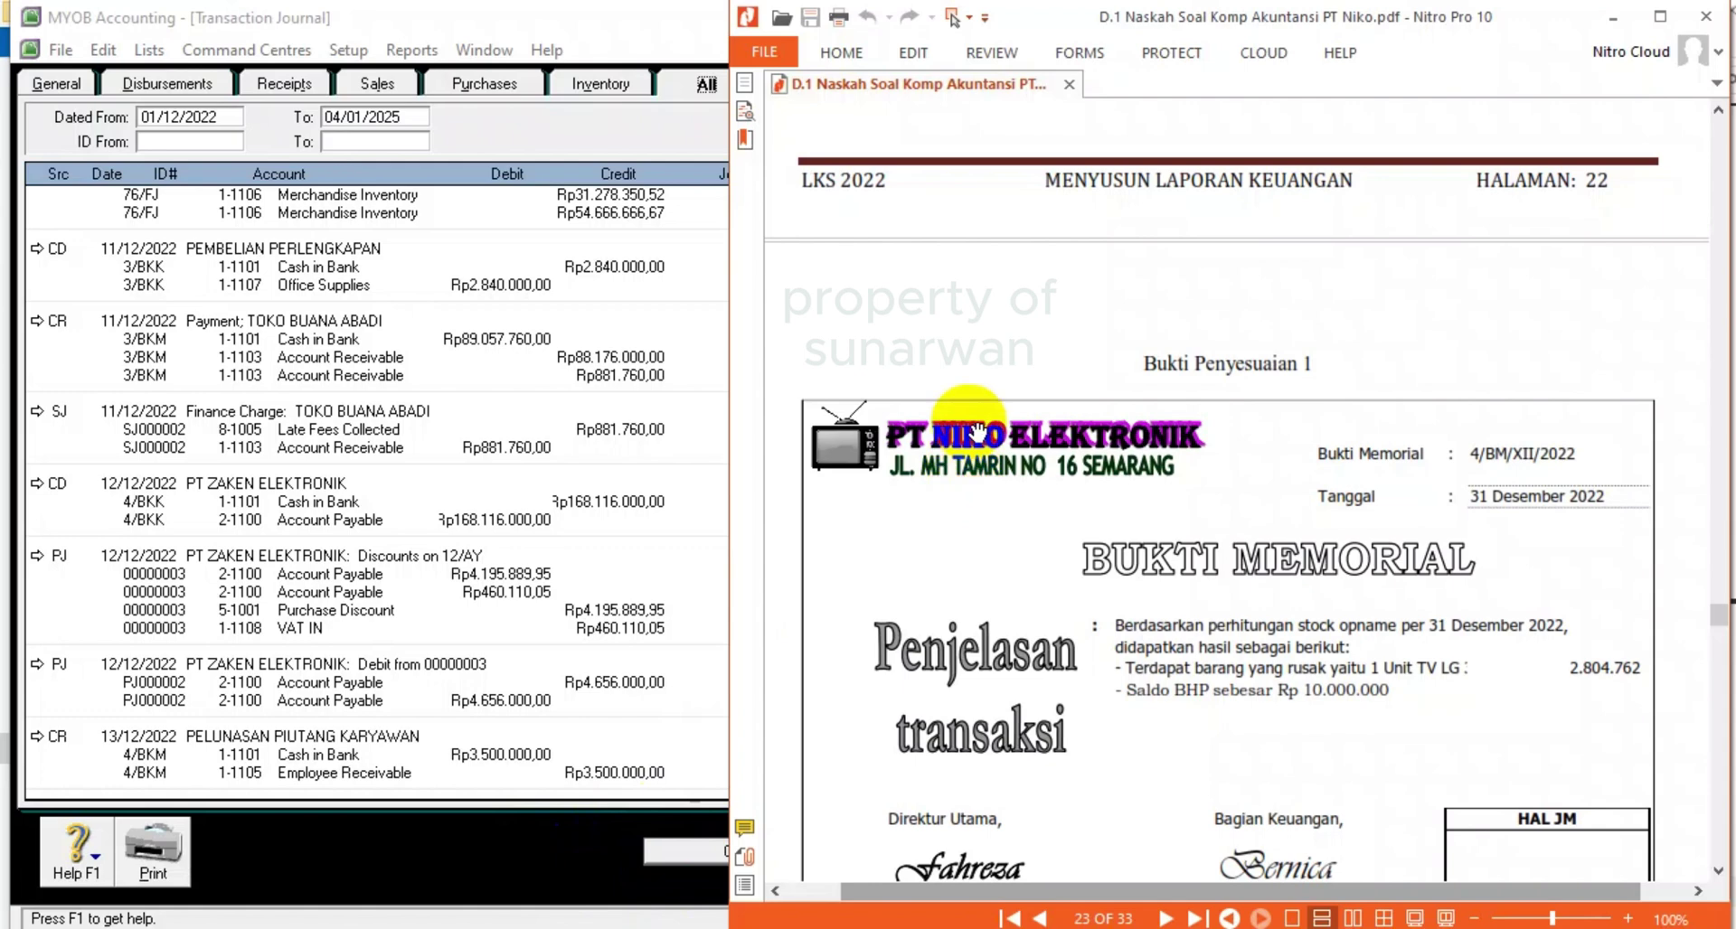
- Review adjustment memo 4/BM/XII/2022 with its accounting policies, and the December 2022 entries in the transaction journal
scroll(977, 443, "down", 3)
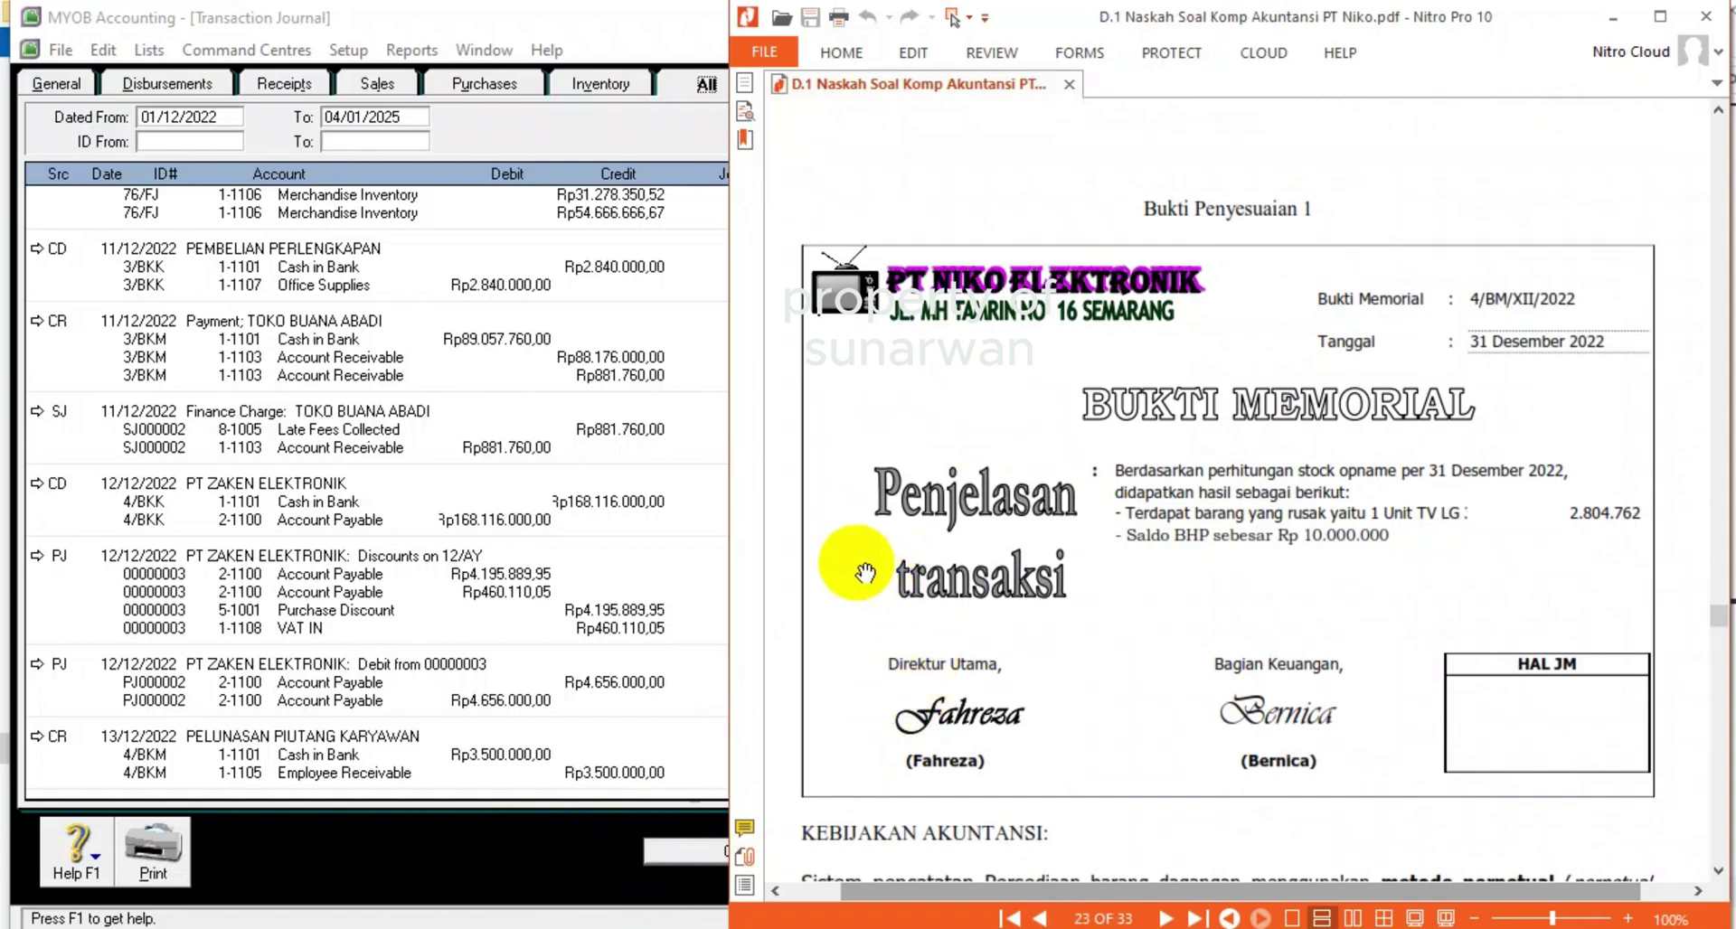
scroll(865, 572, "down", 2)
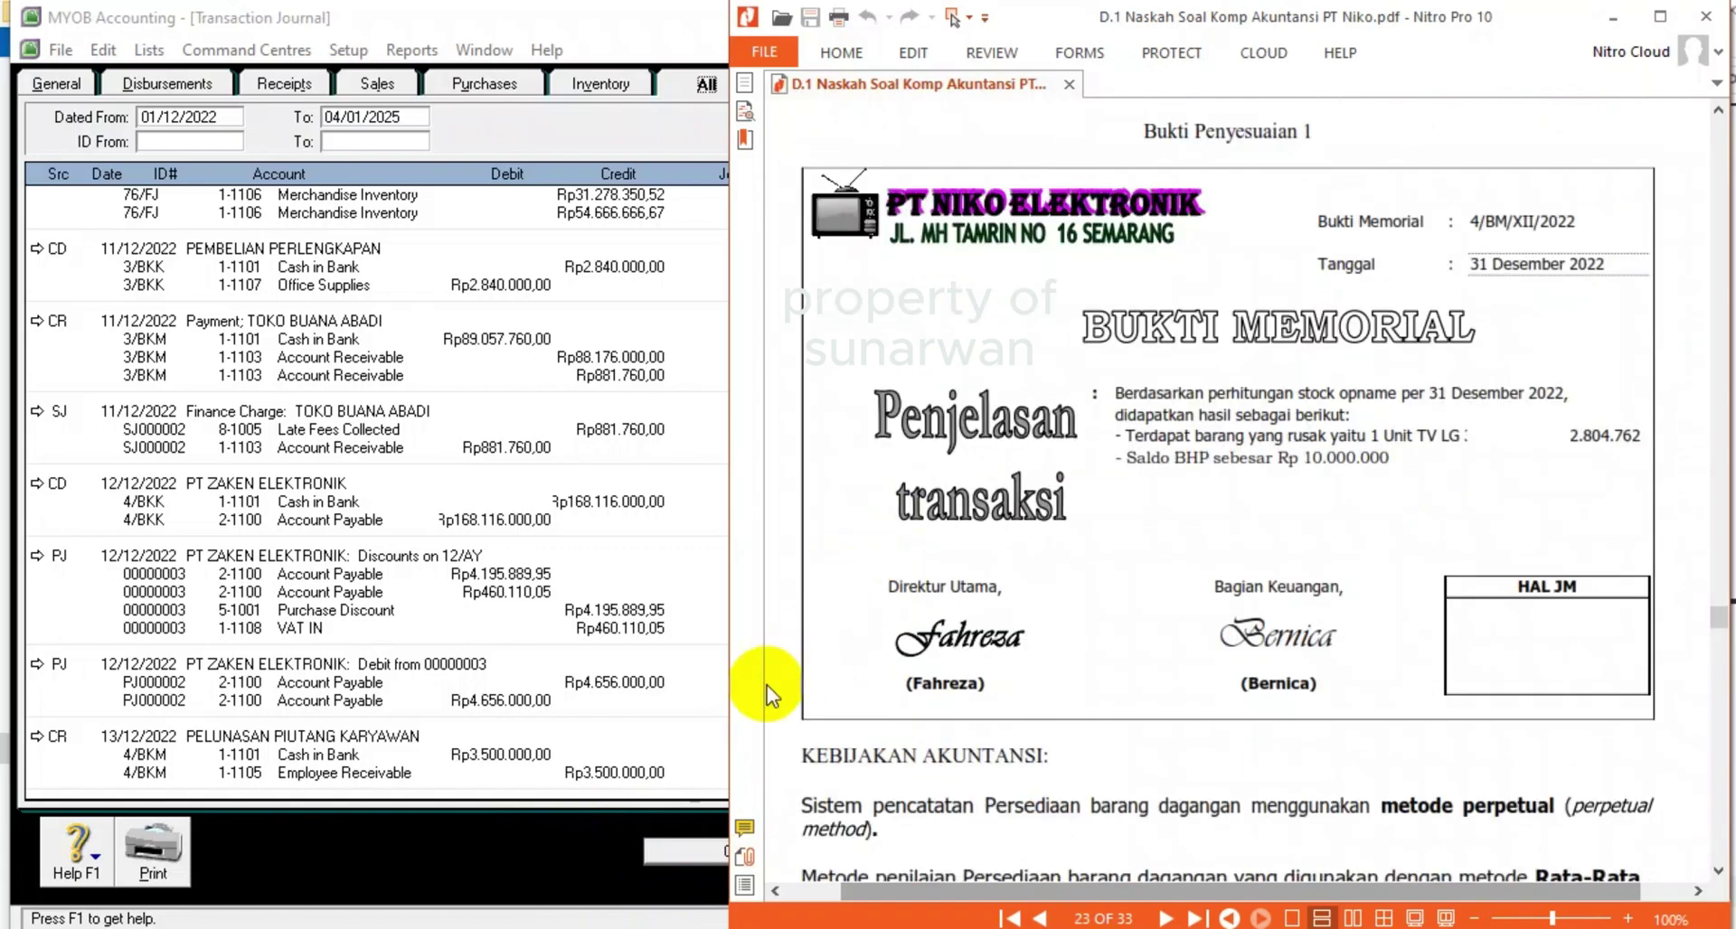
scroll(620, 696, "down", 20)
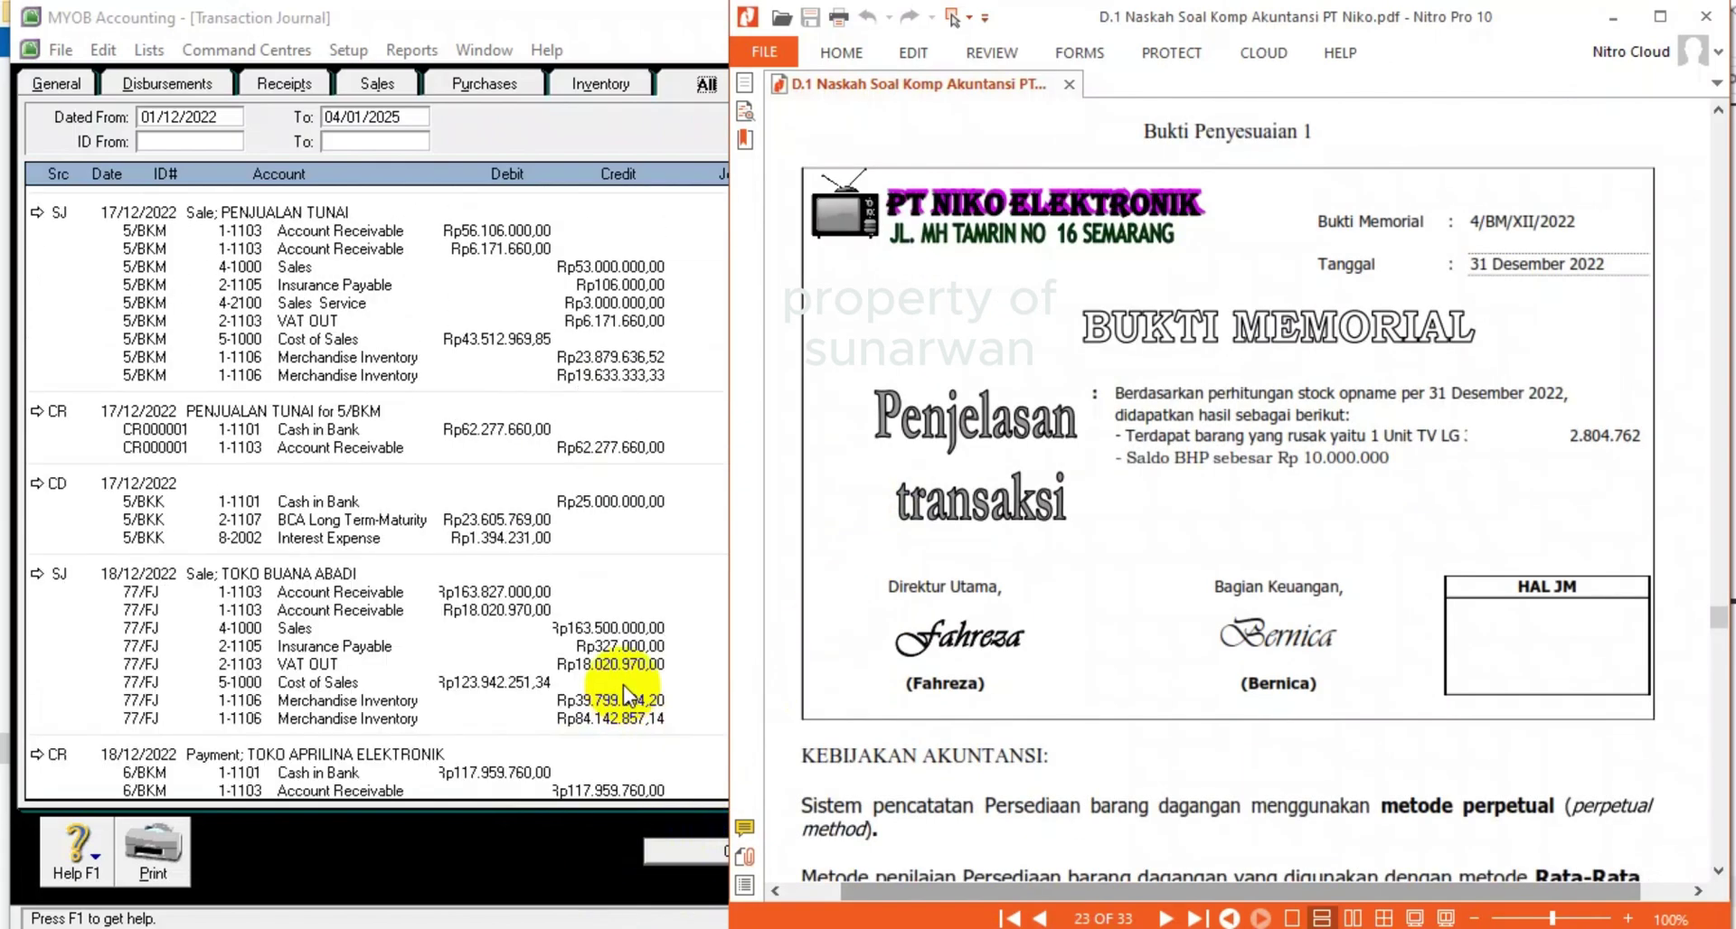
scroll(620, 691, "down", 6)
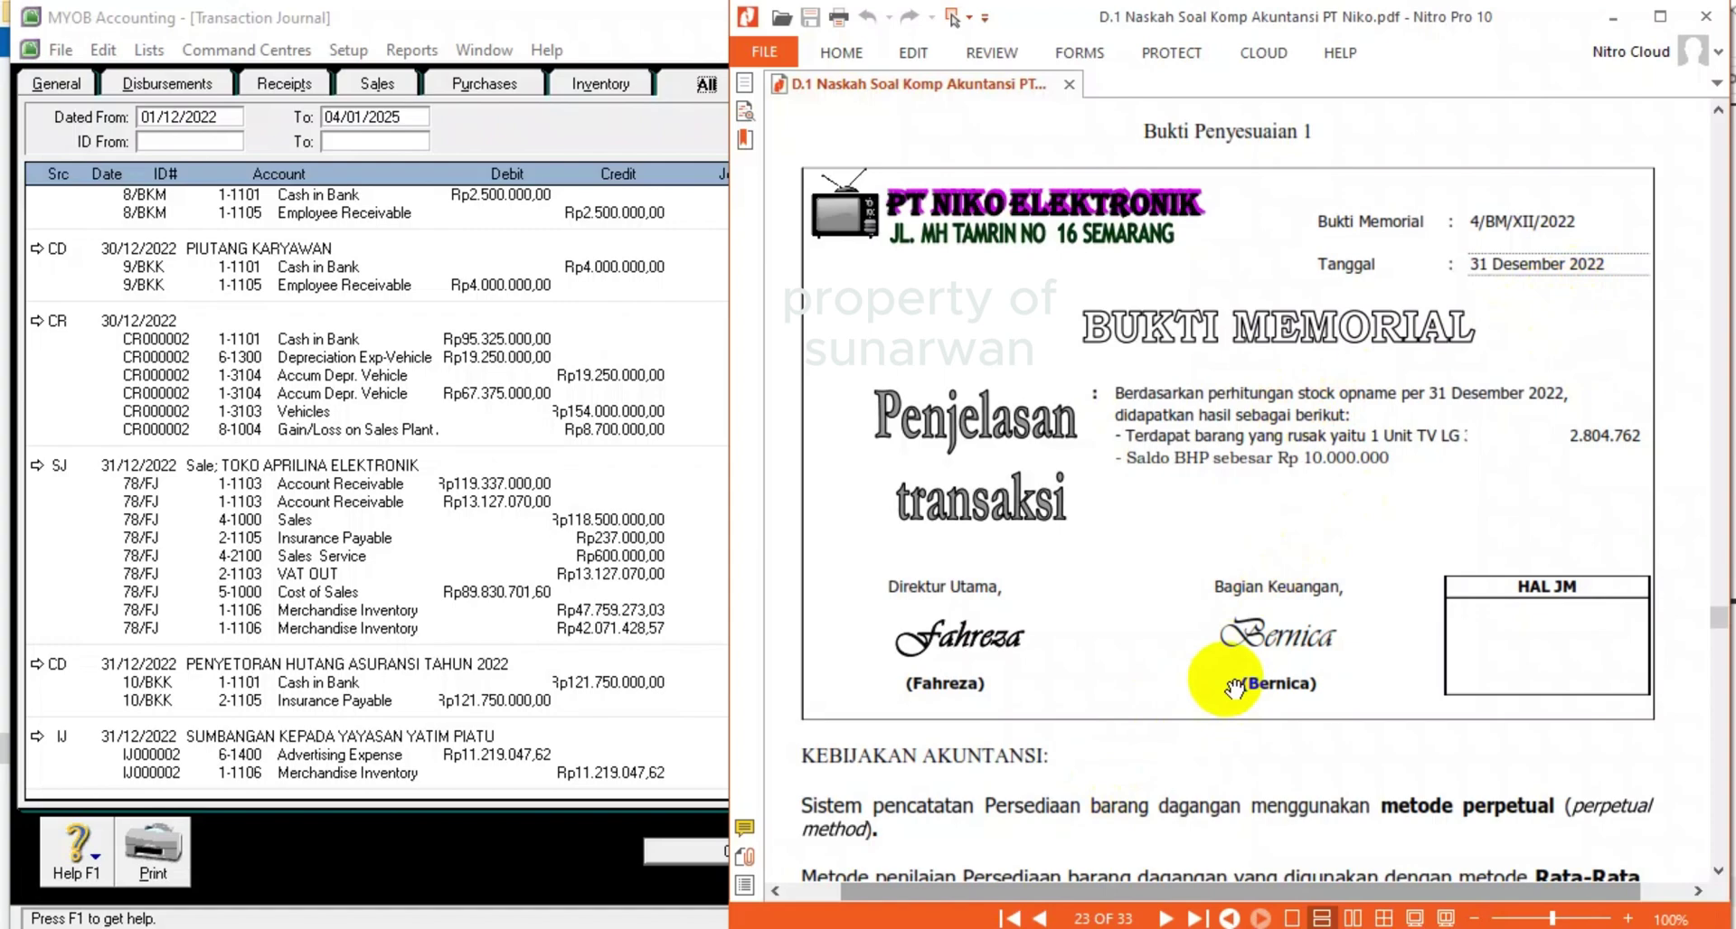
scroll(1234, 689, "down", 5)
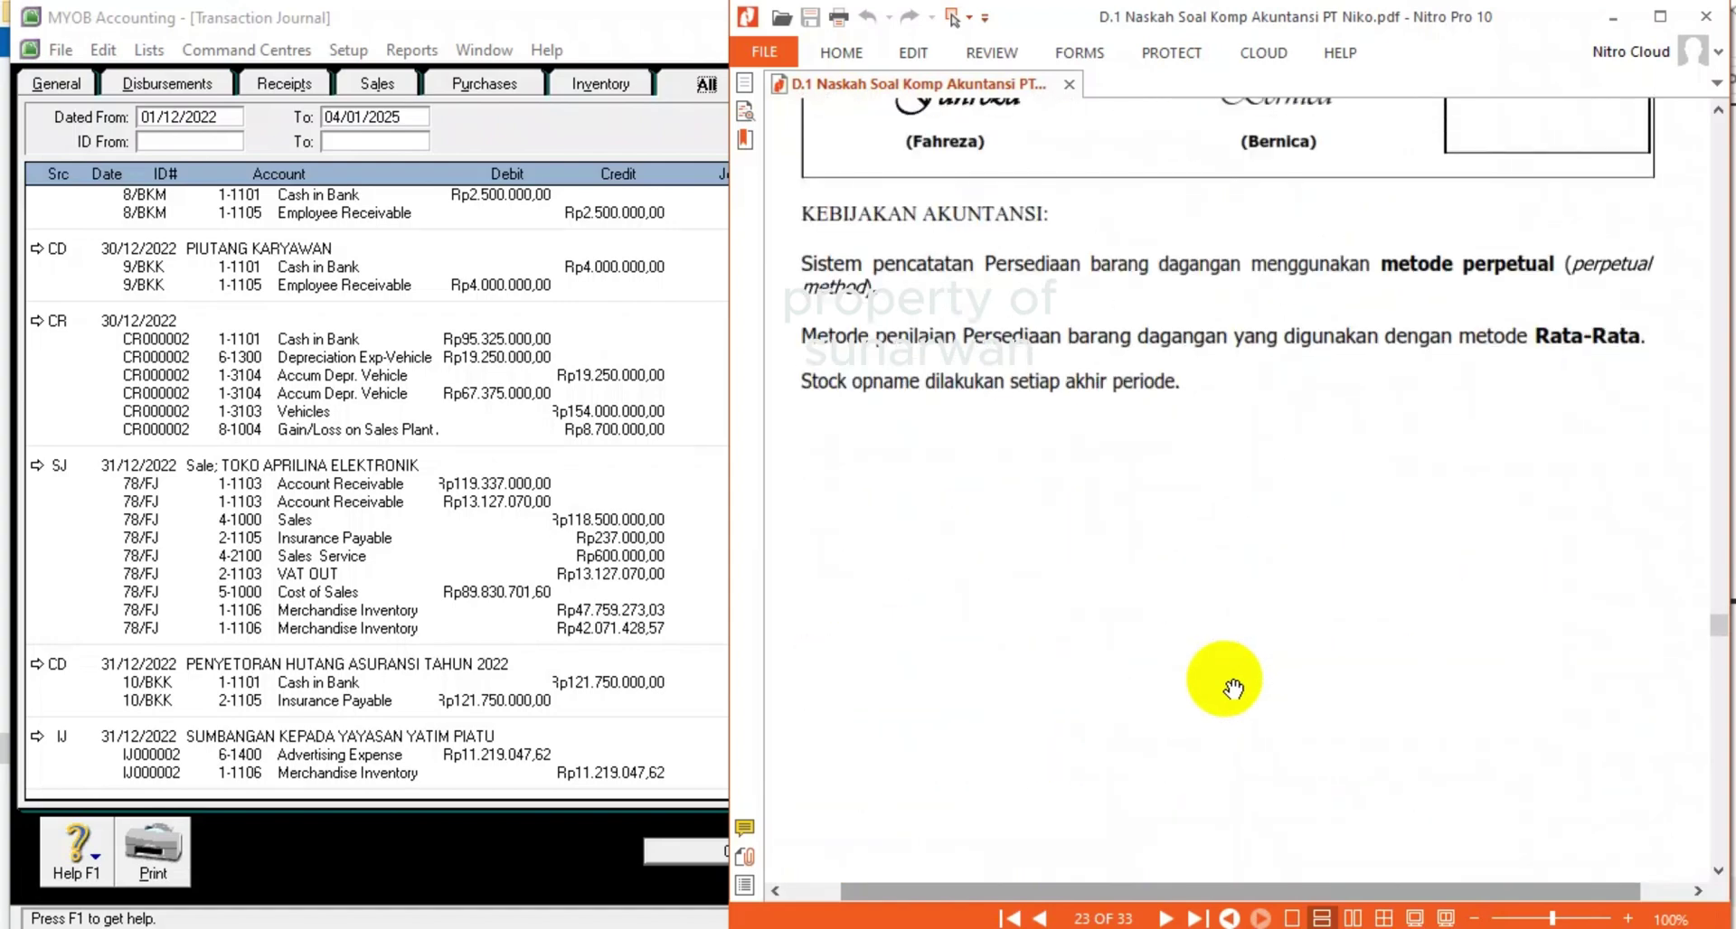
scroll(1234, 689, "up", 5)
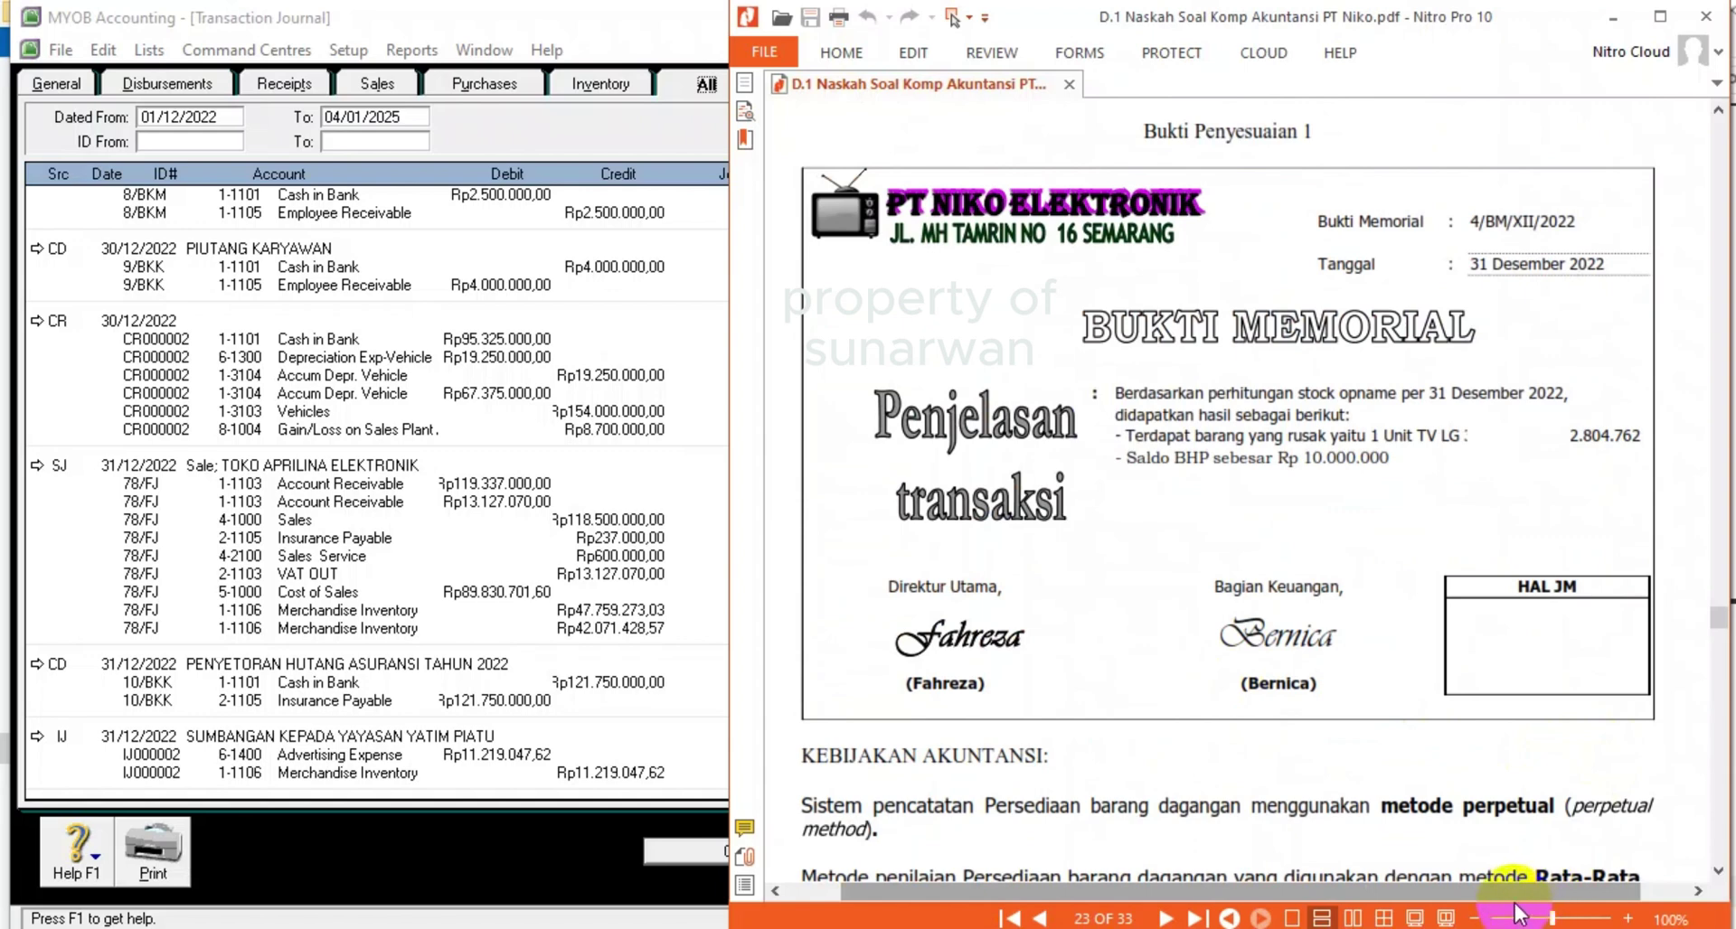
left_click(674, 852)
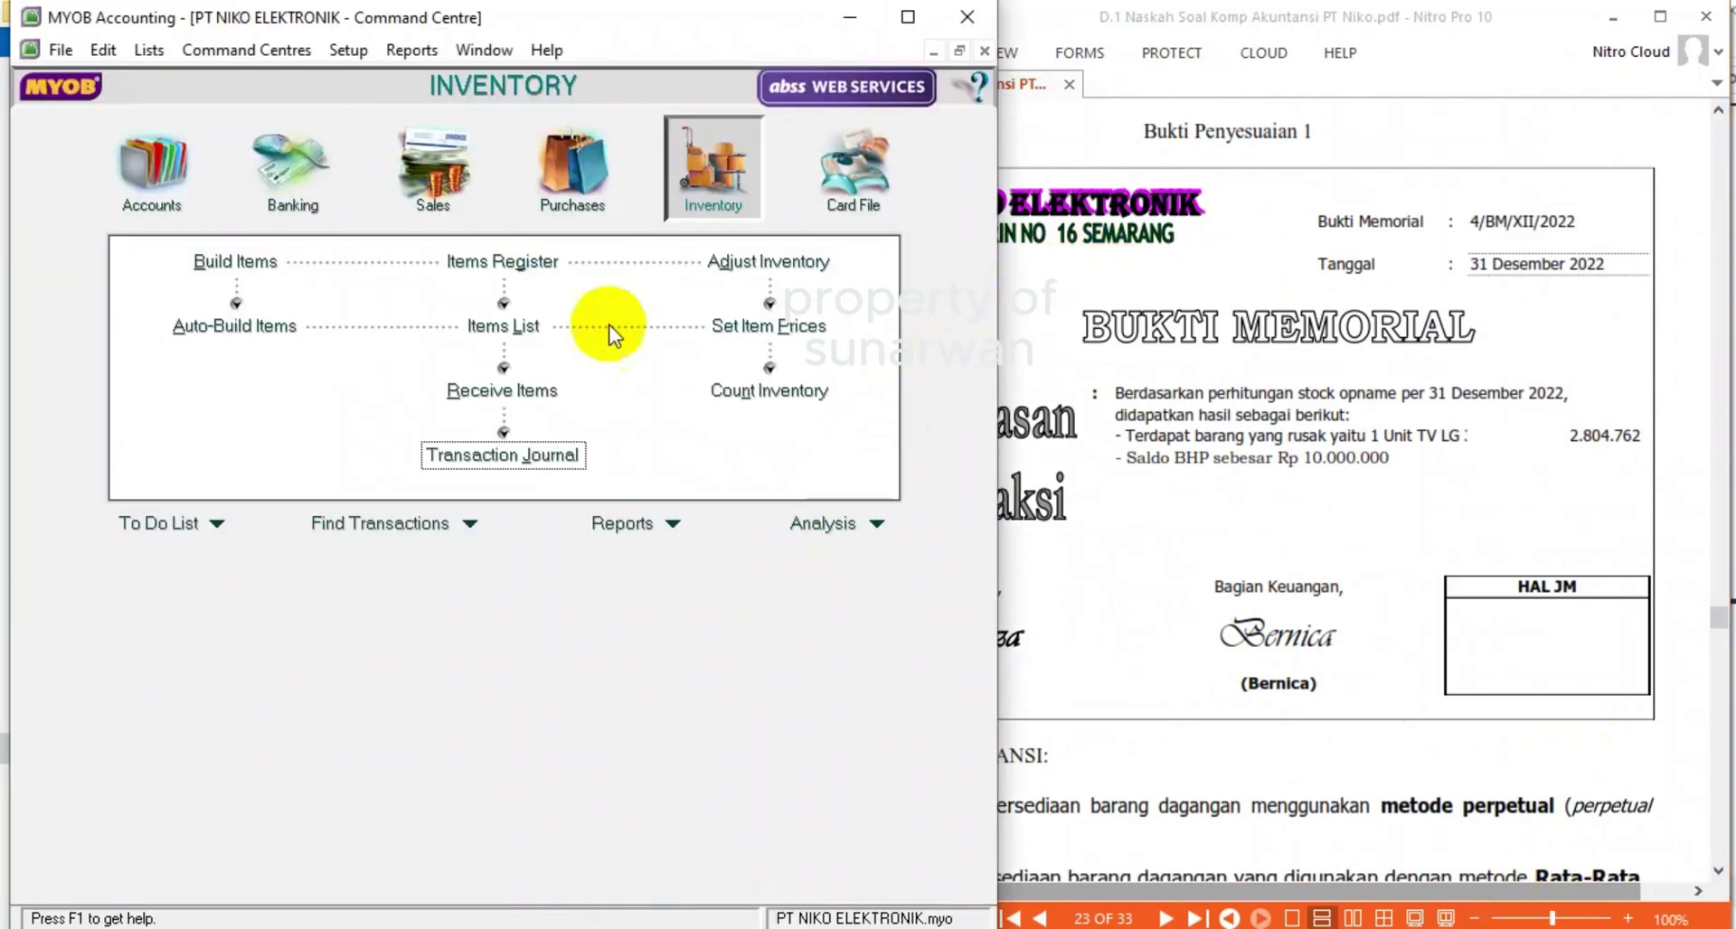
left_click(1040, 271)
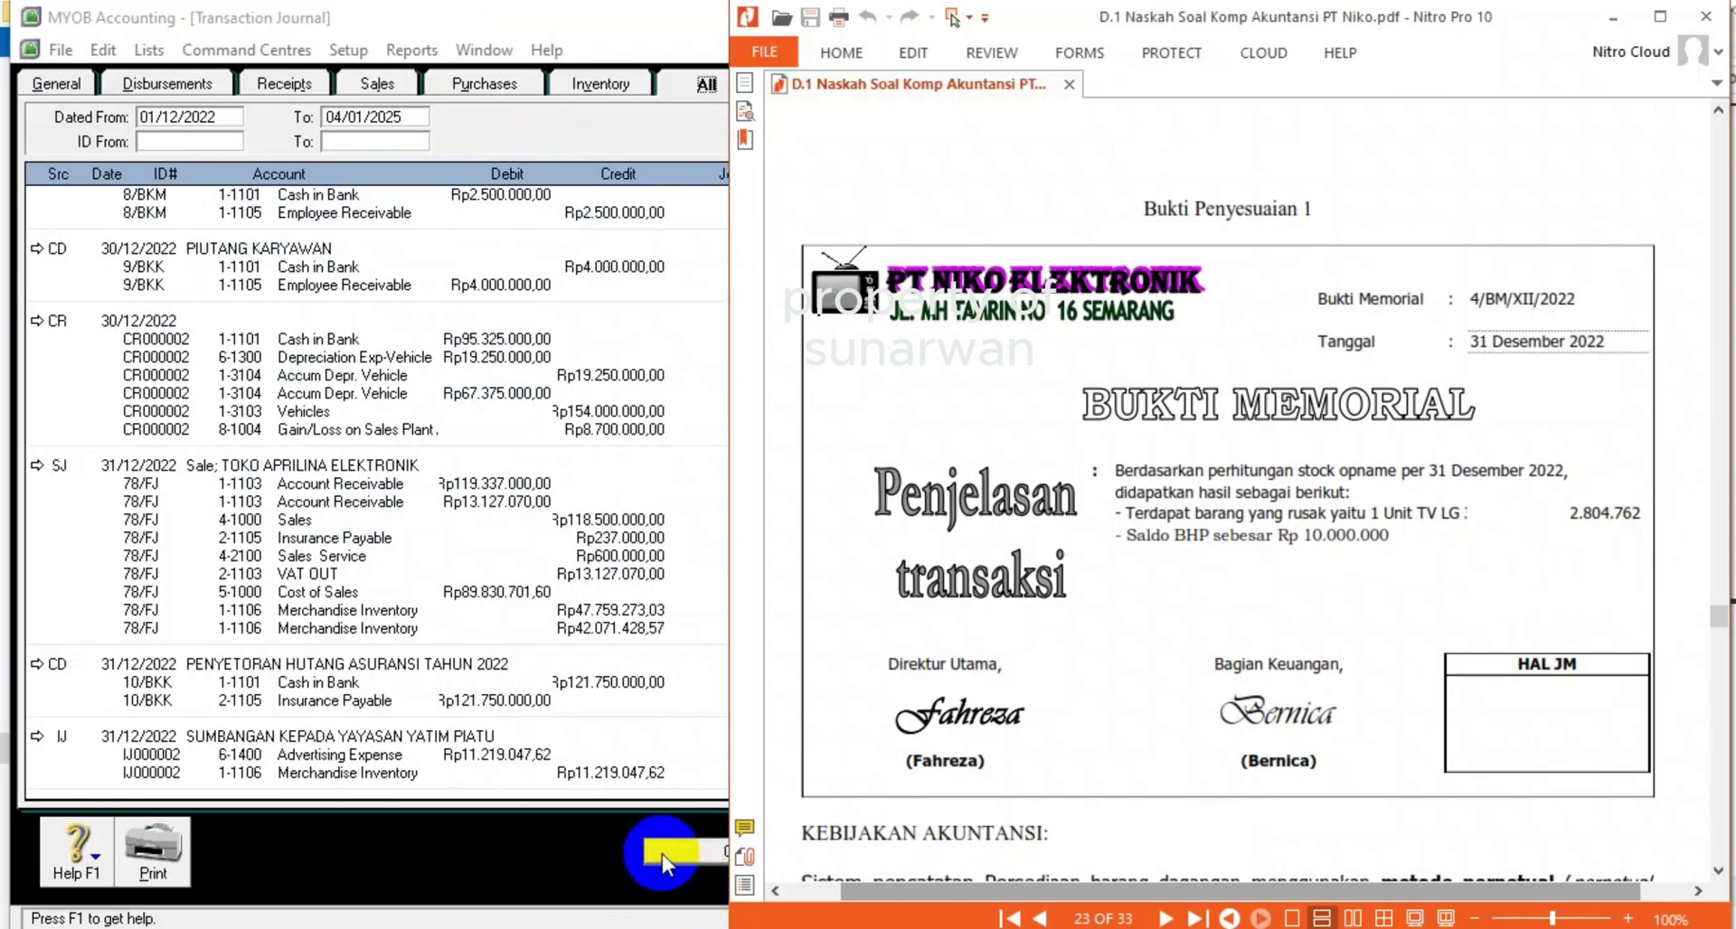
- Close the transaction journal and start an inventory adjustment with journal number 4/BM
left_click(662, 853)
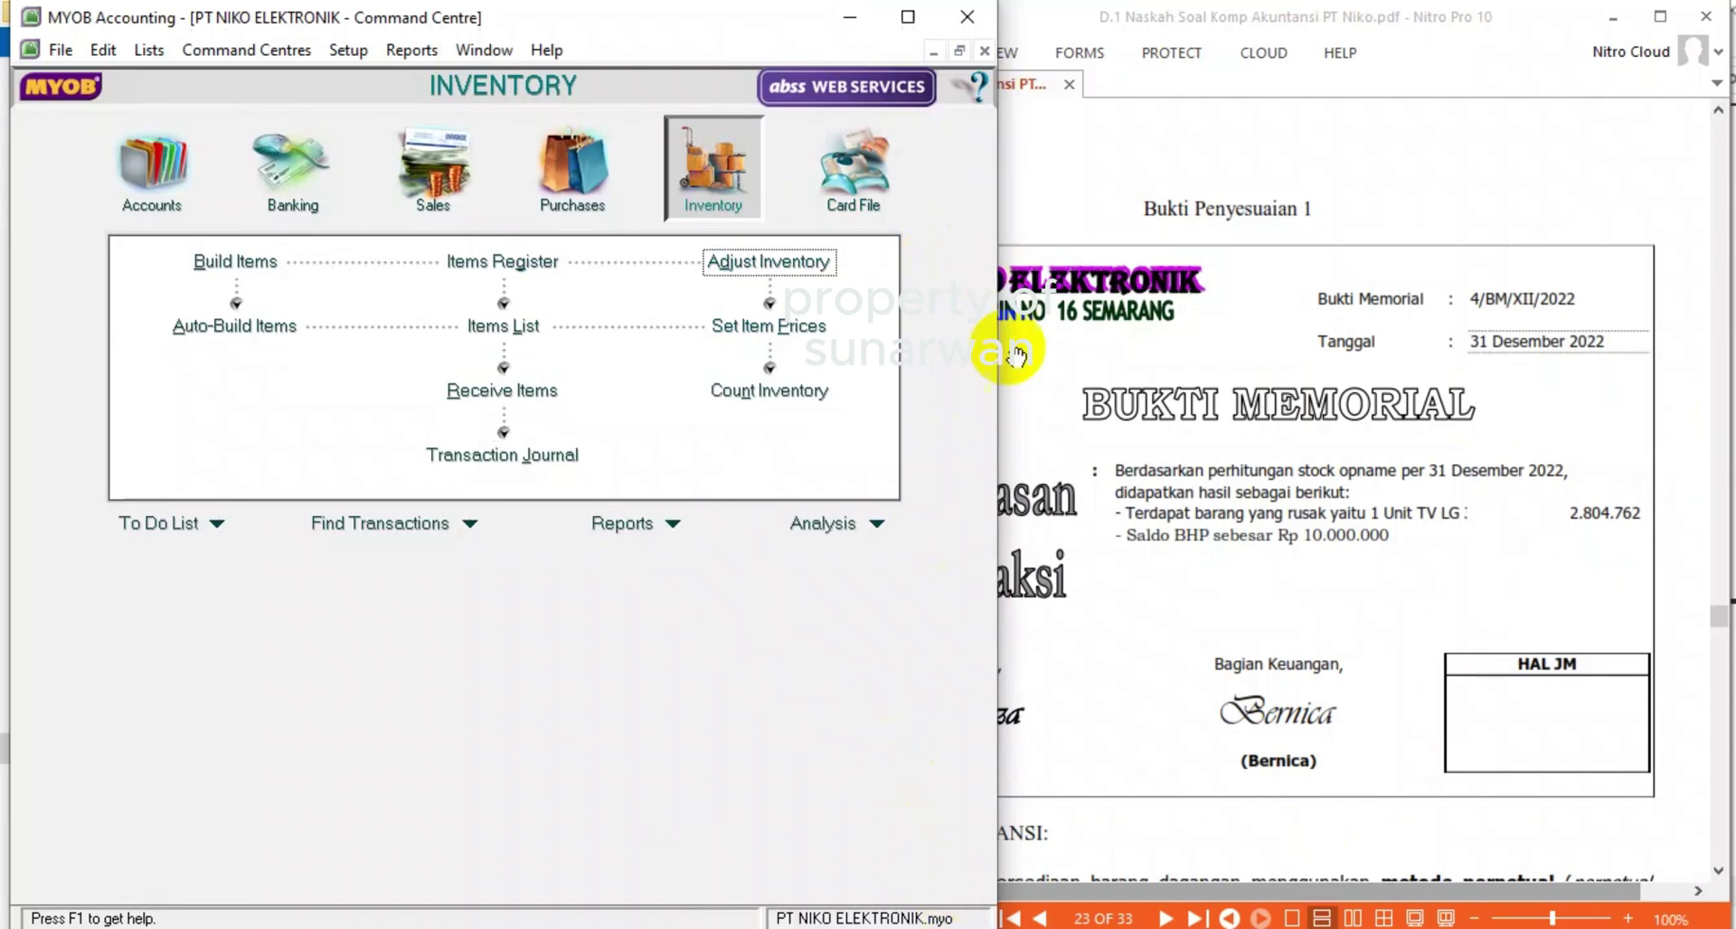
left_click(781, 264)
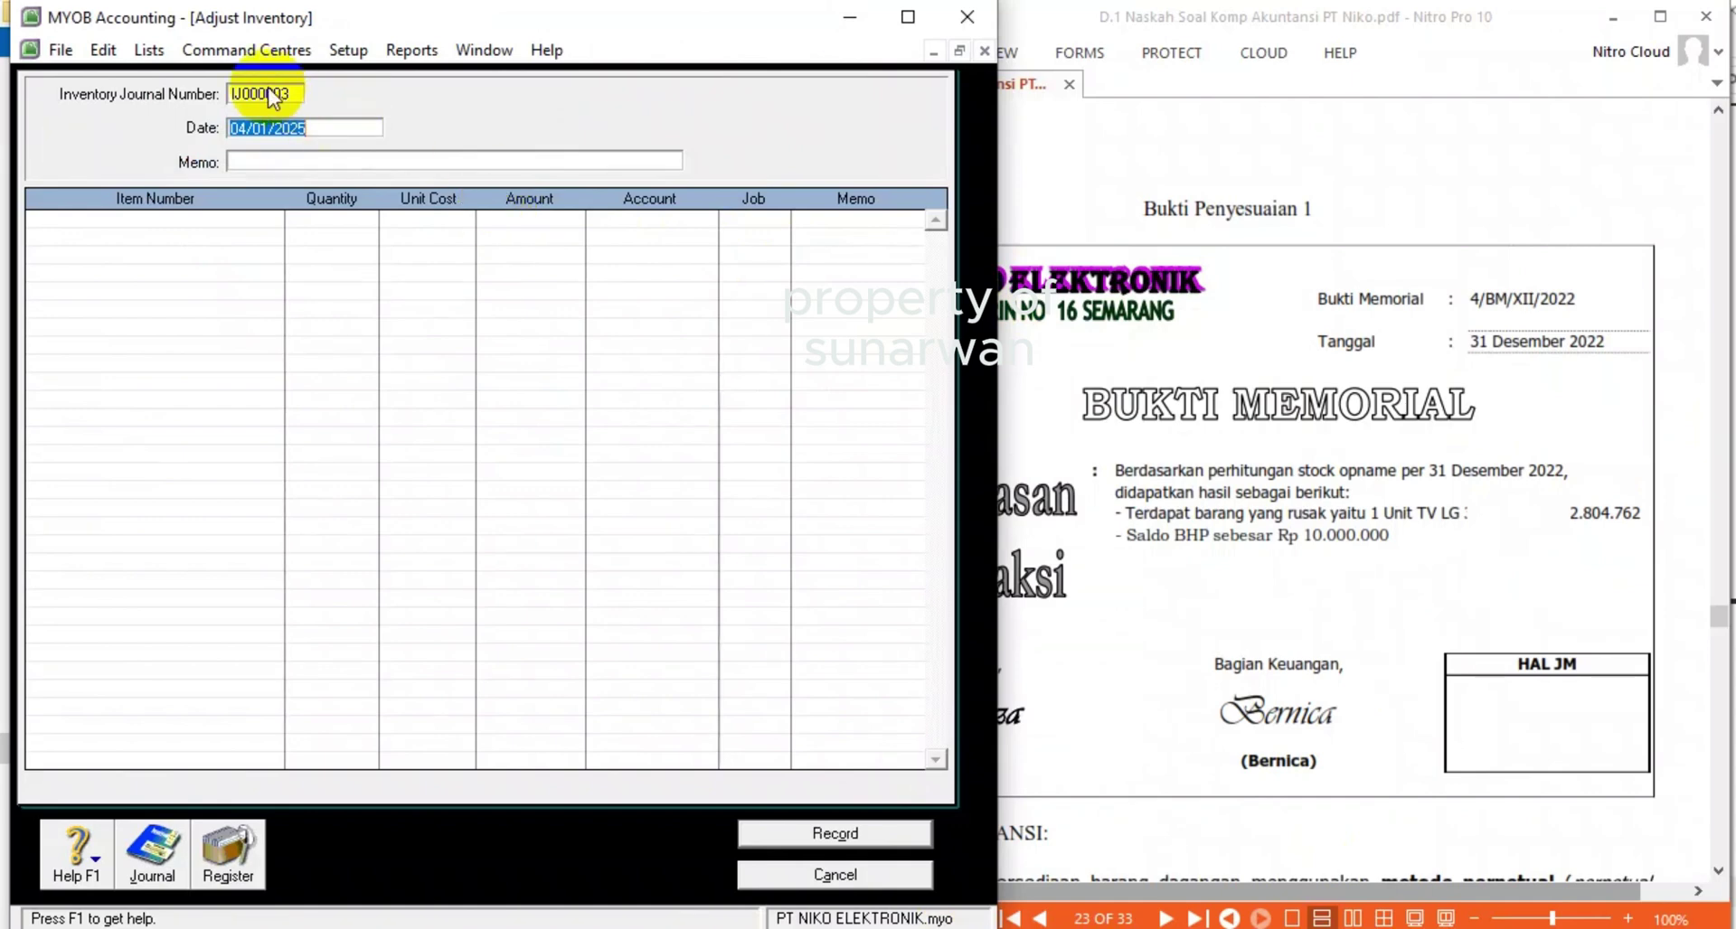
left_click(273, 94)
key("BackSpace")
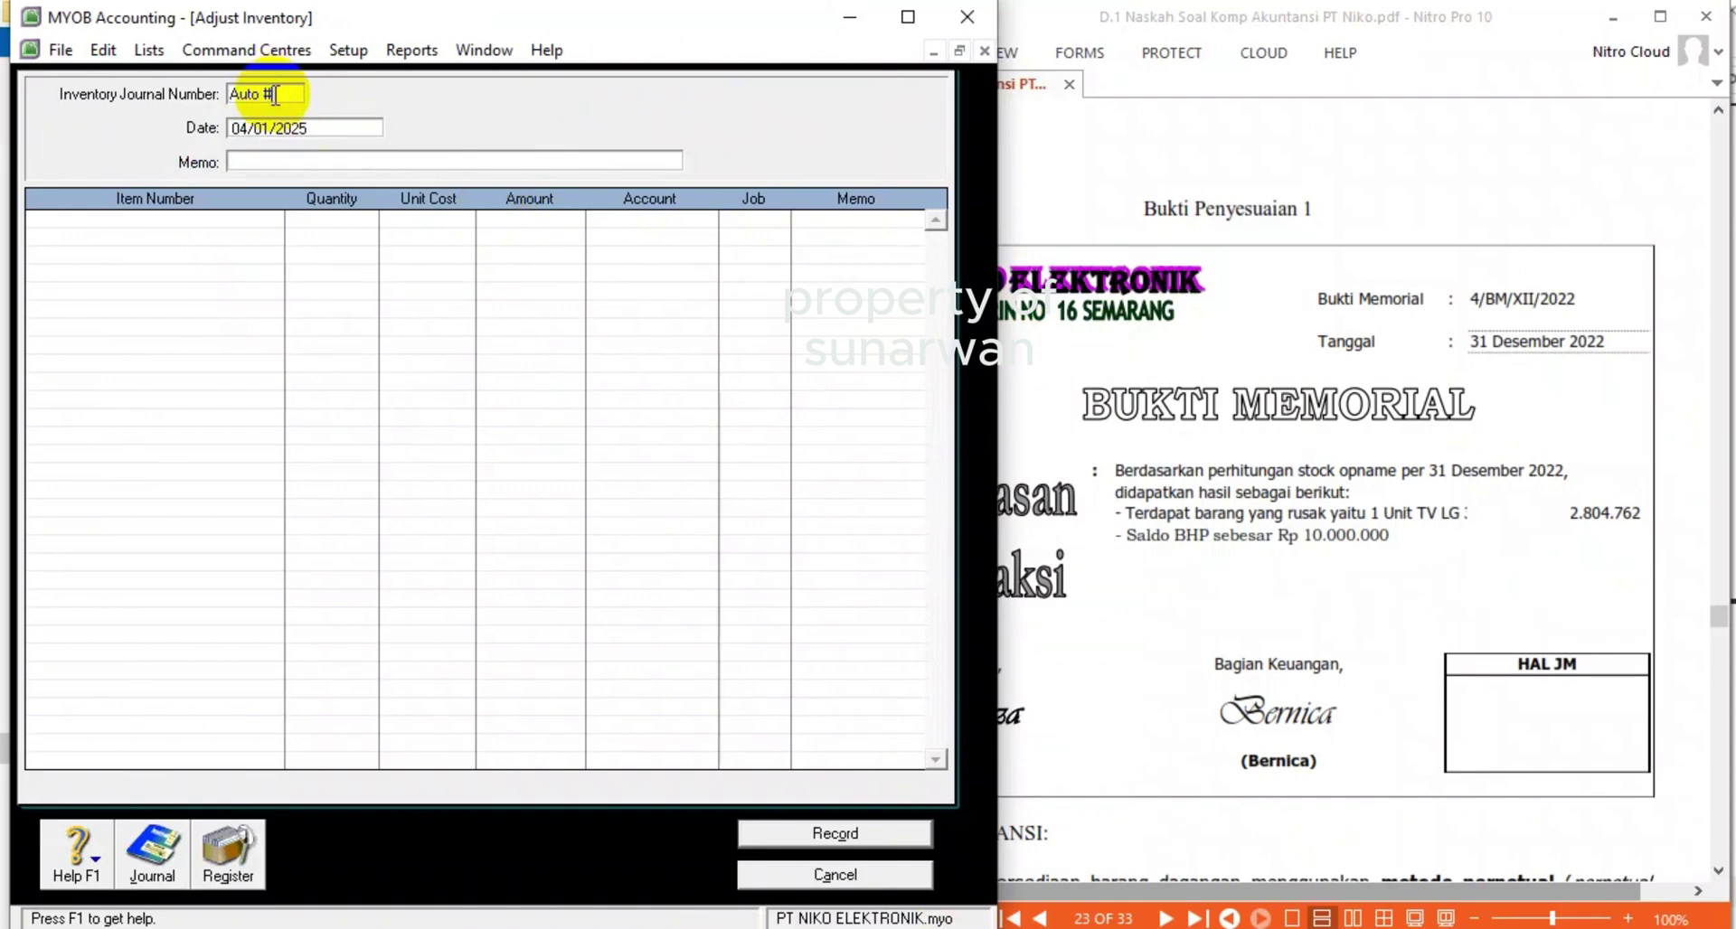
left_click(301, 88)
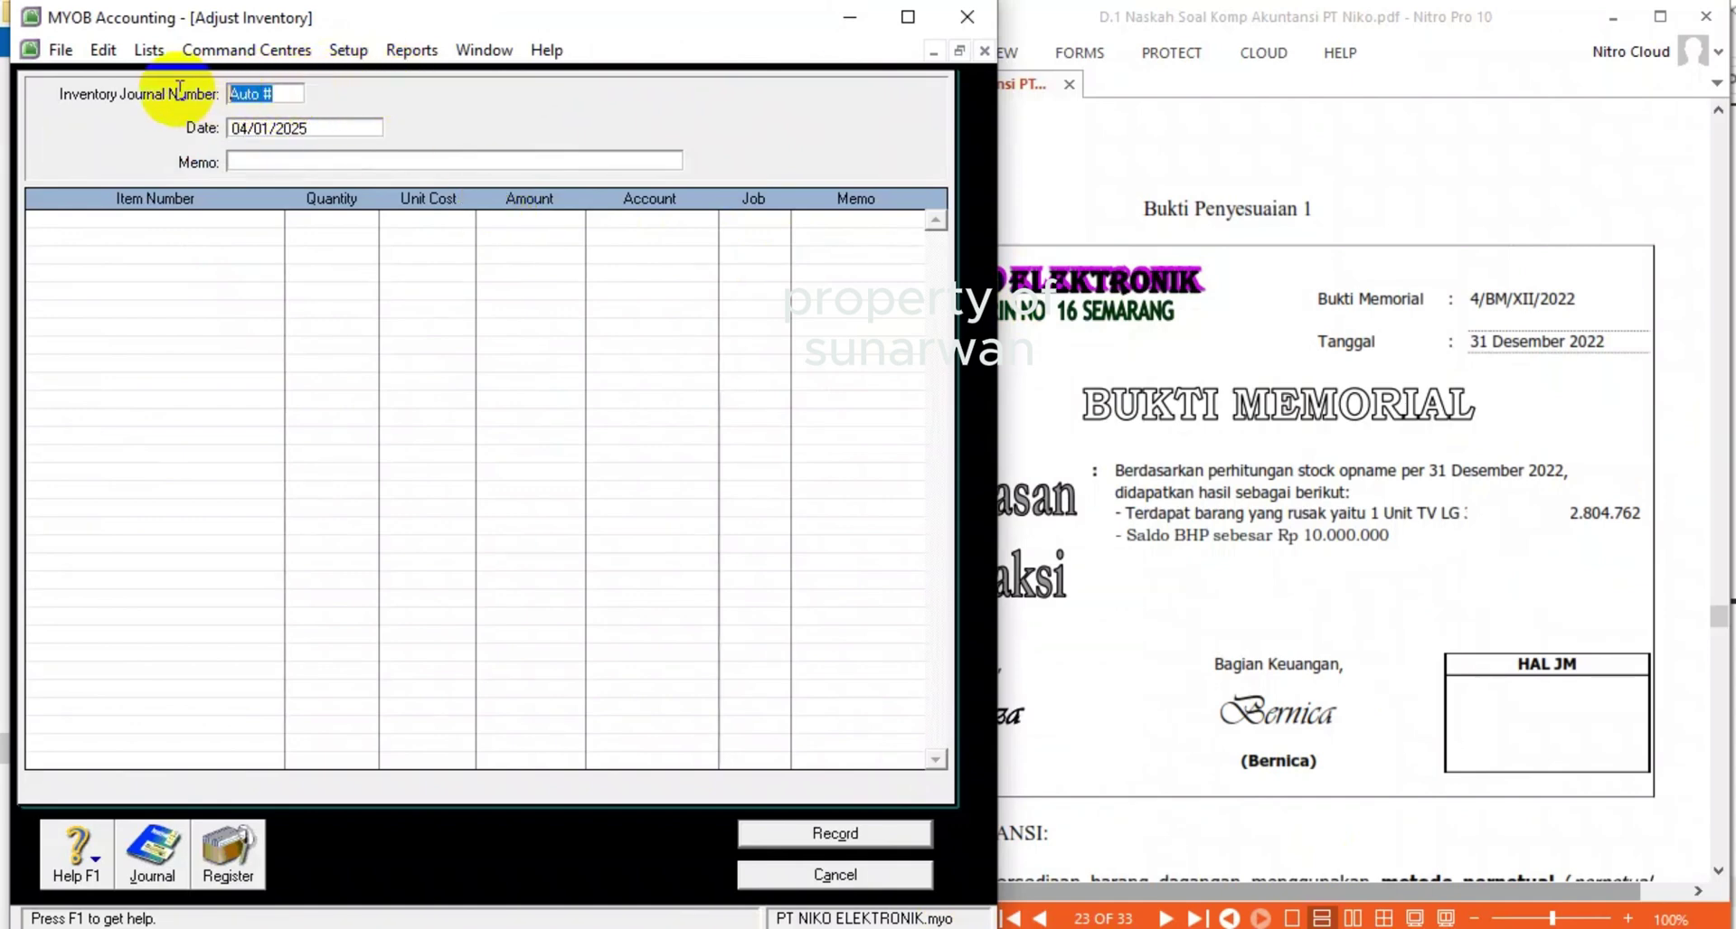
type("4")
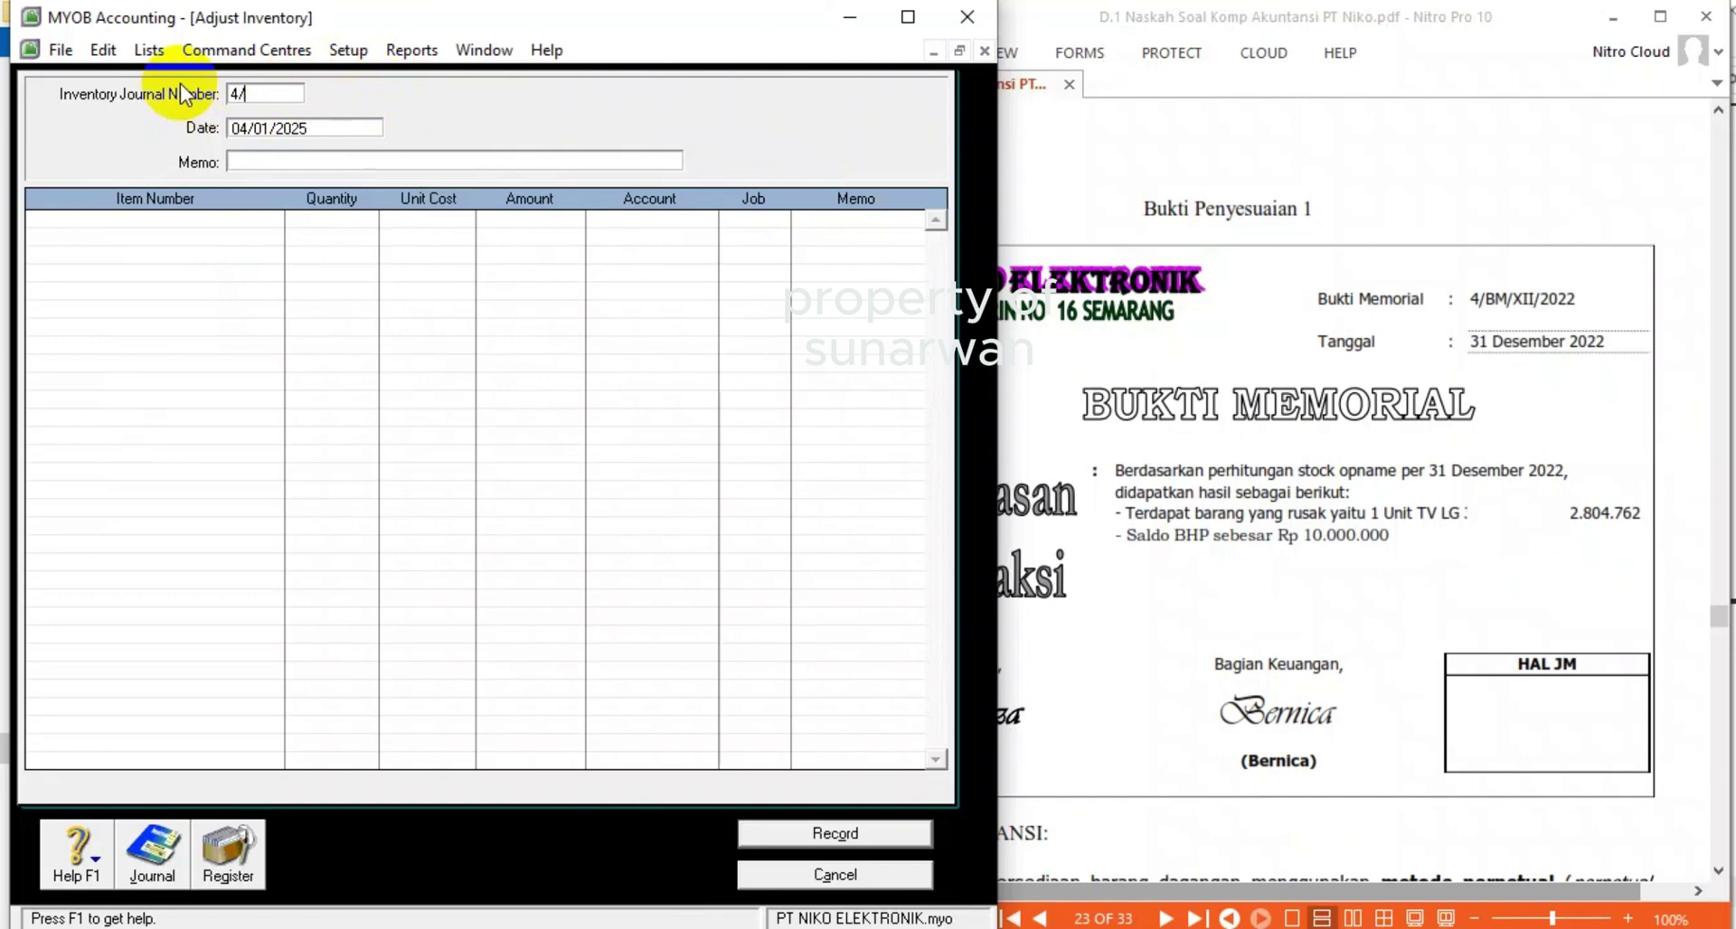
type("/BM")
key("Tab")
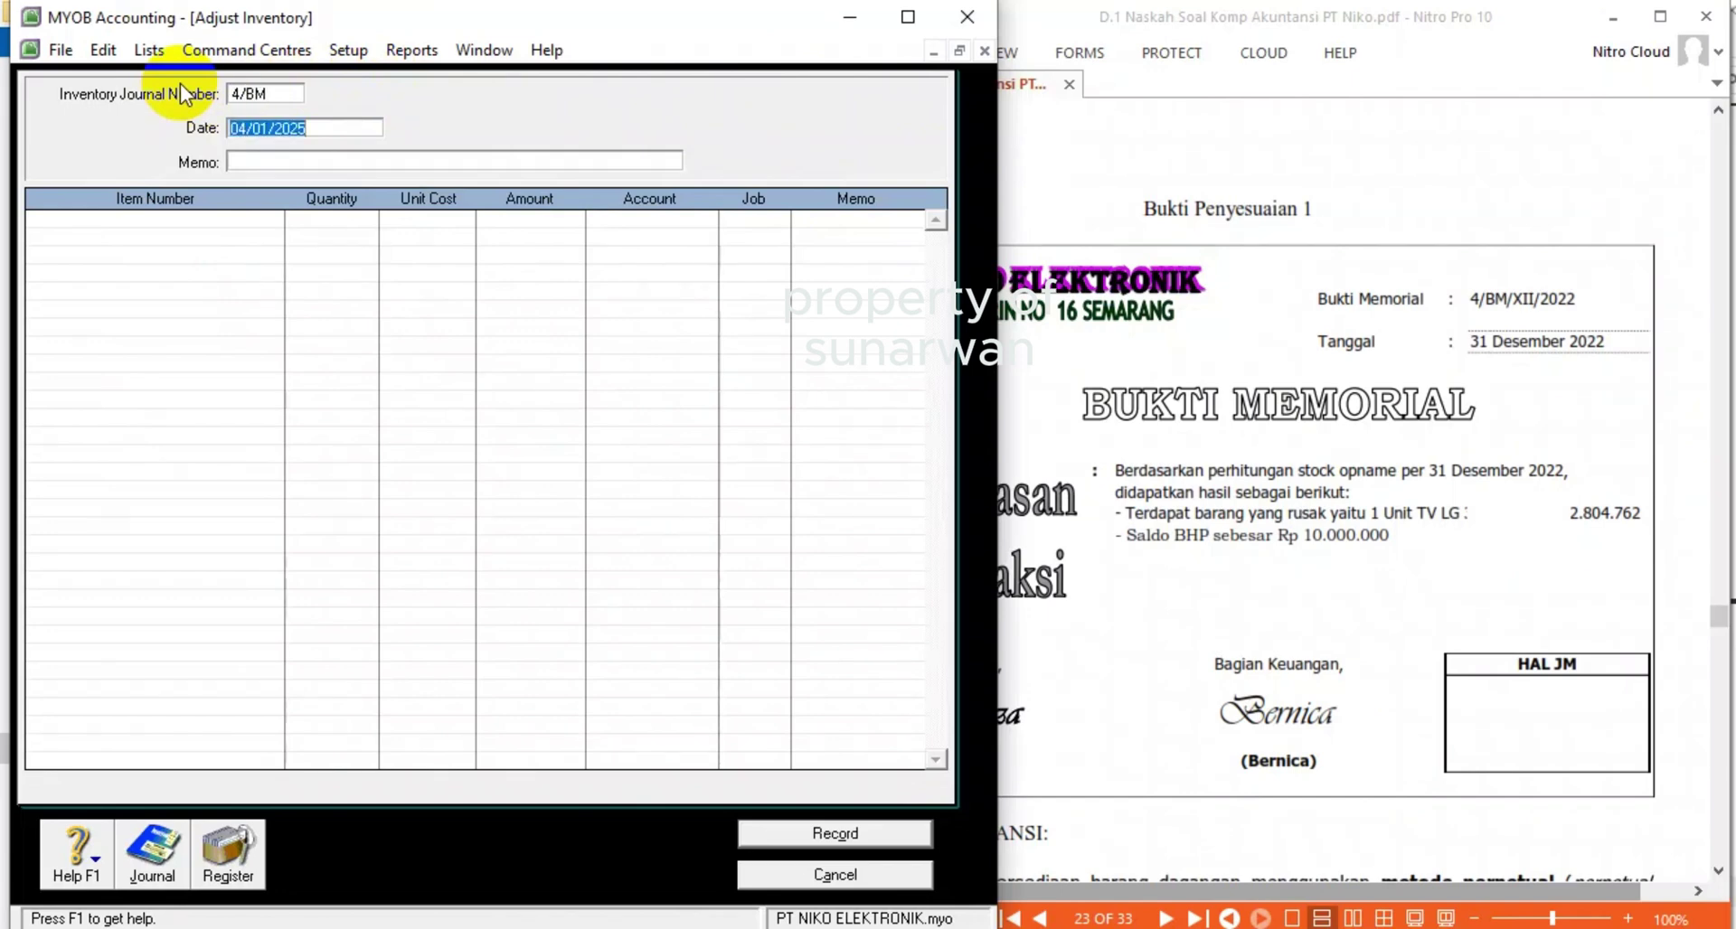
- Date the inventory adjustment 31/12/2022 and enter the memo BARANG RUSAK
type("31")
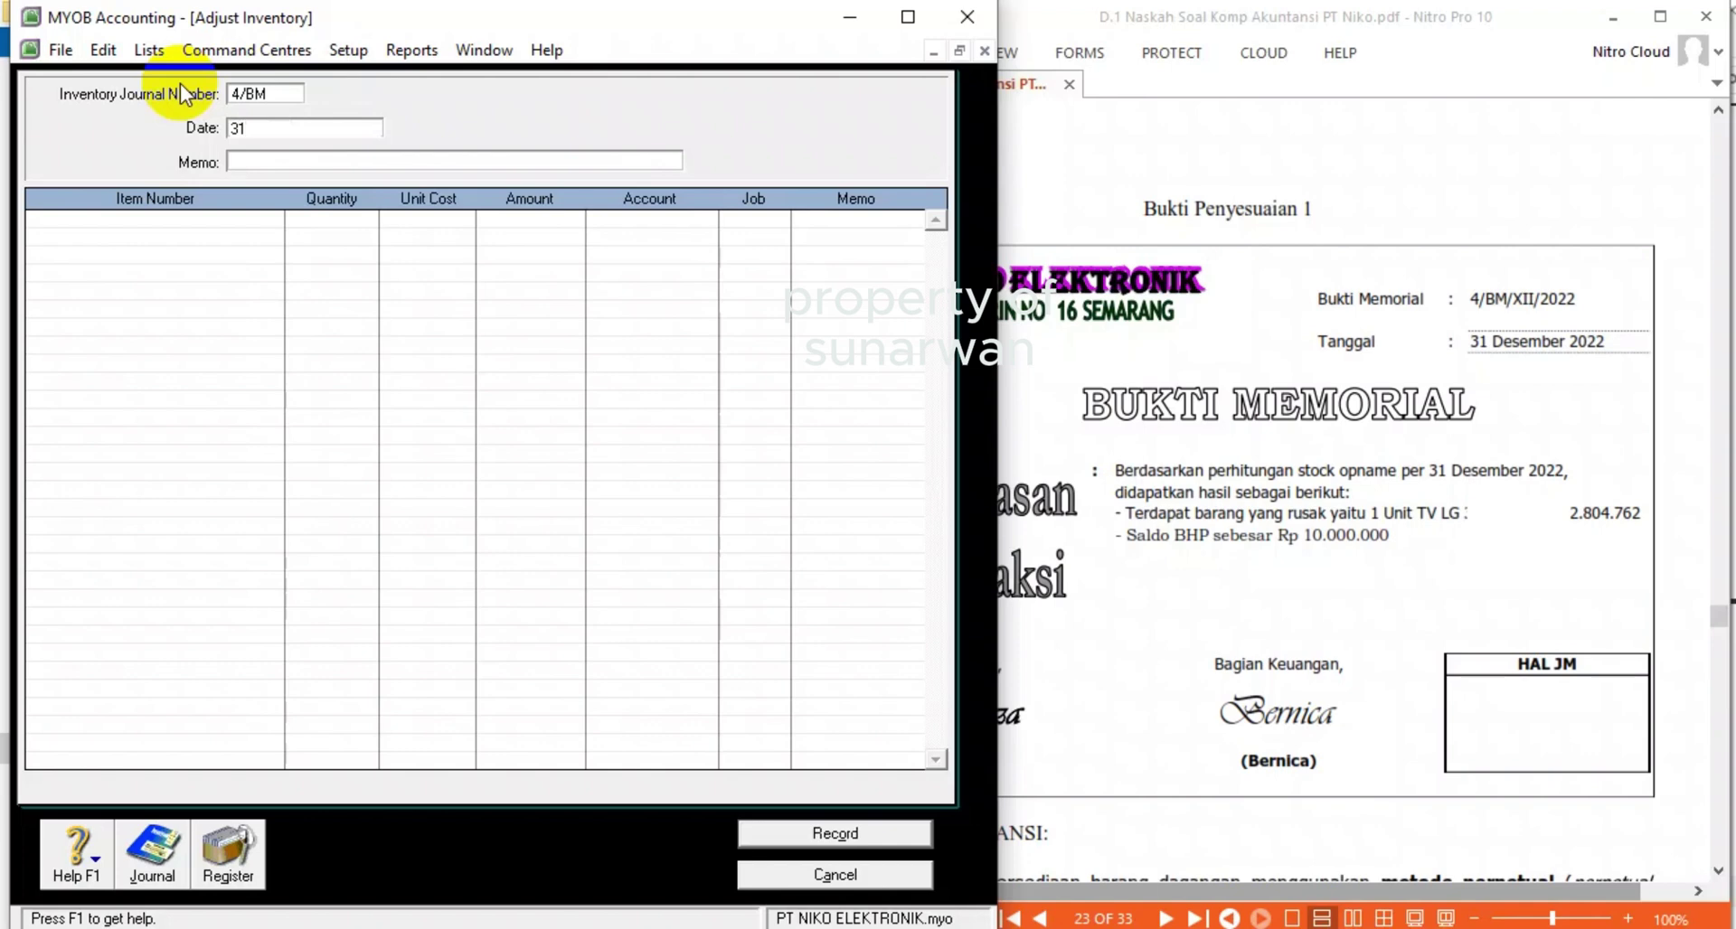
type("/12/2022")
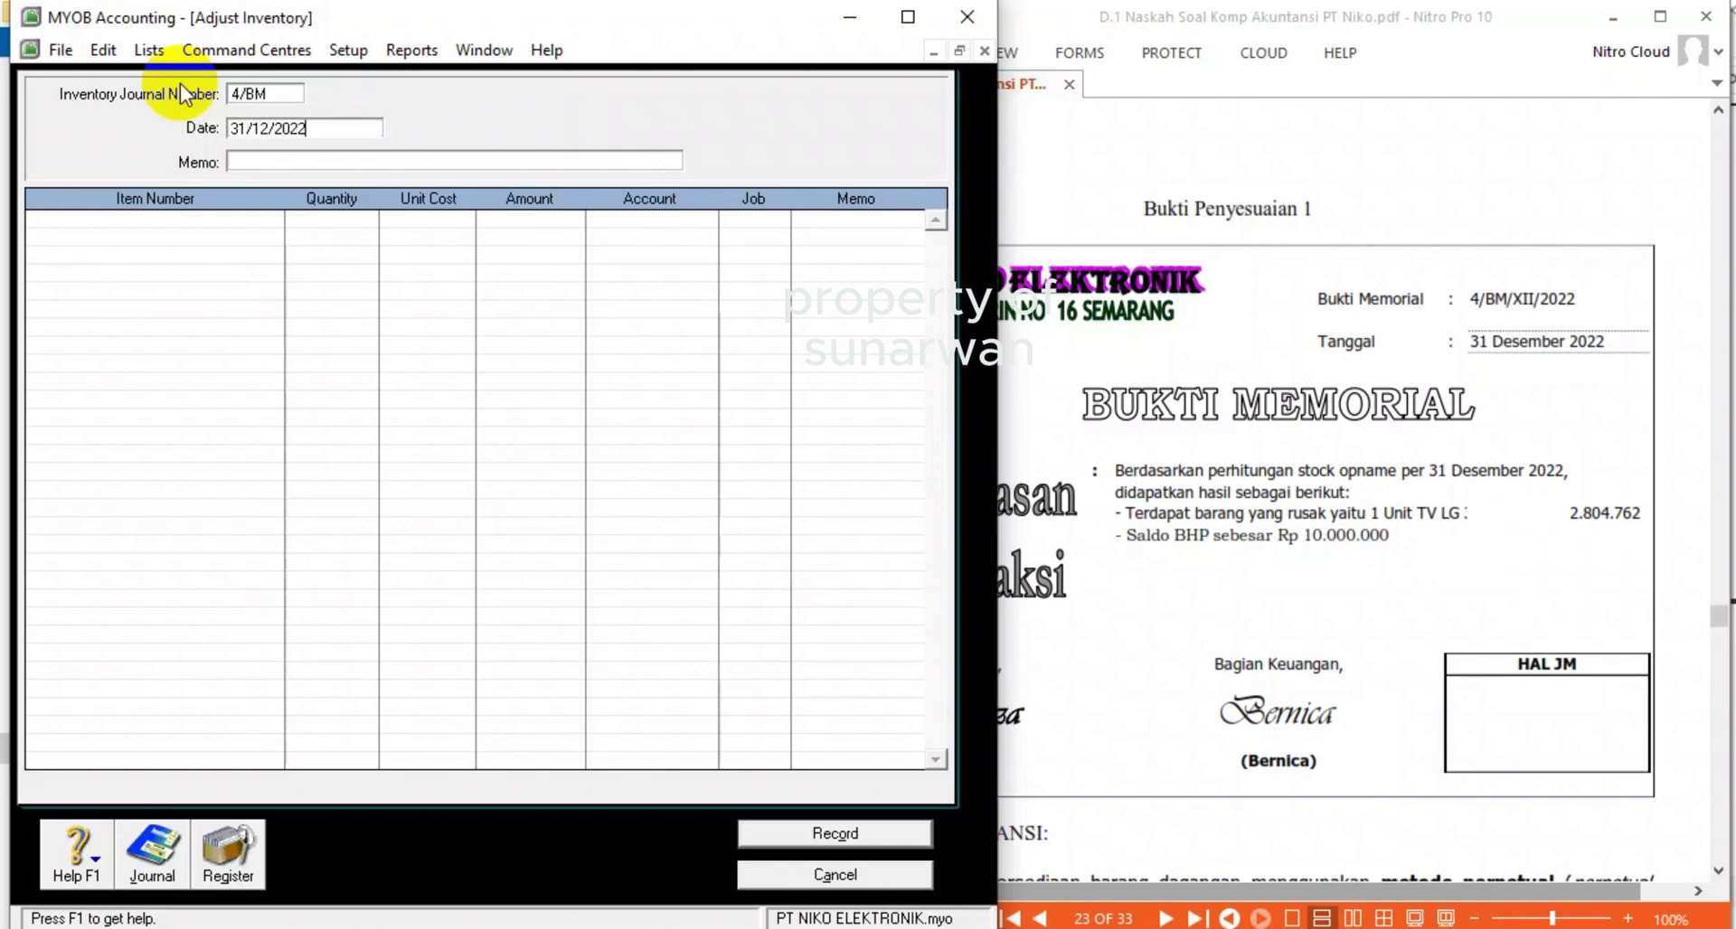
key("Tab")
type("BARANG RUSAK")
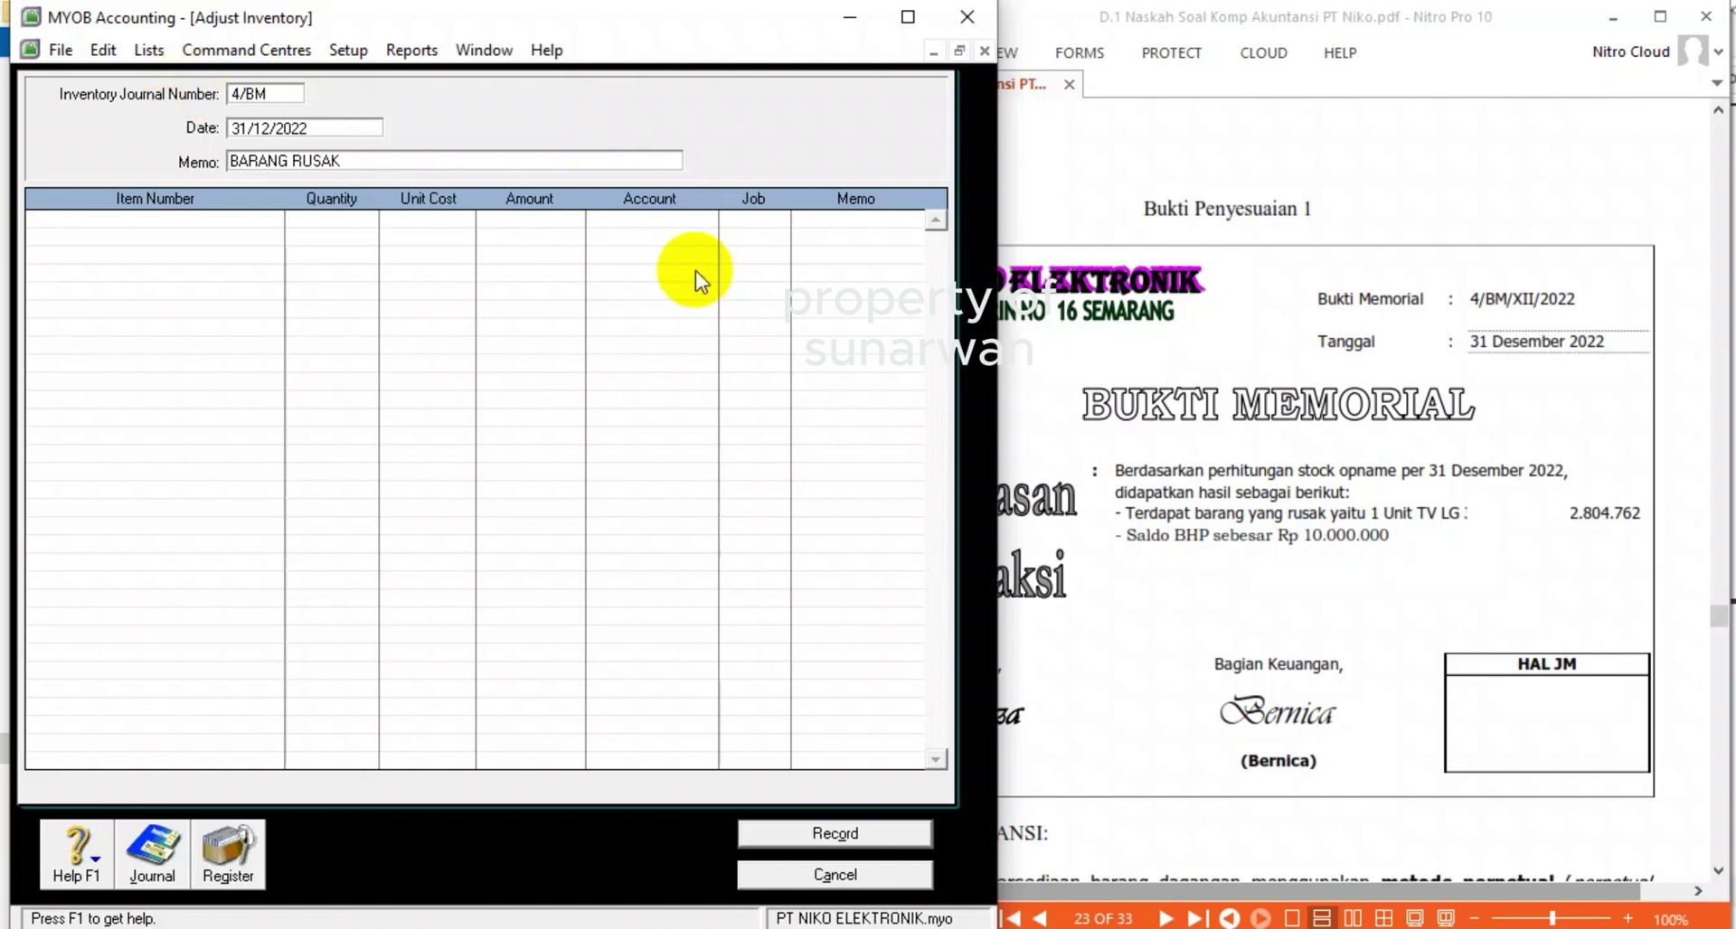
- Add the LG television item to the adjustment with a quantity of -1
left_click(155, 219)
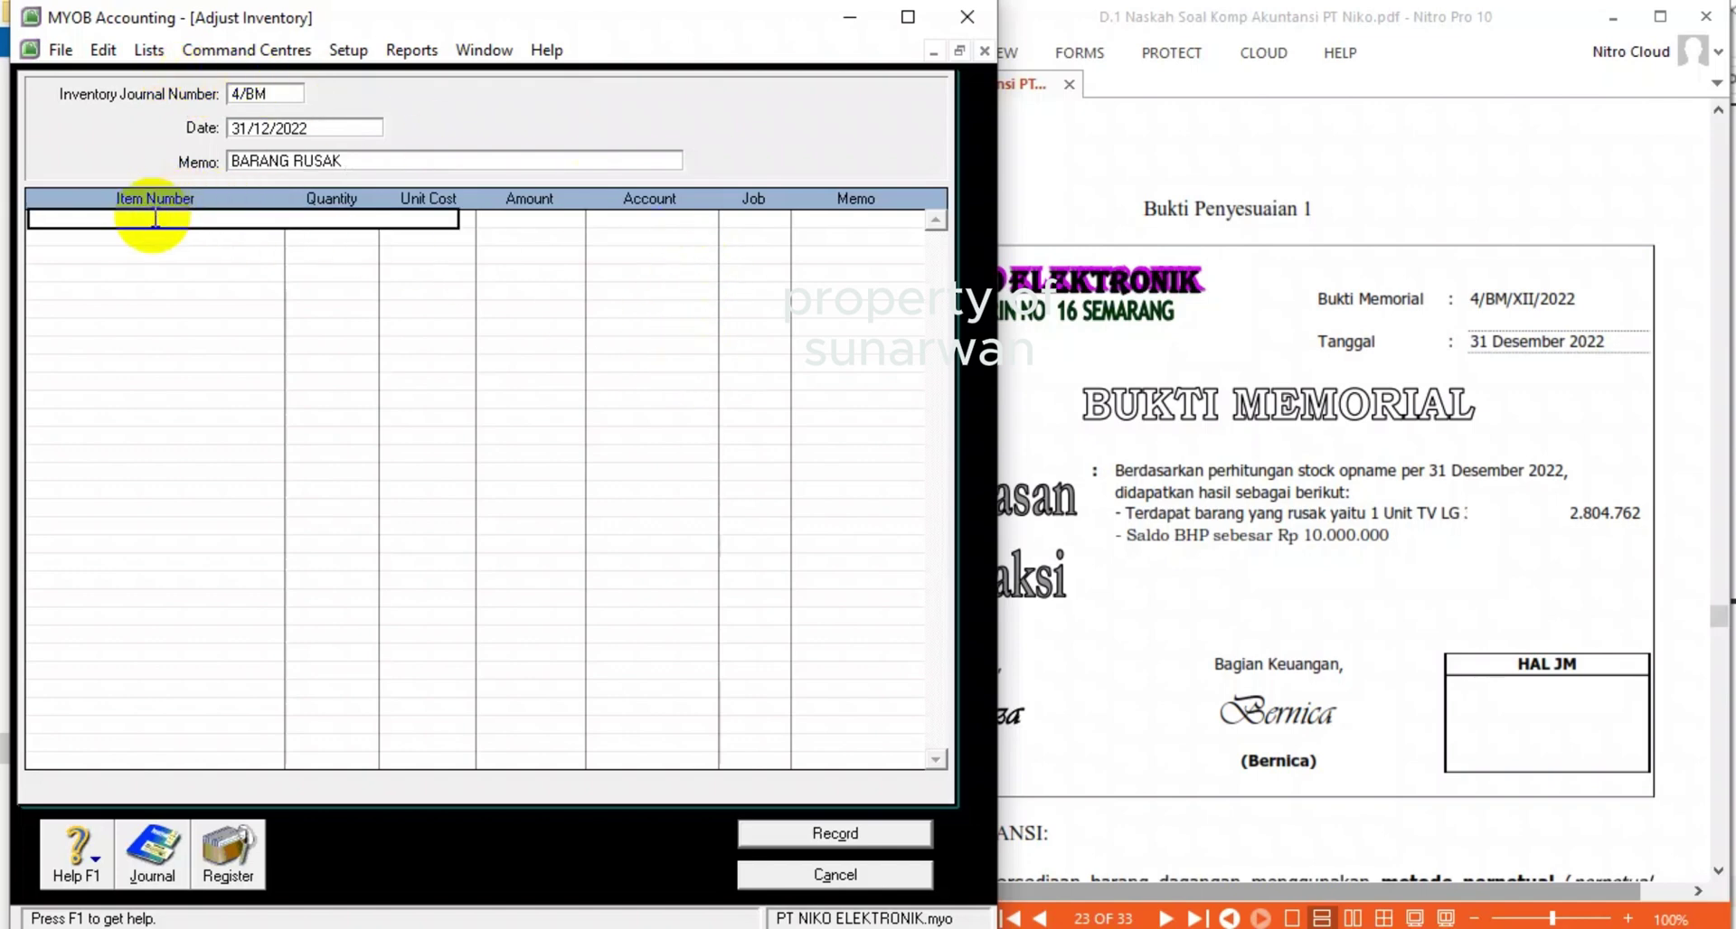
key("Tab")
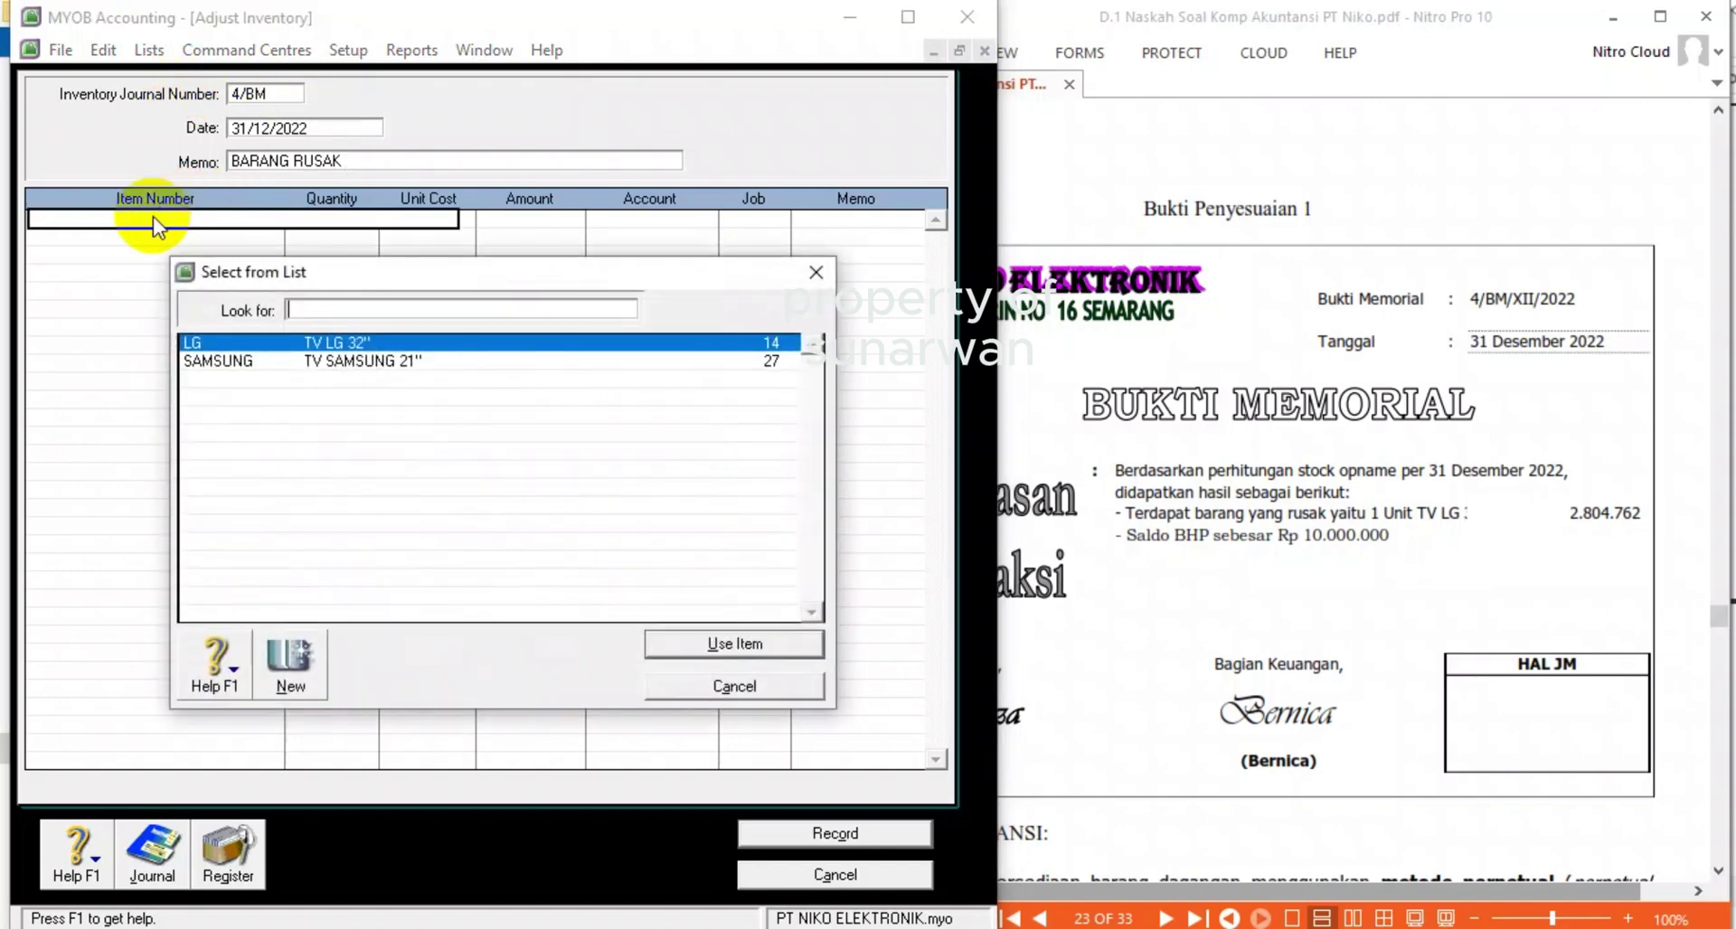
double_click(291, 352)
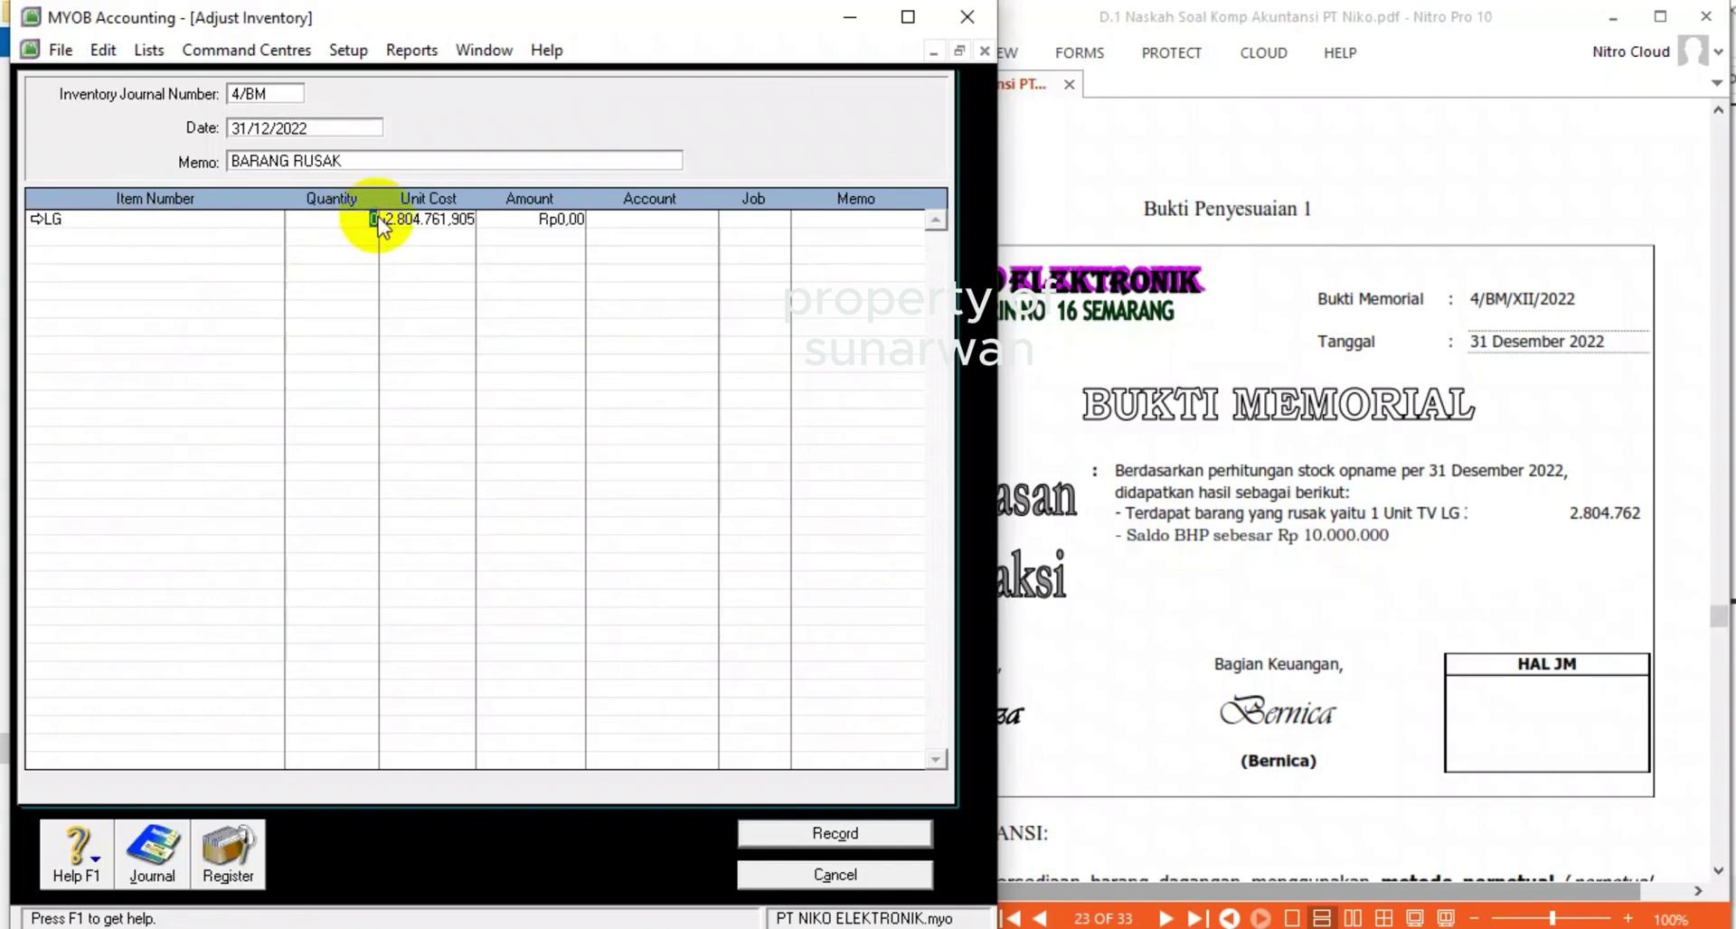
type("-1")
key("Tab")
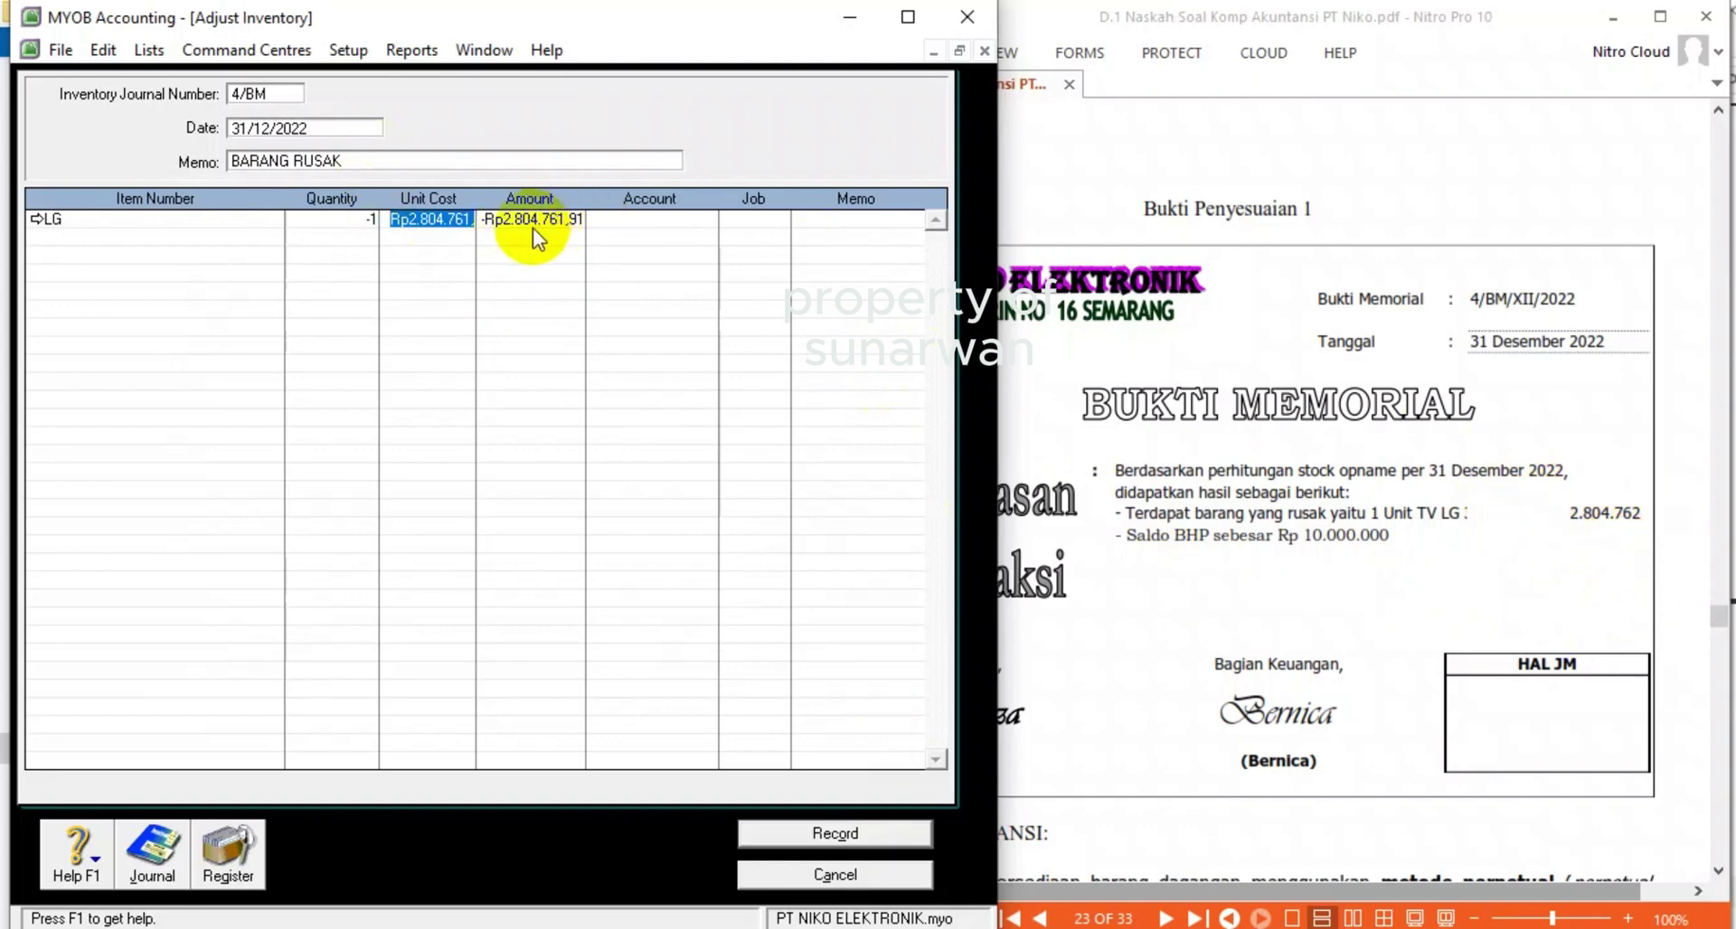
- Assign the LG line to account 6-2800 Defected Inventory, record the adjustment and leave the inventory adjustment form
key("Tab")
key("Tab")
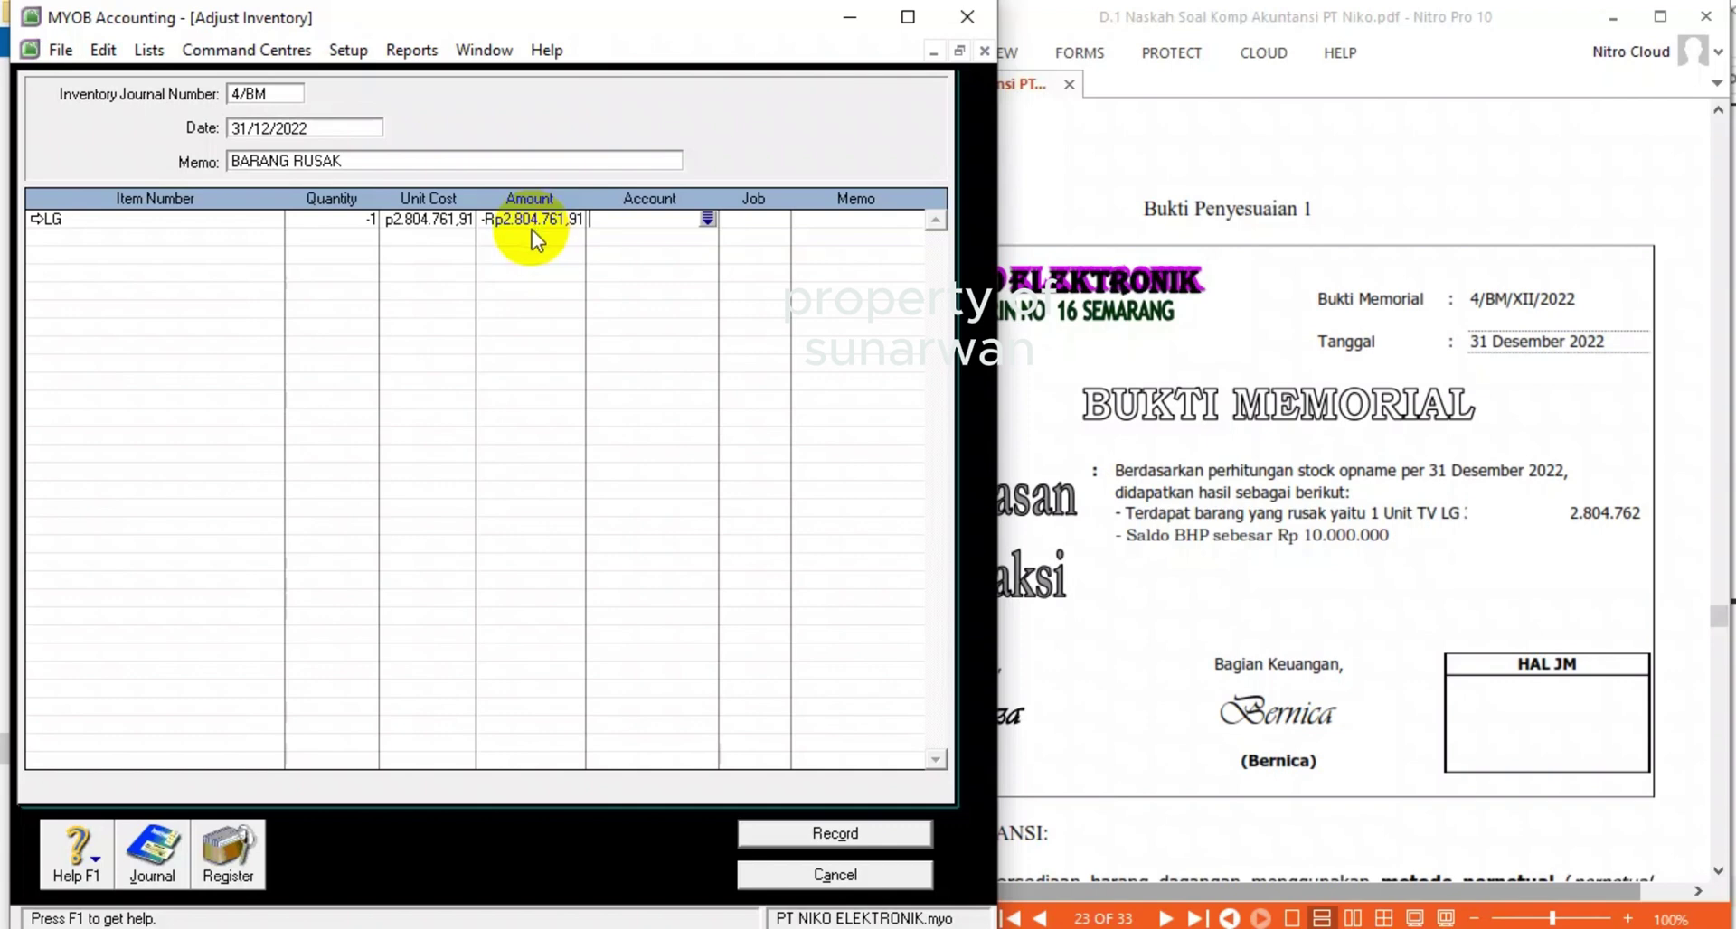
left_click(707, 222)
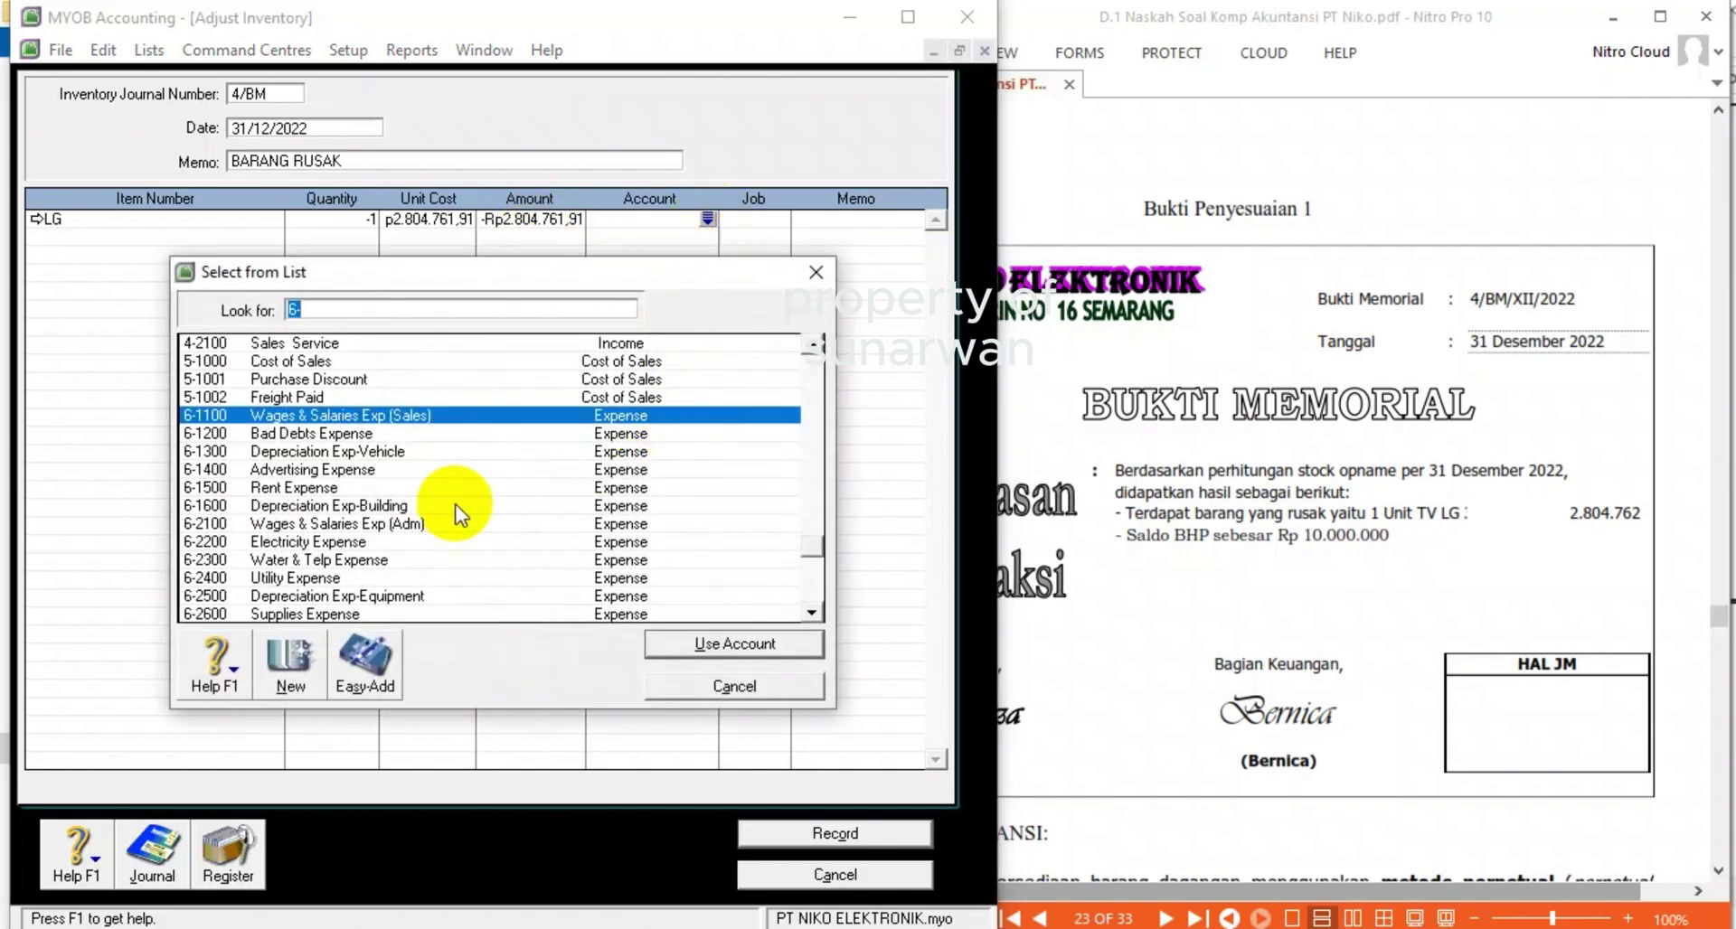
scroll(305, 602, "down", 1)
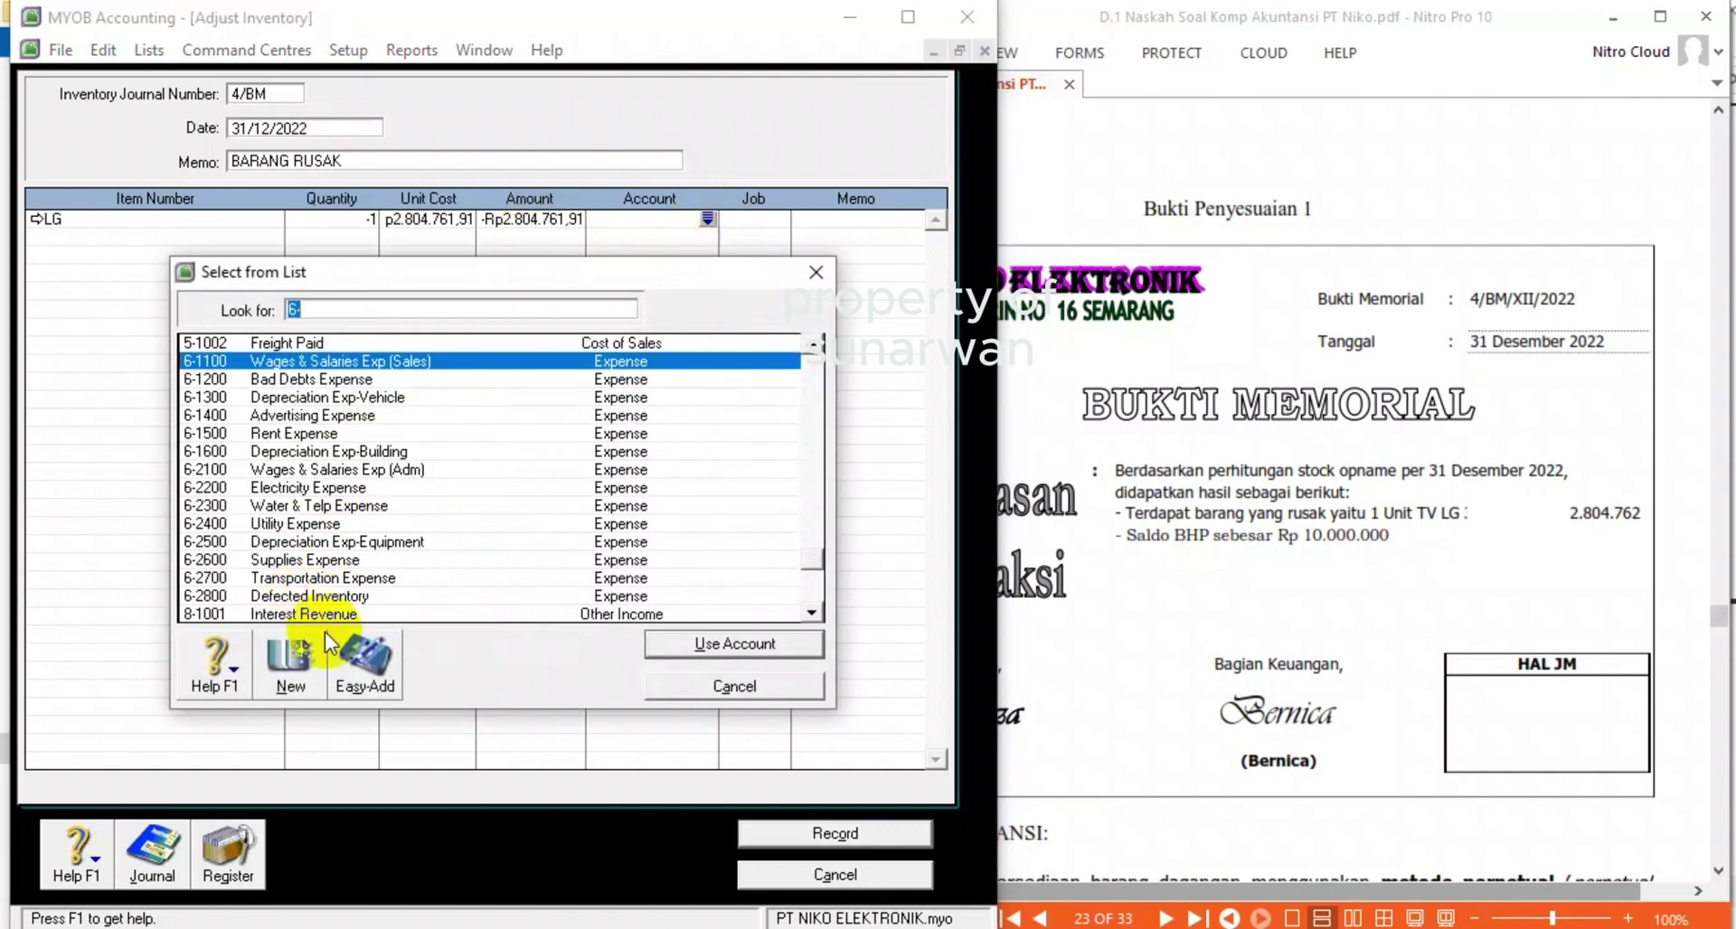
double_click(274, 597)
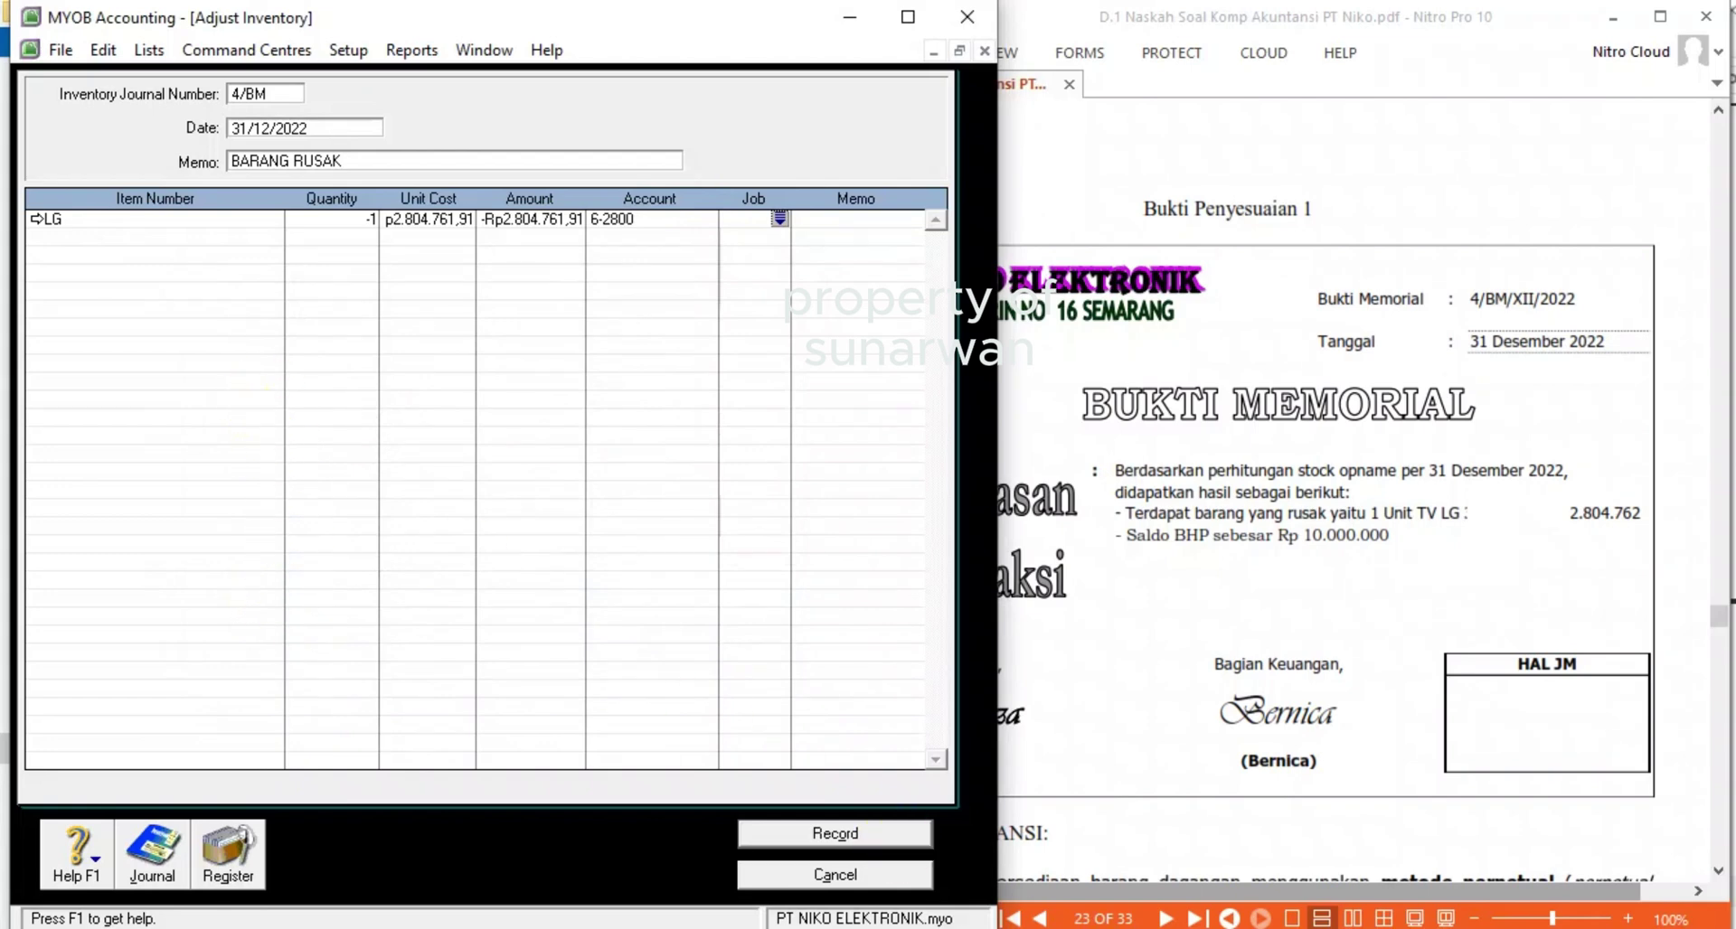
left_click(823, 833)
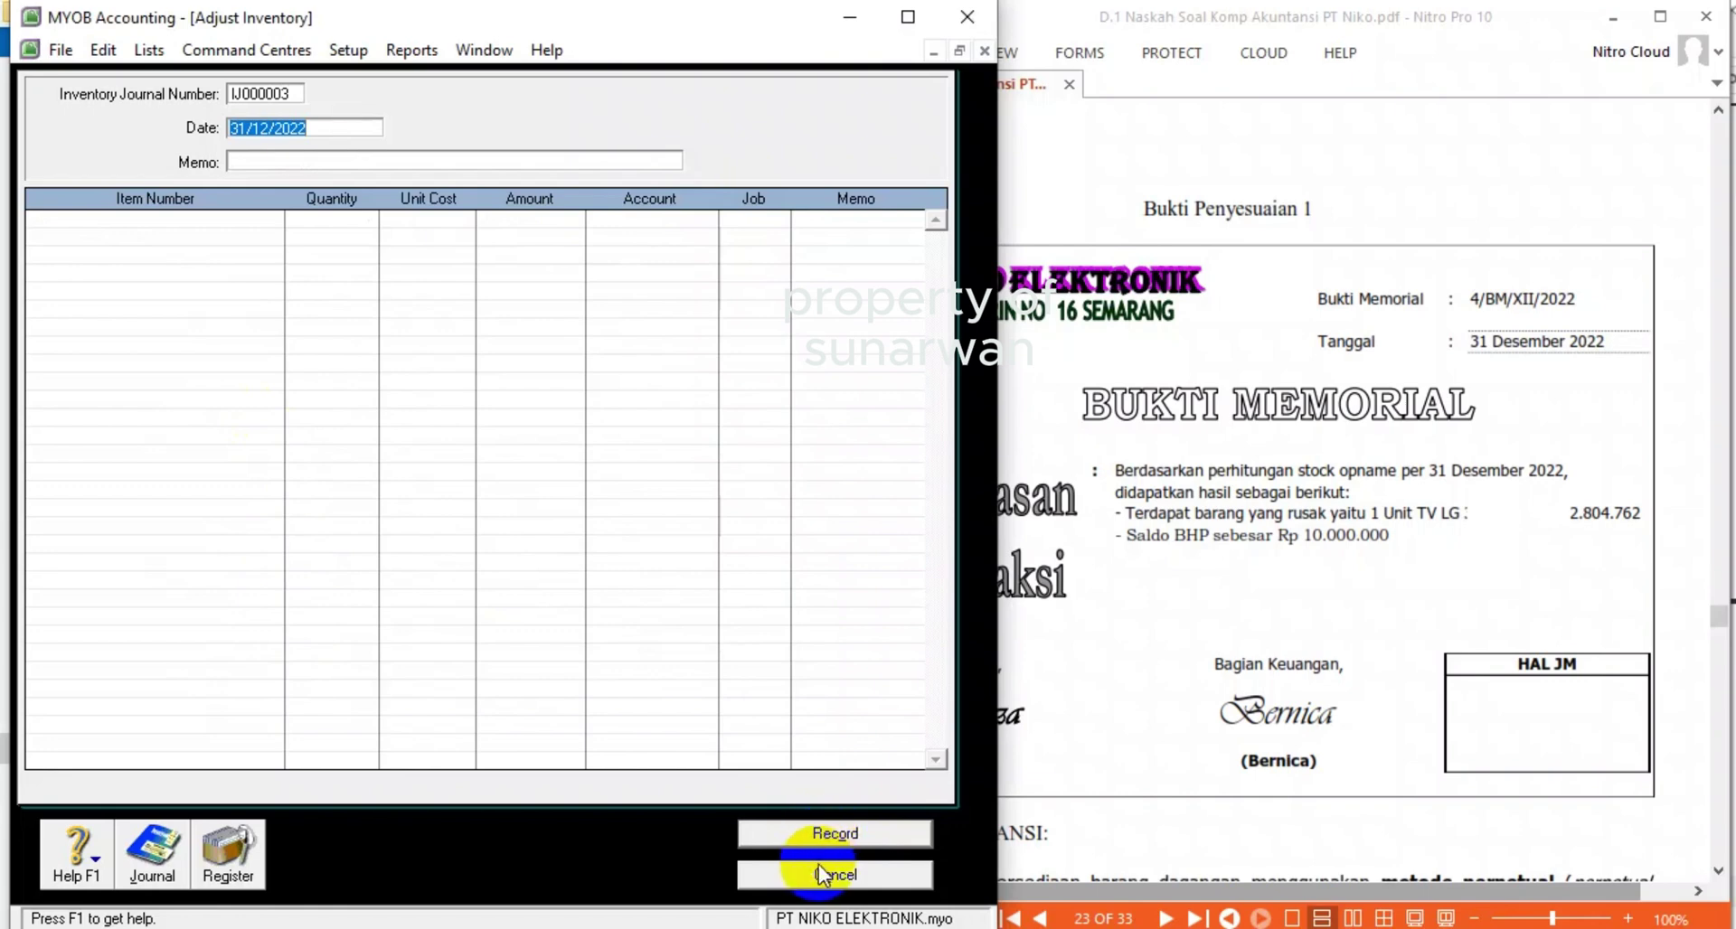
left_click(821, 873)
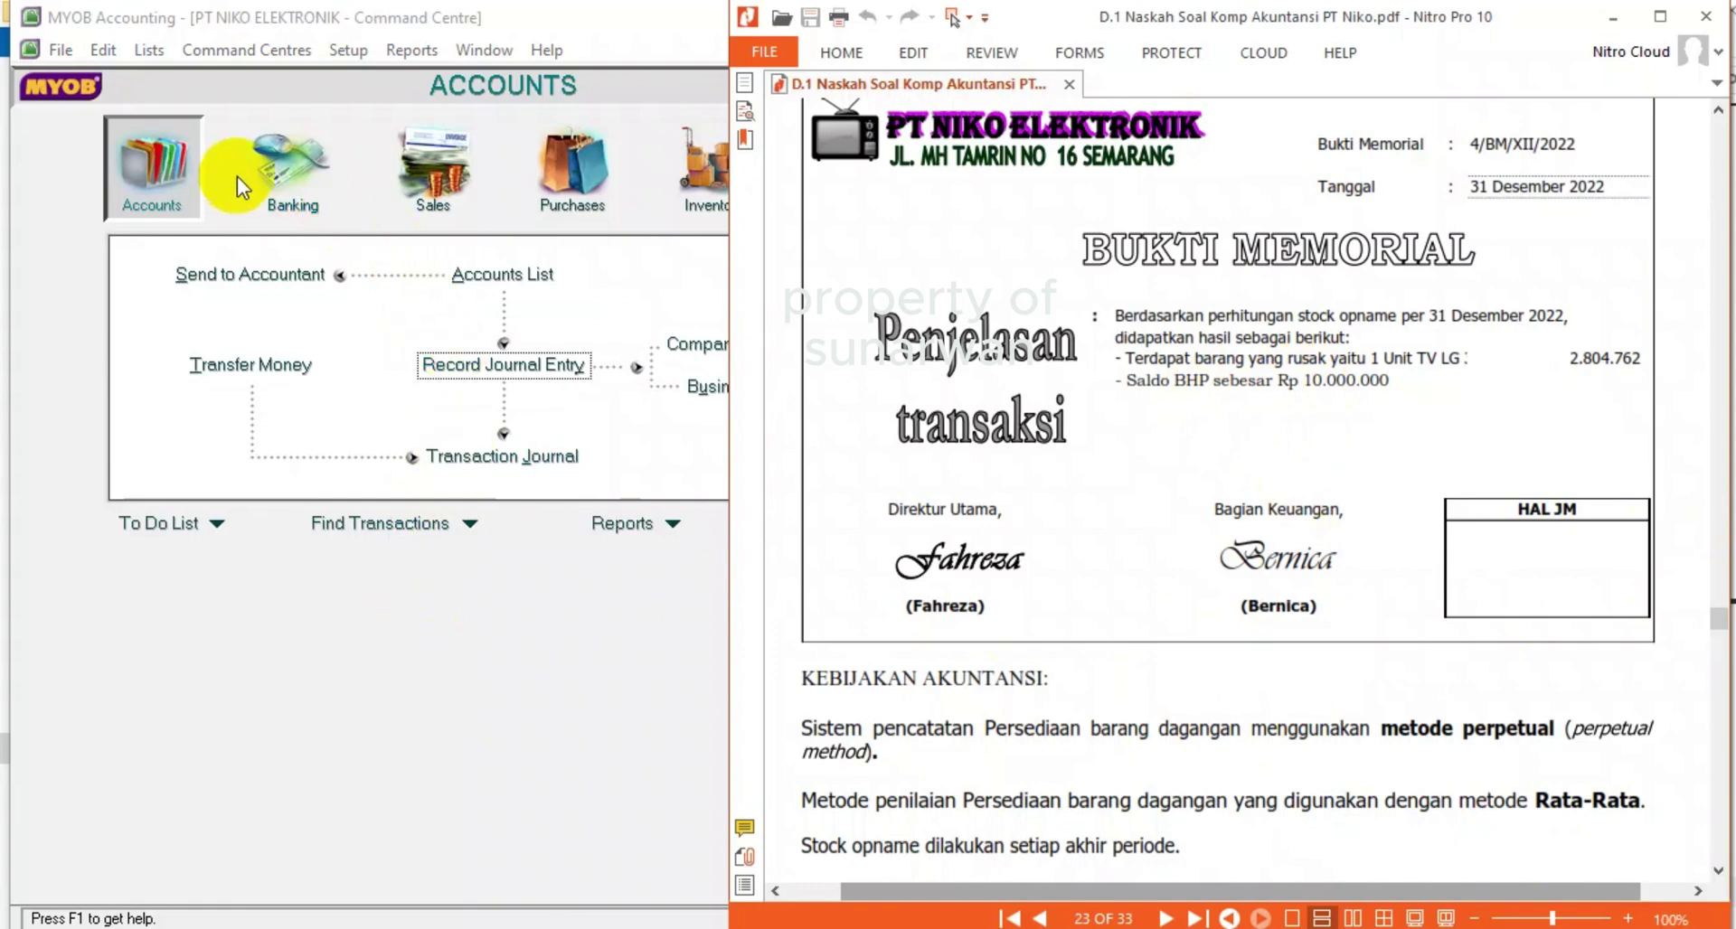
- Check the asset account balances in the accounts list, including Office Supplies
left_click(488, 276)
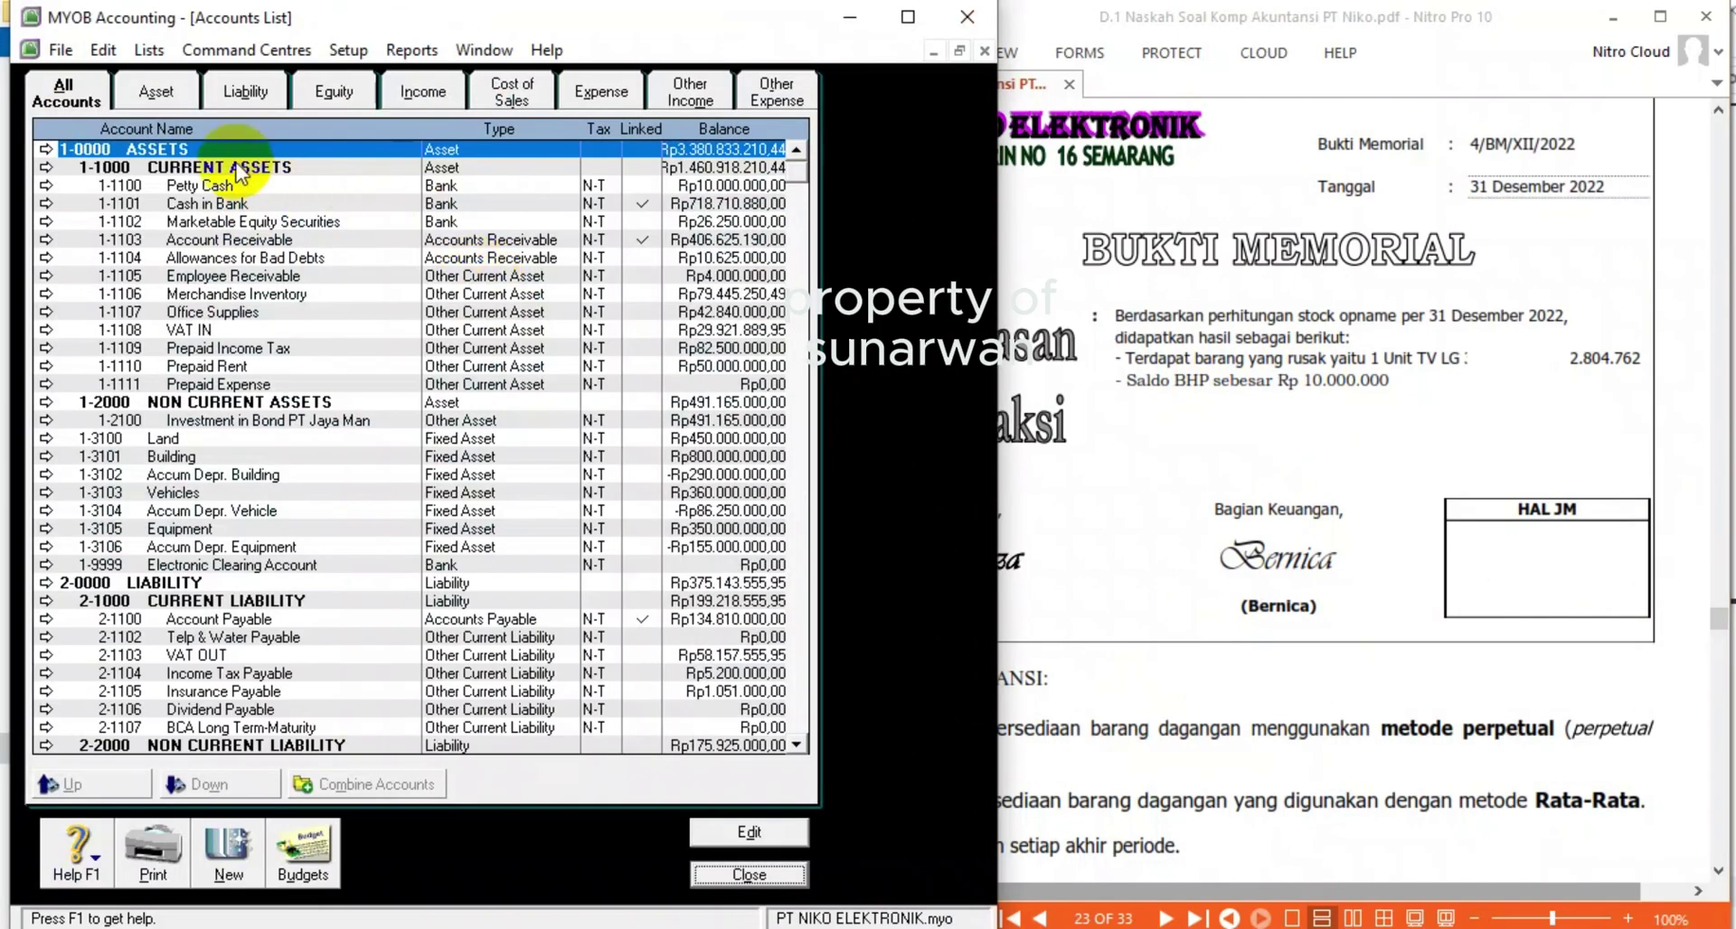
left_click(156, 93)
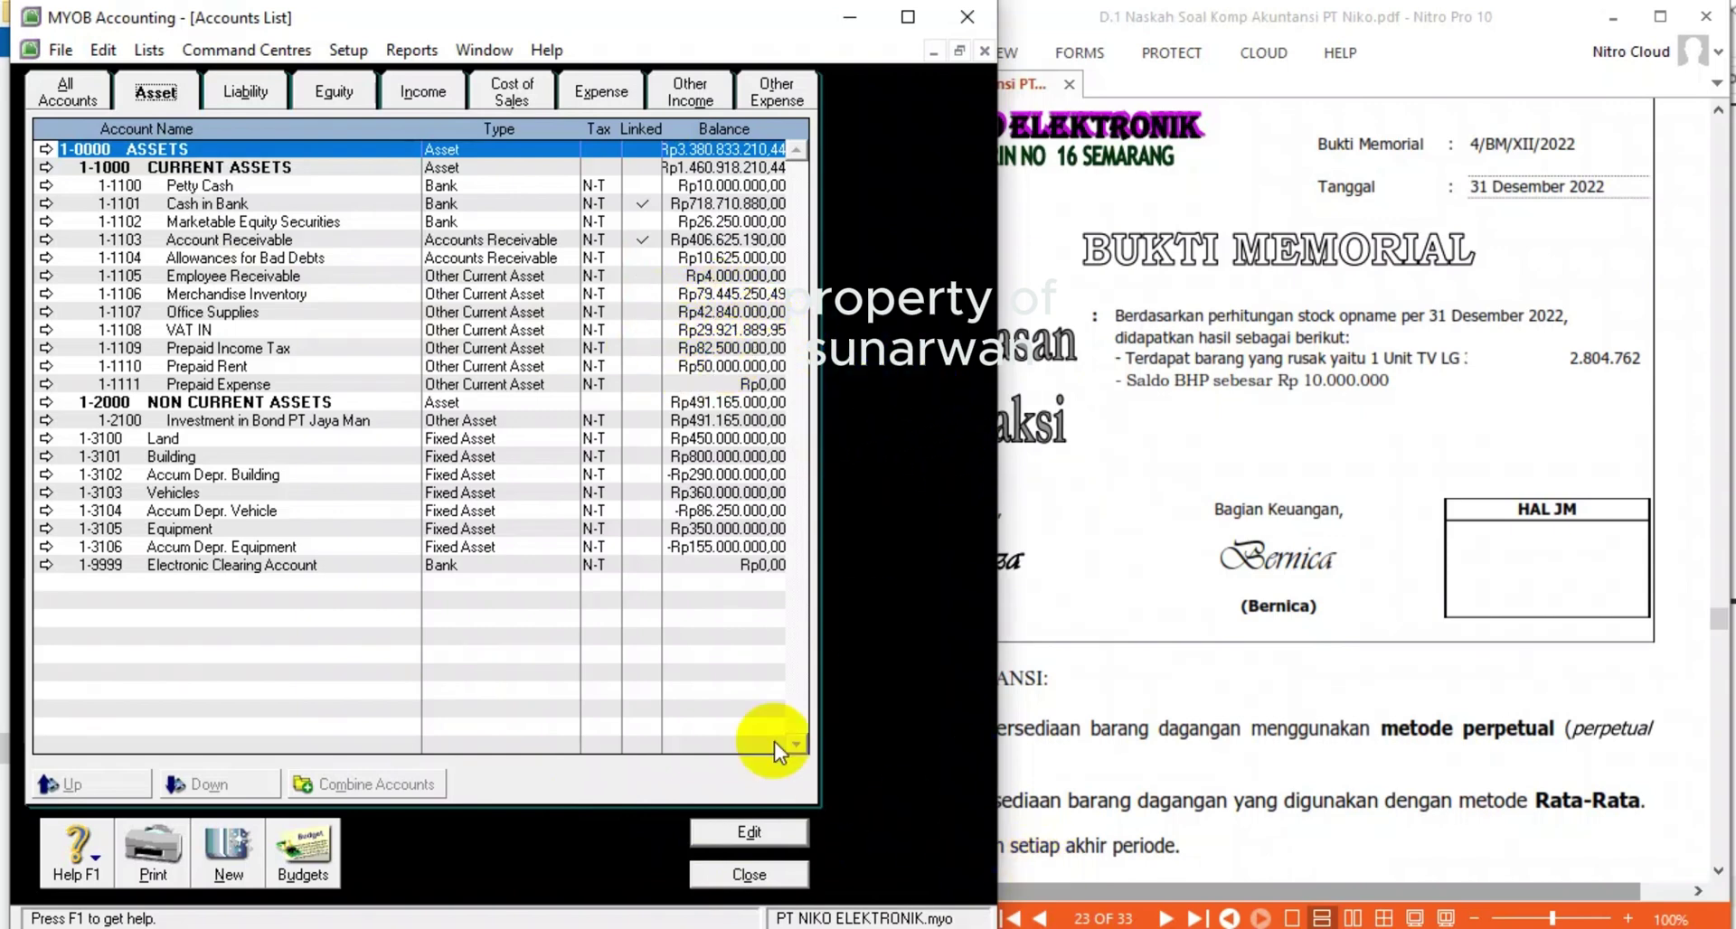
left_click(750, 875)
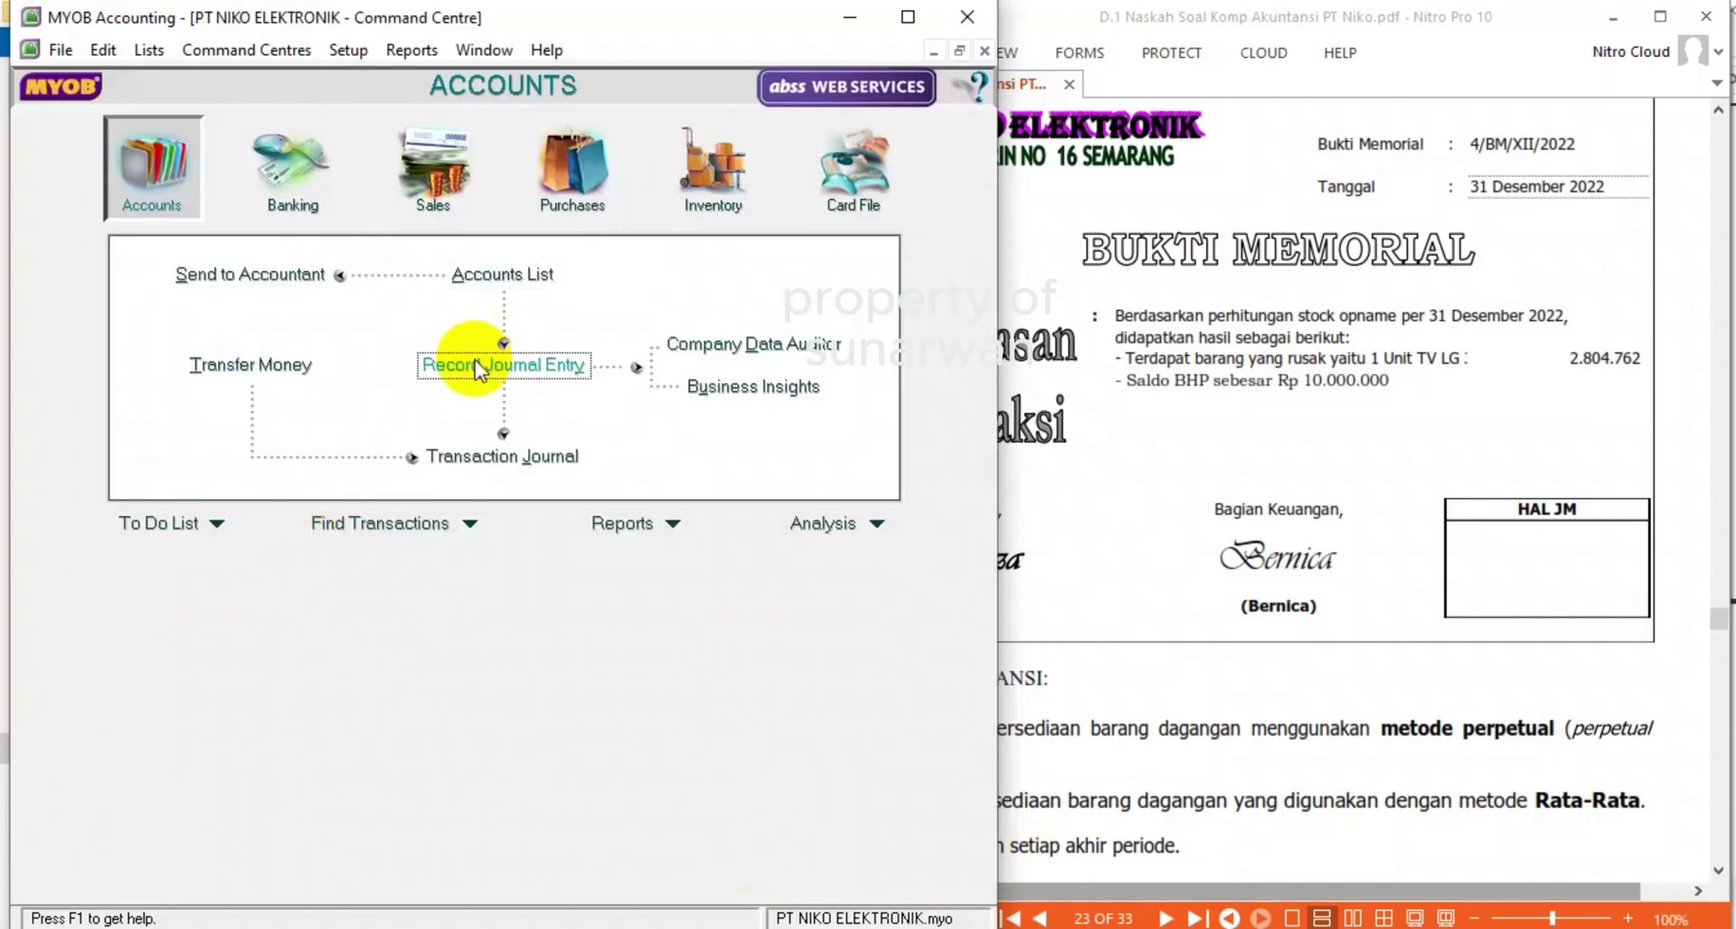
- Start a general journal entry numbered 4/BM, dated 31/12/2022, with the memo PENYESUAIAN BARANG HABIS PAKAI
left_click(474, 365)
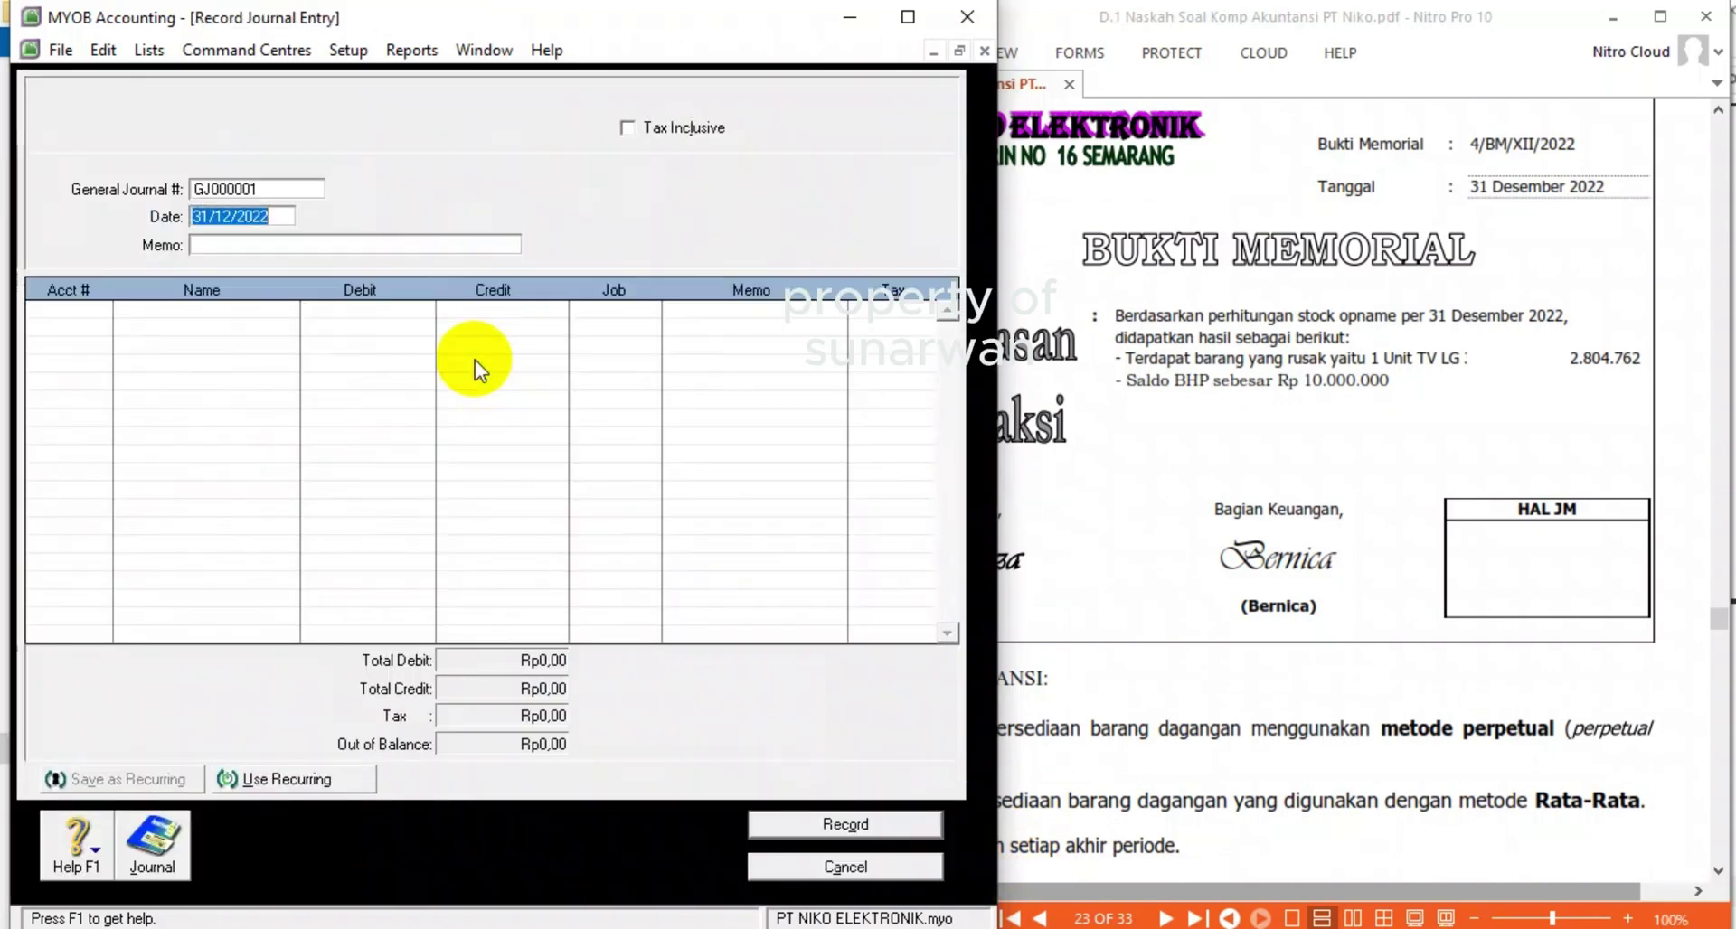
left_click(264, 192)
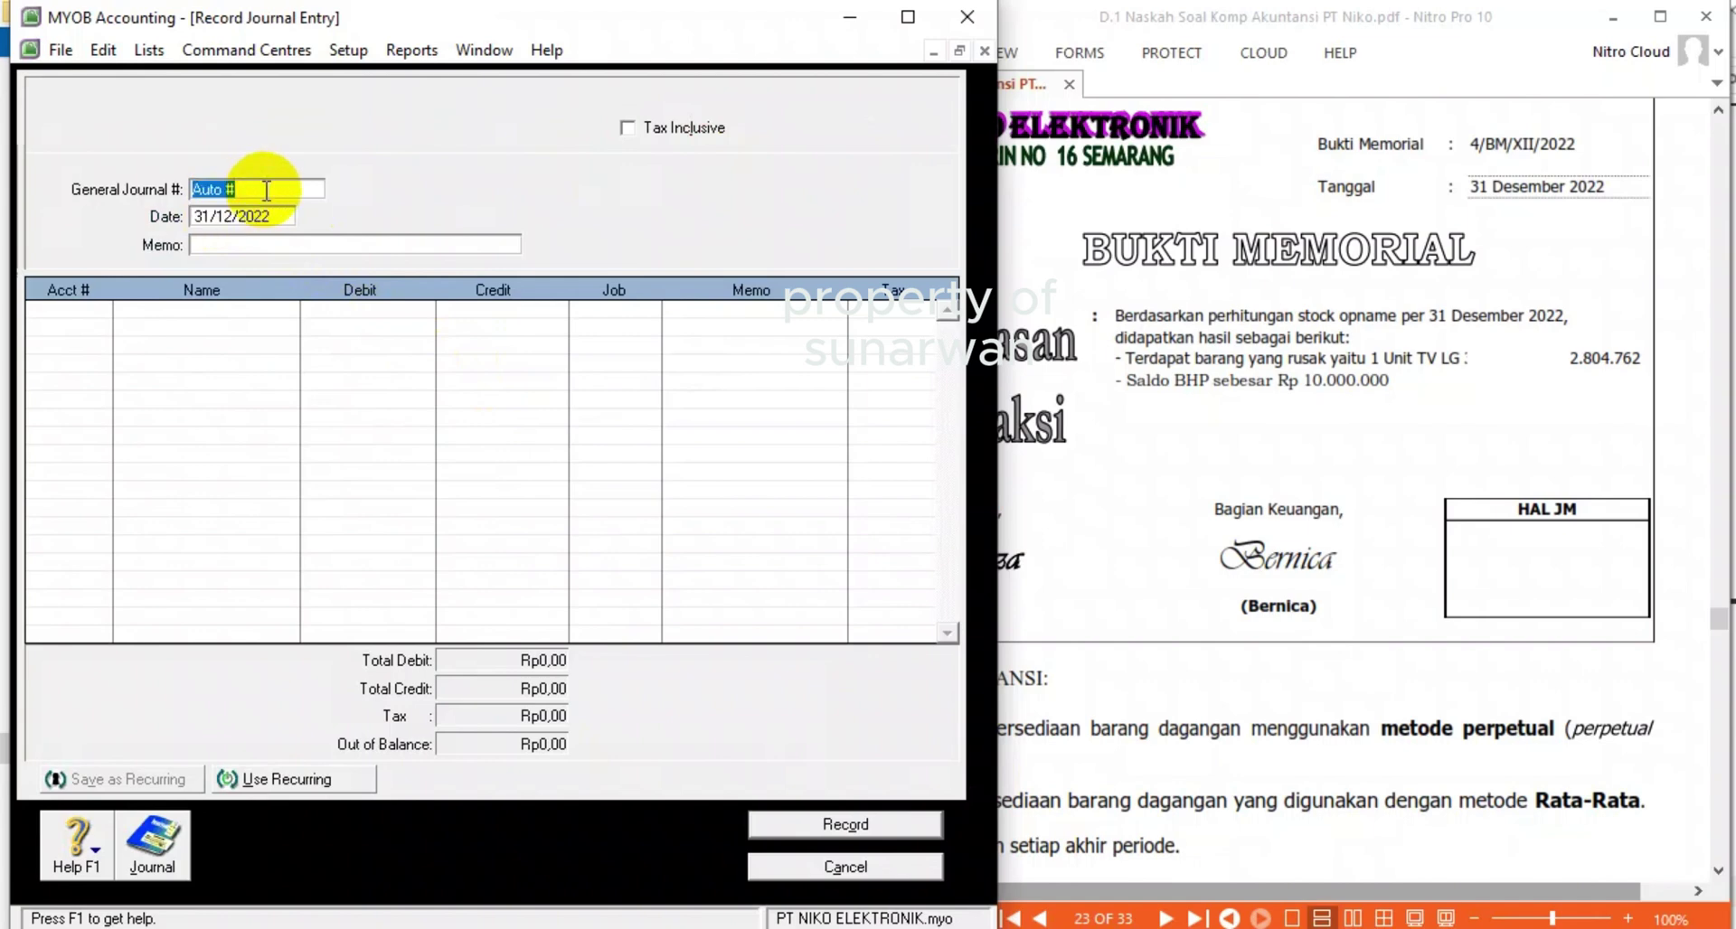
type("4/BM")
key("Tab")
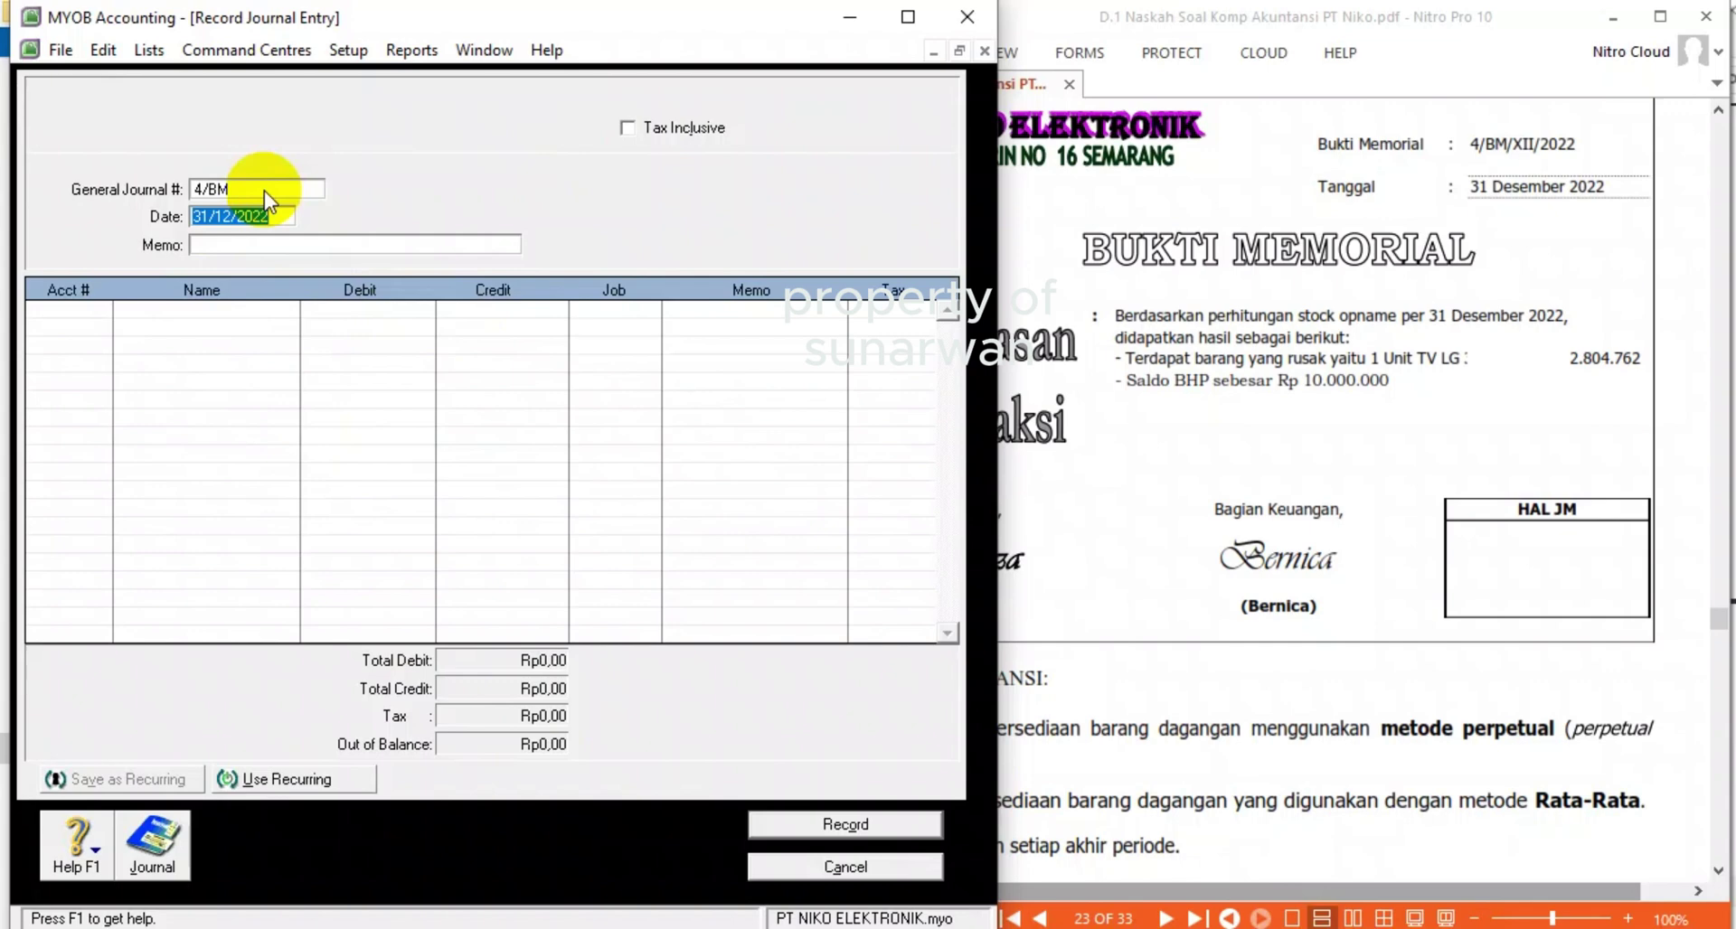
left_click(204, 245)
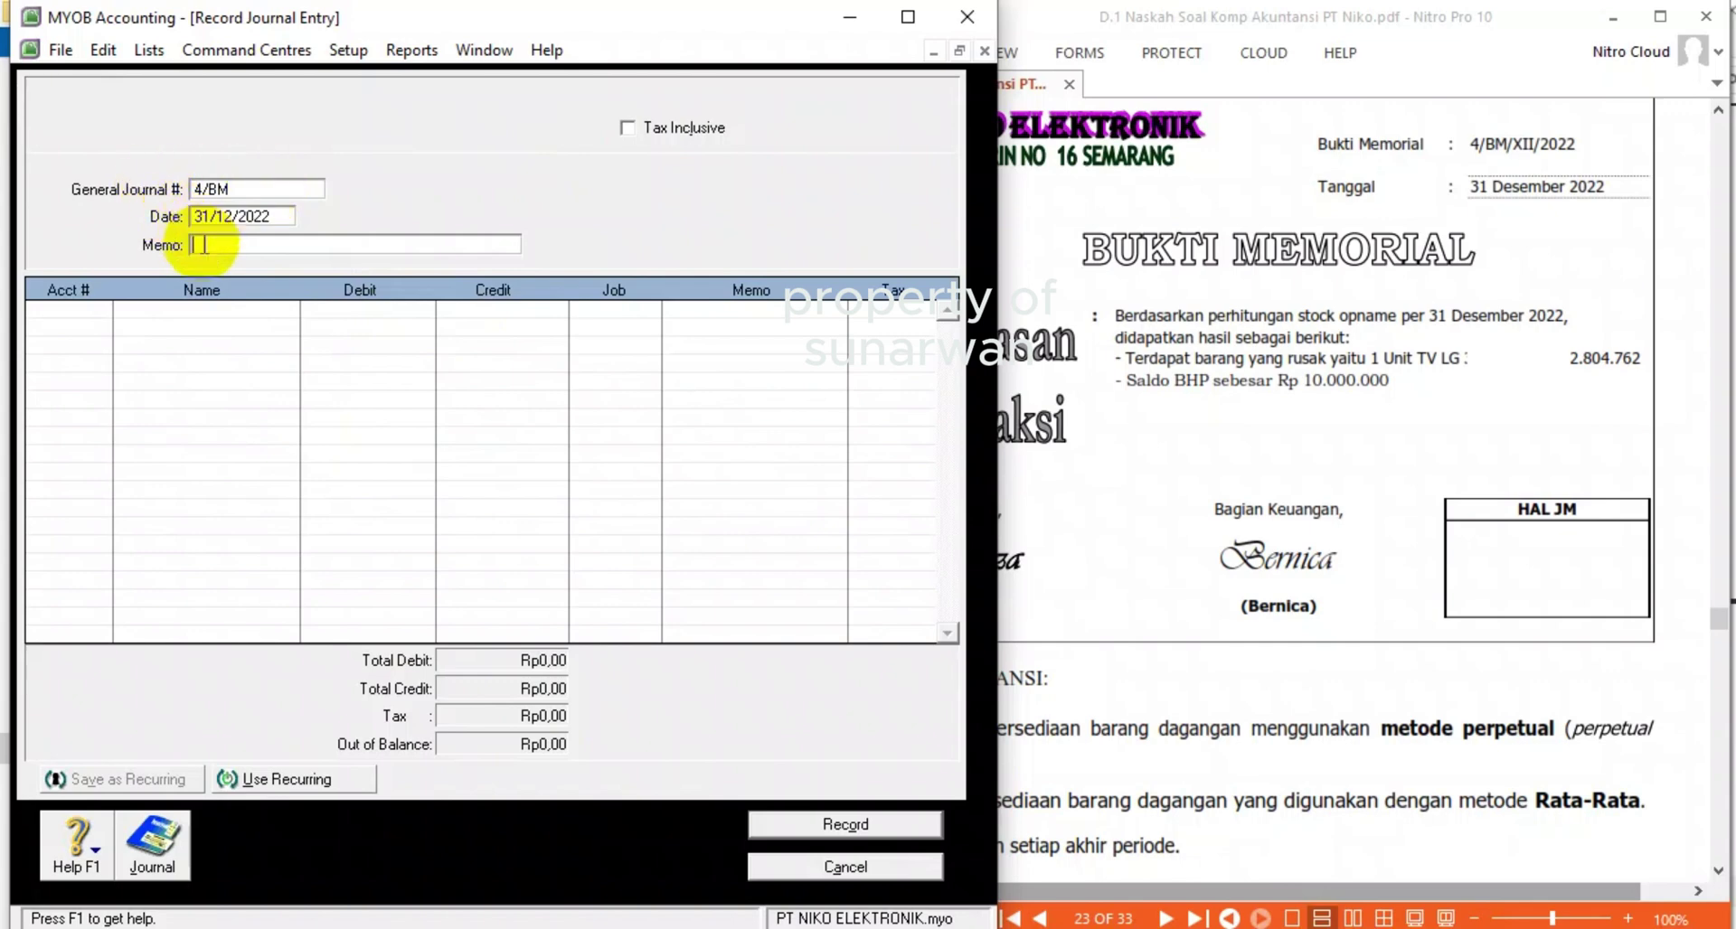
type("PENYE")
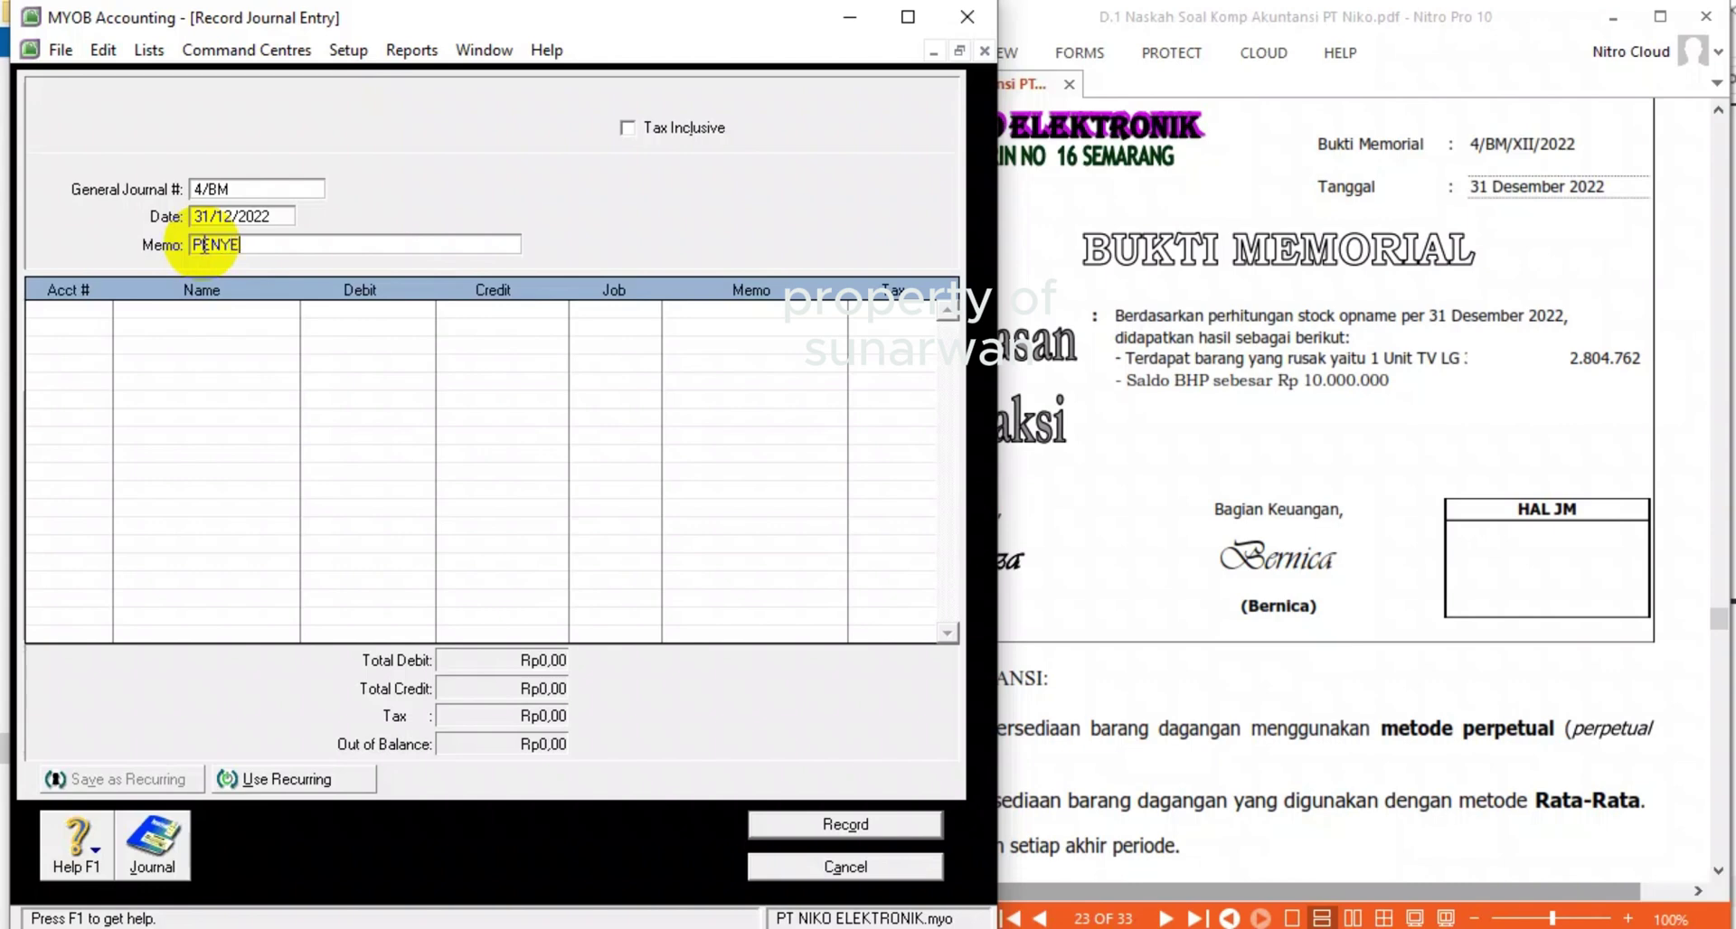
type("SUAIAN BAR")
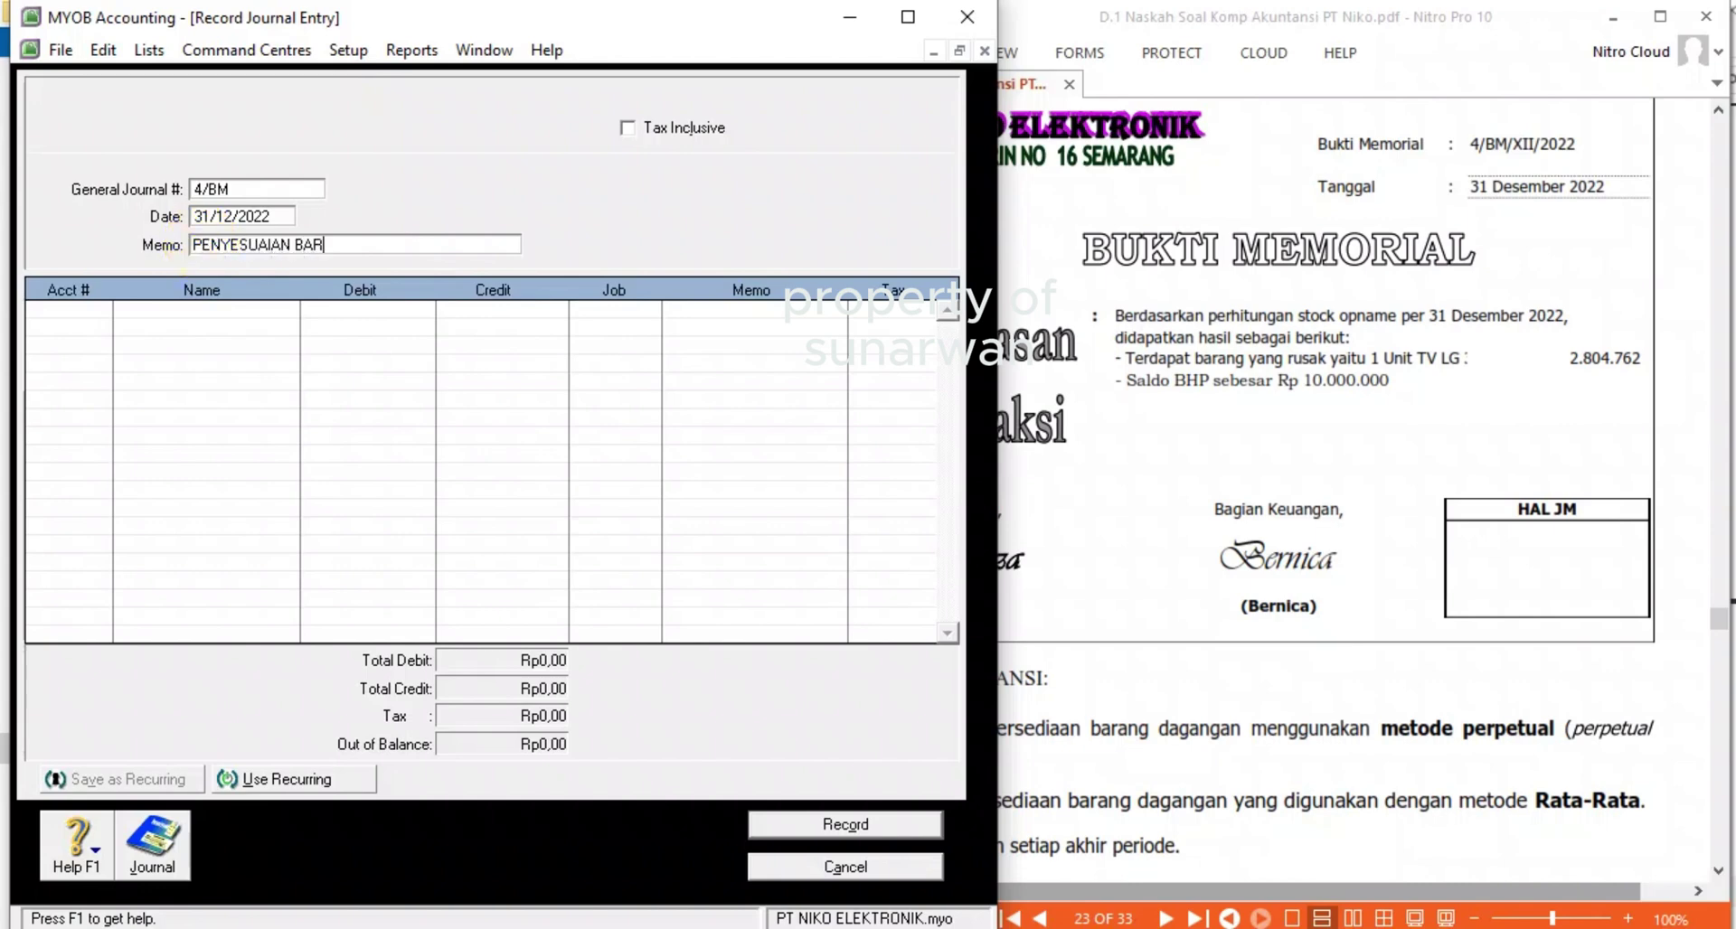
type("ANG HABIS PAKAI")
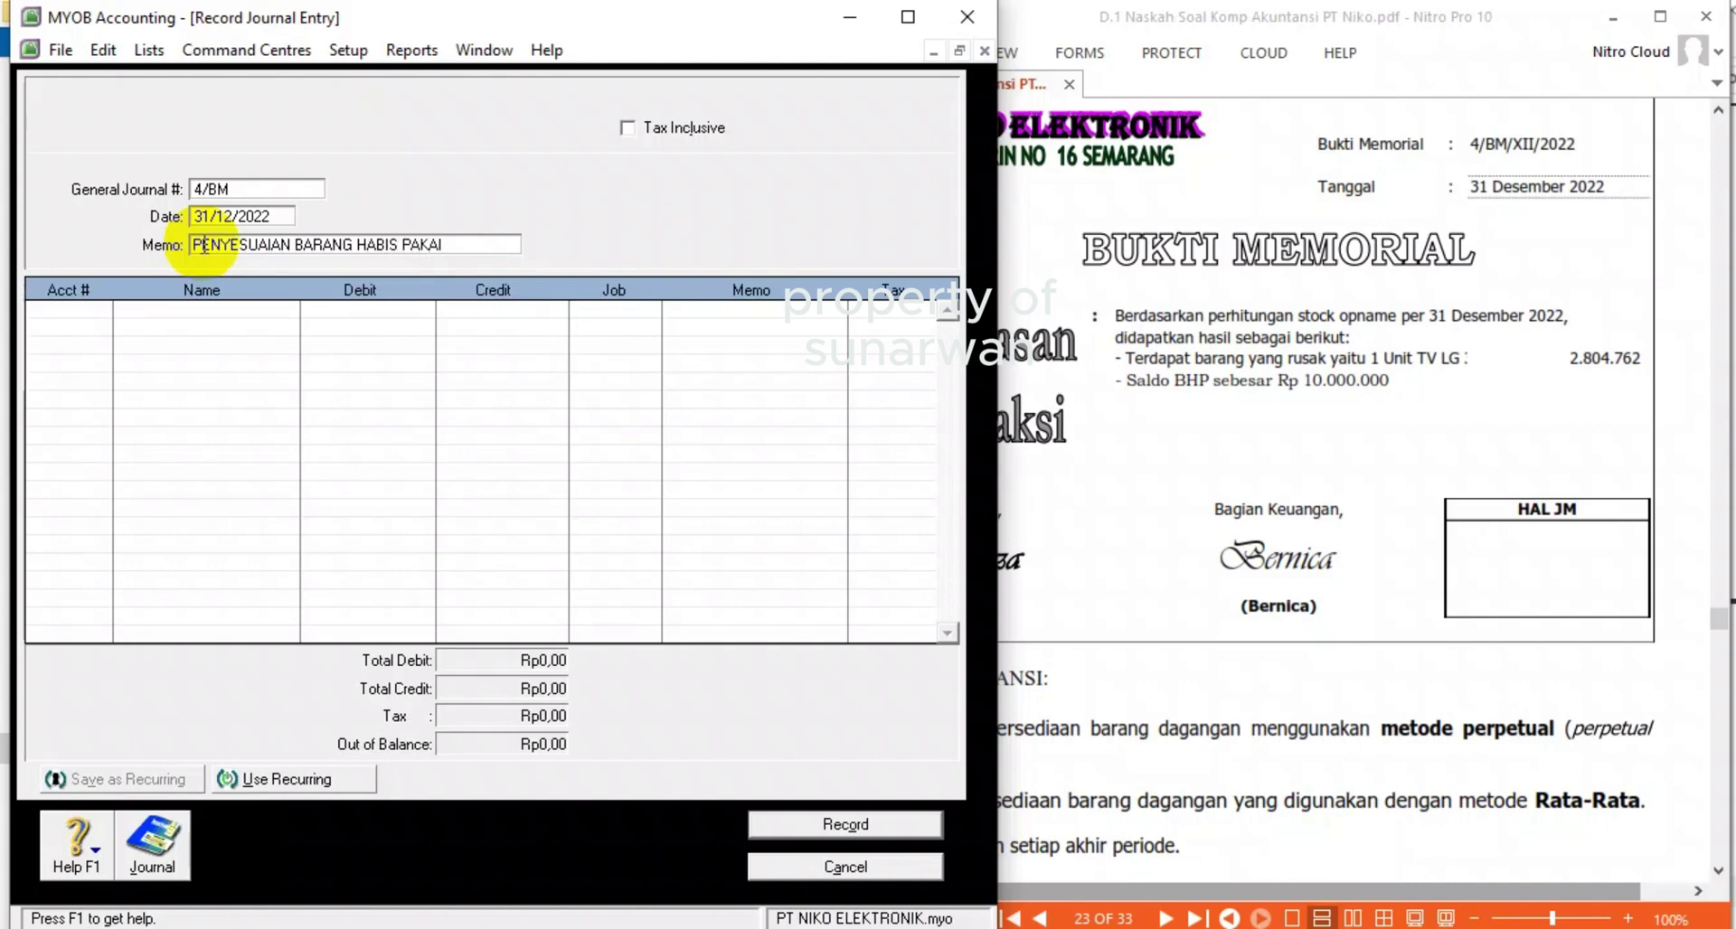
- Assign account 6-2600 Supplies Expense to the first journal line
left_click(105, 307)
left_click(105, 308)
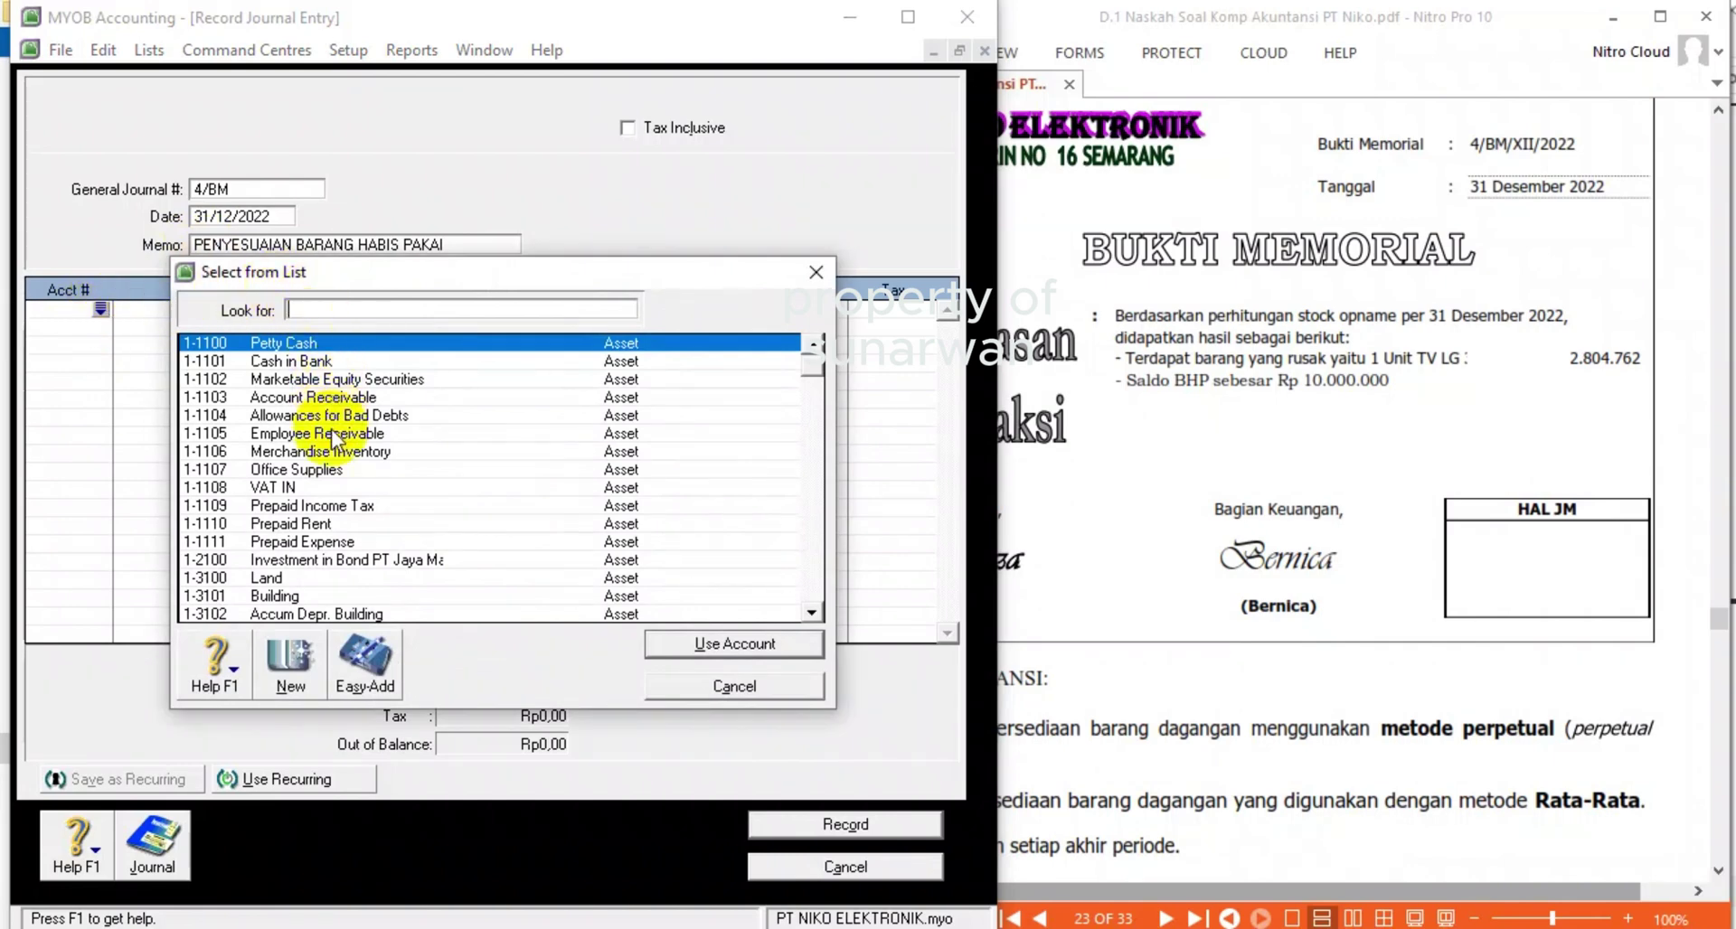
scroll(329, 511, "down", 5)
scroll(331, 506, "down", 3)
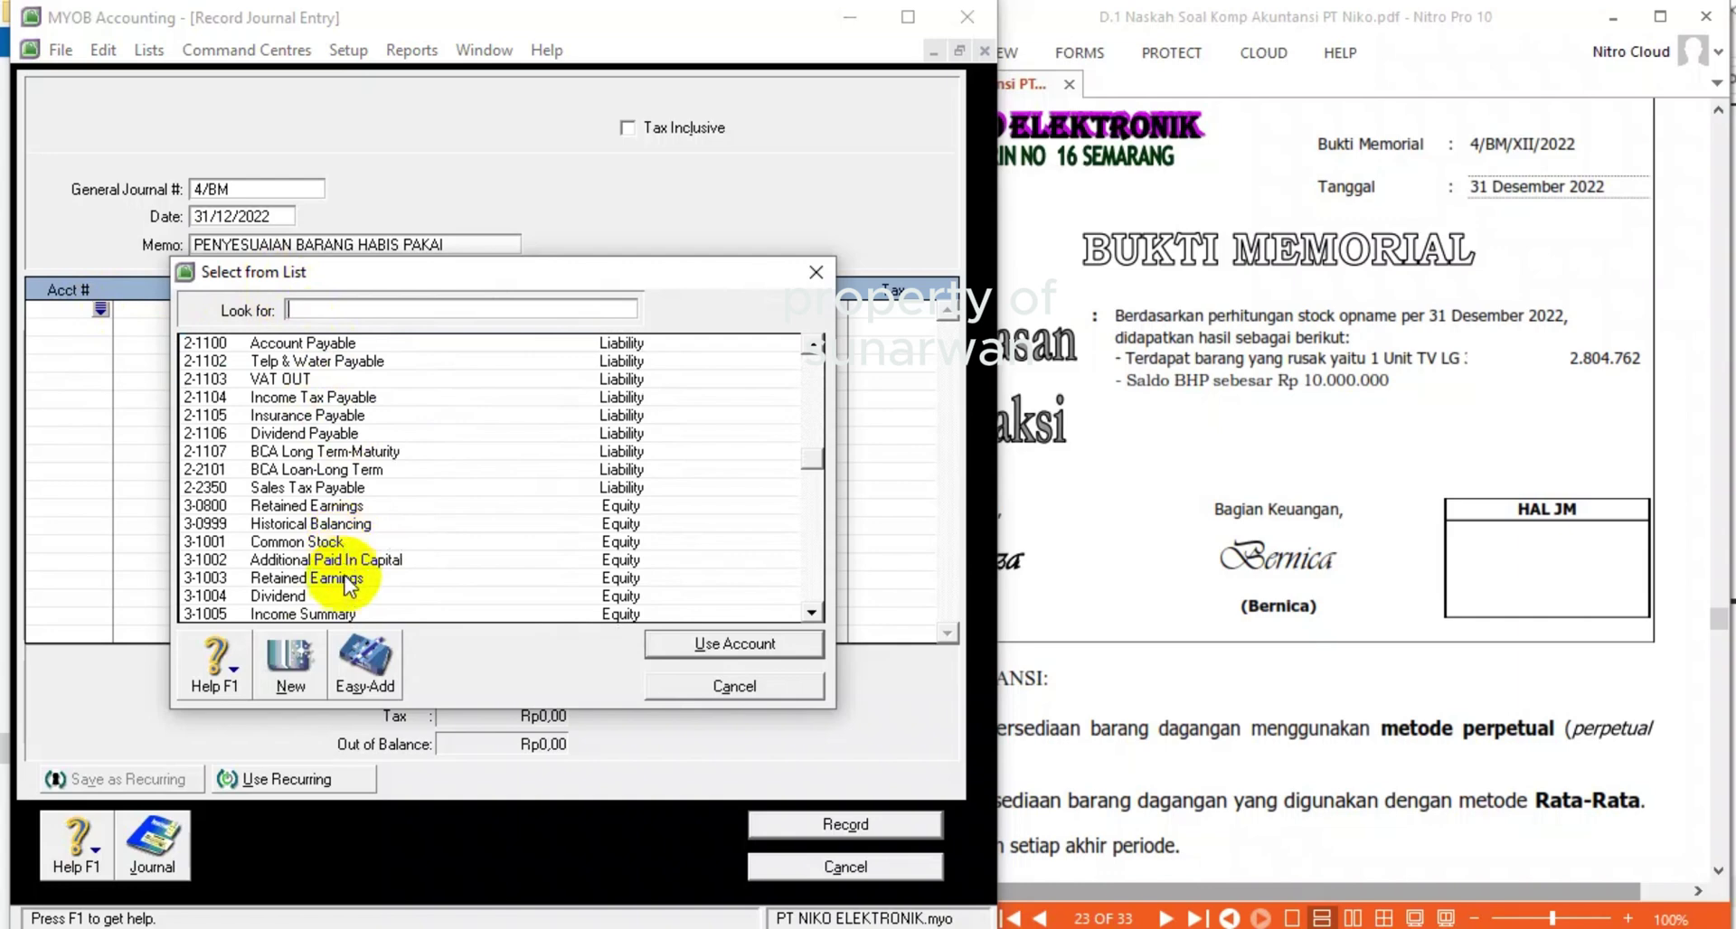
scroll(343, 588, "down", 1)
scroll(346, 599, "down", 2)
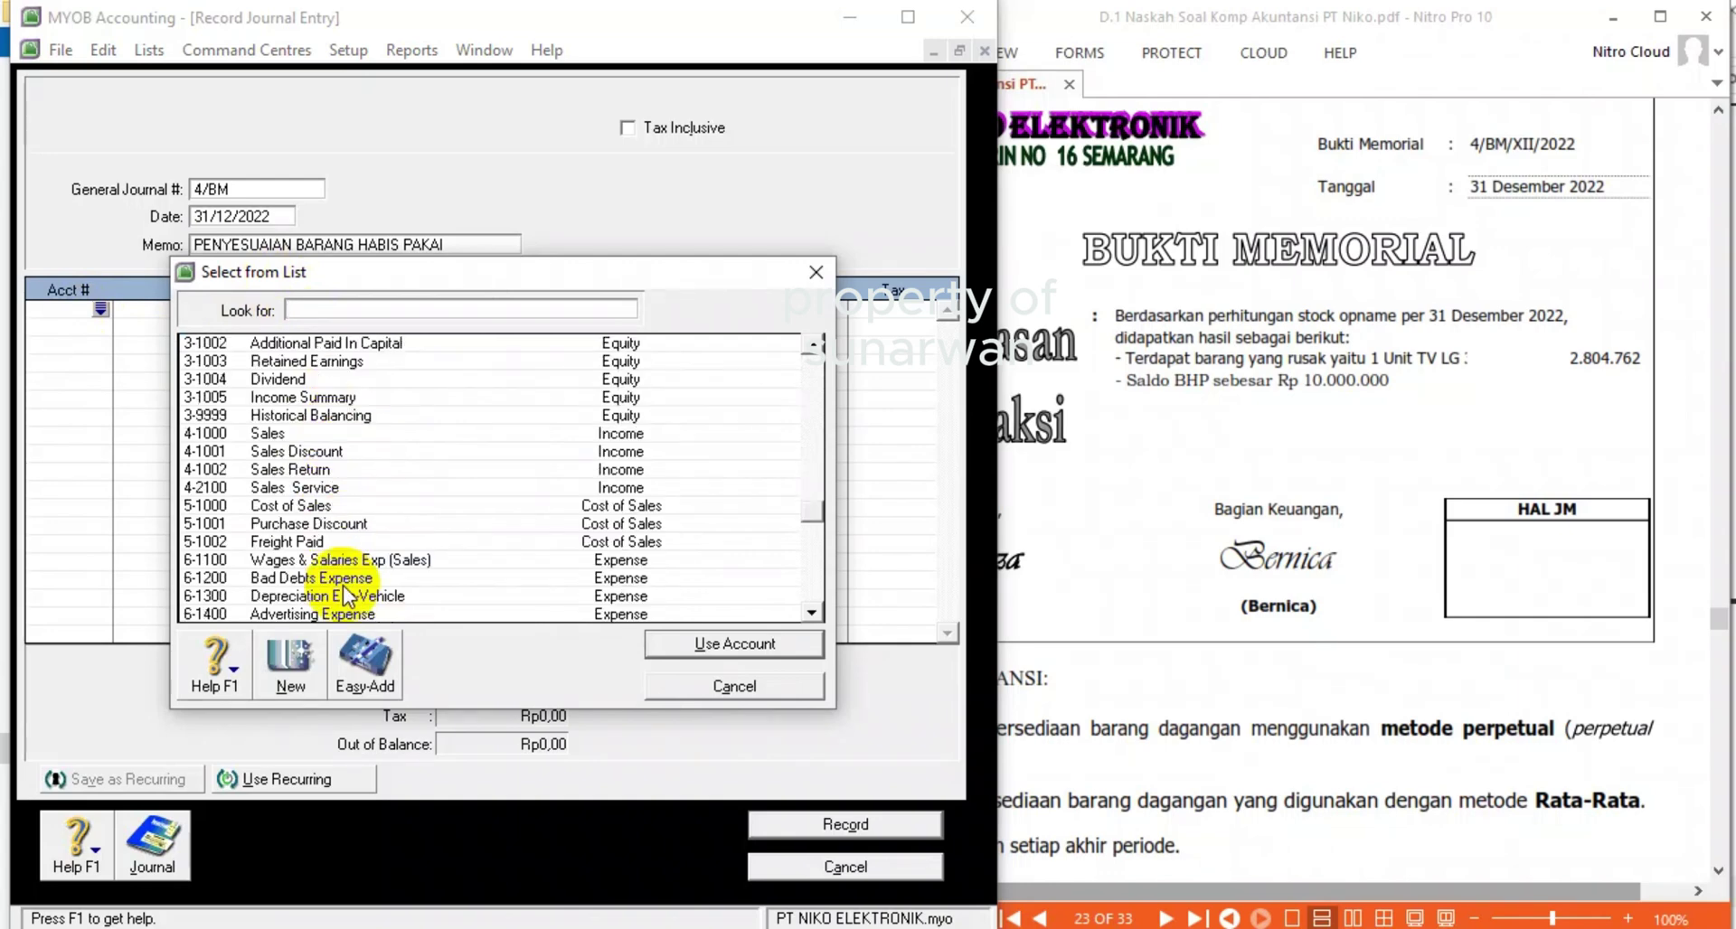
scroll(347, 599, "down", 2)
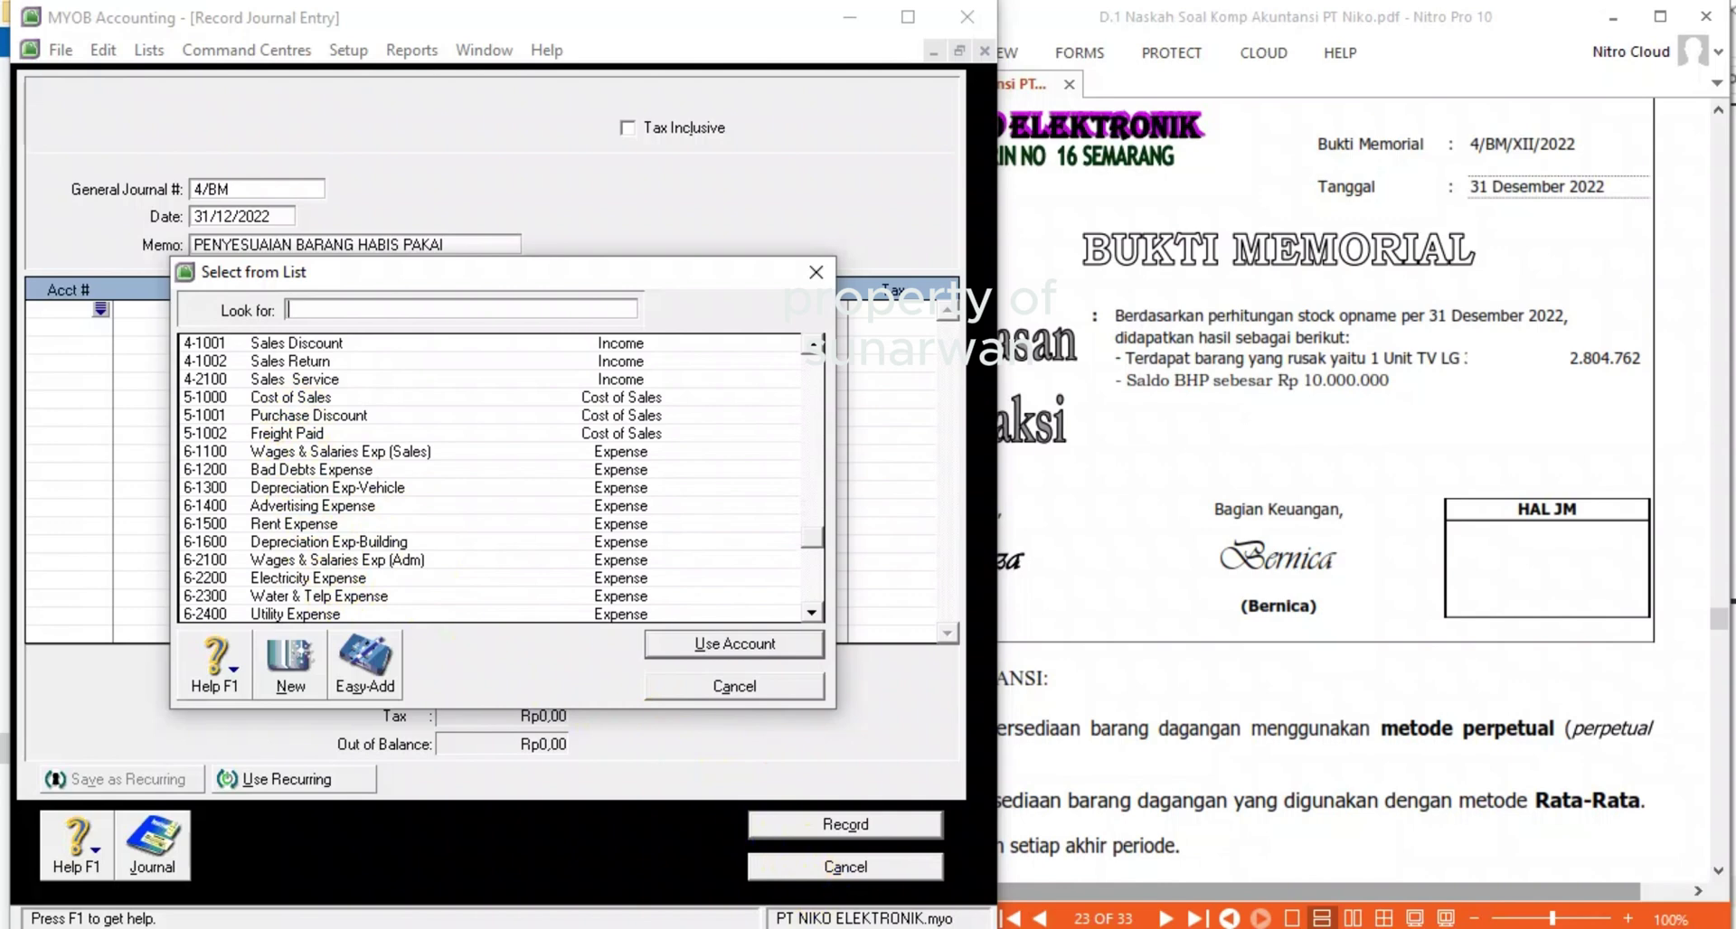
scroll(230, 590, "down", 1)
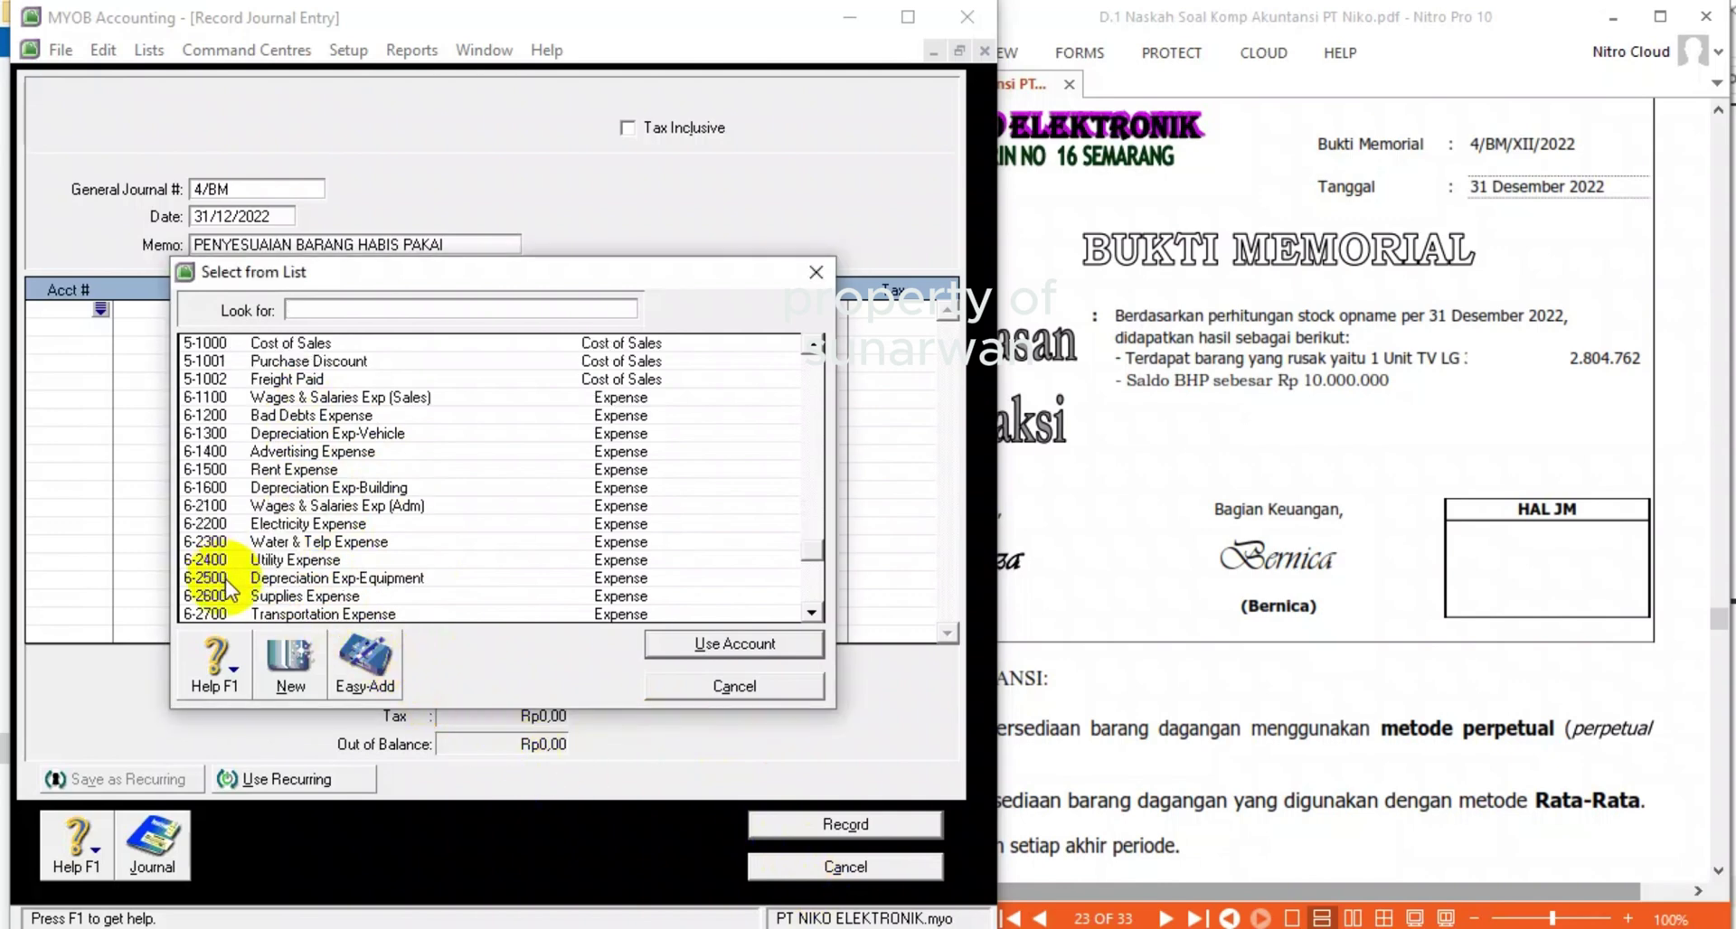
left_click(270, 601)
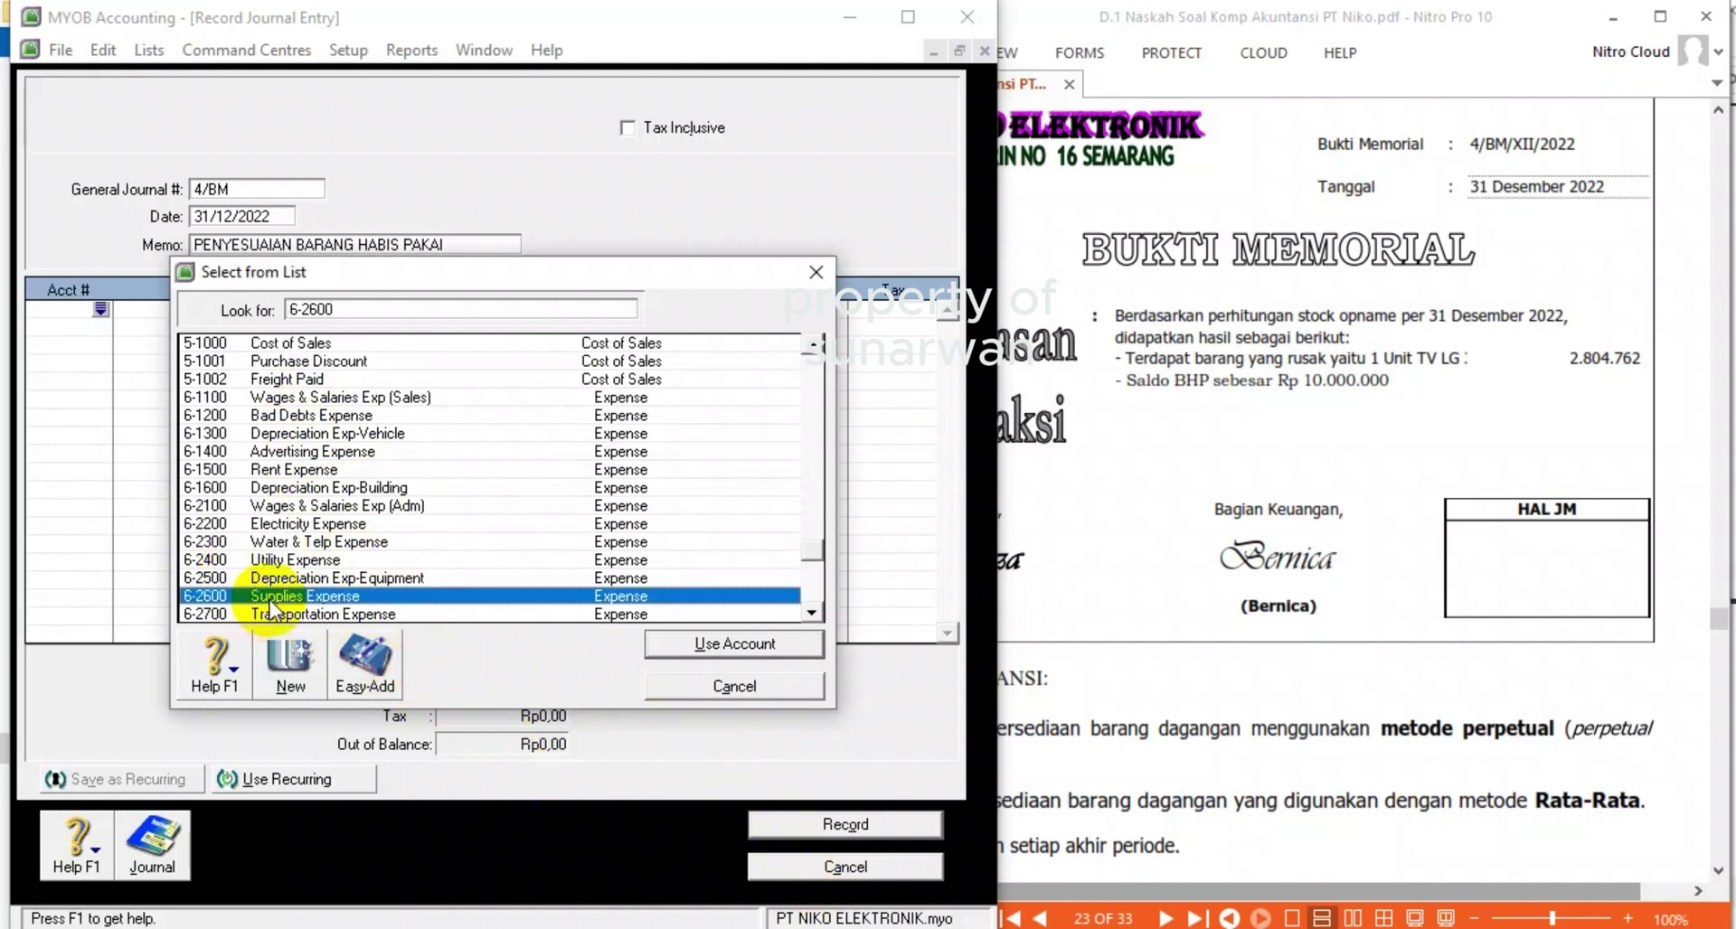
double_click(270, 601)
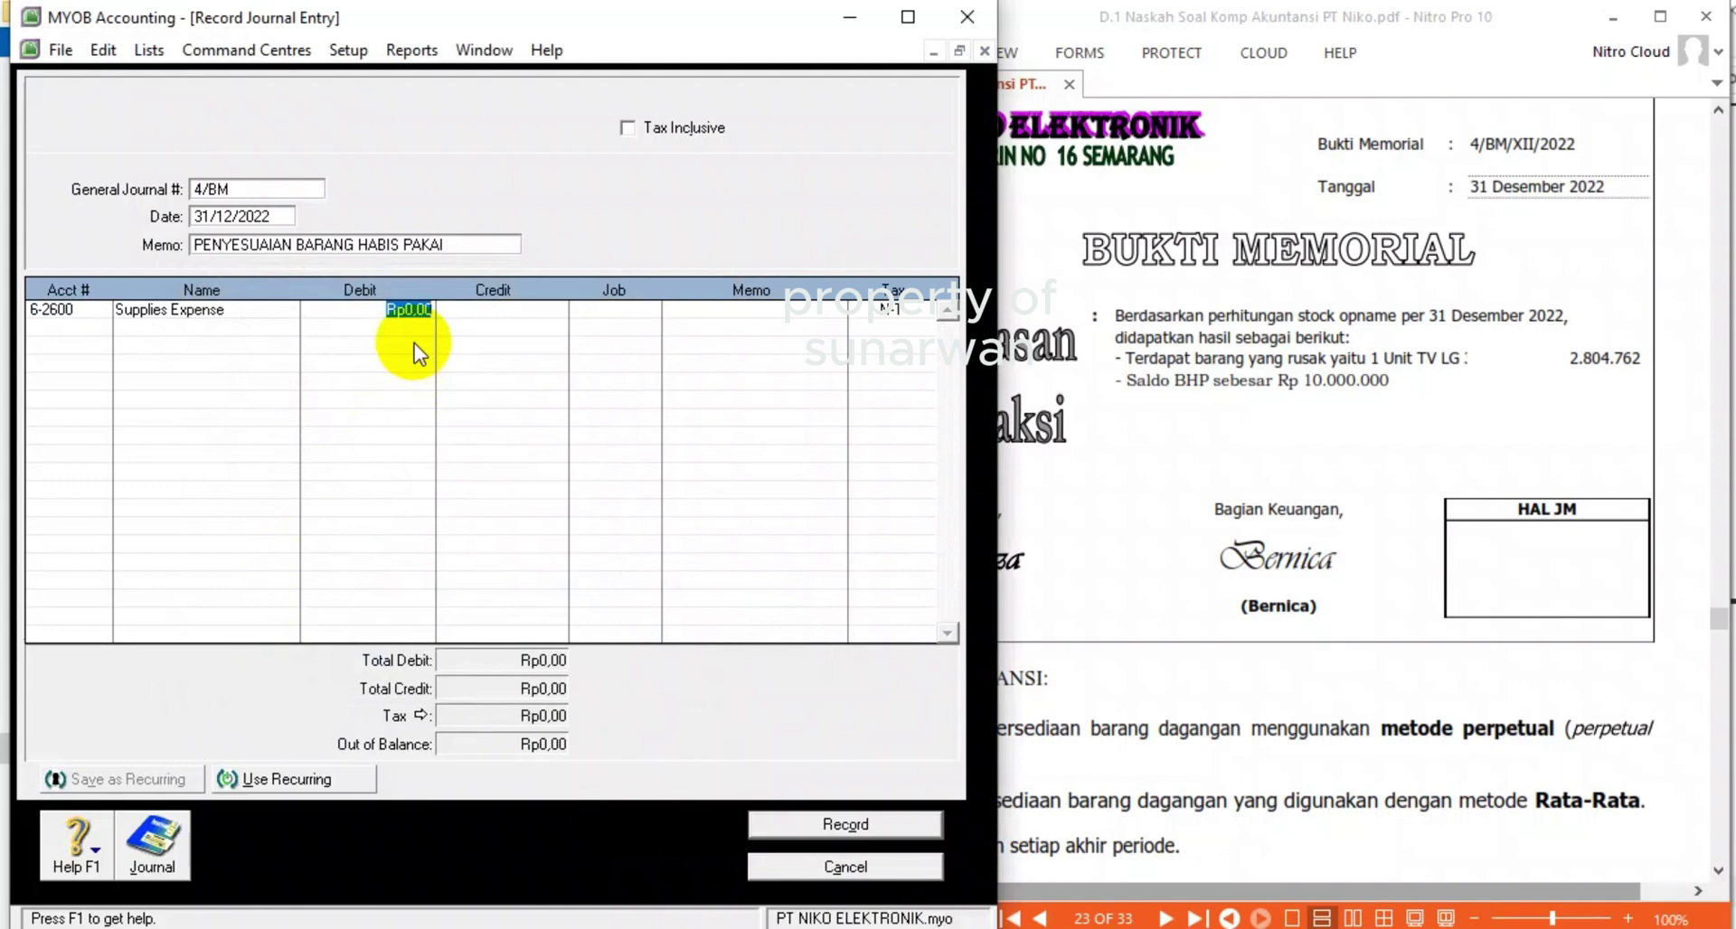
- Enter a debit of Rp32.840.000 on the Supplies Expense line
type("5")
type("2")
type("84")
type("0.000")
key("Tab")
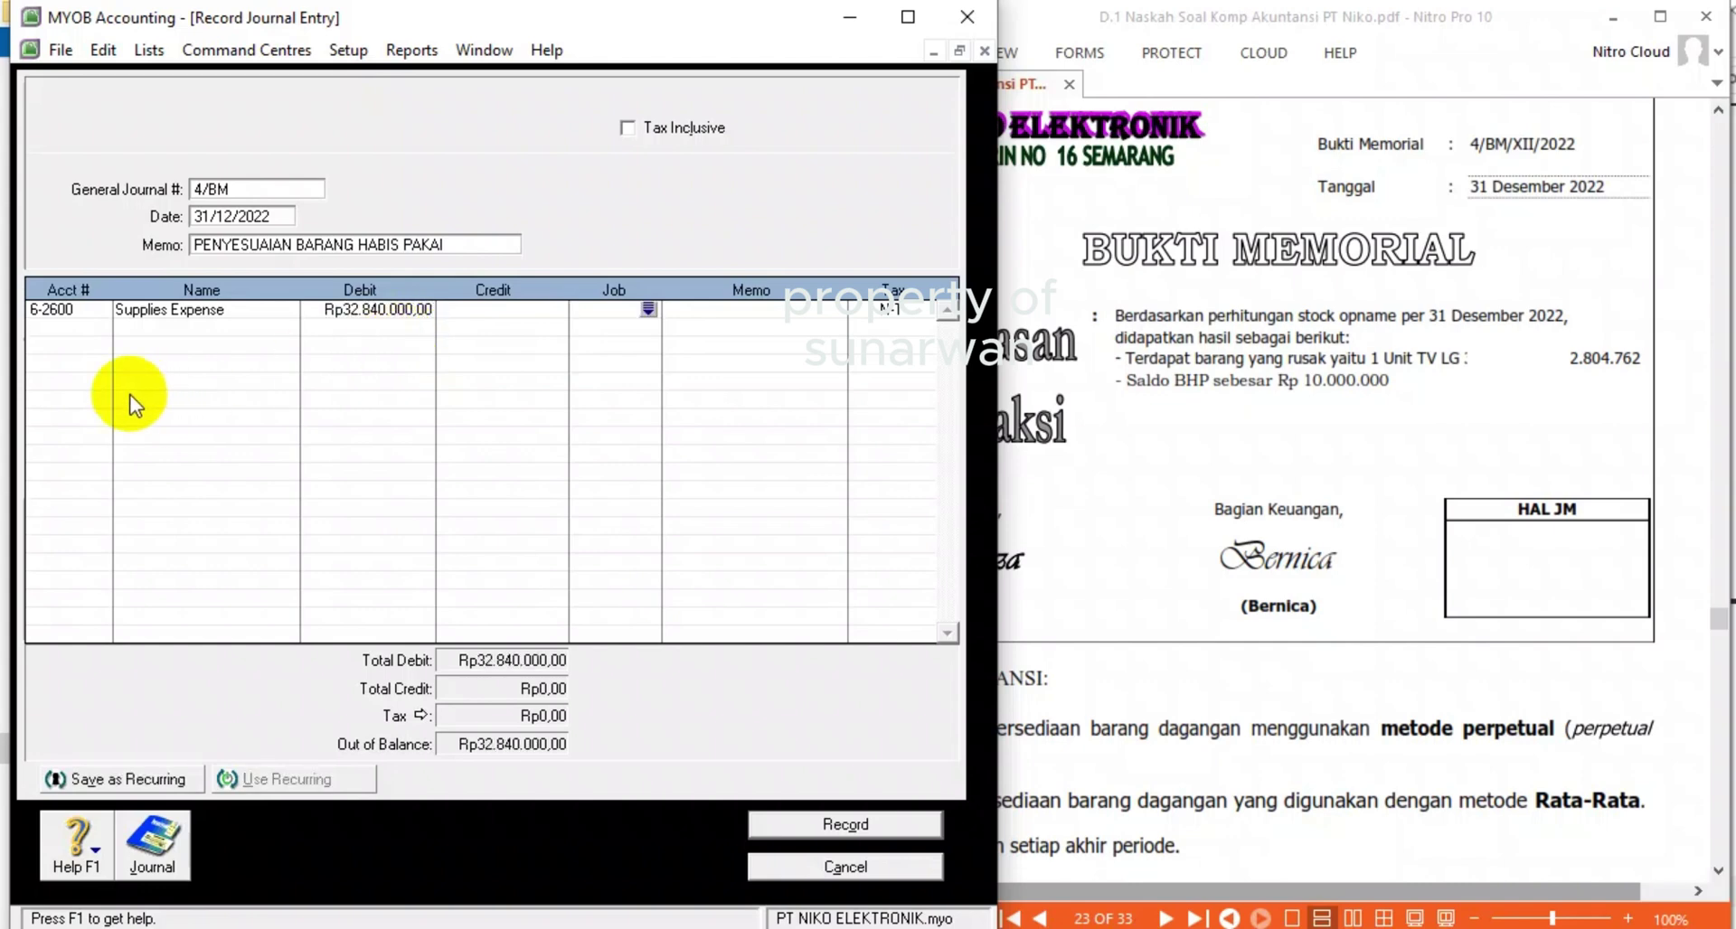
- Credit account 1-1107 Office Supplies with Rp32.840.000 on the second line and record the journal entry
left_click(90, 329)
left_click(98, 329)
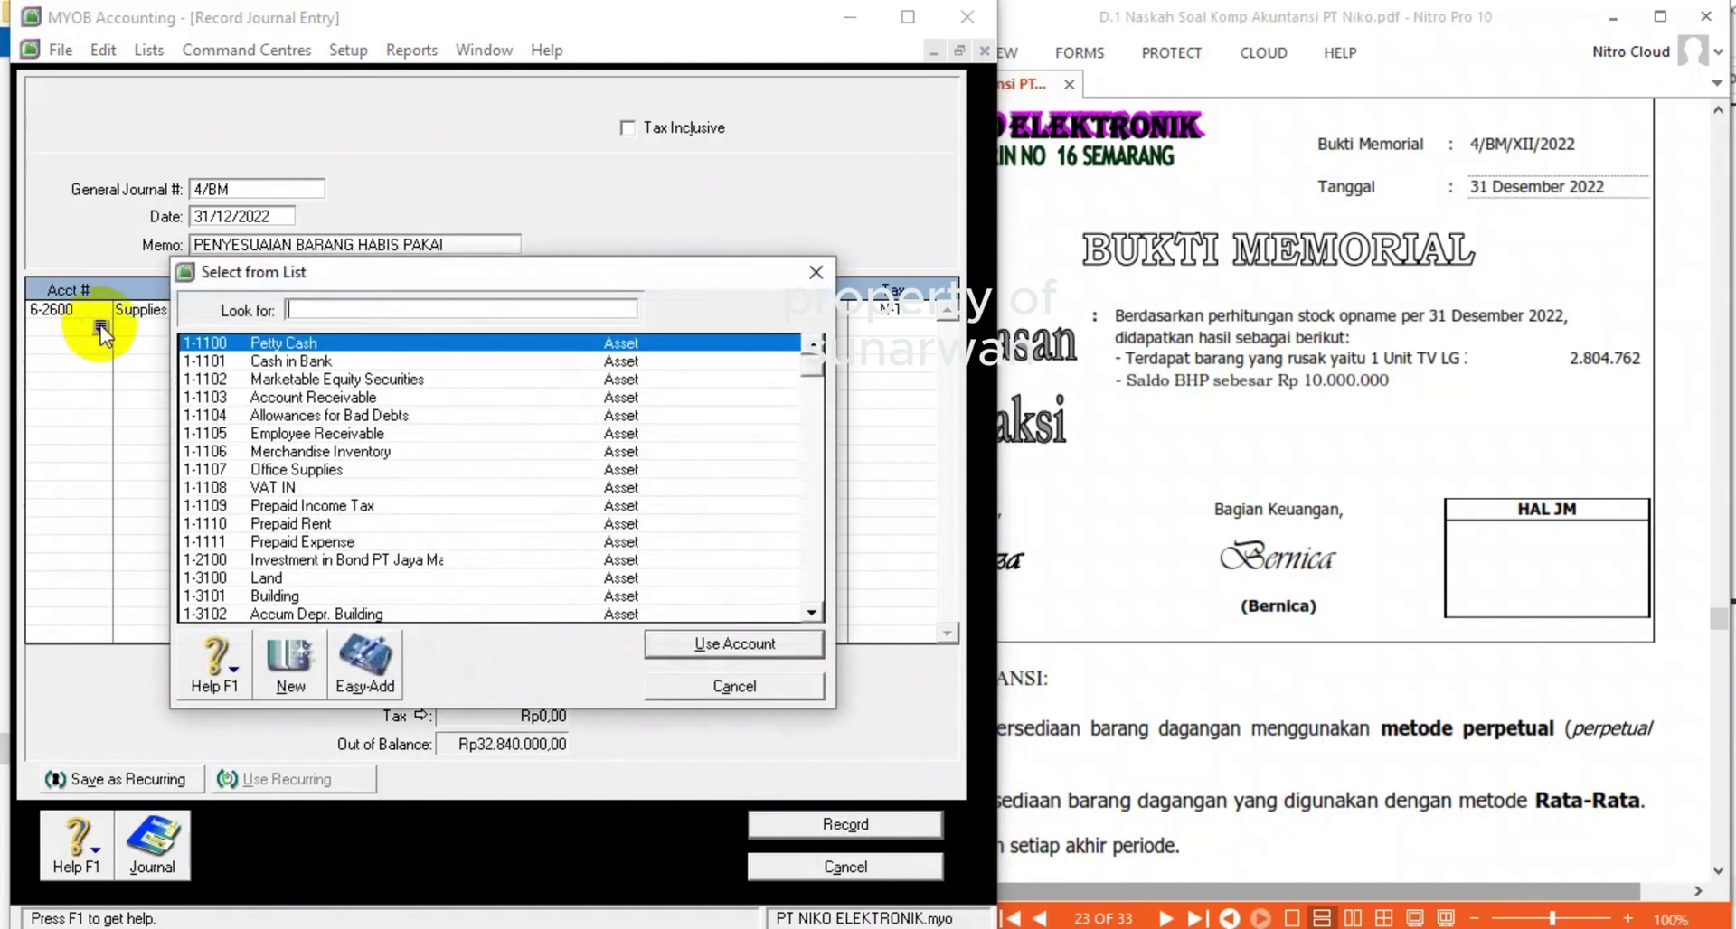
double_click(329, 472)
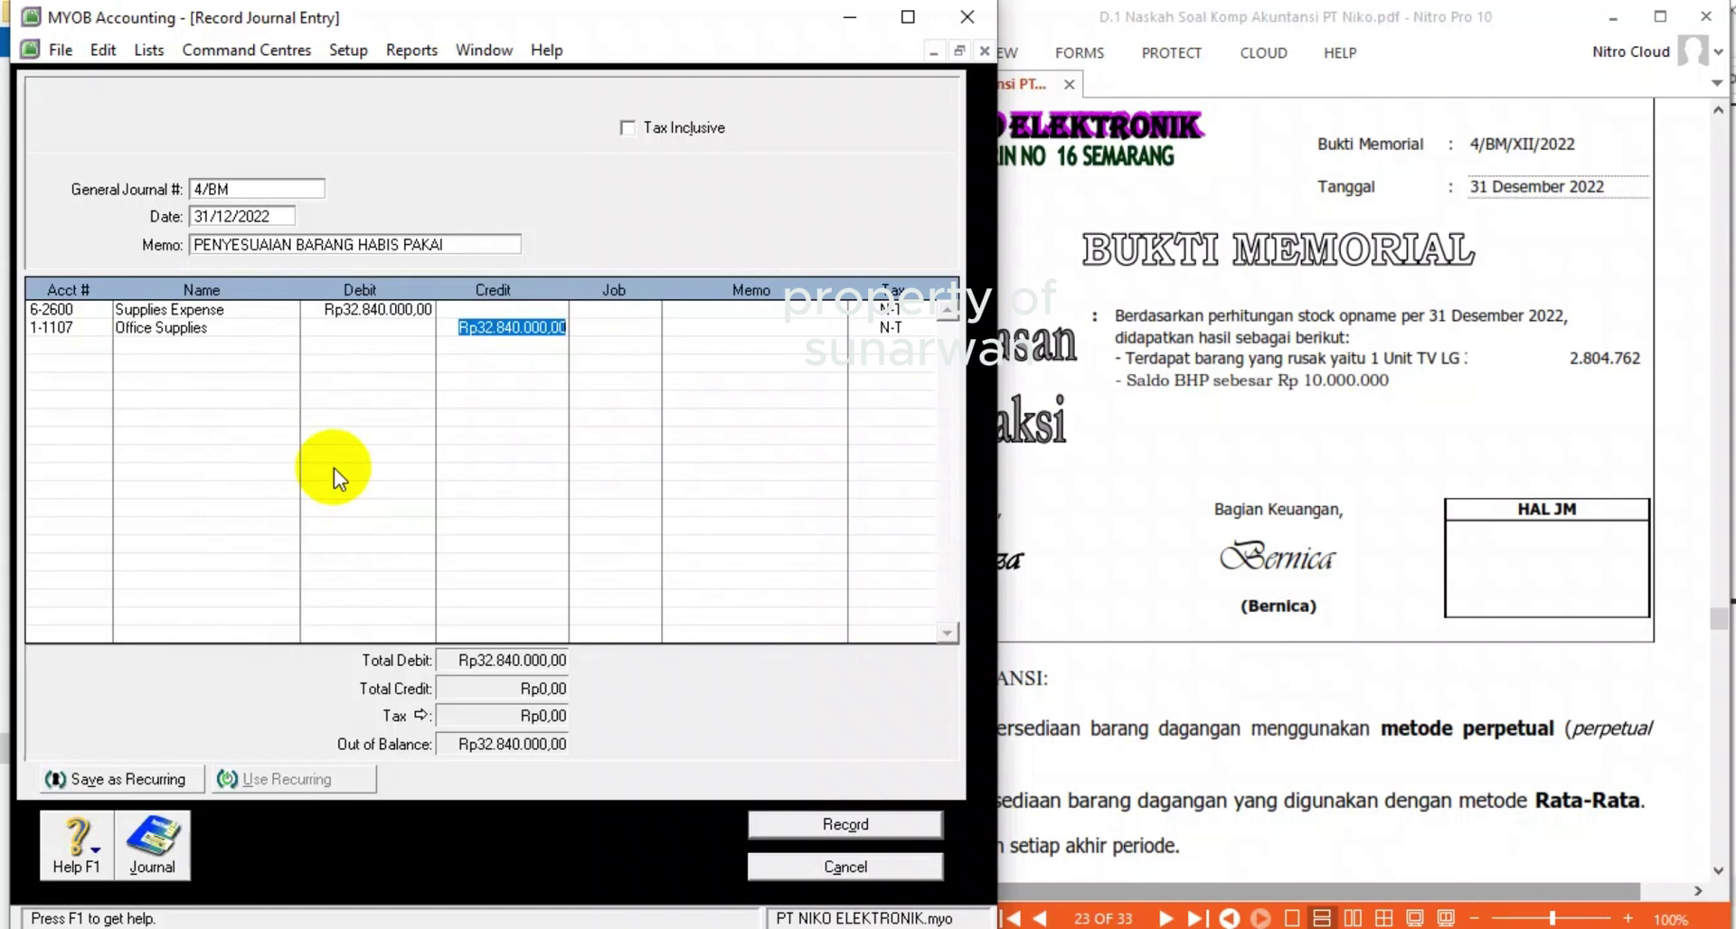
key("Tab")
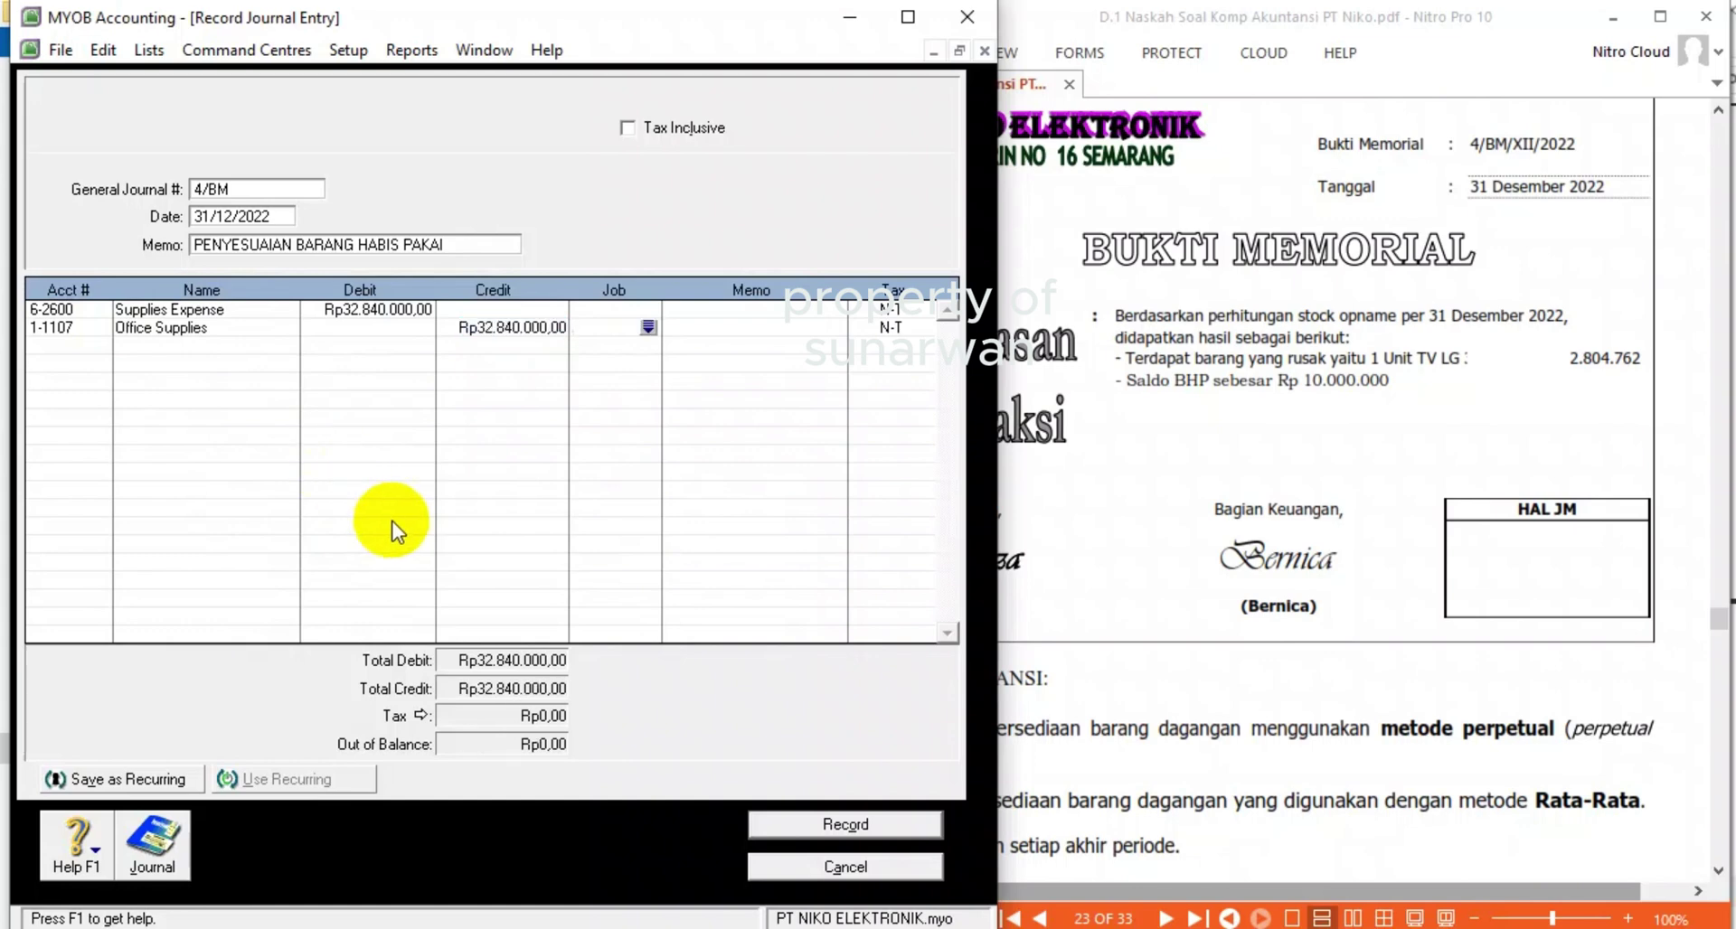
left_click(799, 823)
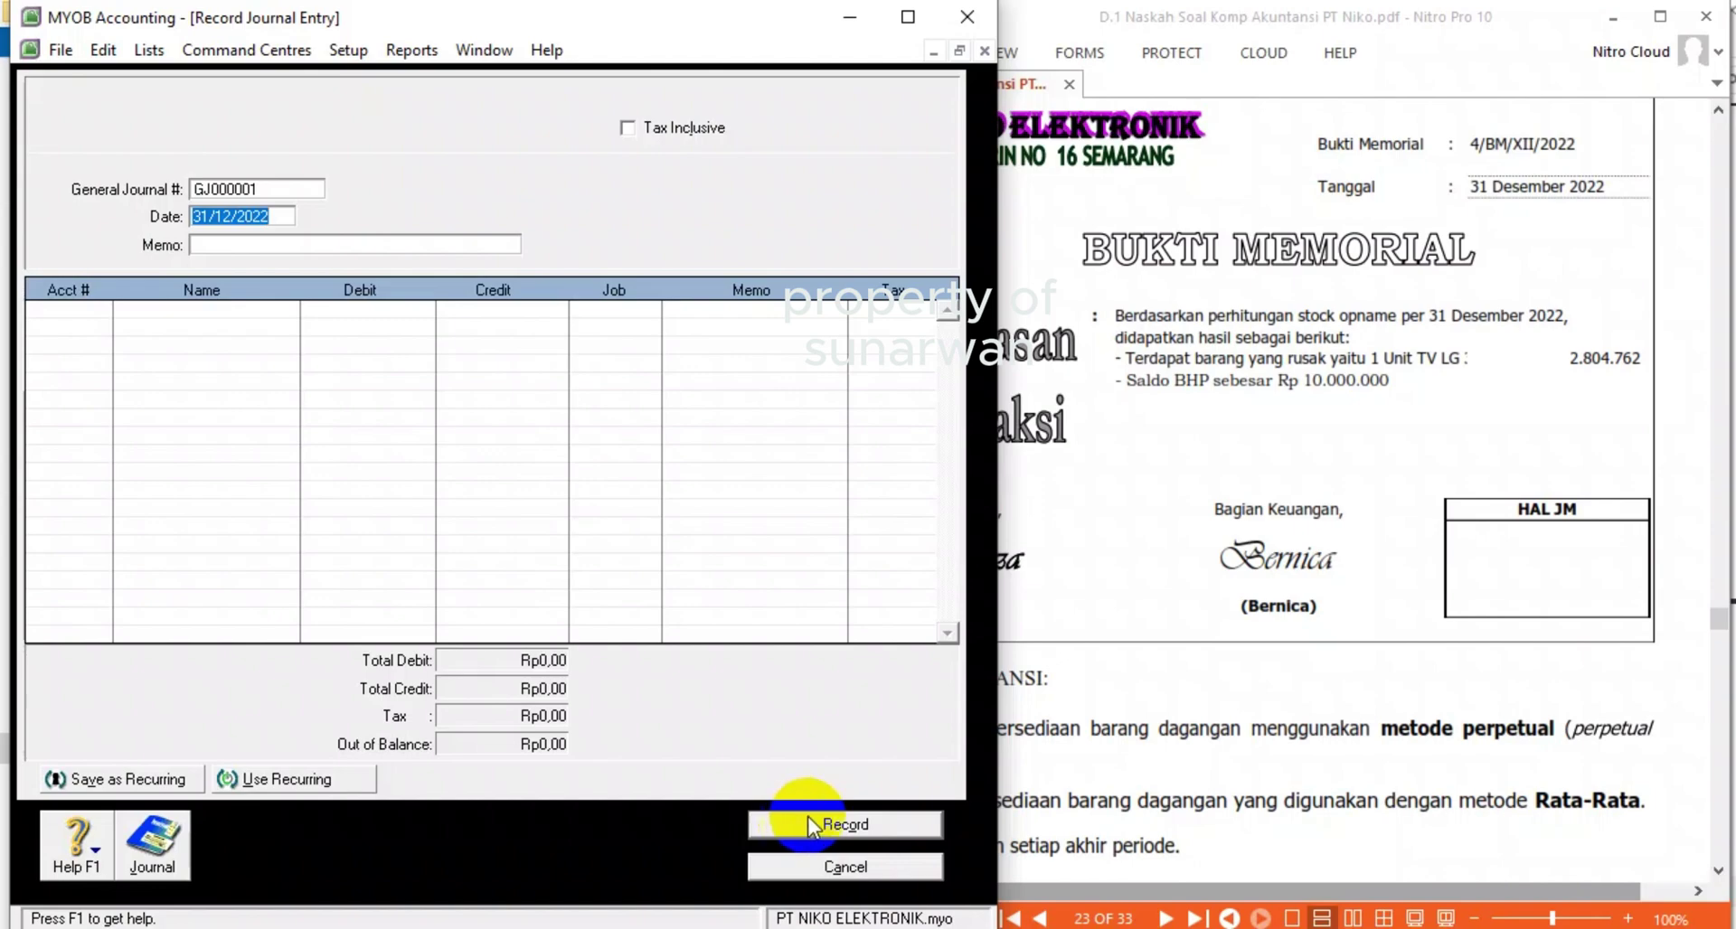
- Bring up memorial 5/BM/XII/2022 in the Nitro Pro document, and start a Receive Money entry in MYOB depositing to 1-1101 Cash in Bank
left_click(1350, 458)
scroll(1350, 459, "down", 10)
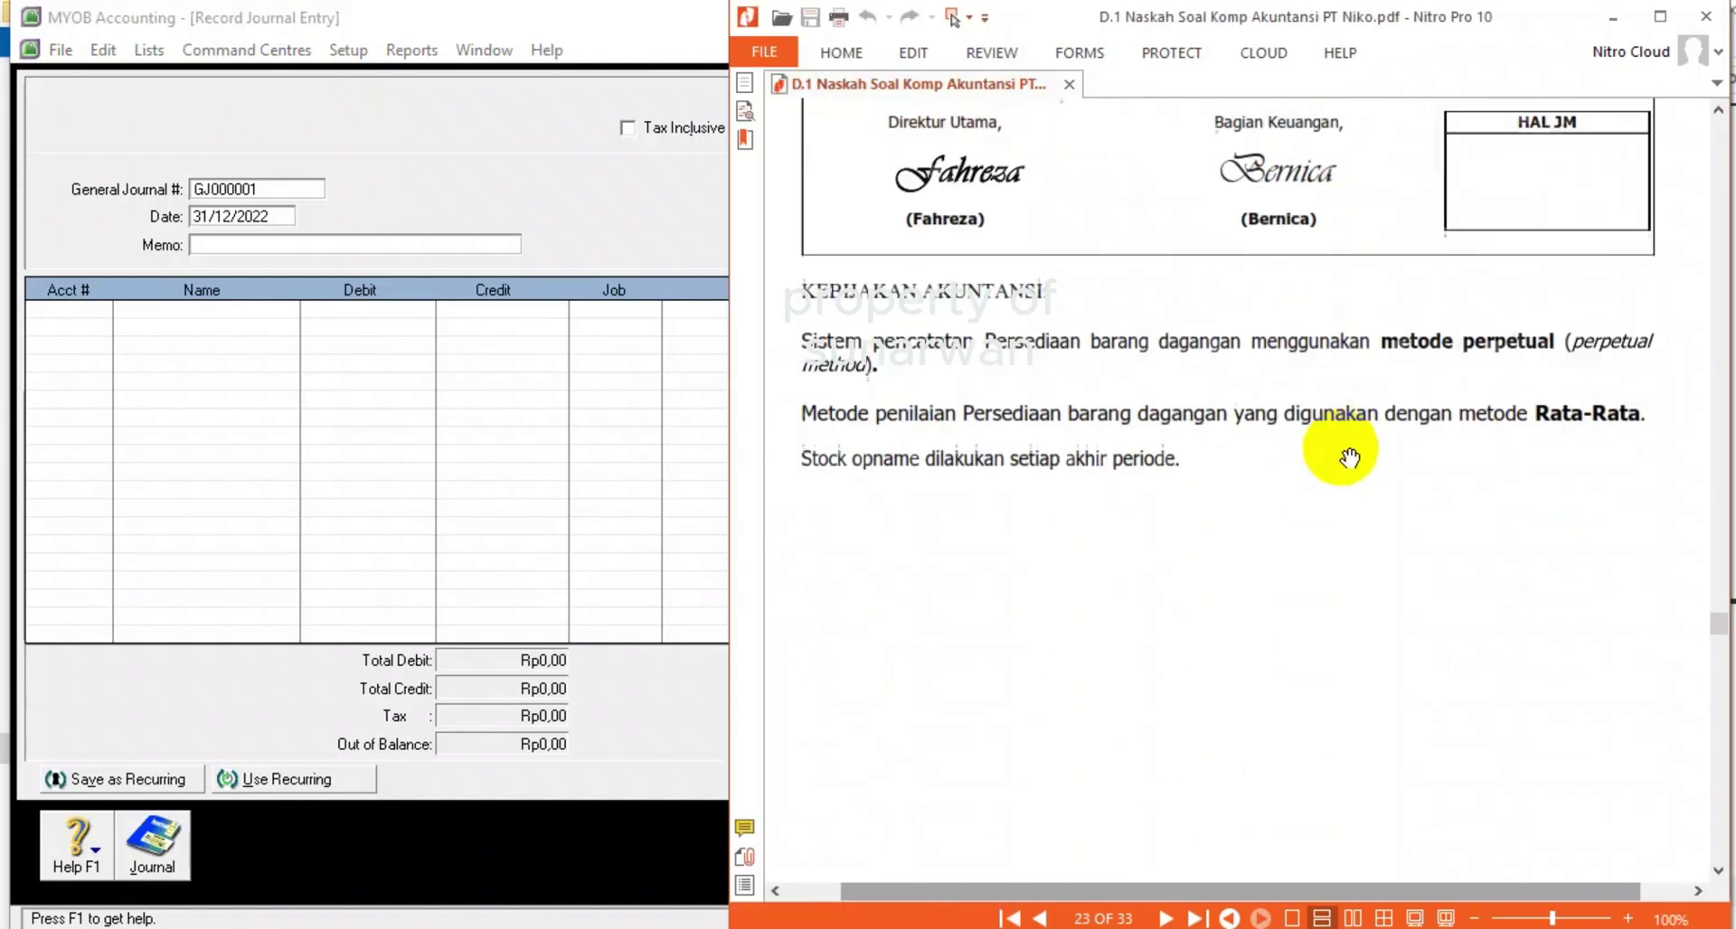
scroll(1350, 458, "up", 1)
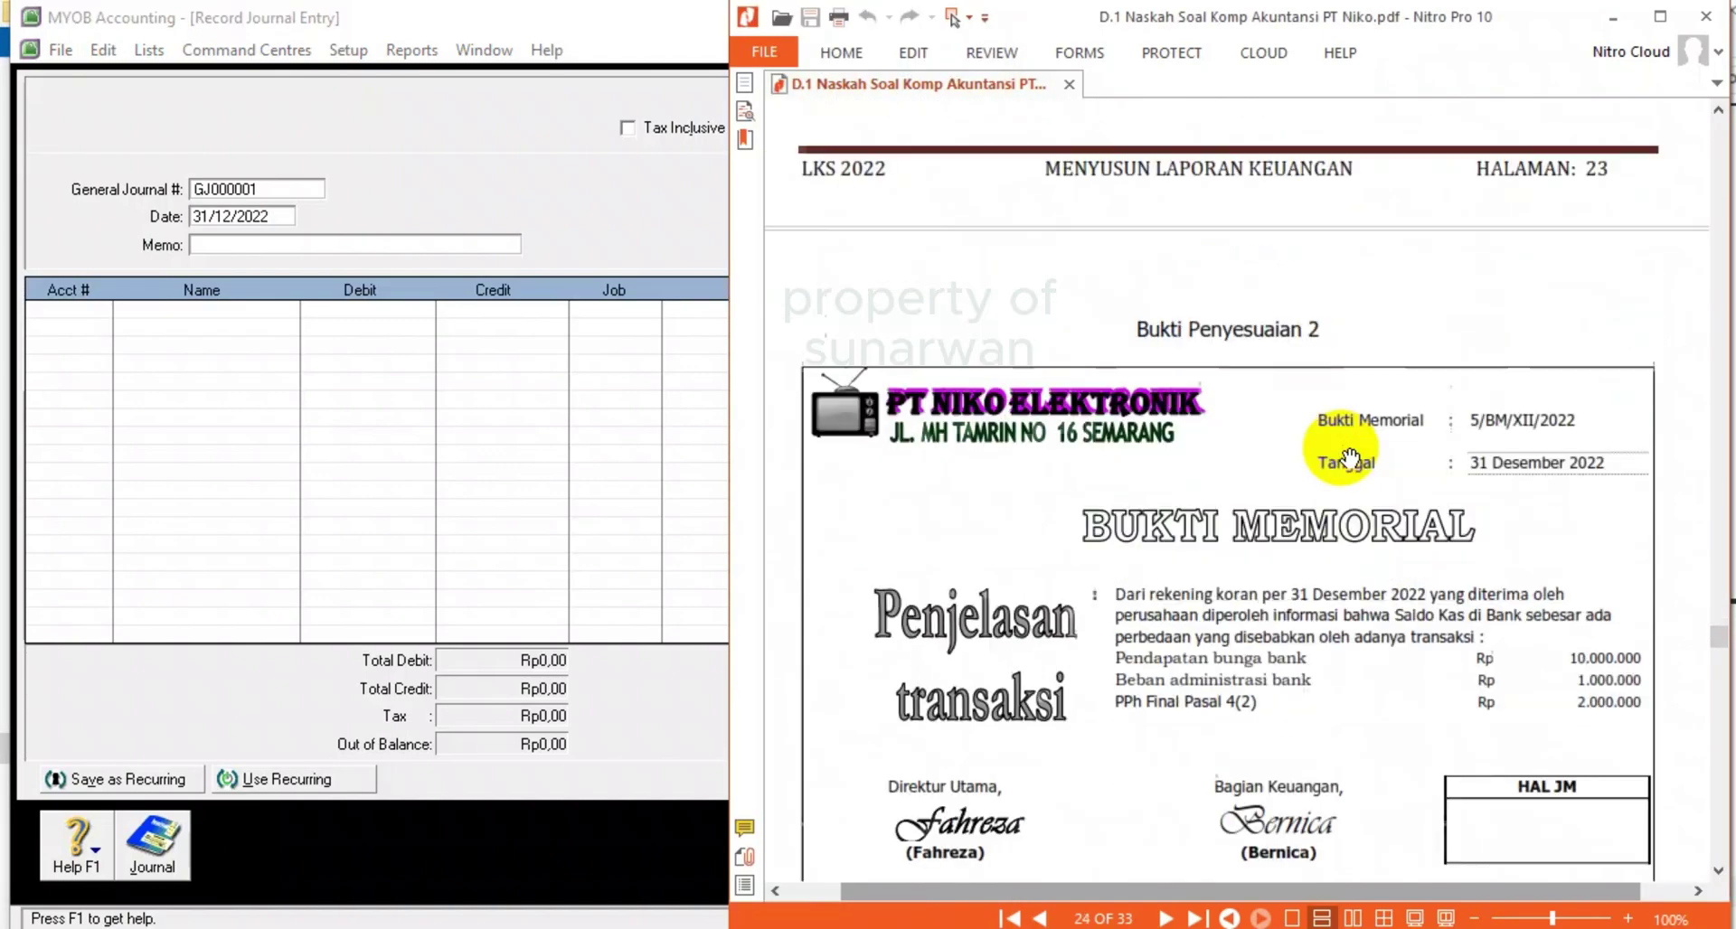
scroll(1350, 458, "down", 1)
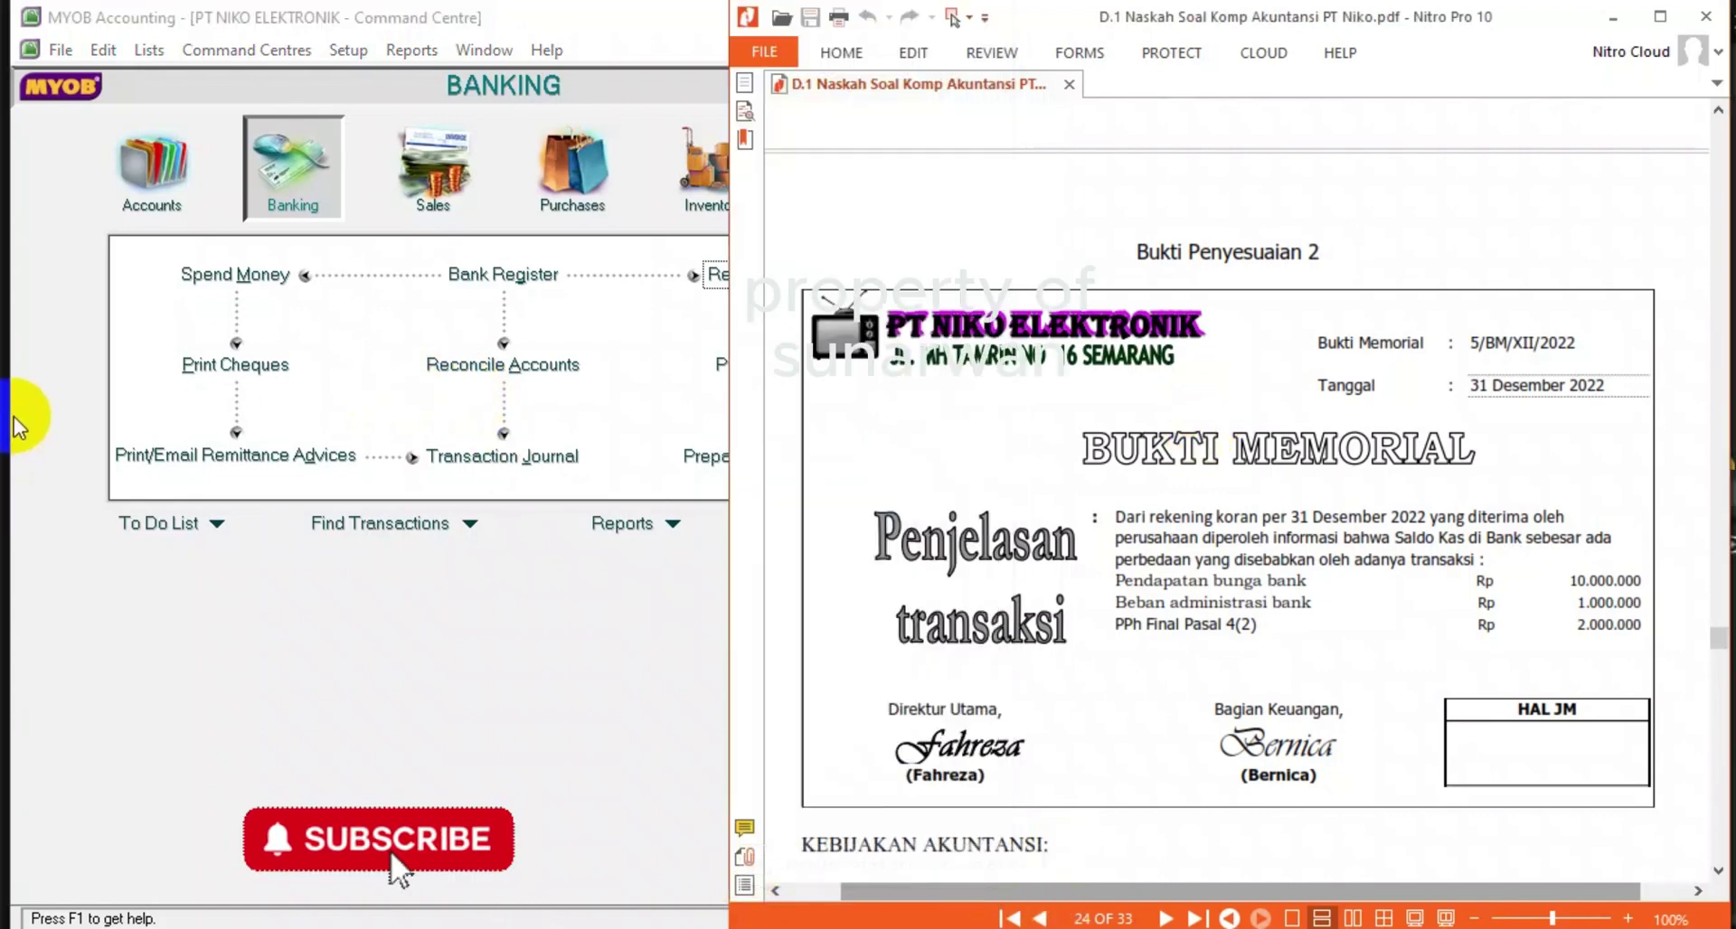
left_click(391, 102)
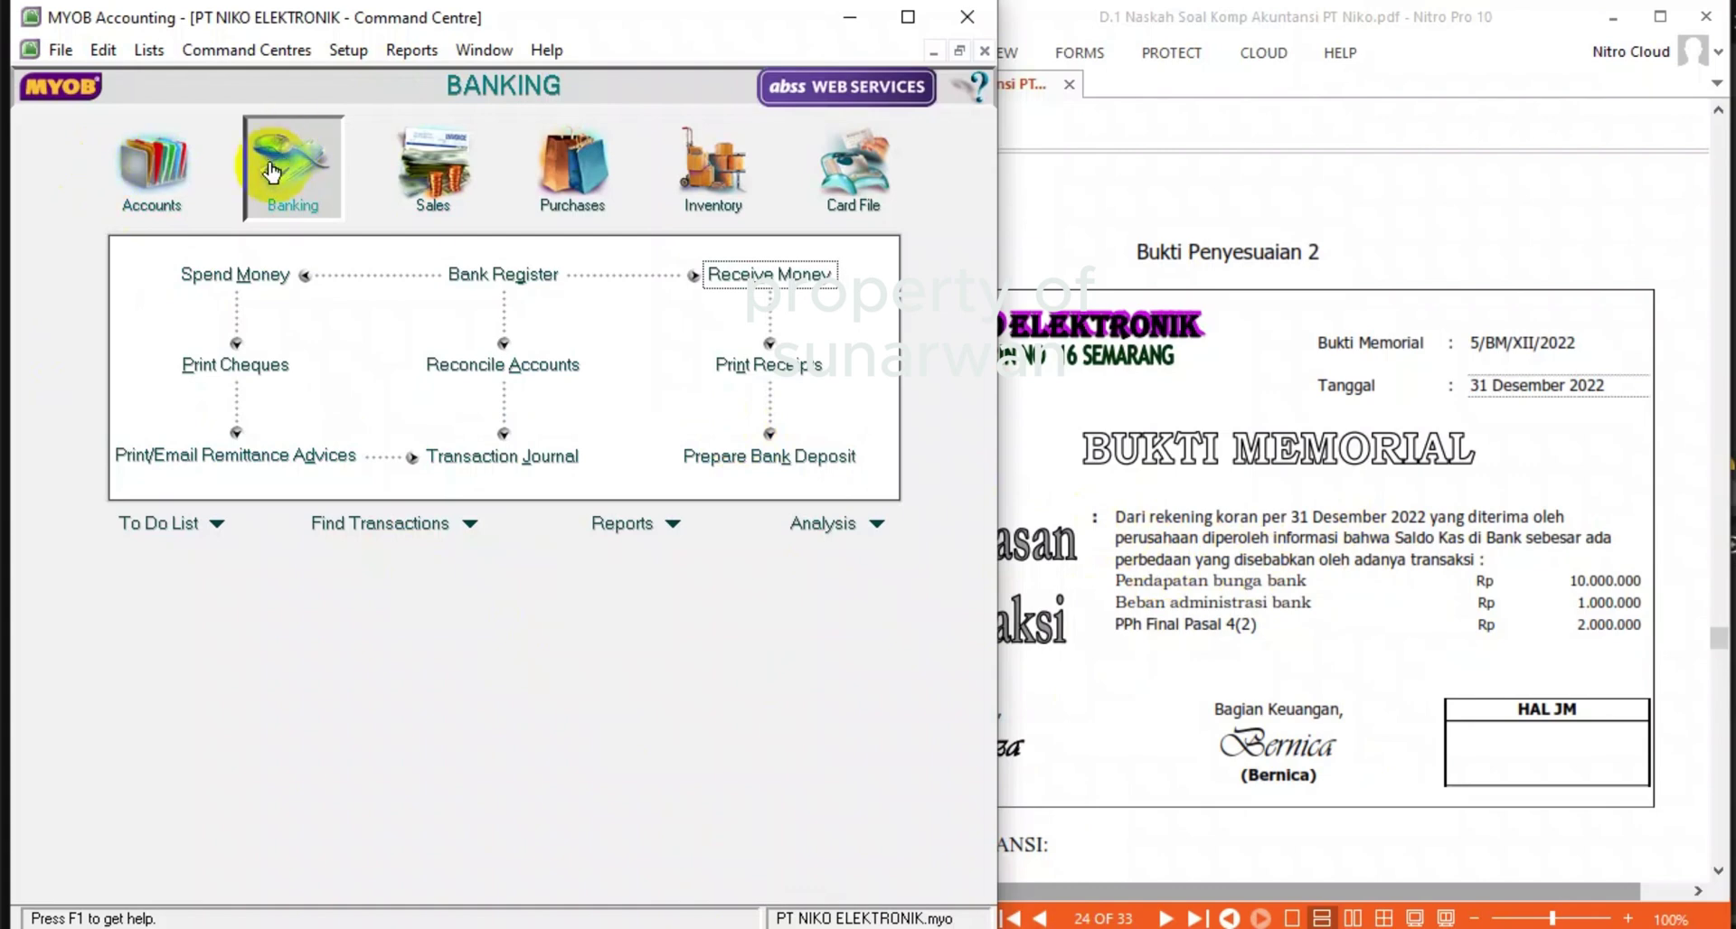
left_click(736, 273)
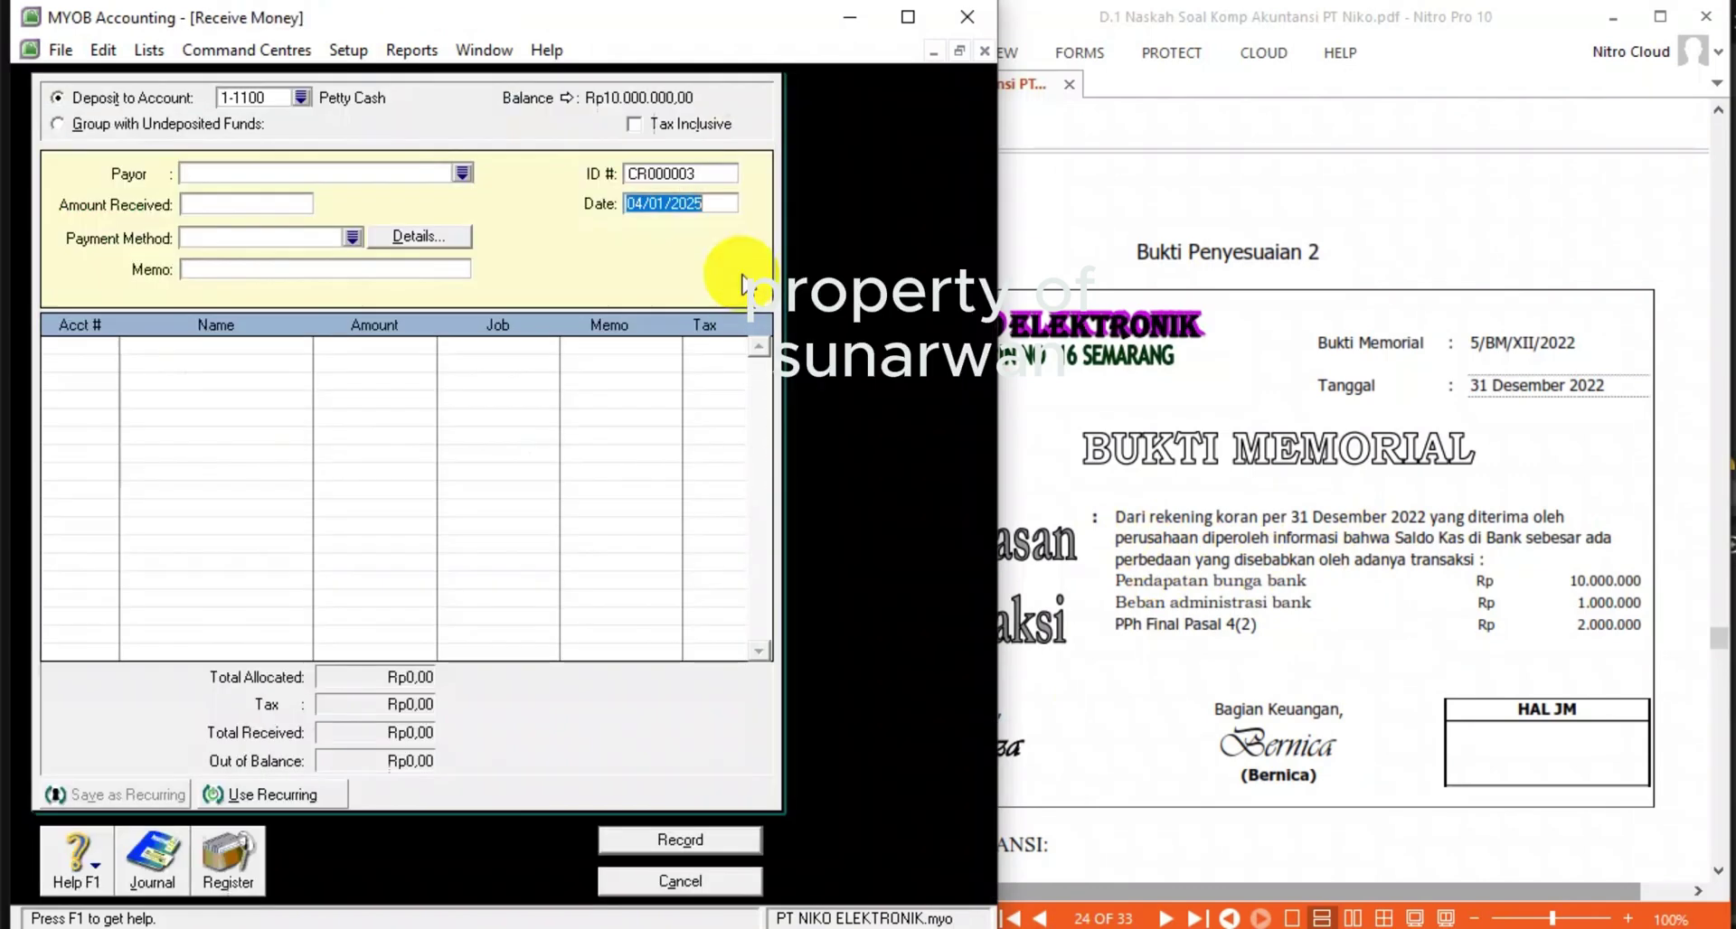
left_click(300, 97)
double_click(322, 361)
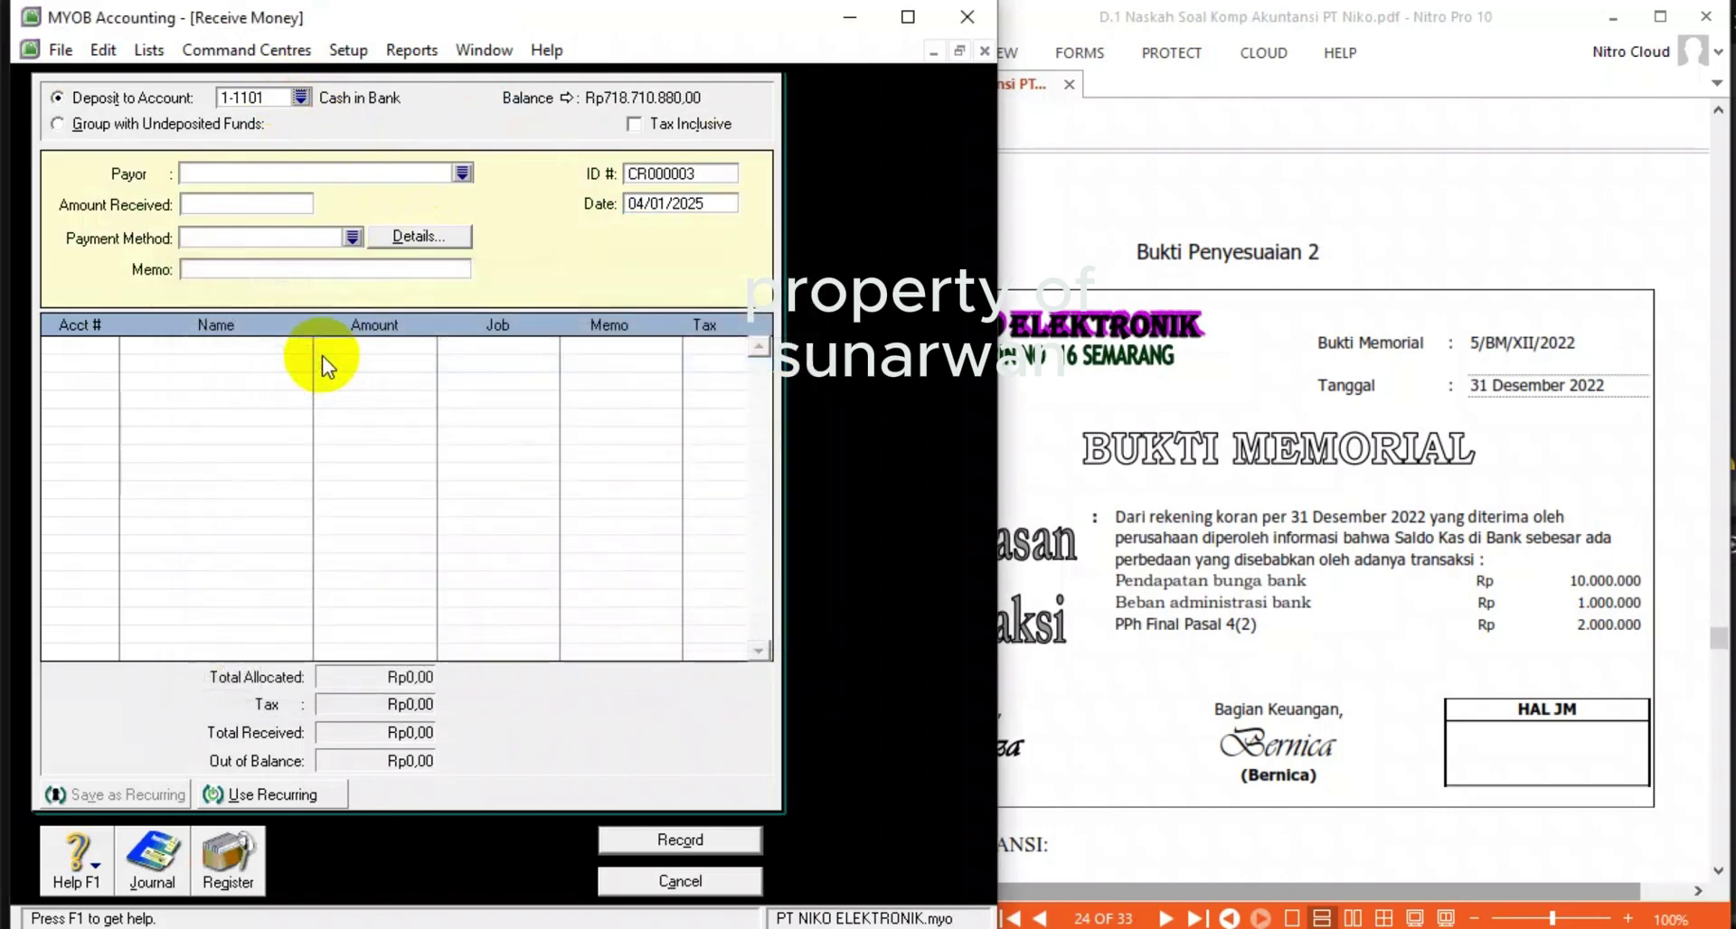
- Leave the payor empty, set the receipt's ID to 5/bm and date it 31/12/2022
left_click(463, 173)
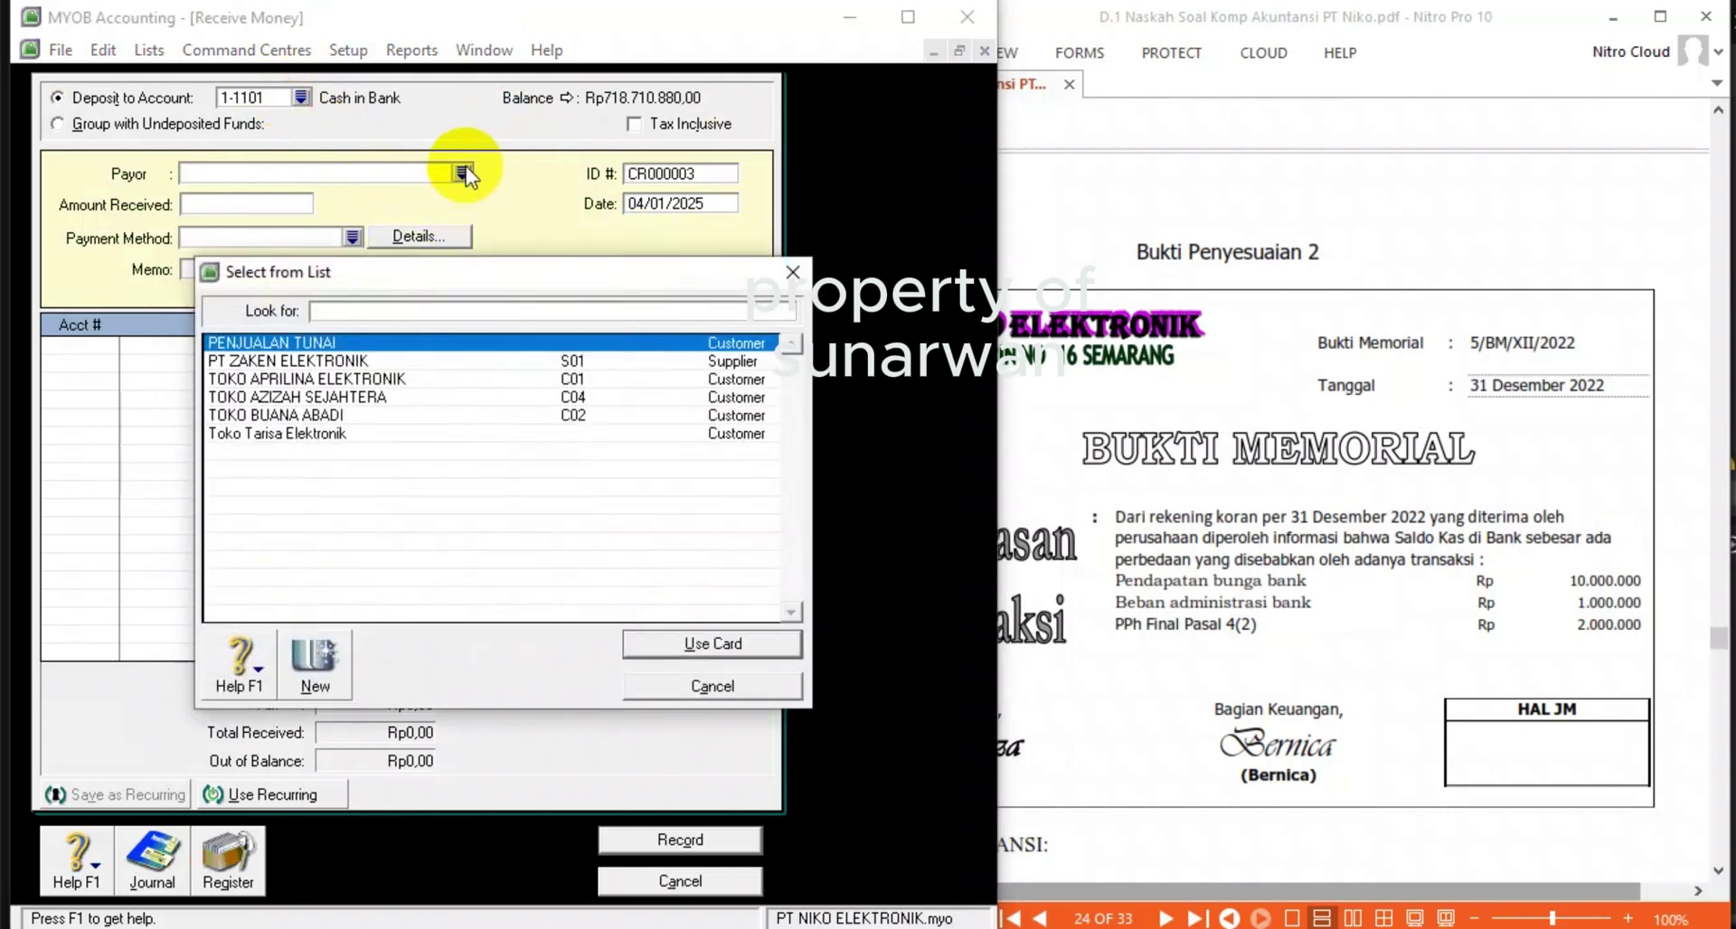
left_click(714, 689)
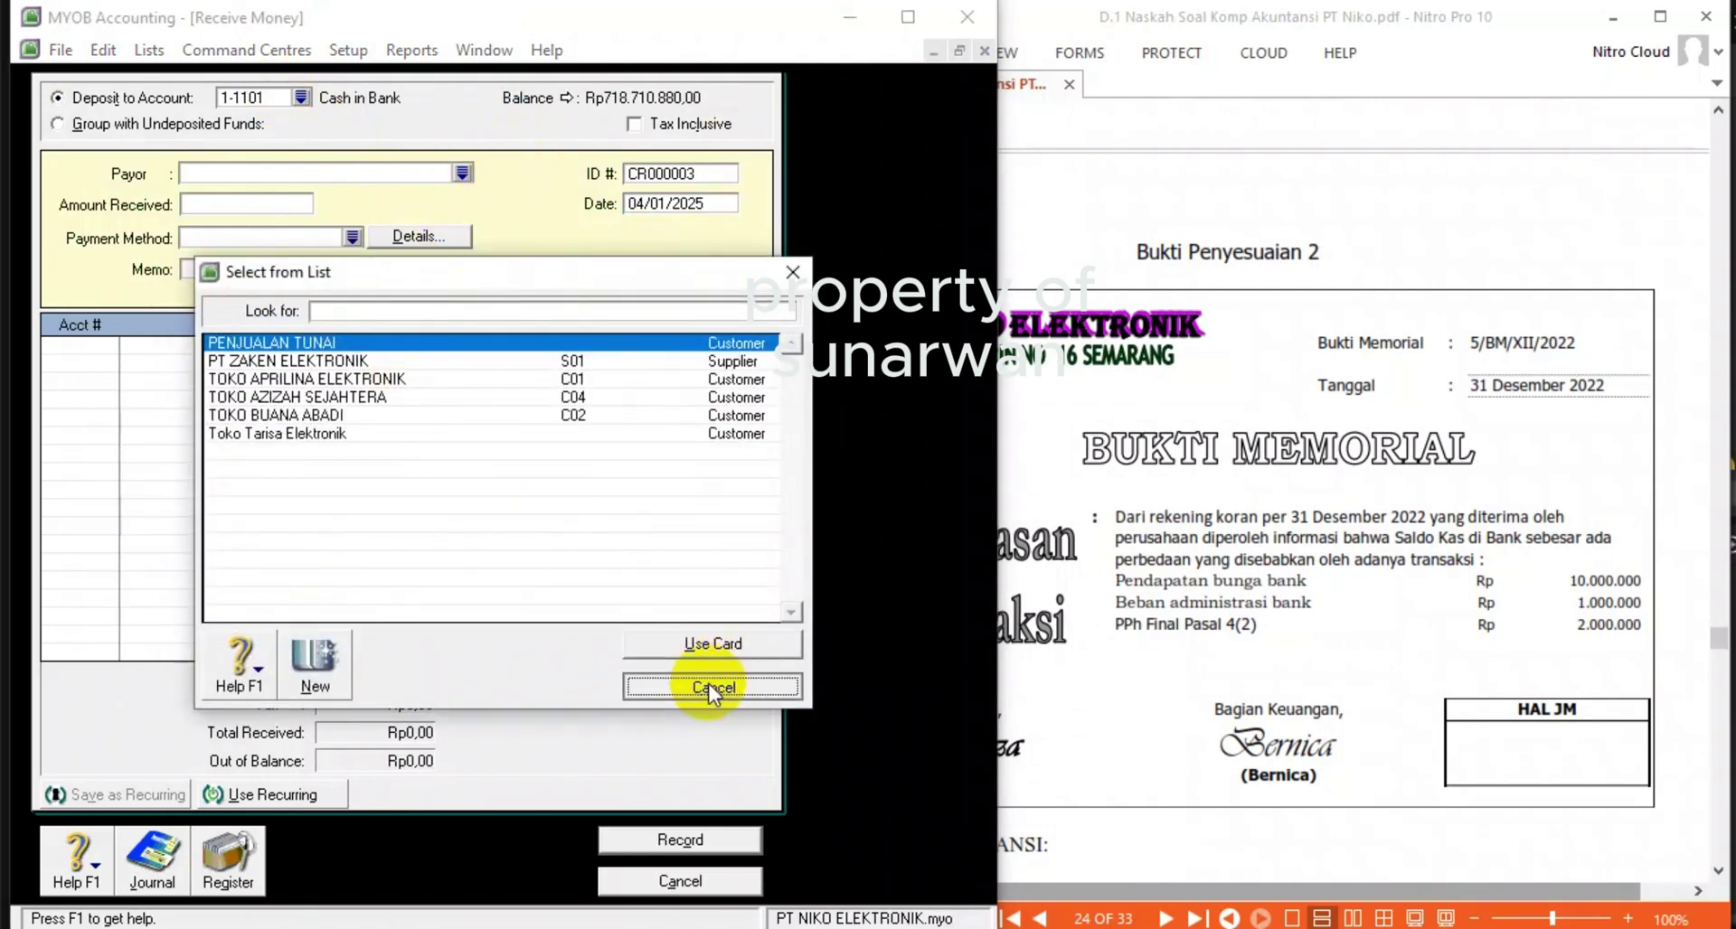
left_click(645, 175)
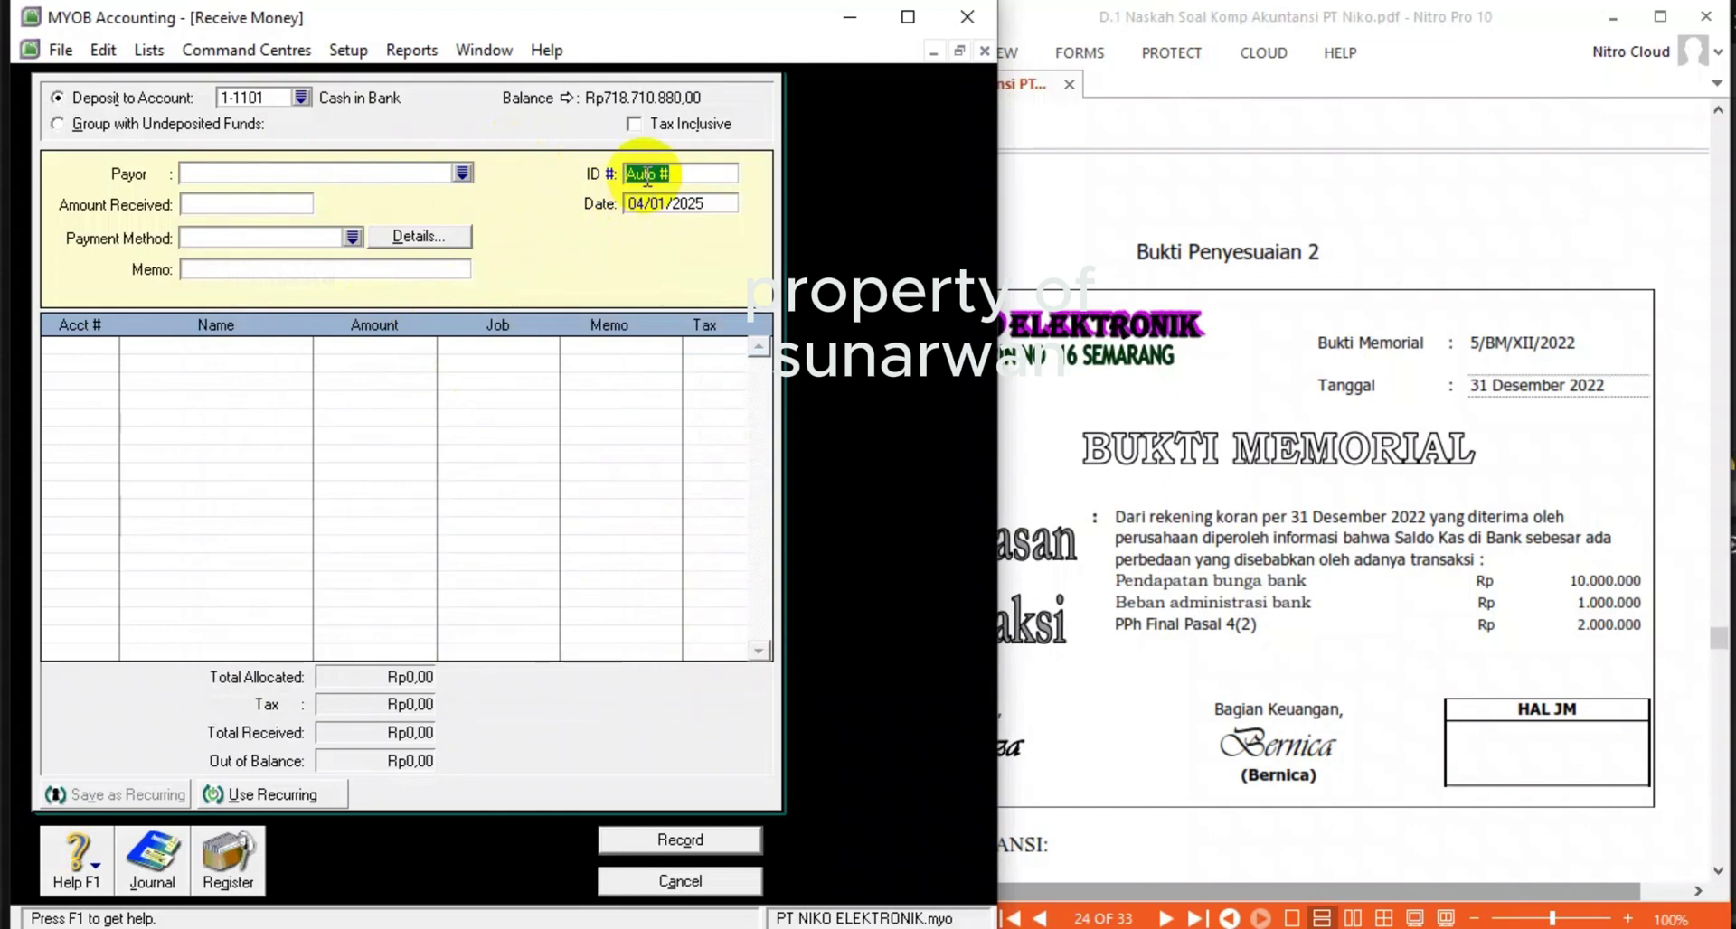
type("5/bm")
key("Tab")
type("31/12/2022")
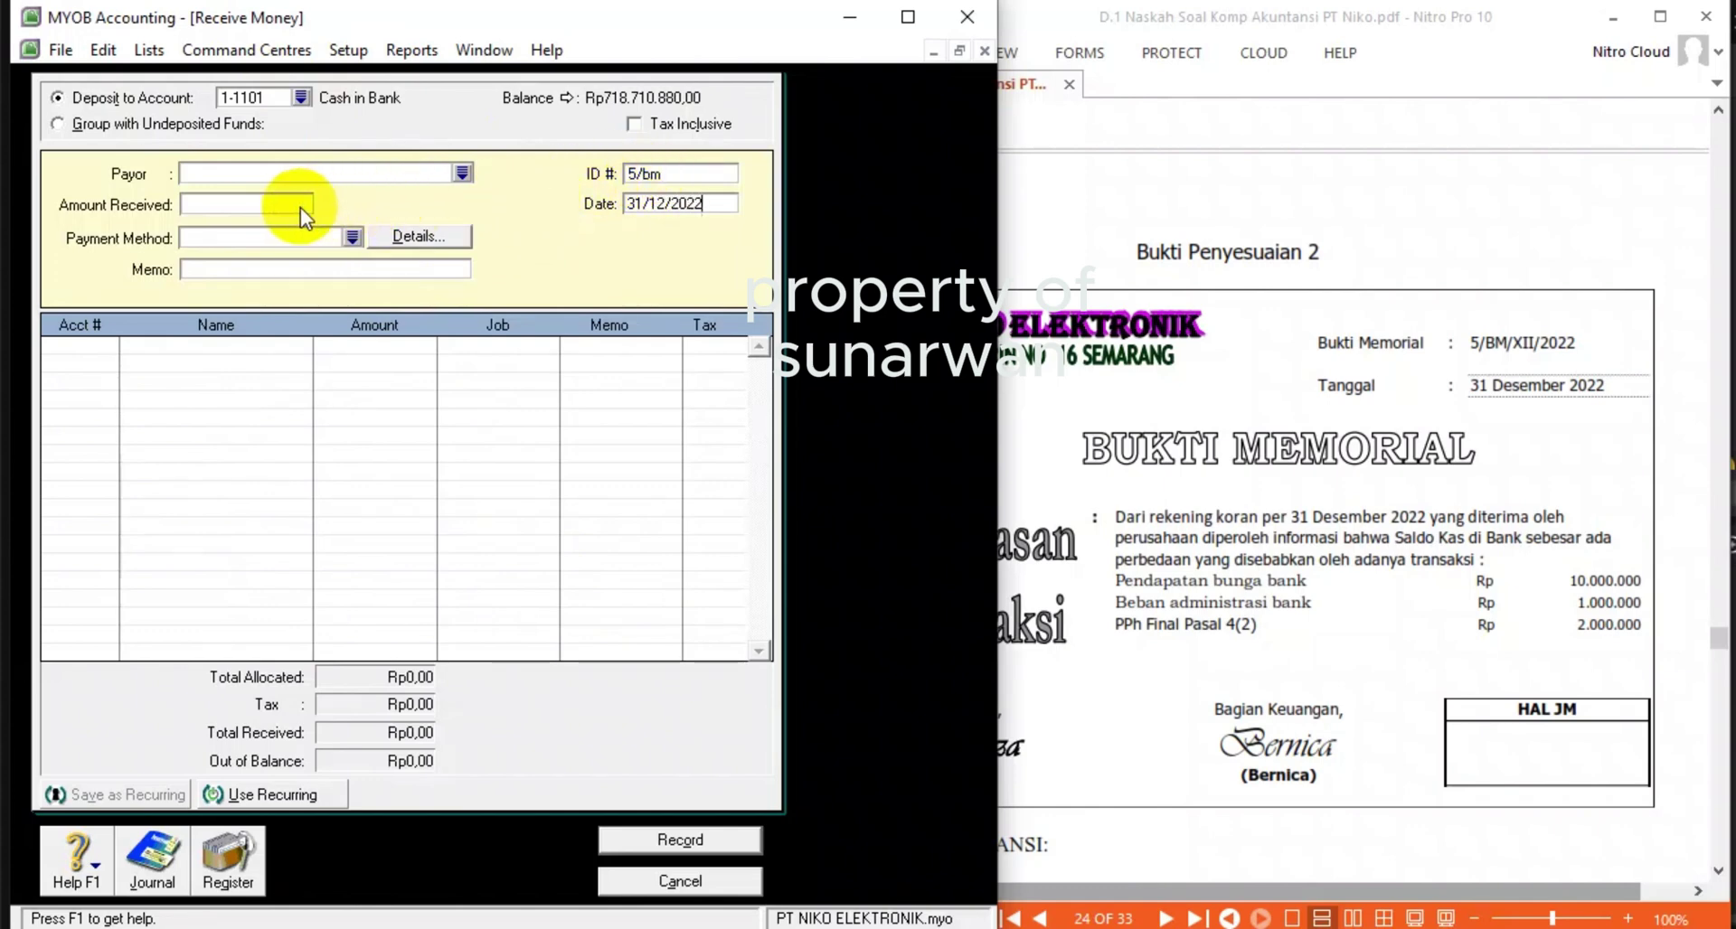
- Set the amount received to Rp10.000.000
left_click(267, 206)
left_click_drag(266, 208, 134, 217)
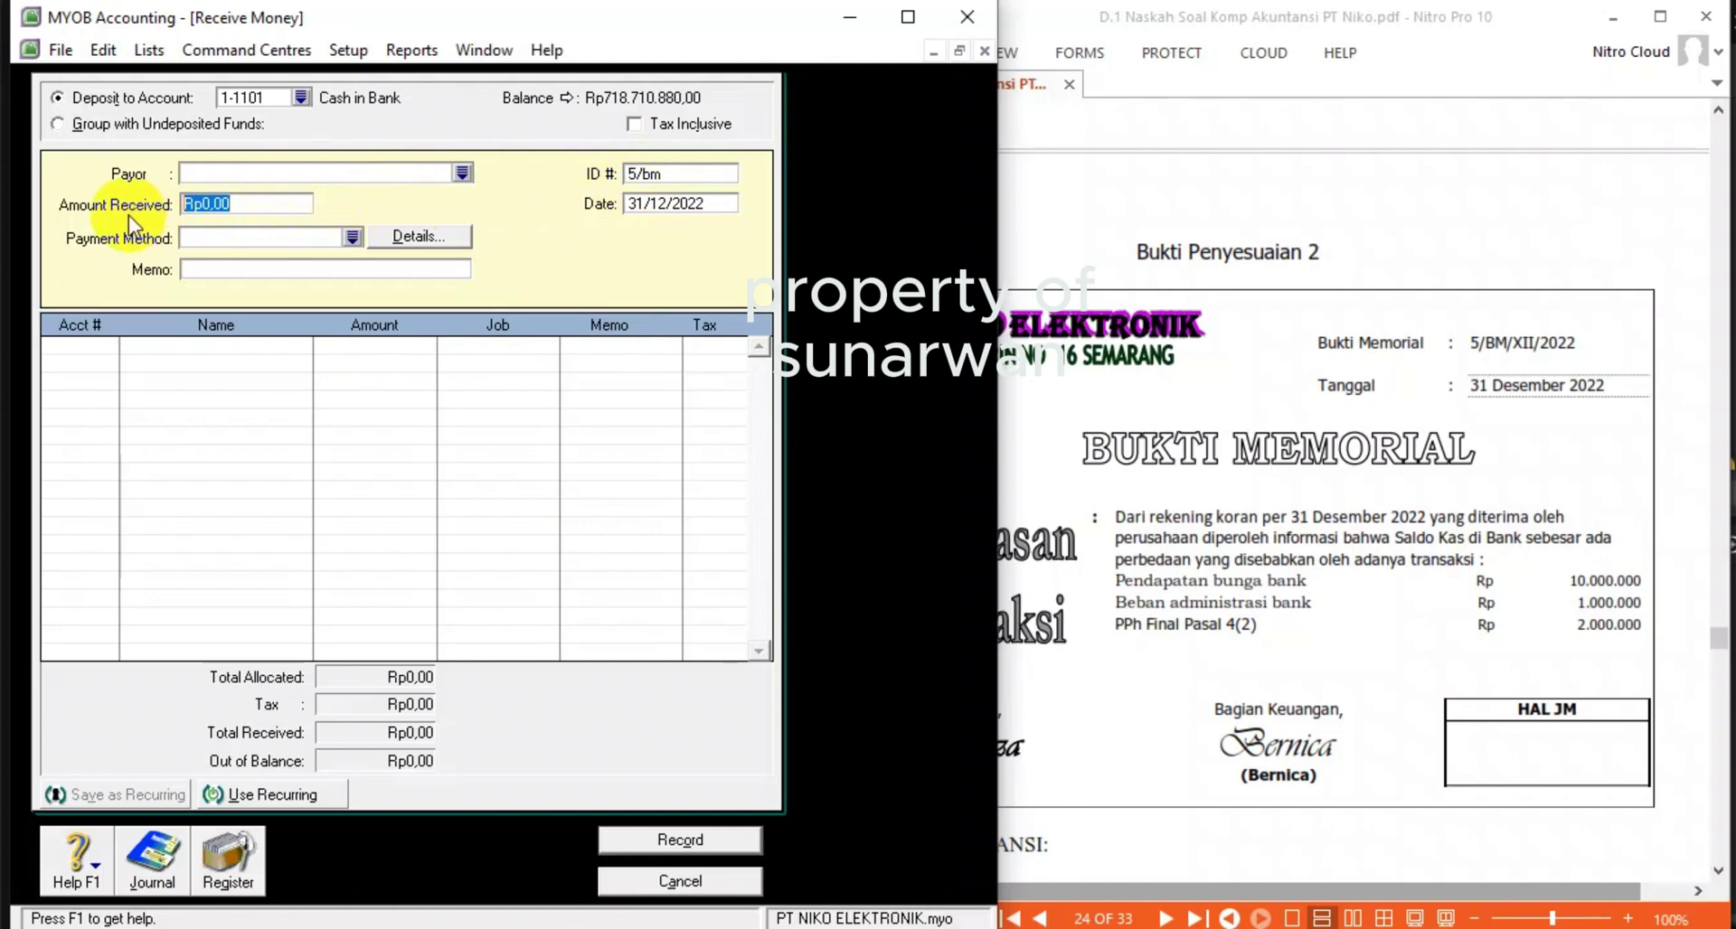
type("10.000.")
type("000")
key("Tab")
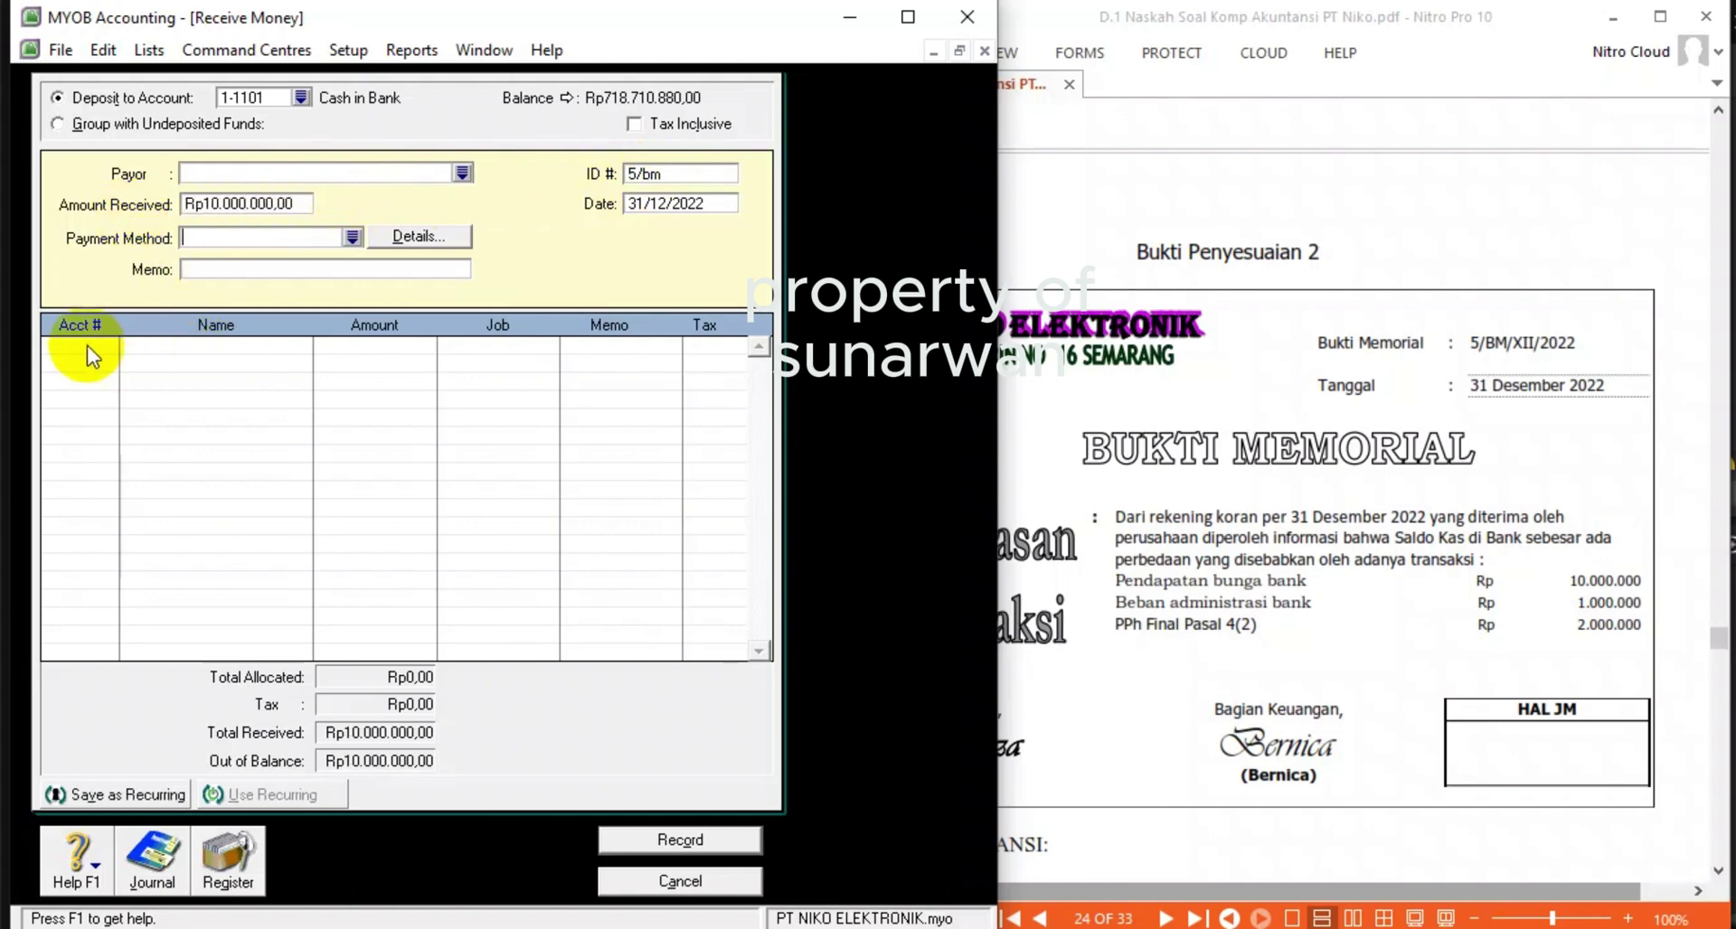
- Allocate the full received amount to account 8-1001 Interest Revenue on the first line
type("4")
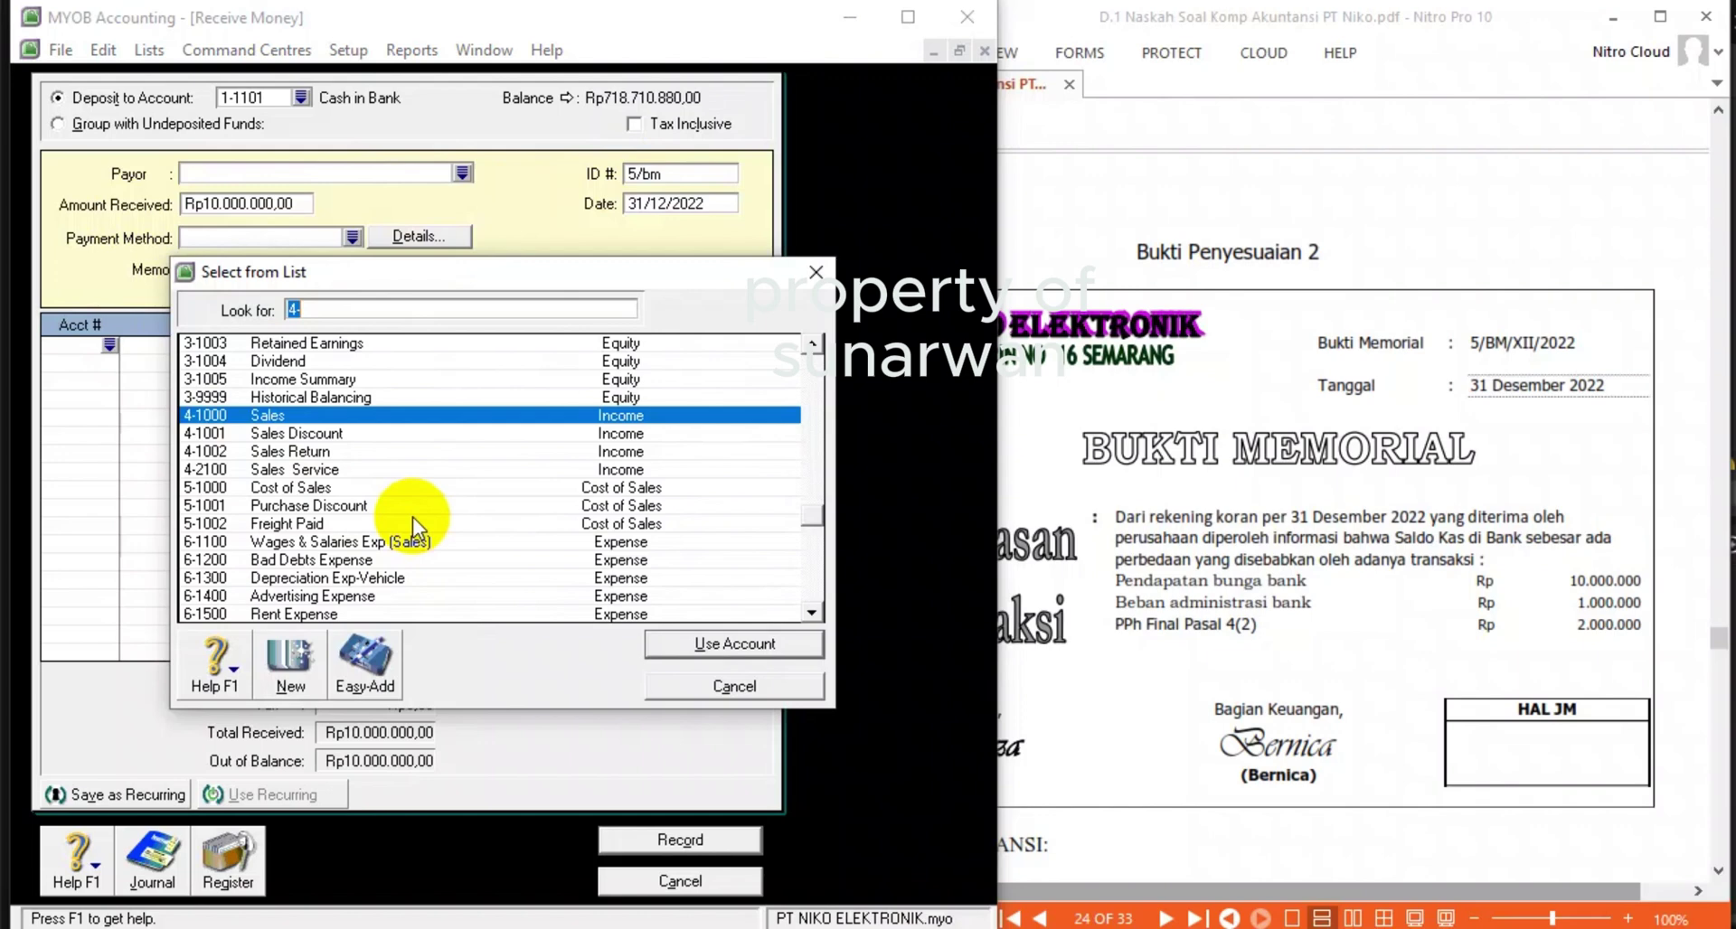
scroll(412, 517, "down", 7)
scroll(413, 517, "down", 1)
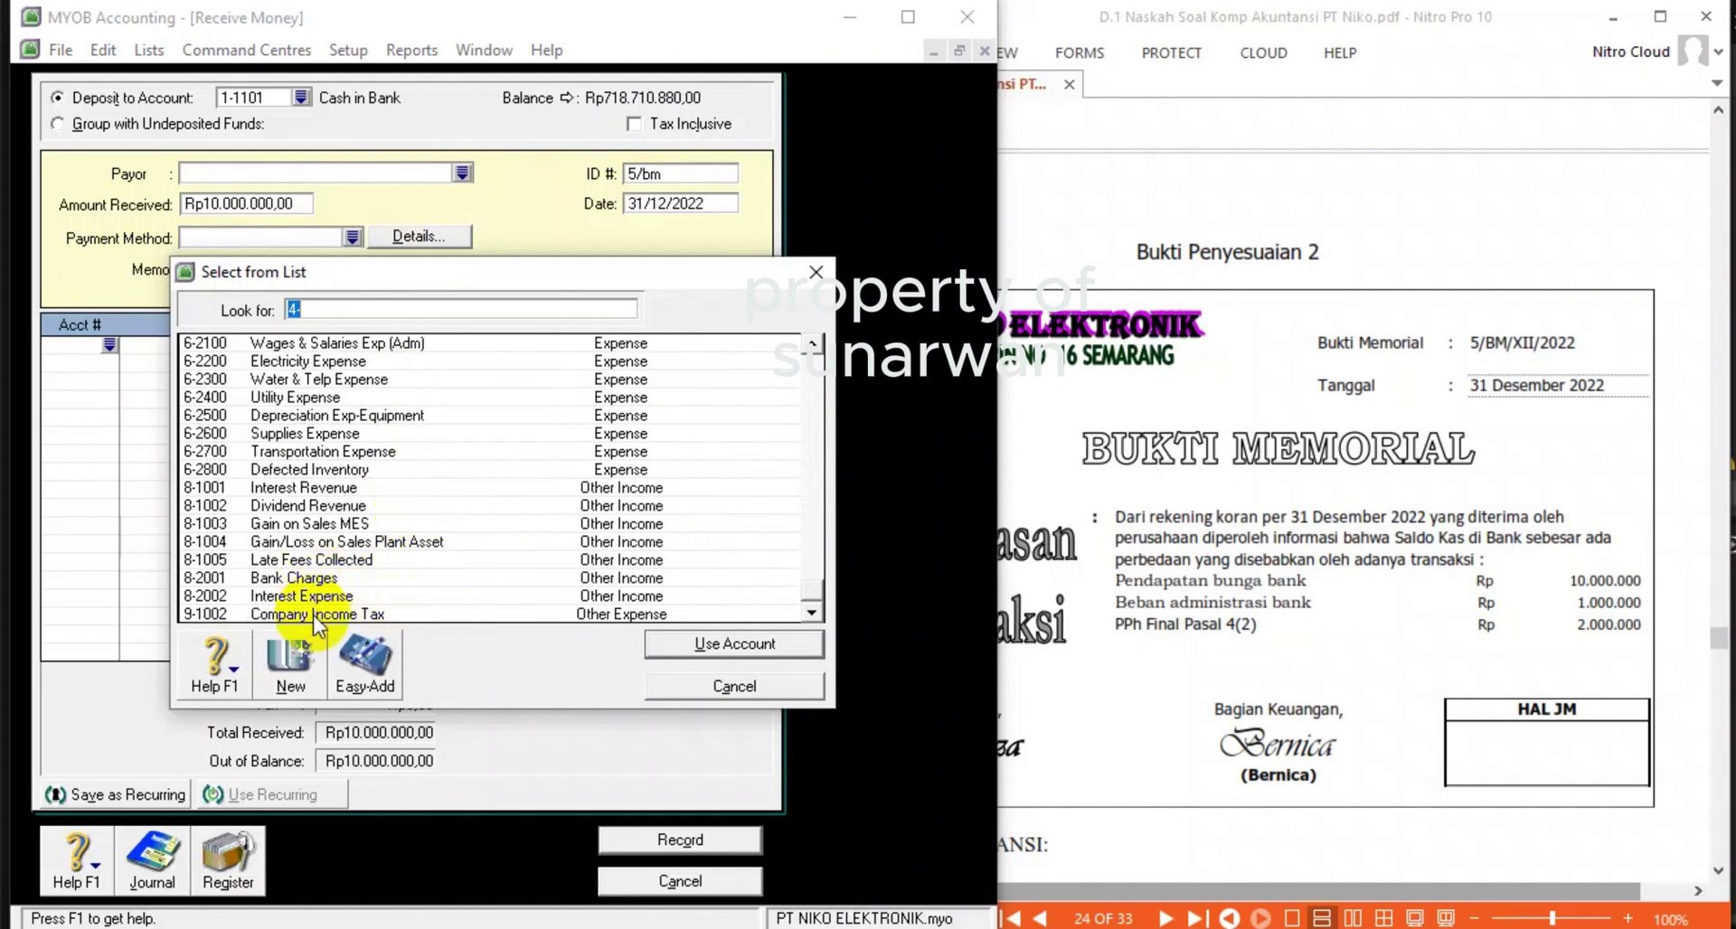
double_click(300, 486)
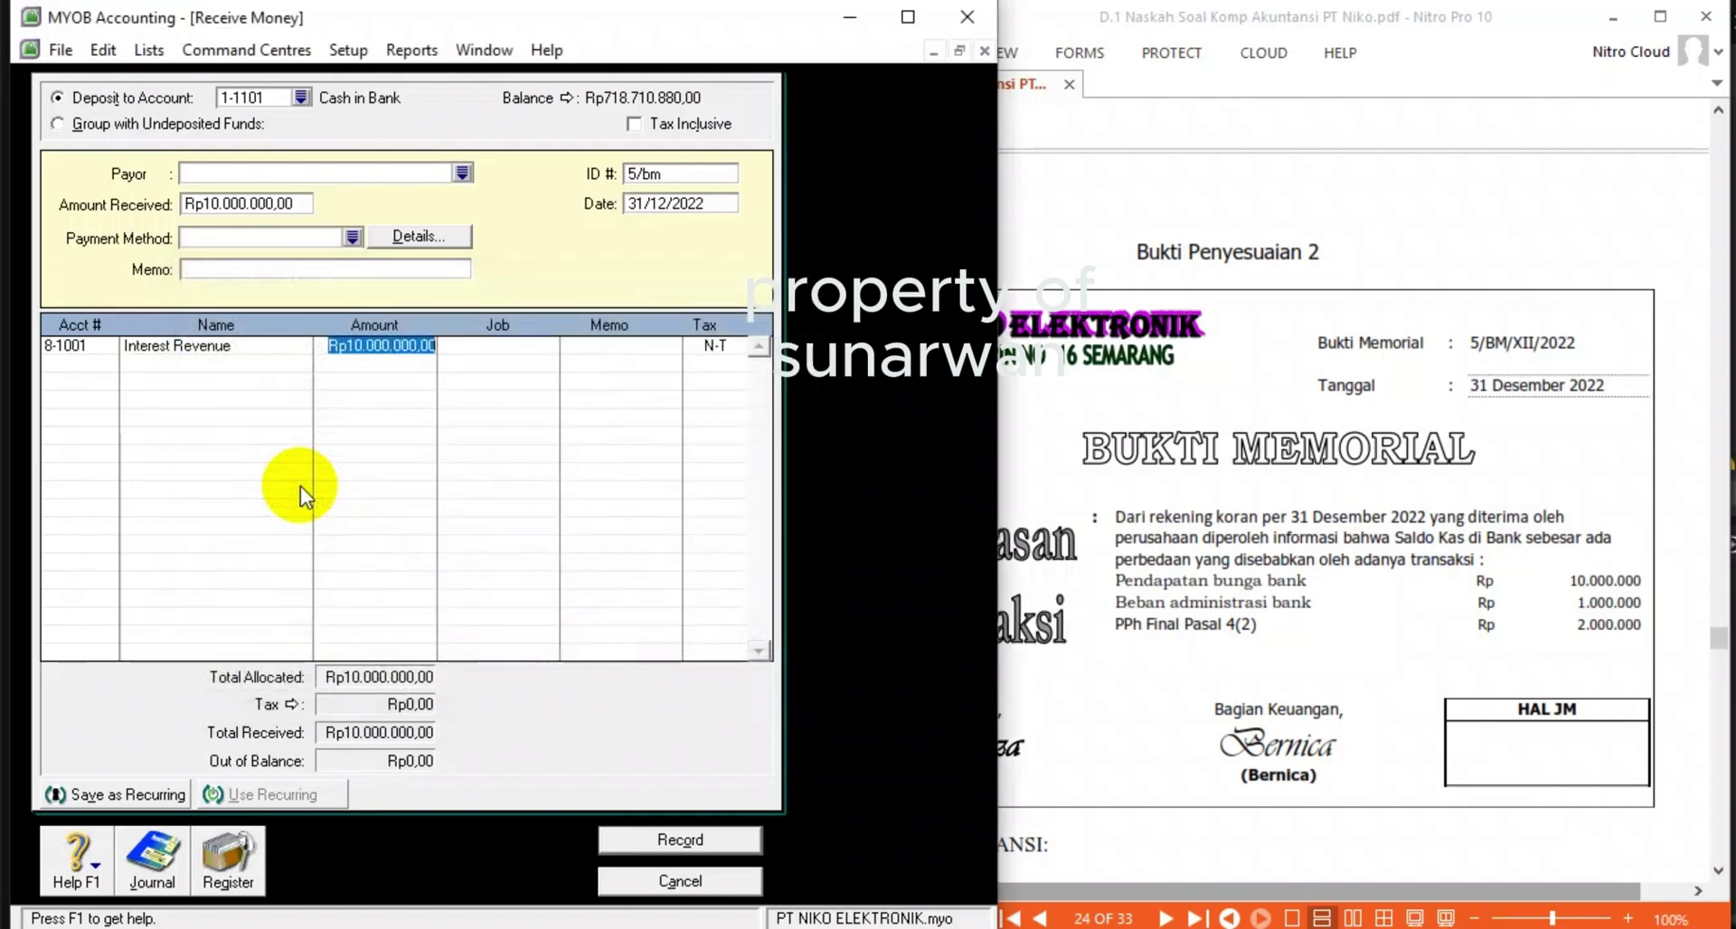
- Enter REKONSILIASI BANK as the receipt's memo and rewrite its ID in capitals as 5/BM
left_click(238, 271)
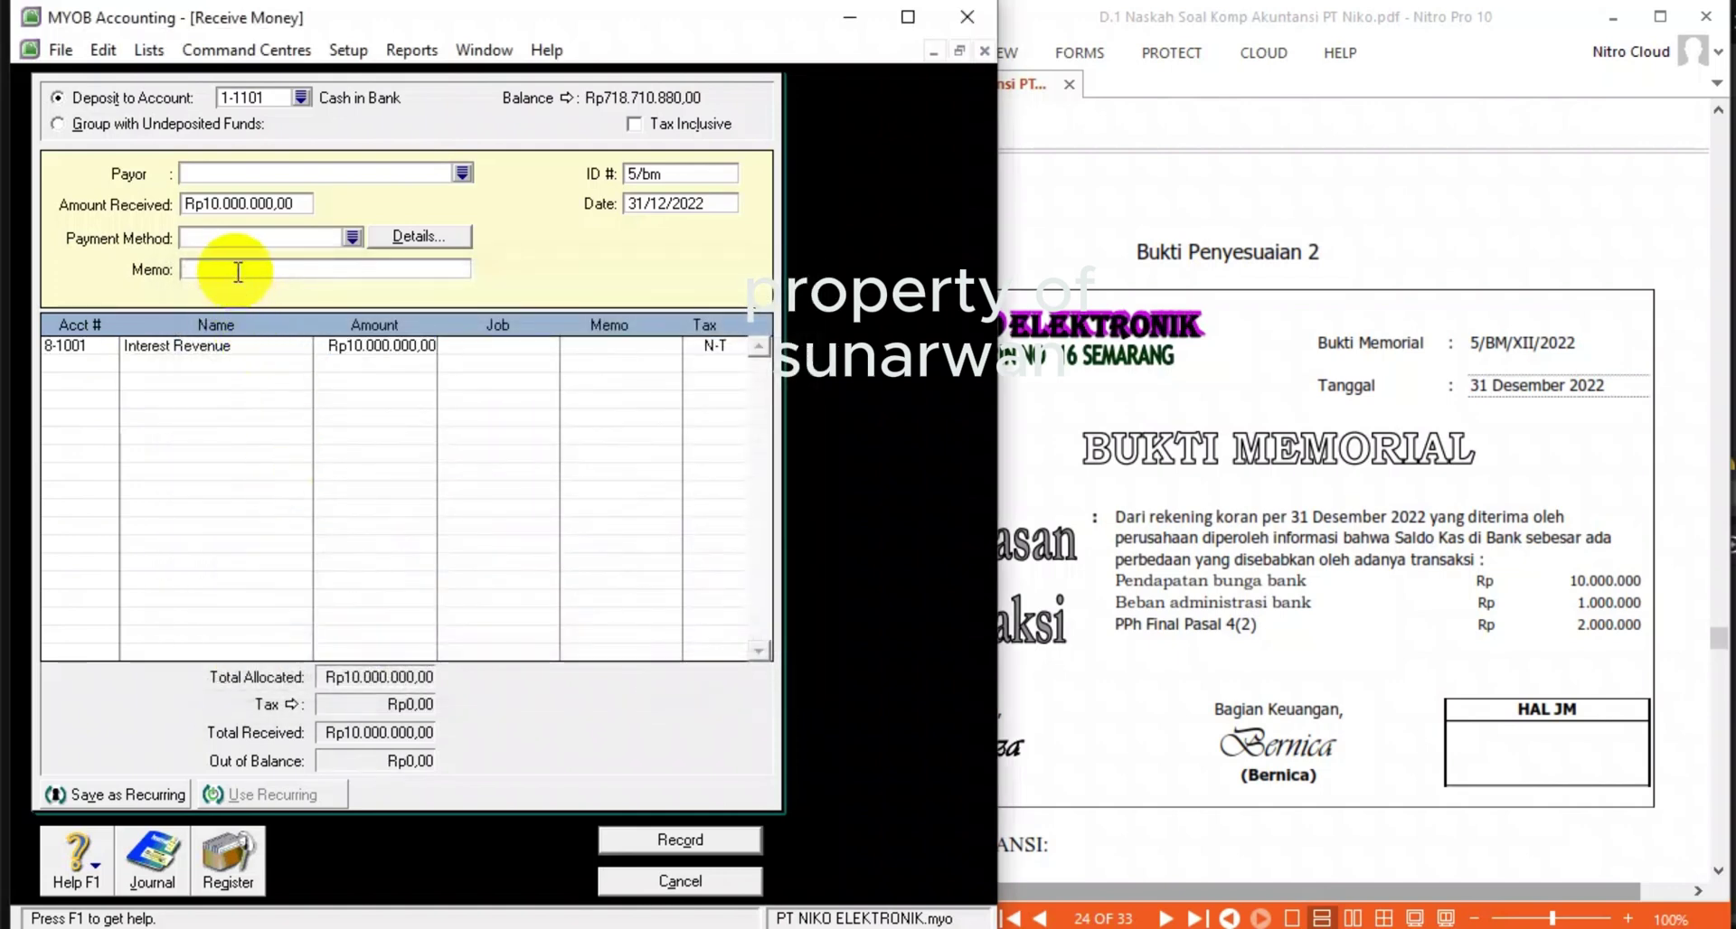
type("REKON")
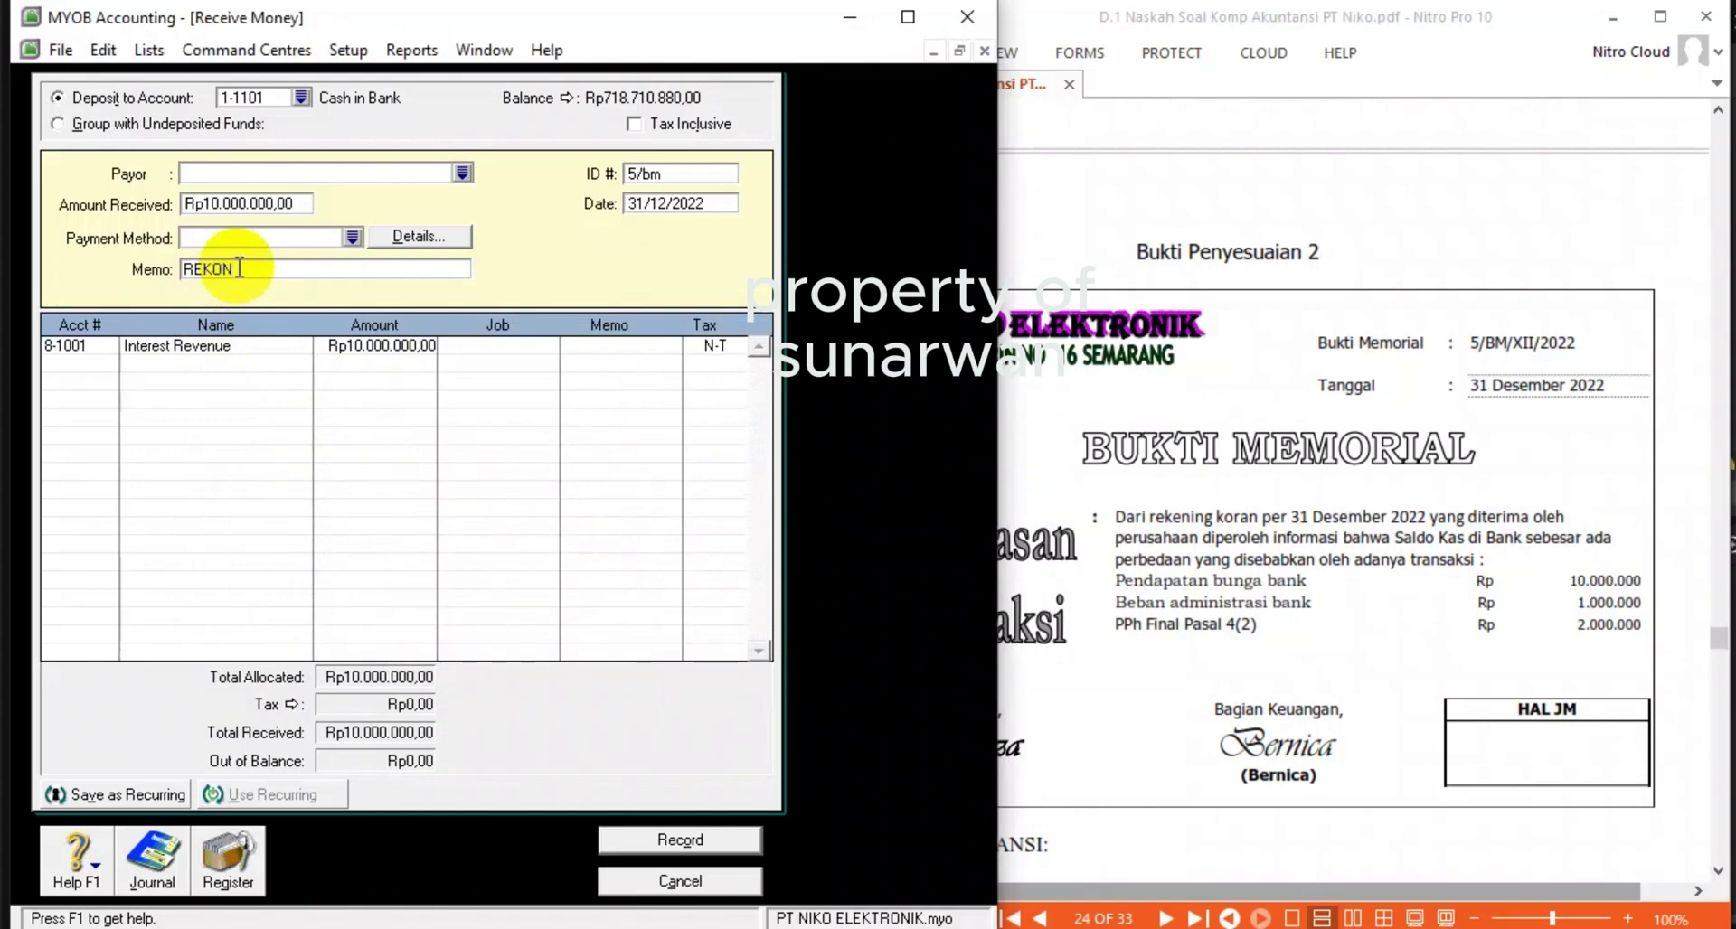
type("SILIASI BANK")
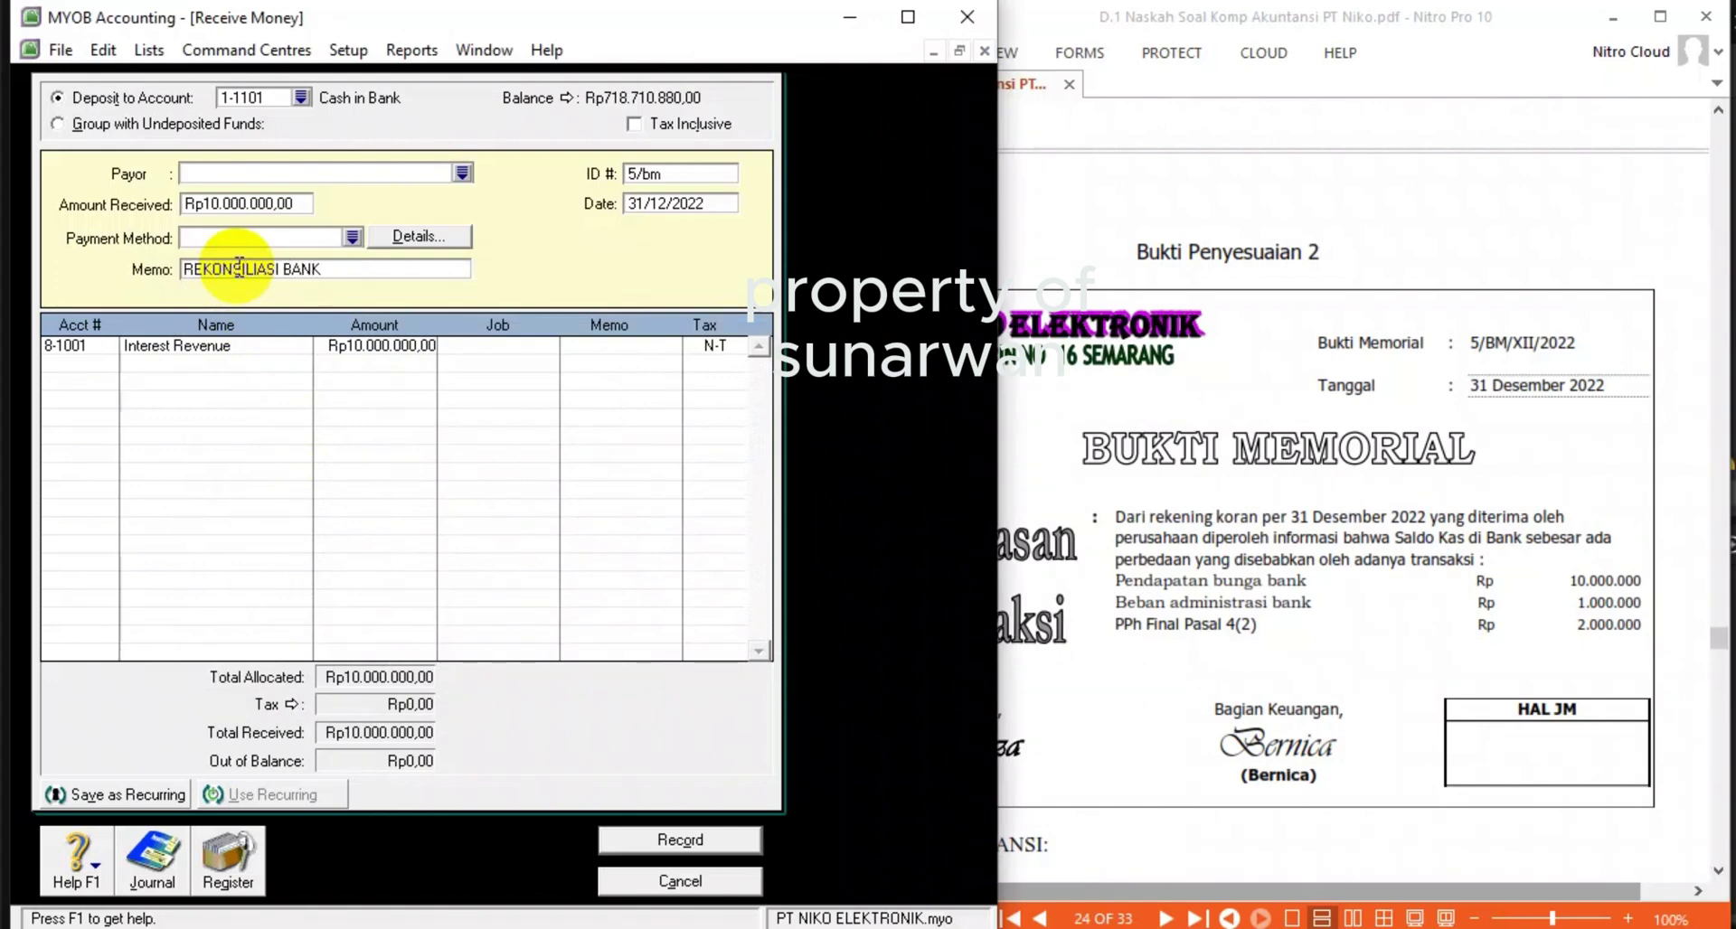
left_click(667, 175)
type("5/bm")
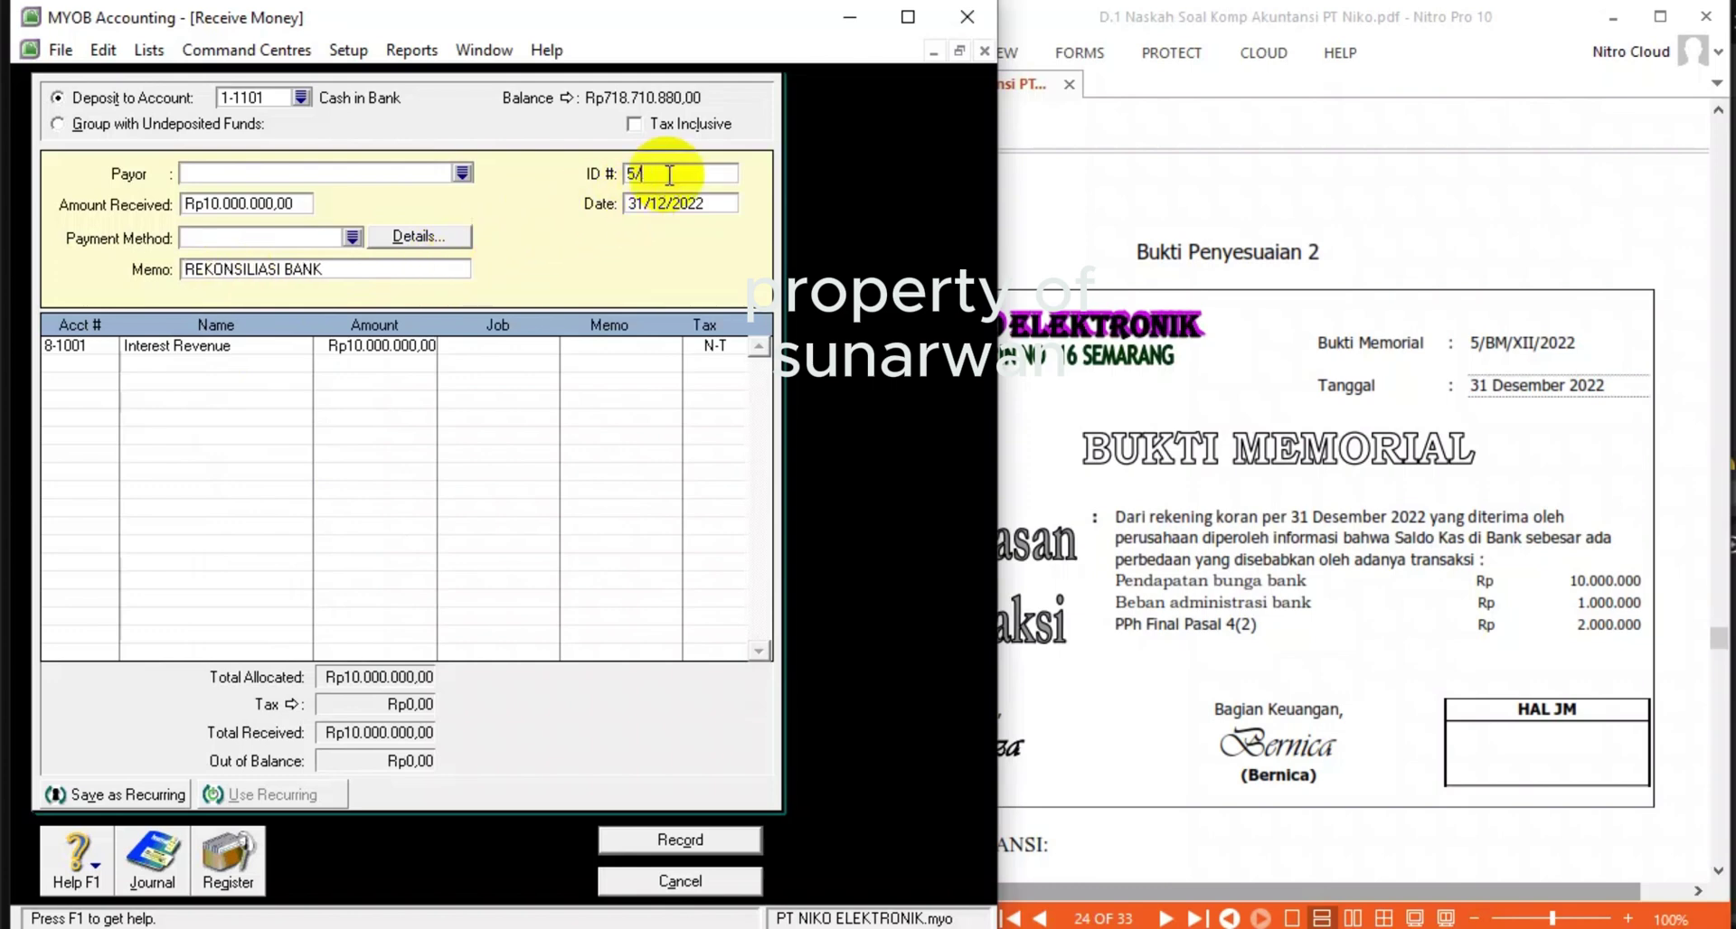
key("BackSpace")
key("BackSpace")
type("BM")
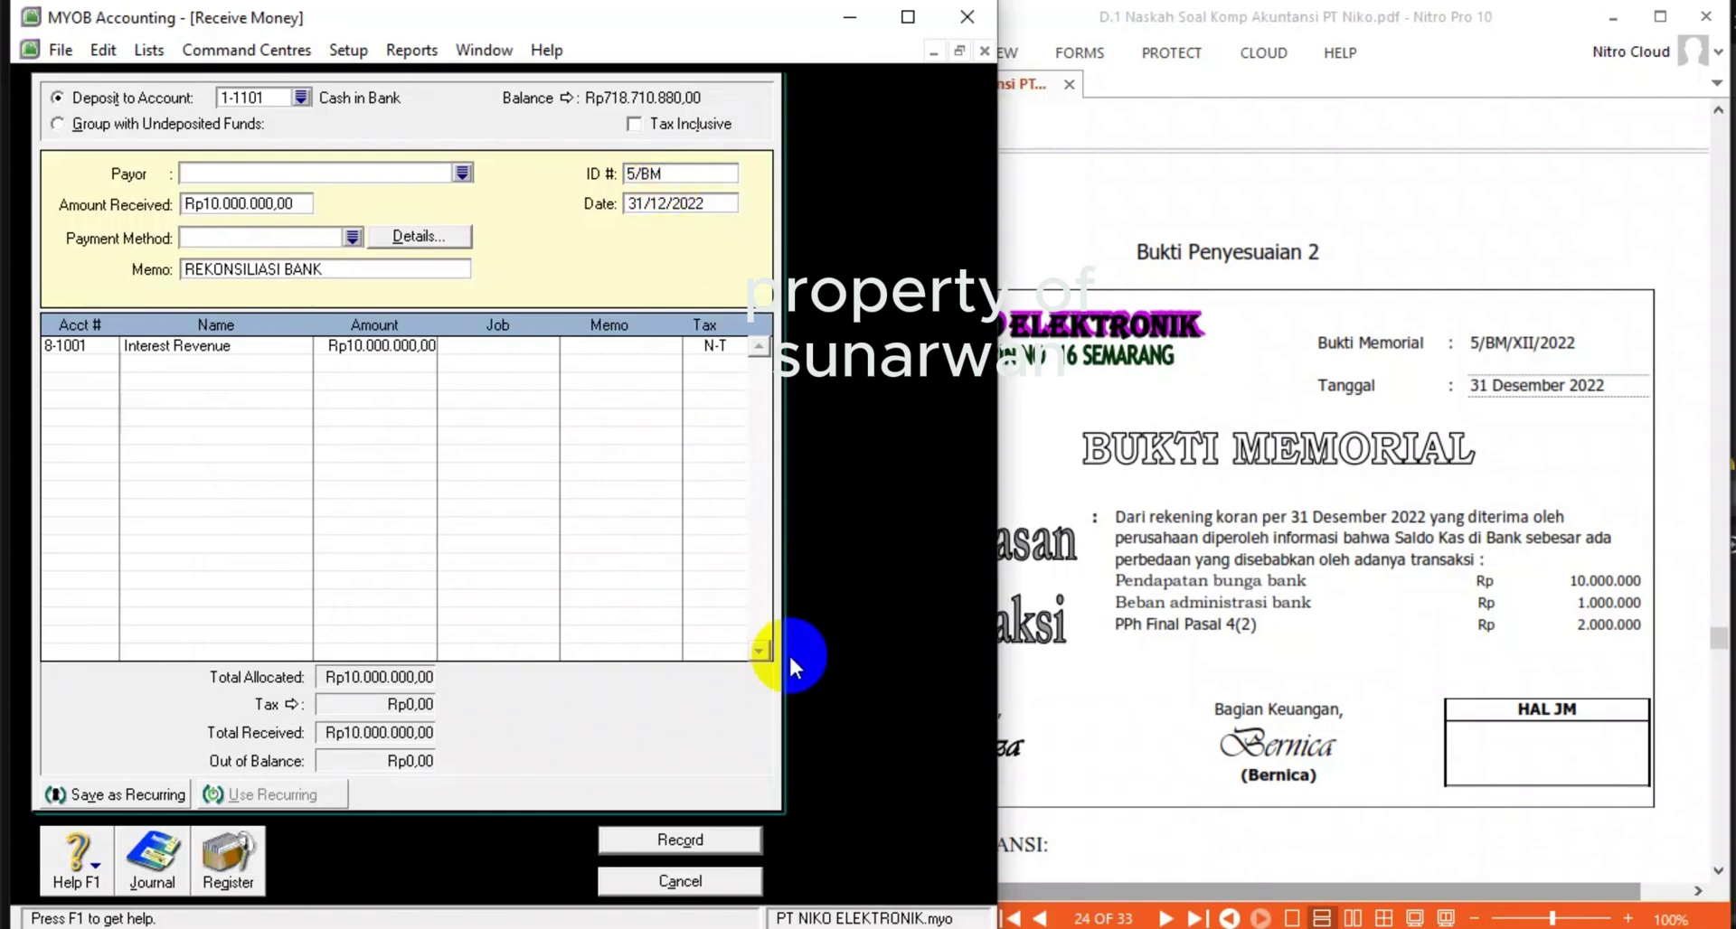
- Review the receipt's transaction recap, record the bank interest receipt, and leave Receive Money
key("ctrl+r")
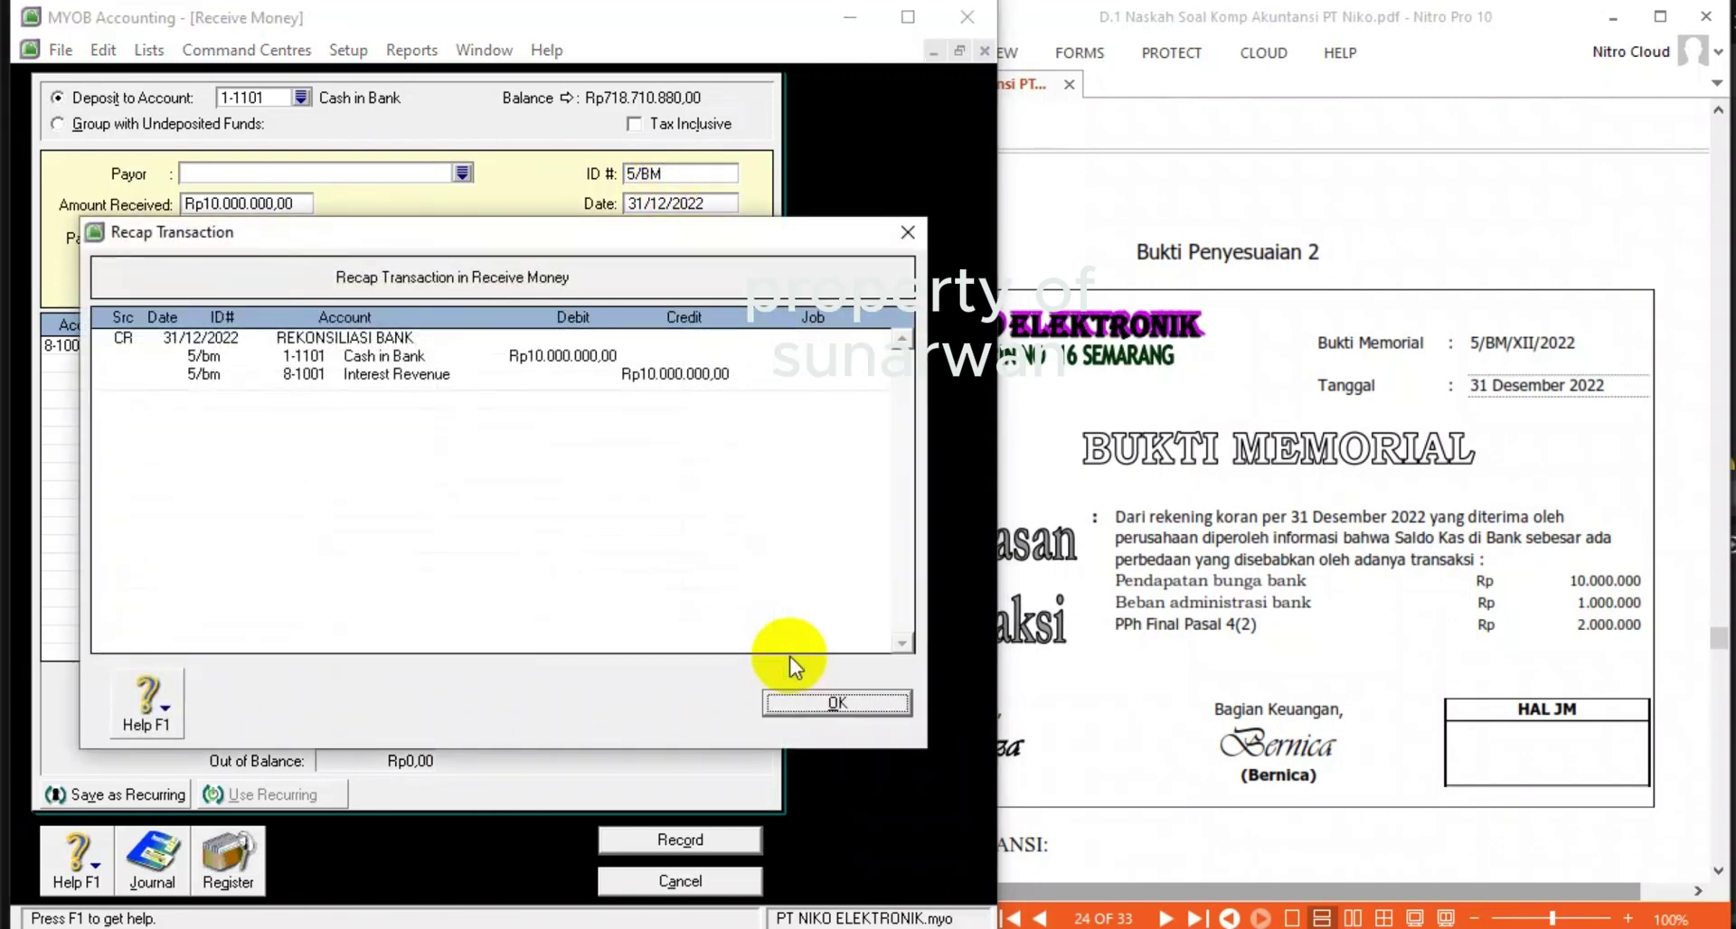
left_click(827, 703)
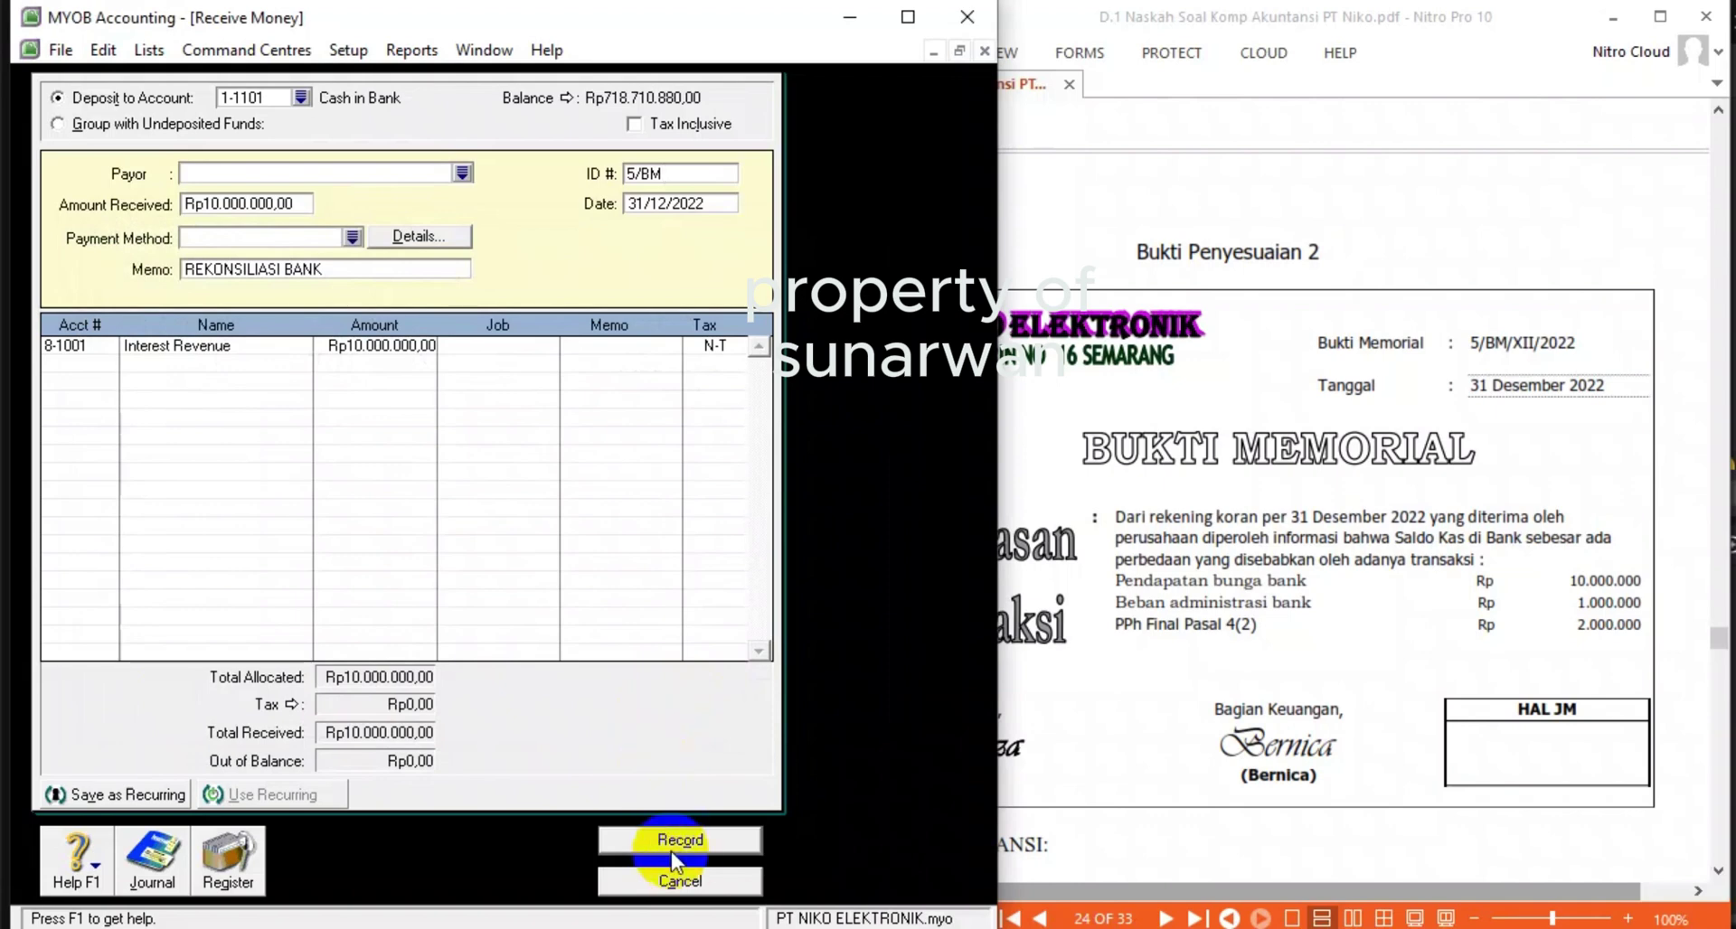
left_click(670, 839)
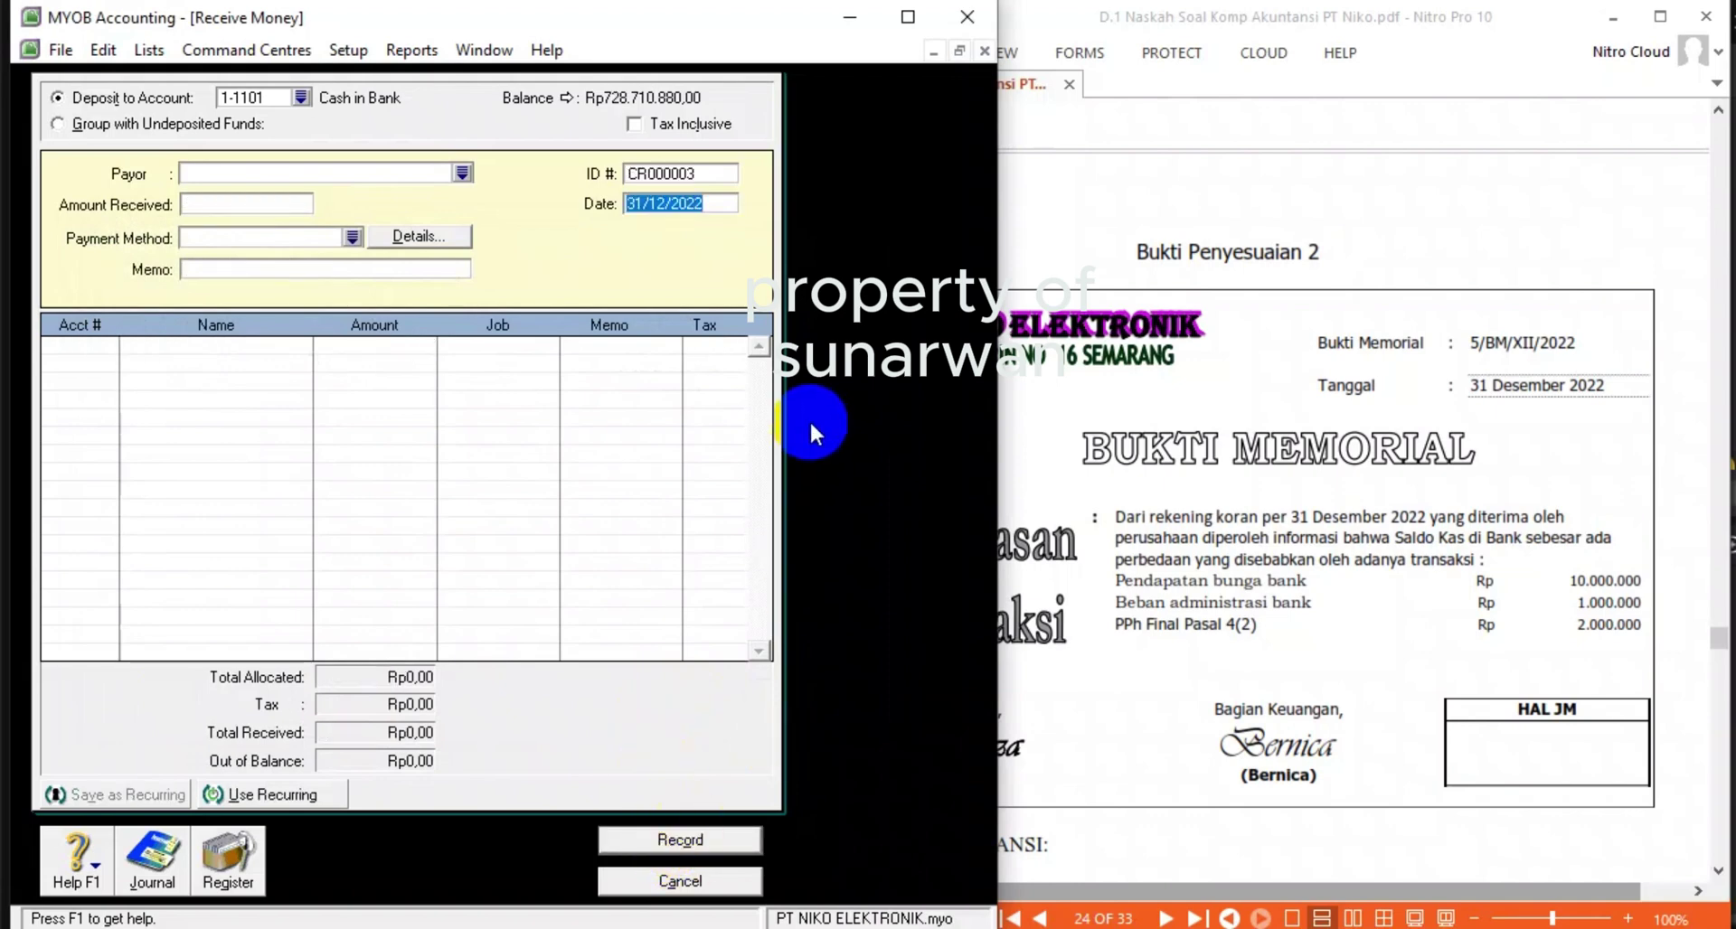
left_click(680, 880)
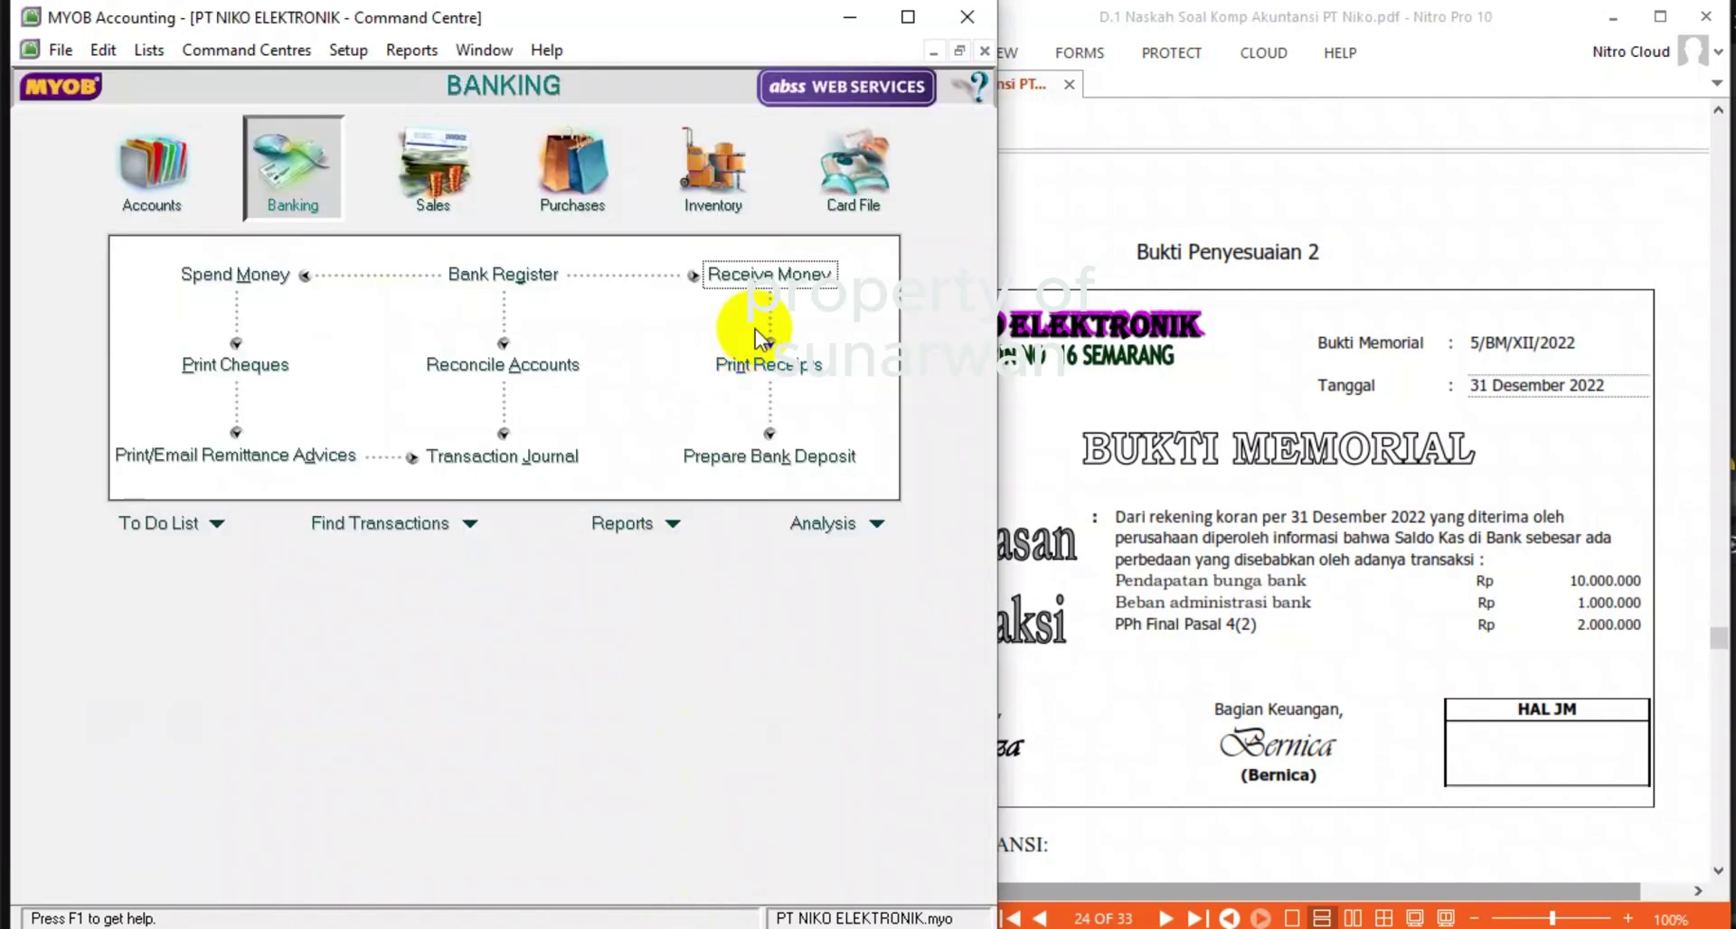
- Start a Spend Money entry paid from account 1-1101 Cash in Bank
left_click(221, 273)
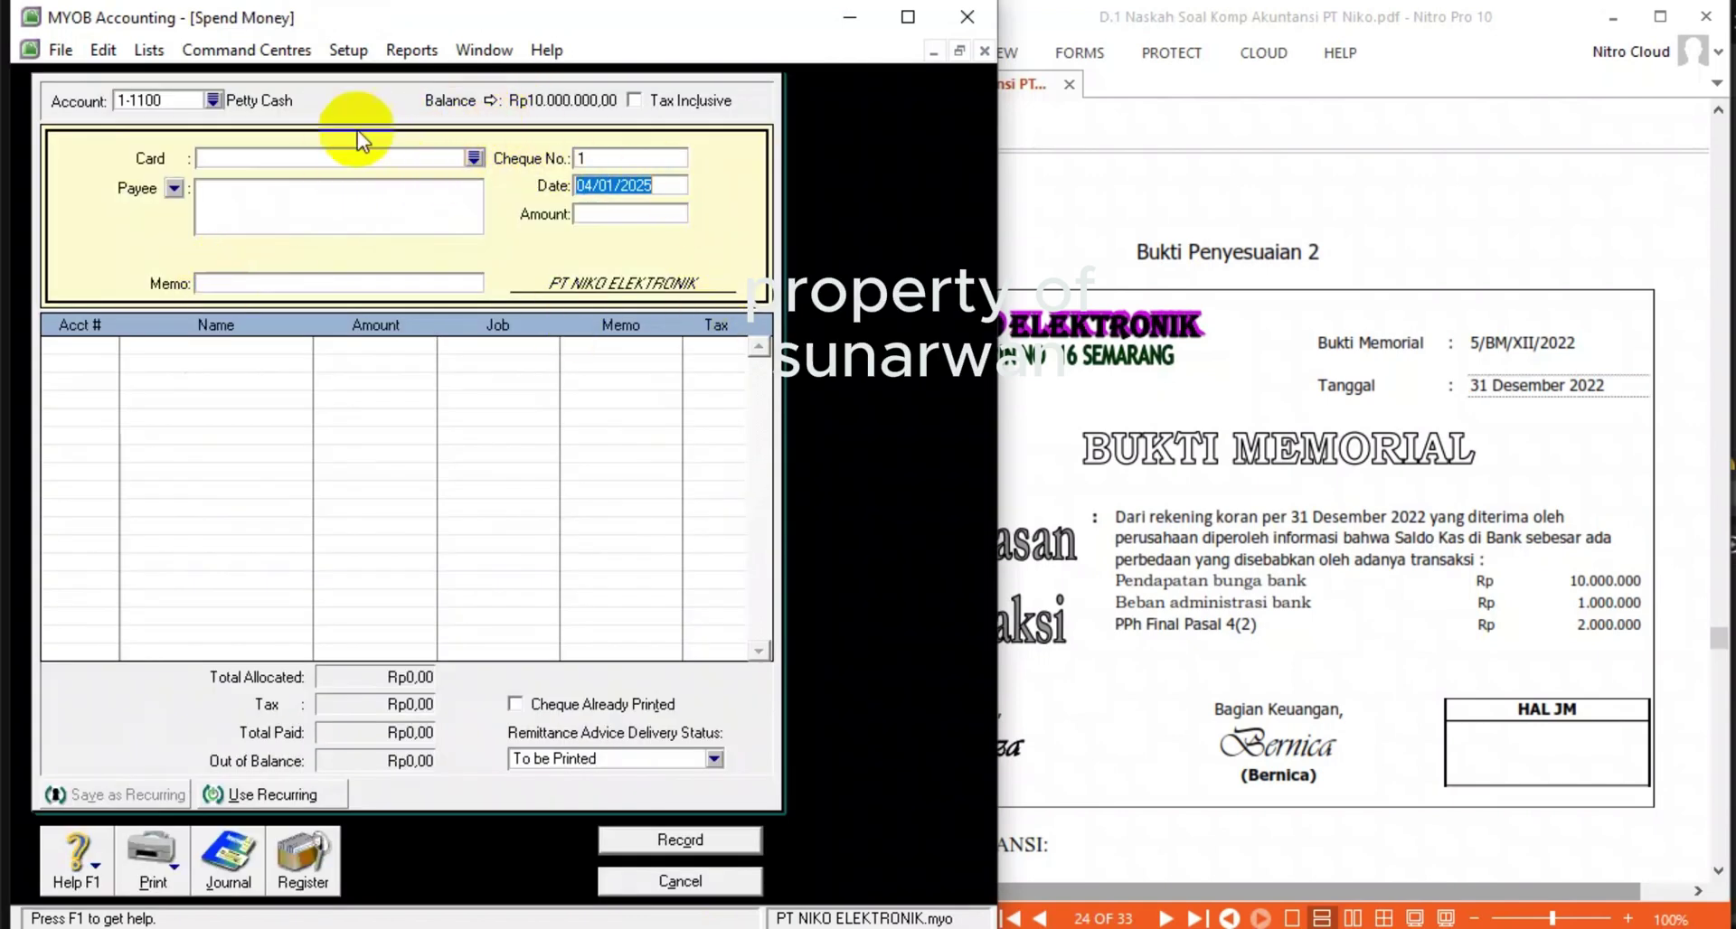
left_click(219, 101)
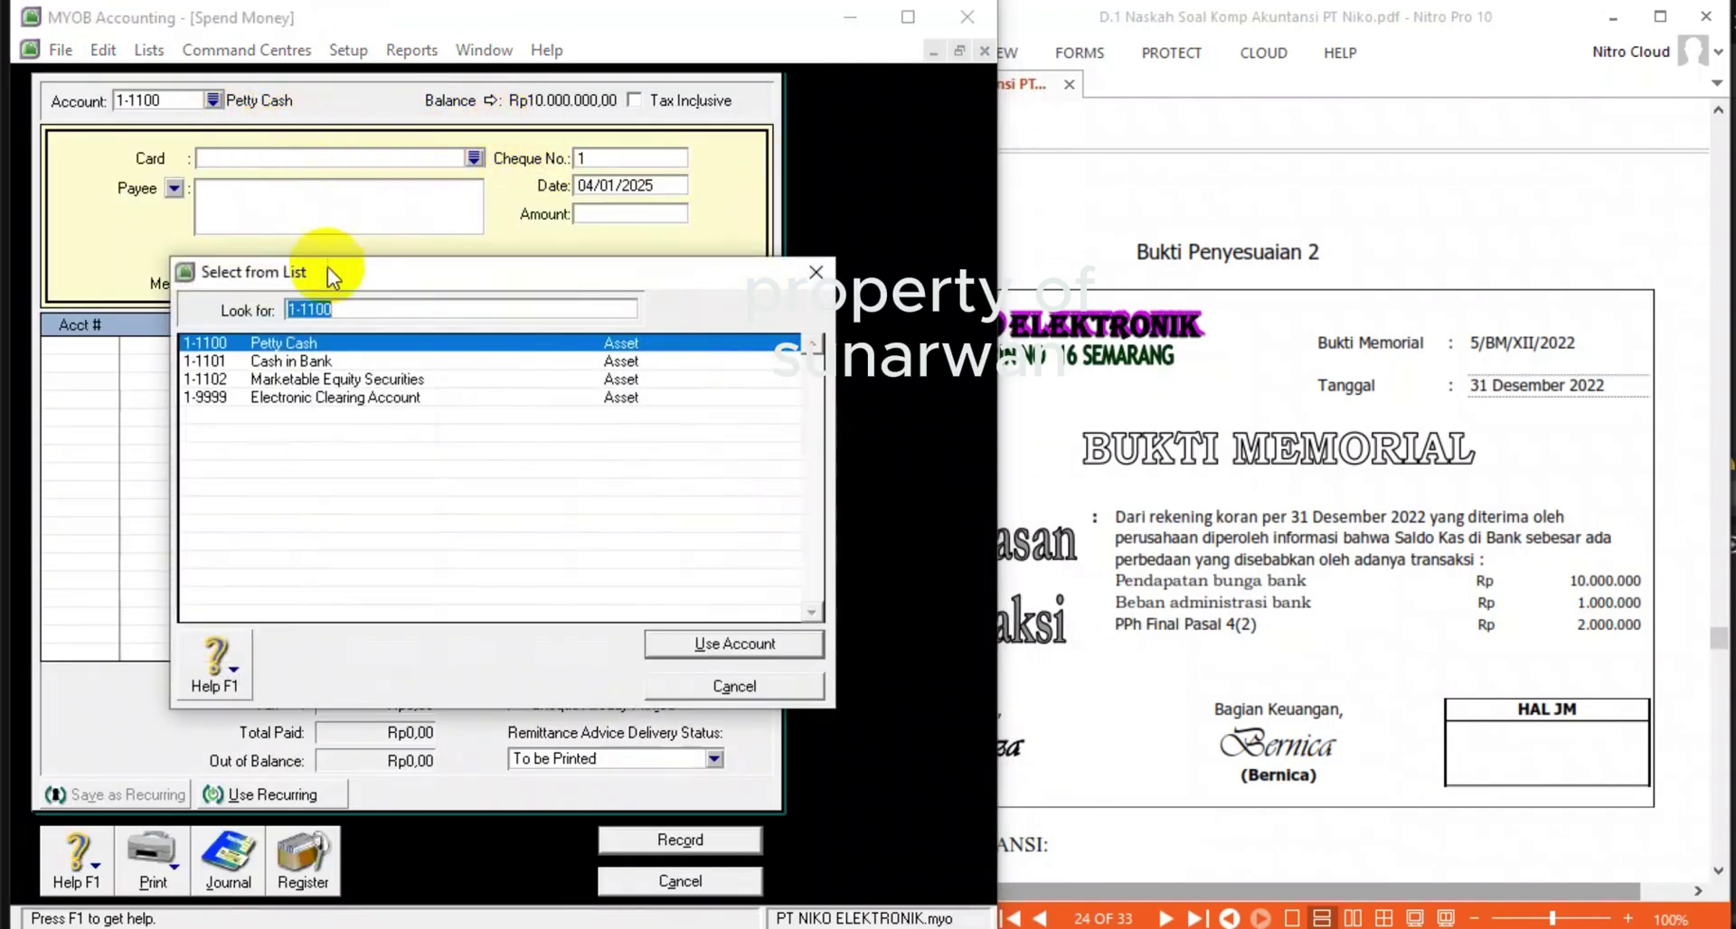
double_click(296, 364)
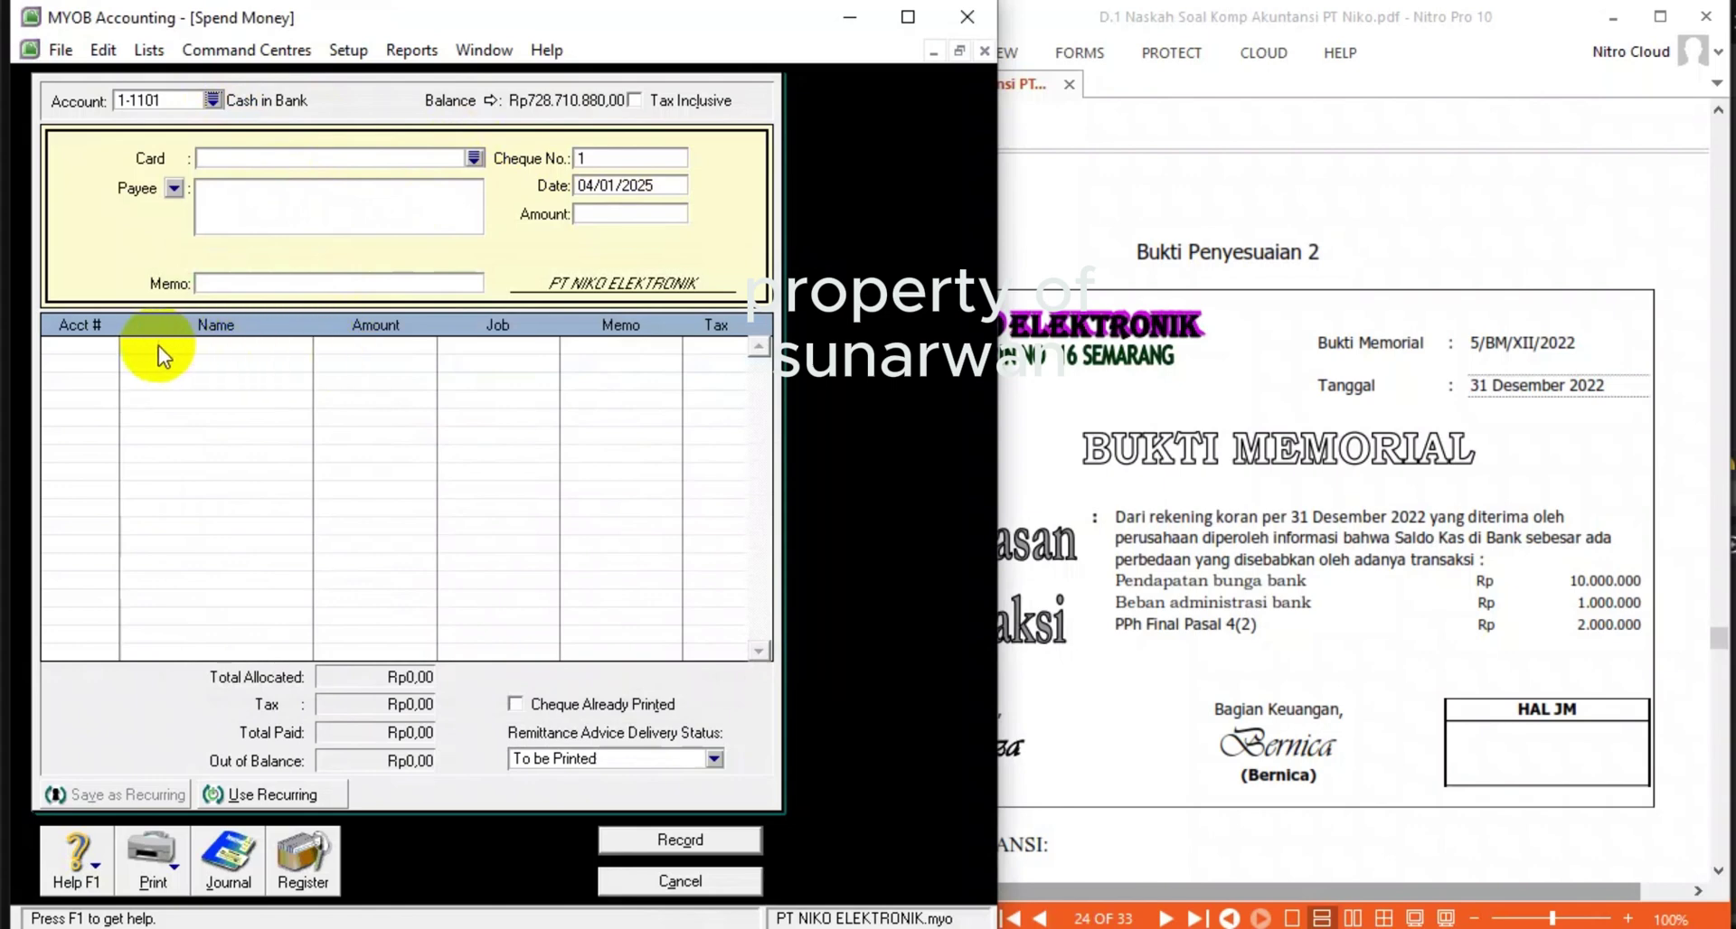
- Enter REKONSILIASI BANK as the payment's memo
left_click(260, 283)
type("R")
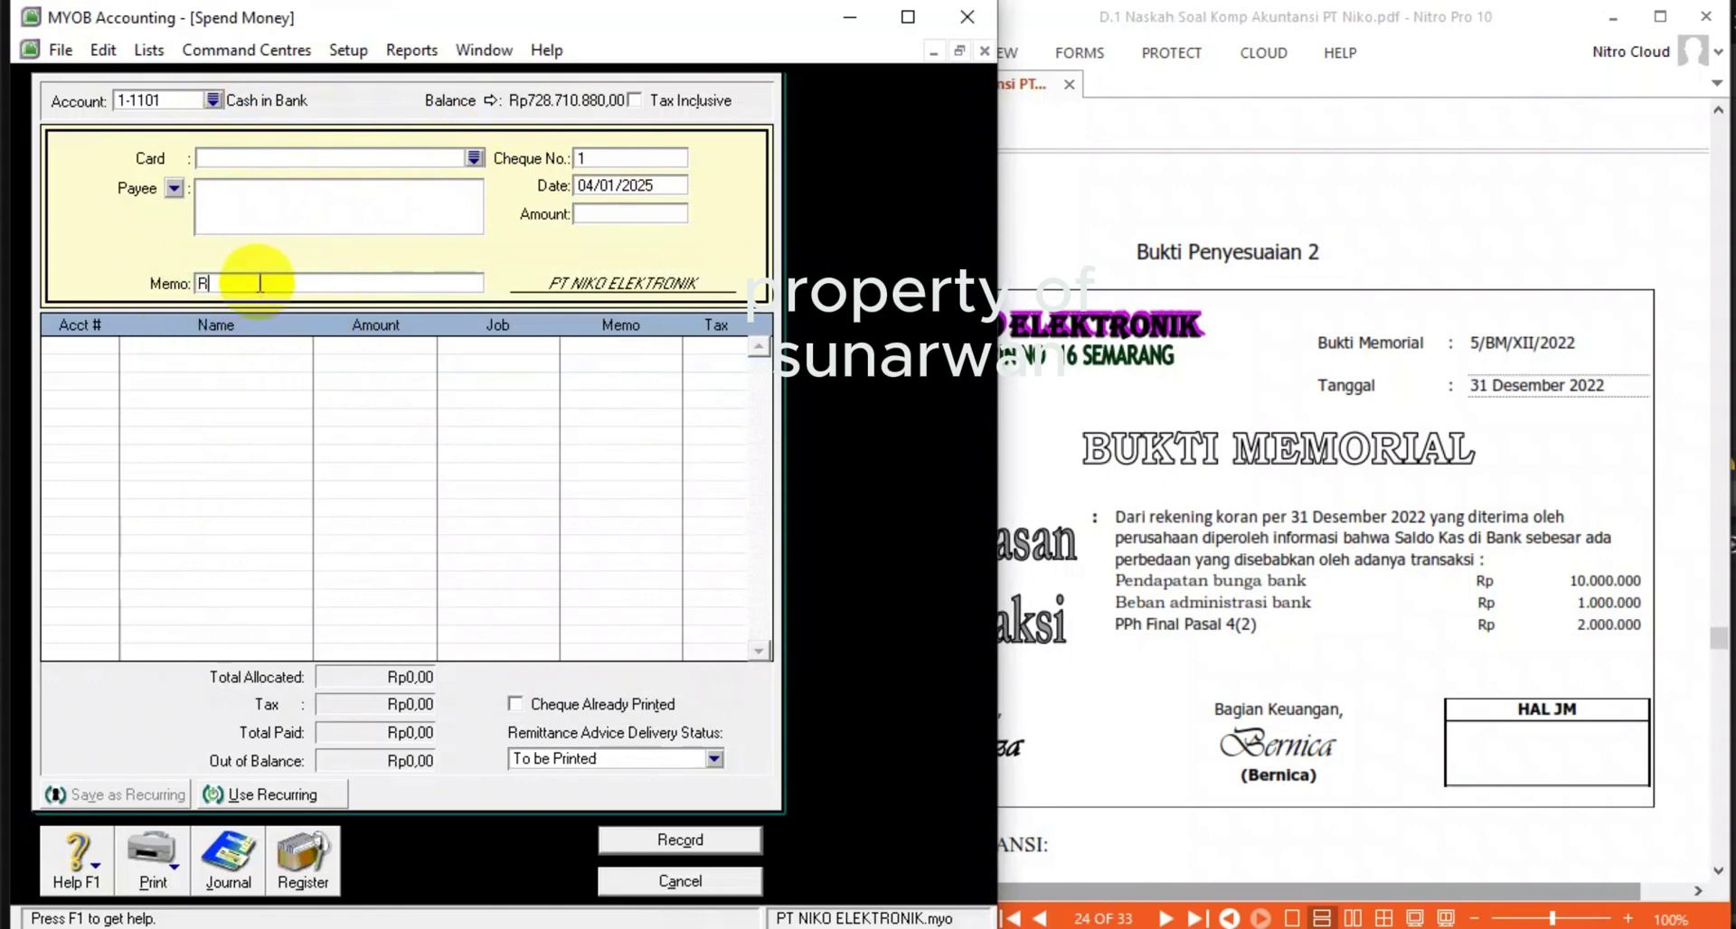
type("EKONSILAIS")
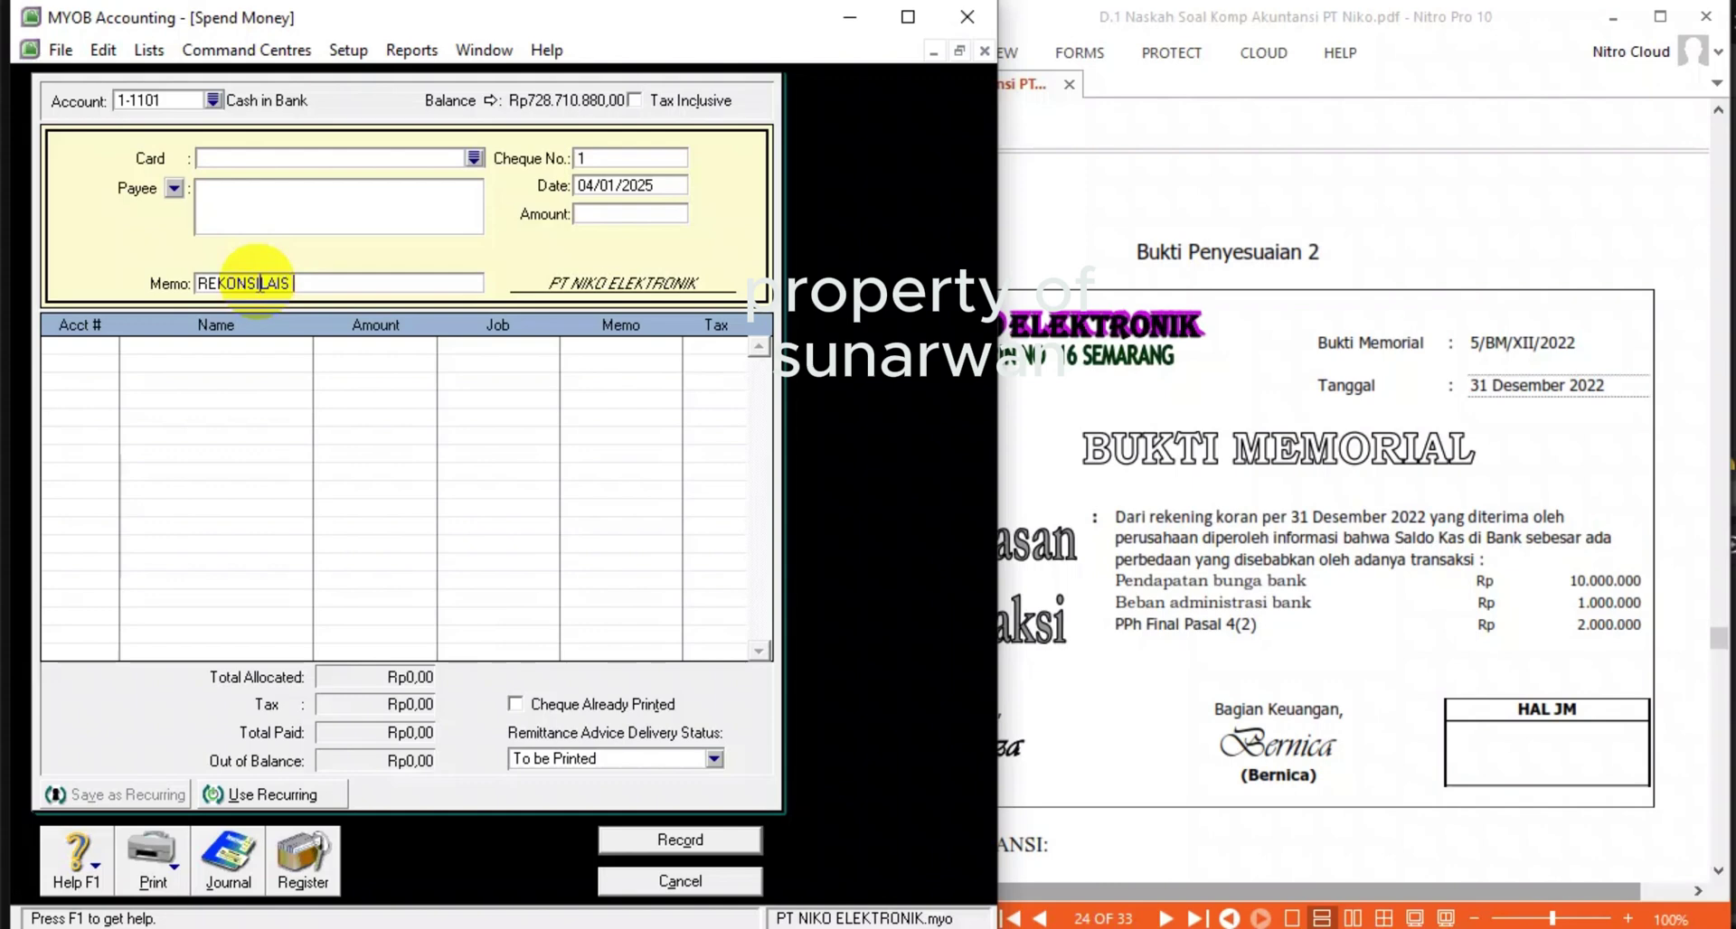
key("BackSpace")
key("BackSpace")
key("BackSpace")
key("BackSpace")
type("IASI BANK")
- Set the payment's cheque number to 5/BM and its date to 31/12/2022
left_click(614, 158)
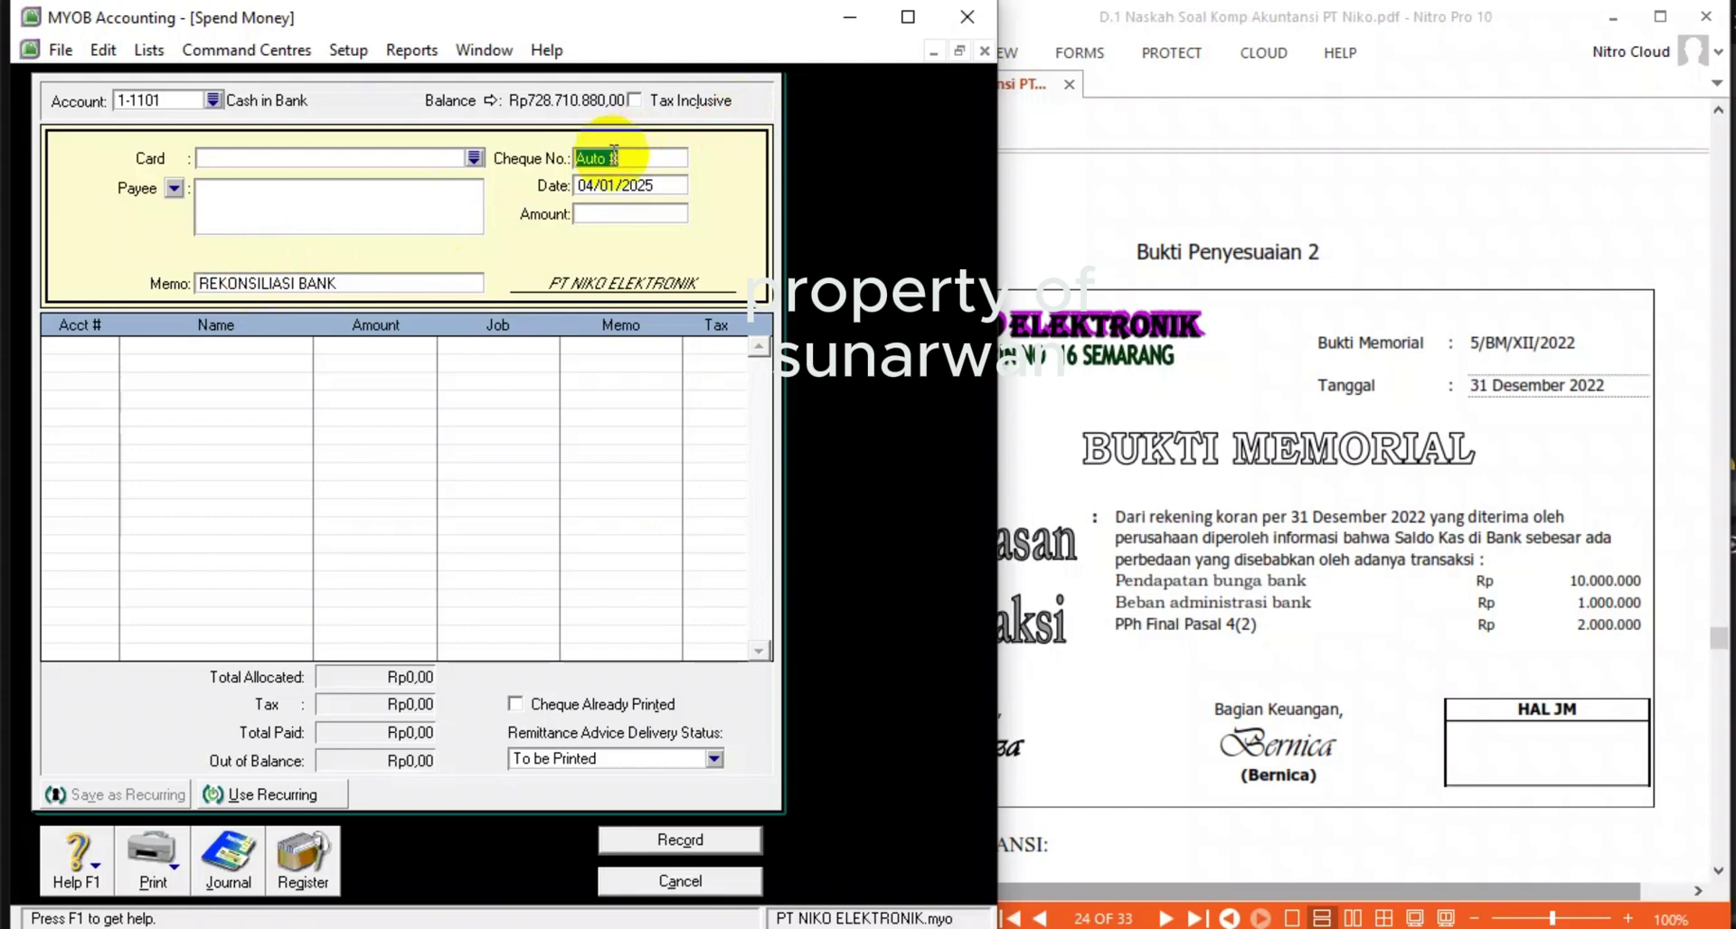
type("5")
type("/BM")
type("31/1")
type("2/2022")
key("Tab")
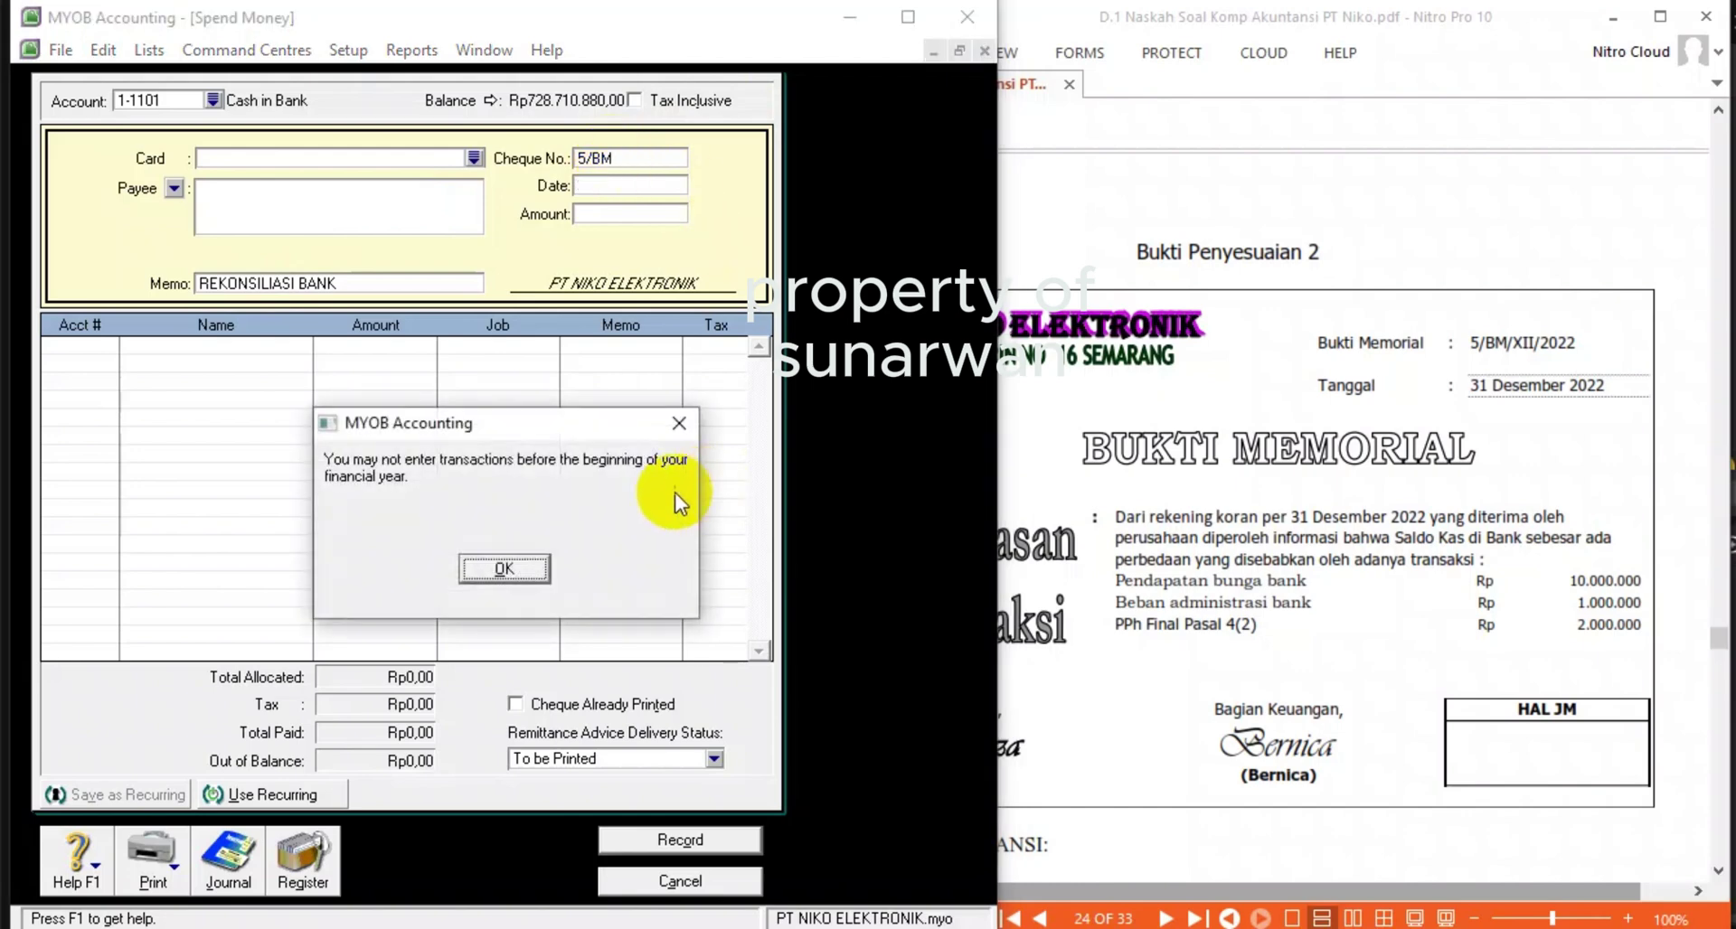
left_click(517, 562)
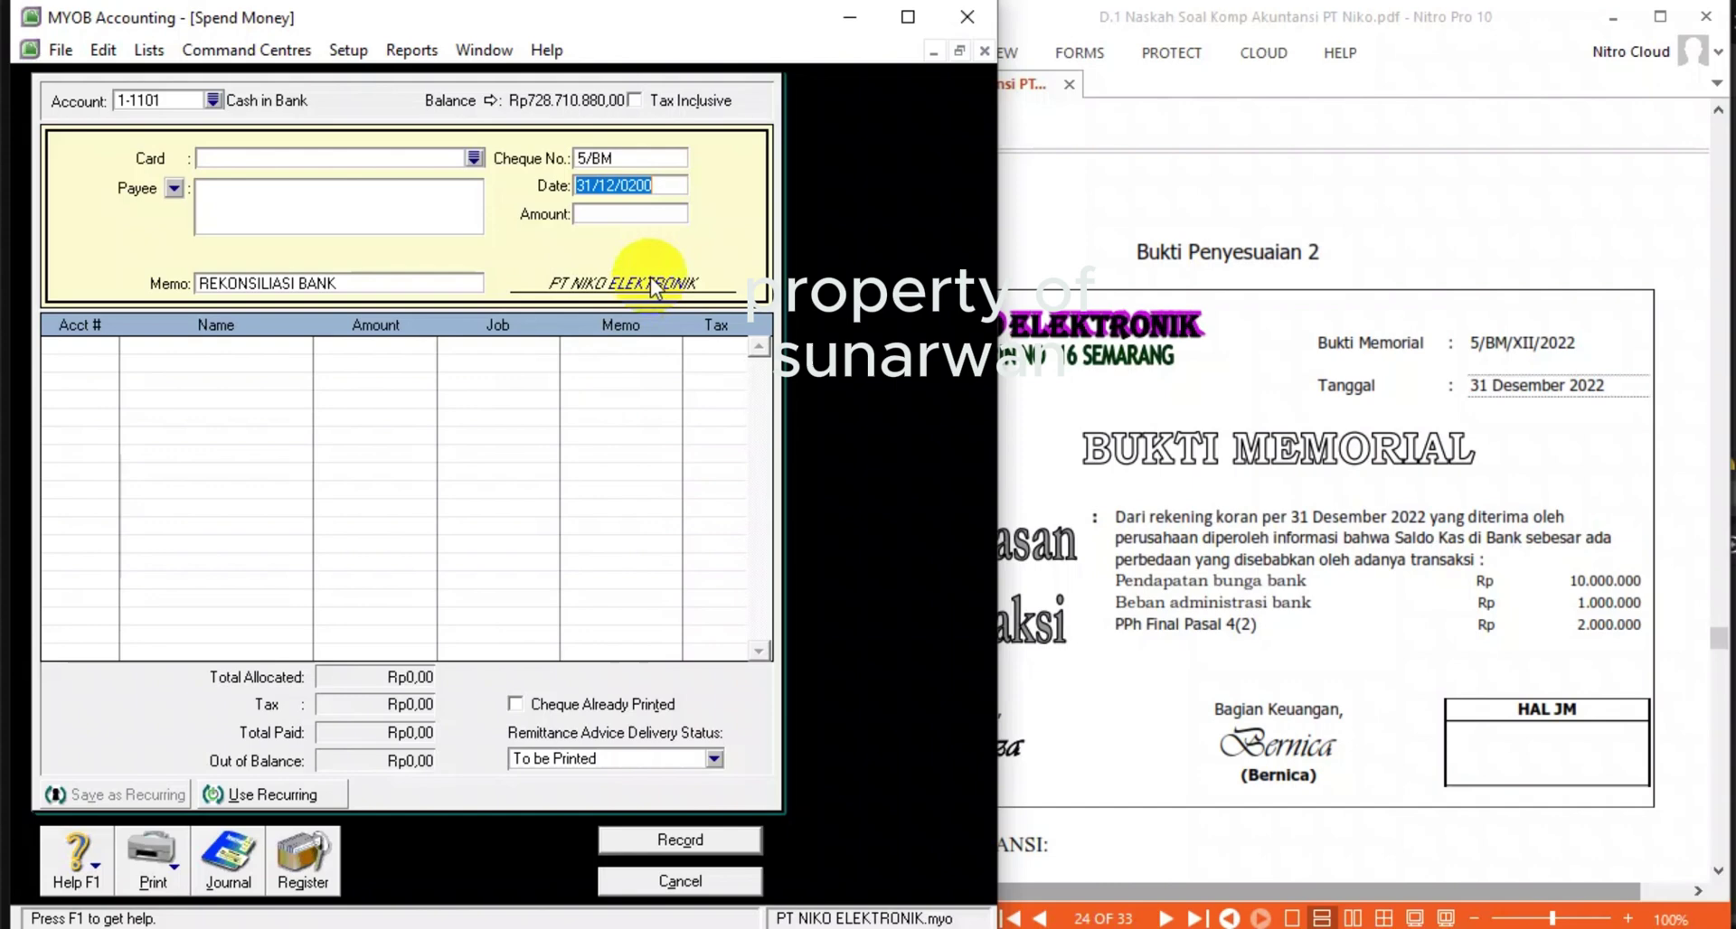
left_click(665, 193)
key("BackSpace")
key("BackSpace")
key("BackSpace")
key("BackSpace")
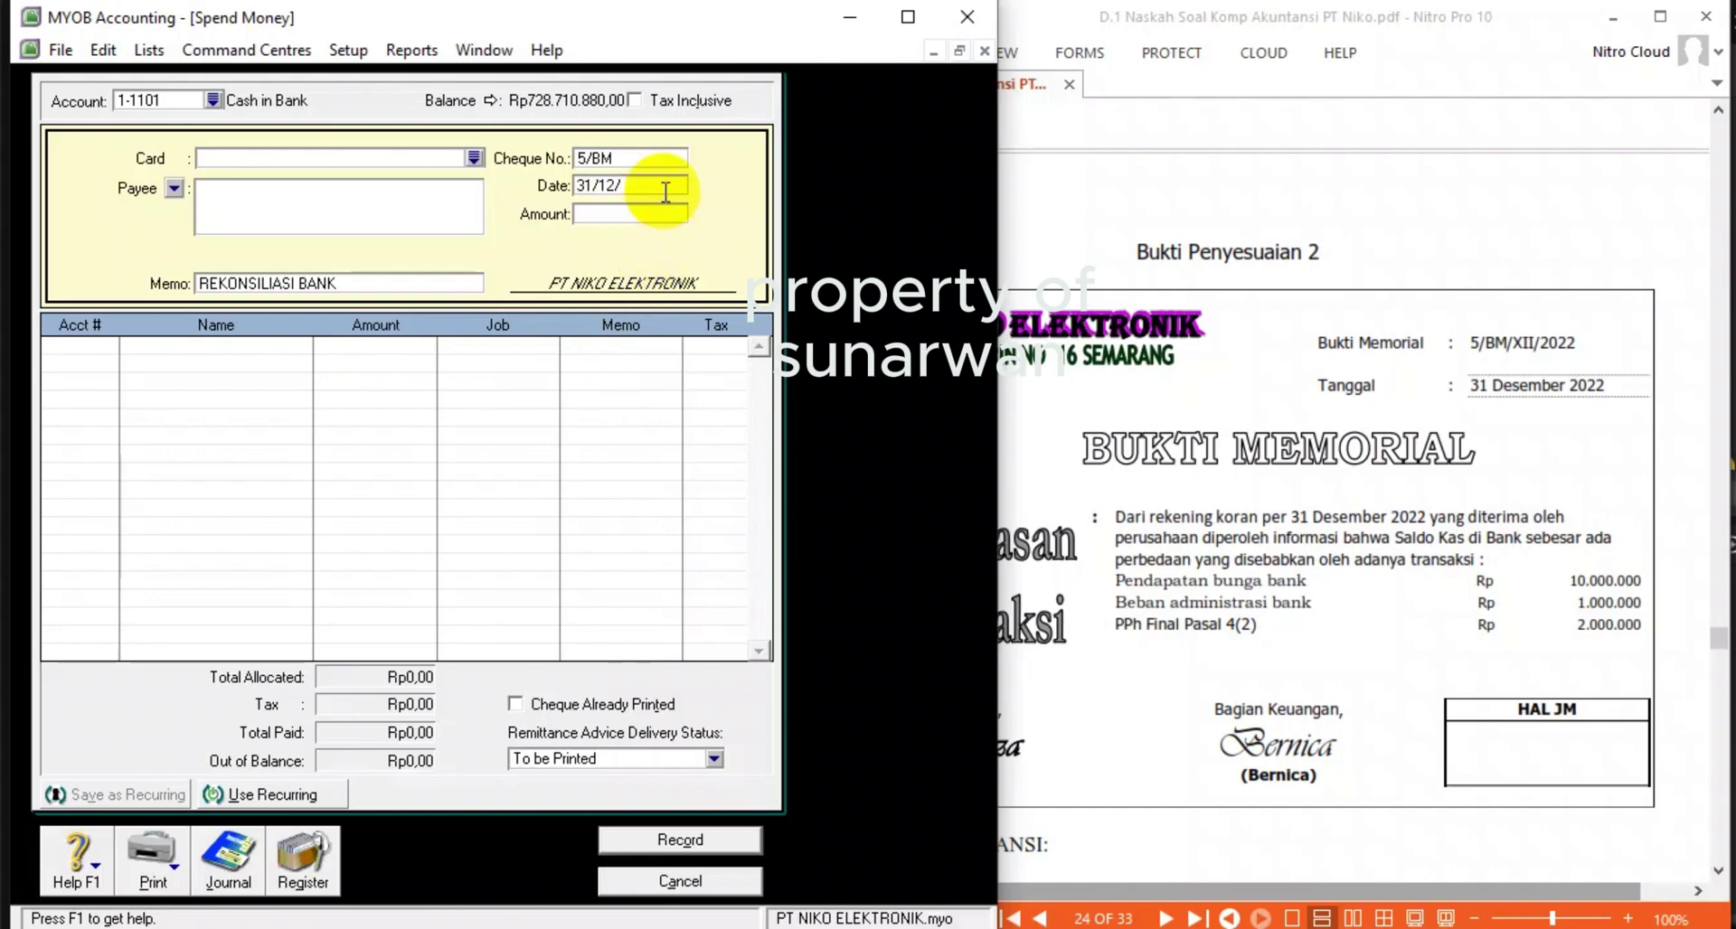
type("2022")
- Set the payment amount to Rp1.000.000 and allocate it to account 8-2001 Bank Charges on the first line
left_click(604, 215)
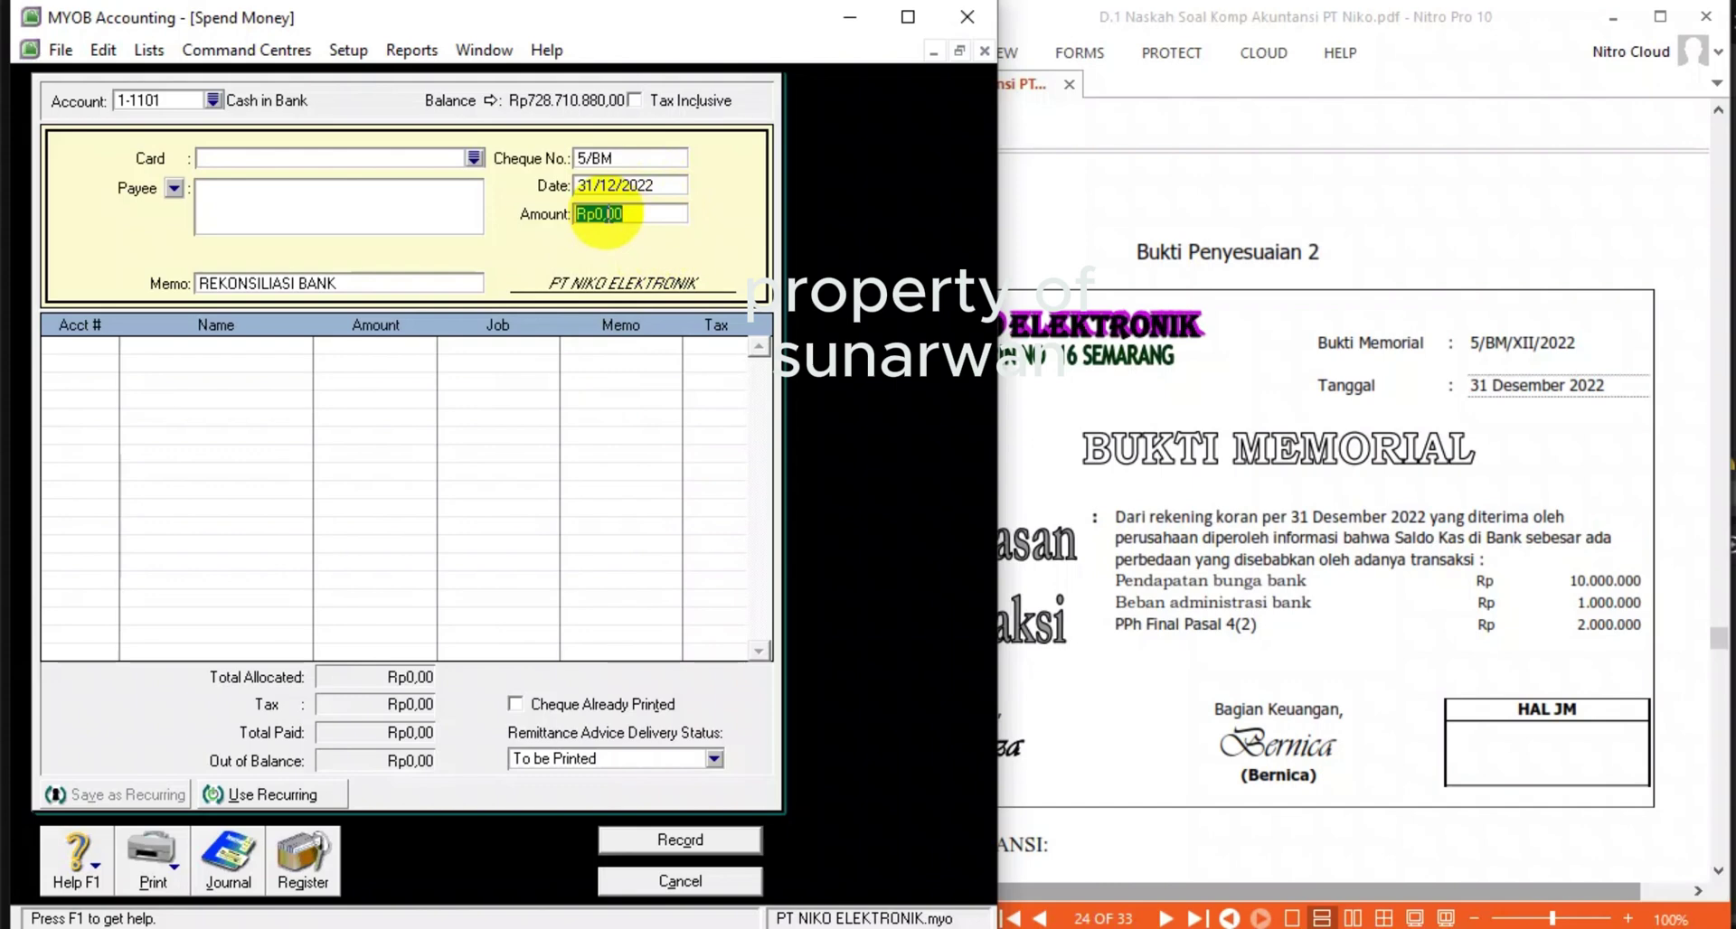
type("1.000.000")
key("Tab")
left_click(79, 349)
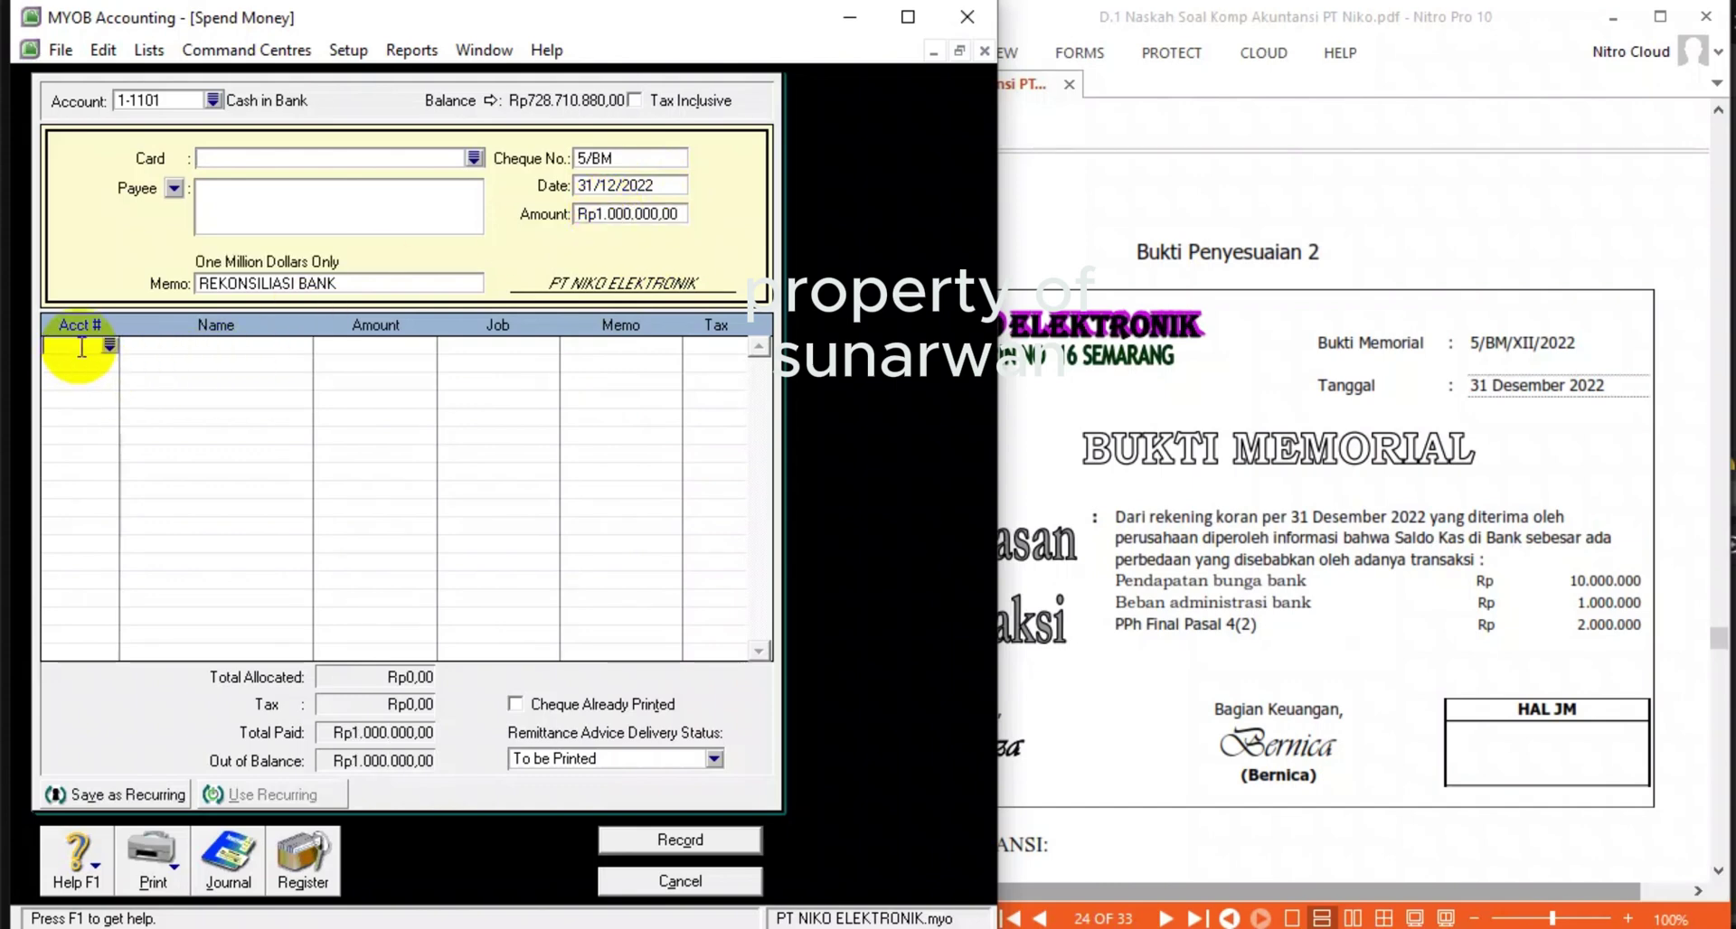
left_click(110, 346)
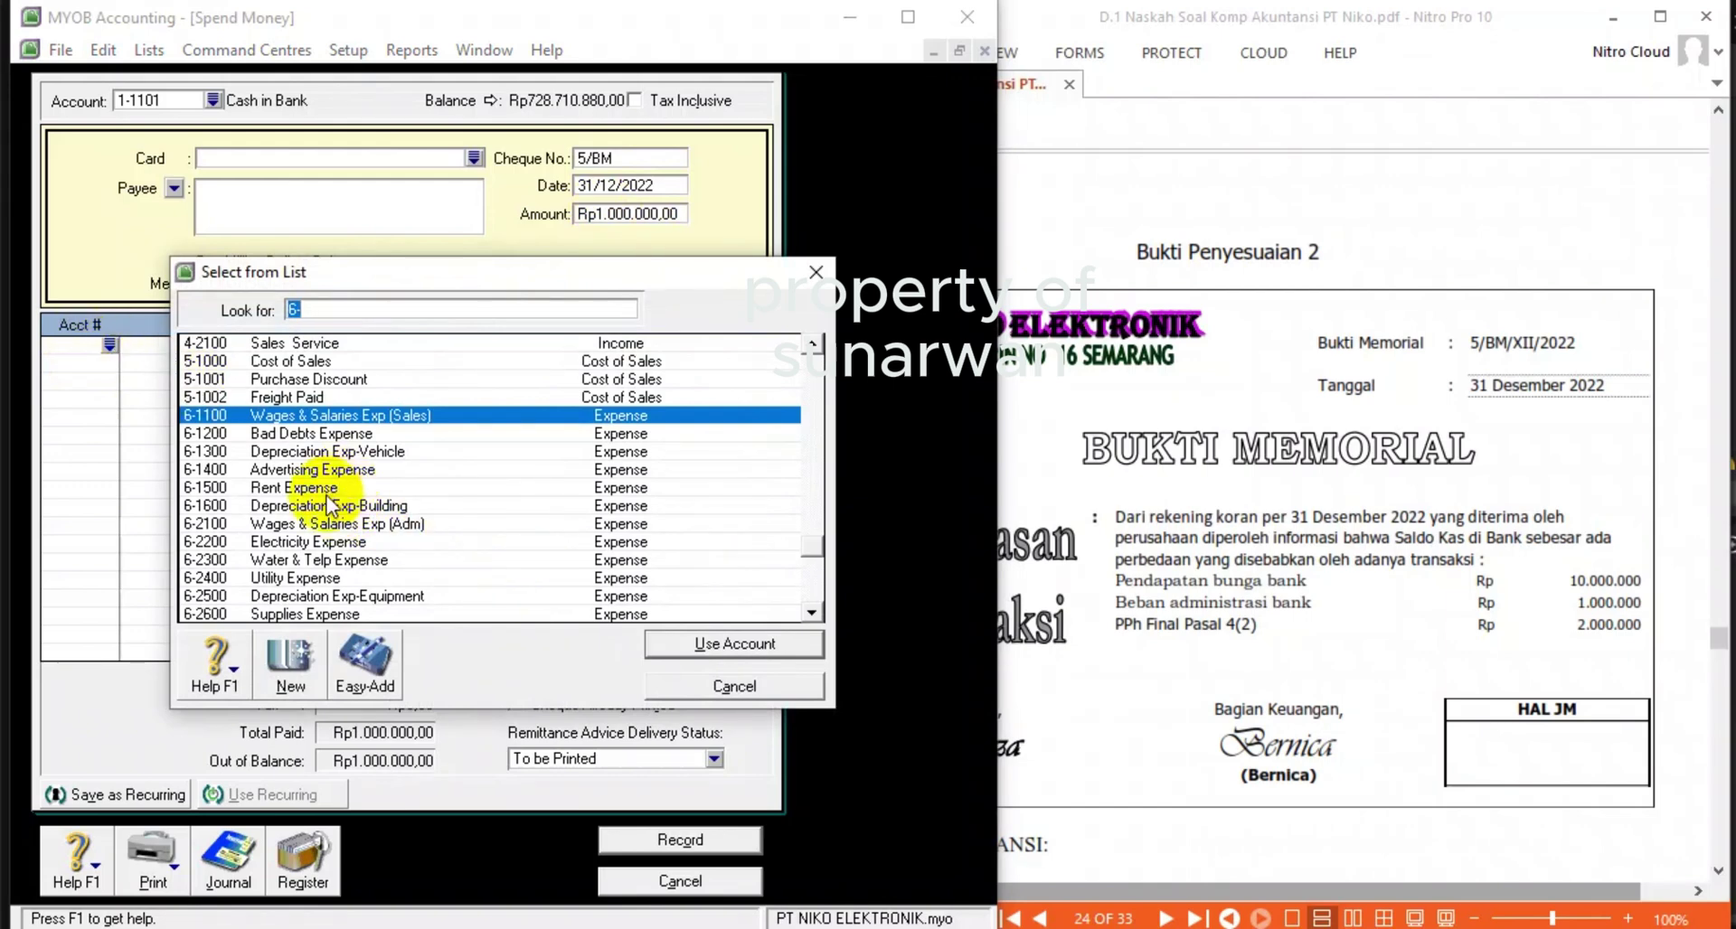
left_click(301, 440)
scroll(310, 476, "down", 1)
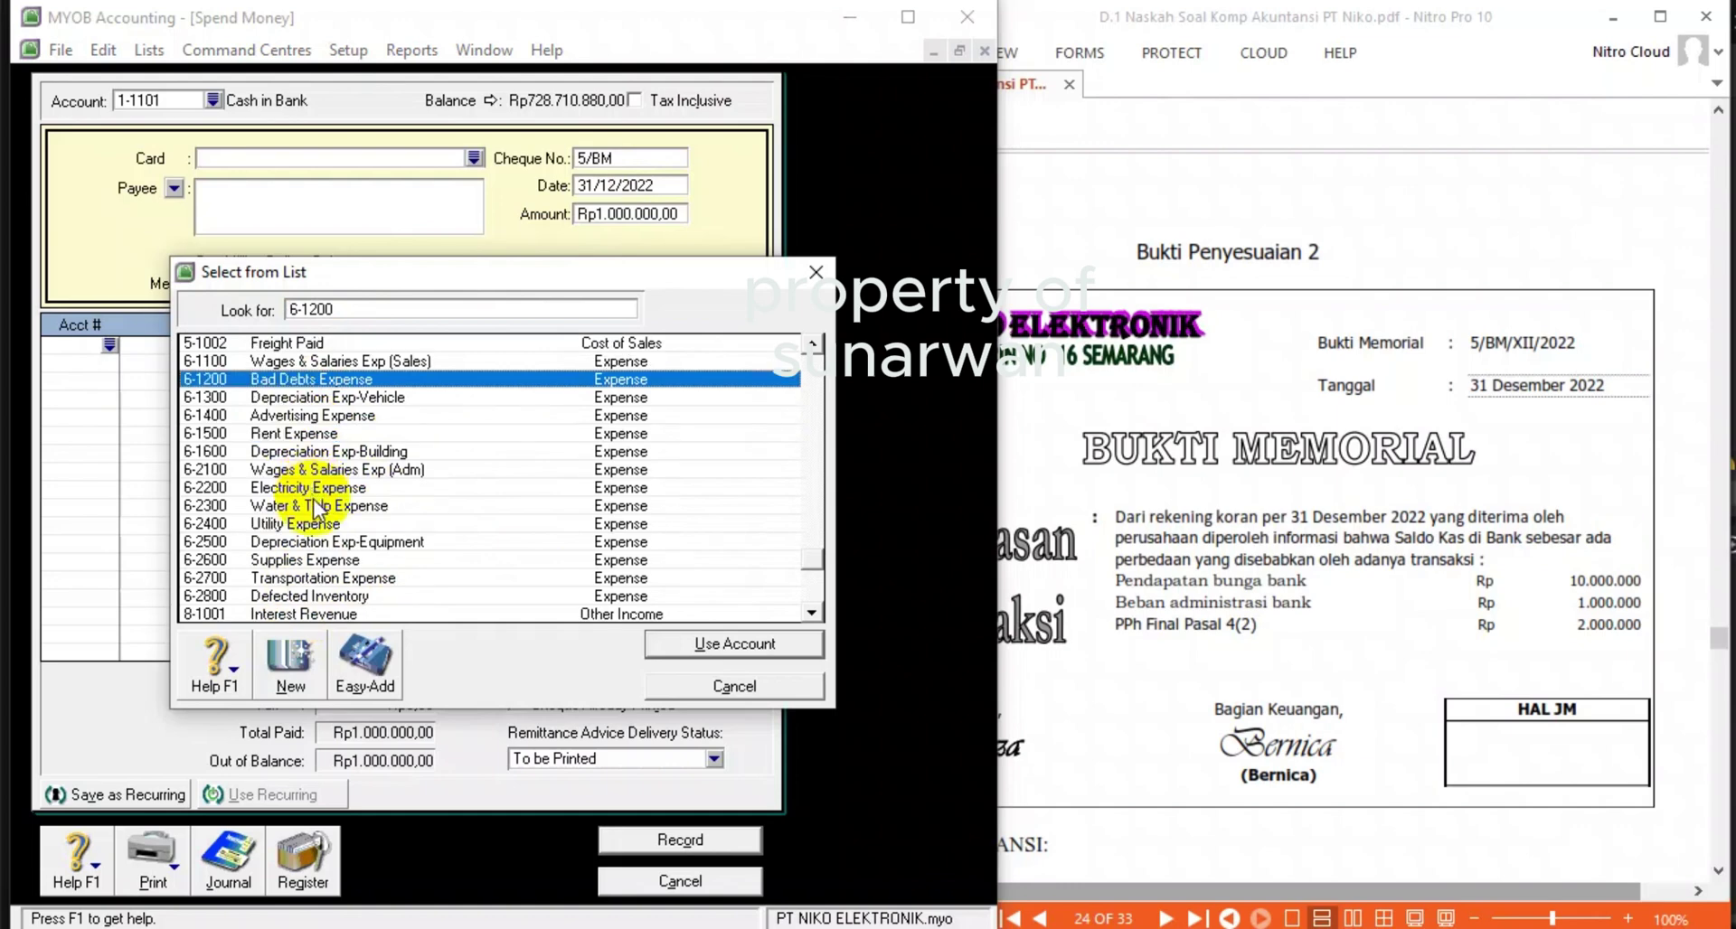
scroll(325, 538, "down", 2)
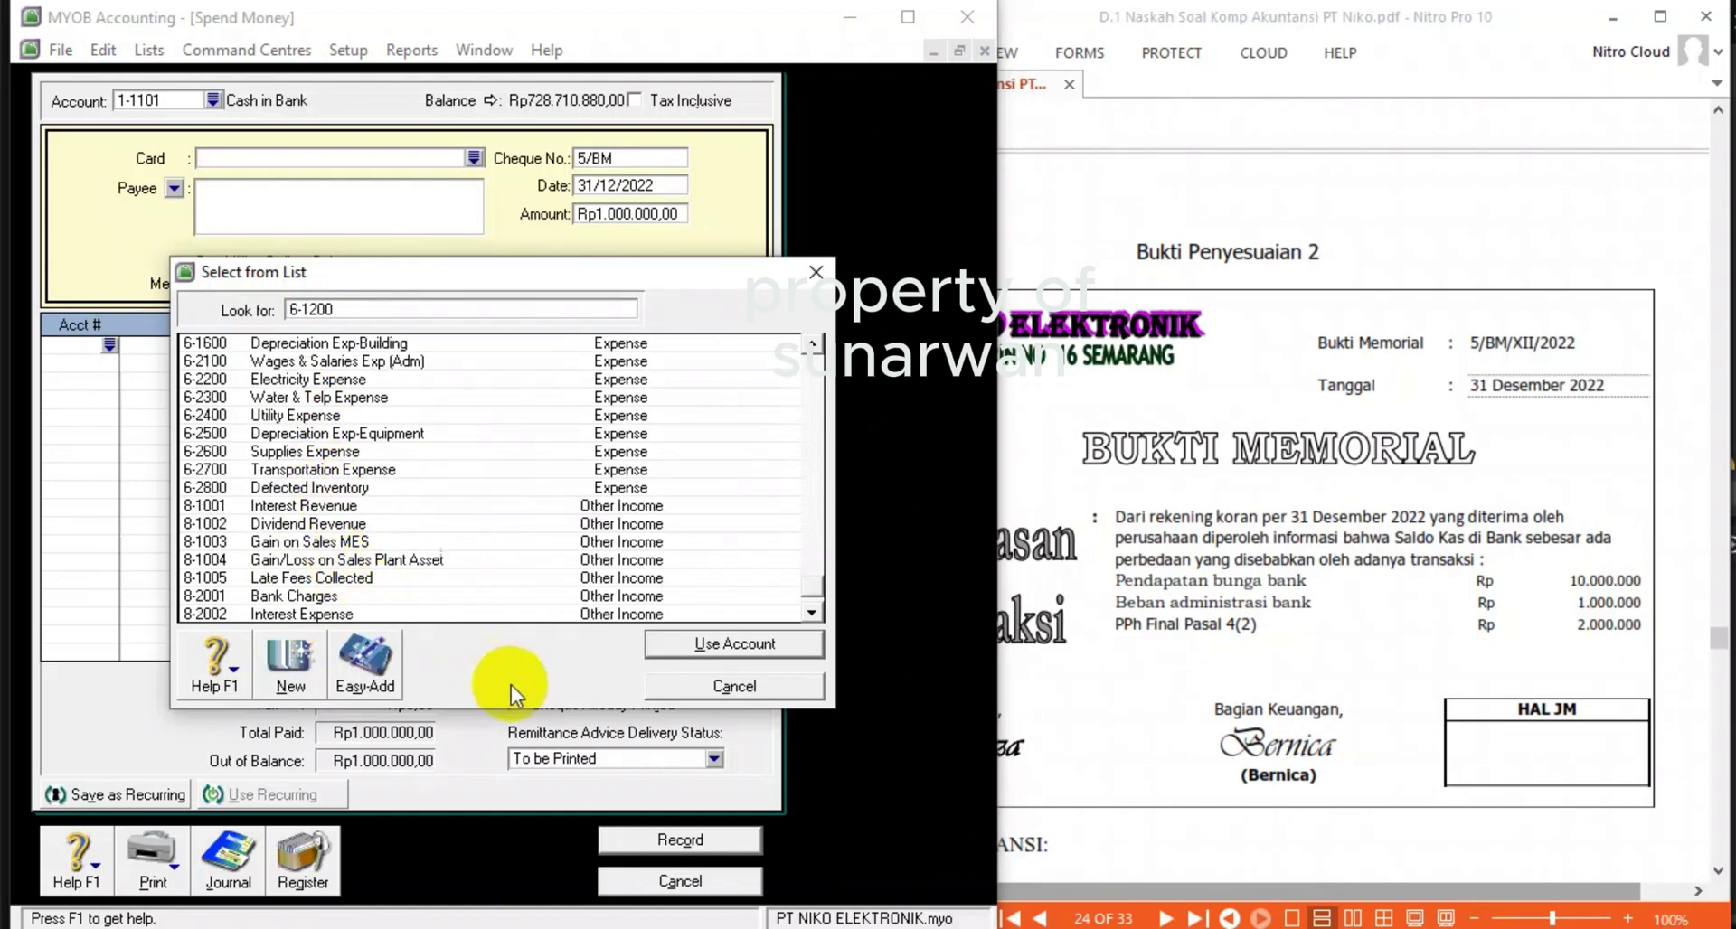
double_click(332, 594)
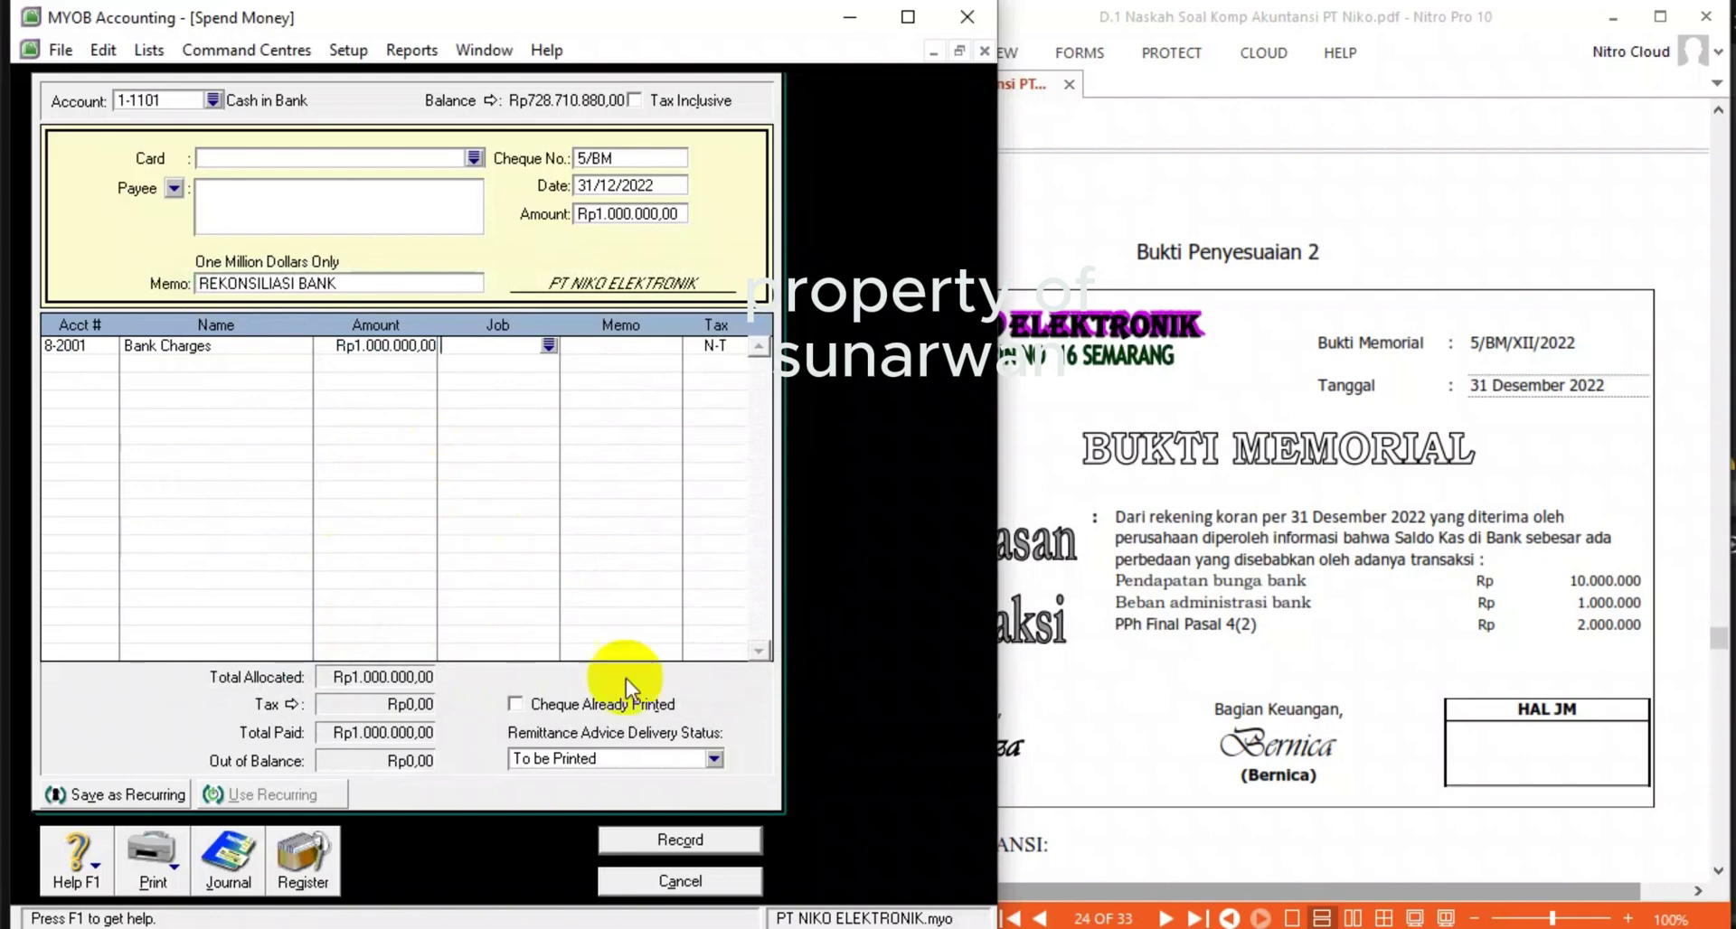
- Add a second line allocating Rp2.000.000 to account 9-1002 Company Income Tax
left_click(660, 839)
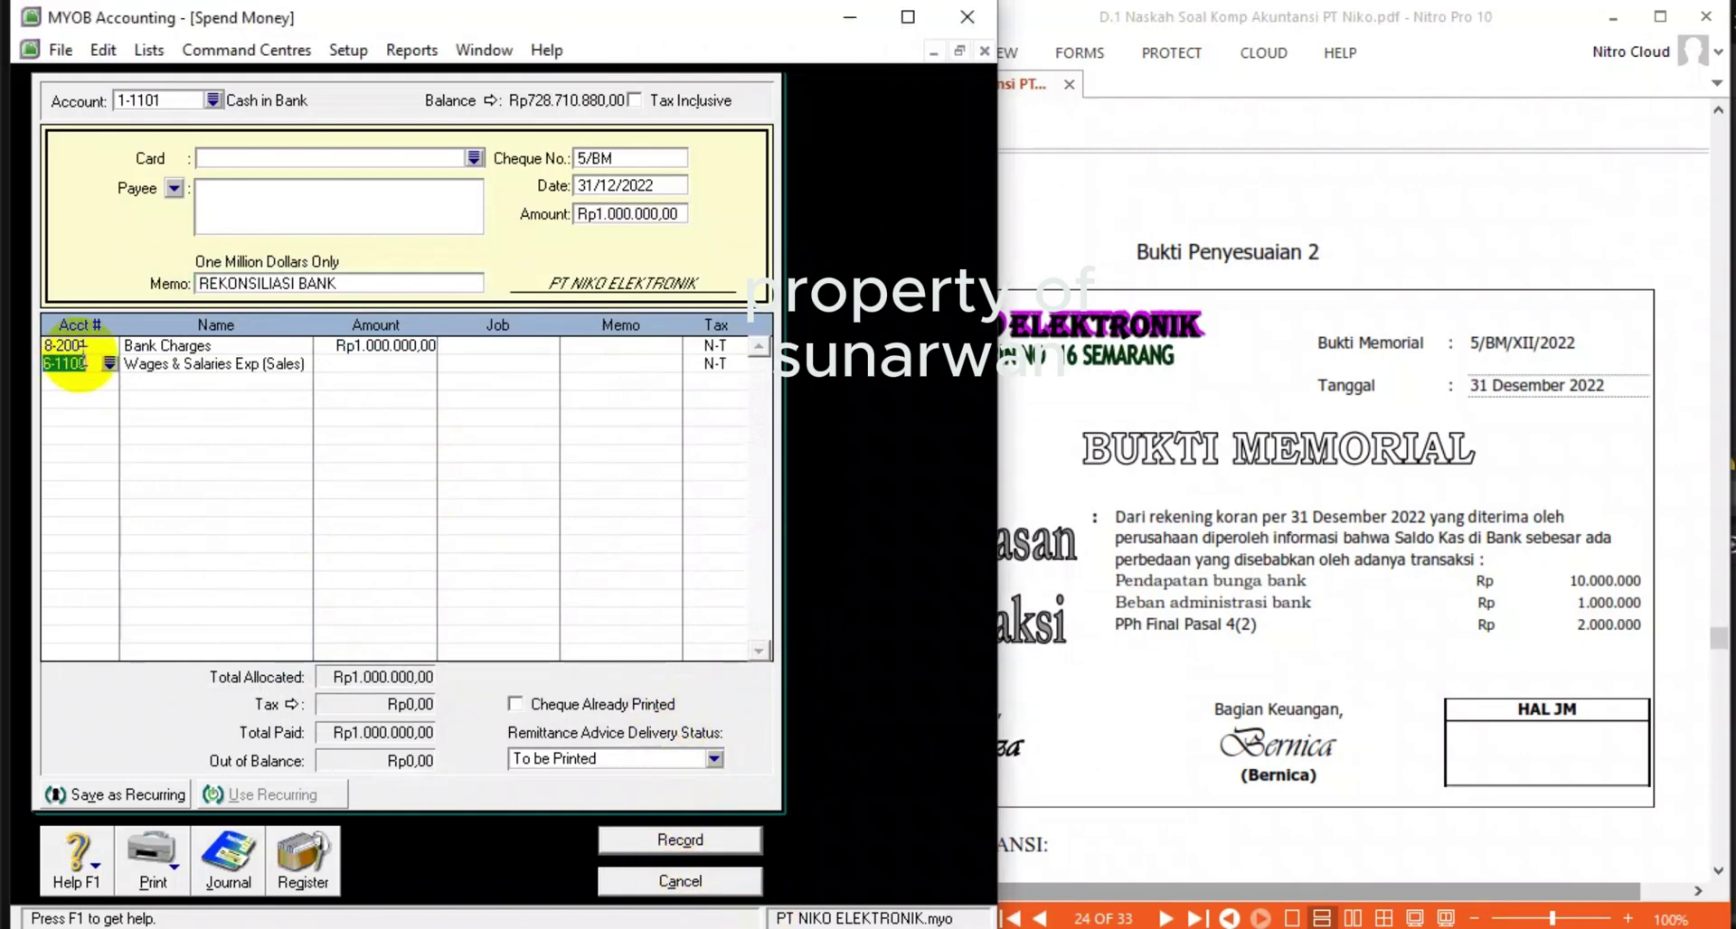
left_click(109, 363)
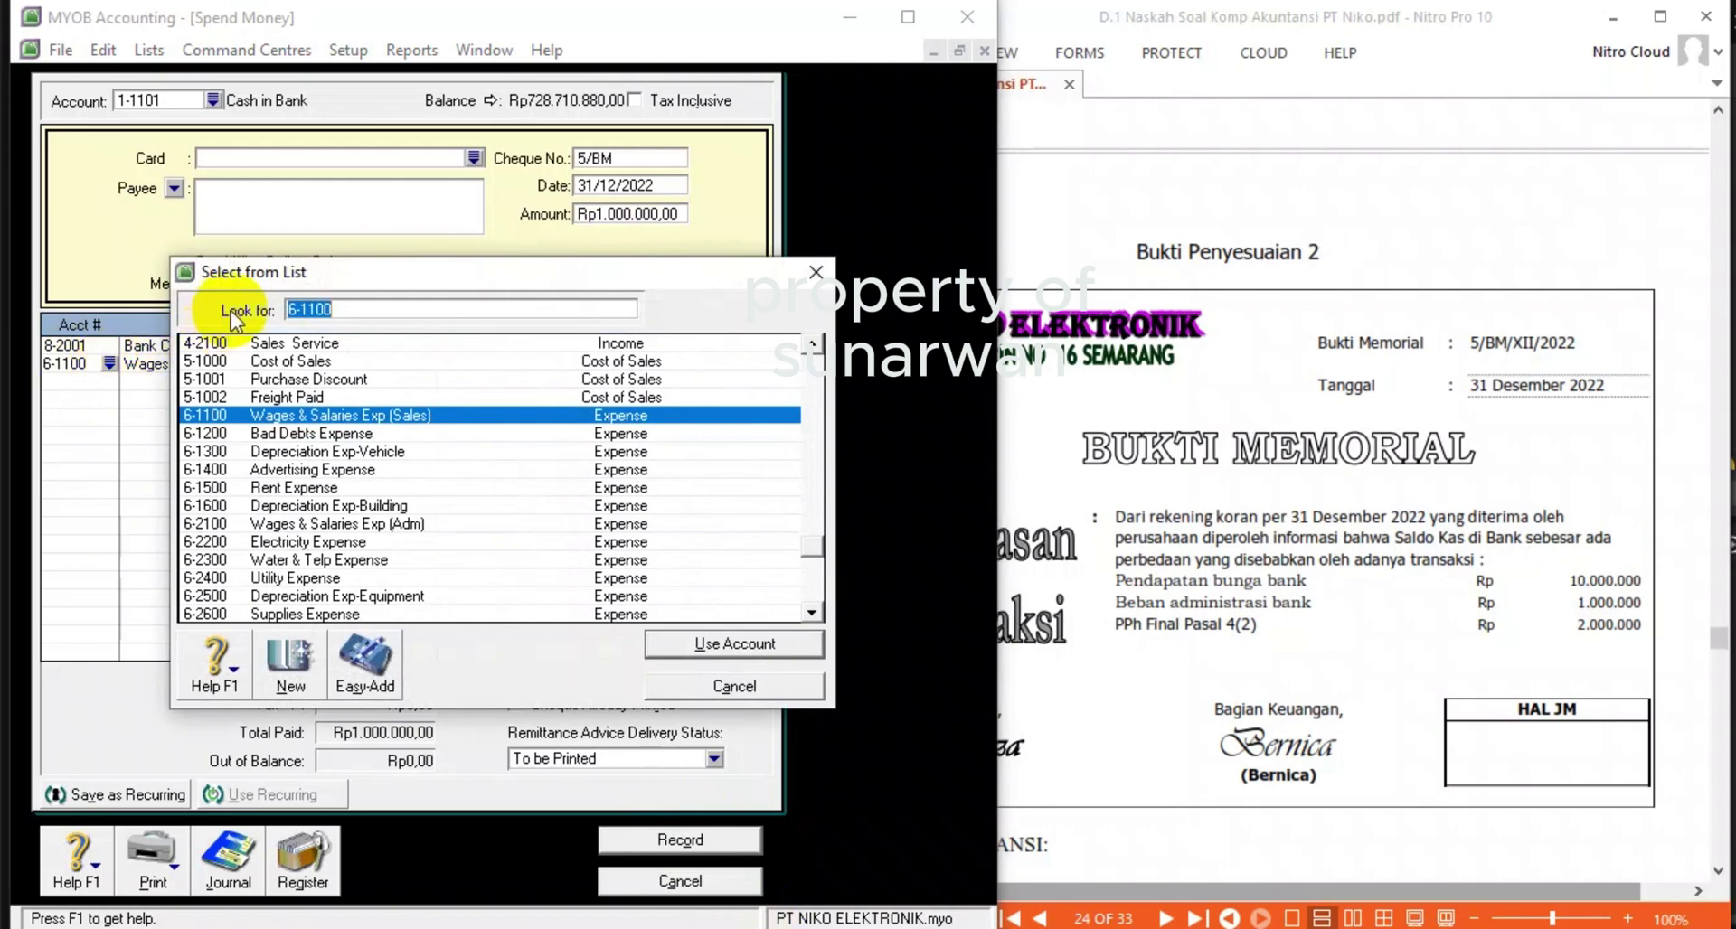
scroll(271, 554, "down", 4)
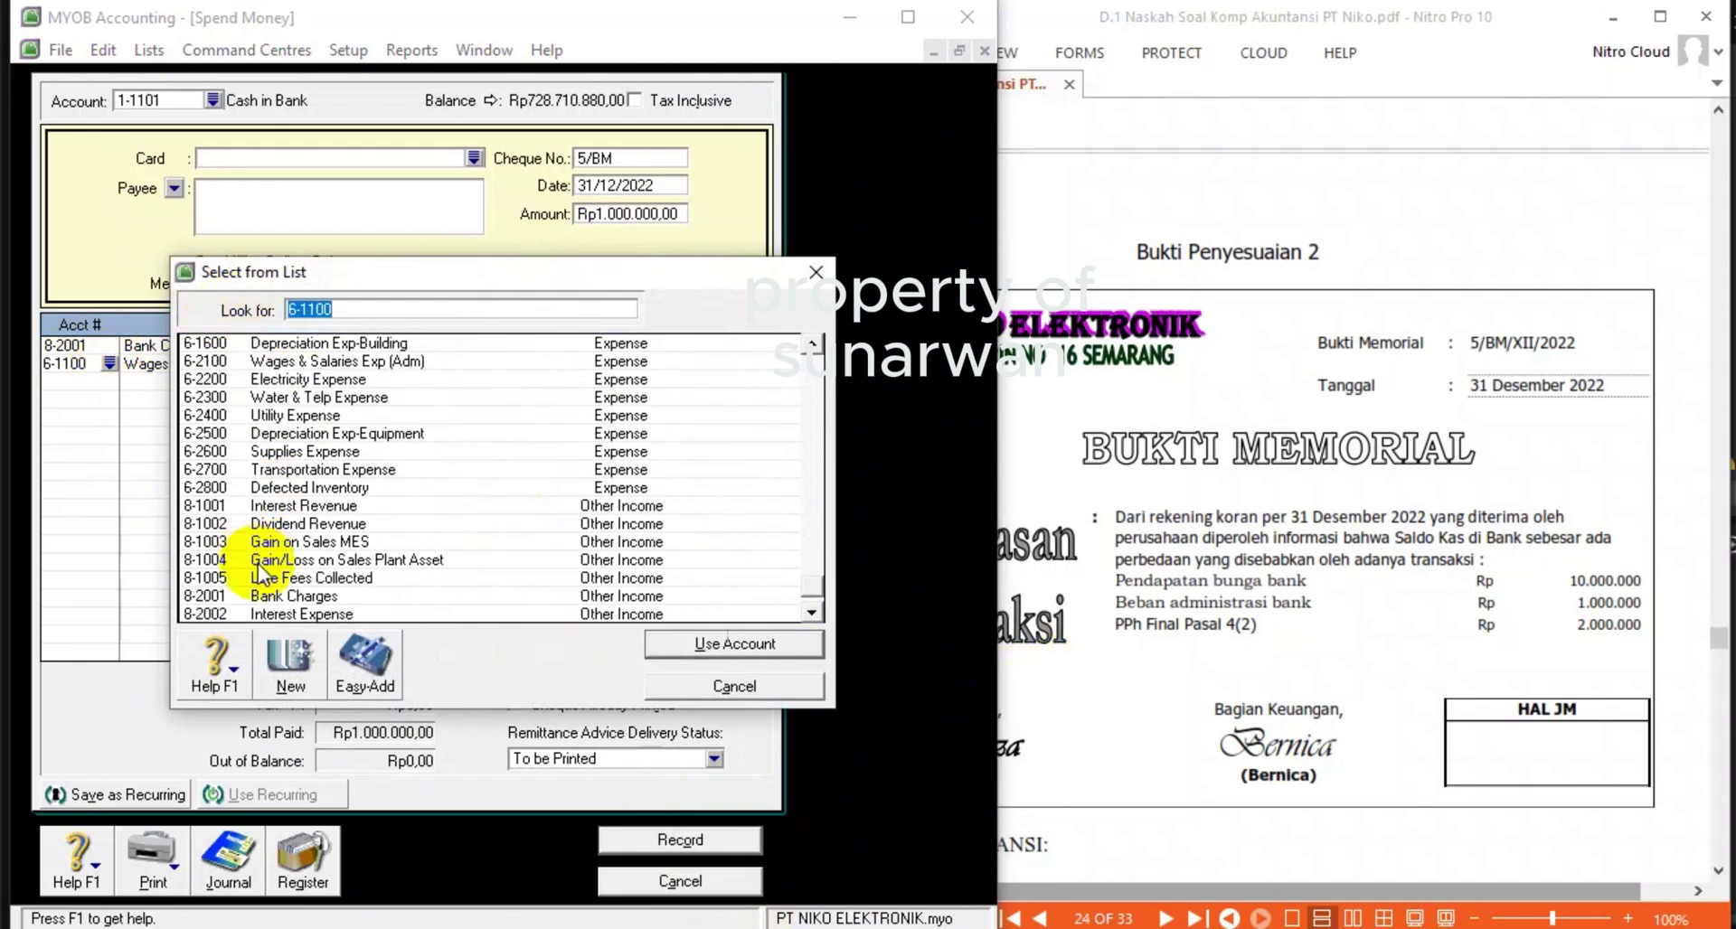
double_click(324, 616)
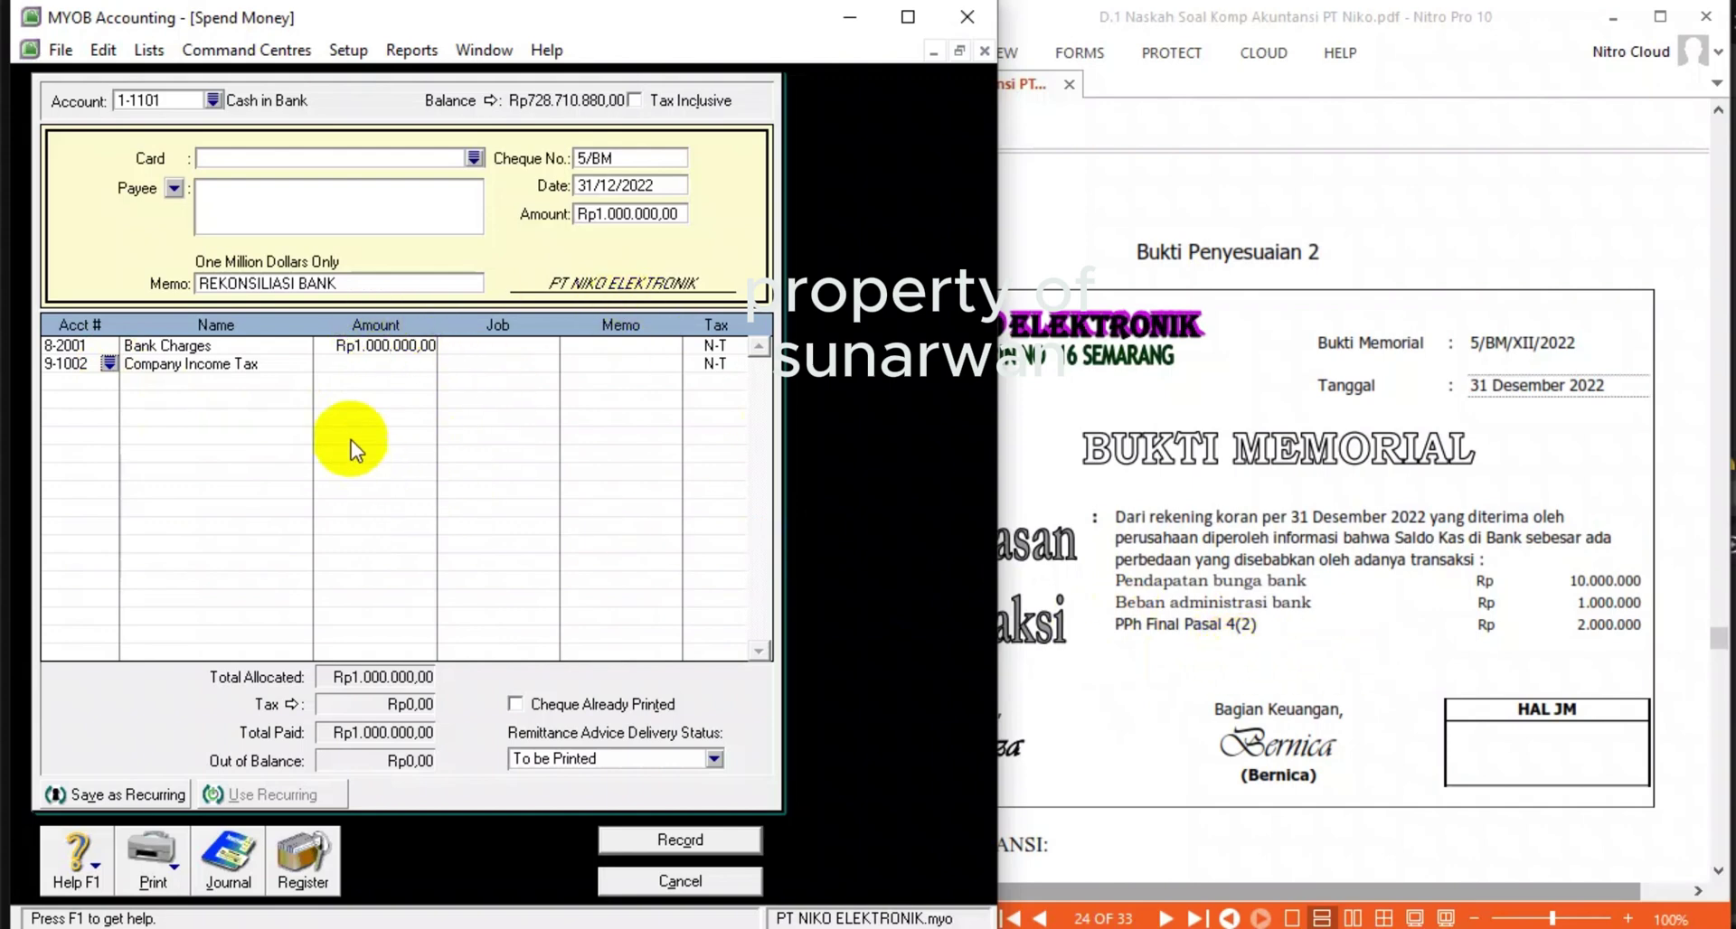
type("2.")
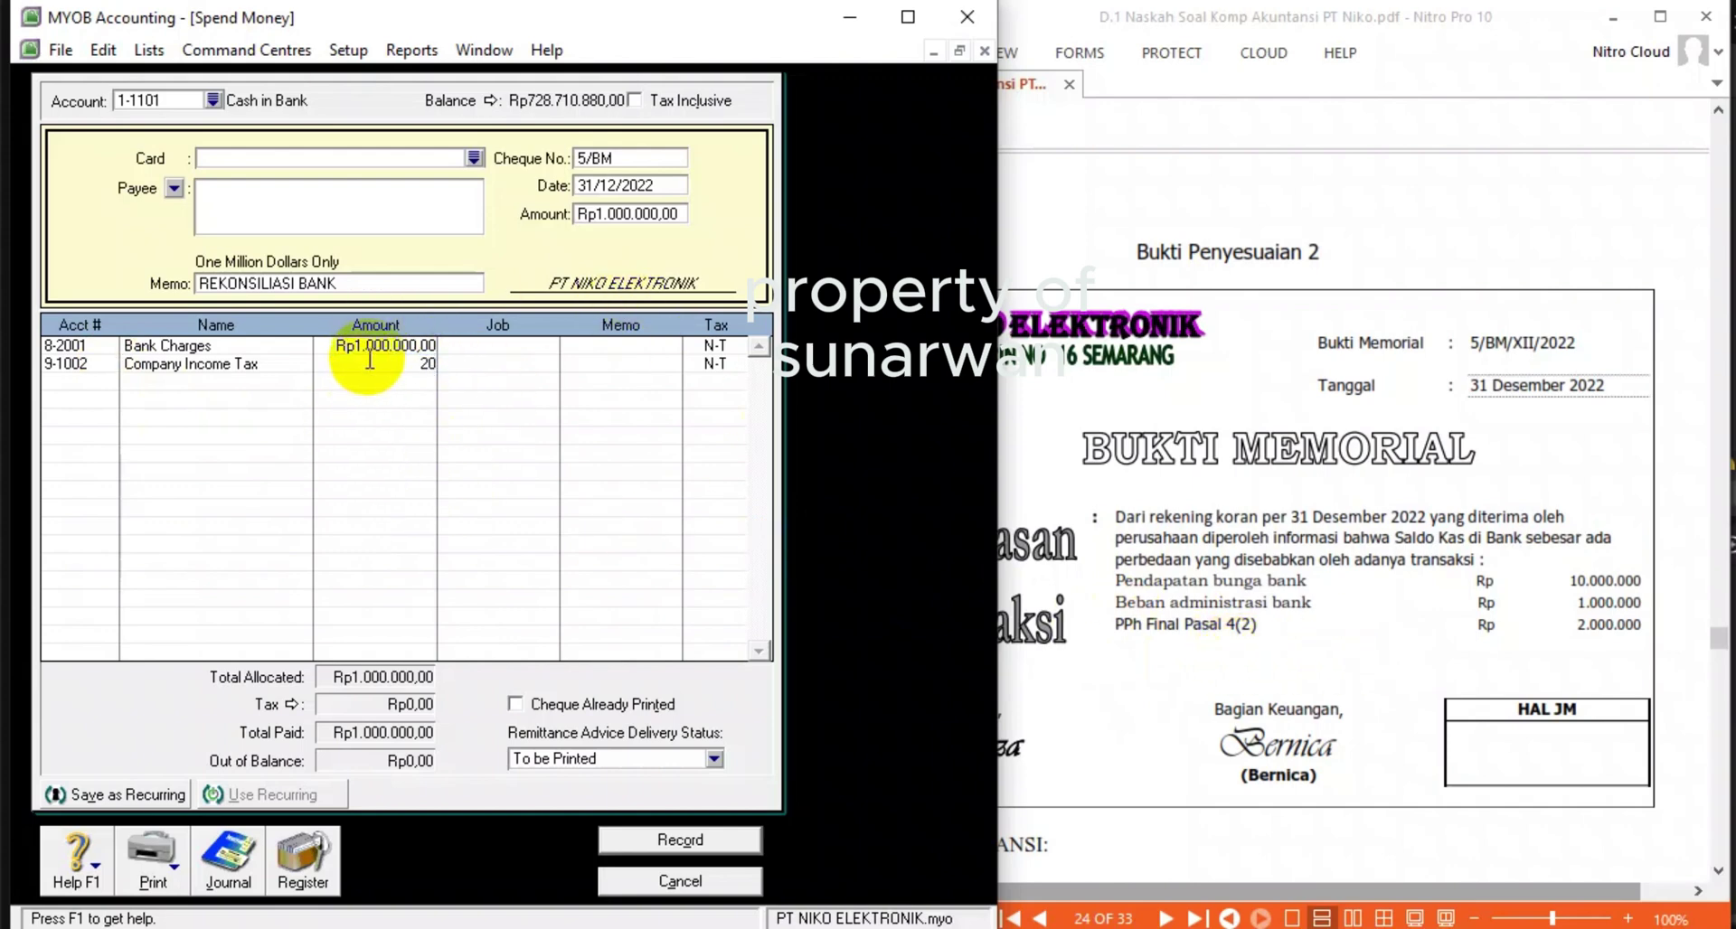
type("000.000")
key("Tab")
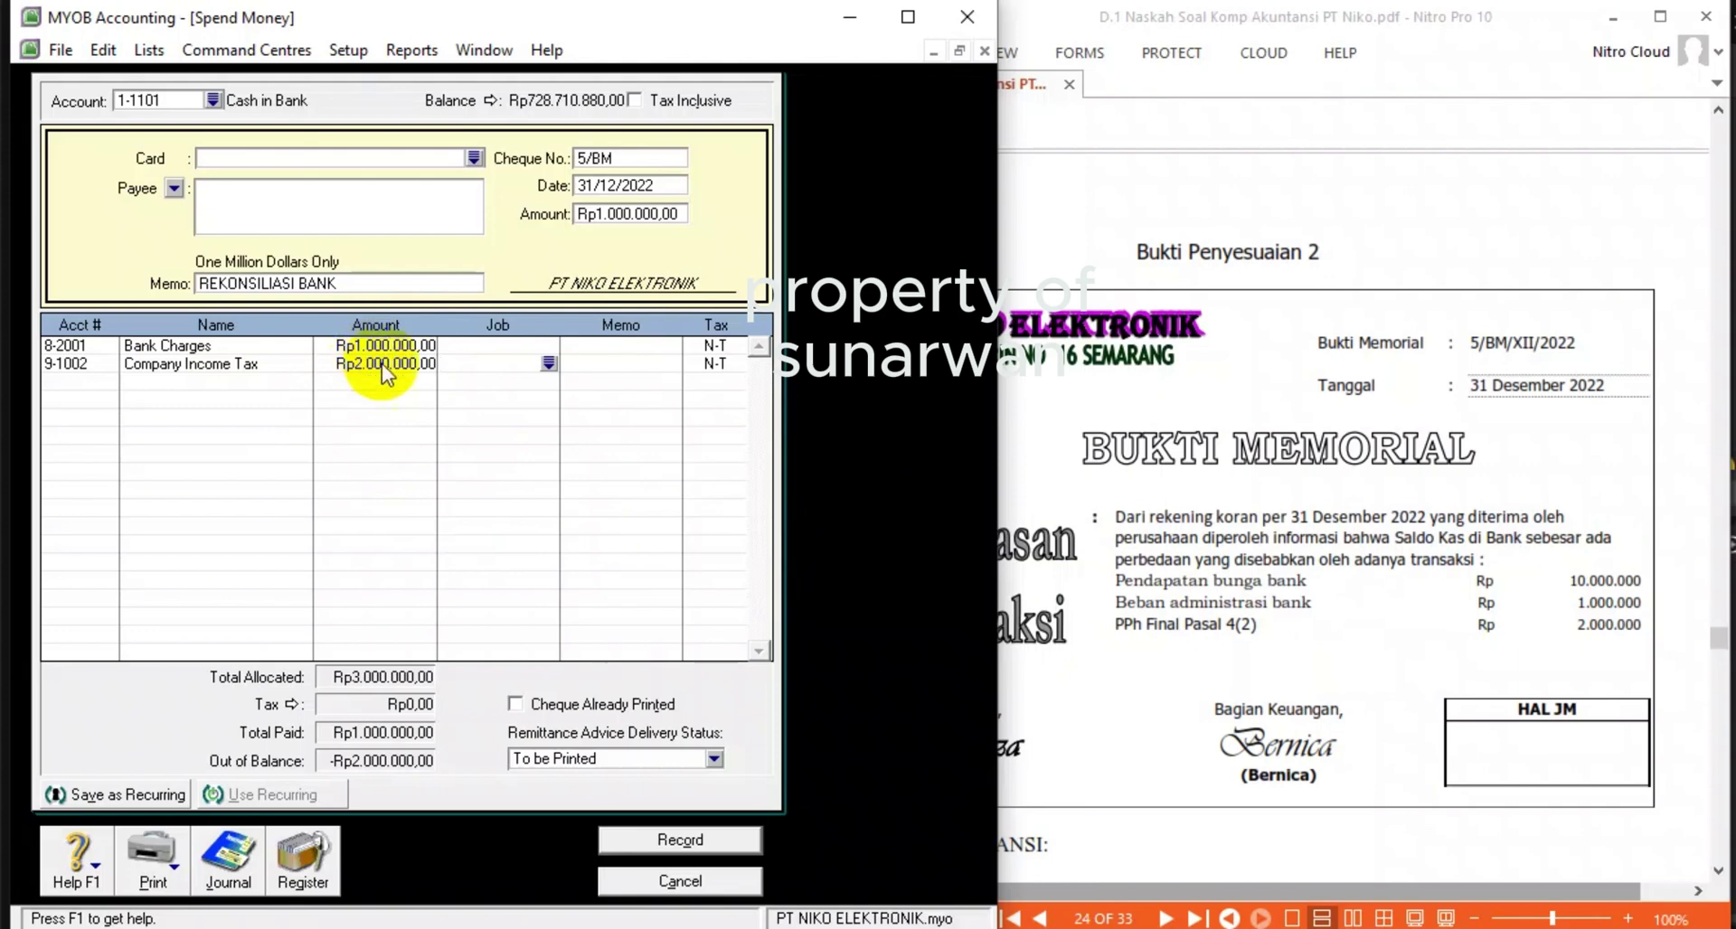
- Set the total payment amount to Rp3.000.000 and display the payment's transaction recap
left_click(595, 219)
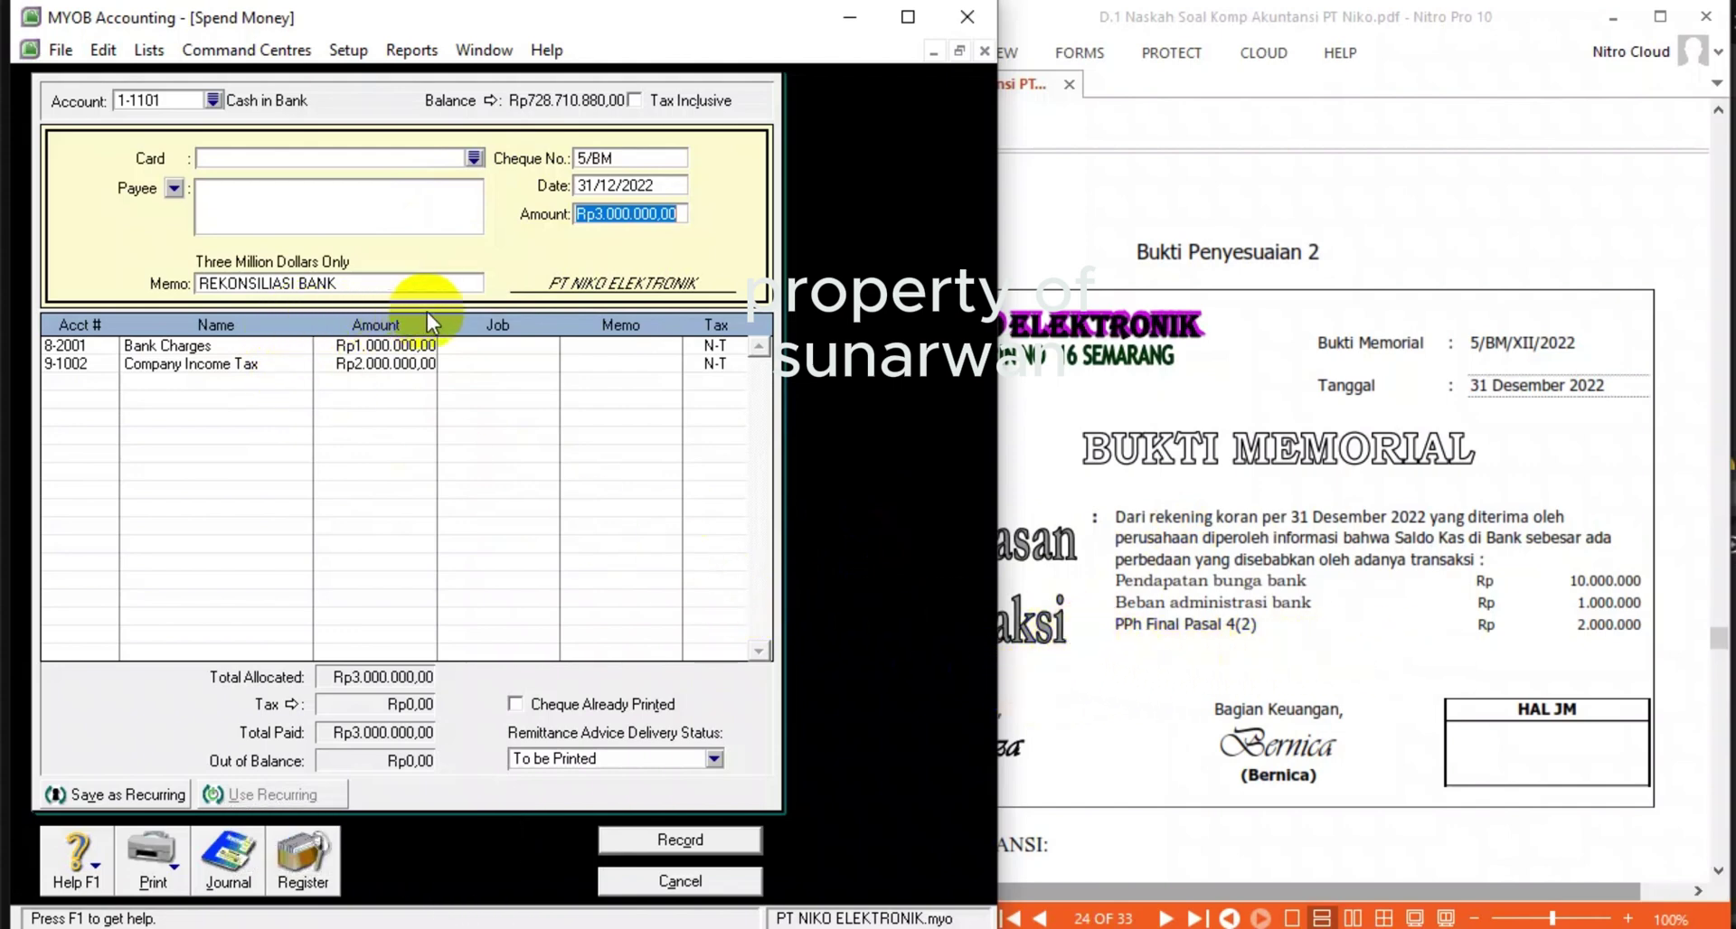
left_click(680, 840)
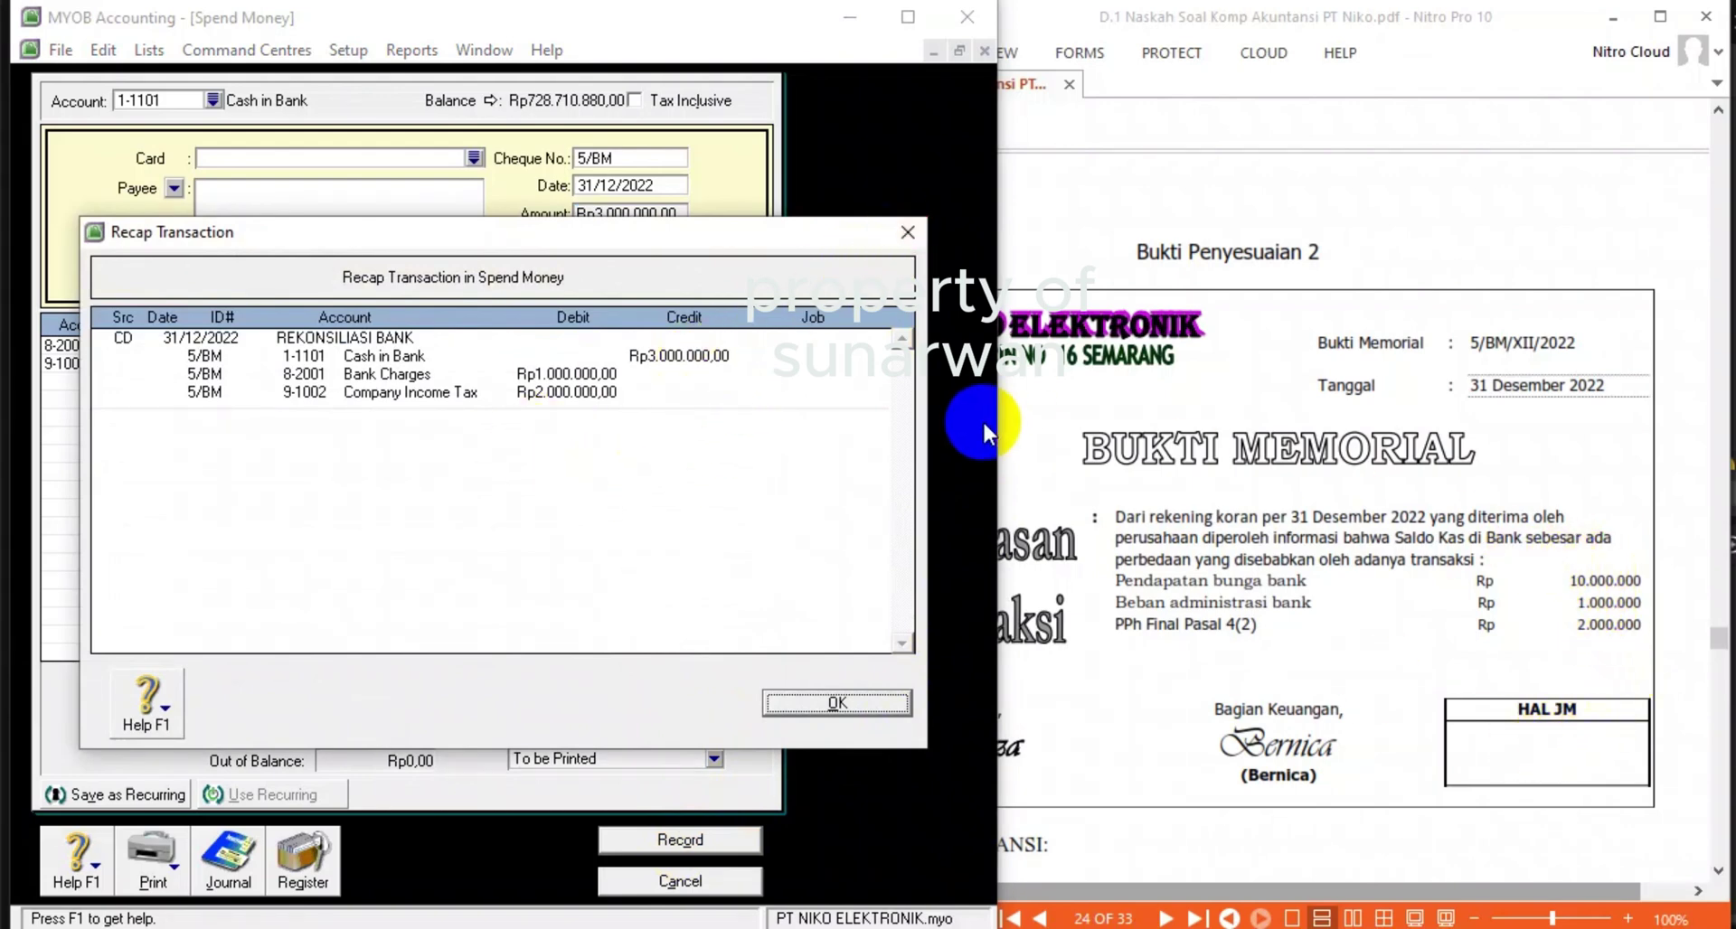
- Close the transaction recap, record the Rp3.000.000 bank reconciliation payment and leave the Spend Money form
left_click(904, 233)
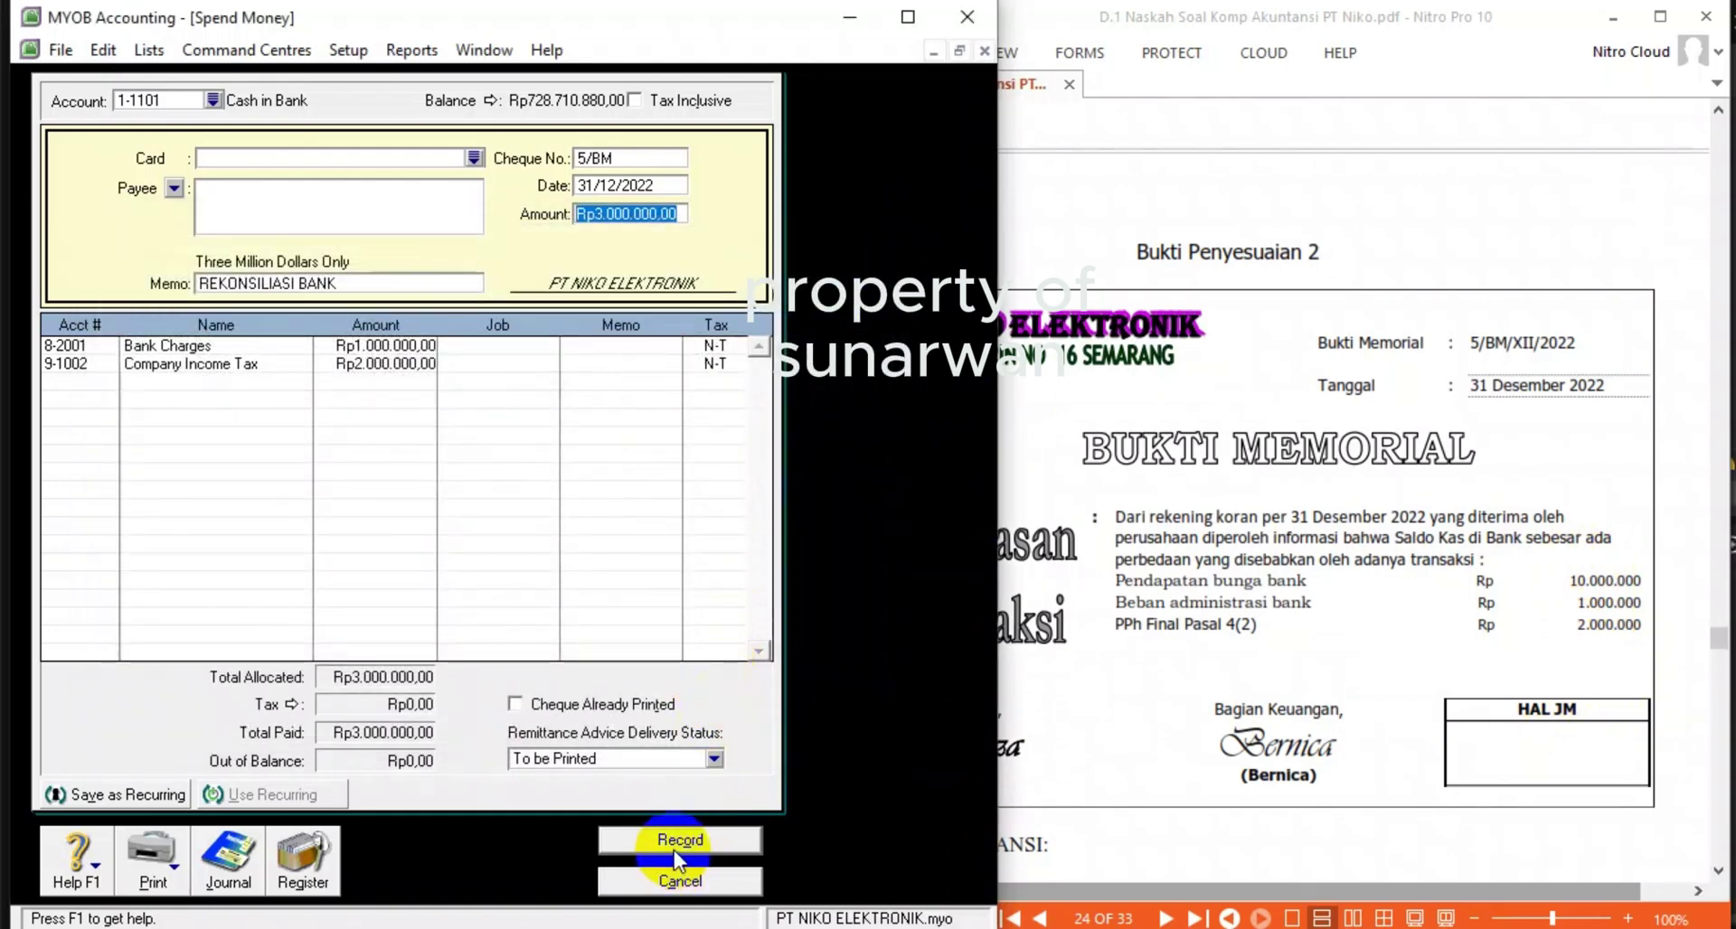
left_click(675, 843)
left_click(680, 880)
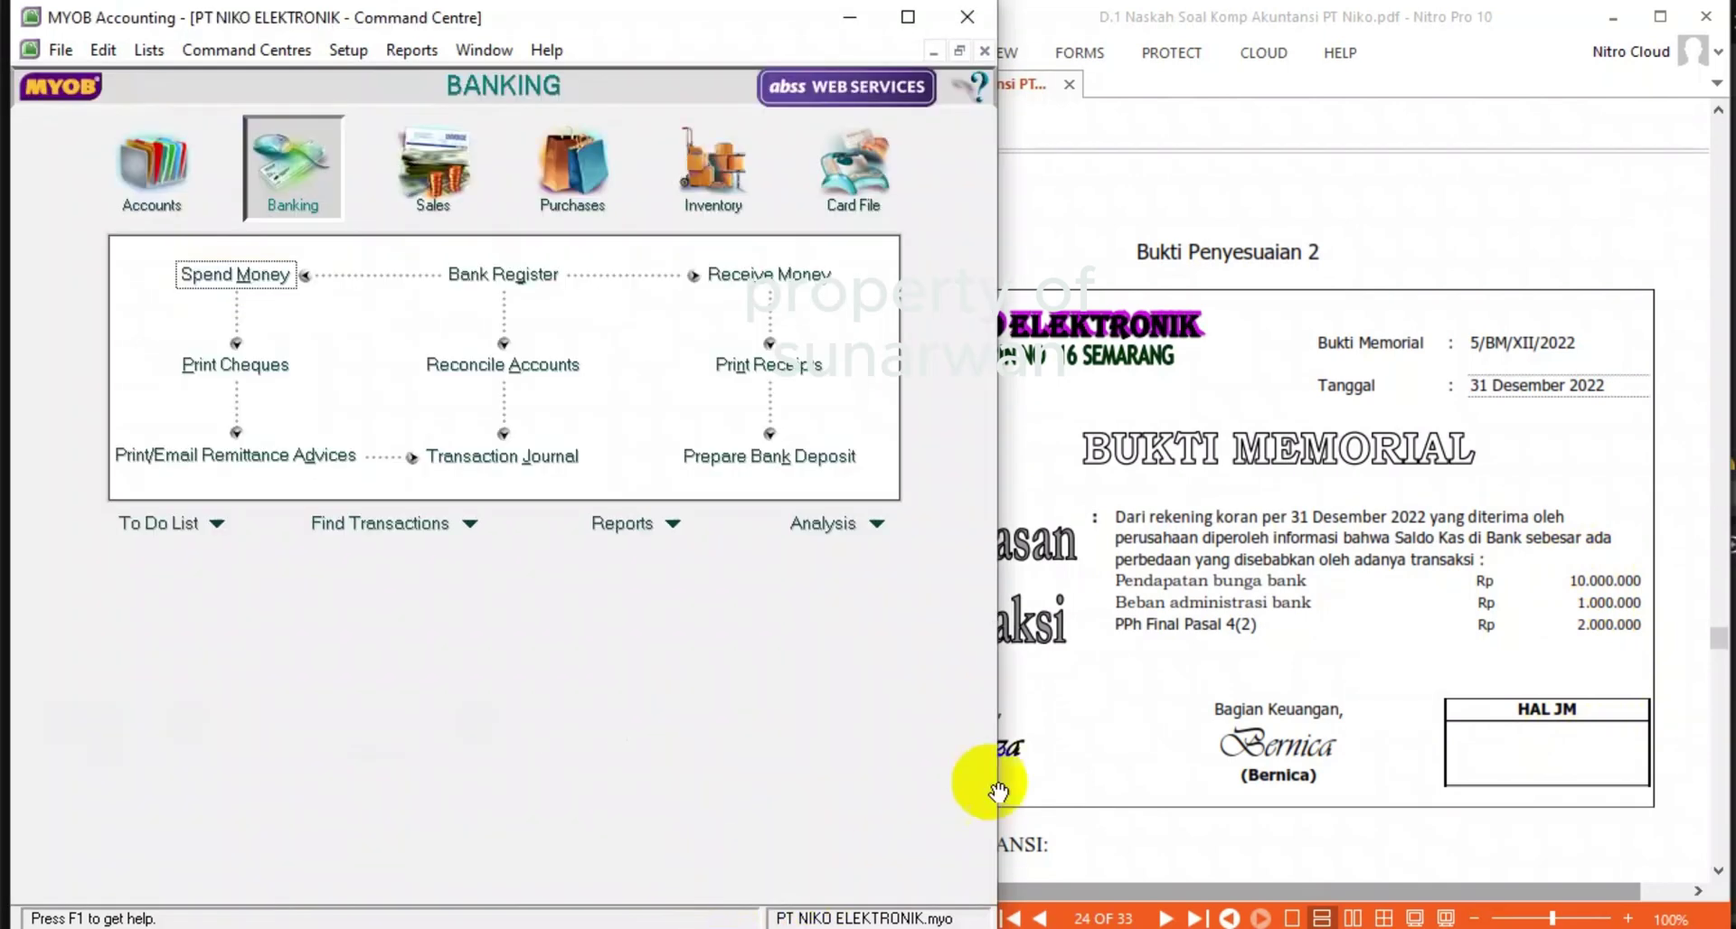
- Switch to the PDF case document and go to Bukti Penyesuaian 3, memo 6/BM/XII/2022
left_click(998, 792)
scroll(1363, 605, "down", 5)
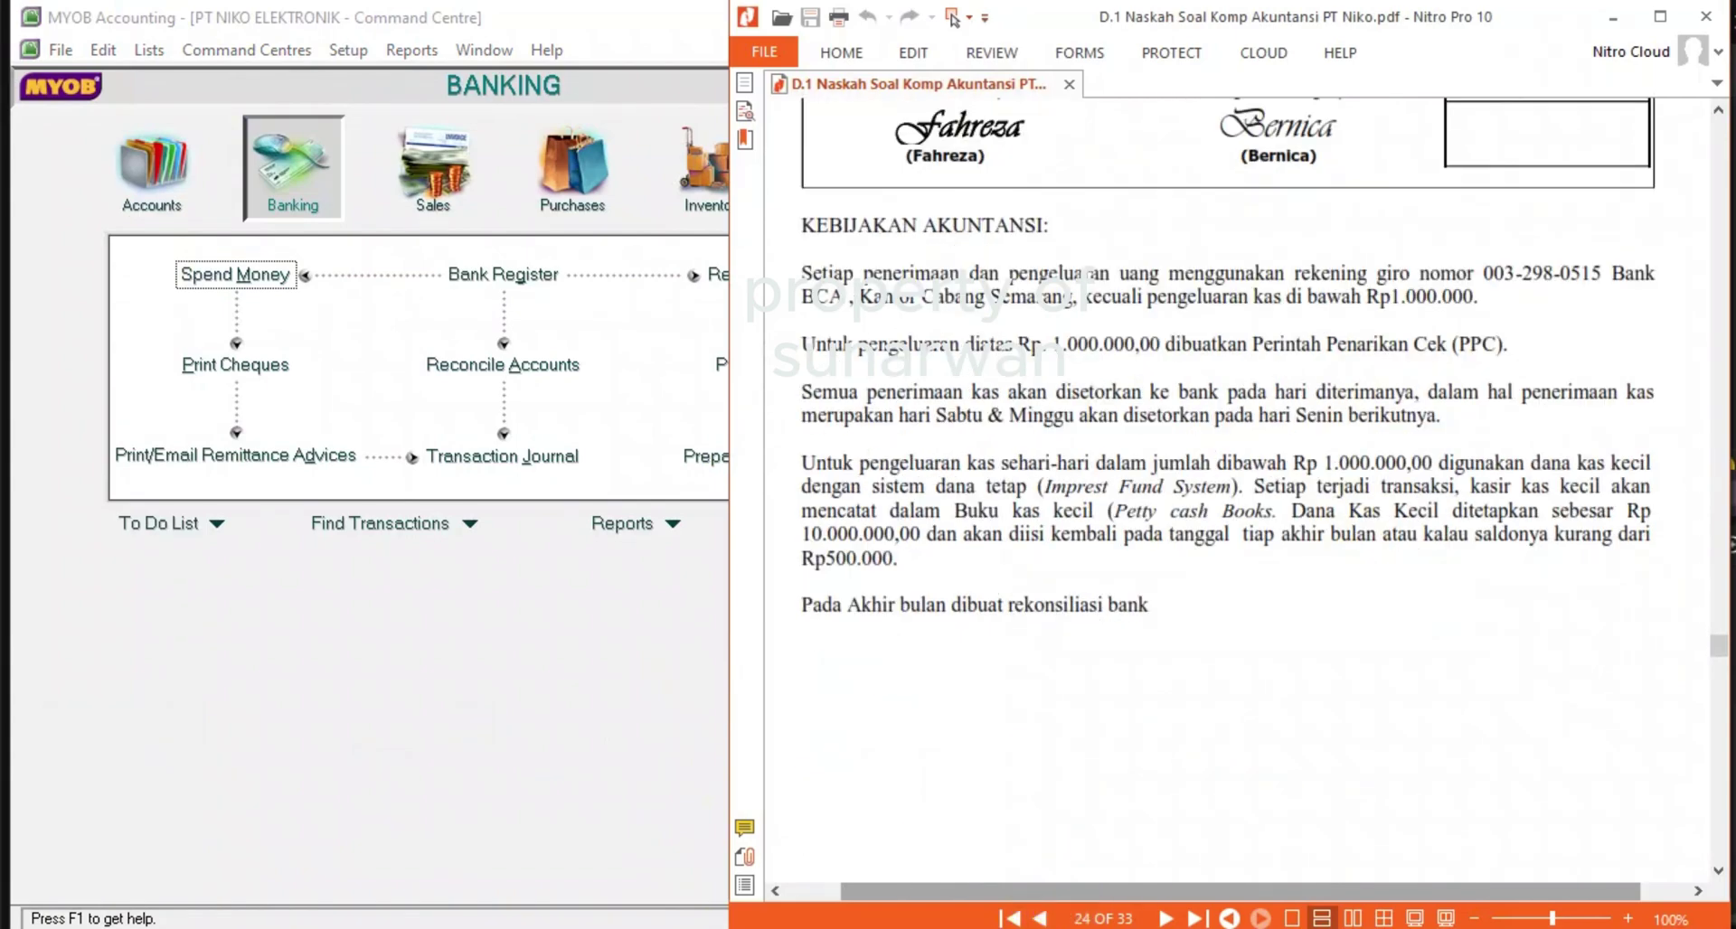
scroll(1000, 685, "down", 5)
scroll(1002, 684, "up", 2)
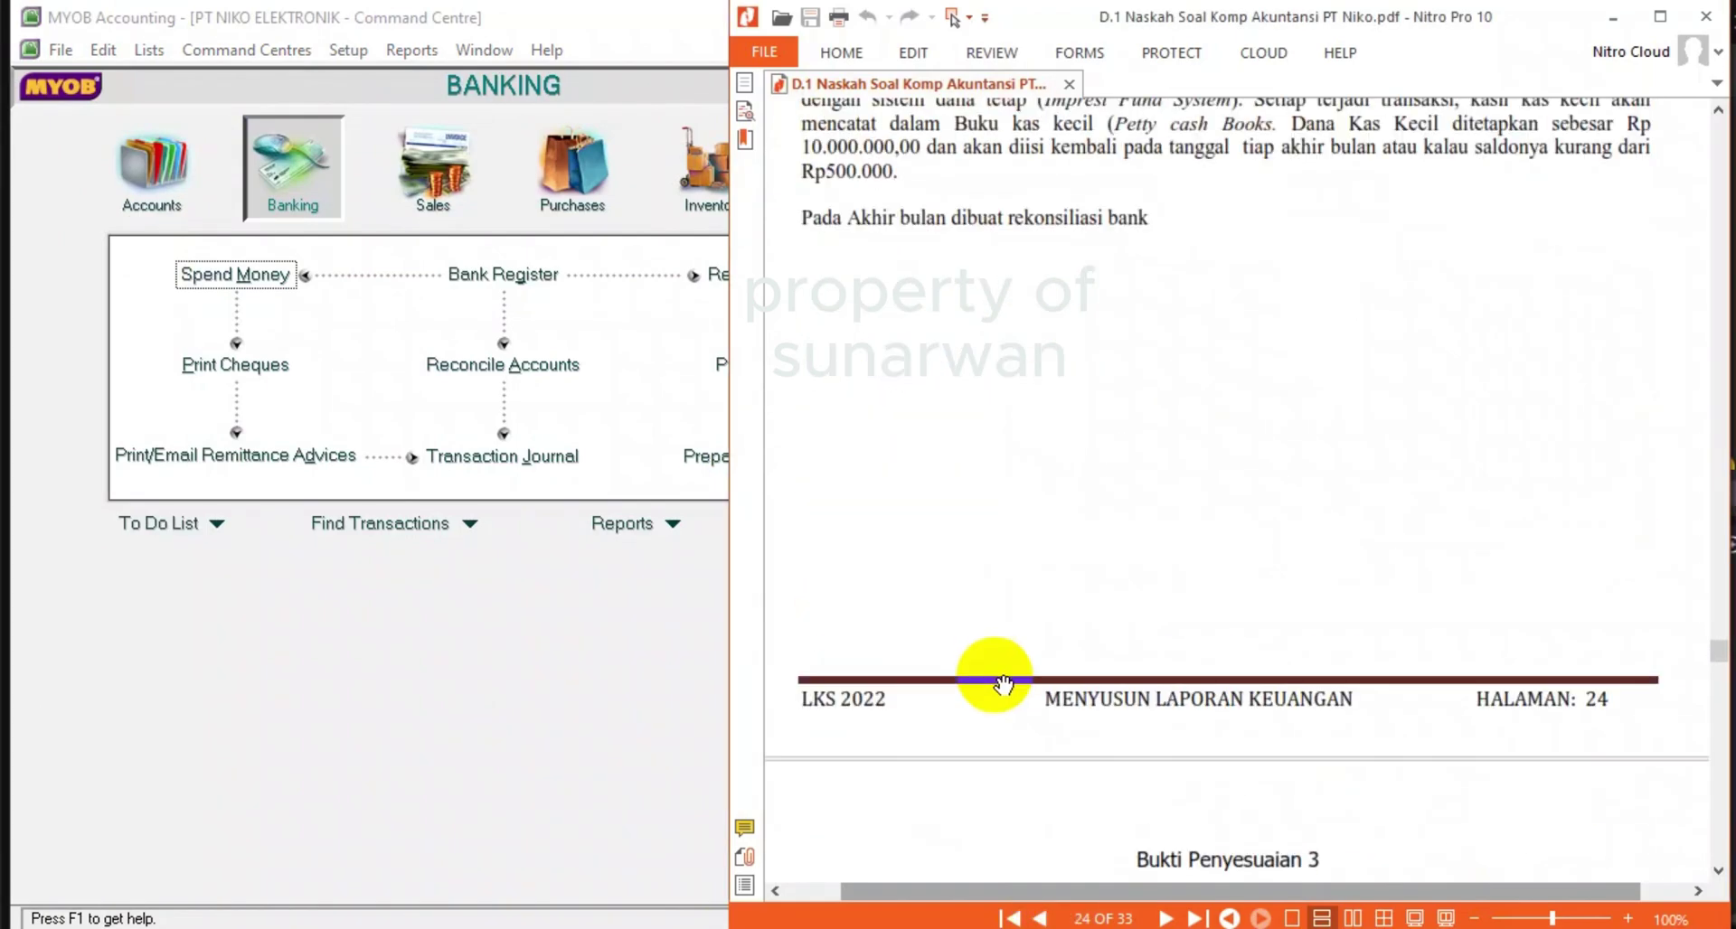
scroll(1001, 684, "down", 6)
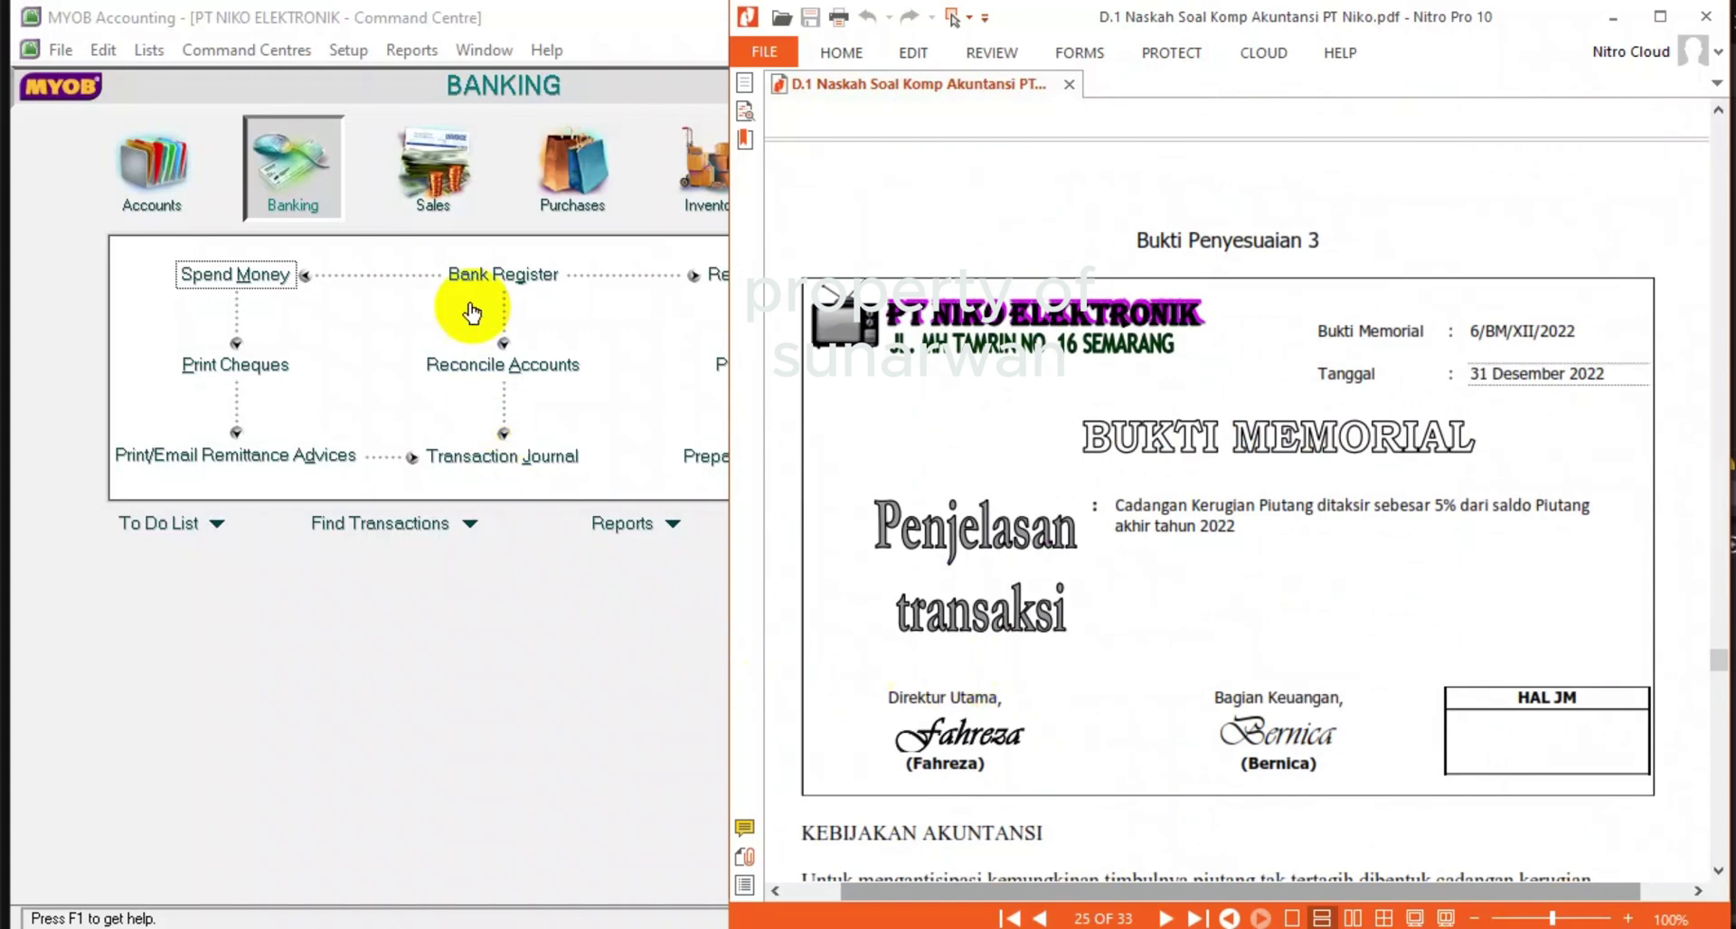
- Switch back to MYOB Accounting, open the asset accounts list, and display the Standard Balance Sheet report's receivable and allowance balances
left_click(168, 175)
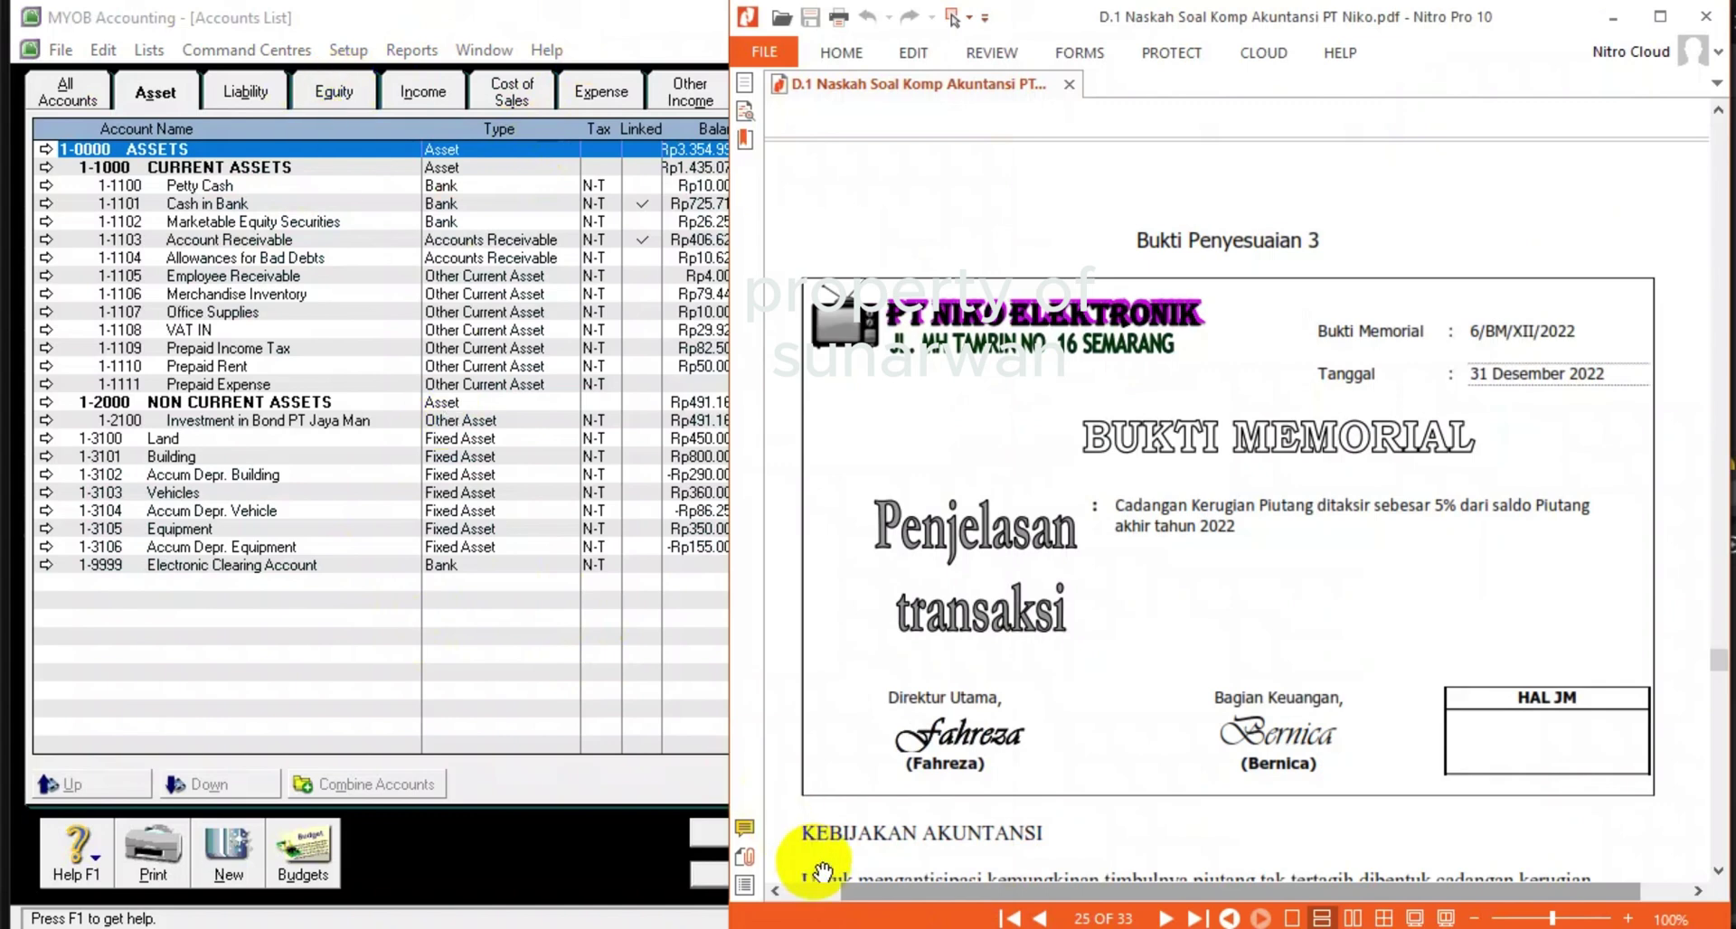
left_click(723, 882)
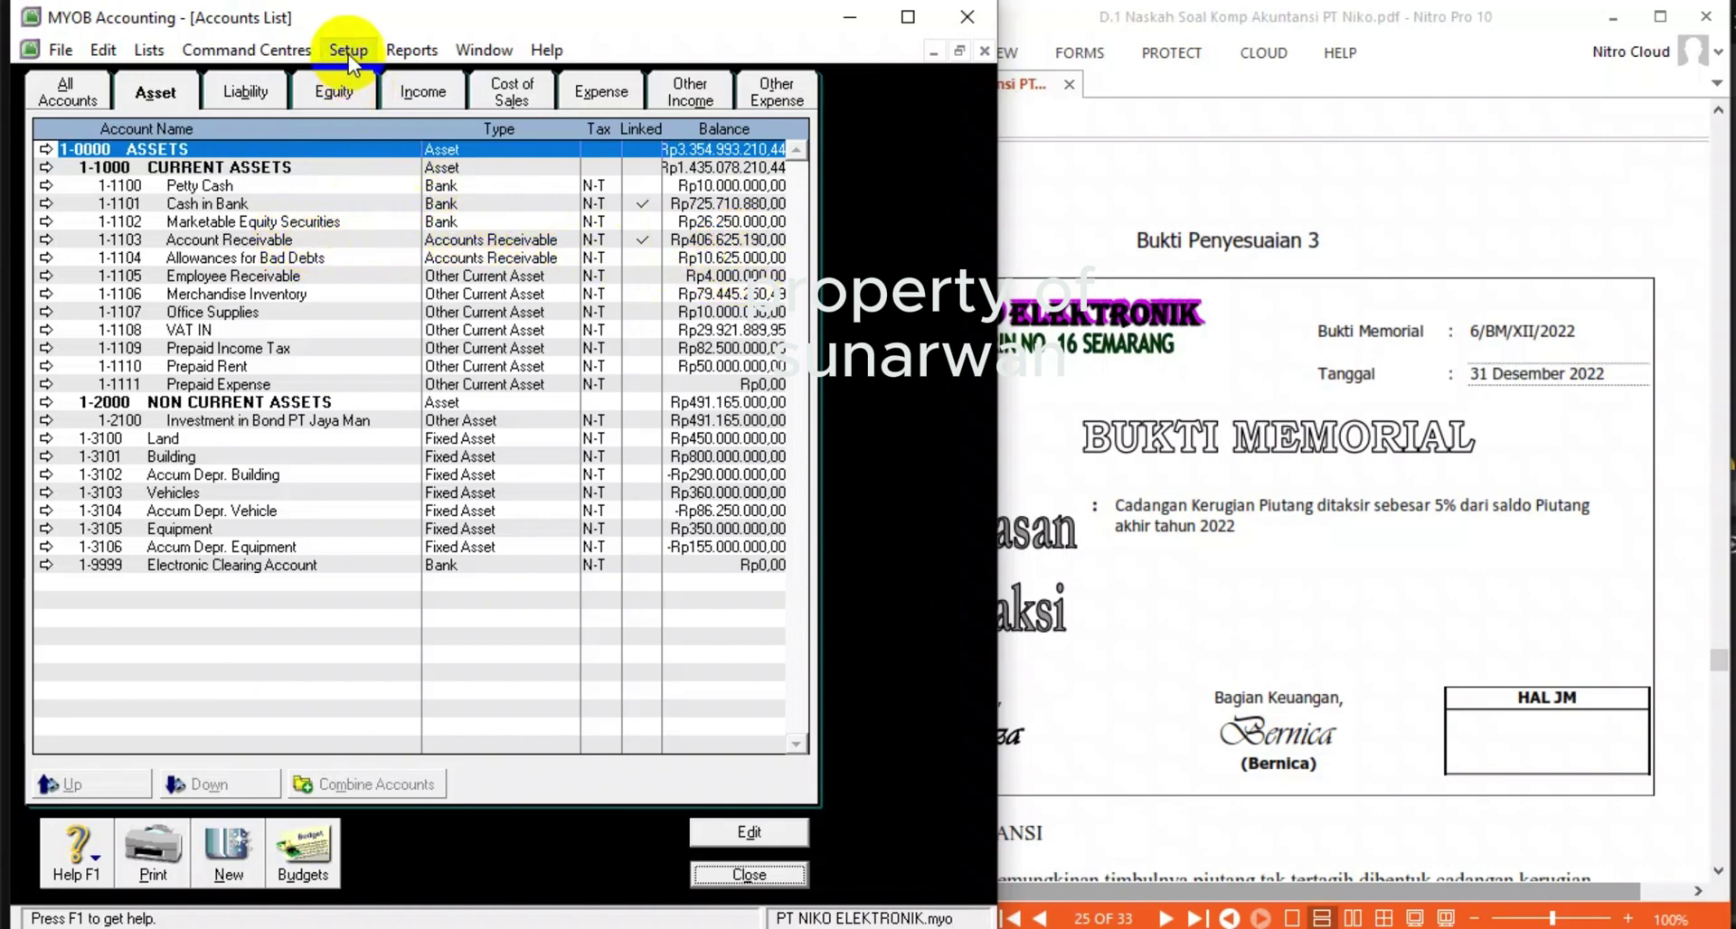
left_click(412, 50)
left_click(445, 83)
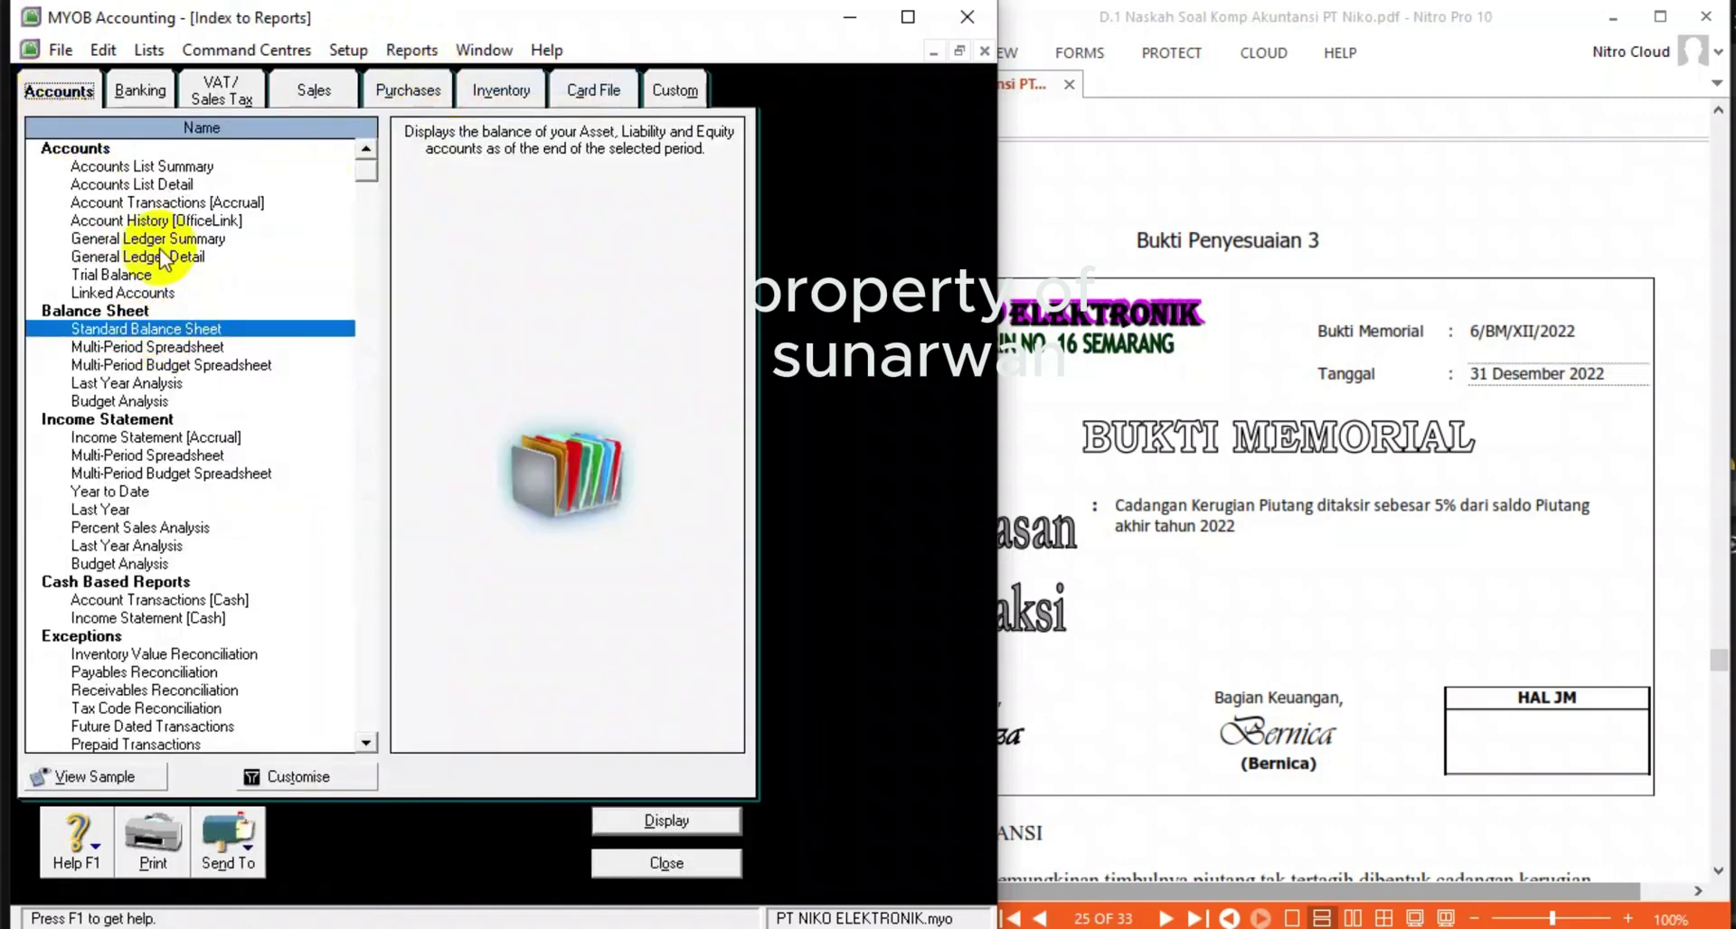
left_click(624, 822)
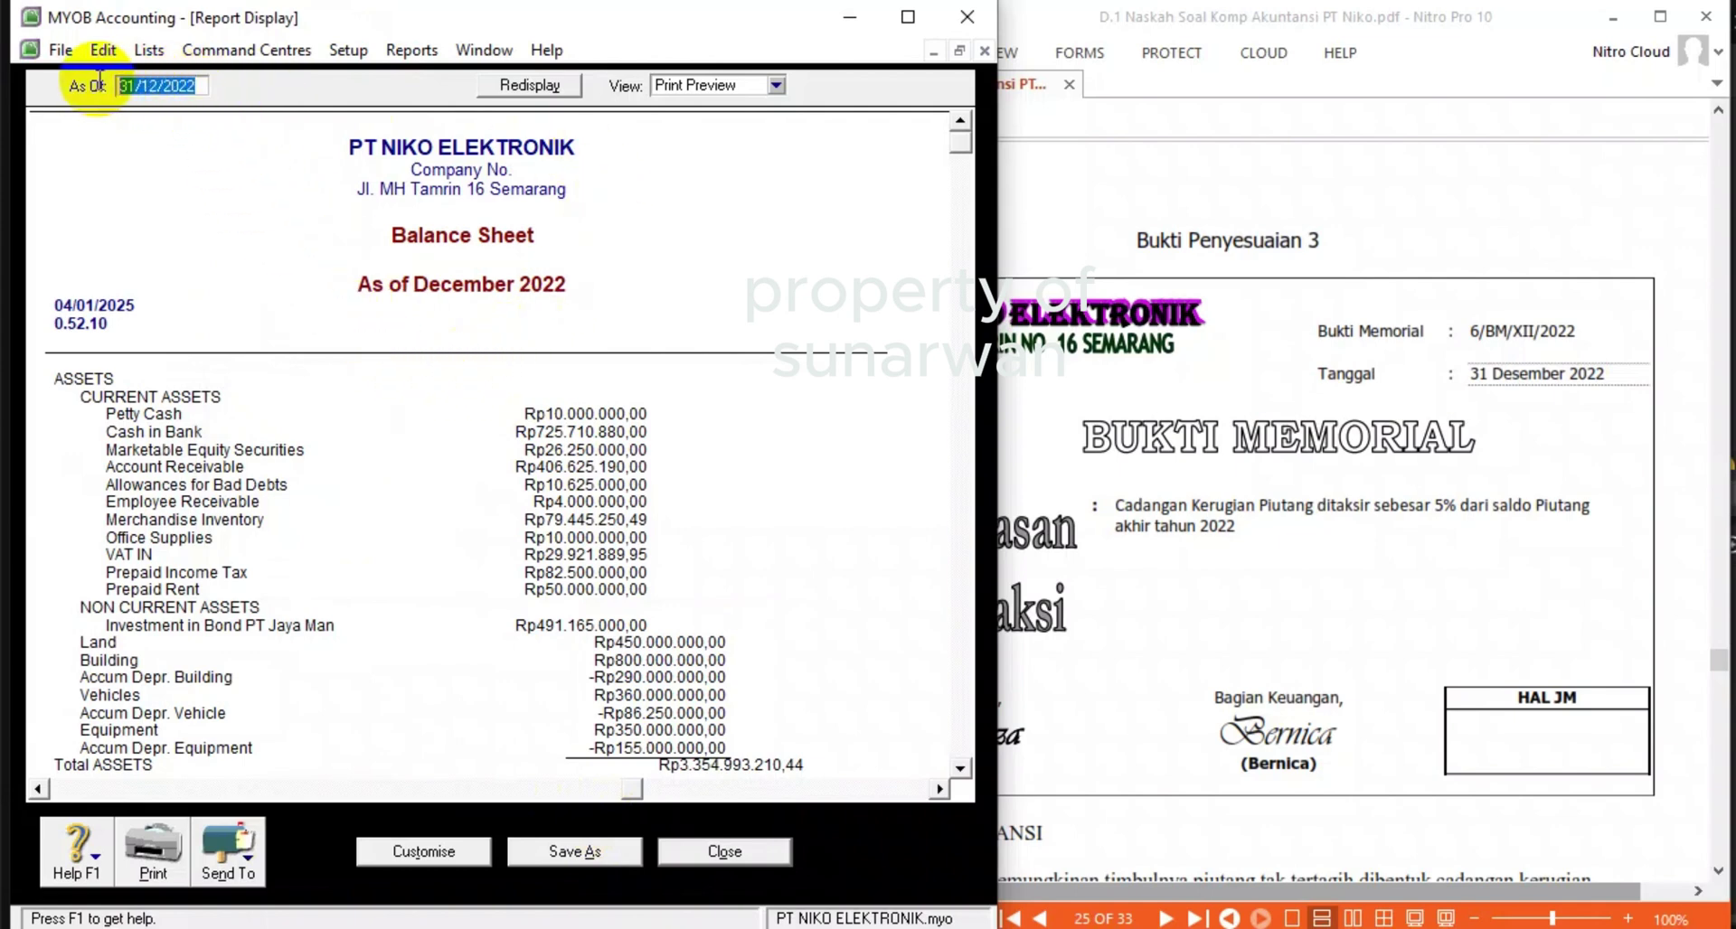
scroll(234, 333, "down", 1)
scroll(231, 324, "down", 2)
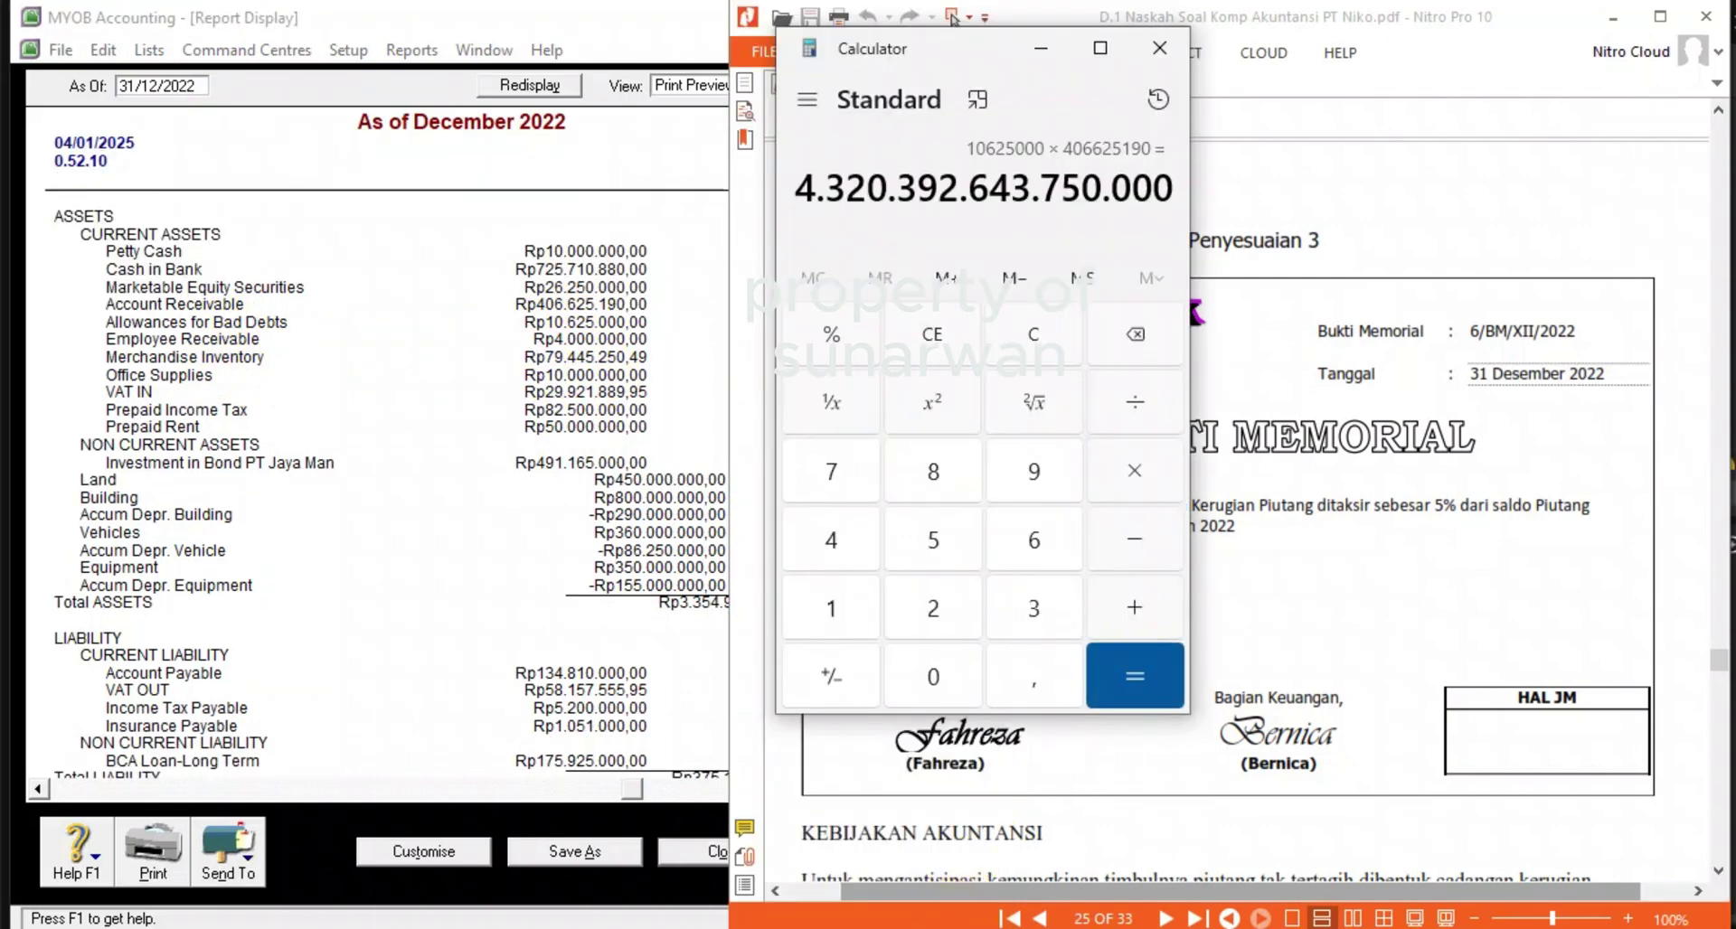
left_click(952, 928)
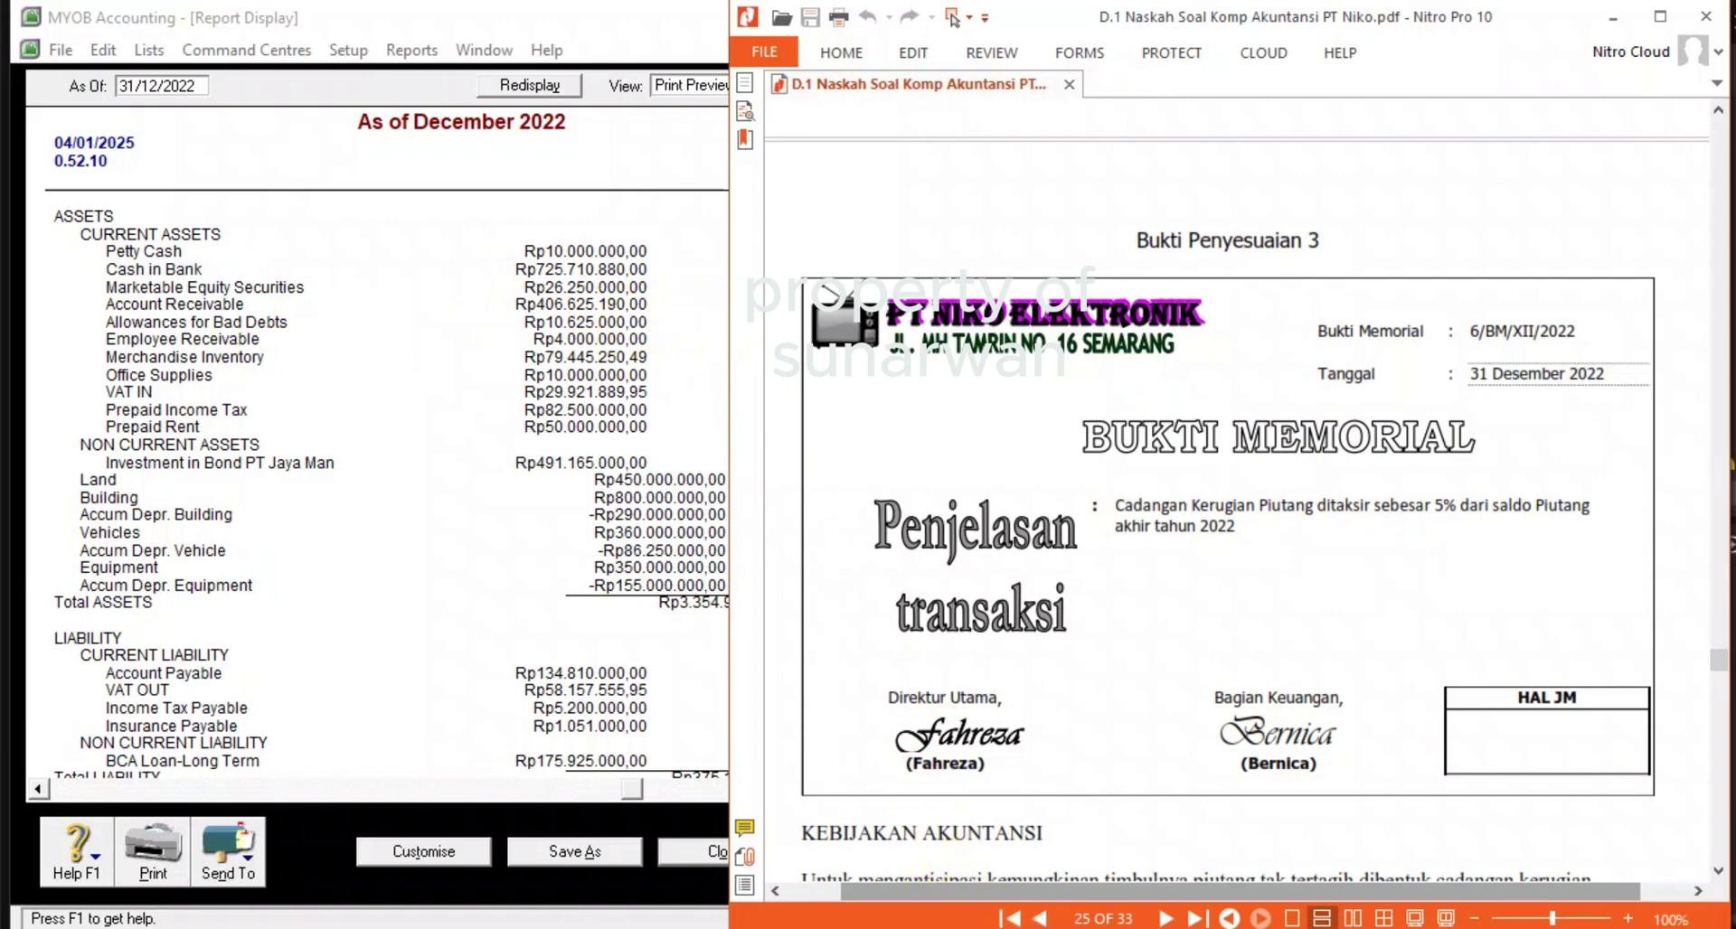
key("super")
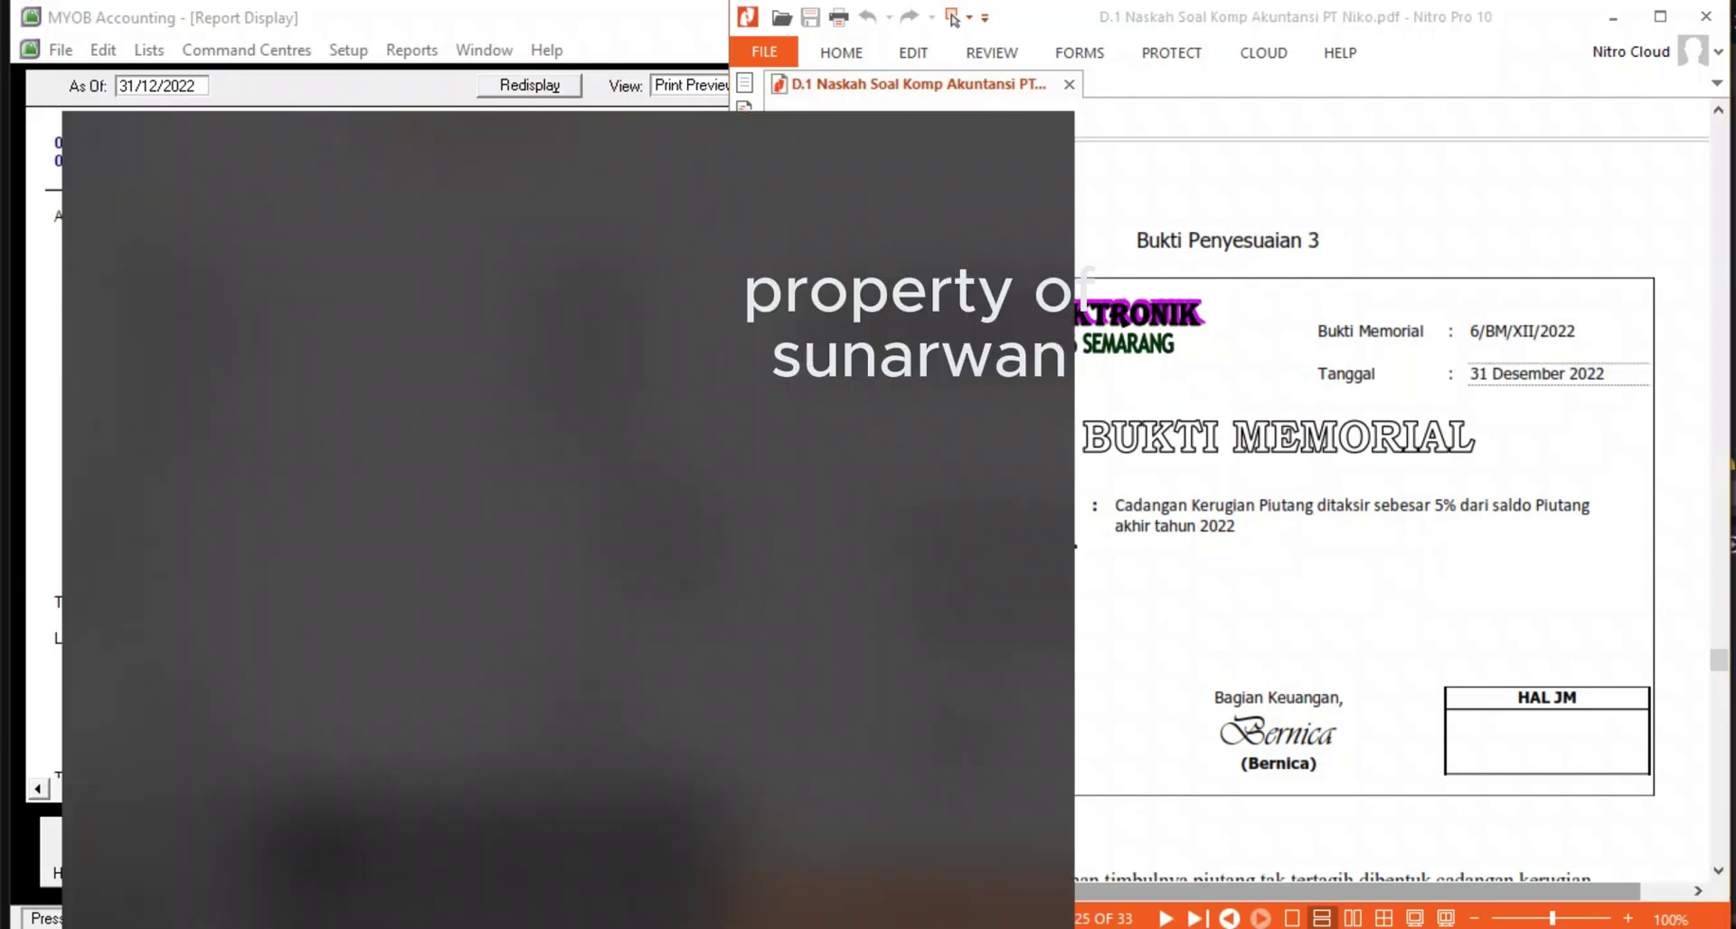
type("CA")
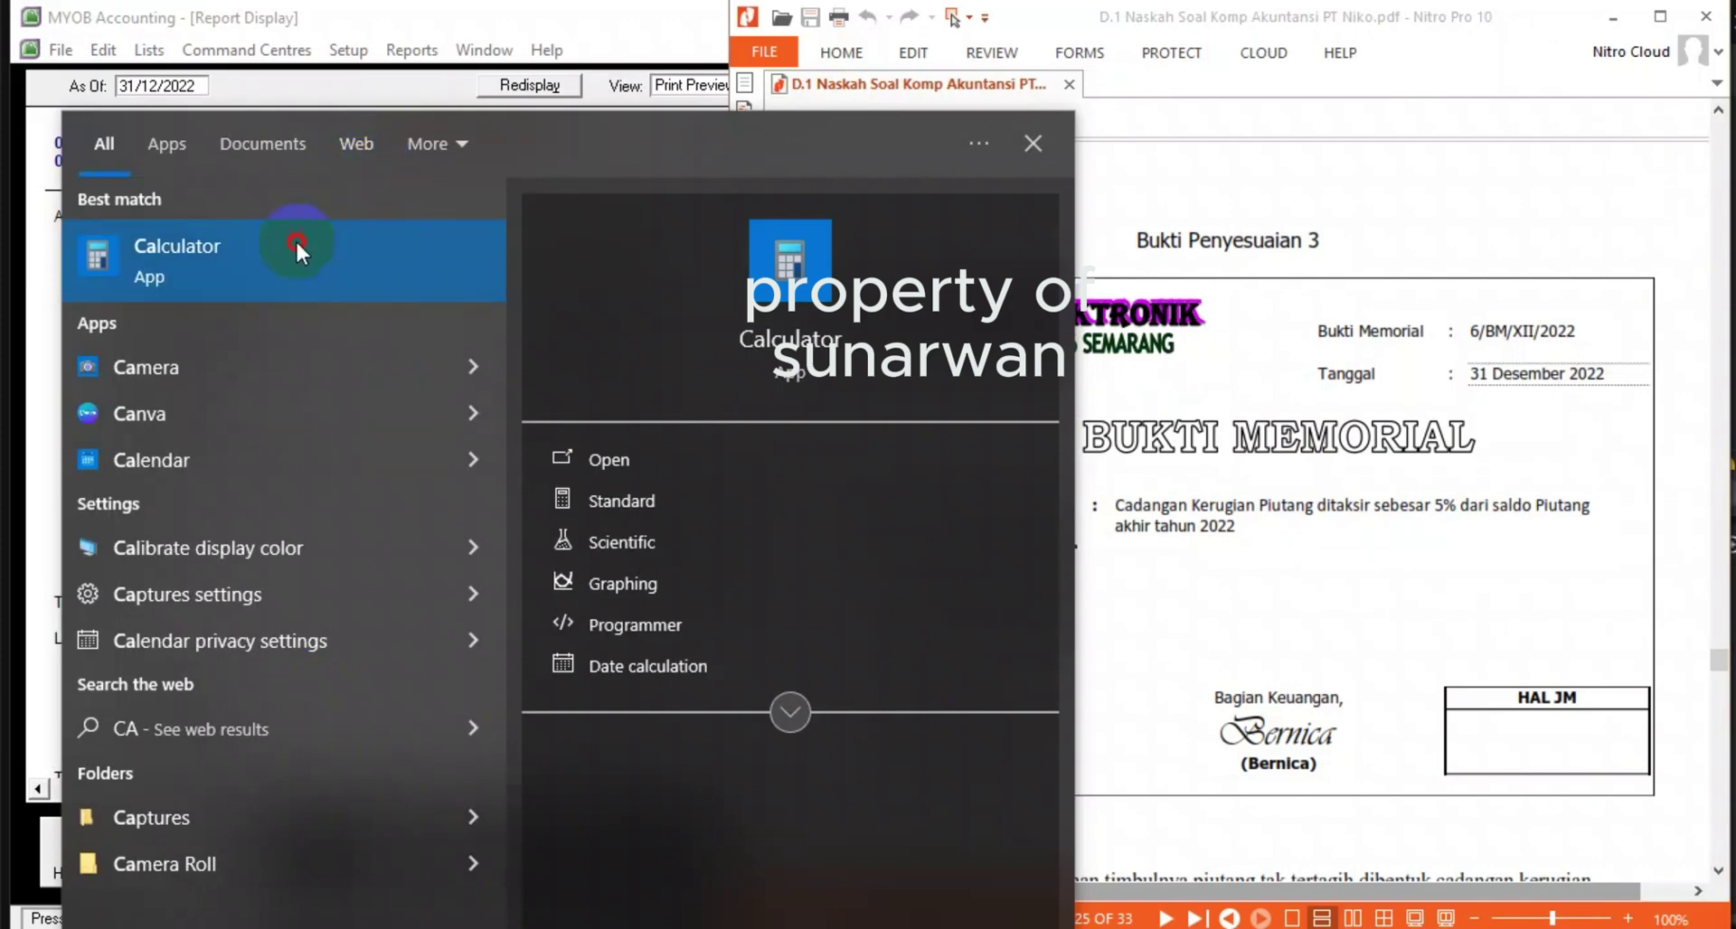
left_click(295, 239)
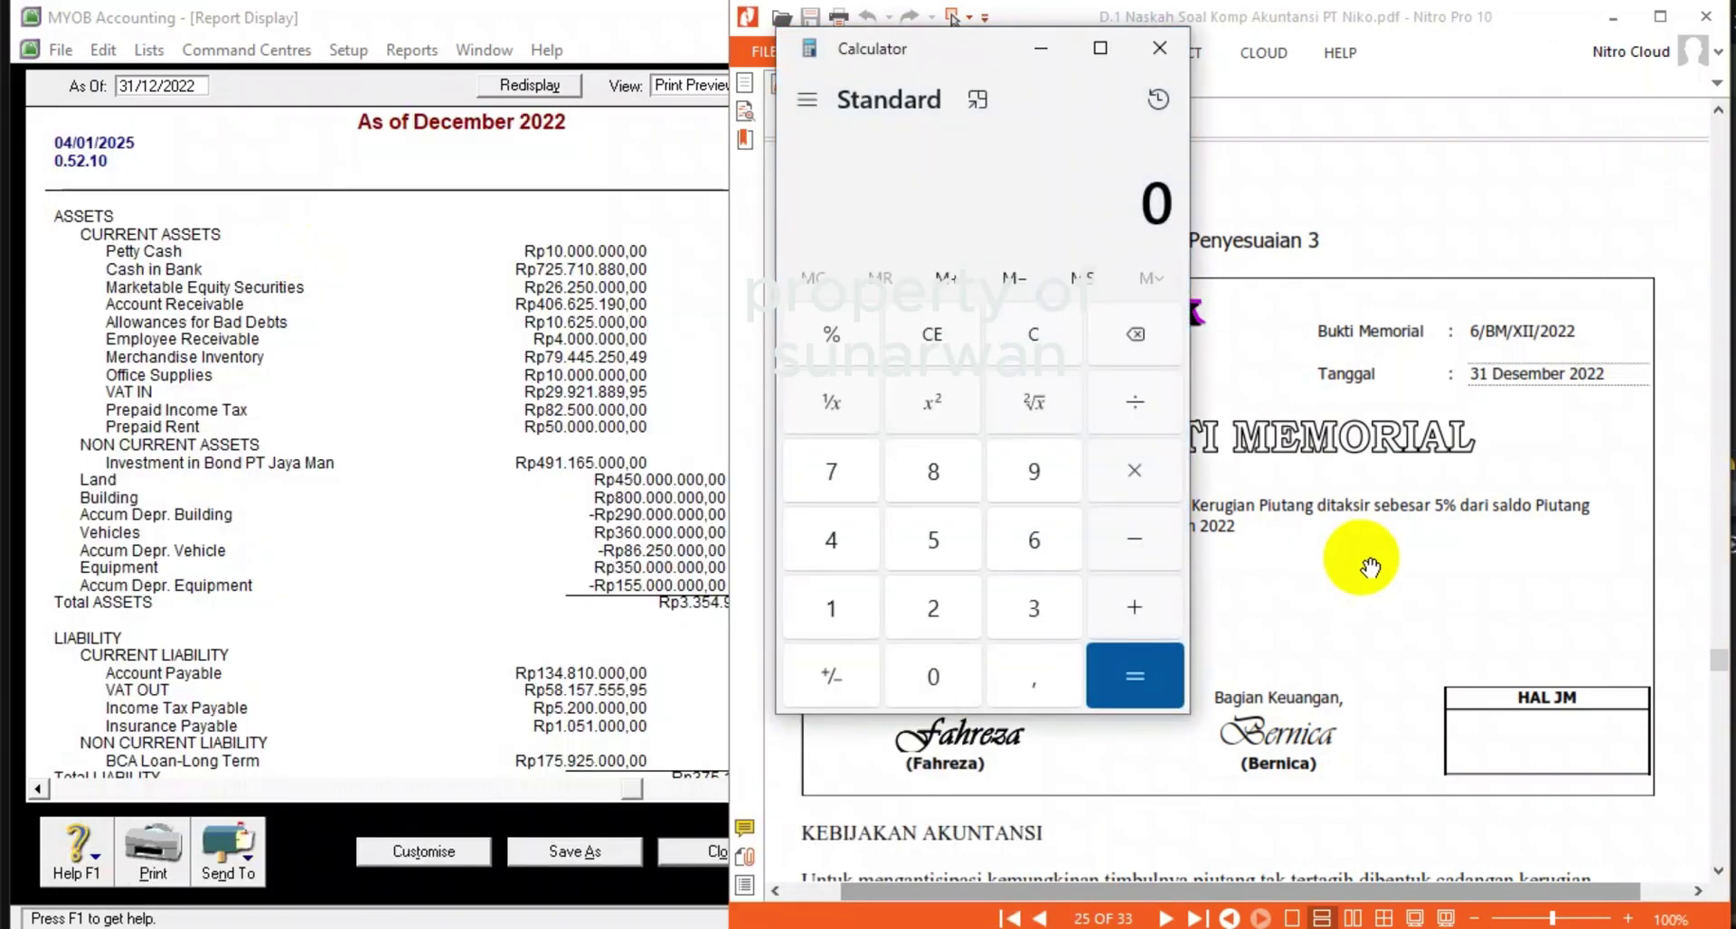
left_click(958, 673)
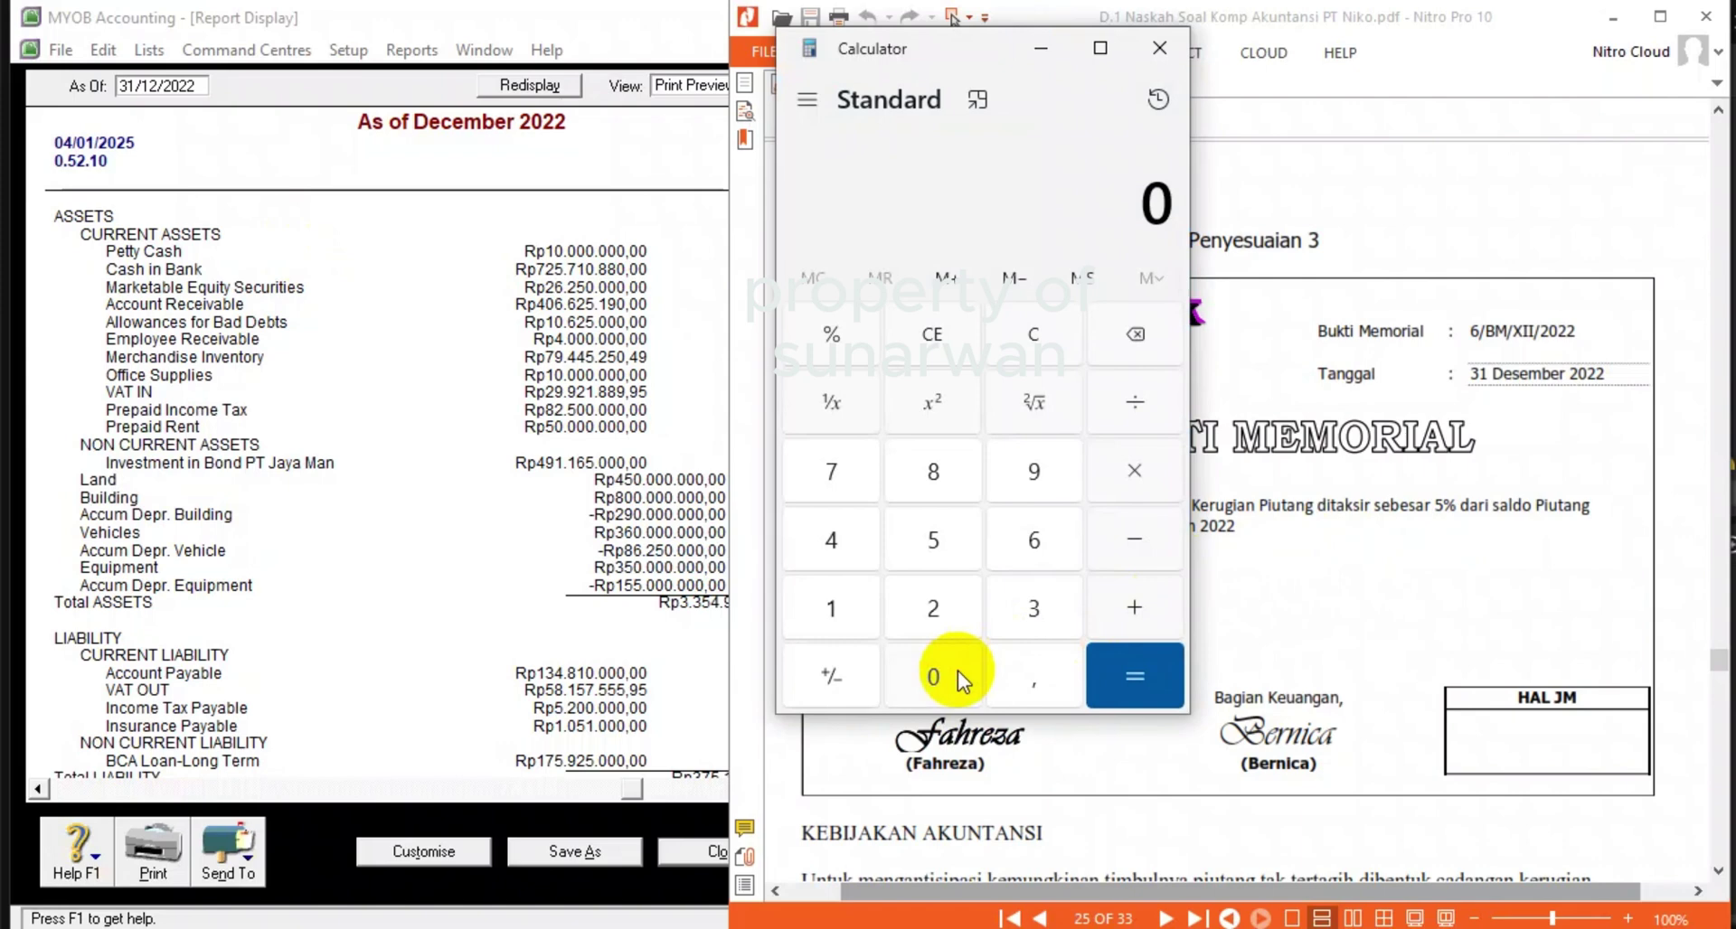
type(",00")
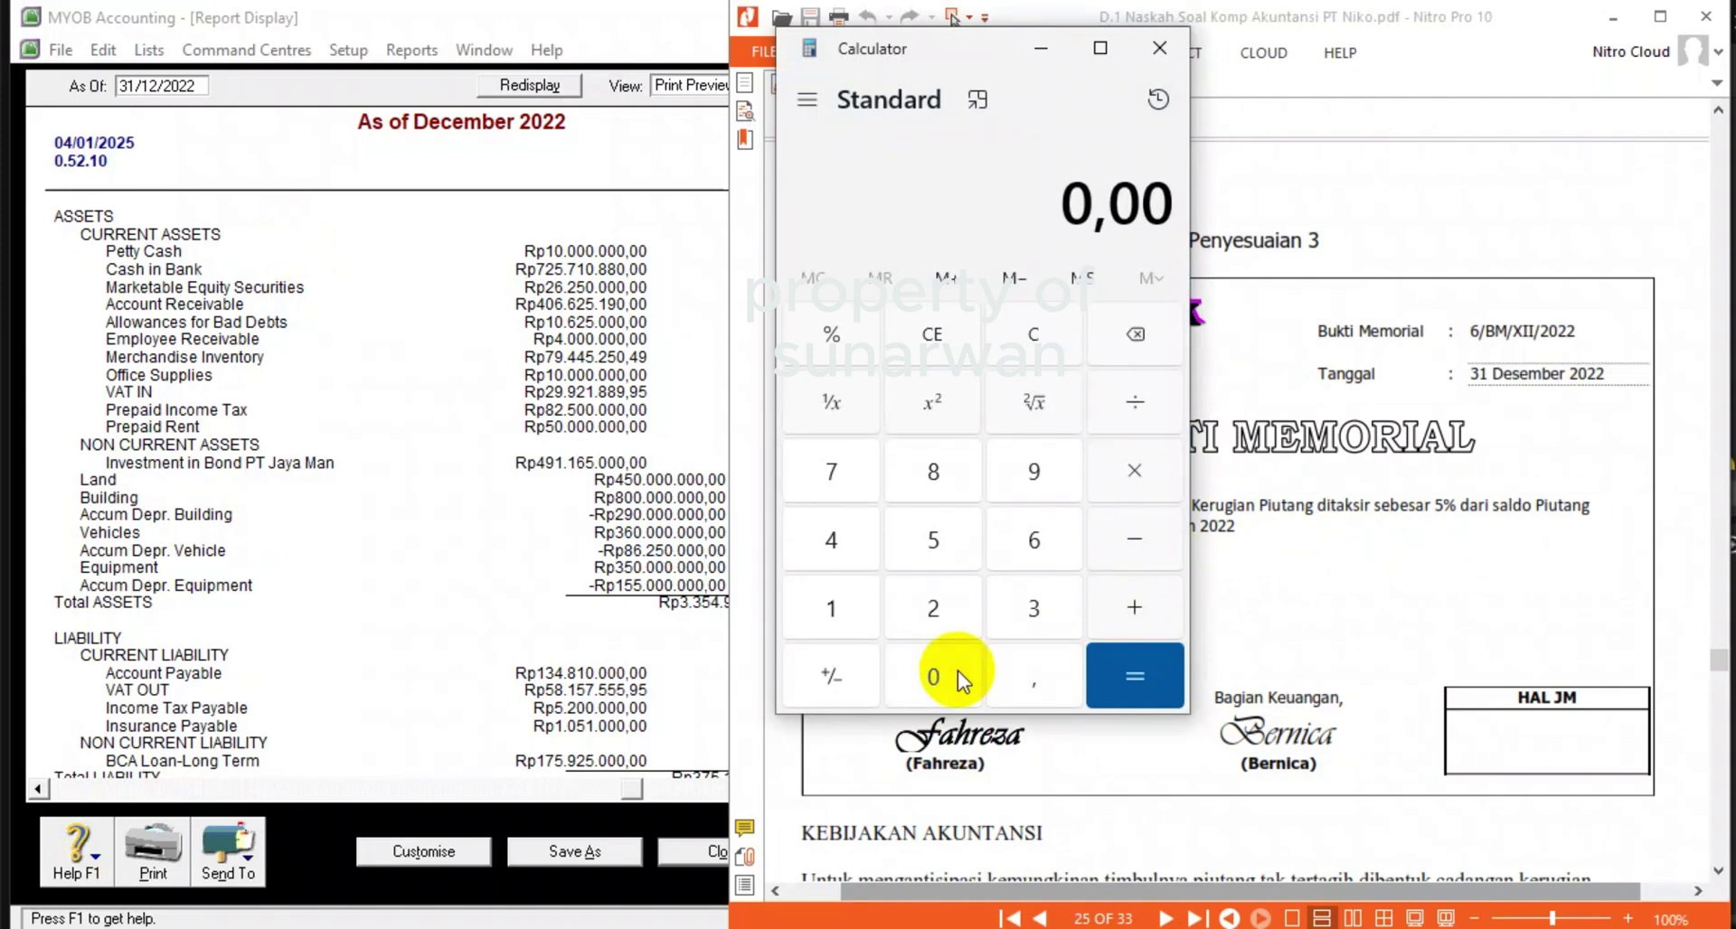
type("5")
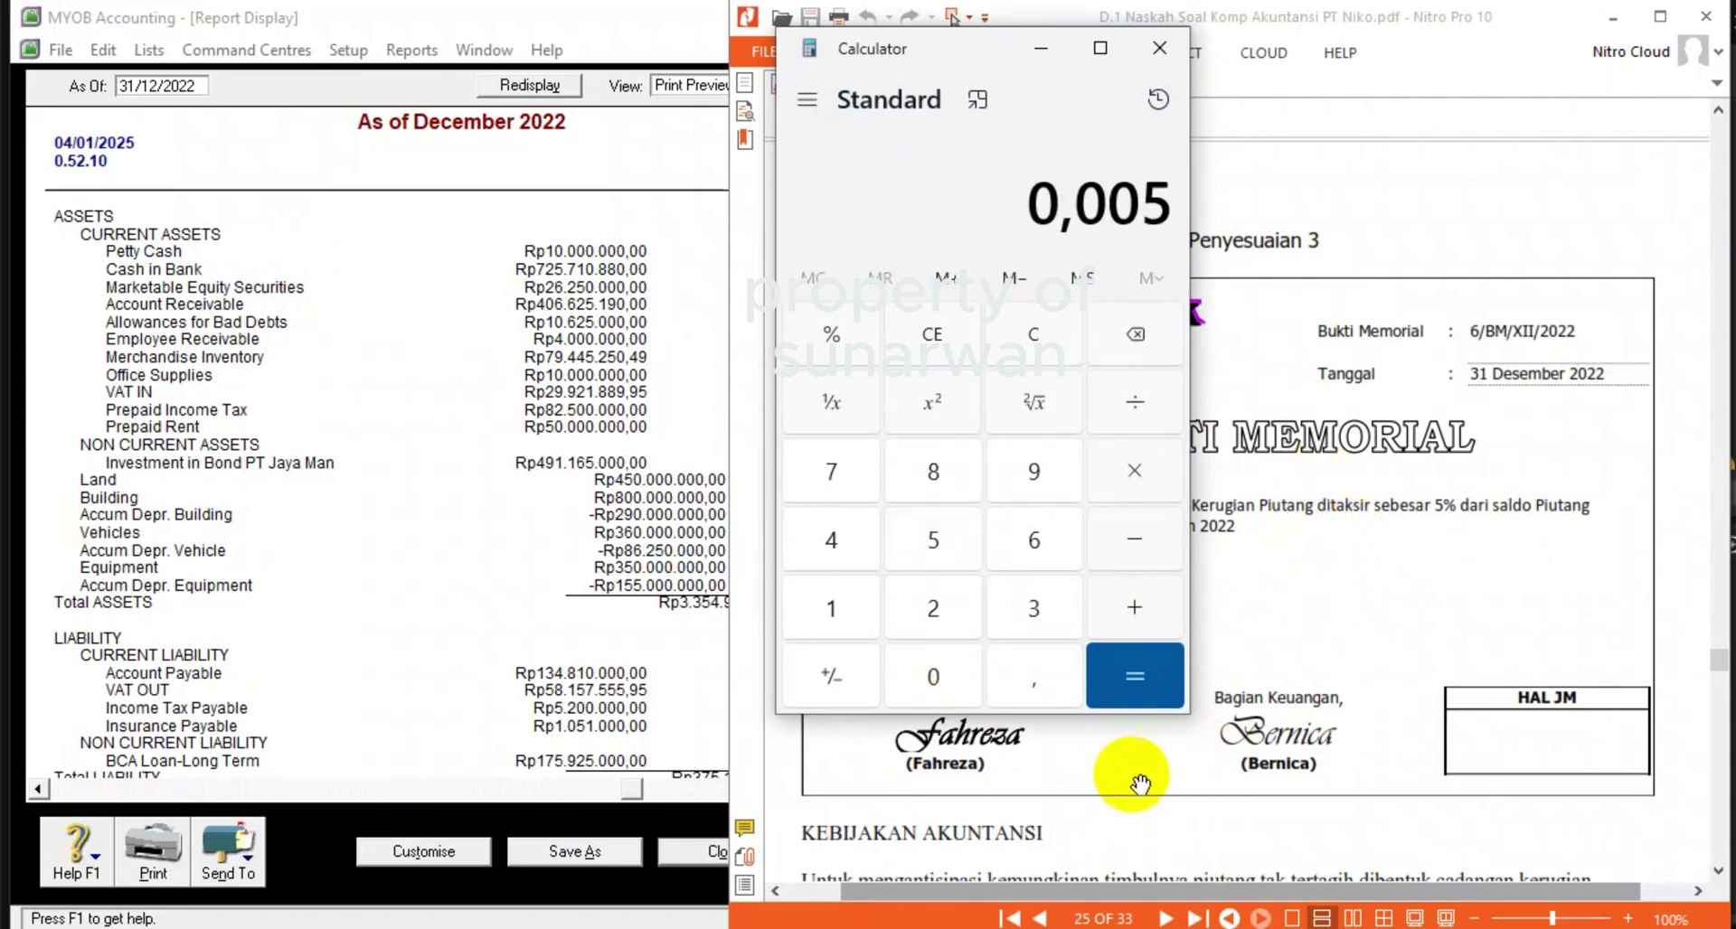
left_click(931, 678)
left_click(1031, 333)
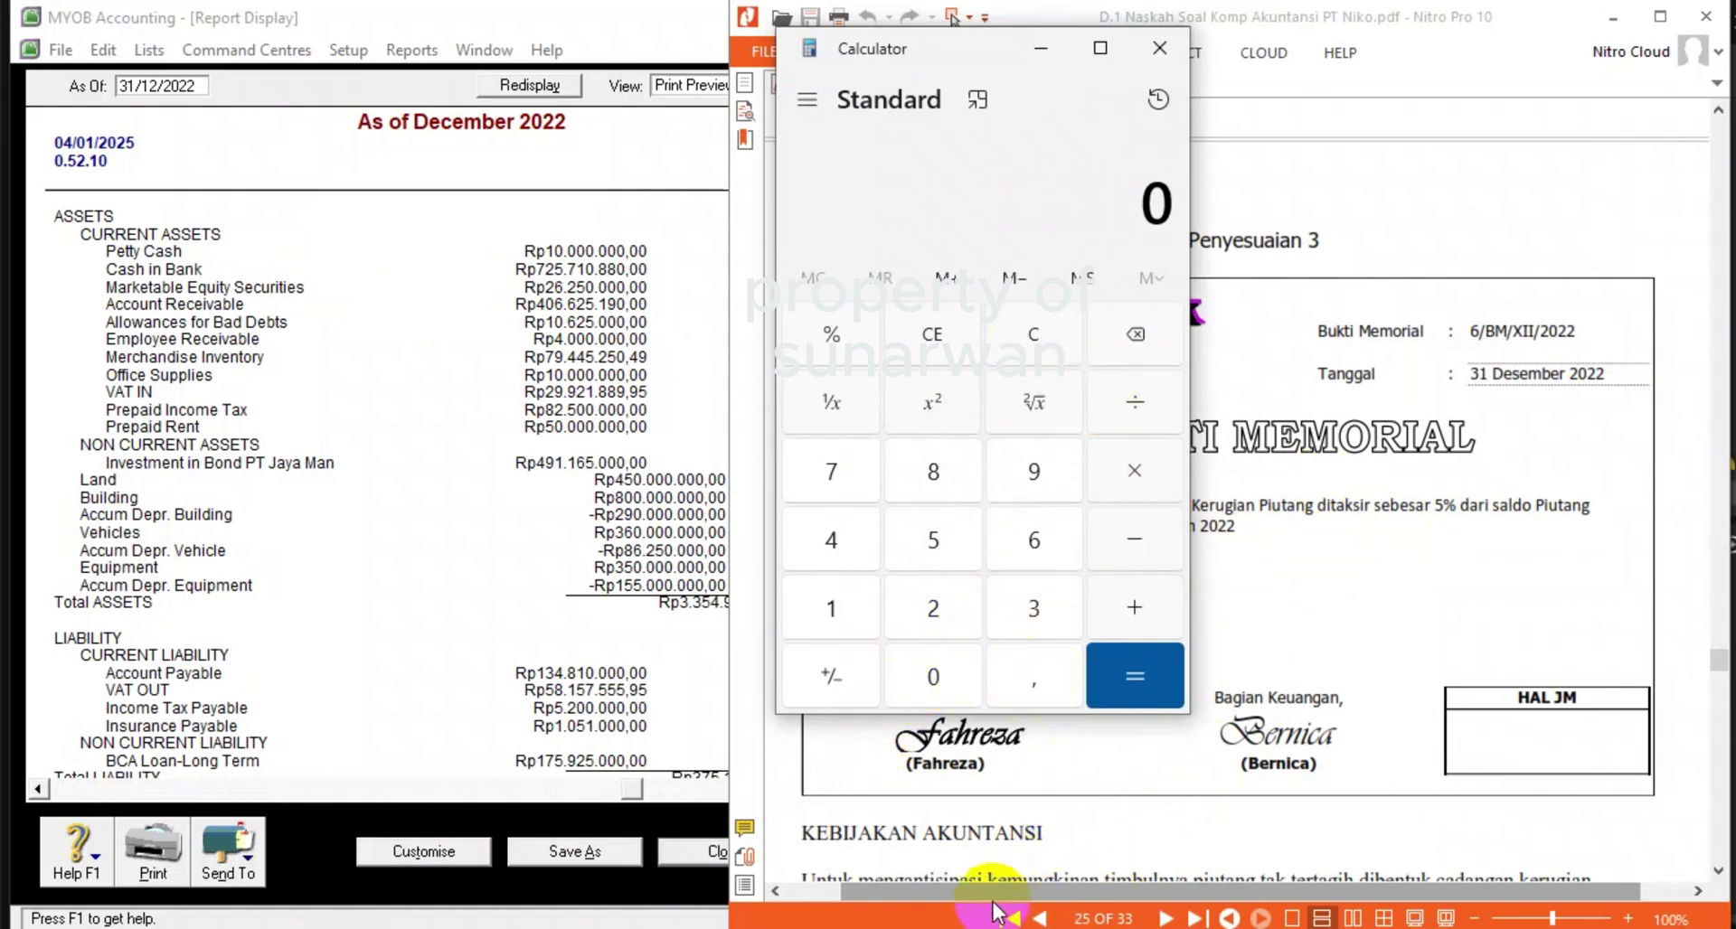
left_click(735, 882)
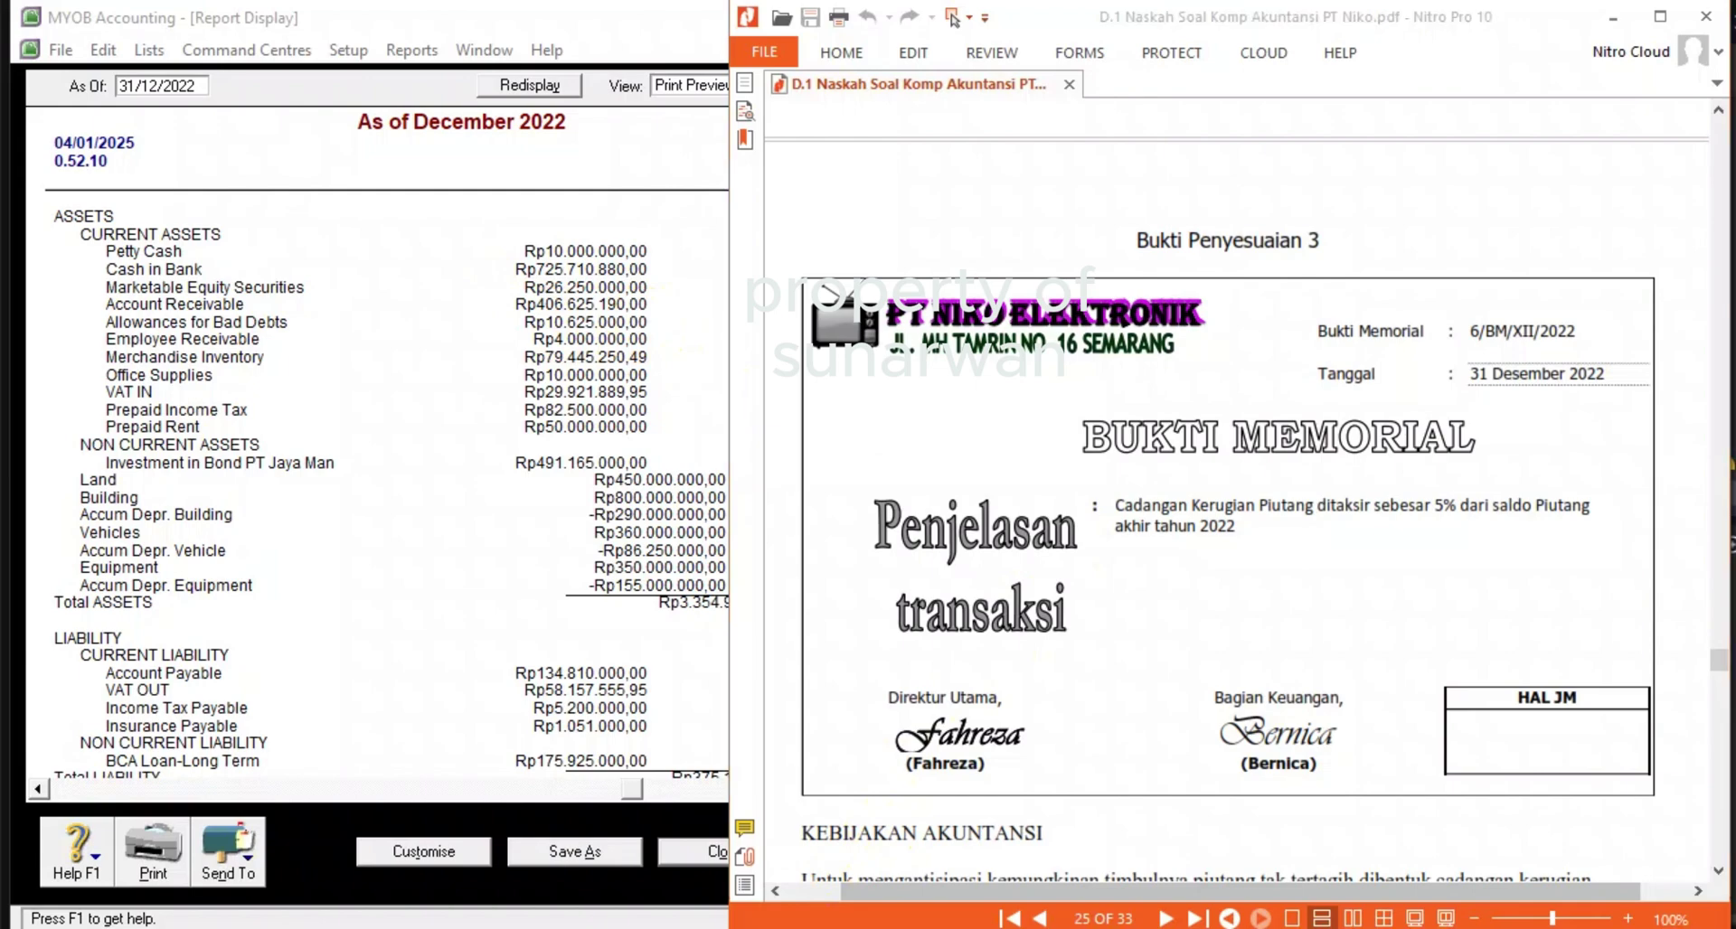
- Open Calculator and divide 5 by 100 to get the 5% allowance rate as a decimal
key("super")
type("ca")
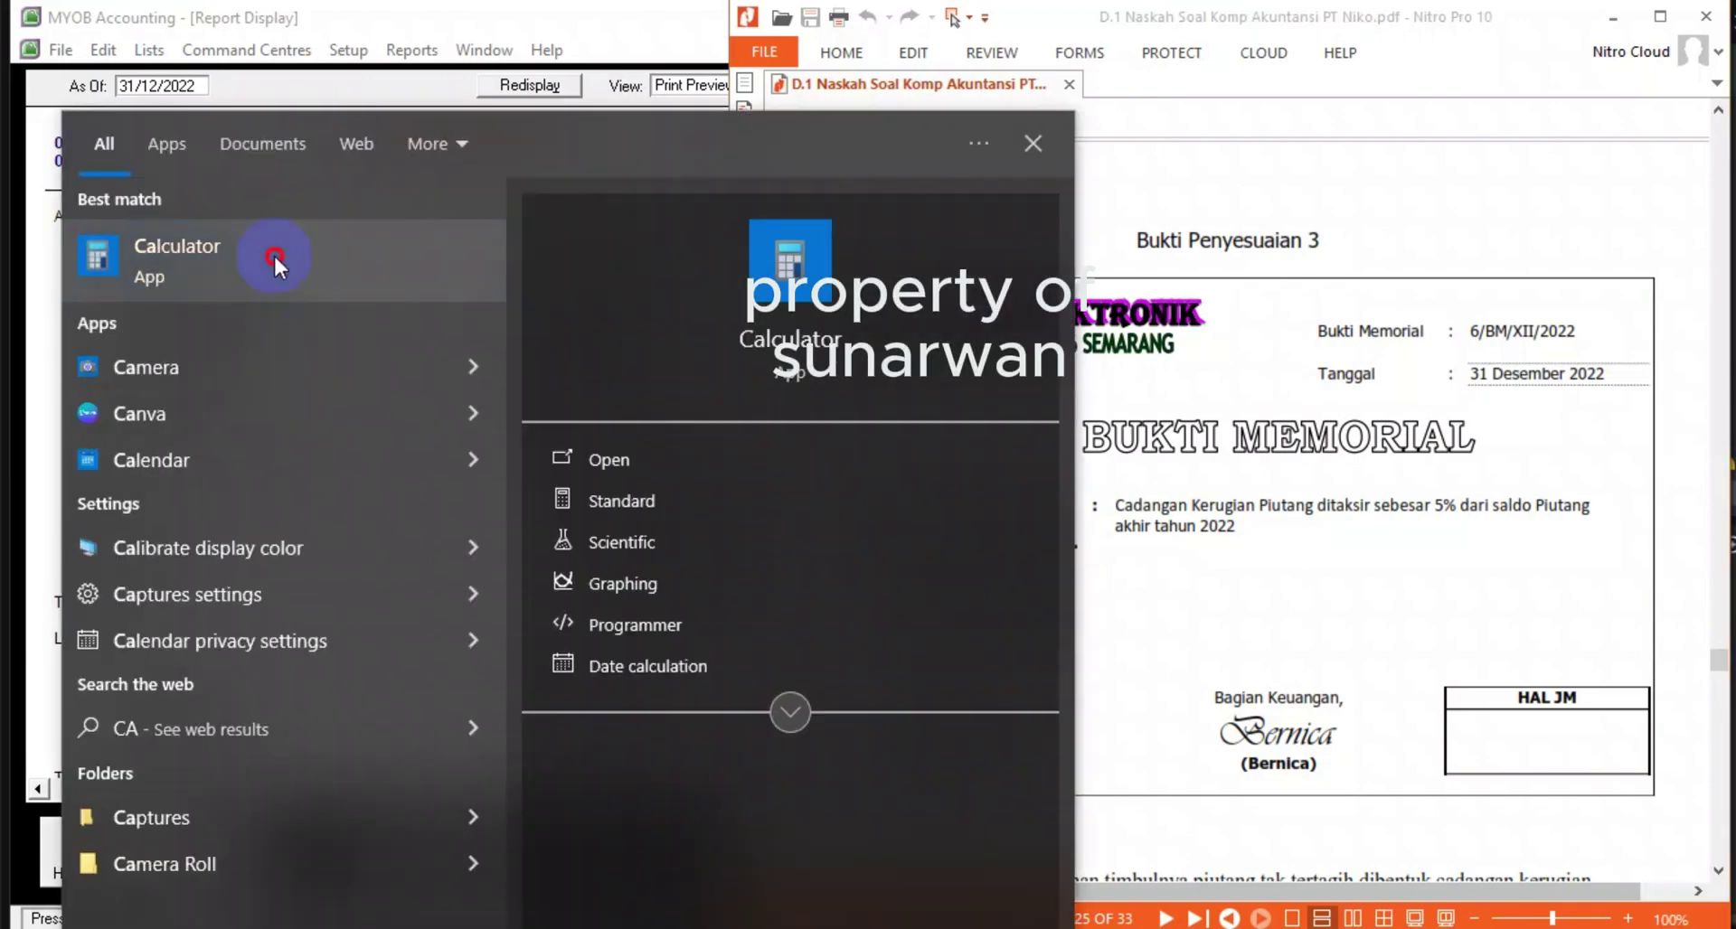
left_click(273, 253)
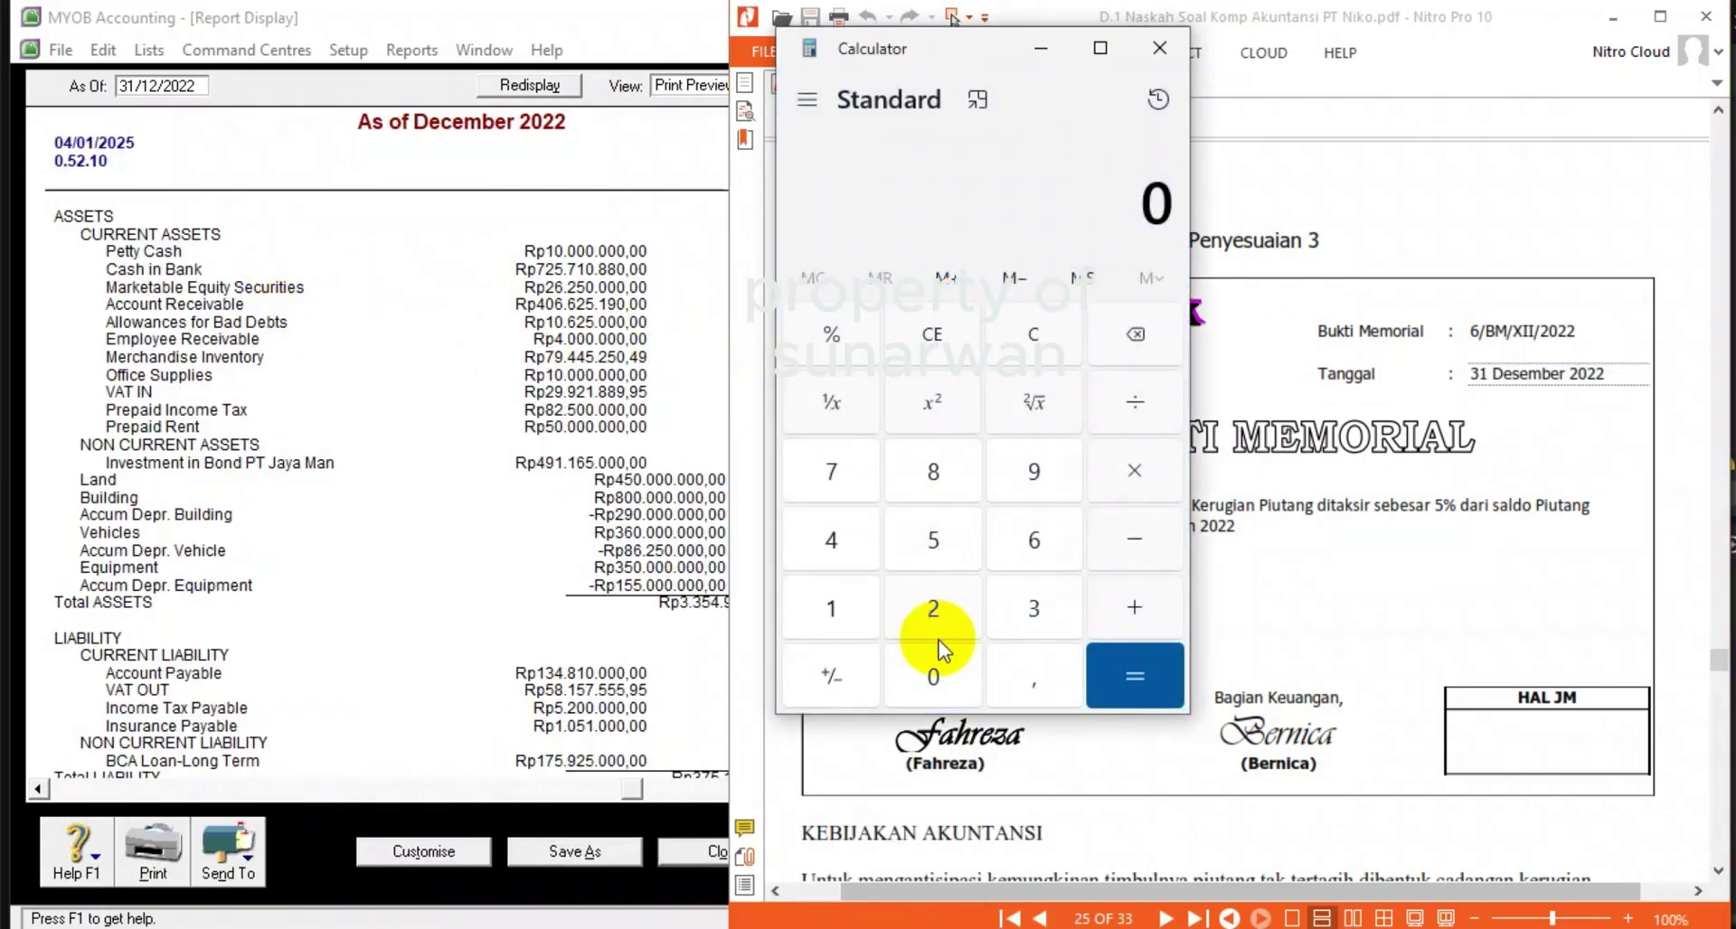
left_click(935, 542)
left_click(1135, 403)
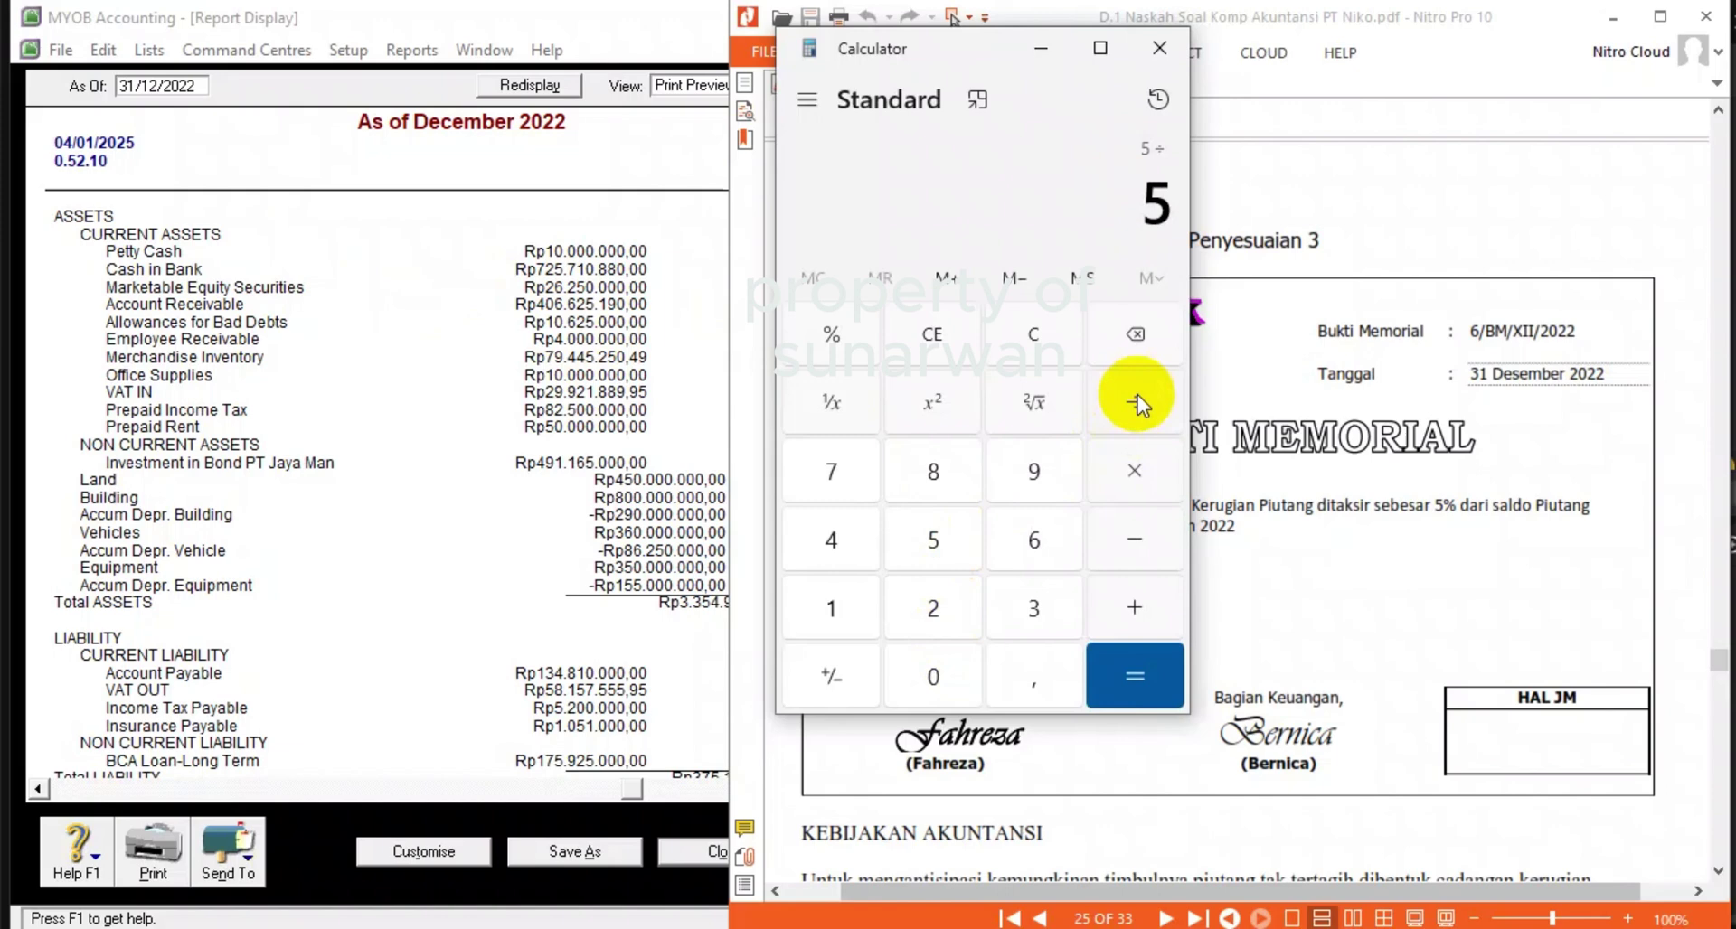
left_click(831, 608)
left_click(899, 656)
left_click(908, 669)
left_click(1120, 674)
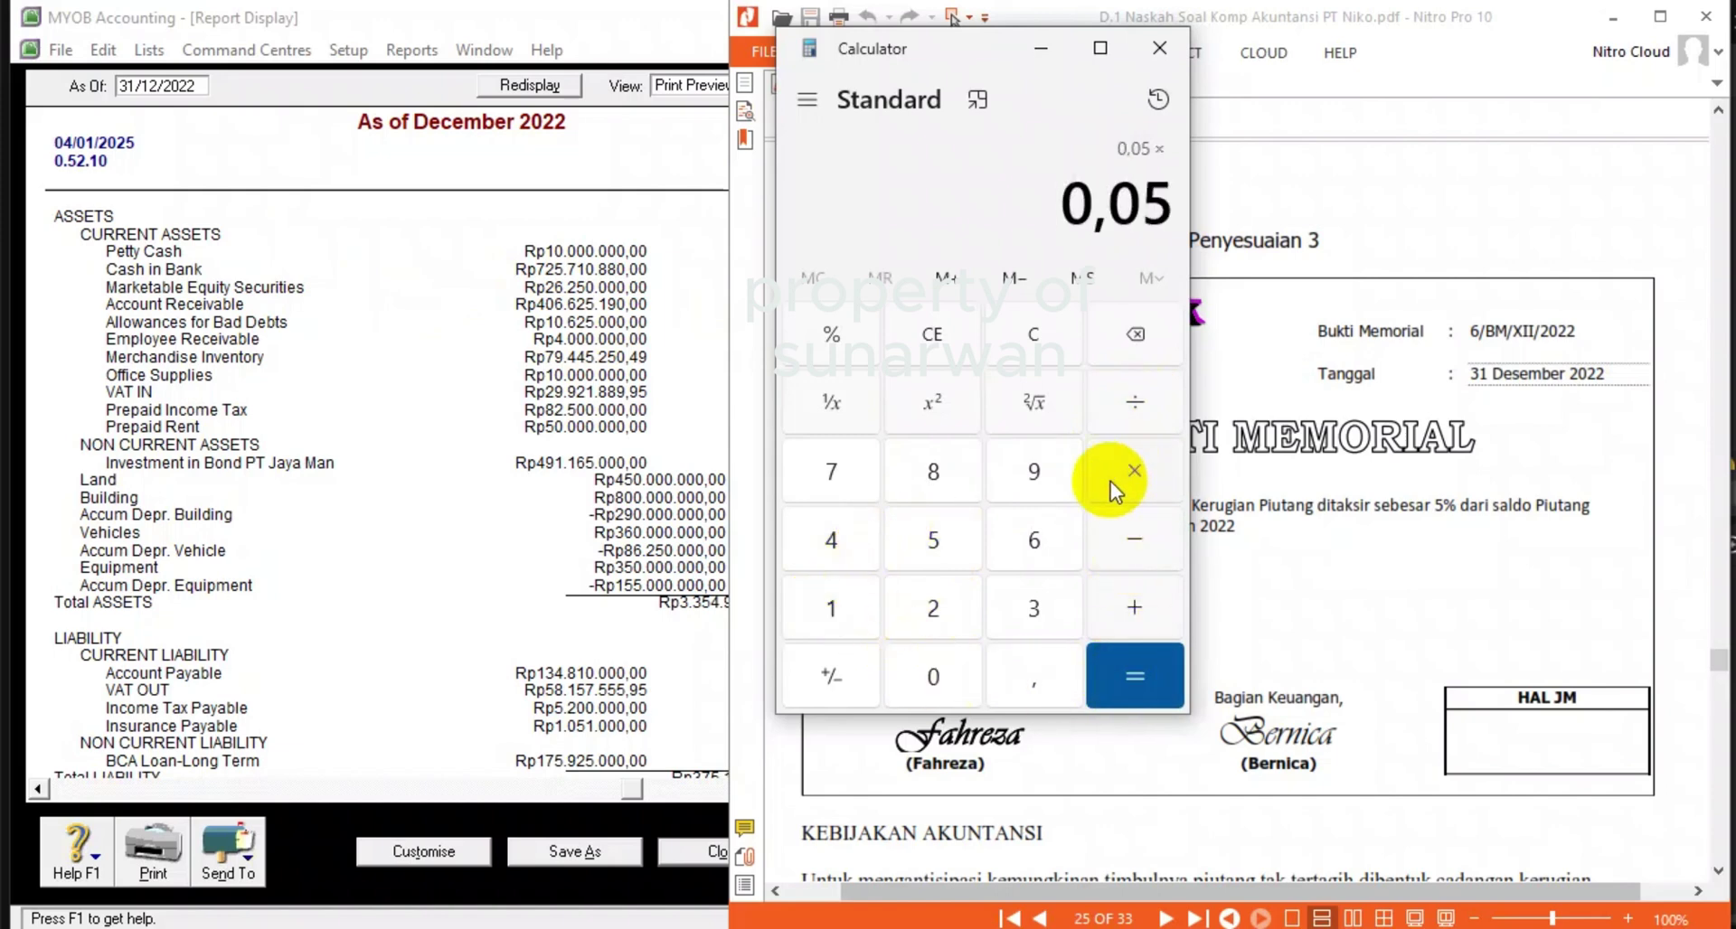
- Multiply the 0,05 rate by the Account Receivable balance of 406.625.190
left_click(859, 540)
left_click(940, 667)
left_click(1020, 549)
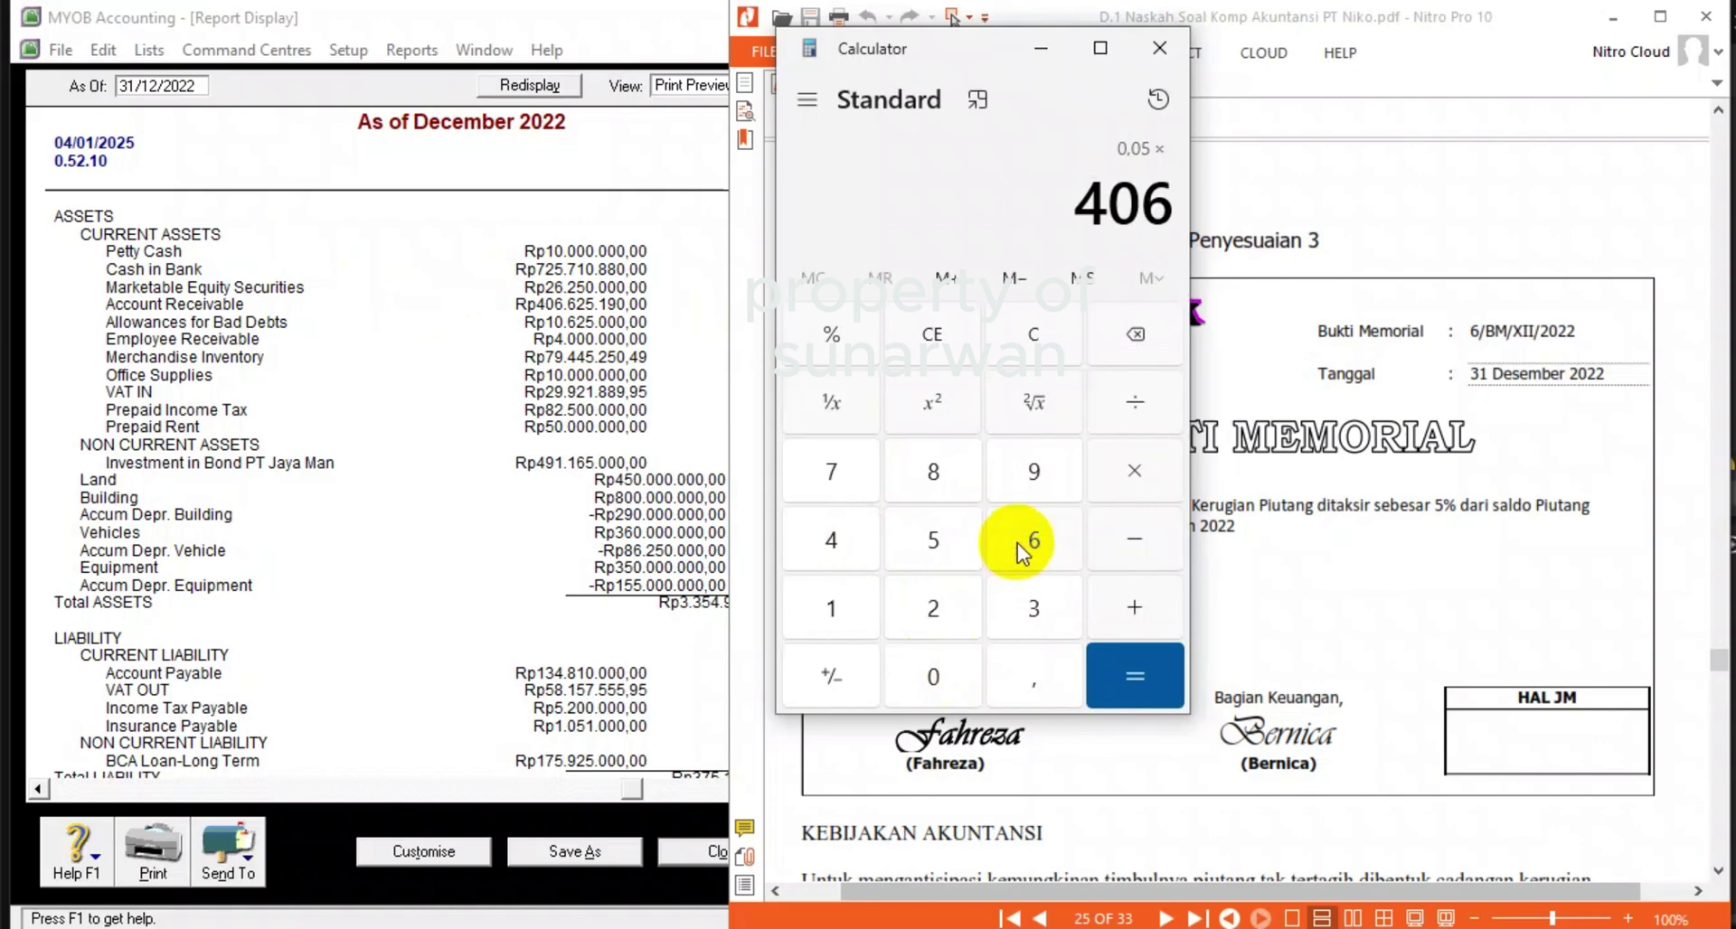
type("625")
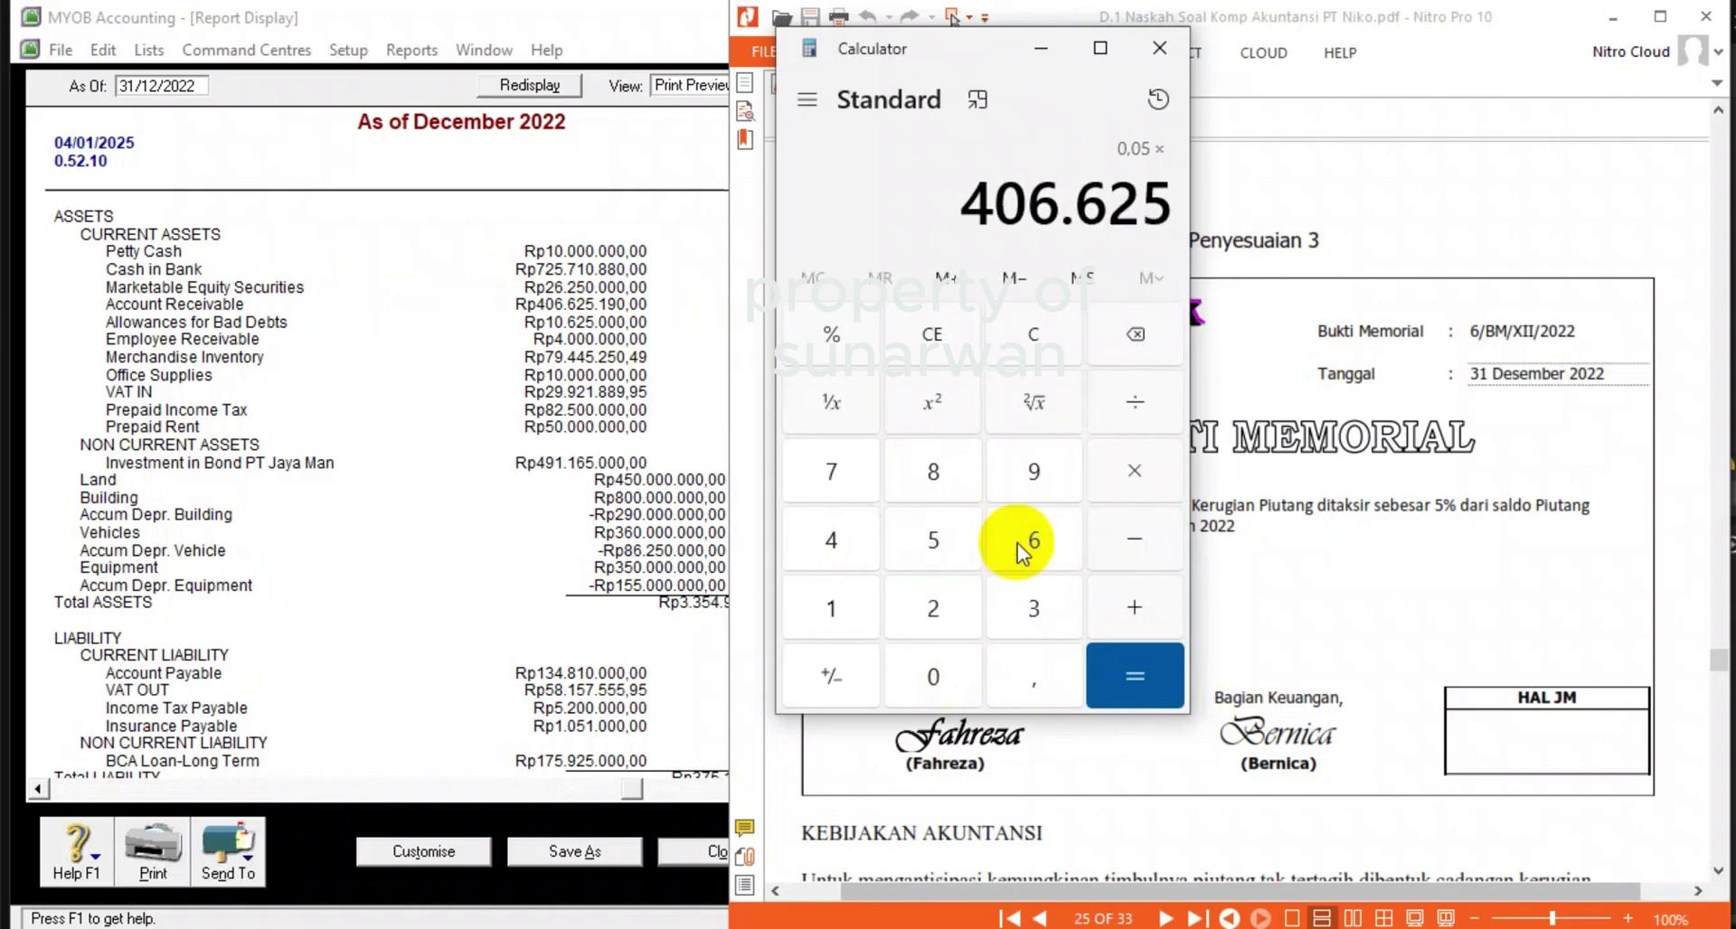
type(".190")
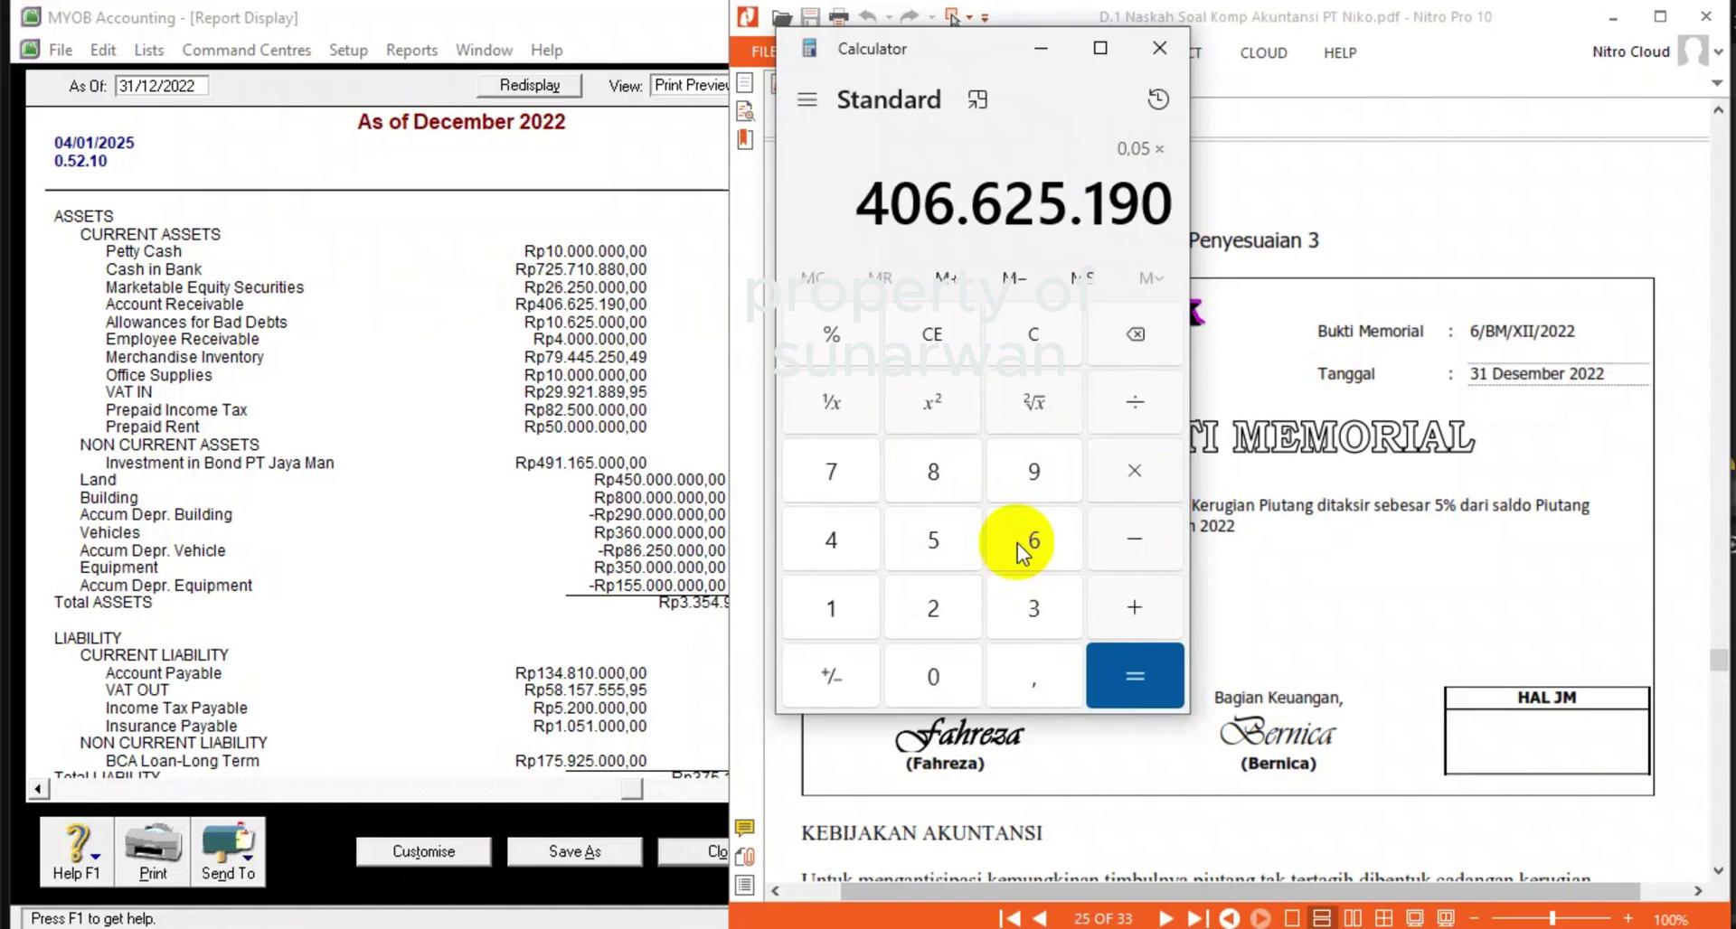
left_click(1158, 687)
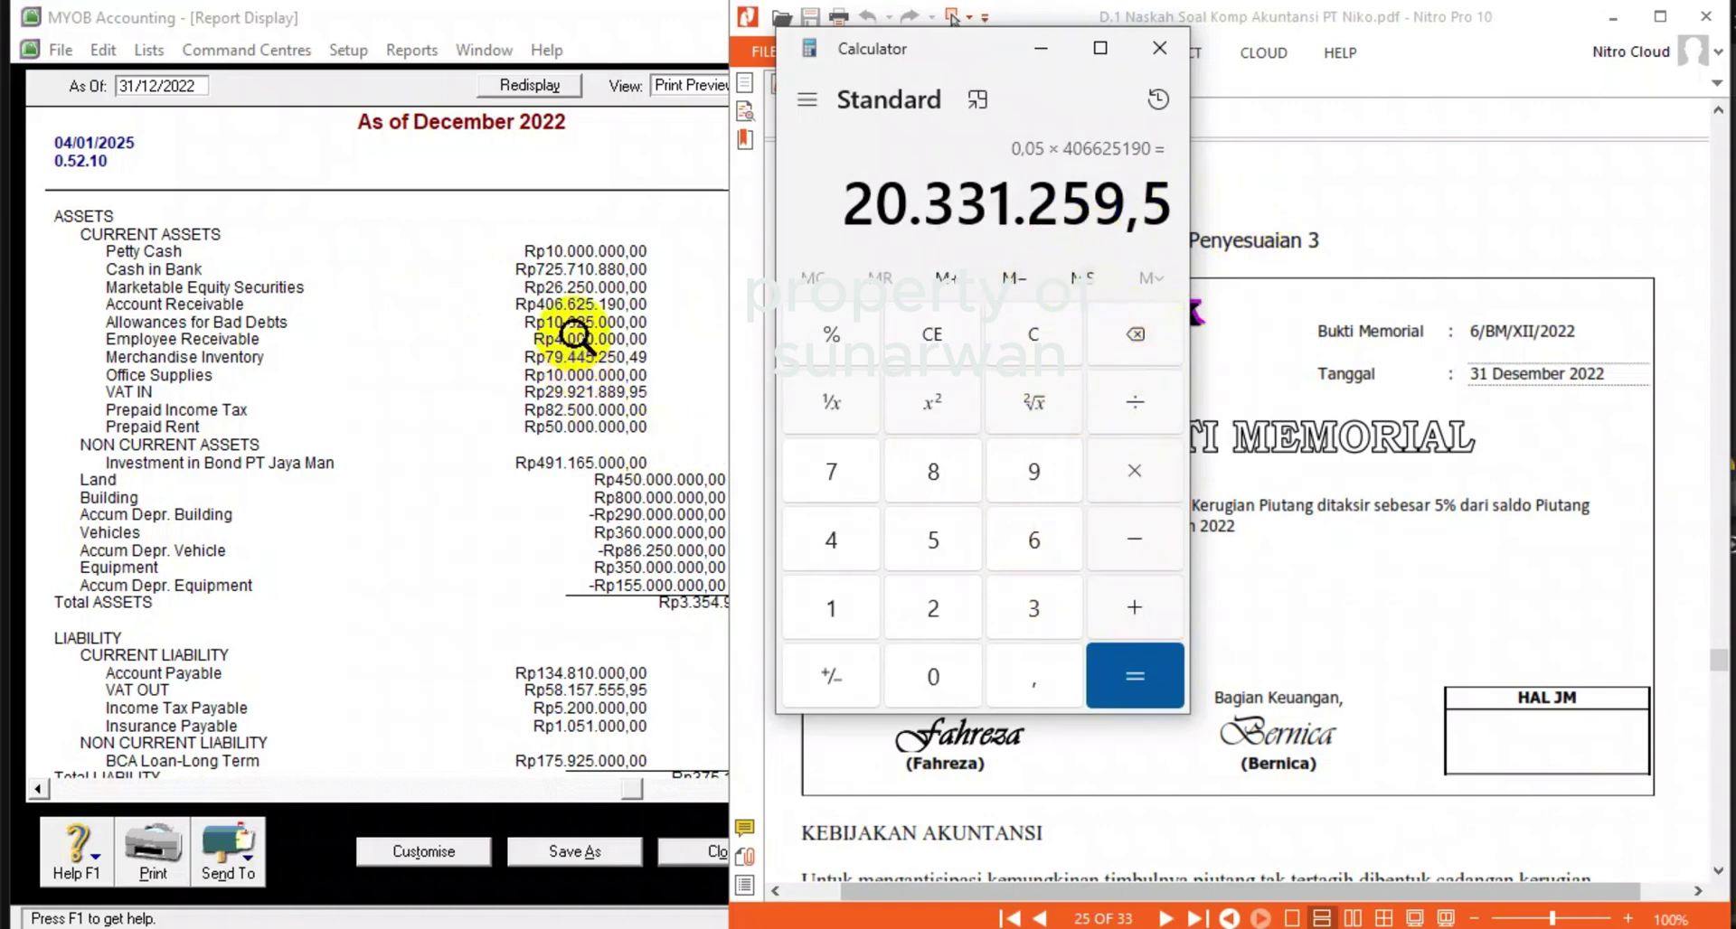
- Add the Allowances for Bad Debts balance of 10.625.000 to the calculated 5% allowance
left_click(1135, 608)
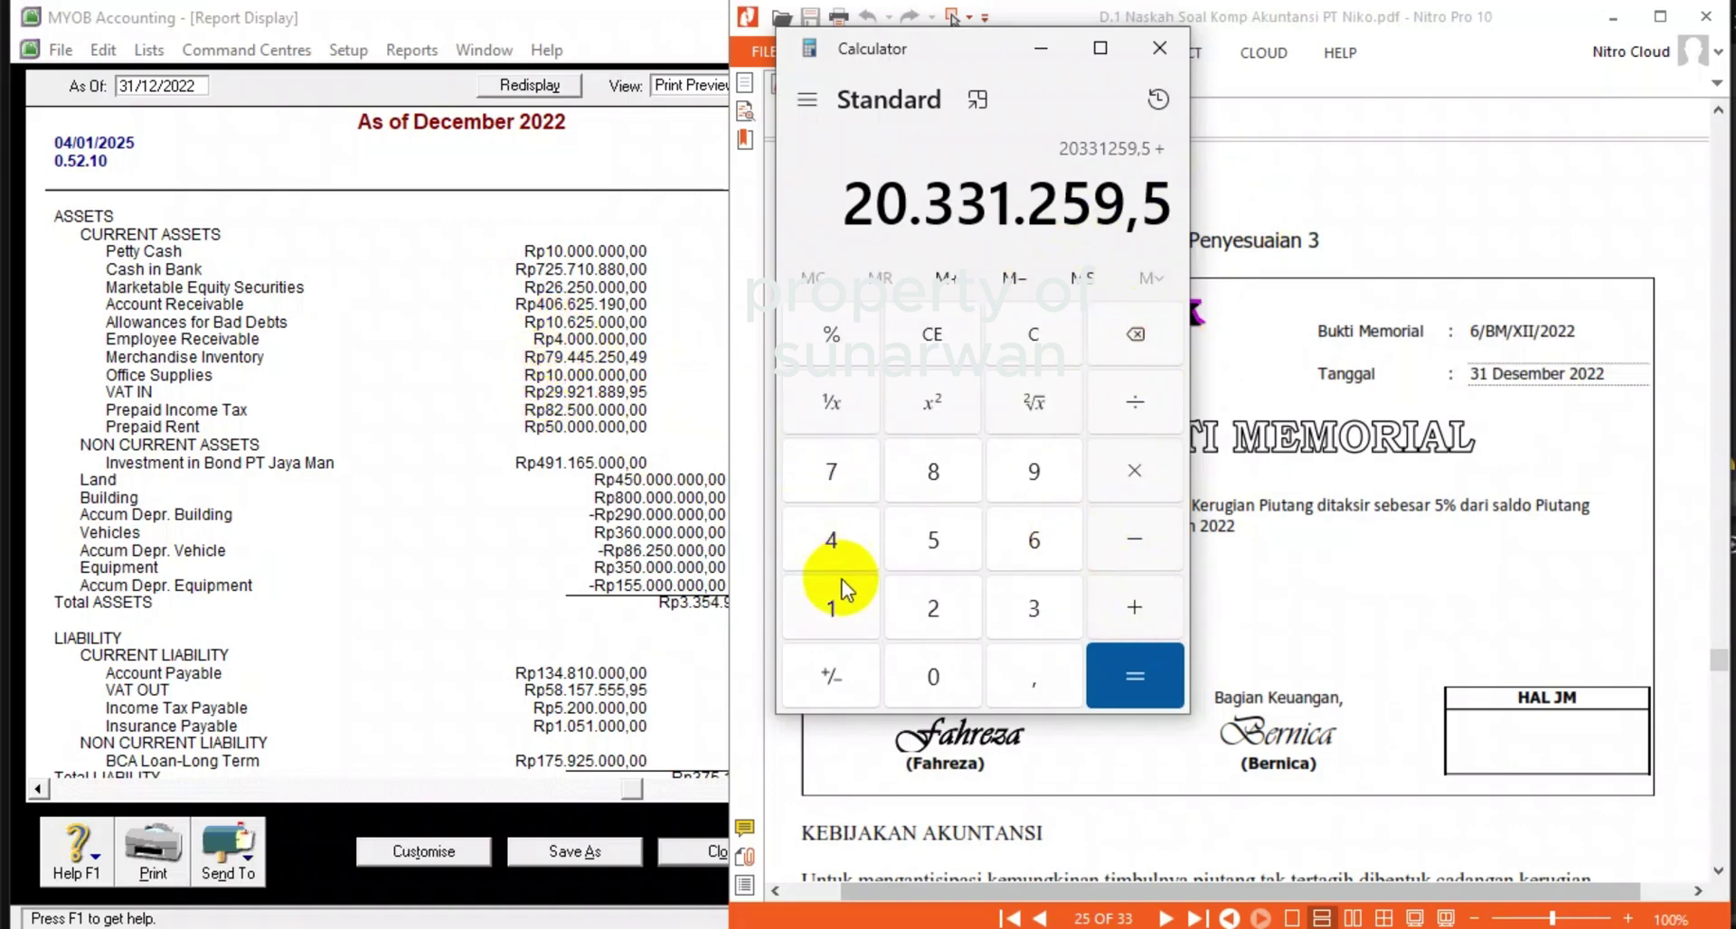
type("10")
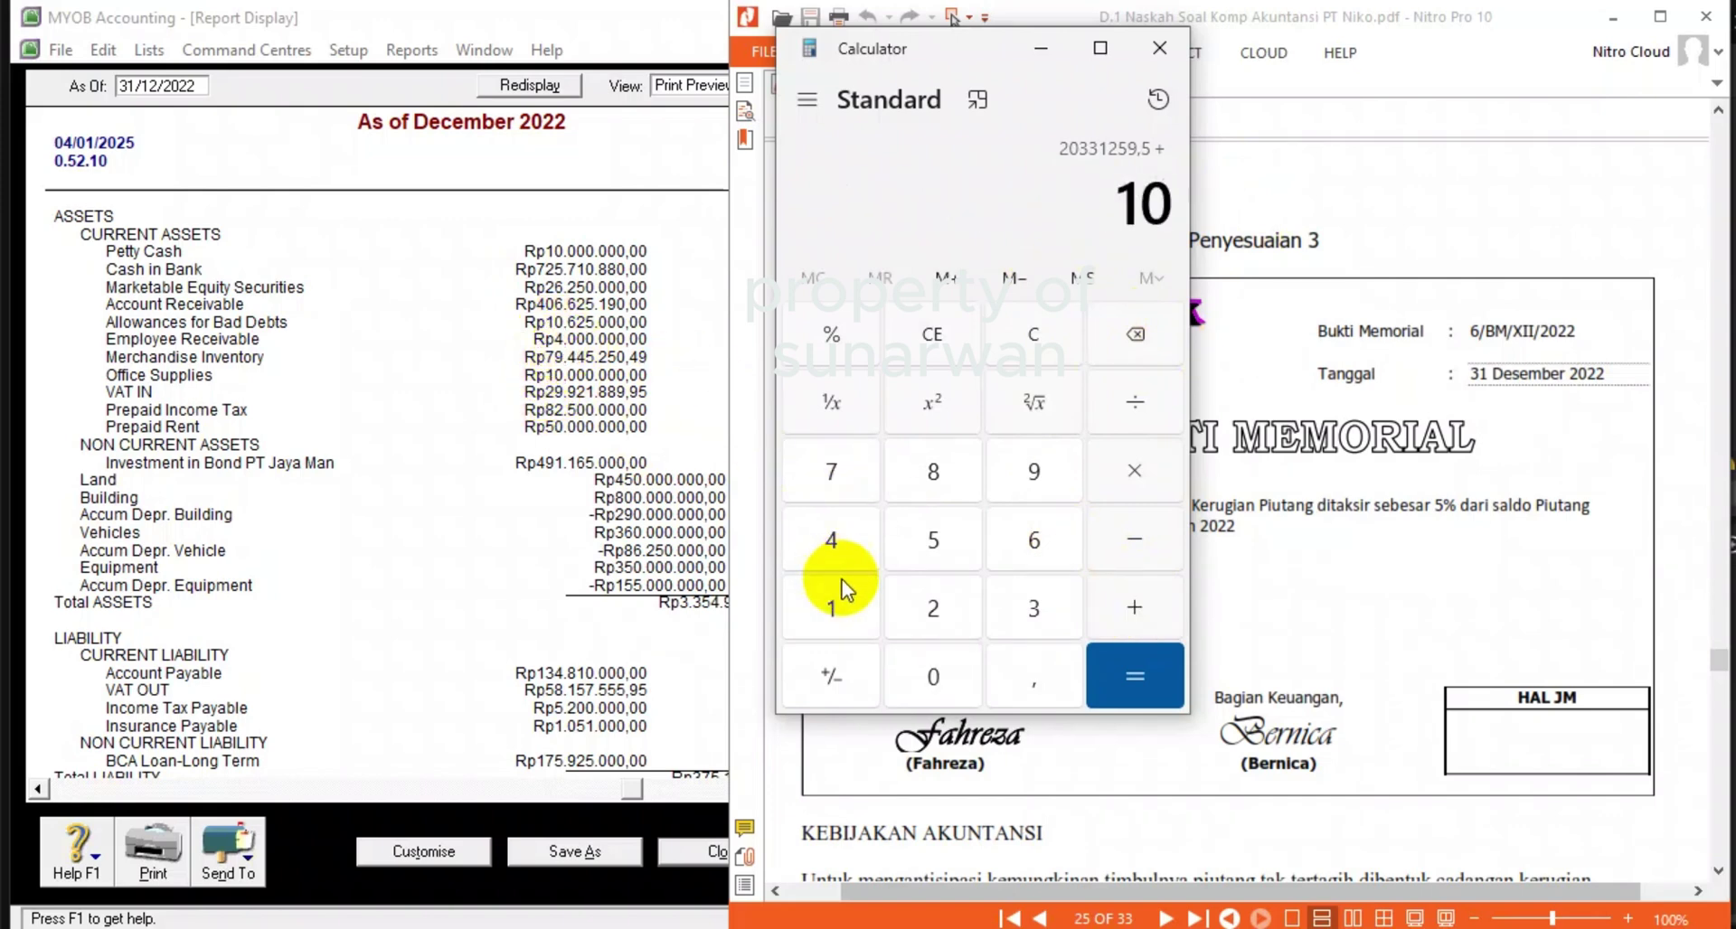
type(".625")
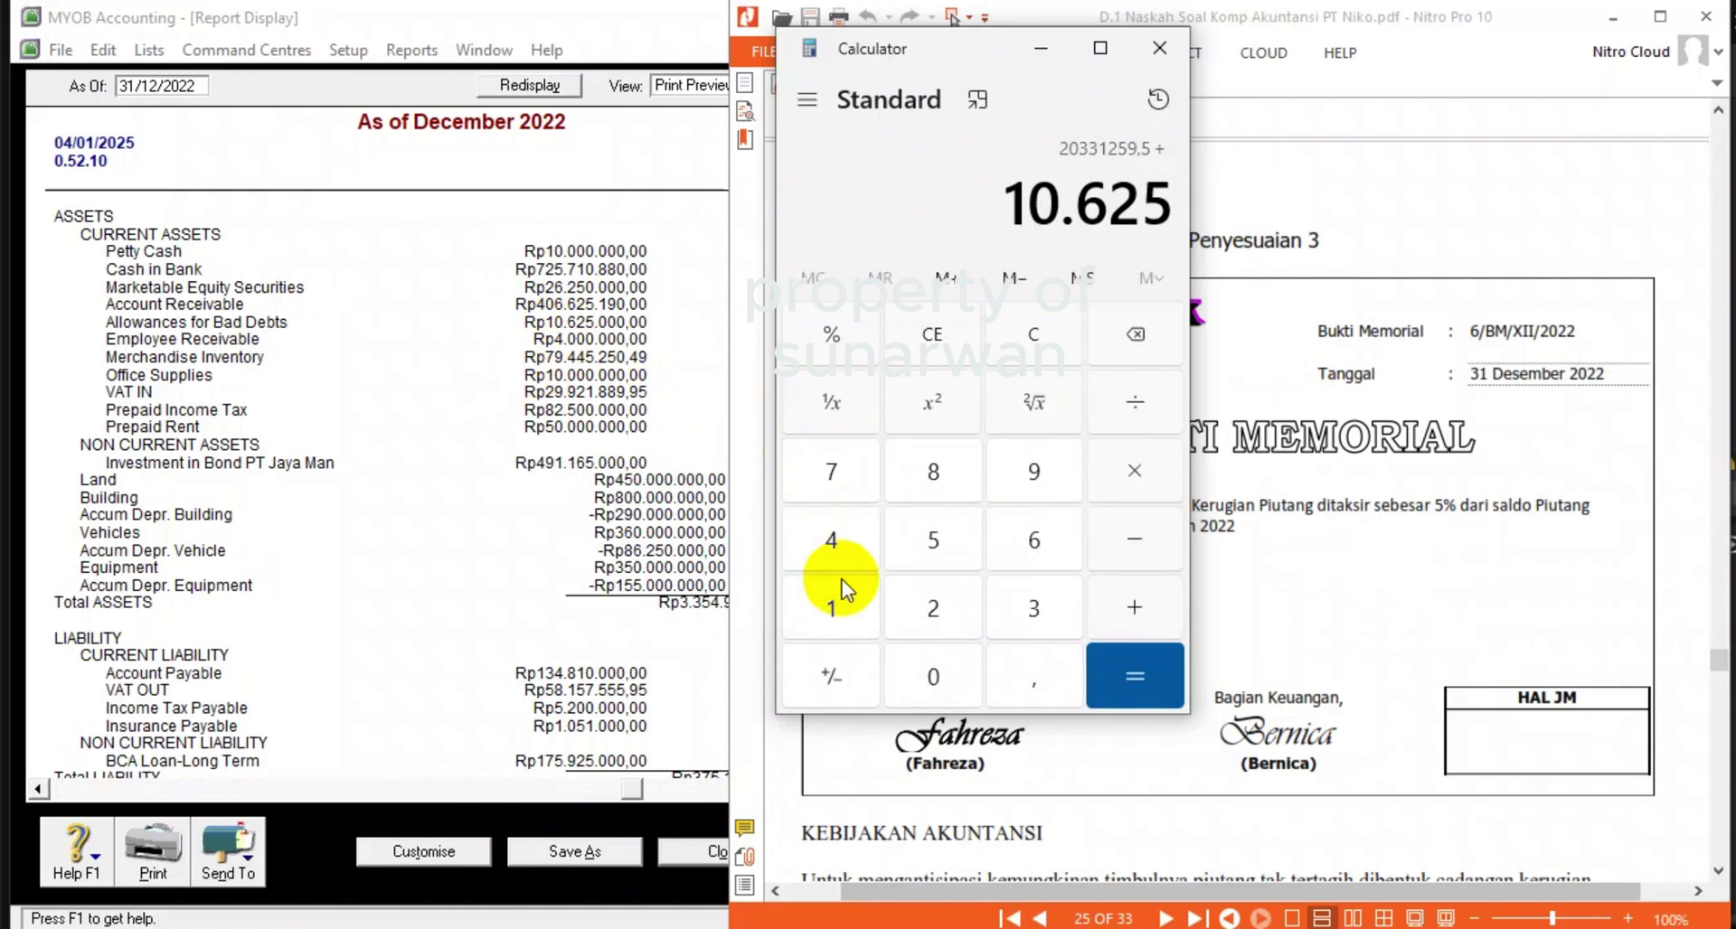
type(".000")
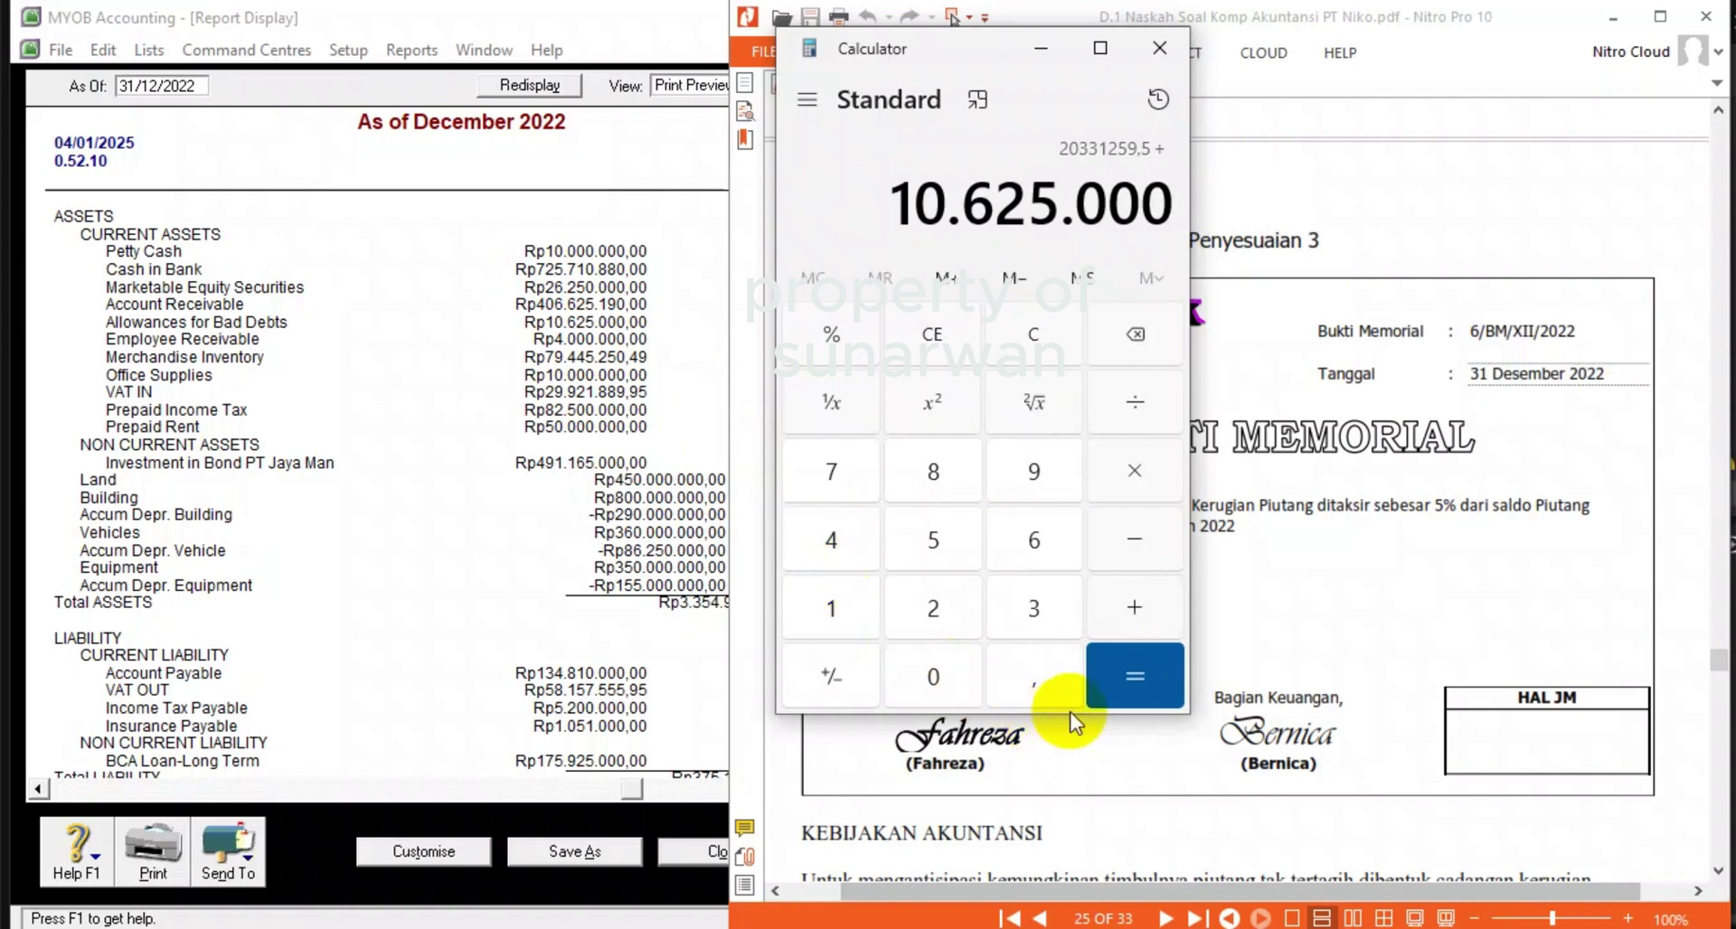
left_click(1125, 689)
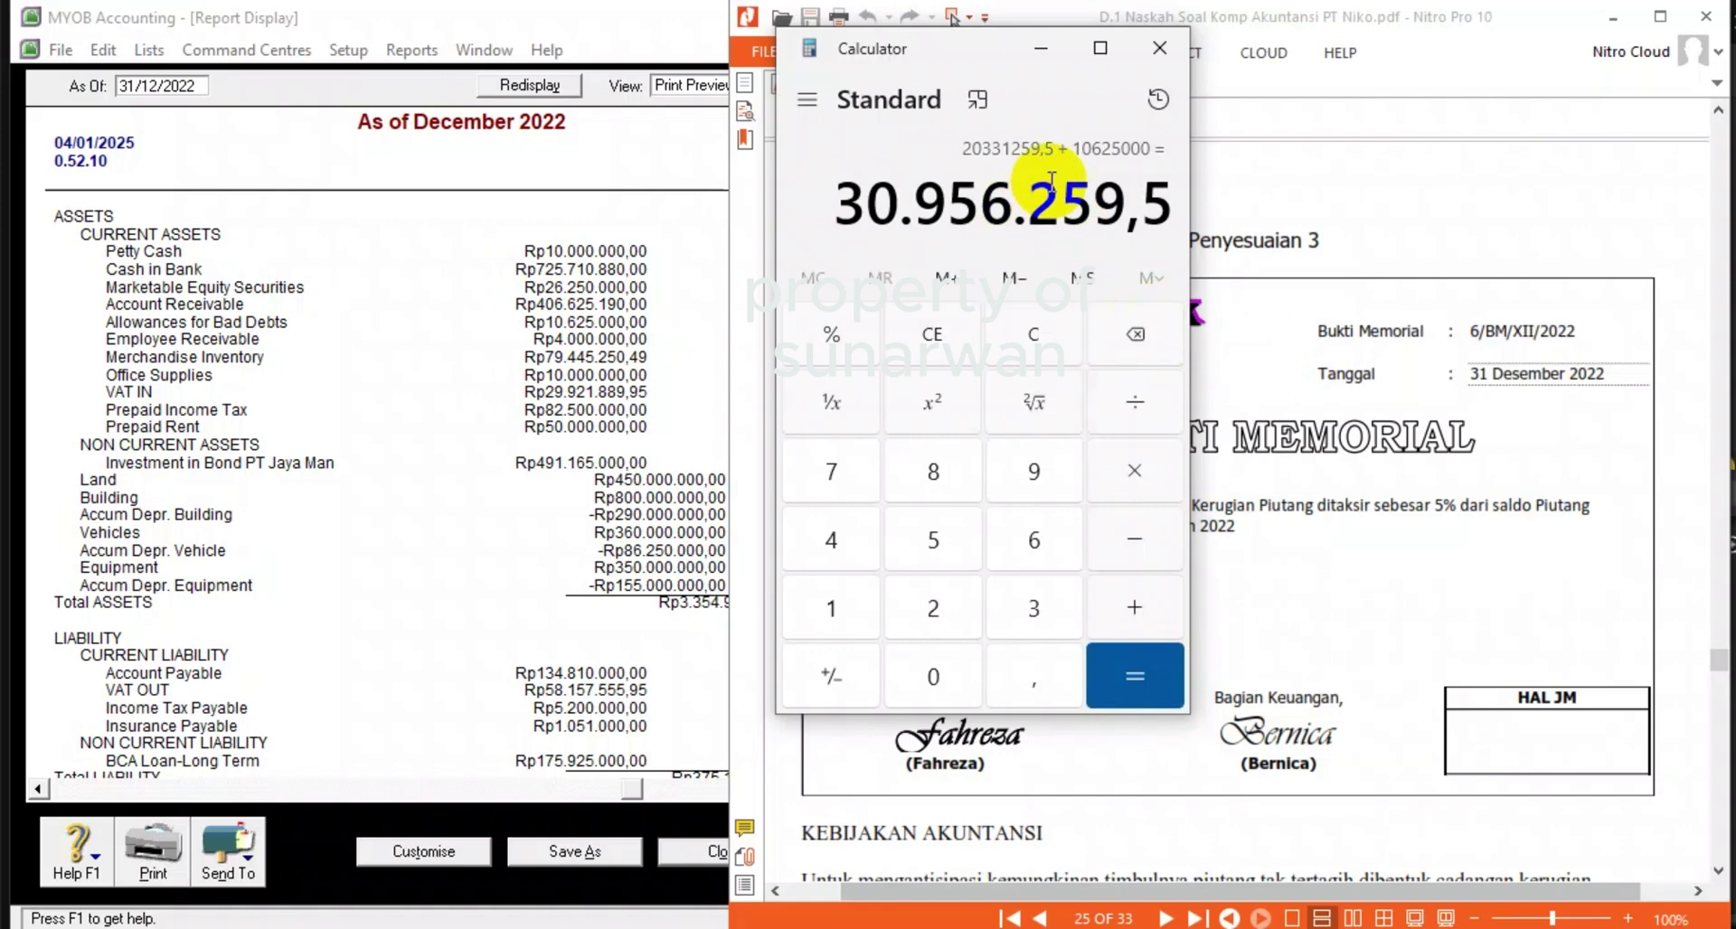
- Close the balance sheet report and the accounts list in MYOB Accounting, and open a new general journal entry
left_click(721, 855)
left_click(676, 861)
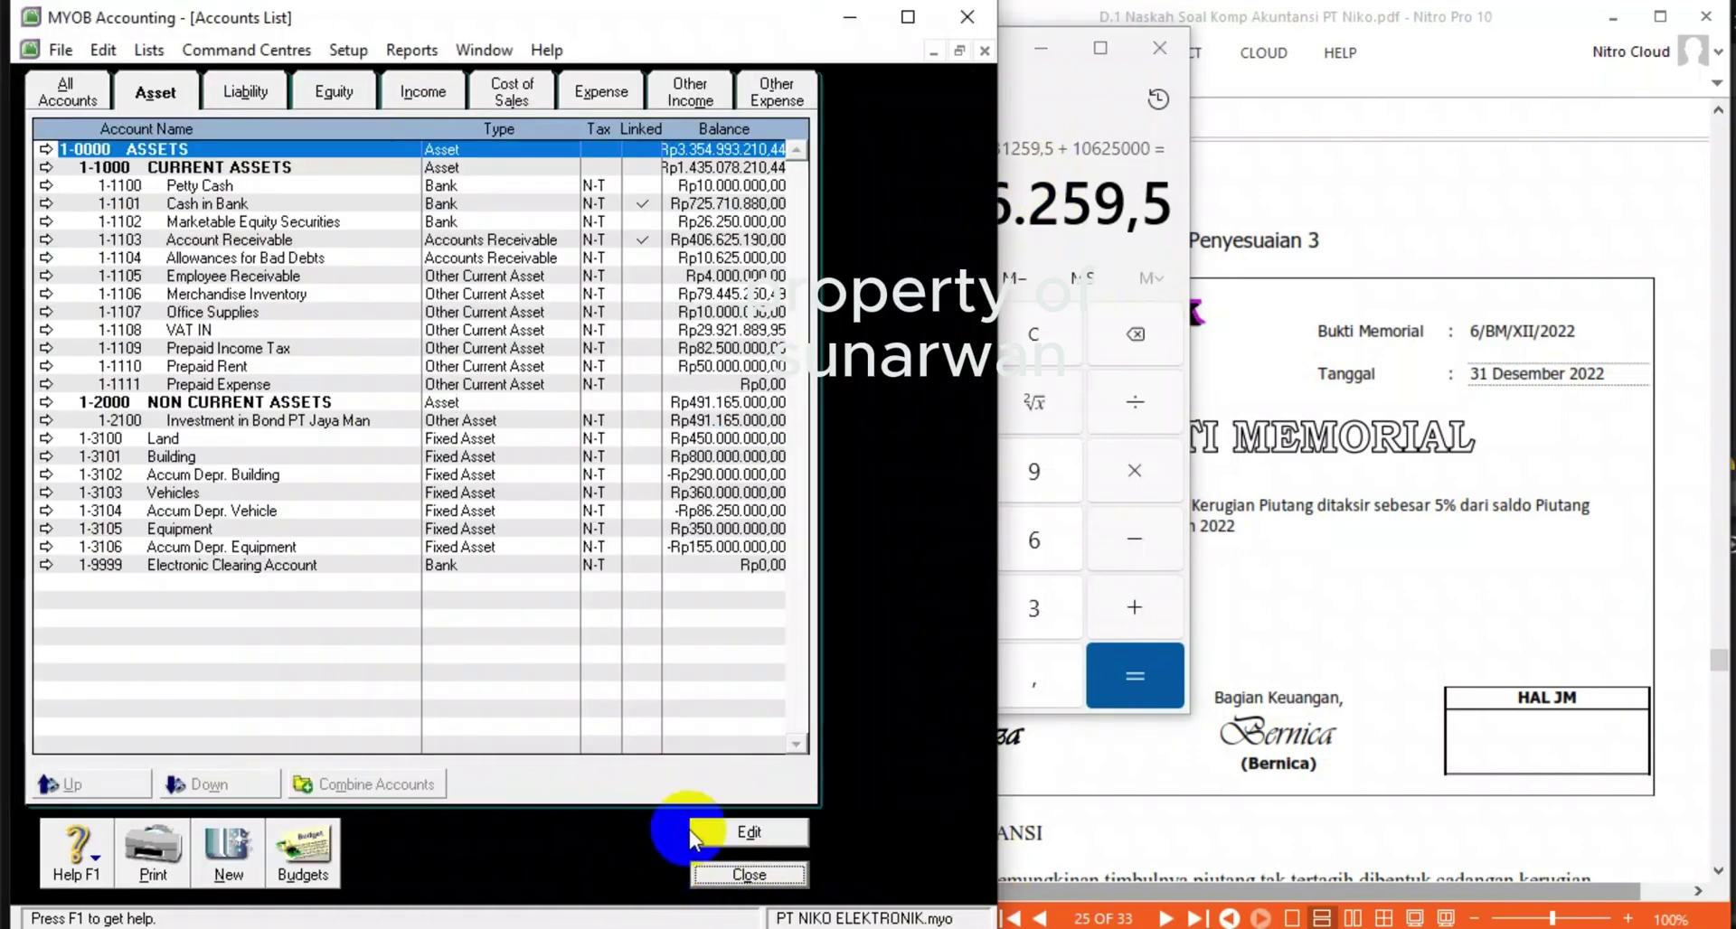
left_click(746, 874)
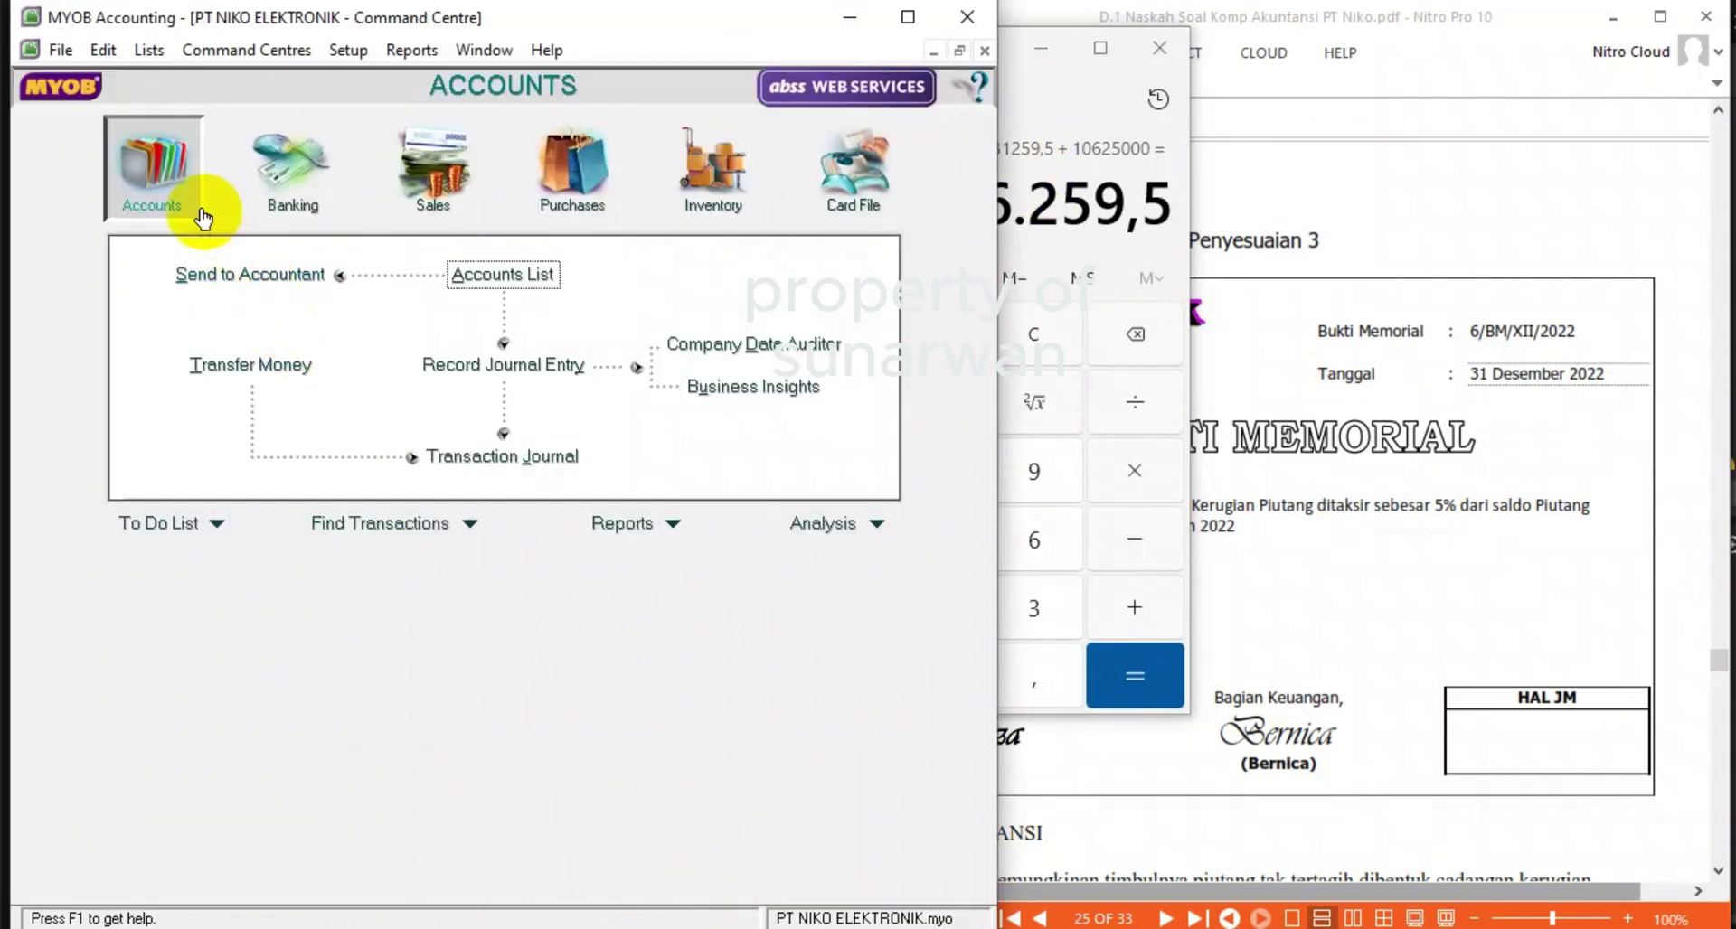
left_click(448, 362)
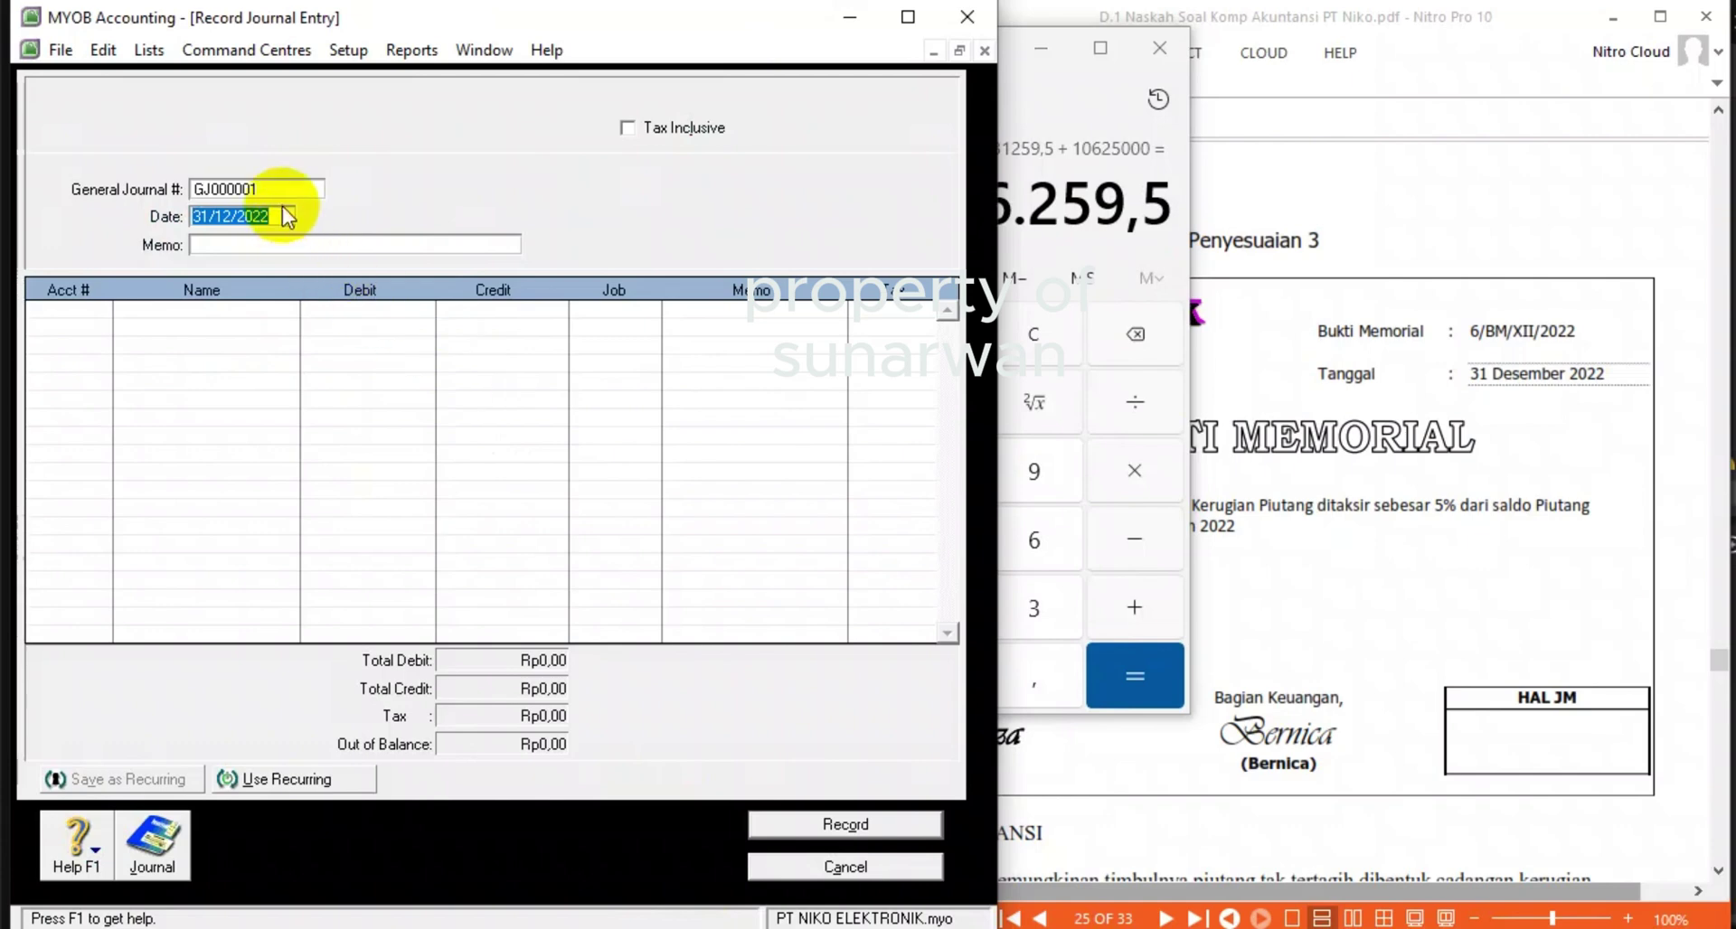
- Number the journal entry 6/BM and enter the memo "PENYESUIAN CADANGAN KERIGIAN PIUTANG"
left_click(278, 190)
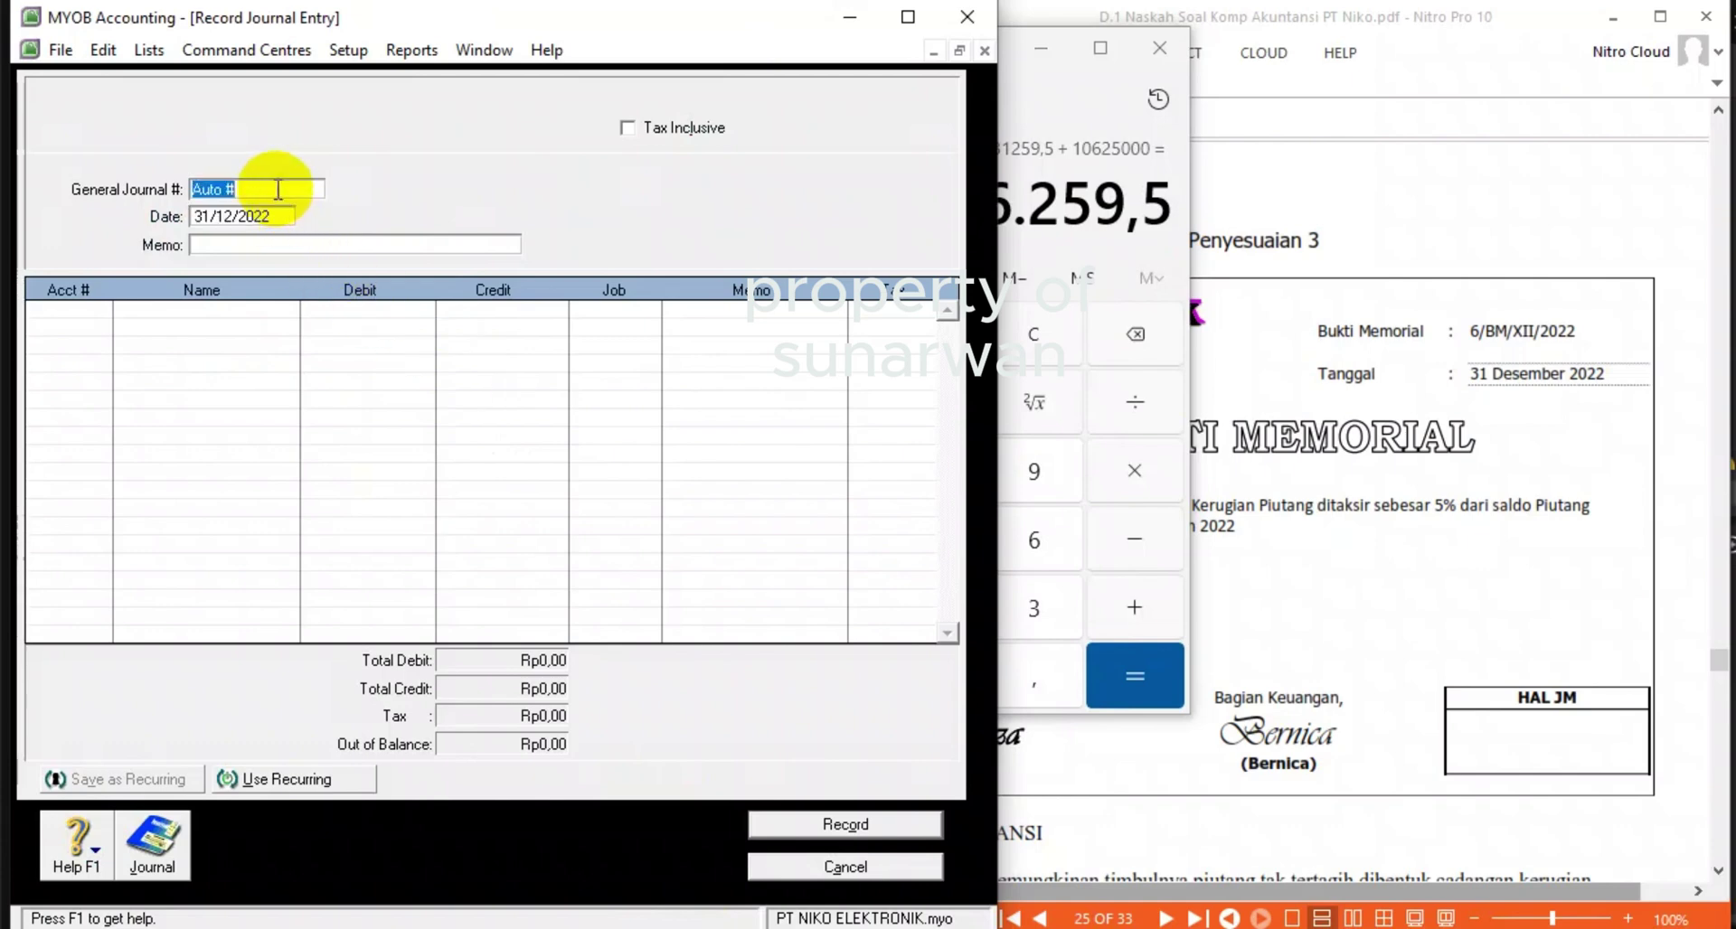
type("6/B")
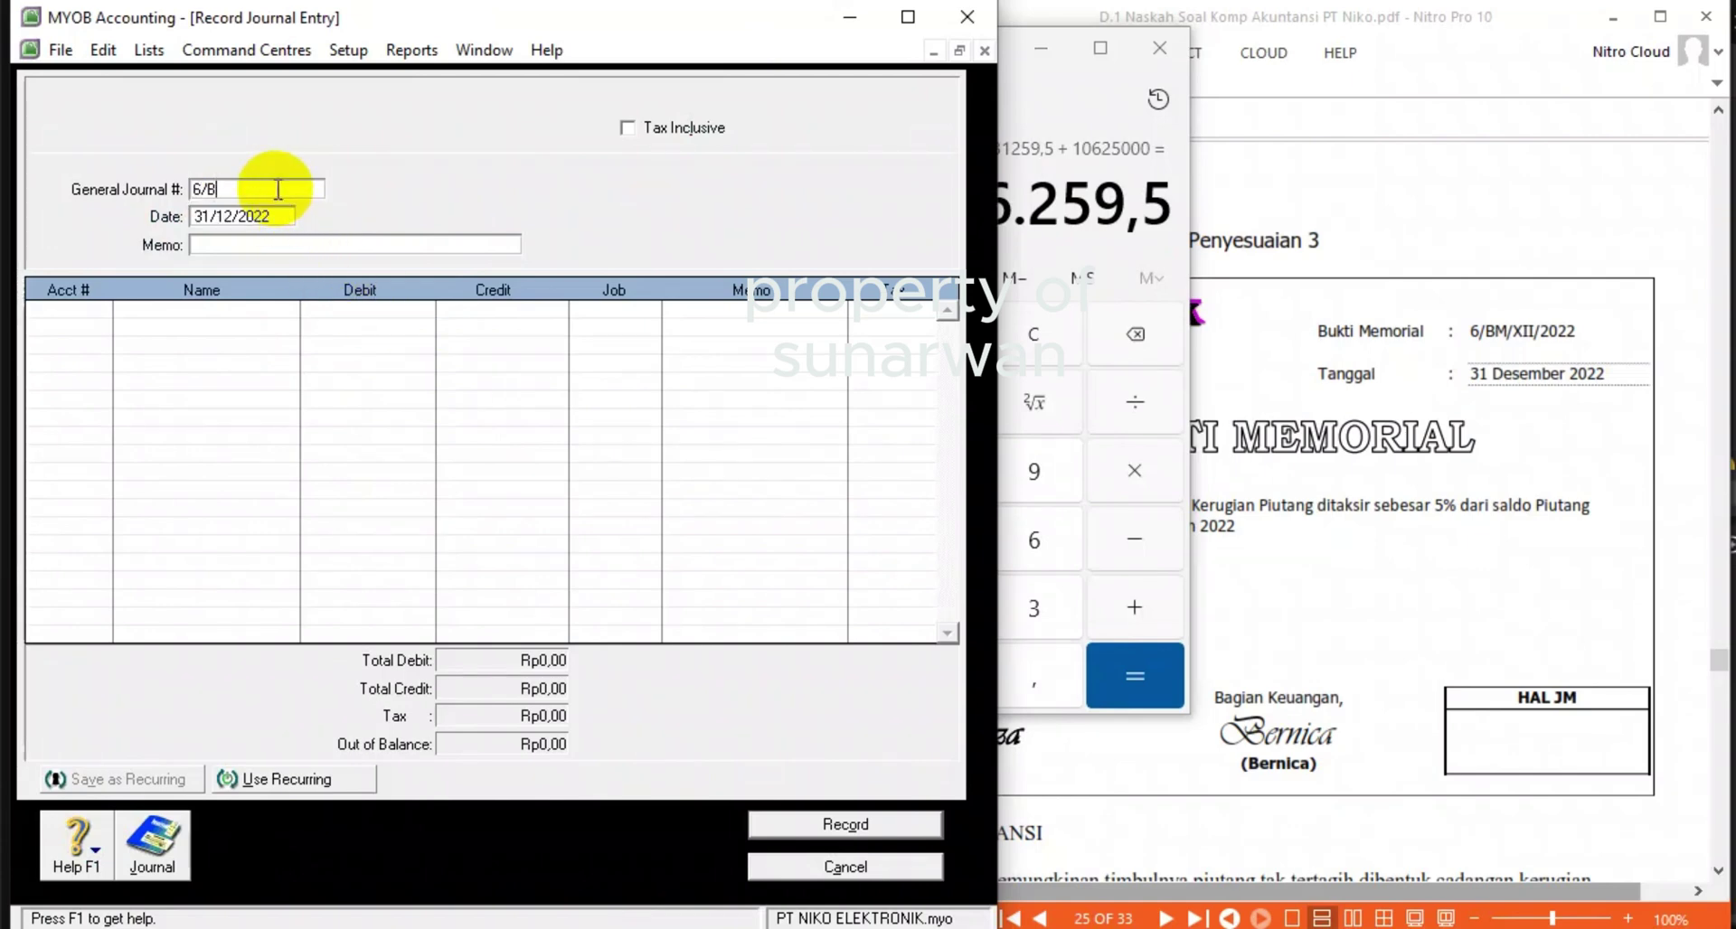
type("M")
key("Tab")
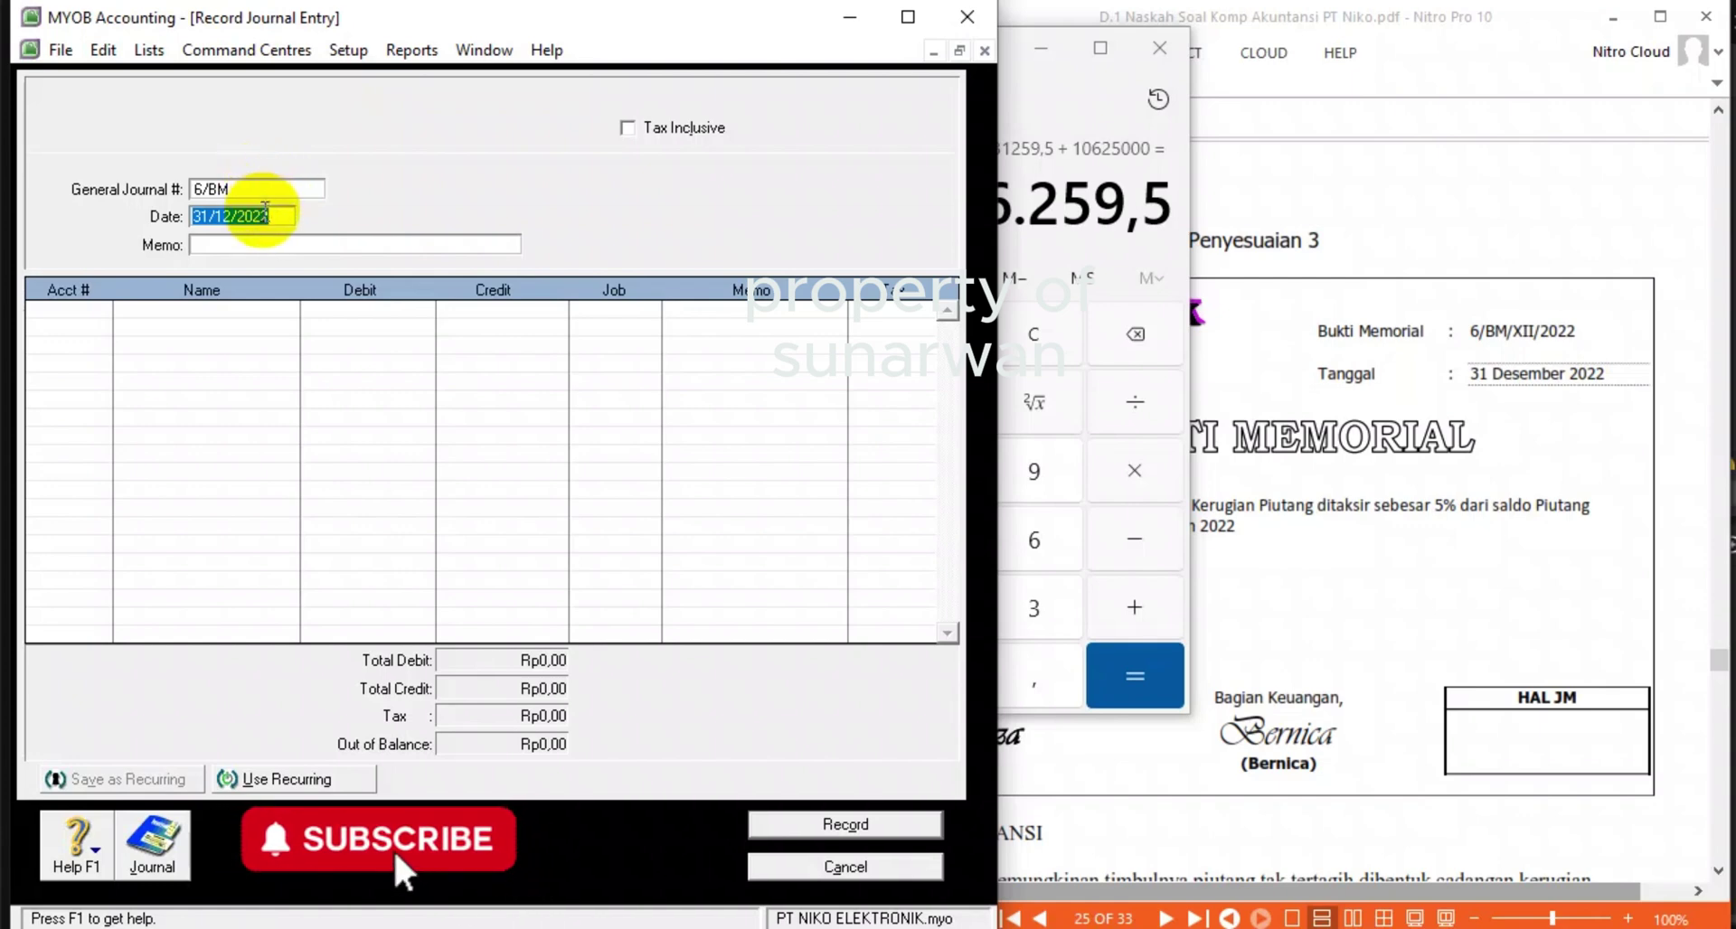
left_click(242, 246)
type("P")
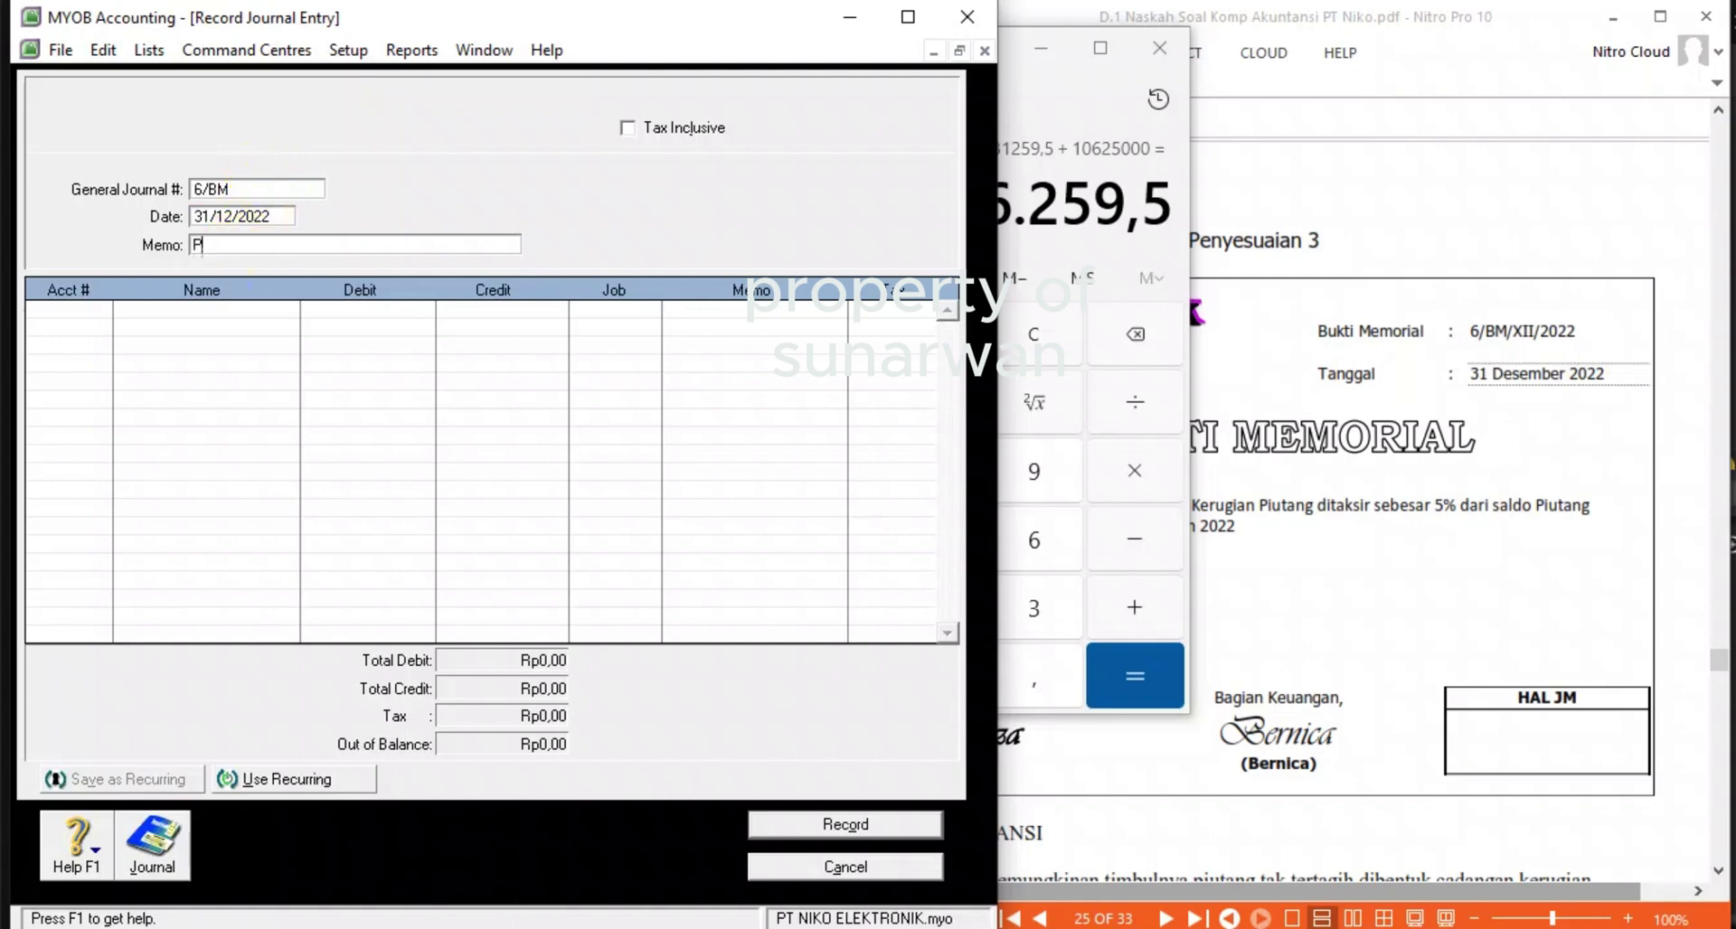
type("ENYESU")
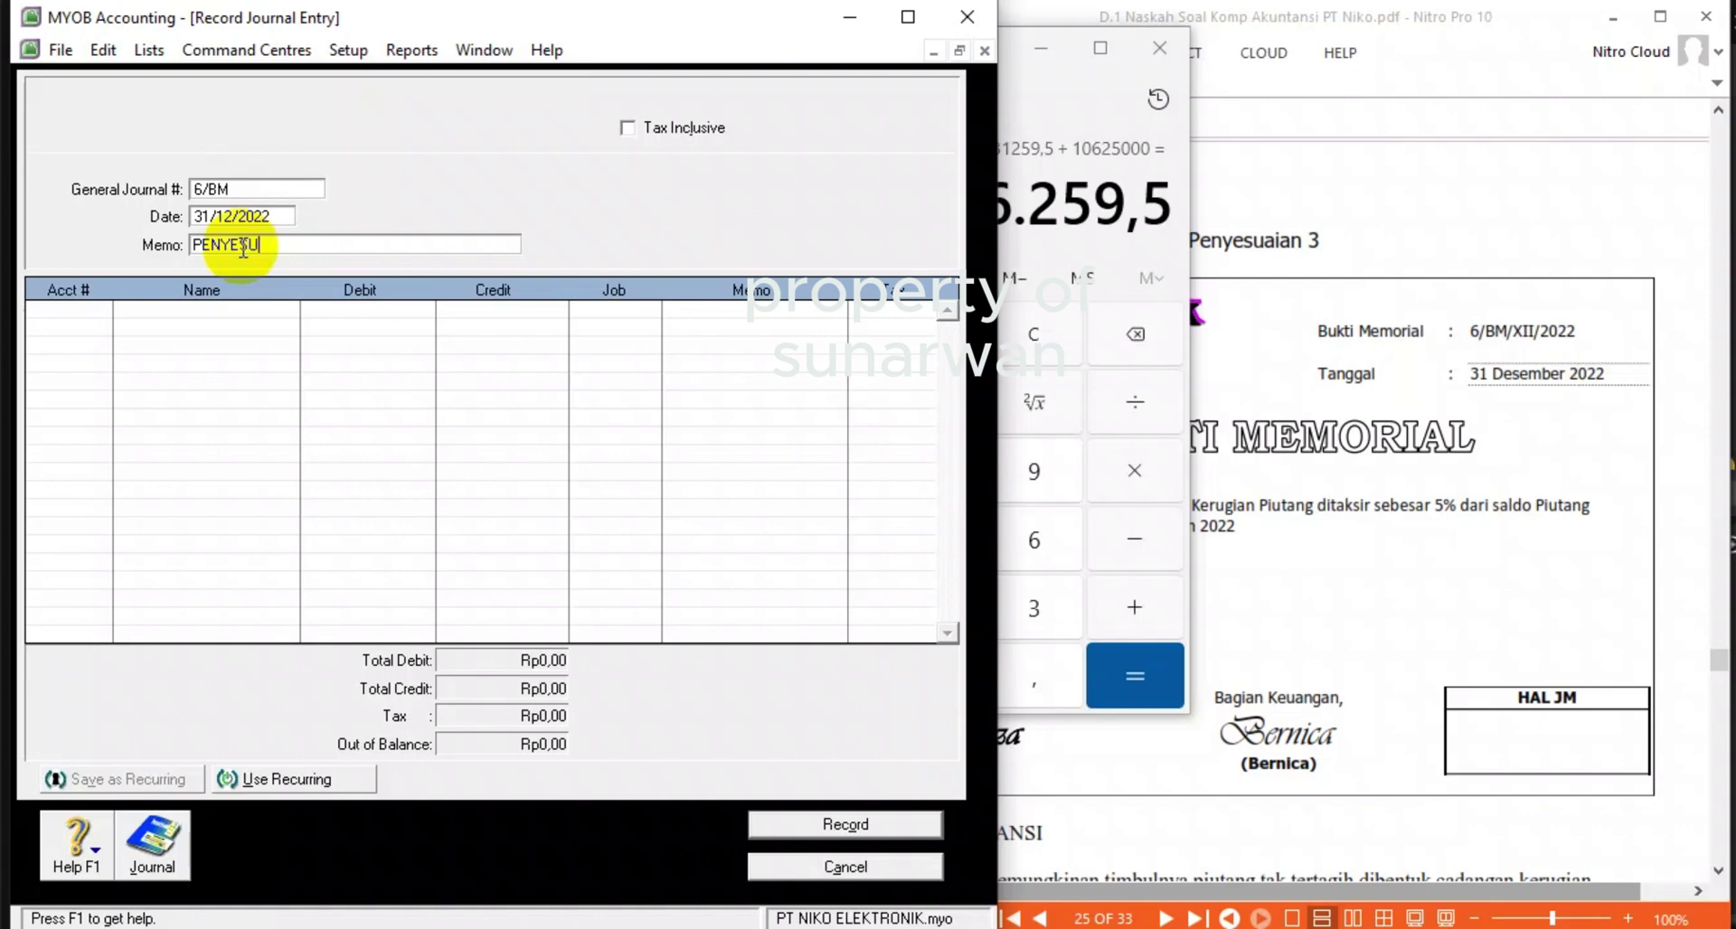
type("AIAN CADANGAN KERIG")
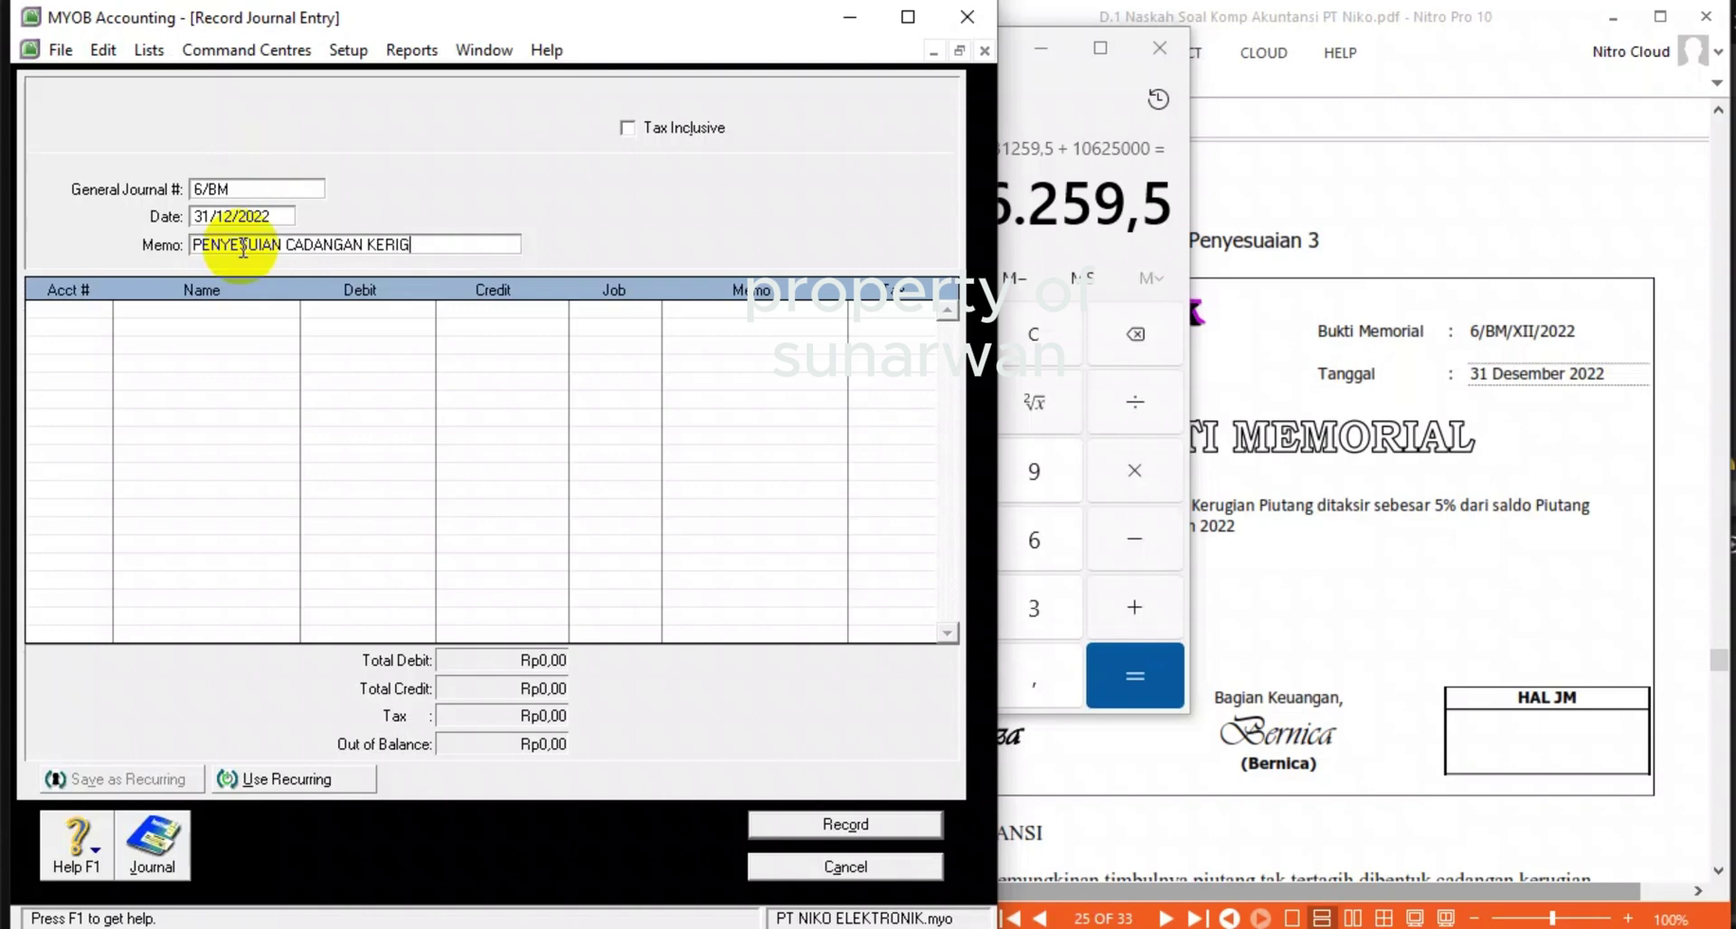
type("IAN PIUTANG")
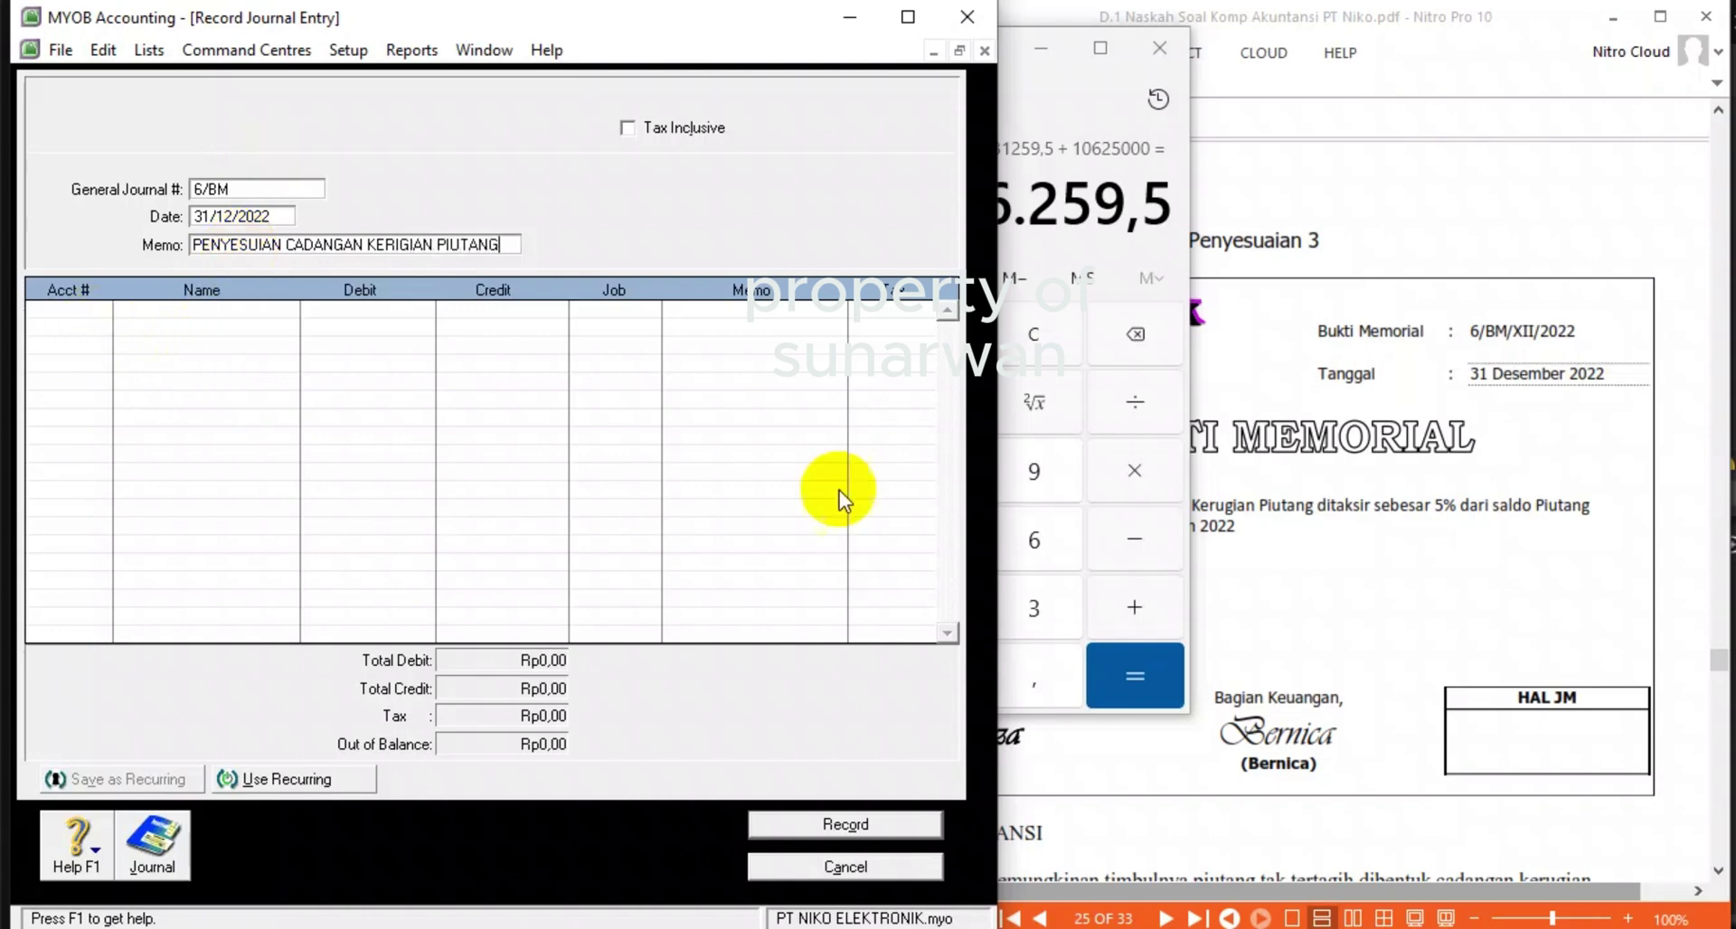
- Choose account 6-1200 Bad Debts Expense for the first line of the journal entry
left_click(90, 318)
left_click(99, 310)
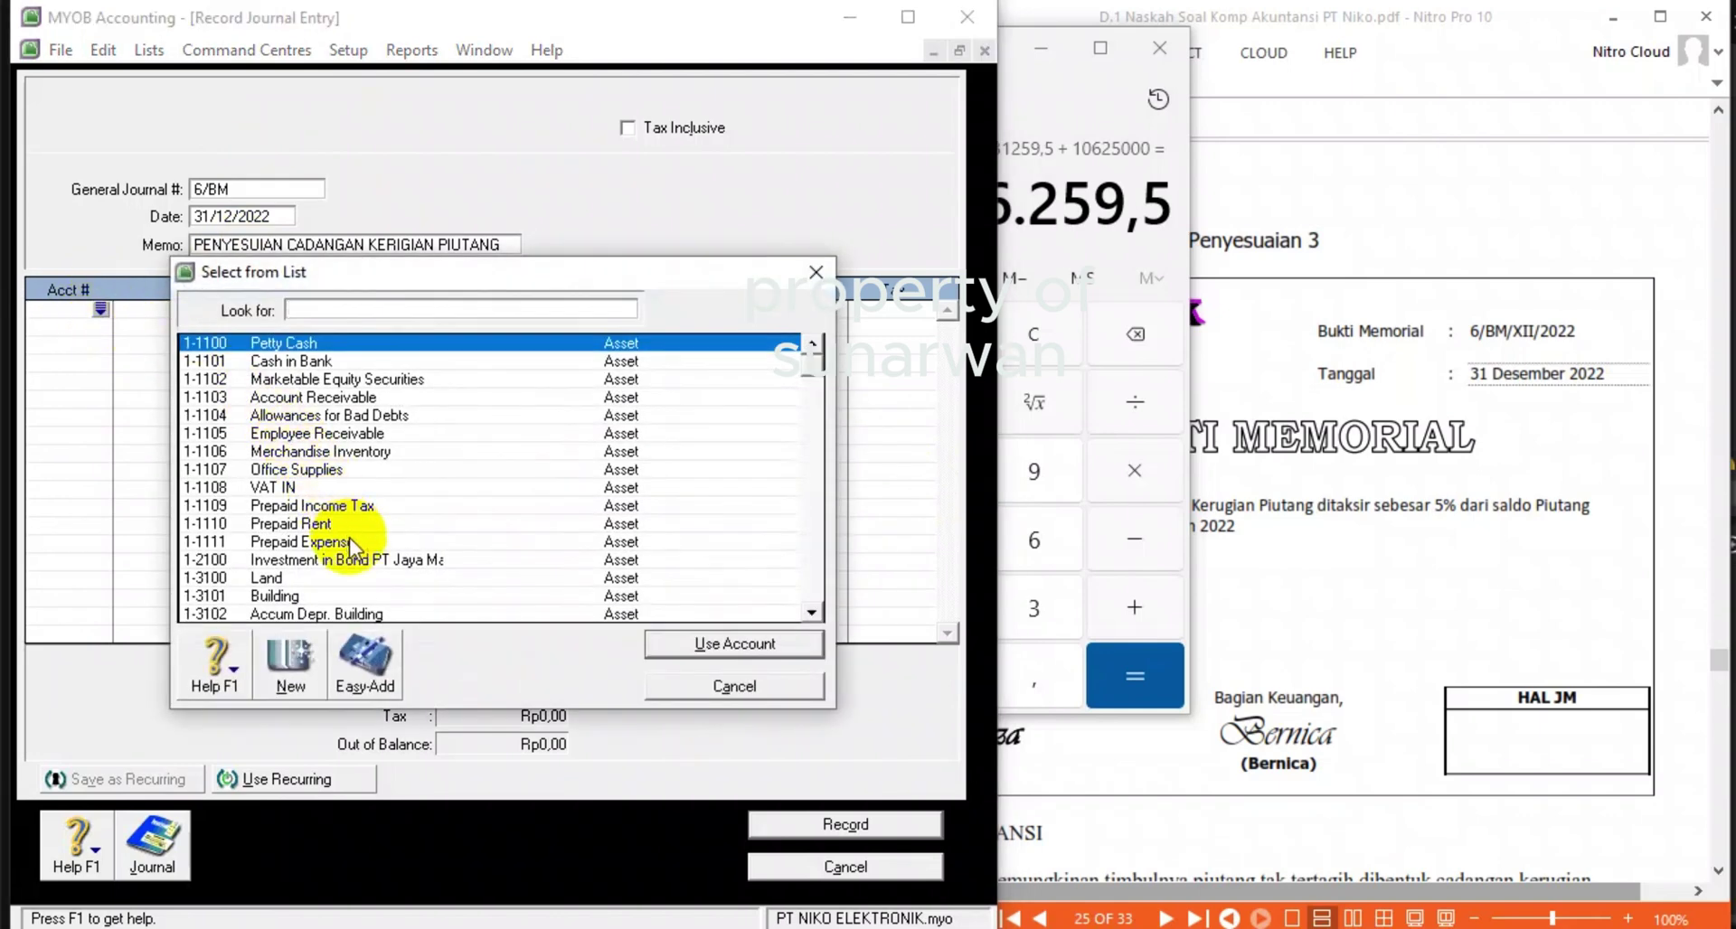
scroll(334, 515, "down", 4)
scroll(353, 592, "down", 8)
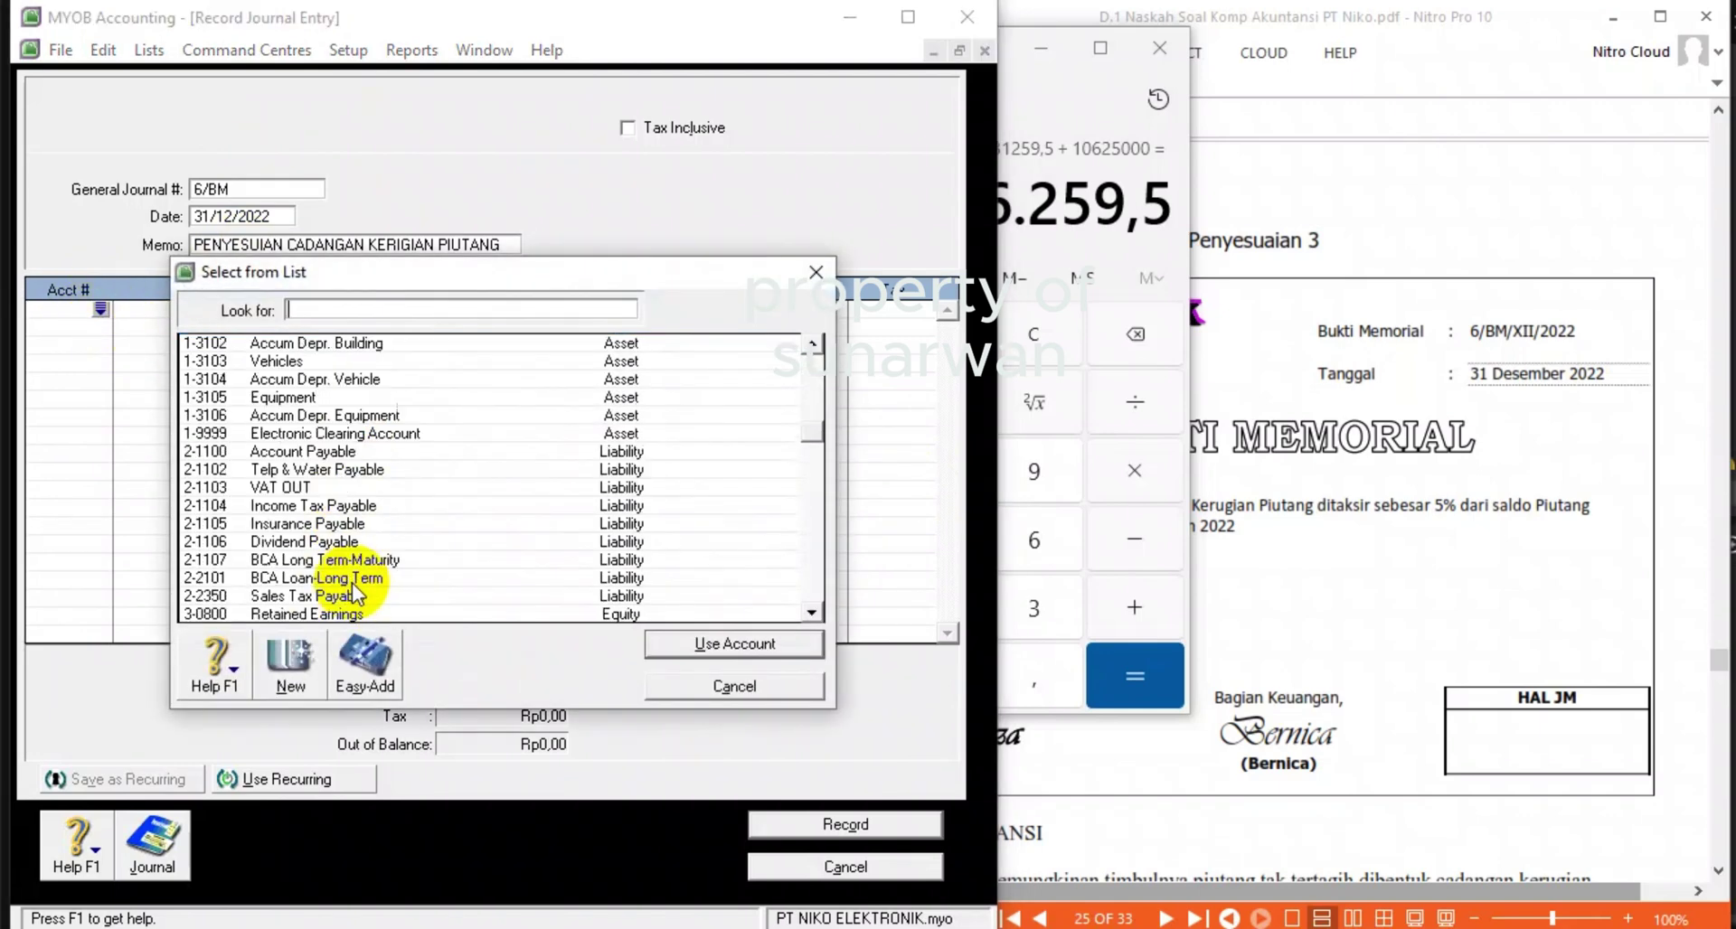
scroll(350, 594, "down", 1)
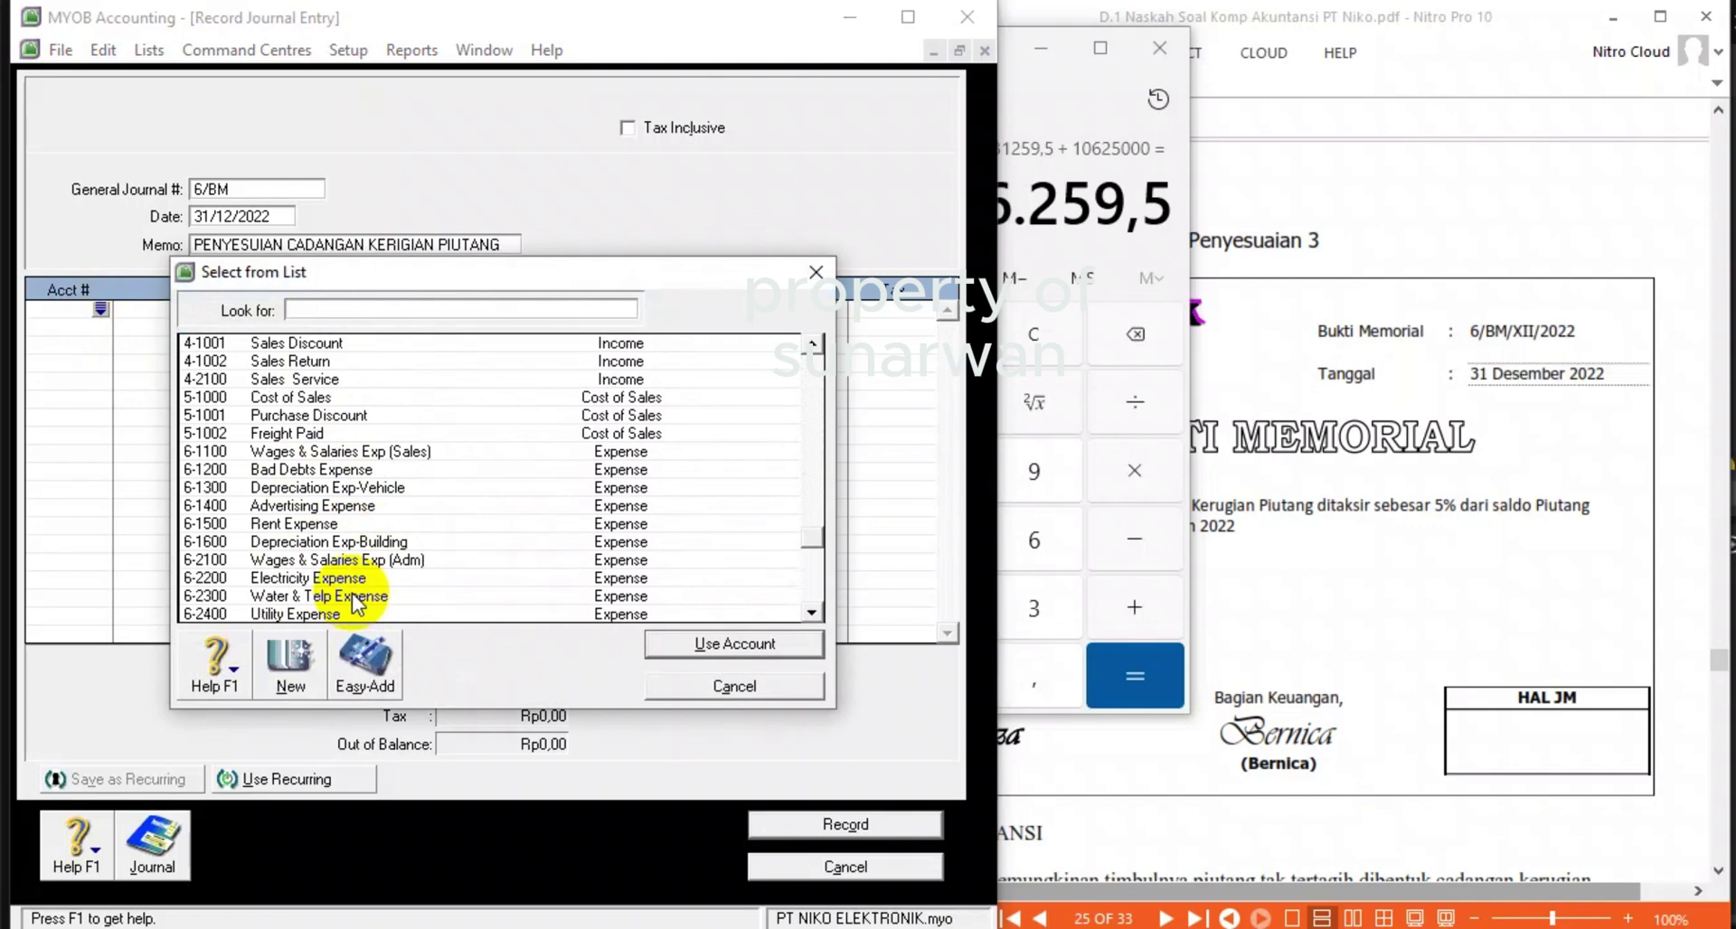
left_click(312, 469)
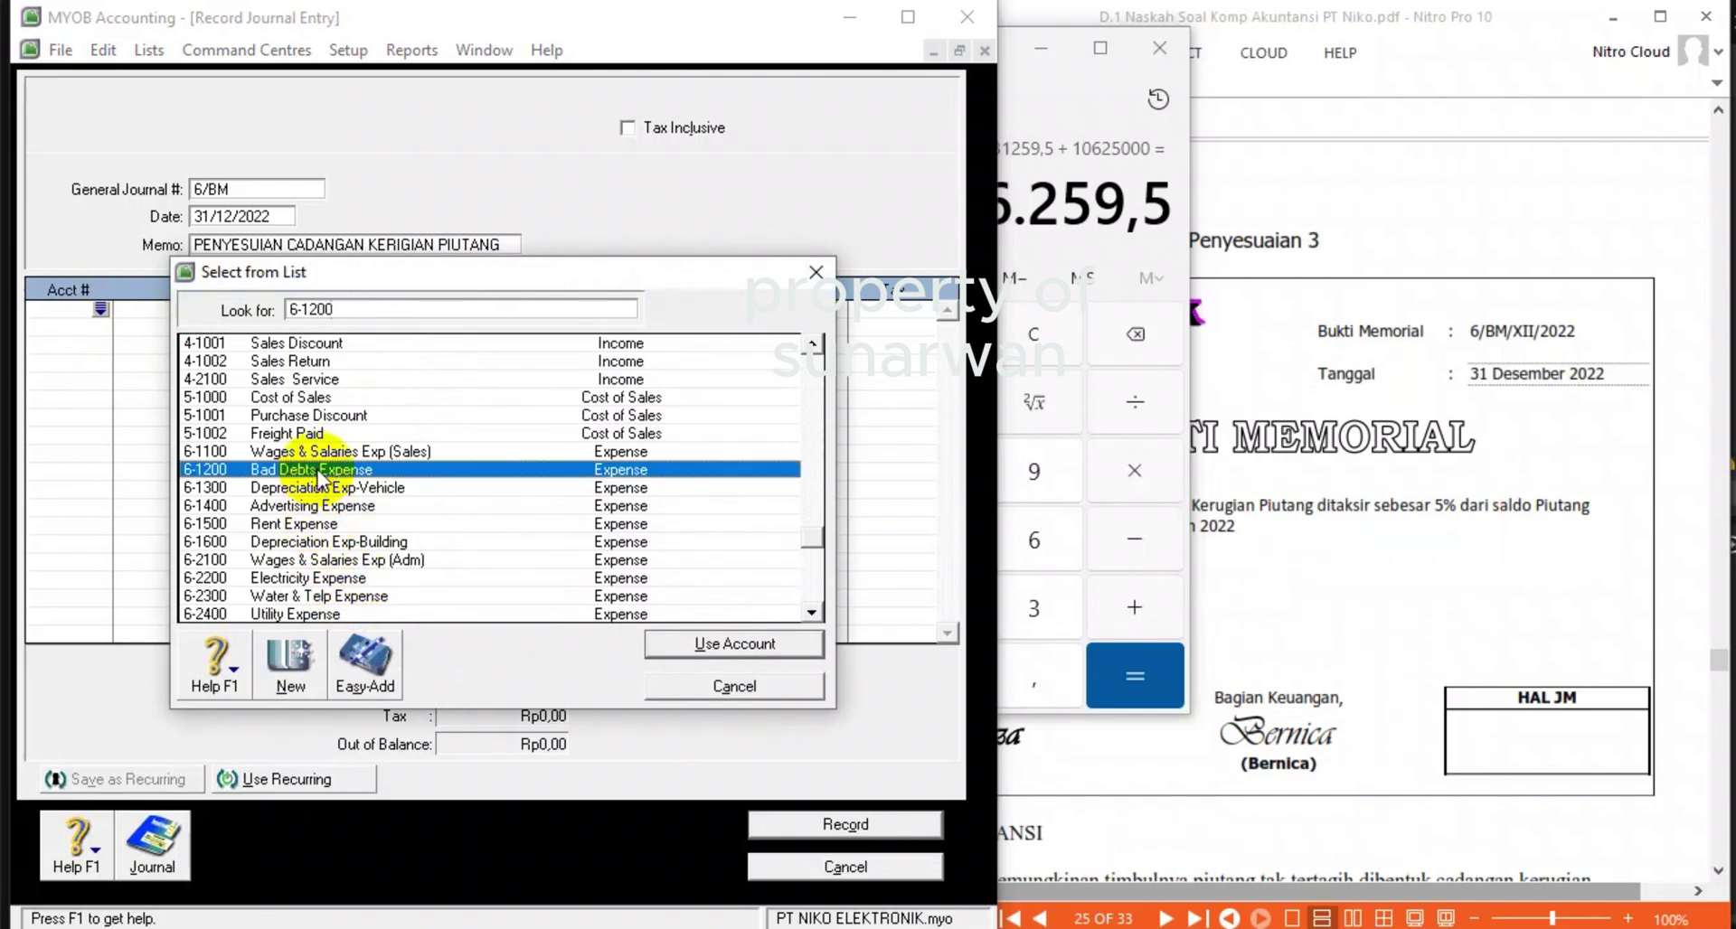
left_click(665, 646)
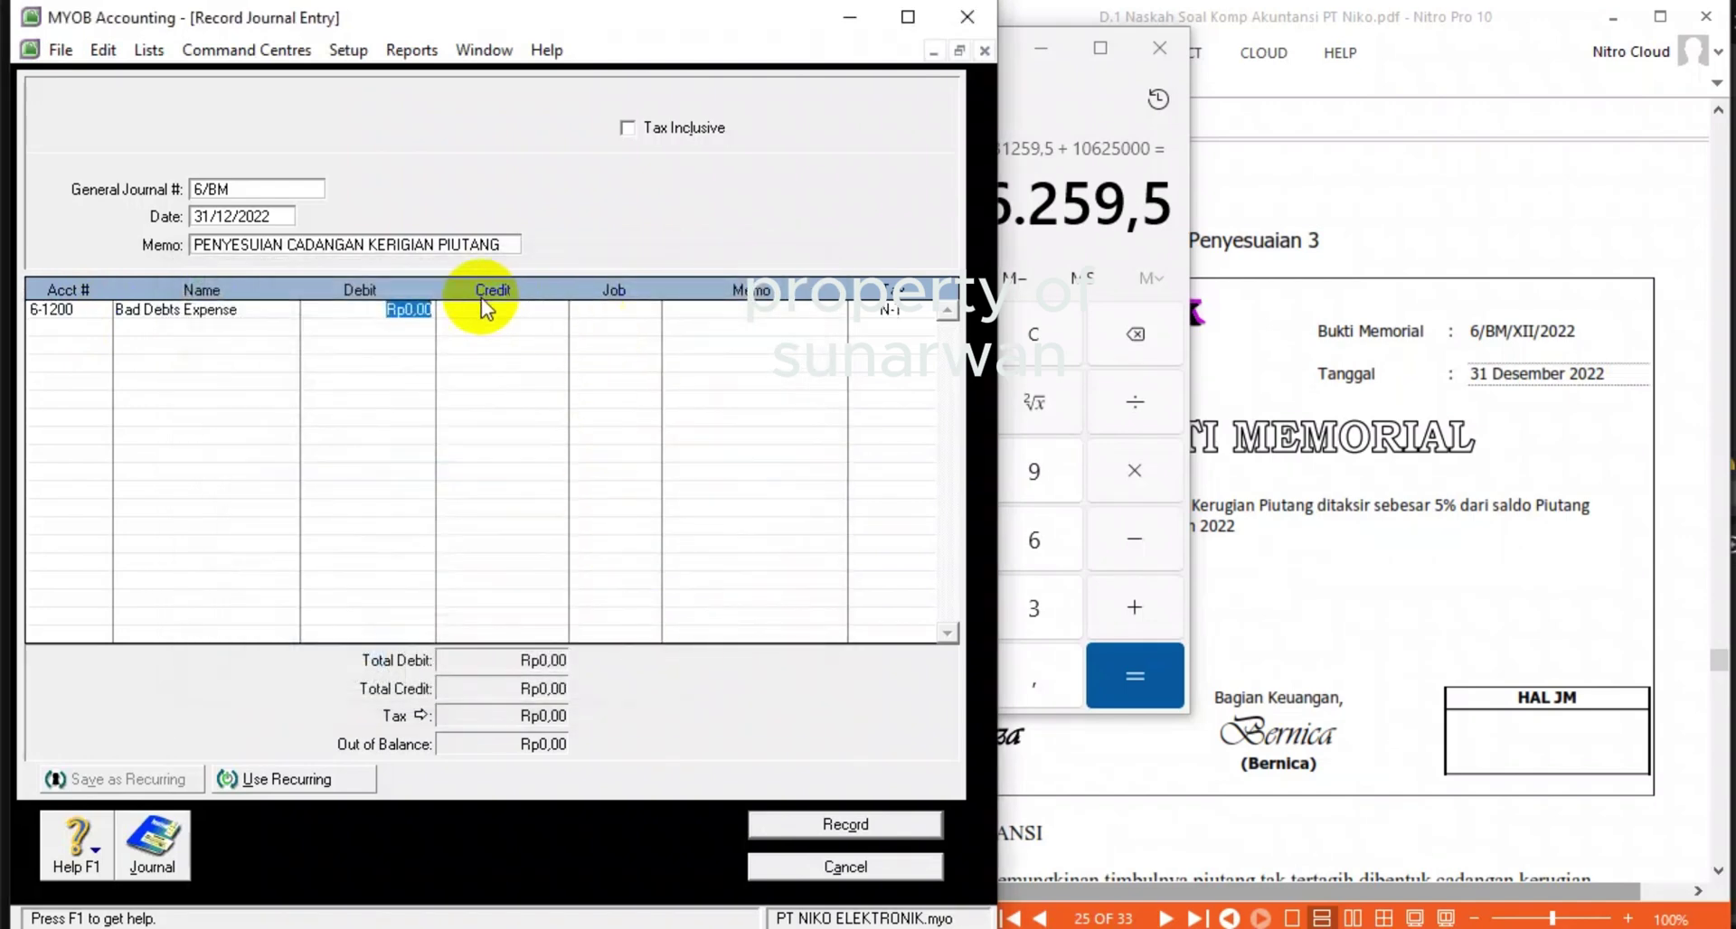
- Move Calculator clear of the journal and enter a debit of Rp30.956.269,50 for Bad Debts Expense
left_click(1093, 106)
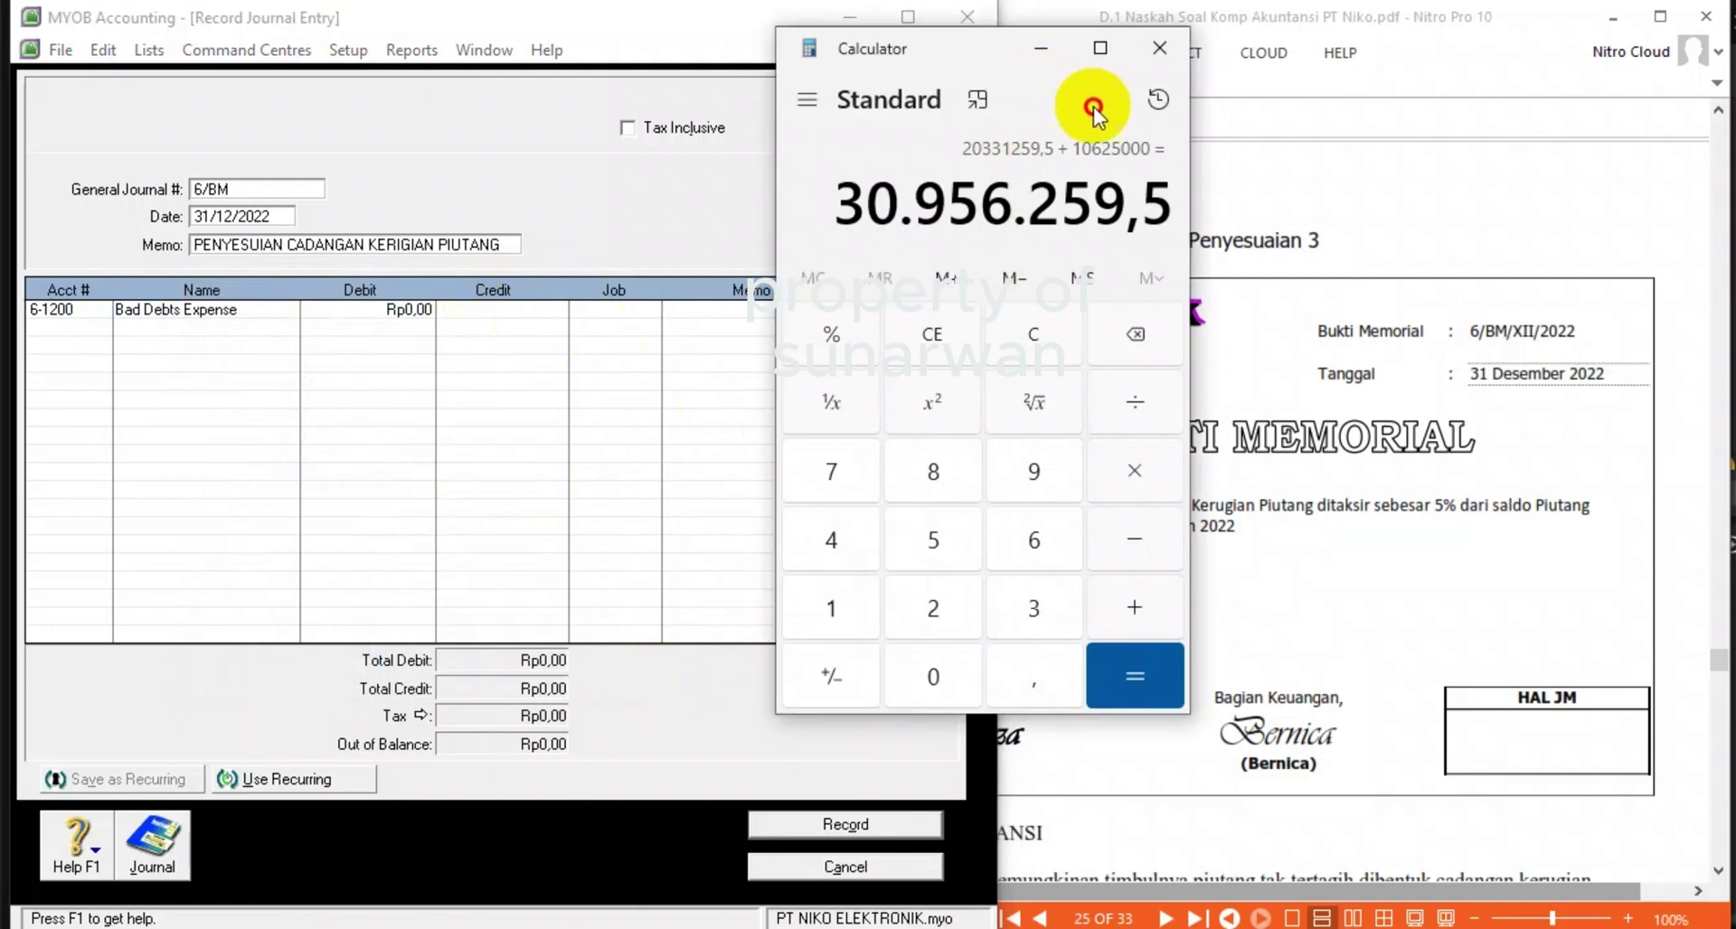
left_click_drag(979, 69, 1279, 80)
left_click(380, 309)
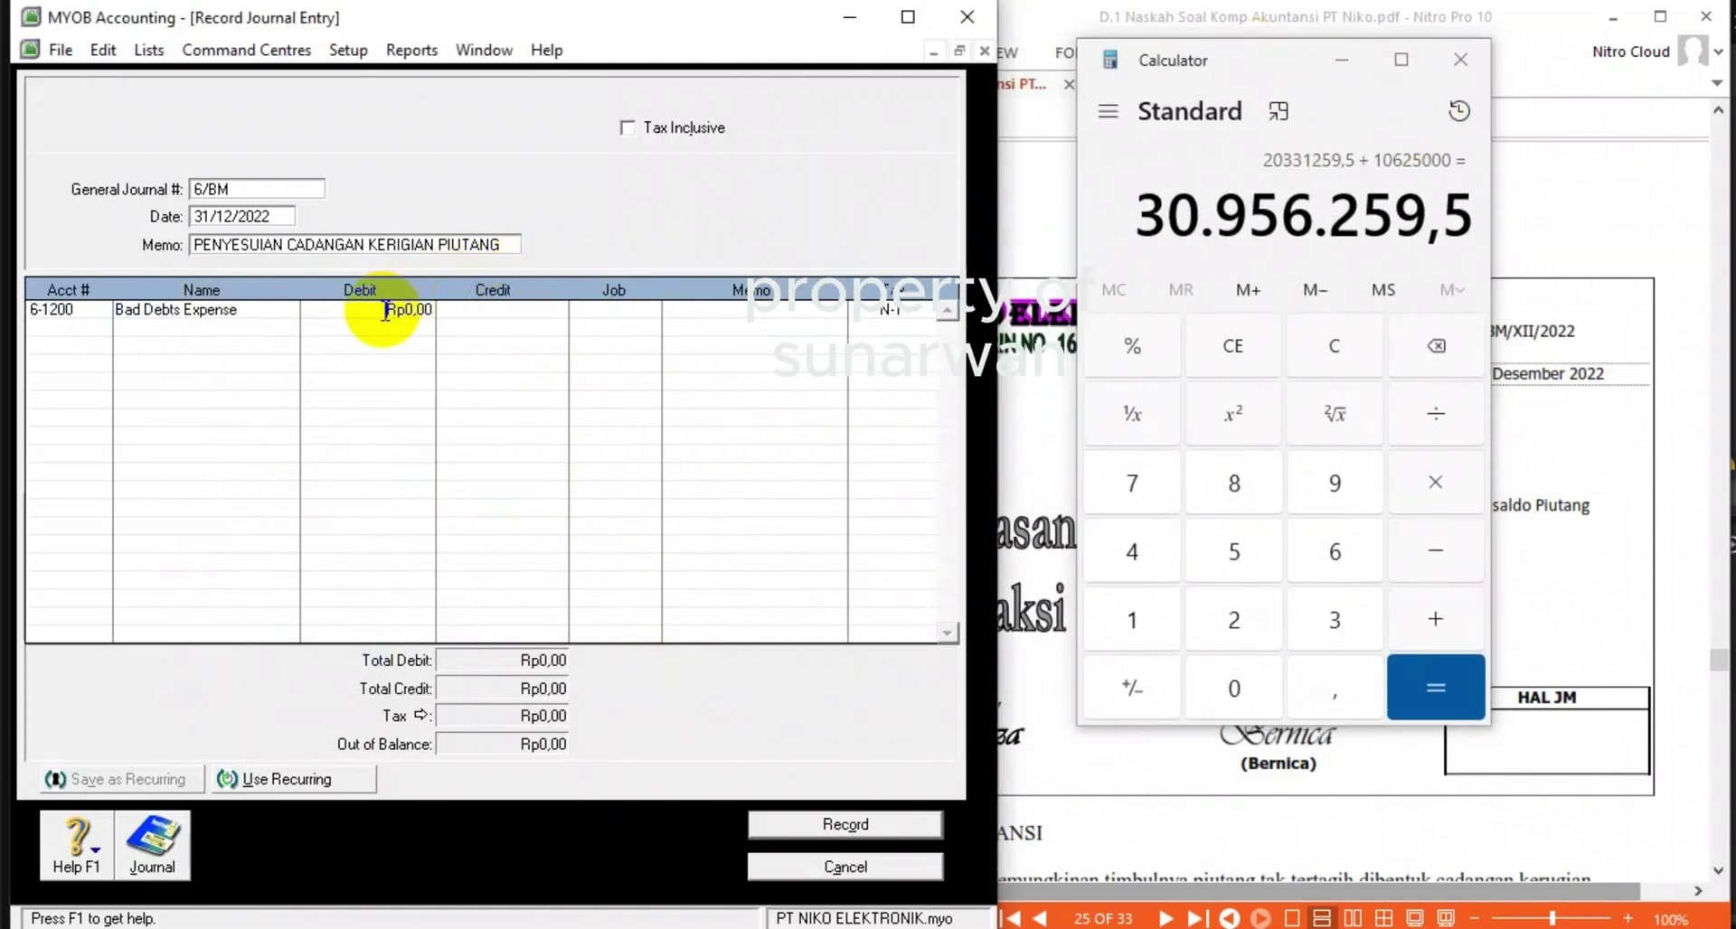
left_click_drag(424, 309, 368, 310)
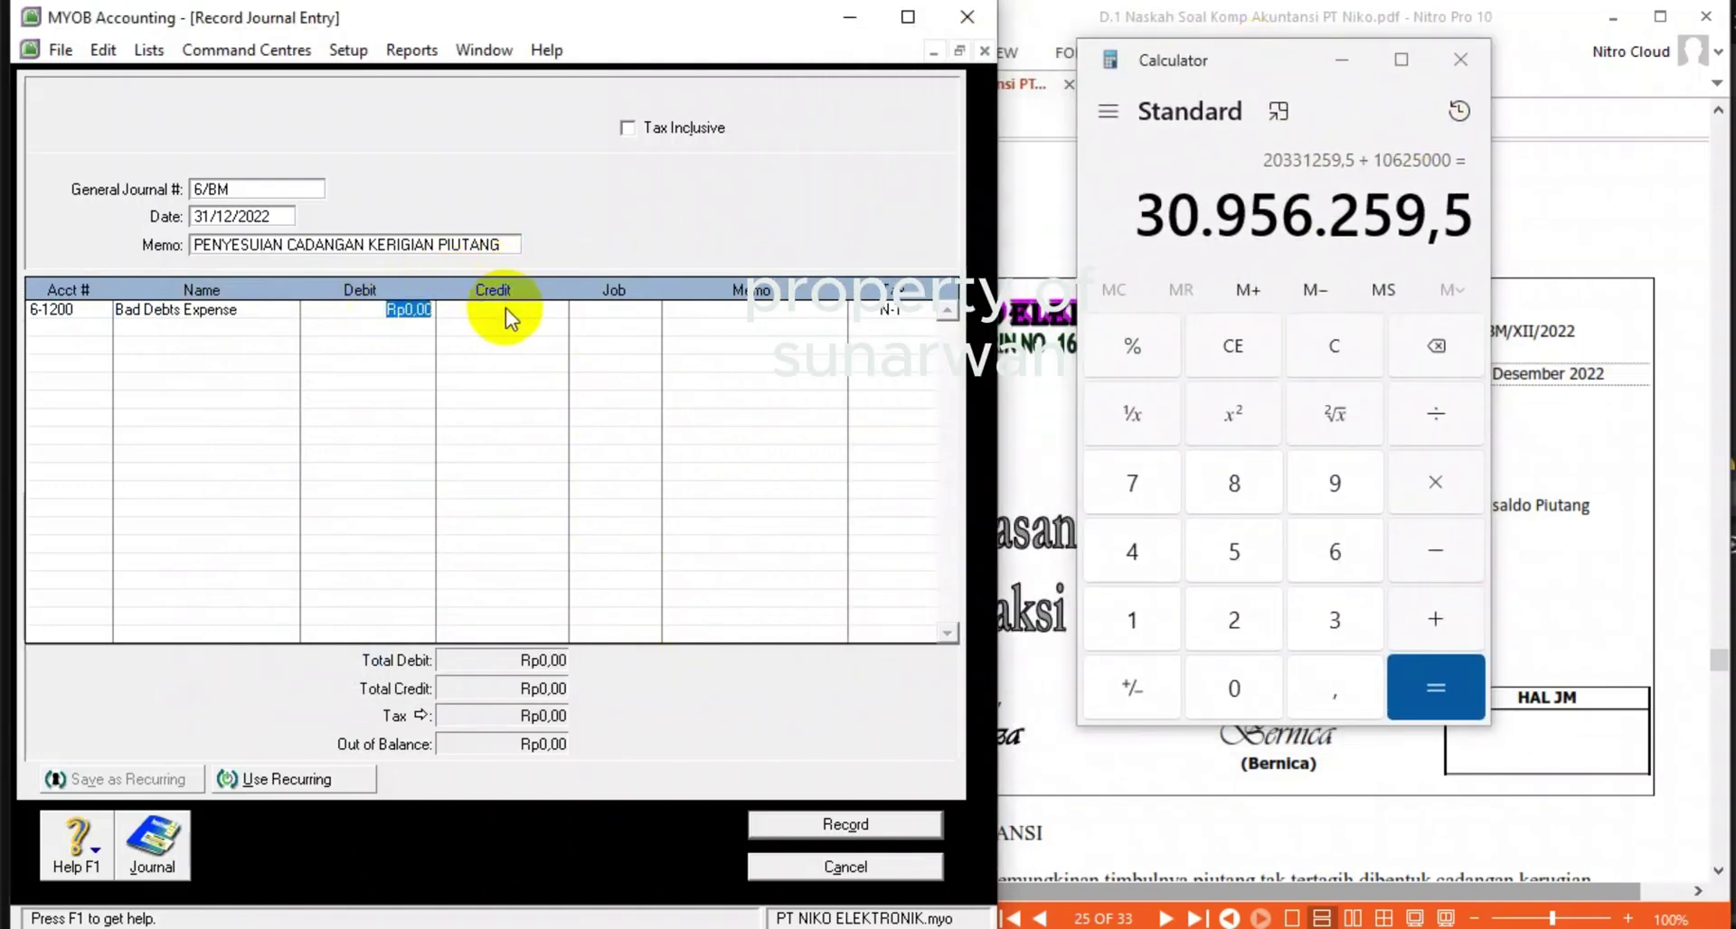
type("30.9")
type("56.")
type("259")
type(",")
type("5")
key("Tab")
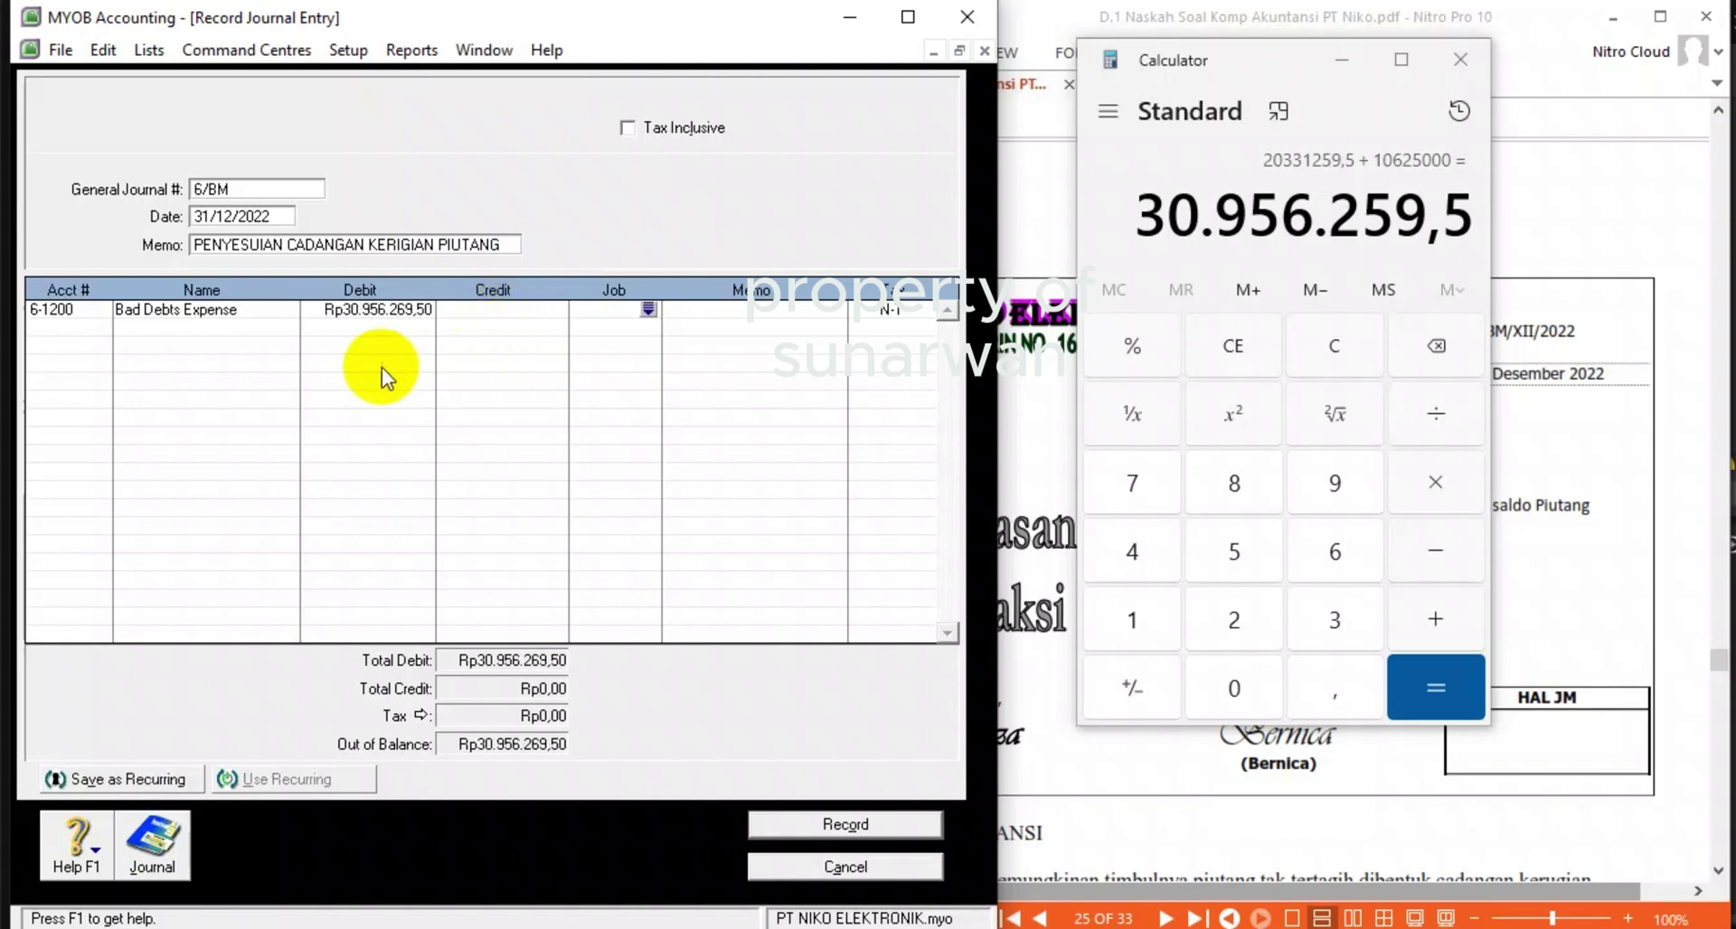
- Credit account 1-1104 Allowances for Bad Debts with Rp30.956.269,50 on the second line and record the journal entry
left_click(69, 330)
left_click(100, 327)
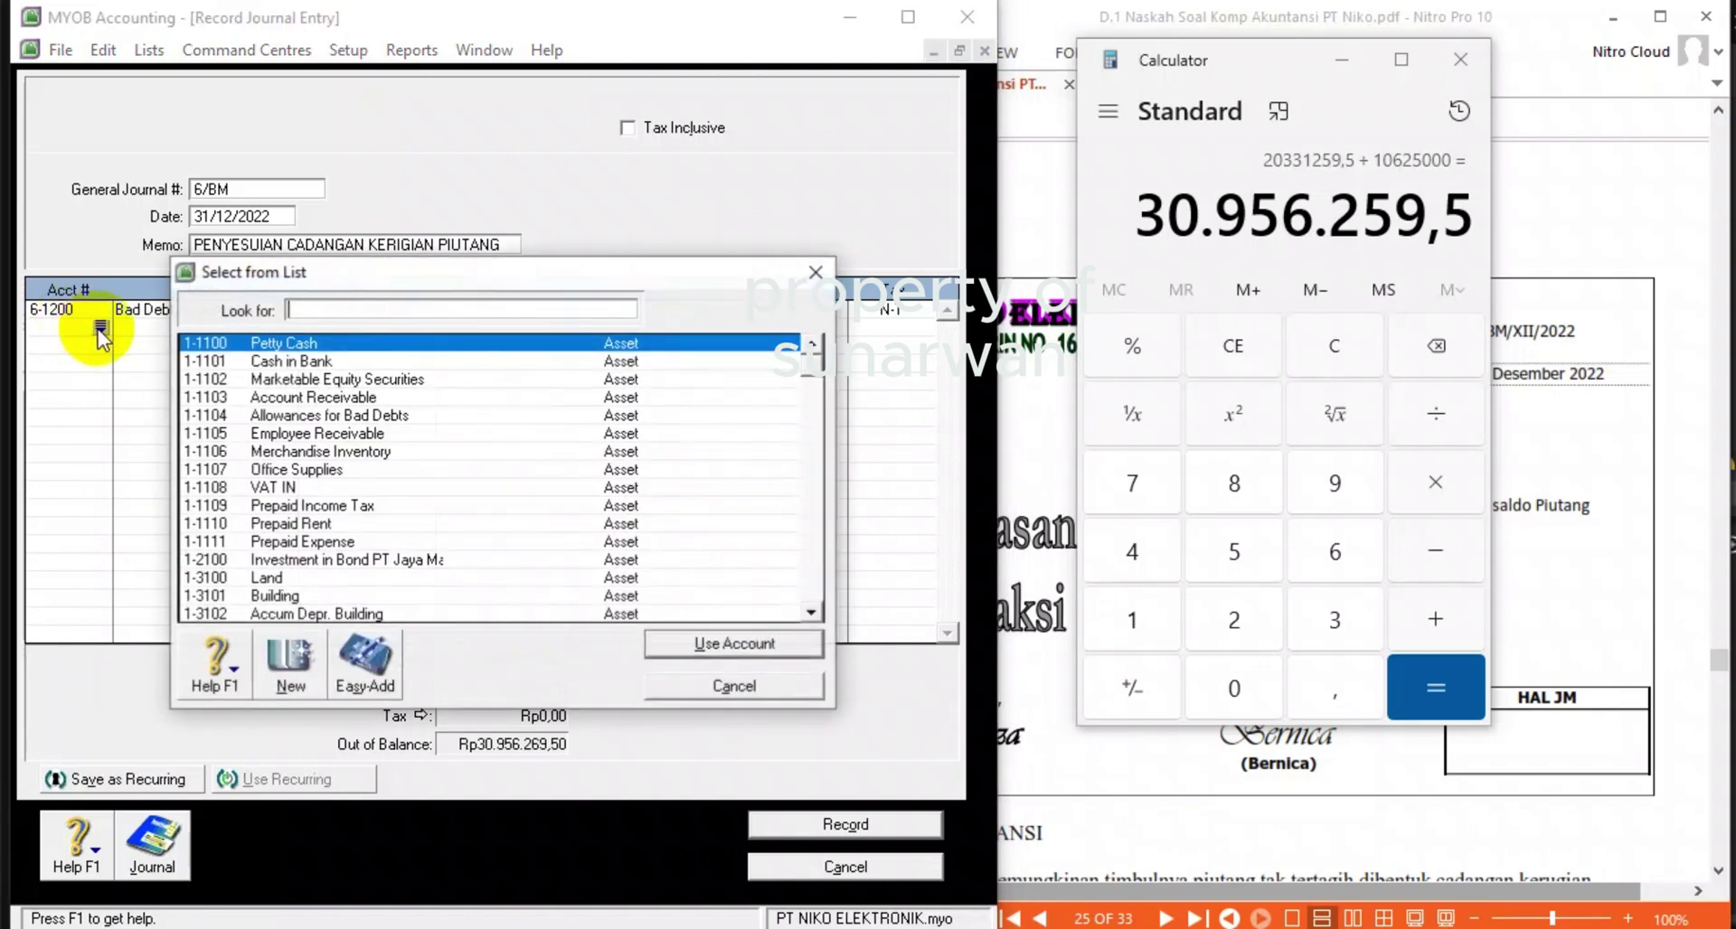
double_click(348, 417)
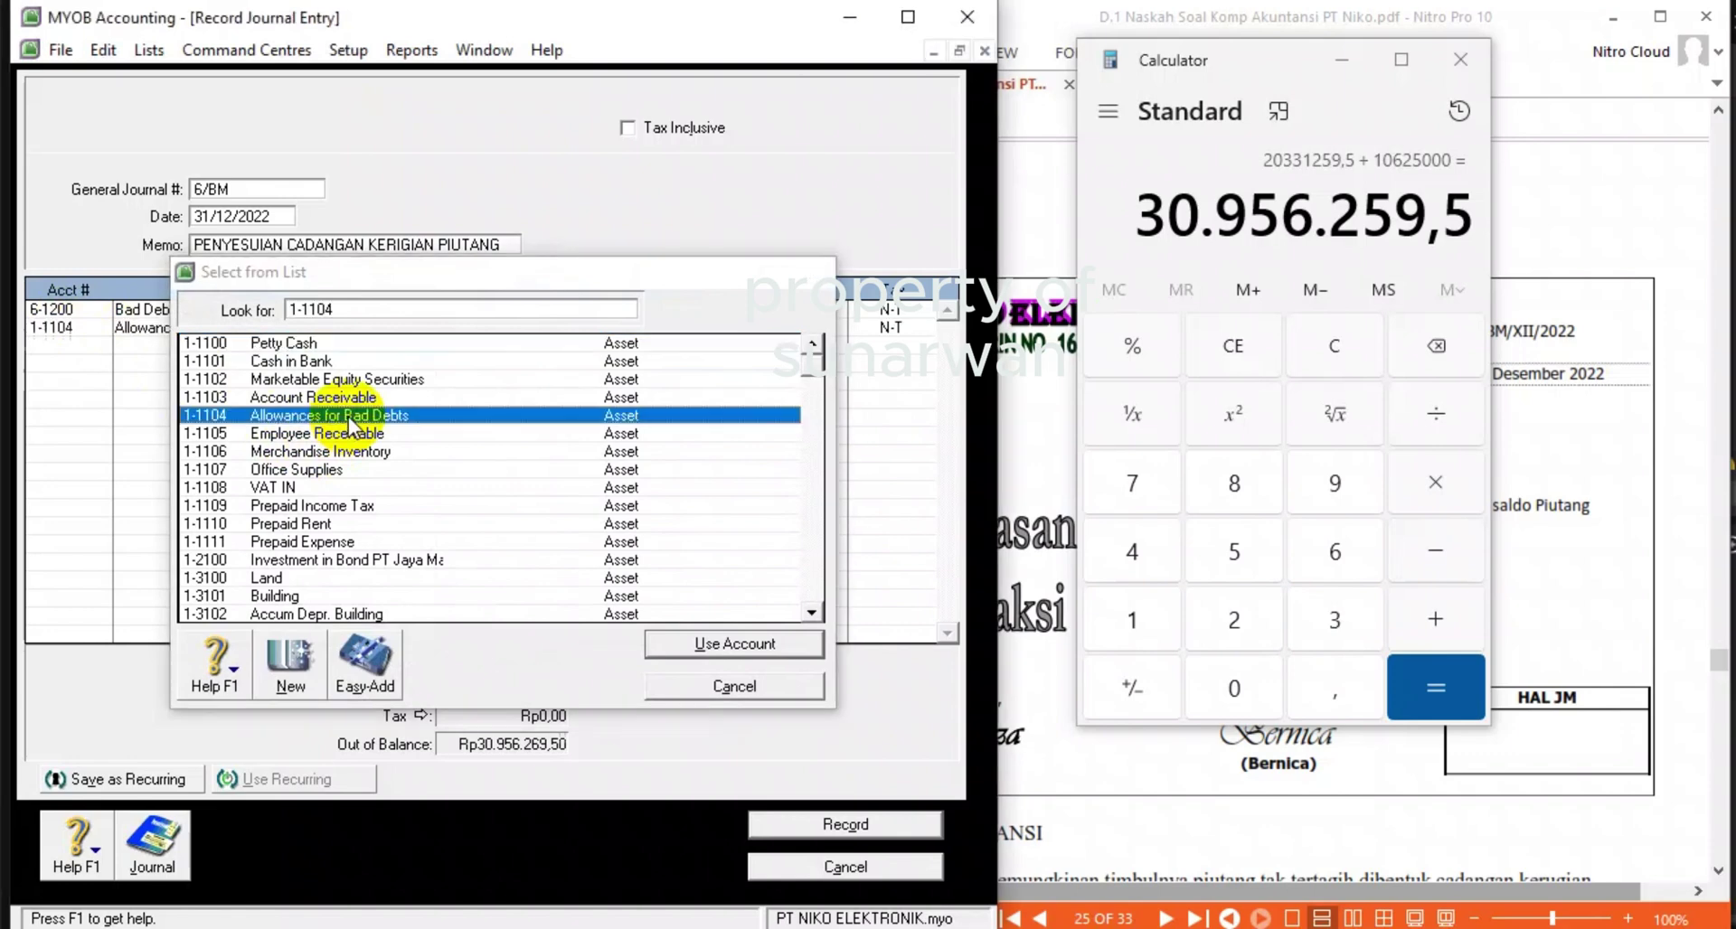
key("Tab")
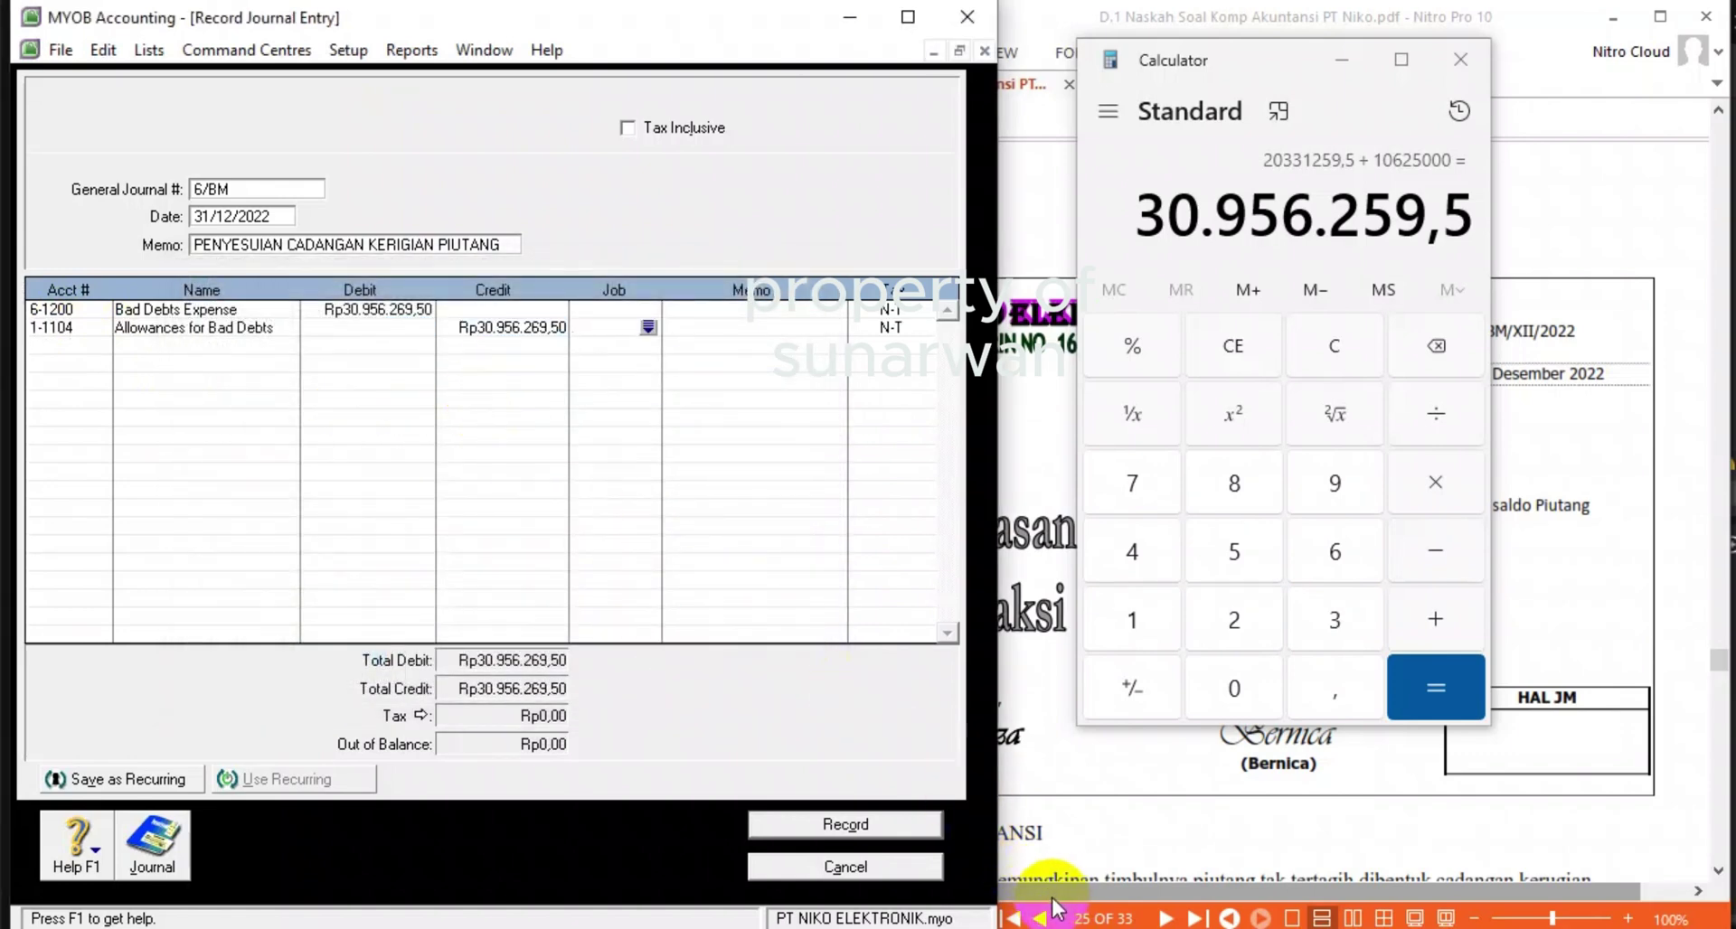
left_click(944, 928)
left_click(788, 762)
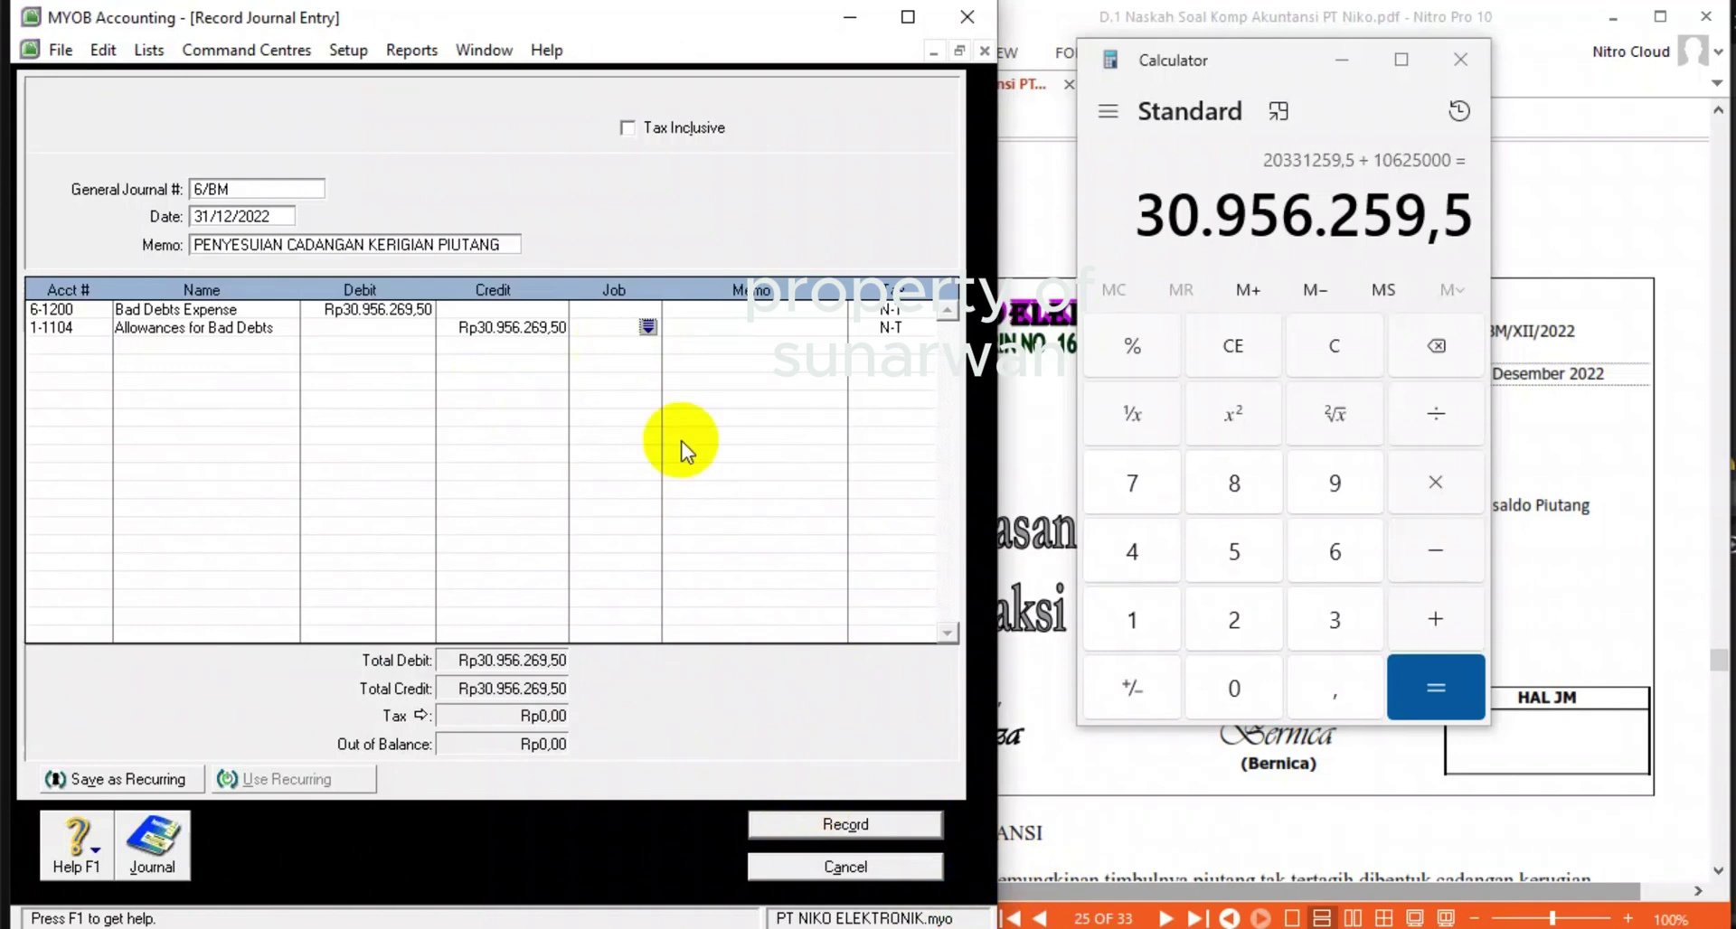
left_click(849, 825)
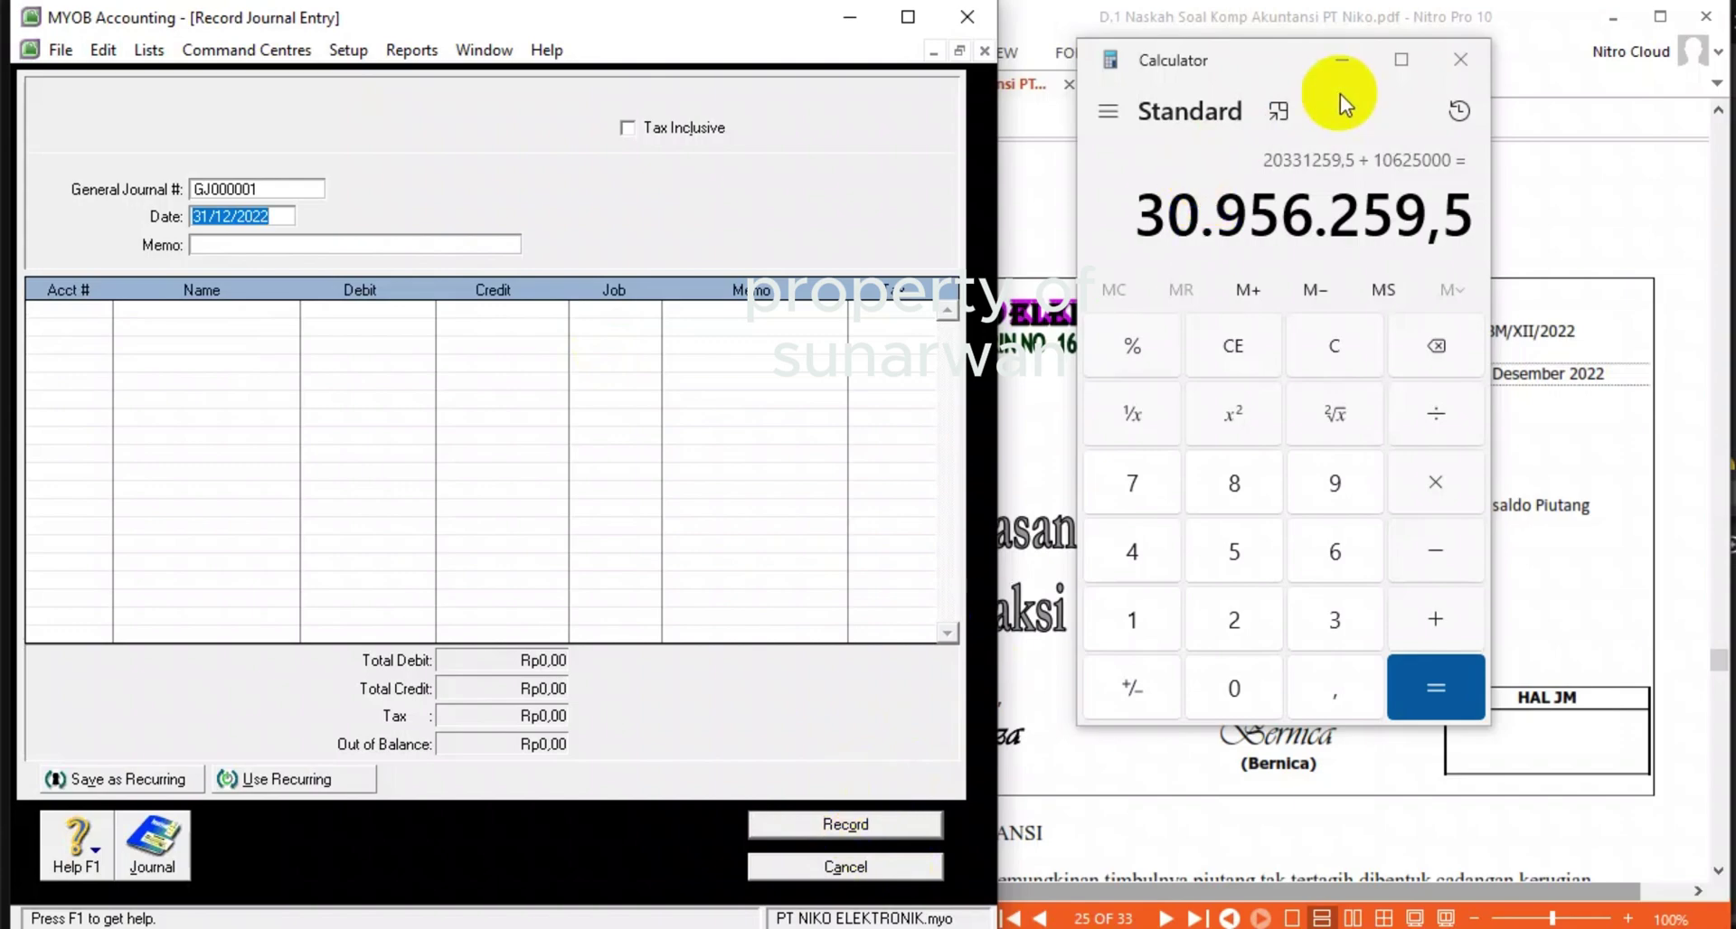
- Minimize Calculator and examine memo 7/BM and its petty cash accounting policy in the Nitro Pro PDF
left_click(1342, 59)
left_click(1455, 493)
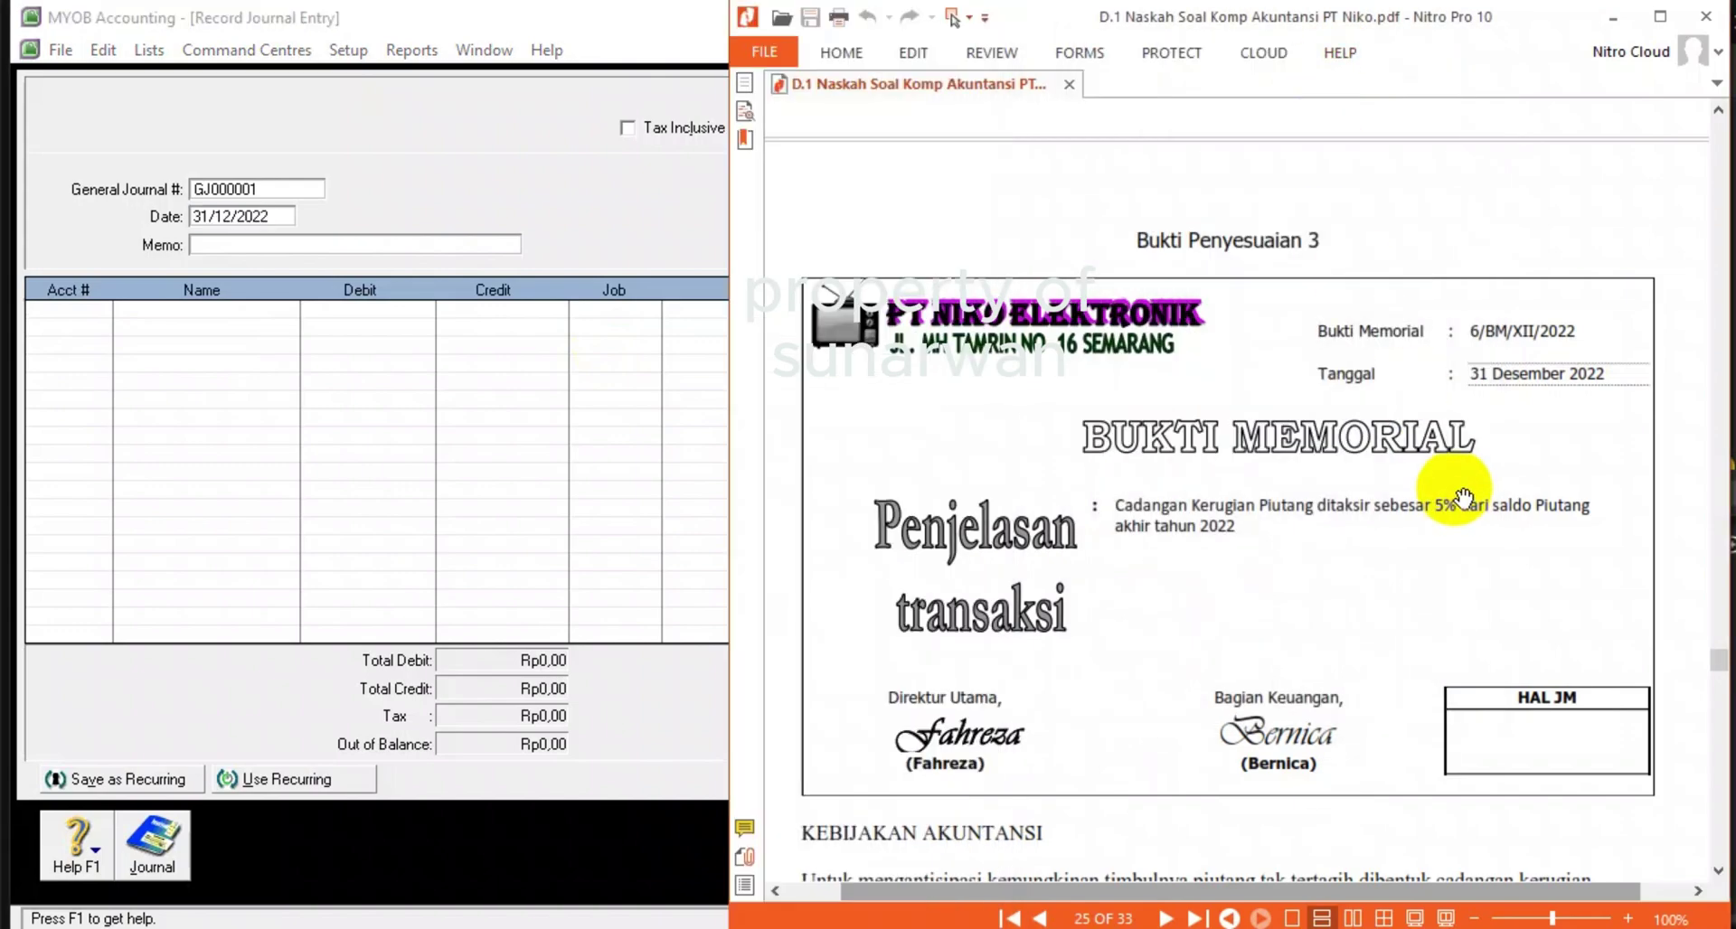
scroll(1464, 496, "down", 5)
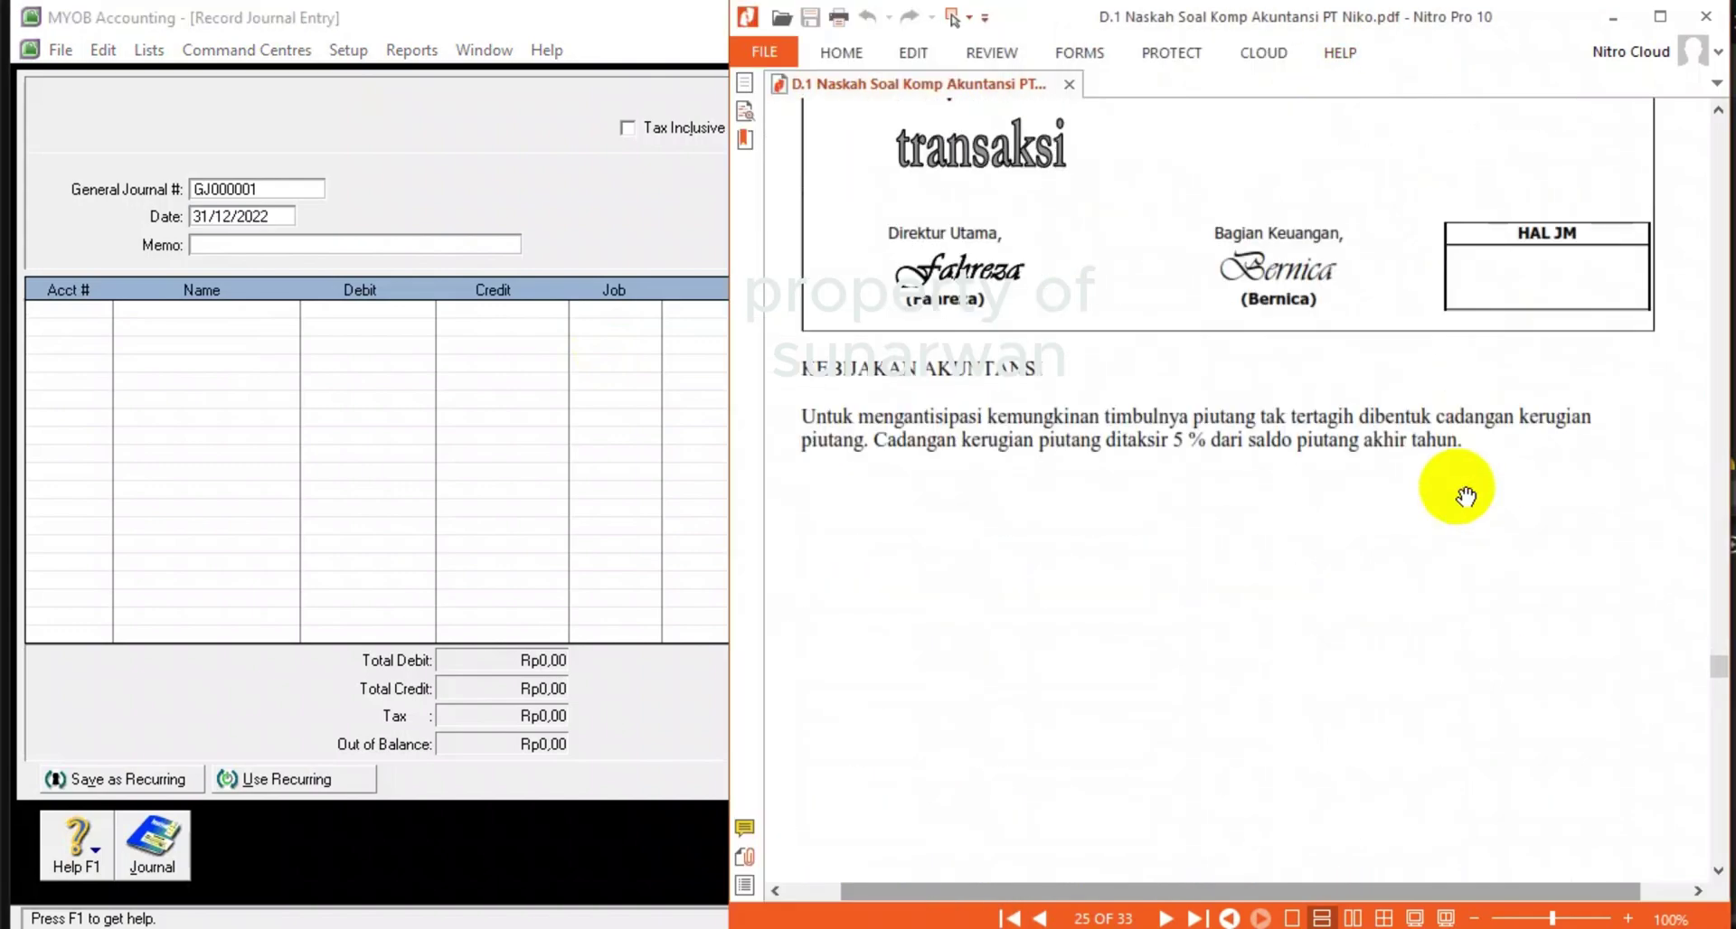
scroll(1465, 496, "down", 10)
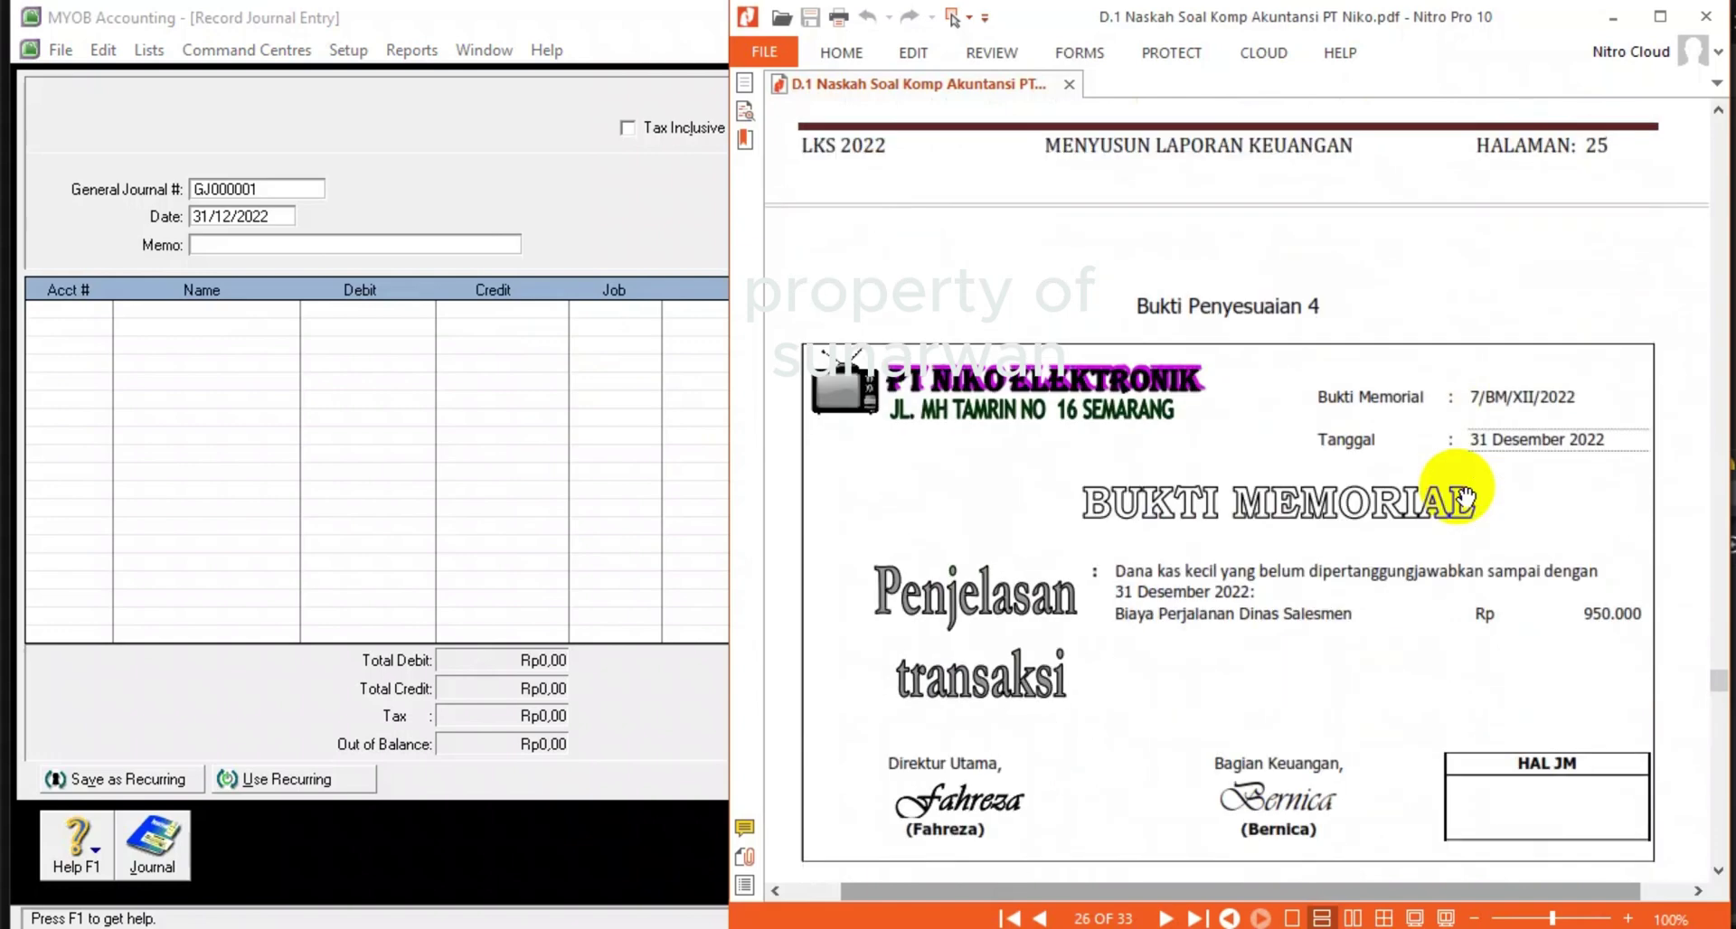
scroll(1464, 496, "down", 2)
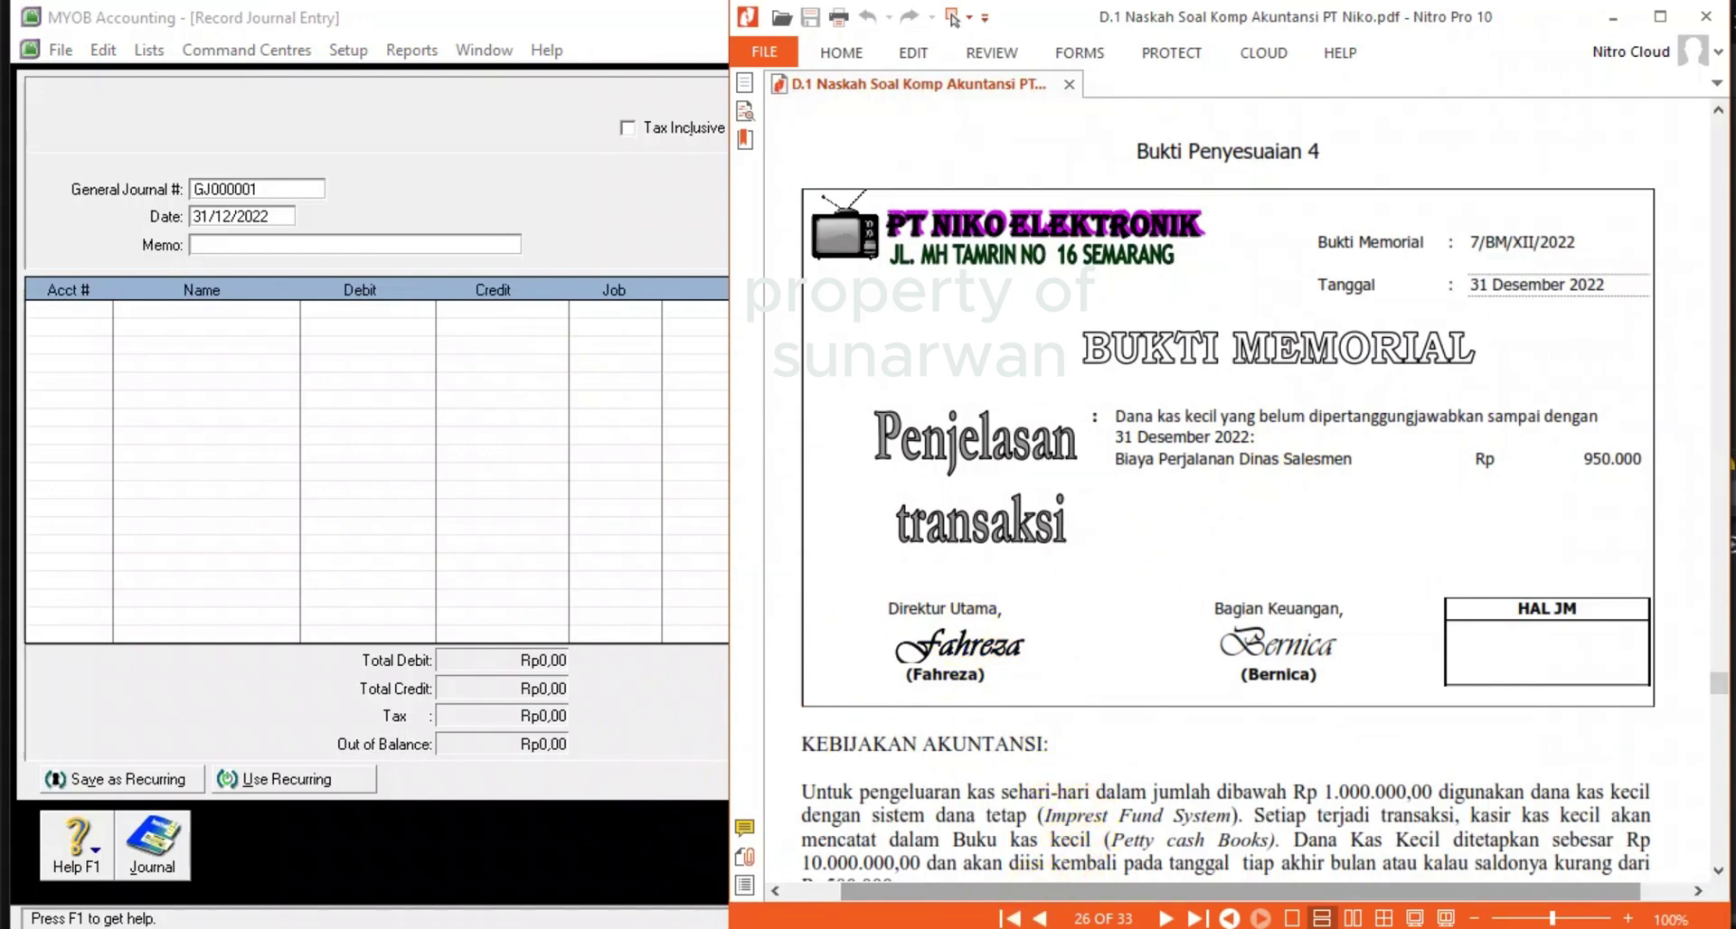
scroll(1112, 679, "down", 3)
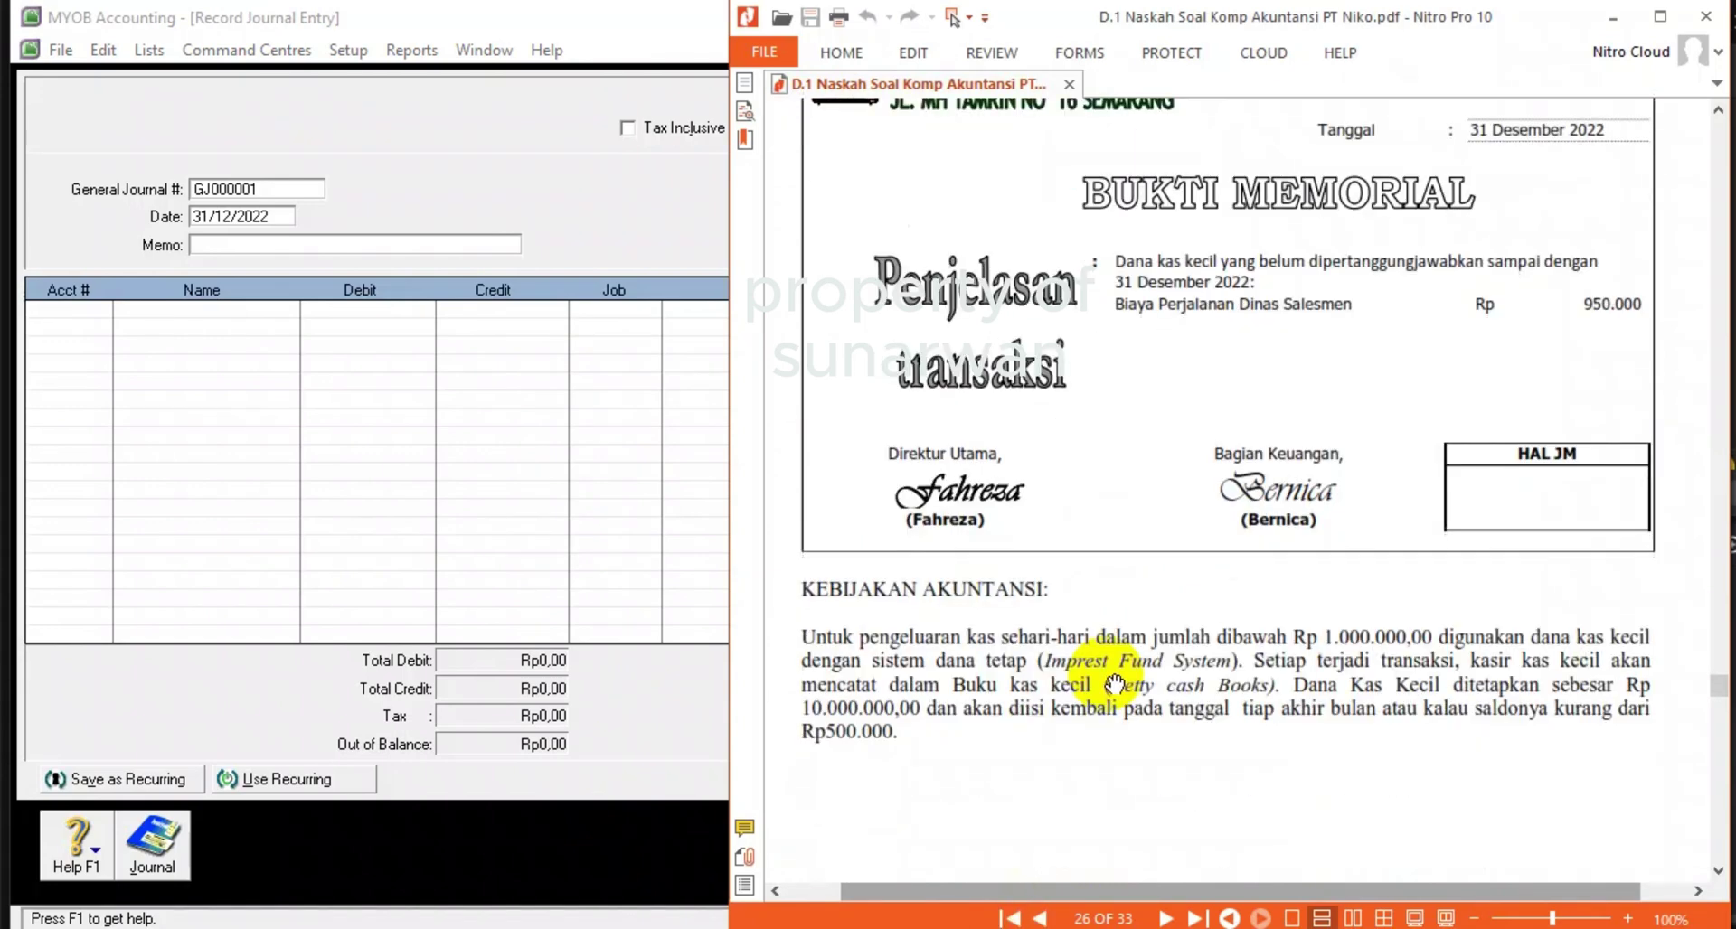
left_click(803, 639)
left_click_drag(803, 639, 1222, 672)
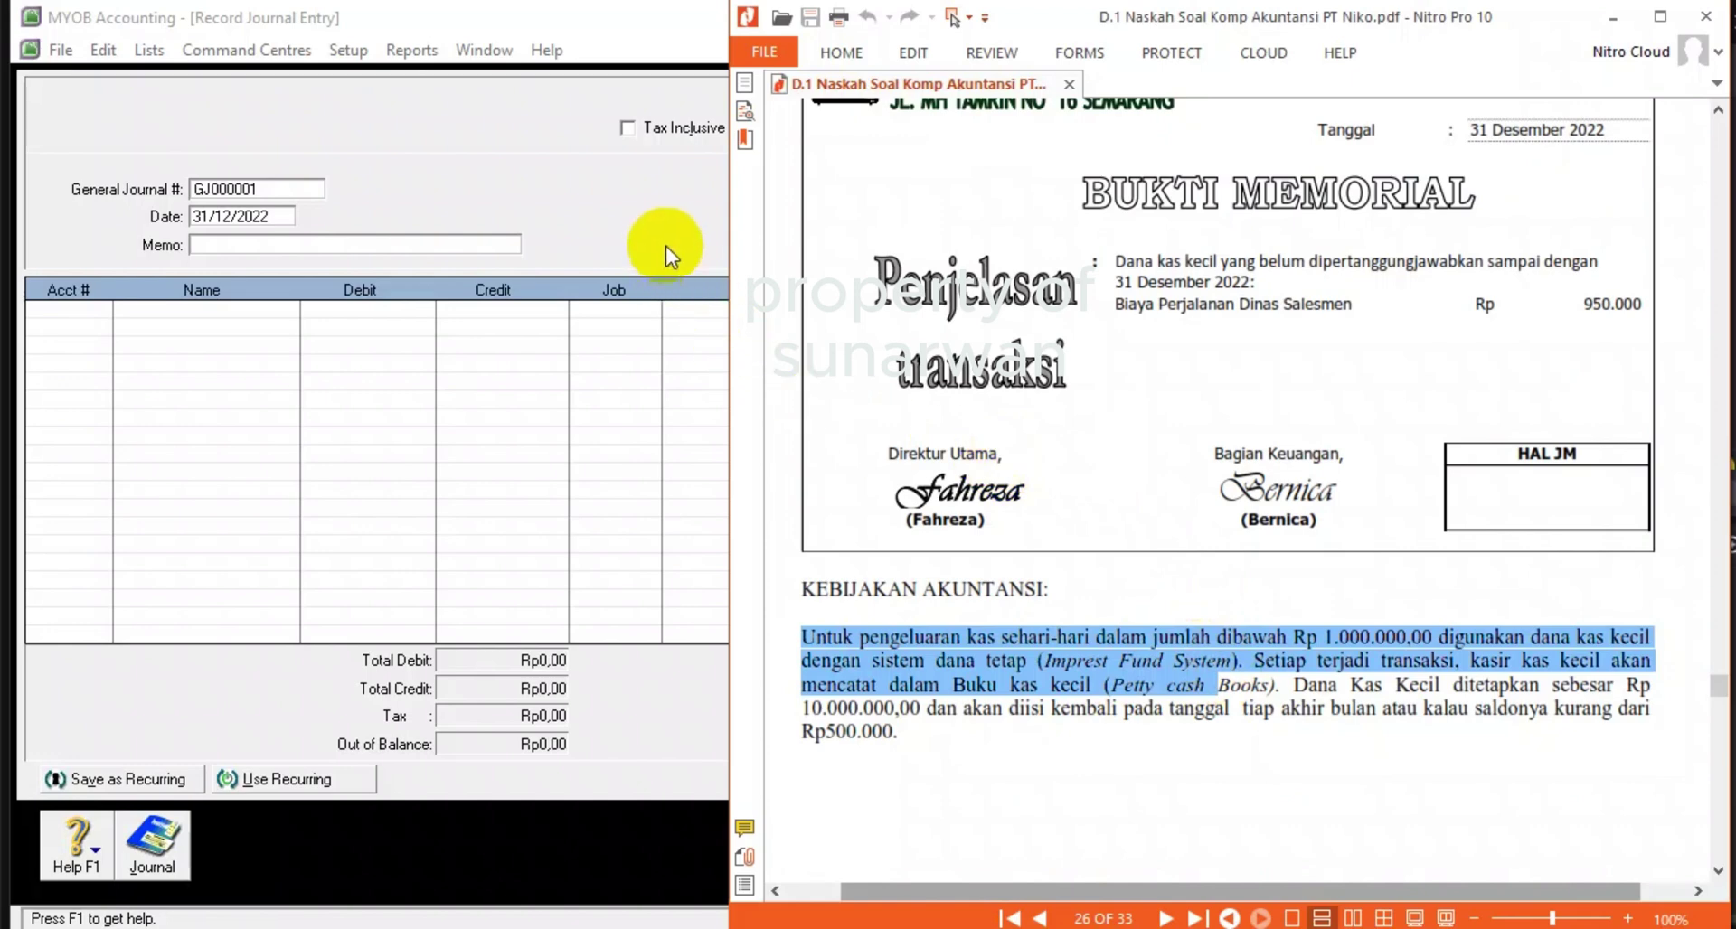
- Return to MYOB Accounting, number the new journal entry 7/BM and enter the memo "PENYESUAIAN KAS KECIL"
left_click(277, 179)
scroll(1431, 151, "up", 1)
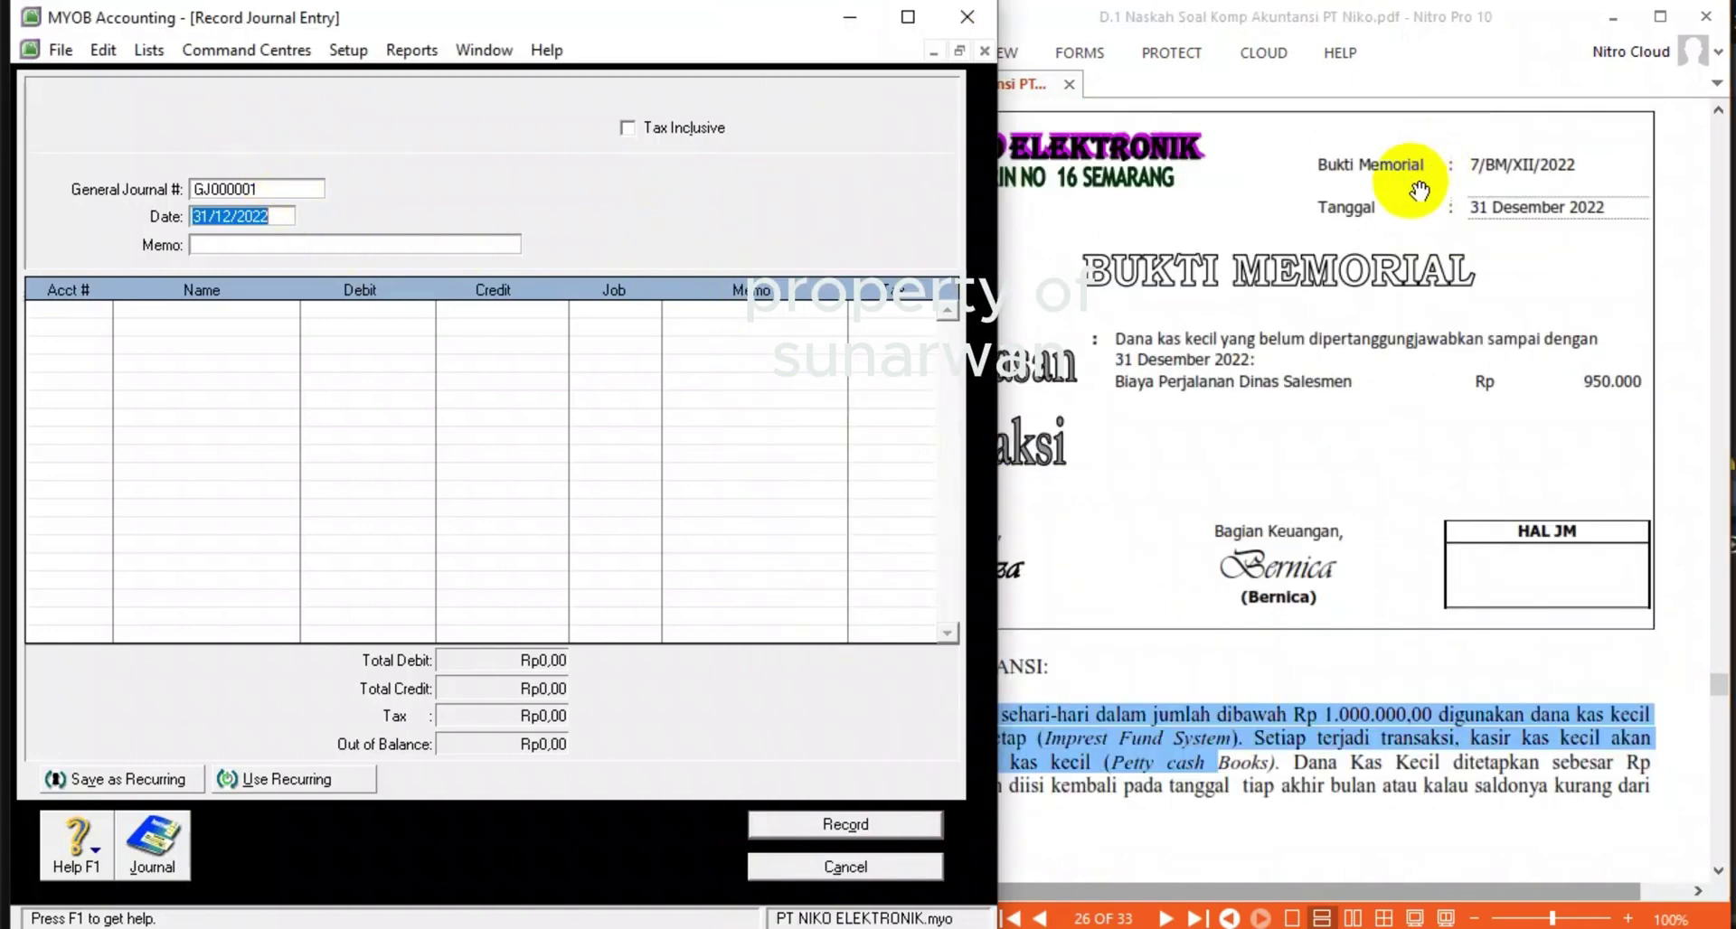
left_click(291, 183)
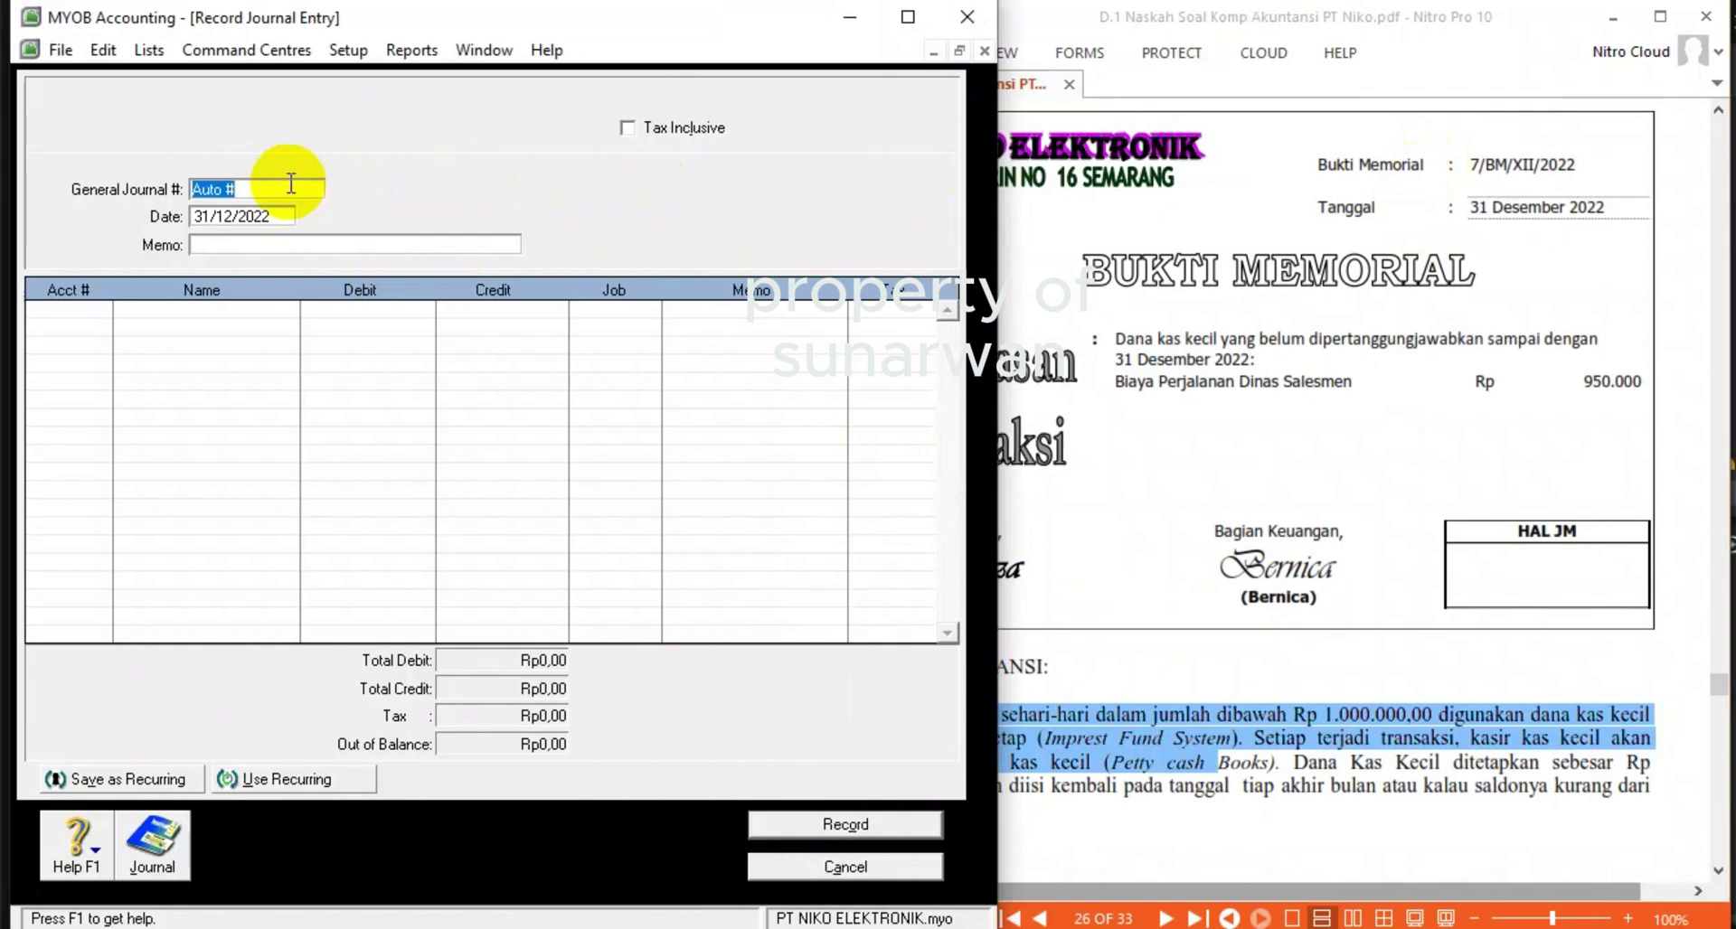
type("7/")
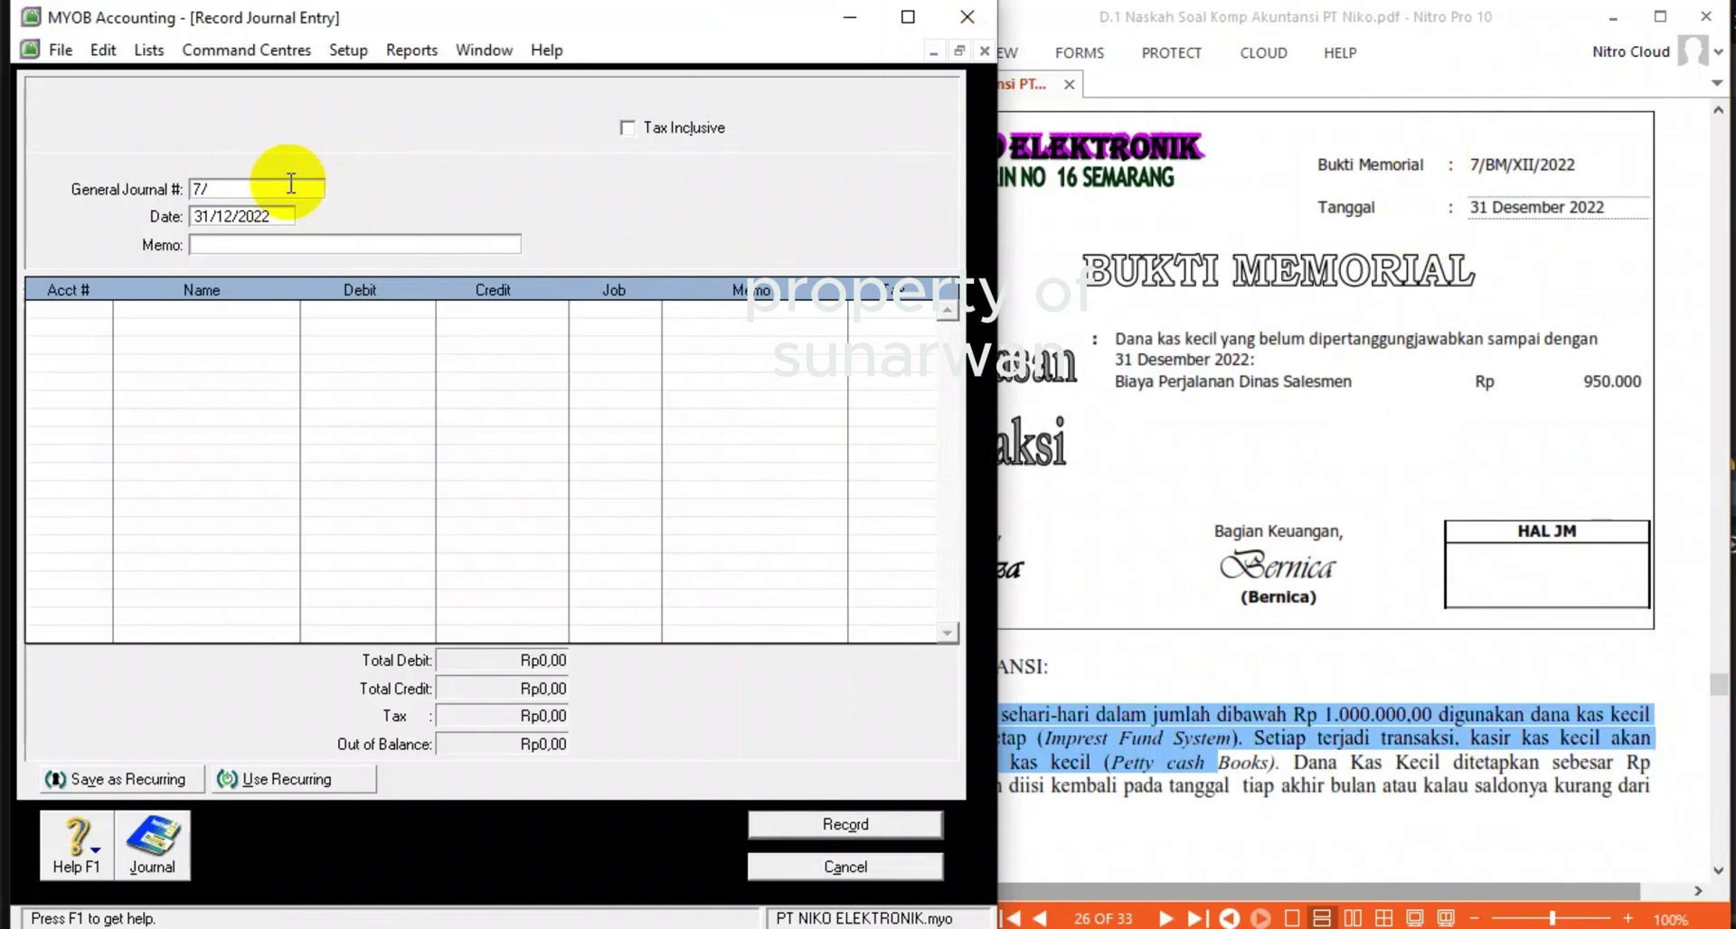
type("BM")
key("Tab")
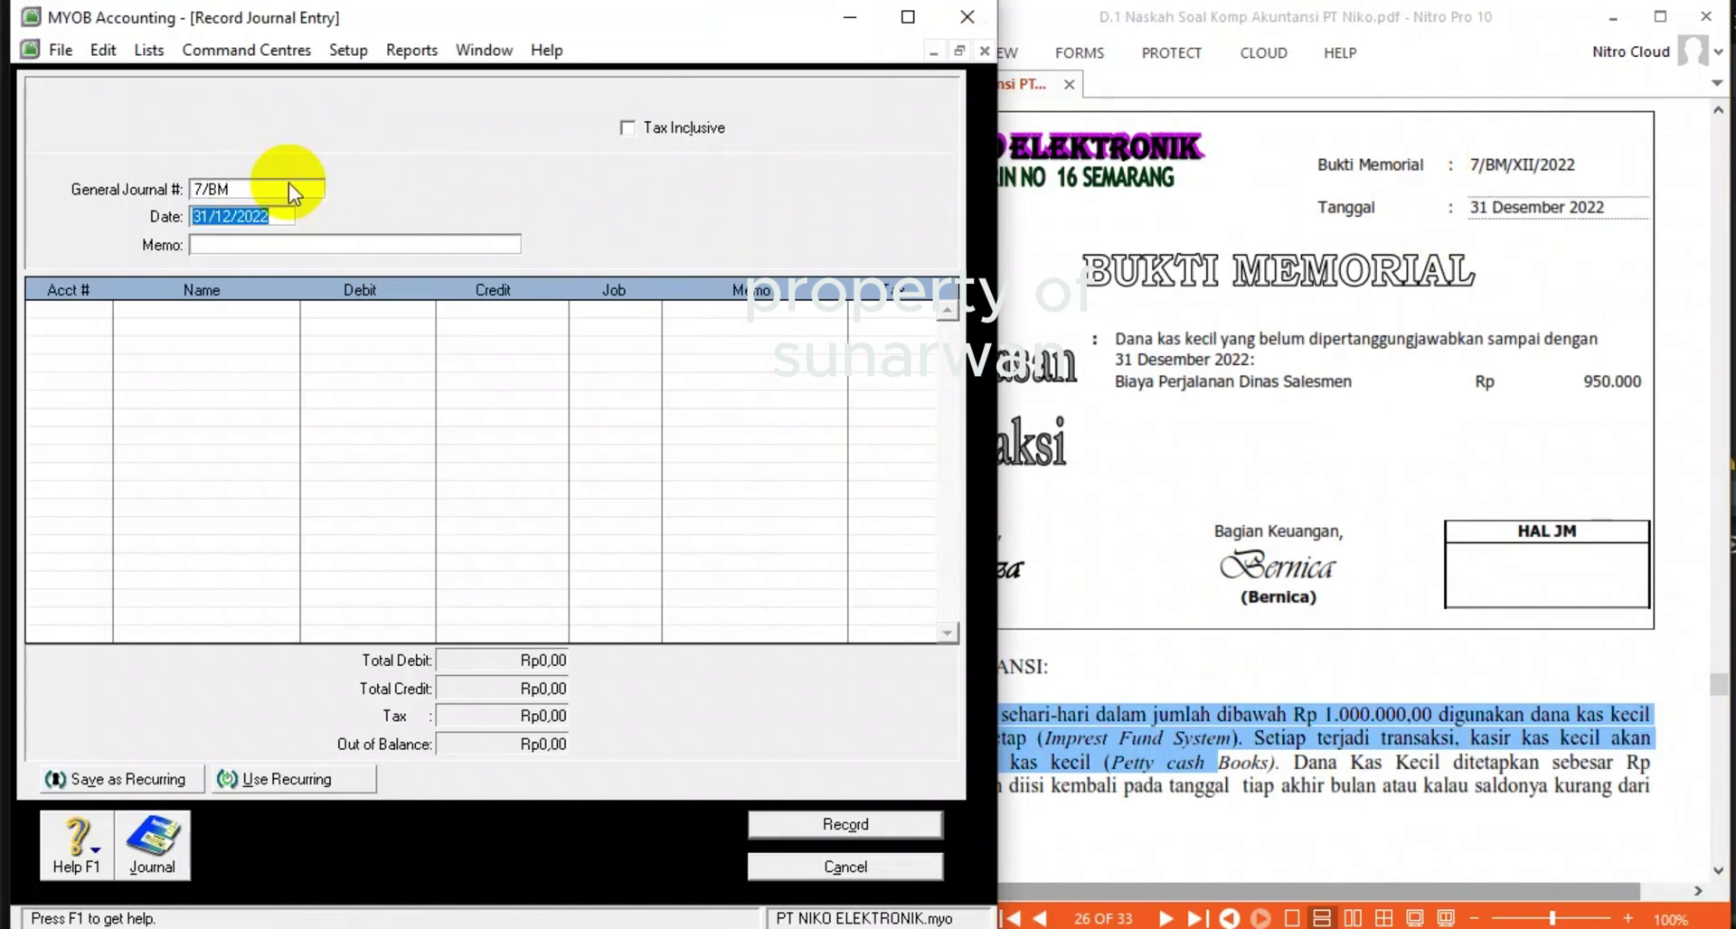
key("Tab")
type("PENY")
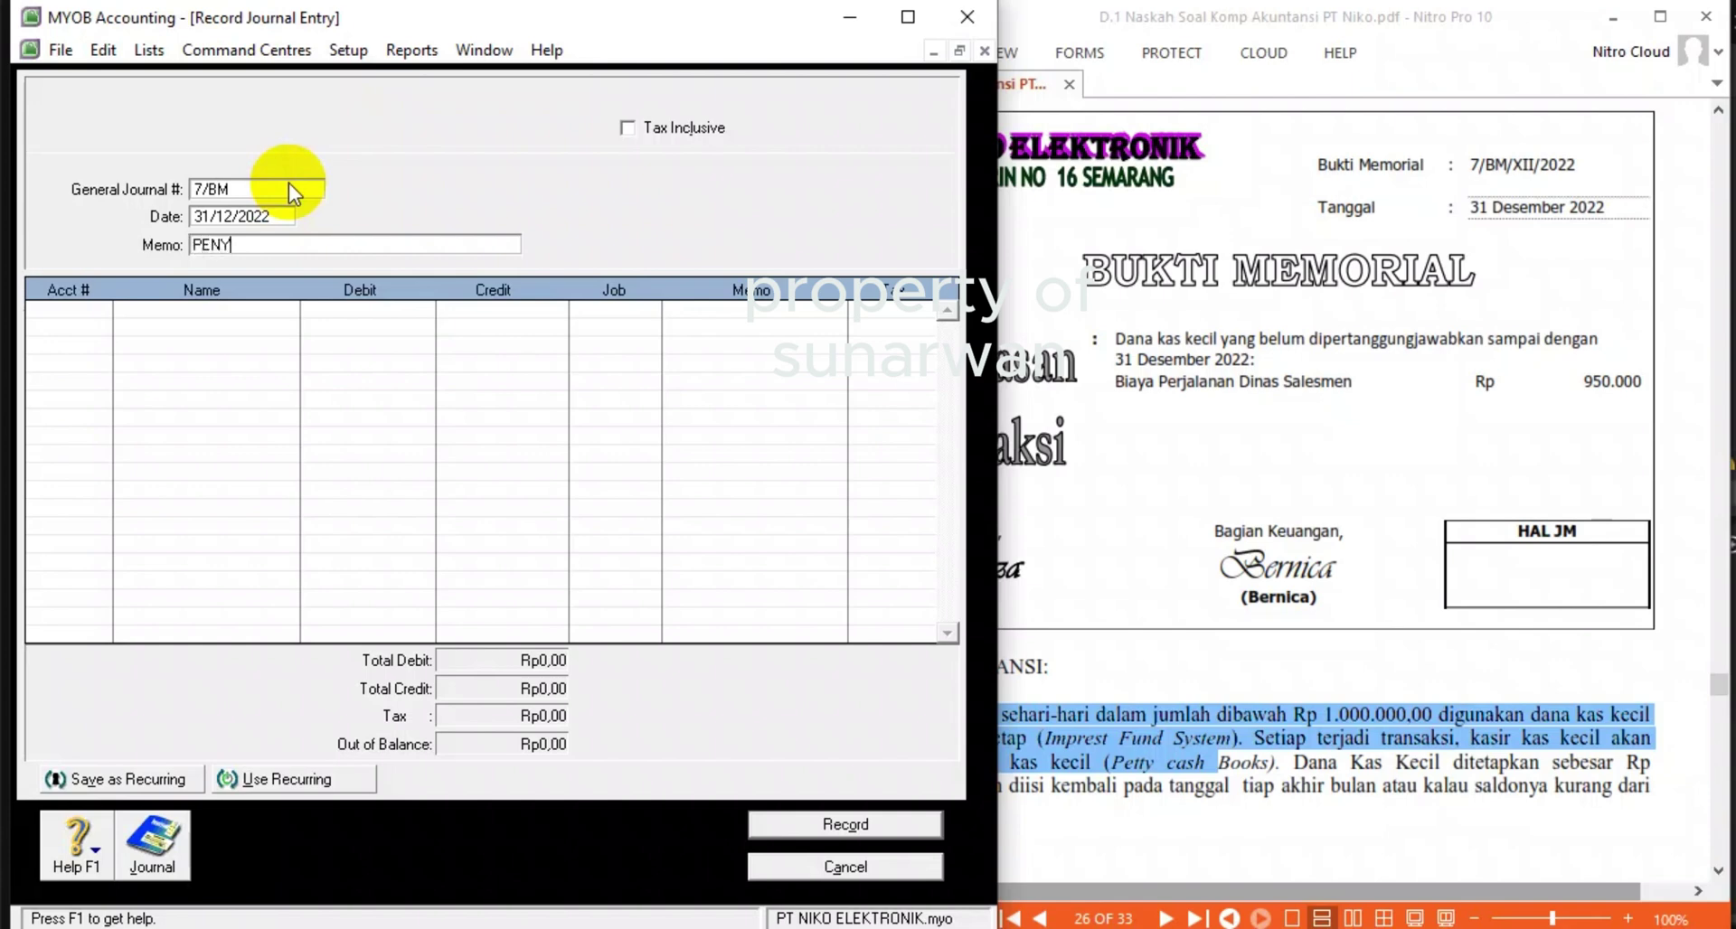
type("ESUAIAN KAS KECIL")
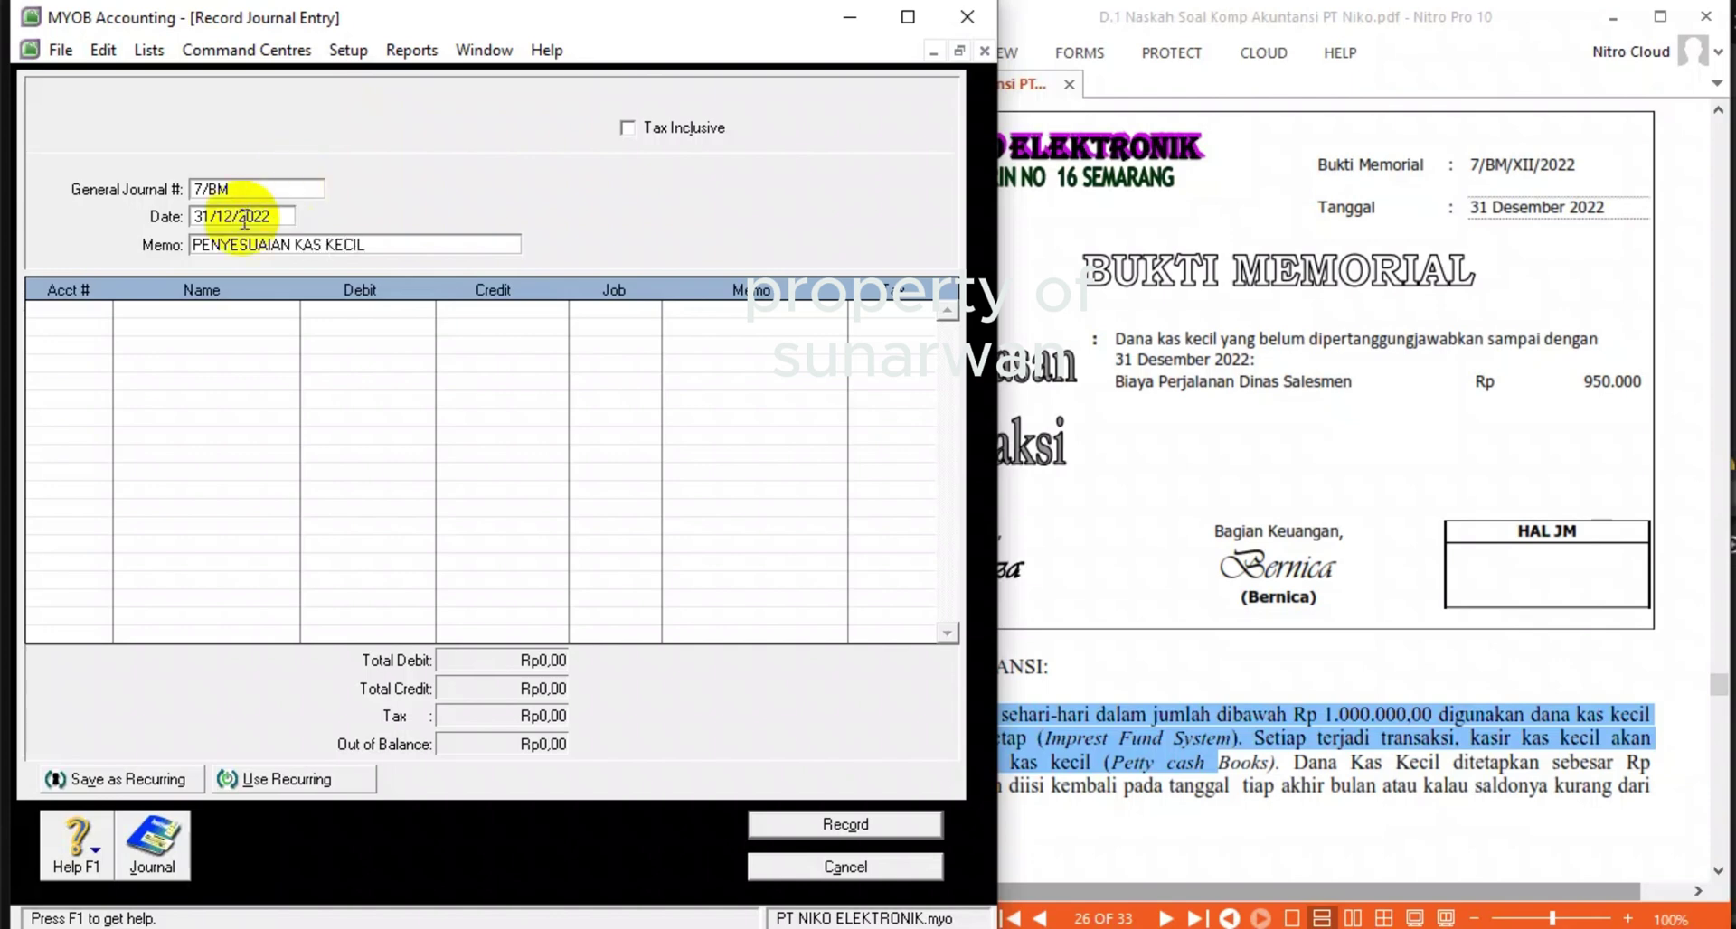
- Add account 6-2700 Transportation Expense on the first journal line with a debit of Rp950.000,00
left_click(69, 307)
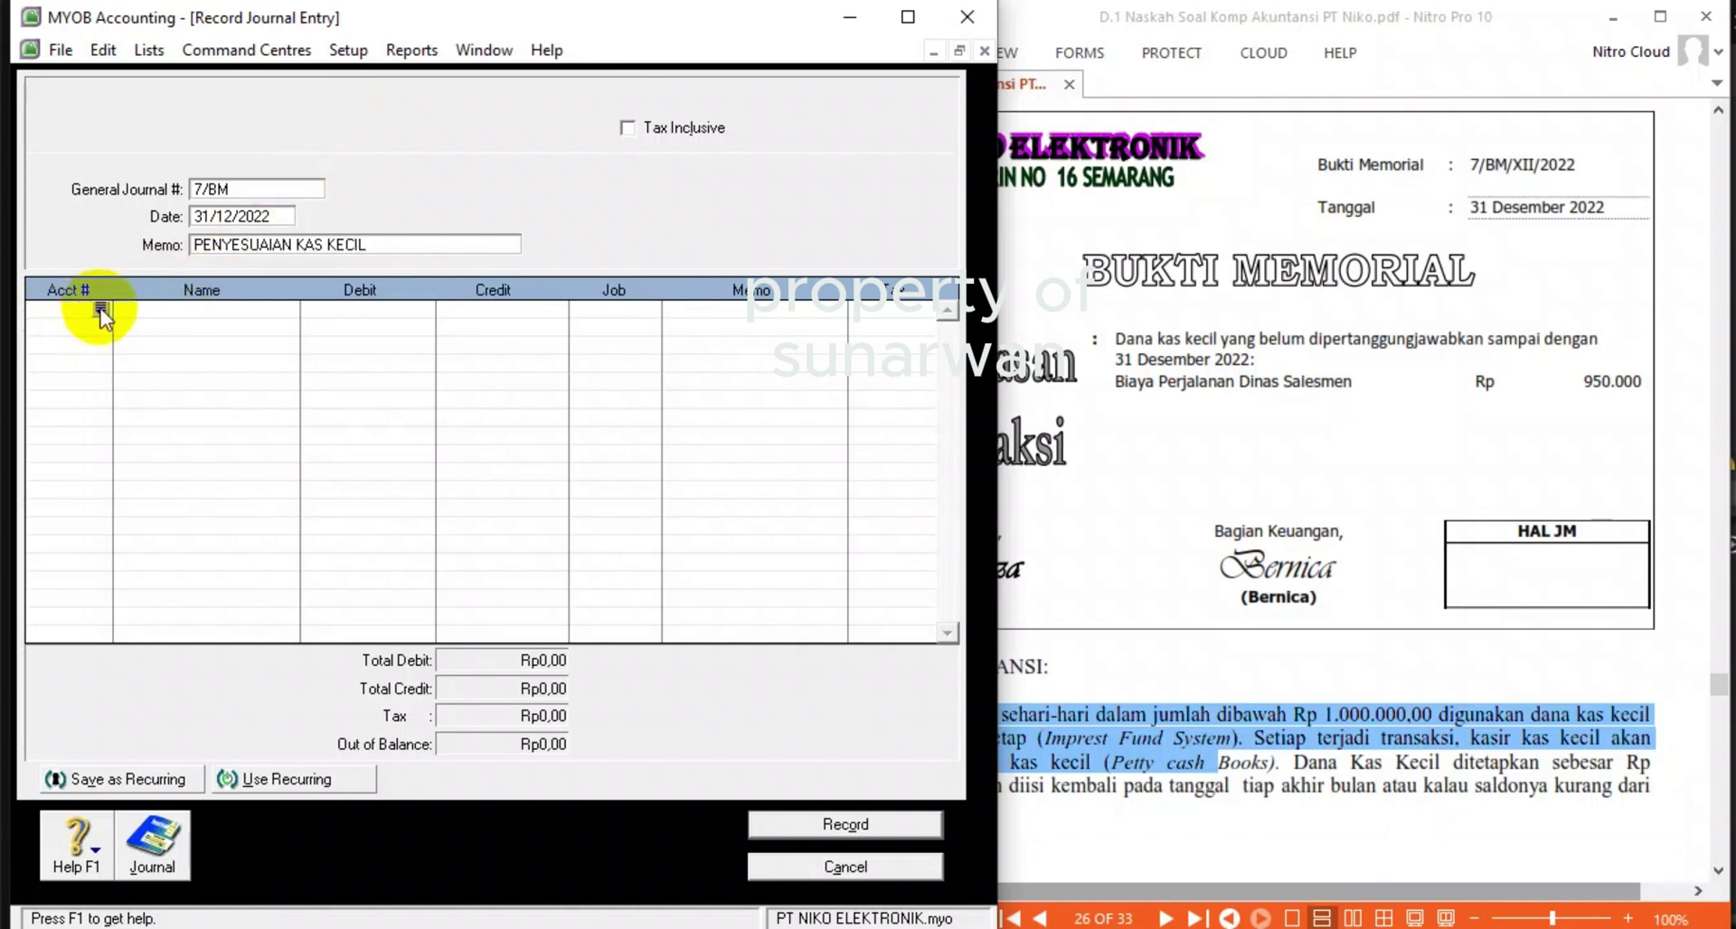
left_click(101, 308)
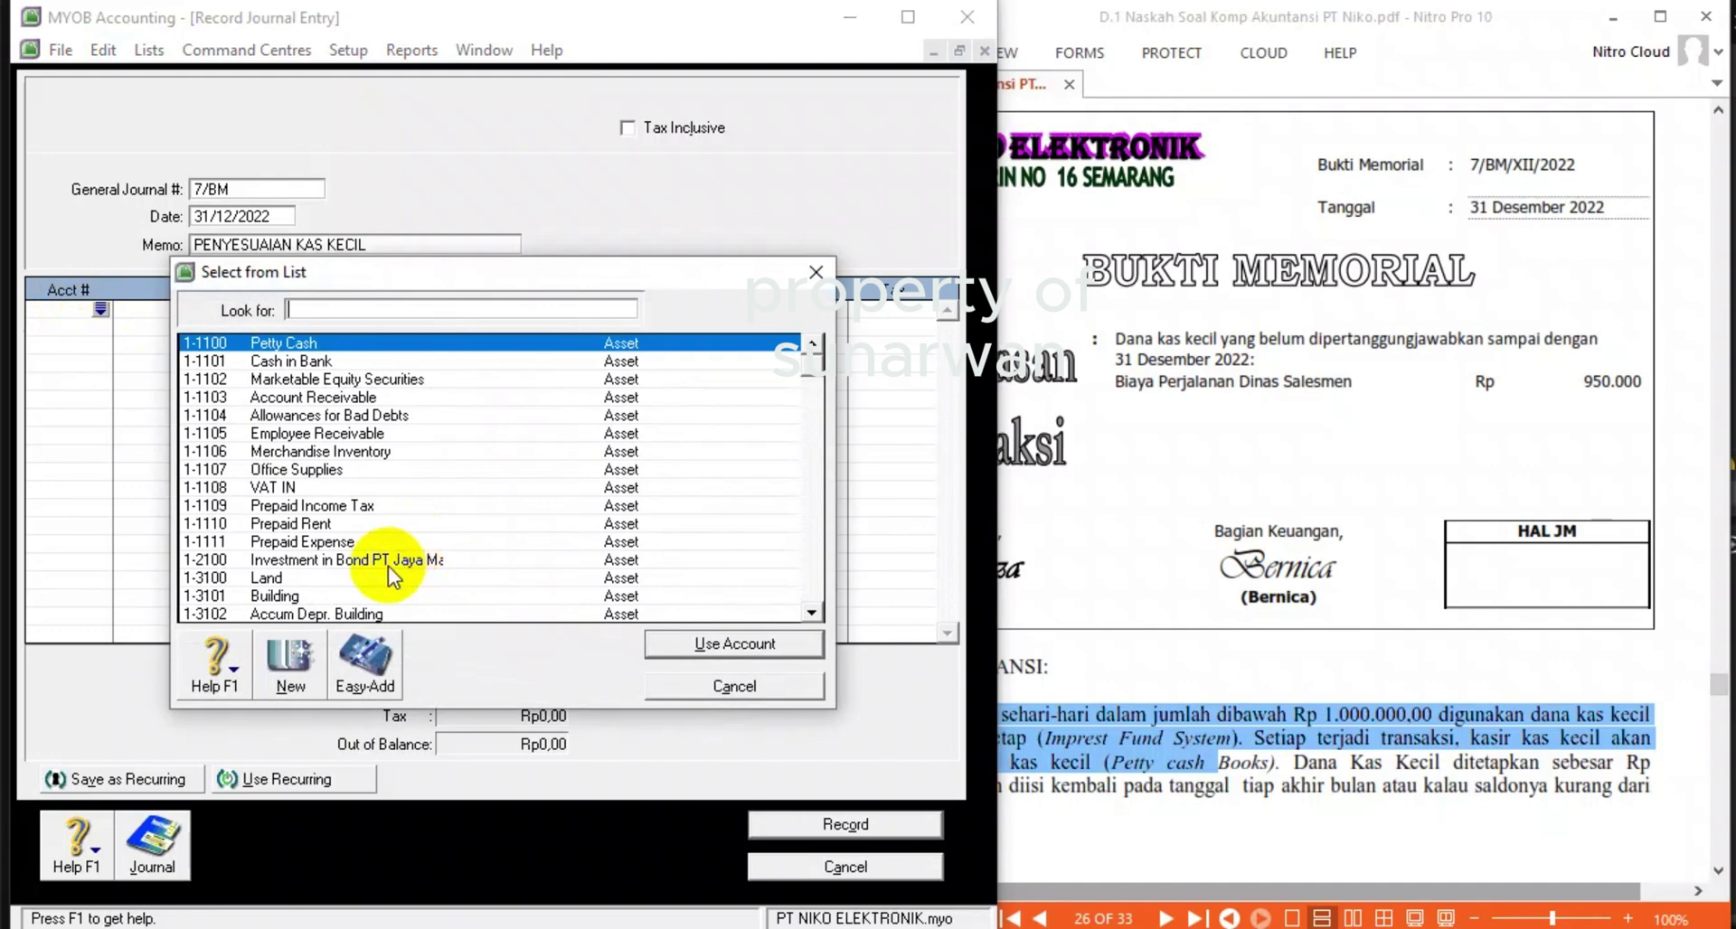
scroll(389, 566, "down", 10)
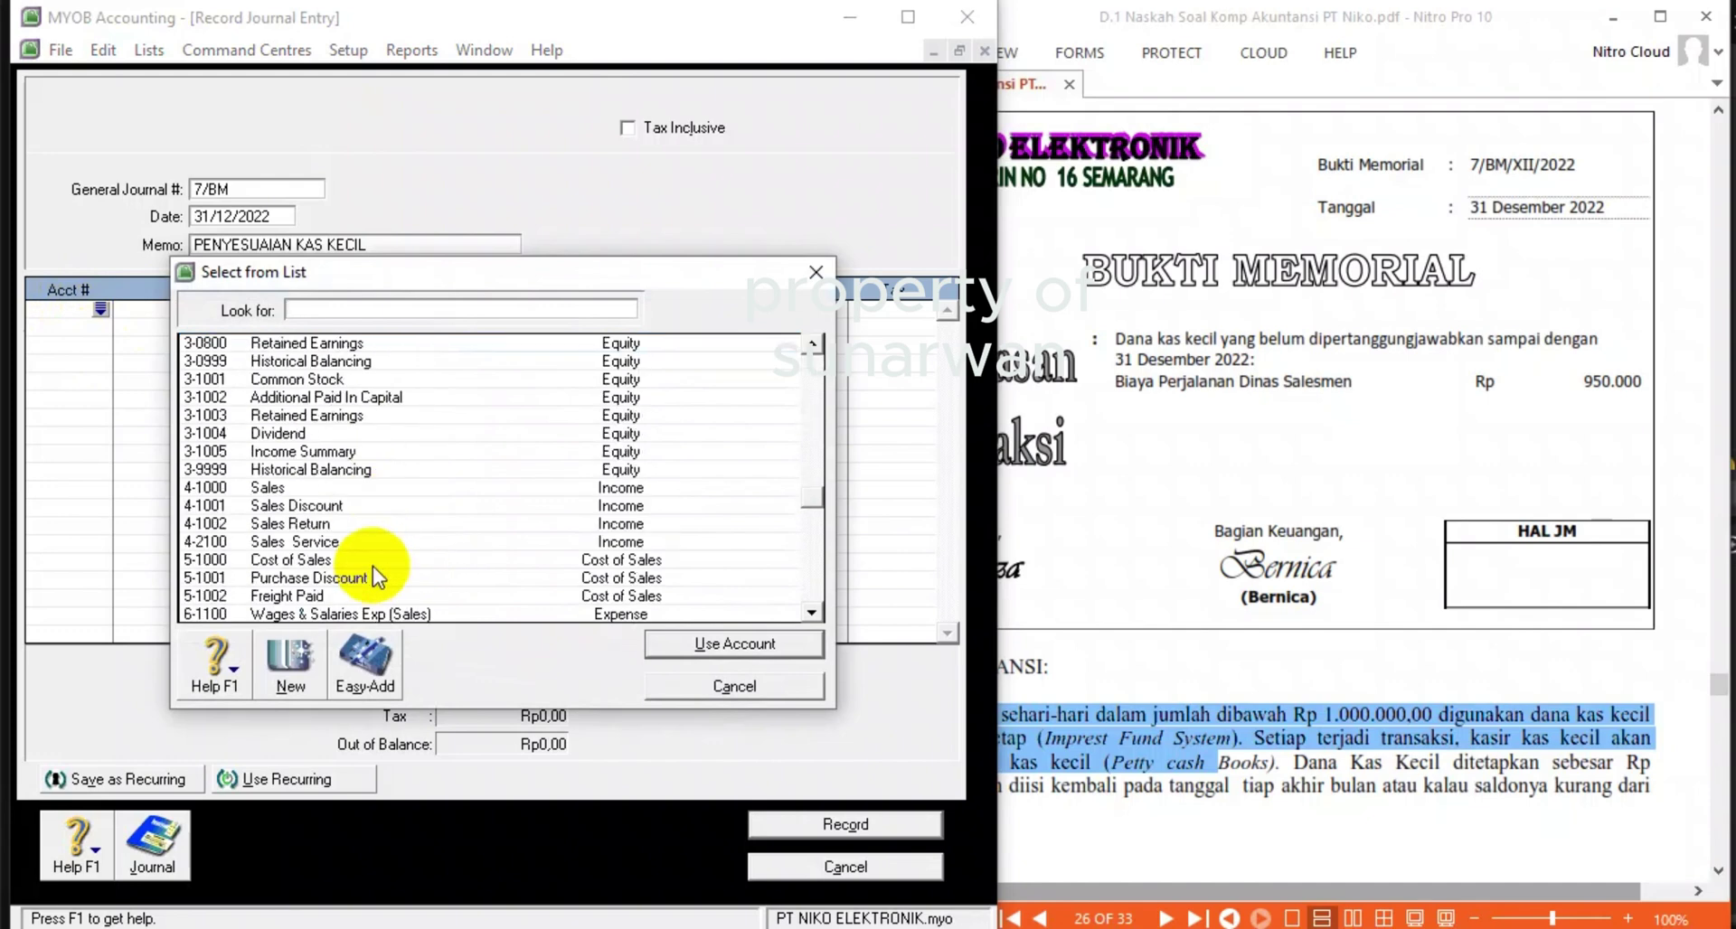
scroll(371, 543, "down", 2)
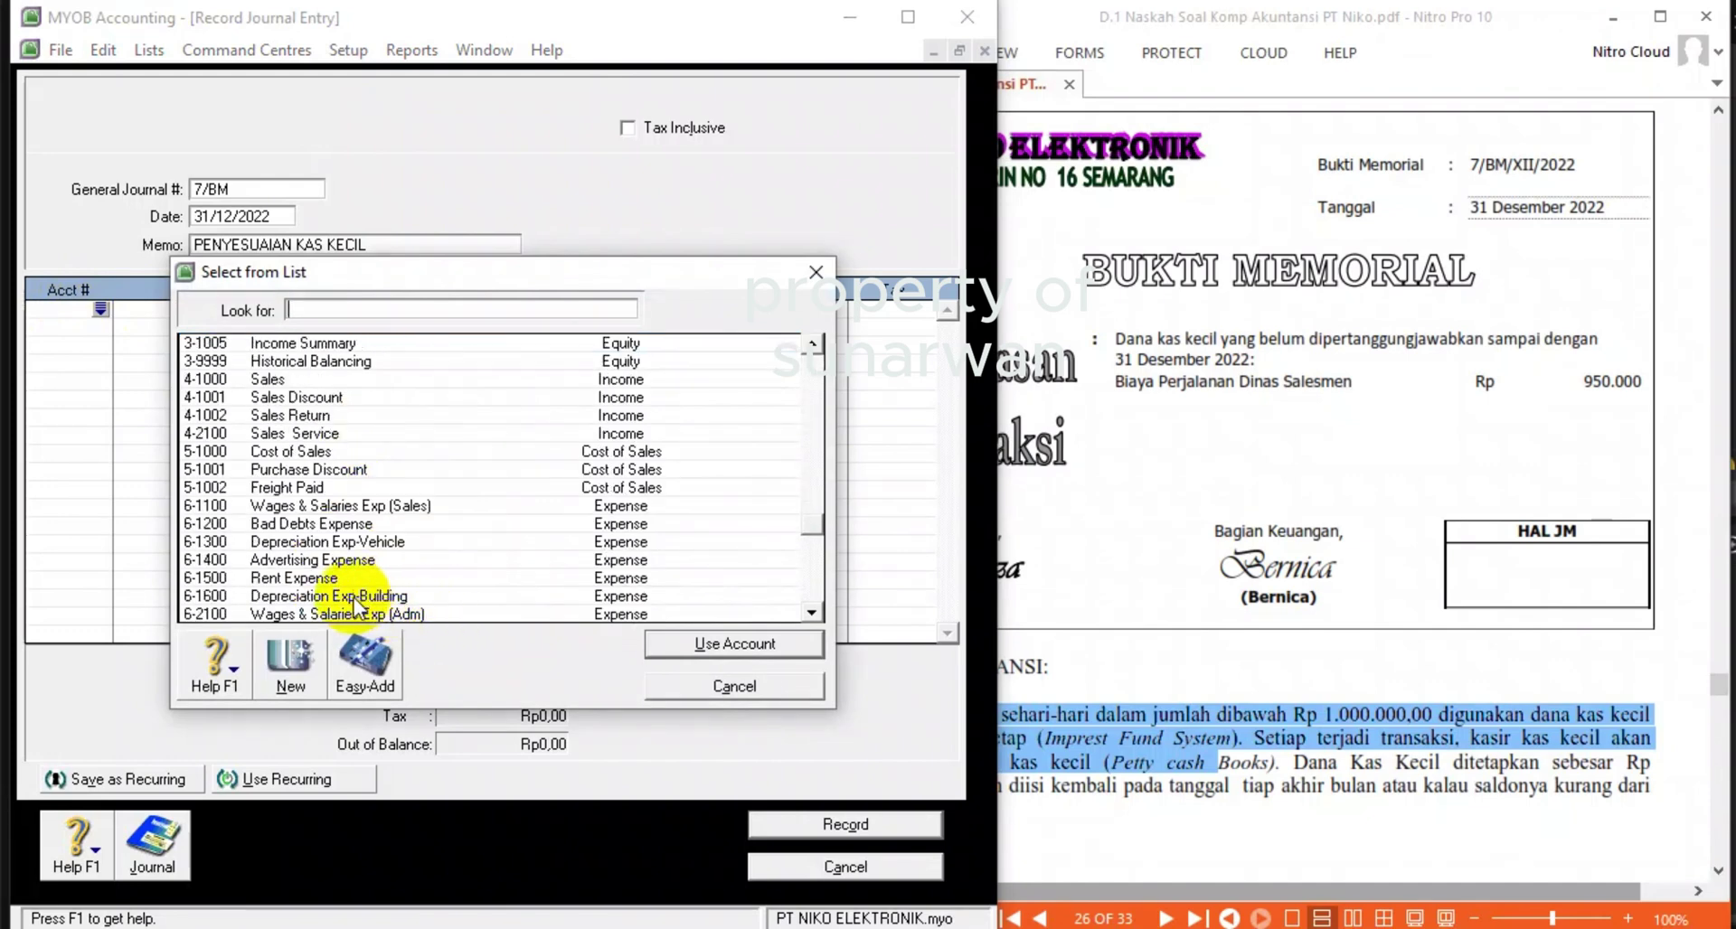
scroll(361, 605, "down", 2)
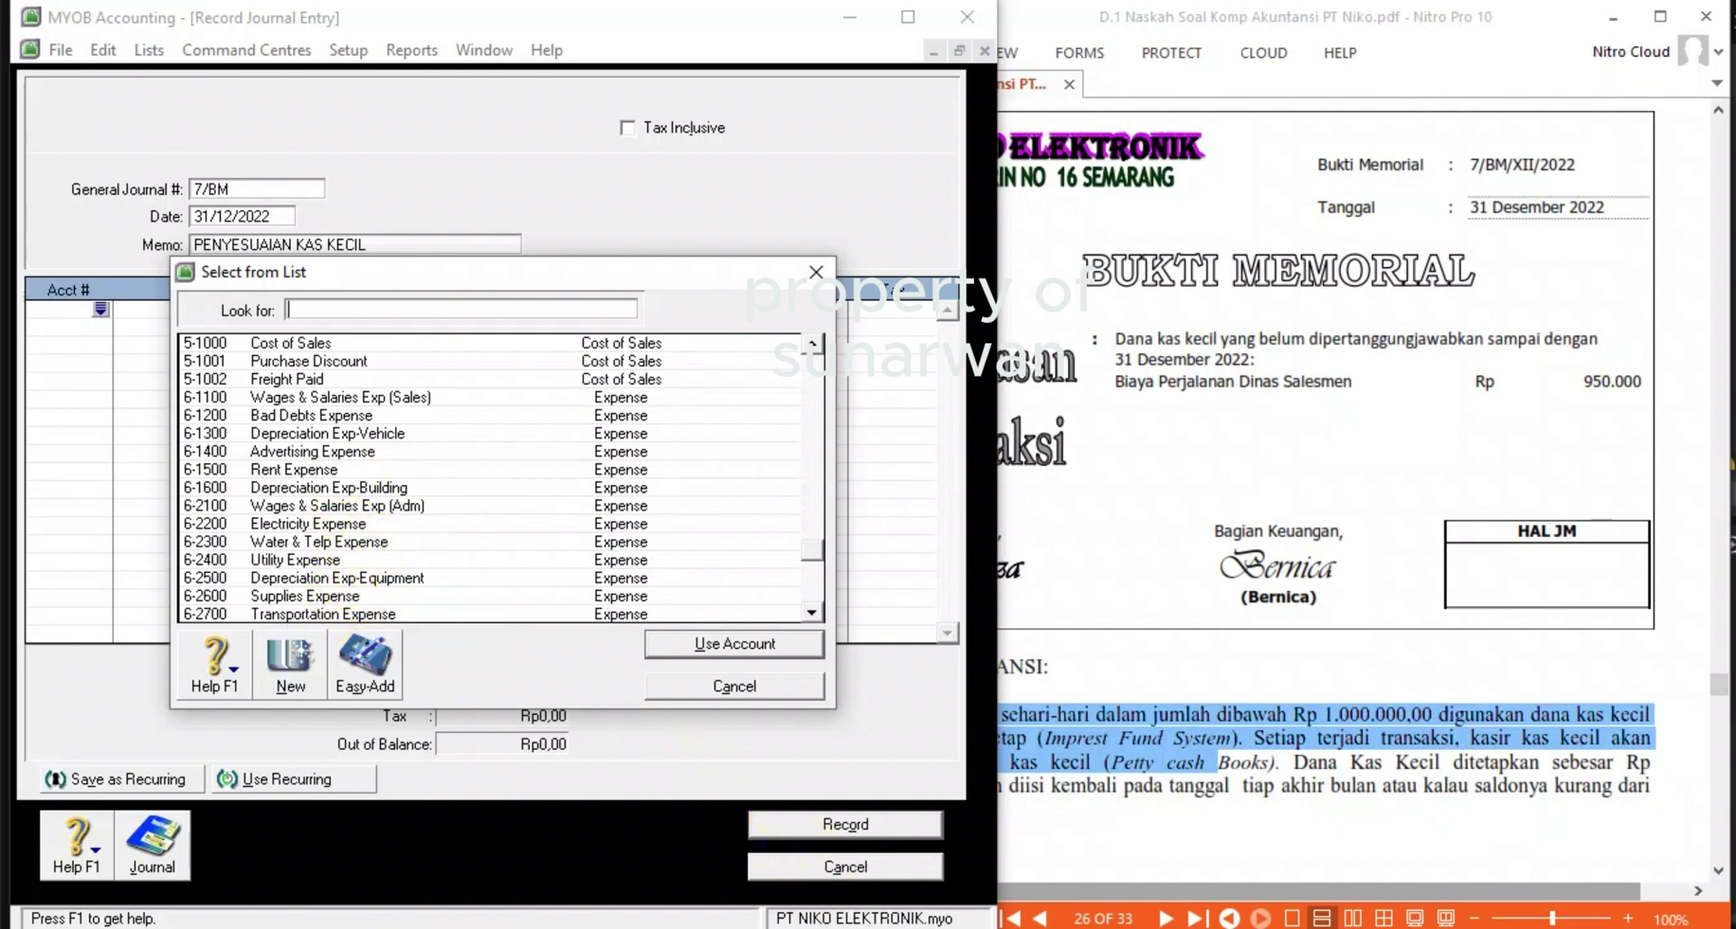
double_click(381, 616)
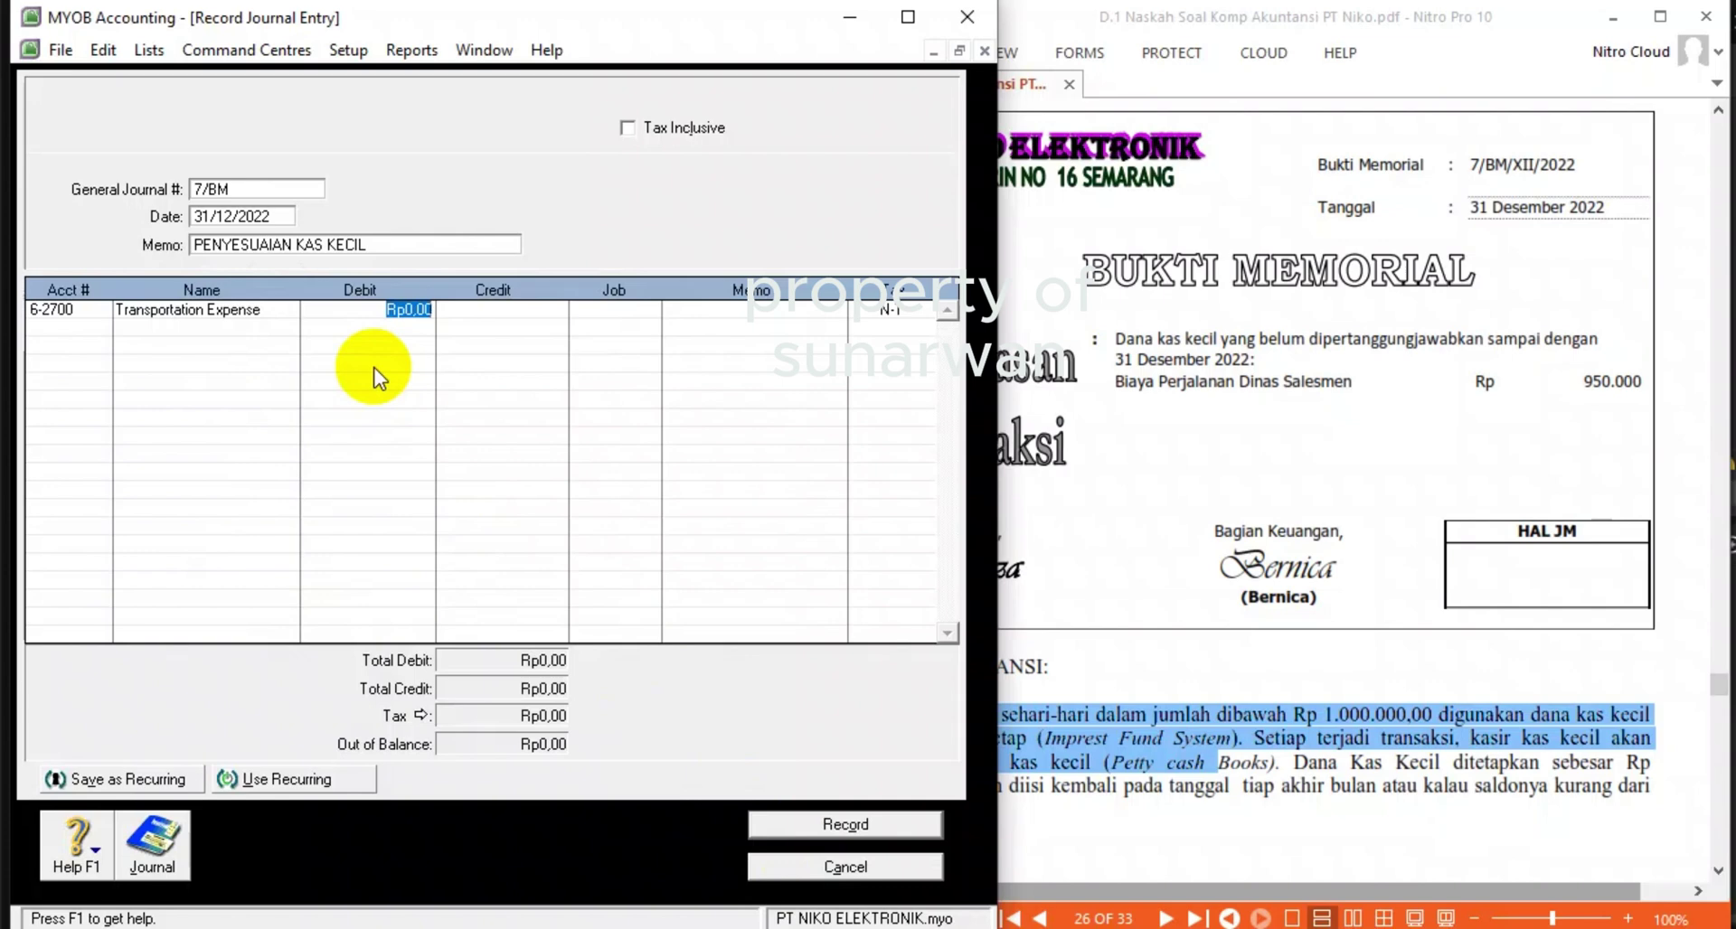
type("950000")
key("Tab")
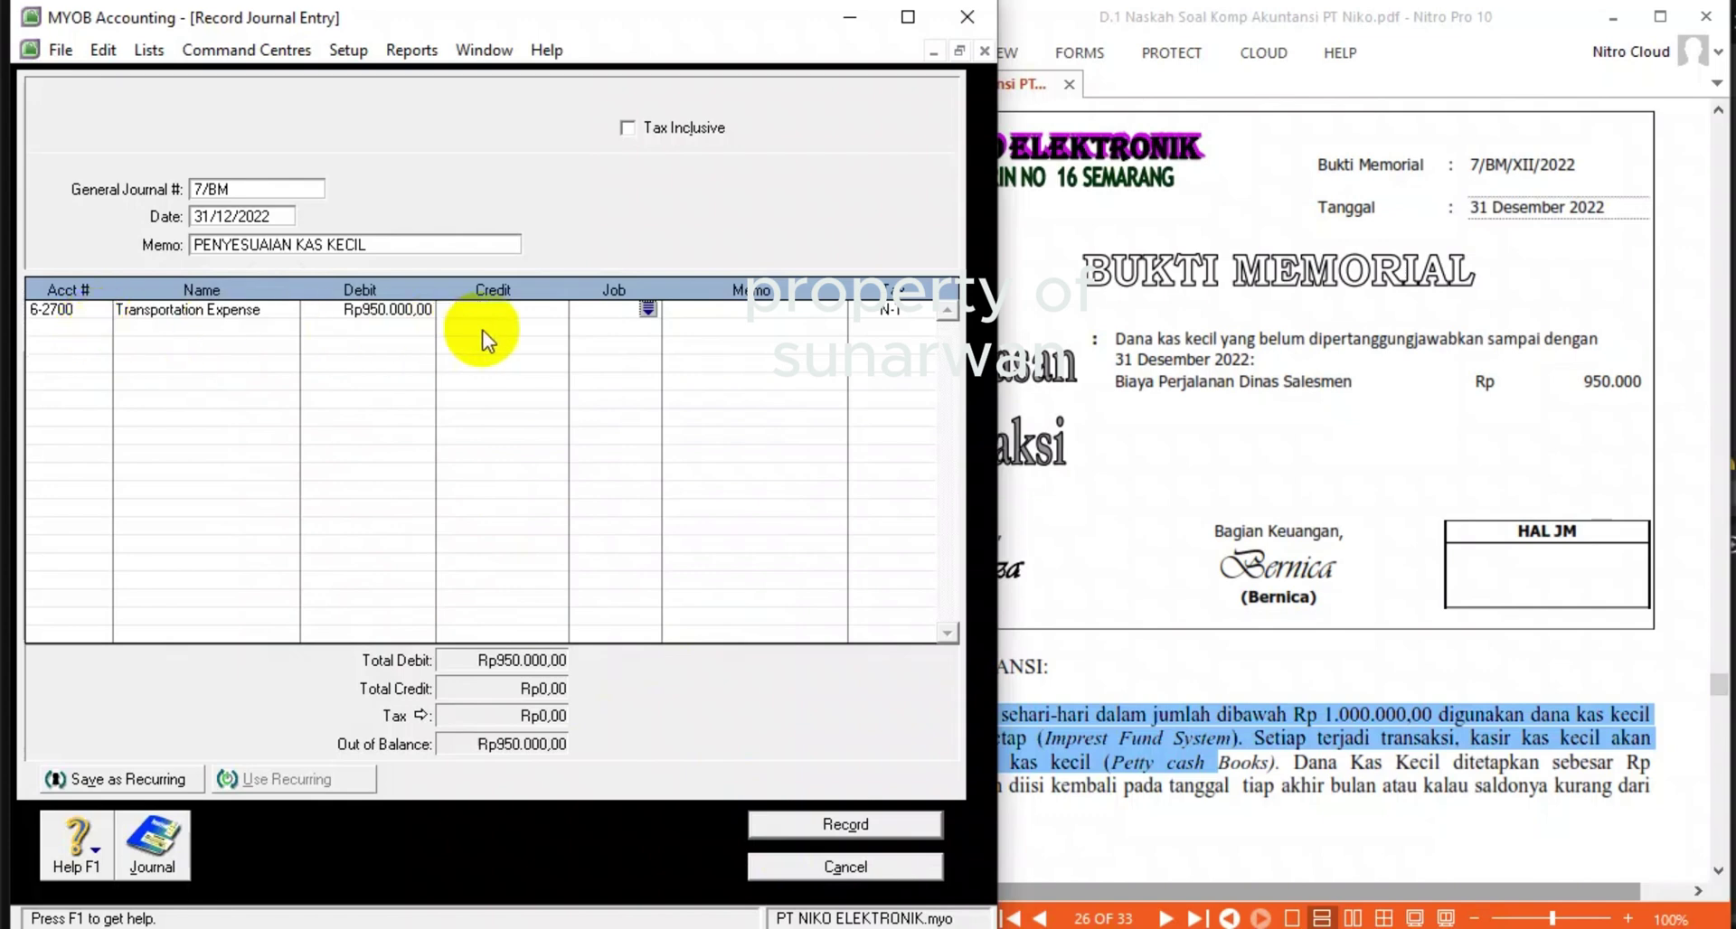
- Credit account 1-1100 Petty Cash with Rp950.000,00 on the second line and record the journal entry
key("Return")
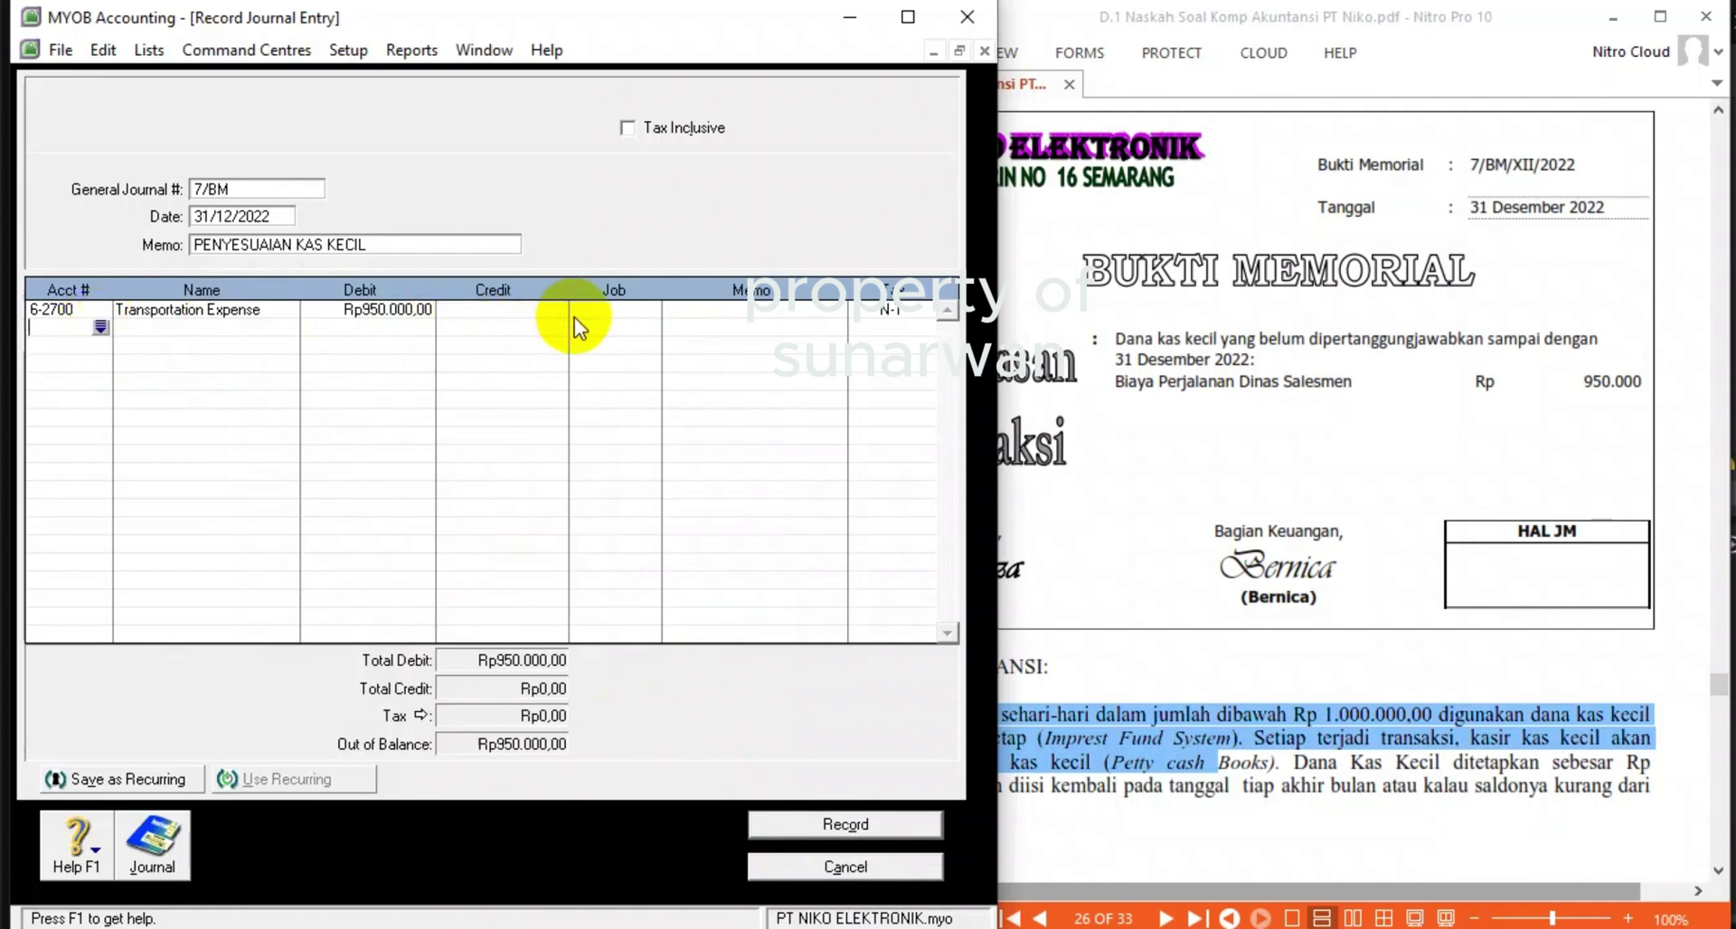
left_click(100, 324)
double_click(317, 345)
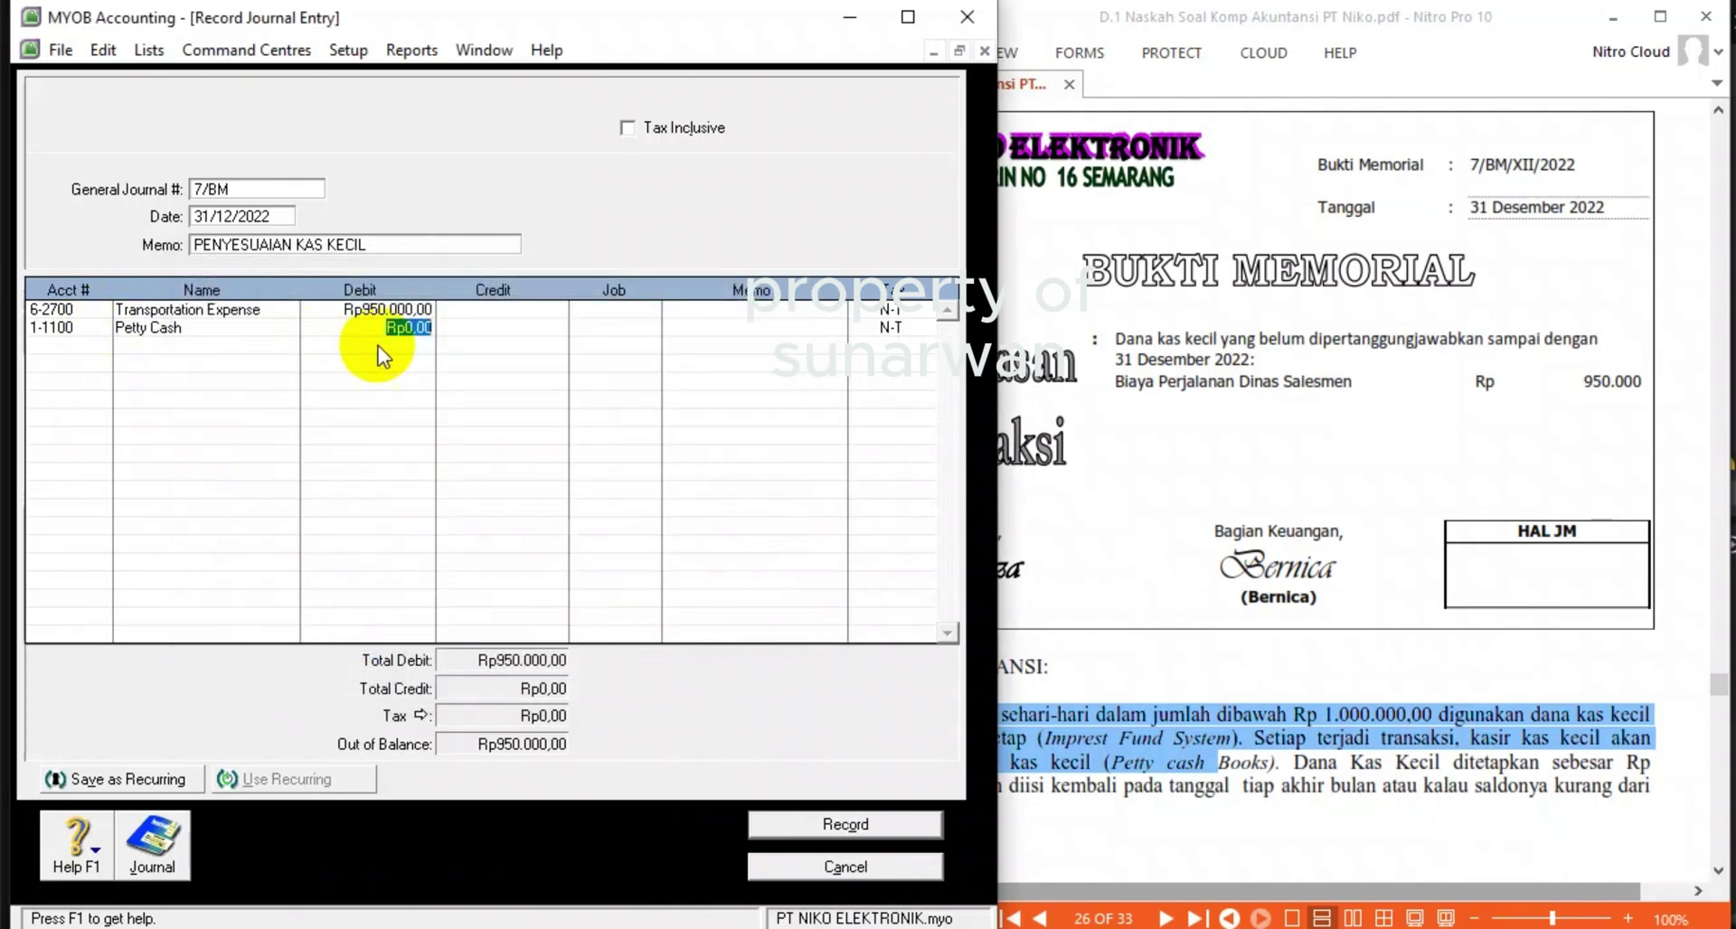
key("Tab")
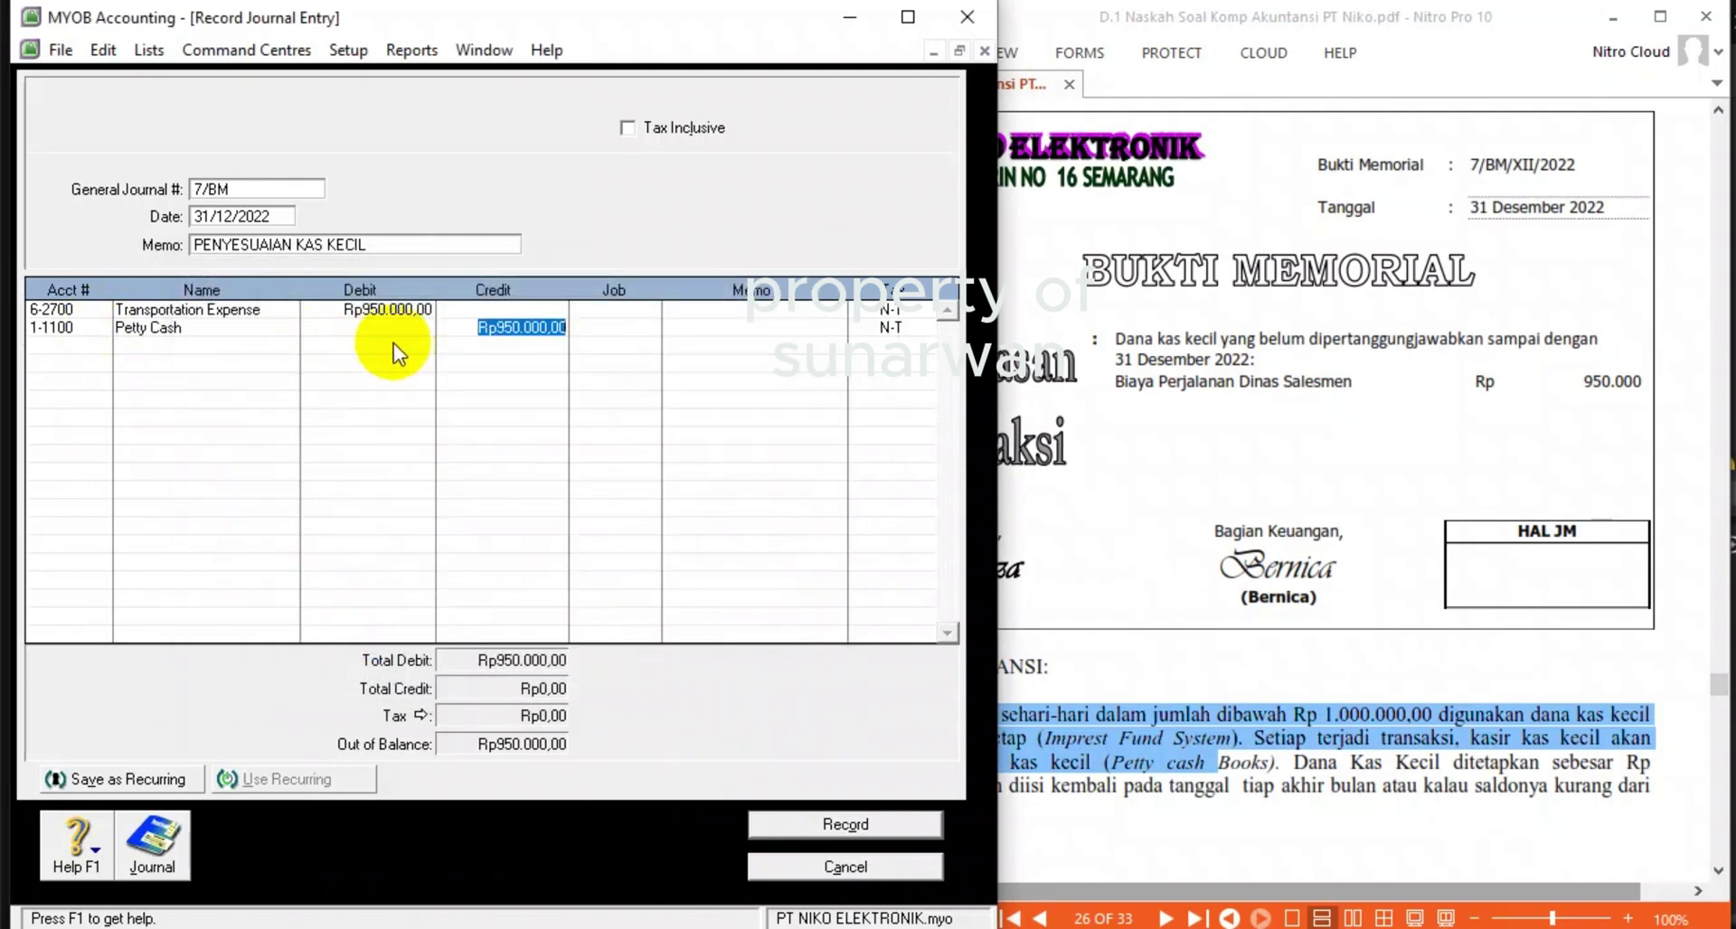
left_click(829, 828)
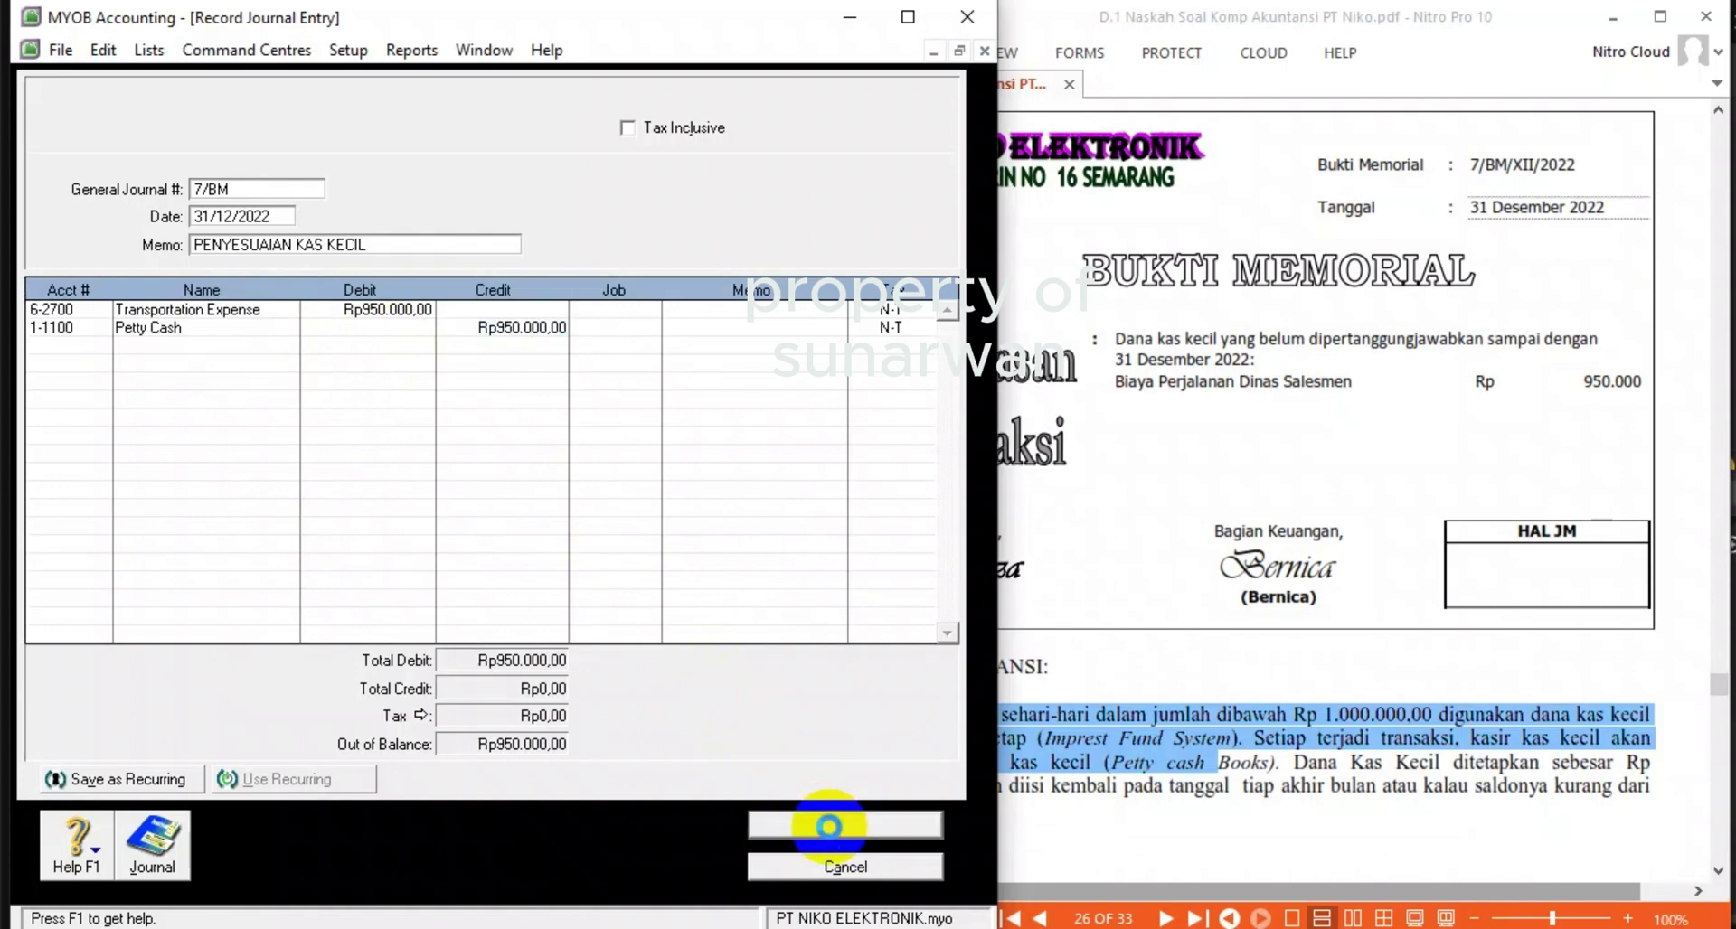
- Switch to the Nitro Pro PDF and read adjustment memo 8/BM on prepaid rent and its accounting policy
left_click(1344, 524)
scroll(1332, 515, "down", 10)
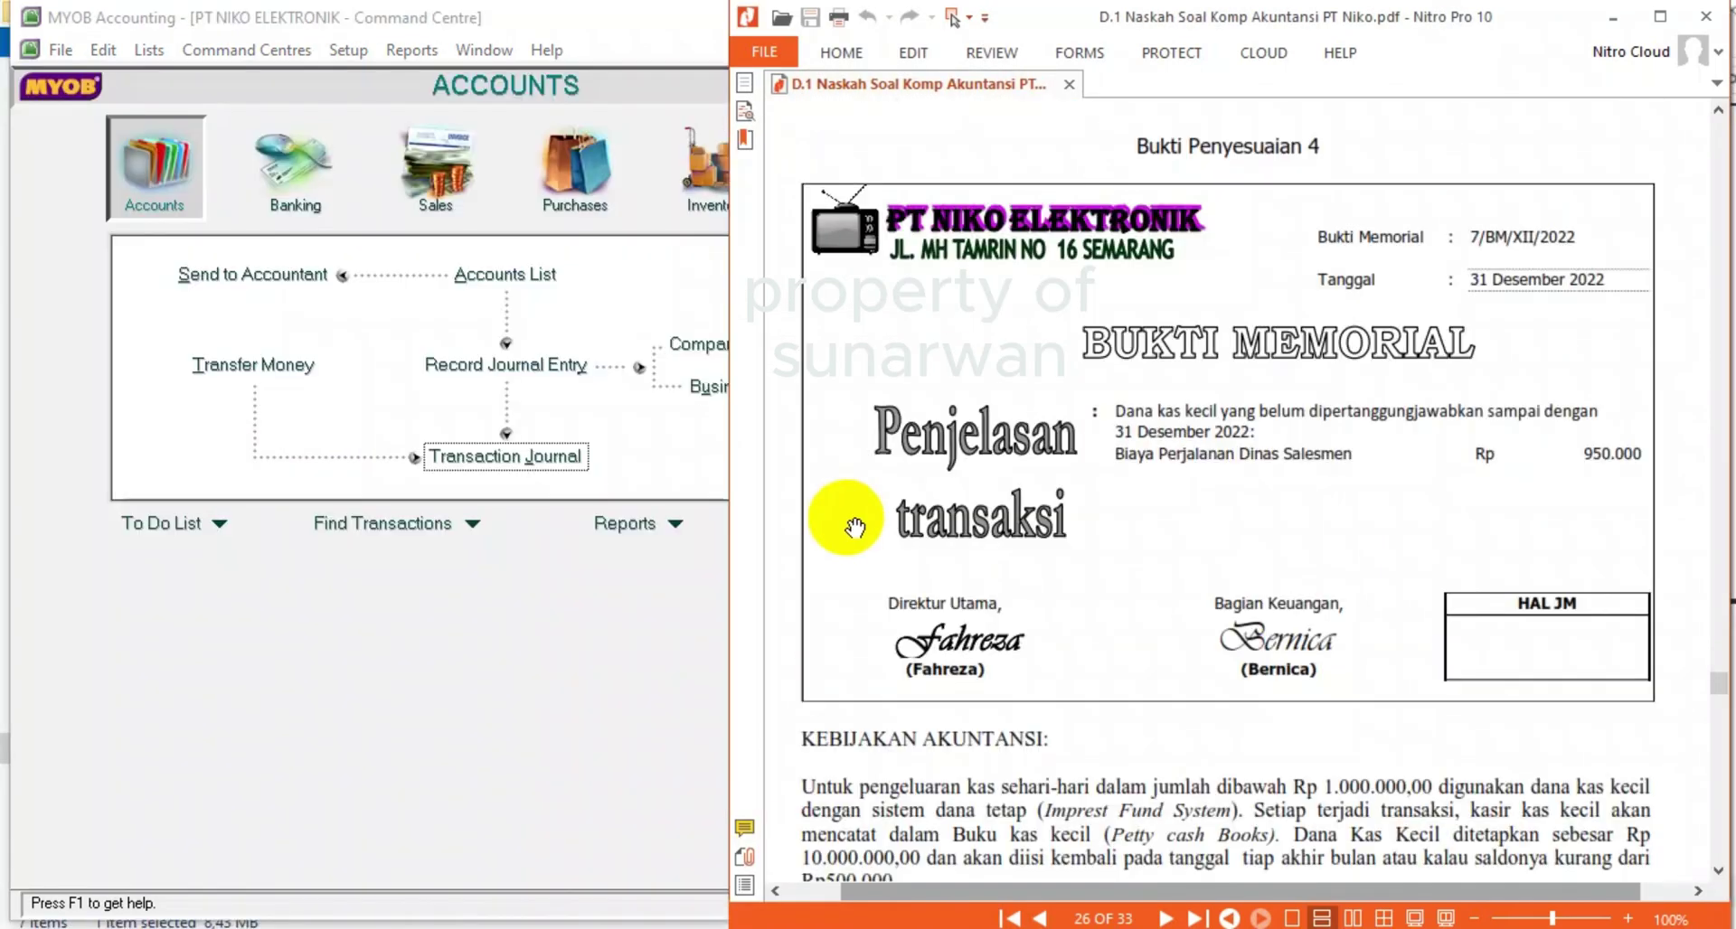
scroll(832, 515, "down", 1)
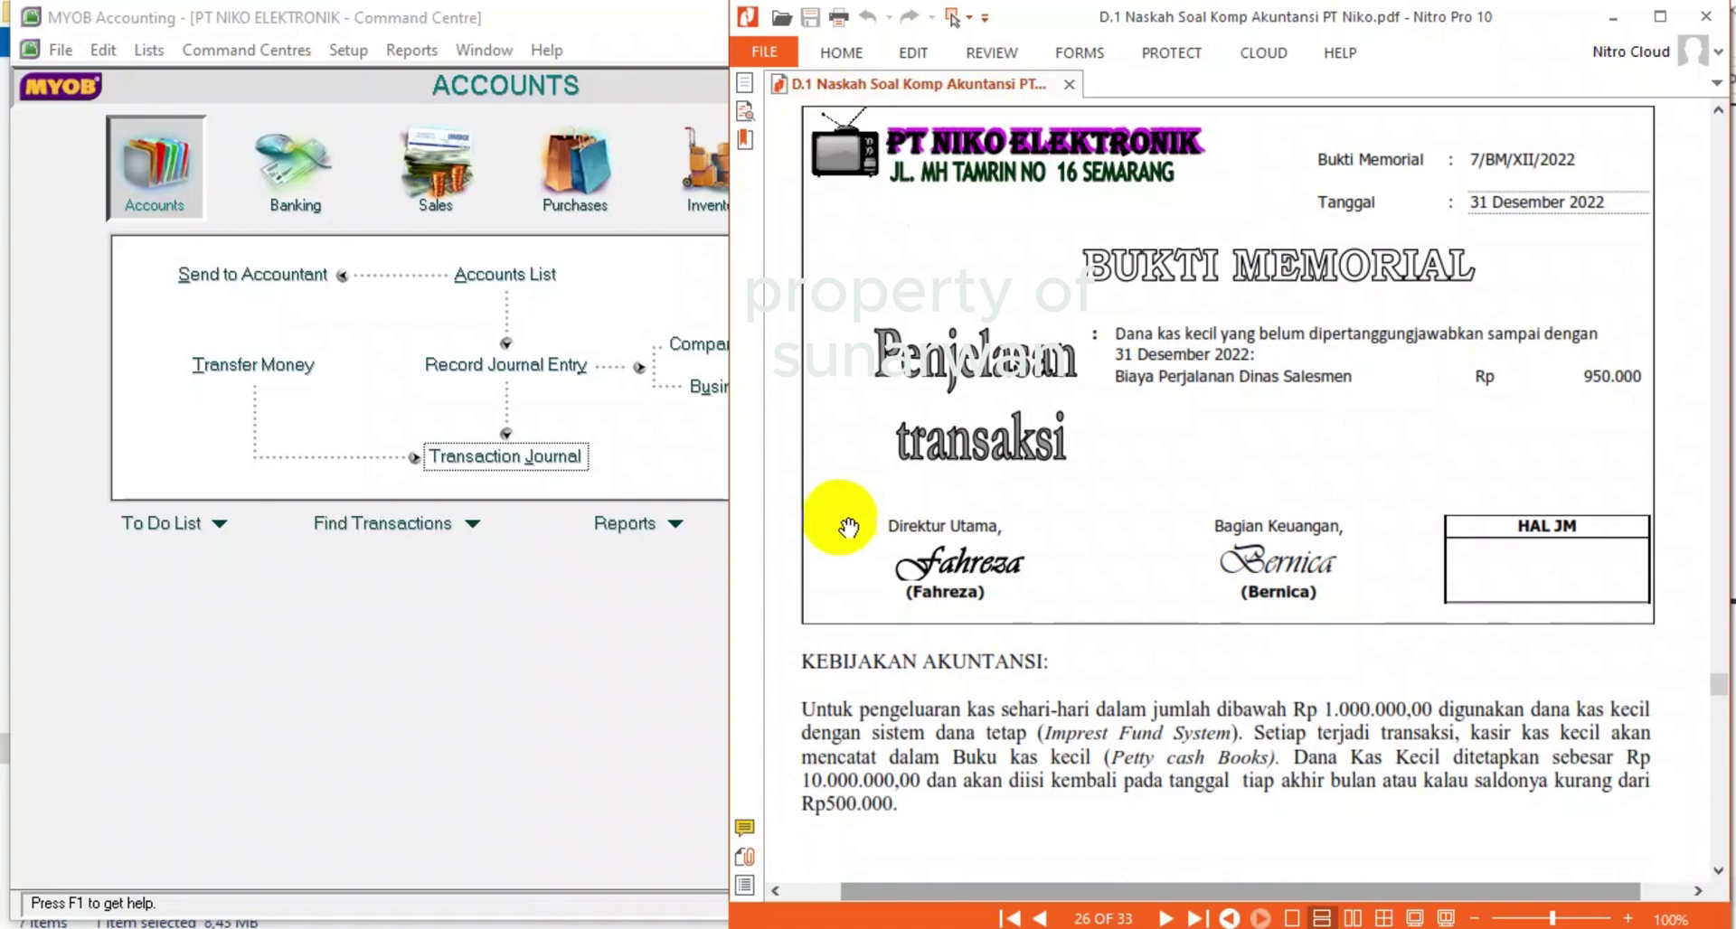
scroll(956, 696, "down", 2)
scroll(956, 697, "down", 12)
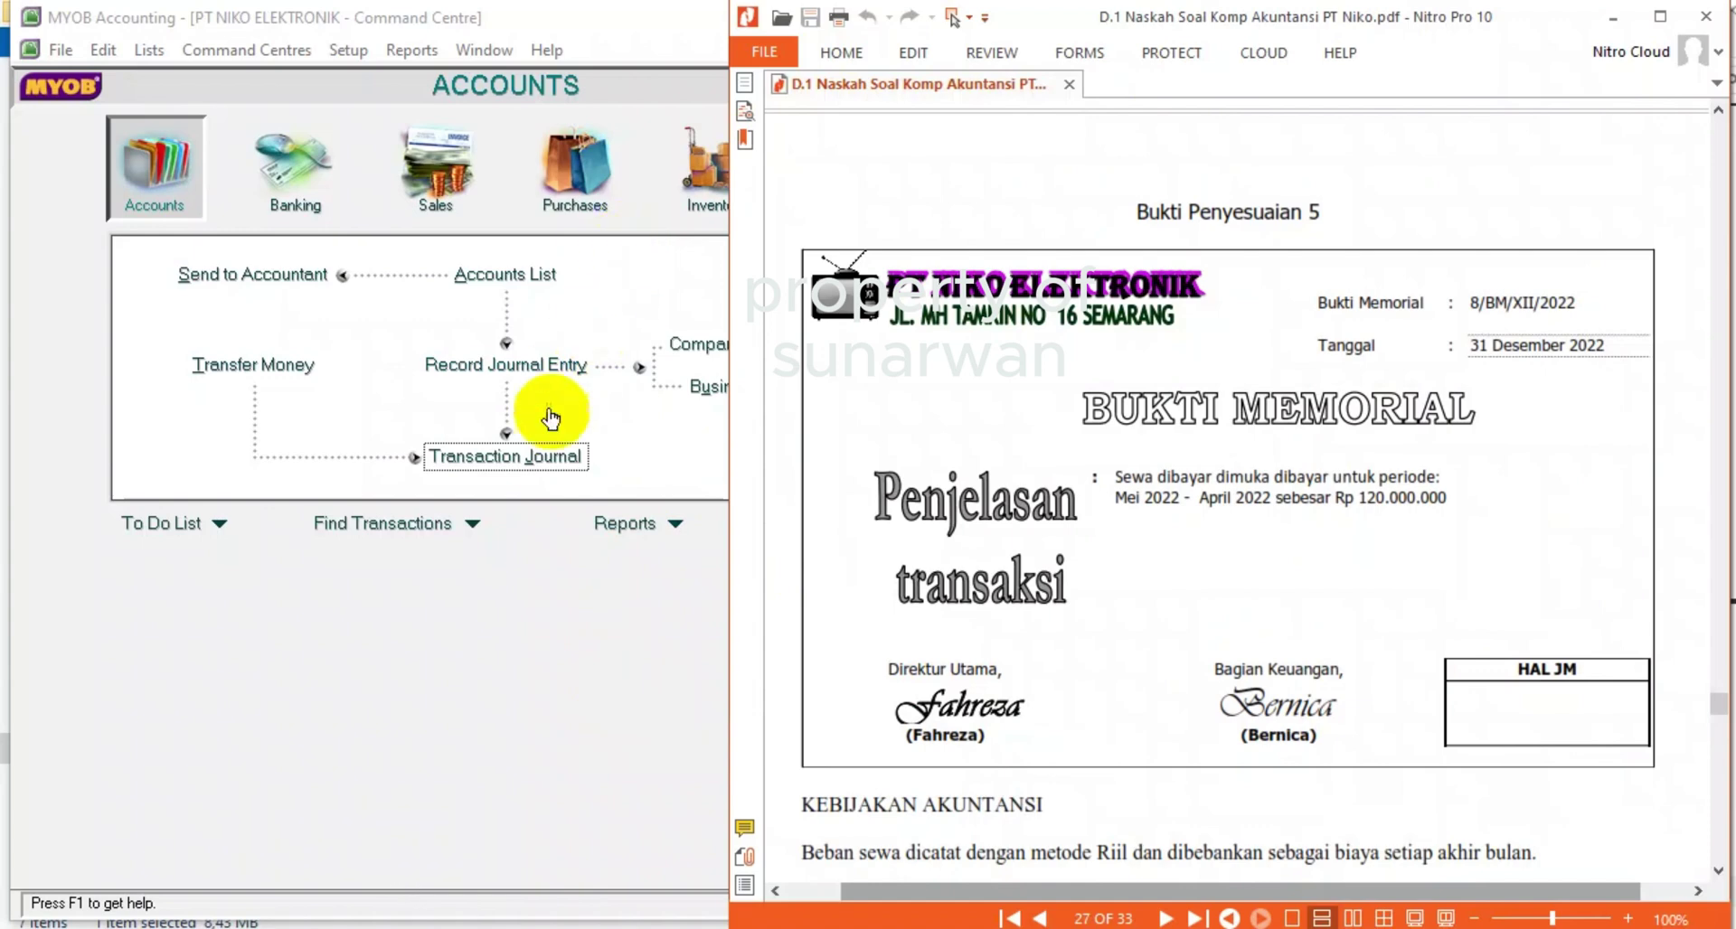
- Open the Transaction Journal in MYOB Accounting and review the general, inventory and all entries dated from 31/12/2022
left_click(548, 456)
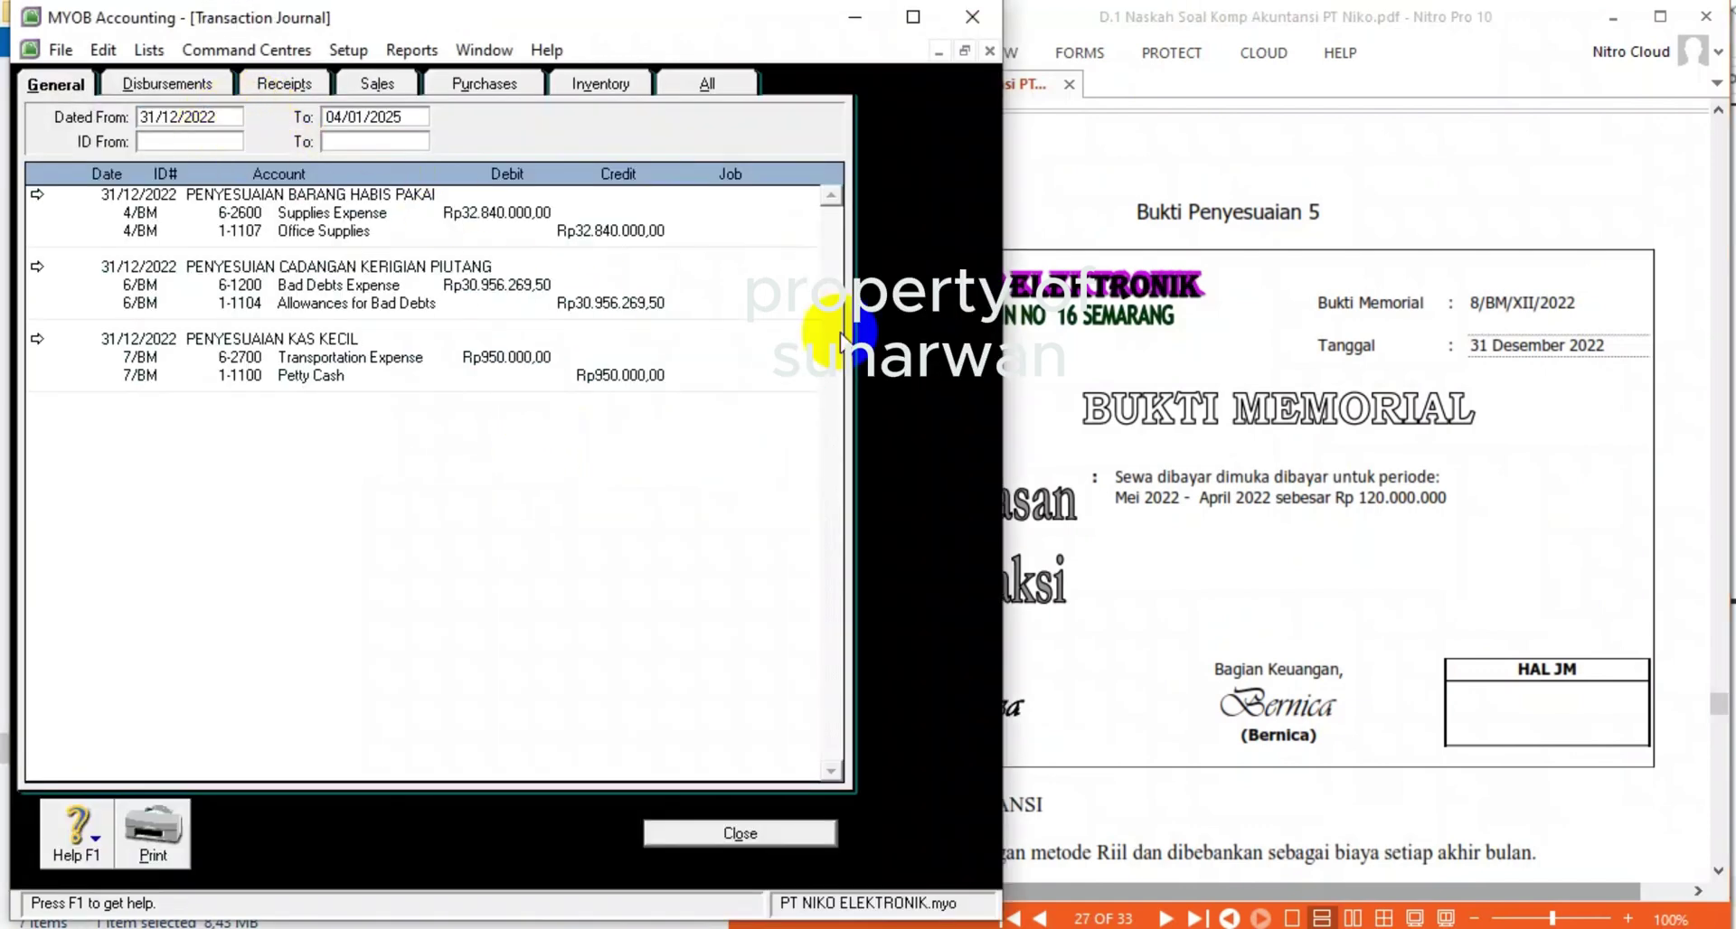
left_click(600, 84)
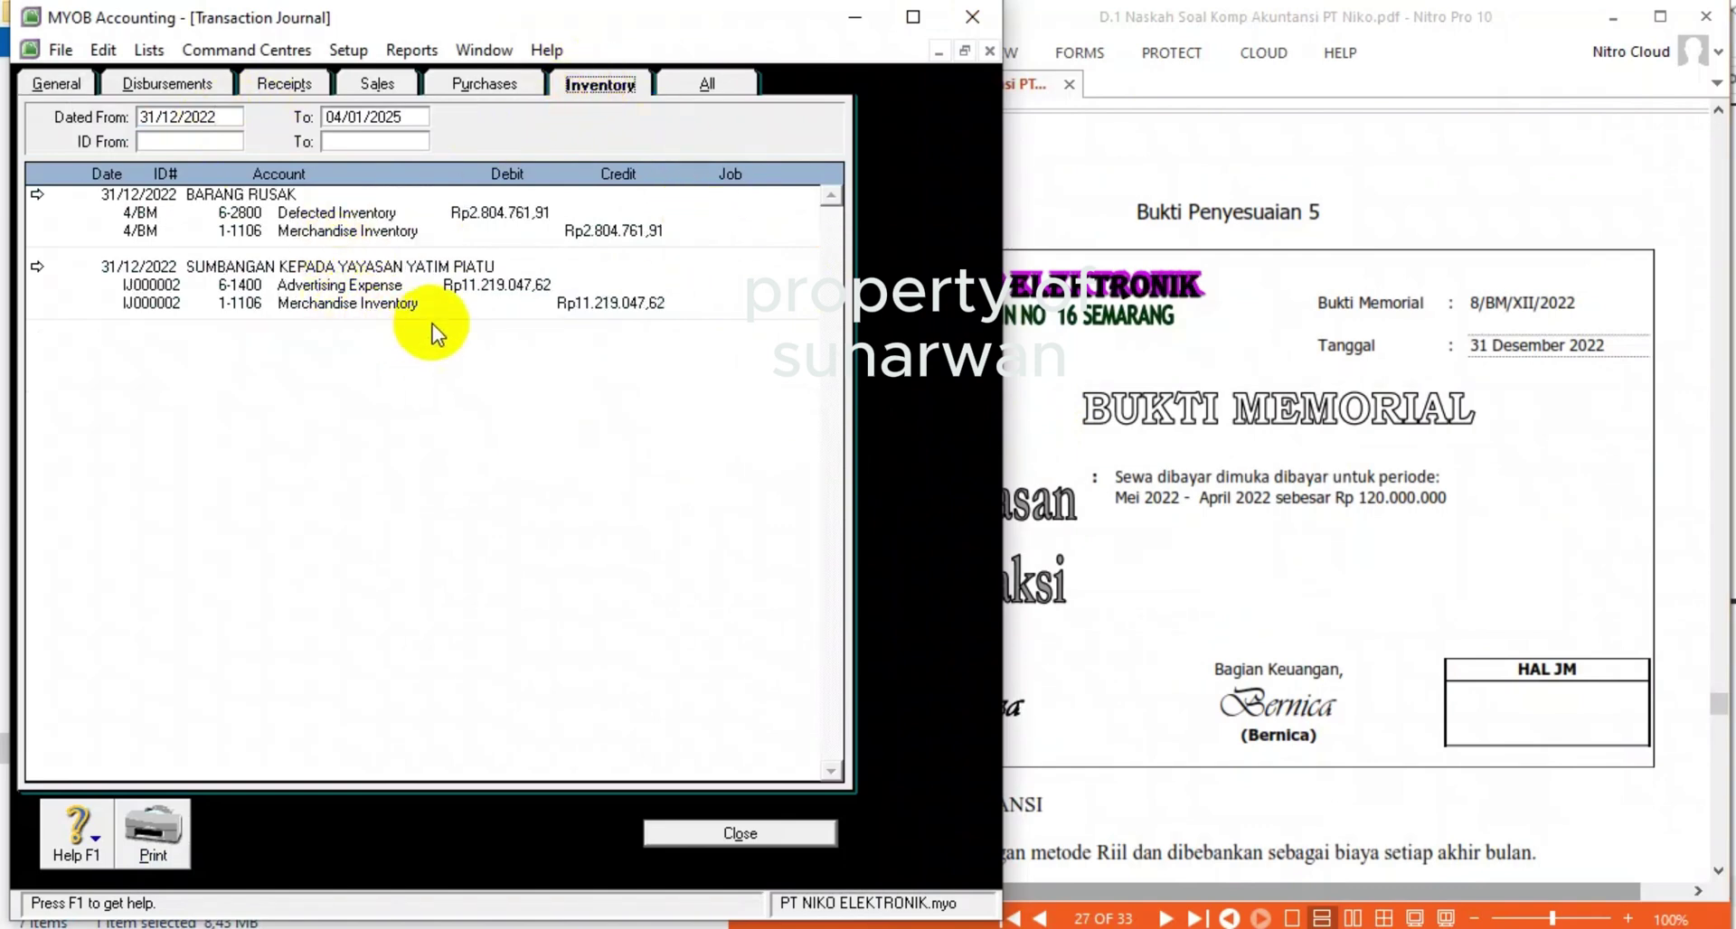
left_click(714, 88)
scroll(270, 550, "down", 3)
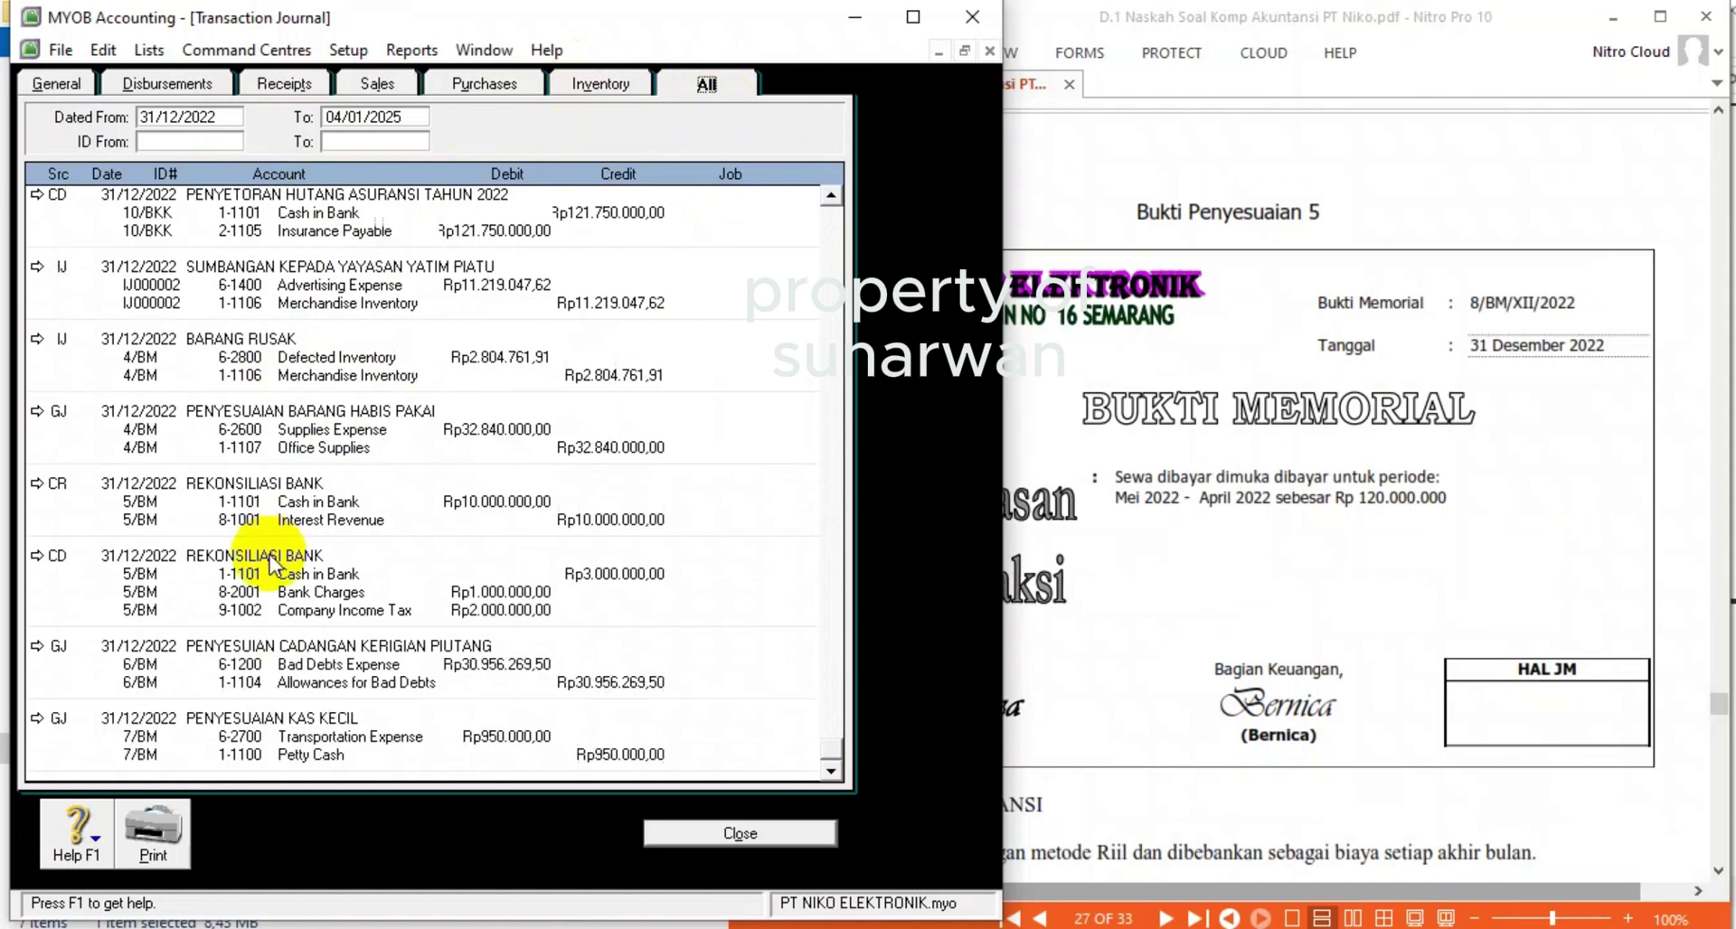
- Recheck memo 8/BM, close the Transaction Journal and open a new journal entry
left_click(1274, 565)
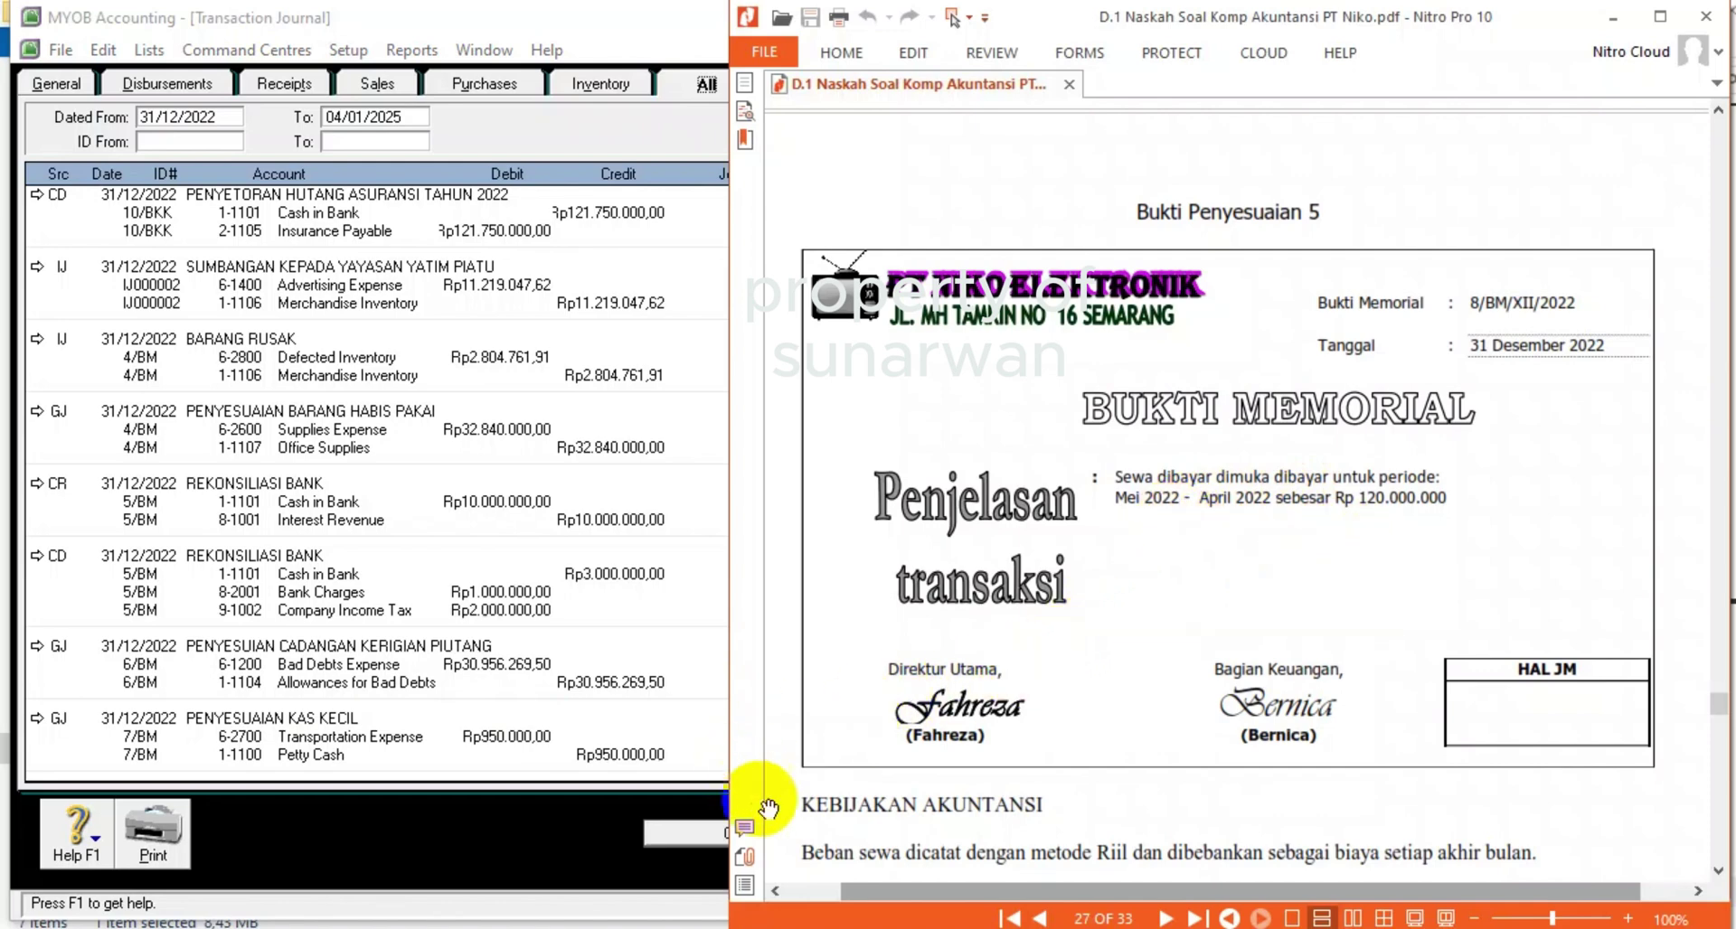
left_click(703, 839)
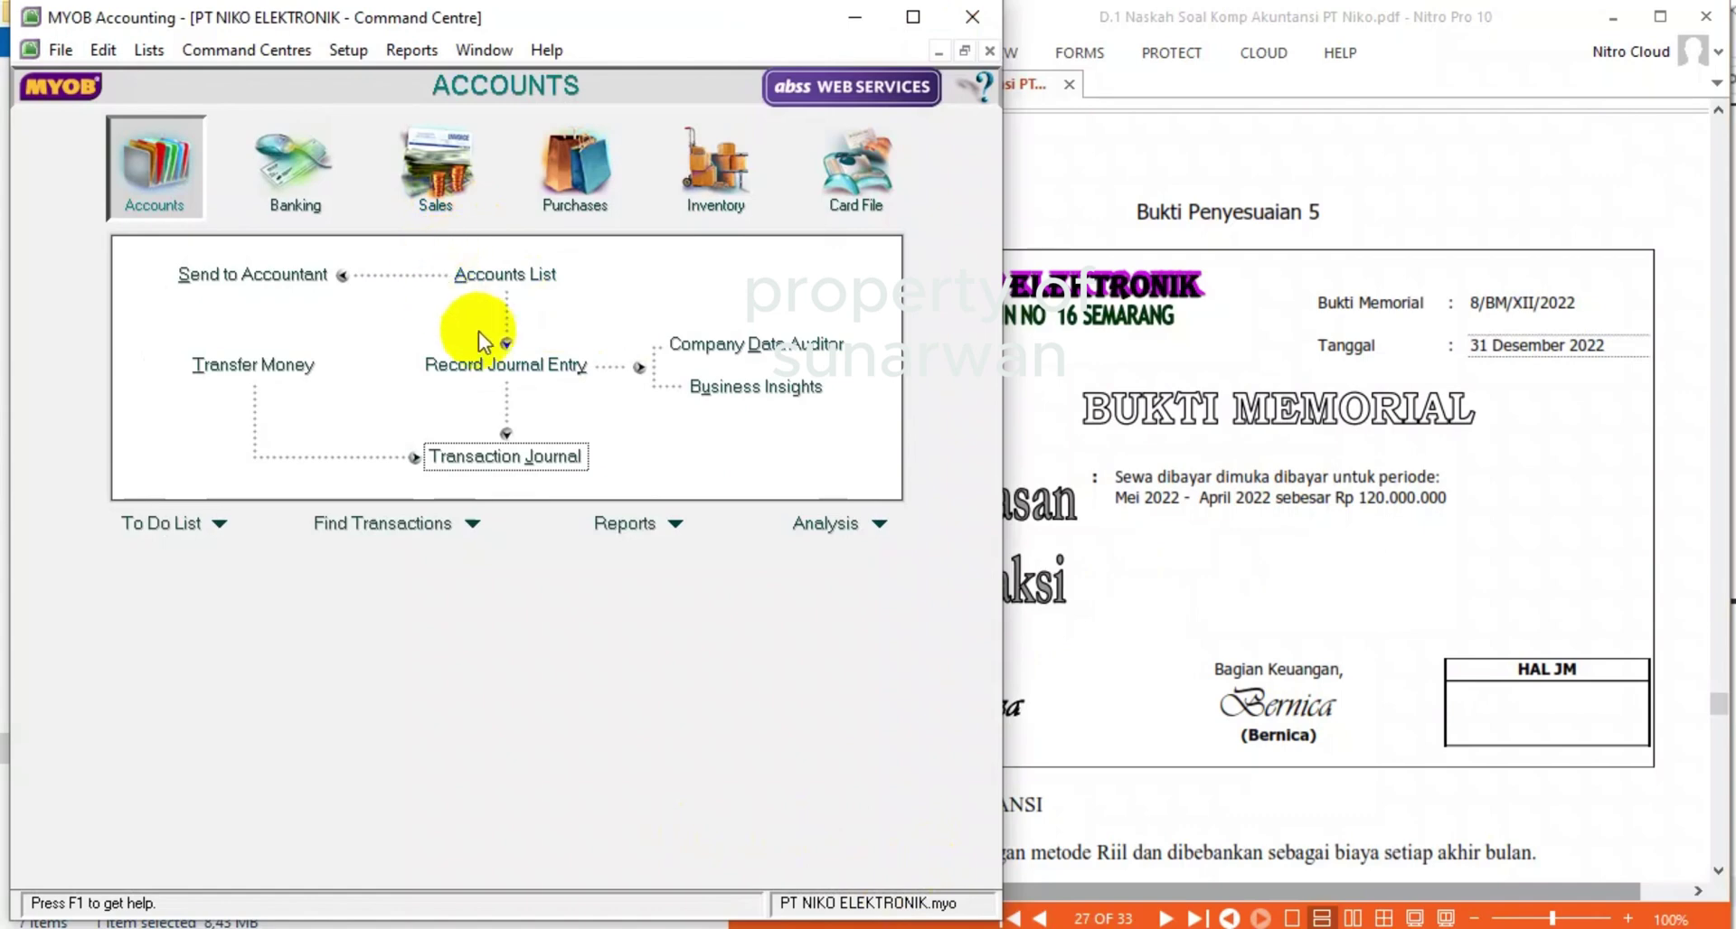
left_click(555, 367)
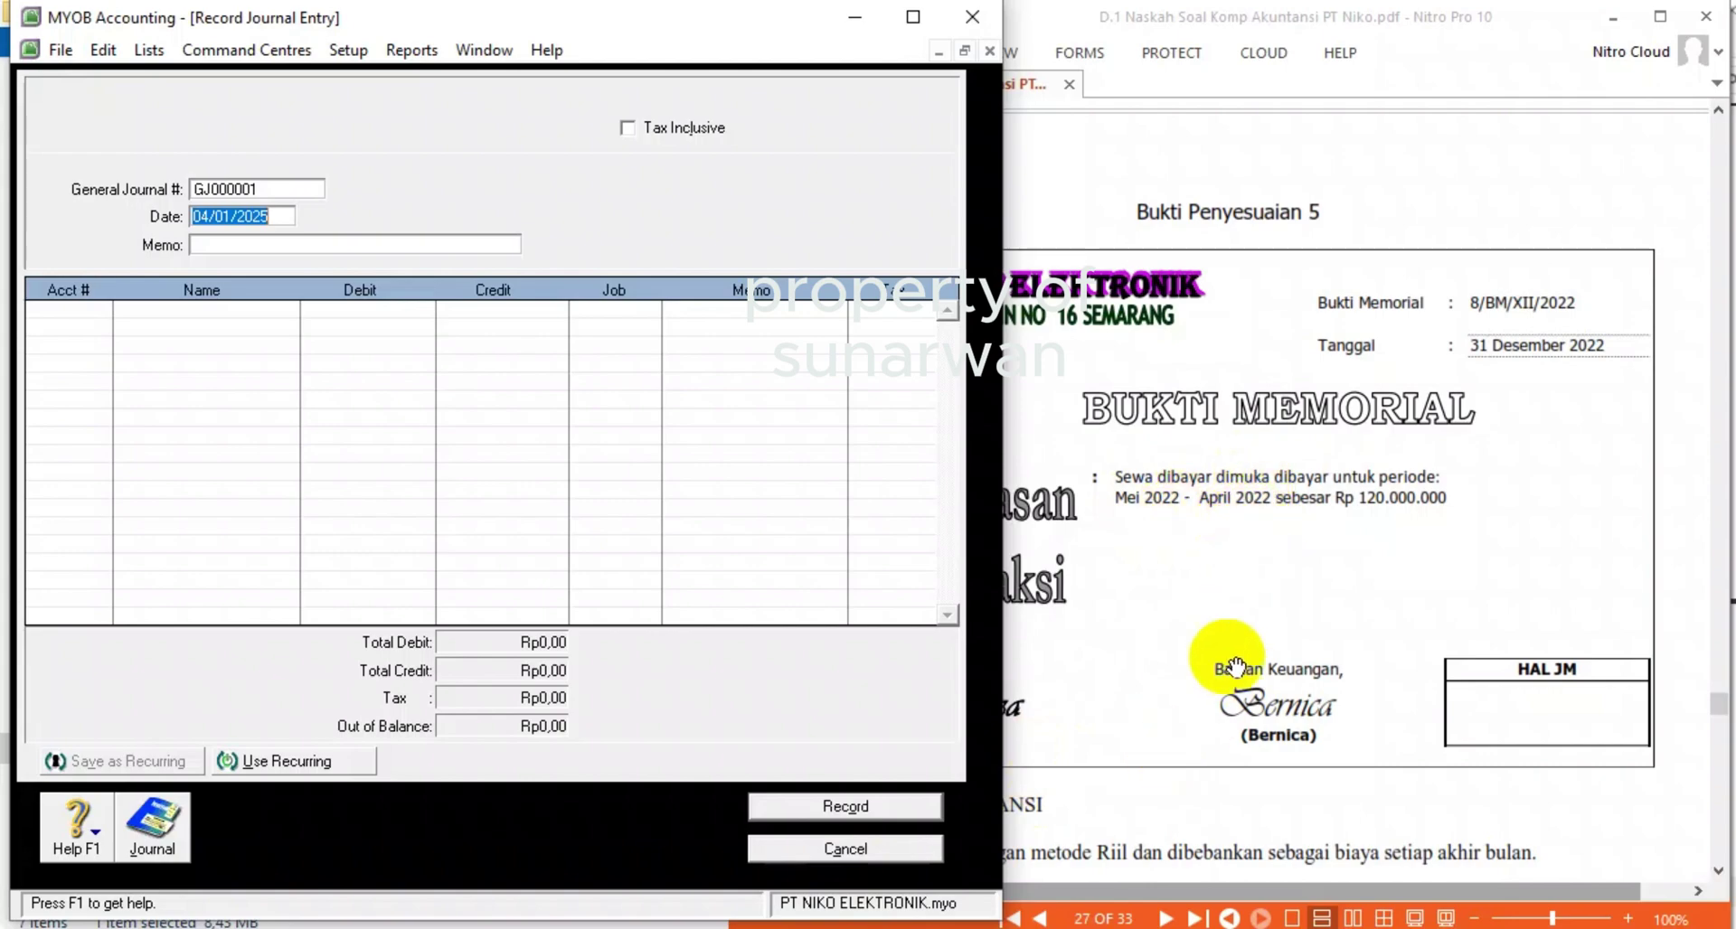
- Examine Prepaid Rent in the PDF's November 30, 2022 trial balance and its breakdown in the account explanations
scroll(1266, 624, "up", 10)
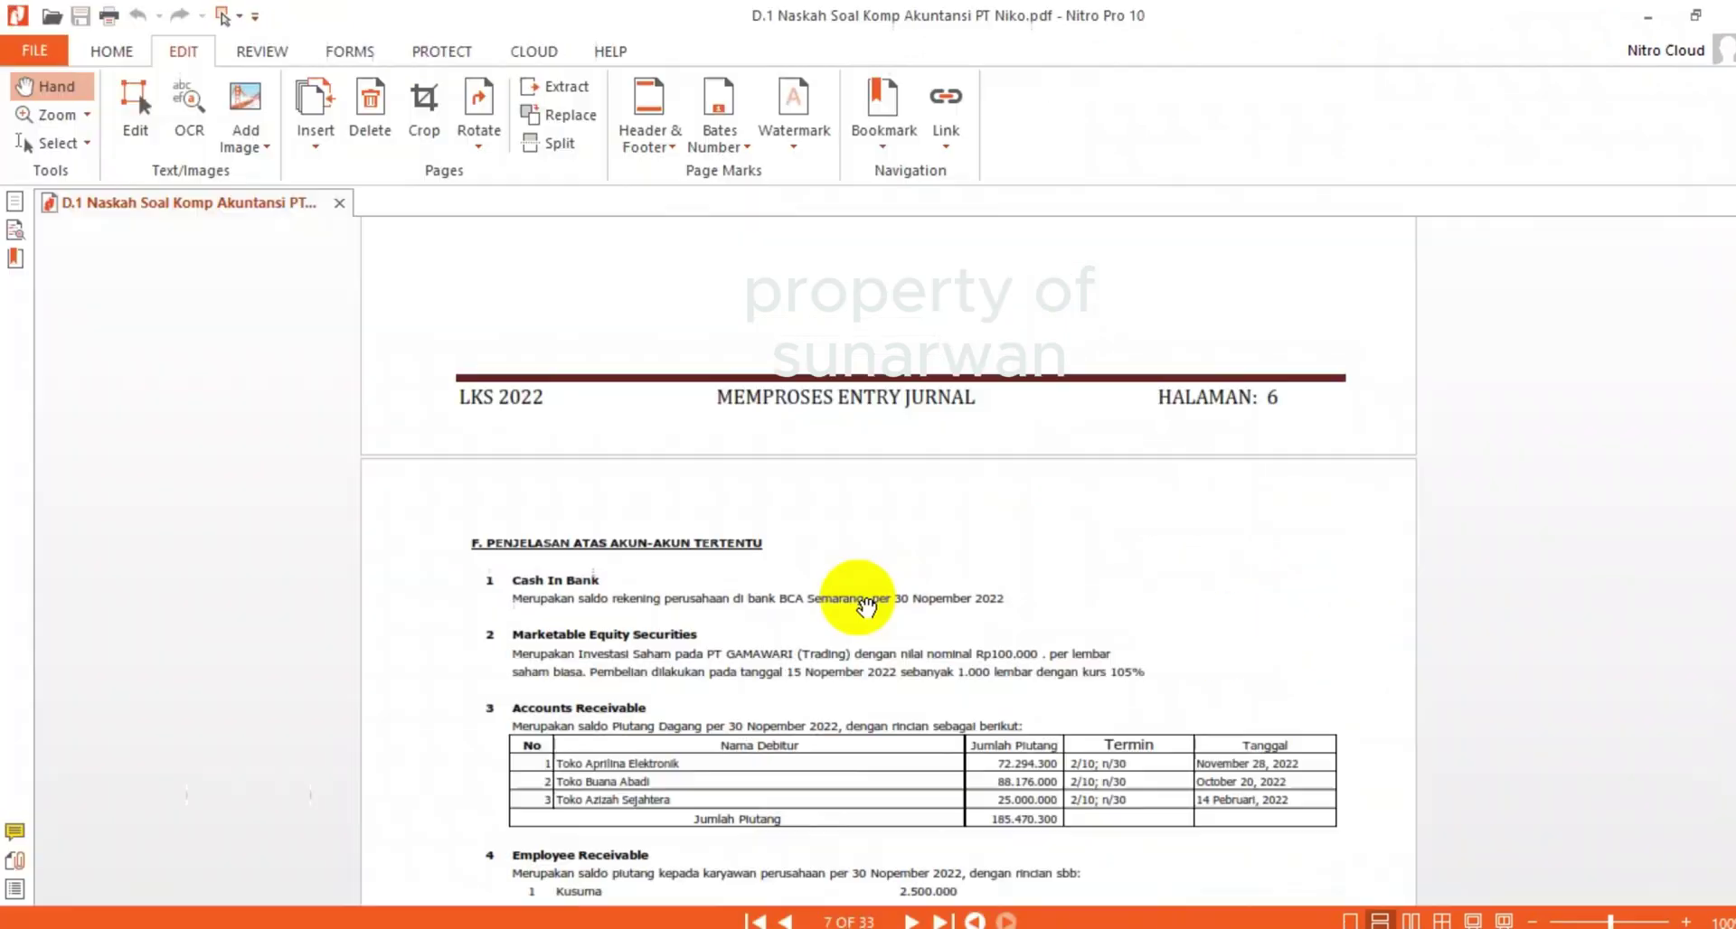
scroll(867, 605, "up", 15)
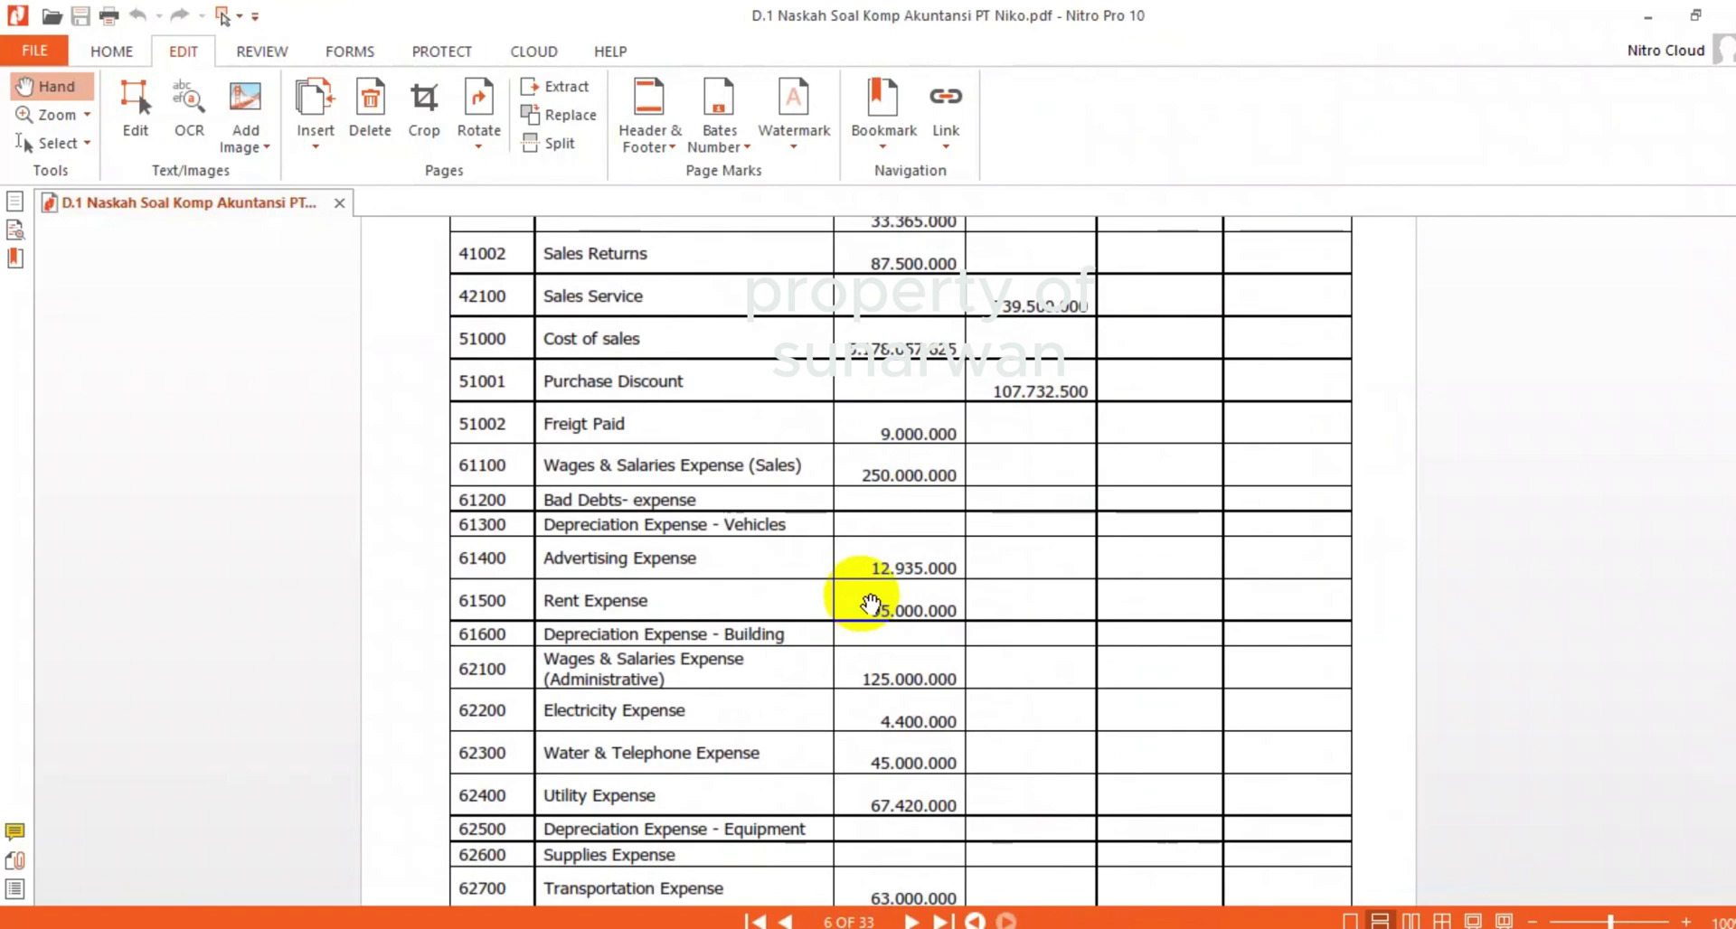
scroll(870, 604, "up", 15)
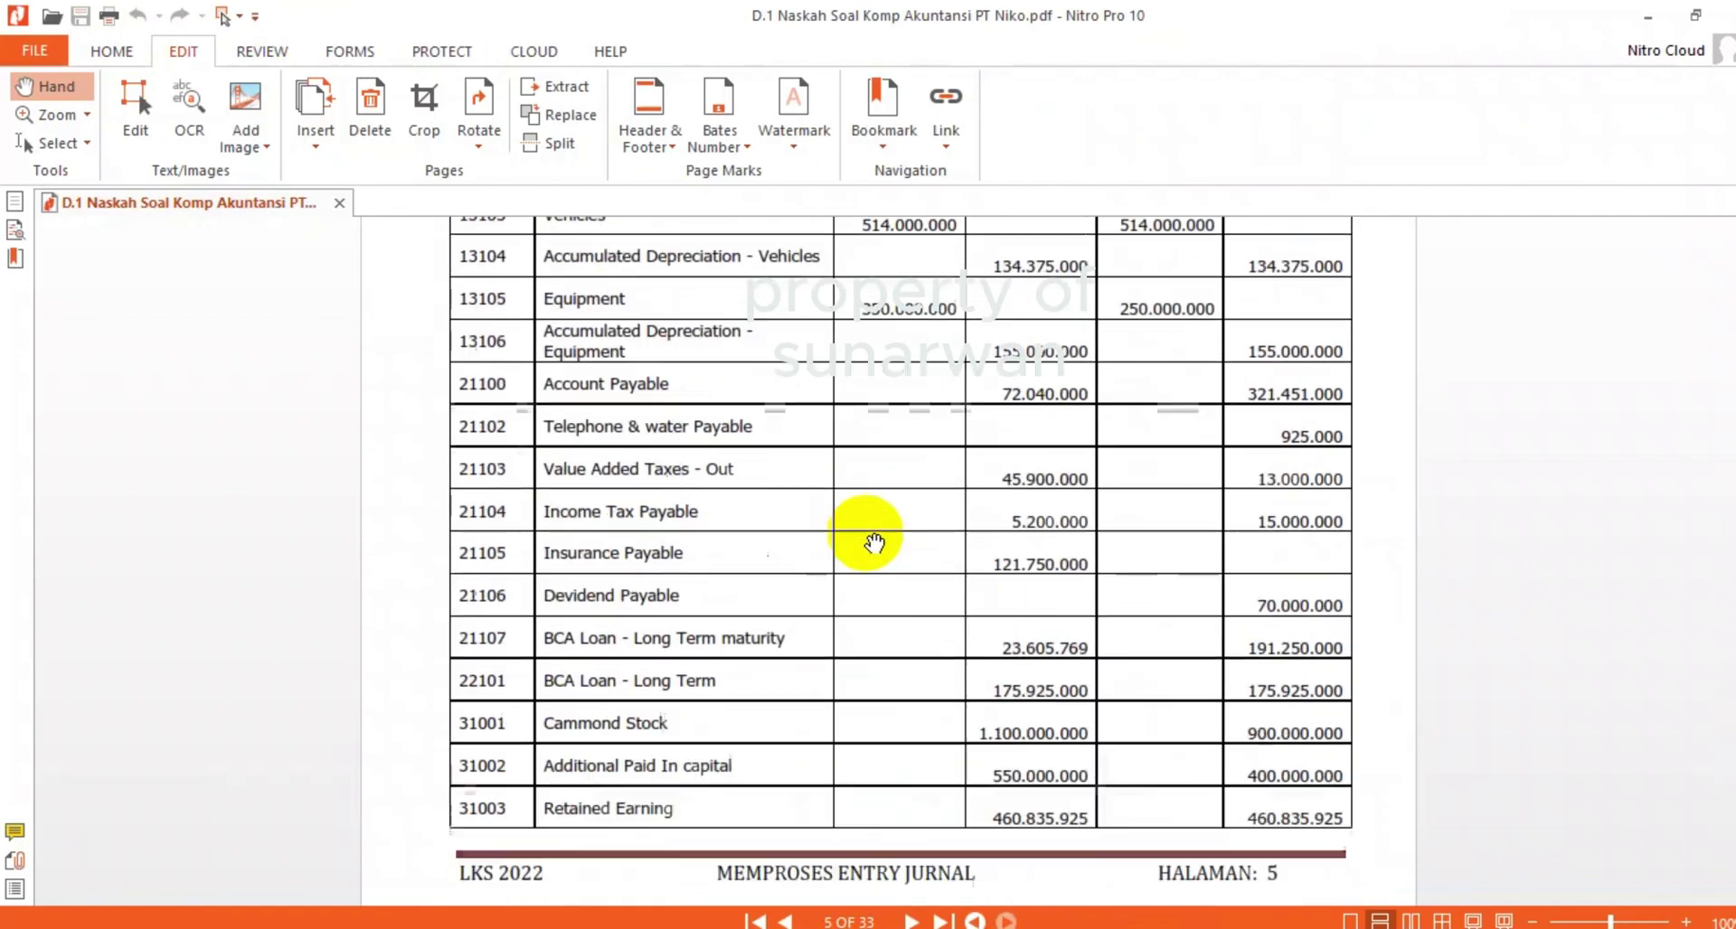
scroll(873, 542, "up", 5)
scroll(874, 545, "up", 2)
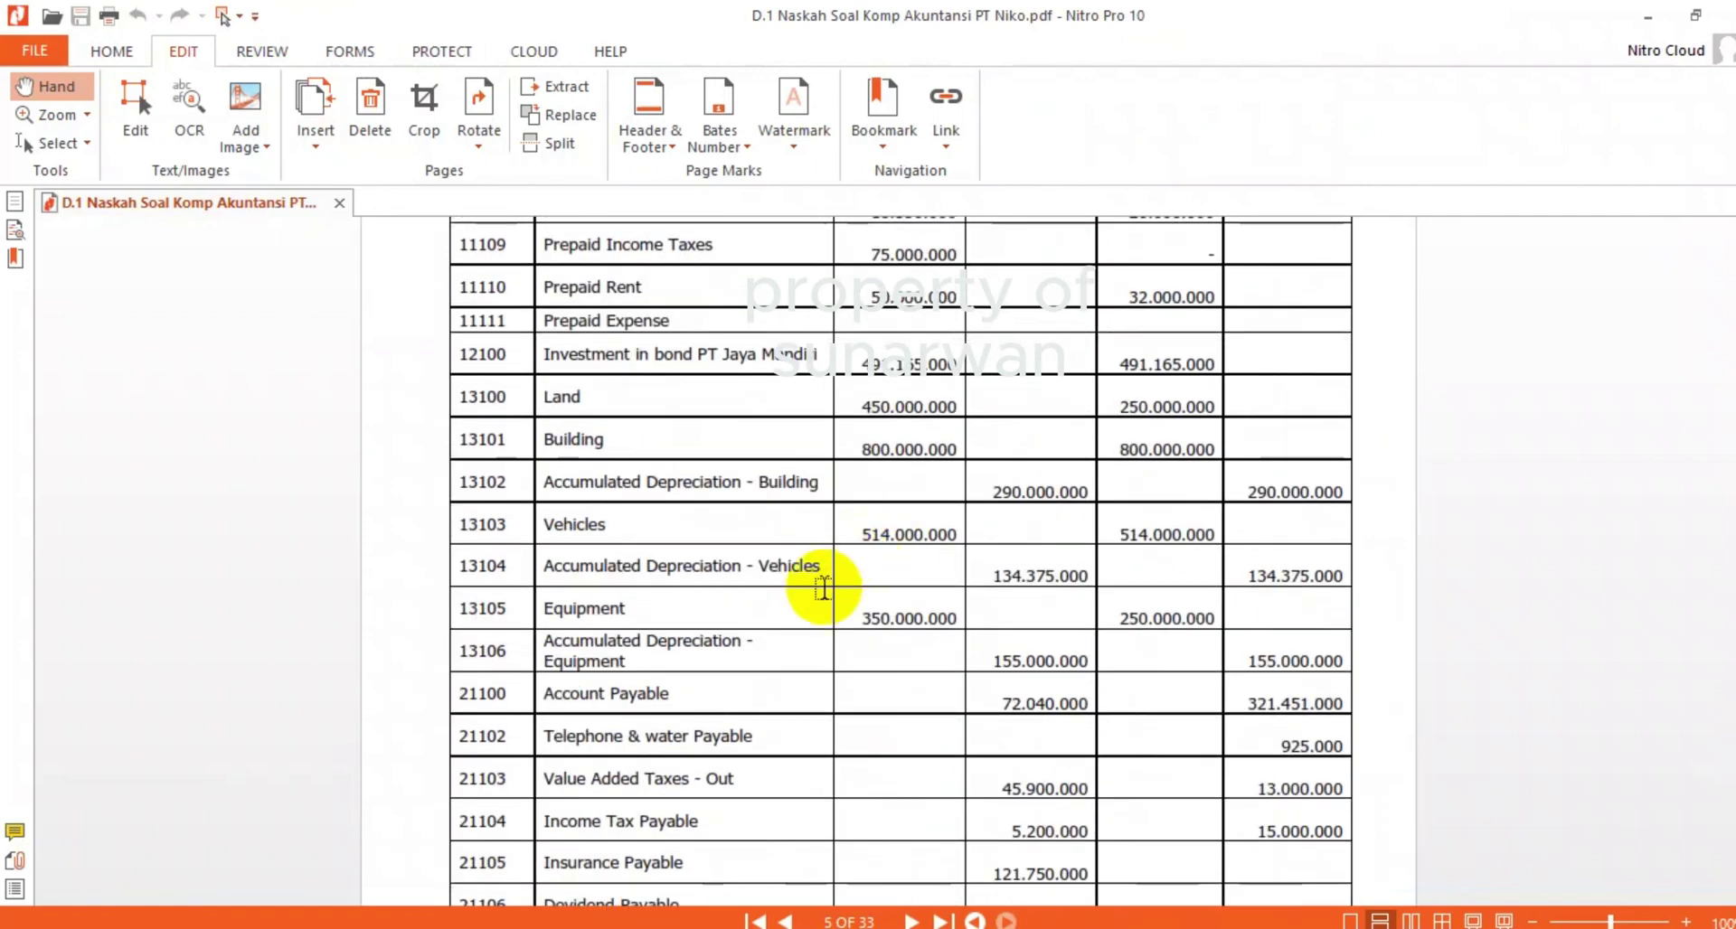
scroll(818, 597, "up", 3)
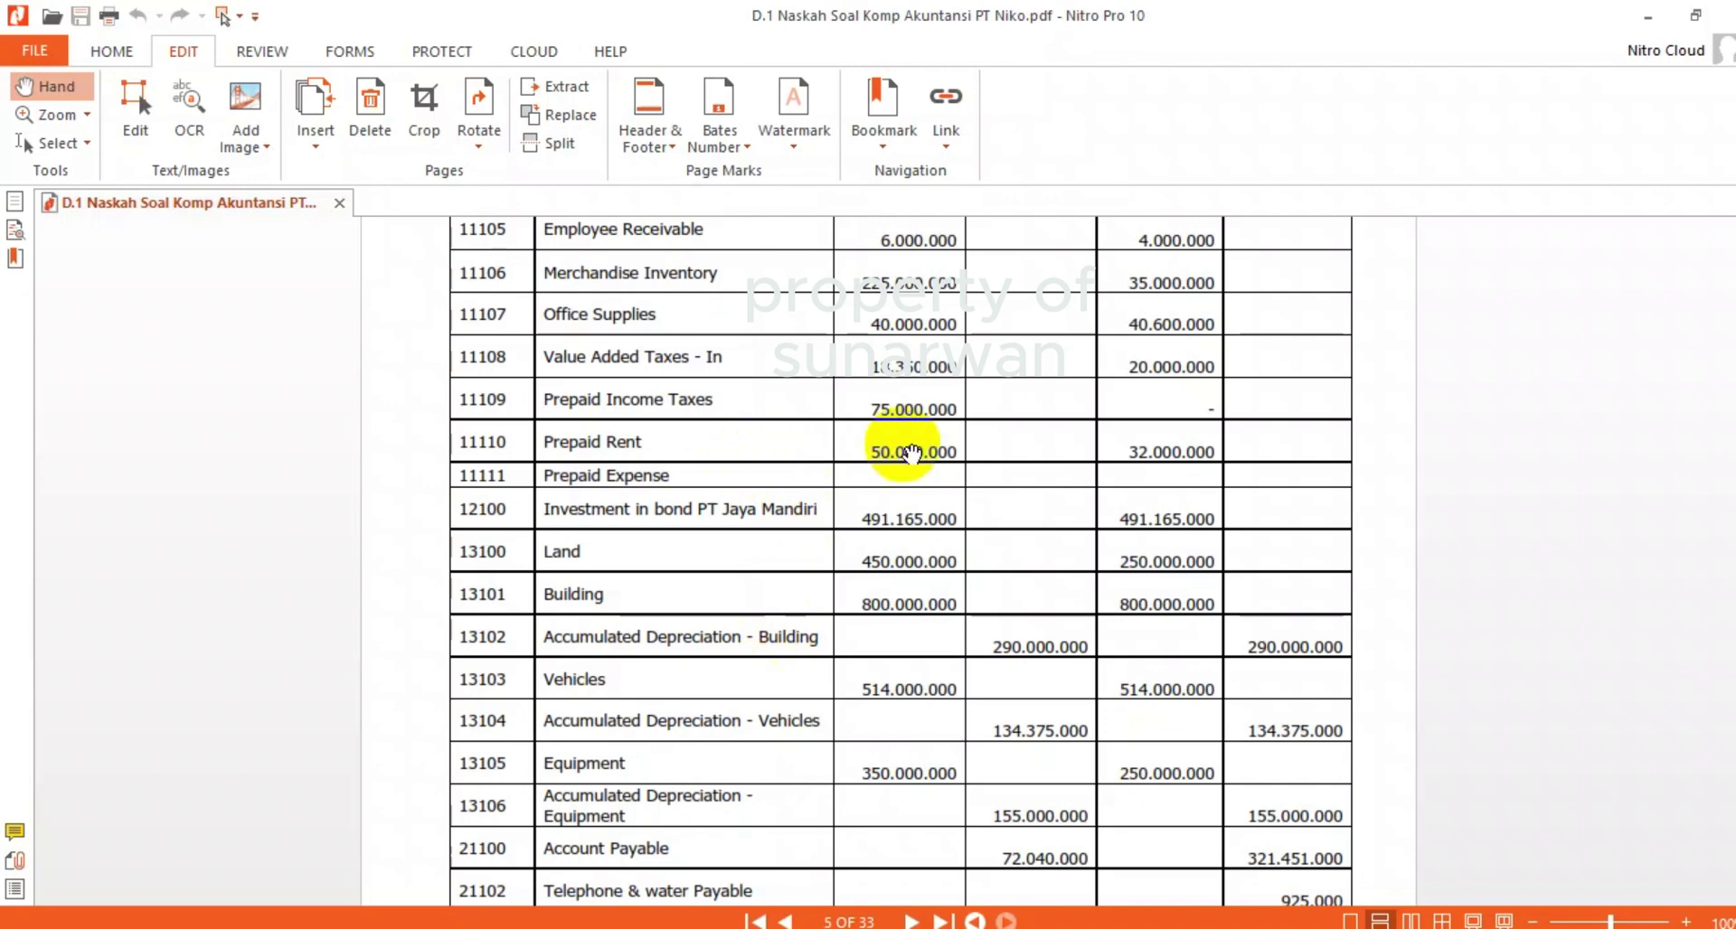
scroll(909, 452, "up", 7)
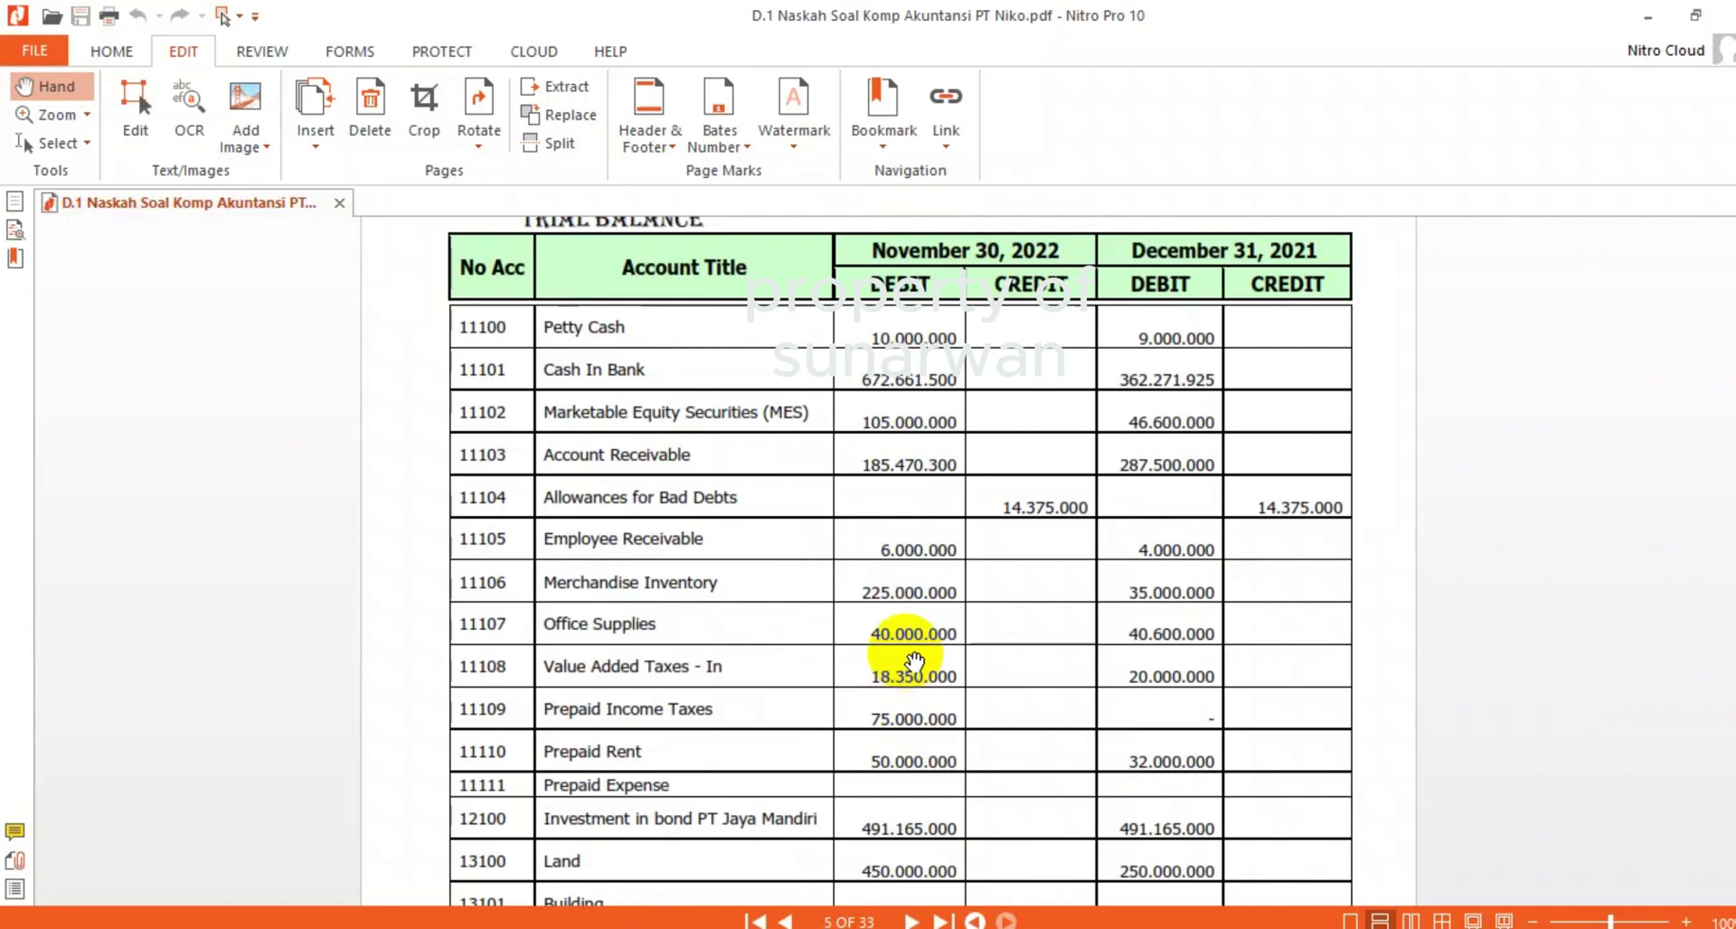
scroll(913, 662, "down", 20)
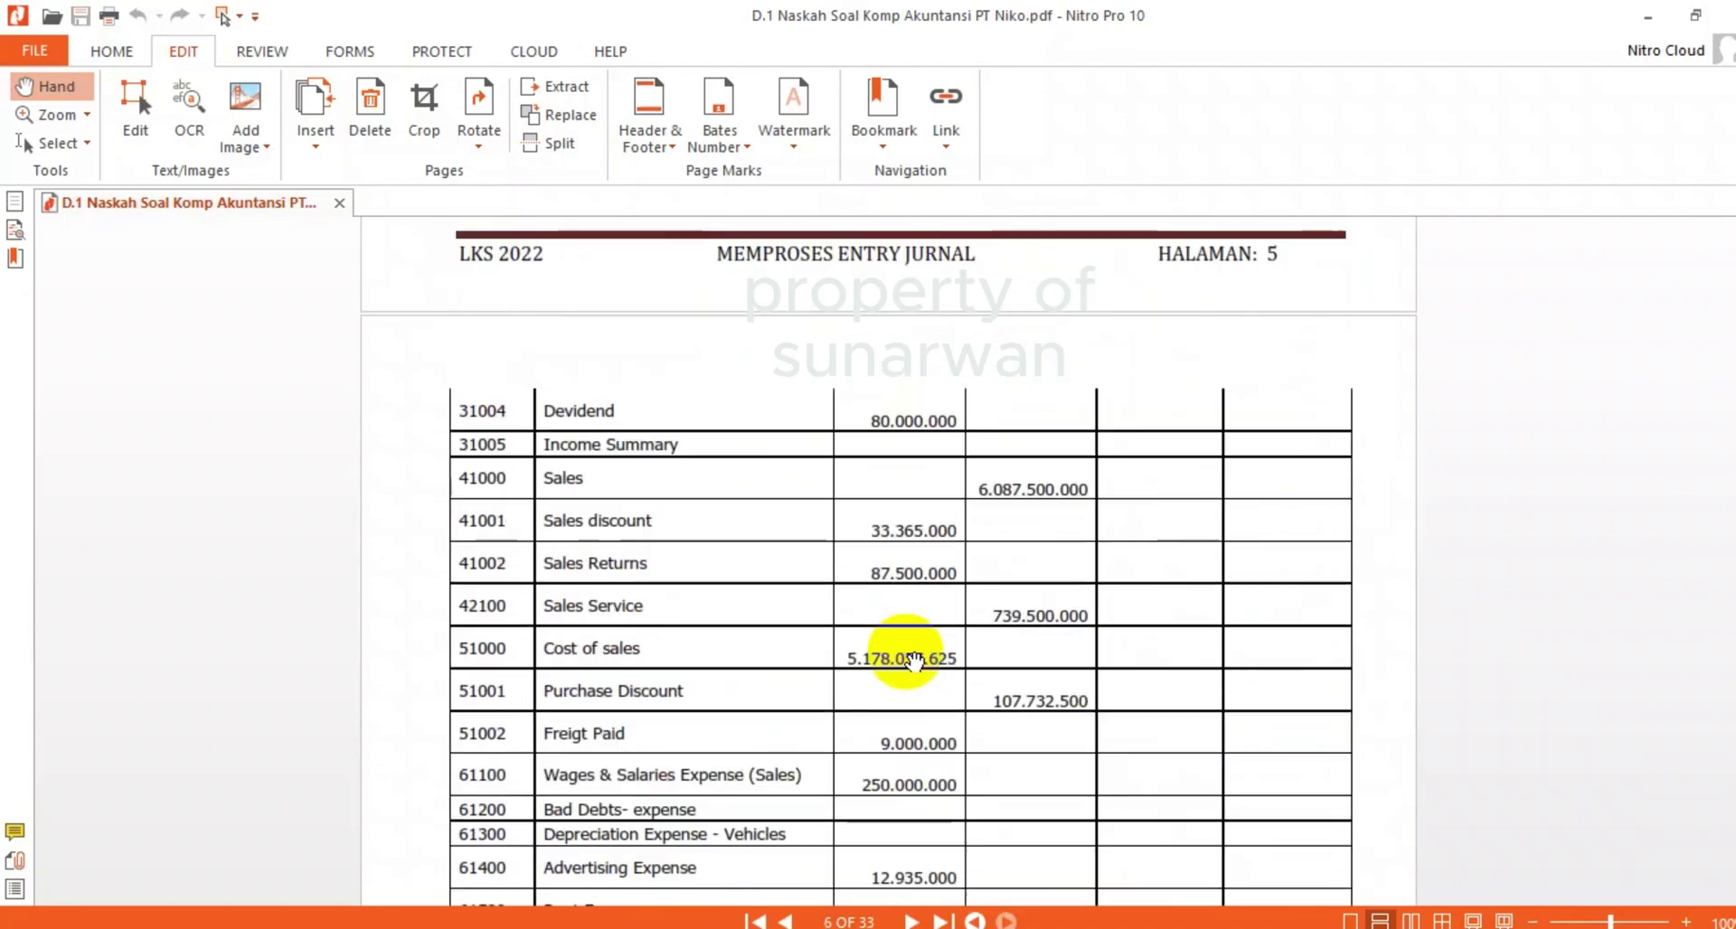
scroll(913, 662, "down", 20)
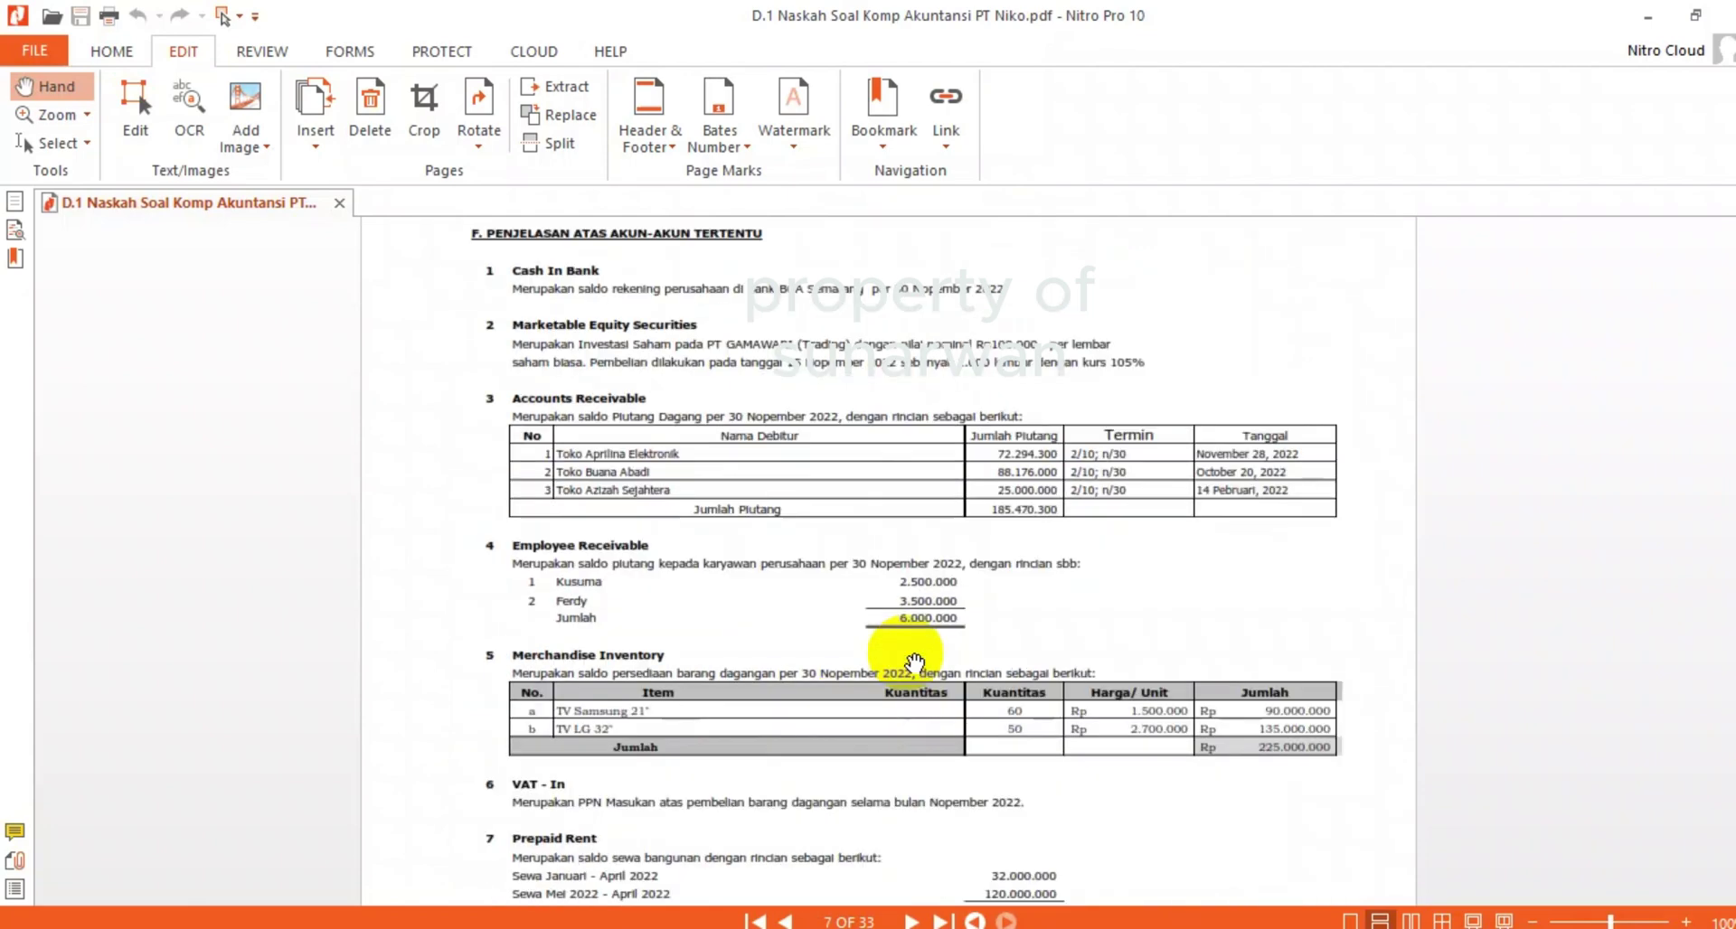
scroll(884, 452, "down", 3)
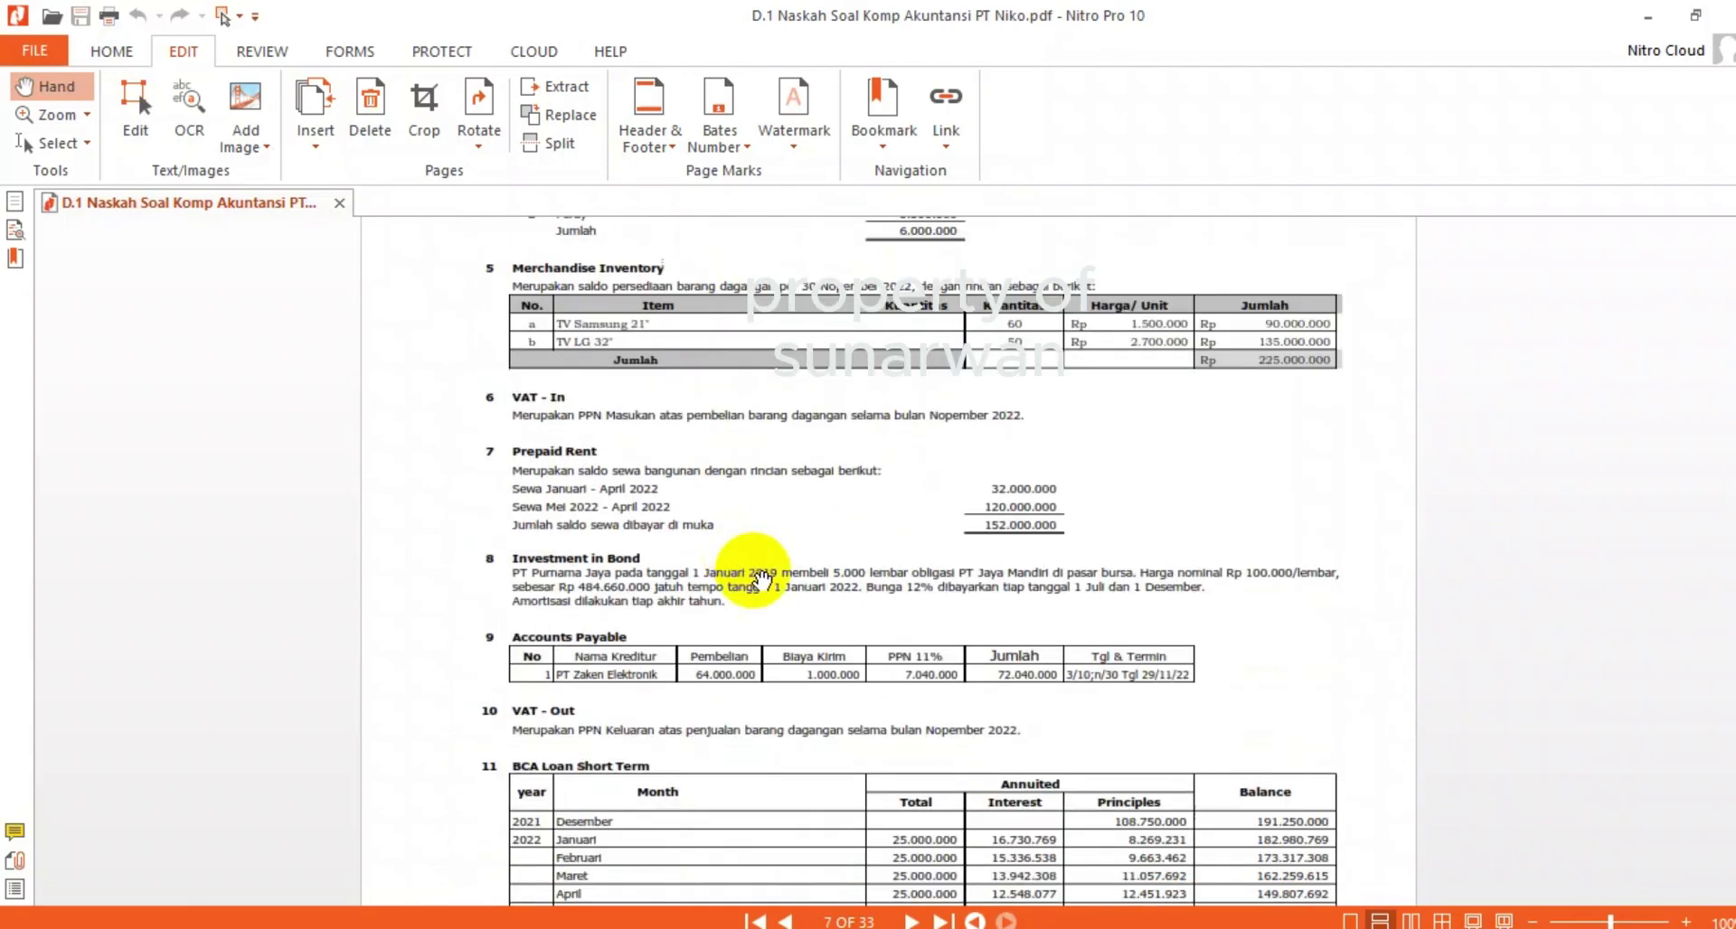
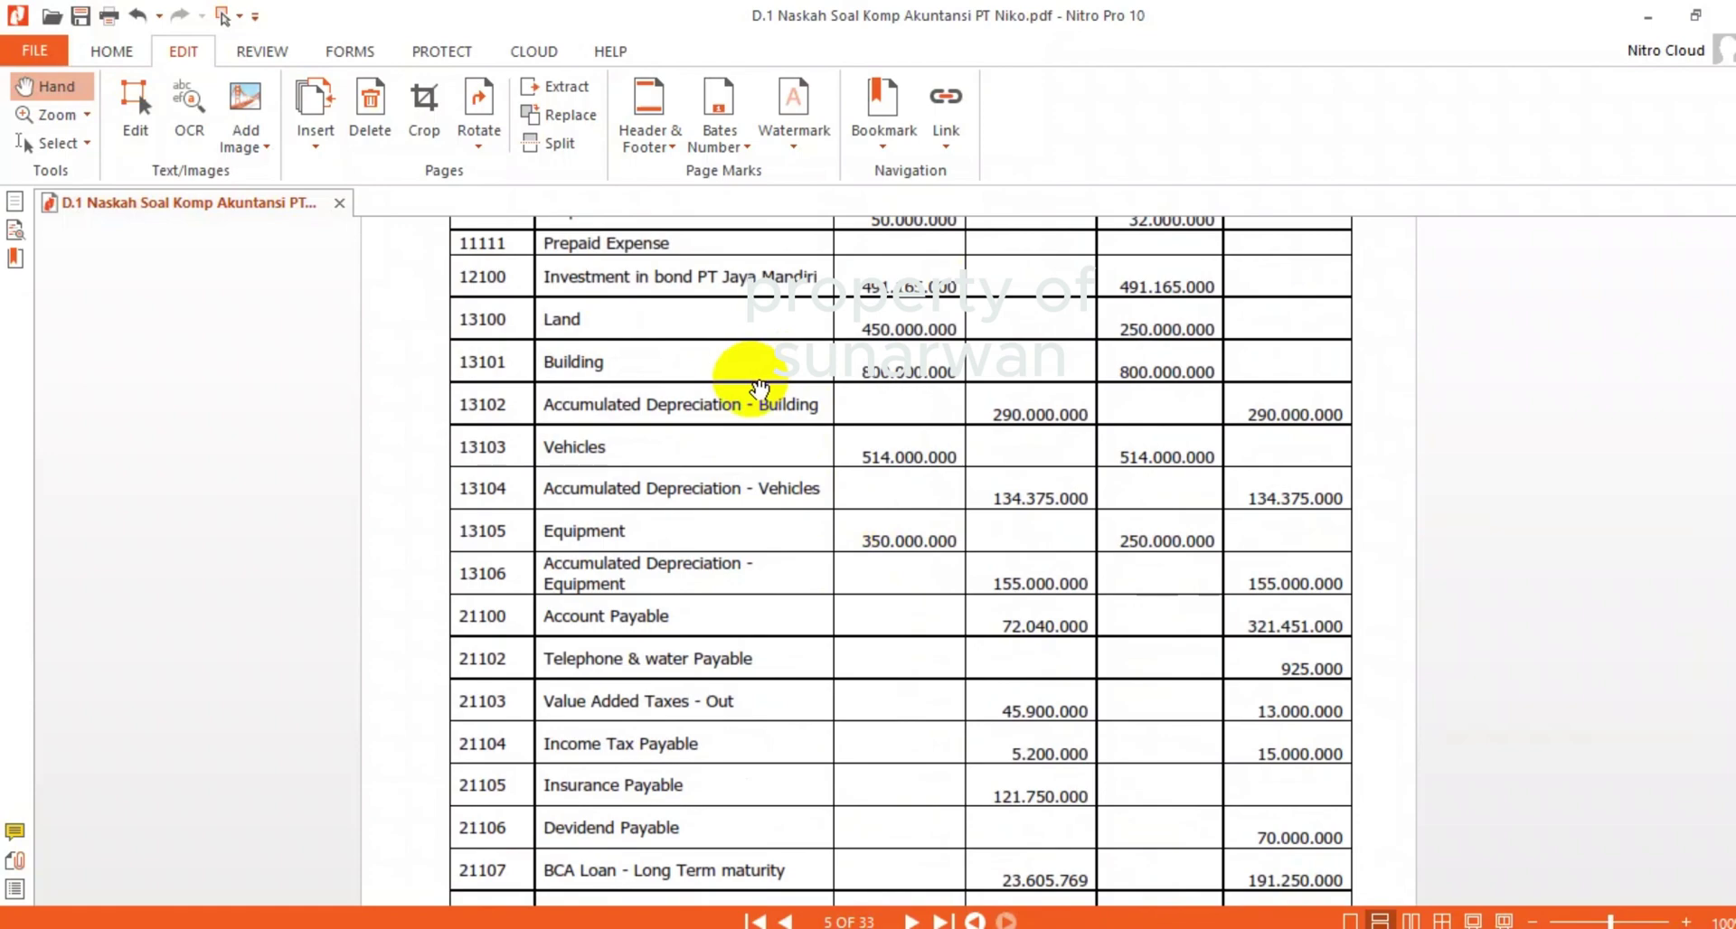
- Compare the trial balance's Prepaid Rent with the account explanation again and return to memo 8/BM
scroll(751, 271, "up", 3)
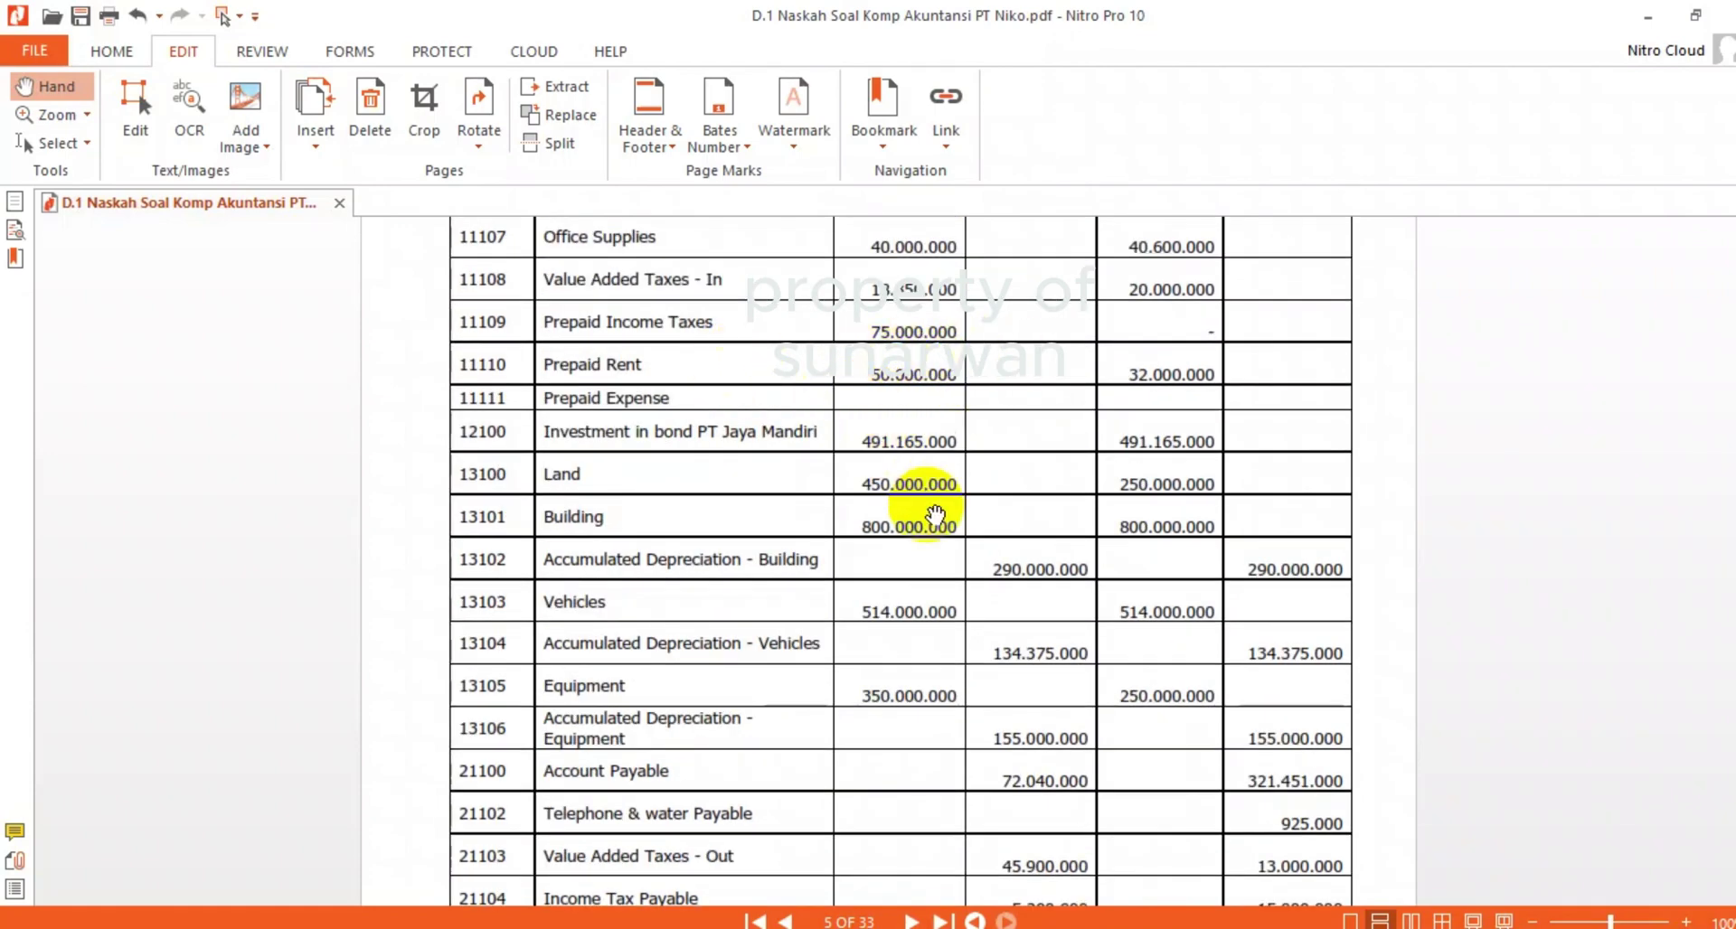
scroll(934, 516, "down", 20)
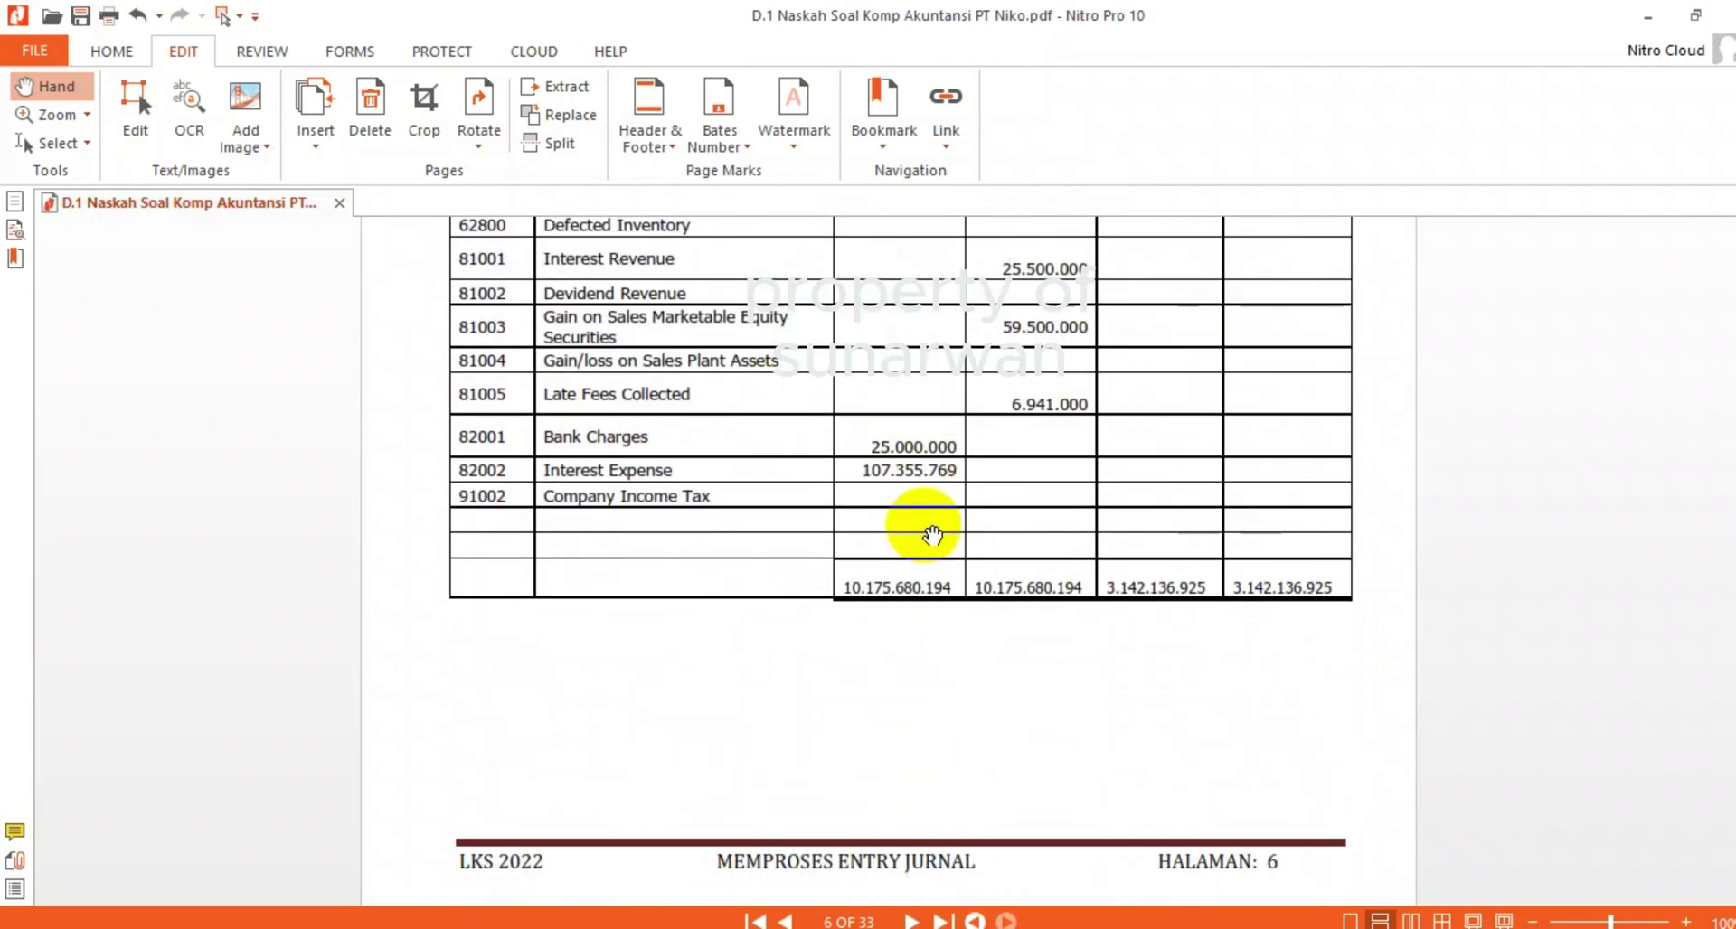
scroll(933, 535, "down", 15)
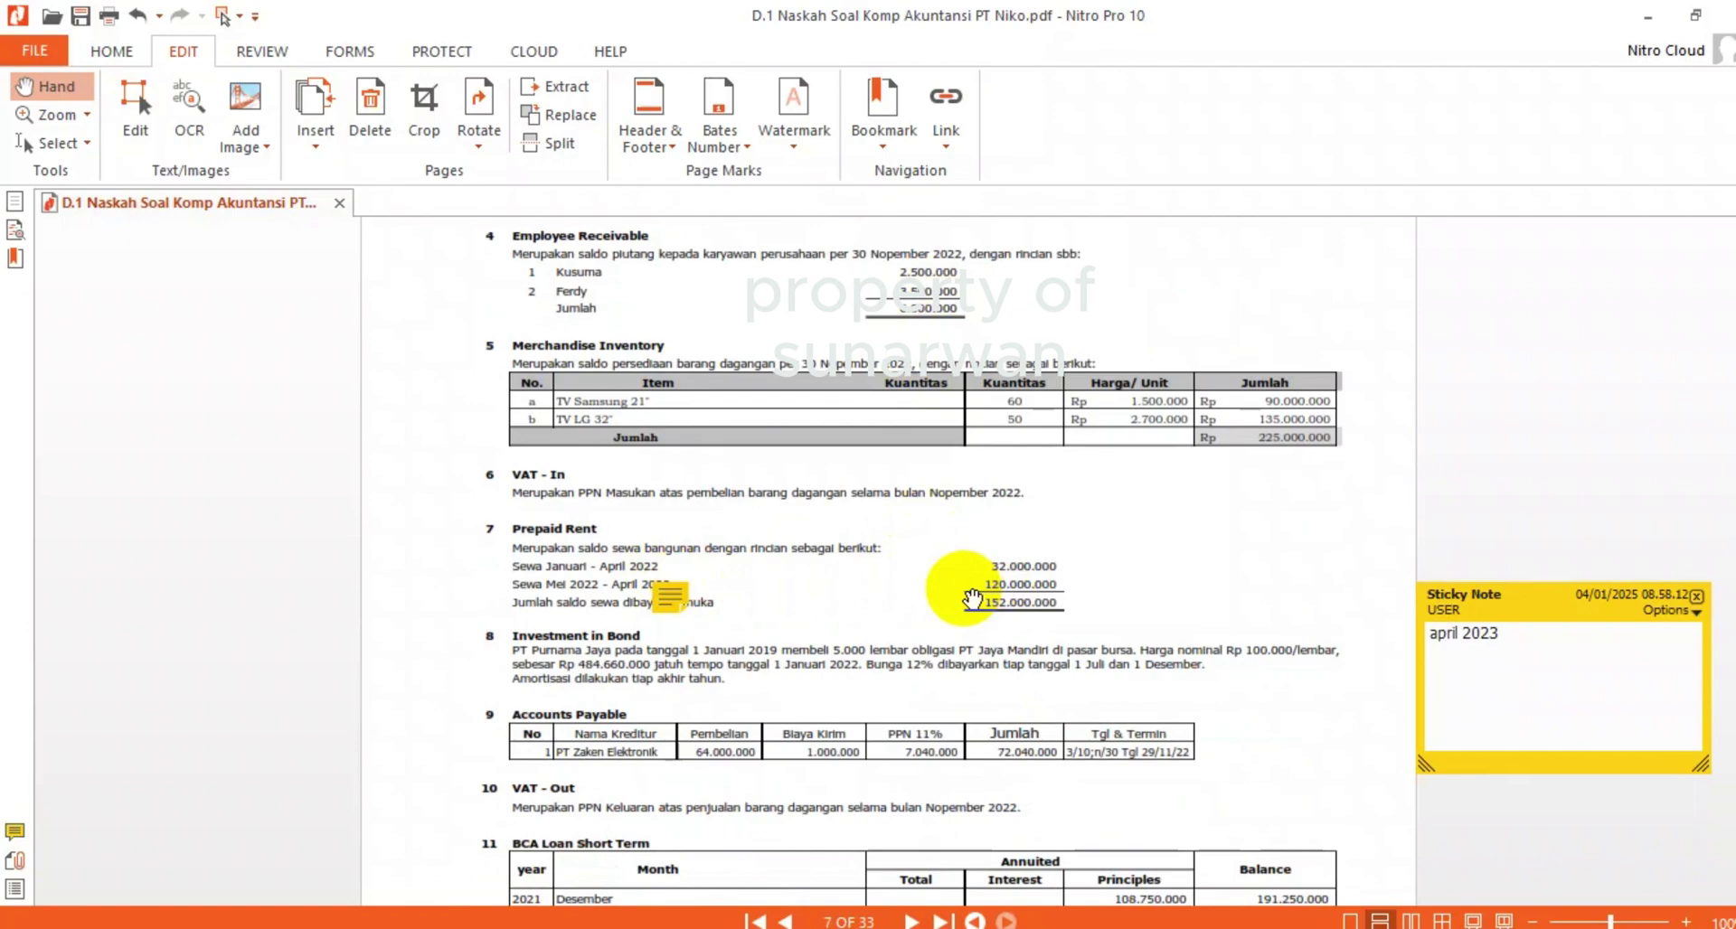
scroll(972, 598, "down", 20)
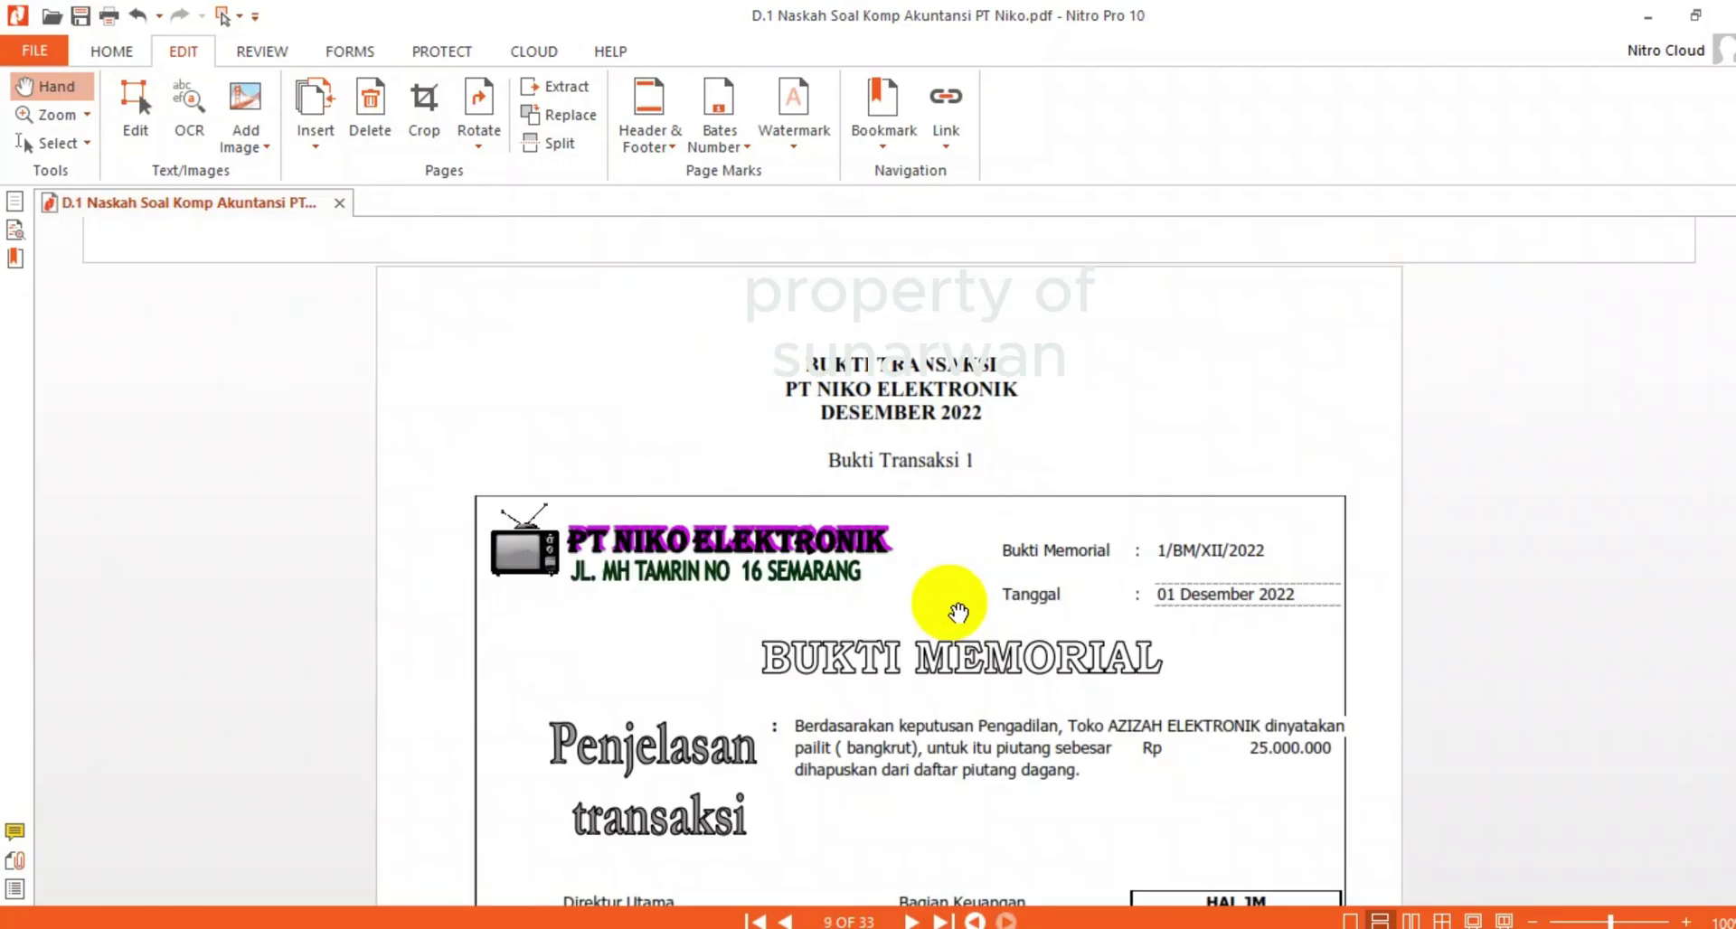
scroll(994, 895, "down", 3)
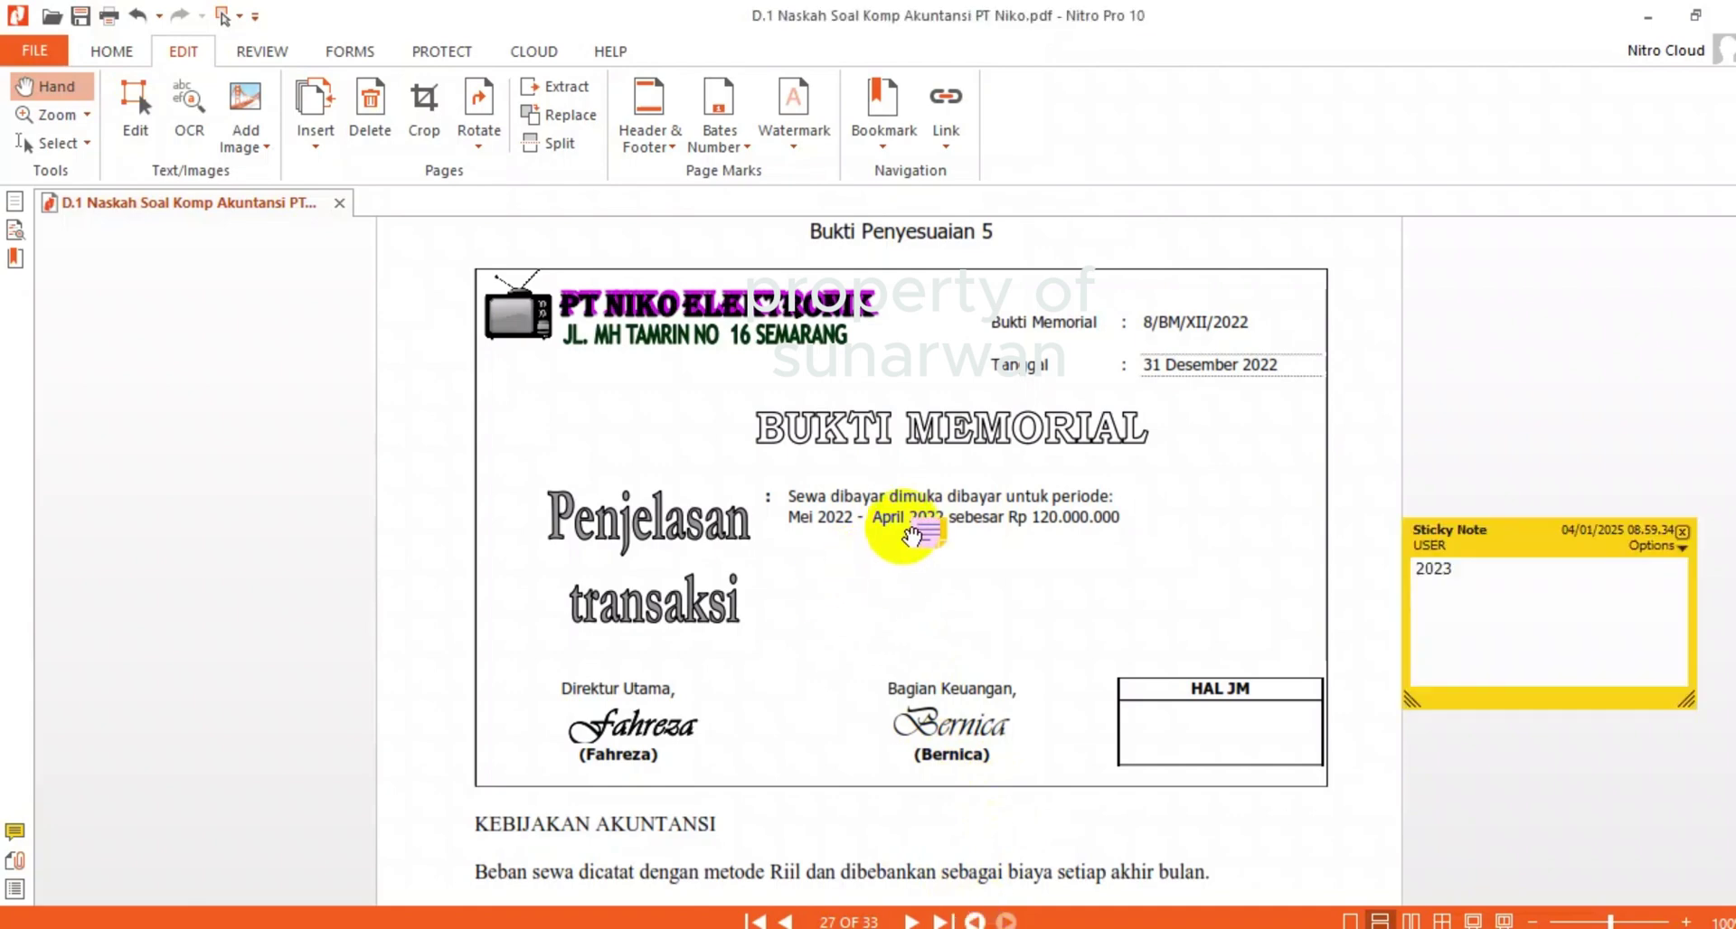
- Reduce the PDF window and place the blank MYOB journal entry beside memo 8/BM
left_click(914, 532)
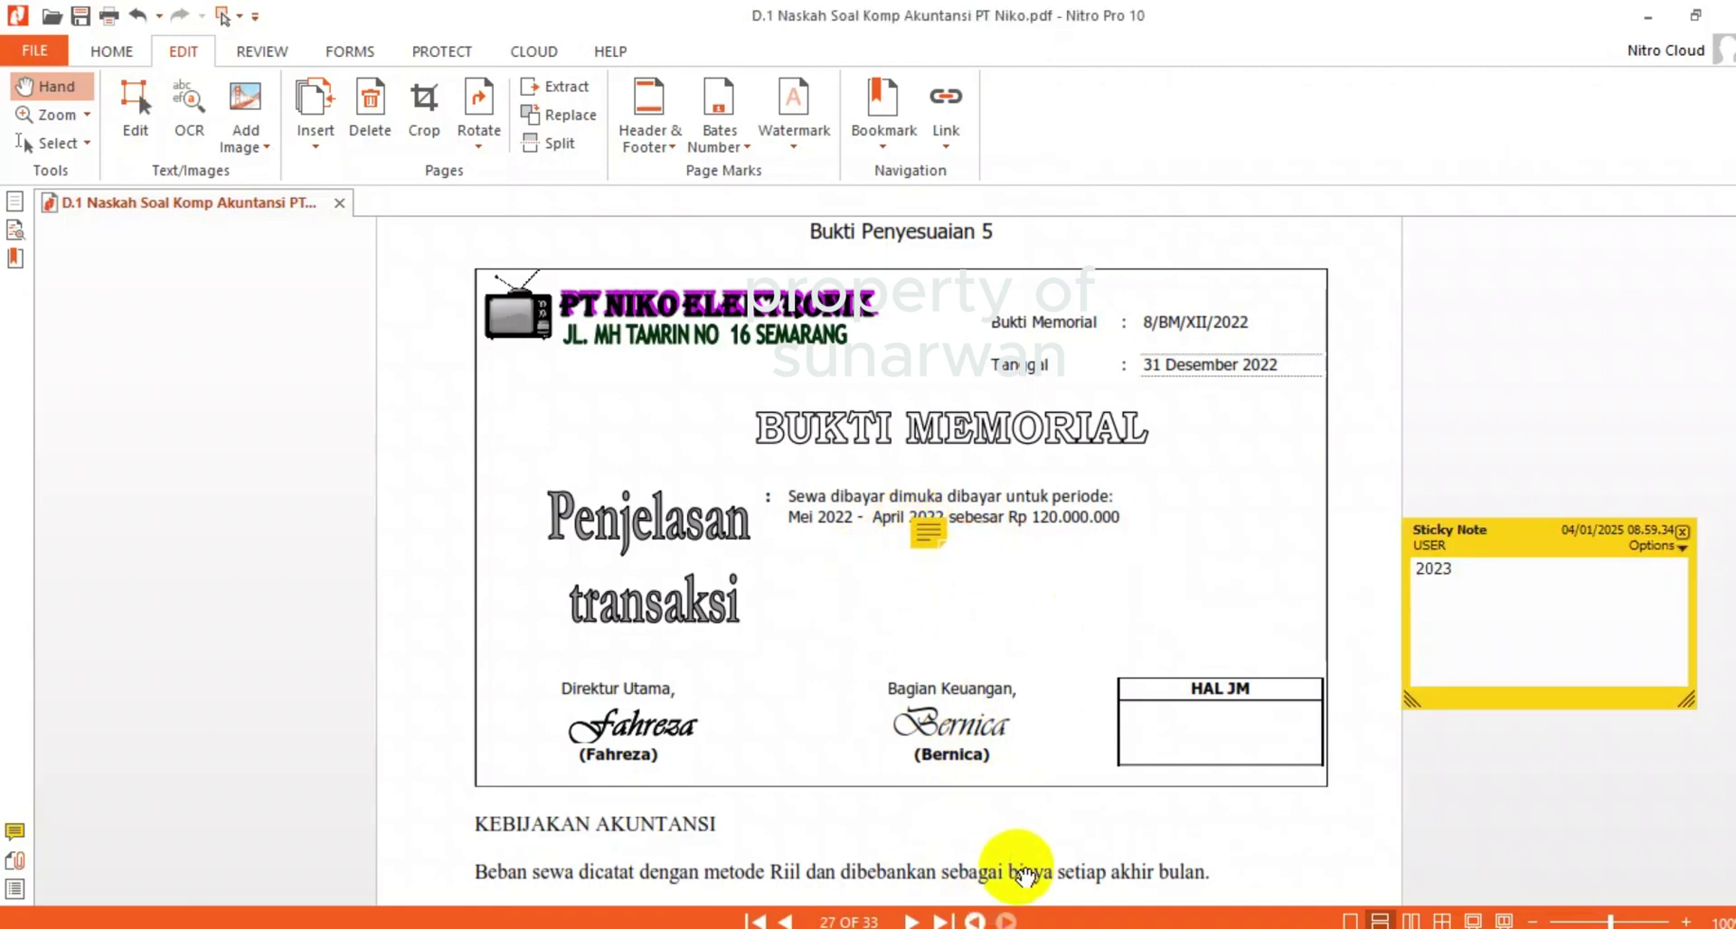
left_click(1695, 20)
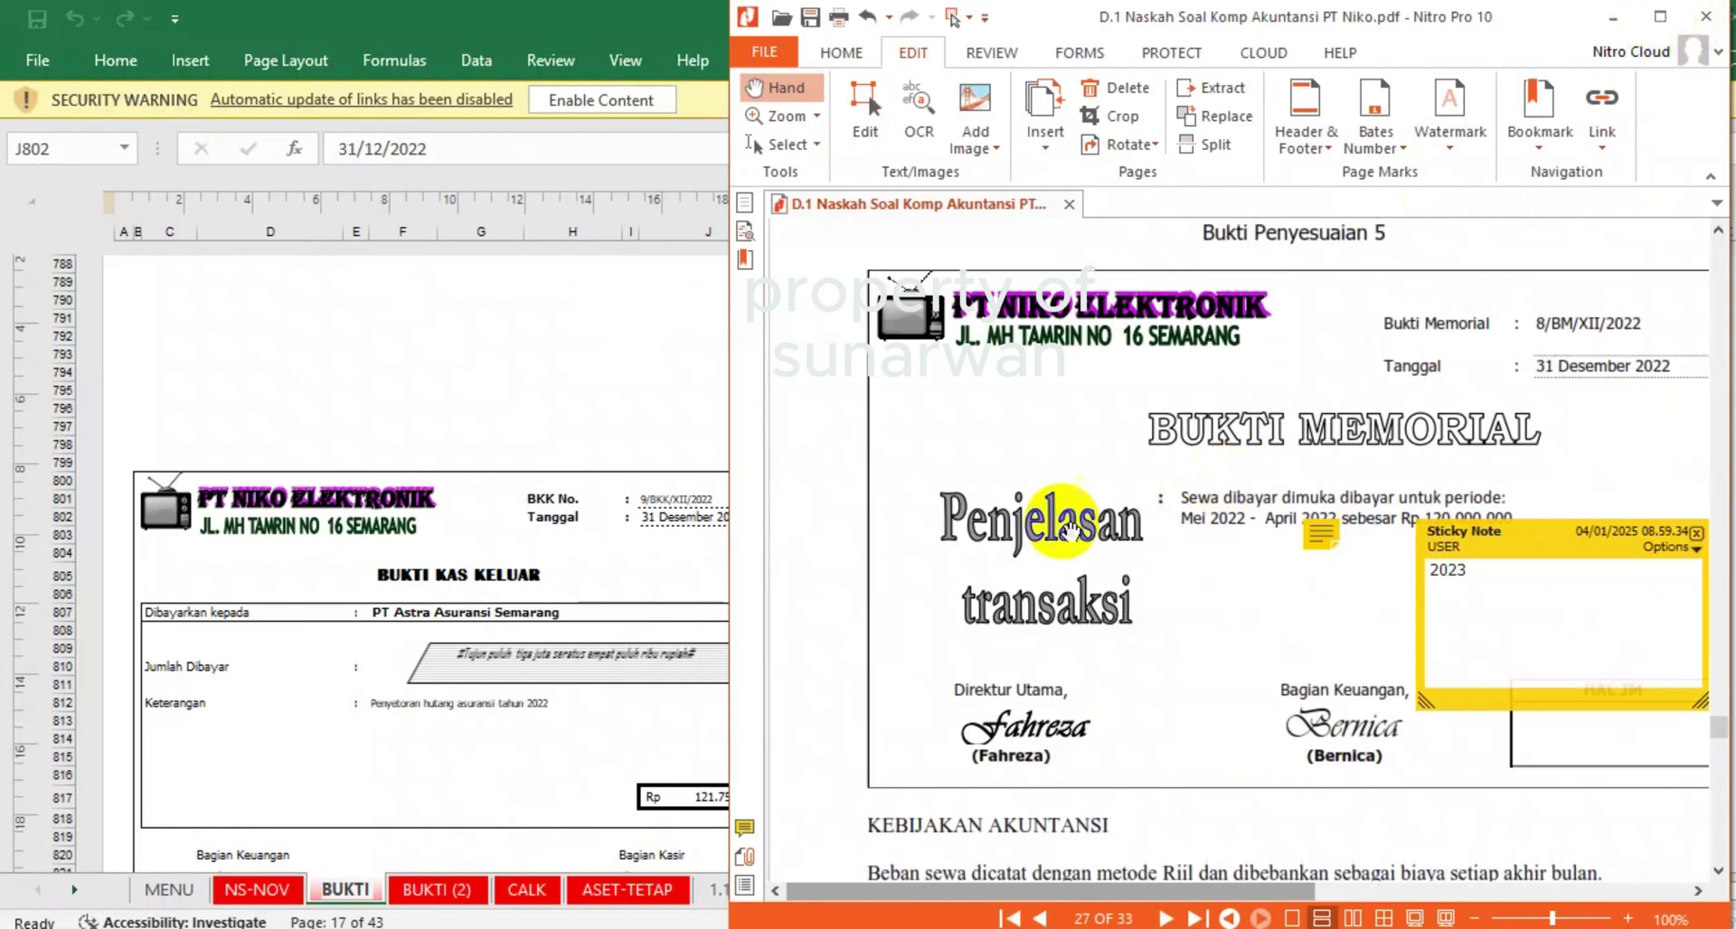
left_click(587, 368)
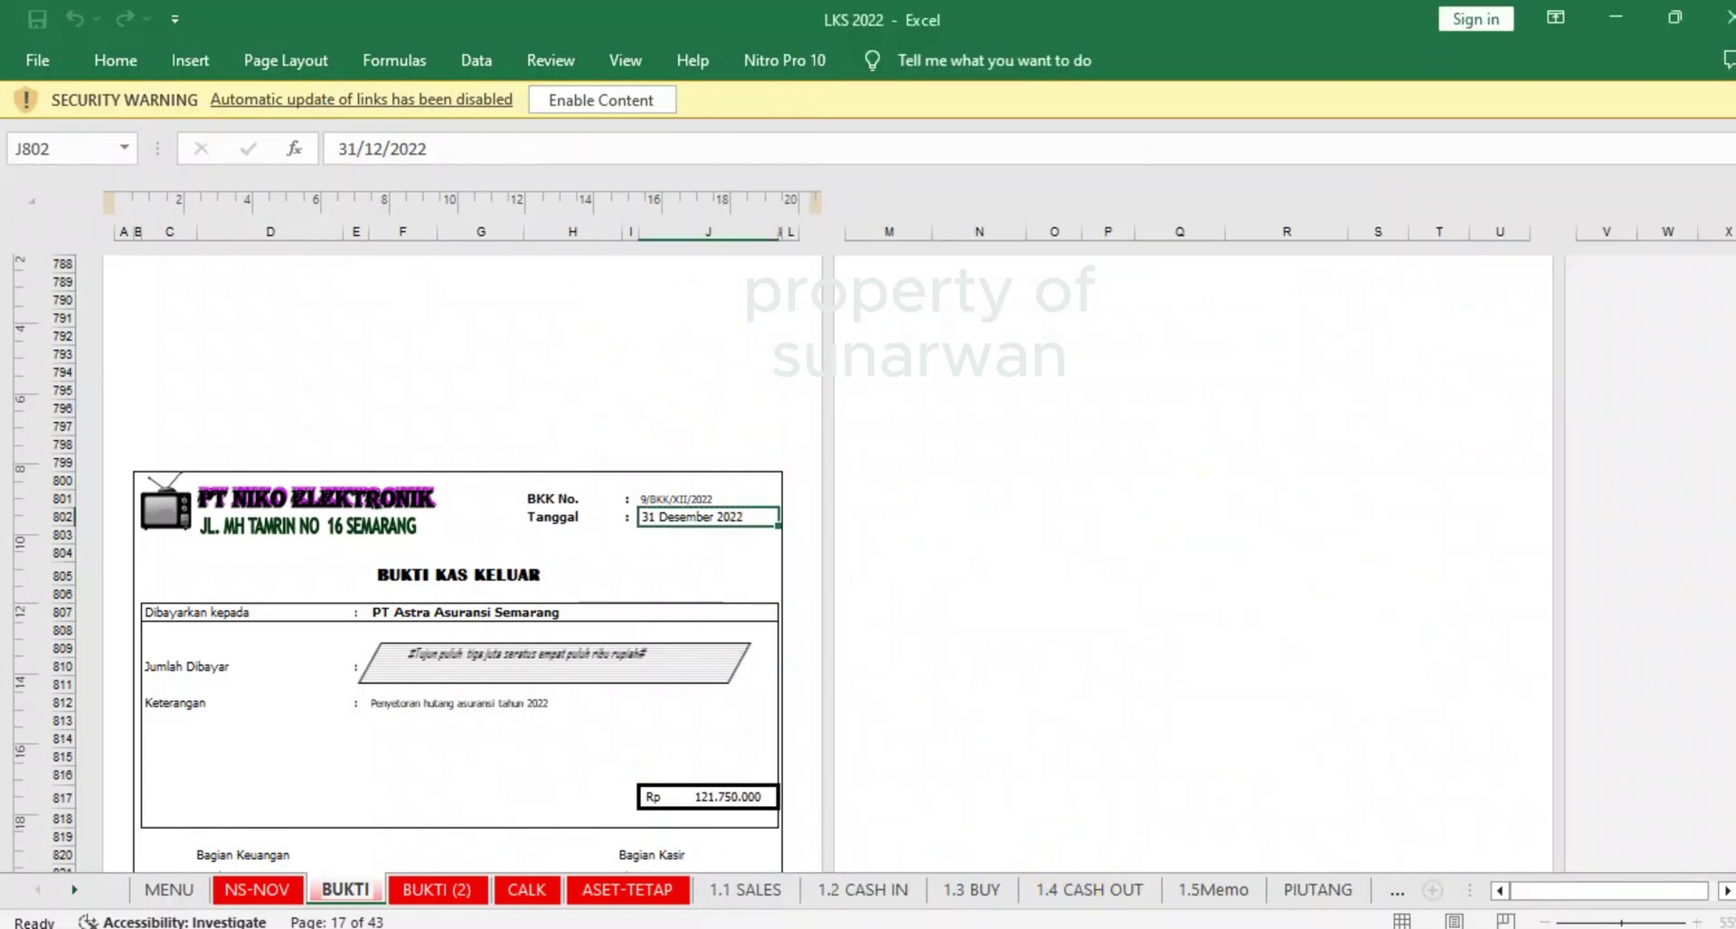
left_click(1066, 928)
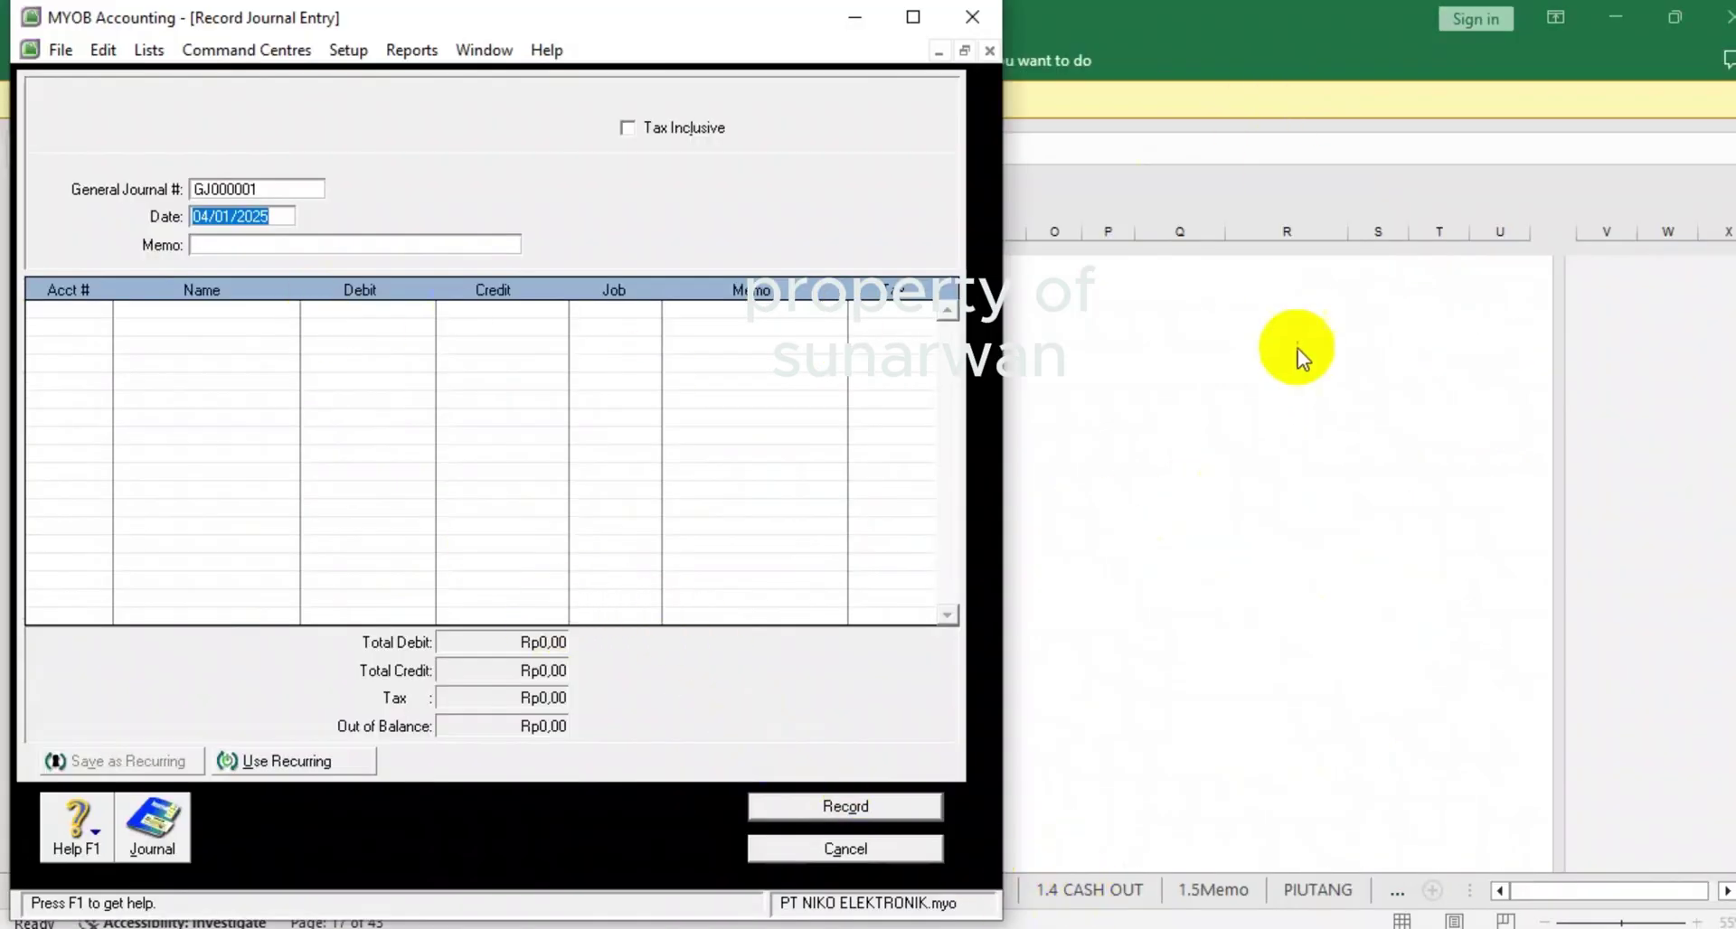
left_click(1062, 928)
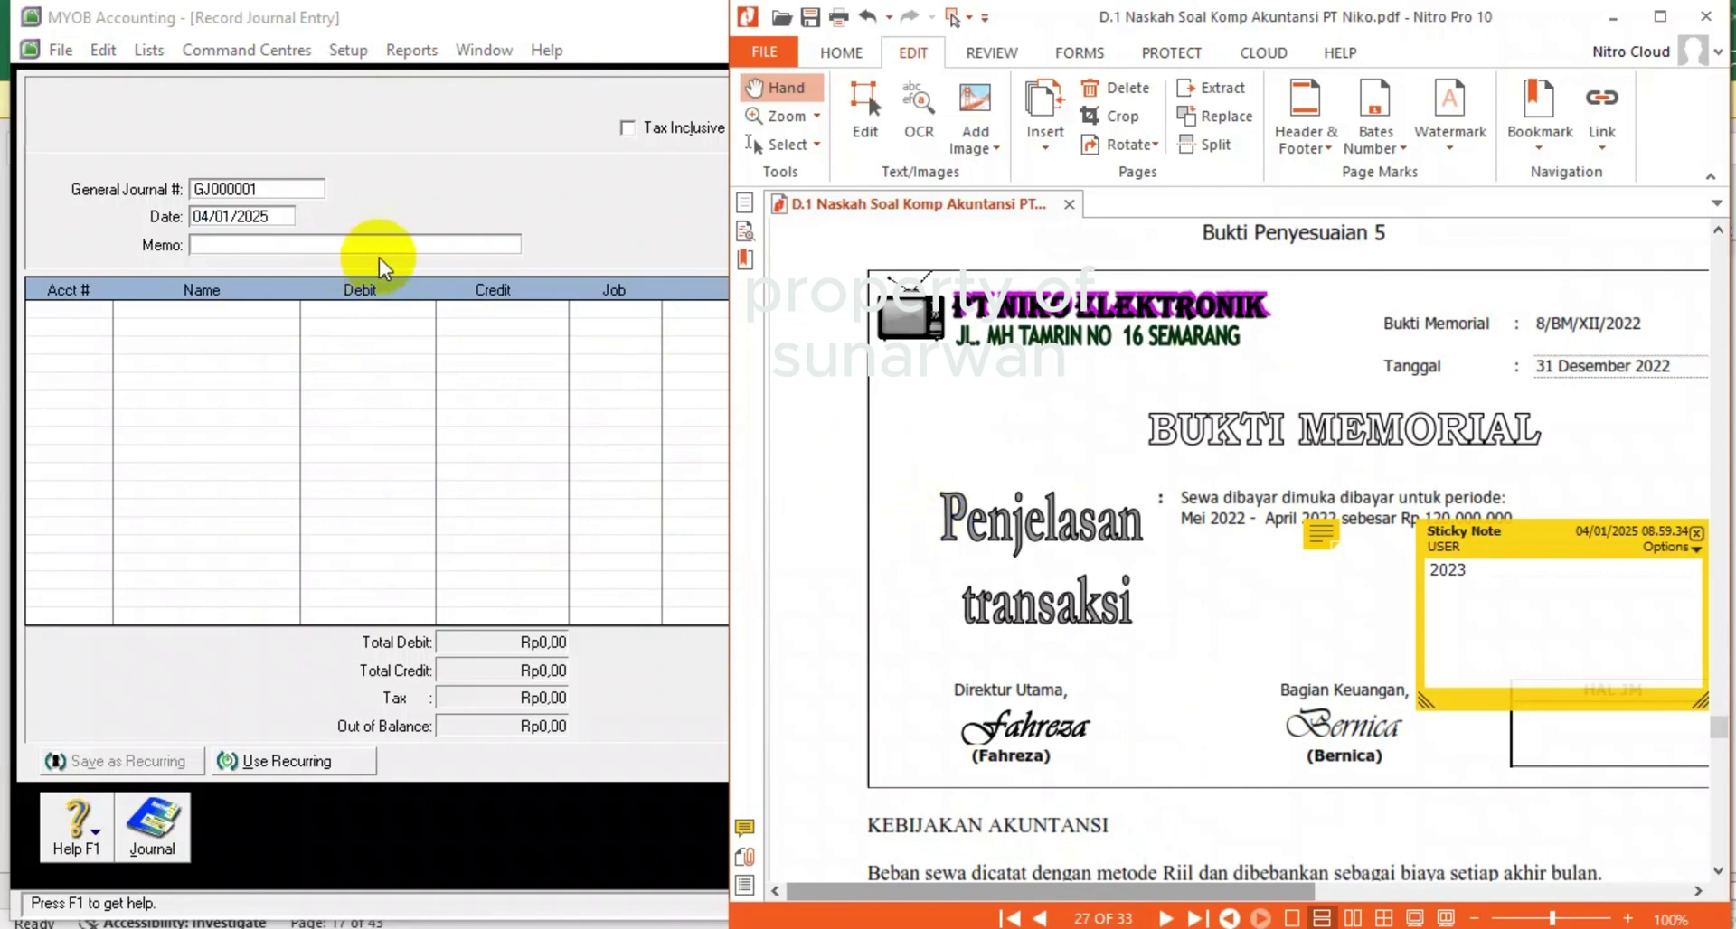
- Set the journal entry's number to 8/BM and its date to 31/12/2022
left_click(295, 190)
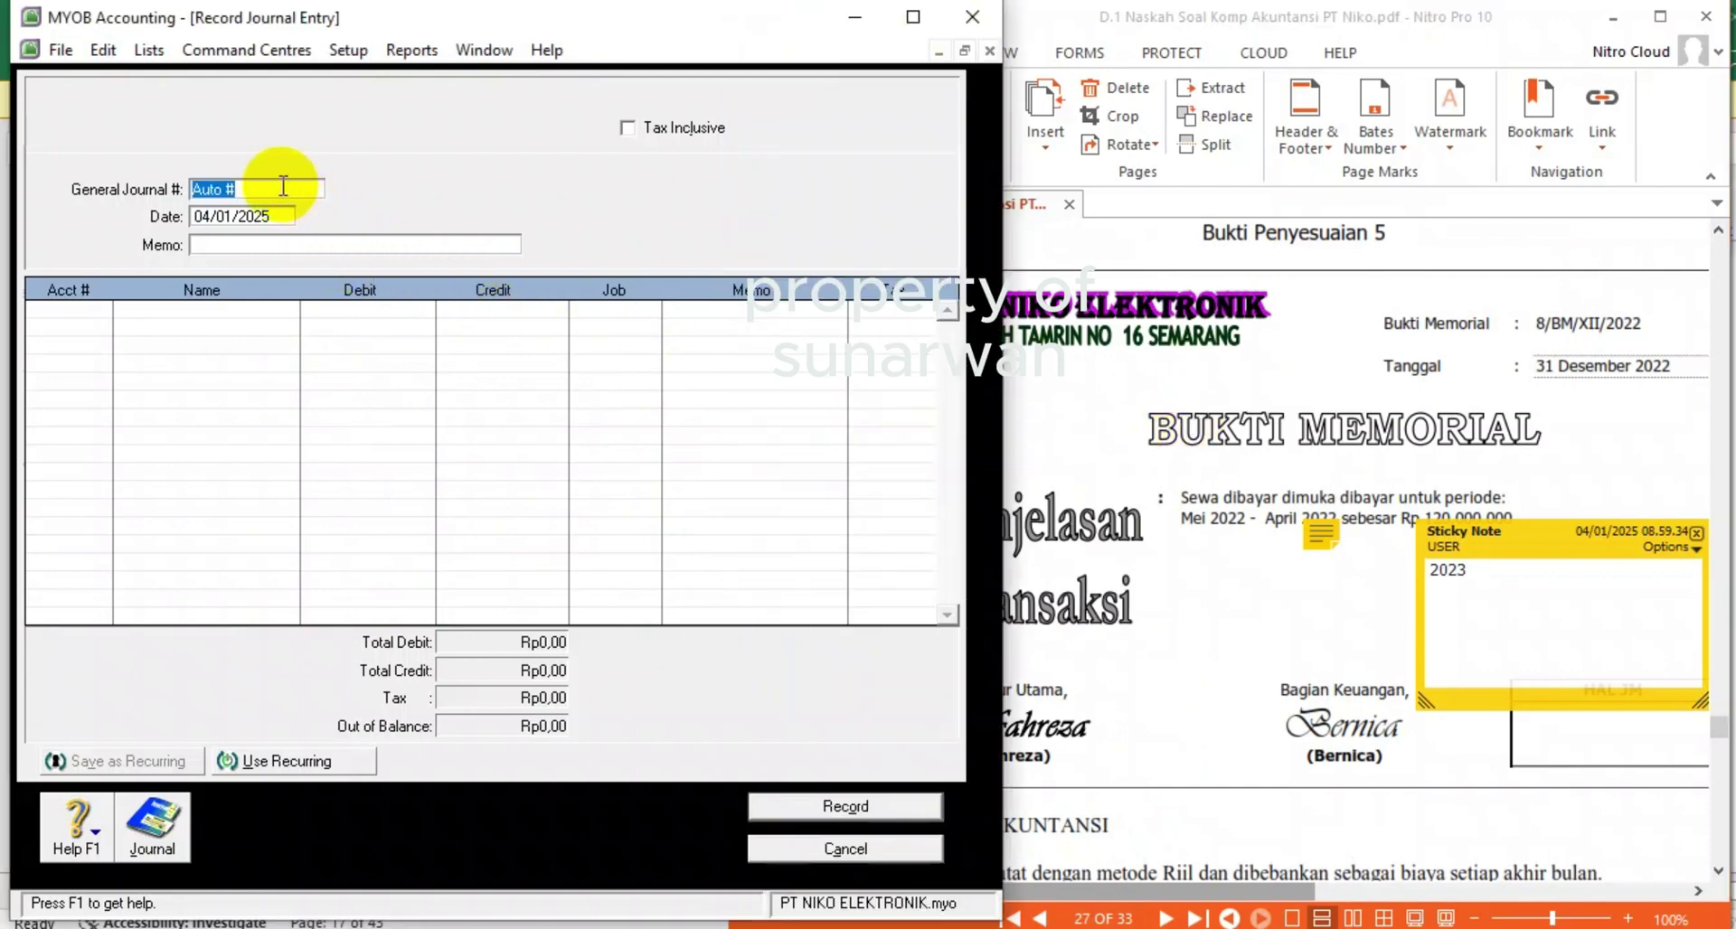
type("8/bm/")
key("BackSpace")
key("BackSpace")
key("BackSpace")
key("Tab")
type("bm")
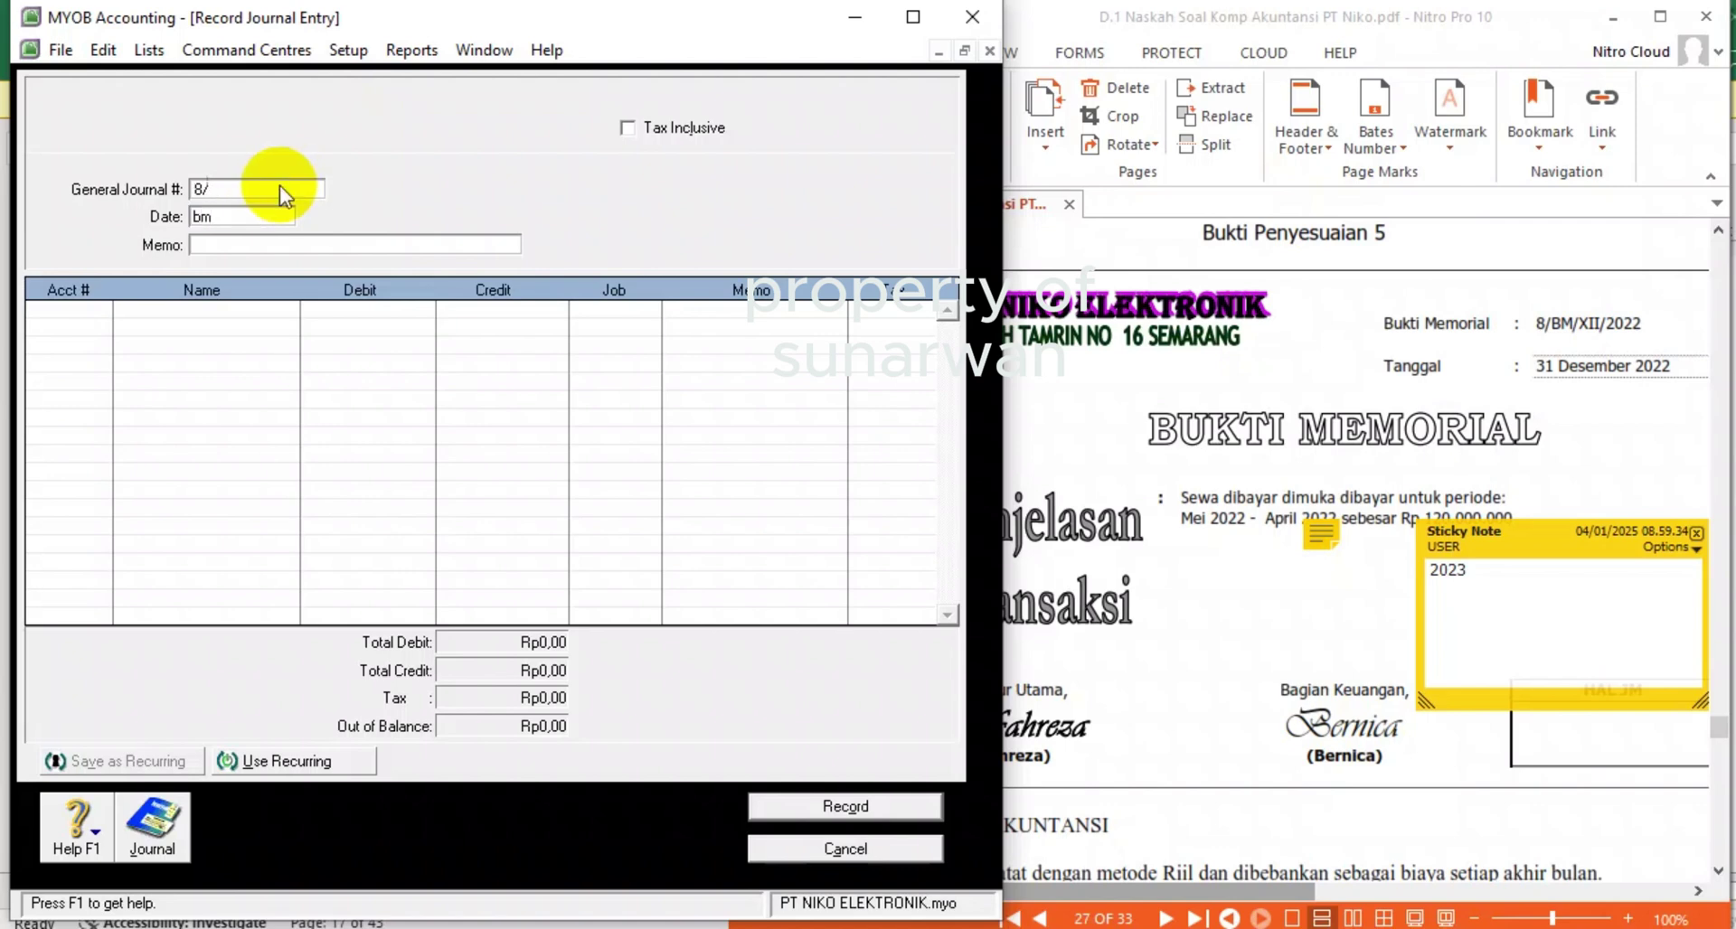
key("BackSpace")
key("BackSpace")
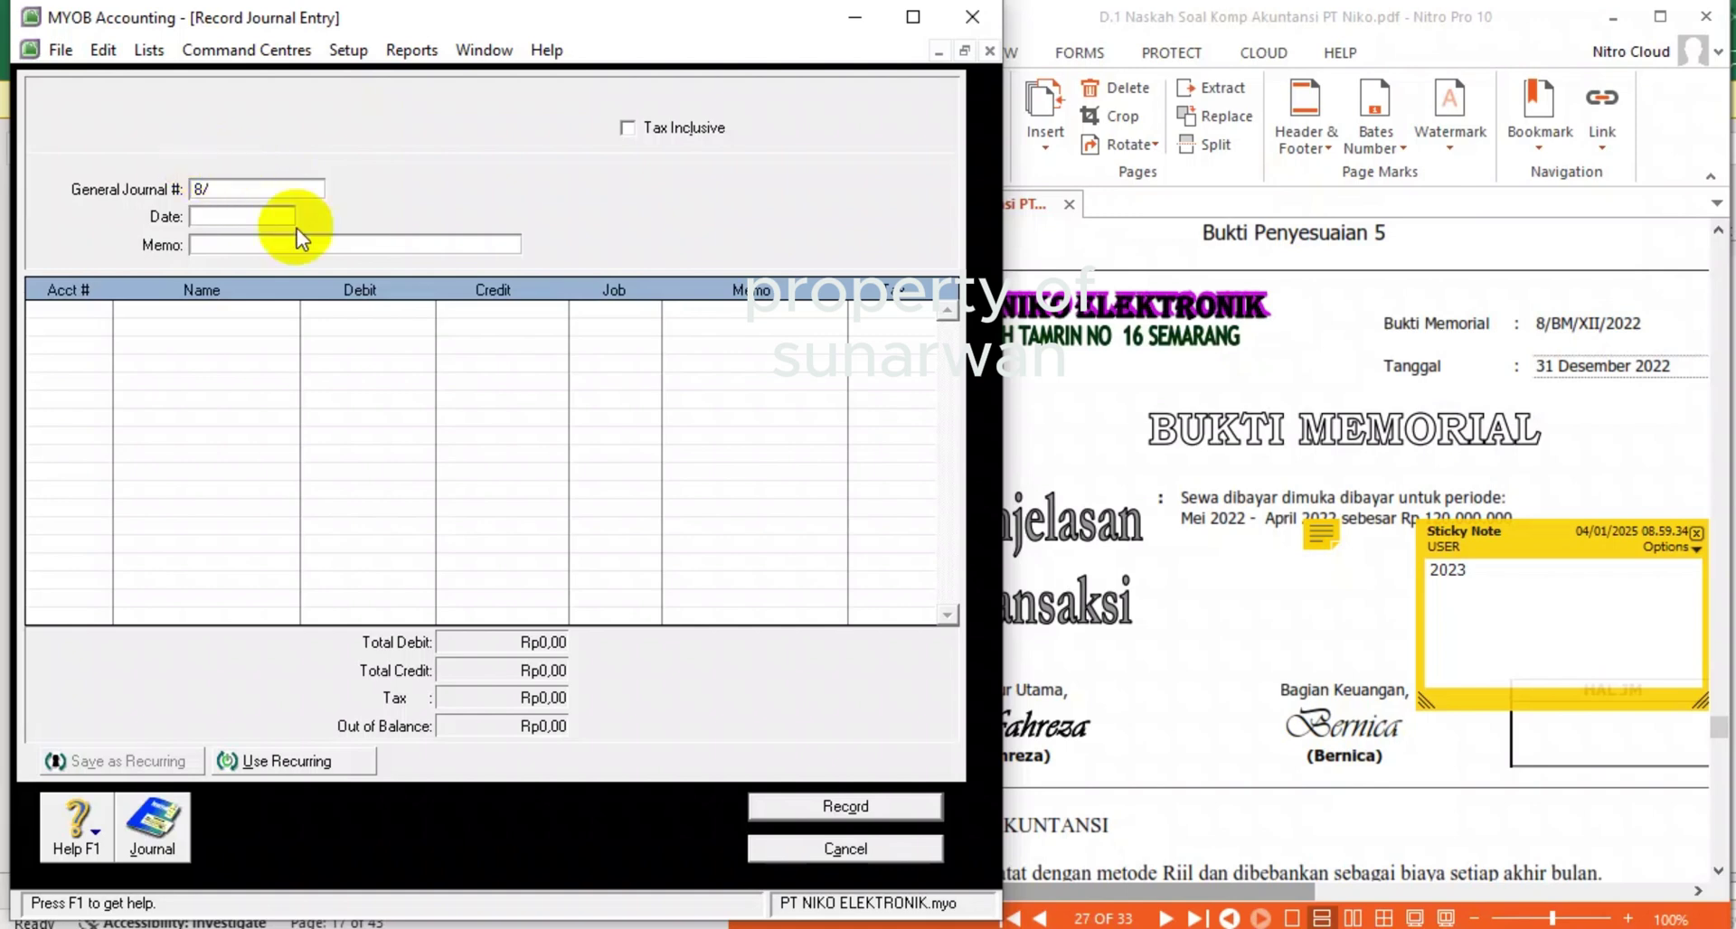
type("31/12/2022")
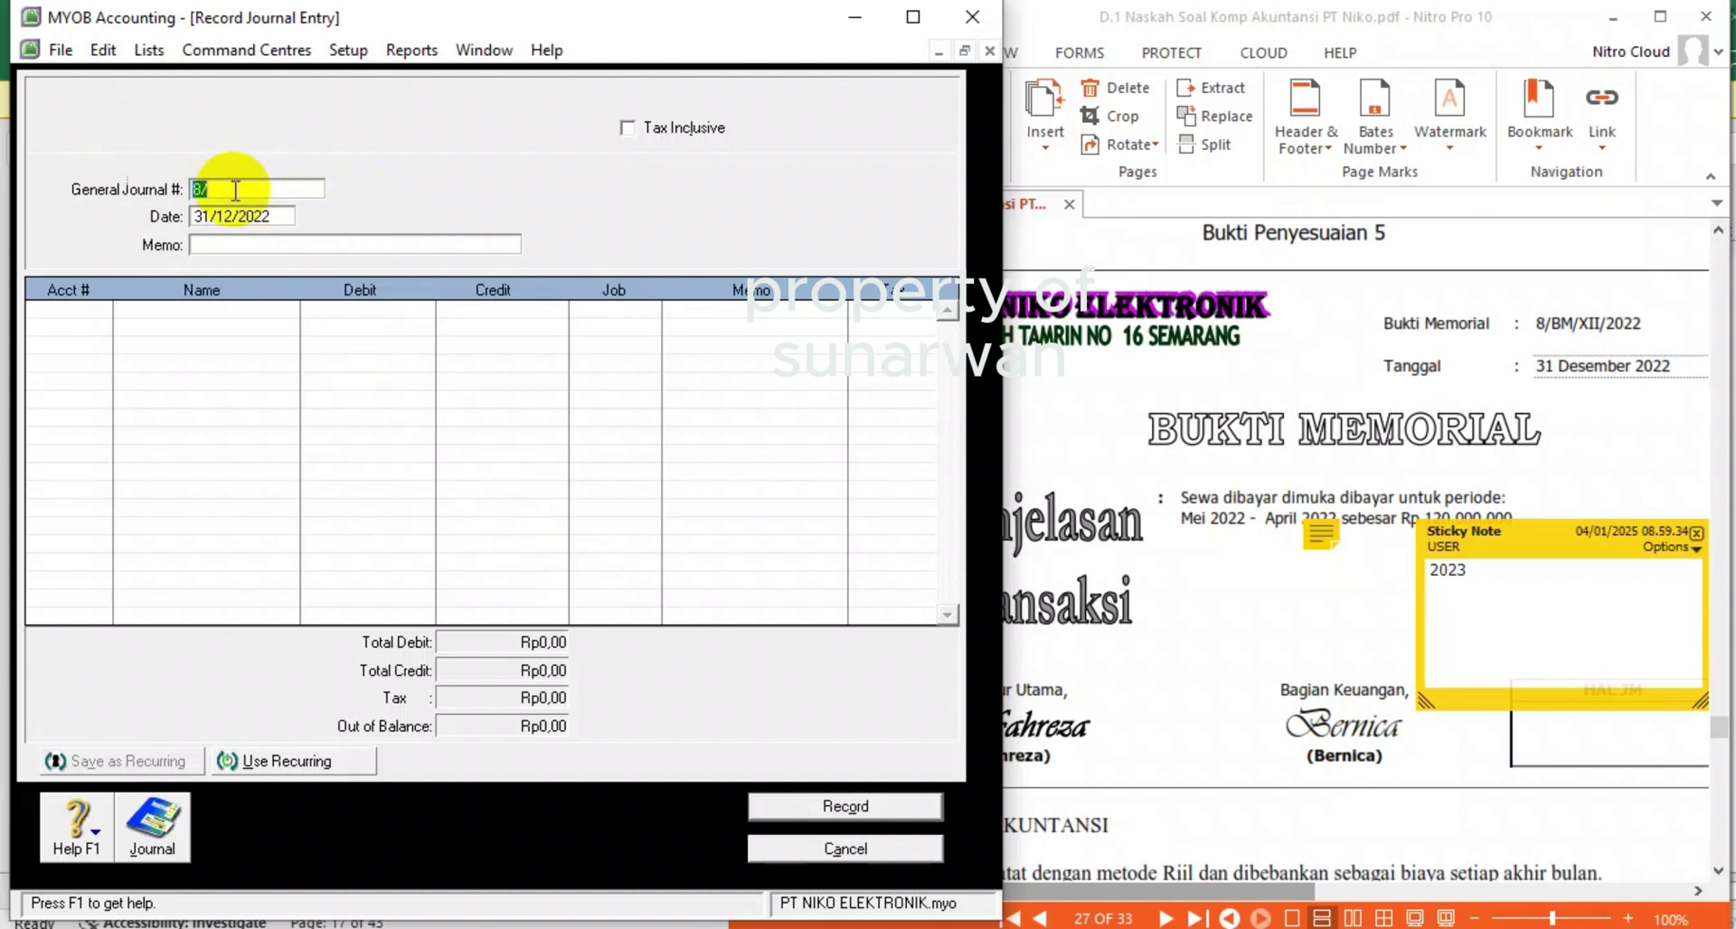
double_click(235, 189)
type("8/b")
key("BackSpace")
type("BM")
- Enter PENYESUAIAN SEWA as the memo of journal entry 8/BM
left_click(226, 245)
left_click(228, 245)
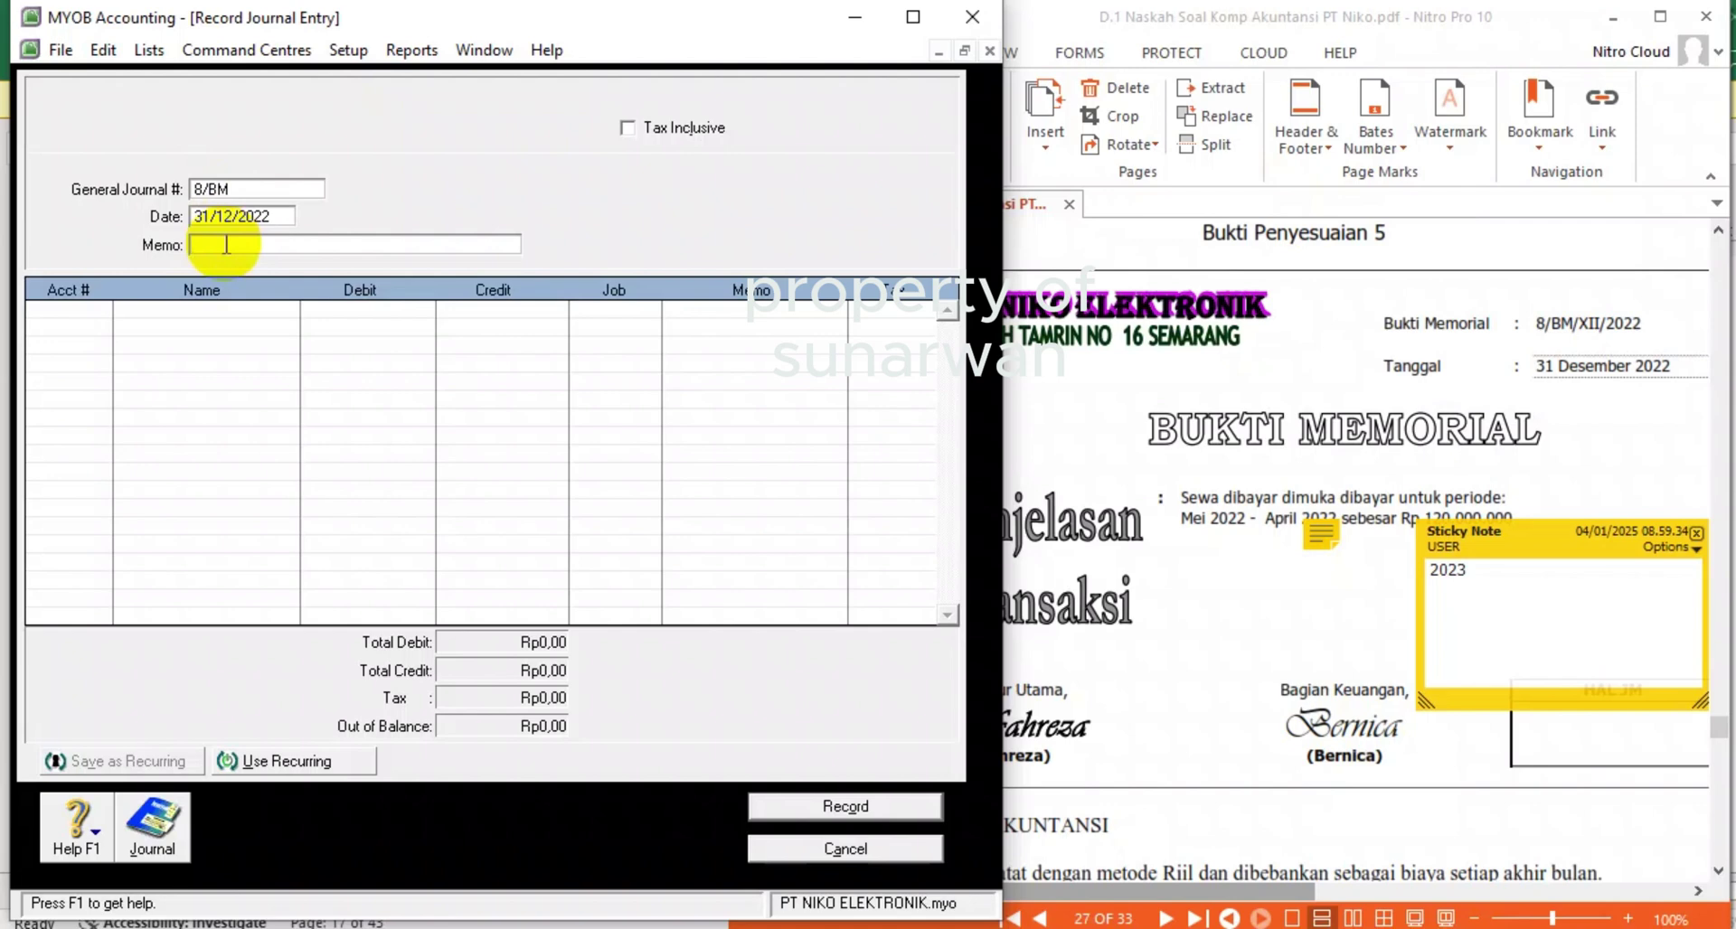
type("PENNY")
key("BackSpace")
key("BackSpace")
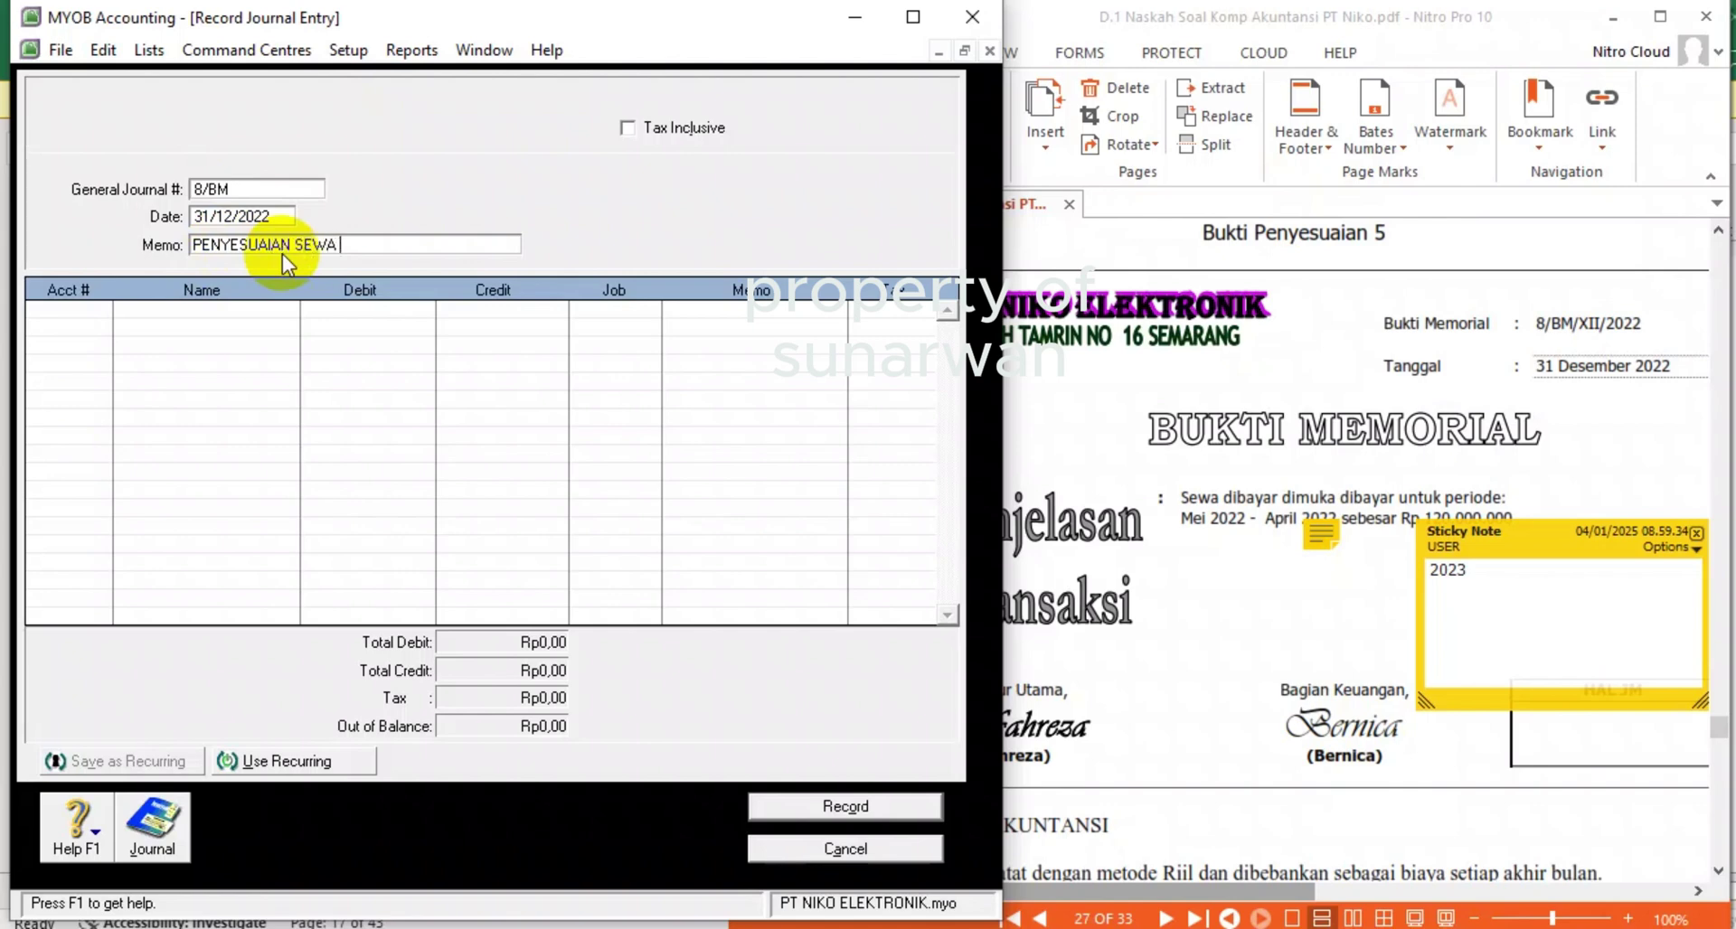
- Add account 6-1500 Rent Expense on the first line with a debit of Rp10.000.000
left_click(99, 313)
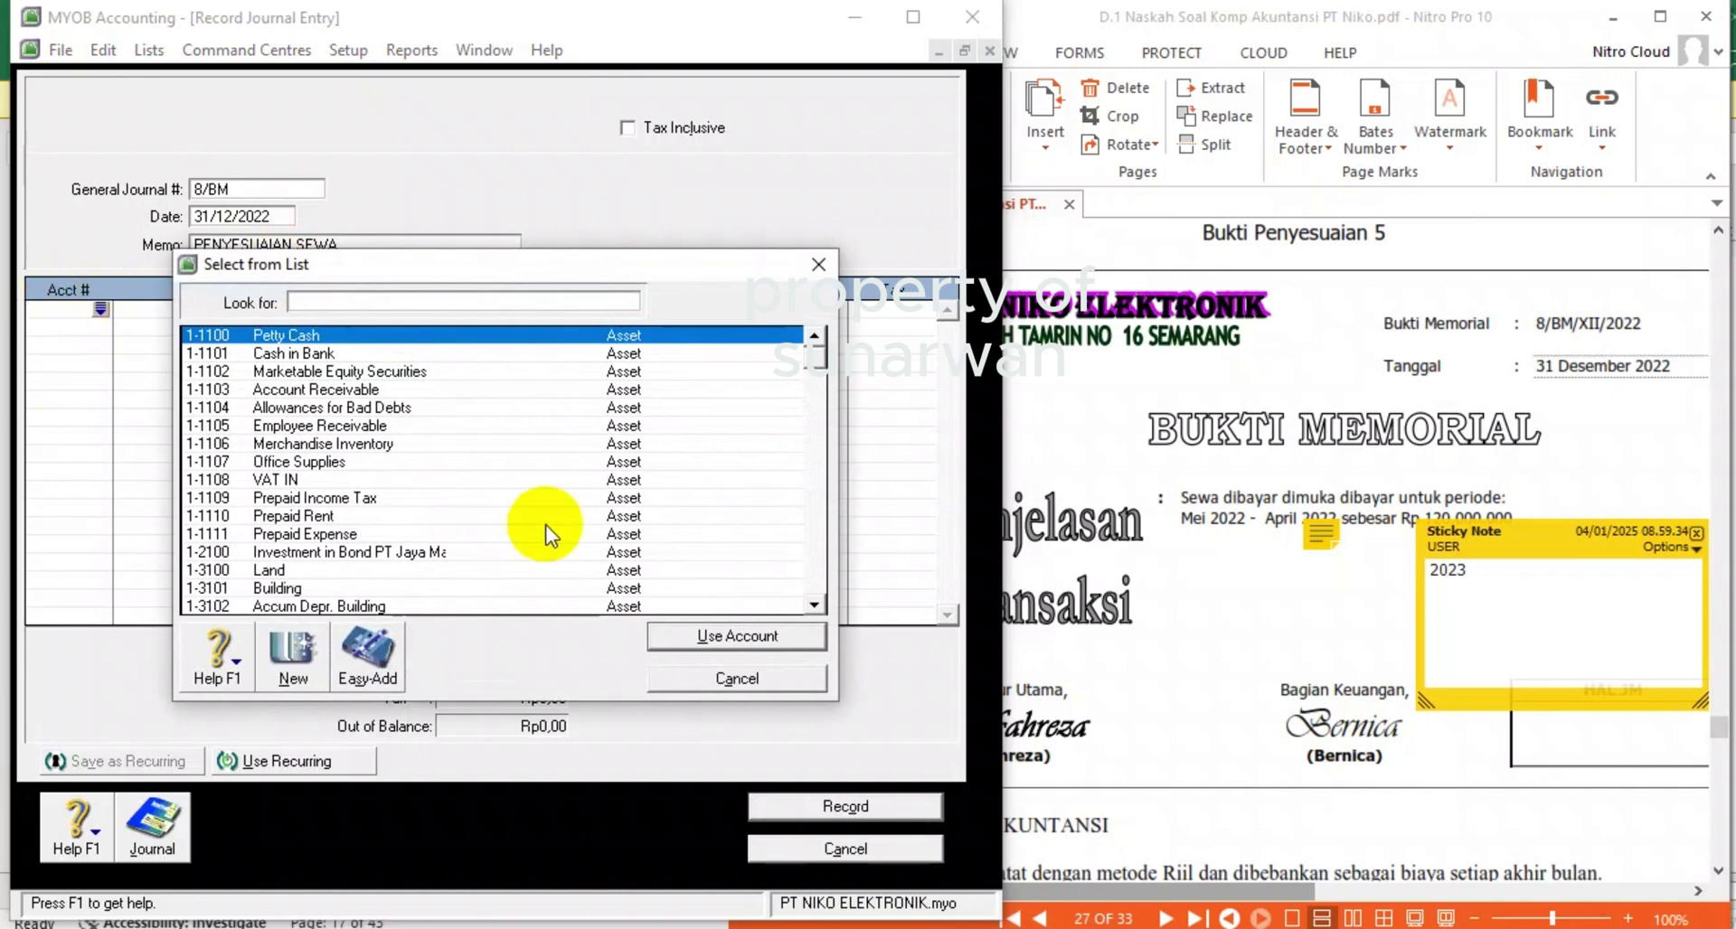
scroll(526, 539, "down", 10)
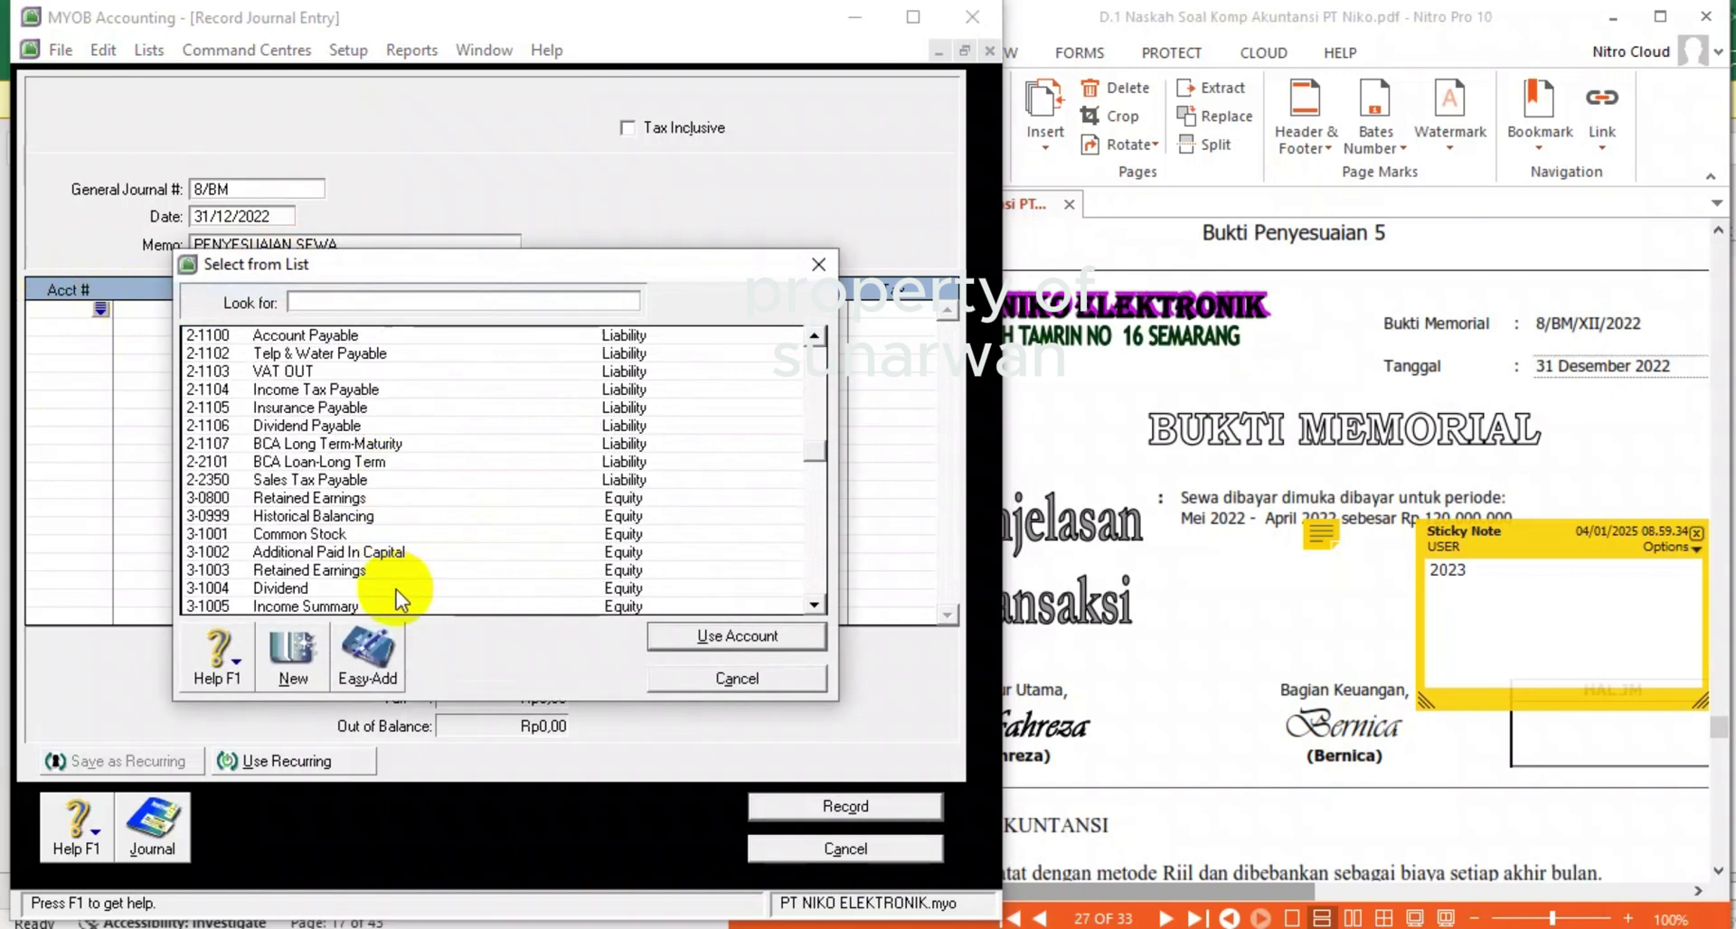
scroll(357, 533, "down", 5)
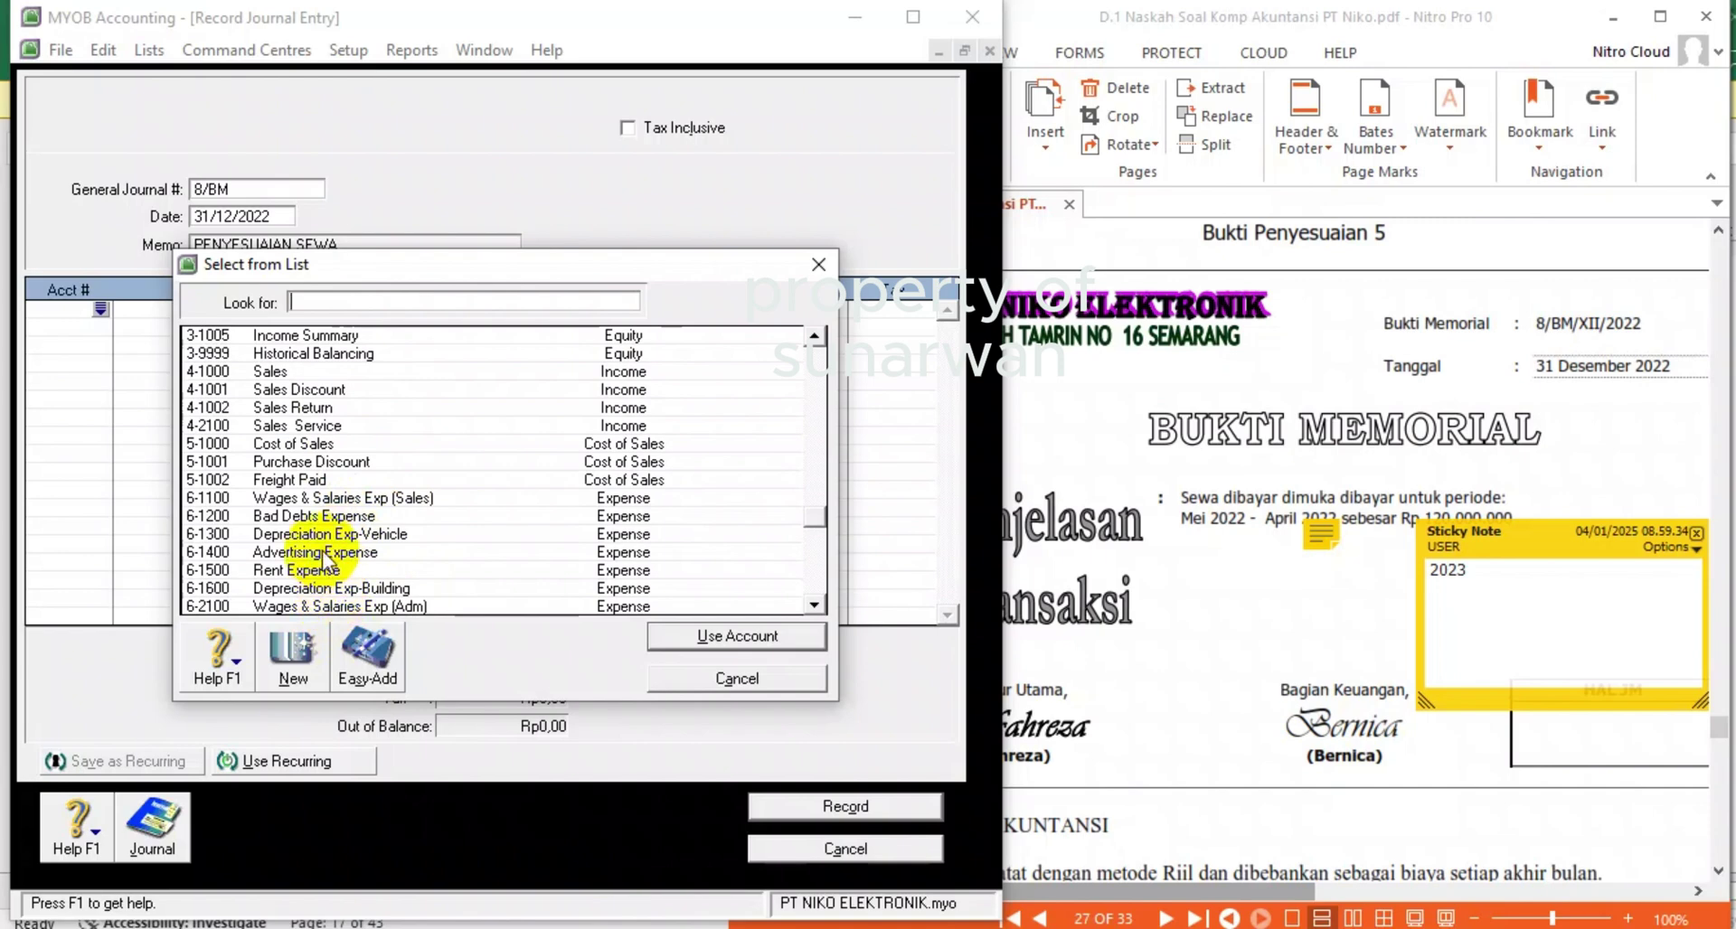
scroll(325, 536, "down", 2)
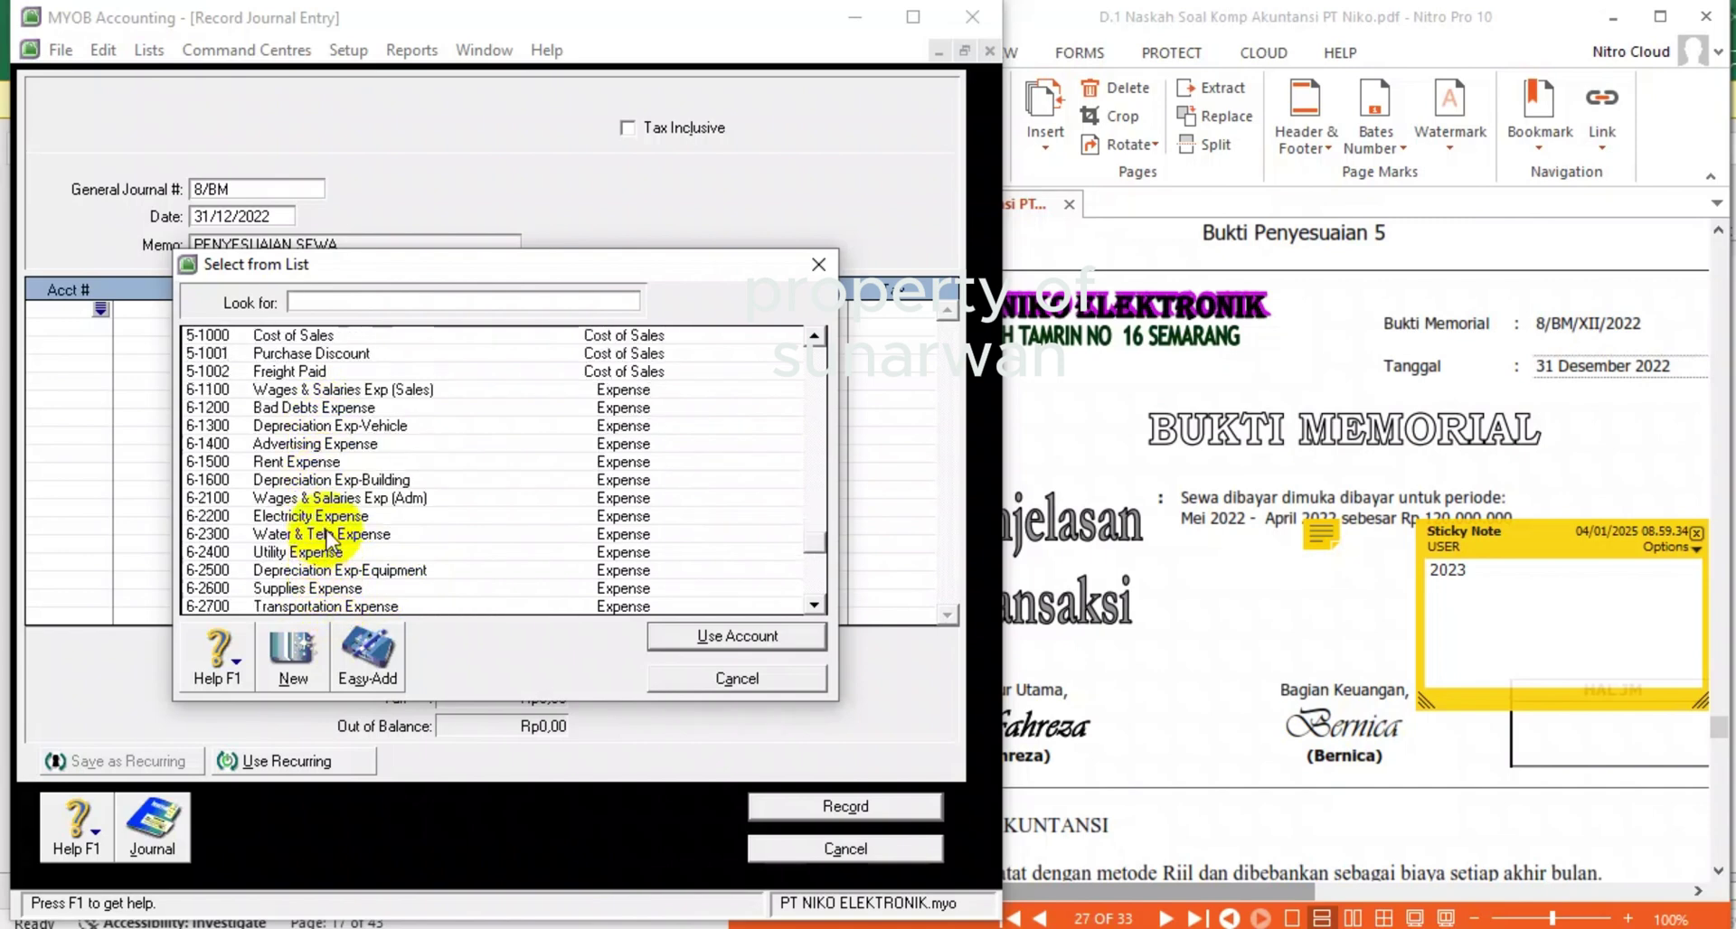
double_click(324, 462)
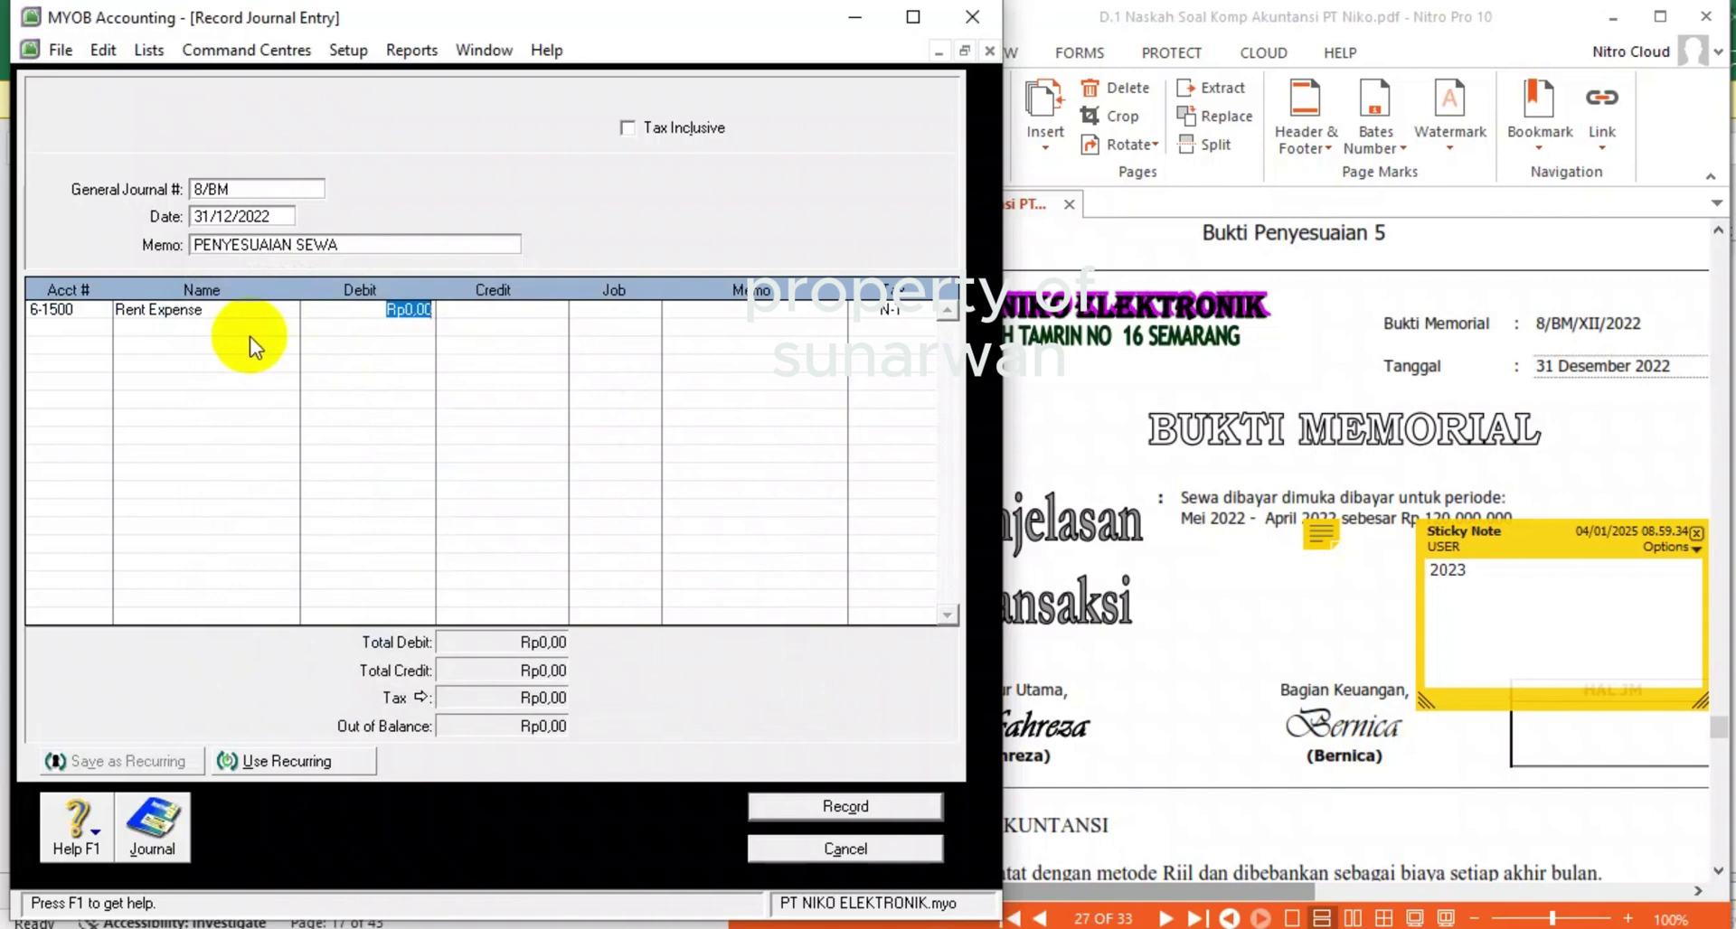
type("10000000")
key("Tab")
- Add account 1-1110 Prepaid Rent with a credit of Rp10.000.000 and record the entry
left_click(85, 329)
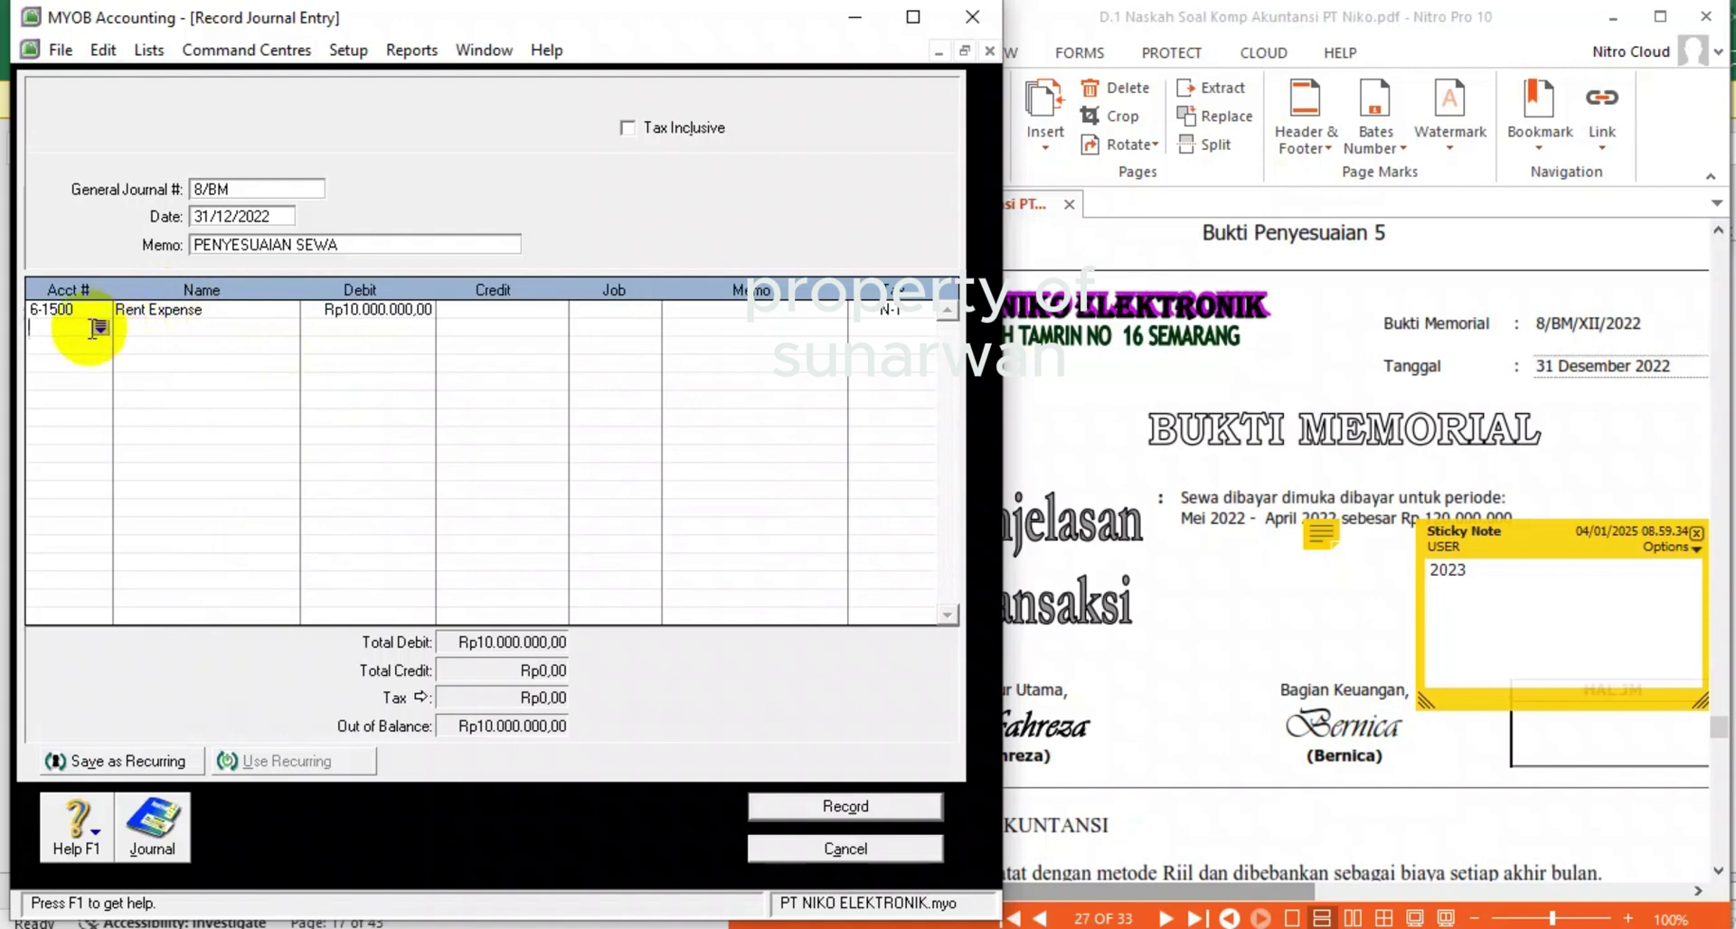
left_click(103, 331)
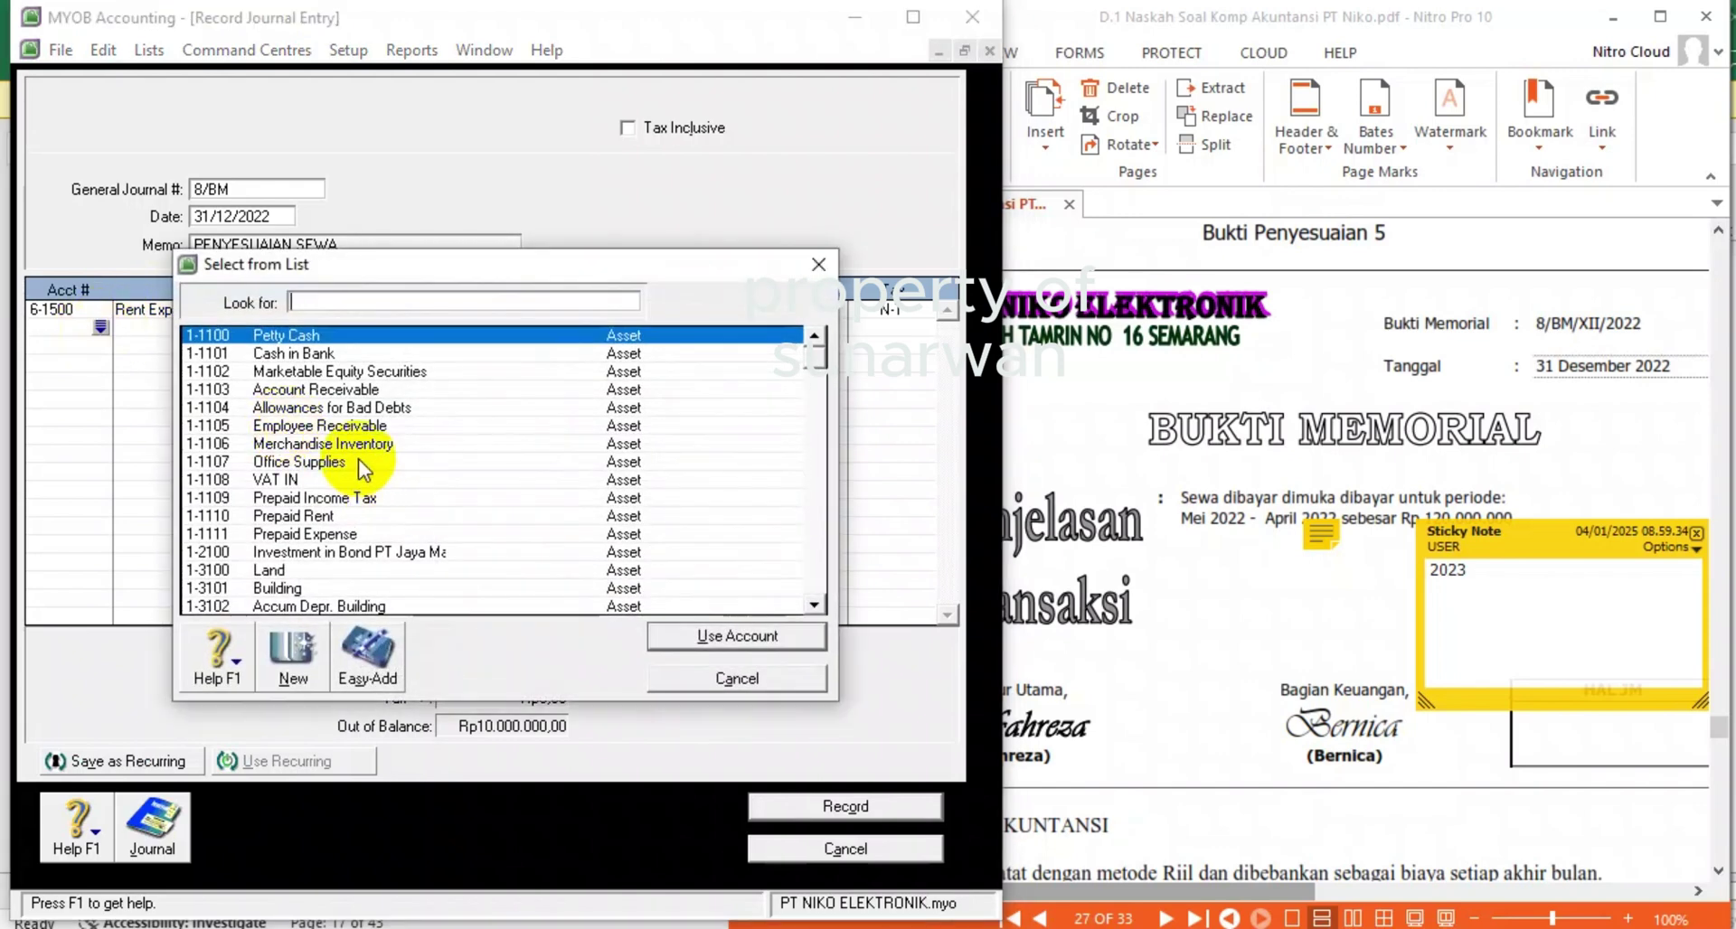
double_click(351, 517)
key("Tab")
key("Tab")
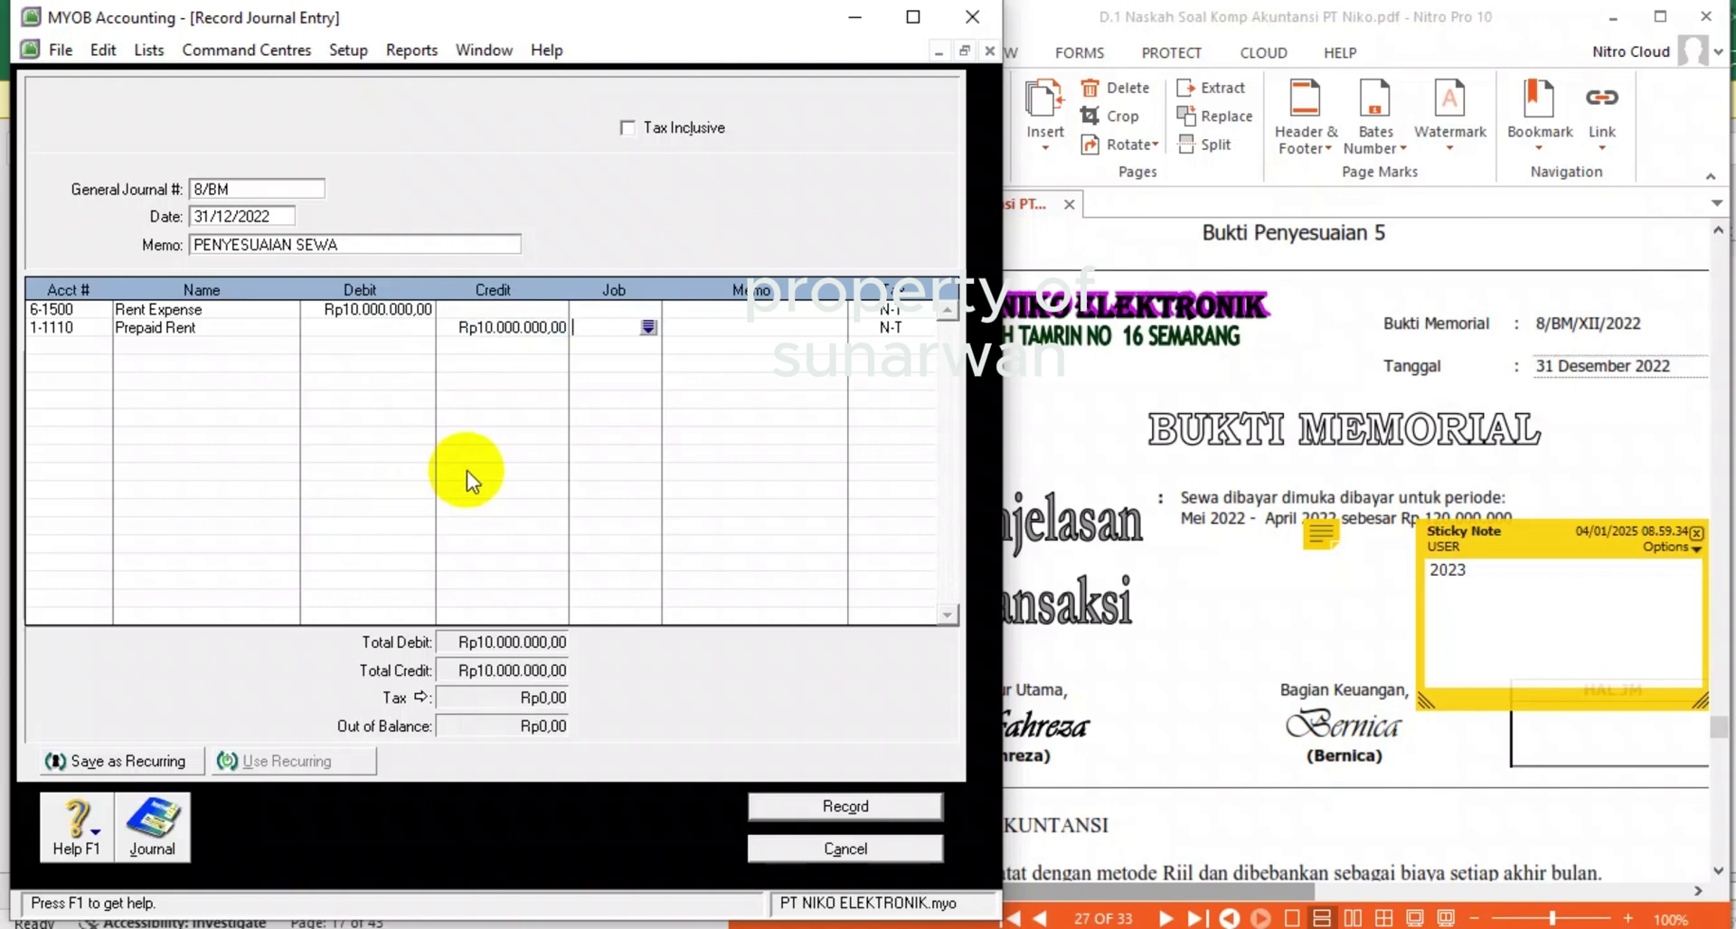
left_click(819, 807)
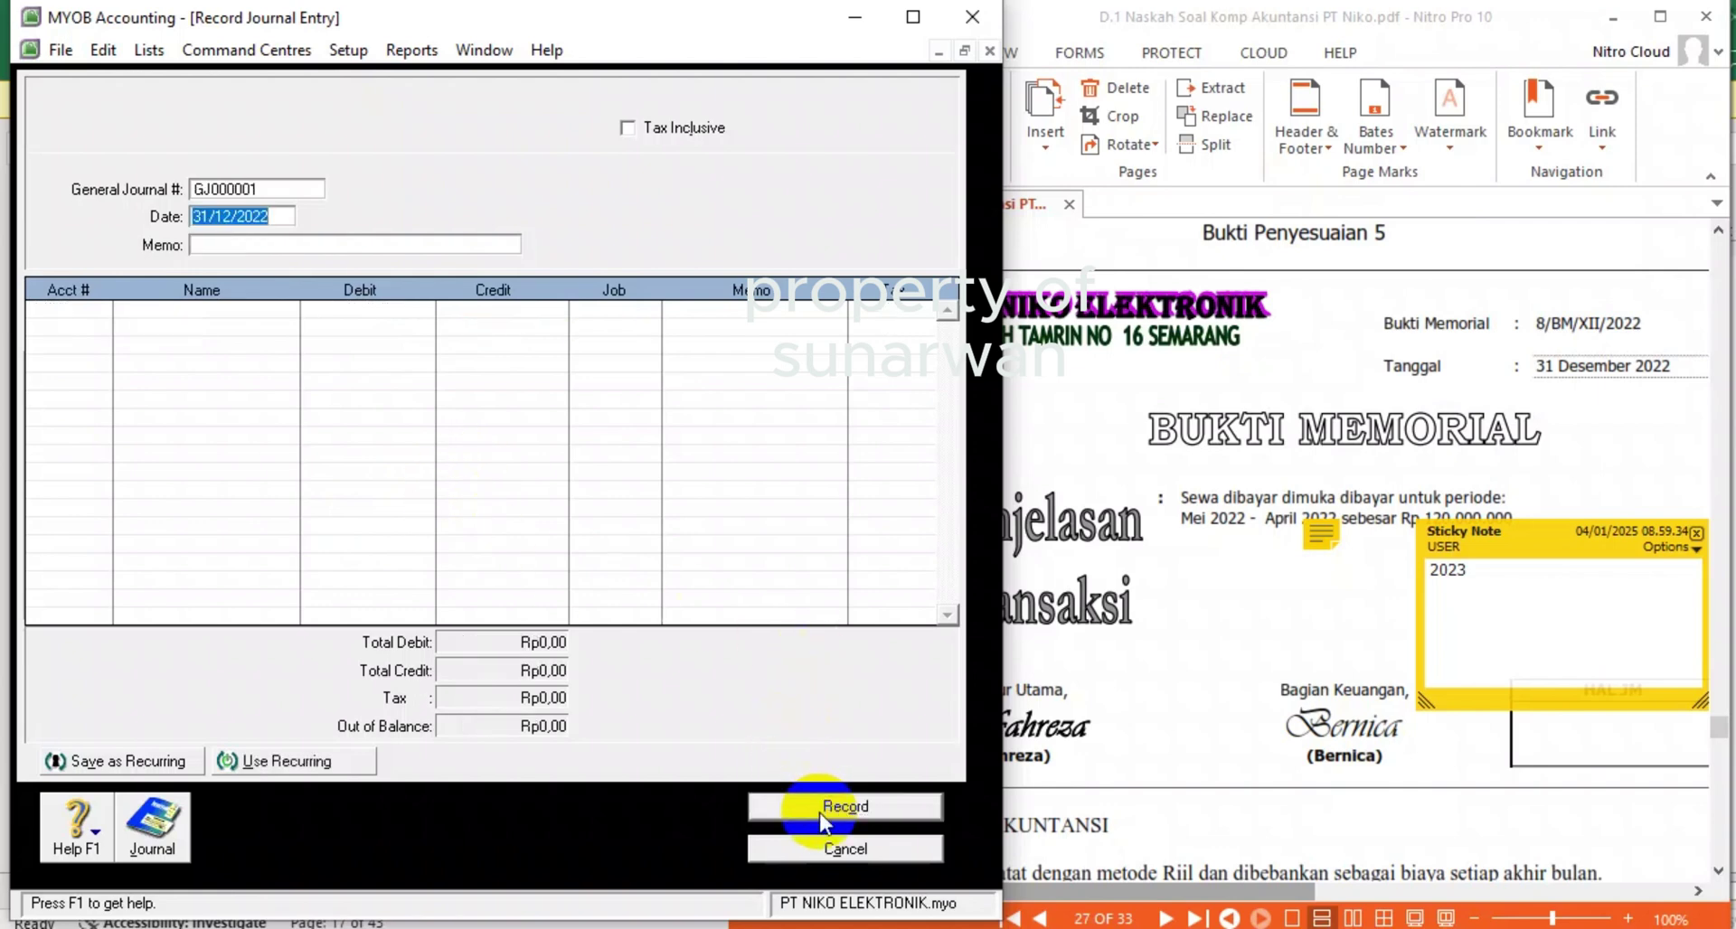
- Go past memo 8/BM's accounting policy in the PDF and examine memo 9/BM on 2022 depreciation, with the ribbon collapsed
left_click(1305, 554)
scroll(1296, 561, "down", 3)
scroll(1295, 561, "down", 10)
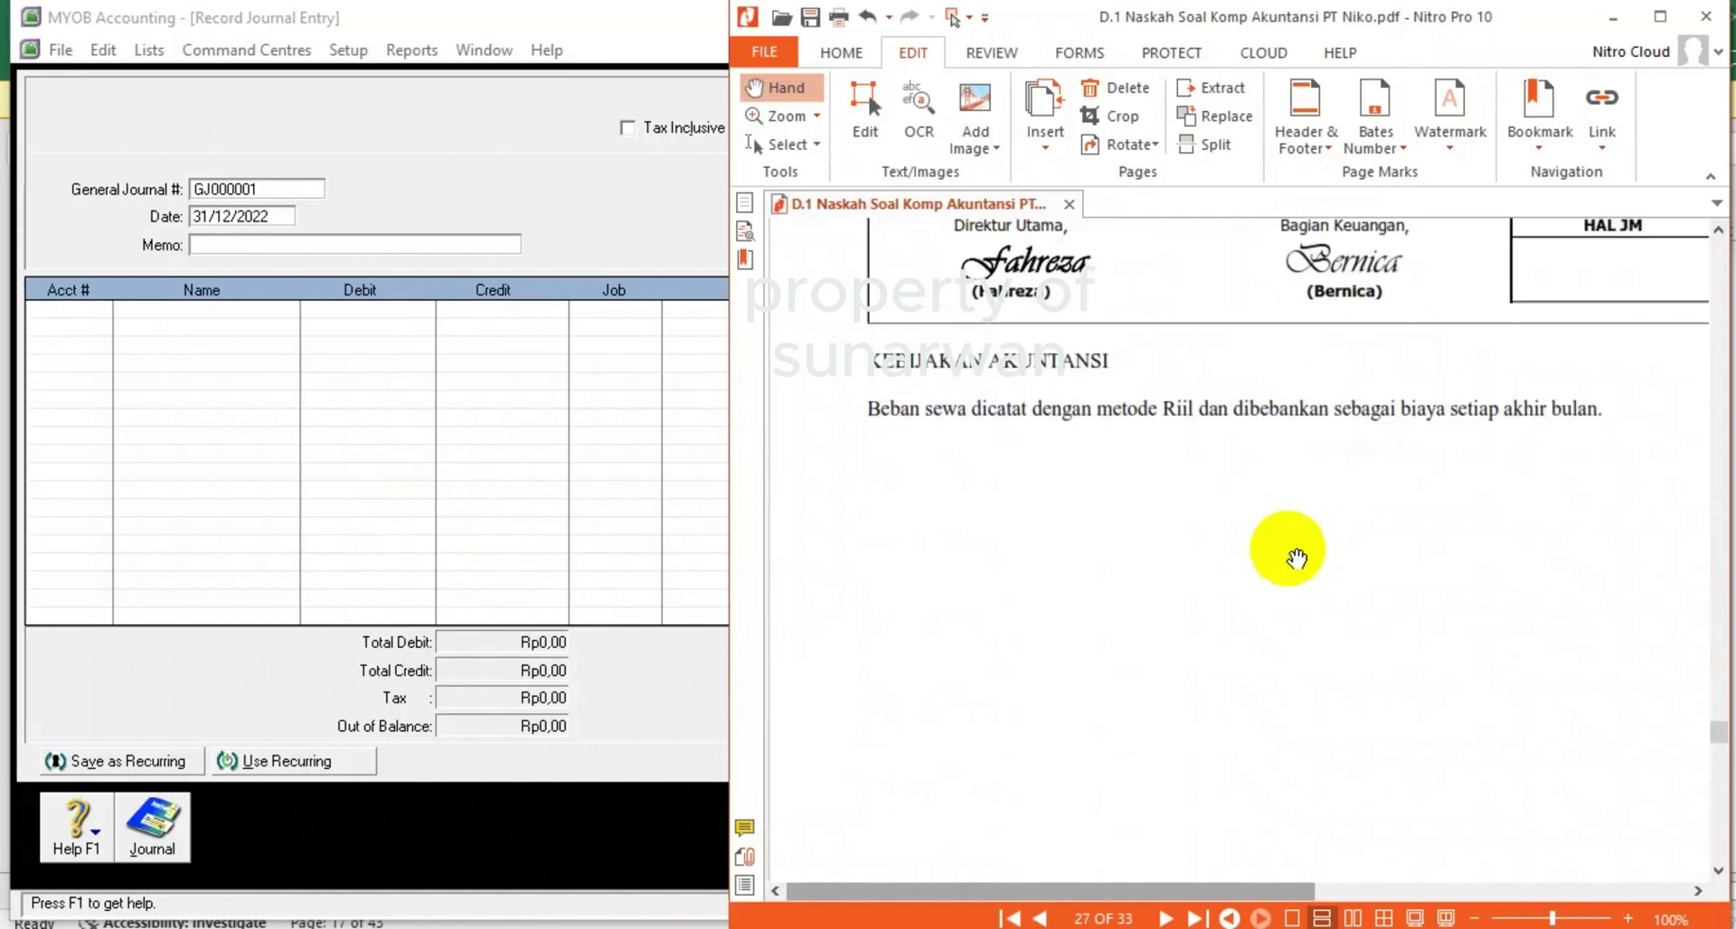
scroll(1298, 558, "up", 5)
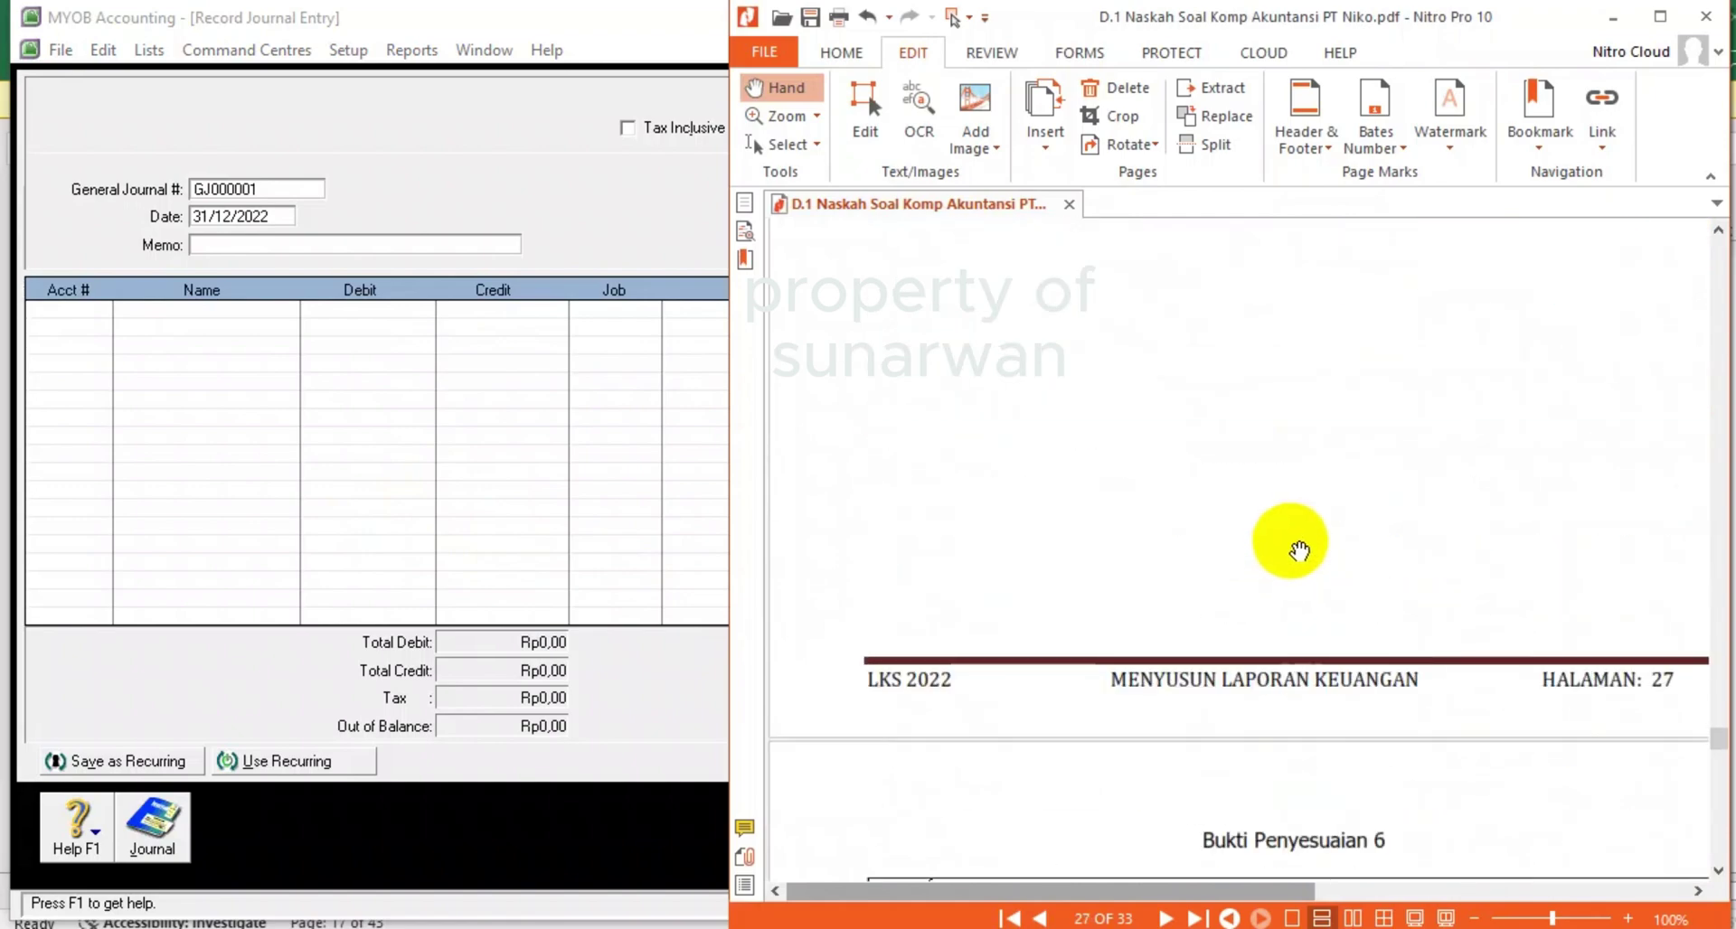
scroll(1300, 545, "up", 2)
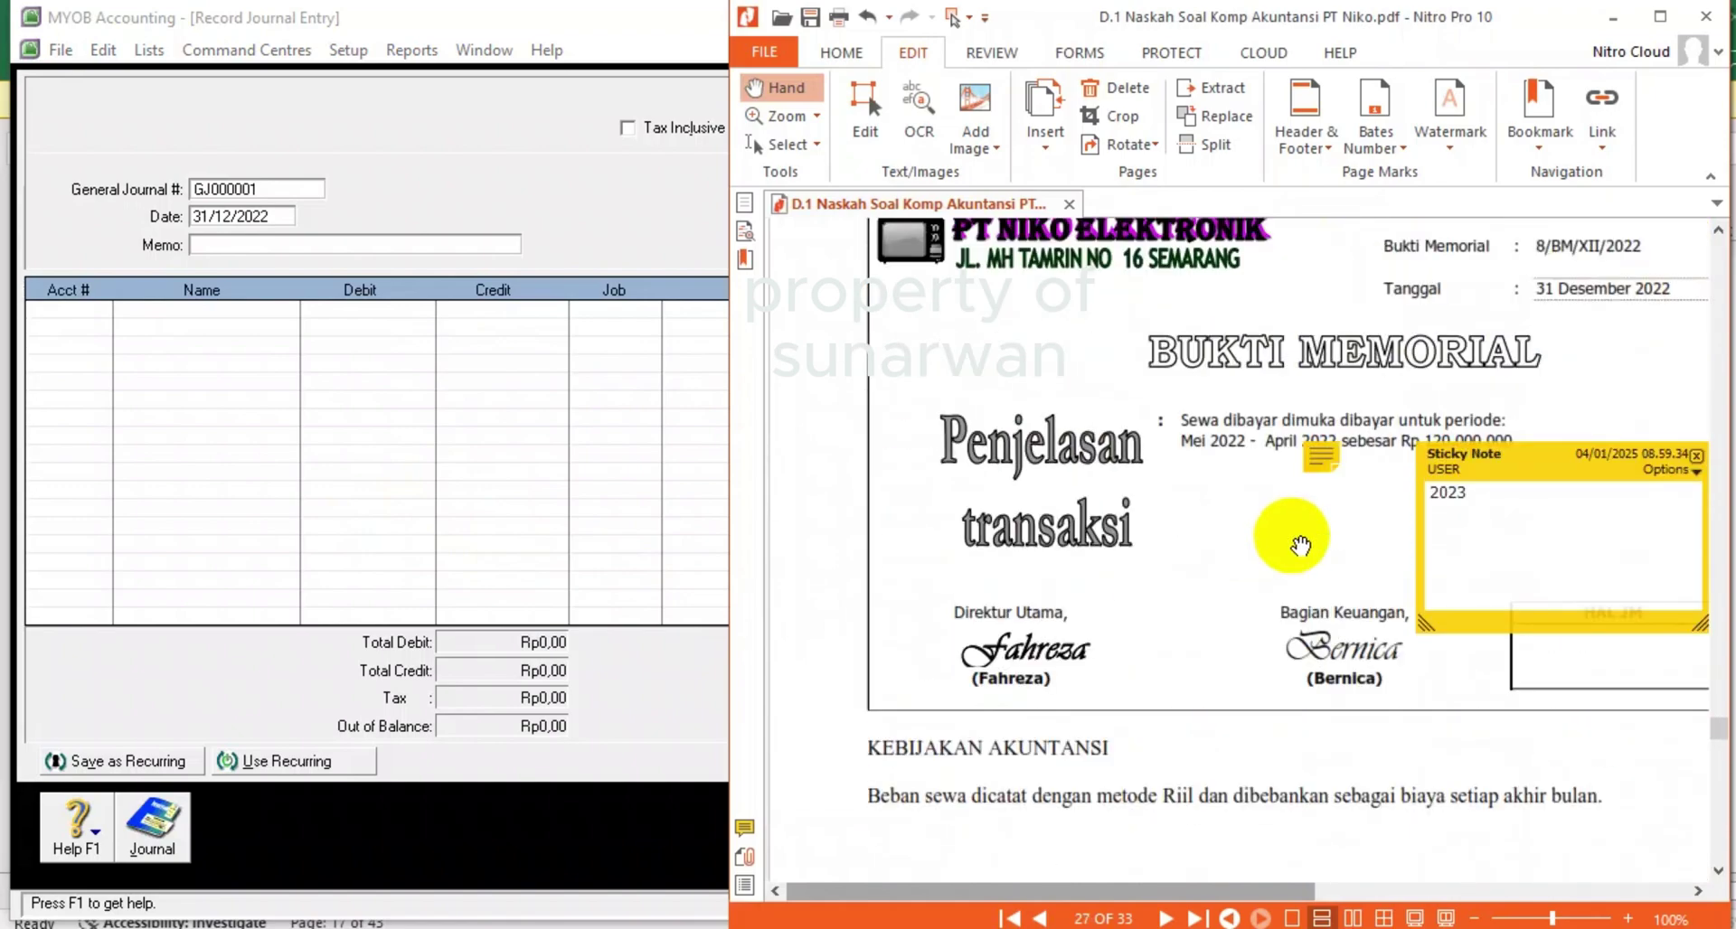
scroll(1300, 546, "down", 4)
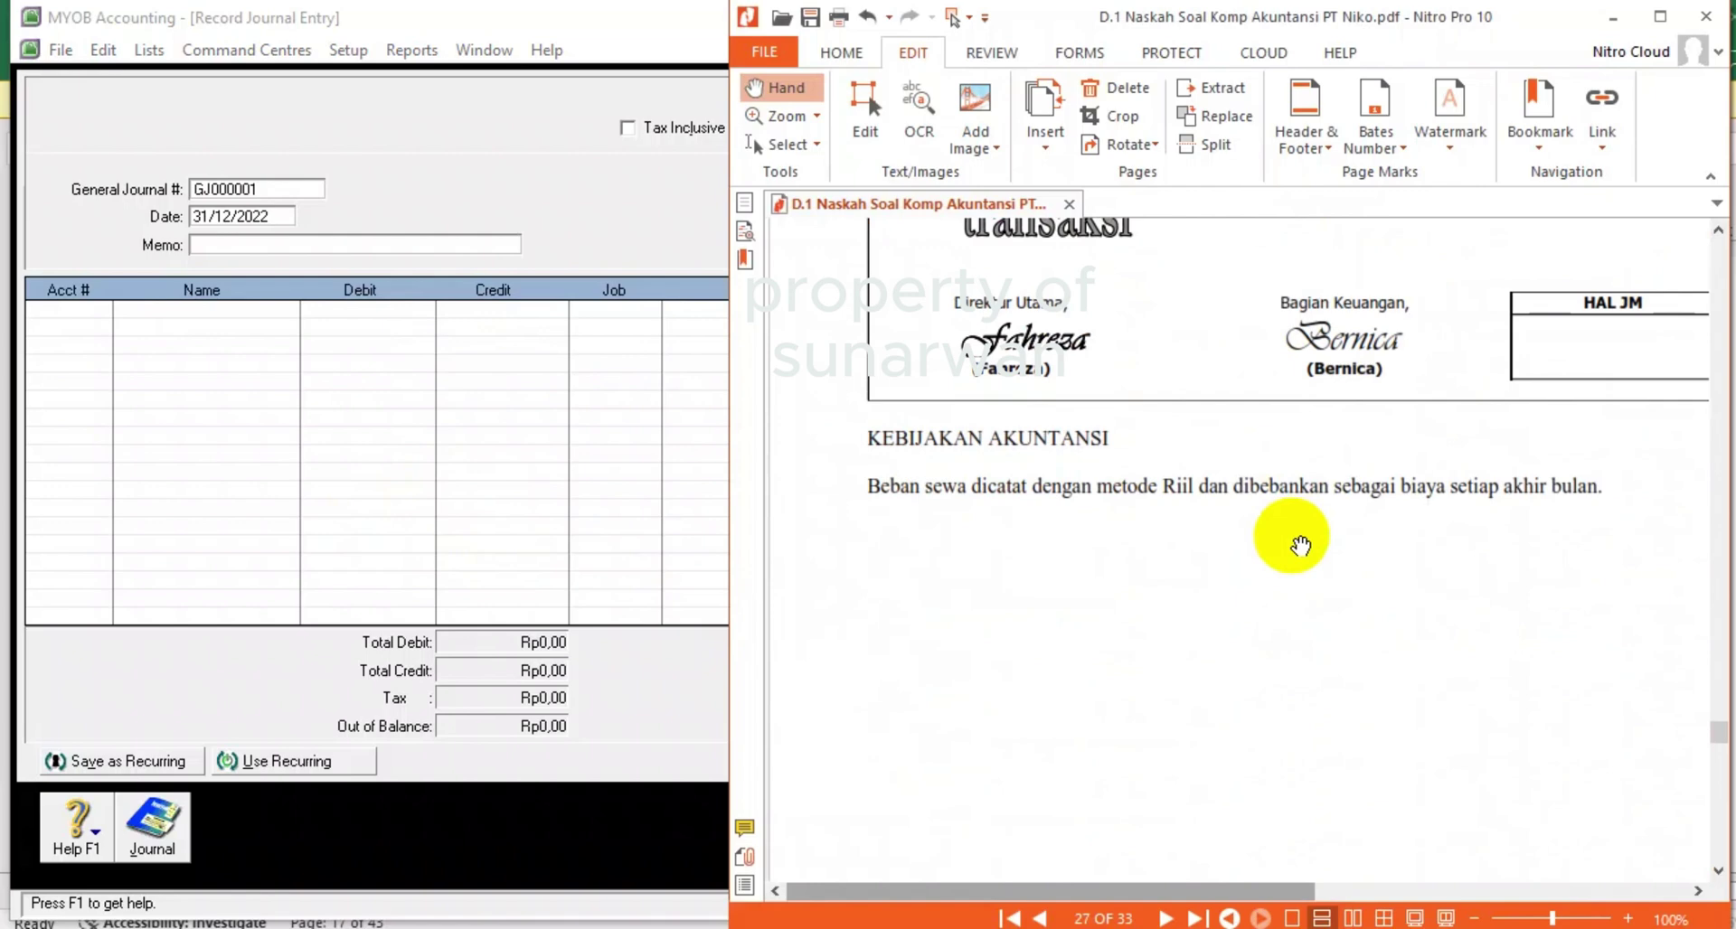
scroll(1298, 551, "down", 8)
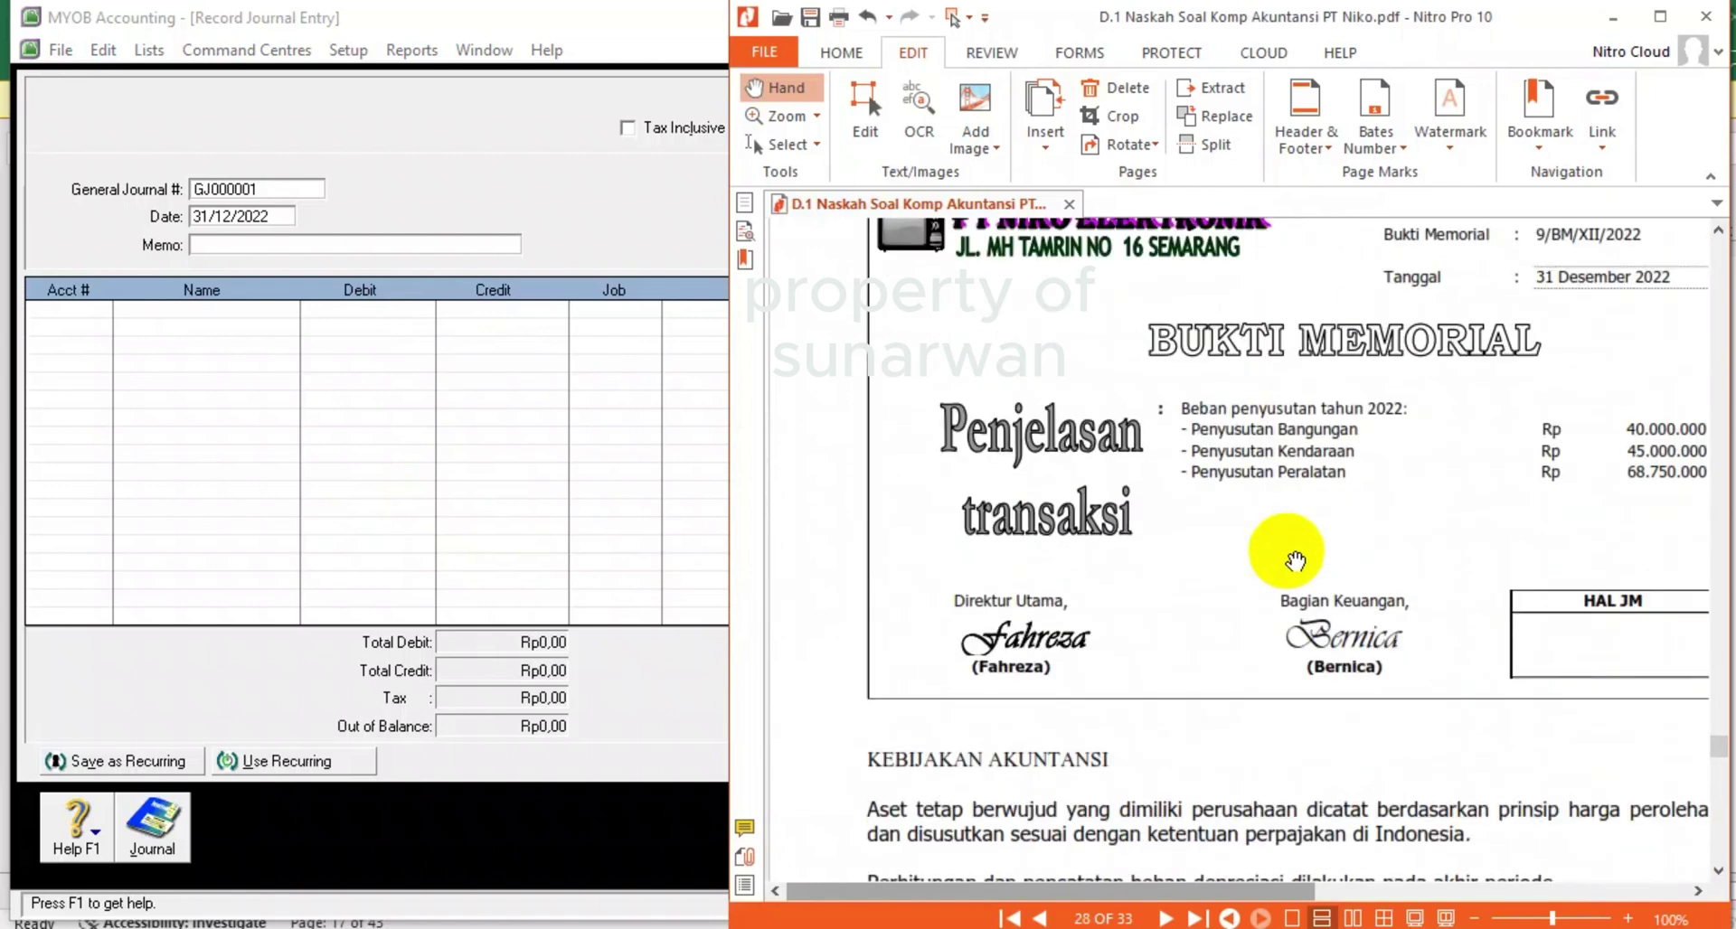
scroll(1295, 561, "up", 1)
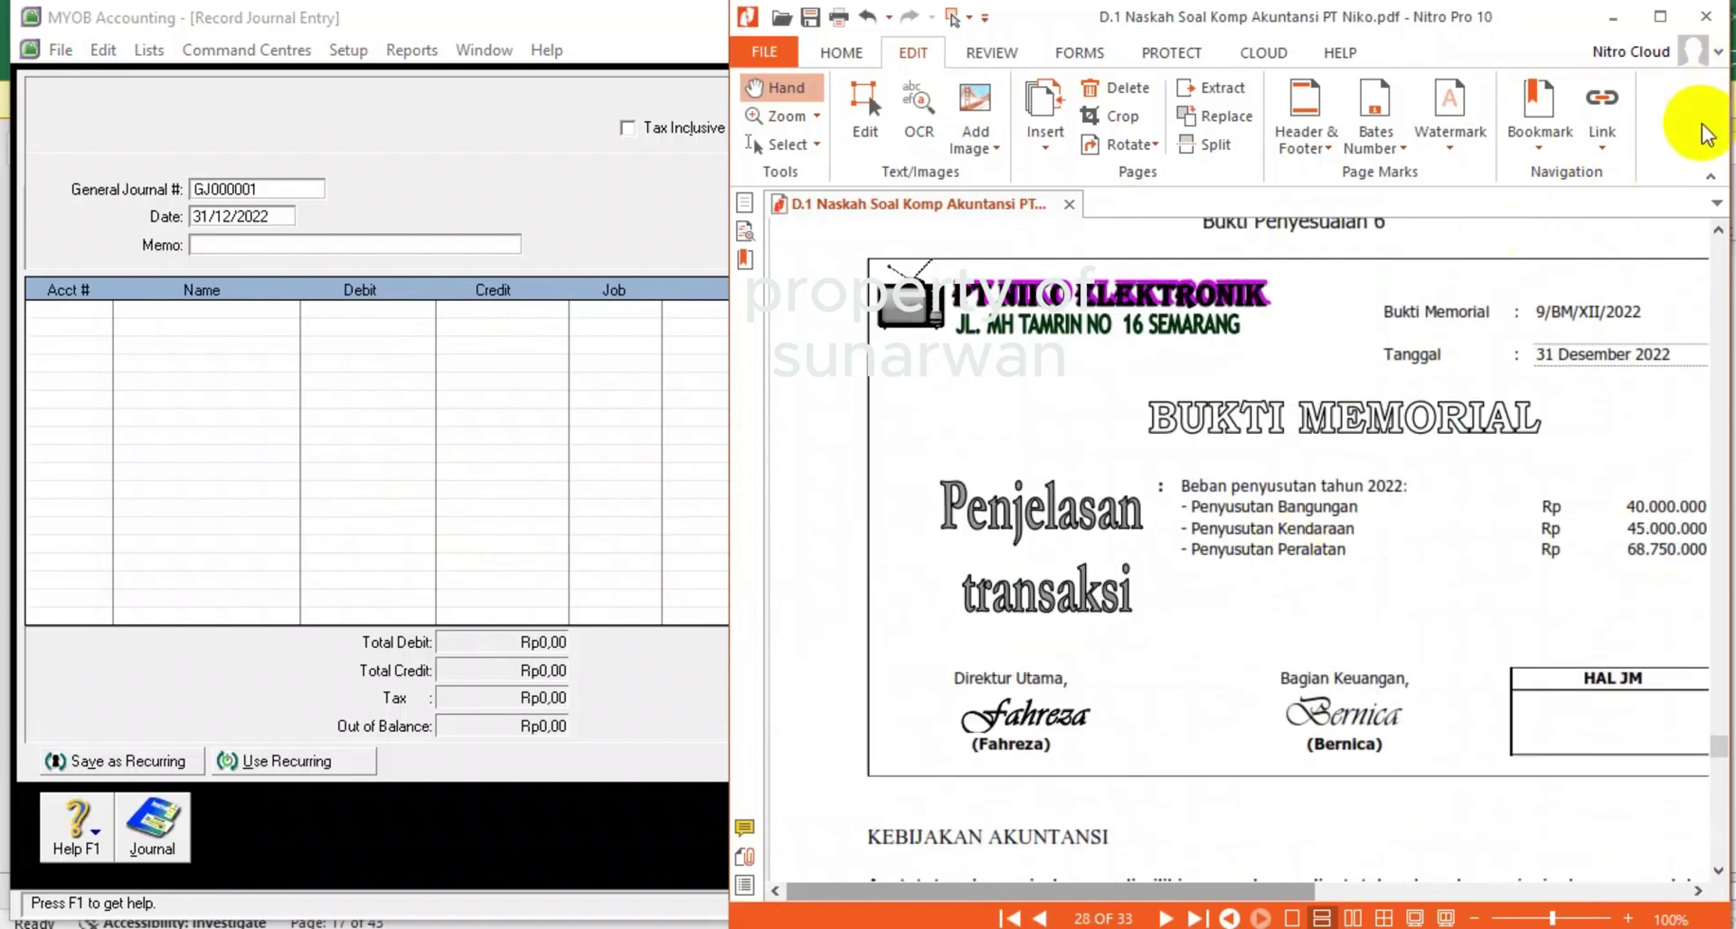
left_click(1710, 175)
scroll(1308, 452, "down", 4)
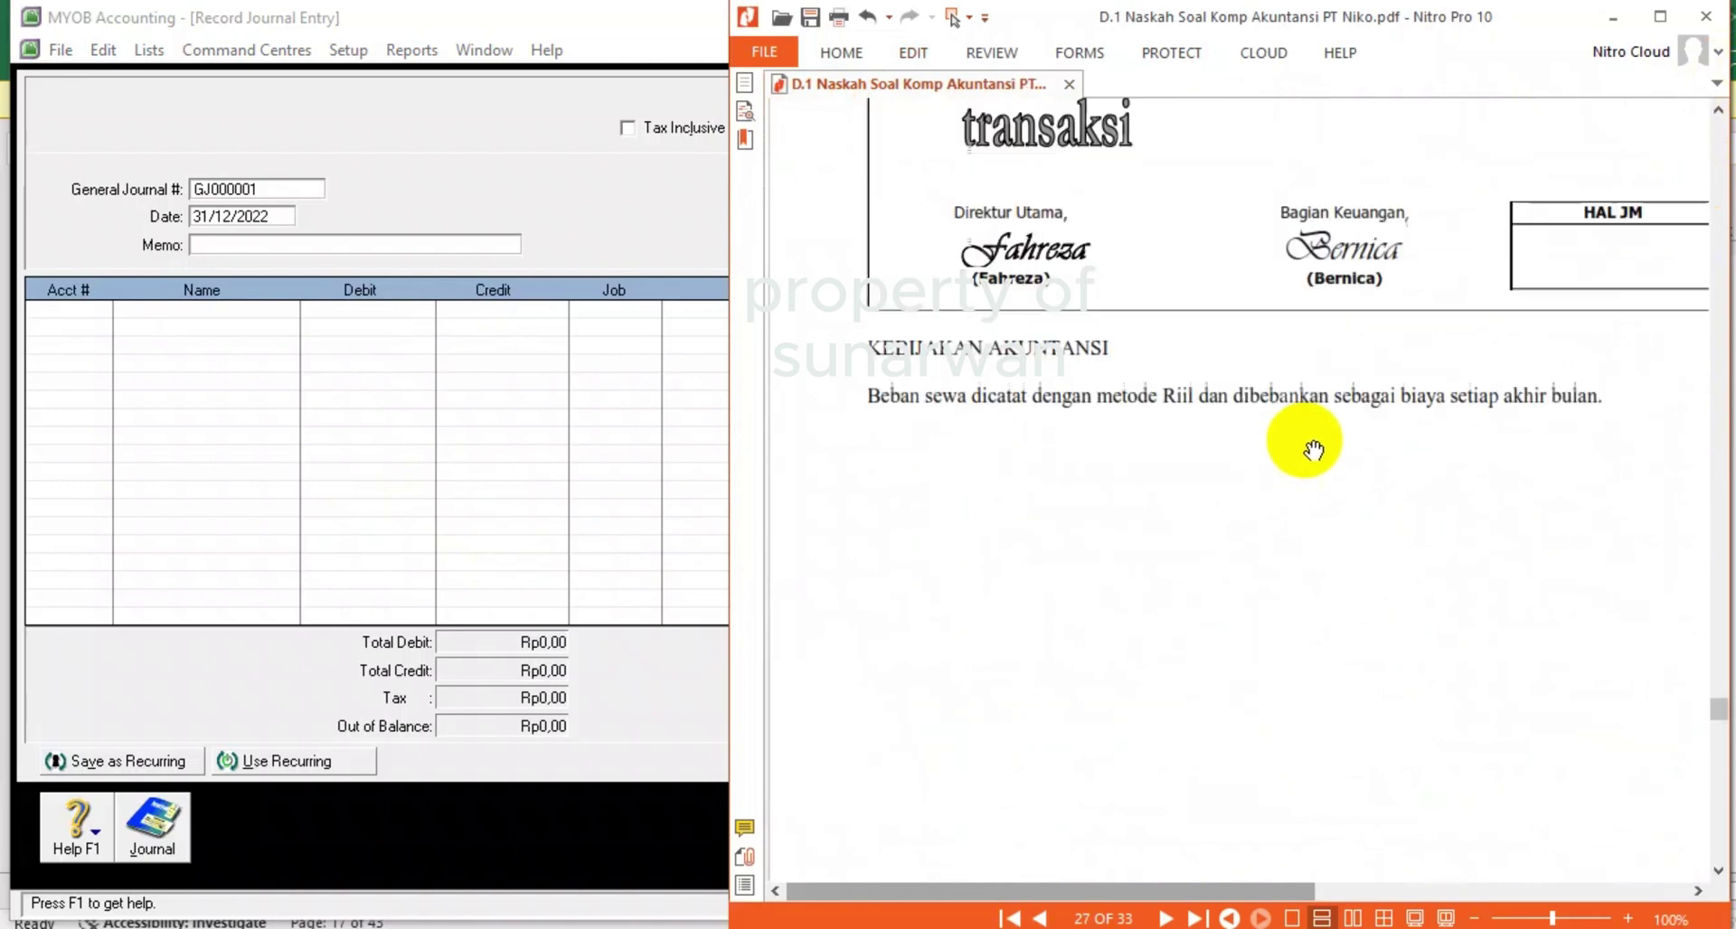
scroll(1302, 452, "up", 3)
scroll(1275, 456, "down", 7)
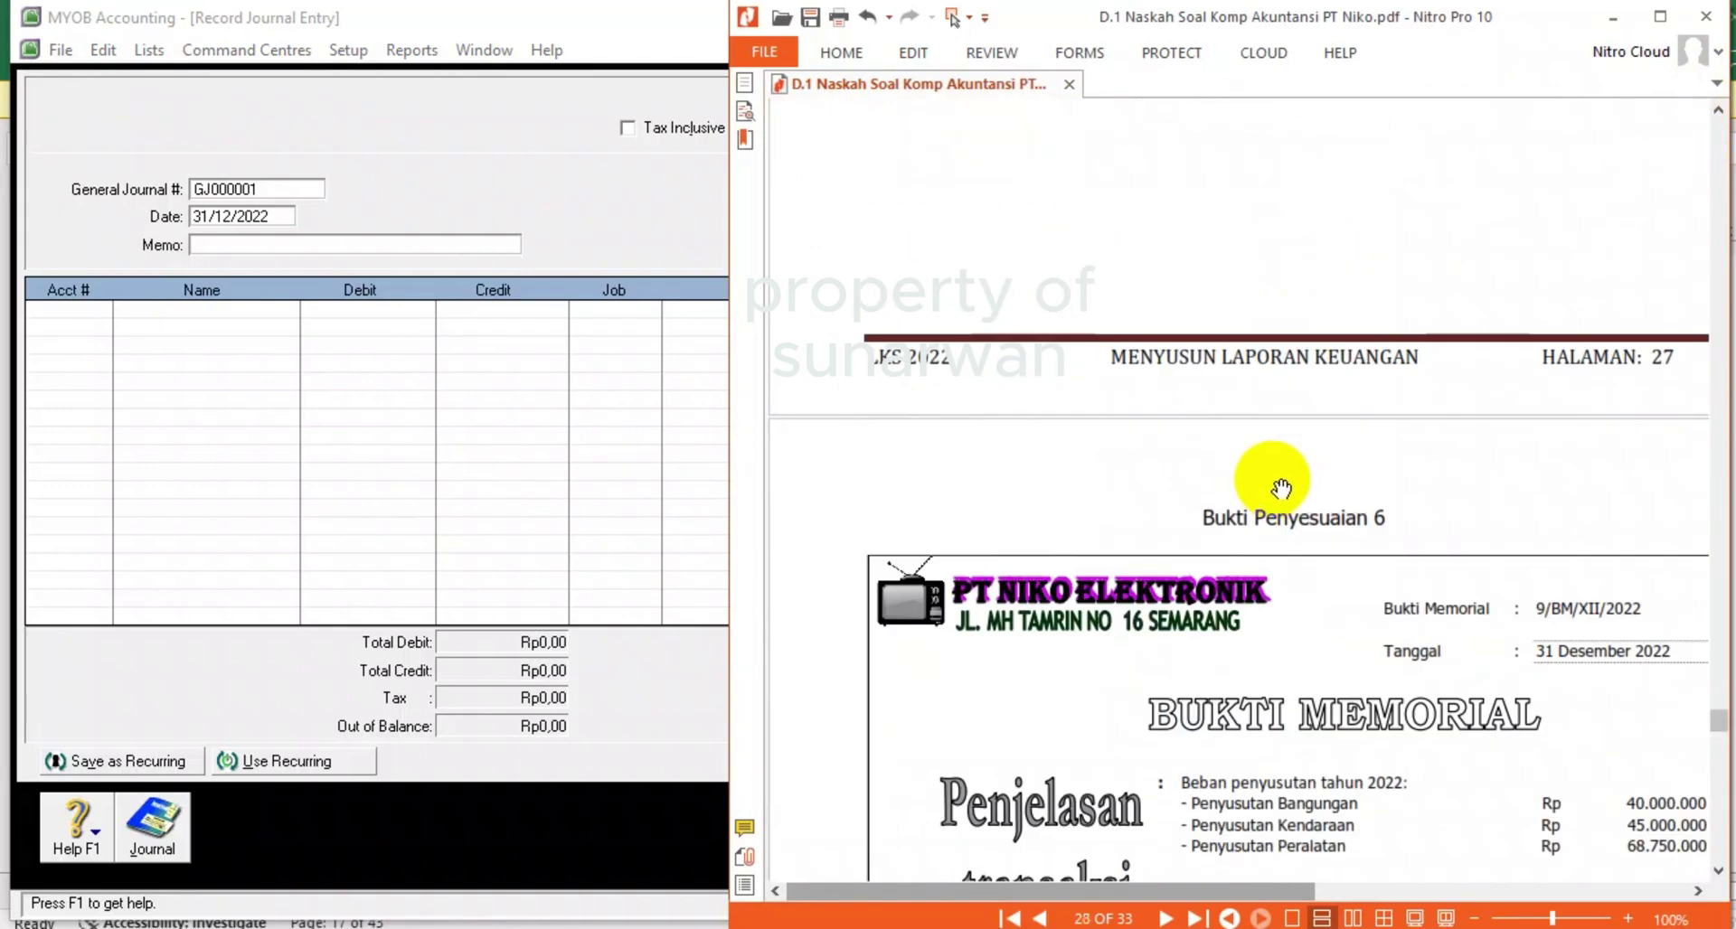
scroll(1281, 488, "down", 4)
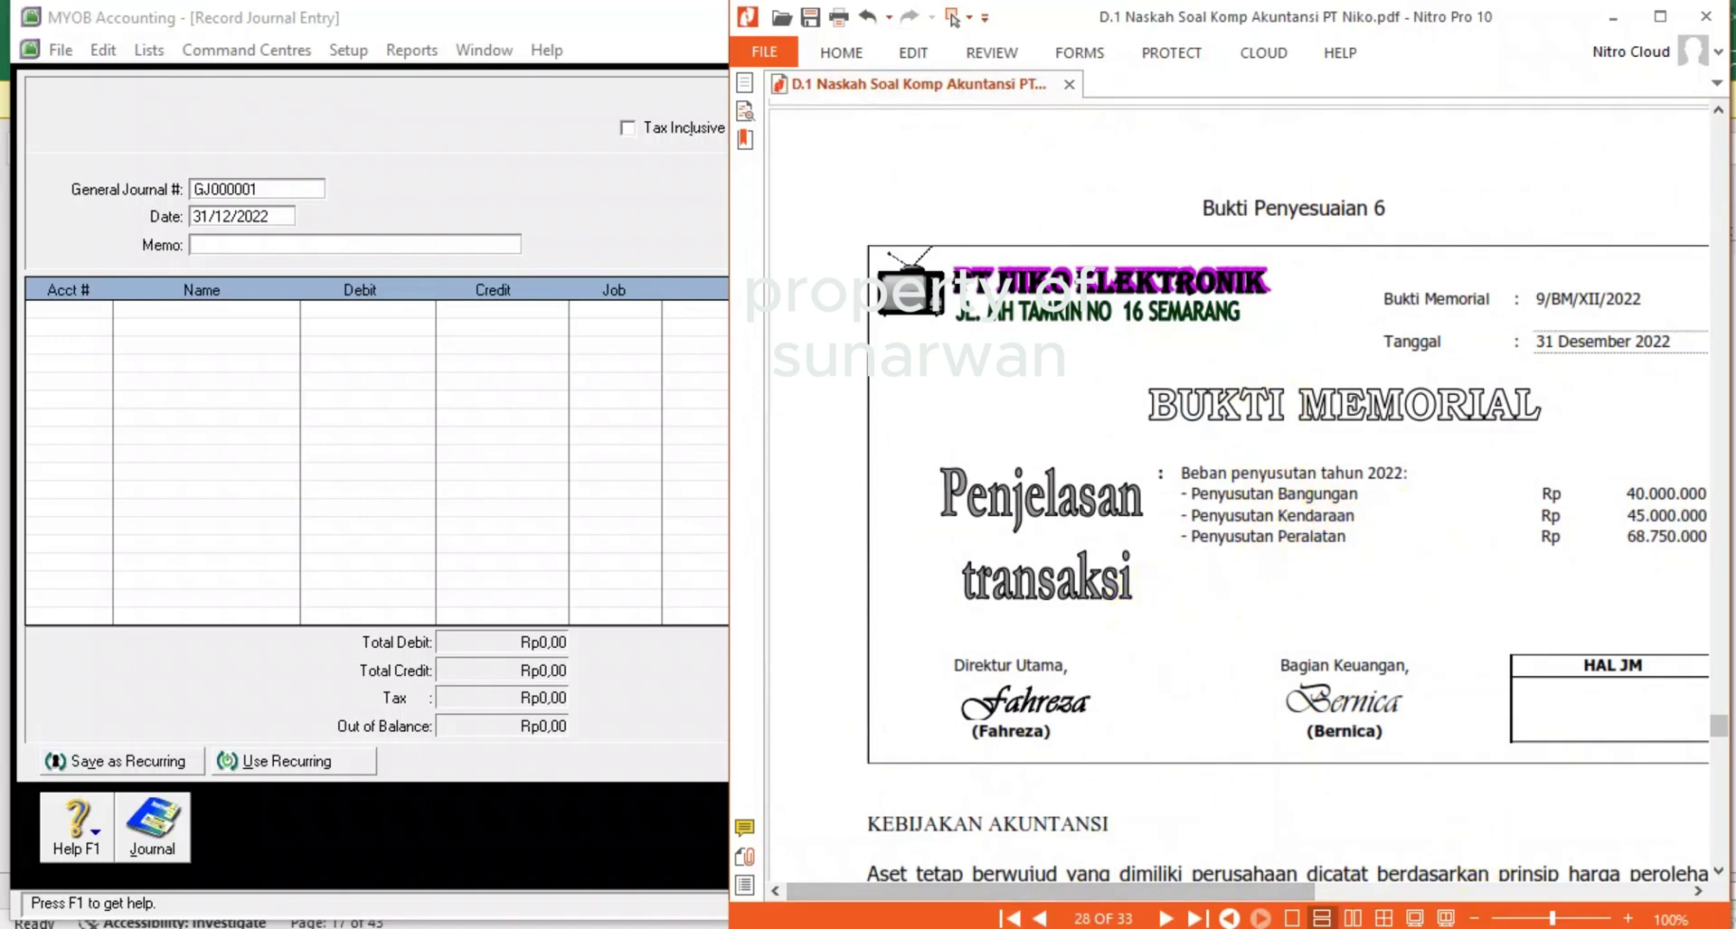
- Number the new journal entry 9/BM, keeping the date 31/12/2022
left_click(267, 188)
type("9")
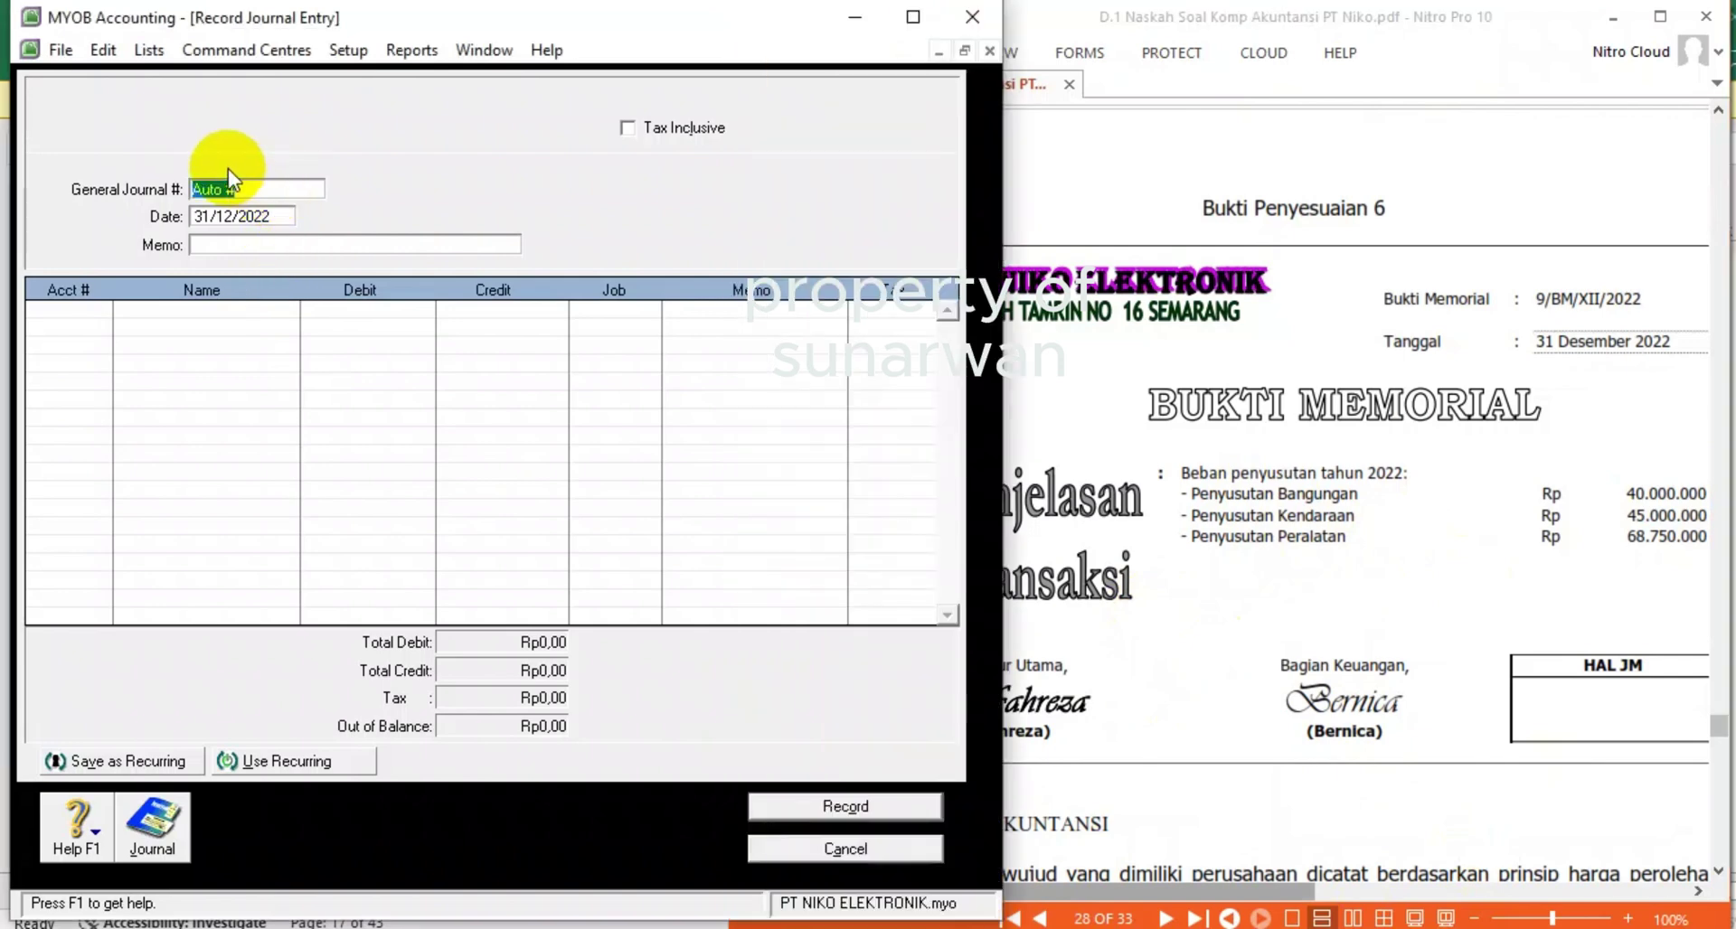
type("/BM")
key("Tab")
key("Tab")
- Enter PENYESUAIAN ASET TETAP (PENYUSUTAN) as the memo of journal entry 9/BM
type("PENYESUAIAN")
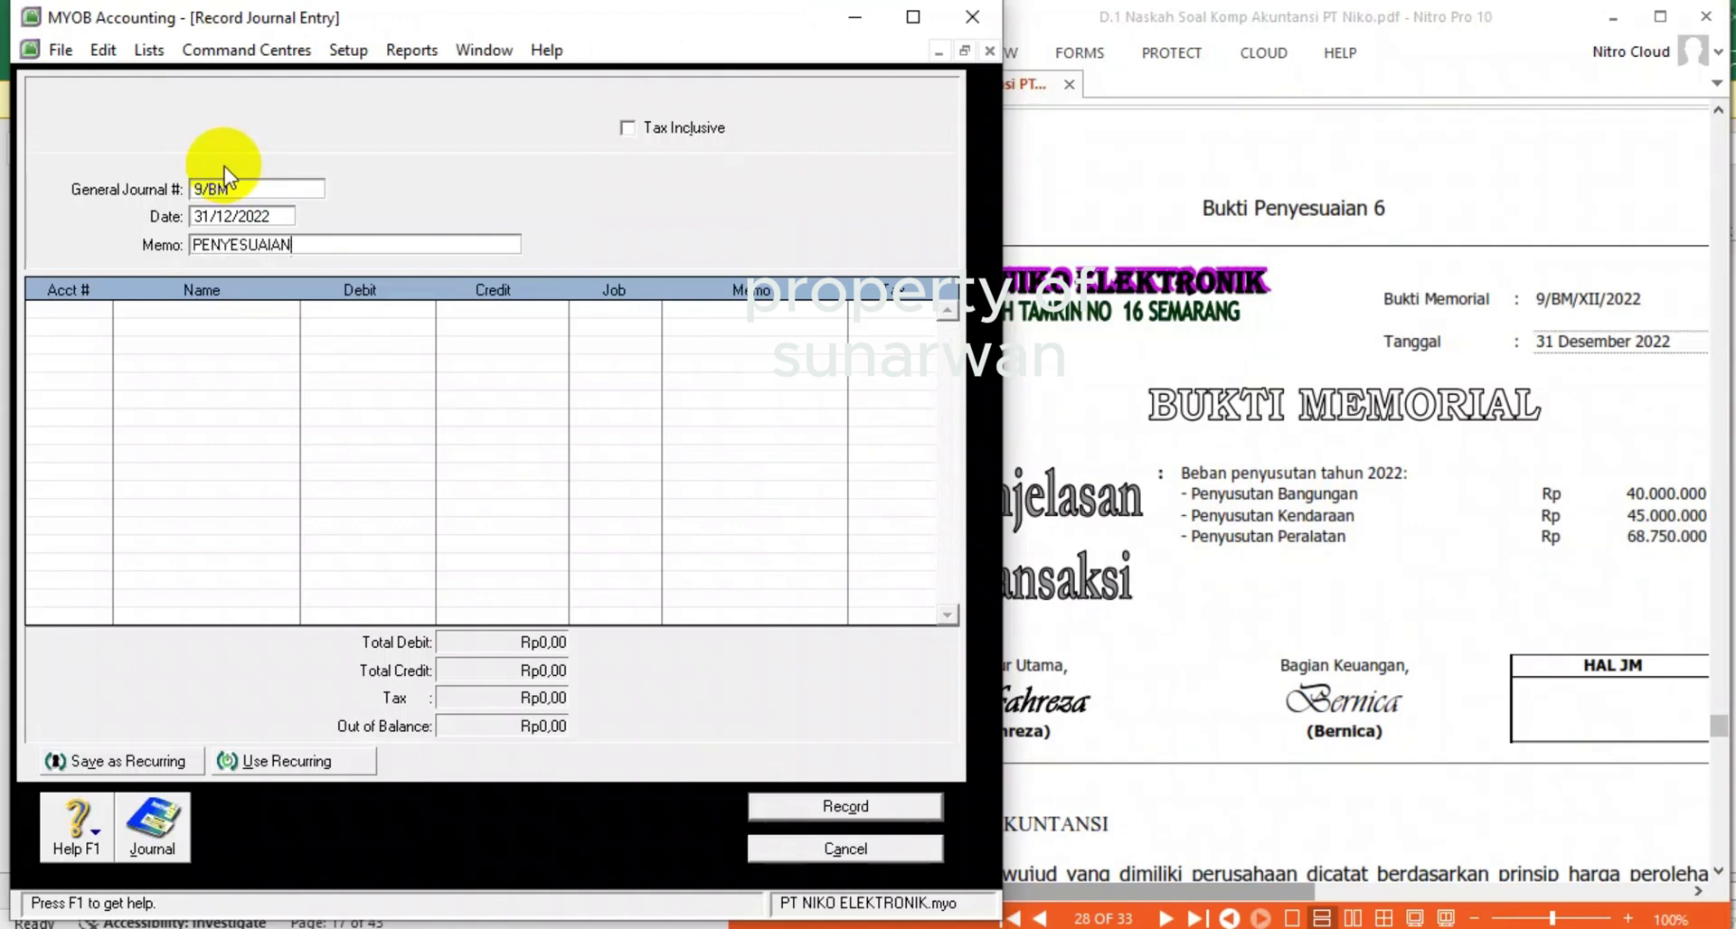
type(" AET")
key("BackSpace")
key("BackSpace")
key("BackSpace")
type("SET TEY")
key("BackSpace")
type("TAP (PENYUS")
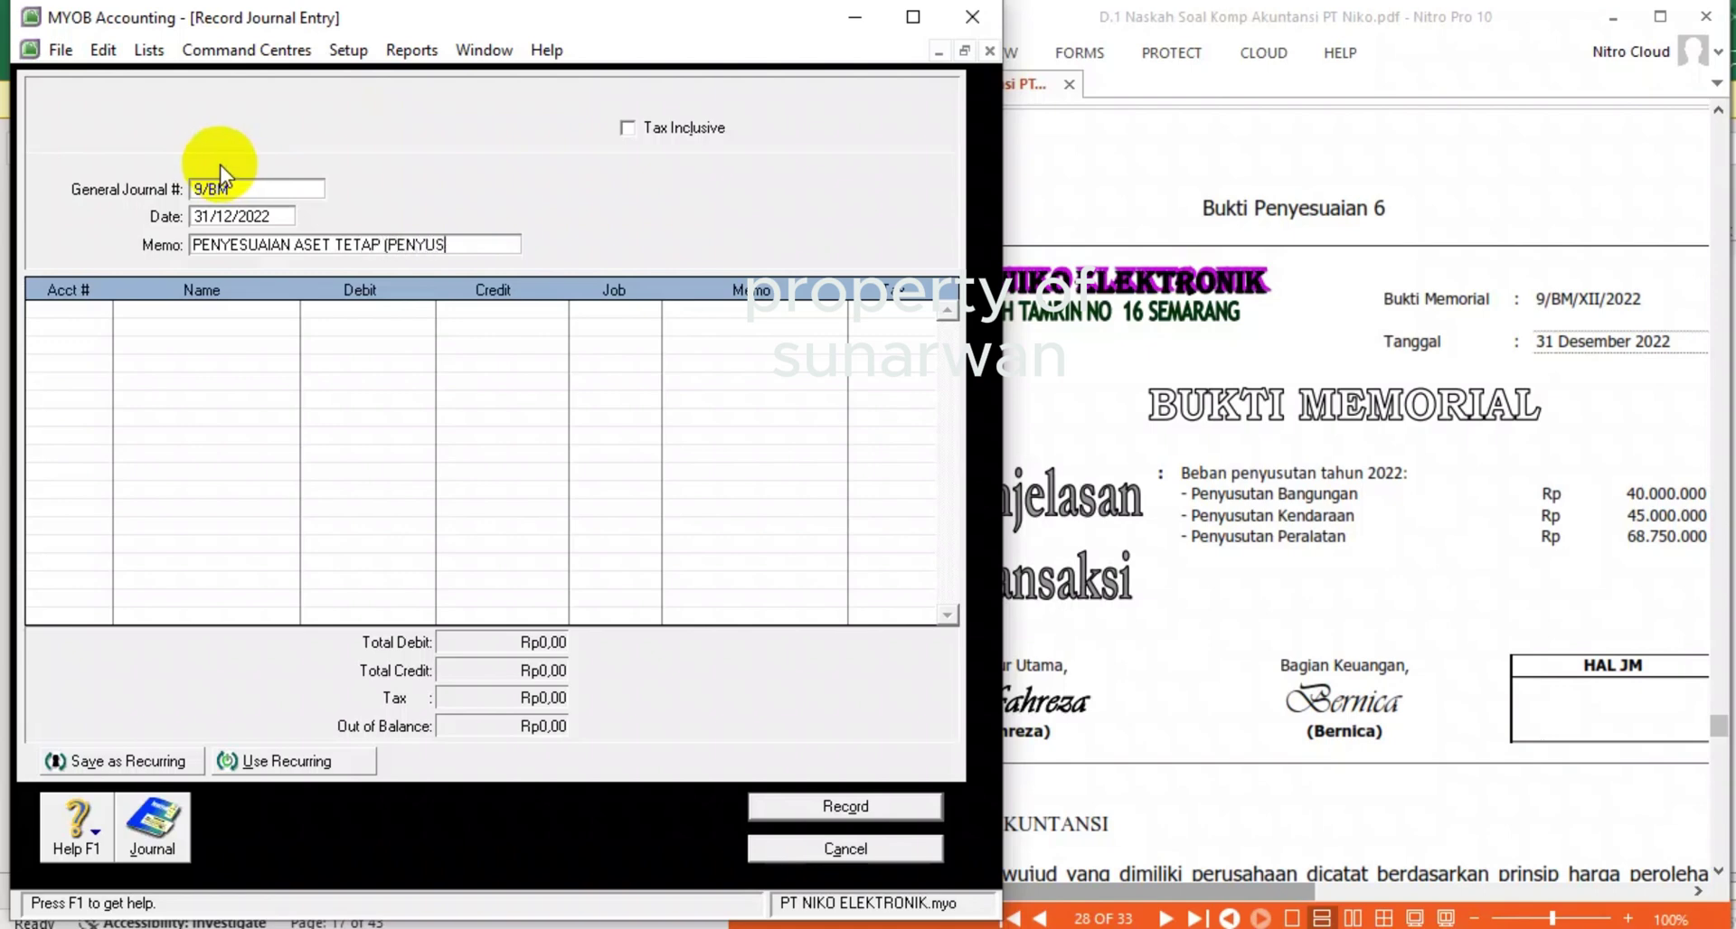
type("UTAN)")
- Add account 6-1600 Depreciation Exp-Building to journal entry 9/BM with a debit of Rp40.000.000
left_click(50, 312)
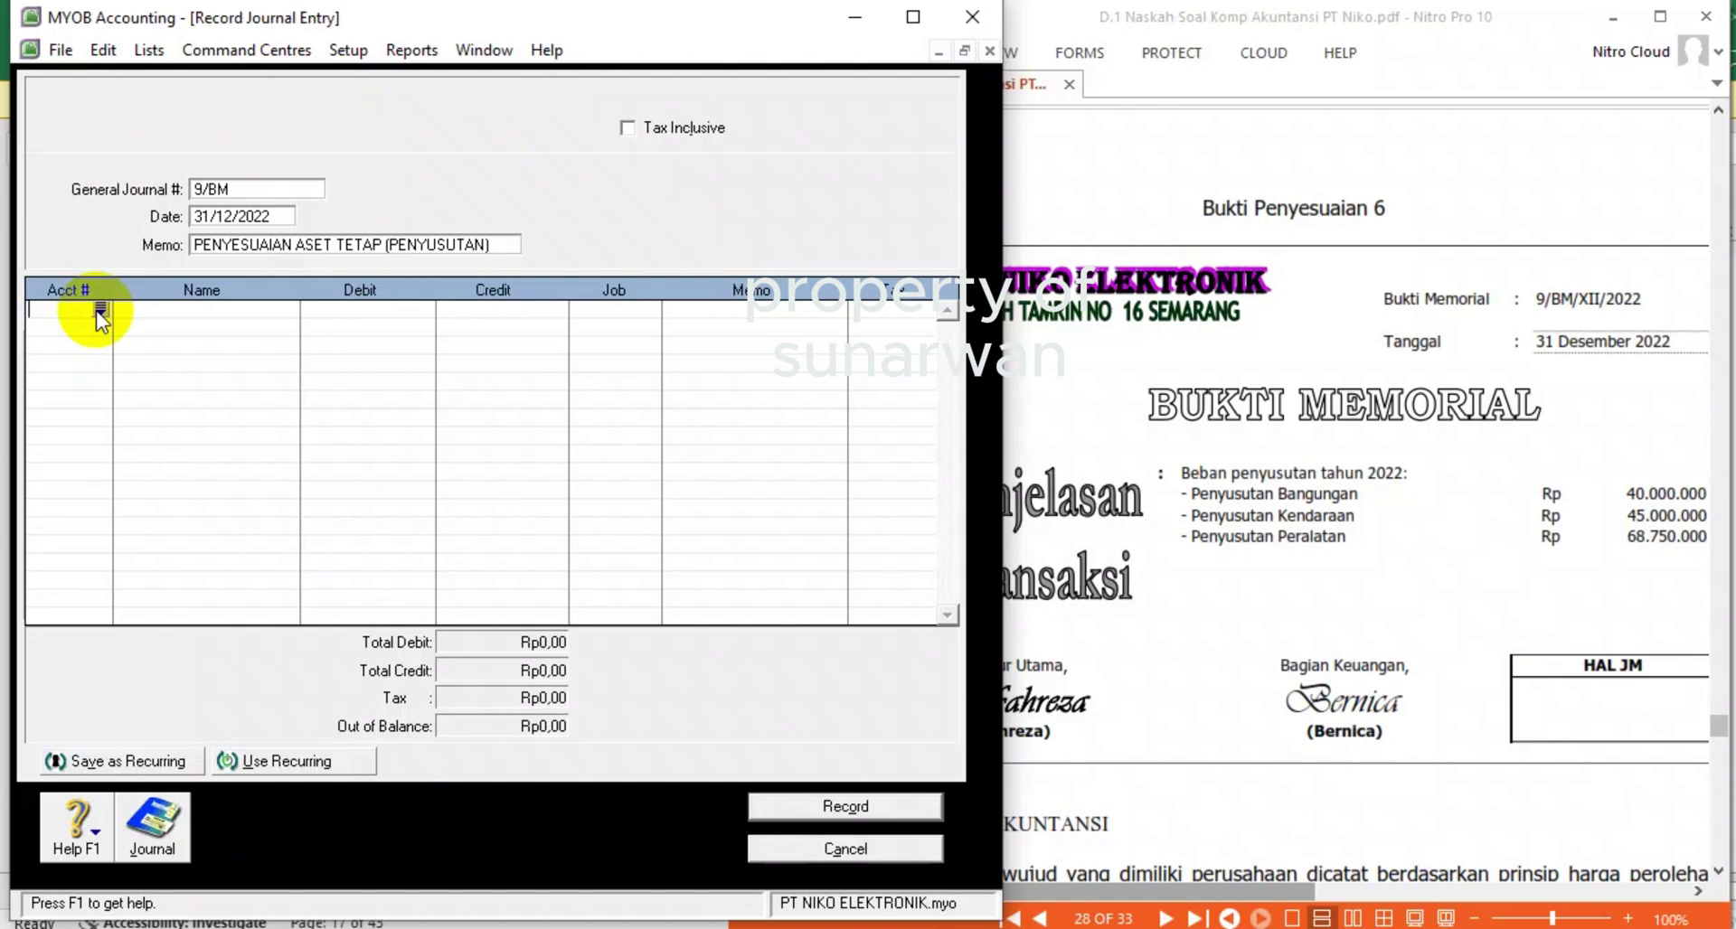
left_click(100, 310)
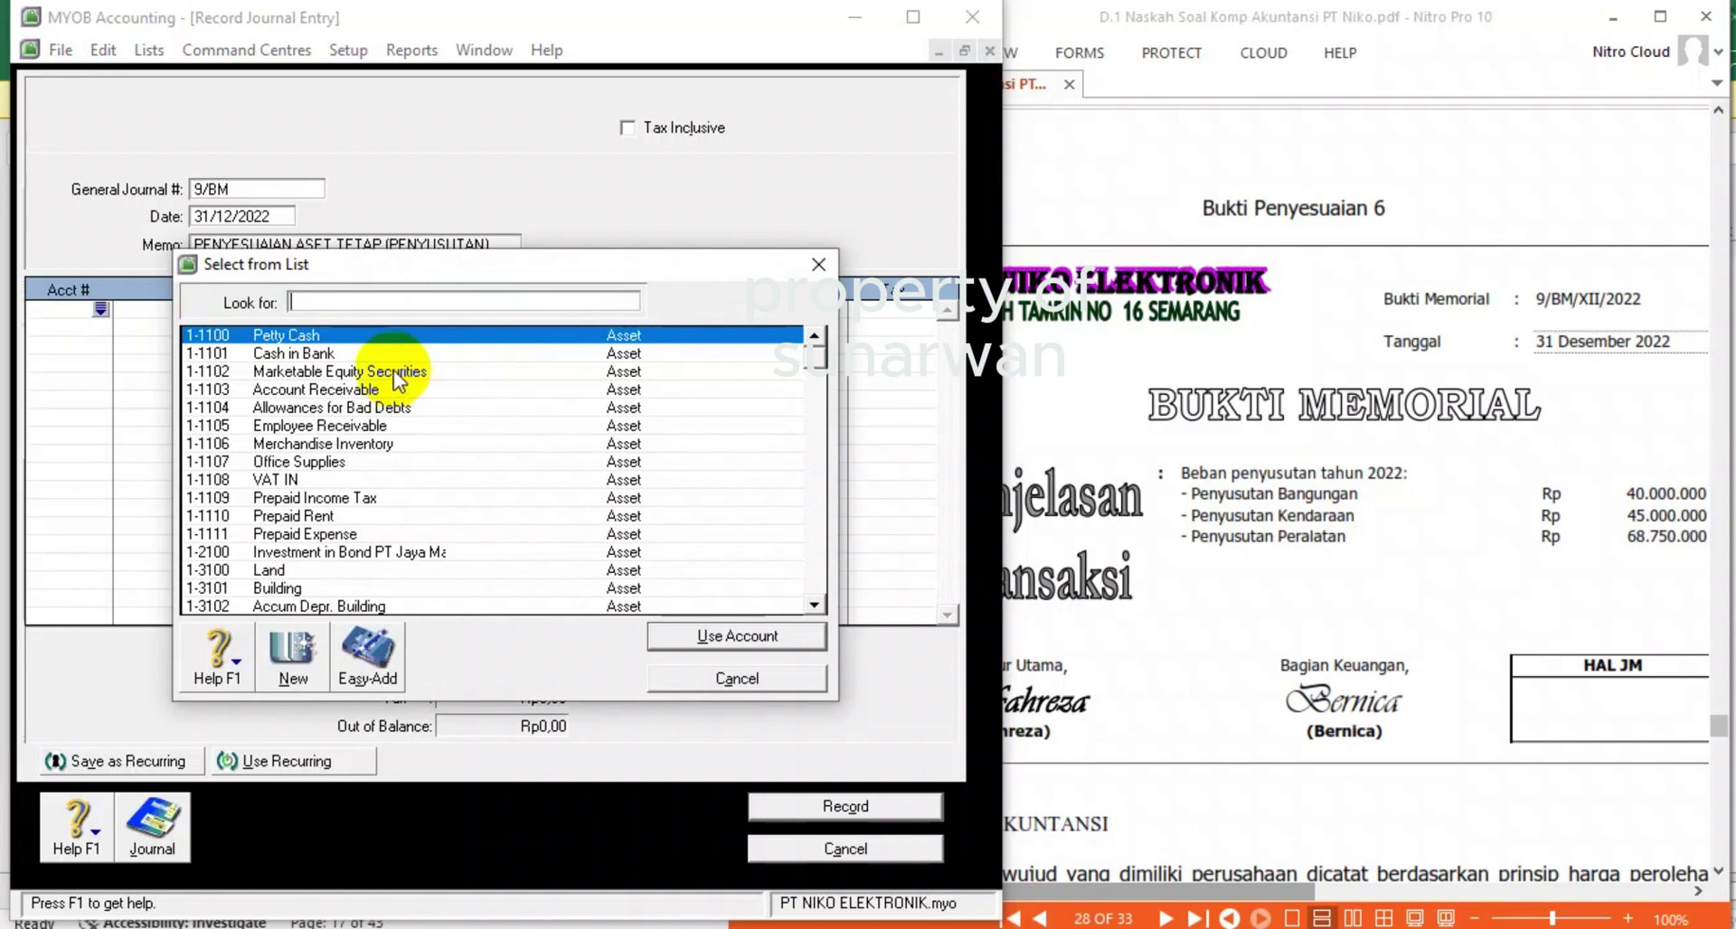
scroll(264, 502, "down", 15)
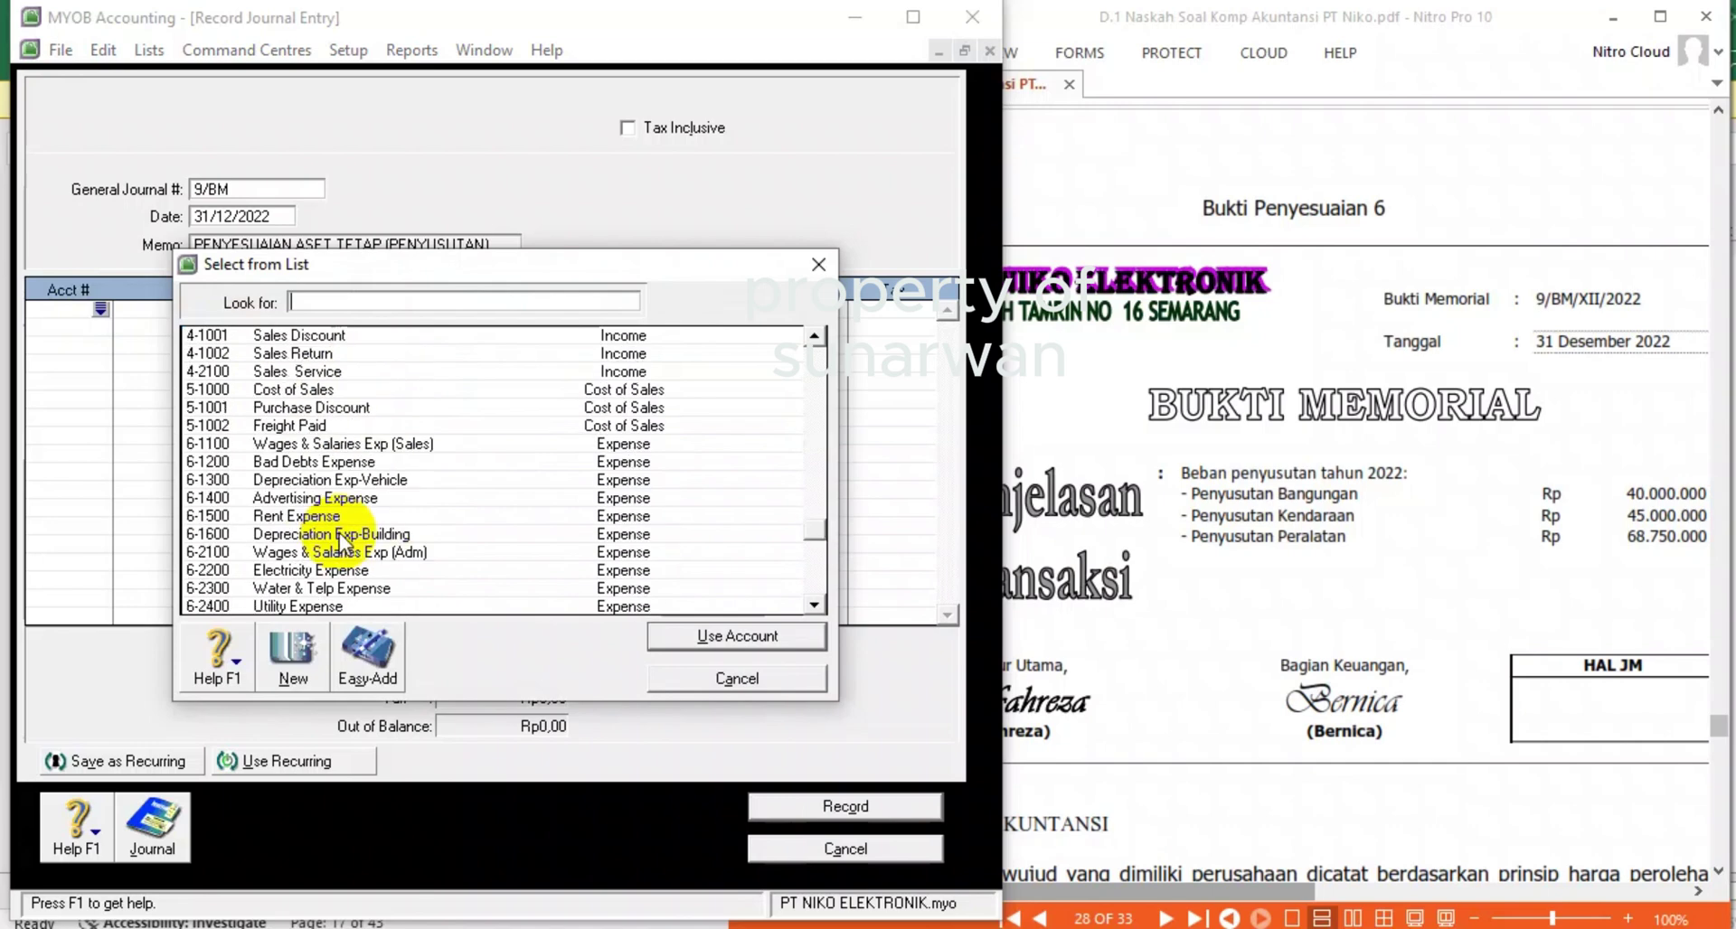
double_click(343, 534)
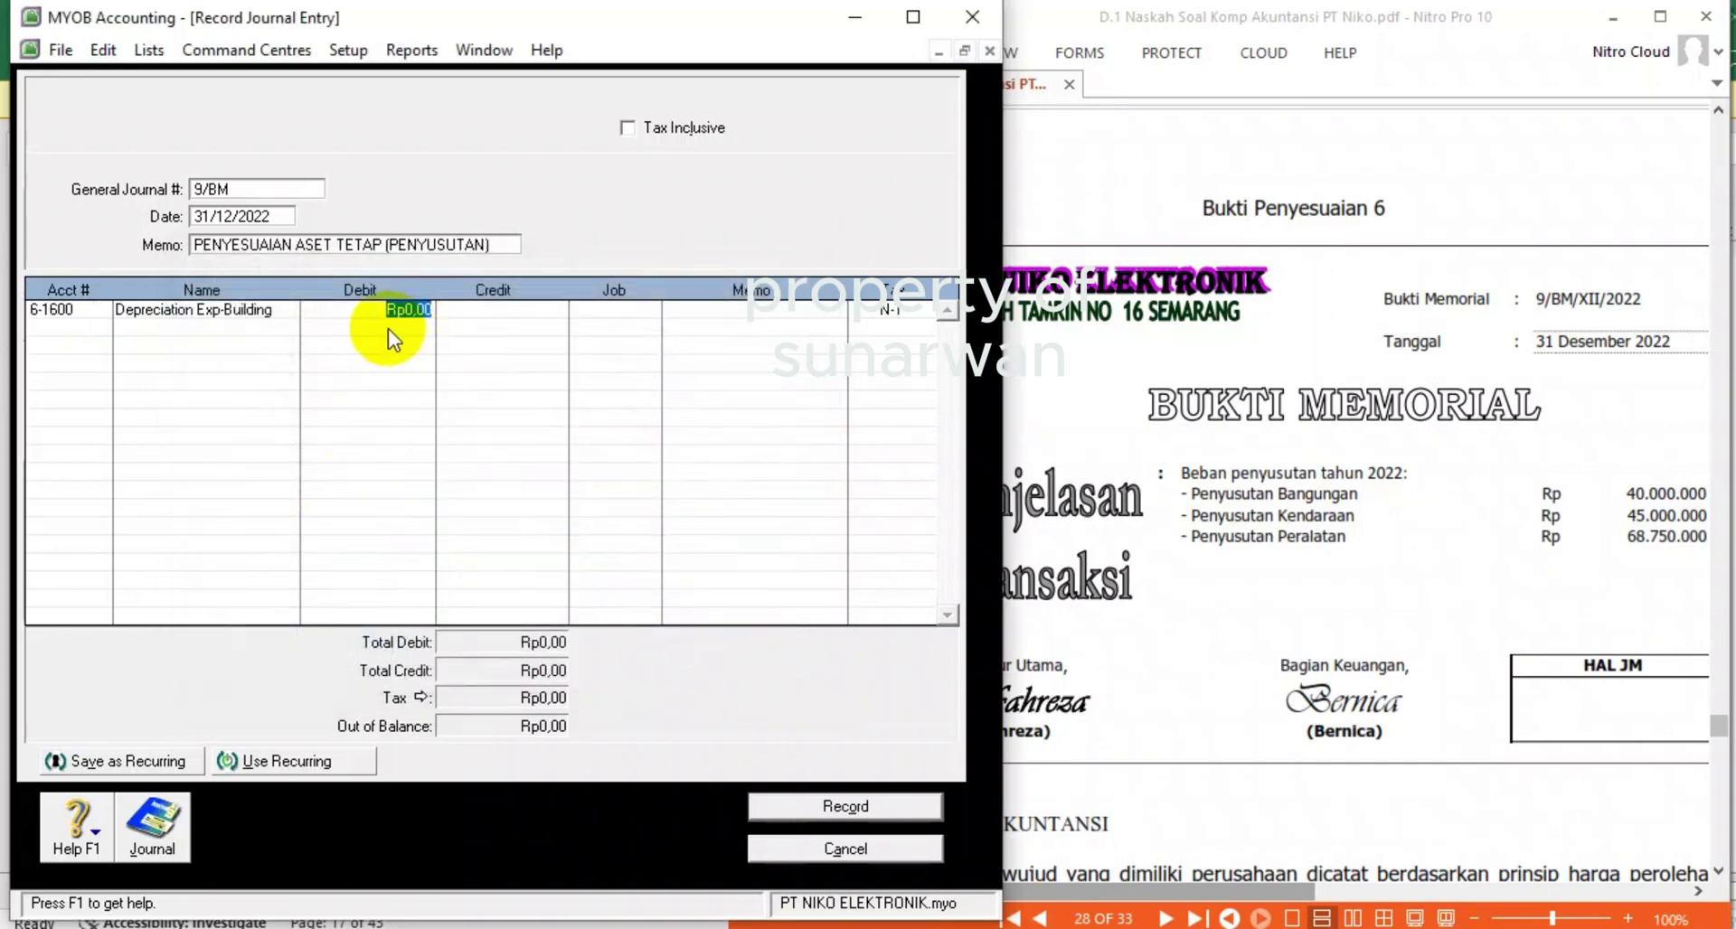
type("40.000.00")
type("0")
key("Tab")
- Add account 1-3102 Accum Depr. Building on the second line with a credit of Rp40.000.000
left_click(105, 329)
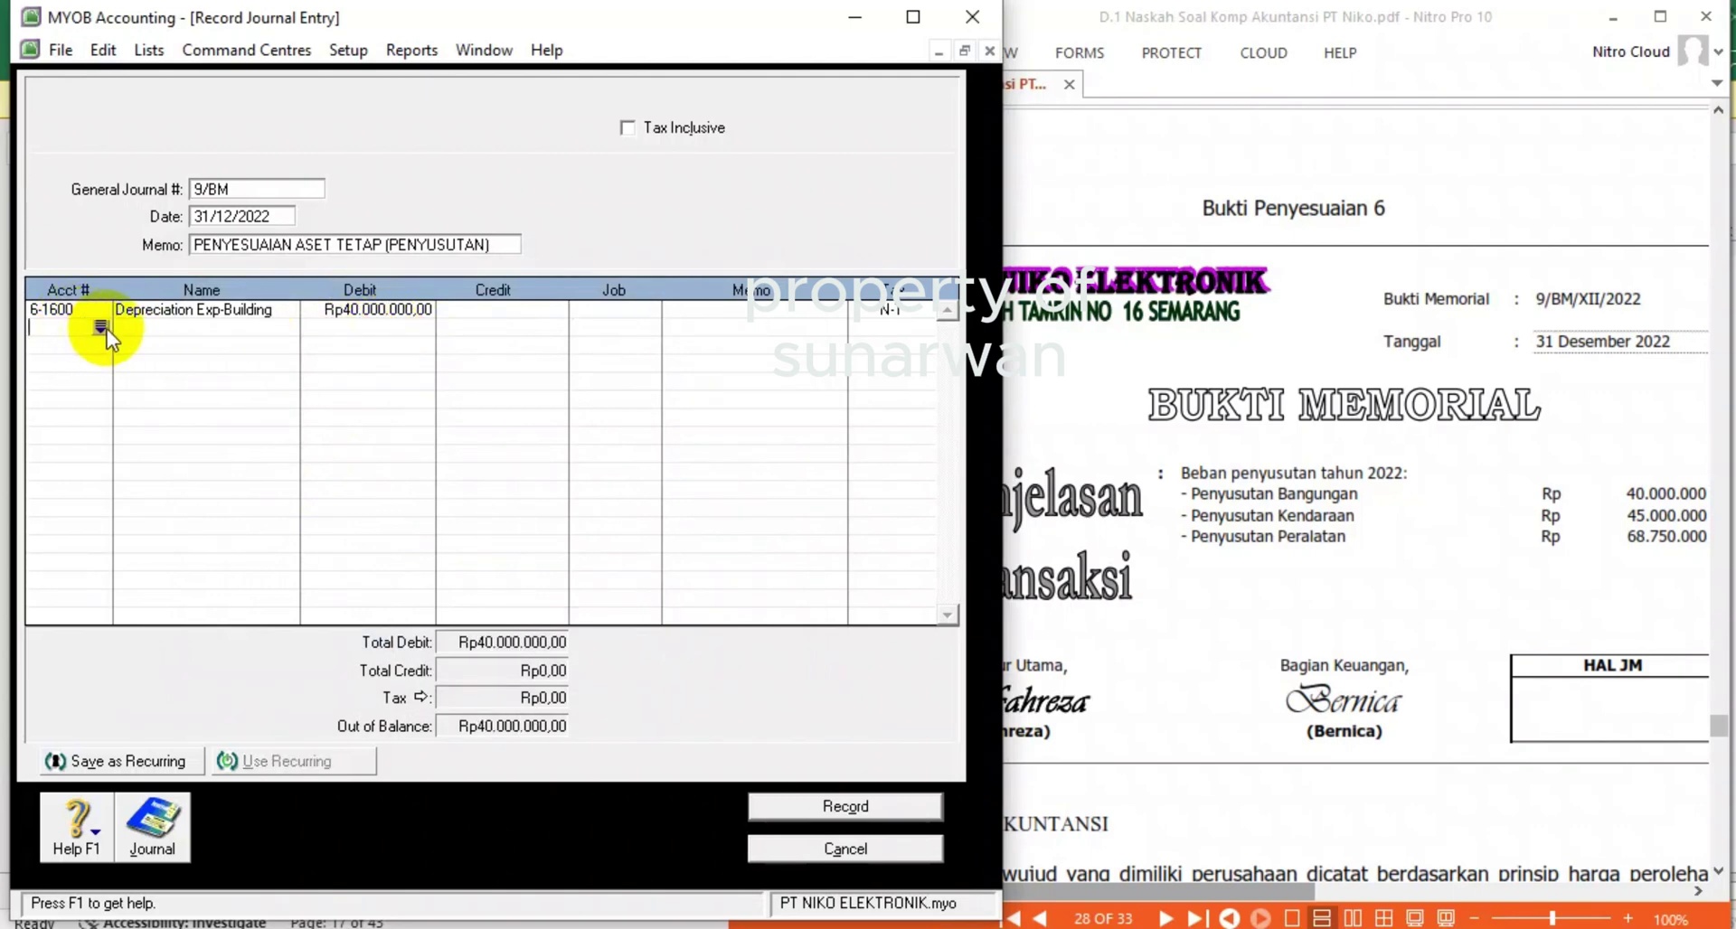
left_click(105, 327)
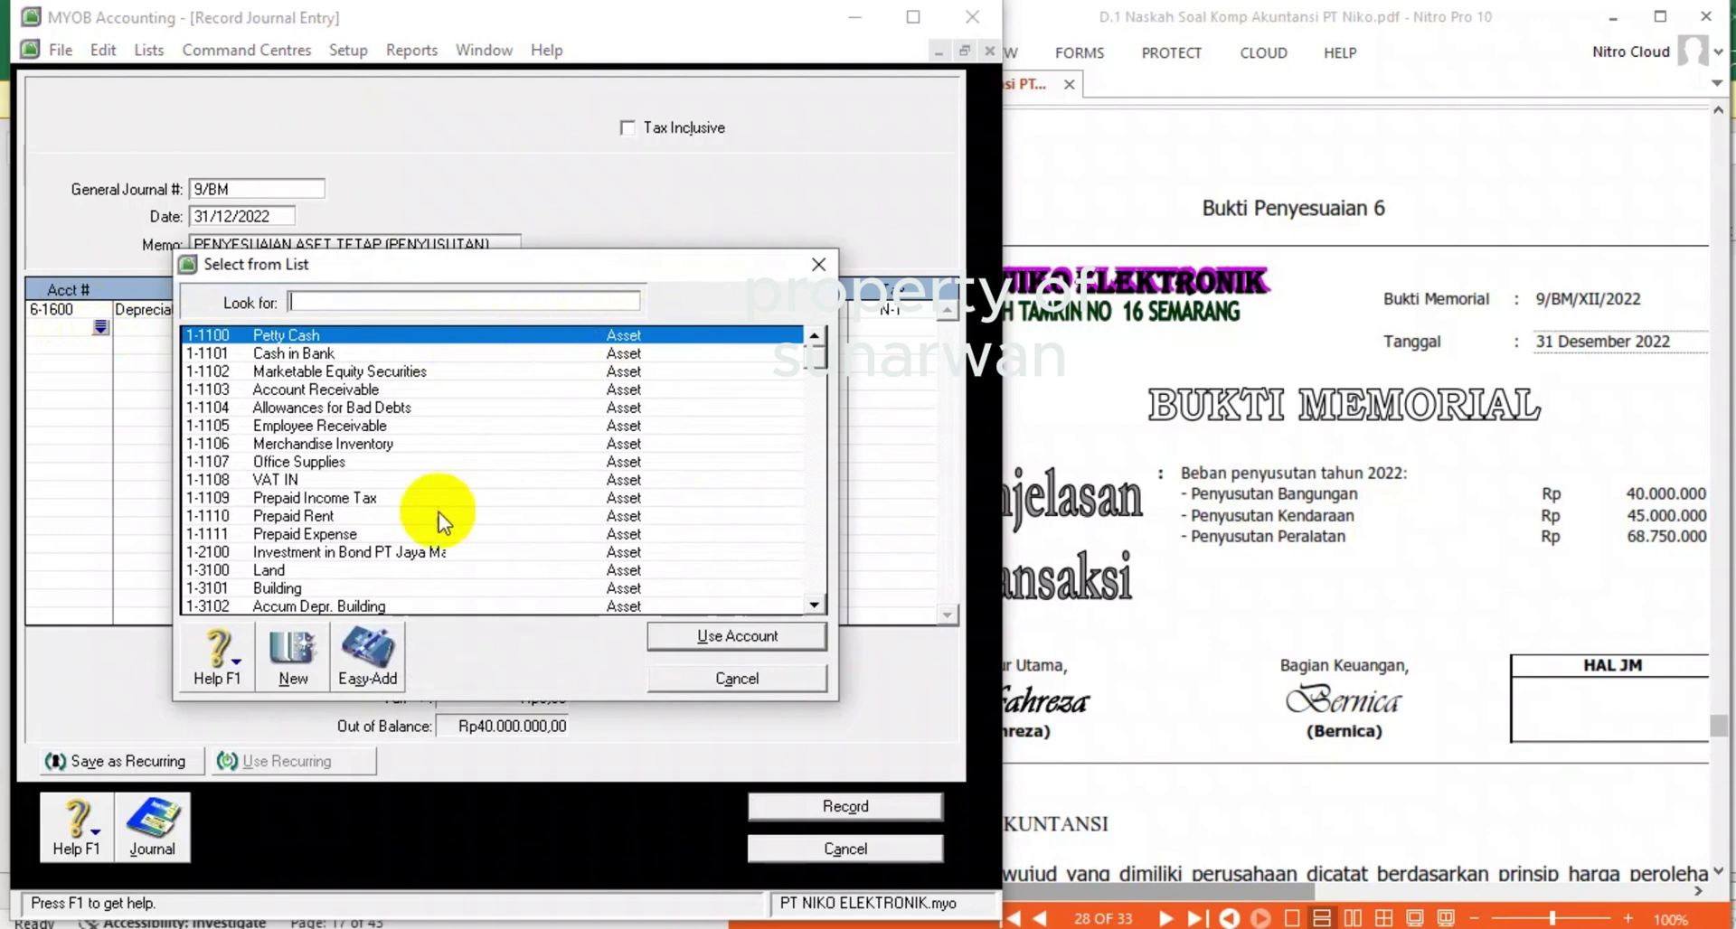
scroll(393, 561, "down", 1)
scroll(393, 560, "down", 1)
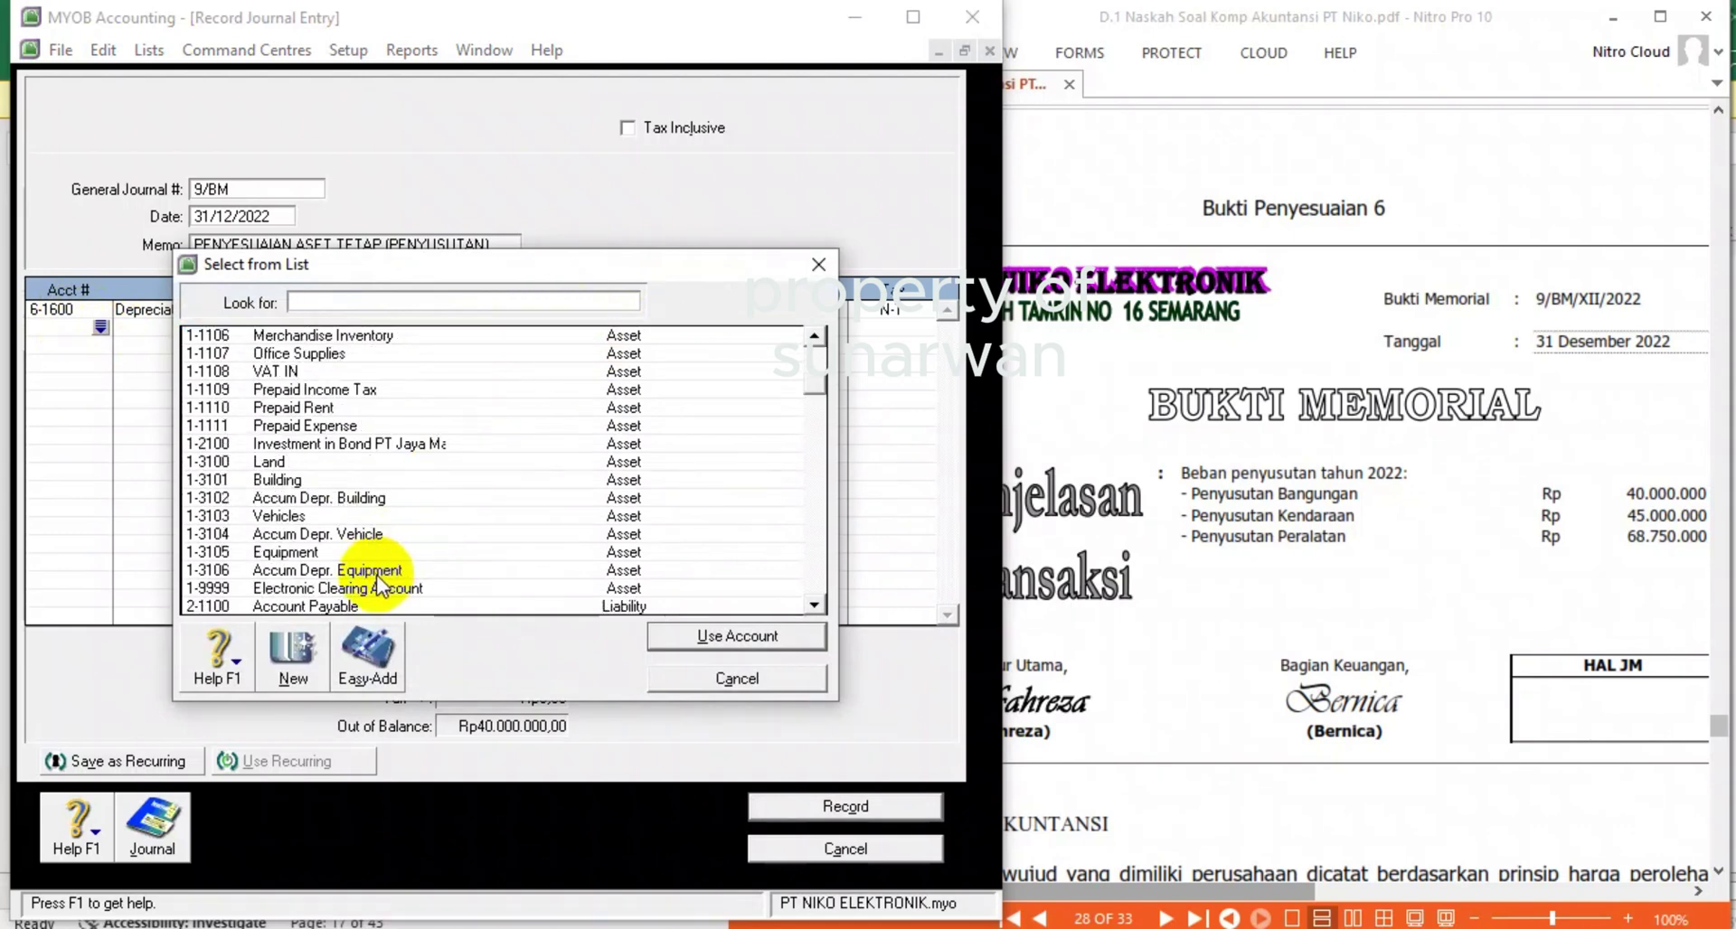
scroll(388, 597, "down", 1)
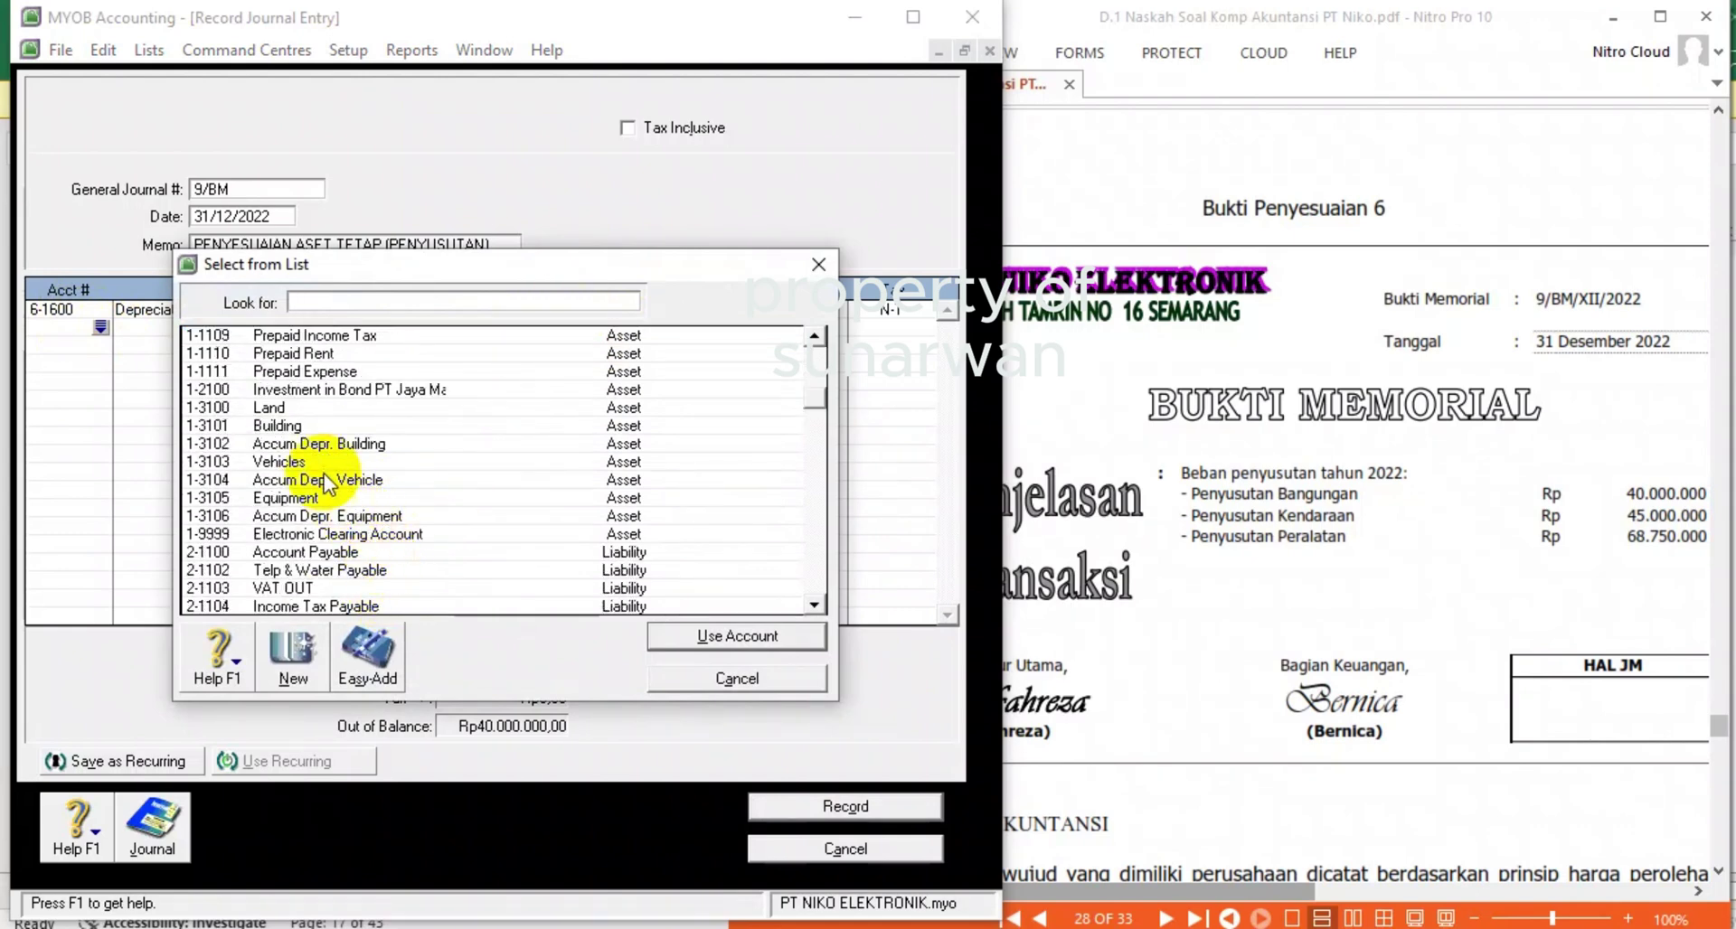
double_click(329, 447)
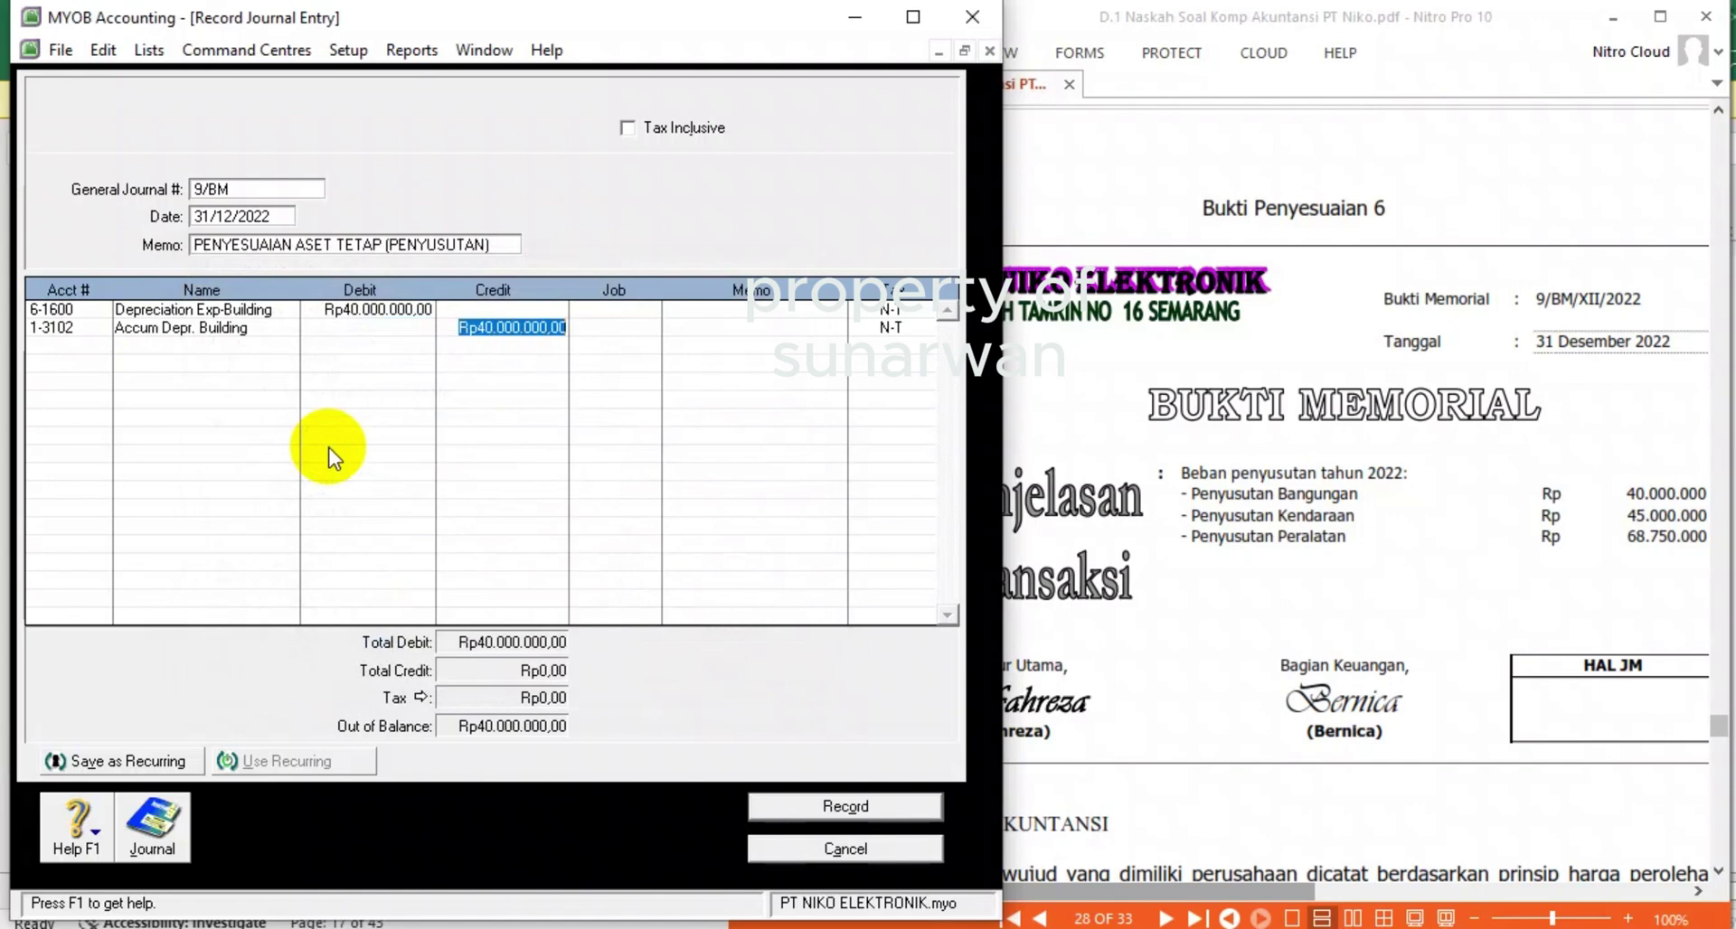
- Add a journal line debiting 6-1300 Depreciation Exp-Vehicle for Rp45.000.000
left_click(74, 348)
left_click(98, 349)
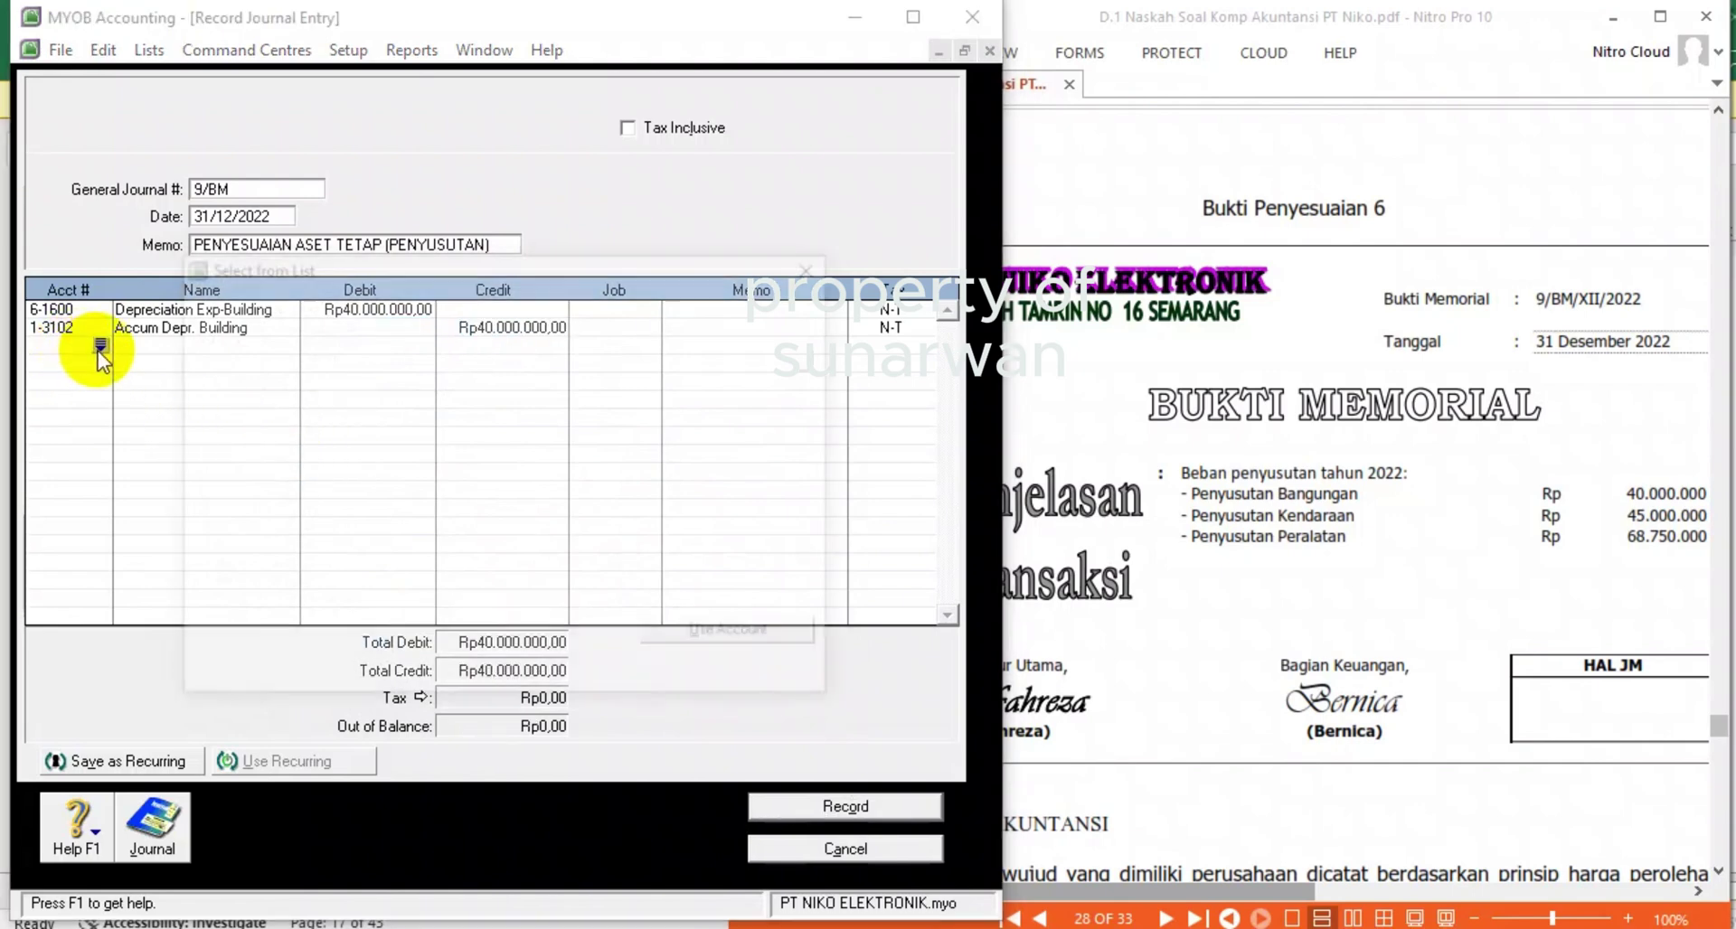
scroll(270, 476, "down", 12)
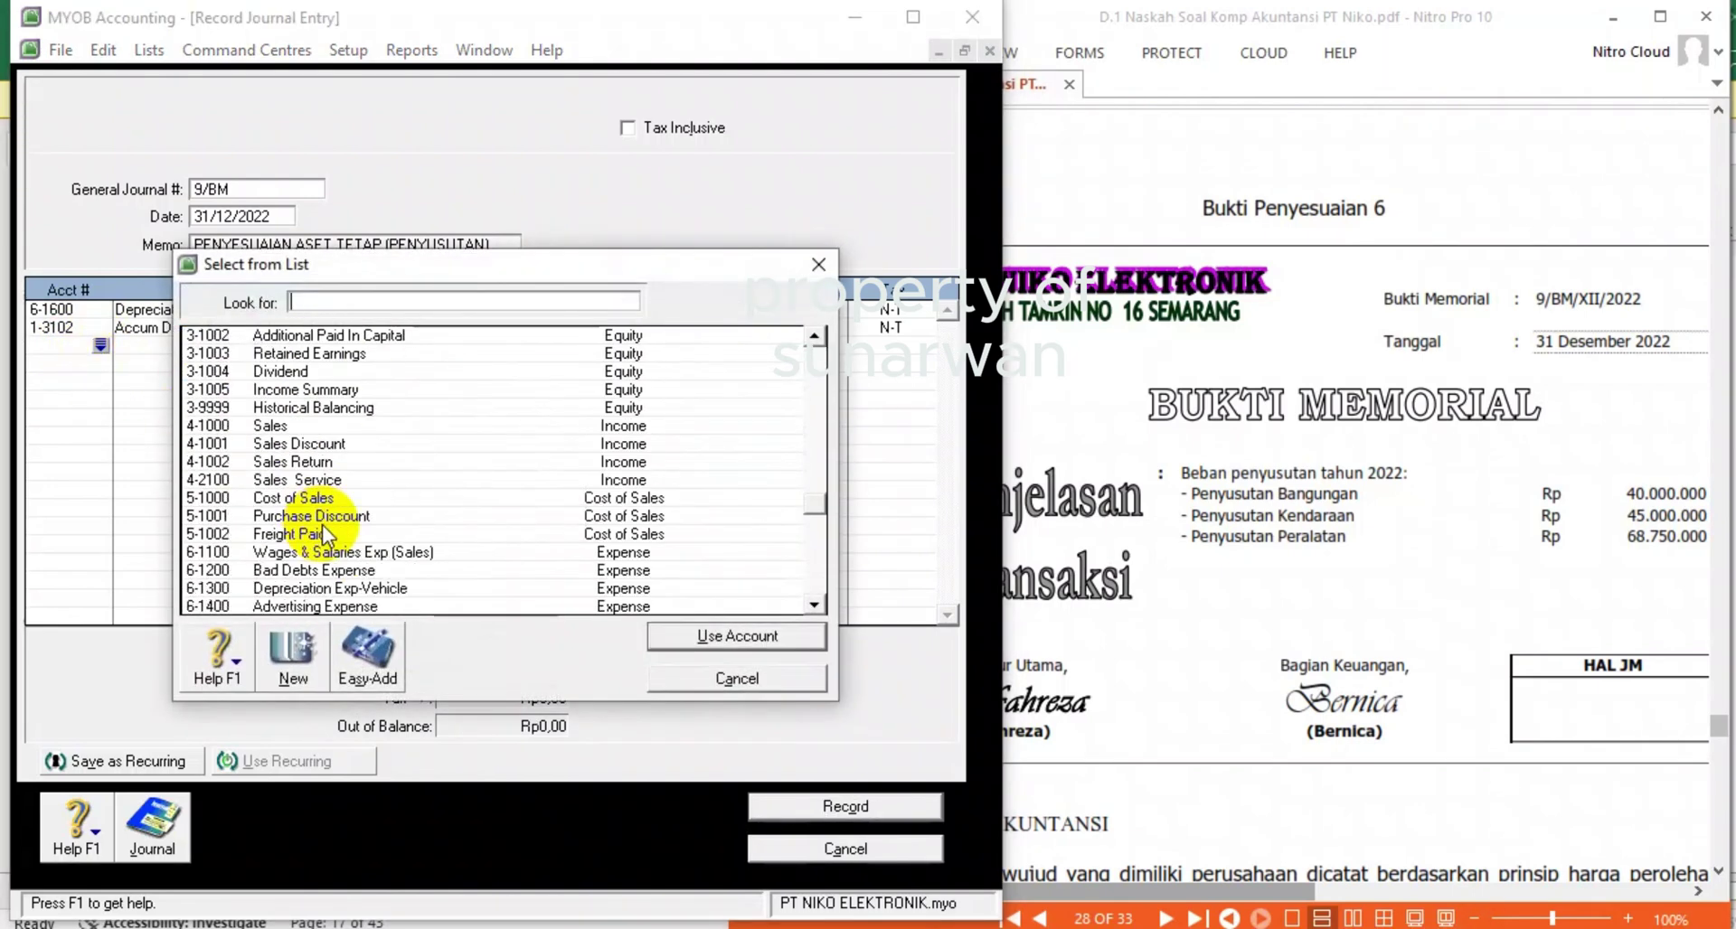
scroll(354, 602, "down", 1)
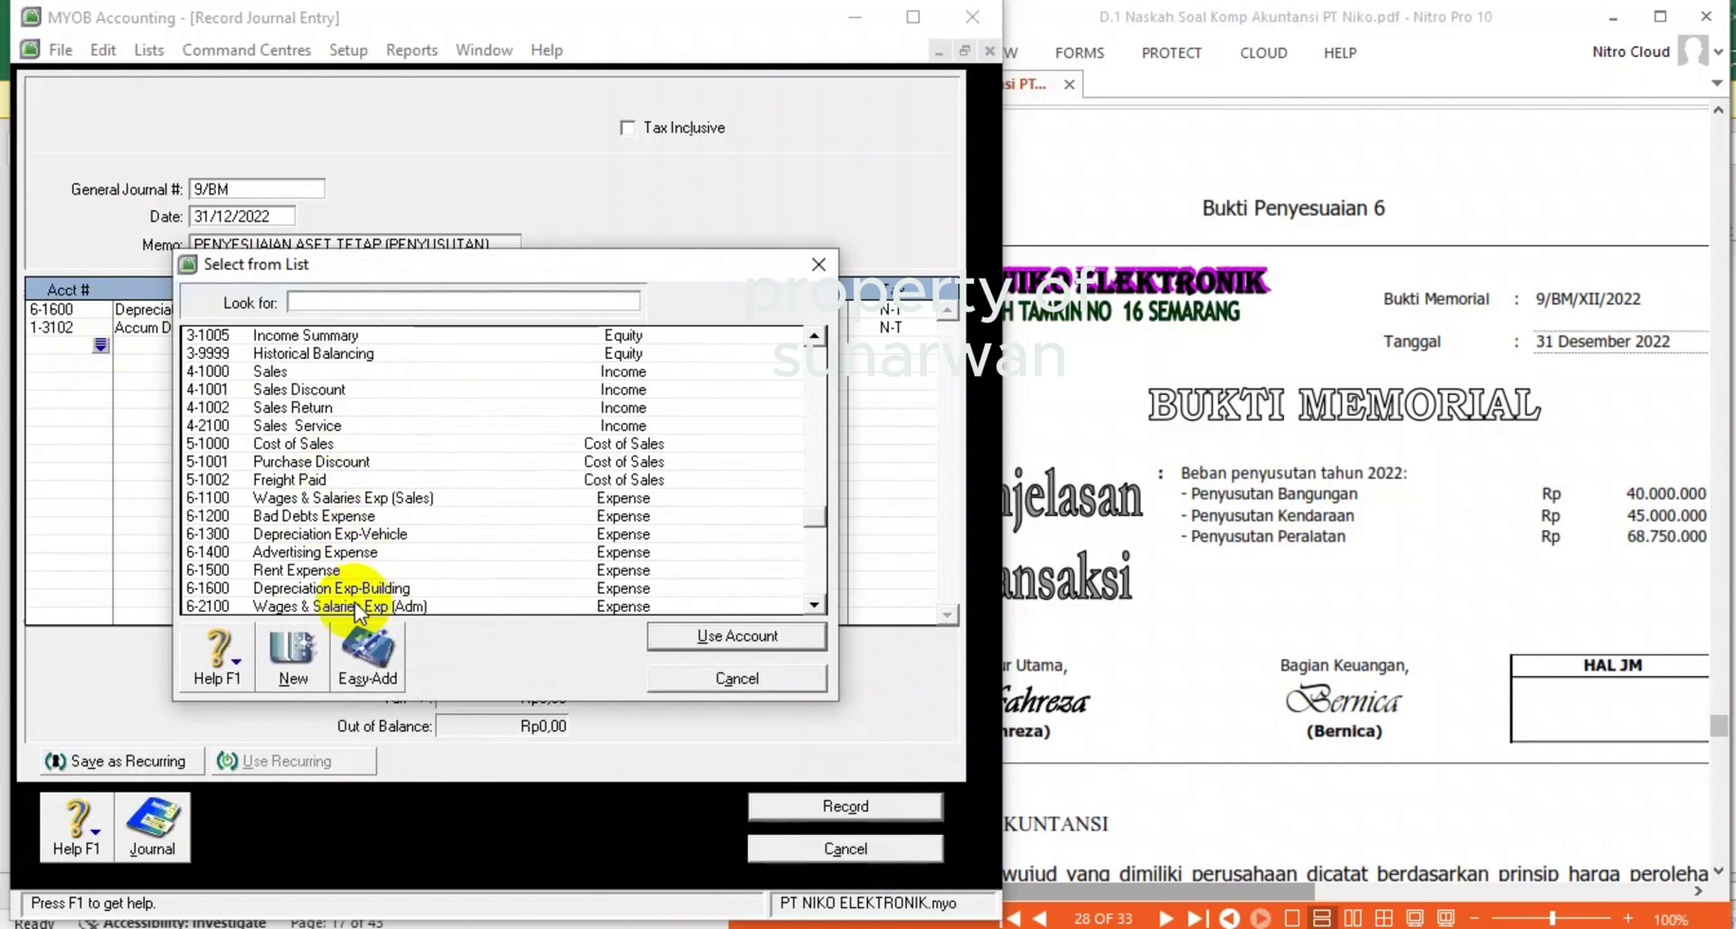
double_click(351, 536)
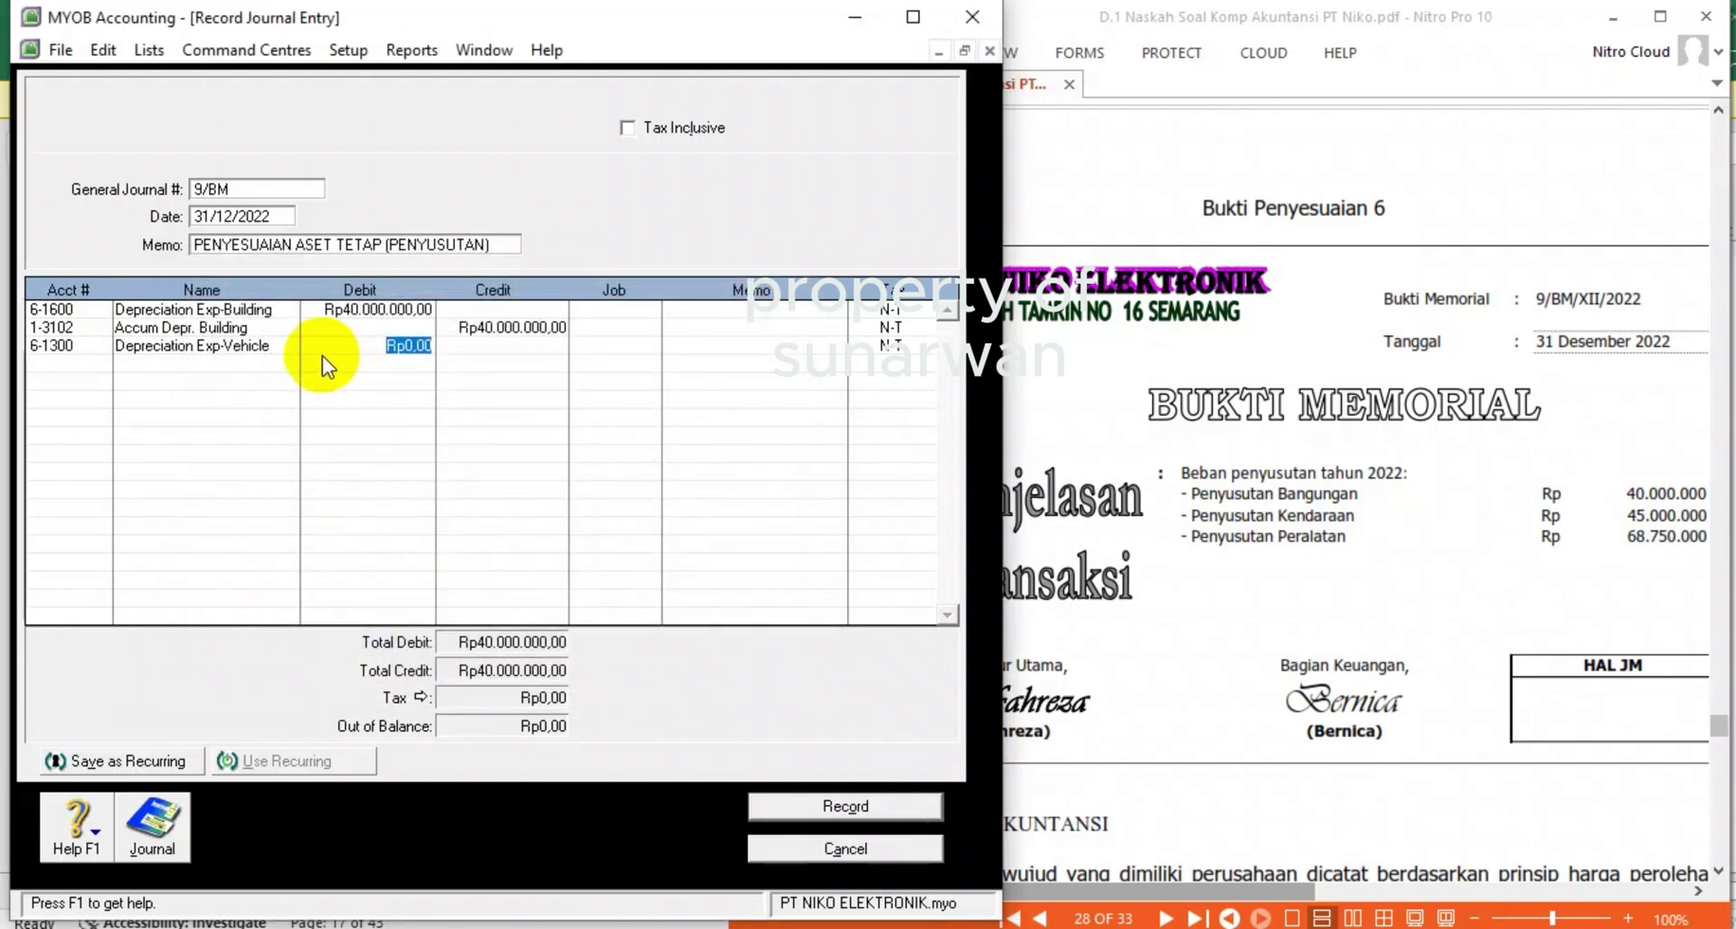
type("45.000.")
type("000000")
key("Tab")
- Add a journal line crediting 1-3104 Accum Depr. Vehicle for Rp45.000.000
left_click(100, 363)
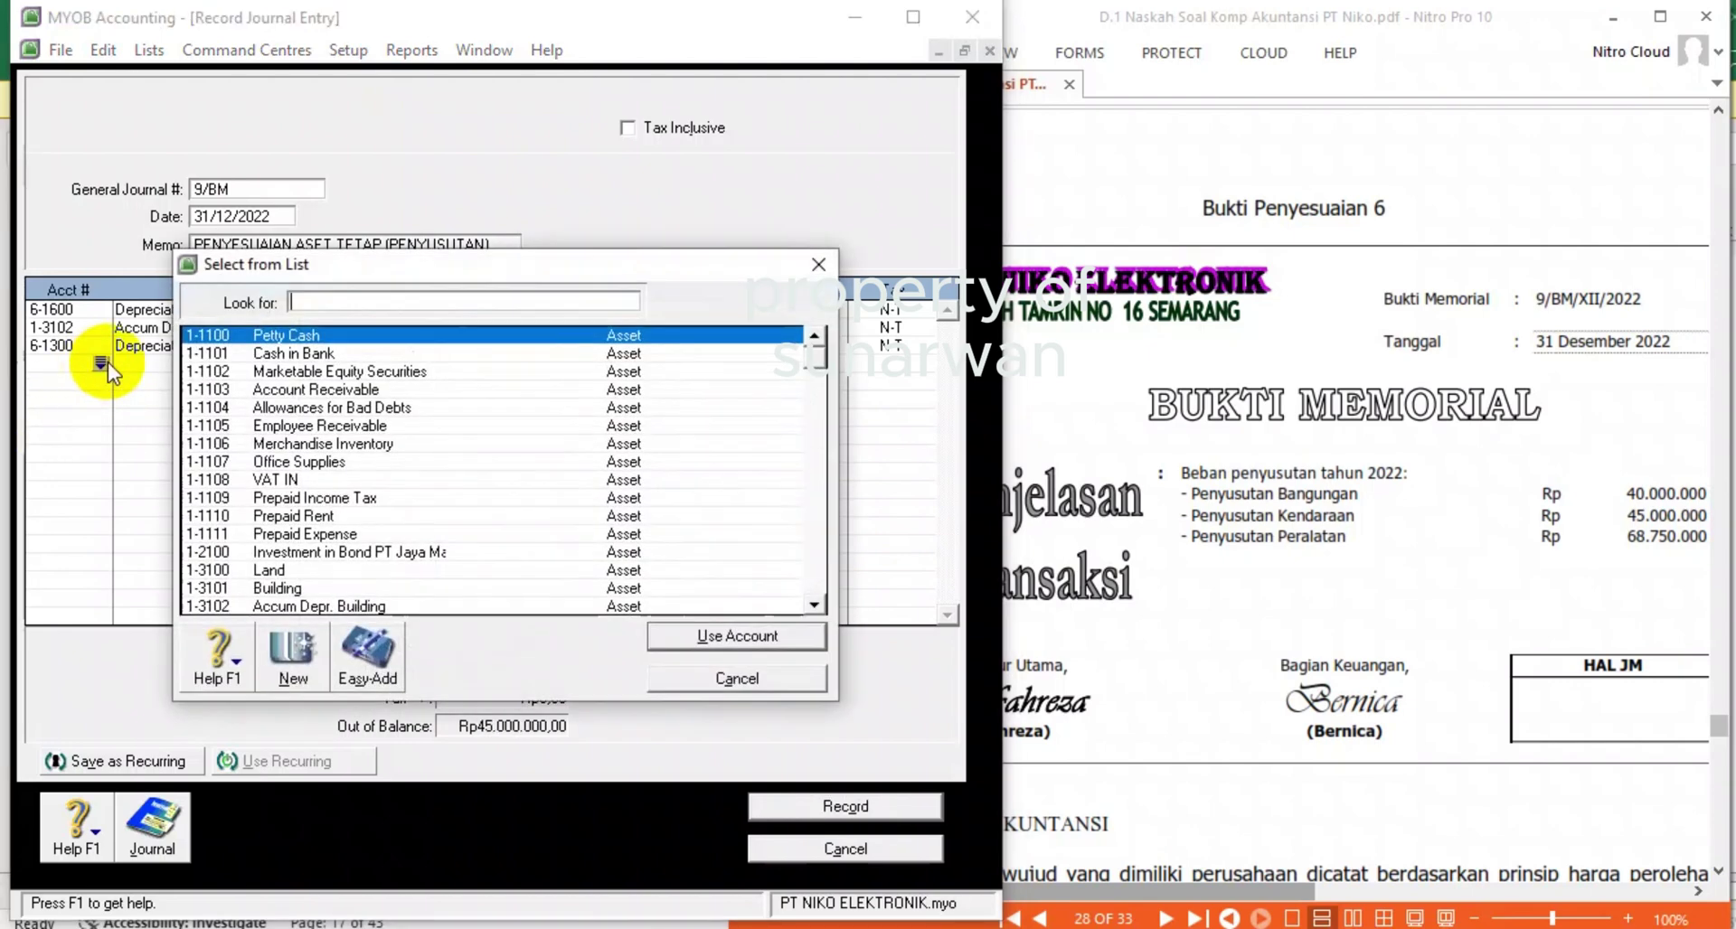
scroll(318, 540, "up", 2)
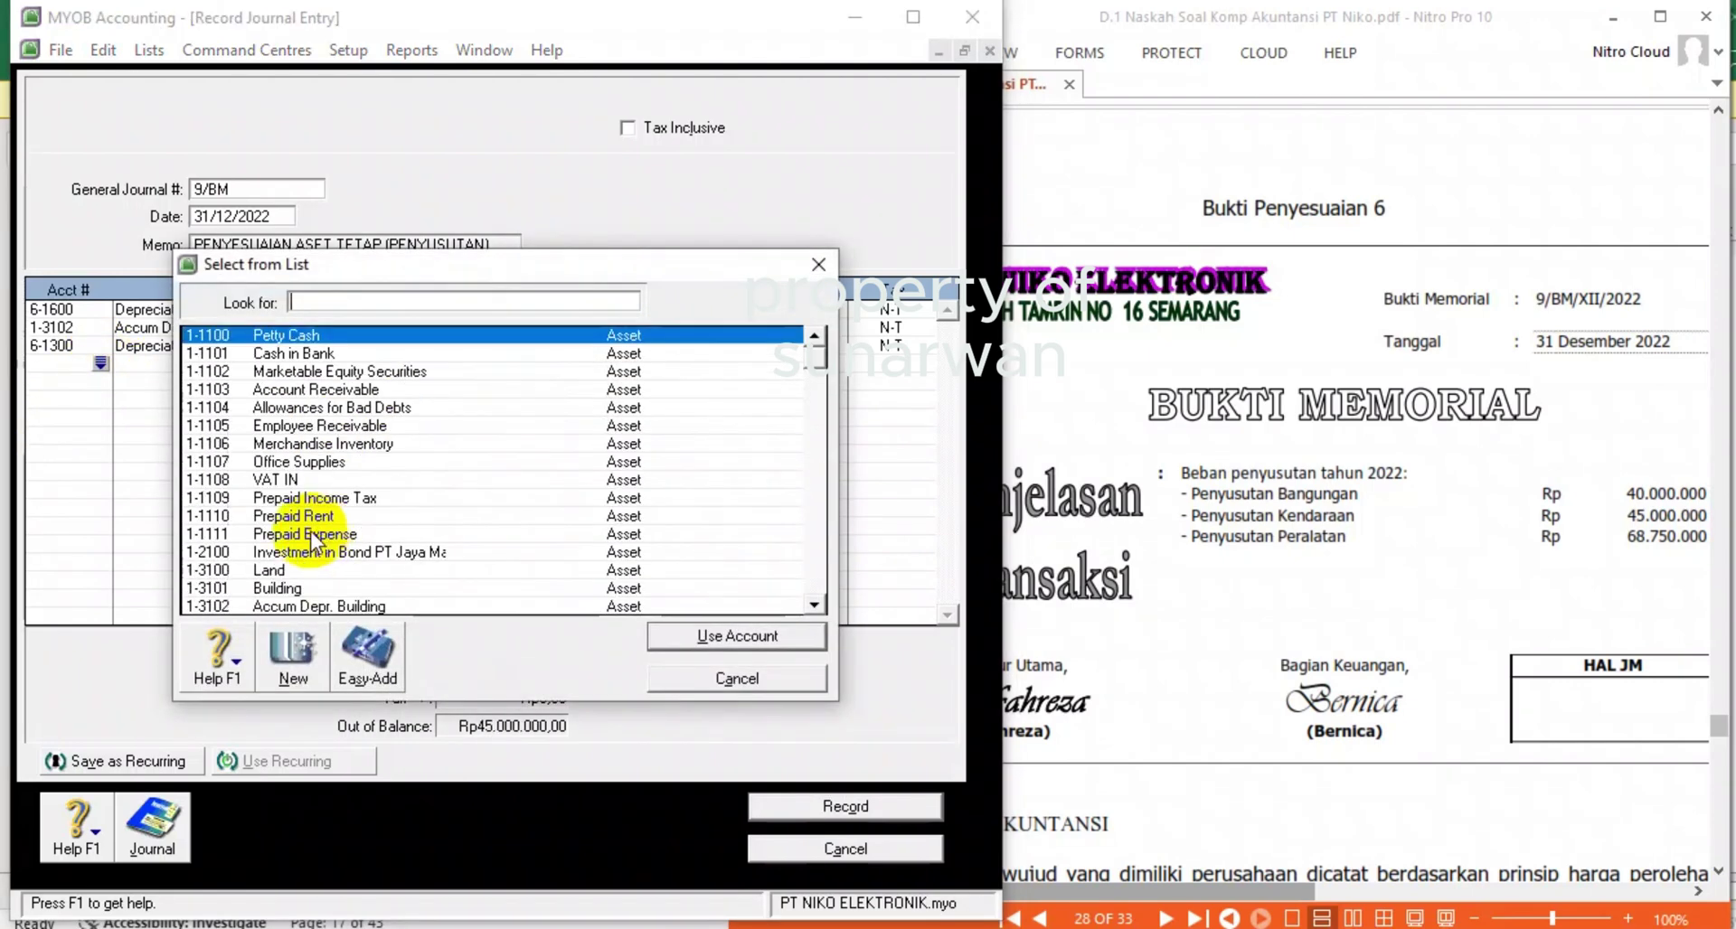
scroll(365, 596, "down", 2)
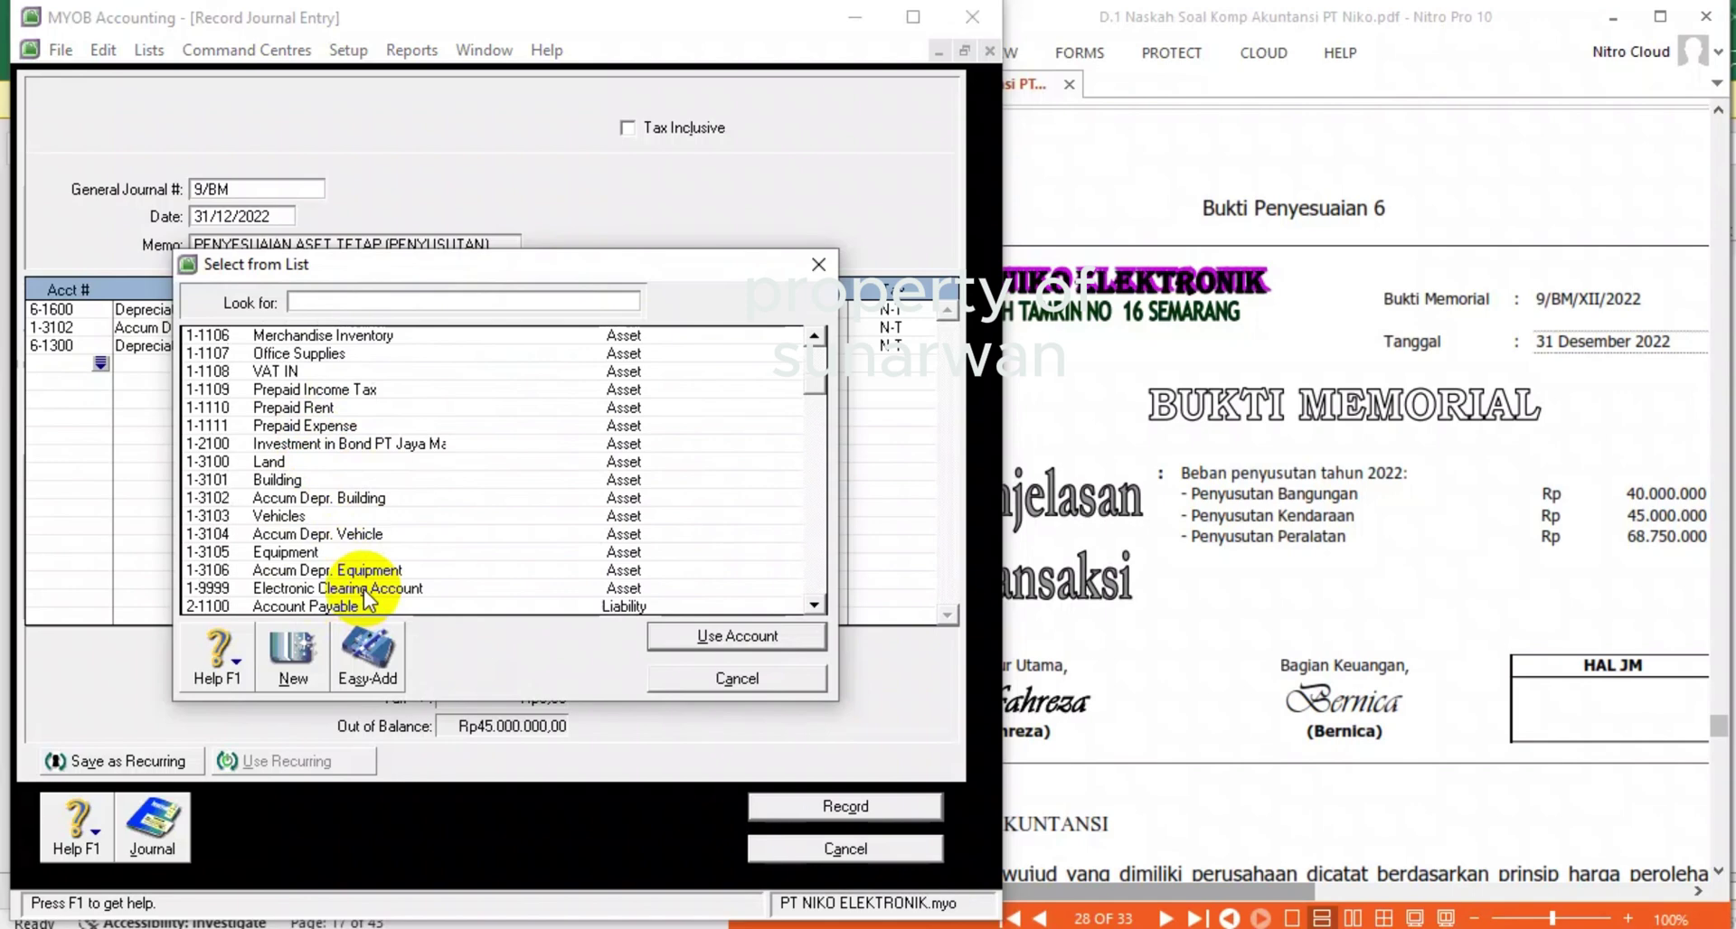
double_click(354, 535)
key("Tab")
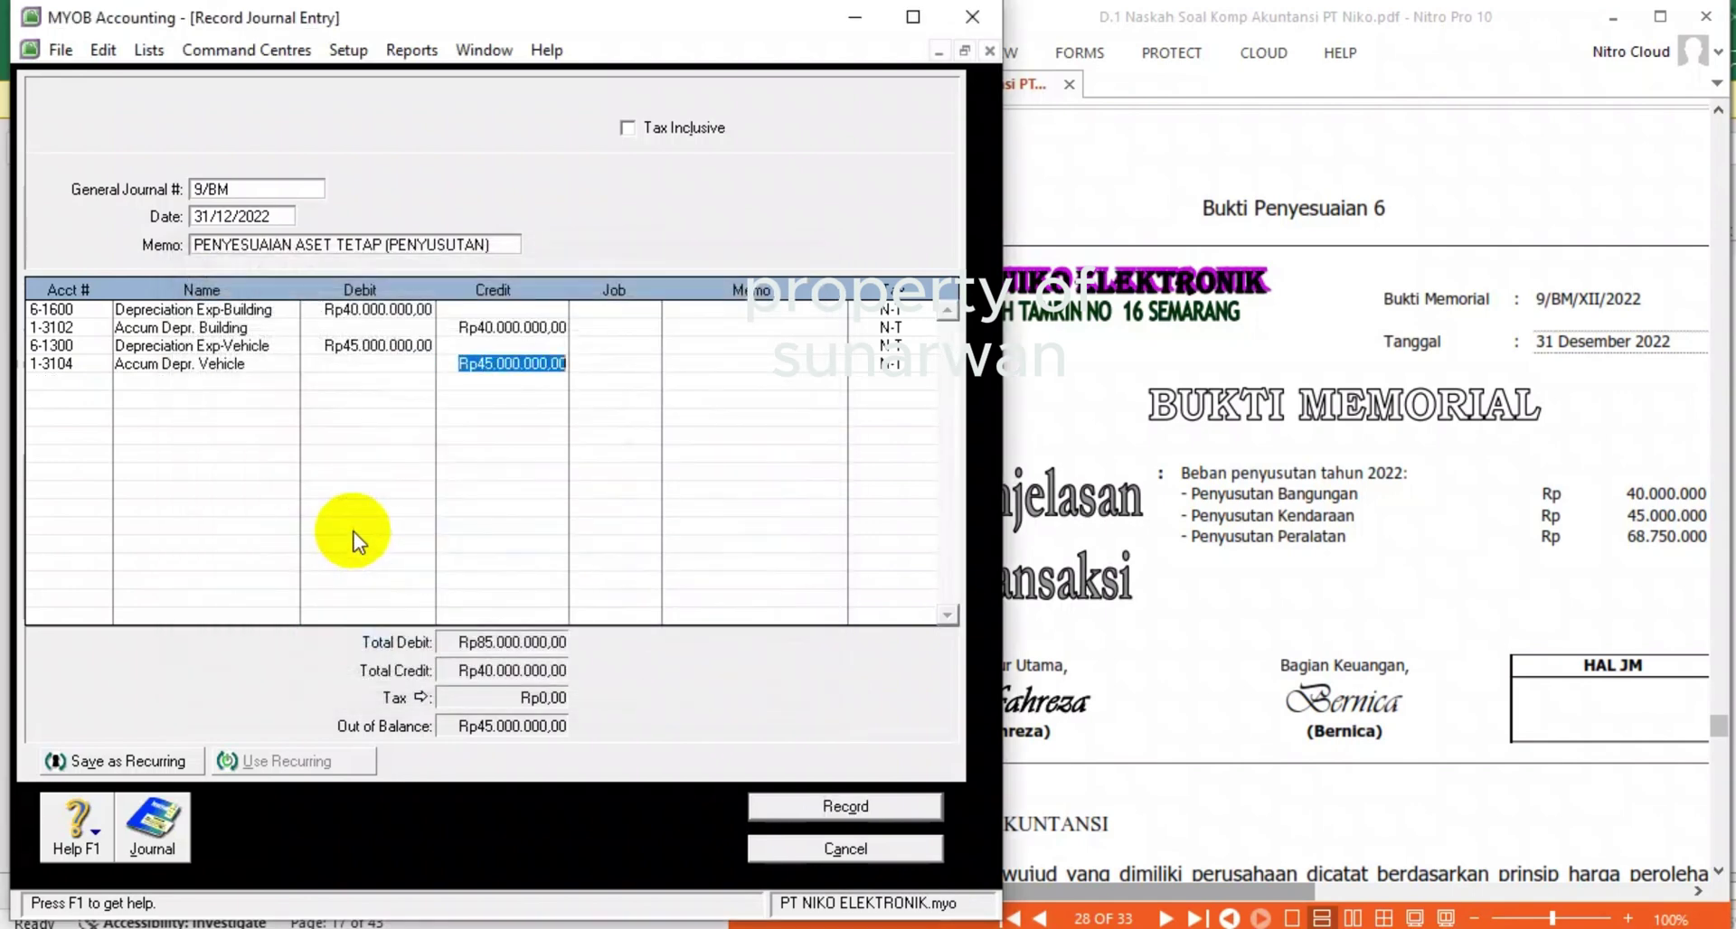
- Add a journal line debiting 6-2500 Depreciation Exp-Equipment for Rp68.750.000
left_click(51, 385)
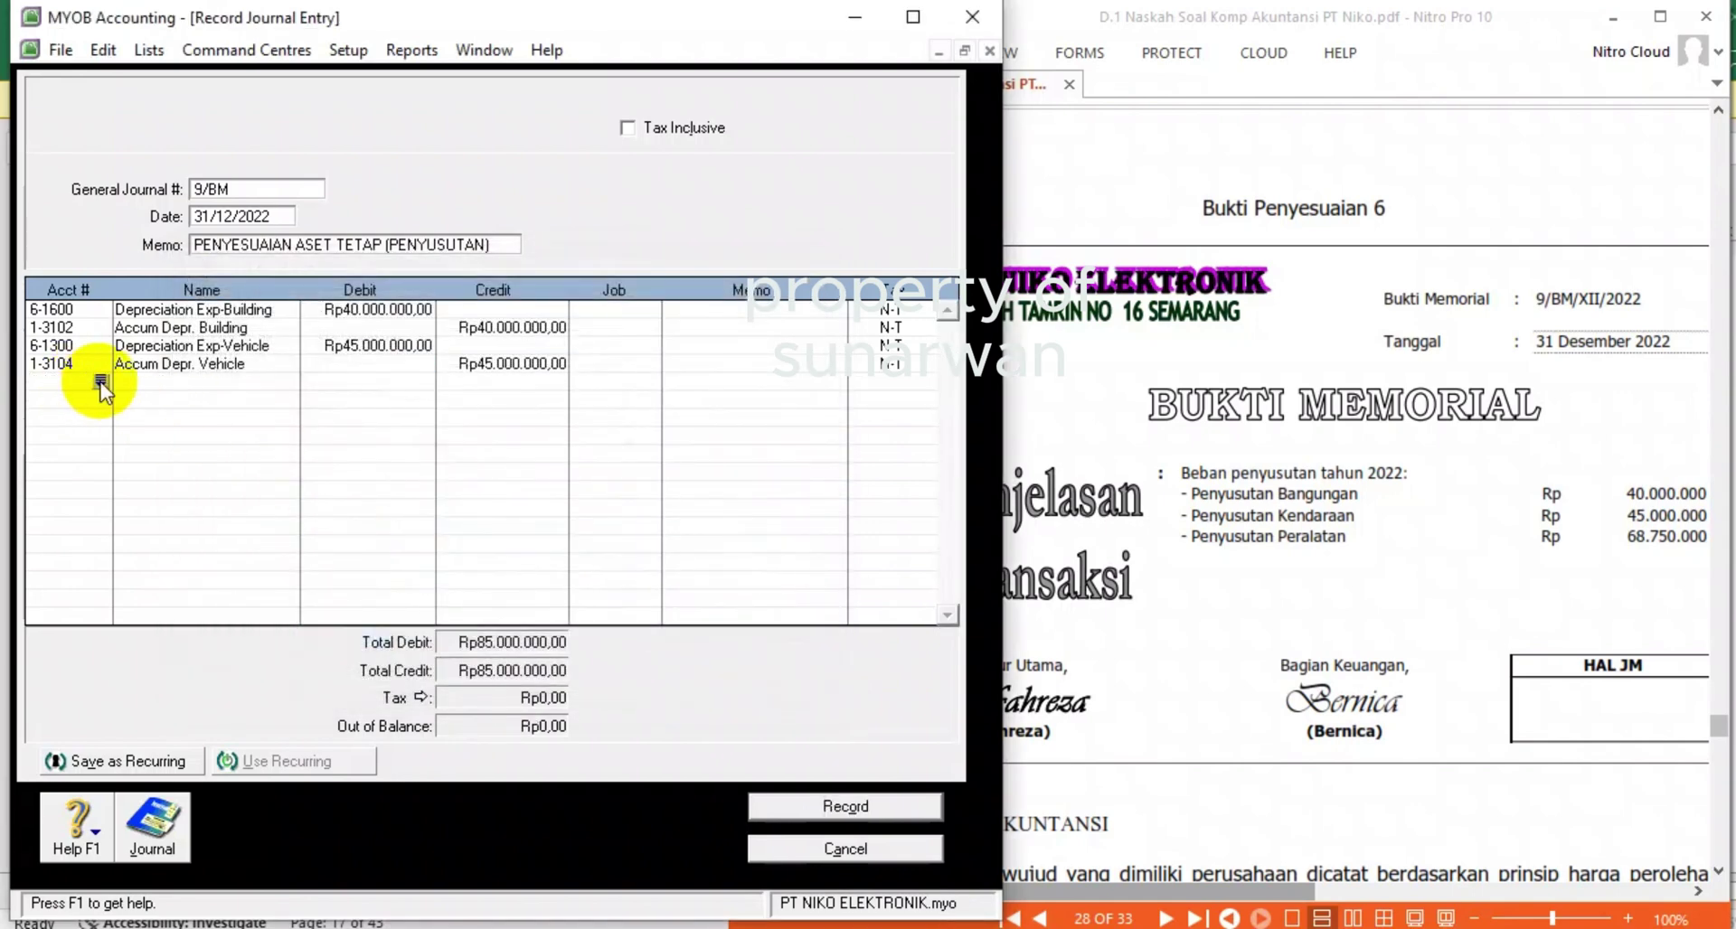
left_click(101, 382)
scroll(388, 534, "down", 5)
scroll(403, 560, "down", 6)
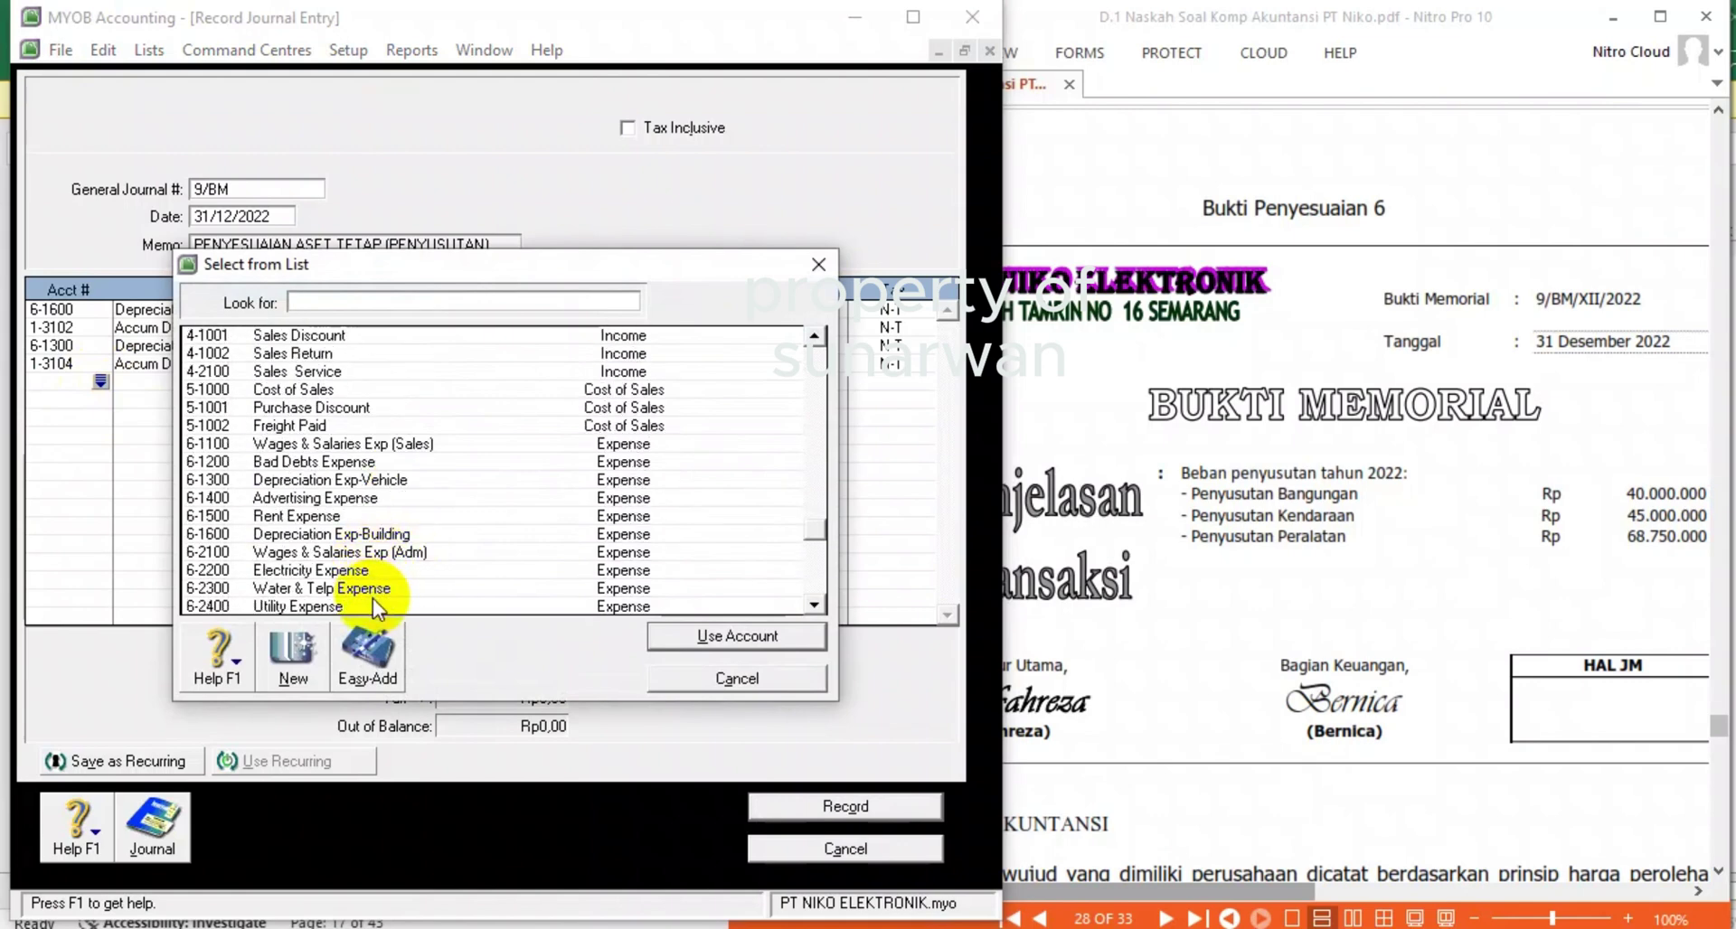
scroll(372, 598, "down", 3)
double_click(371, 572)
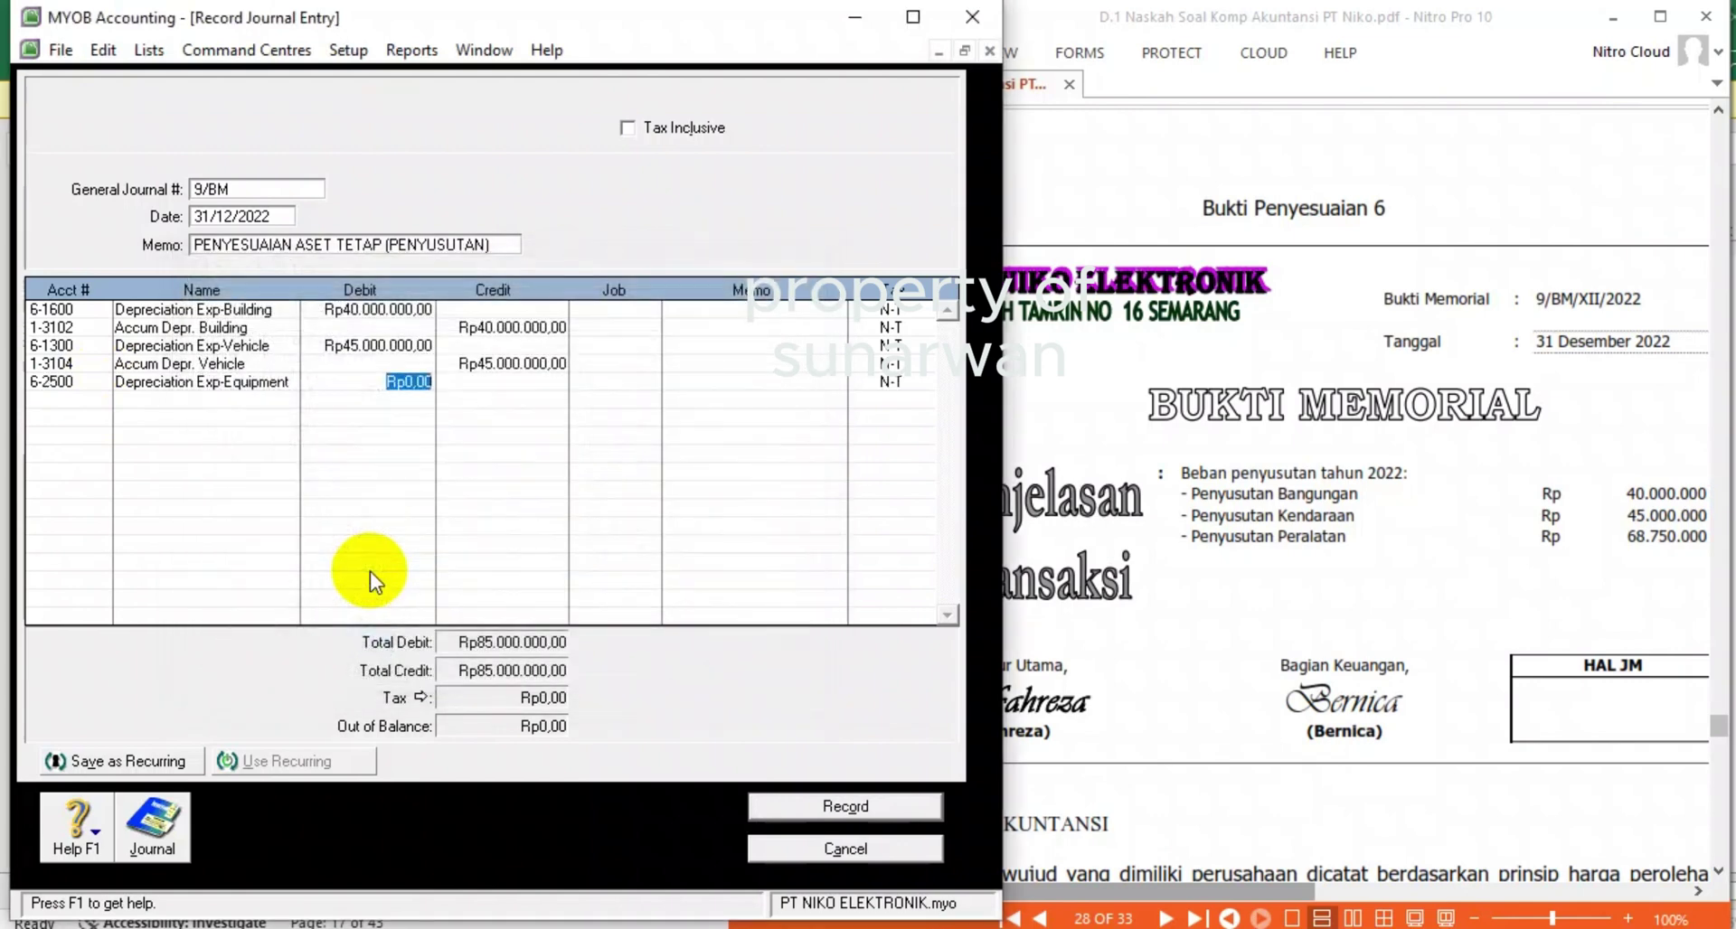
type("6")
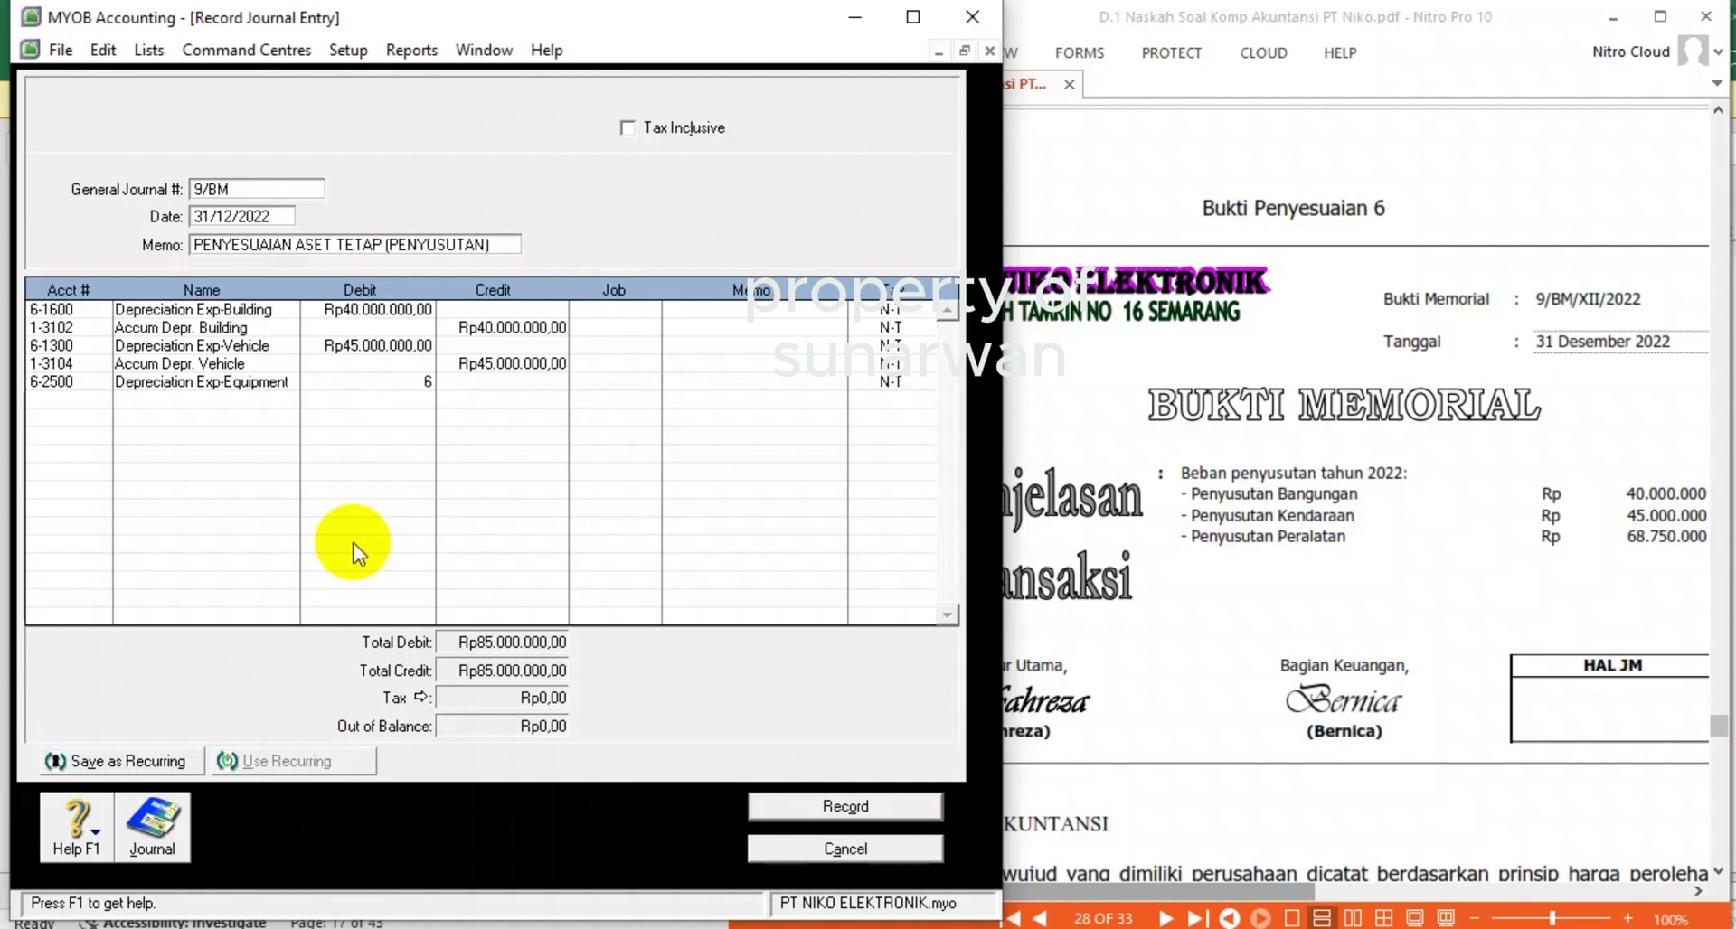
type("8.750.000")
key("Tab")
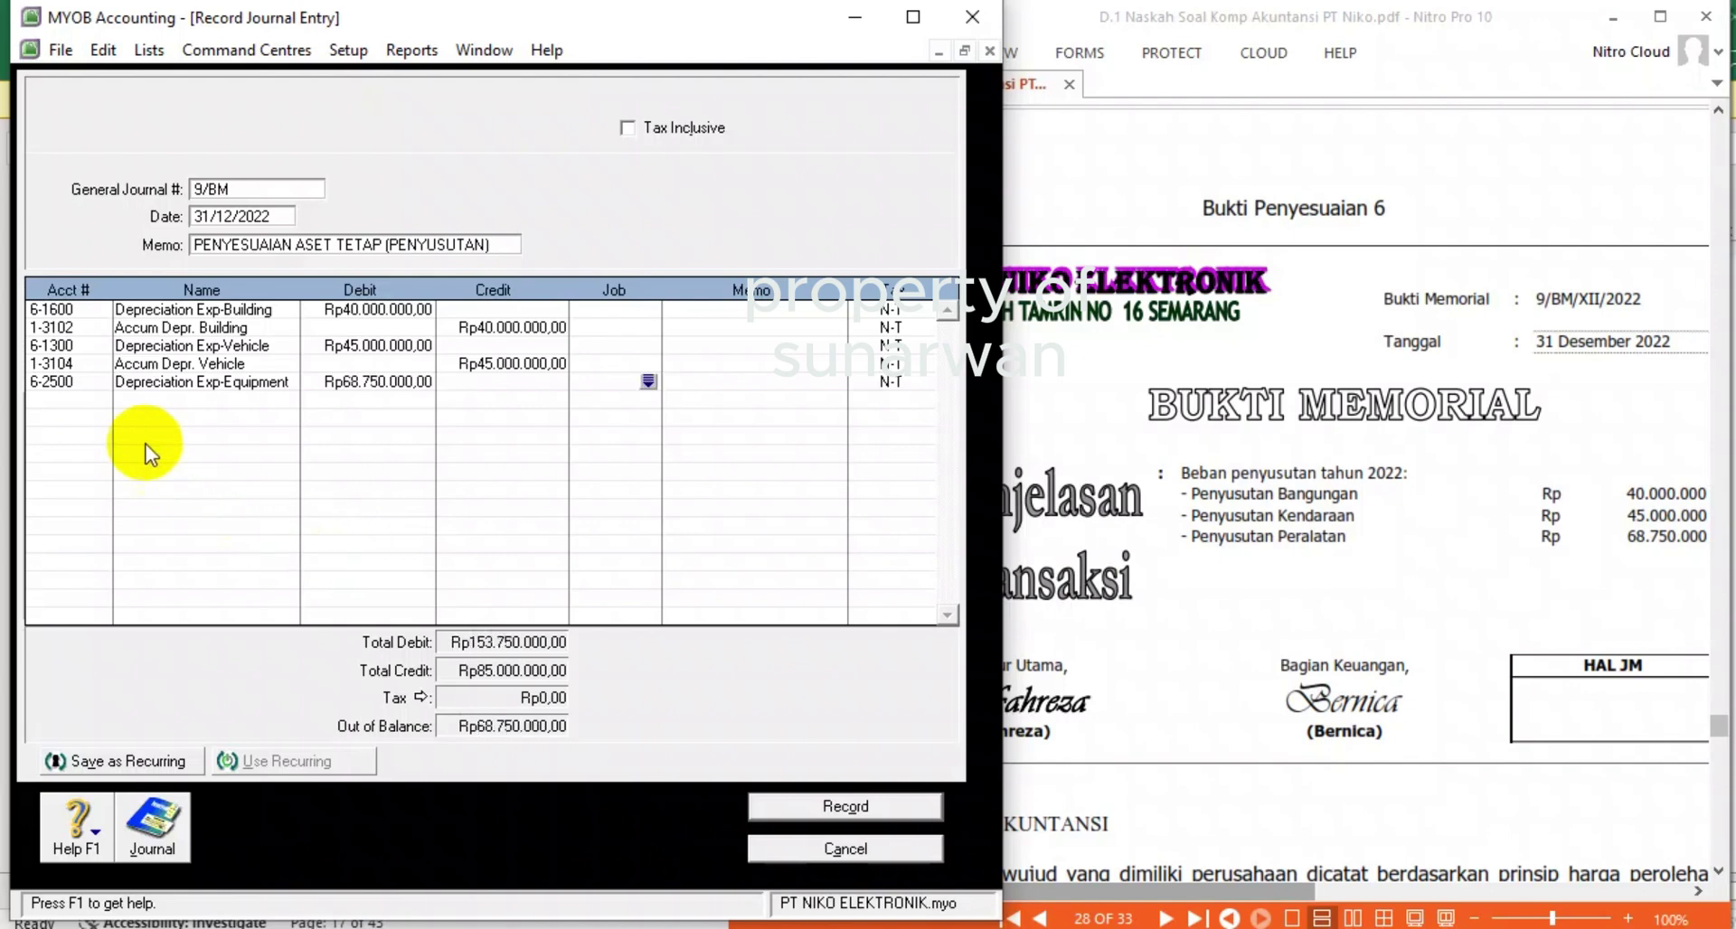
- Add a journal line crediting 1-3106 Accum Depr. Equipment for Rp68.750.000
left_click(87, 400)
left_click(102, 398)
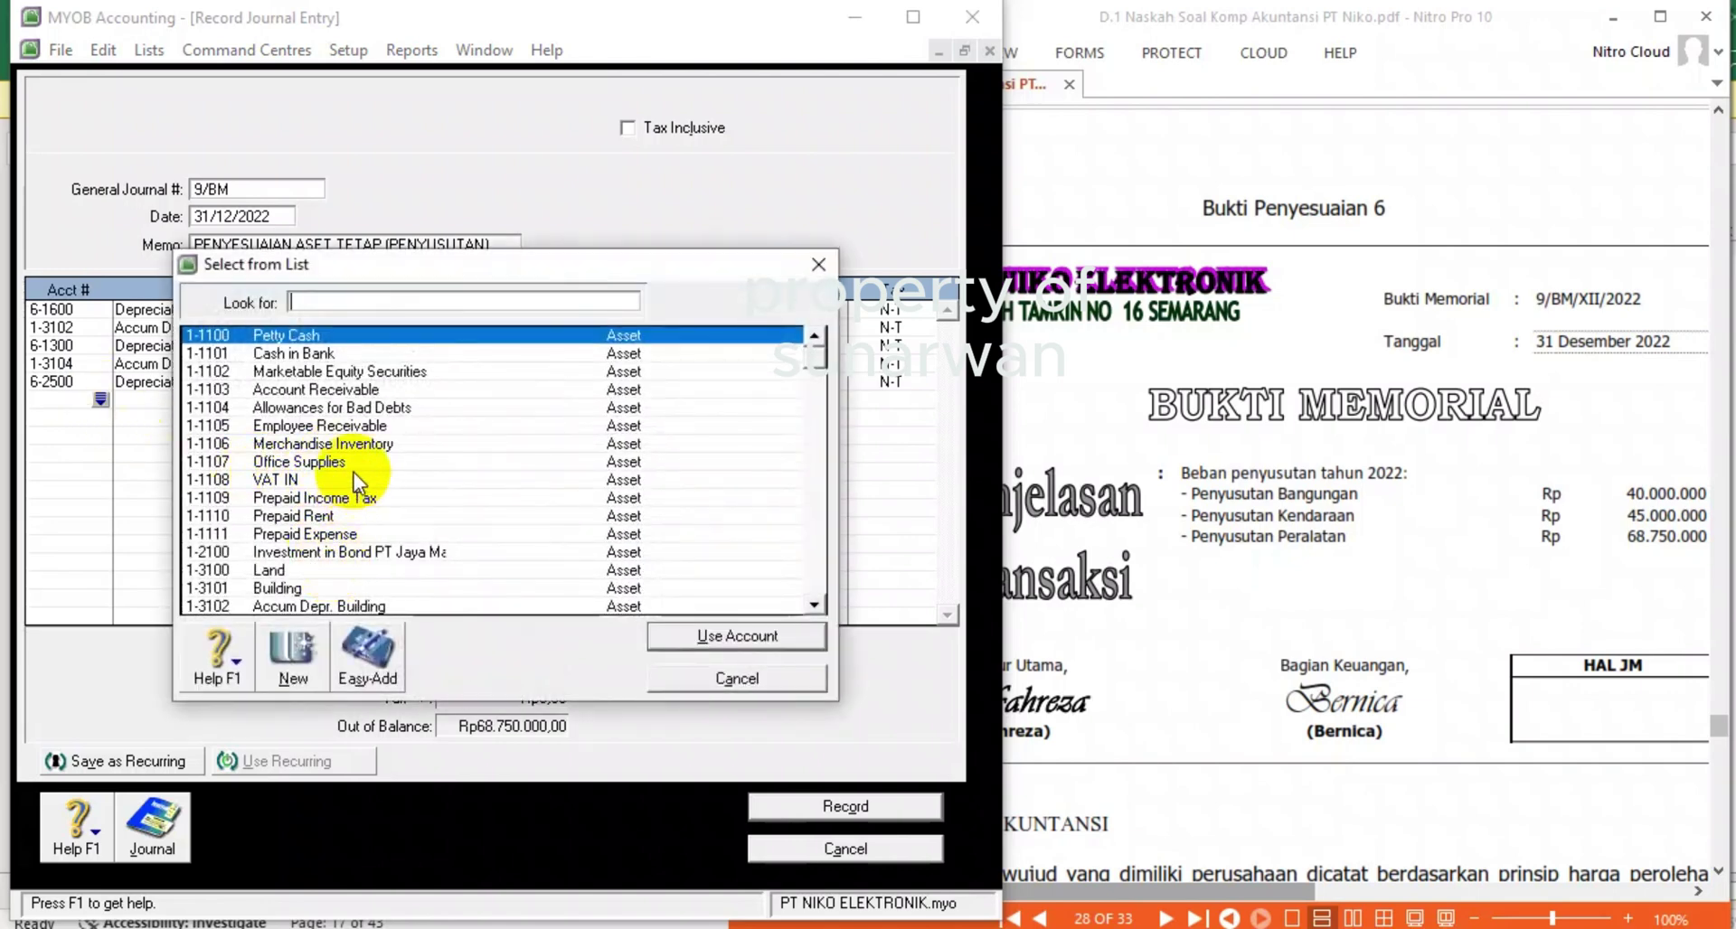
scroll(357, 488, "down", 2)
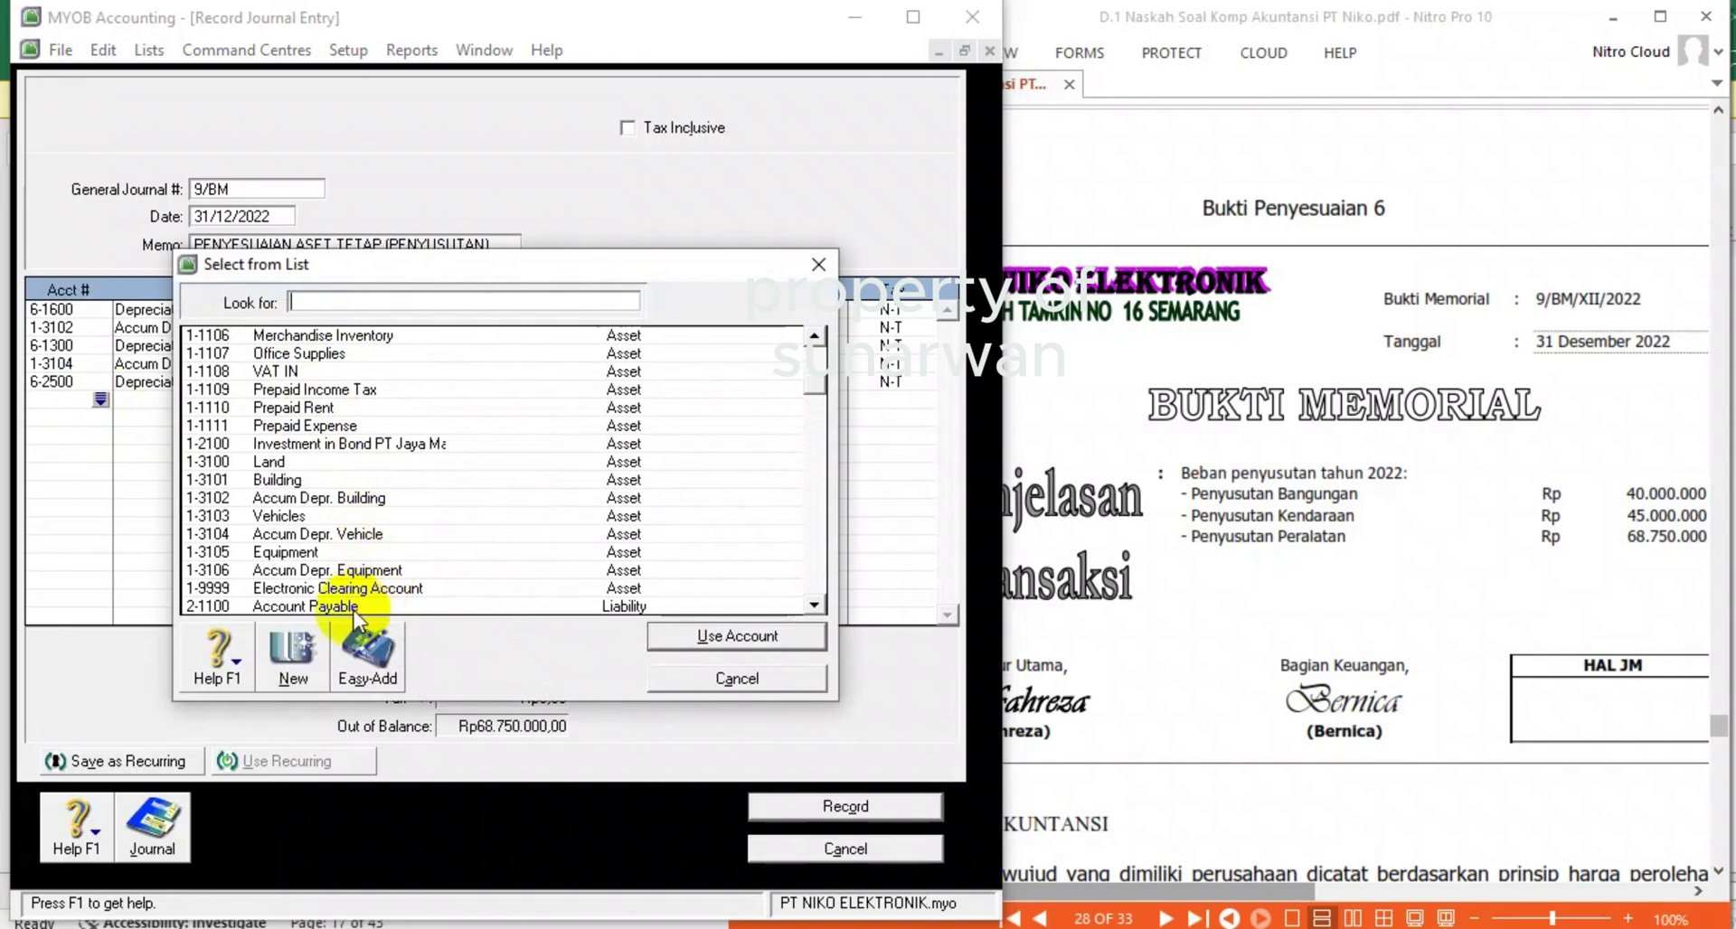
double_click(354, 572)
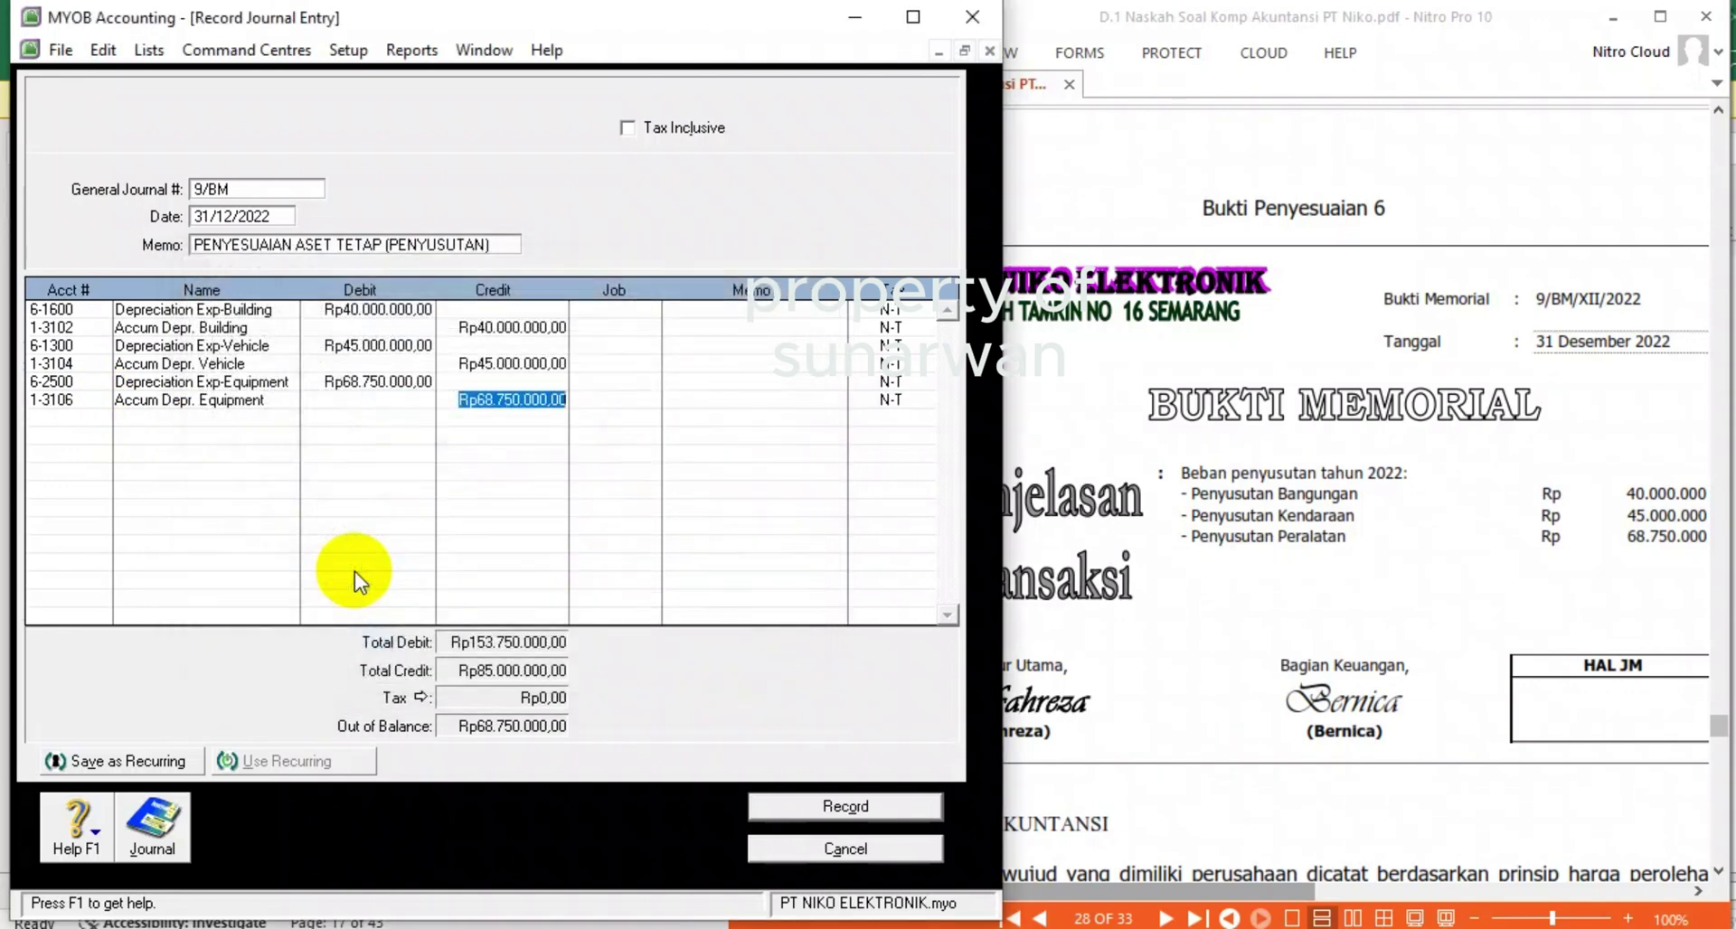
key("Tab")
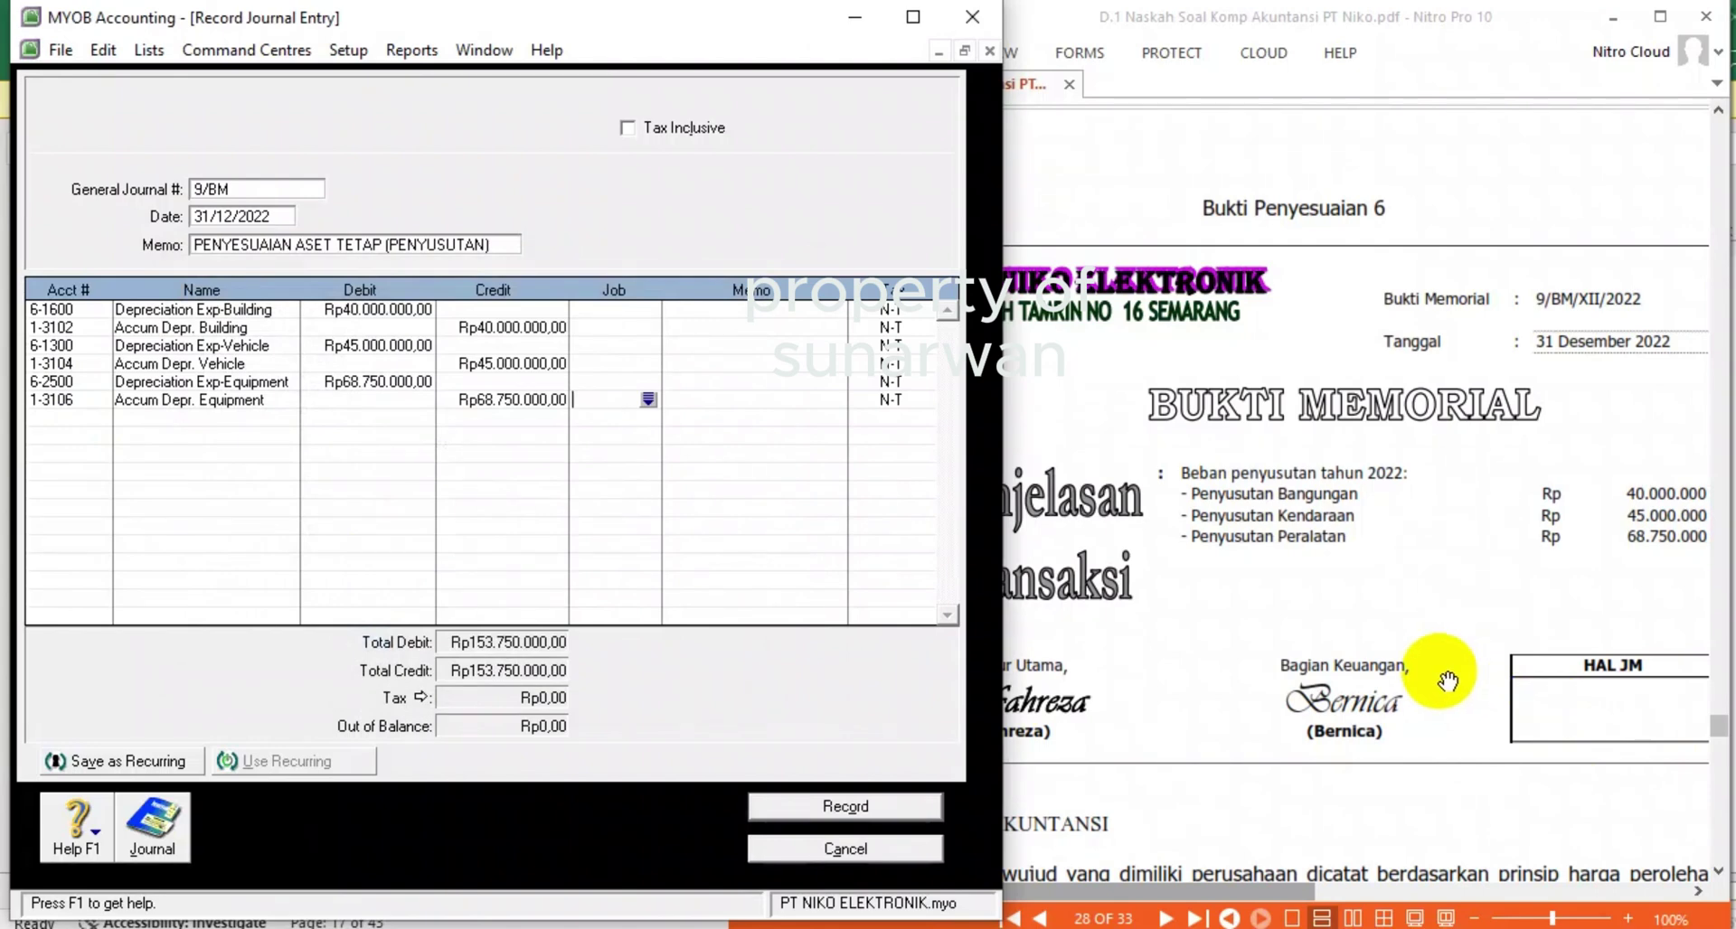
- Review the transaction recap of depreciation entry 9/BM, close it and record the entry
key("ctrl+r")
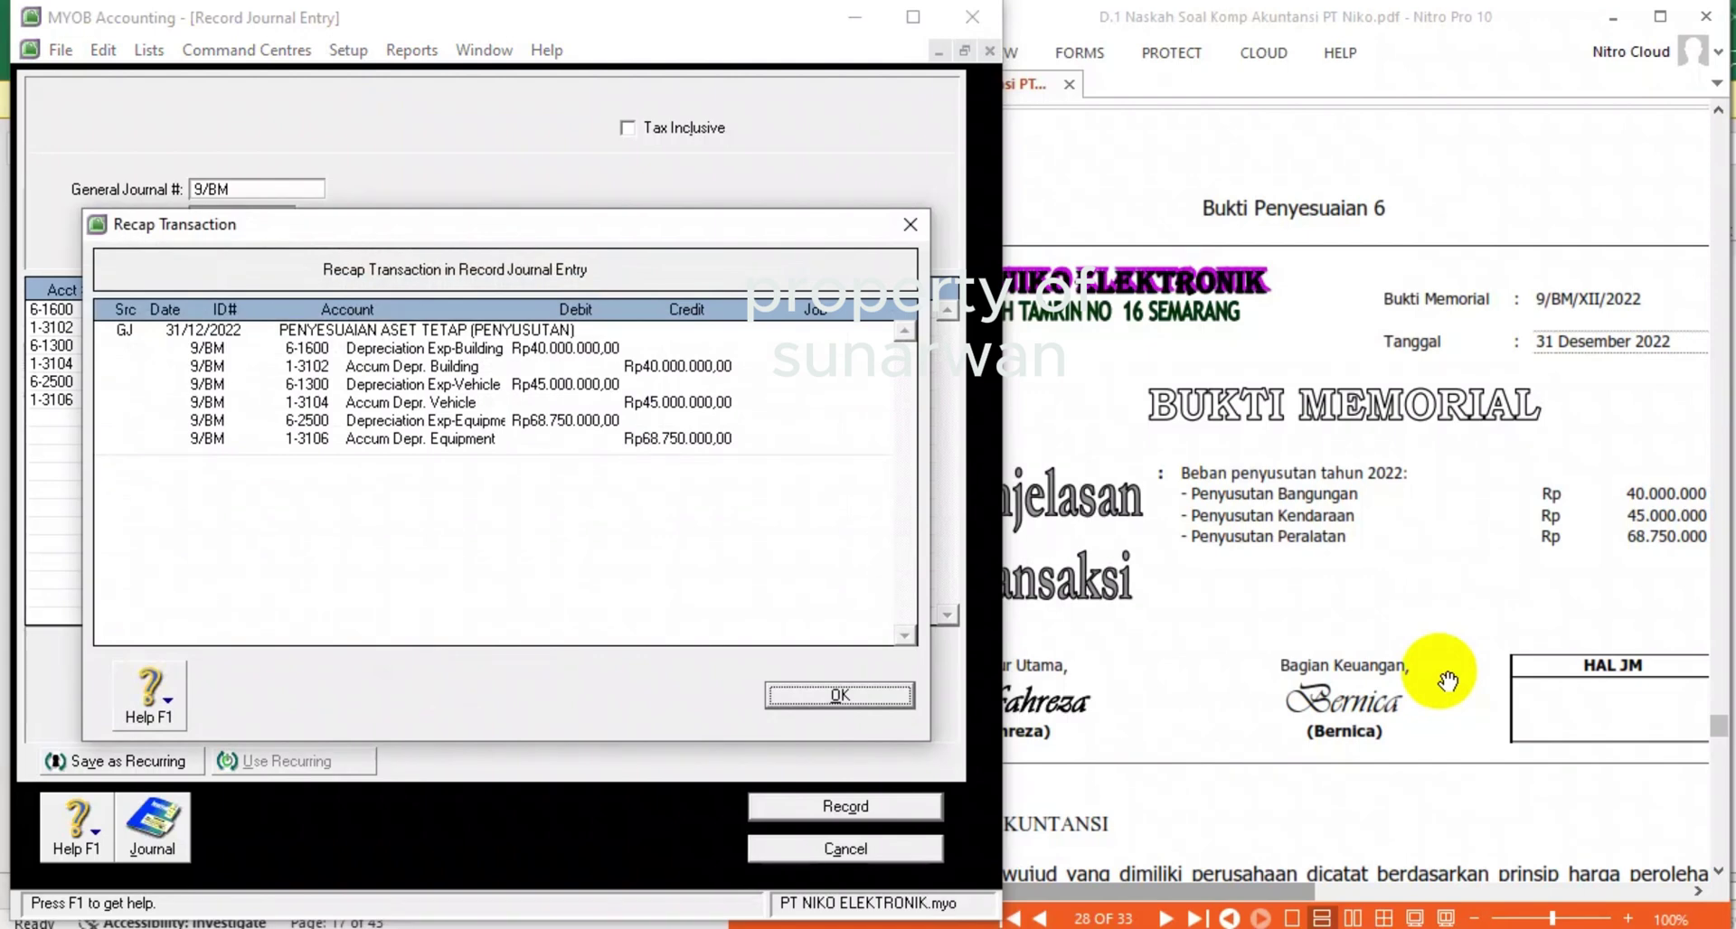
left_click(893, 702)
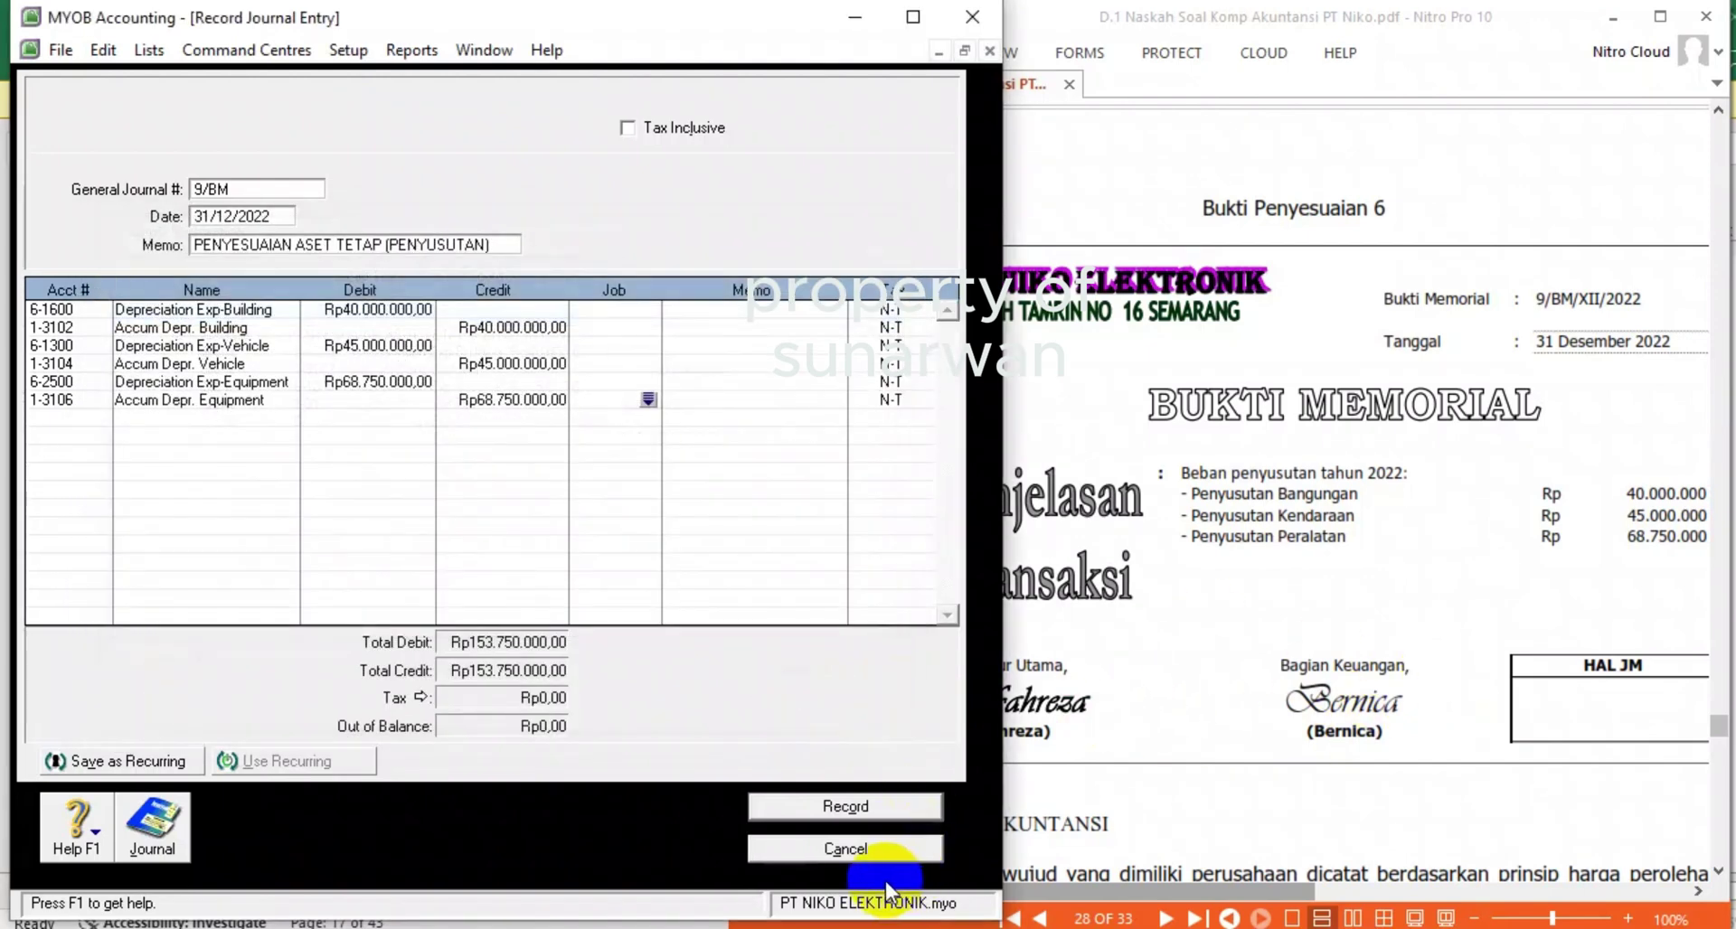
left_click(845, 807)
- Switch to the PDF in Nitro Pro and go to Bukti Penyesuaian 7, memorial voucher 10/BM/XII/2022
left_click(1446, 631)
scroll(1446, 633, "down", 5)
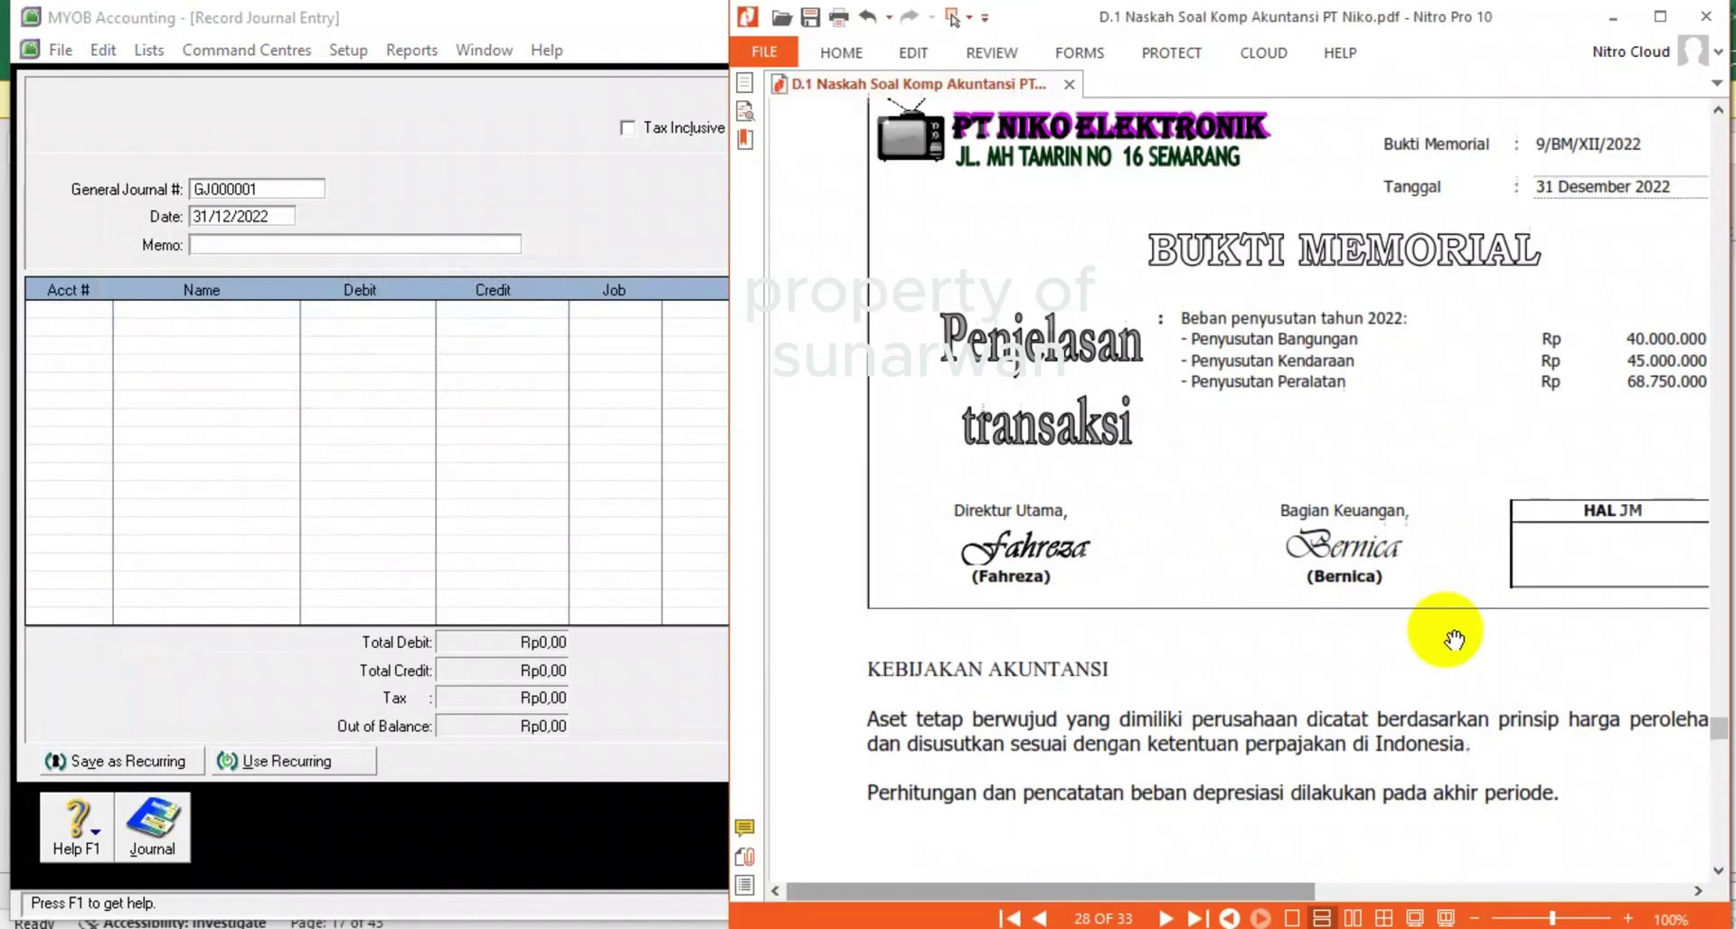
scroll(1447, 638, "down", 10)
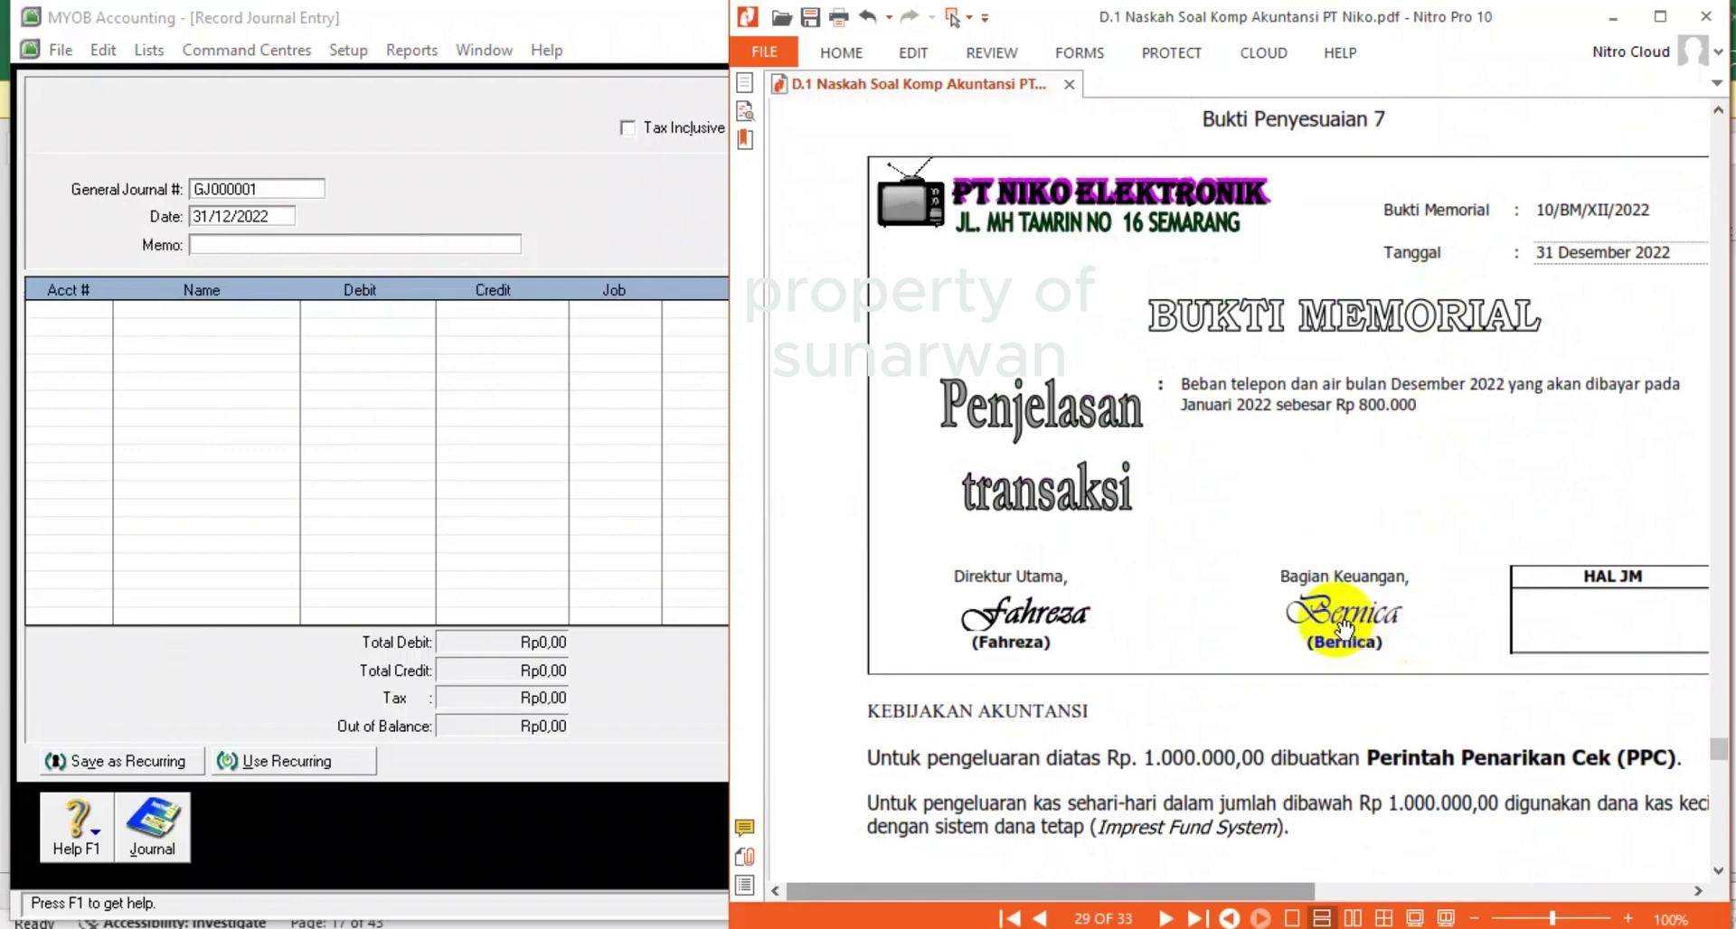
- Attach a highlight note reading 2023 to the year in "Januari 2022" on Bukti Penyesuaian 7 and save the PDF
left_click(1263, 402)
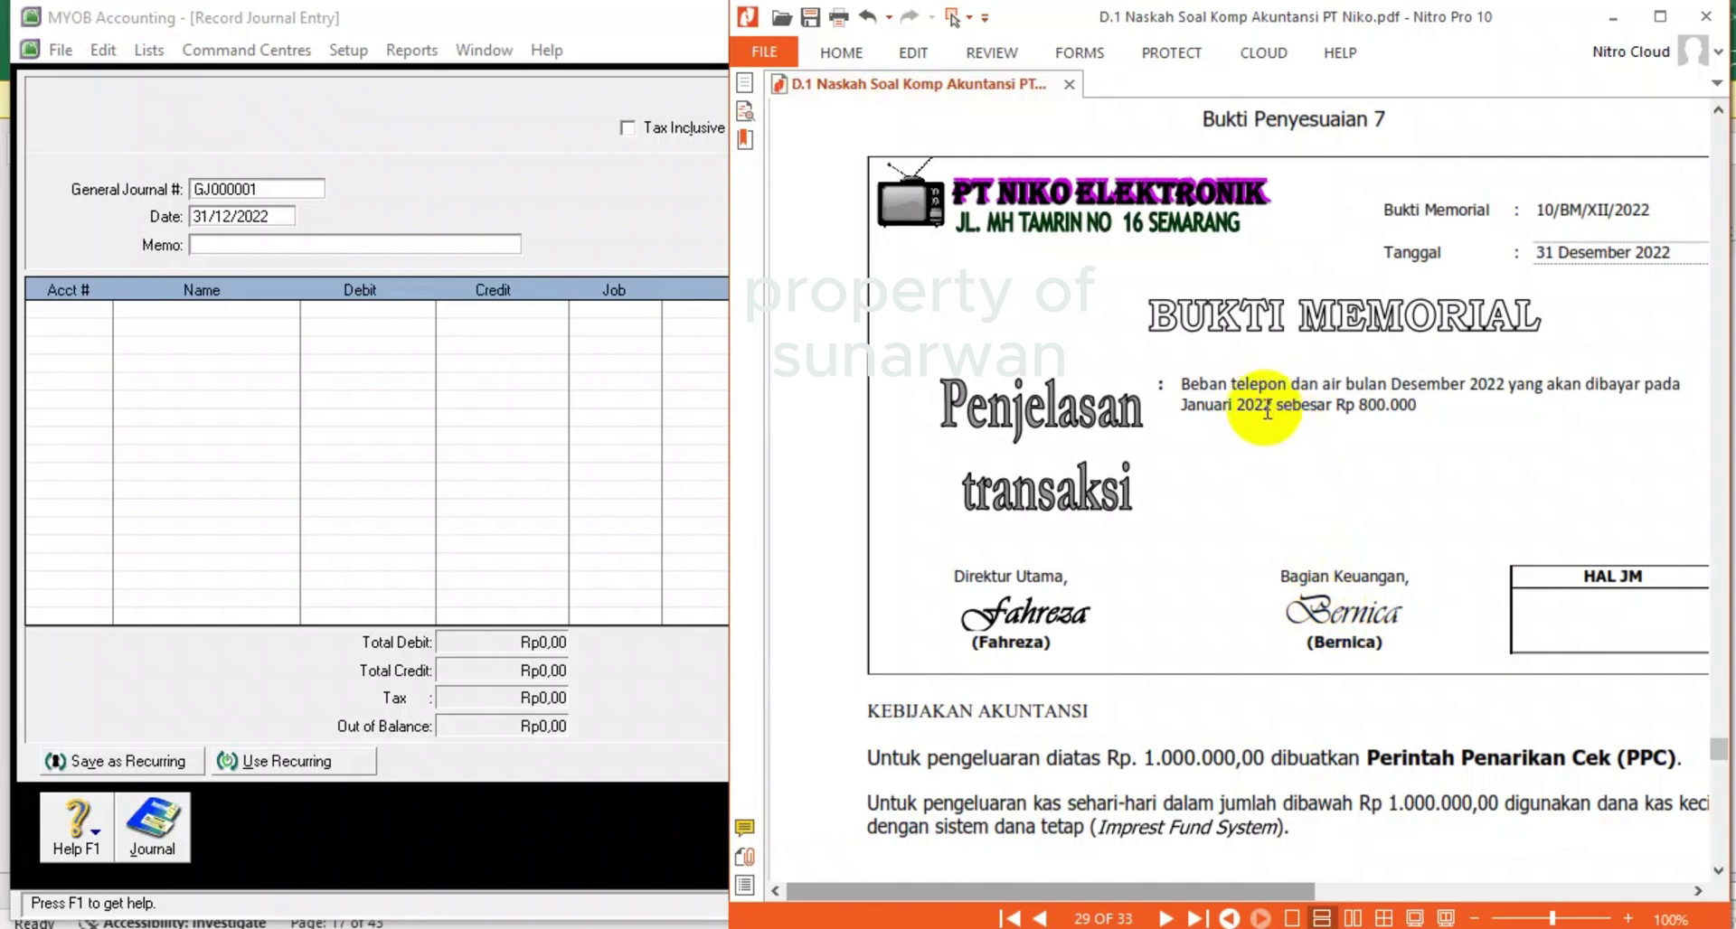
double_click(842, 53)
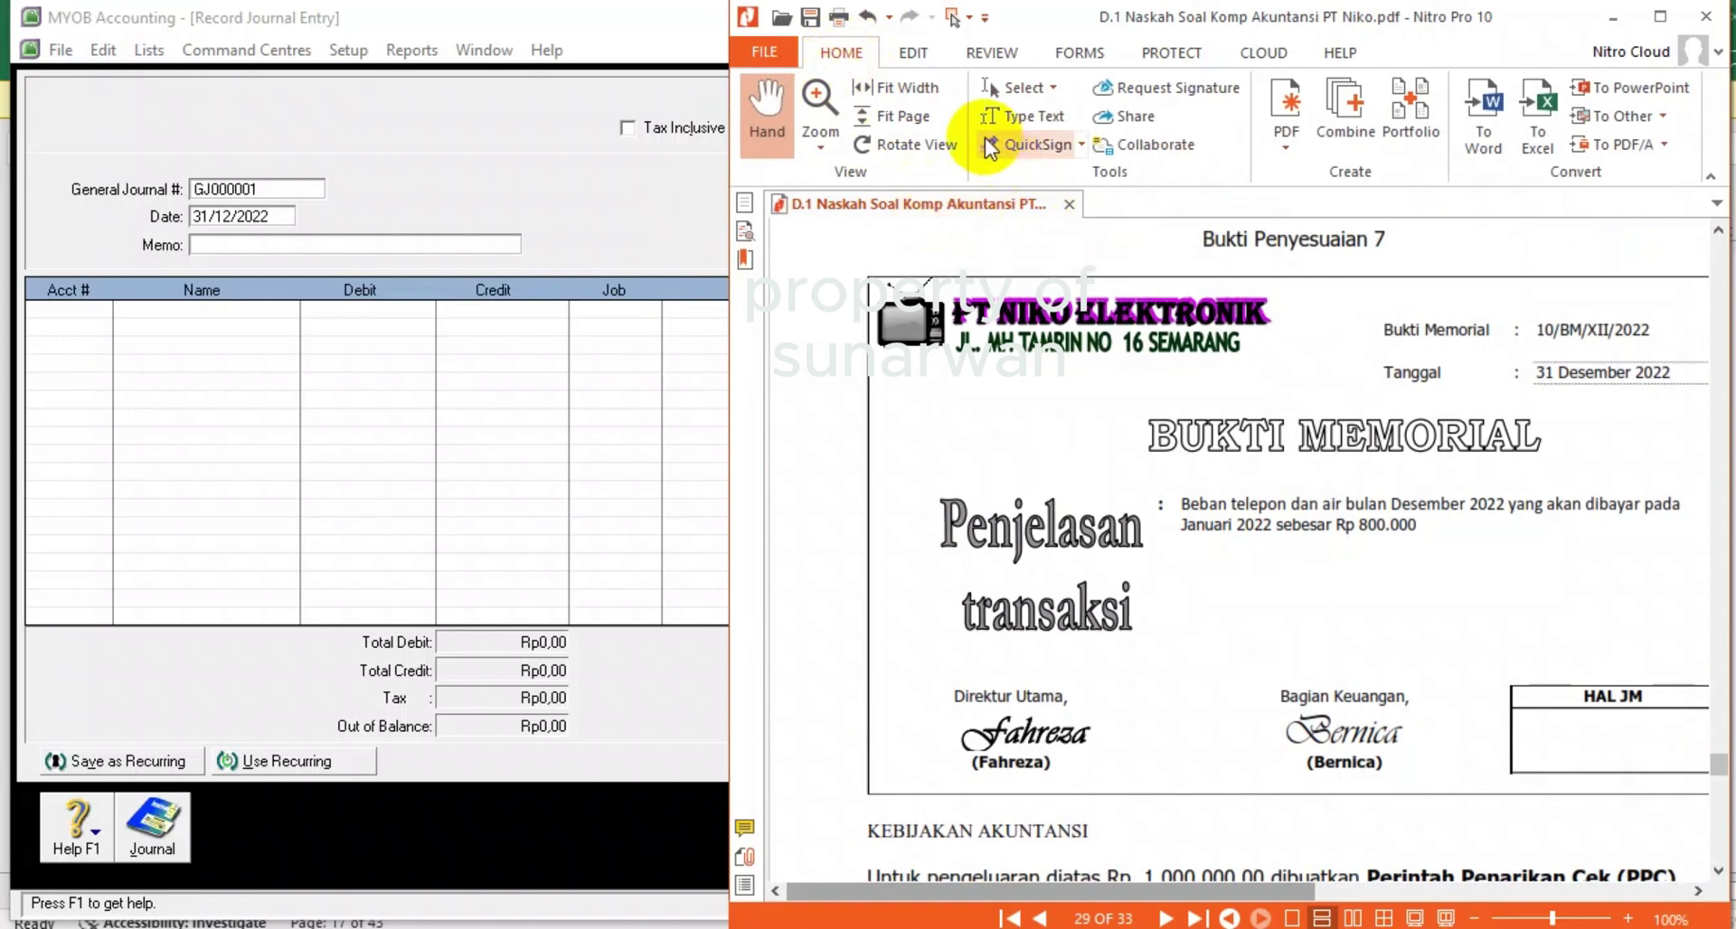
right_click(1255, 528)
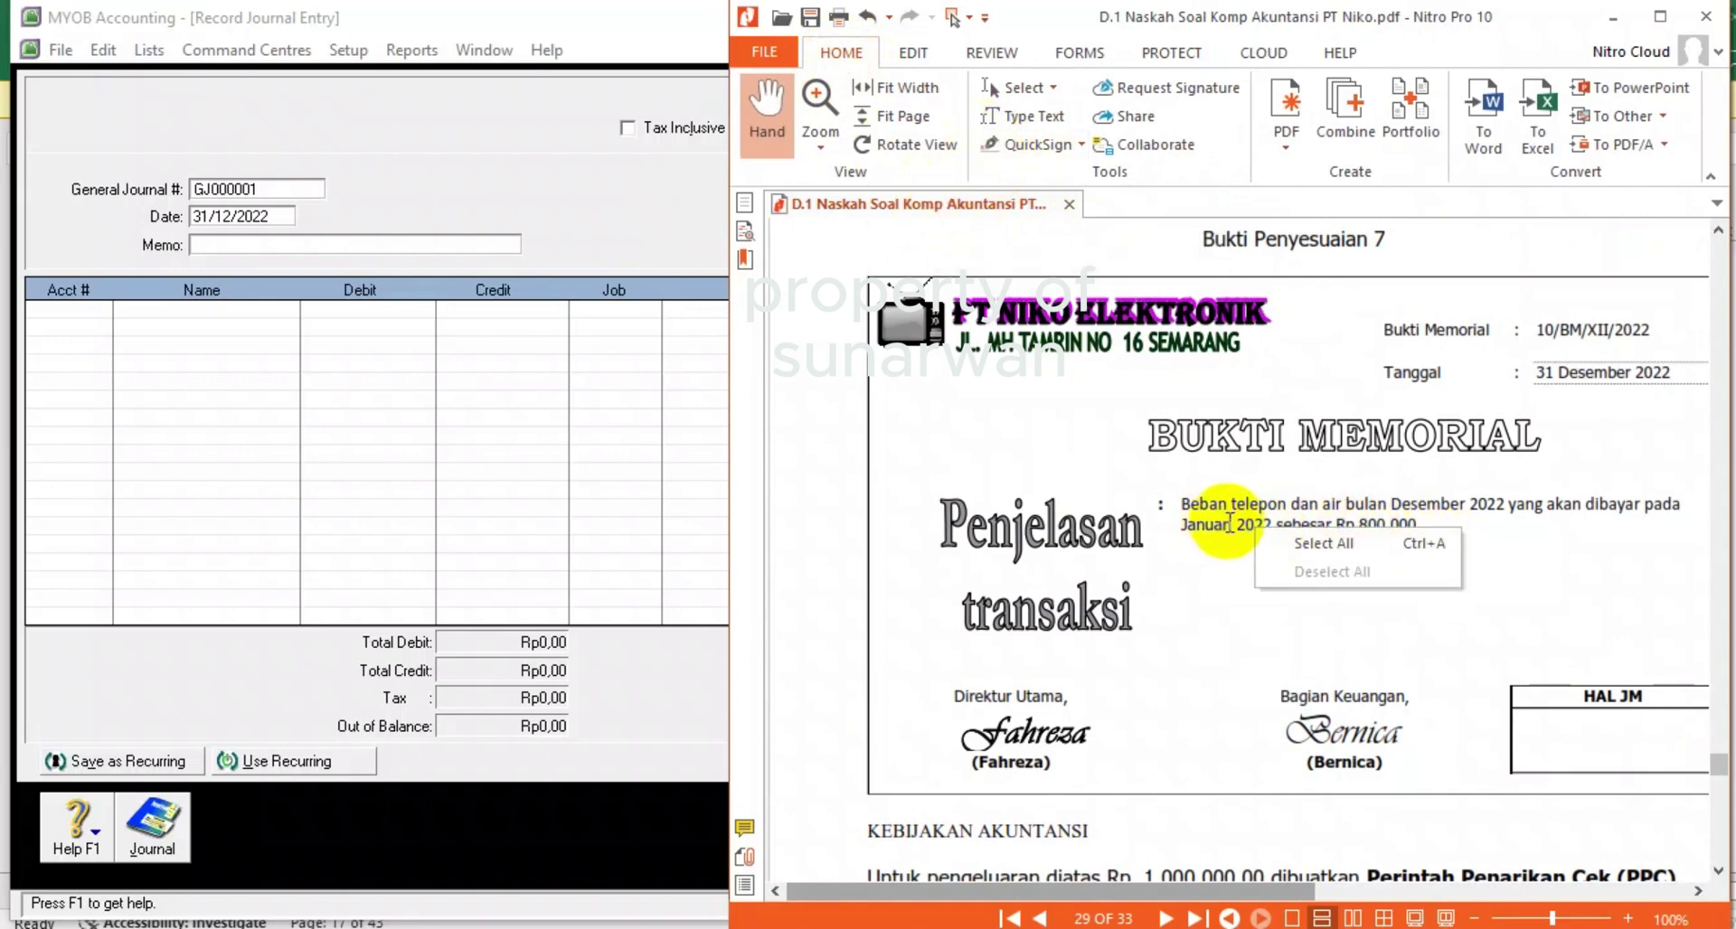
left_click(1233, 524)
left_click_drag(1234, 525, 1274, 525)
right_click(1270, 525)
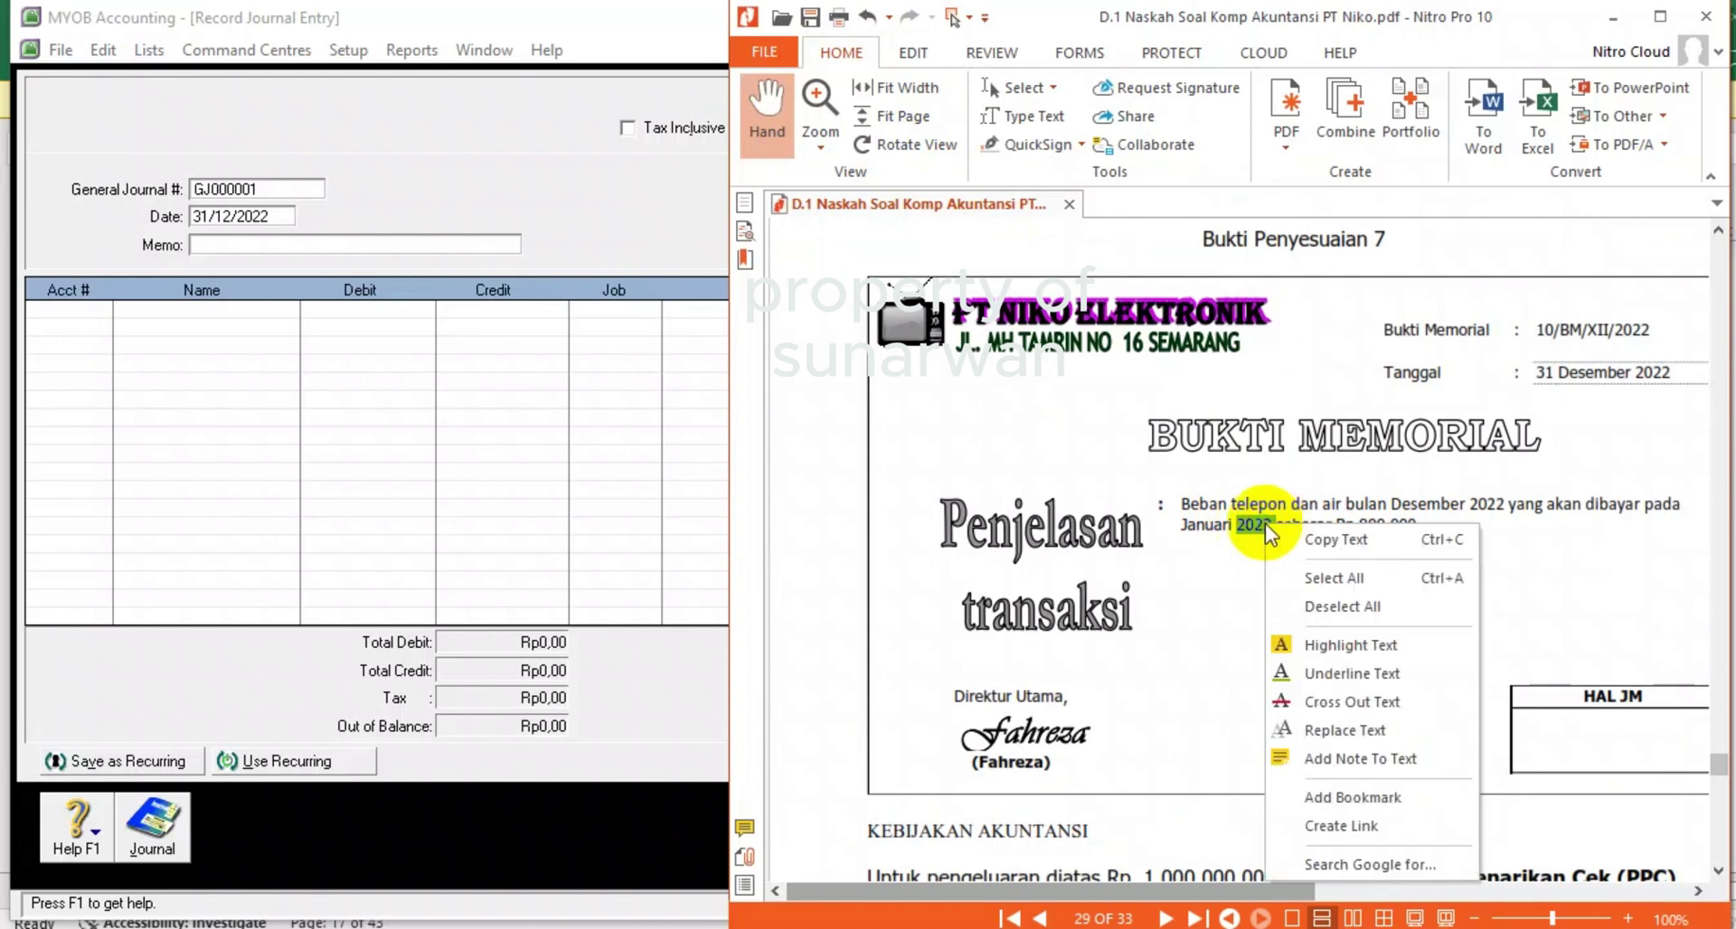
left_click(1336, 760)
type("2023")
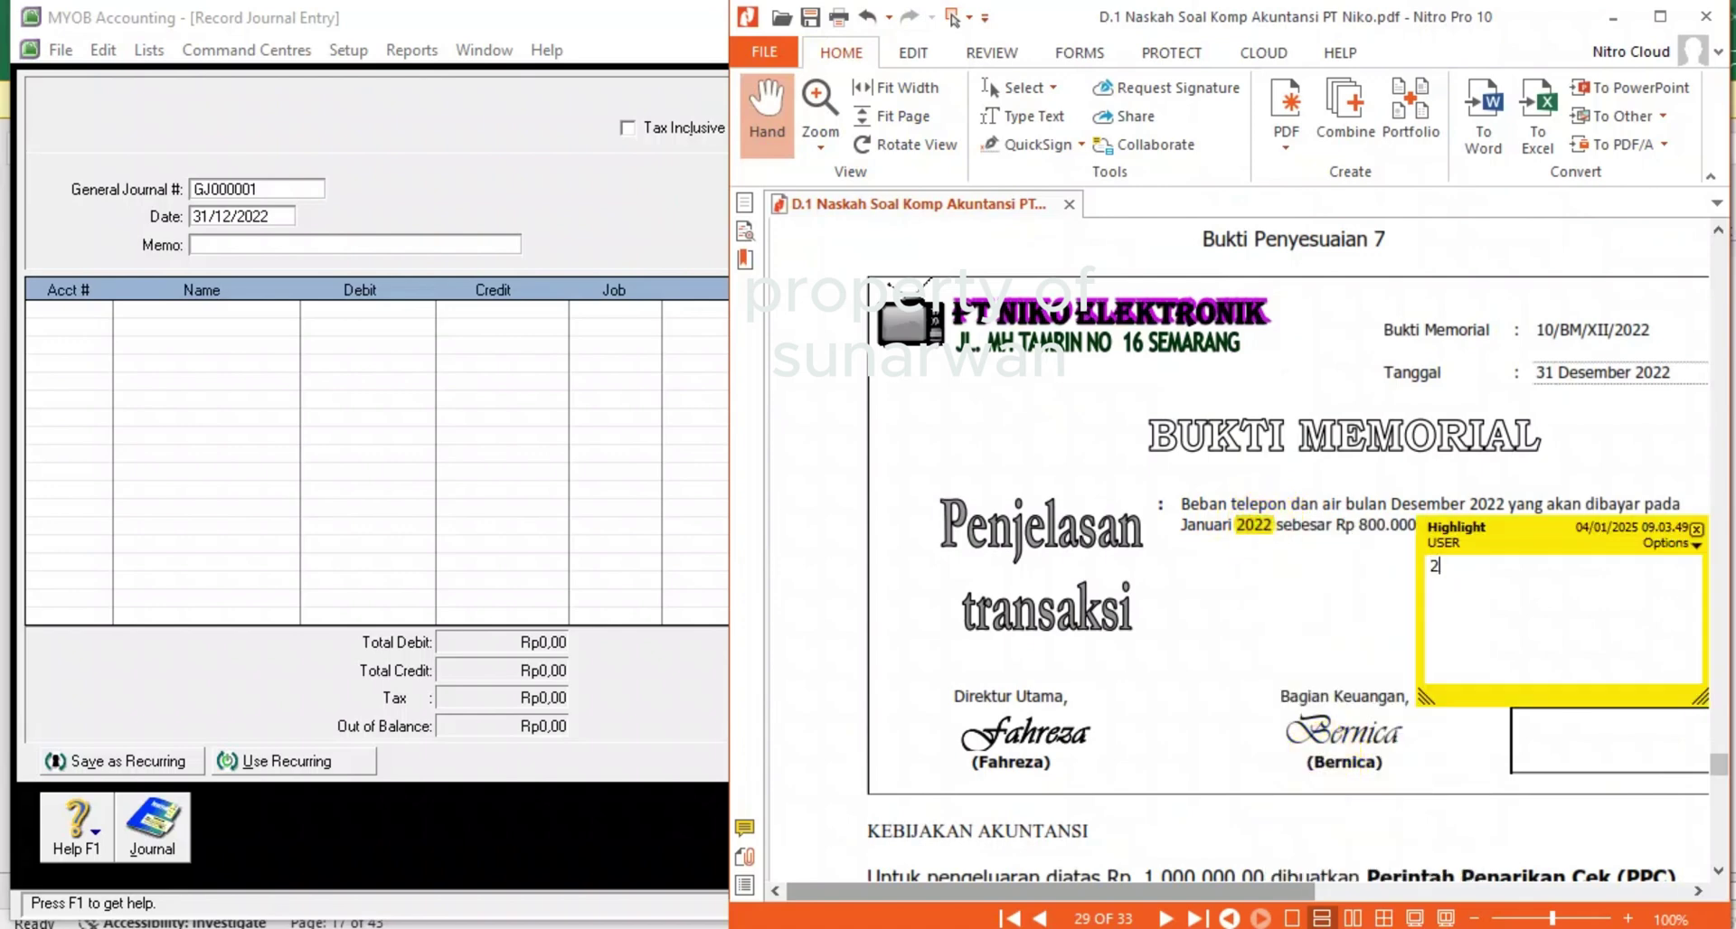
left_click(1234, 666)
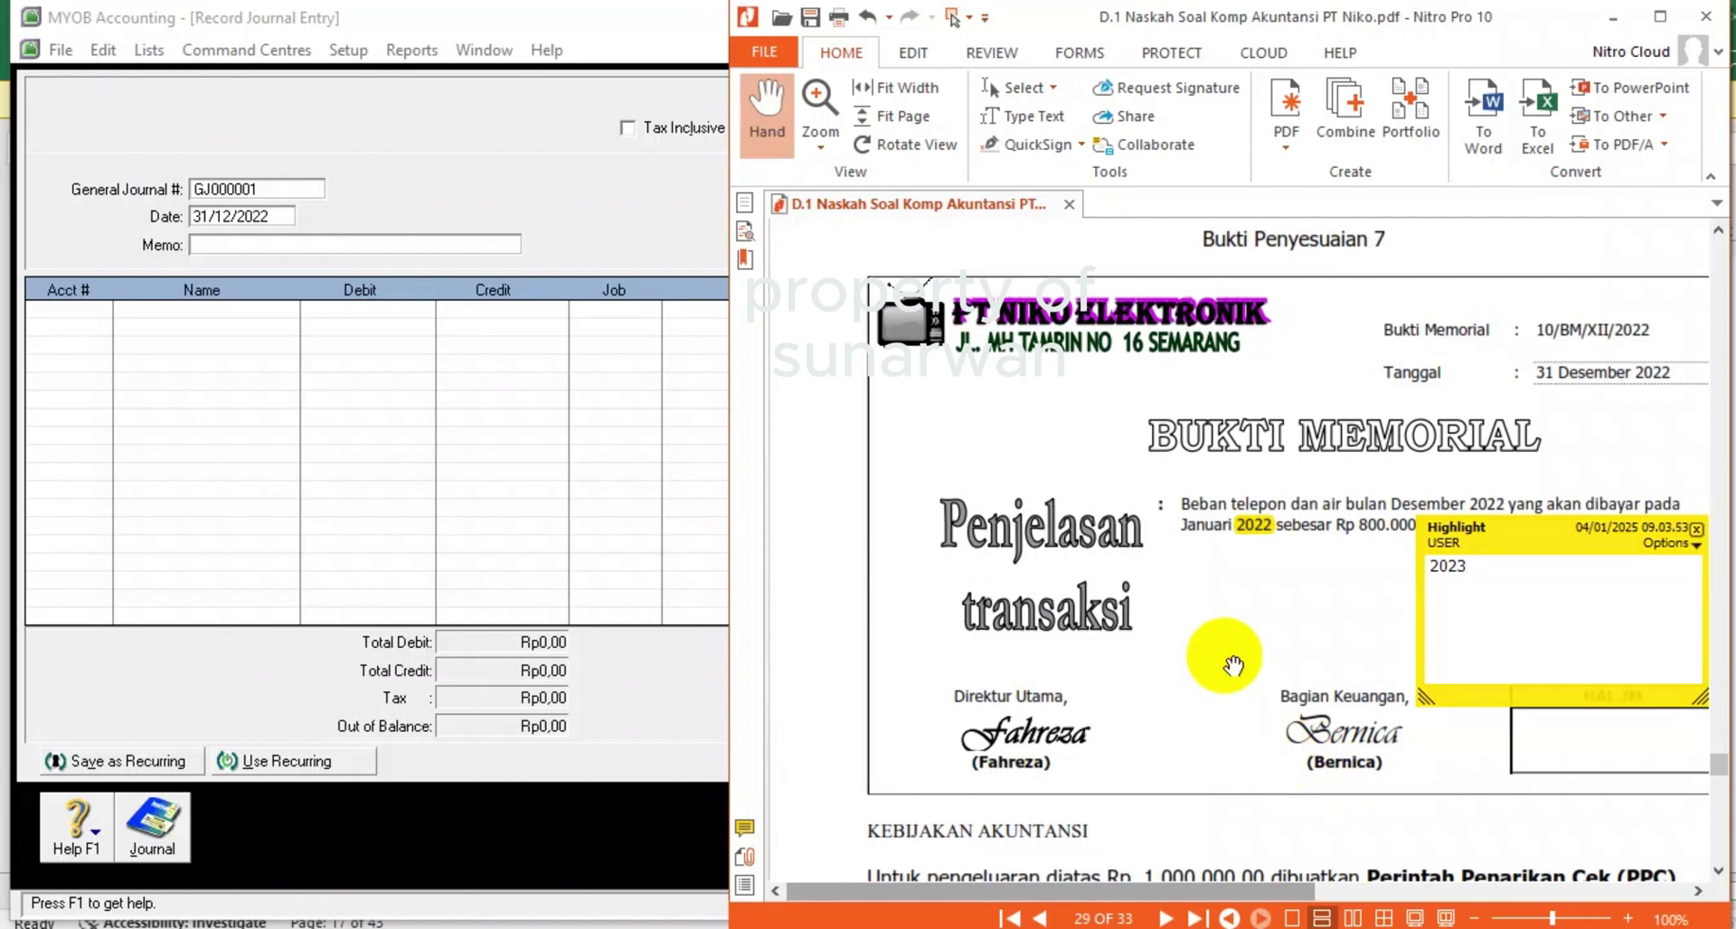
left_click(810, 16)
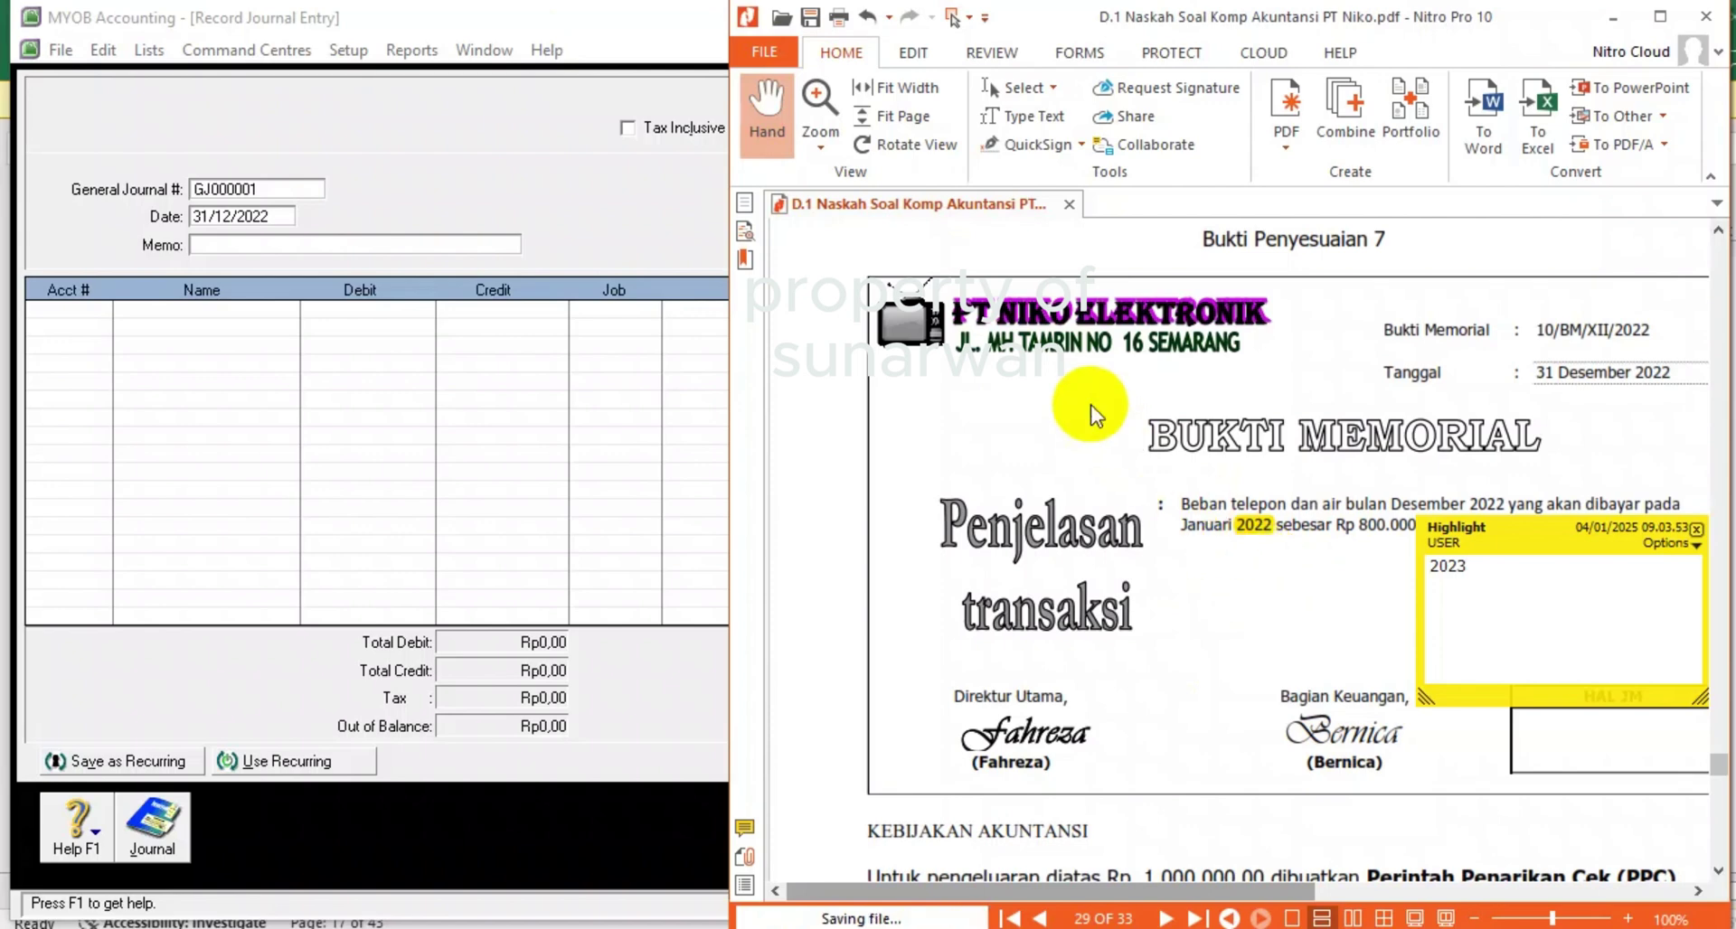
- In MYOB Accounting, set the new entry's journal number to 10/BM and its memo to PENYSEUAIAN BEBAN LISTRIK DAN AIR
left_click(285, 189)
type("10")
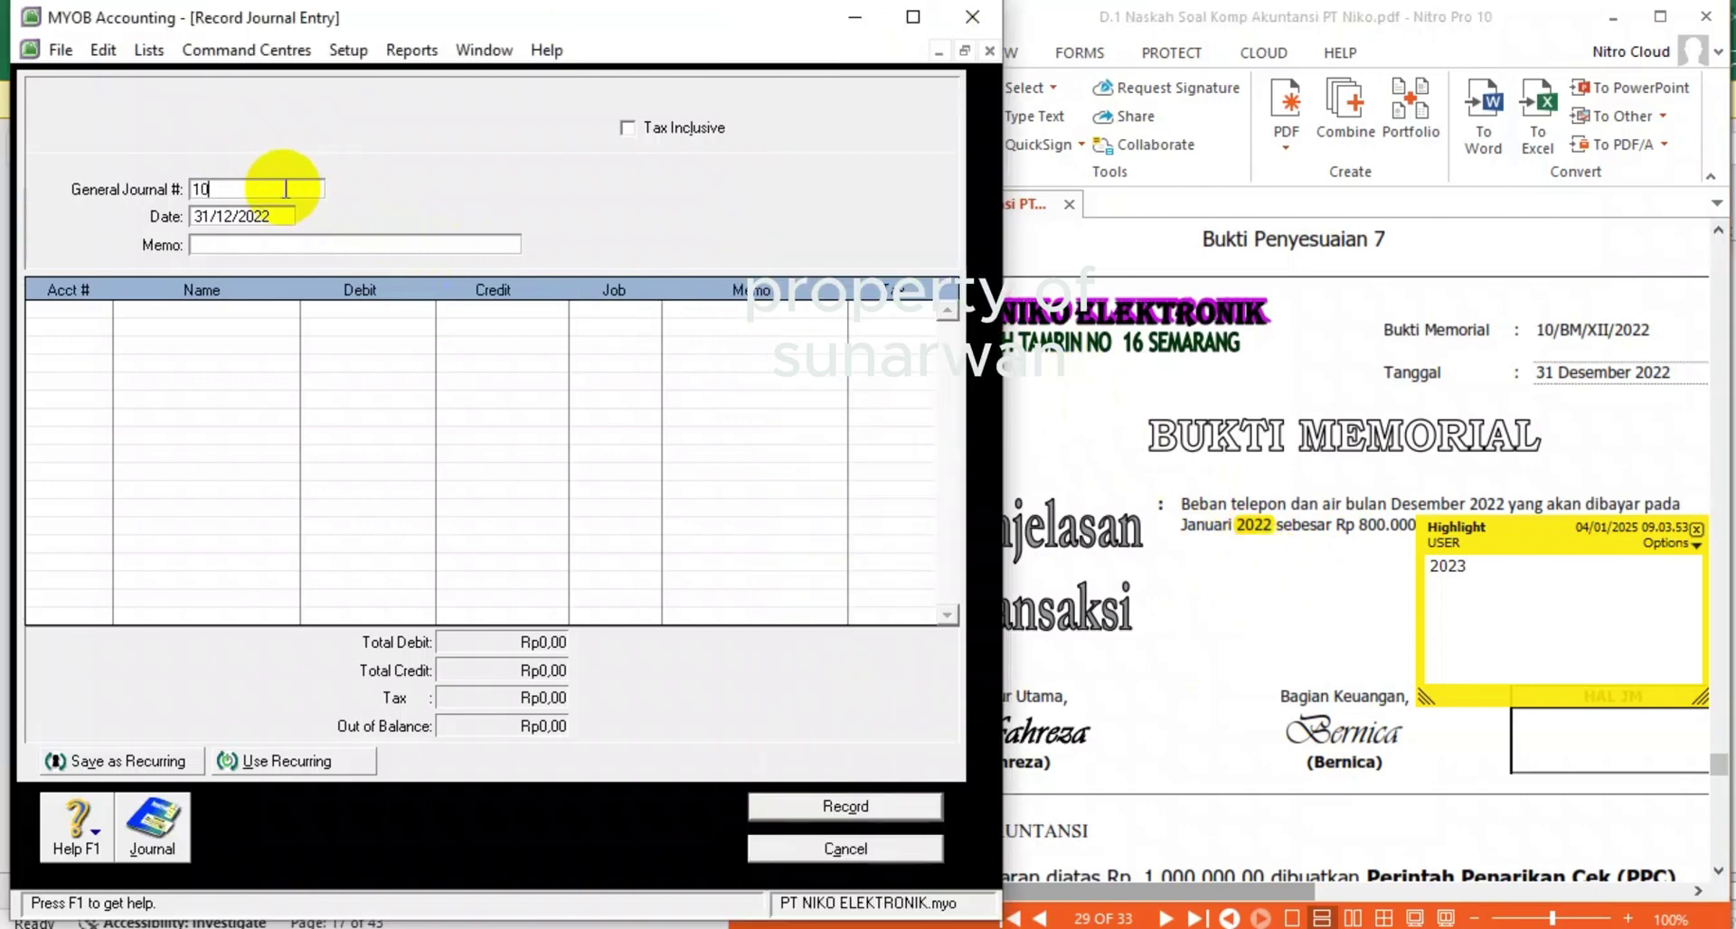
type("/BM")
key("Tab")
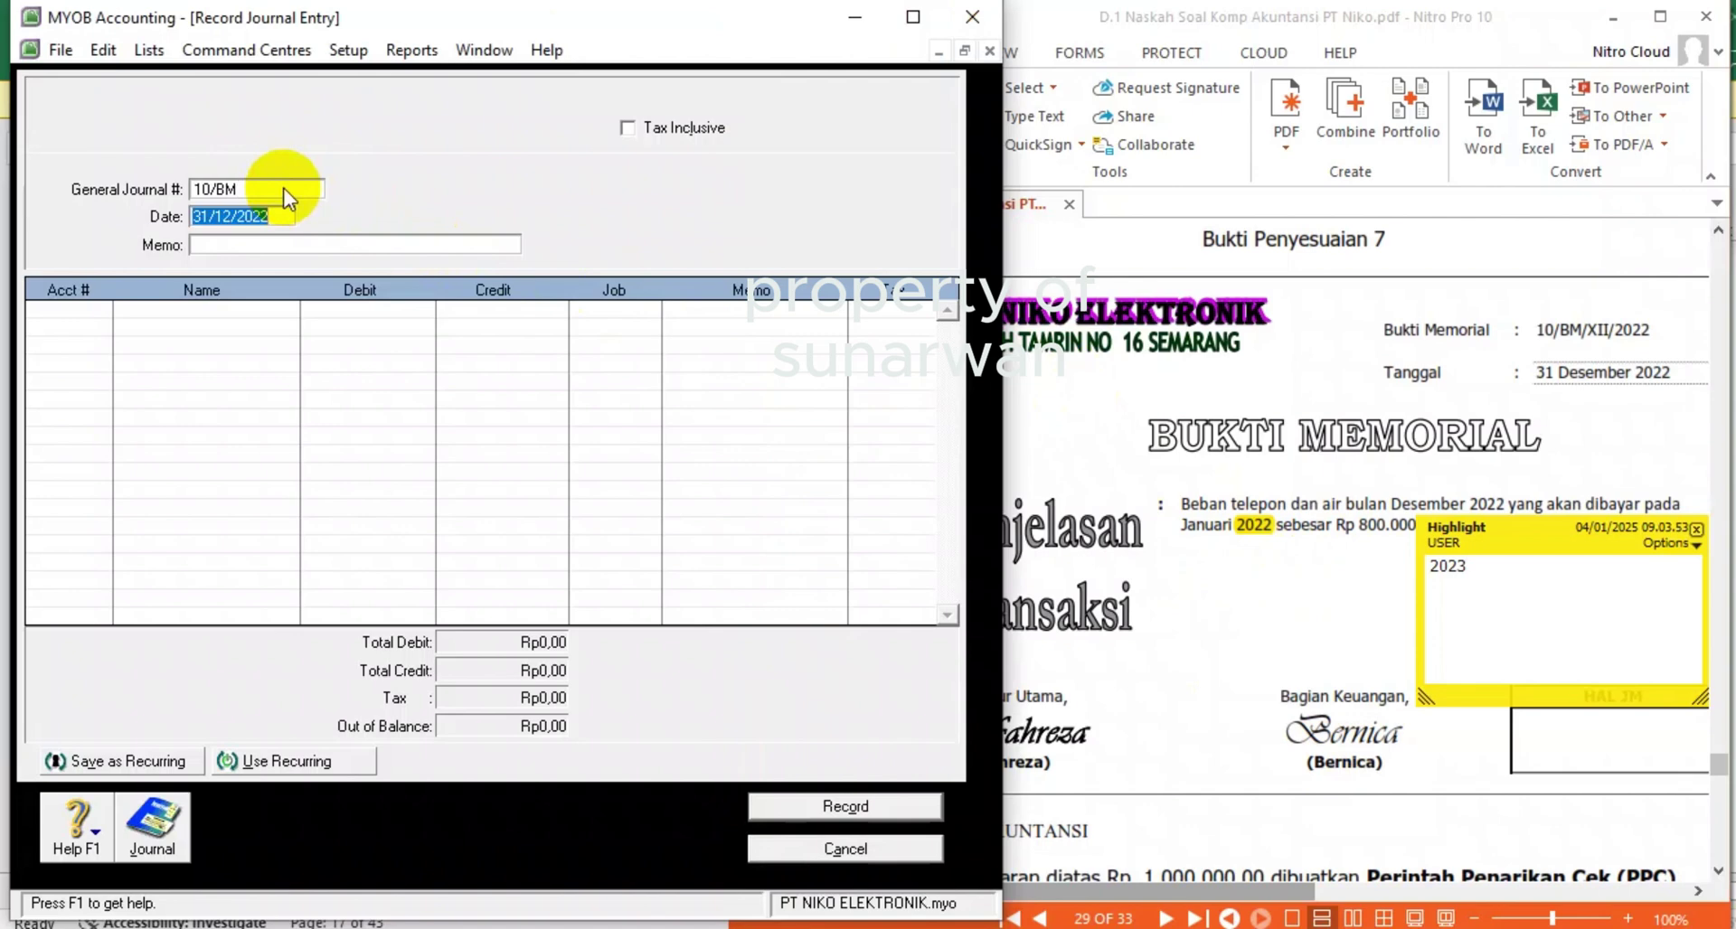
left_click(297, 242)
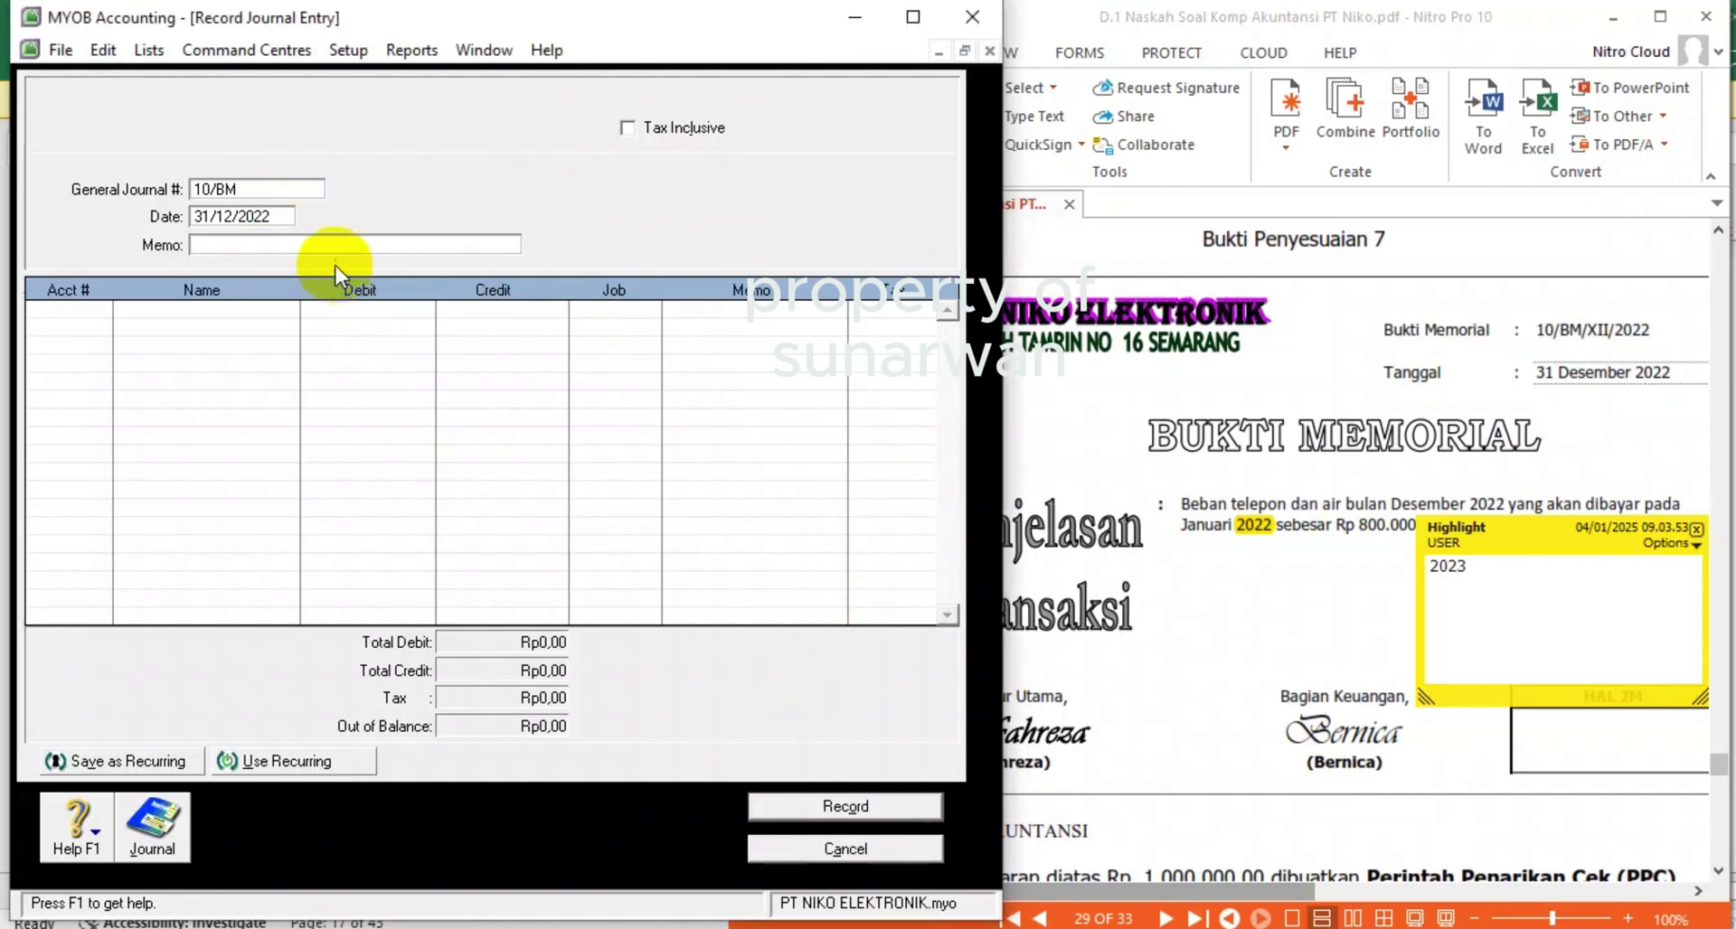
type("PENY")
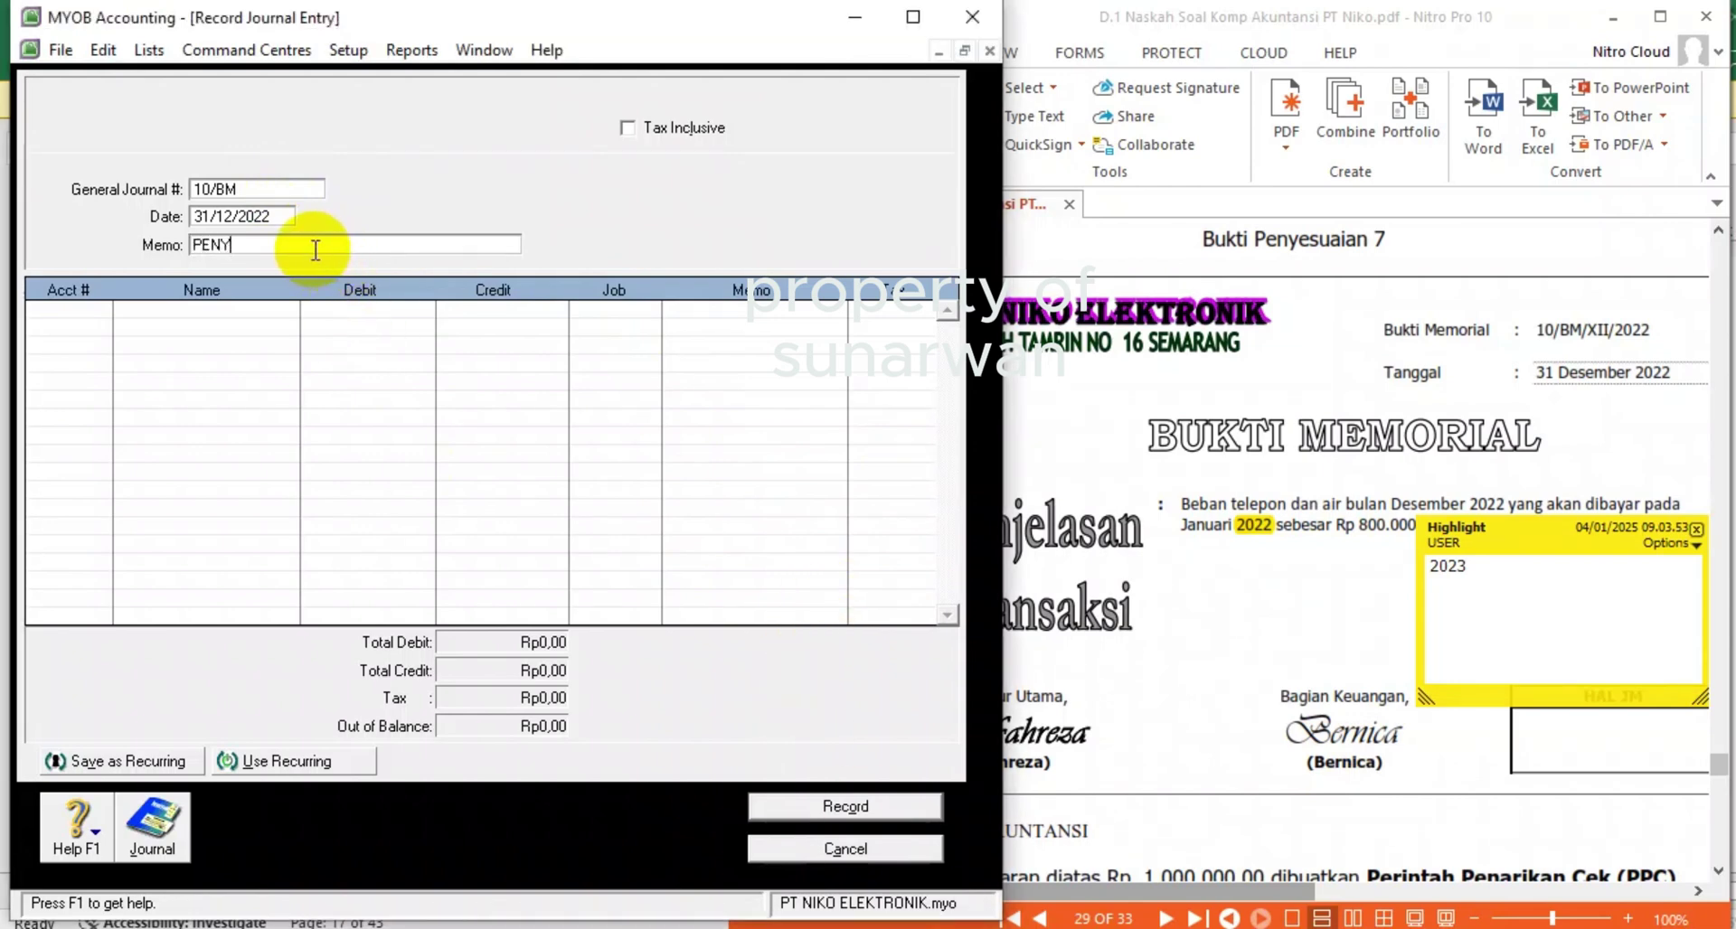
type("SEUAIAN BEBAN LISTRIK DAN AIR")
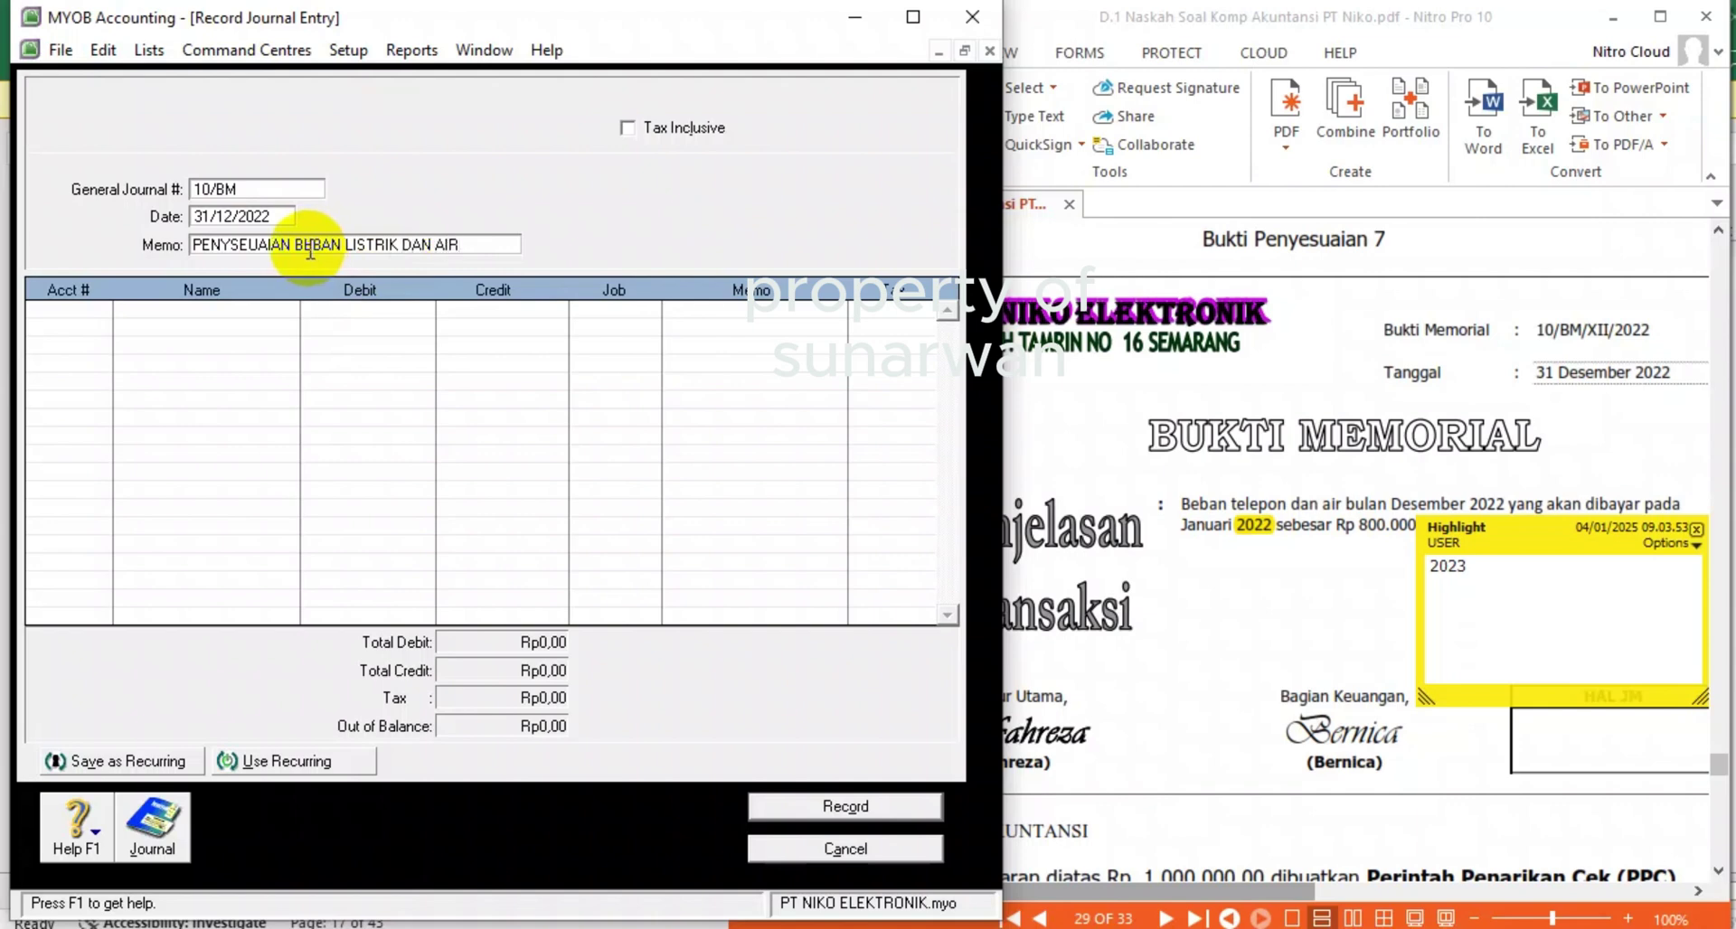
- Choose account 6-2300 Water & Telp Expense for the first line of journal entry 10/BM
left_click(83, 311)
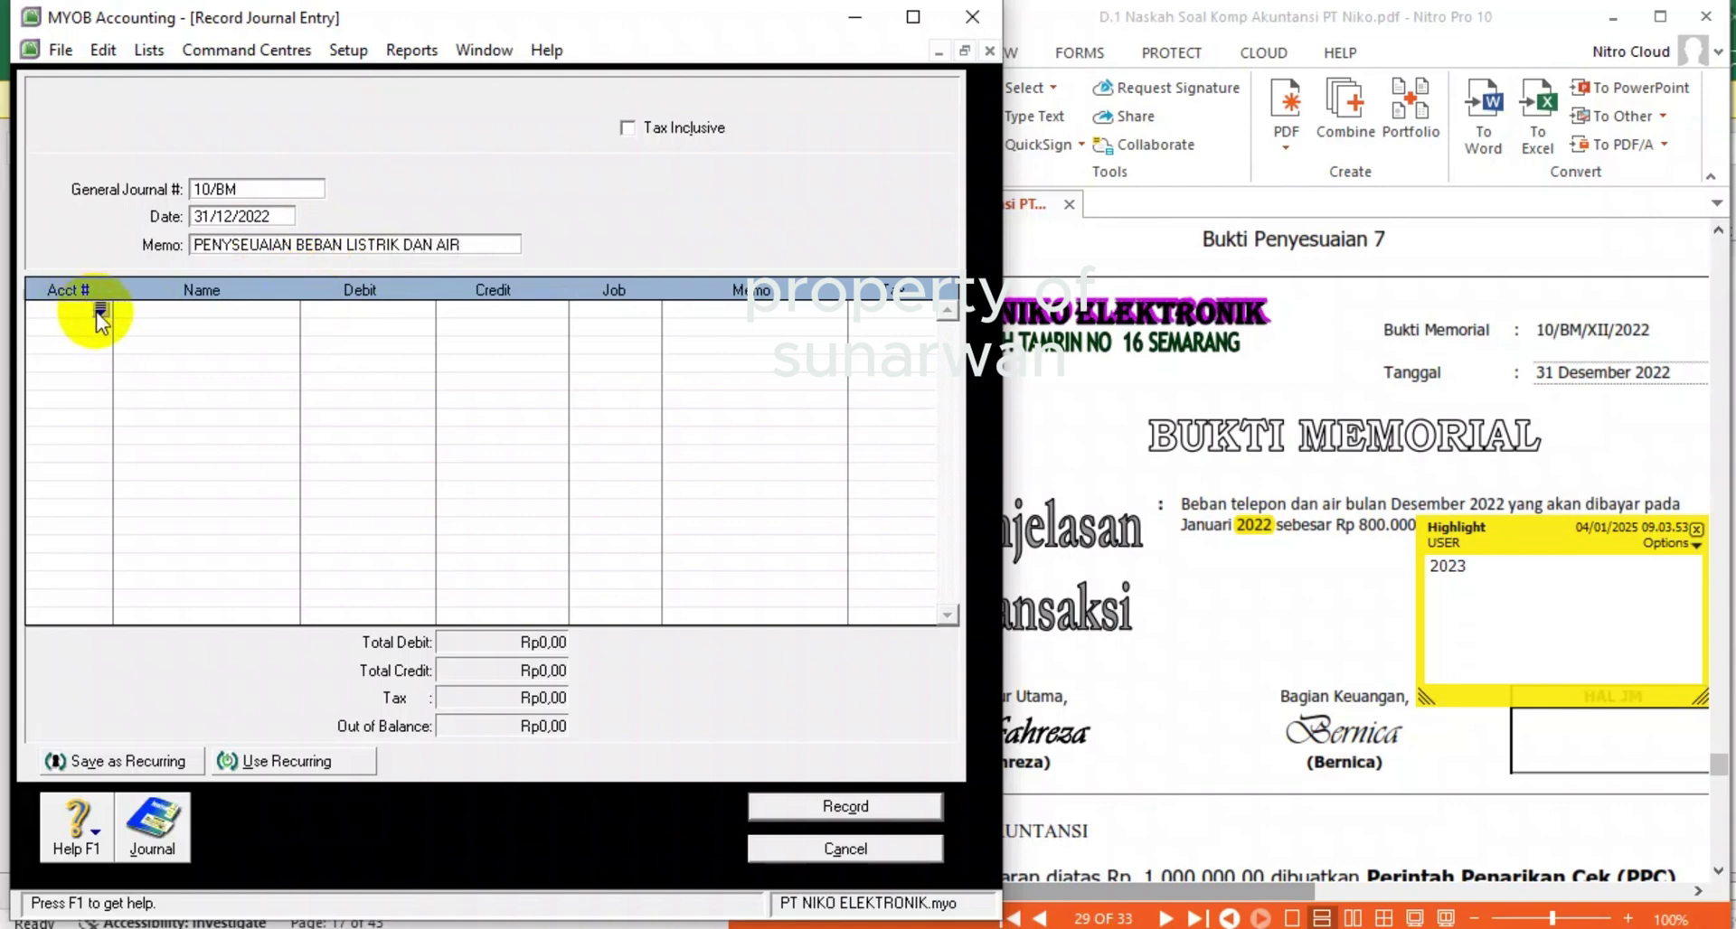
left_click(100, 310)
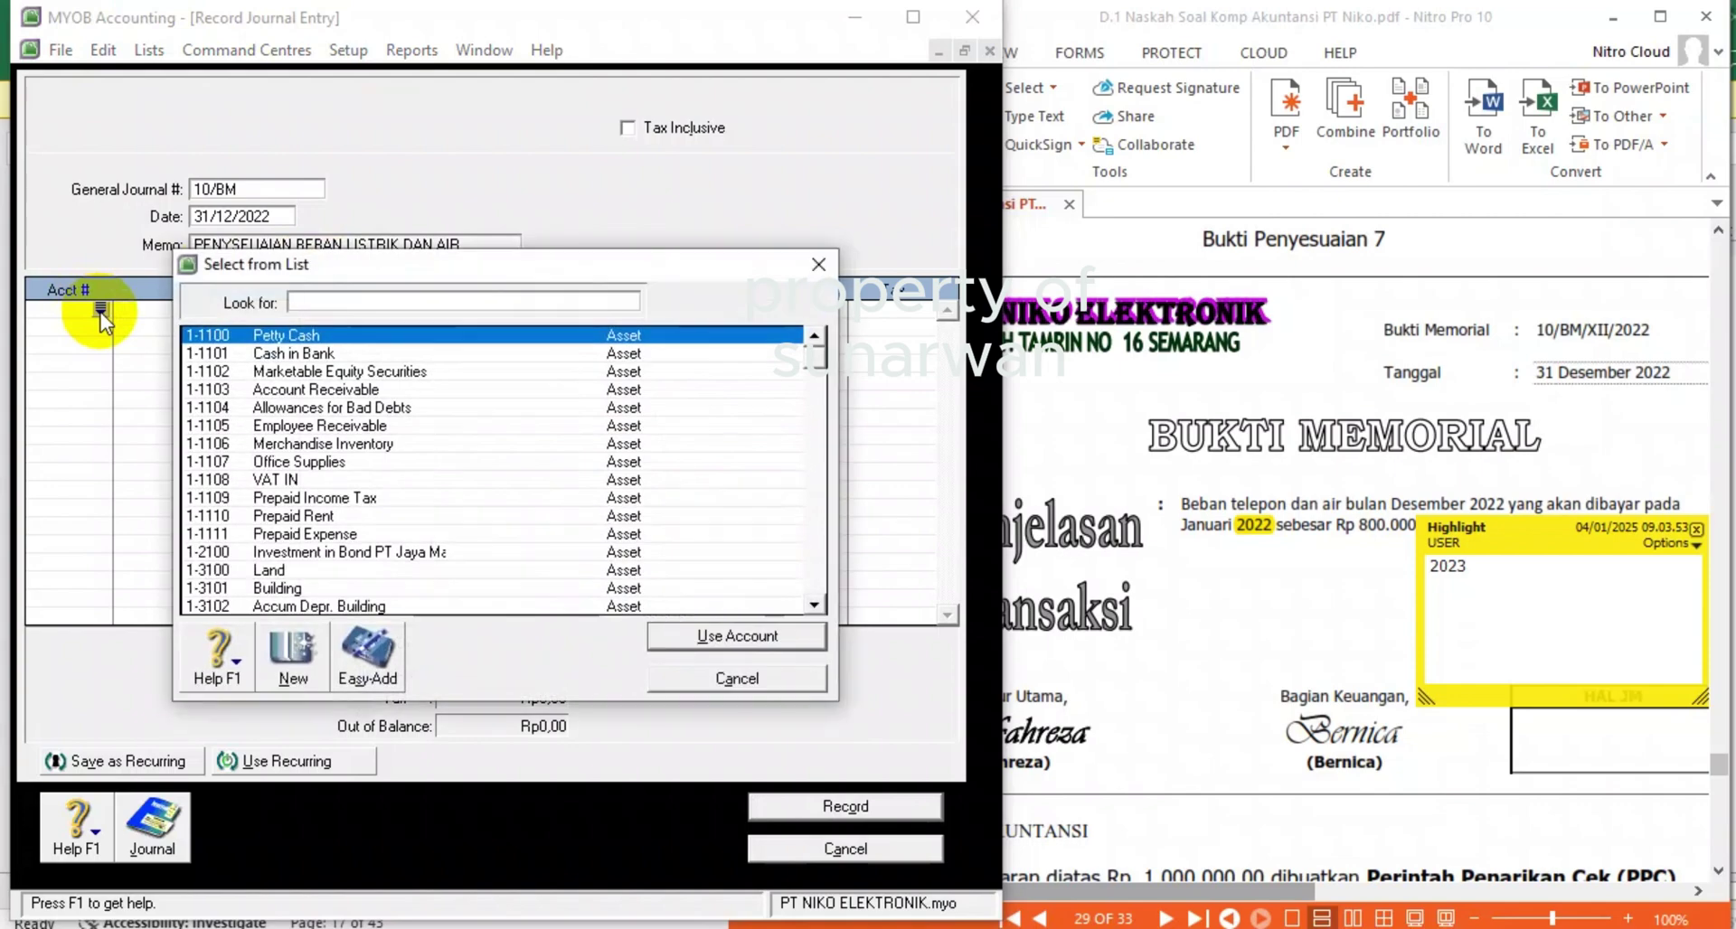
scroll(299, 452, "down", 10)
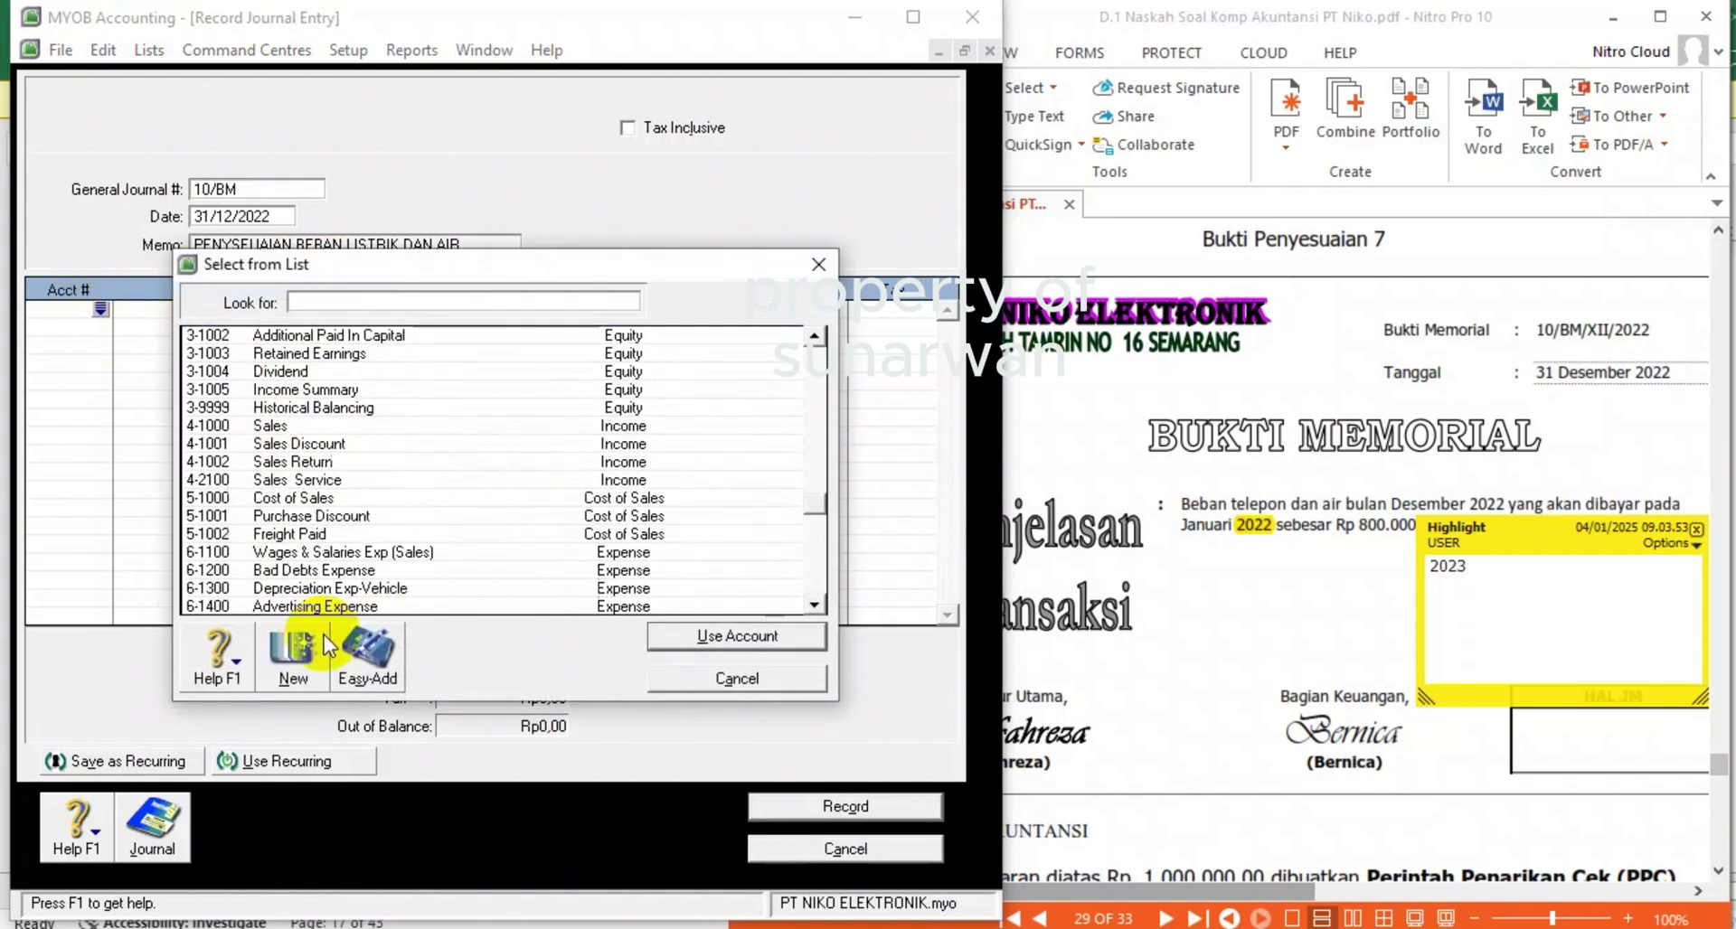
scroll(323, 631, "down", 4)
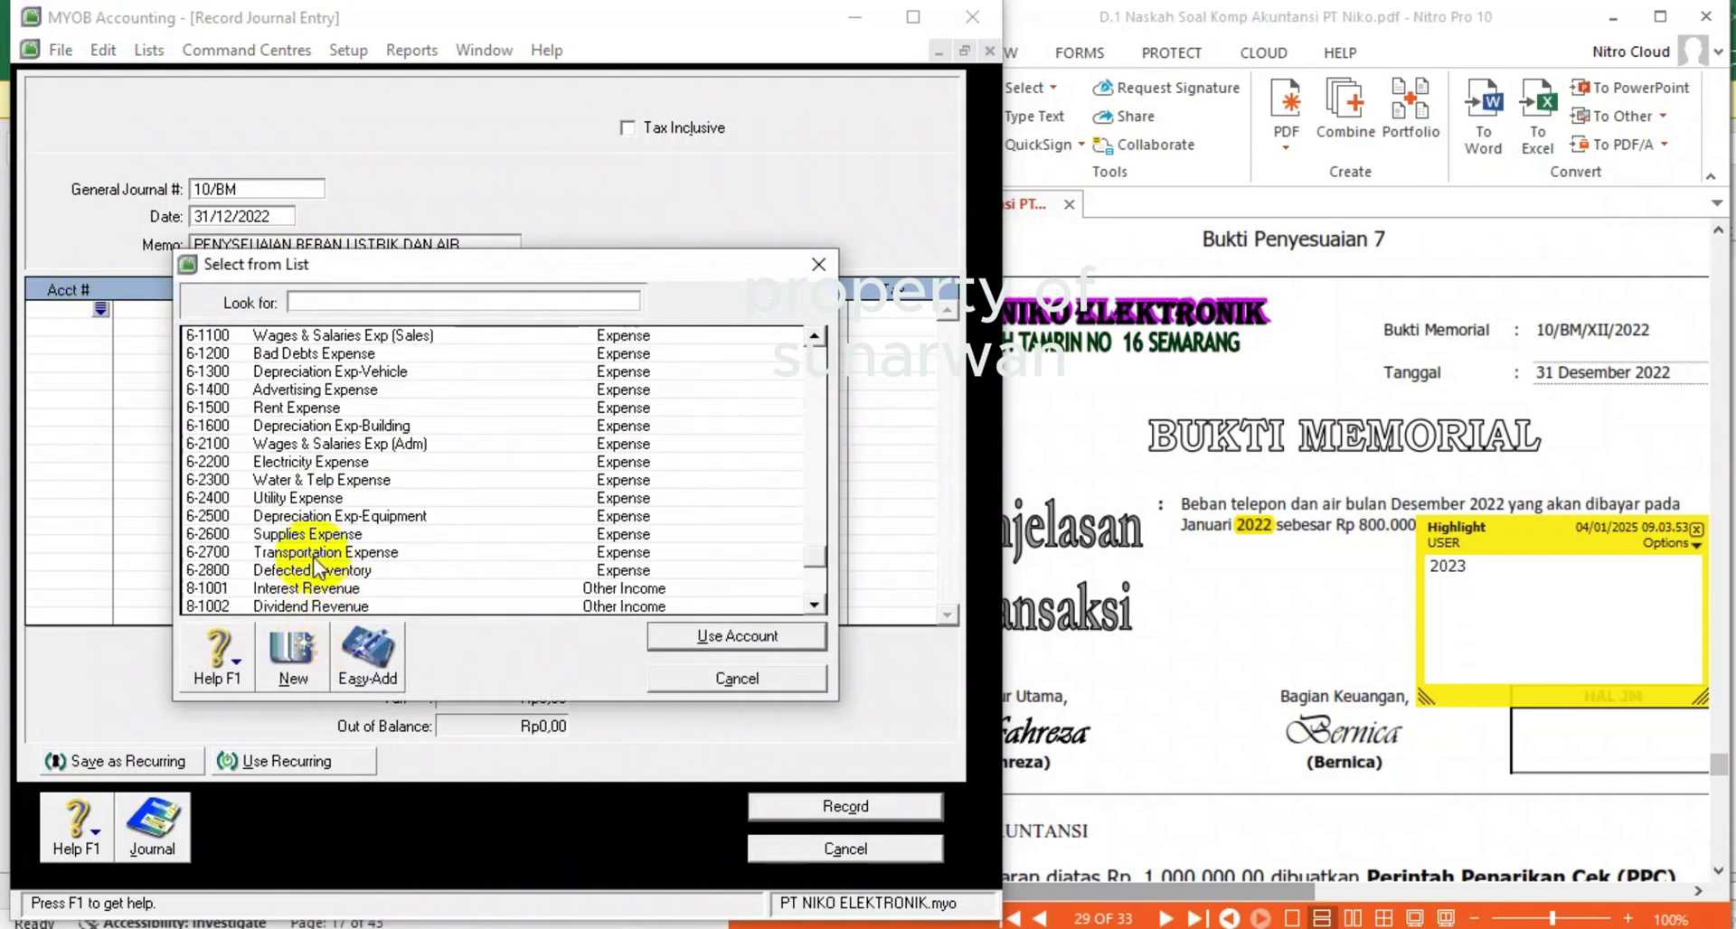
left_click(357, 462)
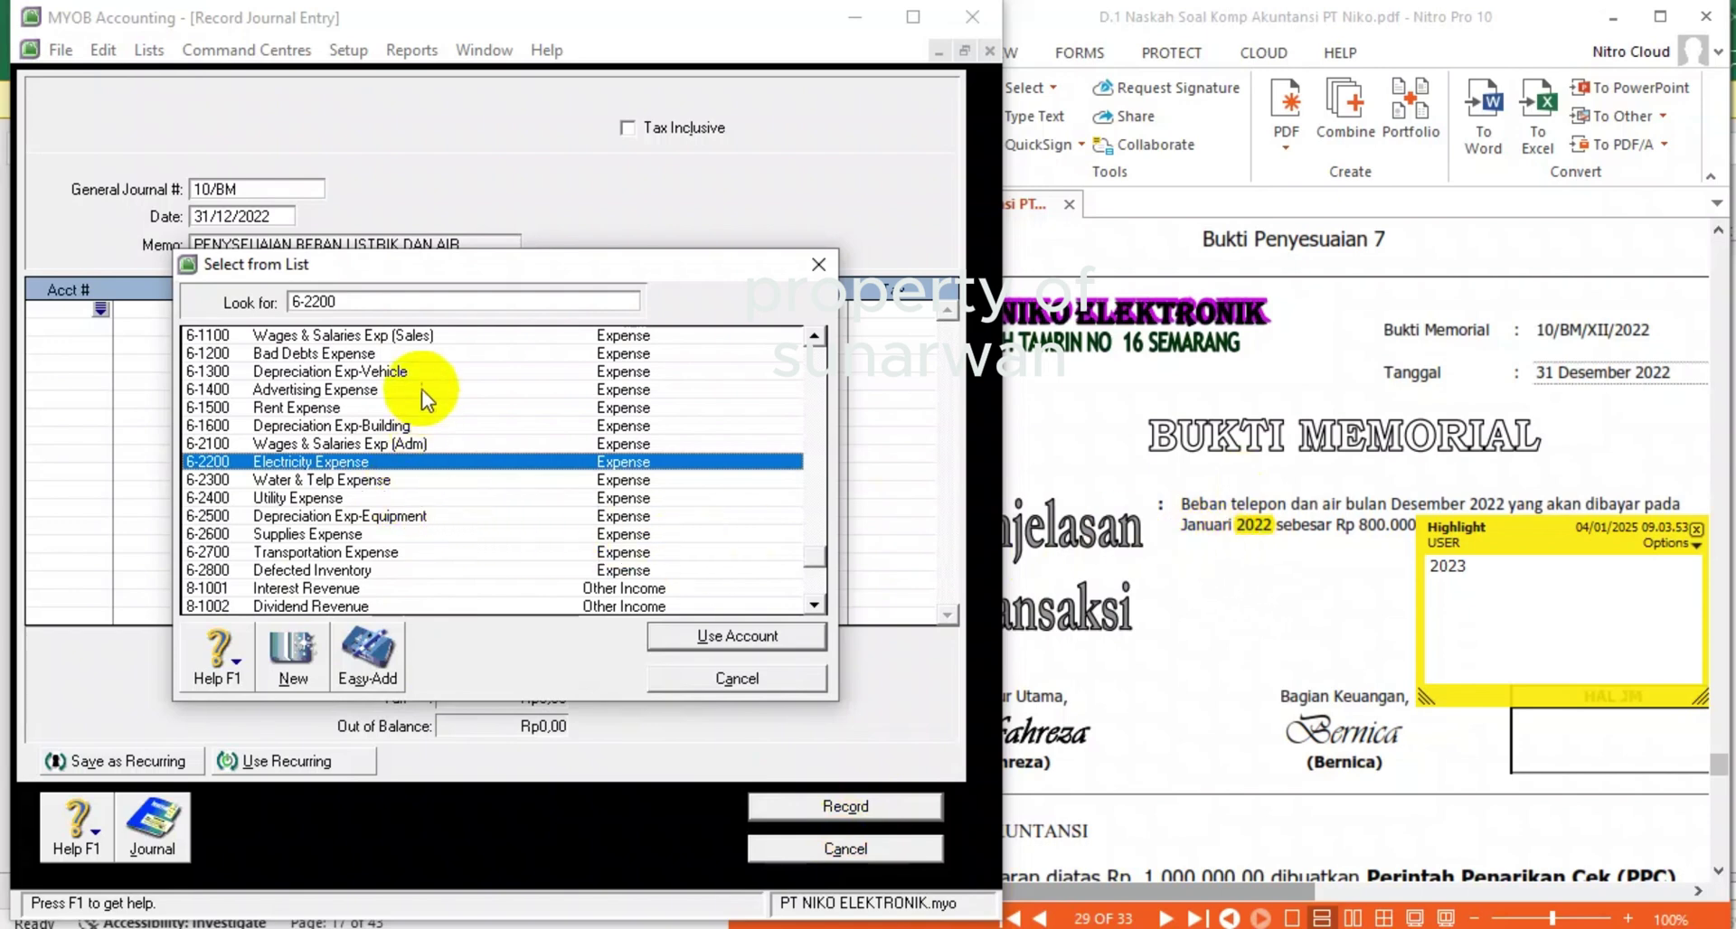
double_click(349, 480)
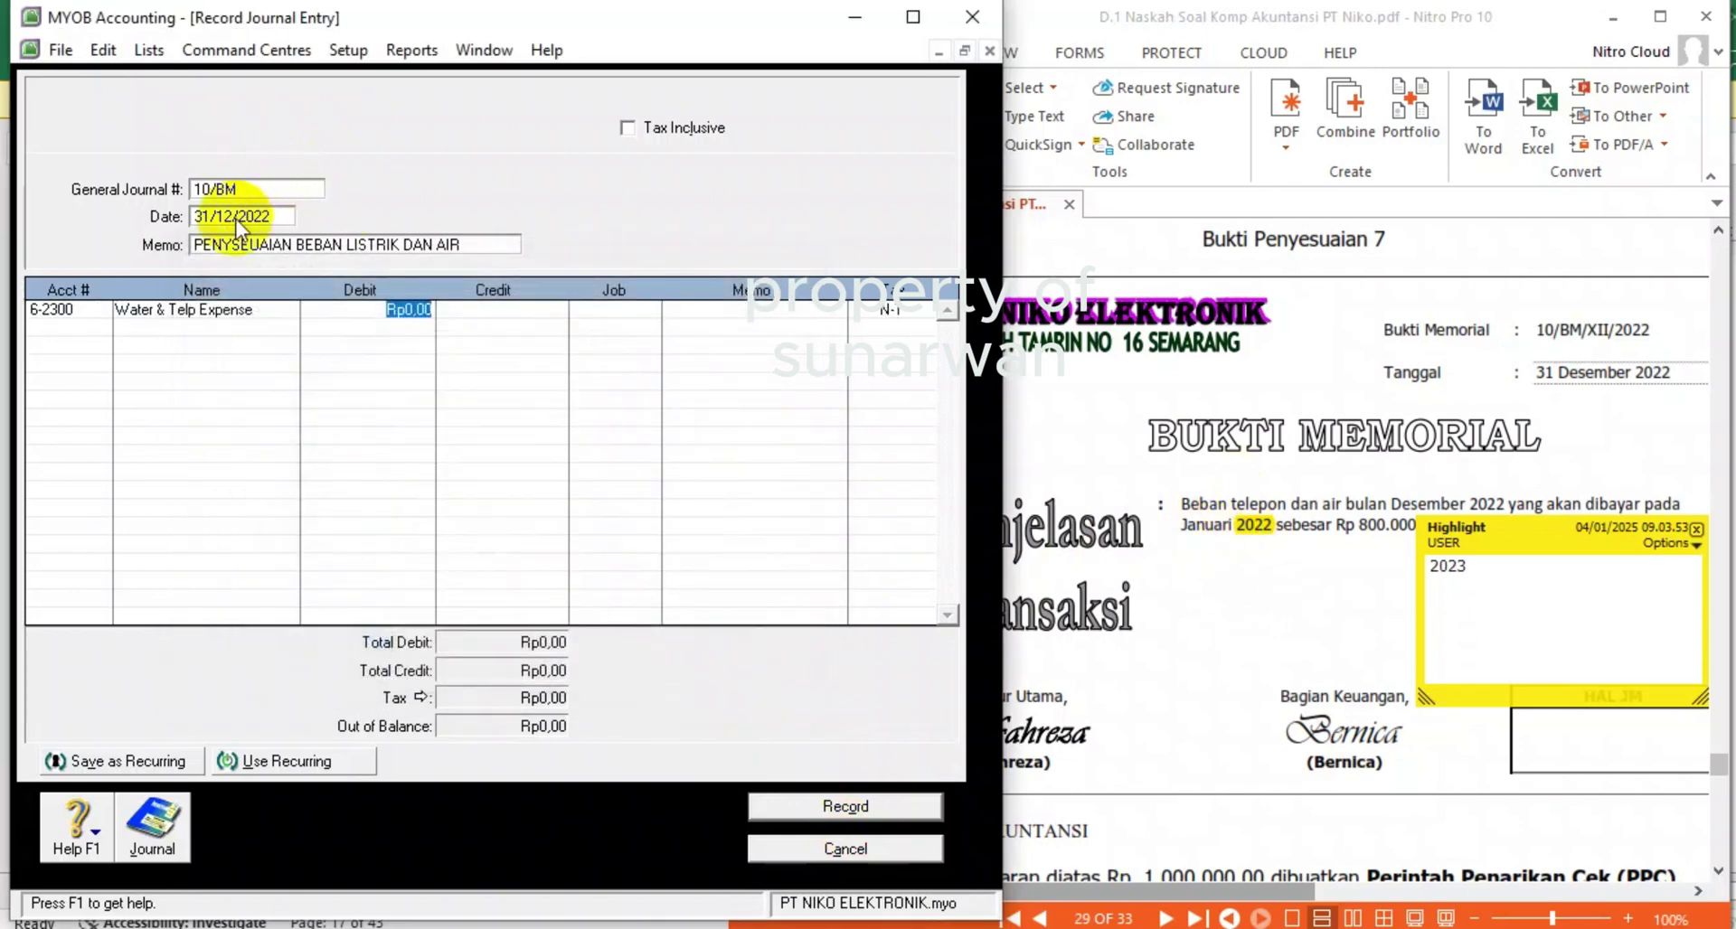
- Replace LISTRIK with TELP in the memo so that it reads PENYSEUAIAN BEBAN TELP DAN AIR
double_click(365, 244)
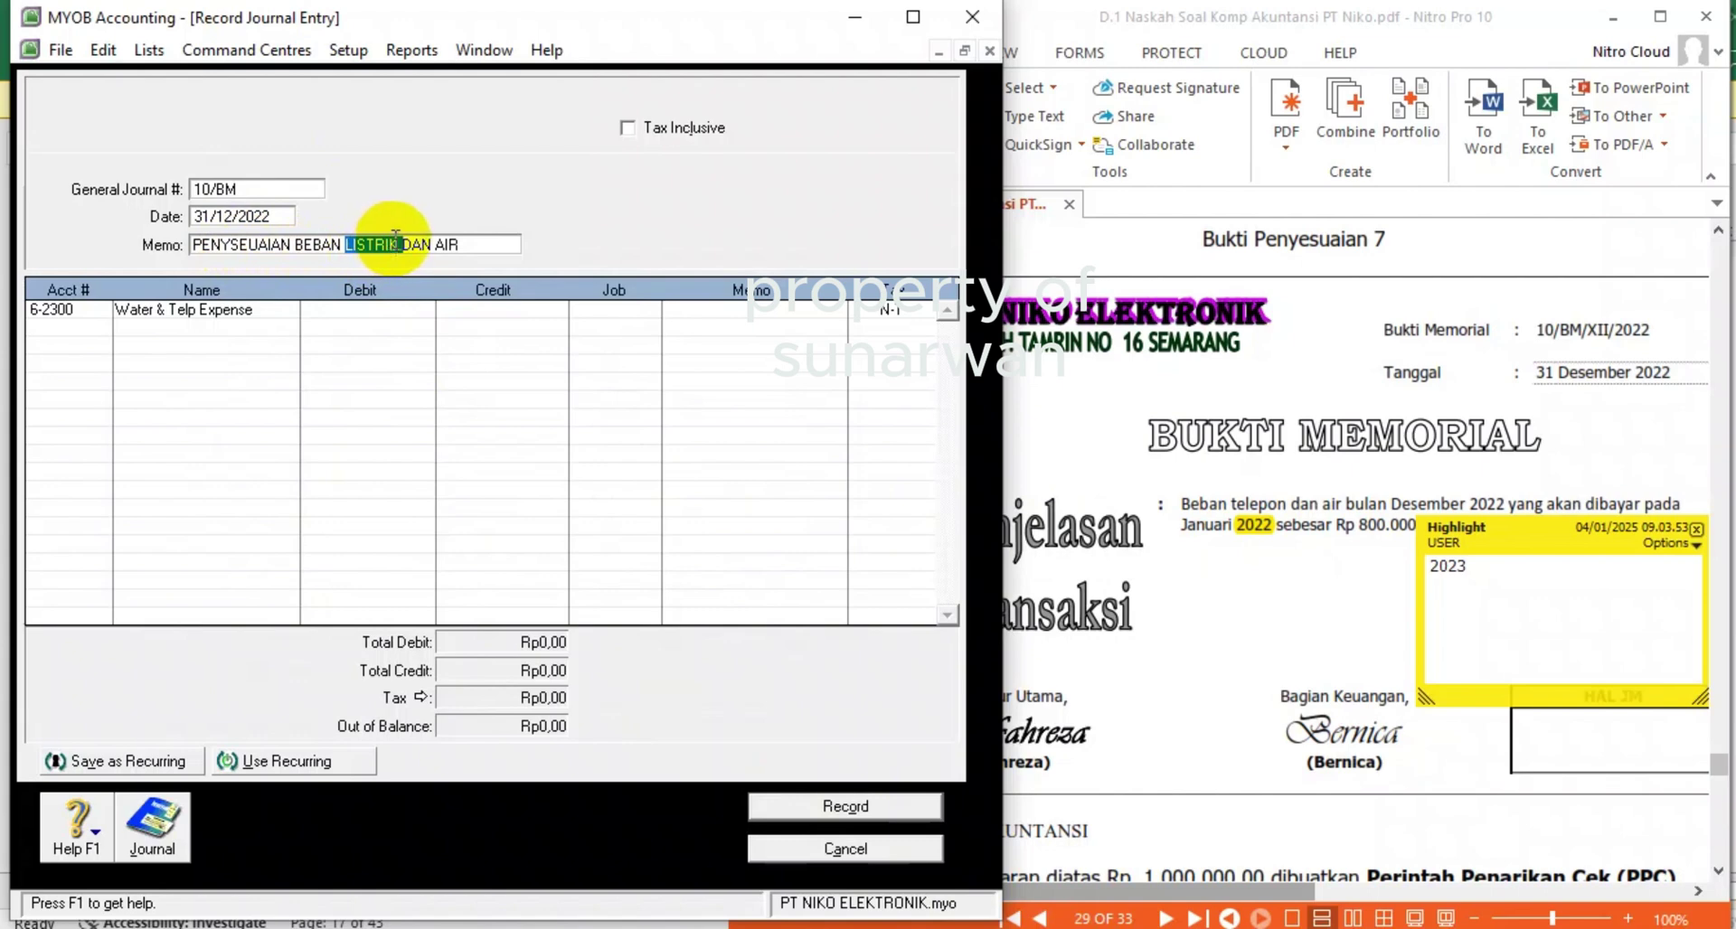
left_click(398, 242)
double_click(380, 242)
type("TEL")
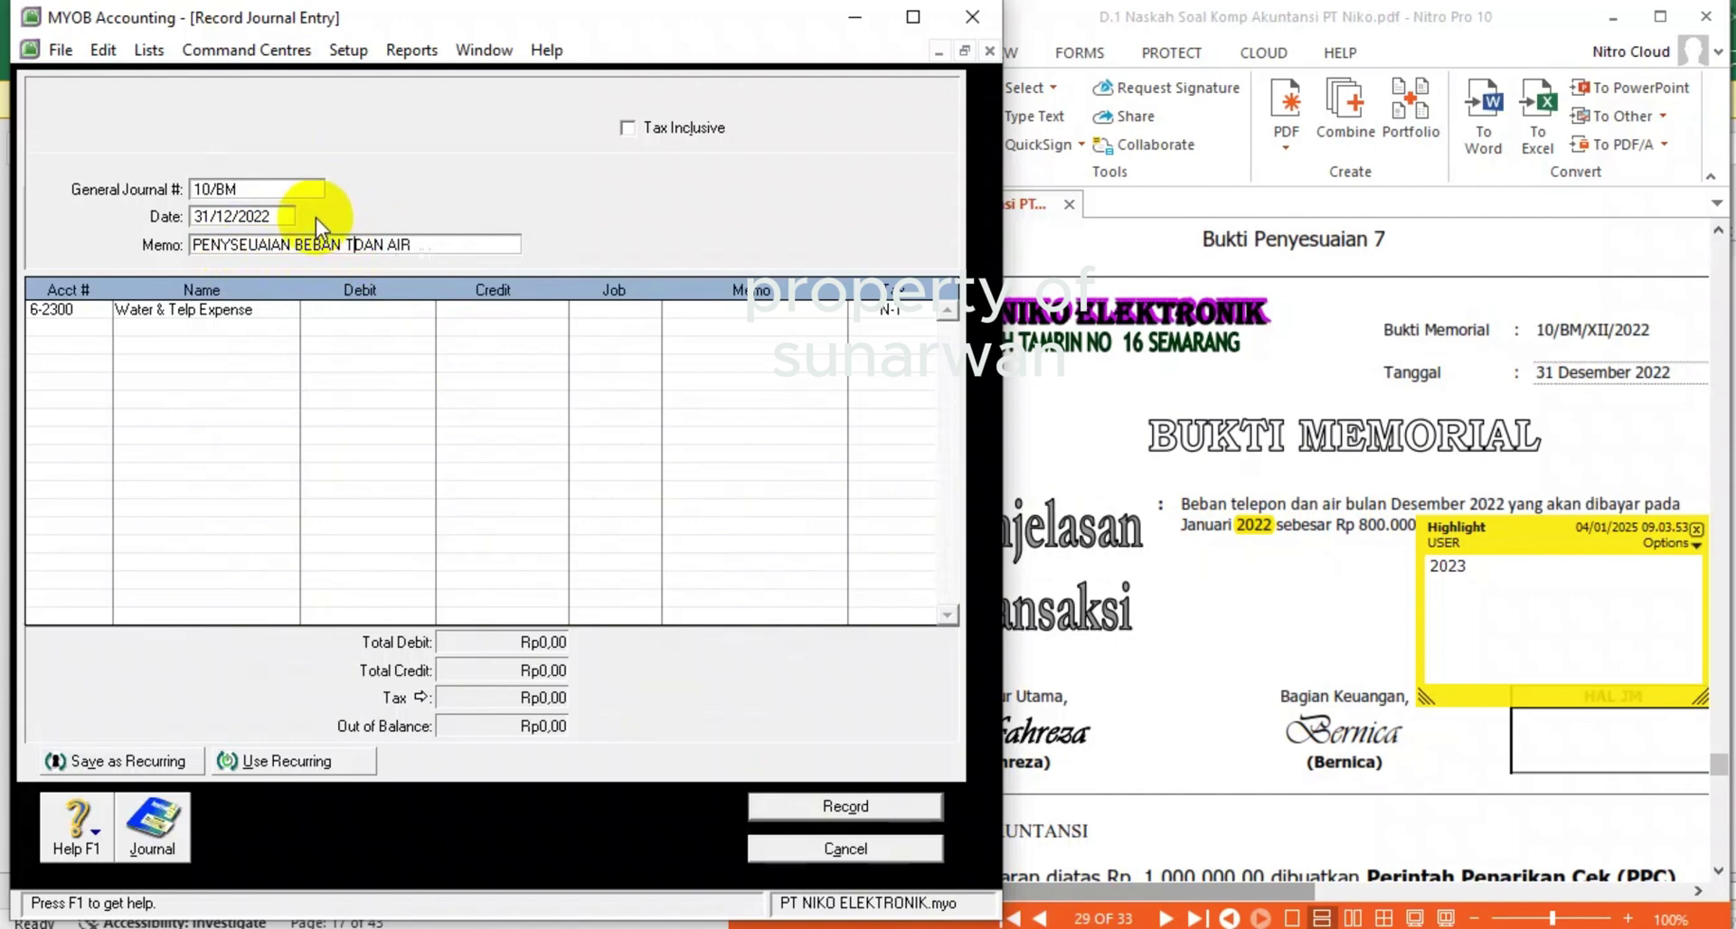
type("P")
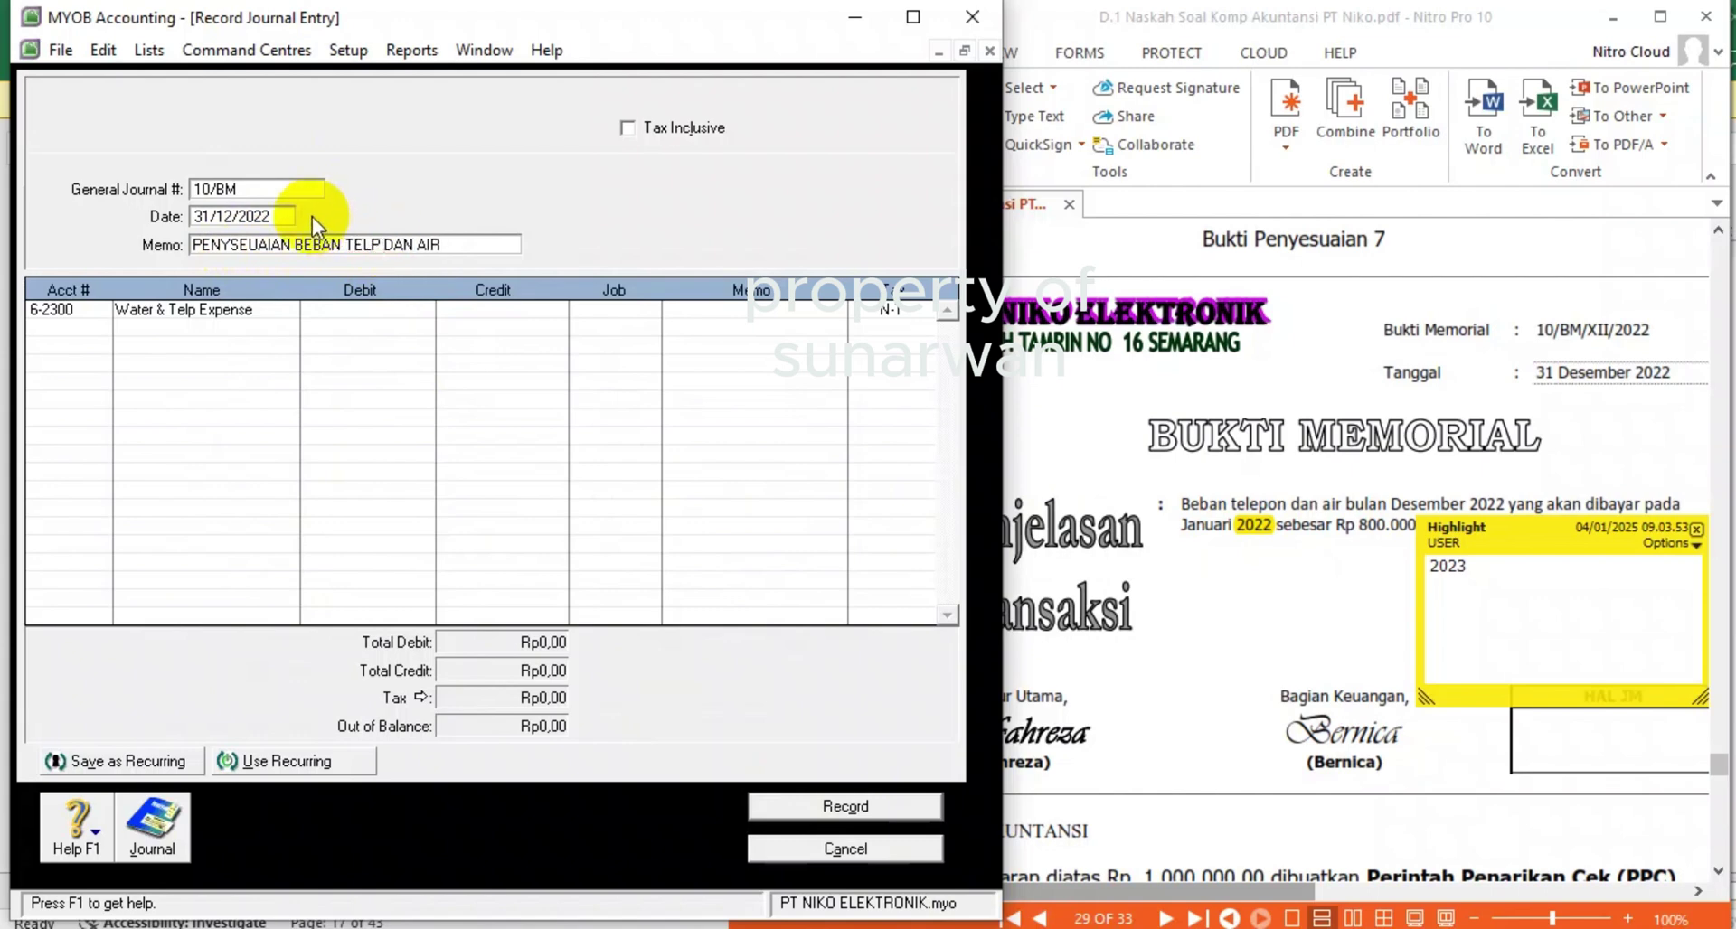
- Debit the Water & Telp Expense line with Rp800.000
left_click(406, 310)
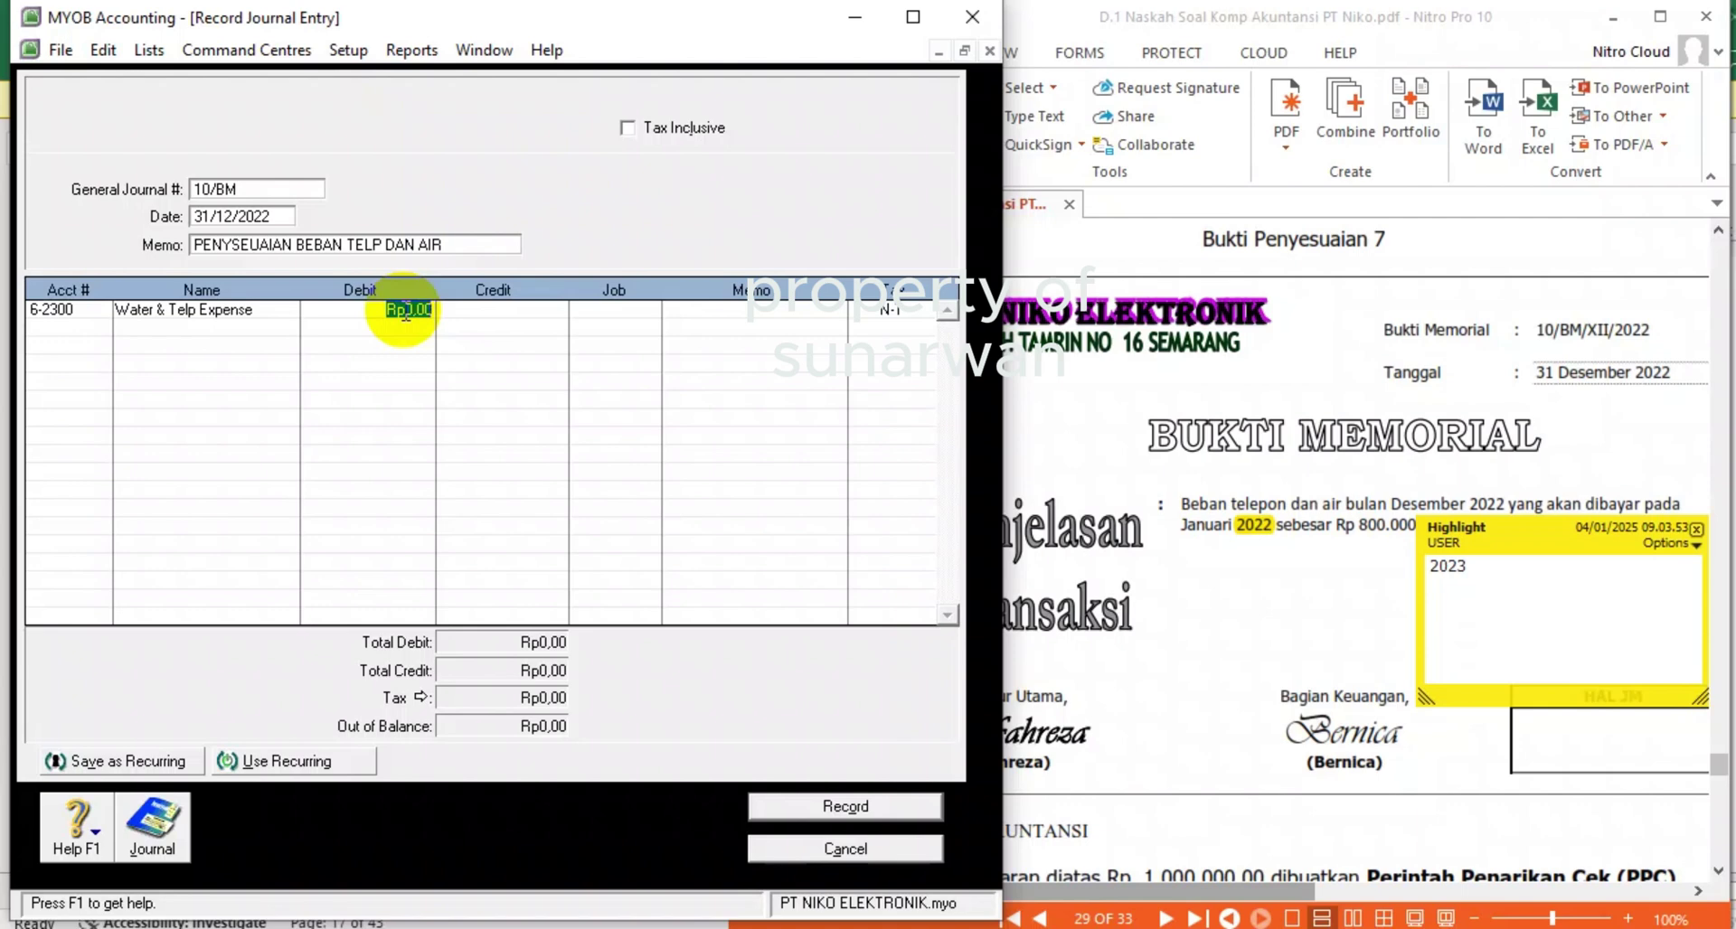
type("800000")
key("Tab")
- Add a second line crediting 2-1102 Telp & Water Payable with Rp800.000 and record entry 10/BM
left_click(87, 329)
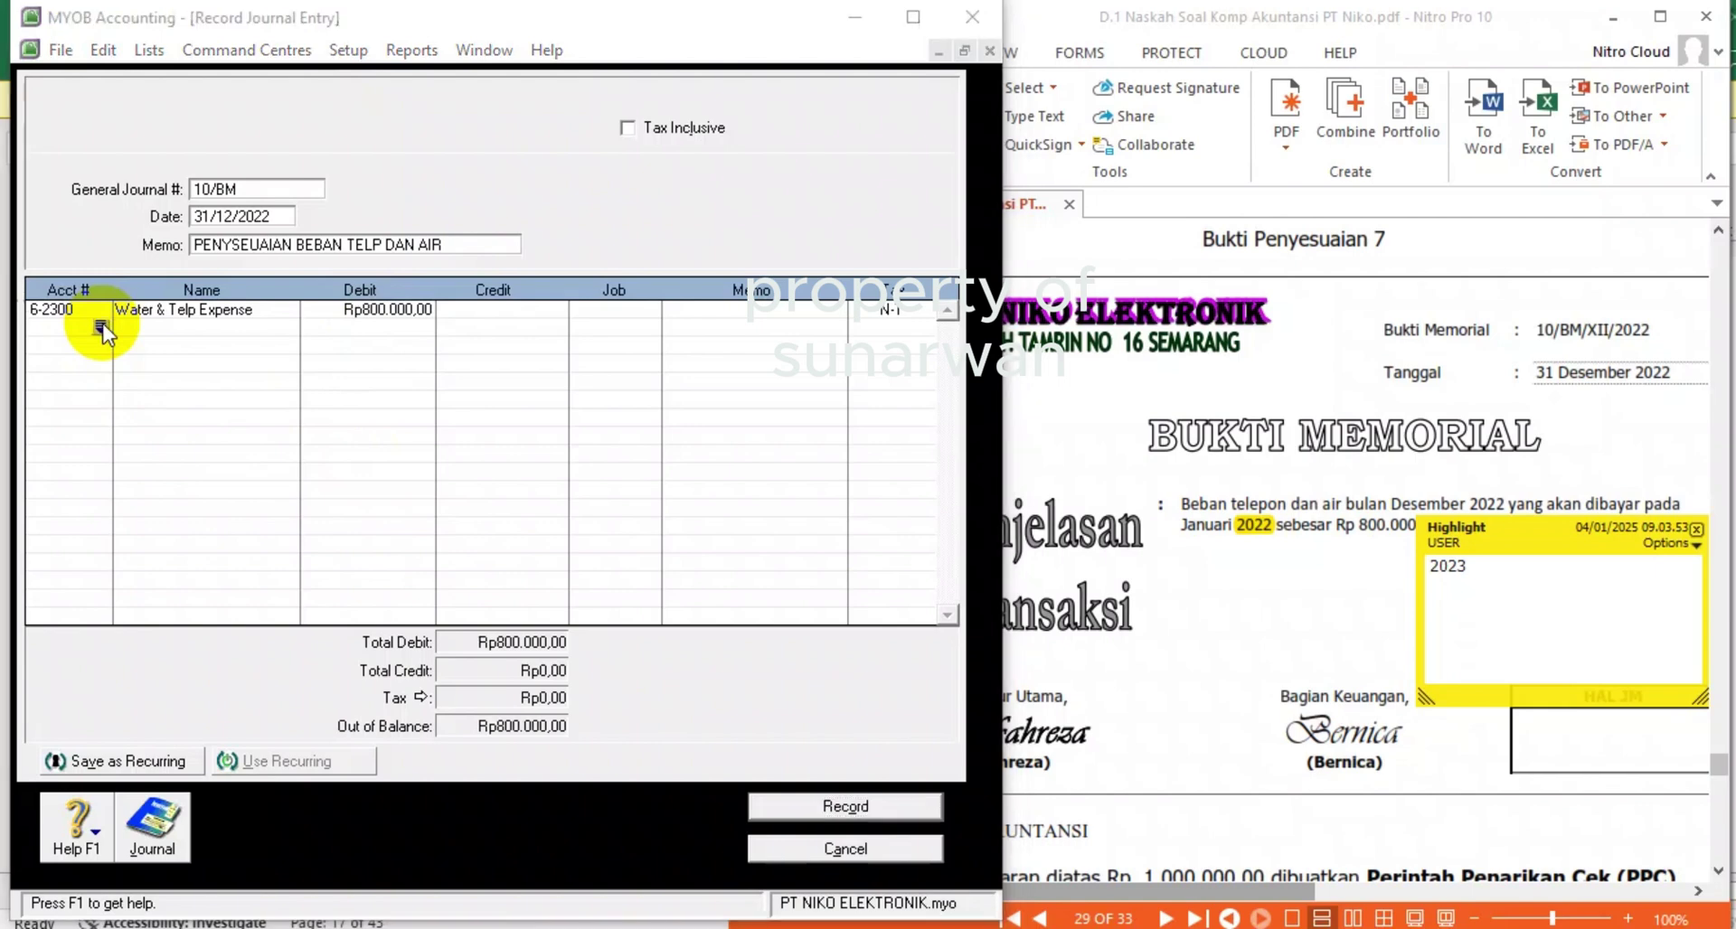
left_click(100, 328)
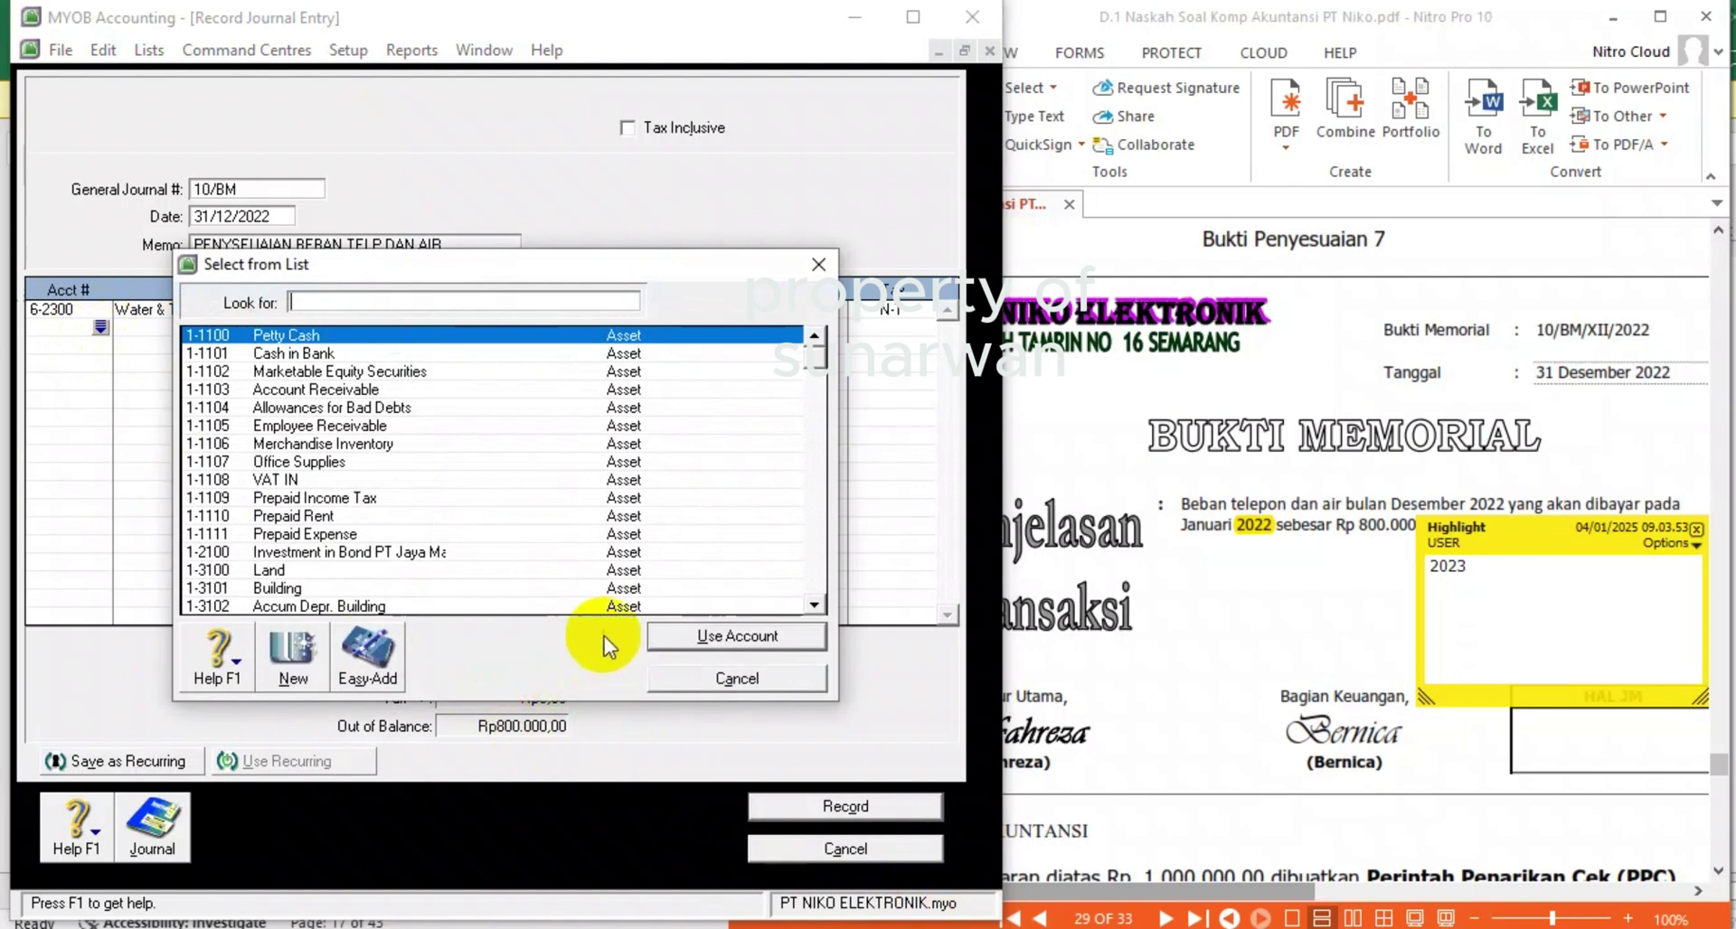
scroll(817, 604, "down", 3)
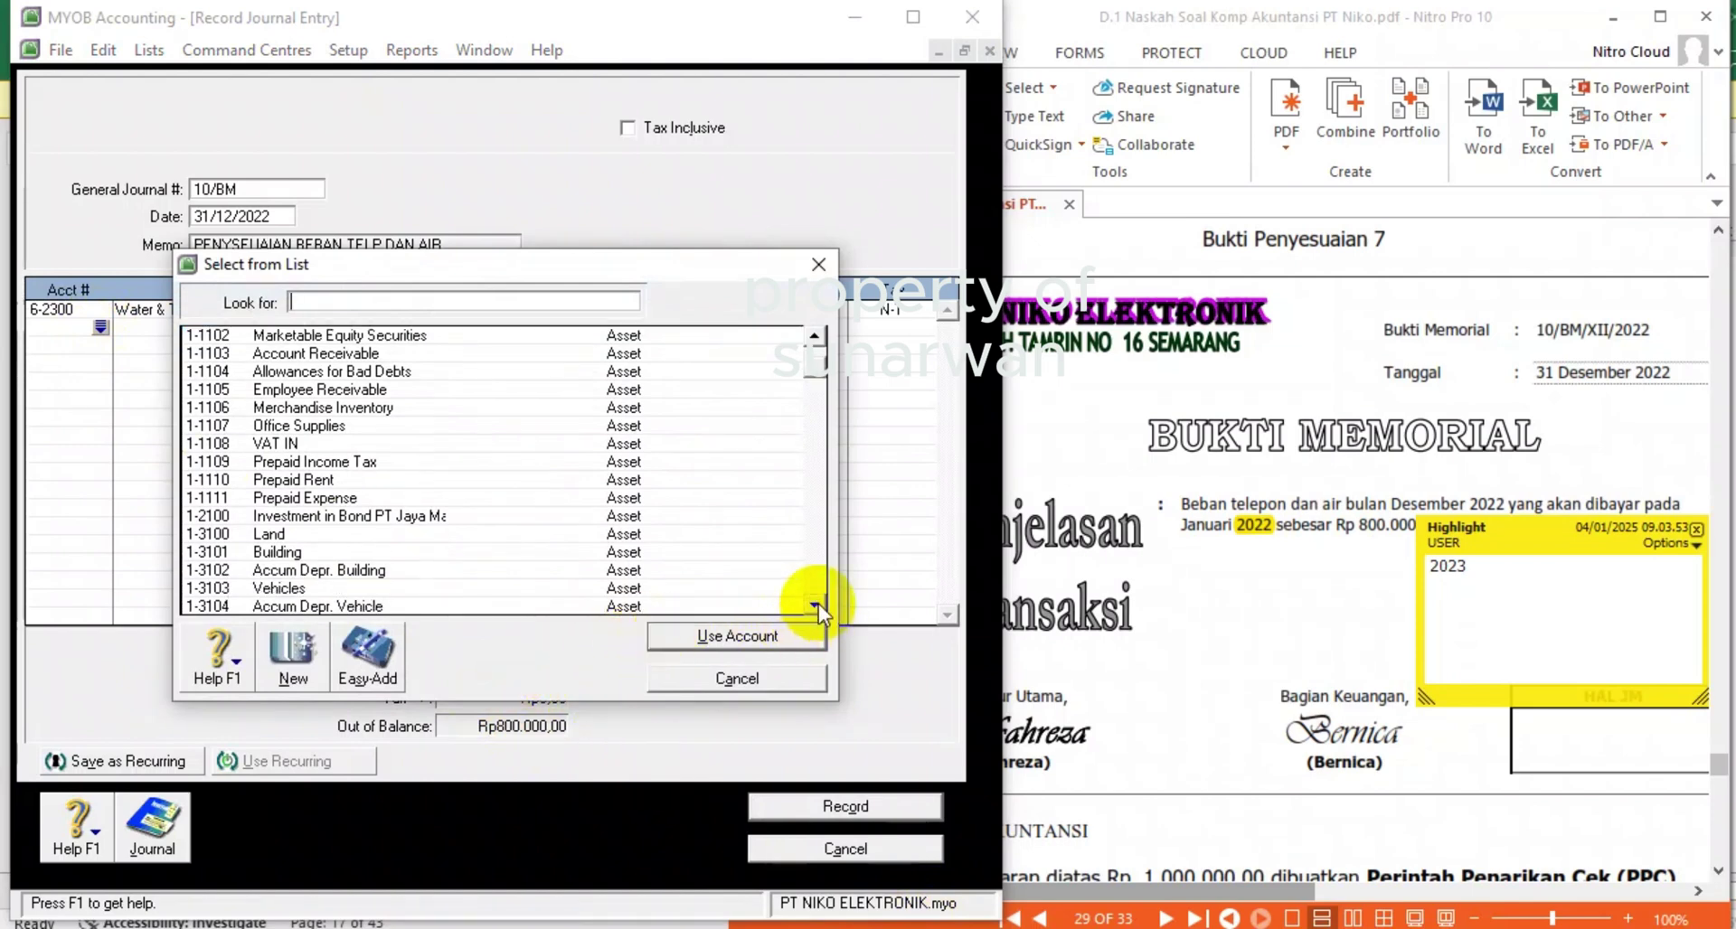
left_click(817, 604)
left_click(817, 603)
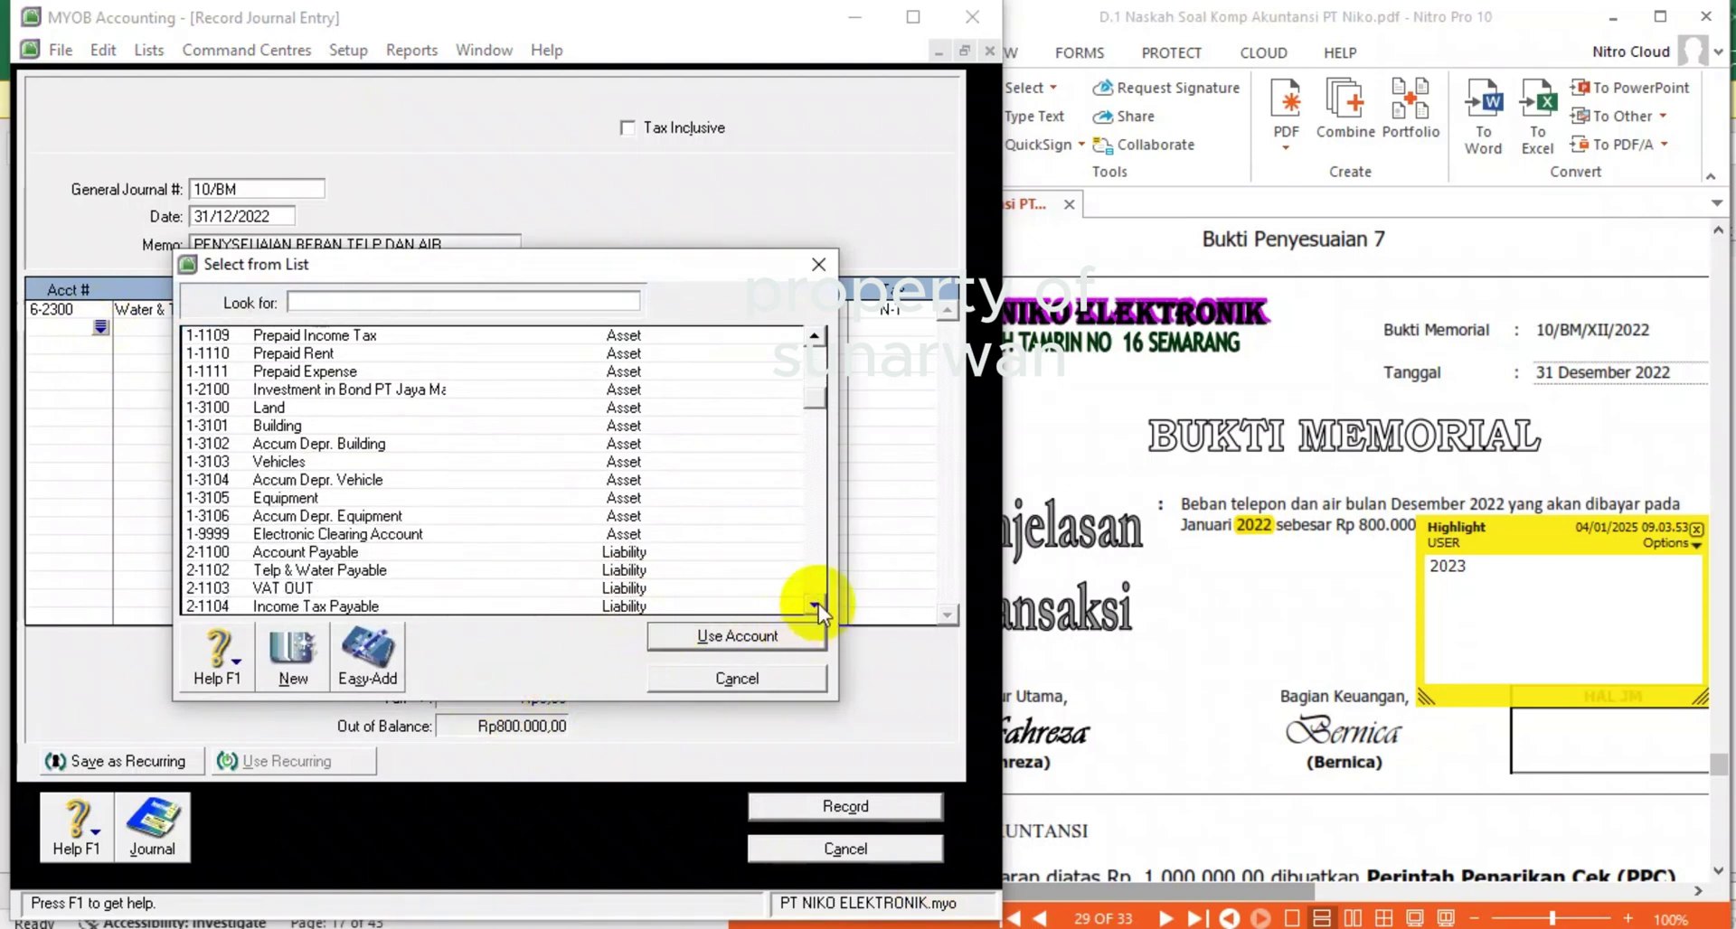
double_click(353, 570)
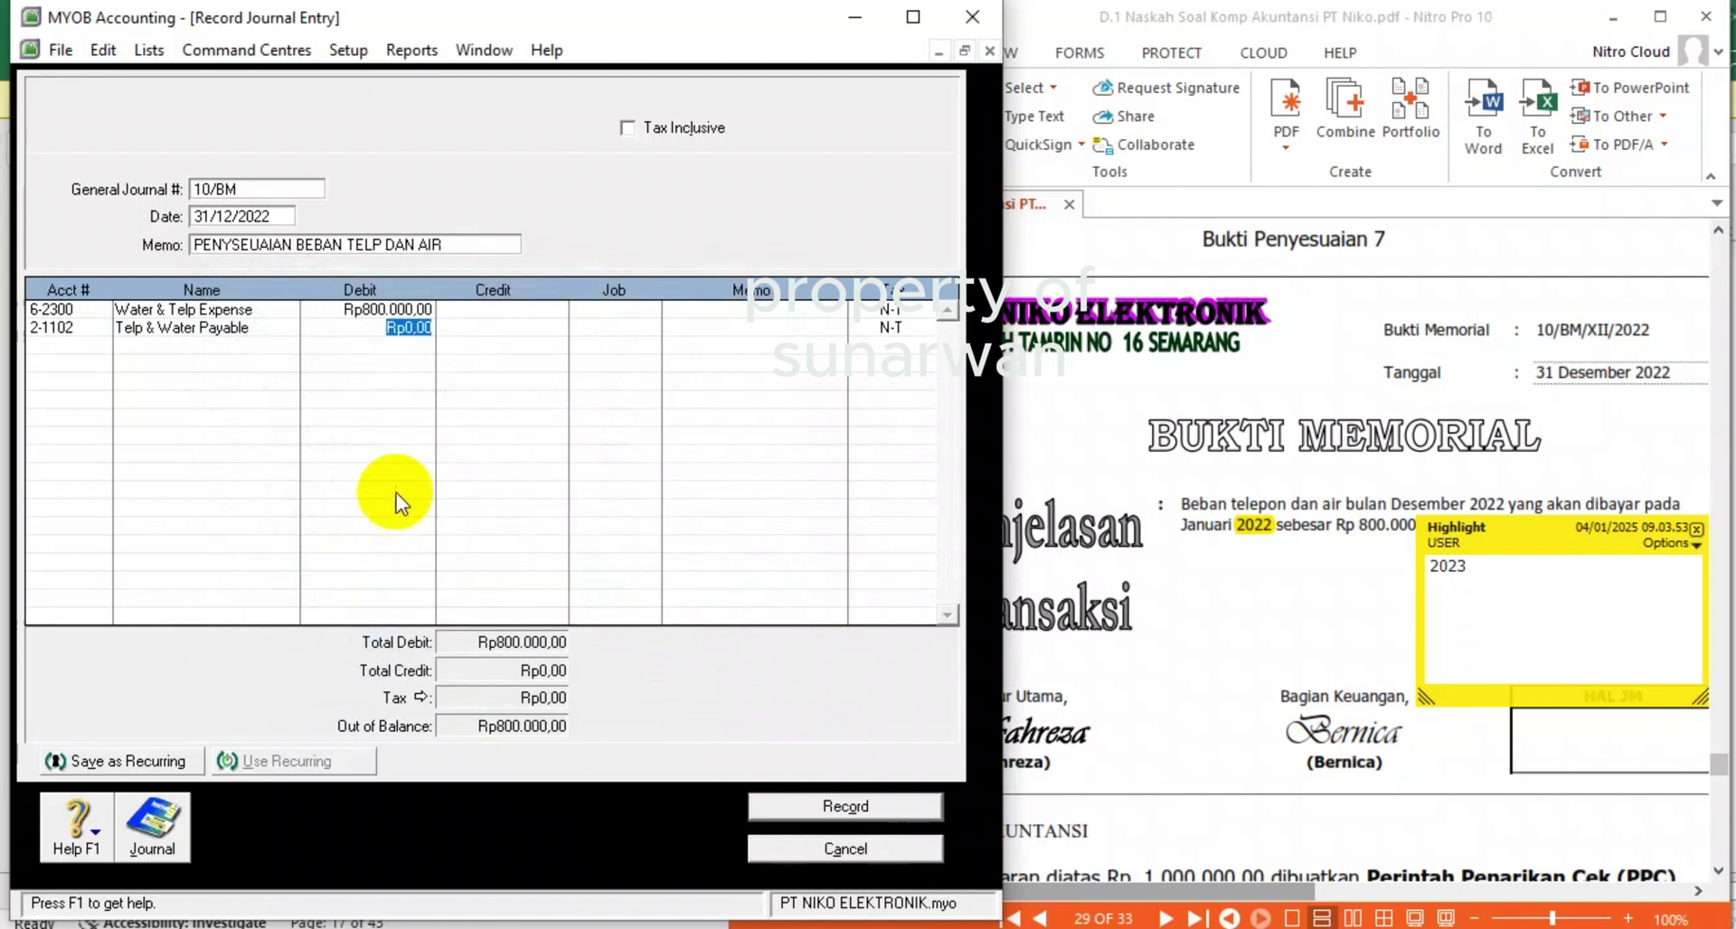
key("Tab")
key("Tab")
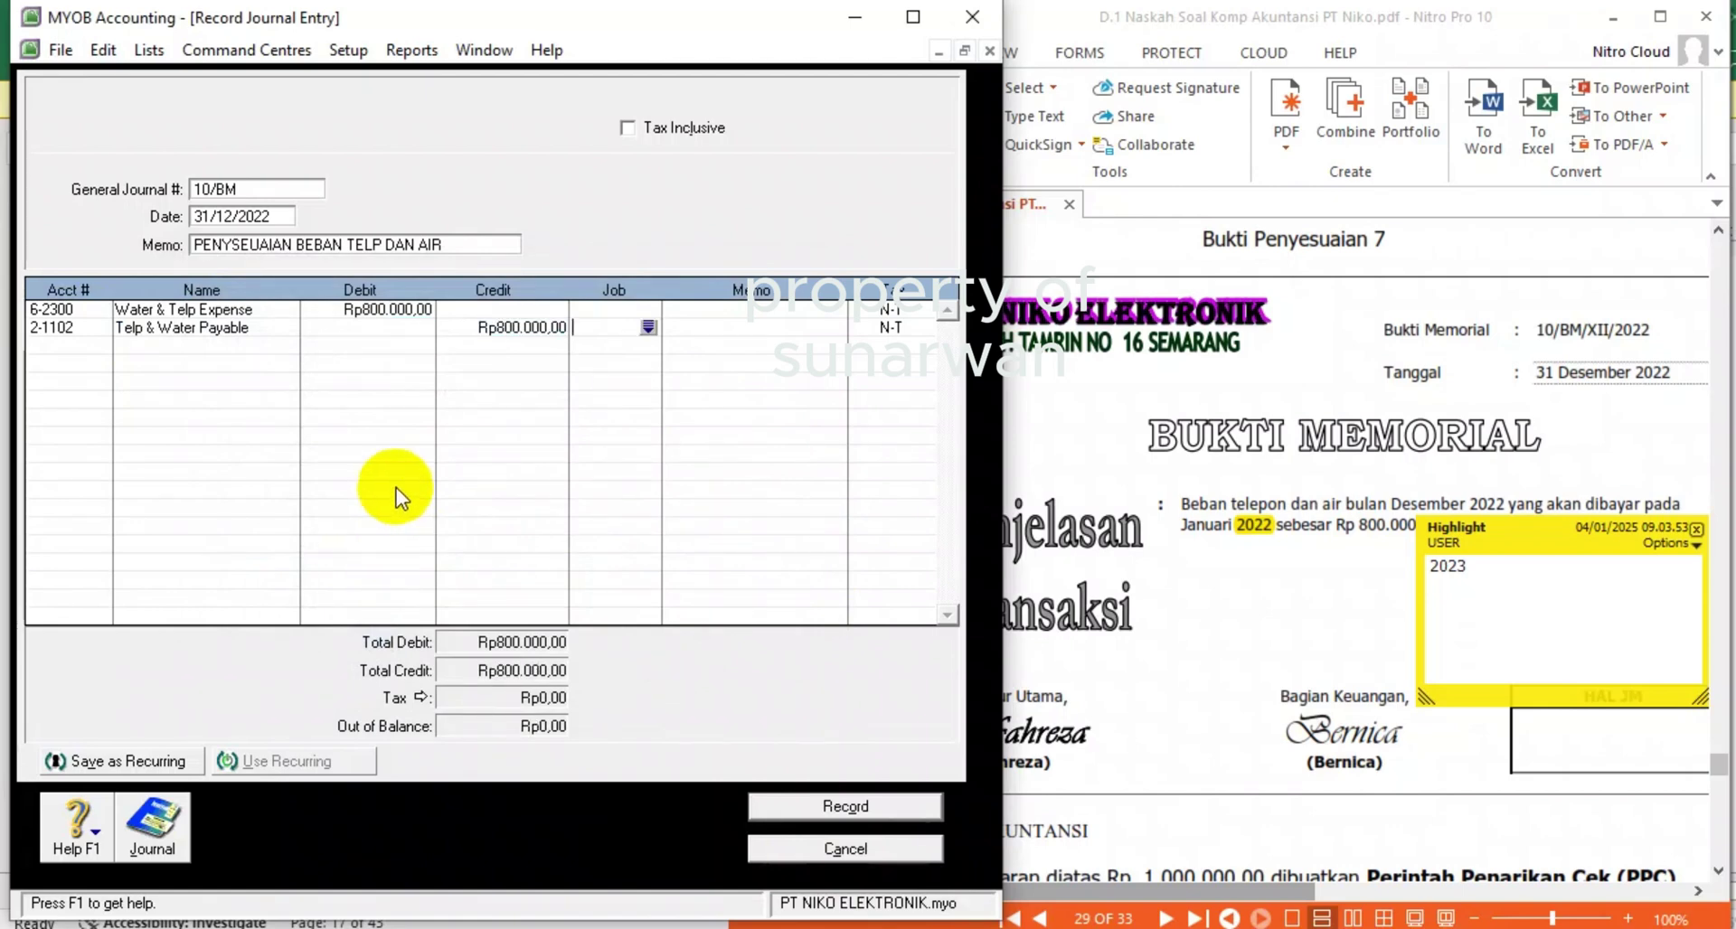
left_click(864, 810)
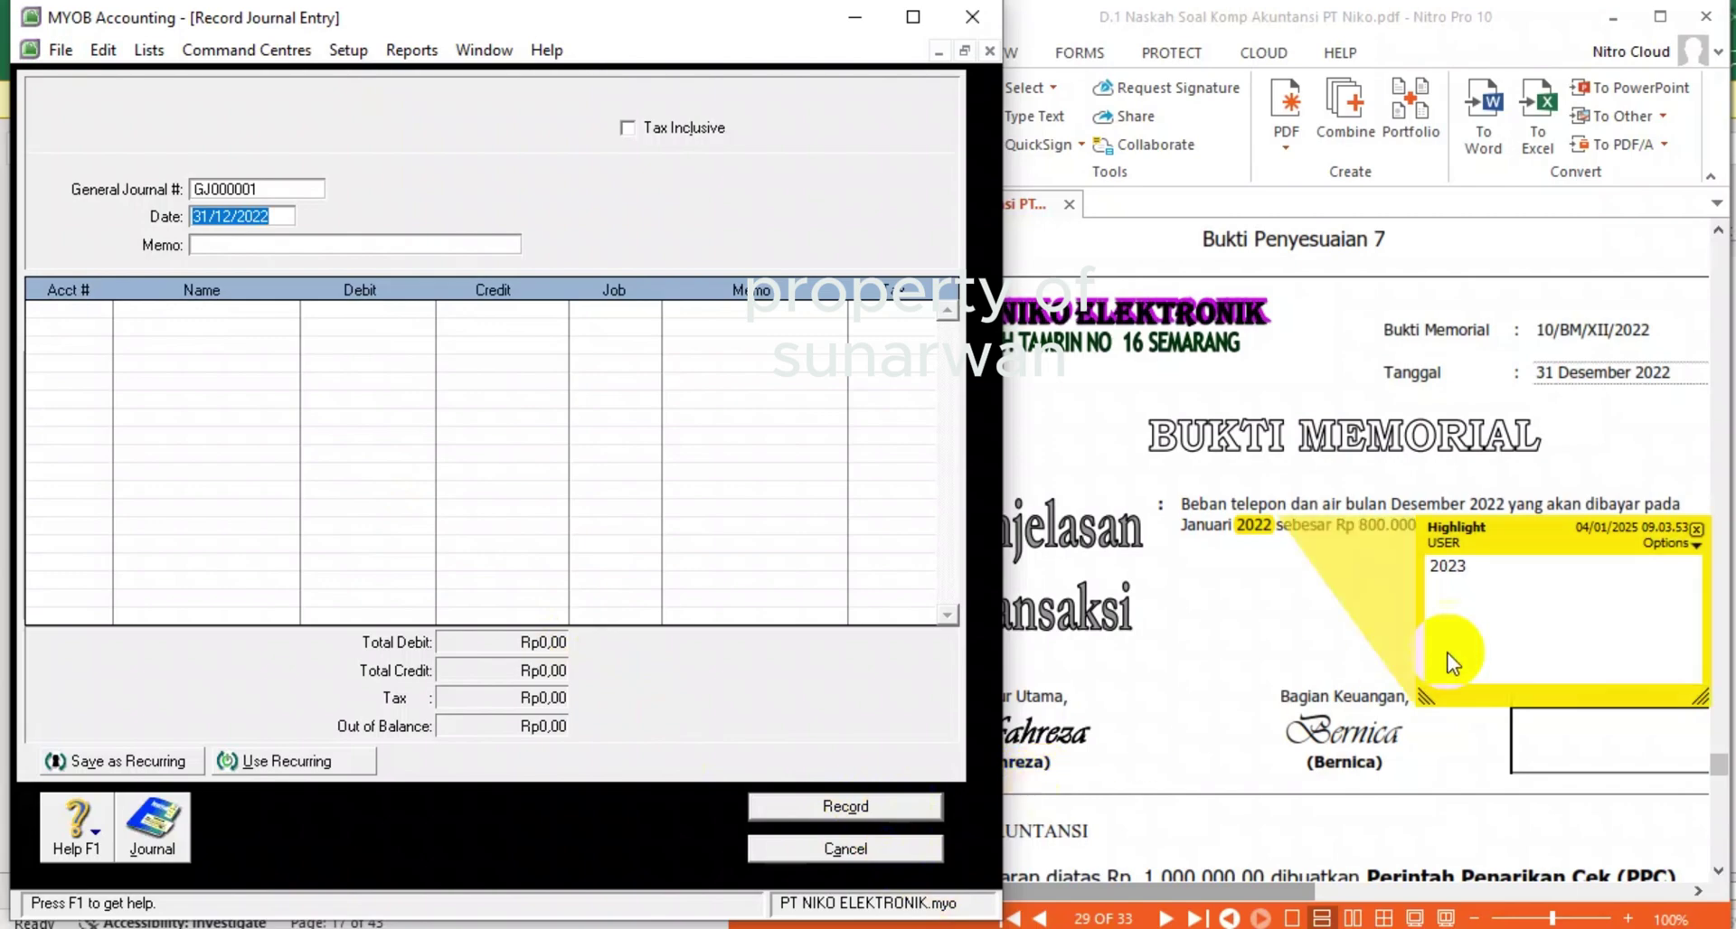
- Switch to the PDF in Nitro Pro and go to Bukti Penyesuaian 8, memorial voucher 11/BM/XII/2022
scroll(1293, 655, "down", 5)
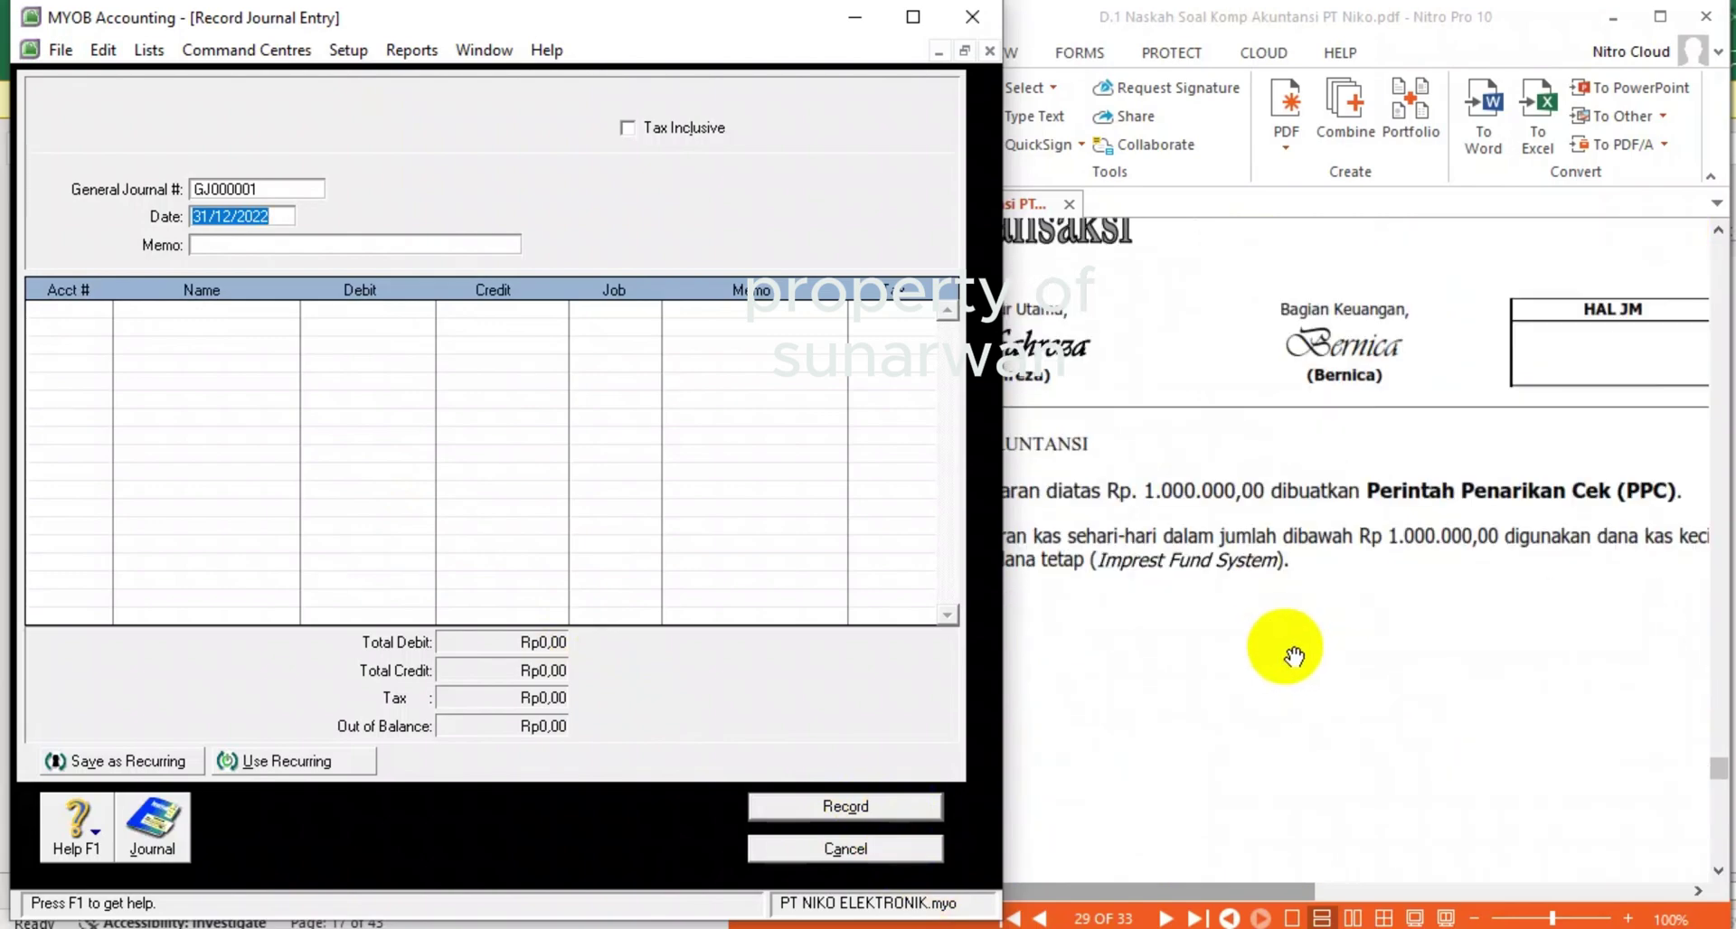
left_click(1293, 656)
scroll(1293, 655, "down", 8)
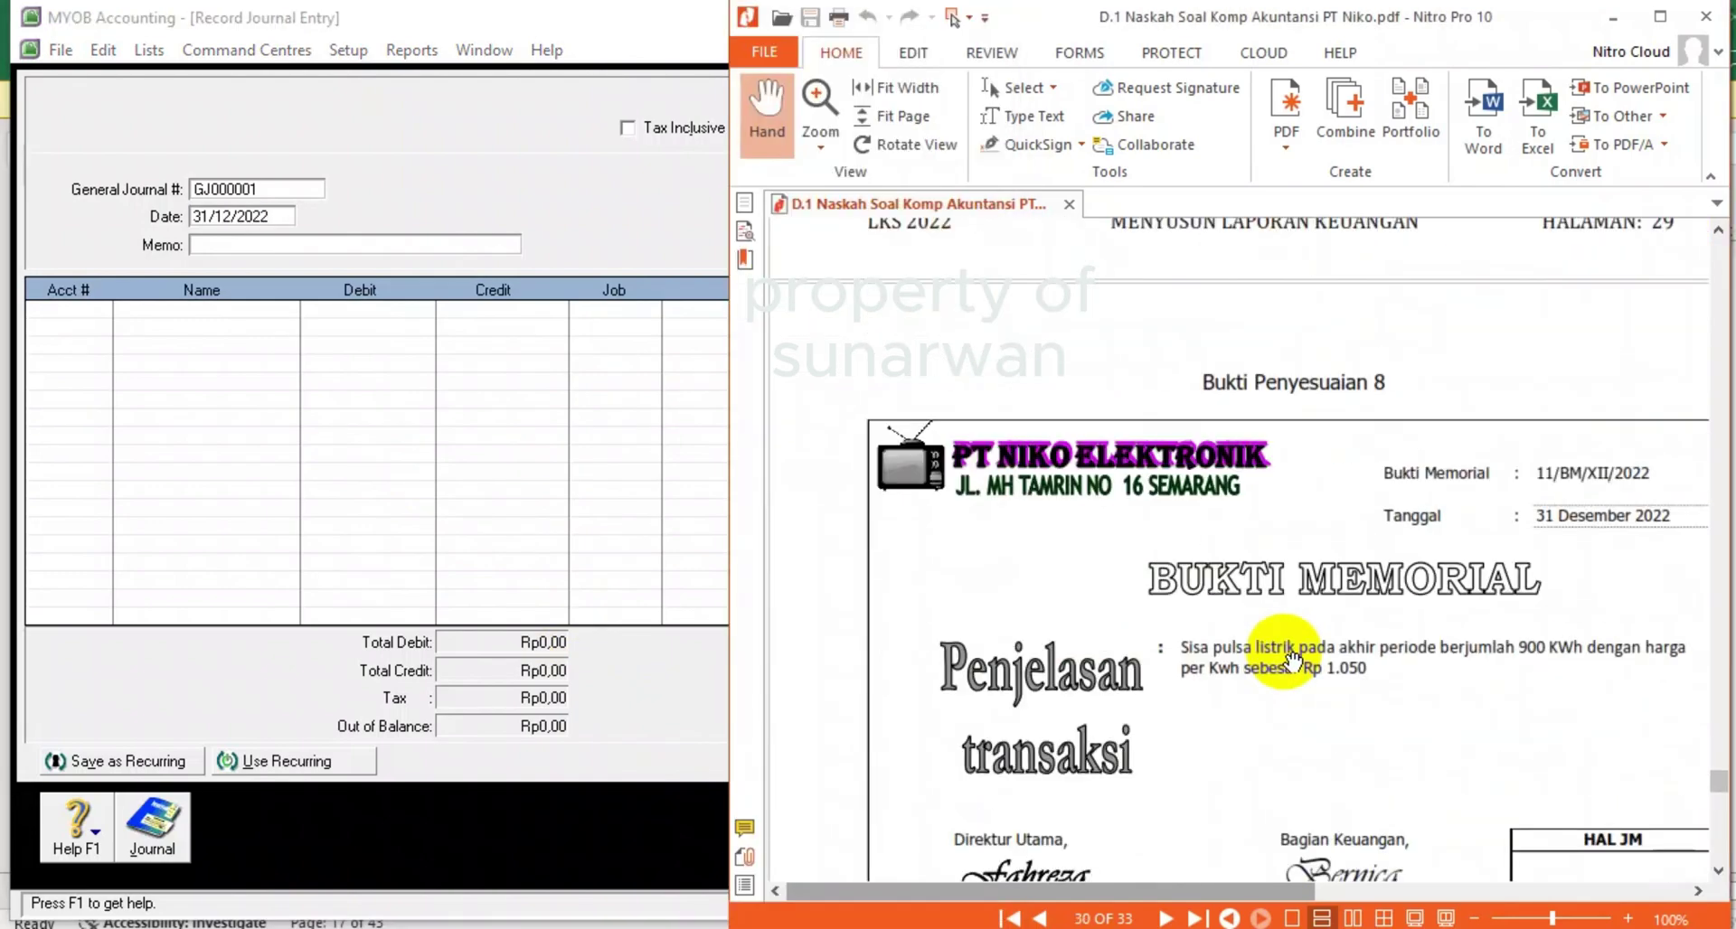
scroll(1293, 658, "down", 2)
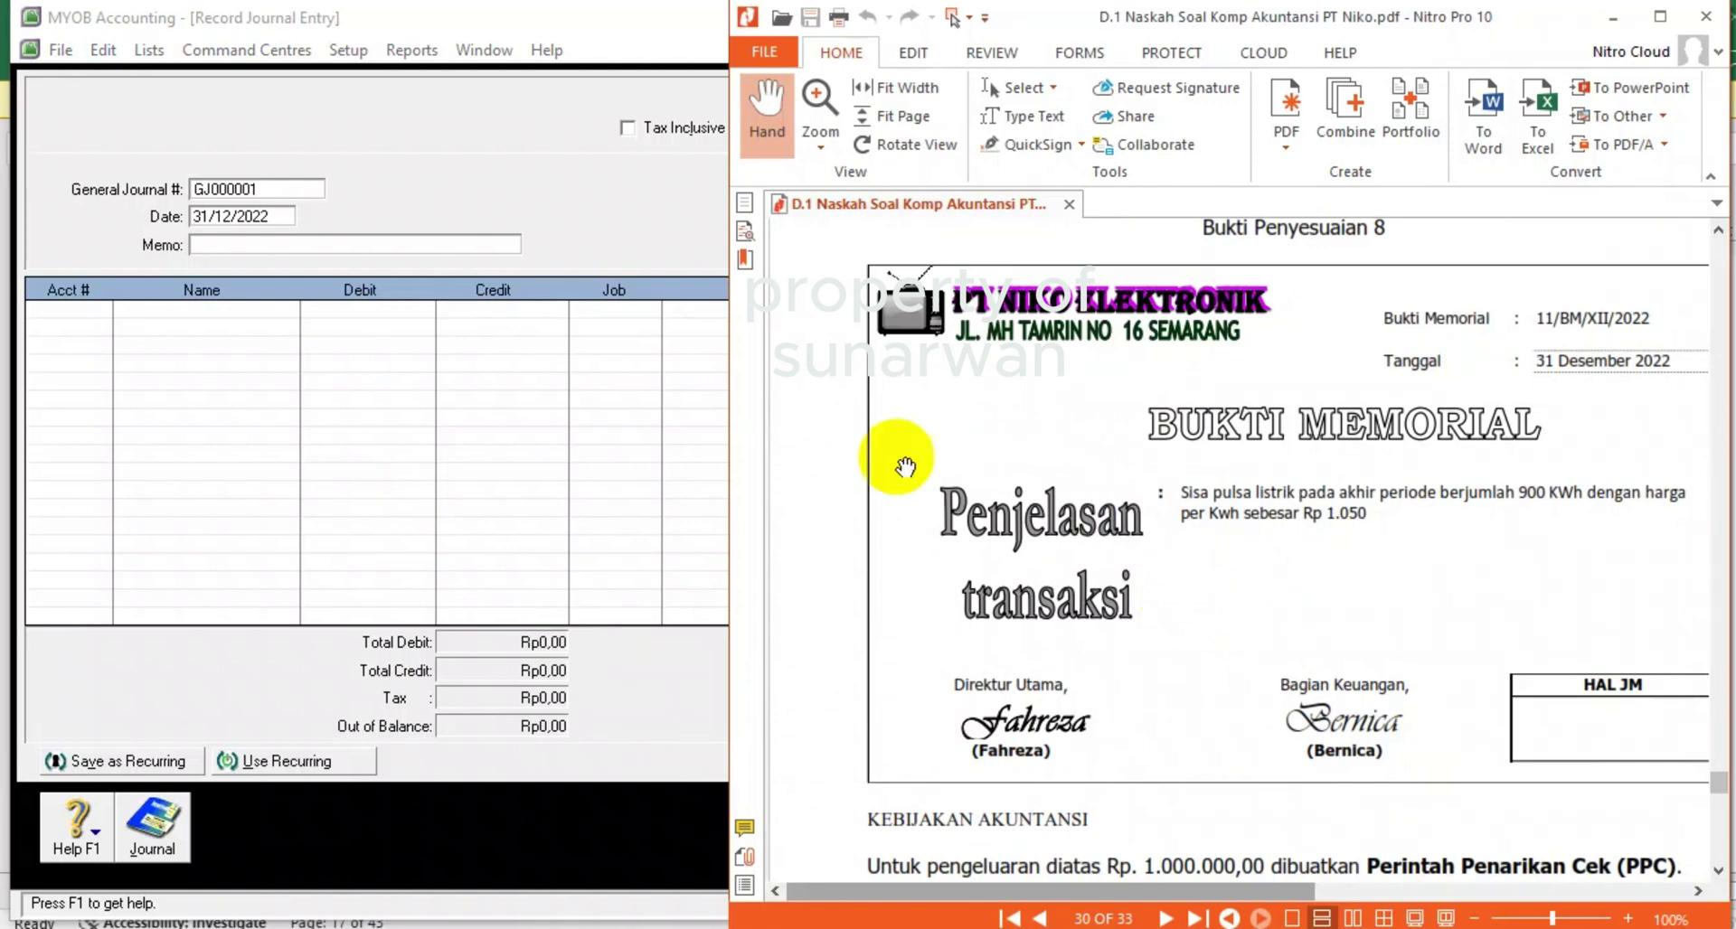
- Switch to MYOB Accounting and set the new entry's general journal number to 11/BM
left_click(260, 186)
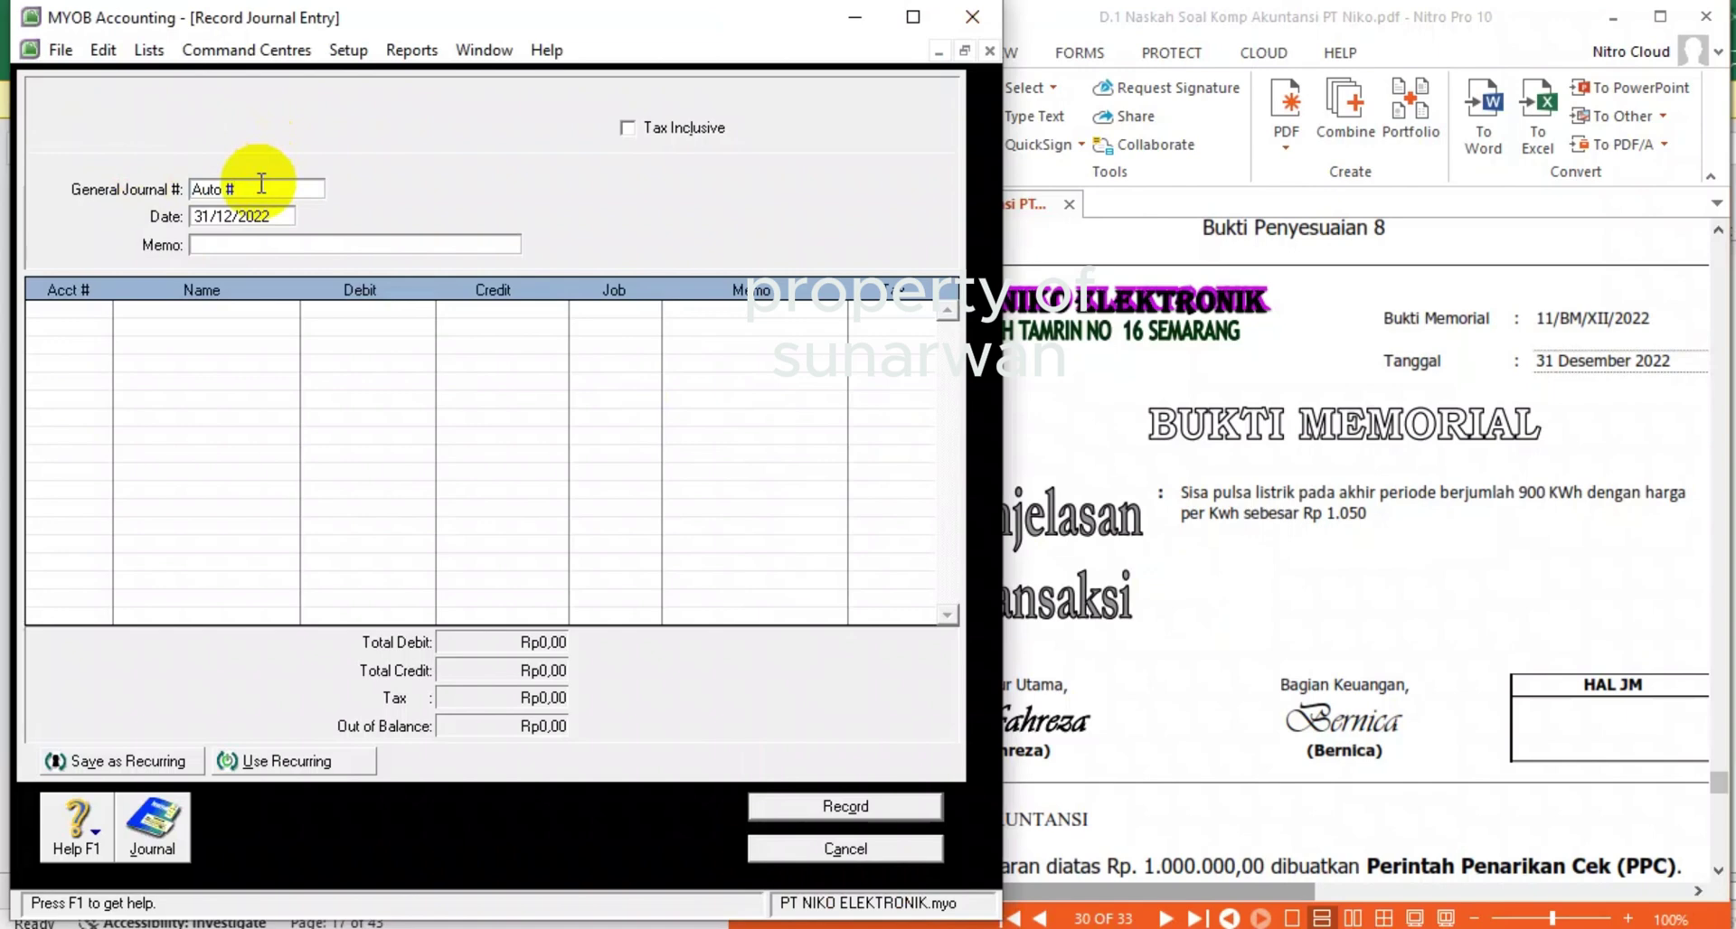
double_click(260, 183)
type("11/")
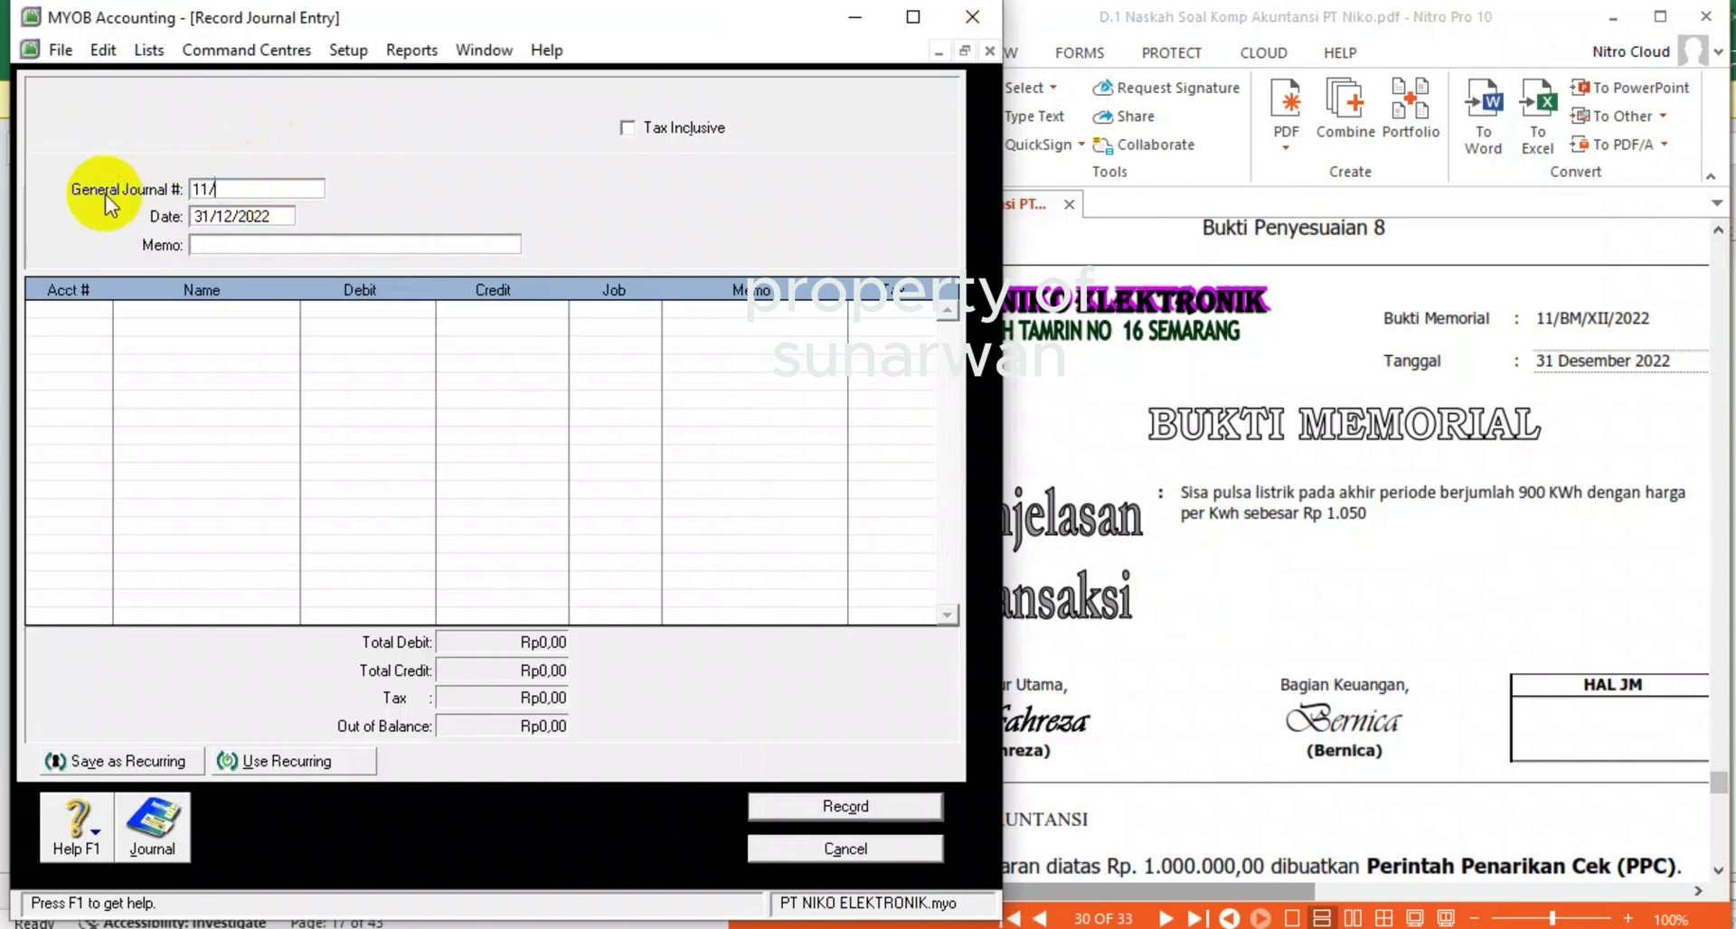
type("BM")
key("Tab")
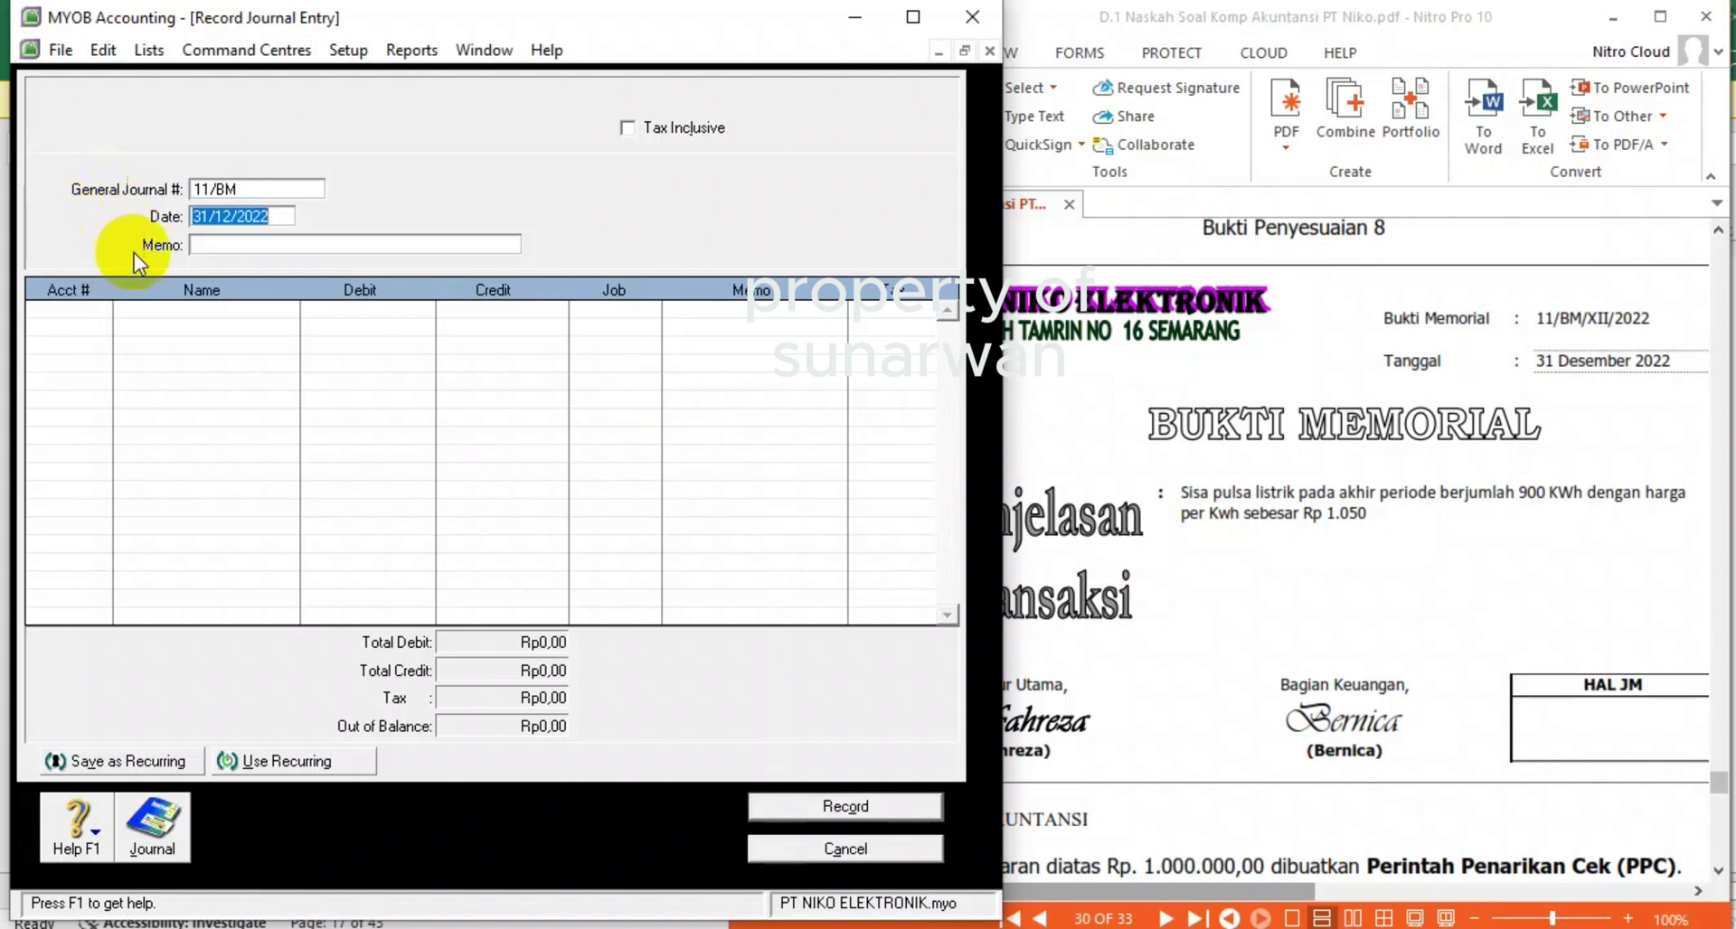
- Enter the memo PENYESUAIAN BEBAN LISTRIK for journal entry 11/BM
left_click(202, 248)
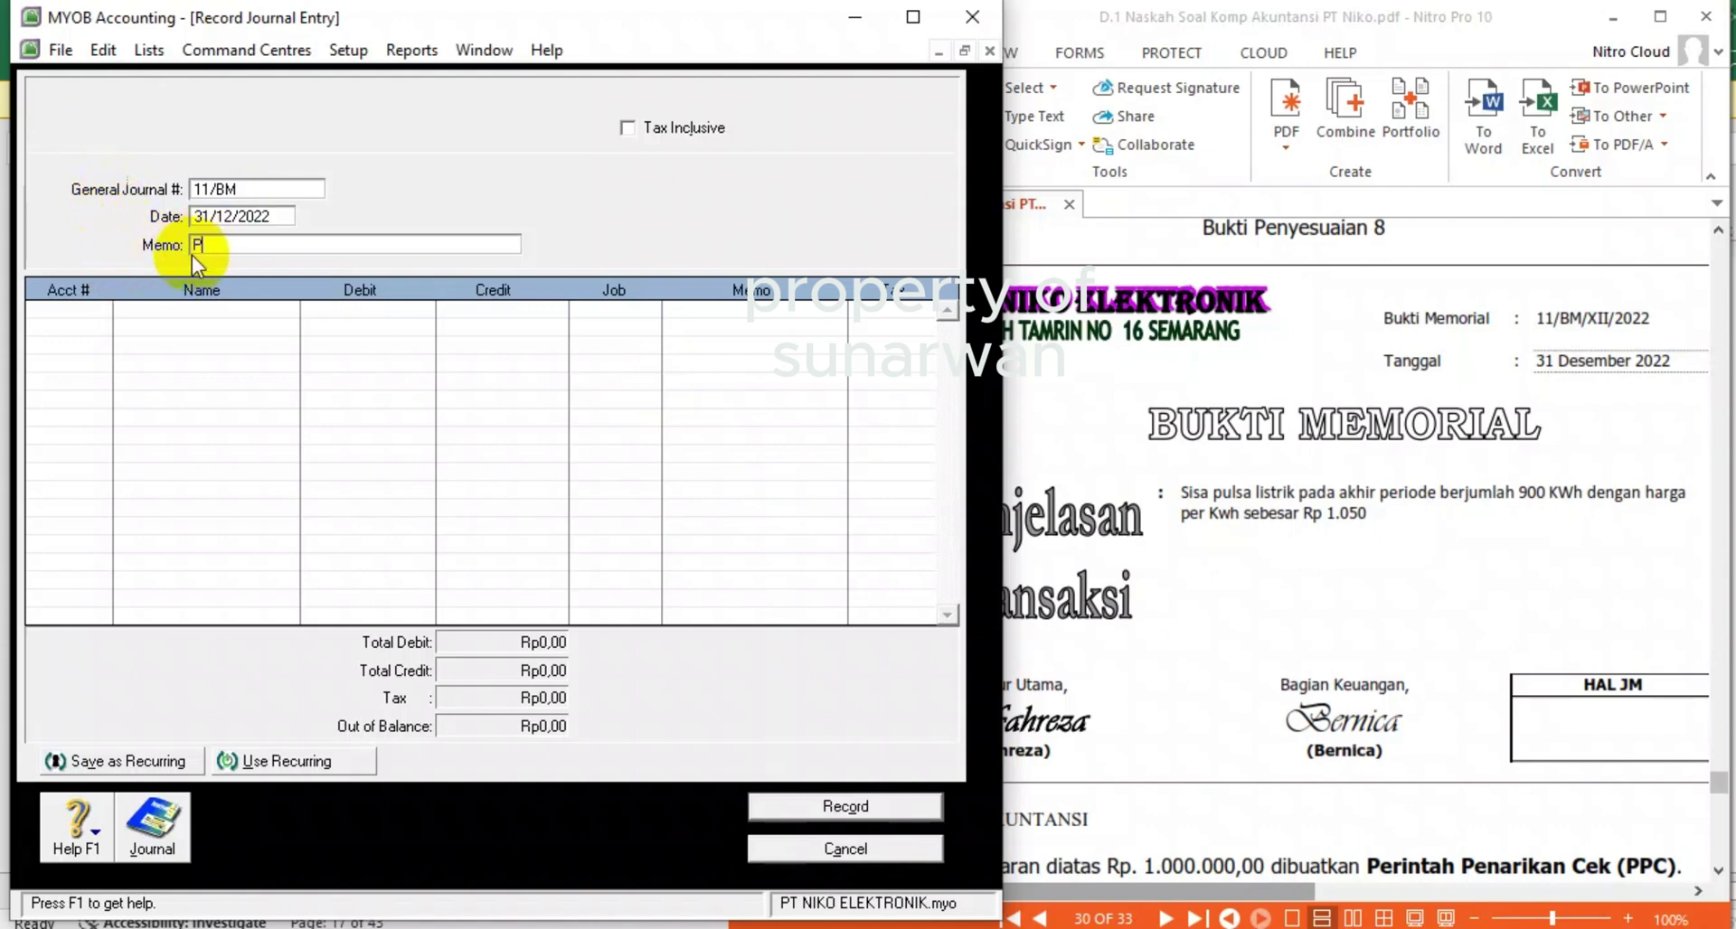
type("PENM")
type("ESUAIAN B")
type("EBAN")
type("ITRIK")
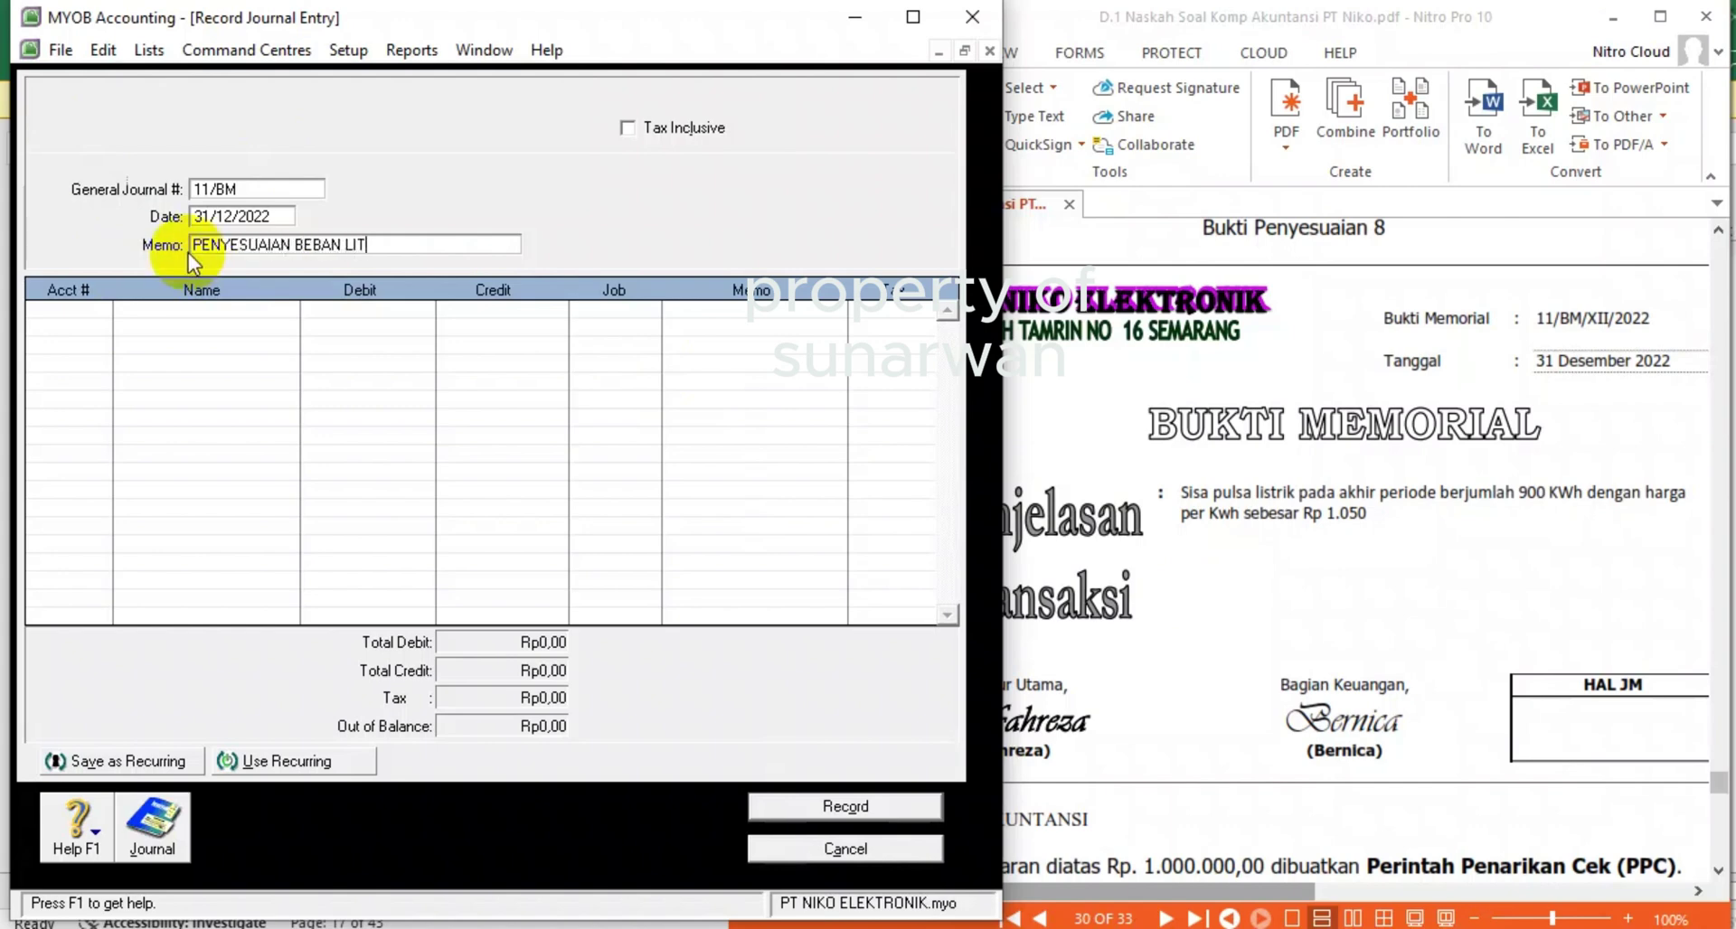
key("BackSpace")
key("BackSpace")
key("BackSpace")
key("BackSpace")
type("STRIK")
key("Tab")
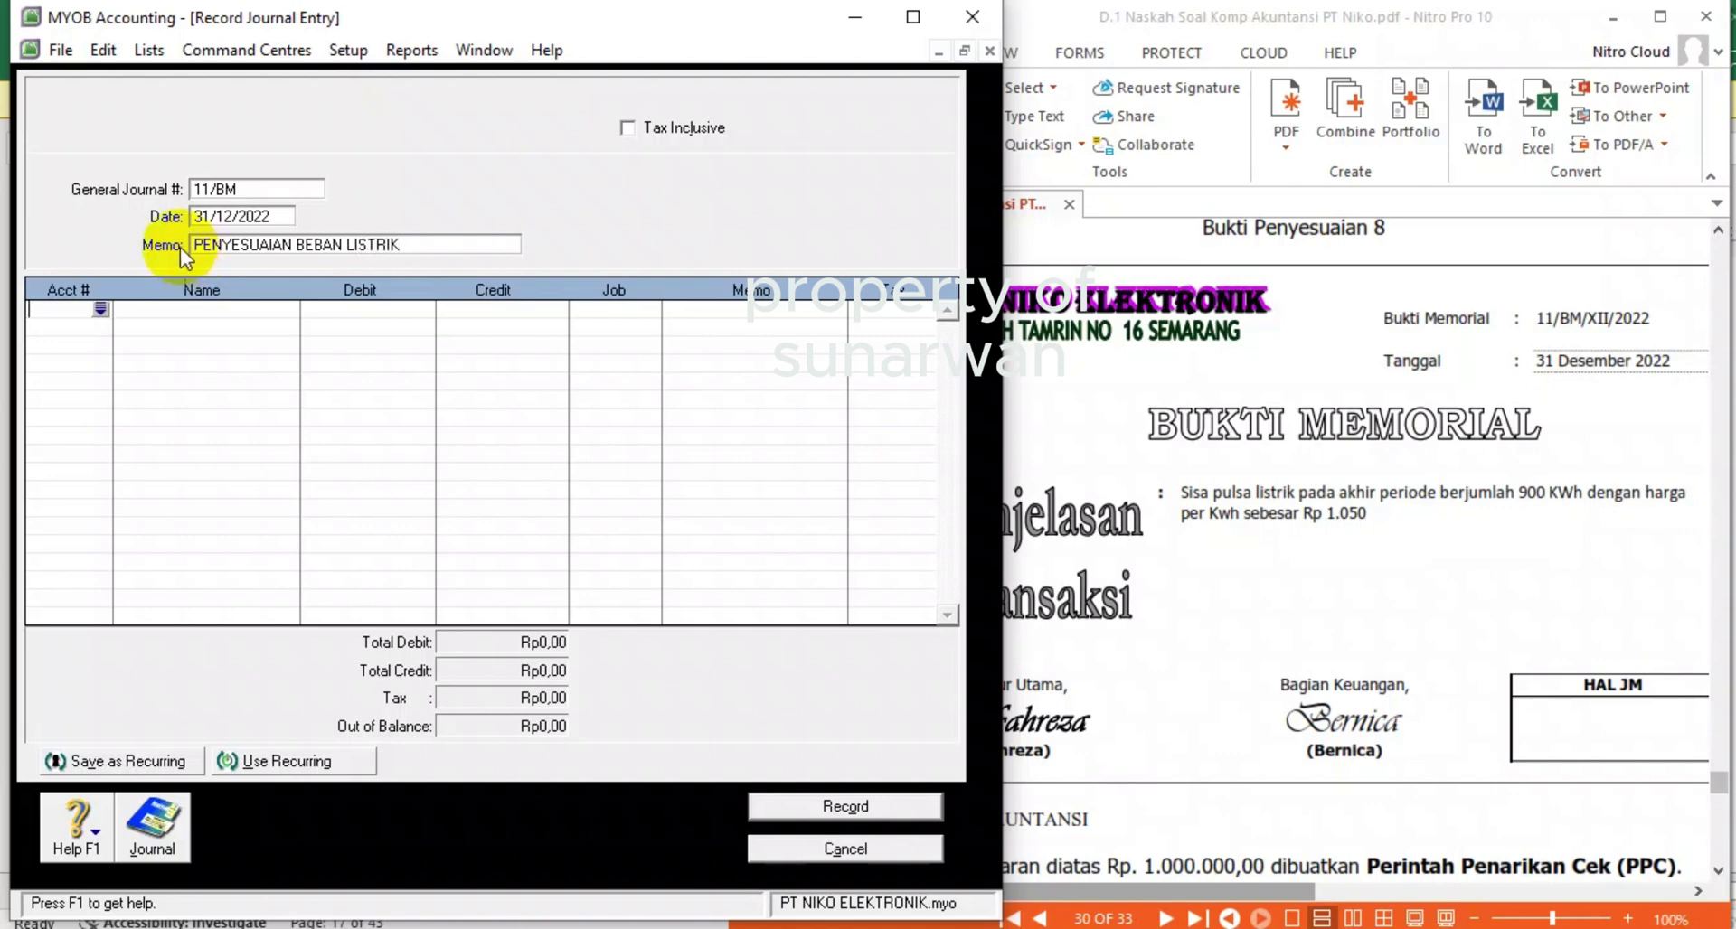
- Choose account 1-1111 Prepaid Expense for the first line of journal entry 11/BM
left_click(96, 313)
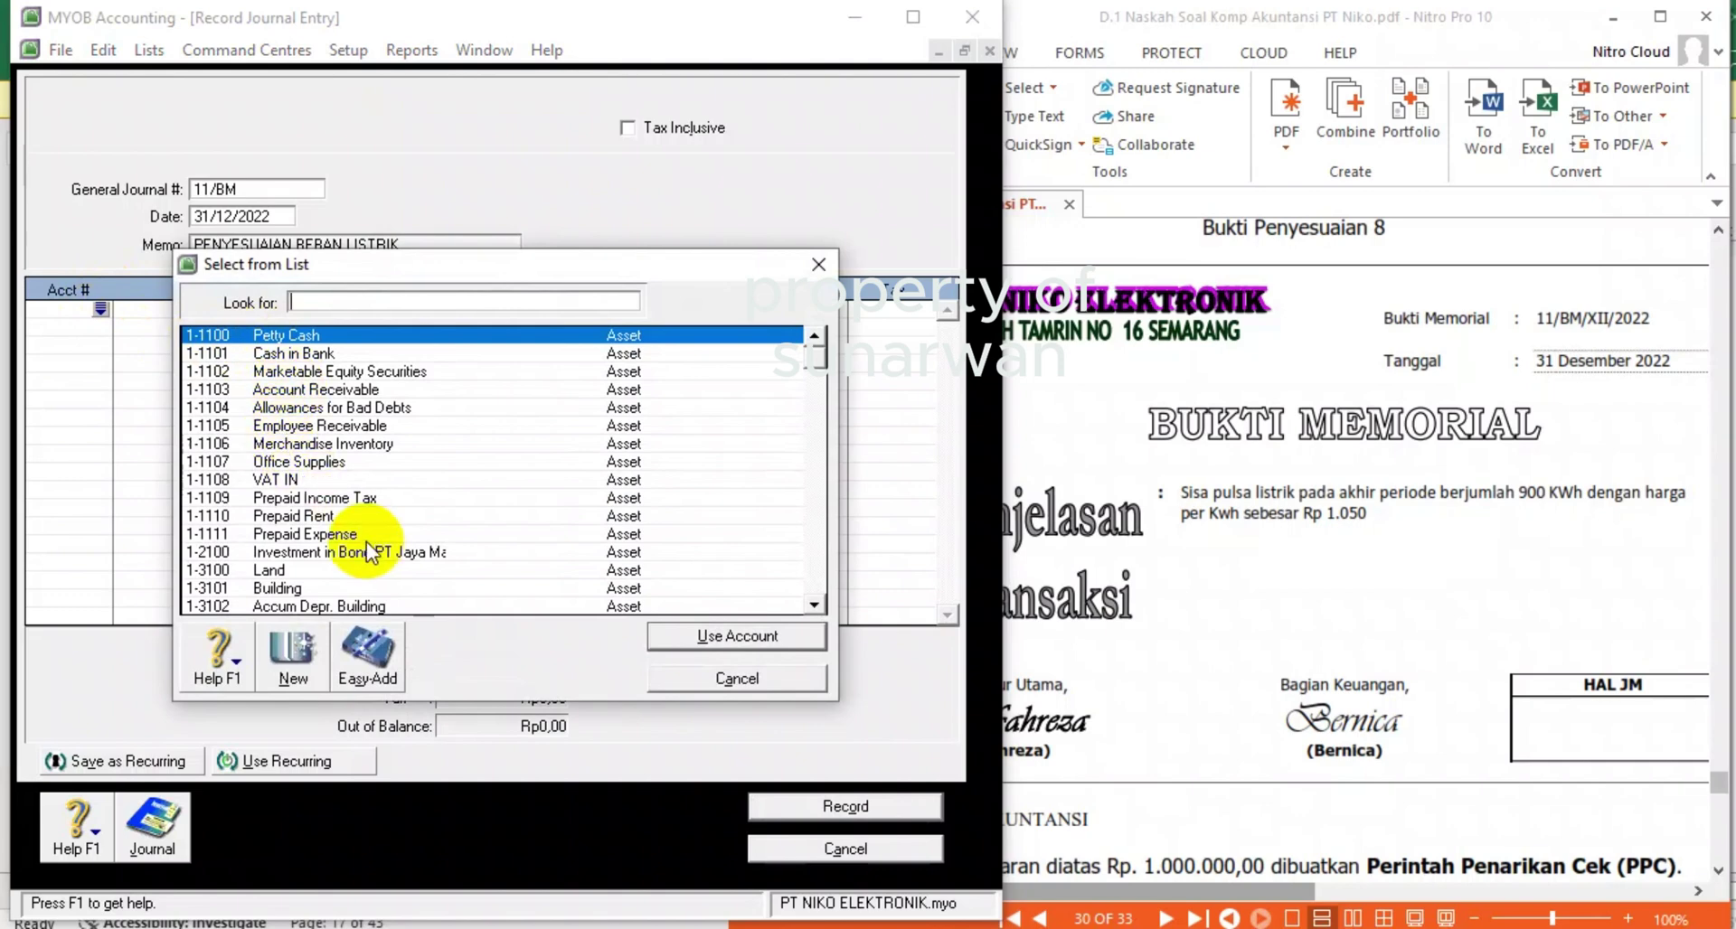
left_click(914, 827)
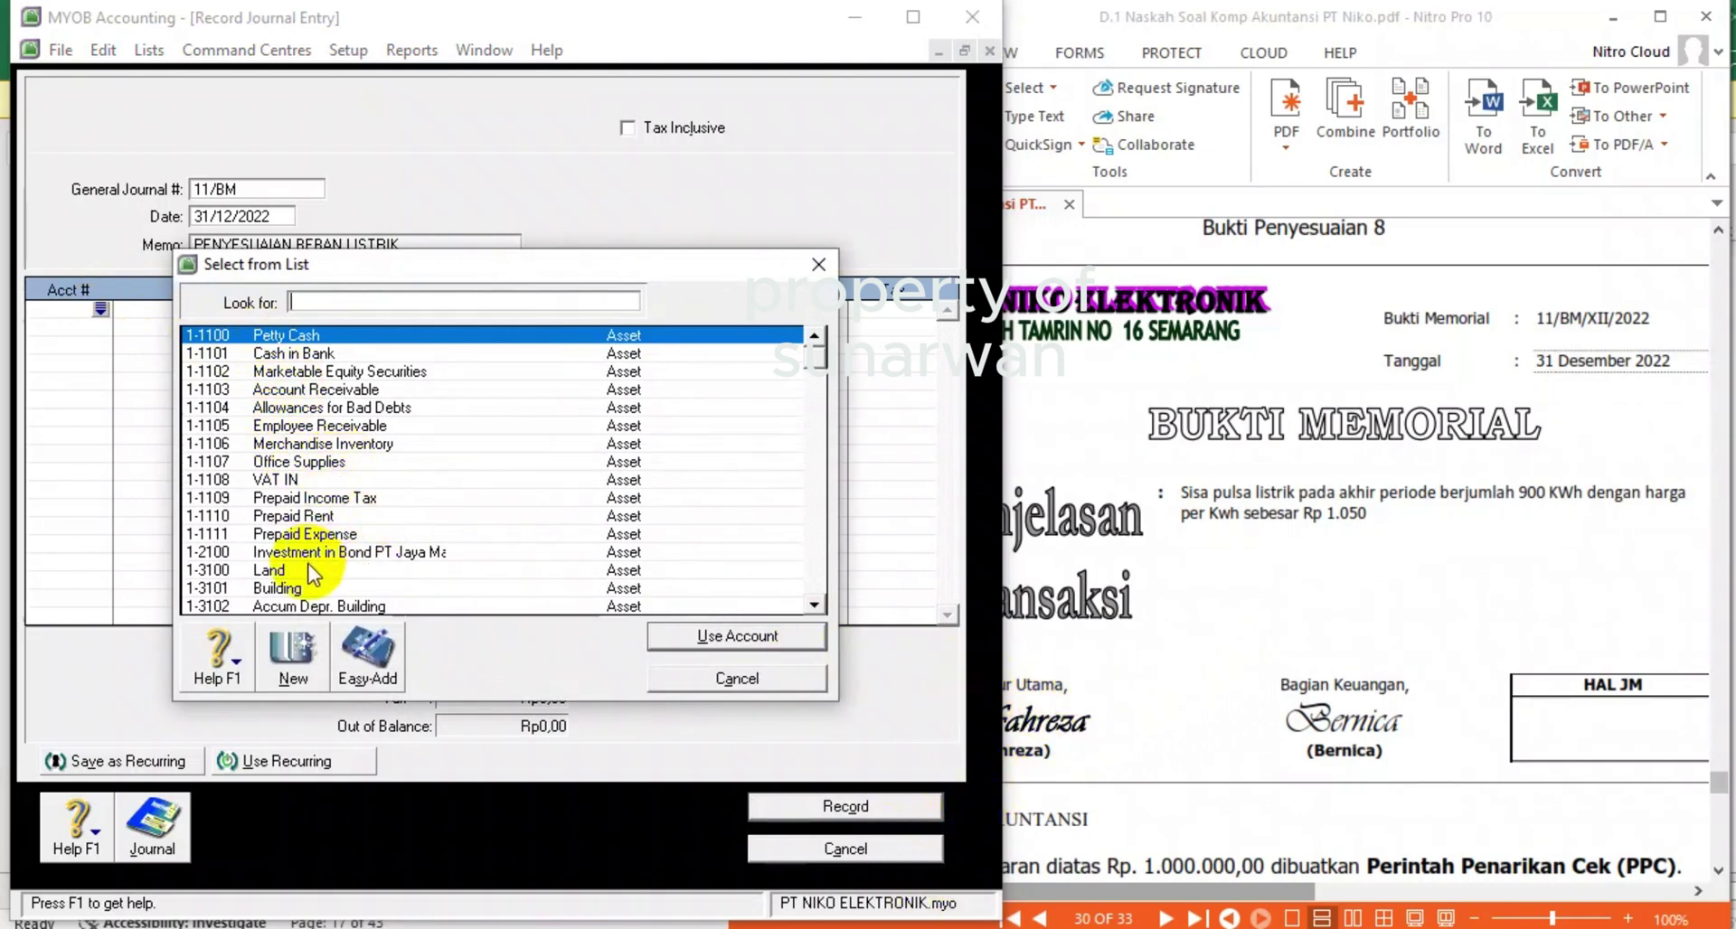
double_click(305, 533)
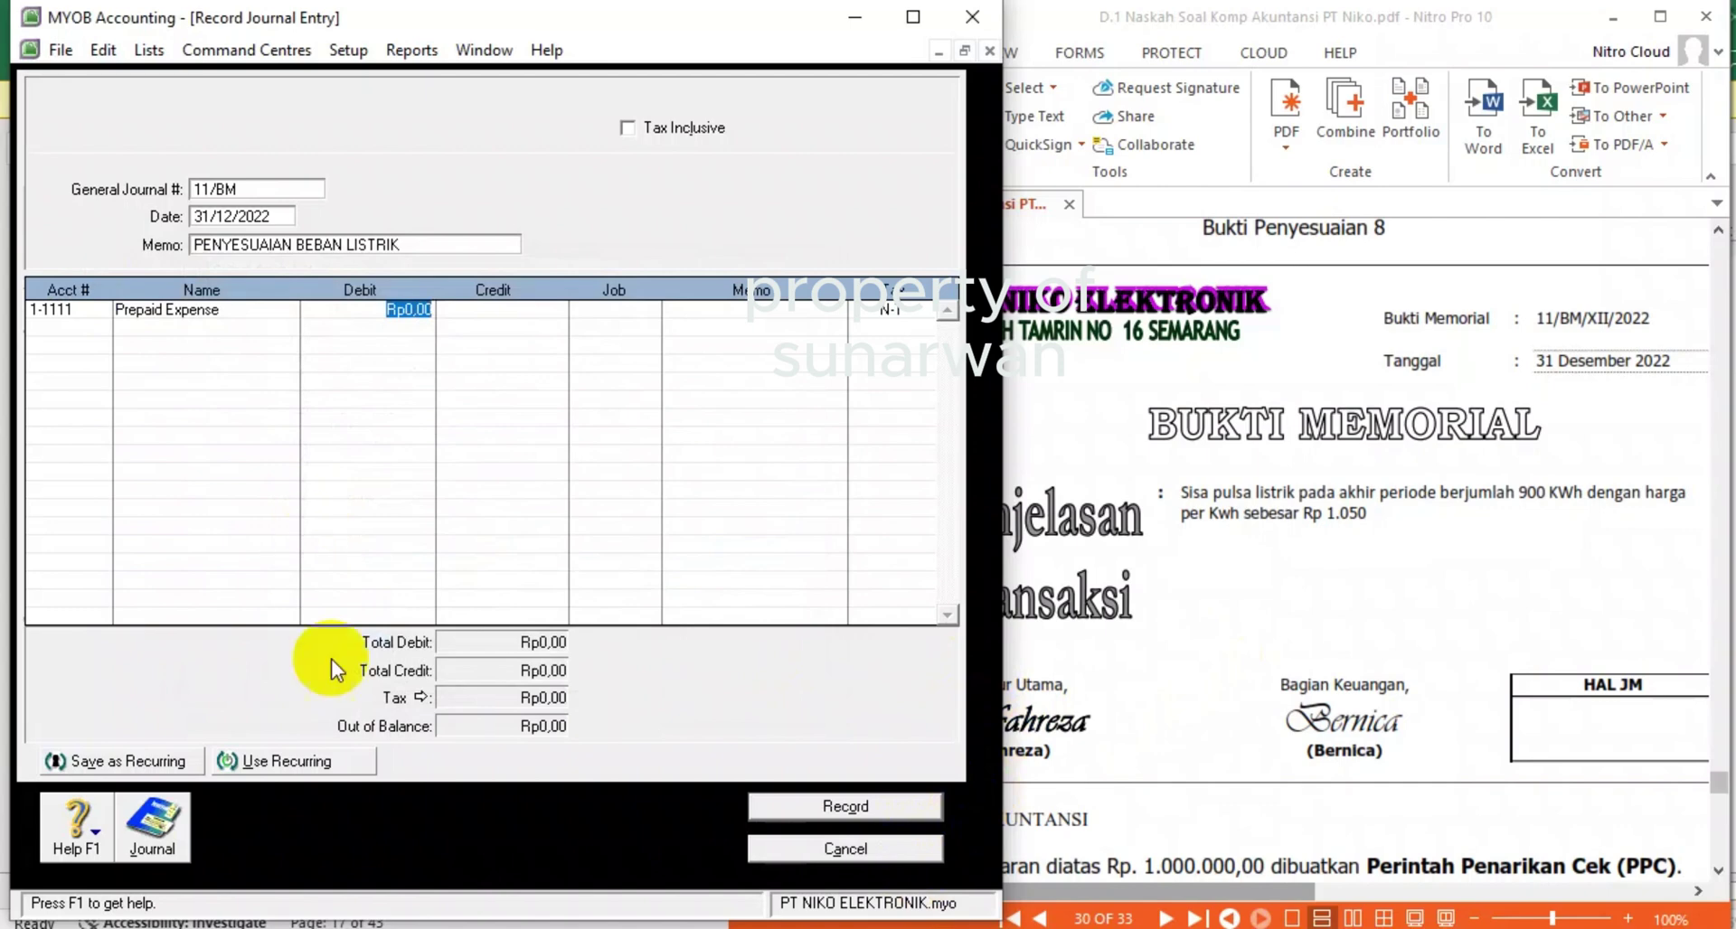
- Switch to Calculator and move its window over the journal entry so the electricity voucher stays readable
key("super+s")
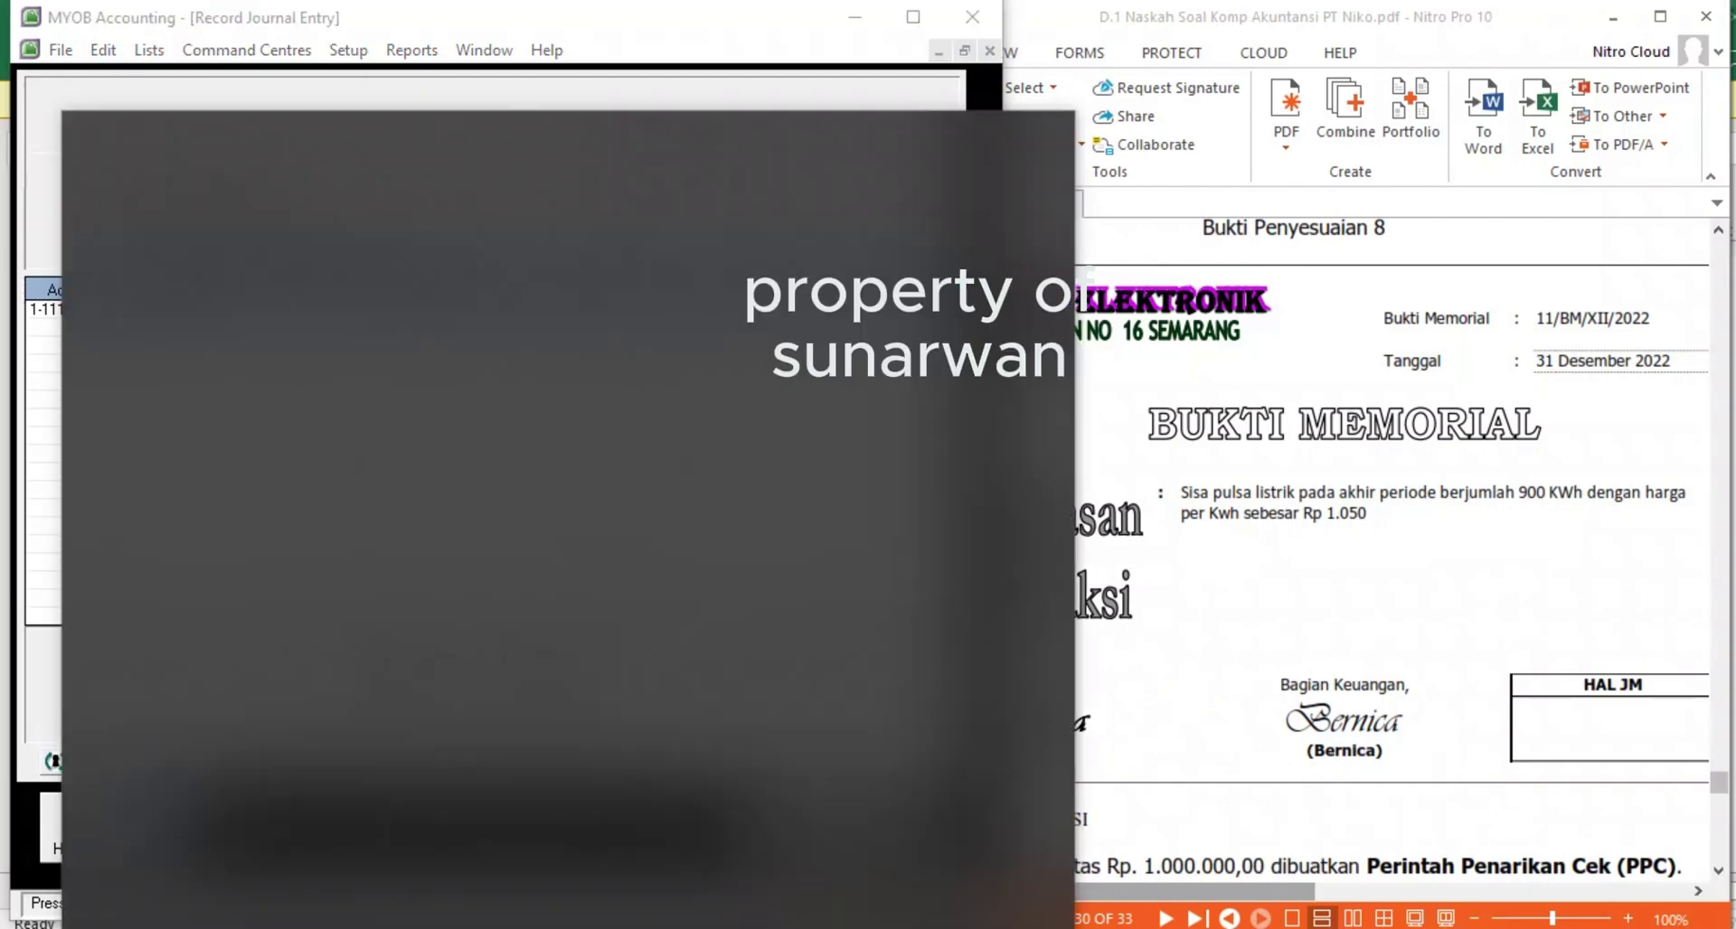
type("ca")
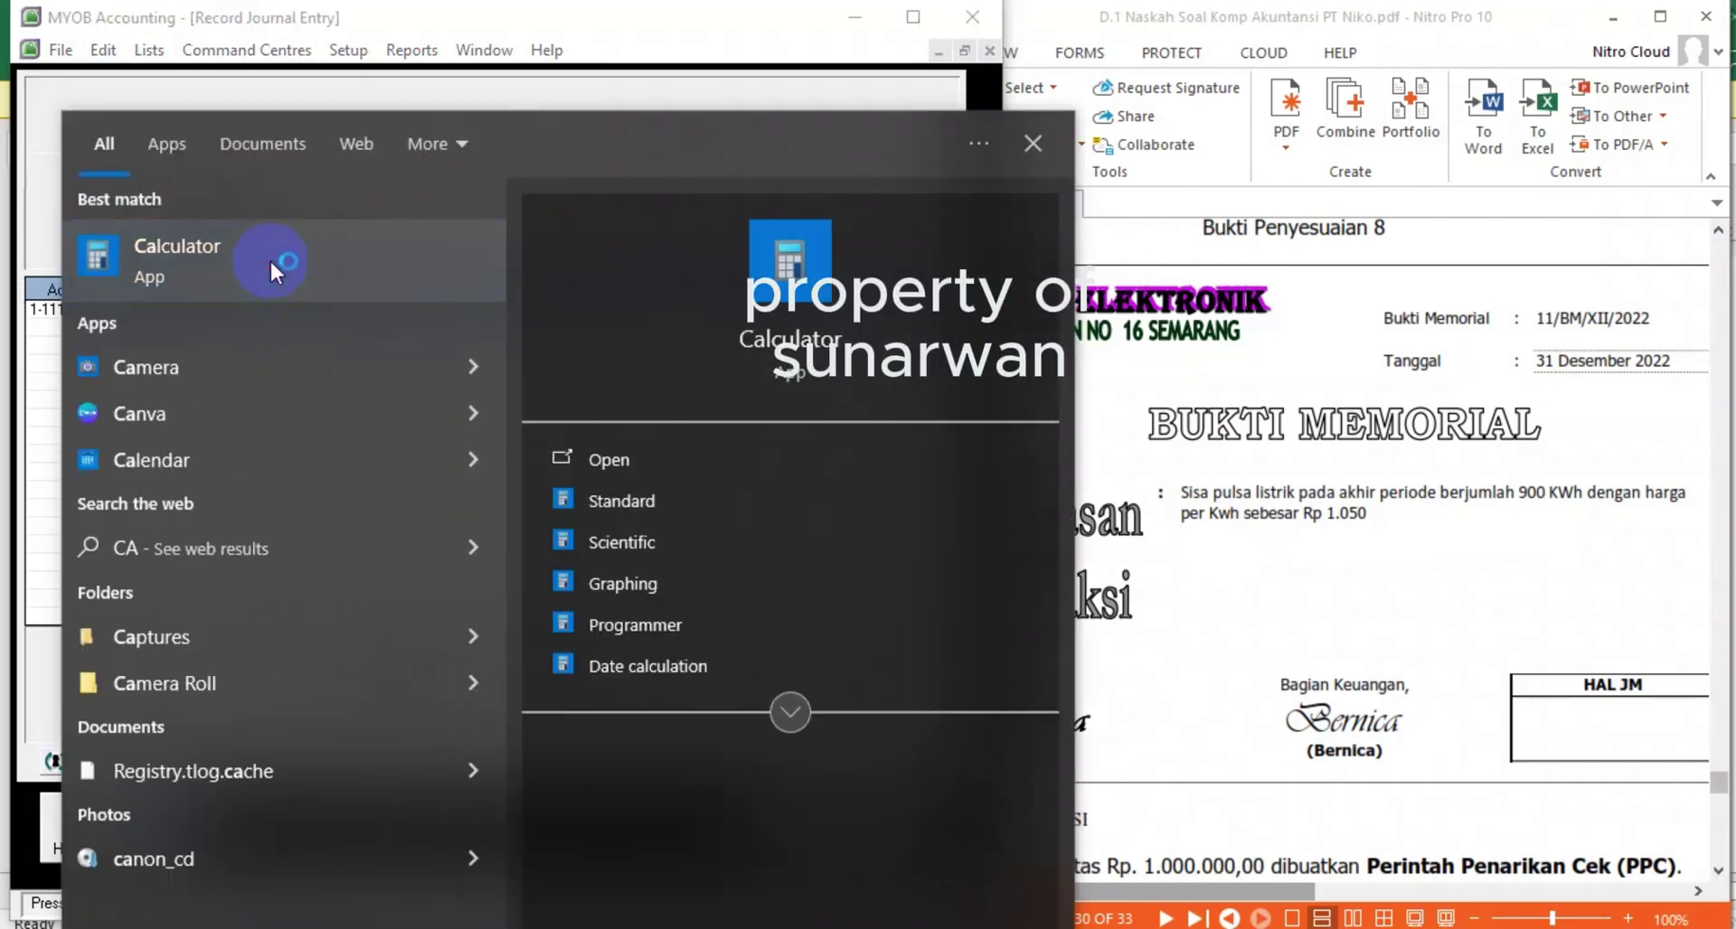
left_click(270, 259)
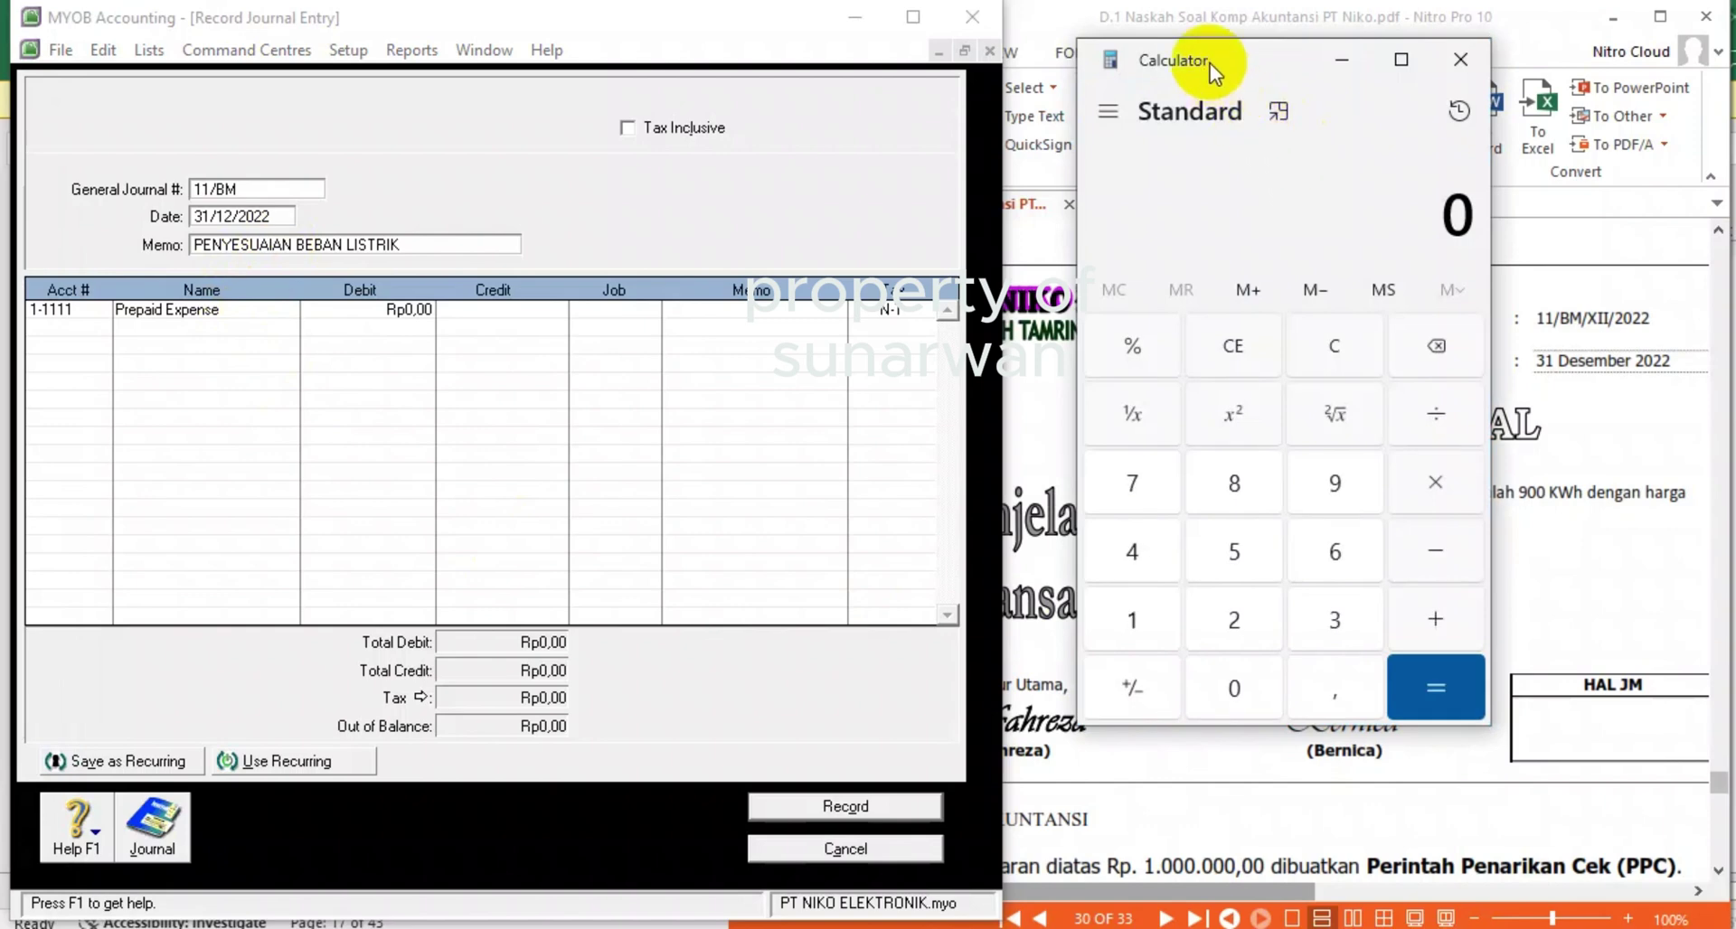
left_click_drag(1209, 64, 720, 54)
- Calculate the remaining prepaid electricity by multiplying the price of 1.050 per kWh by 900 kWh
left_click(642, 605)
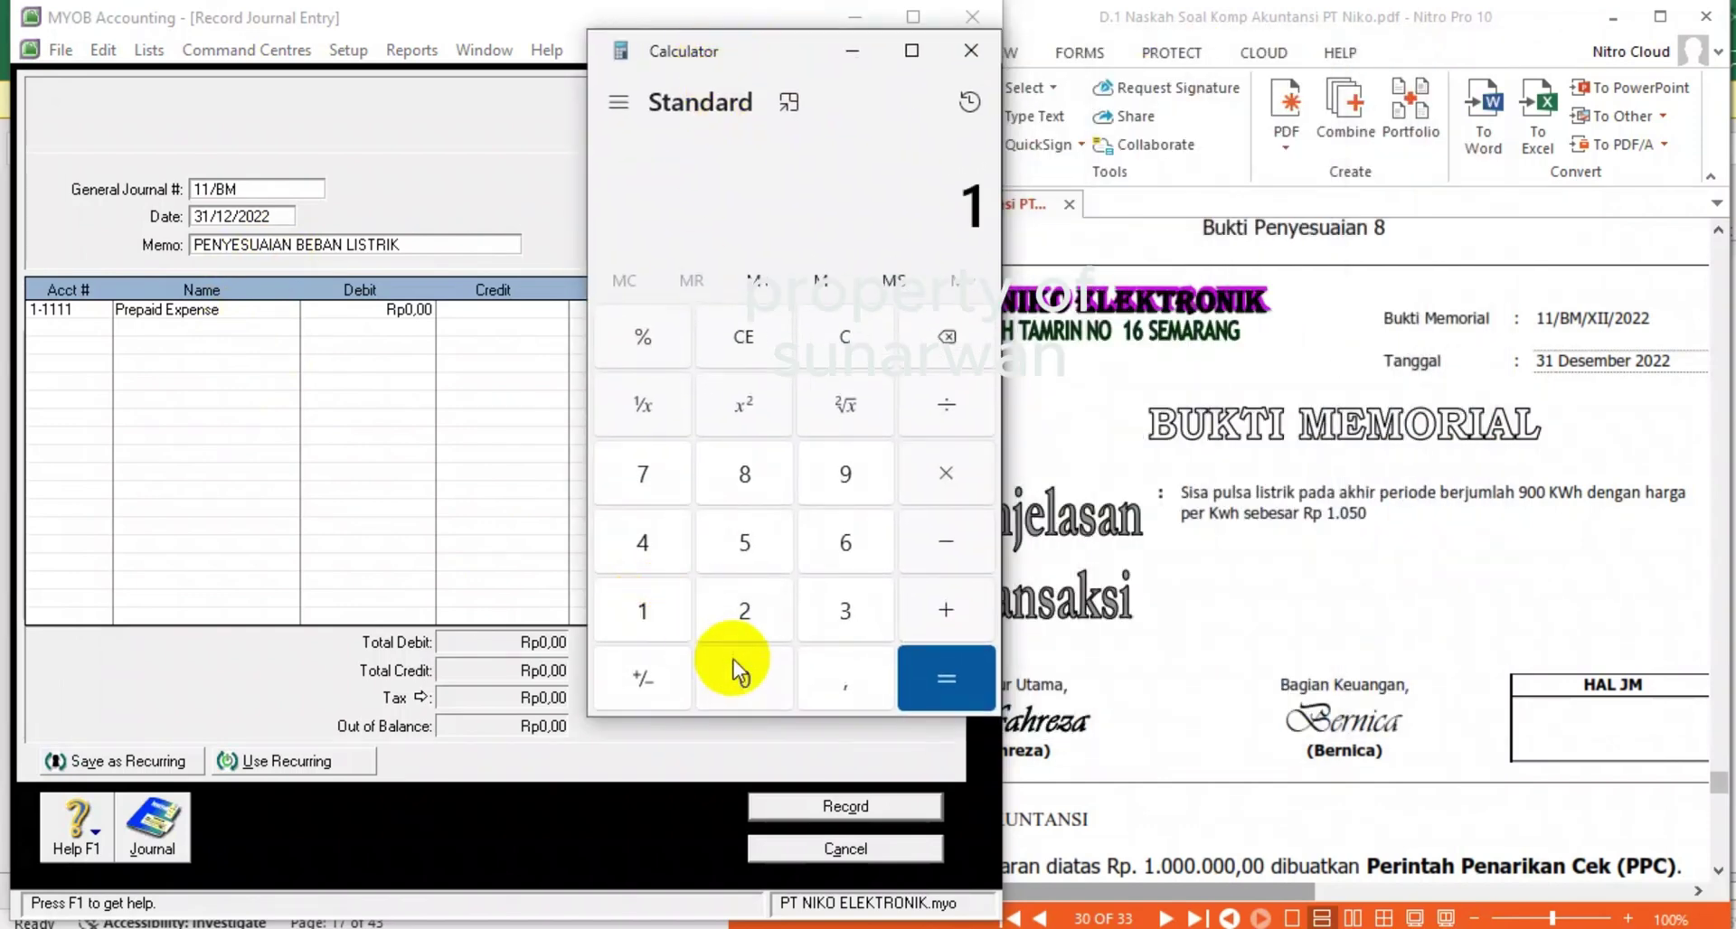
left_click(736, 665)
left_click(736, 540)
left_click(745, 673)
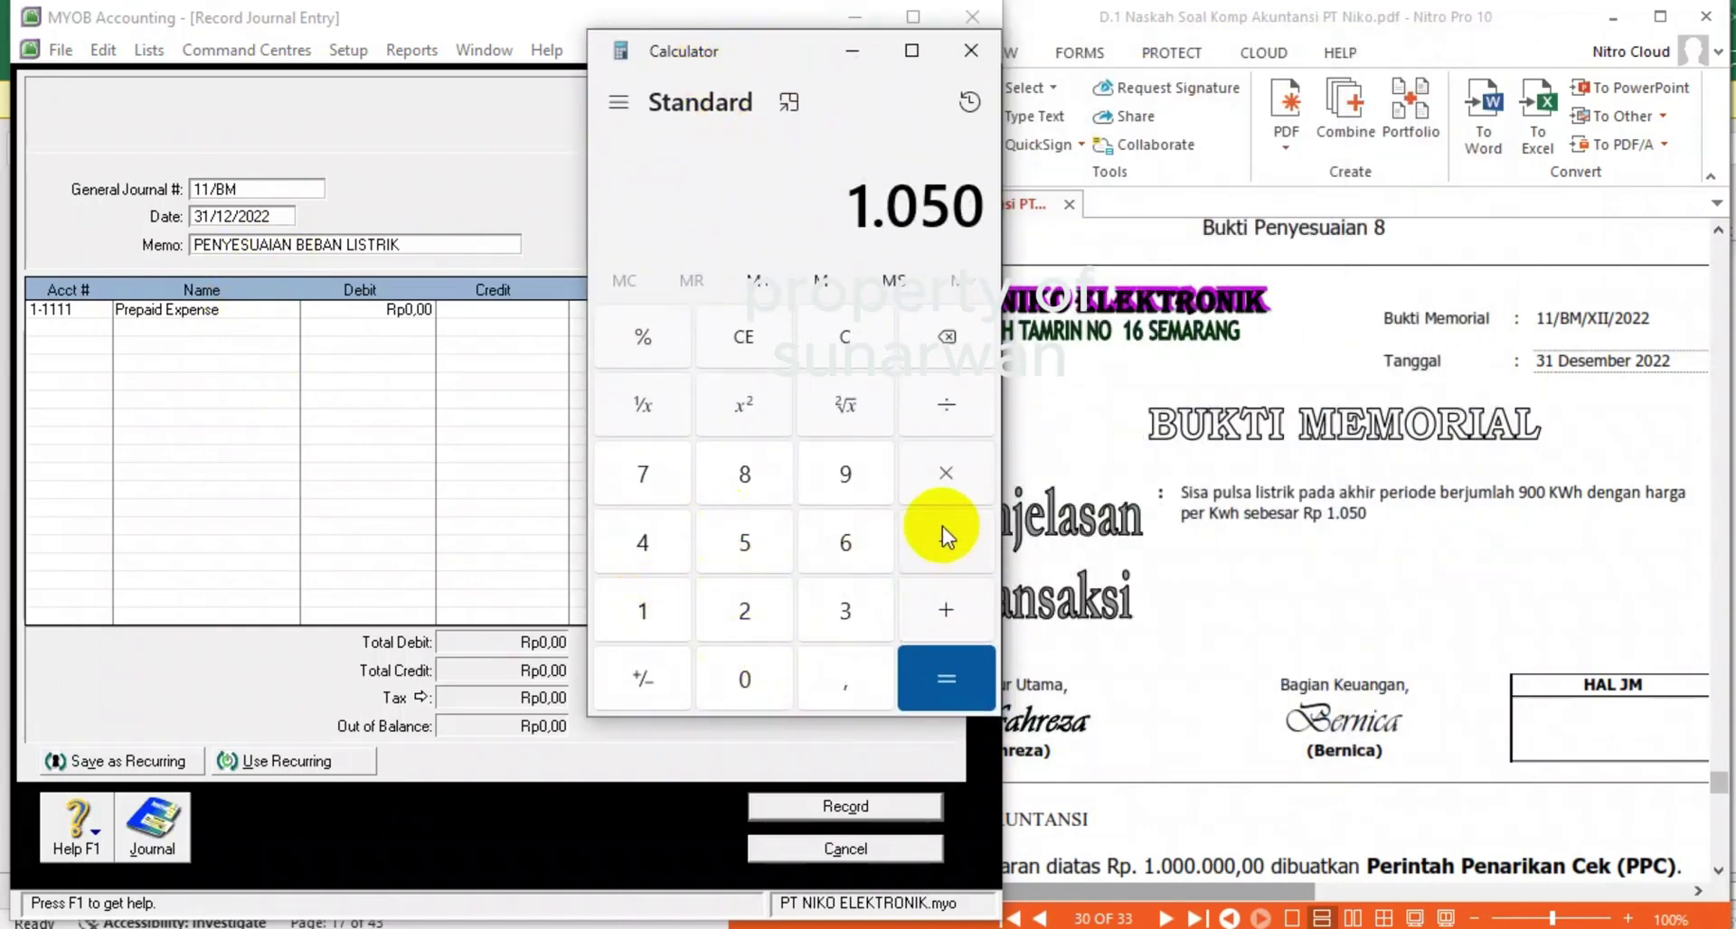
left_click(930, 479)
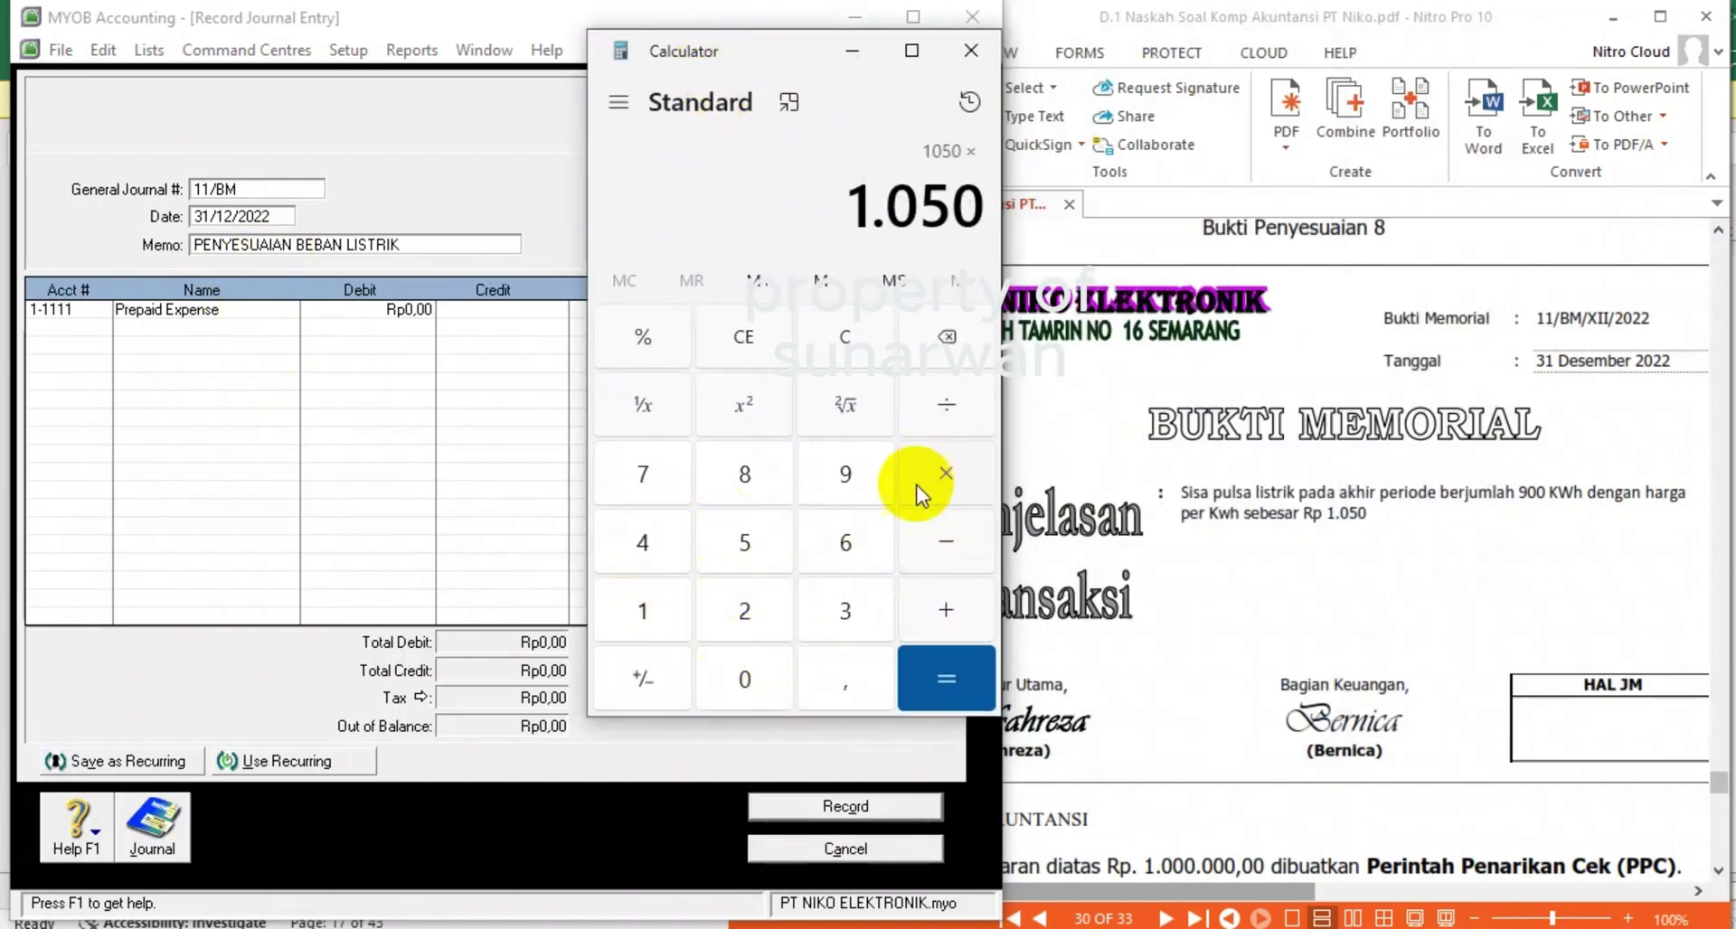
left_click(851, 498)
left_click(744, 673)
left_click(744, 673)
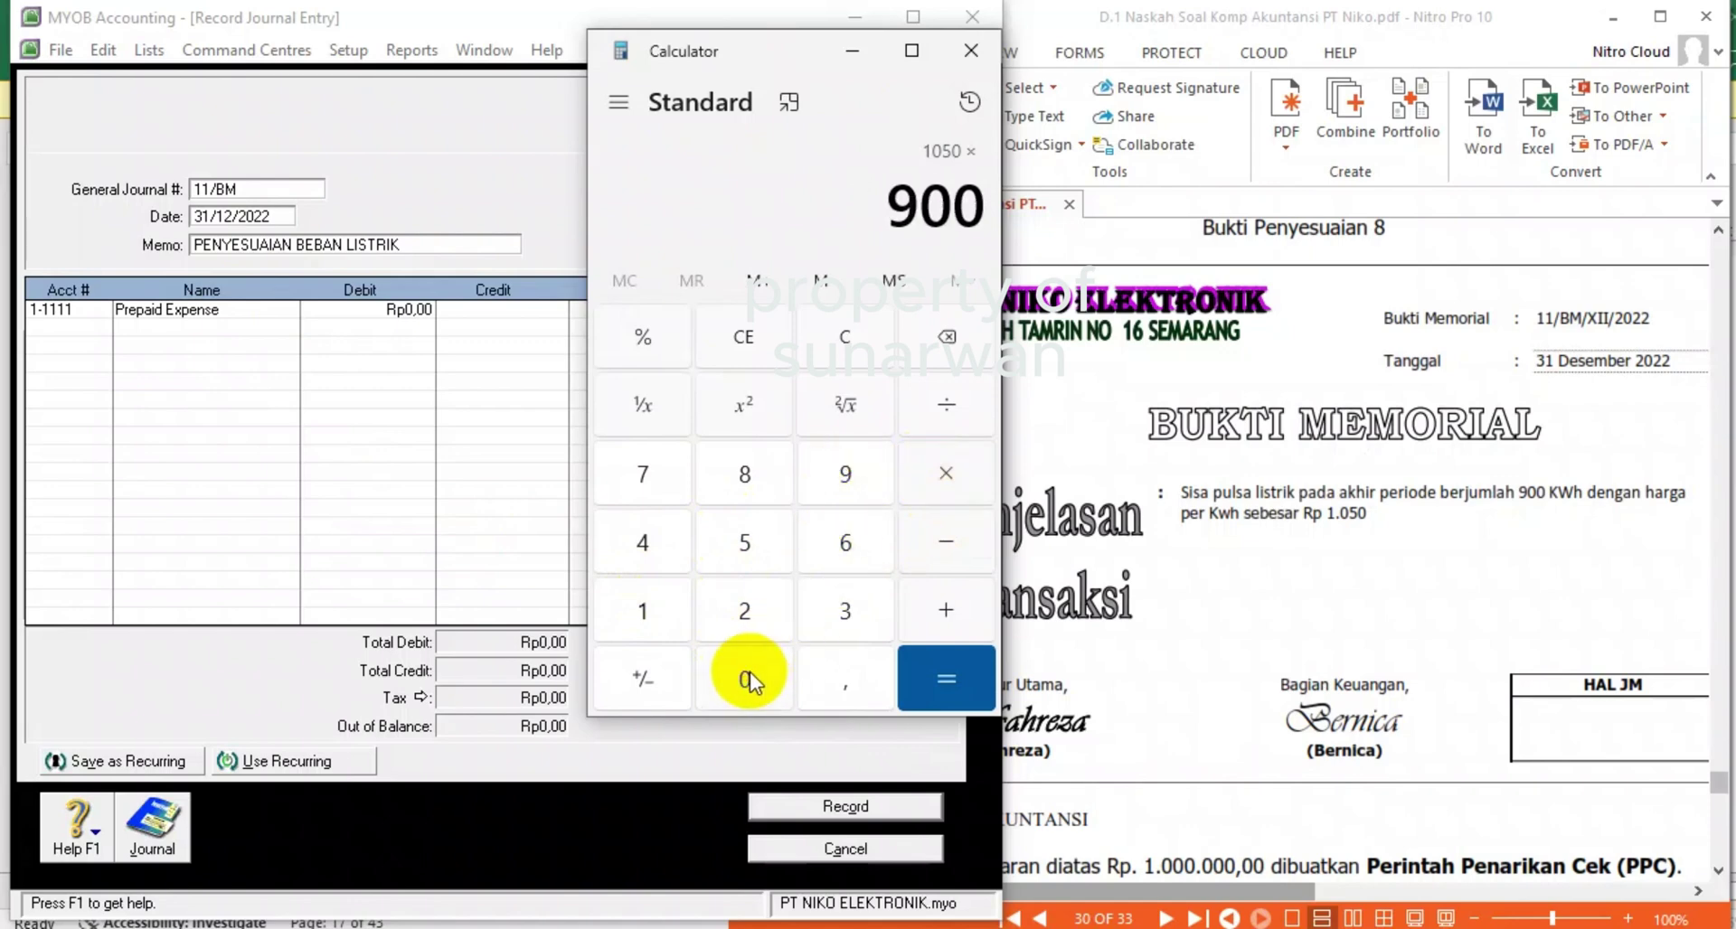
left_click(945, 683)
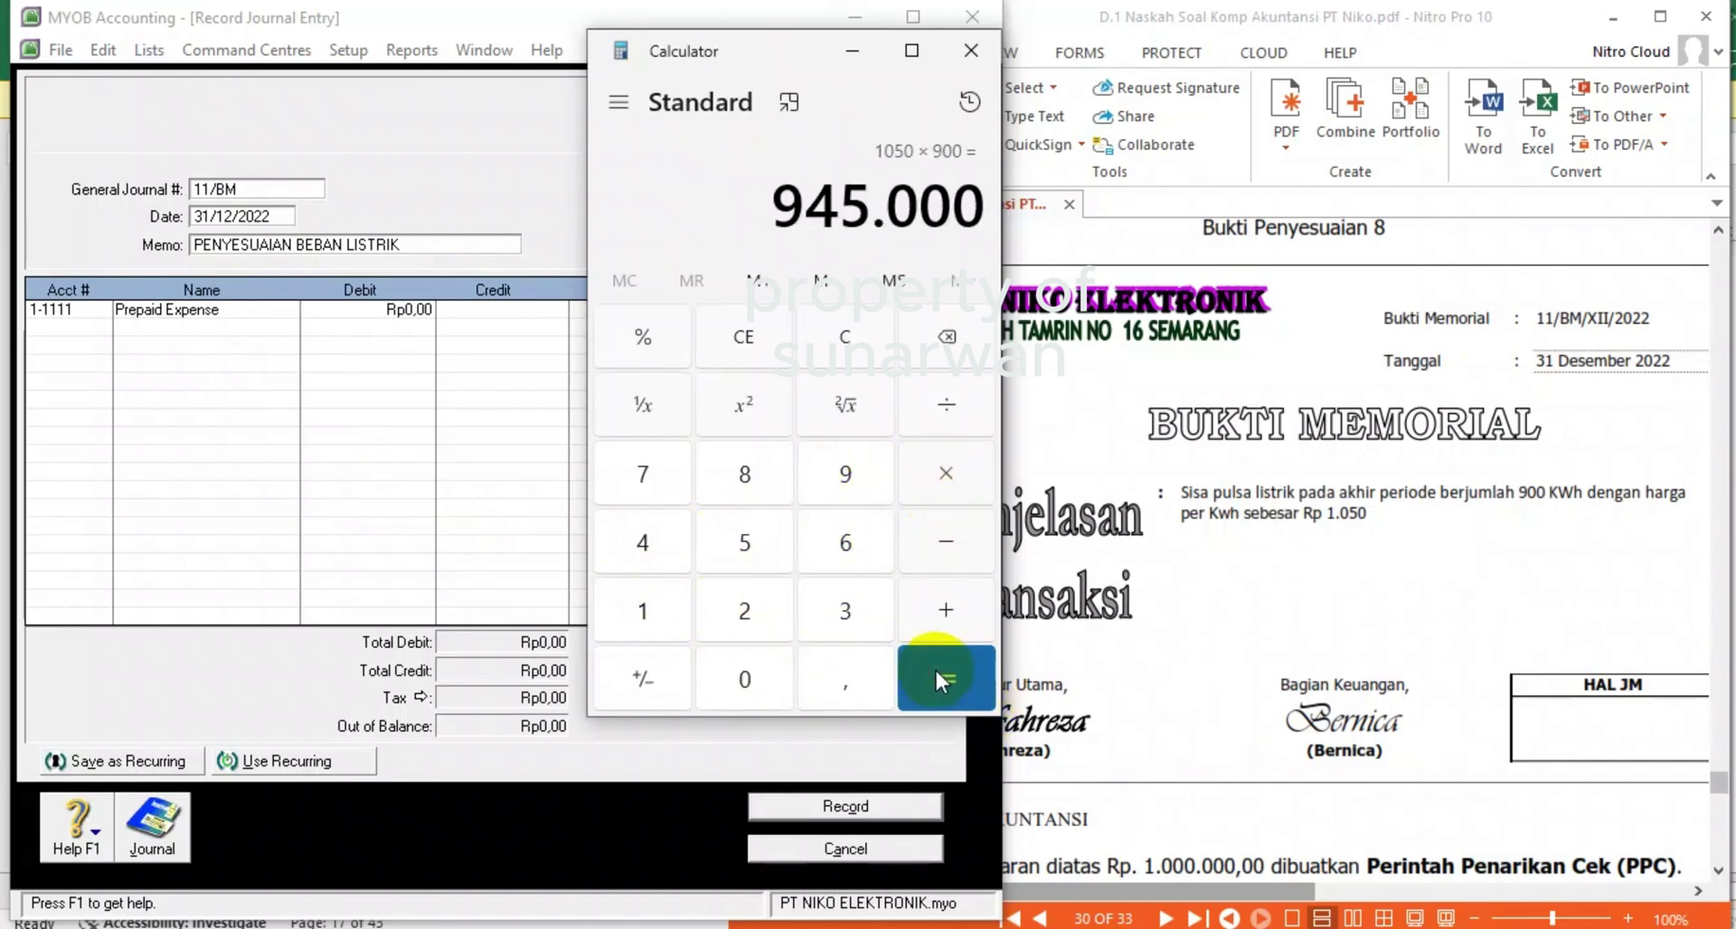
- Switch to MYOB Accounting and debit the Prepaid Expense line of journal entry 11/BM with 945.000
left_click(362, 311)
left_click(362, 311)
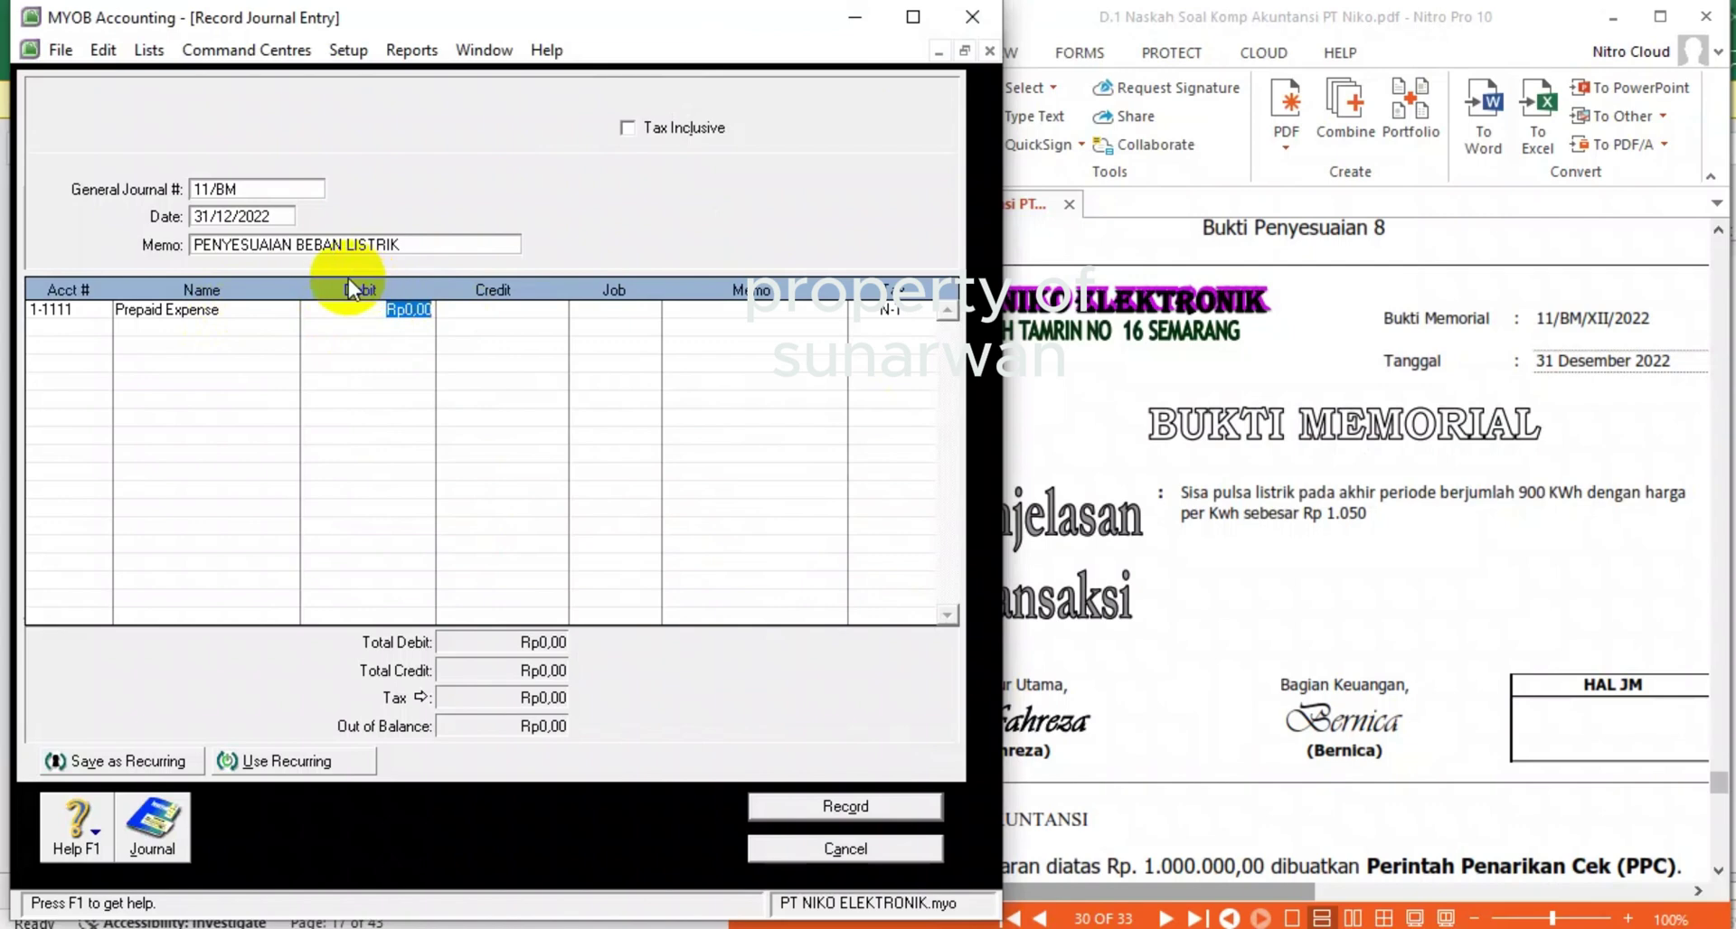
type("945.000")
key("Return")
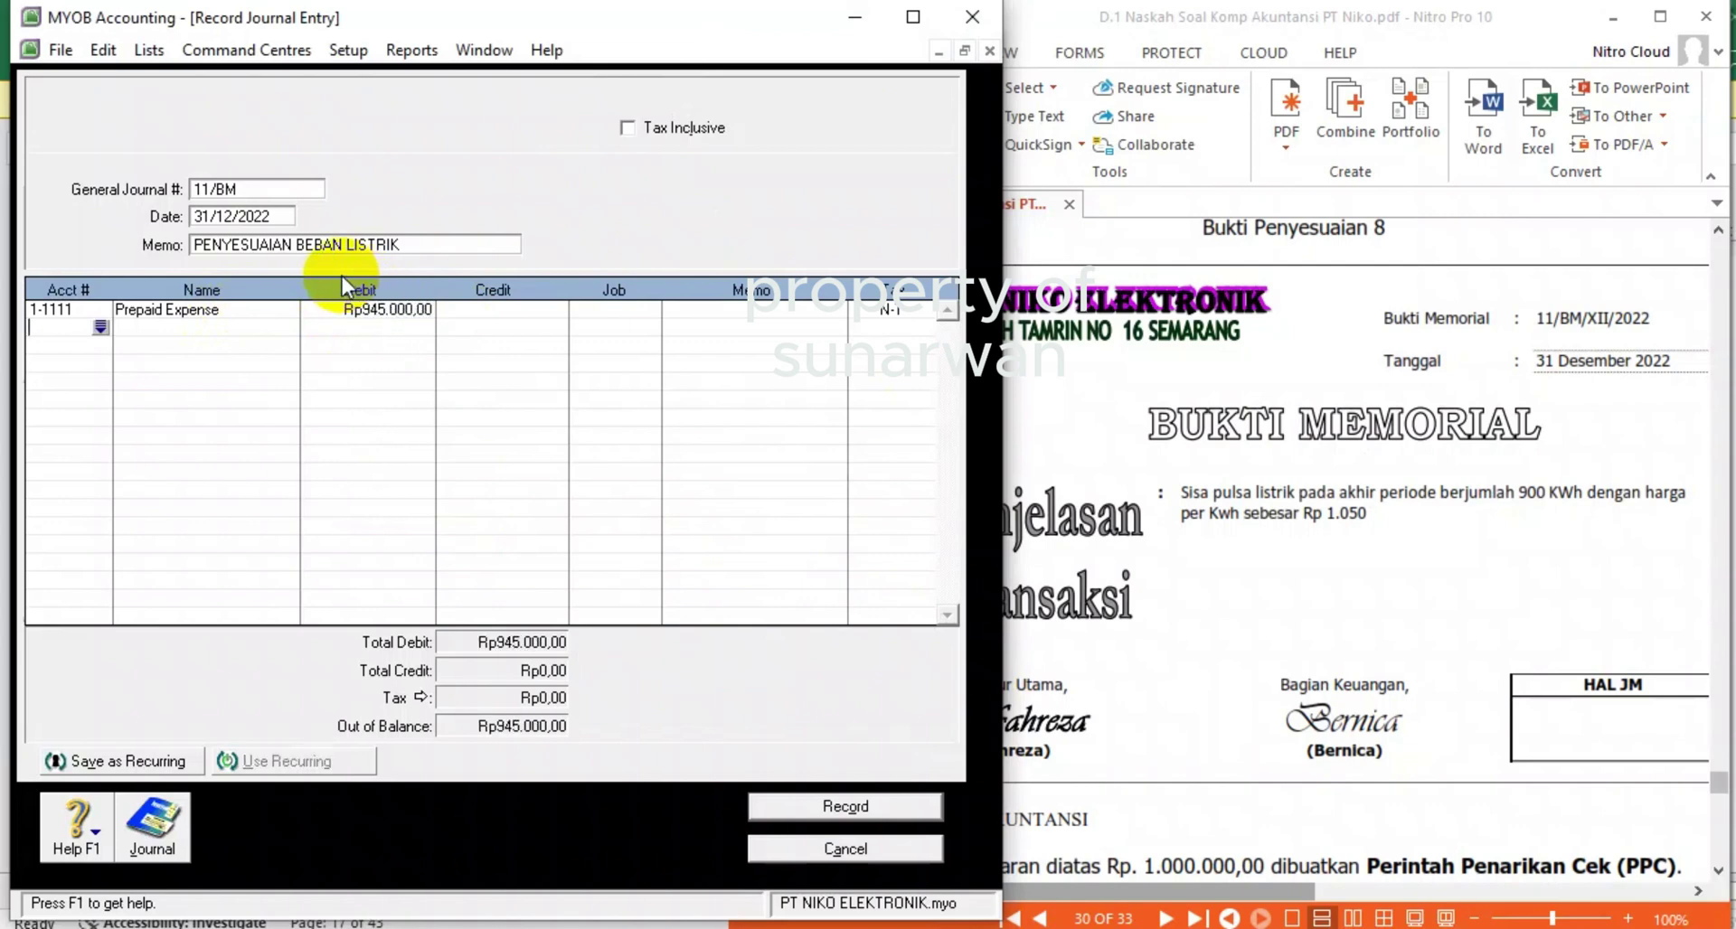
- Choose account 6-2200 Electricity Expense for the second line of journal entry 11/BM
left_click(101, 326)
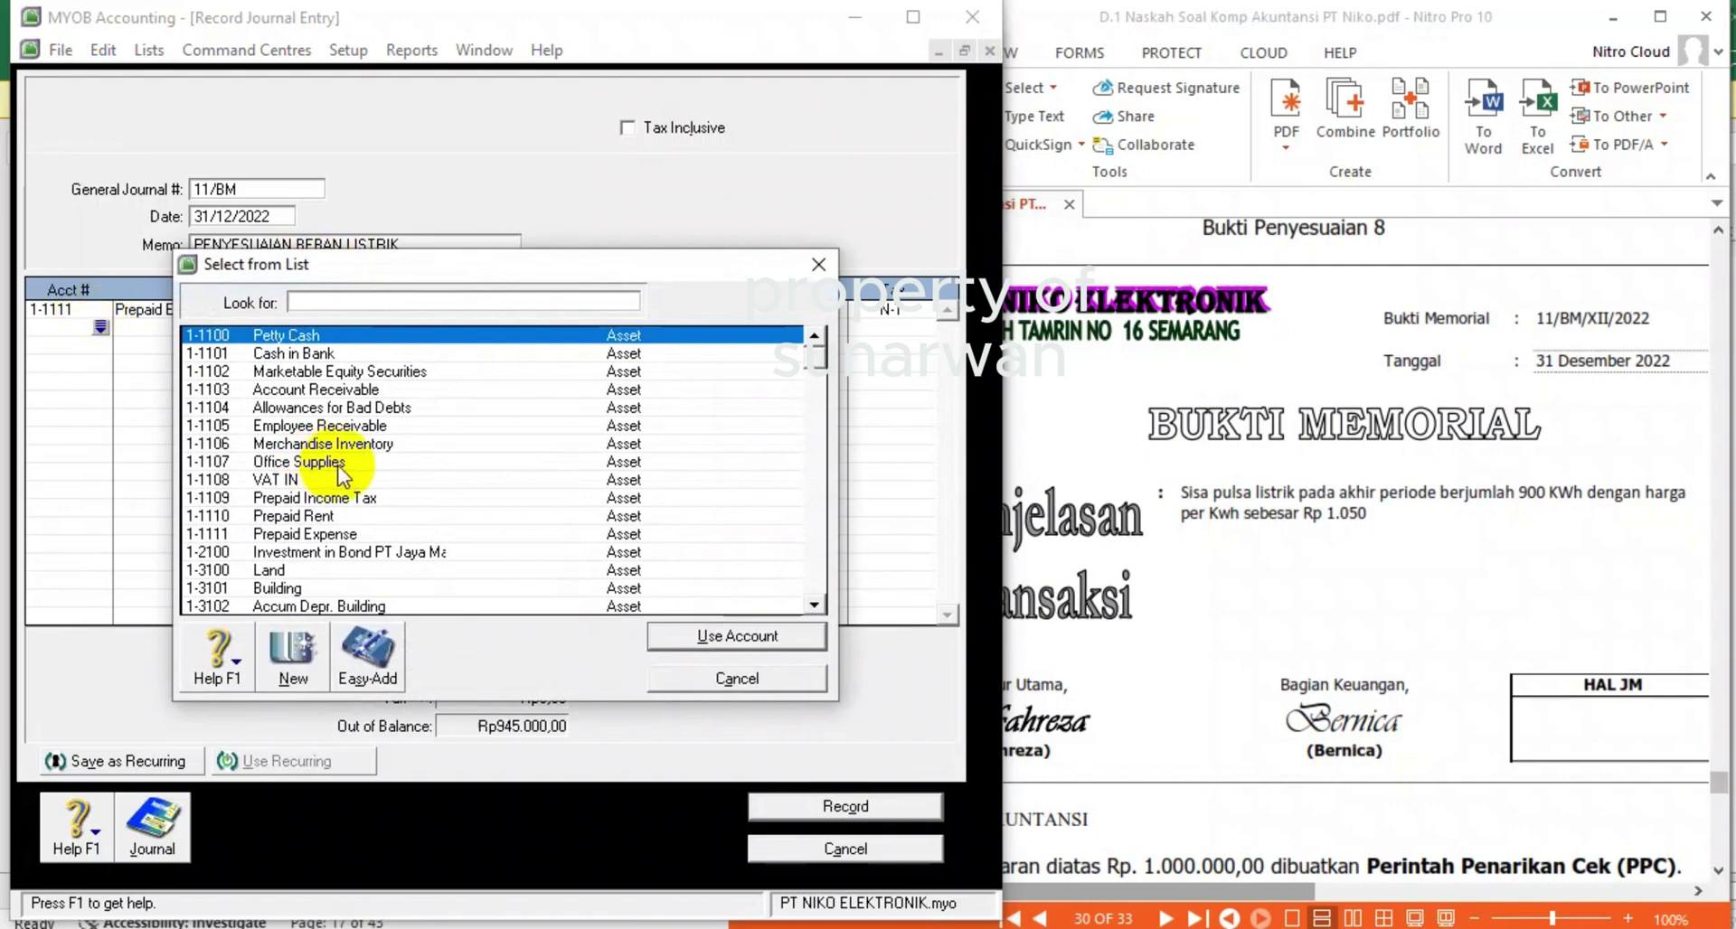
scroll(339, 475, "down", 12)
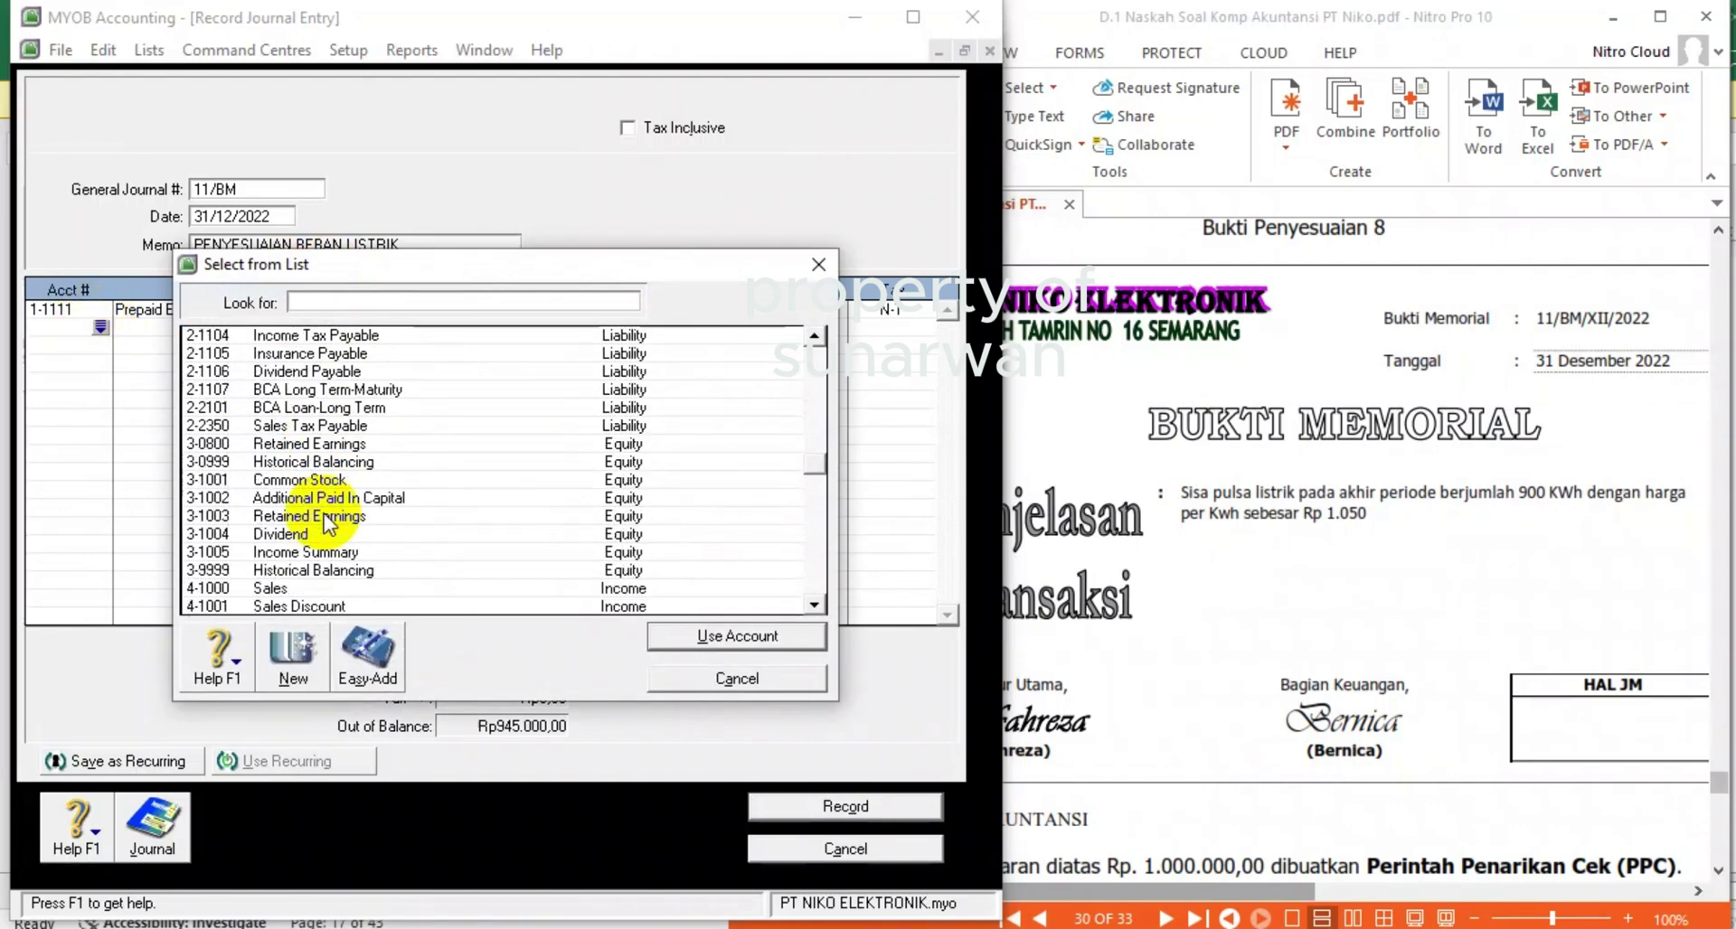
scroll(323, 513, "down", 4)
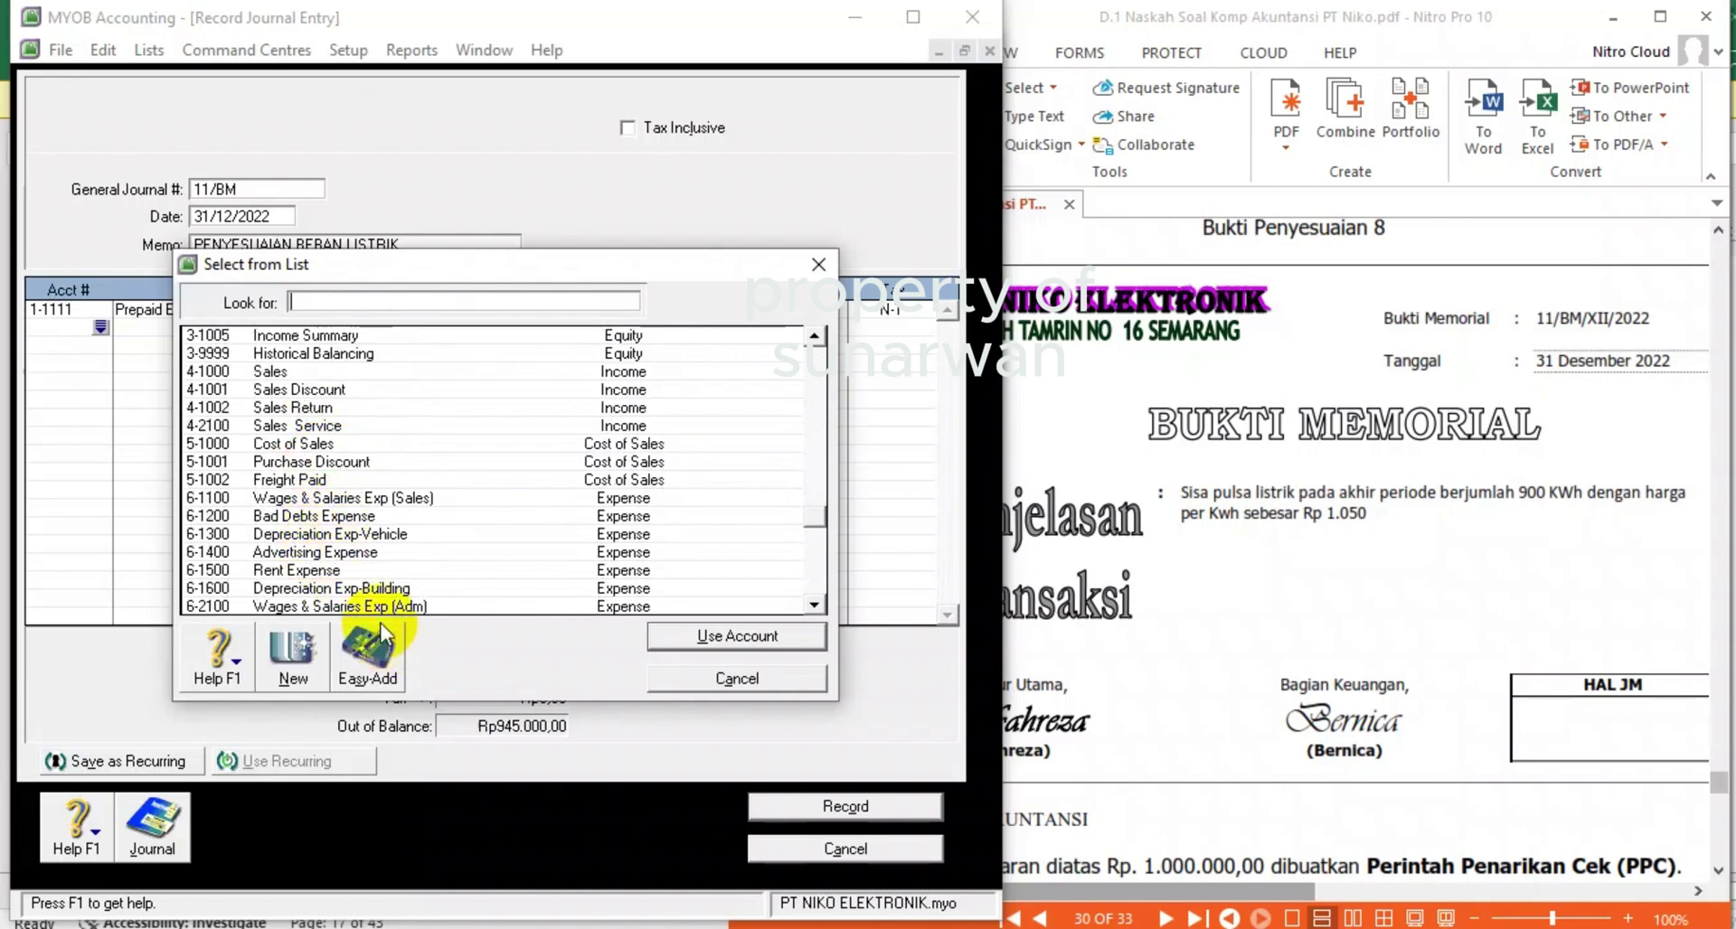
scroll(335, 512, "down", 2)
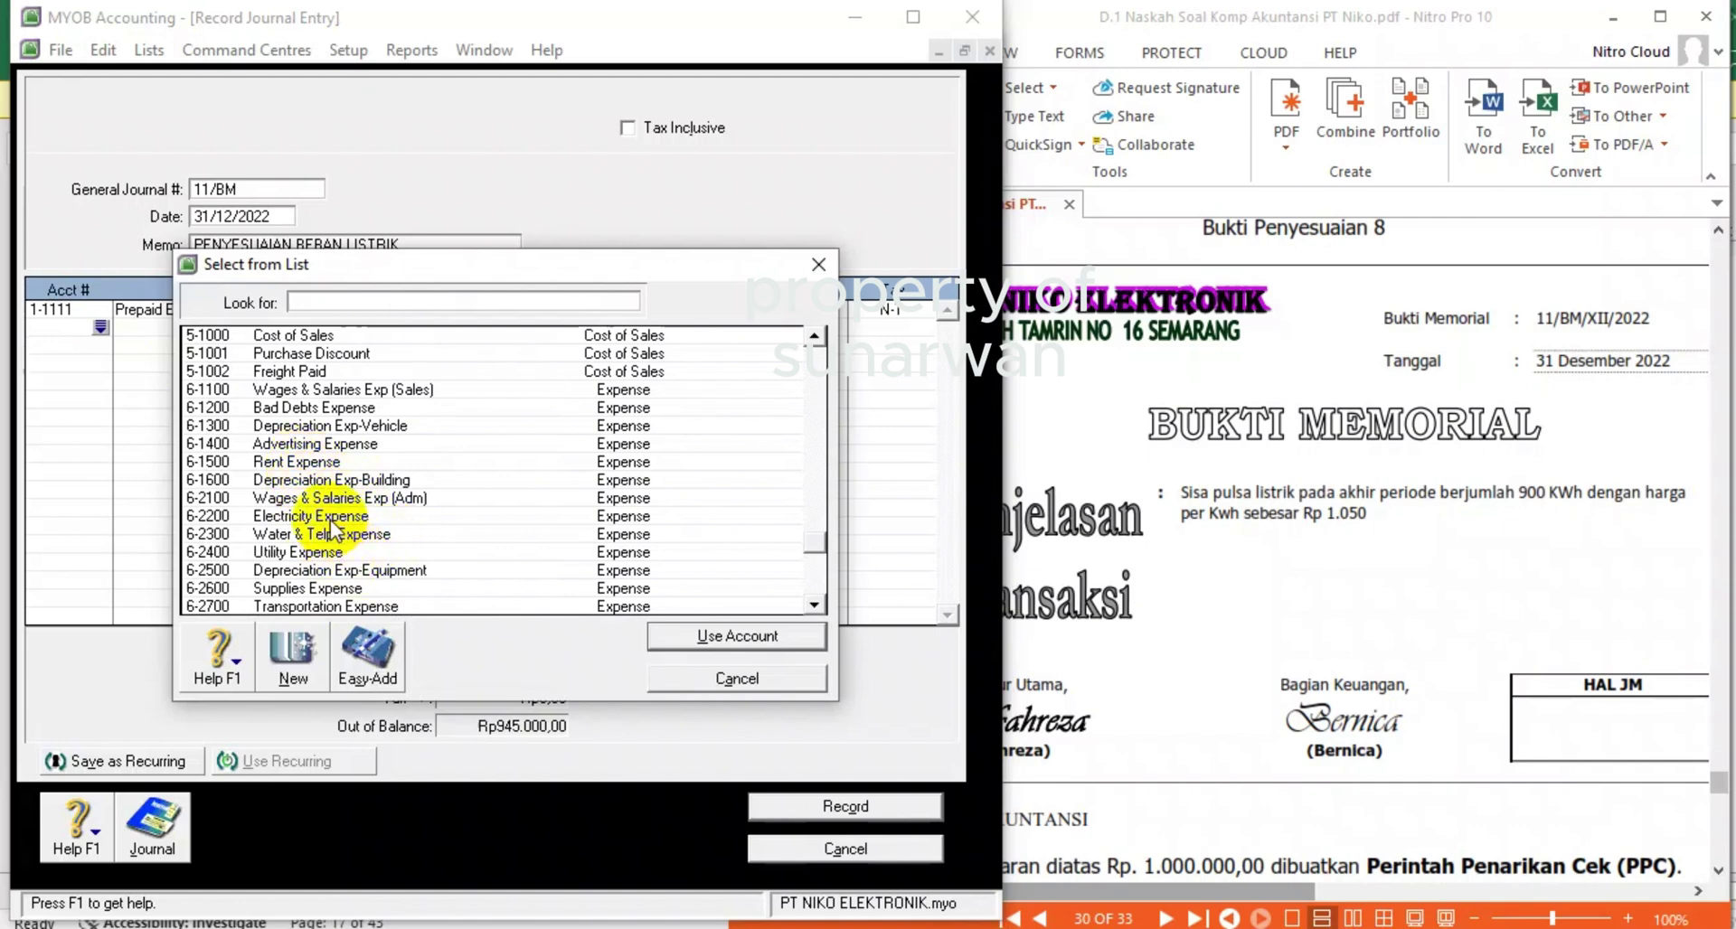
double_click(329, 519)
key("Tab")
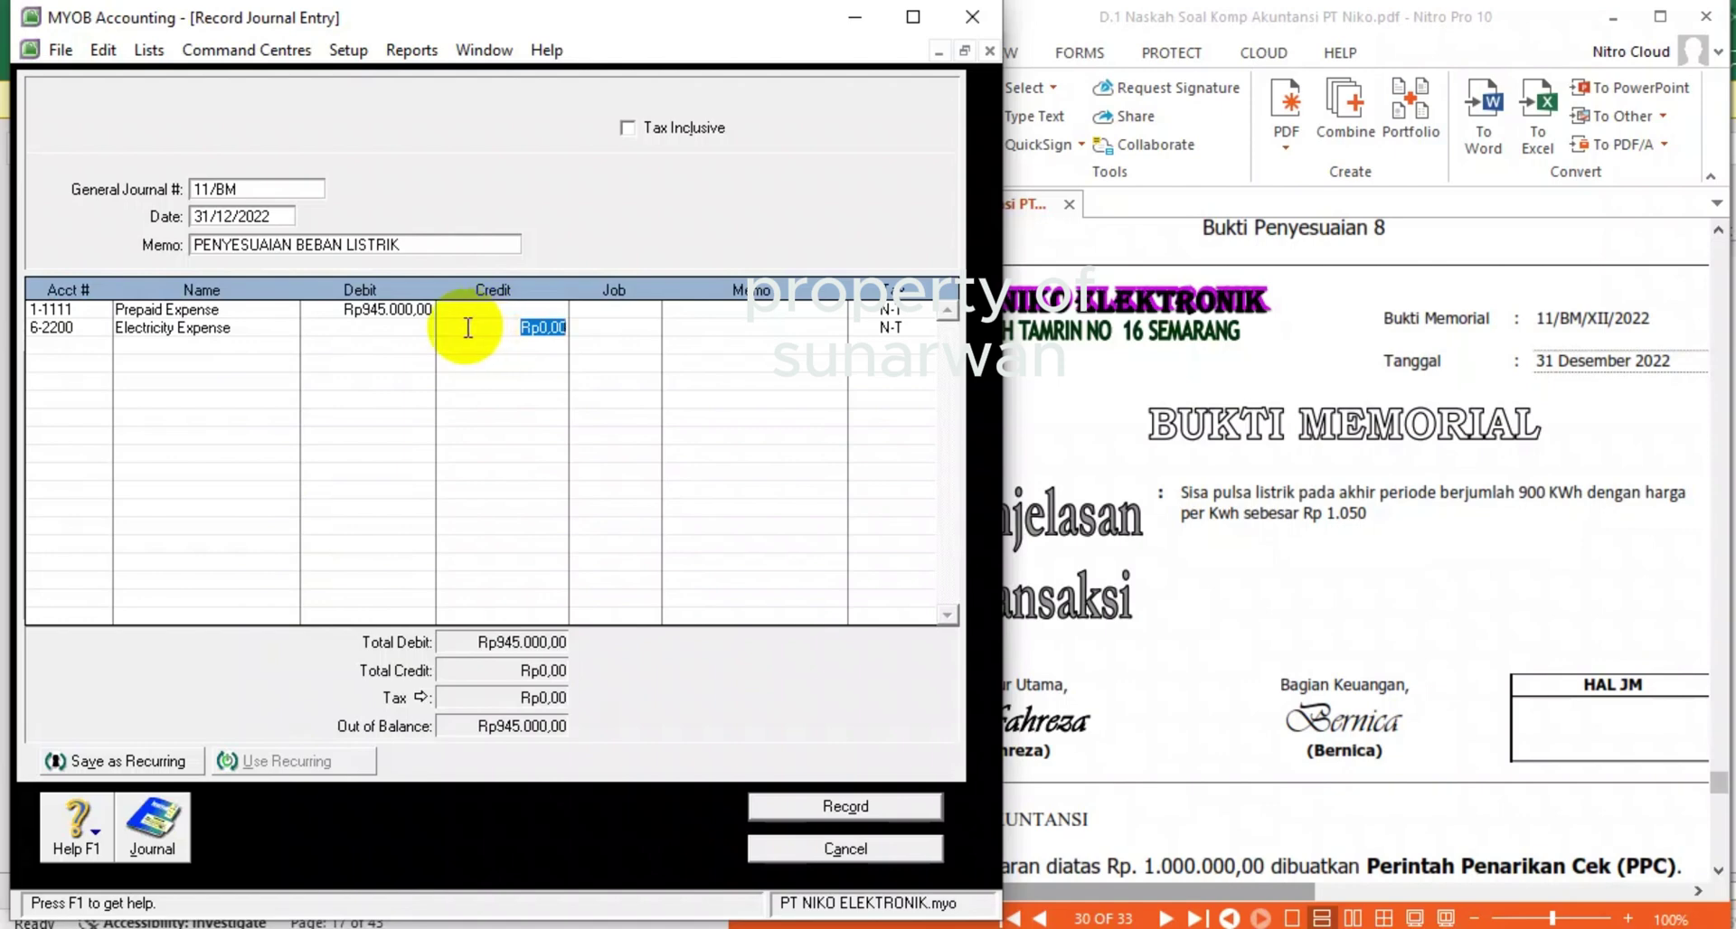
- Credit the Electricity Expense line with 945000 and record journal entry 11/BM
type("945")
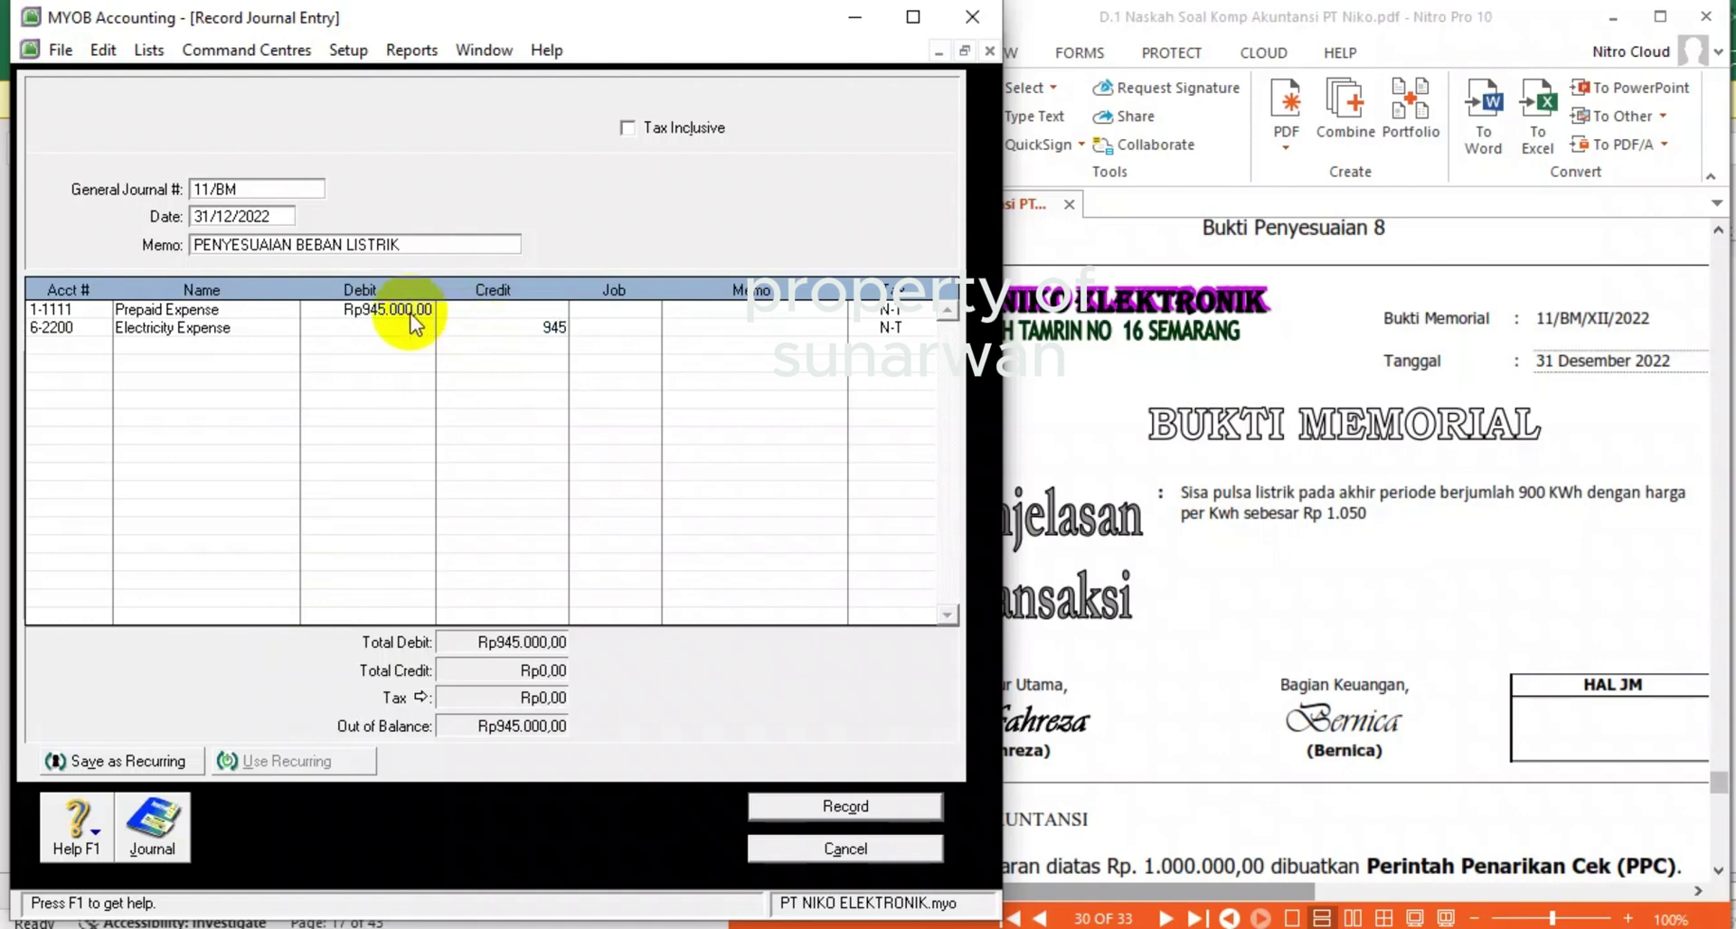
type("000")
key("Tab")
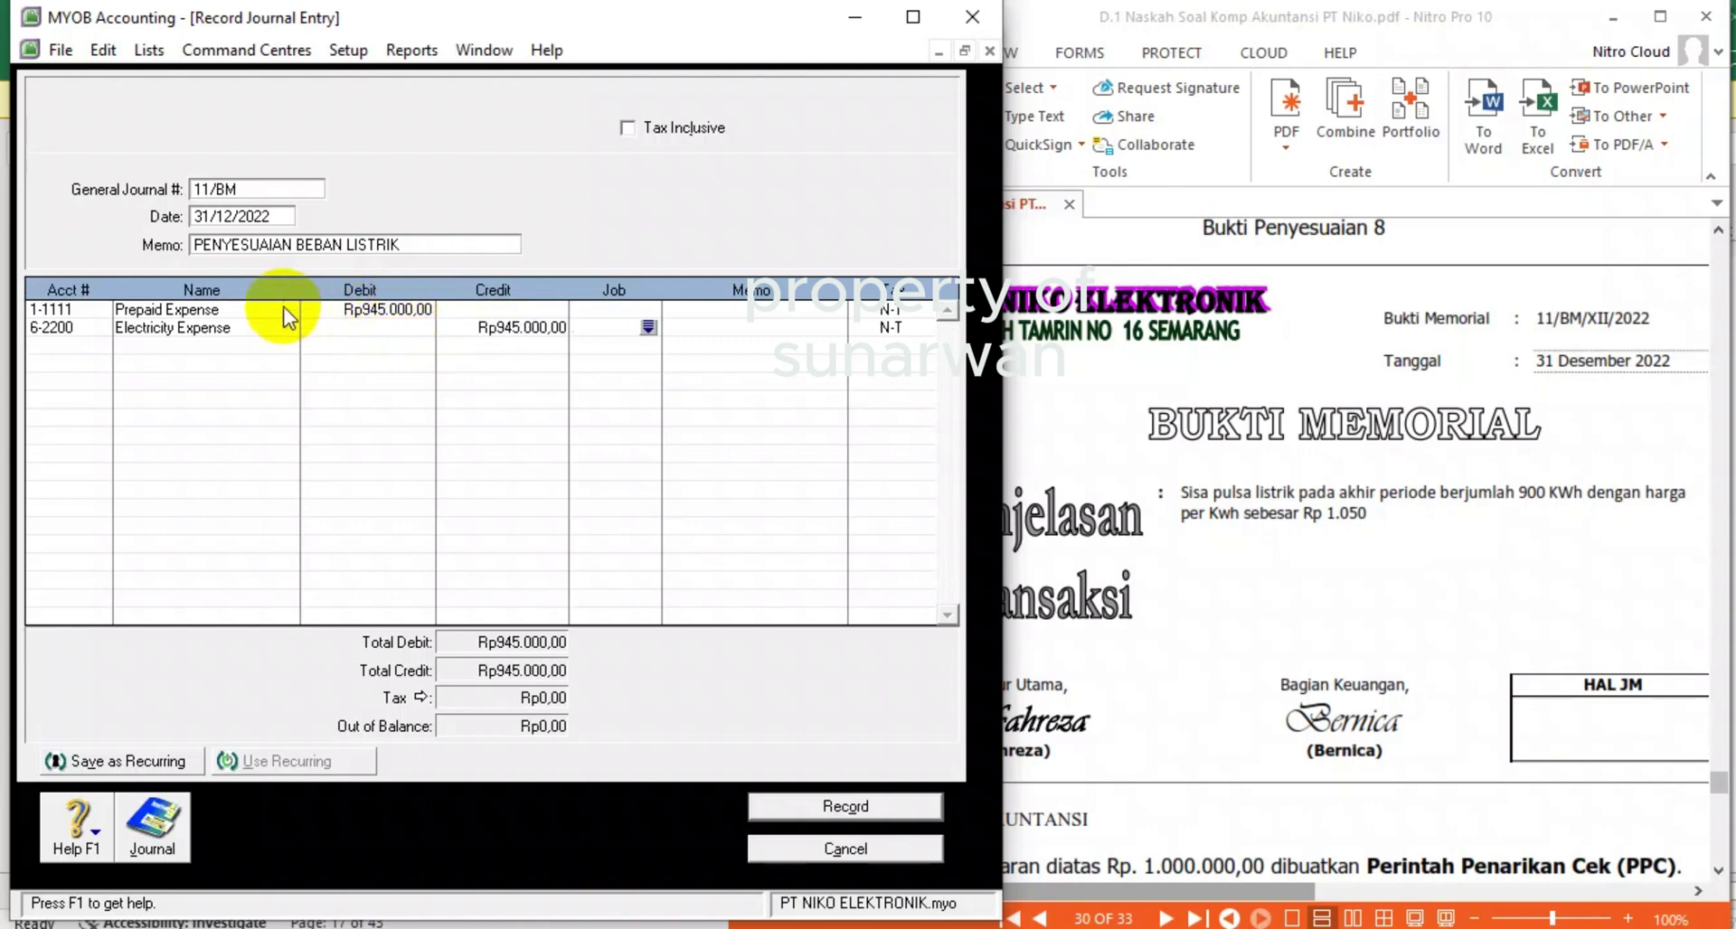
left_click(823, 805)
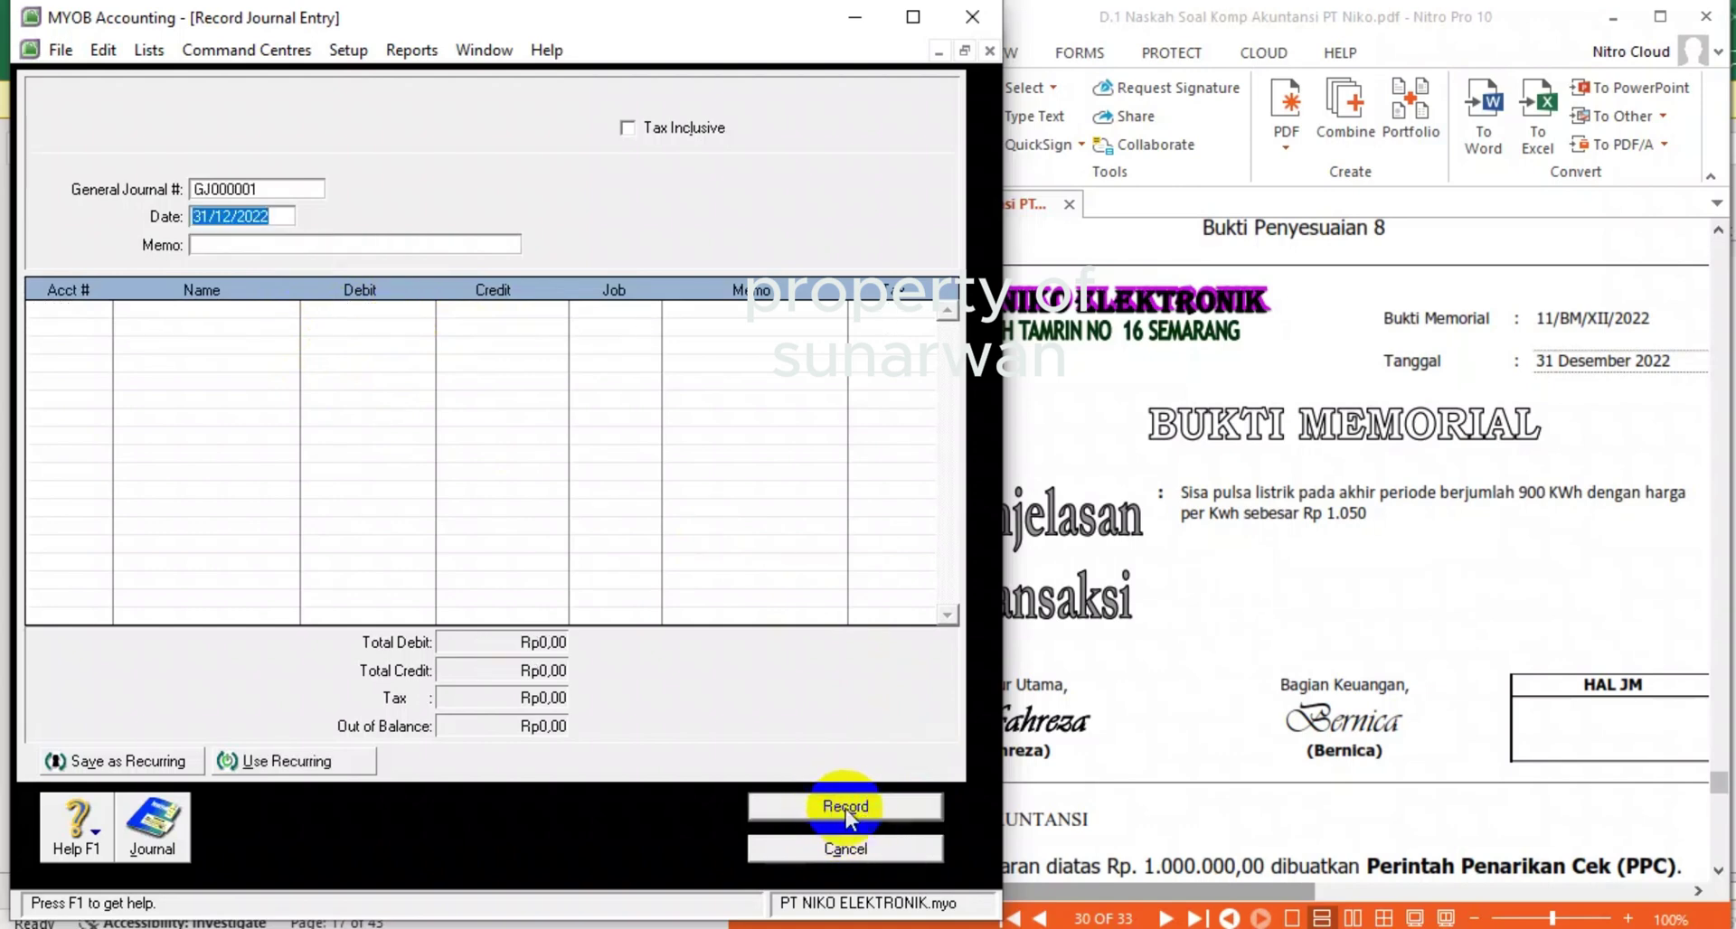
- Switch to the PDF in Nitro Pro, bring up Bukti Penyesuaian 9, memorial voucher 12/BM/XII/2022, and collapse the ribbon
left_click(1243, 662)
scroll(1239, 667, "down", 5)
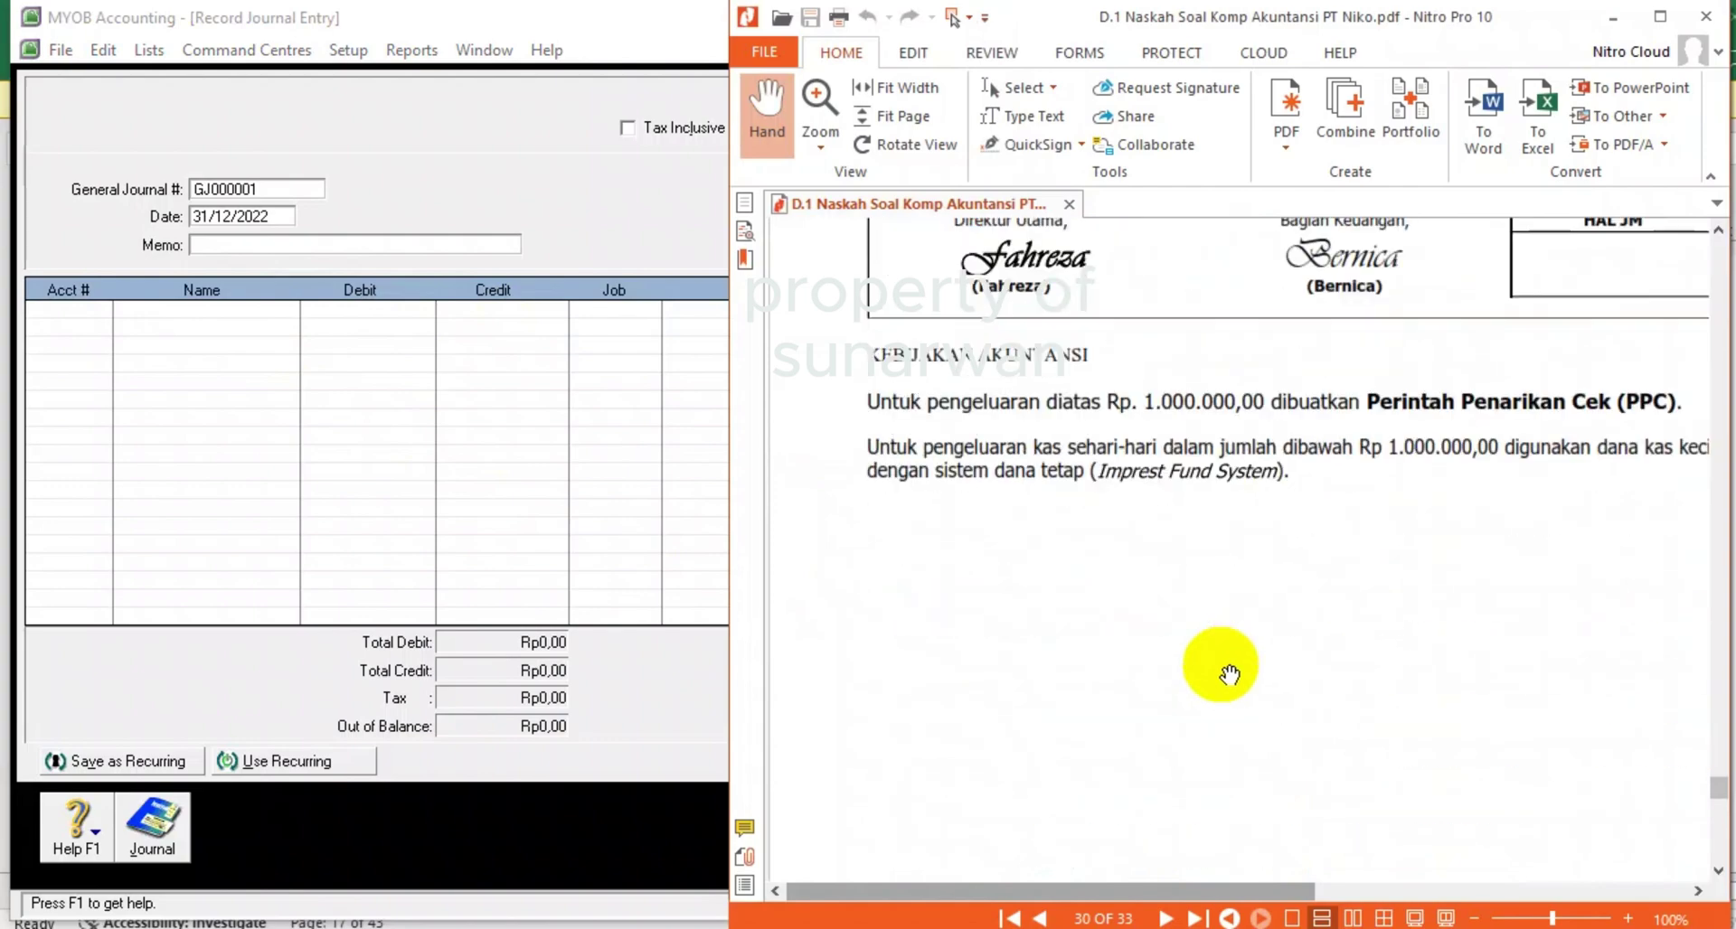
scroll(1230, 673, "down", 5)
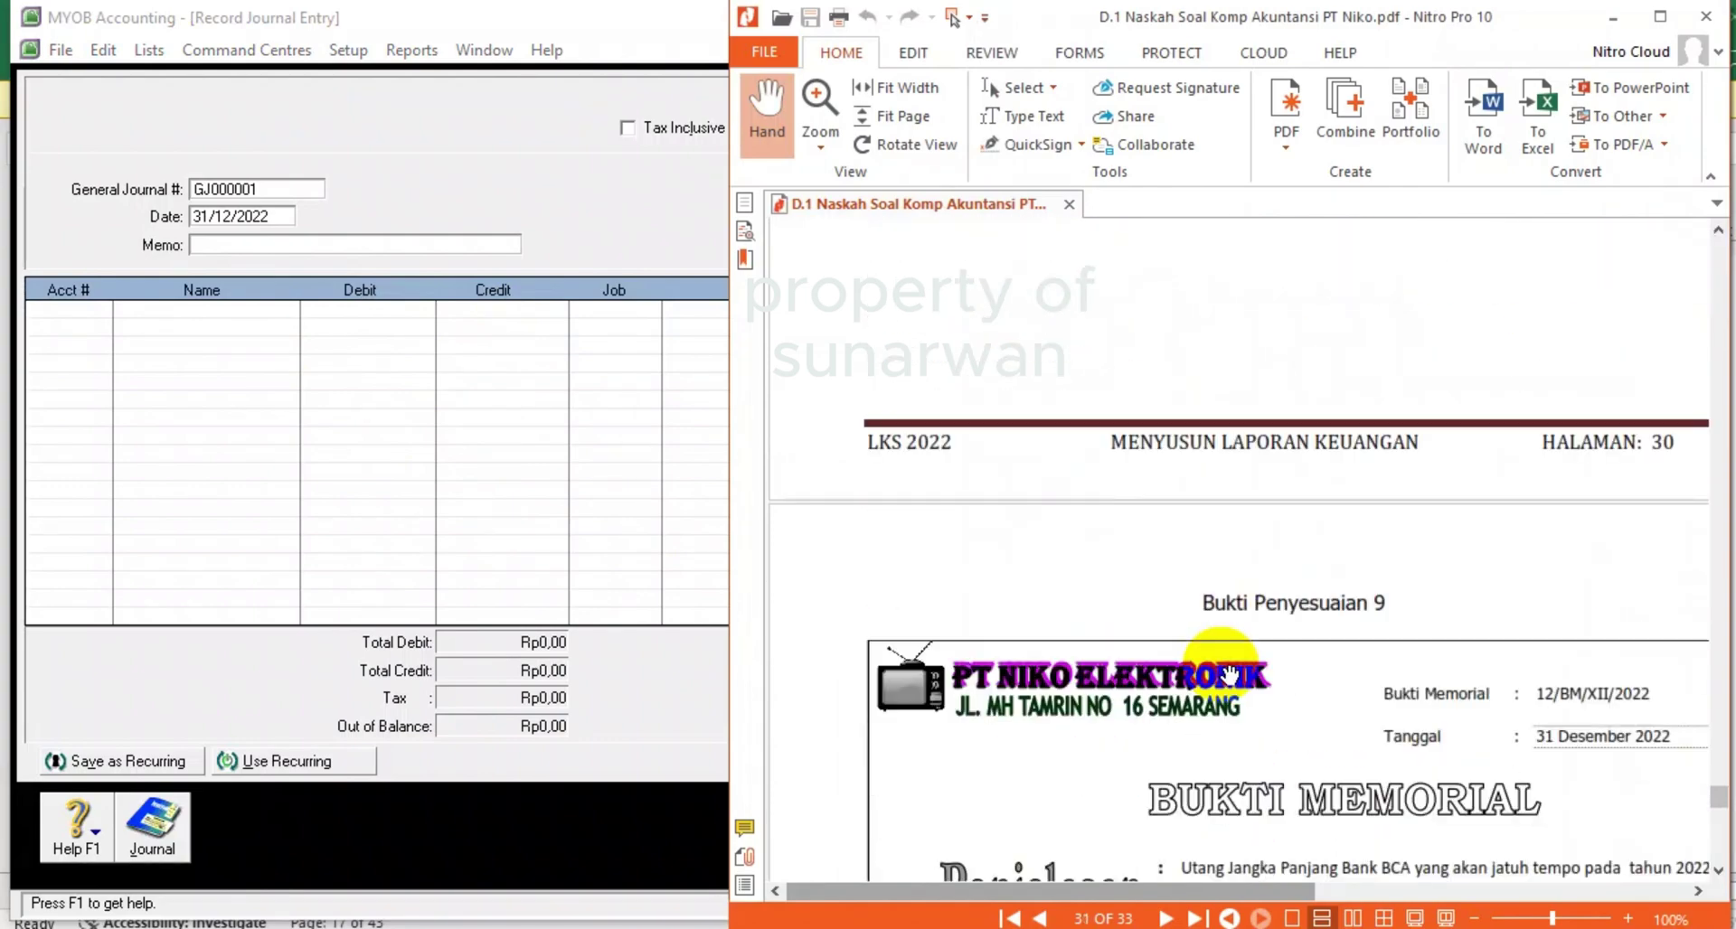
scroll(1227, 674, "down", 1)
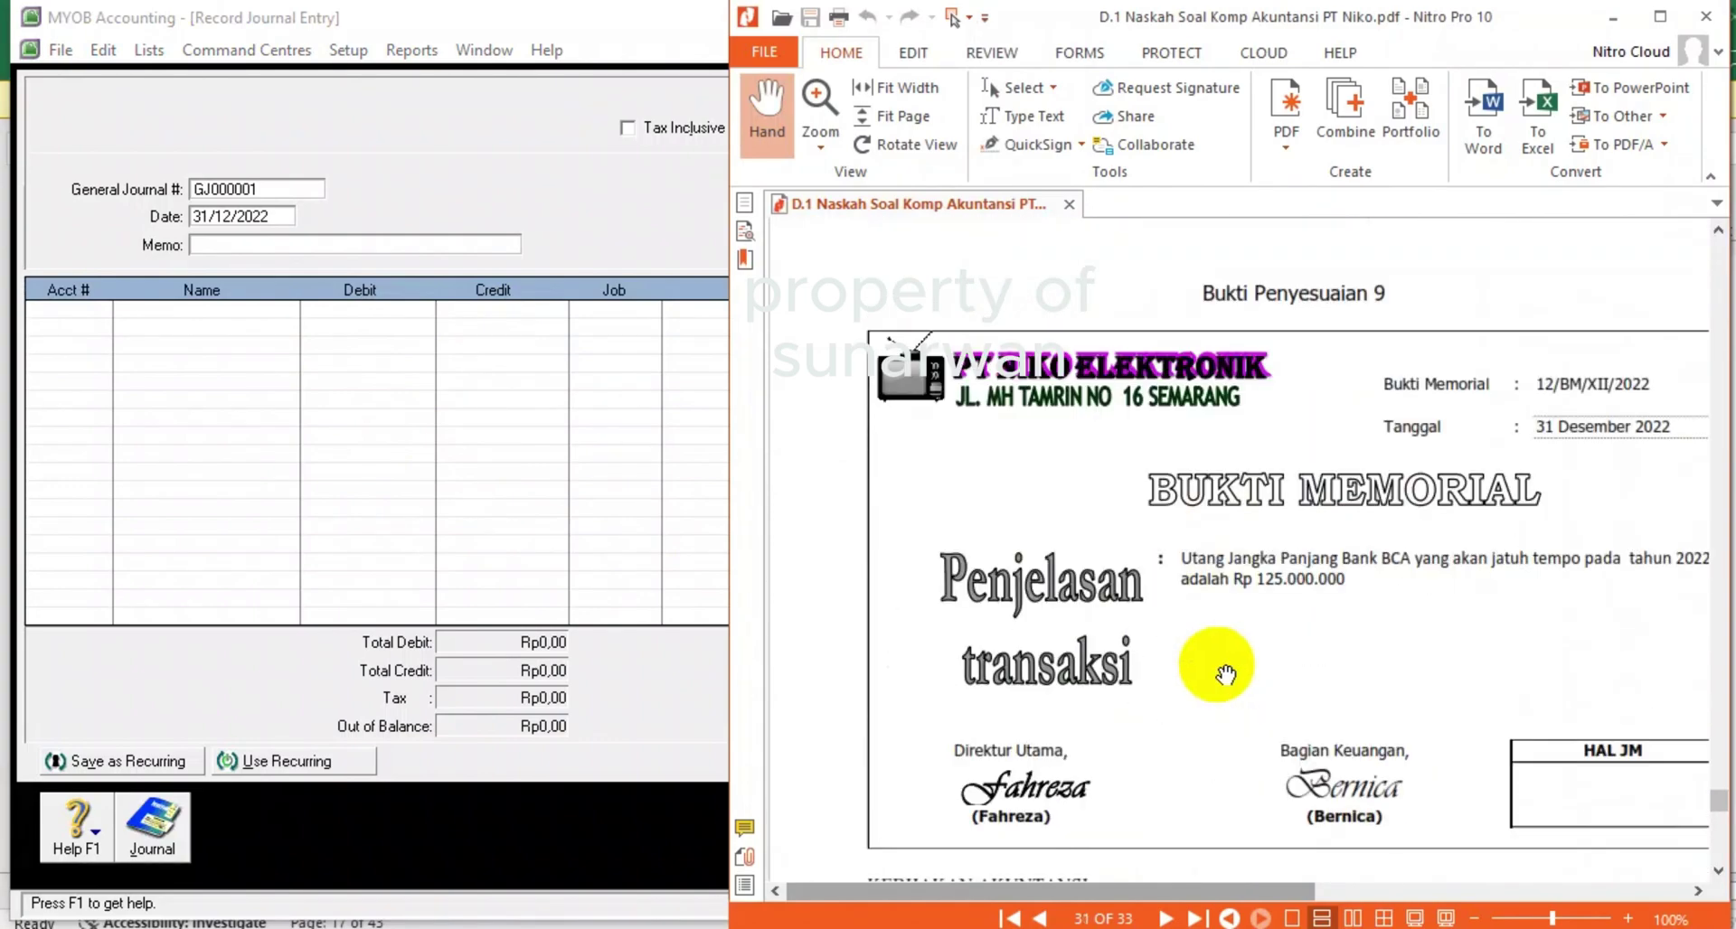
scroll(1221, 669, "down", 1)
left_click_drag(1216, 886, 1236, 888)
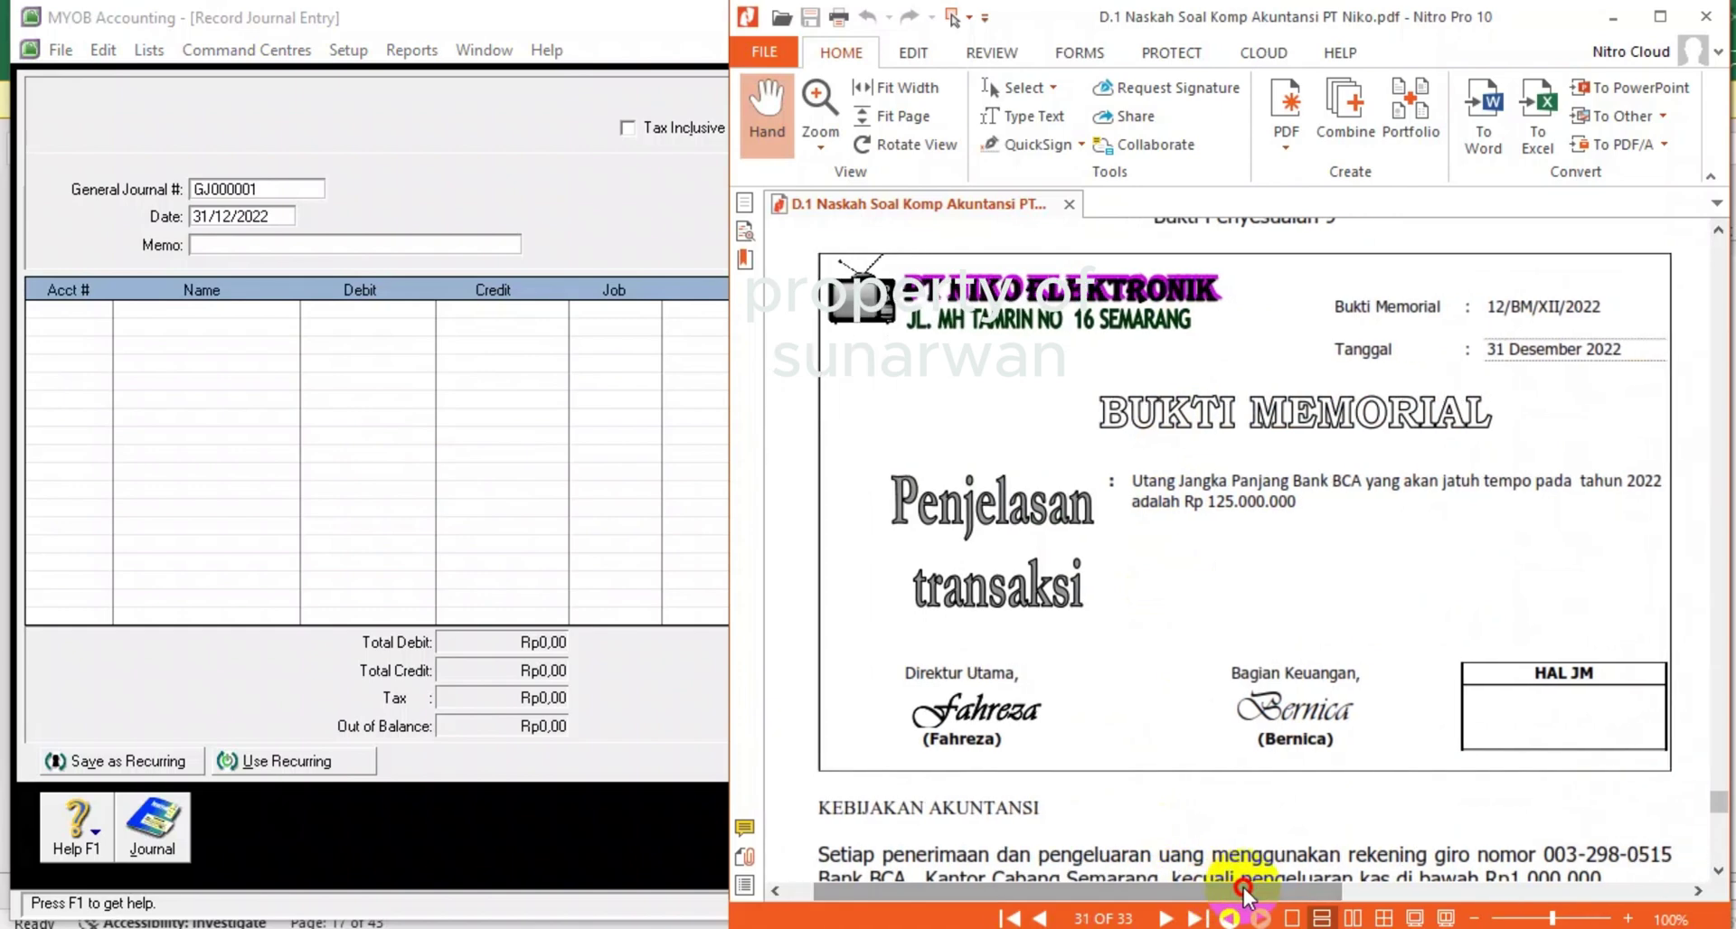
left_click(1711, 180)
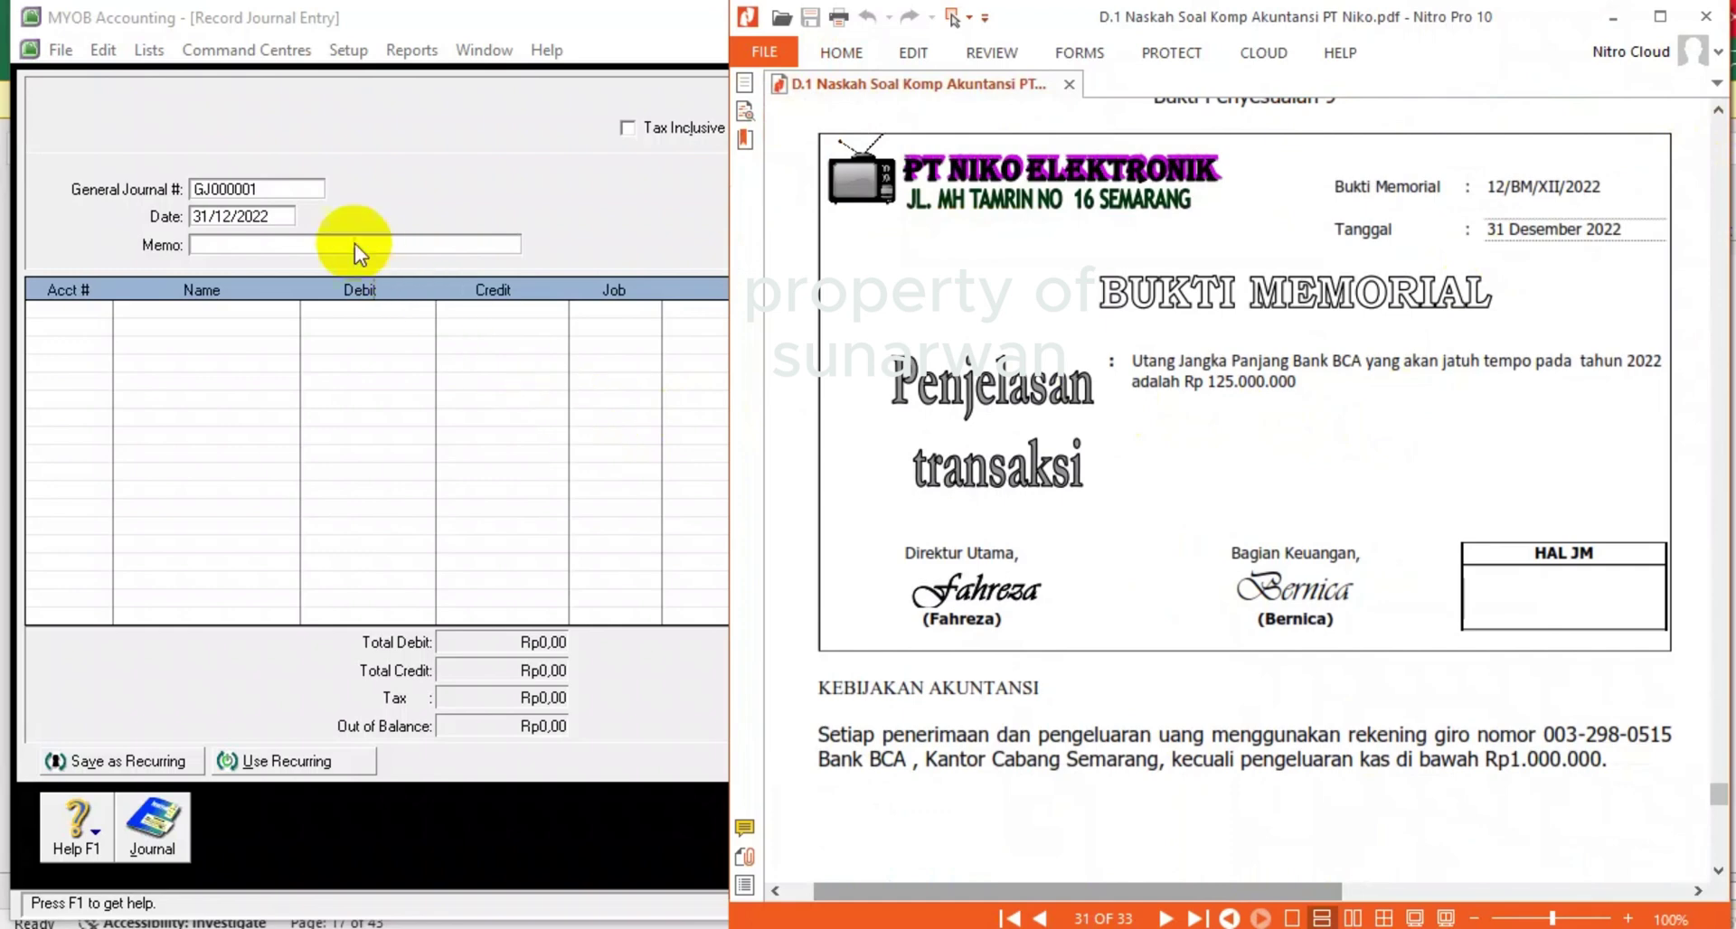
- Switch to MYOB Accounting and set the new entry's general journal number to 12/BM
left_click(264, 192)
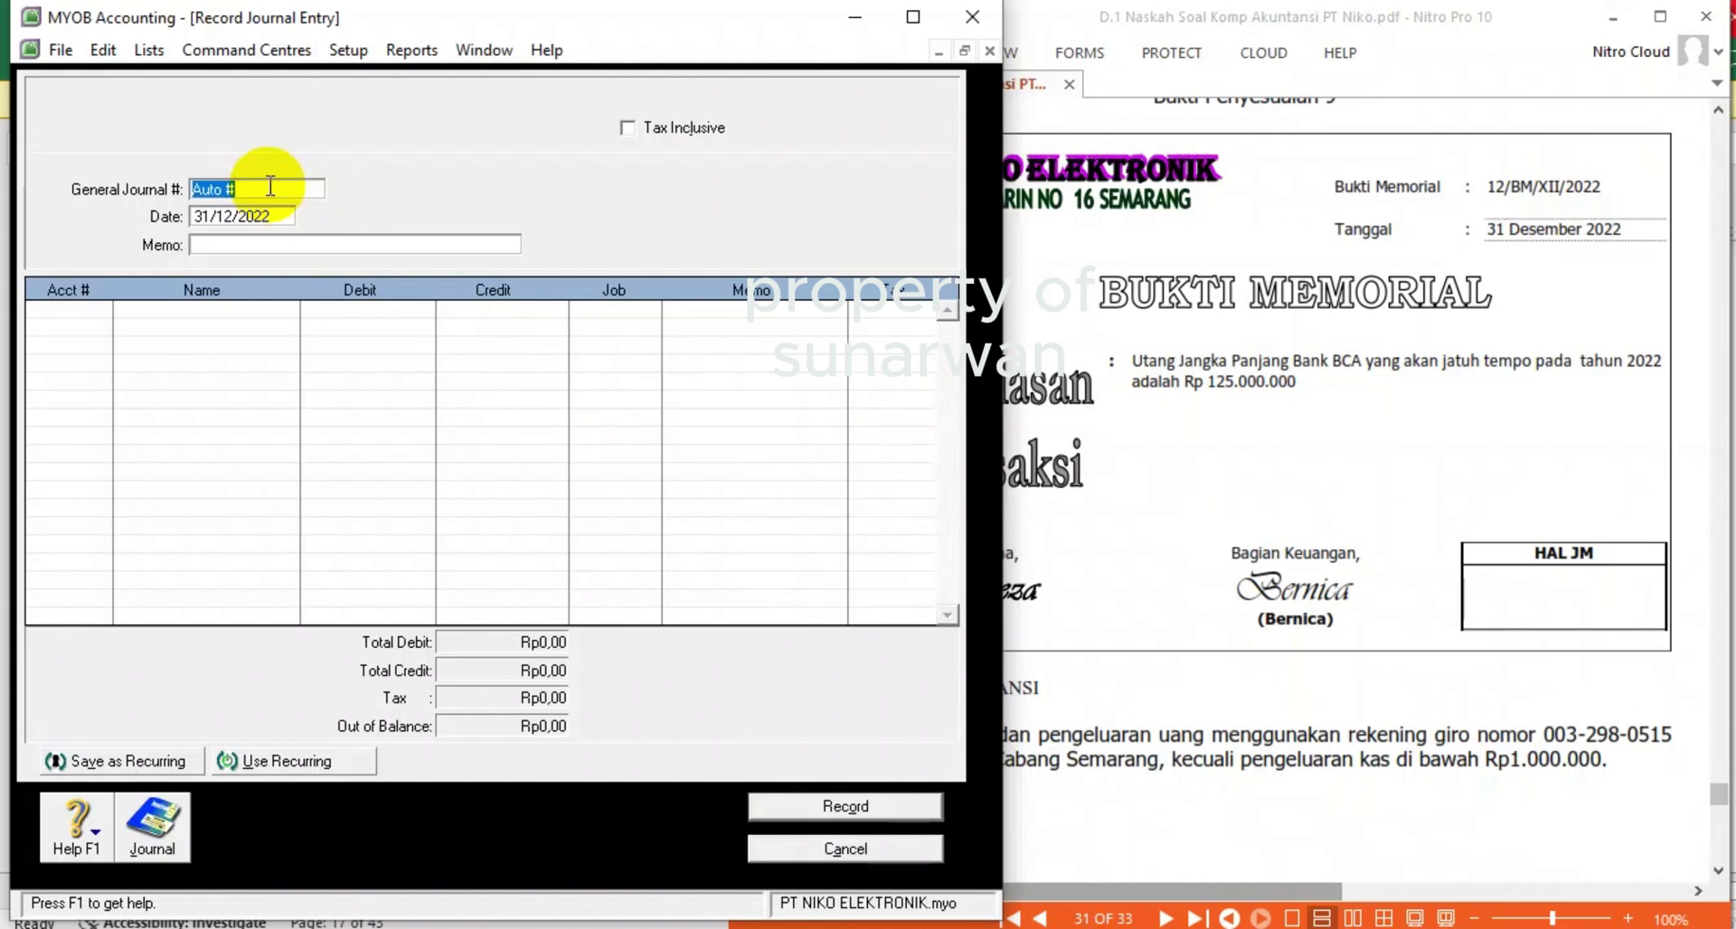
type("12")
type("/1")
type("BM")
- Enter the memo PENYESUAIAN UTANG JATUNG JATUH TEMPO BCA for journal entry 12/BM
key("Tab")
key("Tab")
type("PENYESUAU")
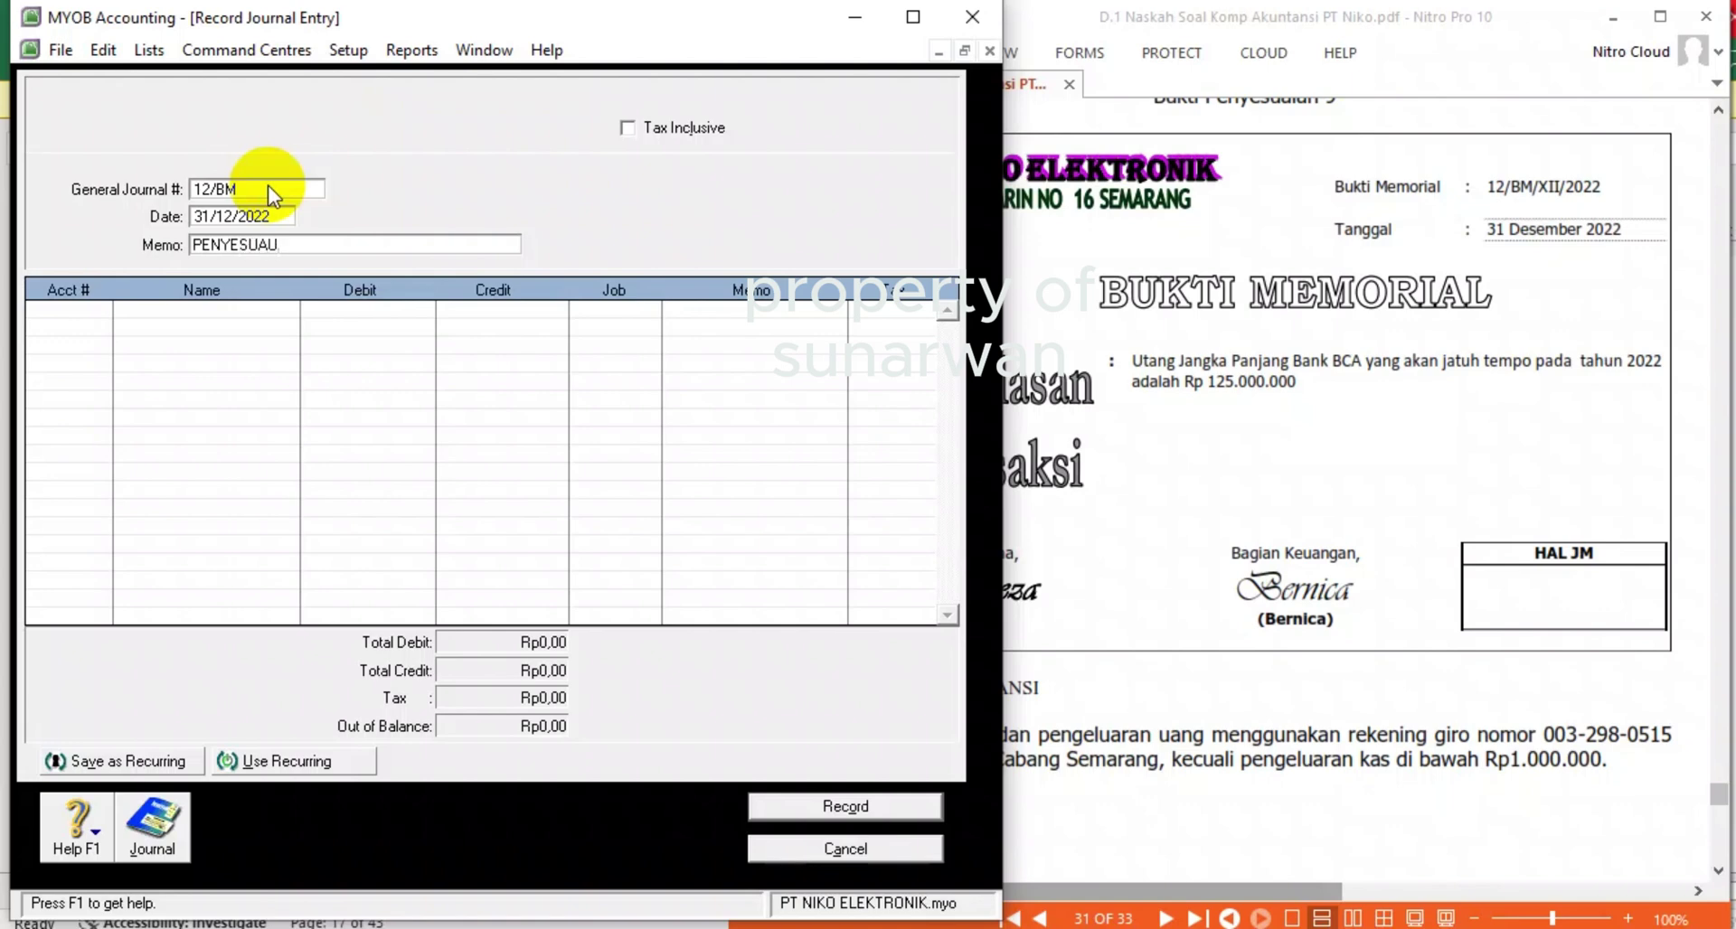
key("BackSpace")
type("IAN UTANG JATUNG JAT")
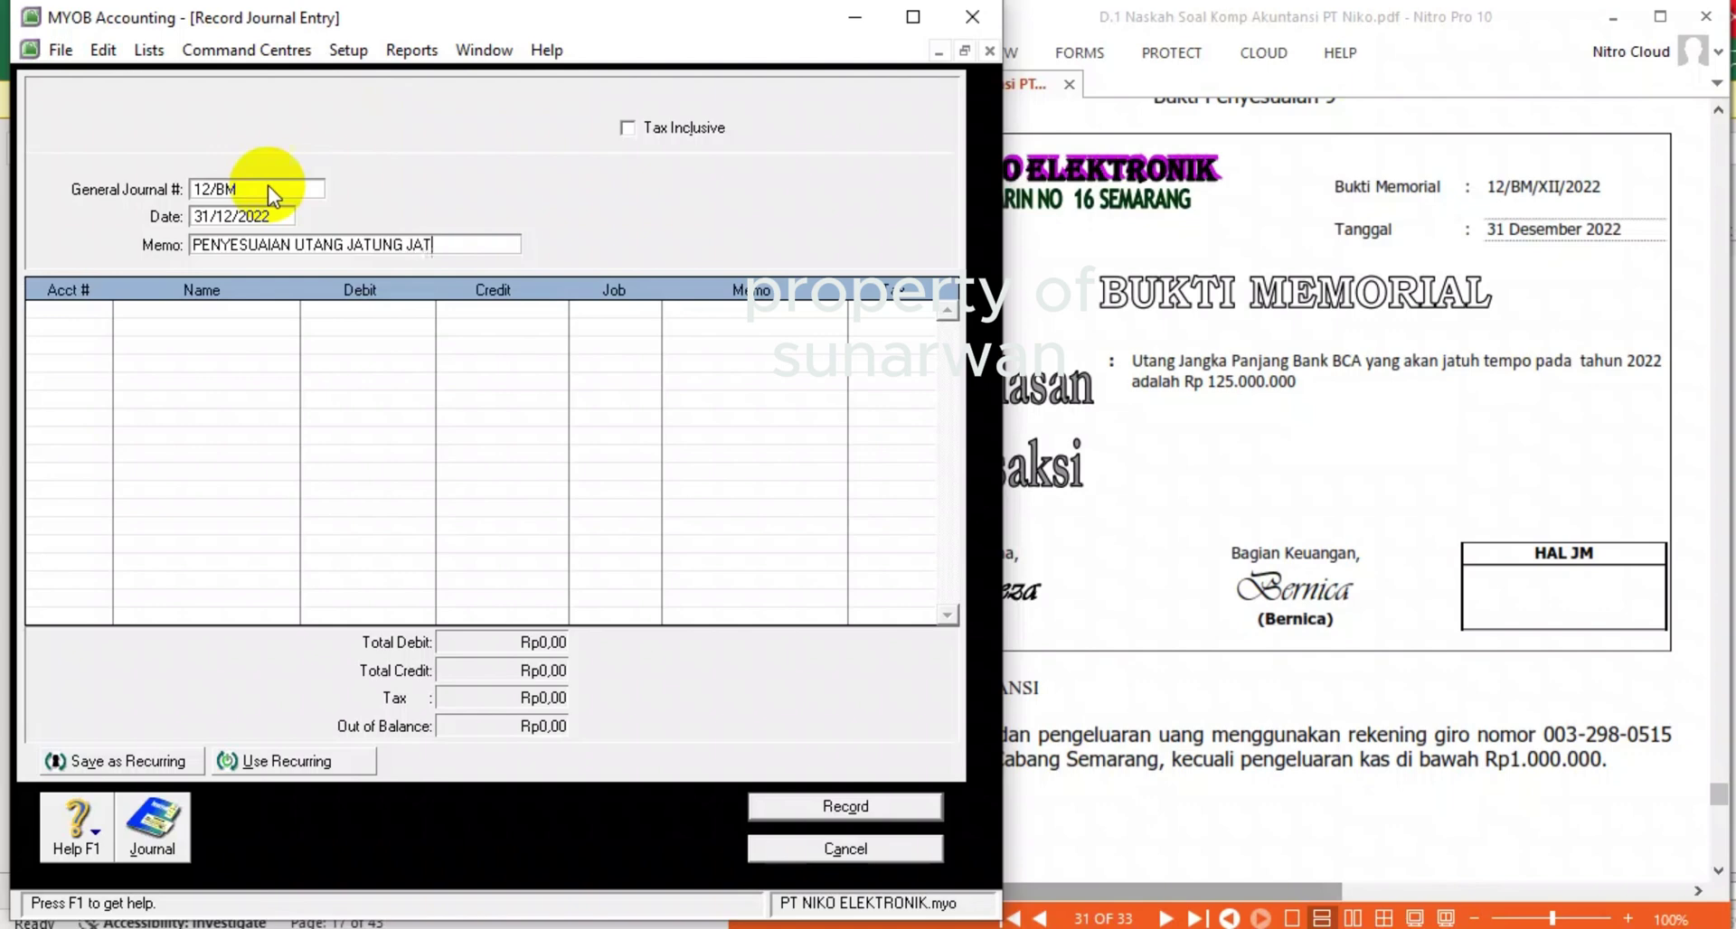
type("UH TEMPO BCA")
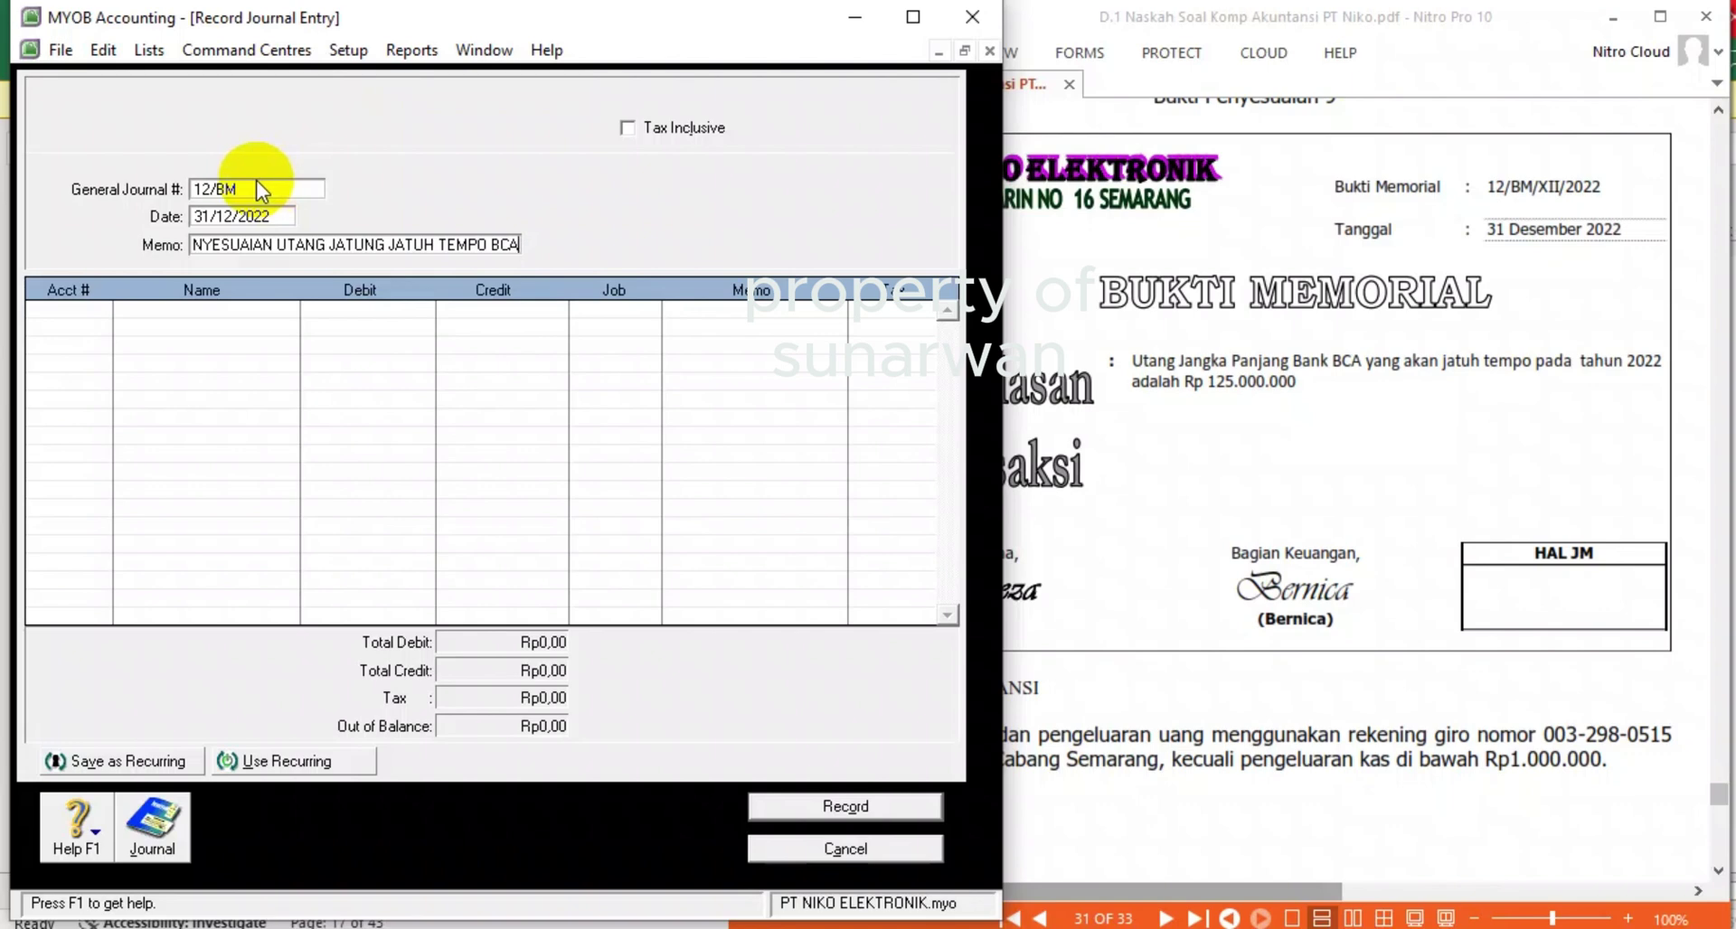
- Try to pick the first line's account for journal entry 12/BM by searching the account list for BCA
left_click(82, 323)
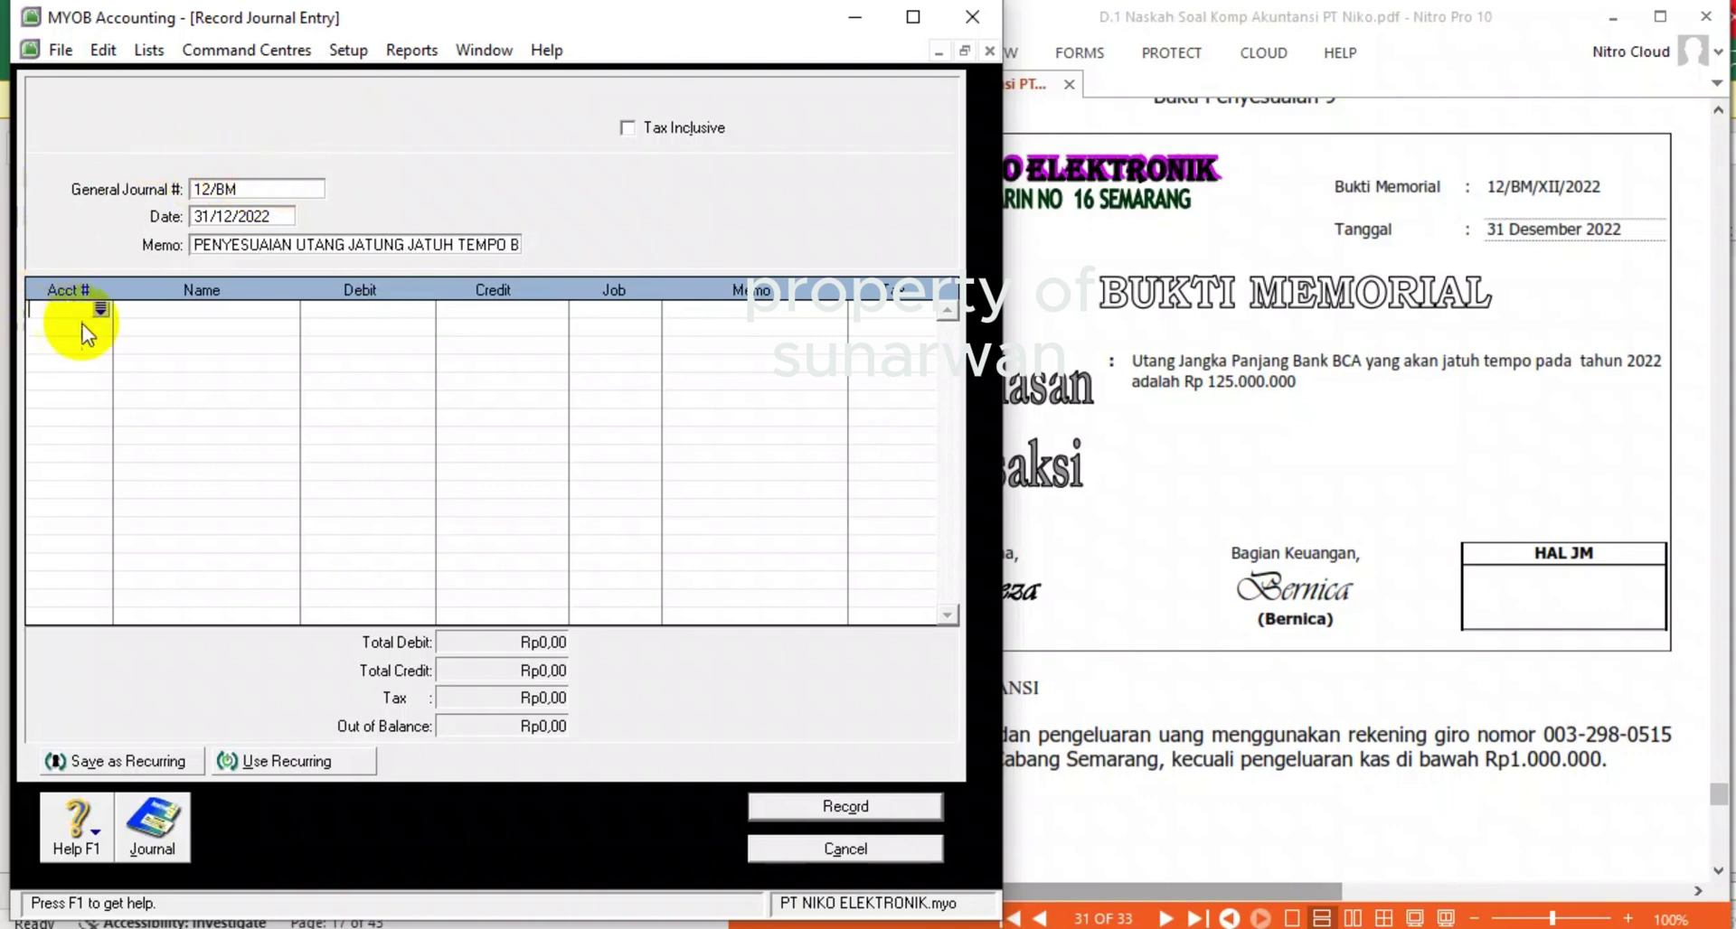
left_click(97, 311)
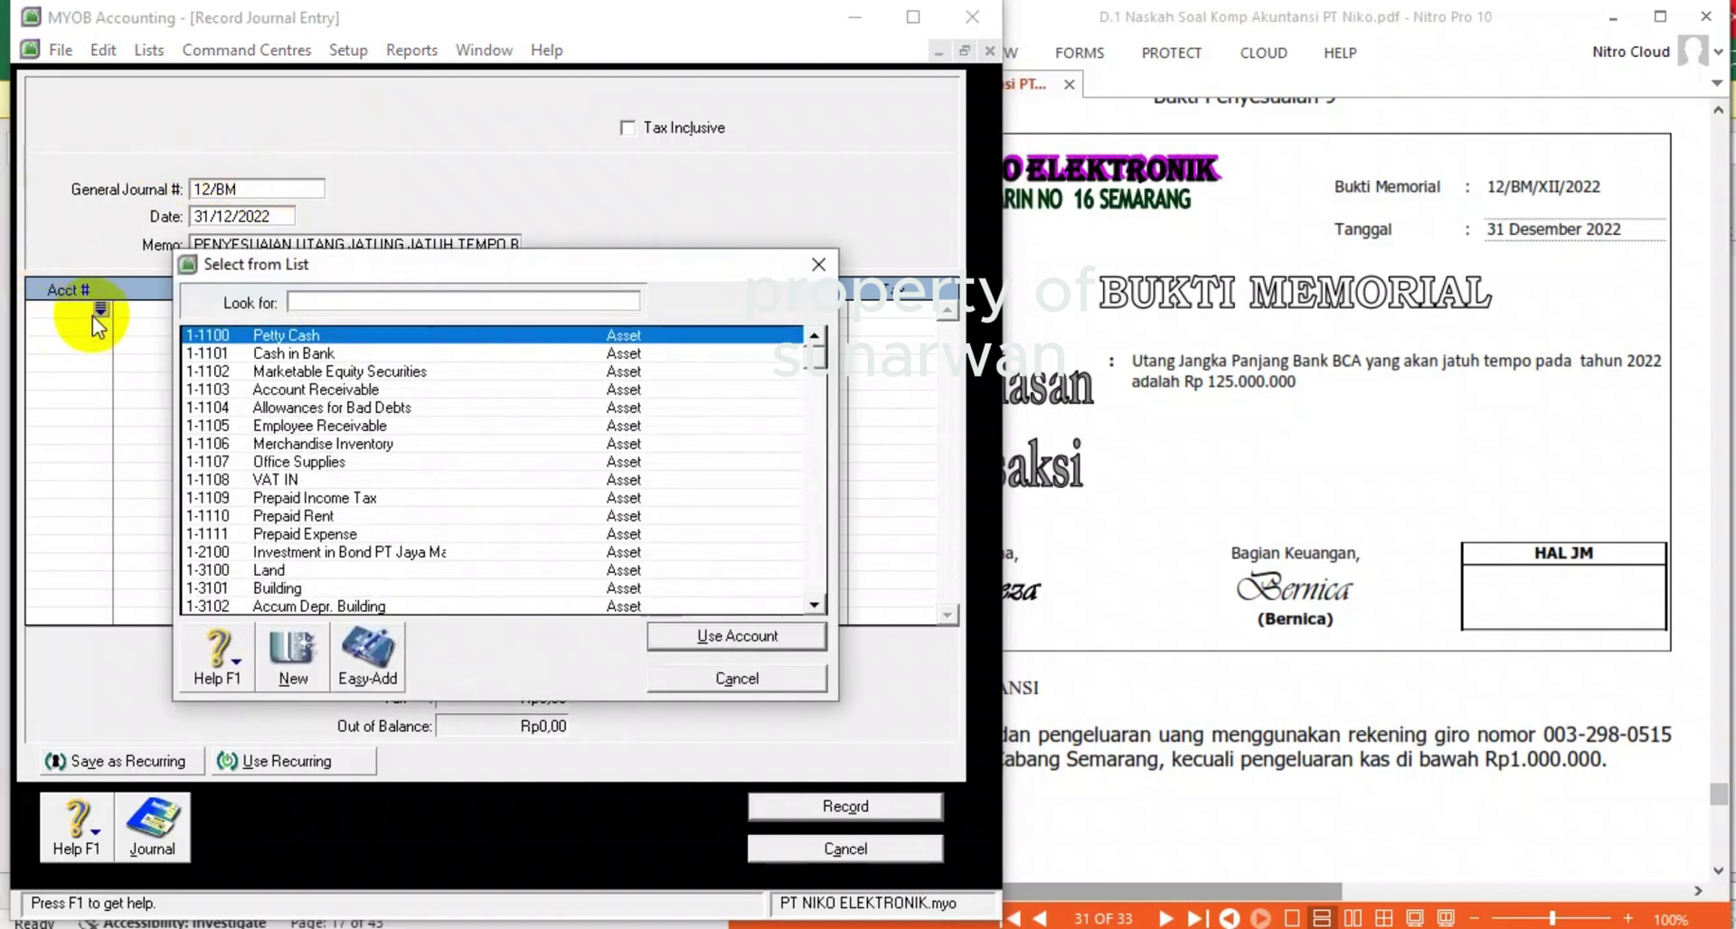
type("BC")
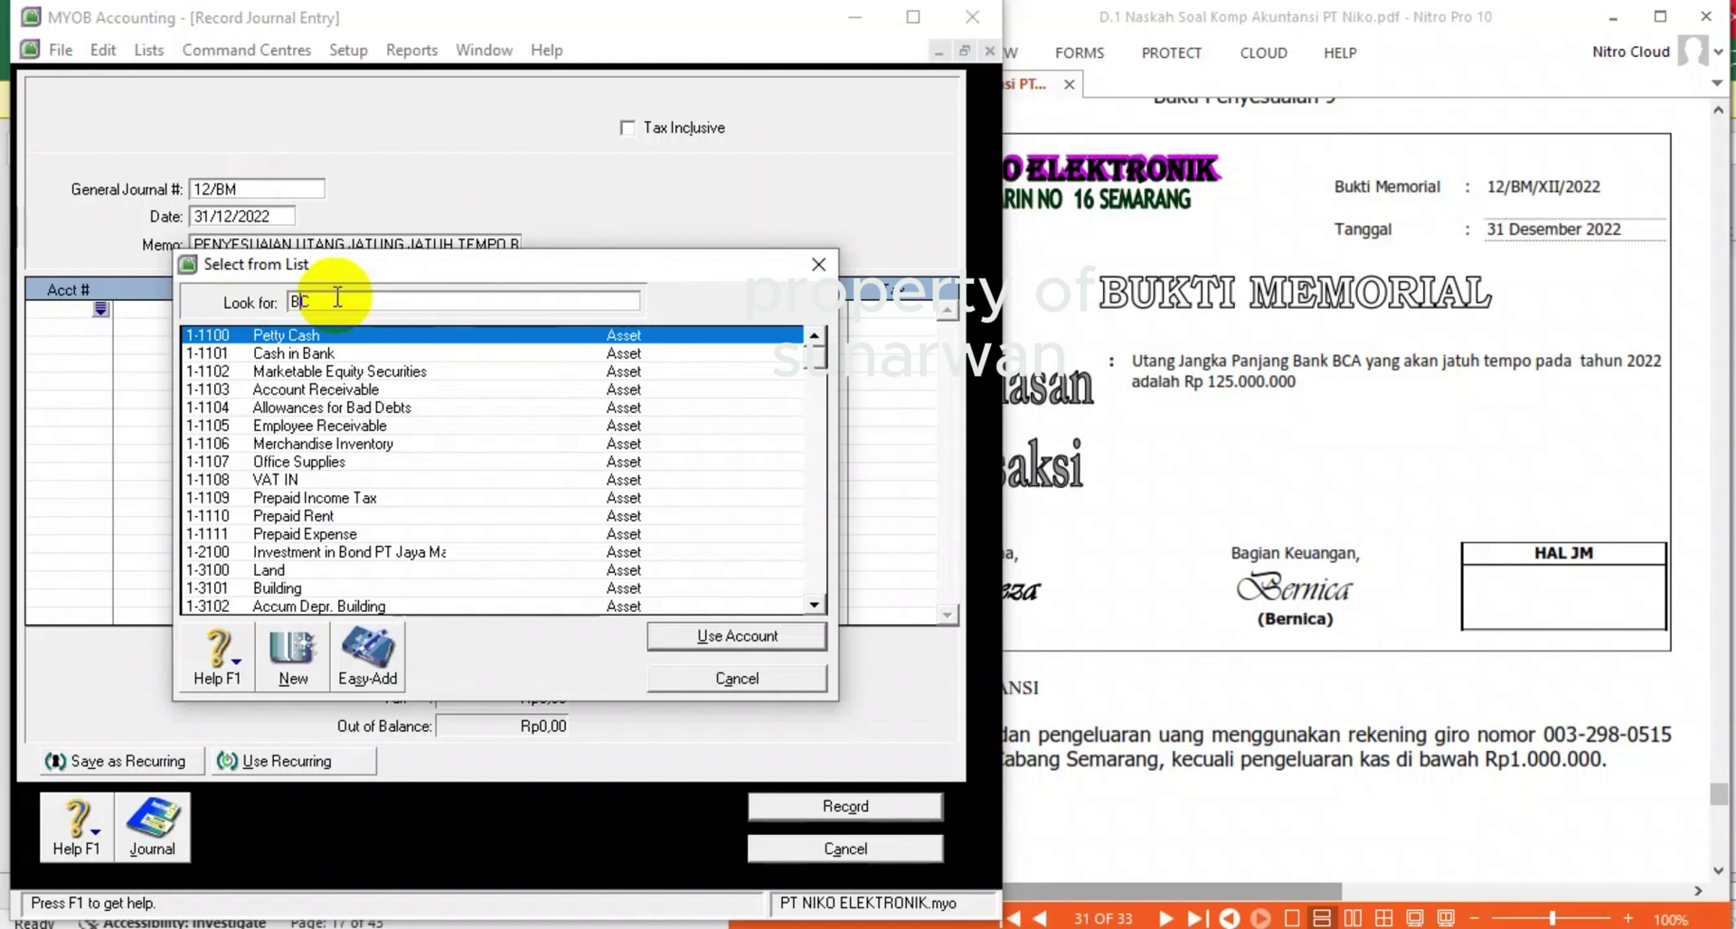
type("A")
key("Return")
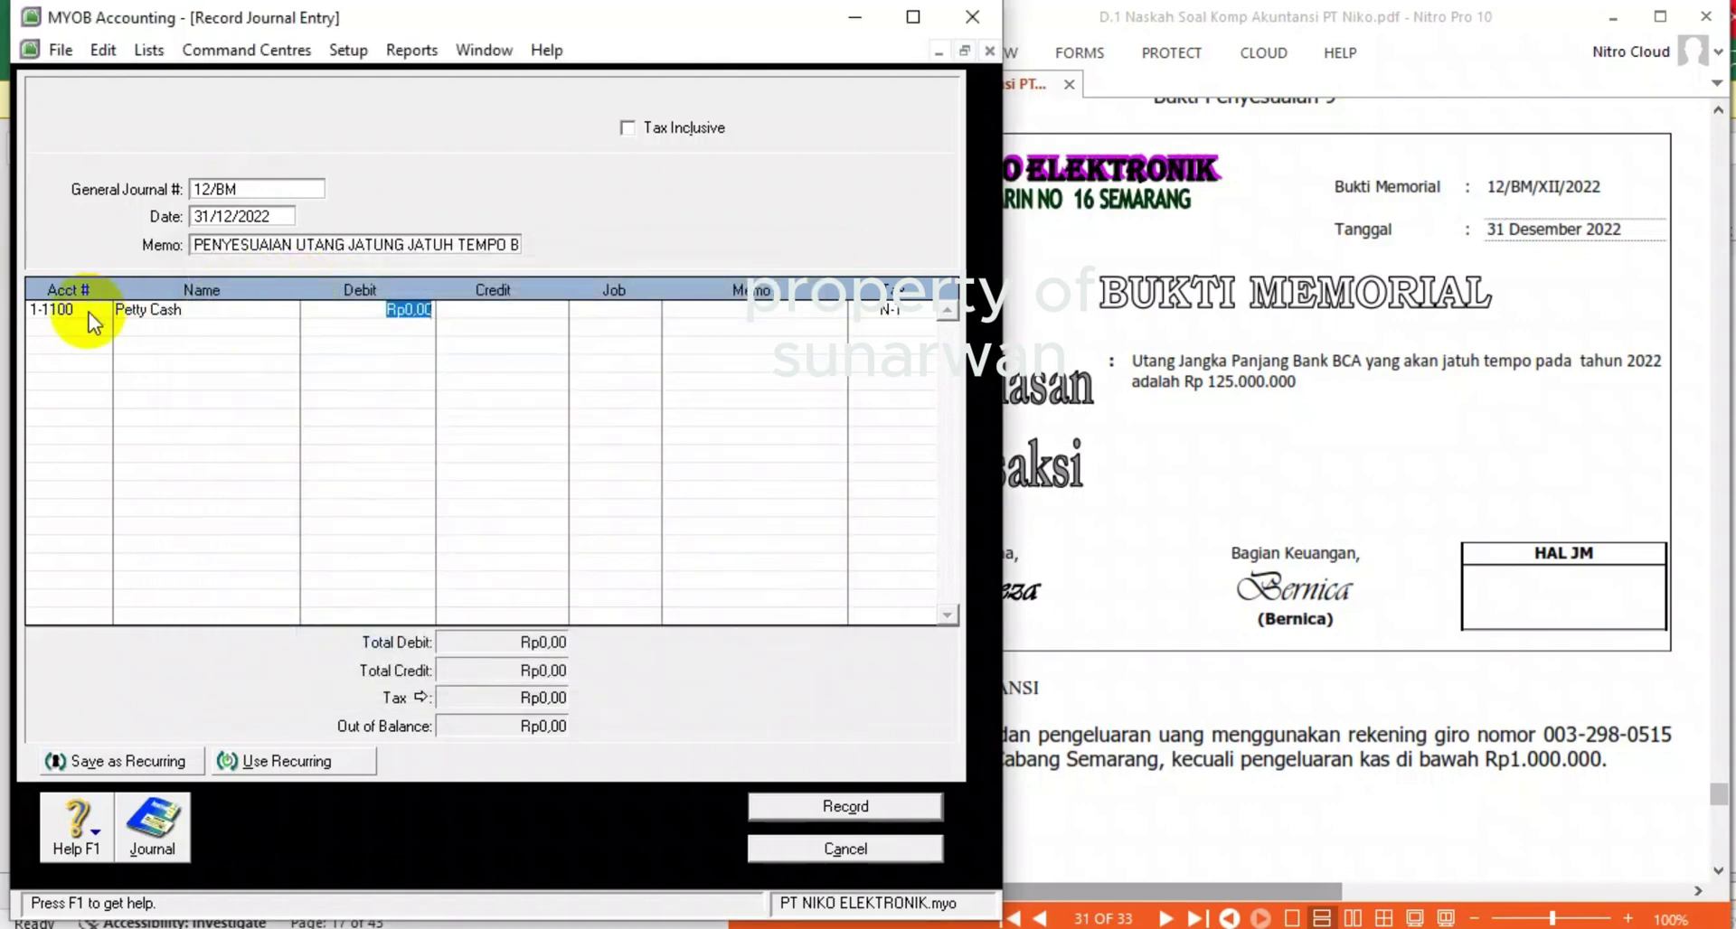
- Set the first line's account in journal entry 12/BM to 2-2101 BCA Loan-Long Term
left_click(89, 311)
left_click(100, 310)
scroll(349, 457, "down", 3)
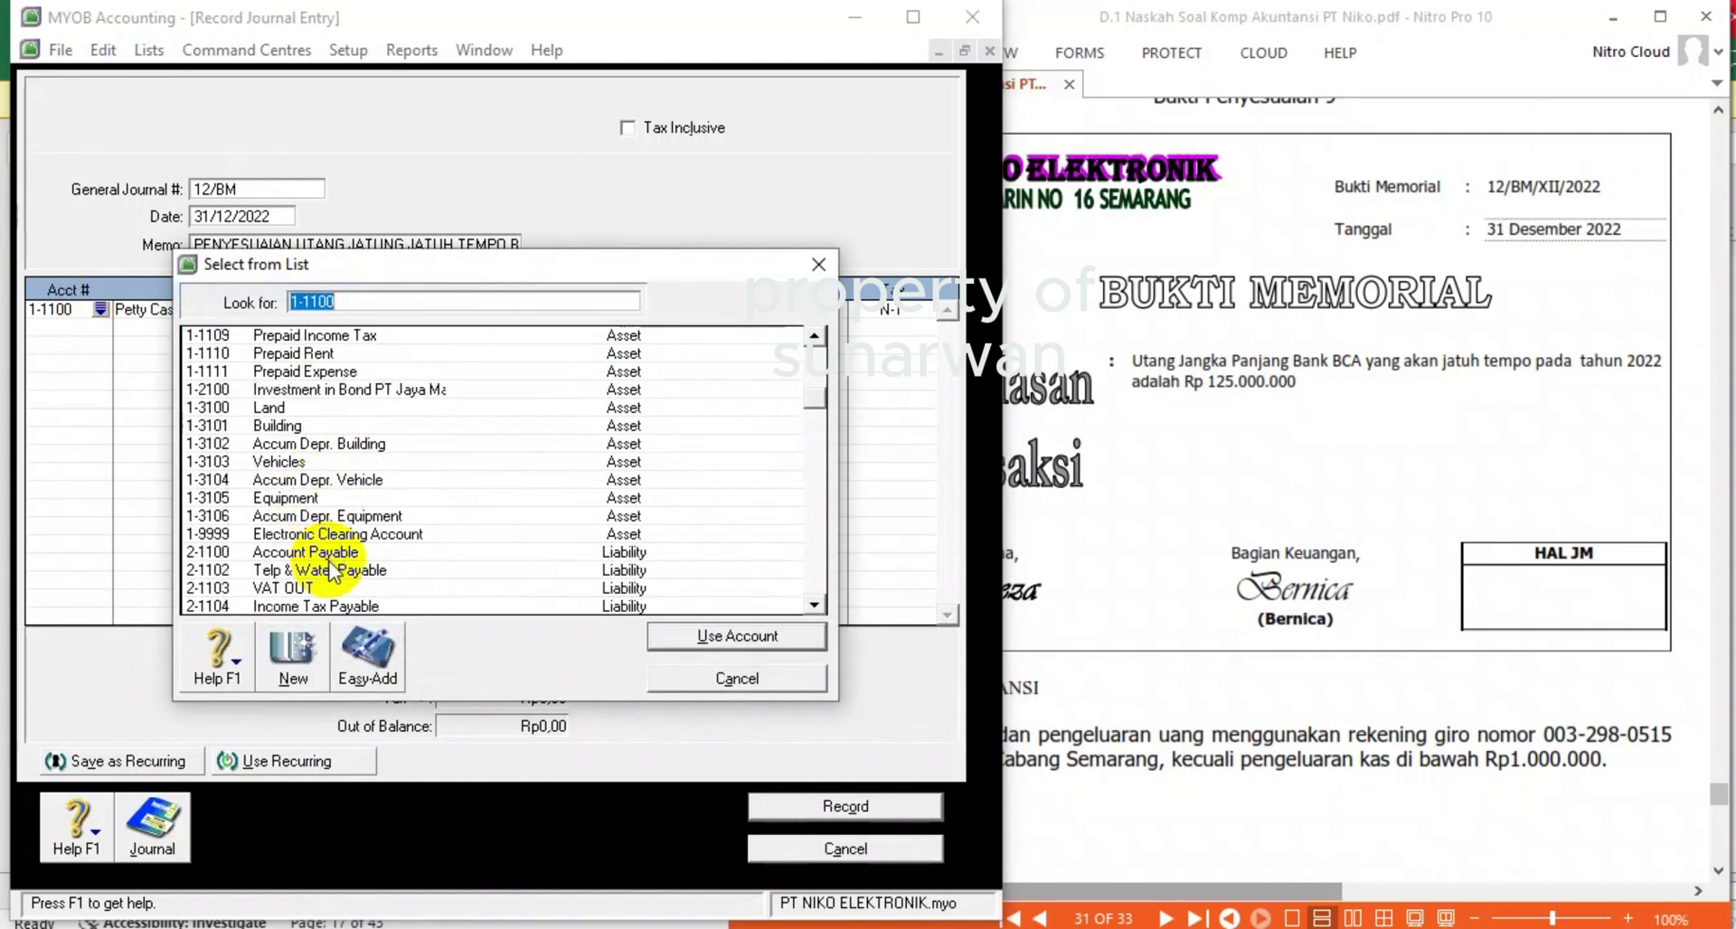
scroll(318, 520, "down", 4)
double_click(331, 463)
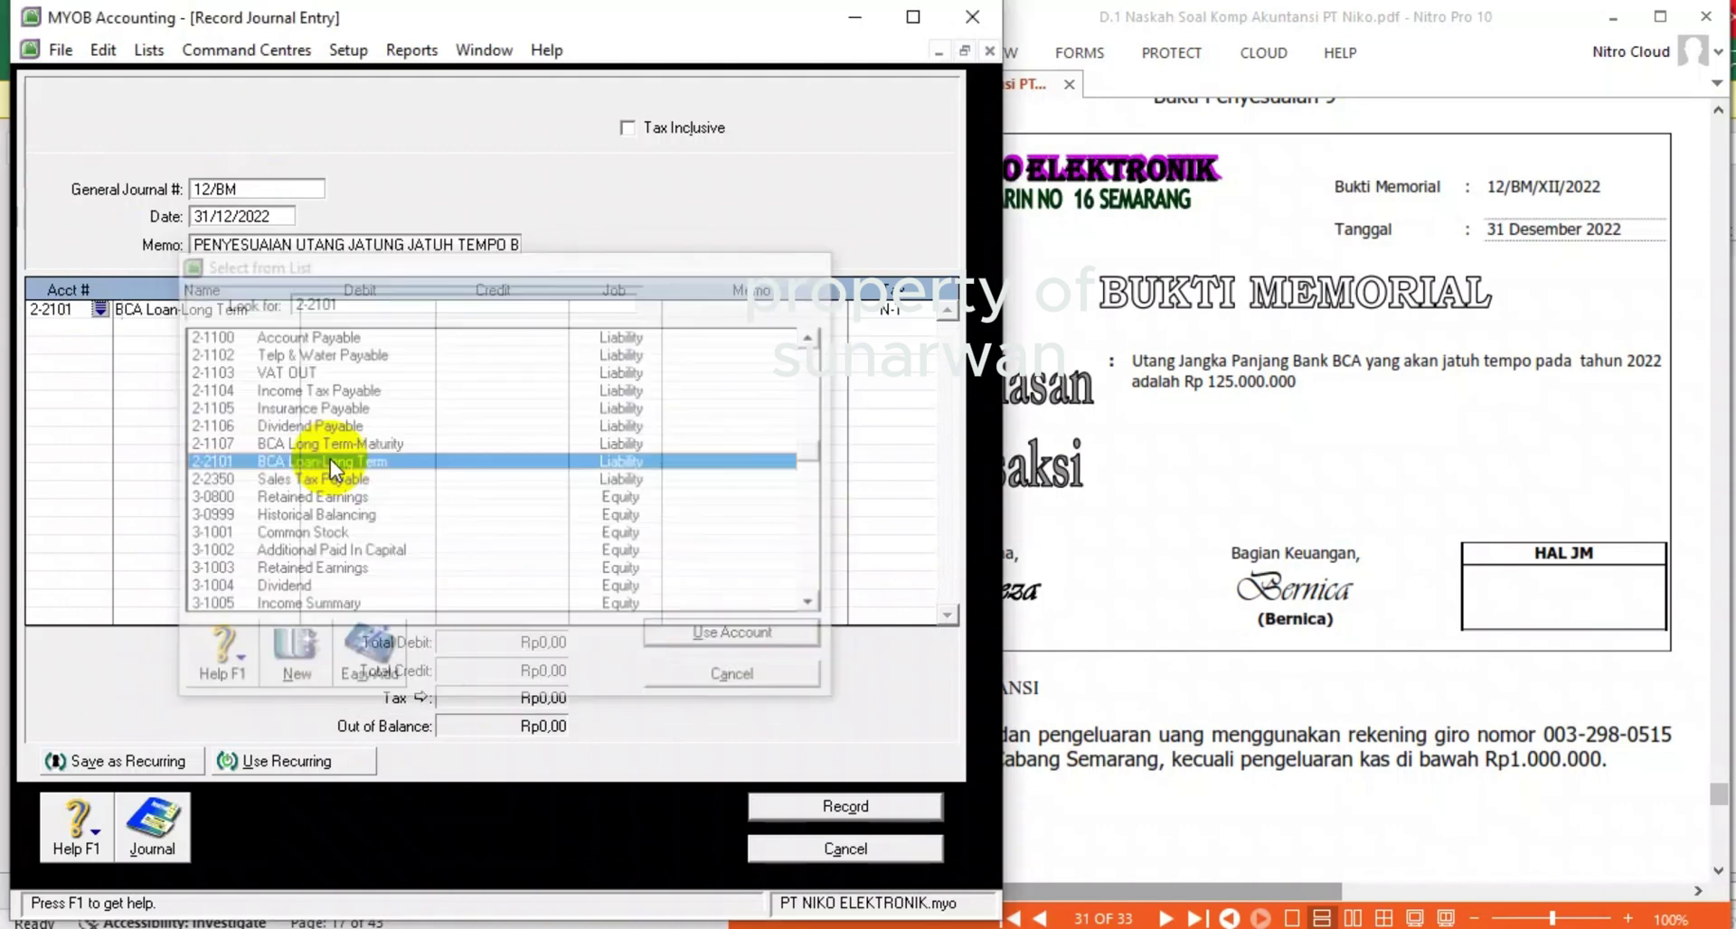
- Debit the BCA Loan-Long Term line of journal entry 12/BM with 125.000.000
left_click(366, 309)
type("125.000.")
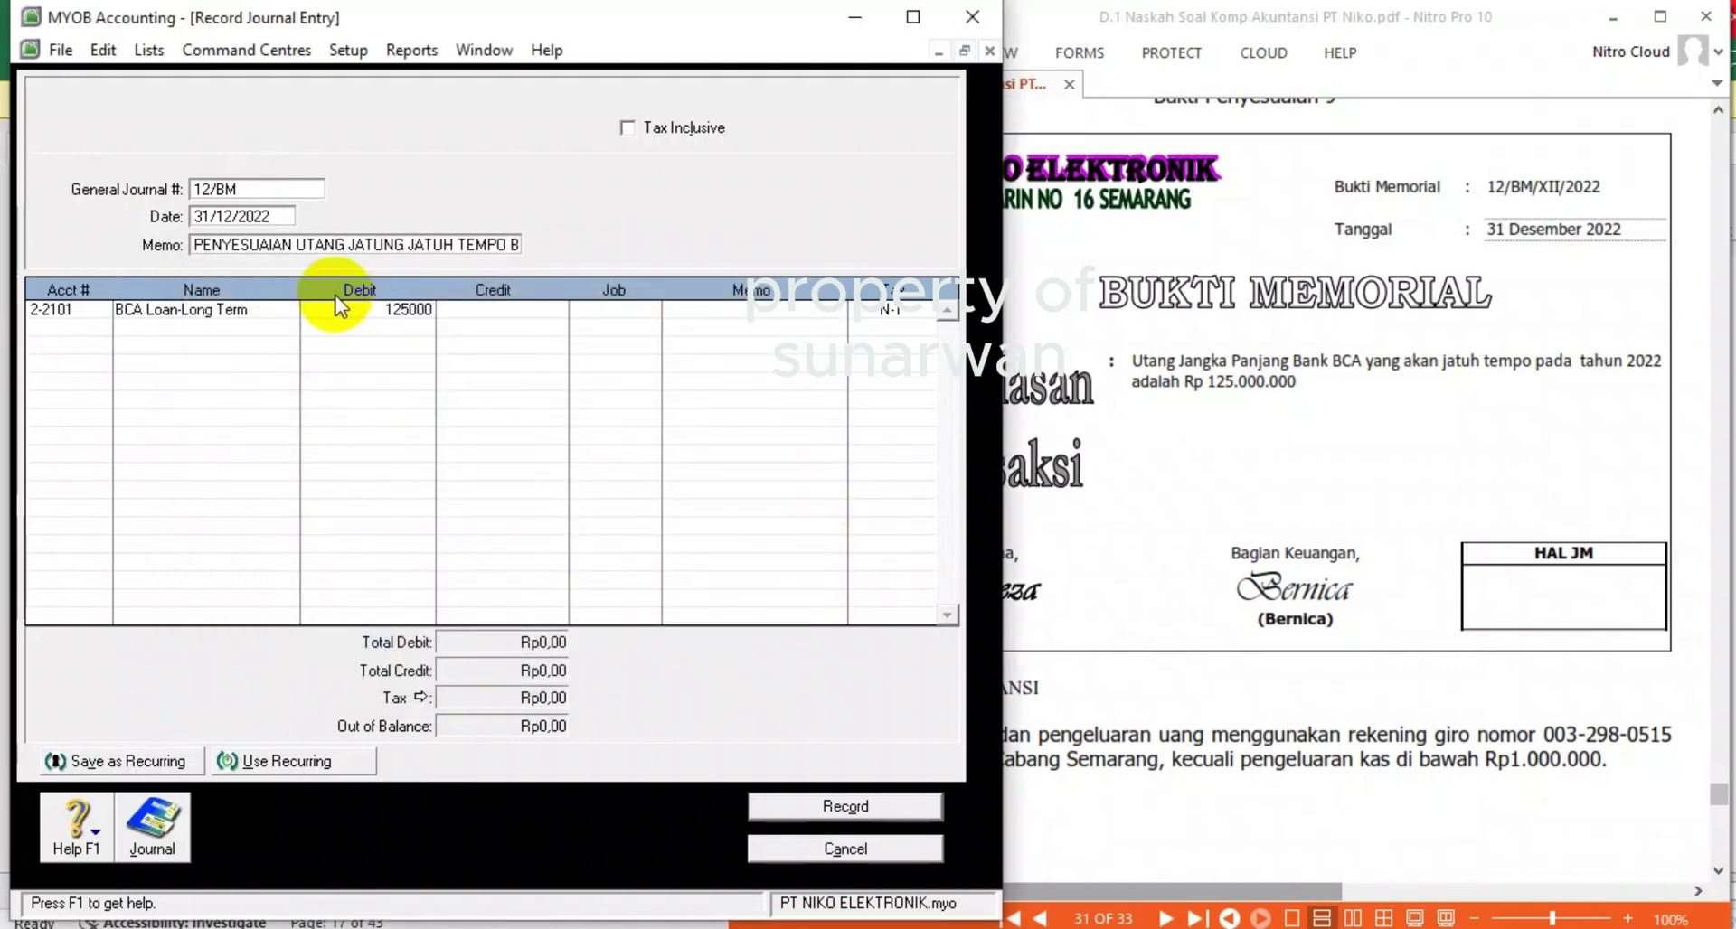
type("000")
key("Tab")
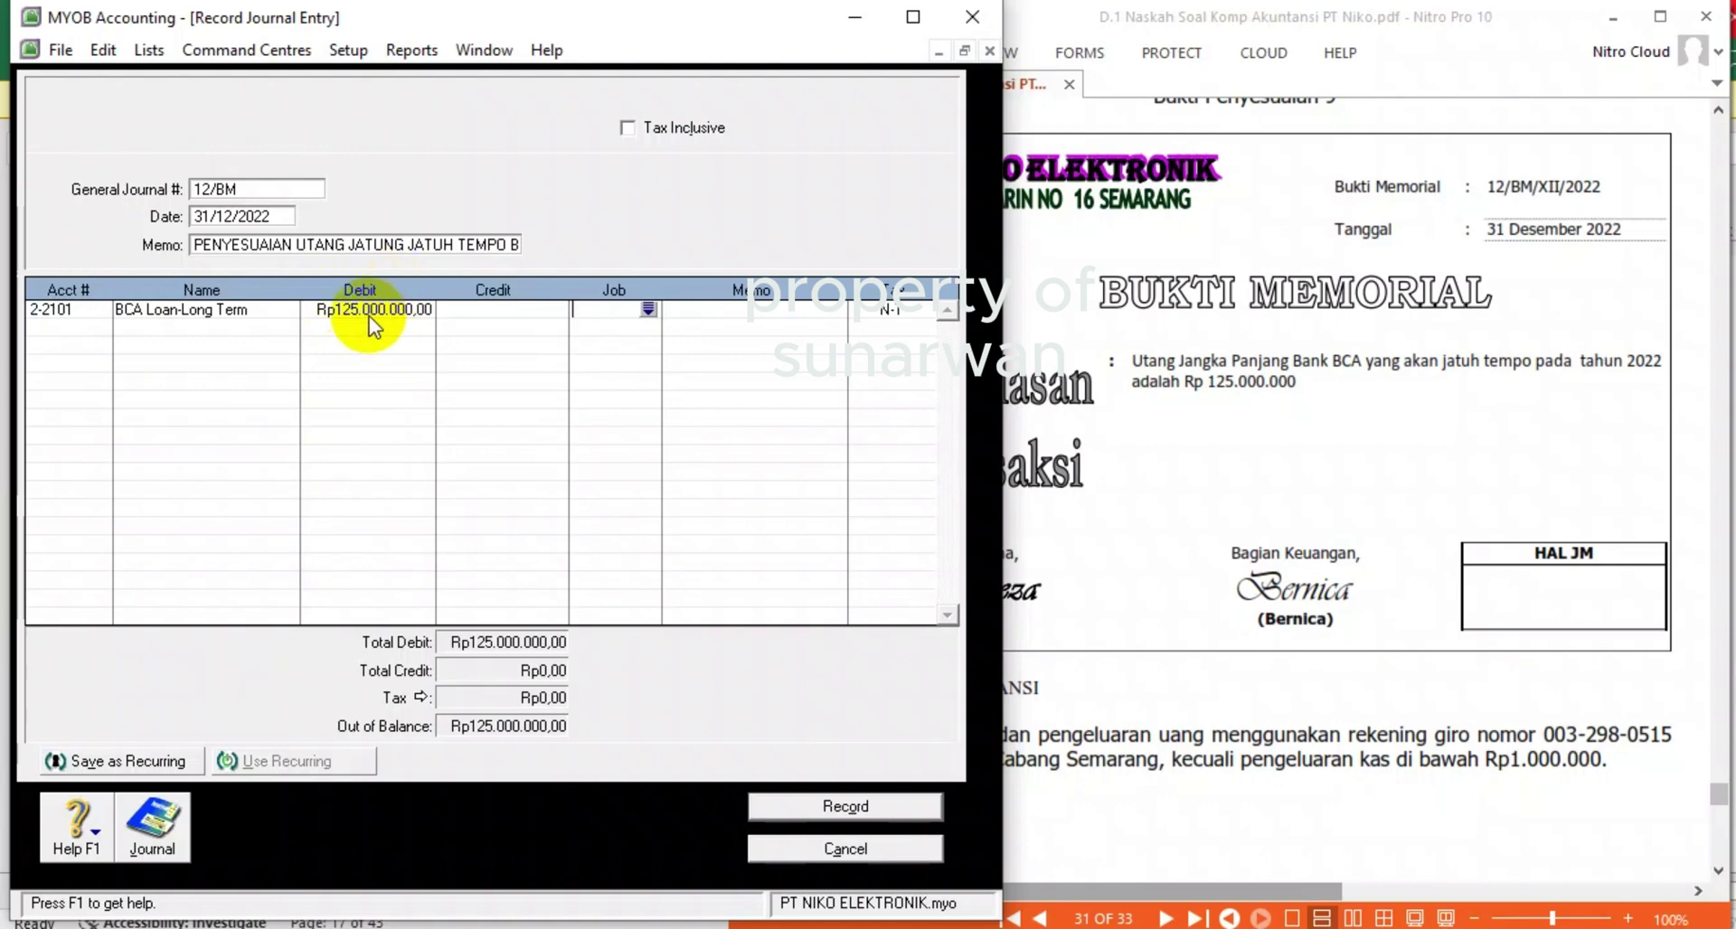
- Add a second line crediting 2-1107 BCA Long Term-Maturity with 125.000.000 and record journal entry 12/BM
left_click(59, 327)
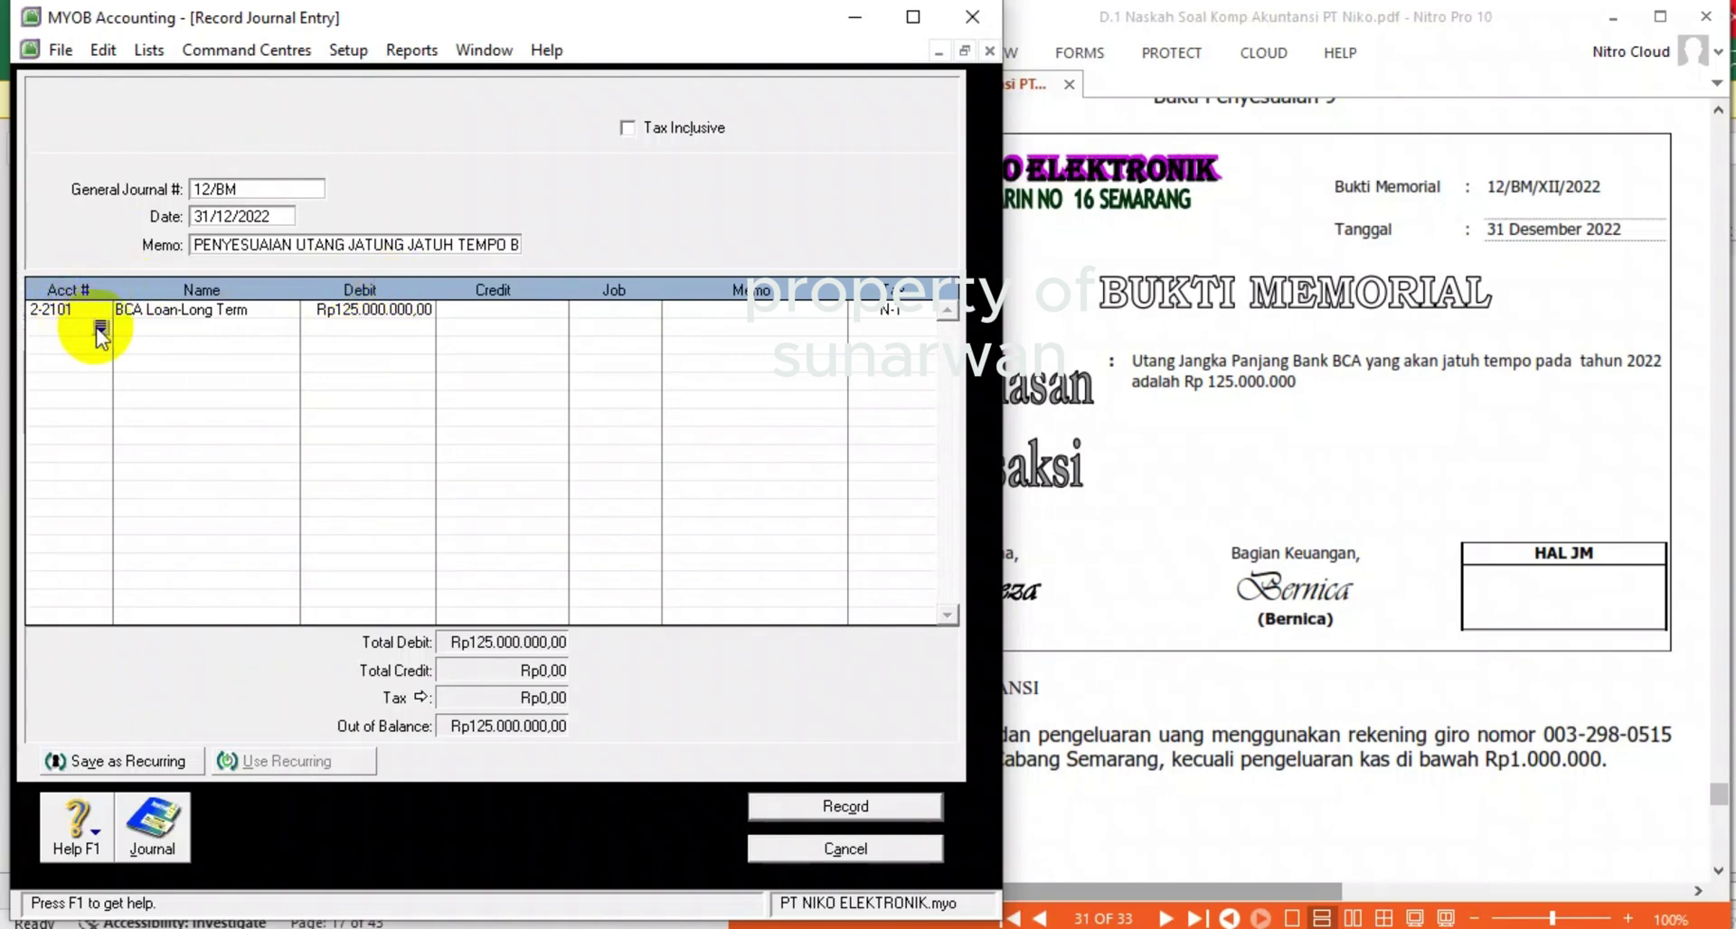
left_click(100, 327)
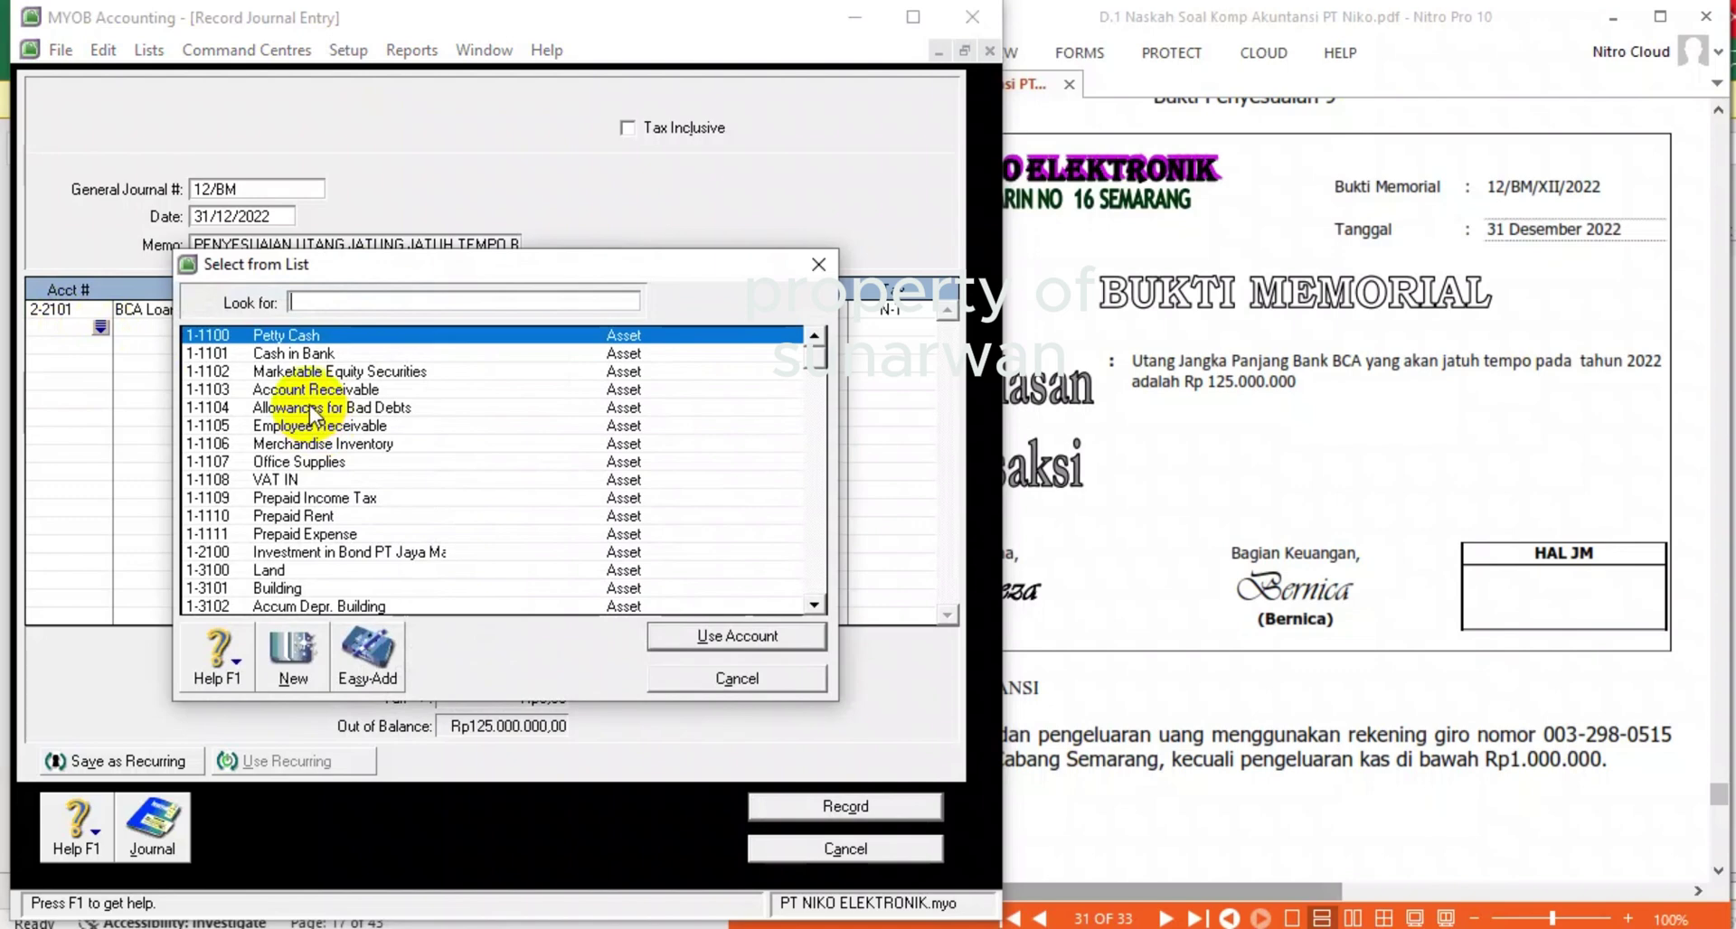
scroll(388, 533, "down", 4)
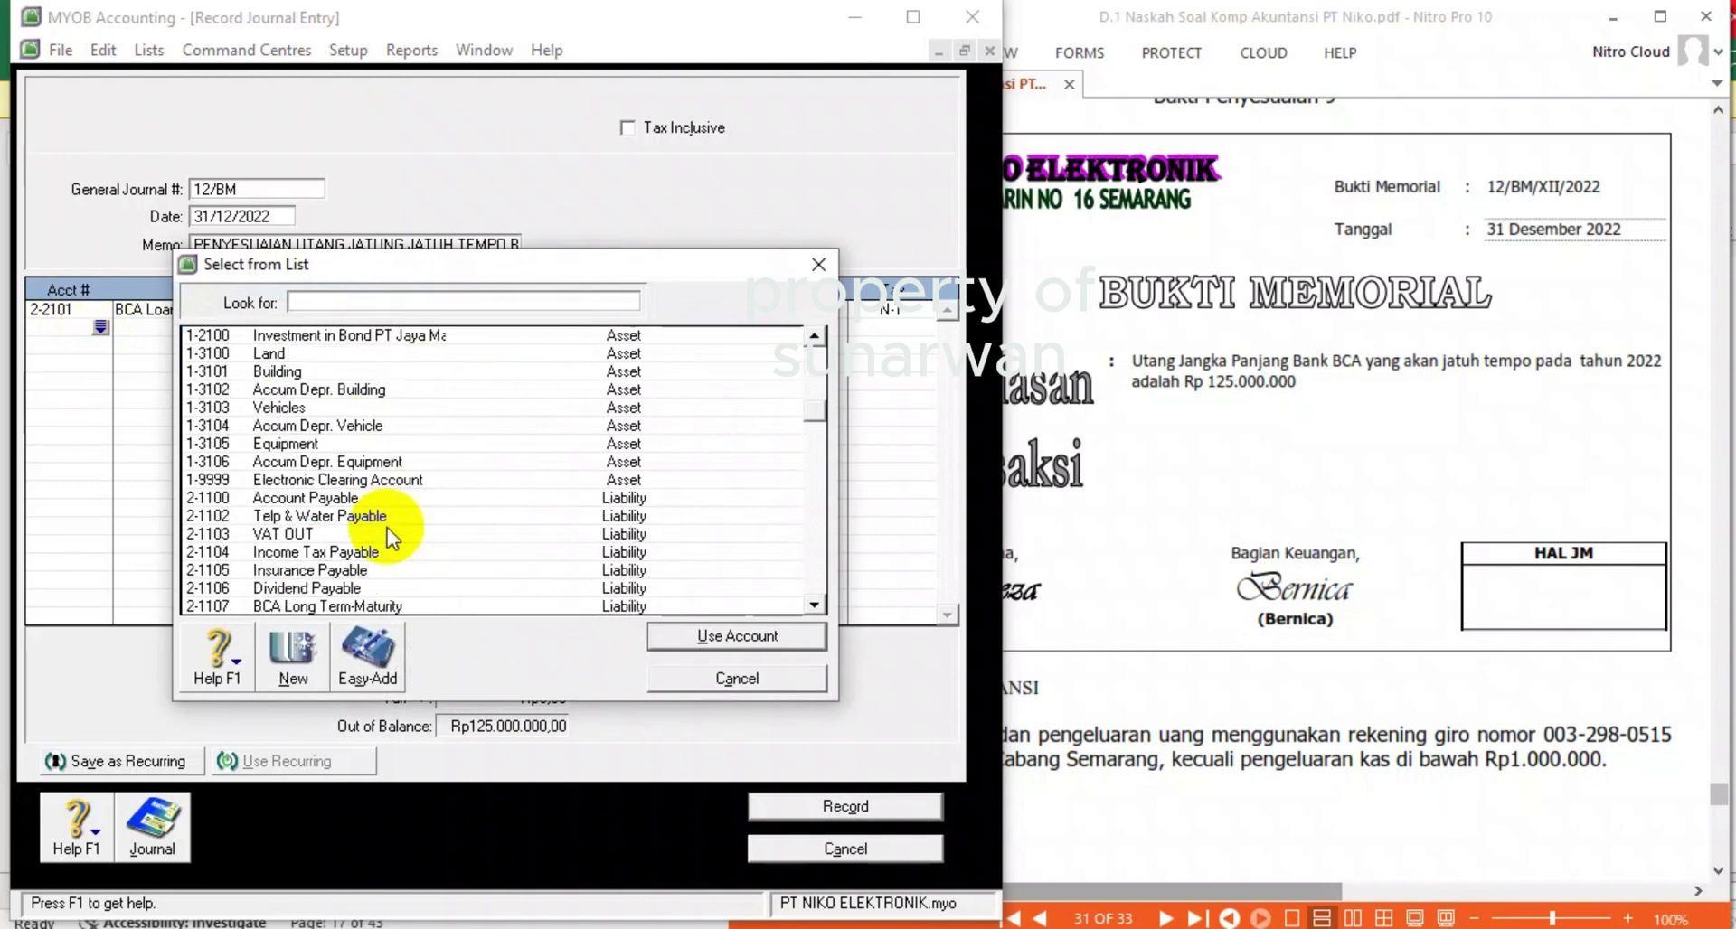
scroll(402, 556, "down", 3)
left_click(378, 445)
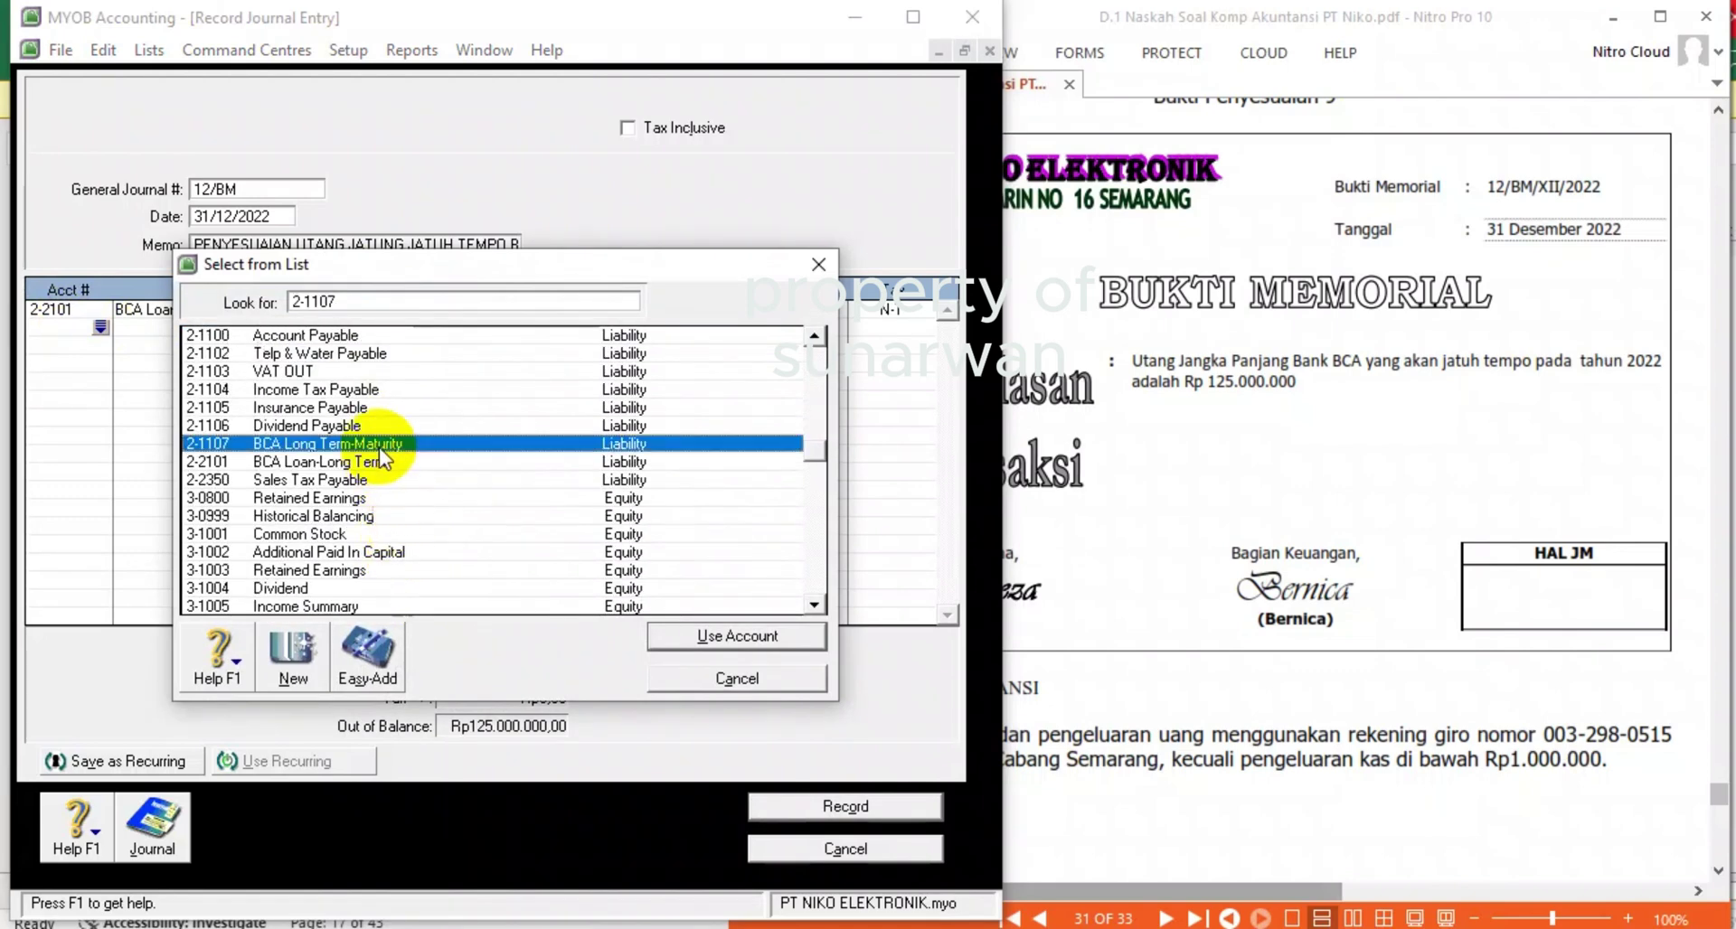
double_click(378, 445)
key("Tab")
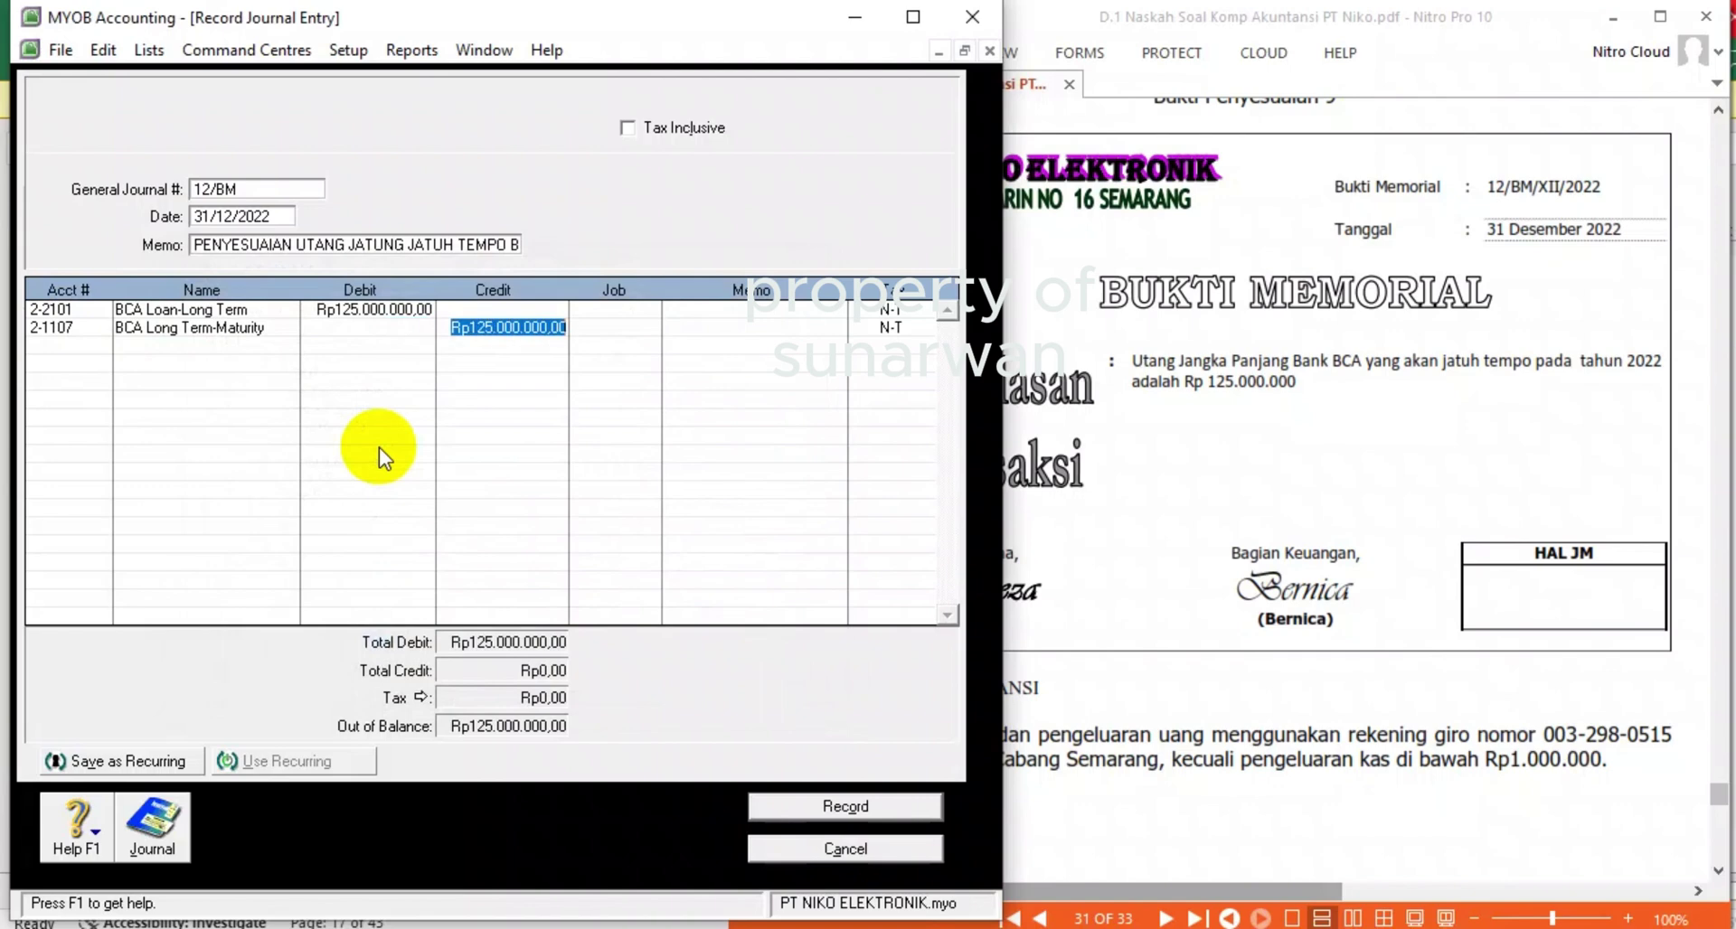
key("Tab")
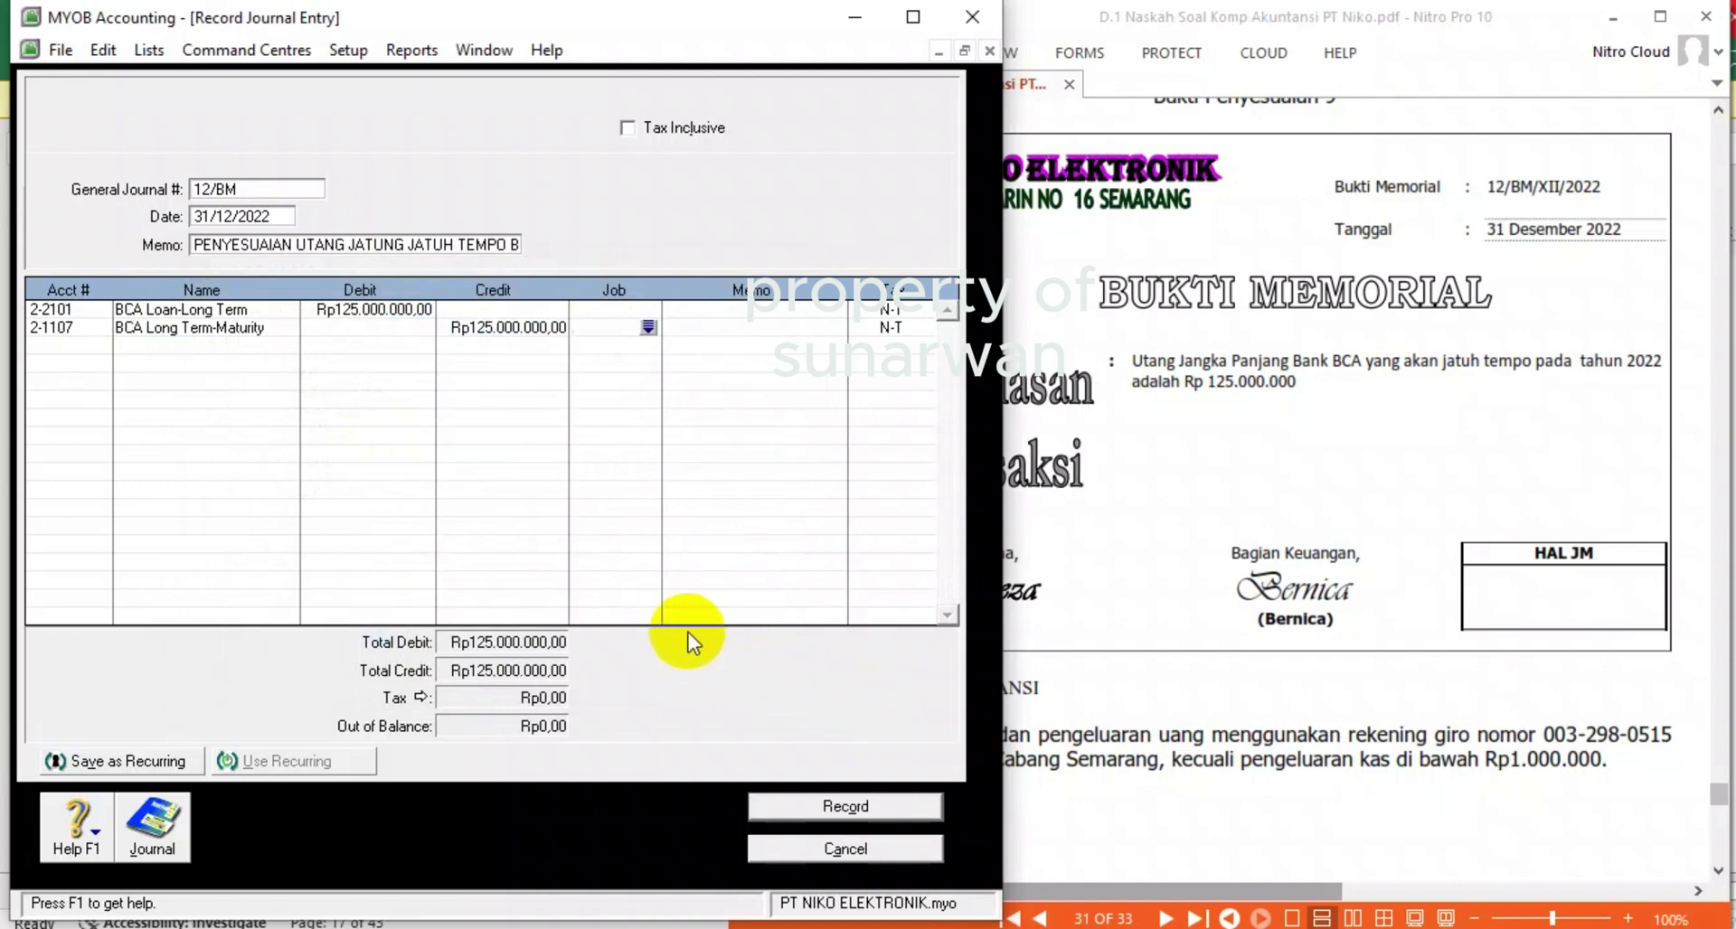
left_click(811, 804)
- Bring up Bukti Penyesuaian 10 in the PDF and number the new journal entry 13/BM
left_click(1320, 596)
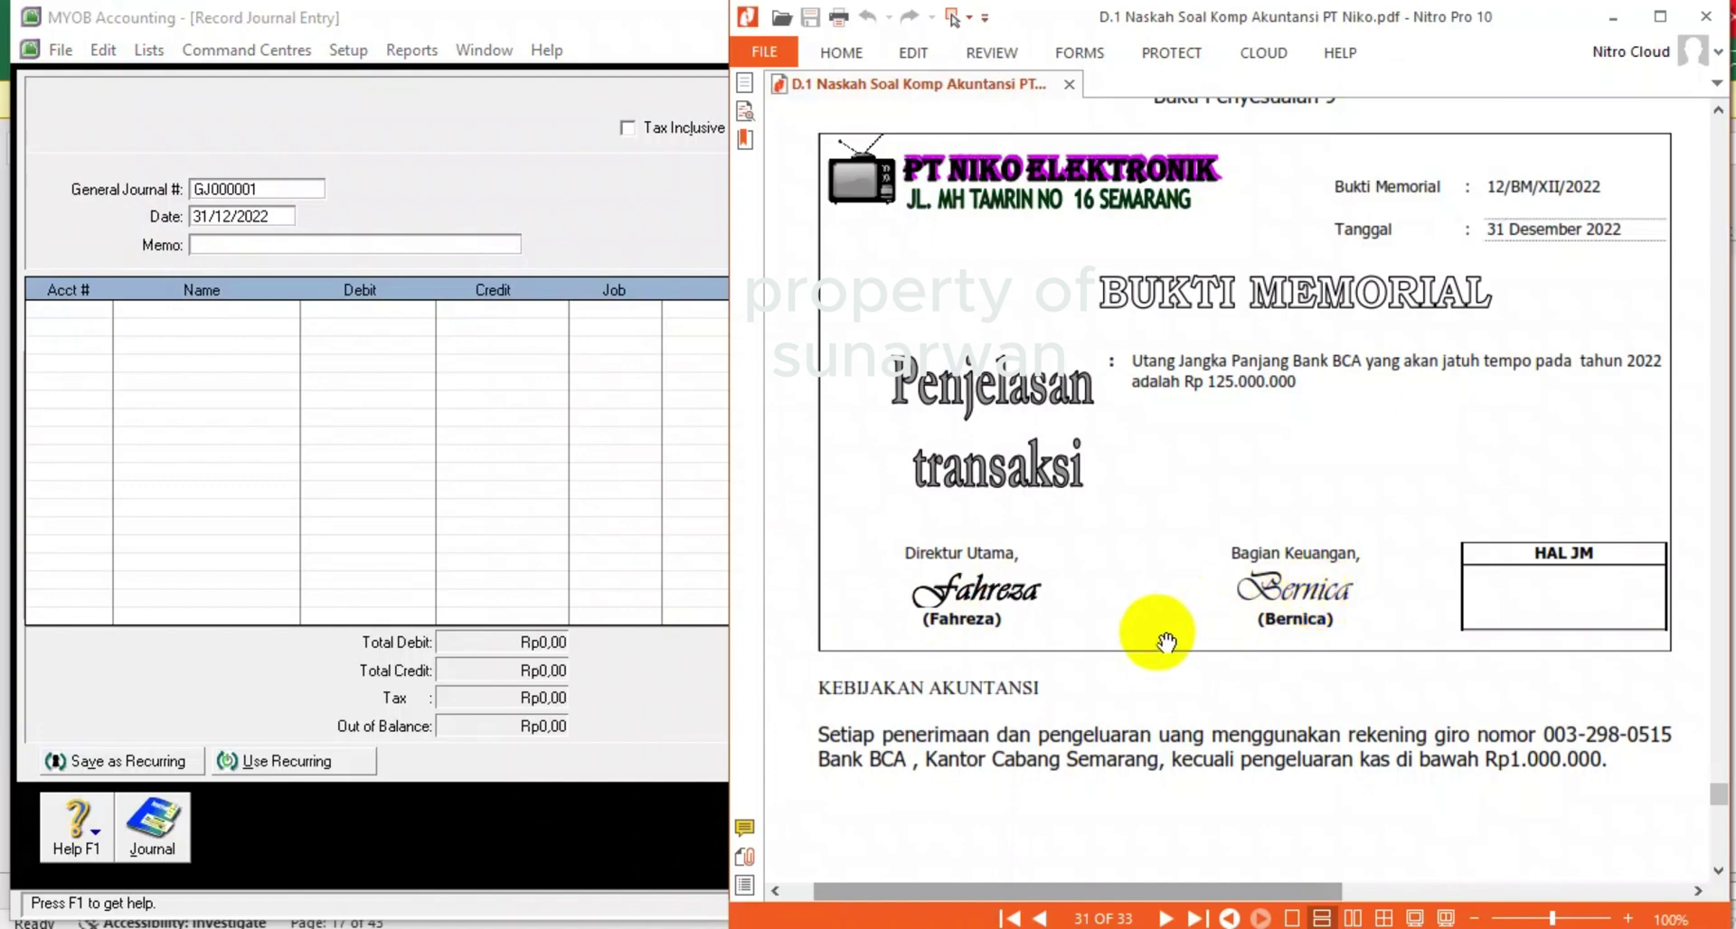
scroll(1166, 642, "down", 10)
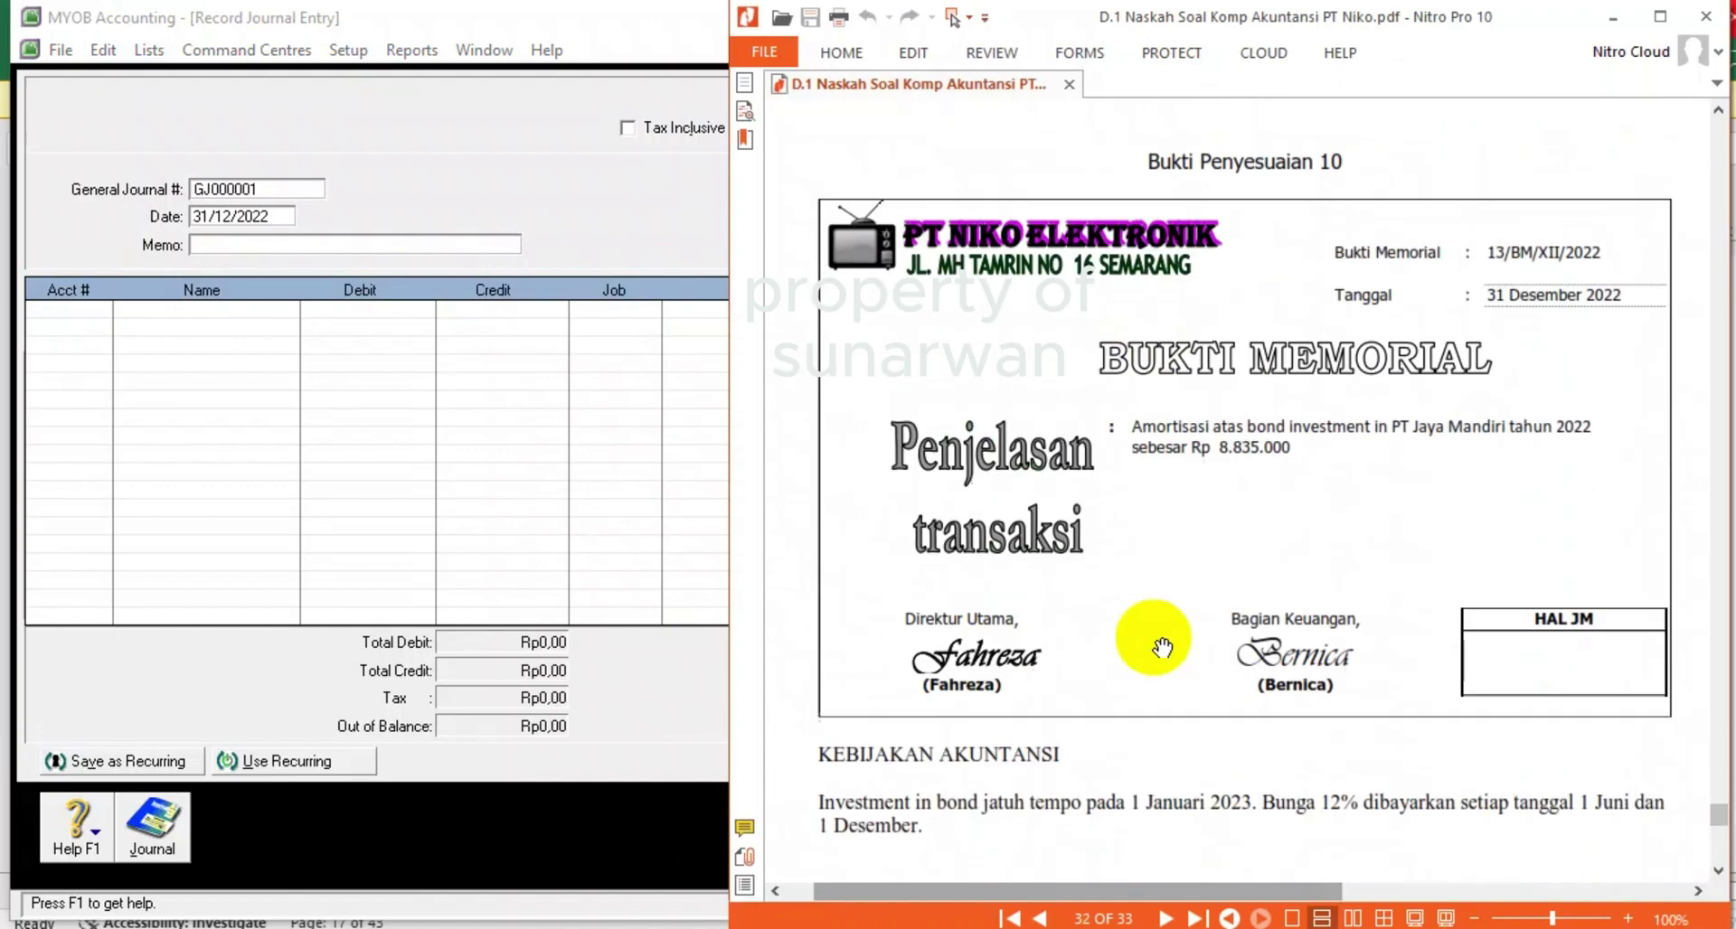
scroll(1162, 647, "down", 2)
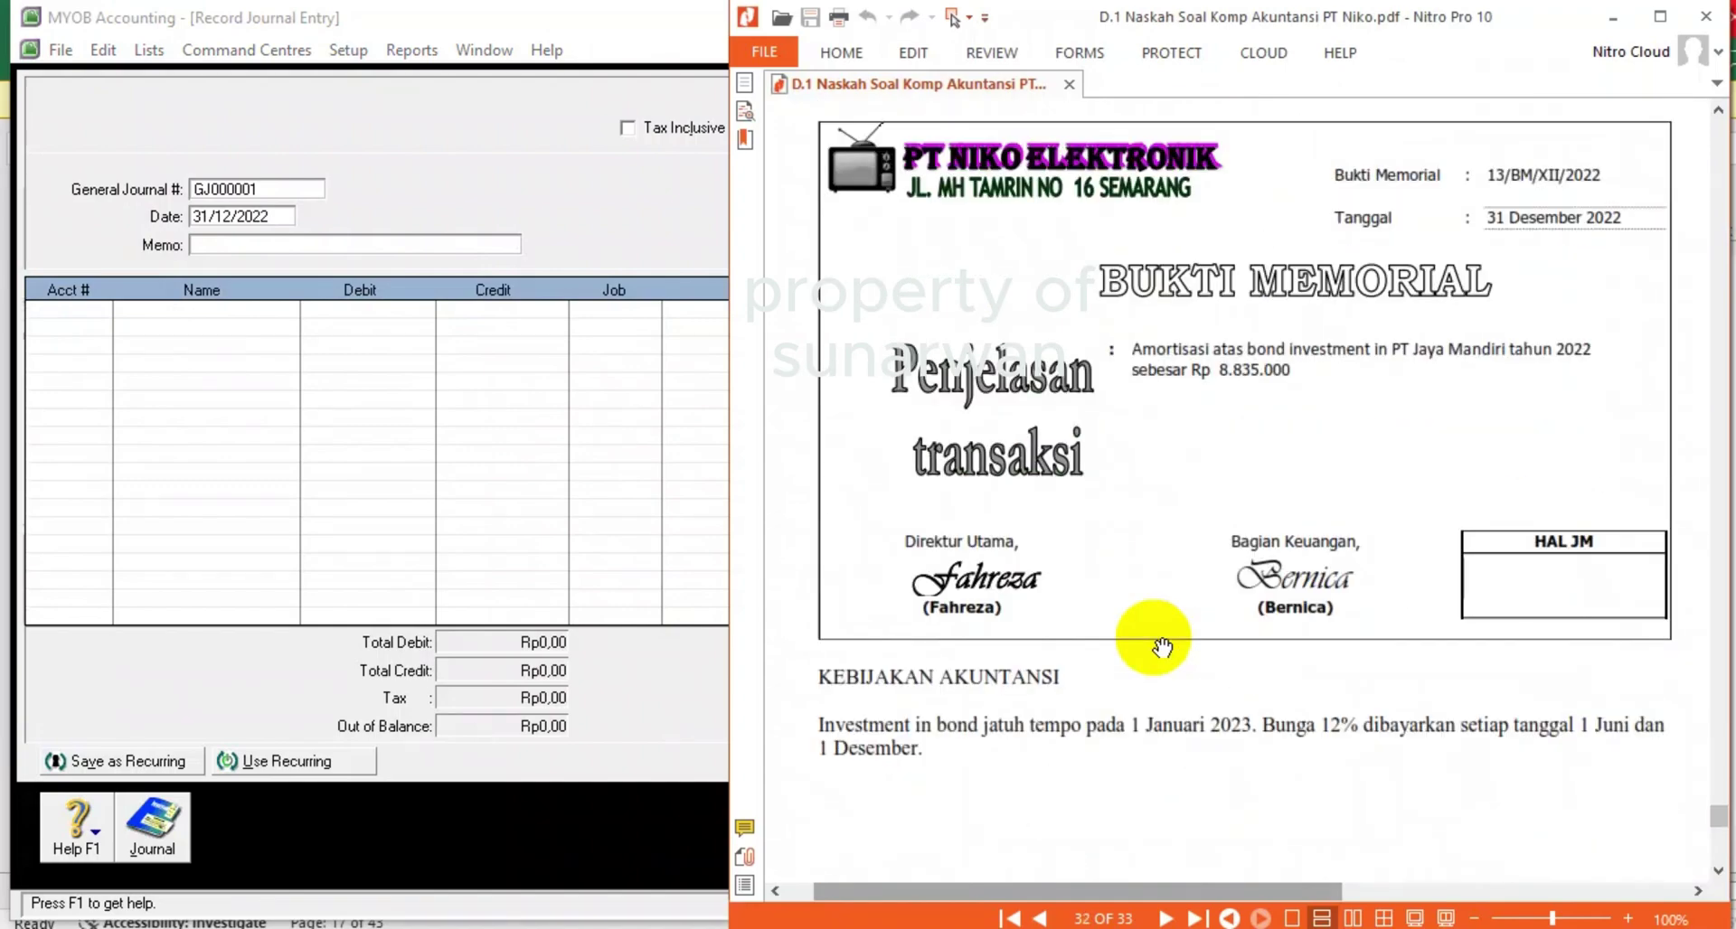
scroll(1162, 647, "up", 1)
left_click(255, 190)
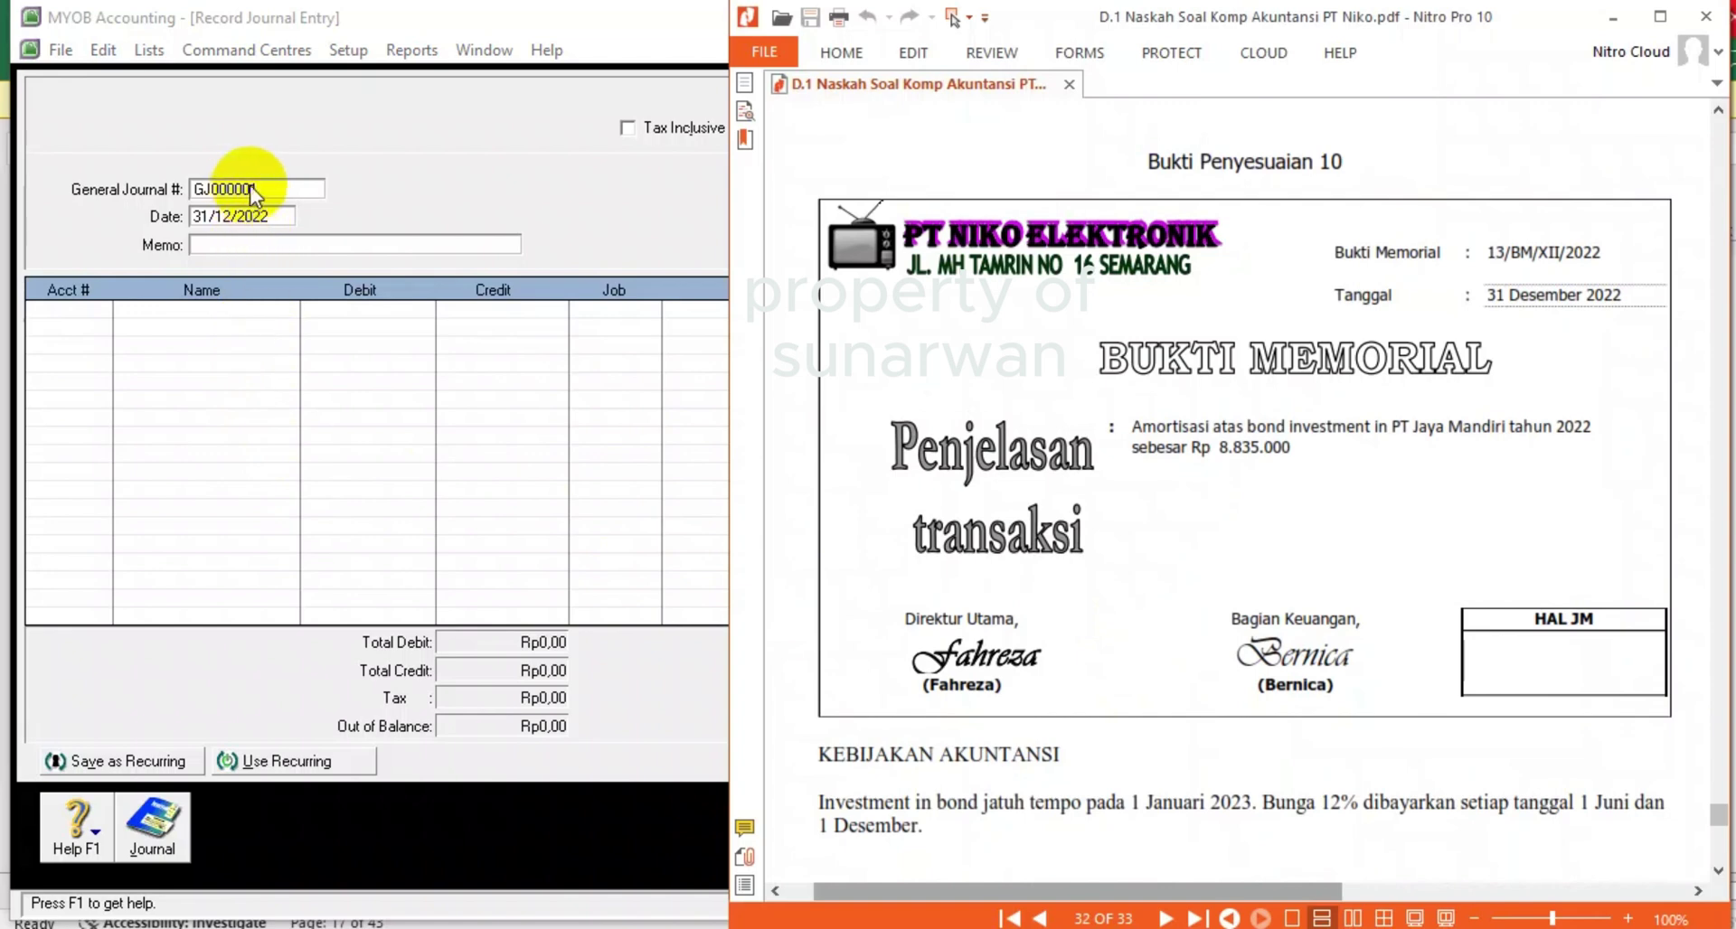
type("14/")
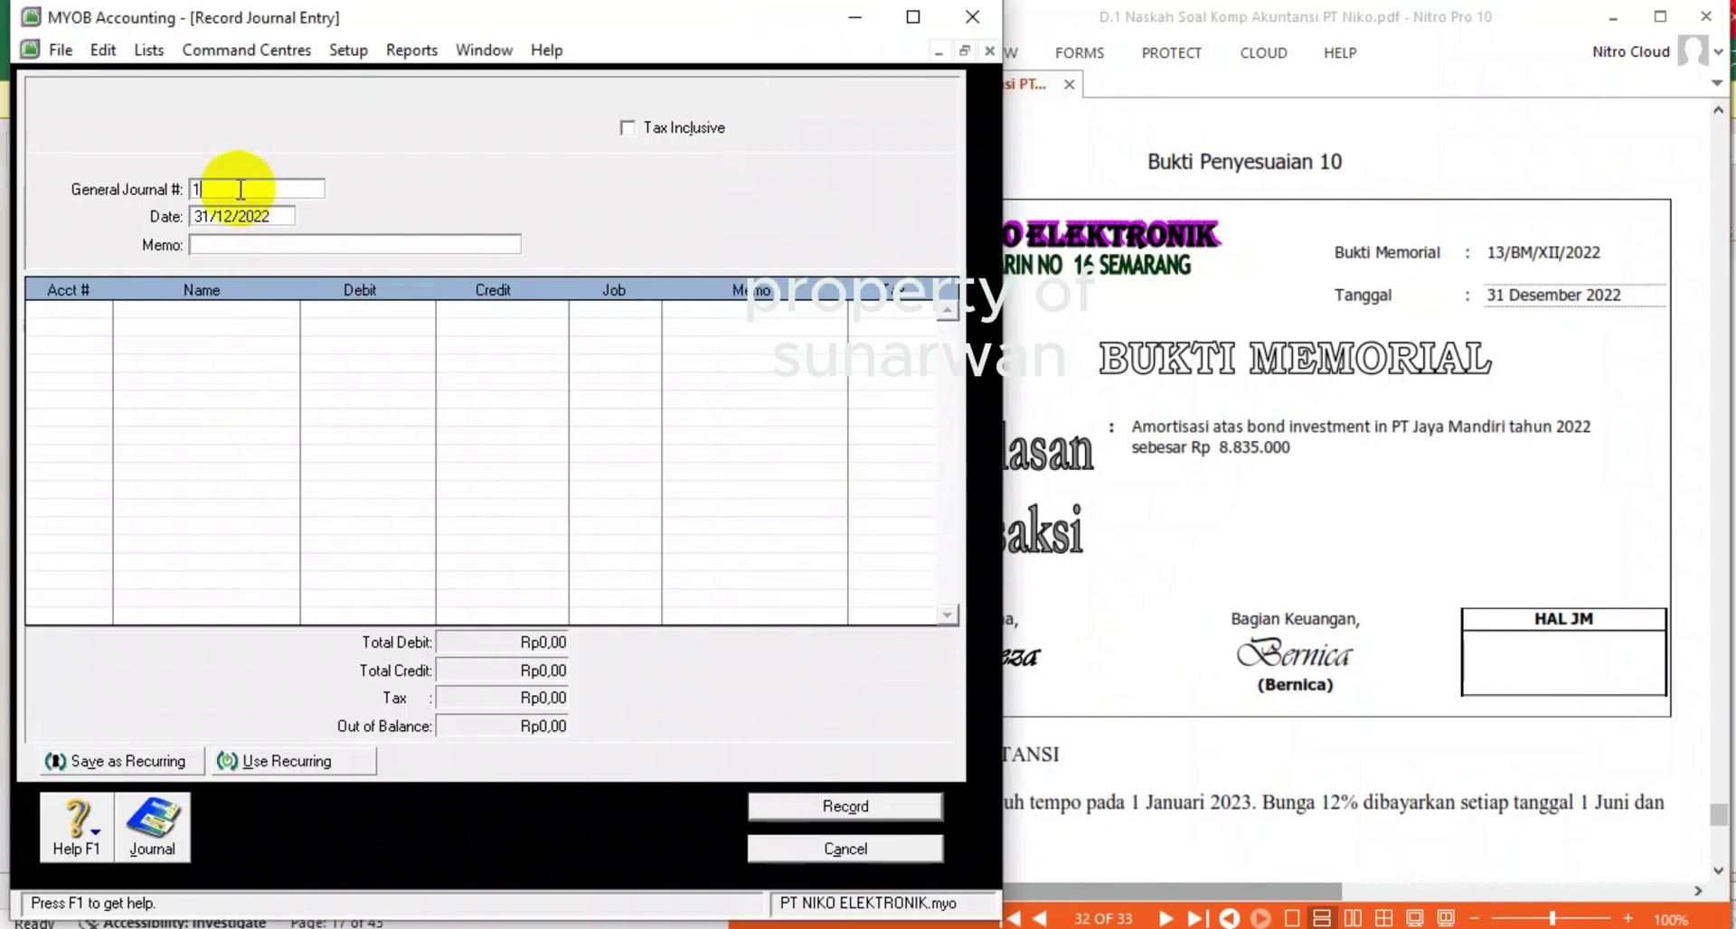
key("BackSpace")
key("BackSpace")
type("3/BM")
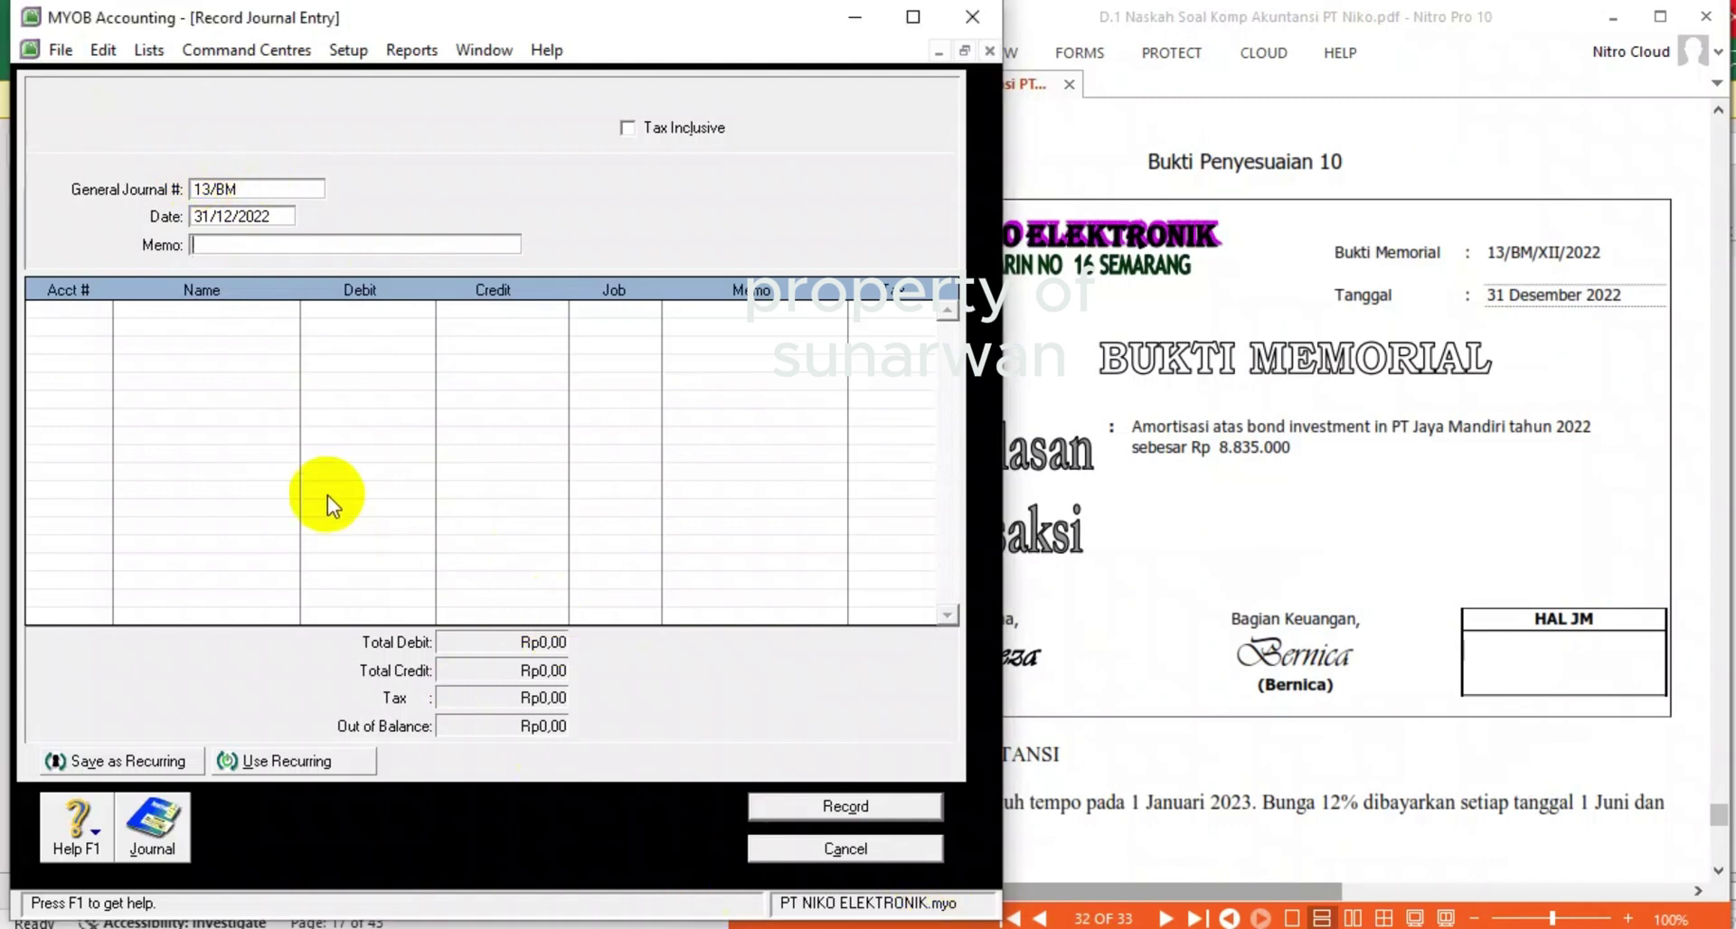
- Enter the memo PENYESUAIAN UTANG BOND INVESMENT PT JAYA MANDIRI for journal entry 13/BM
type("PENY")
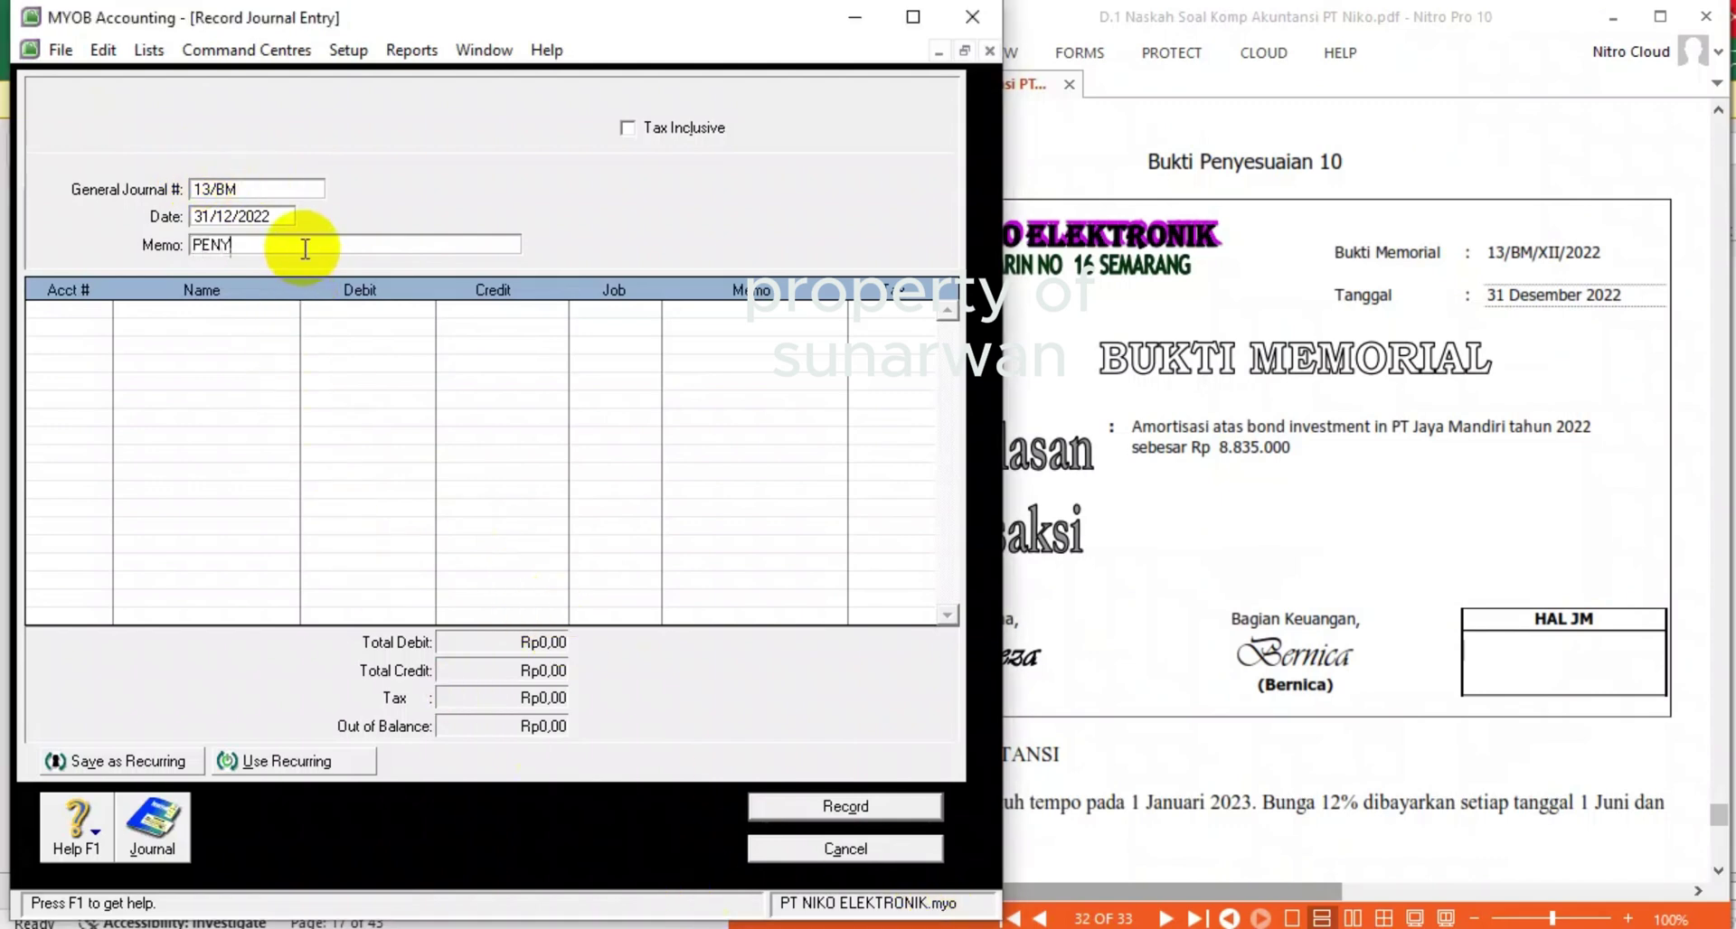
type("ESUAIAN UTANG BON")
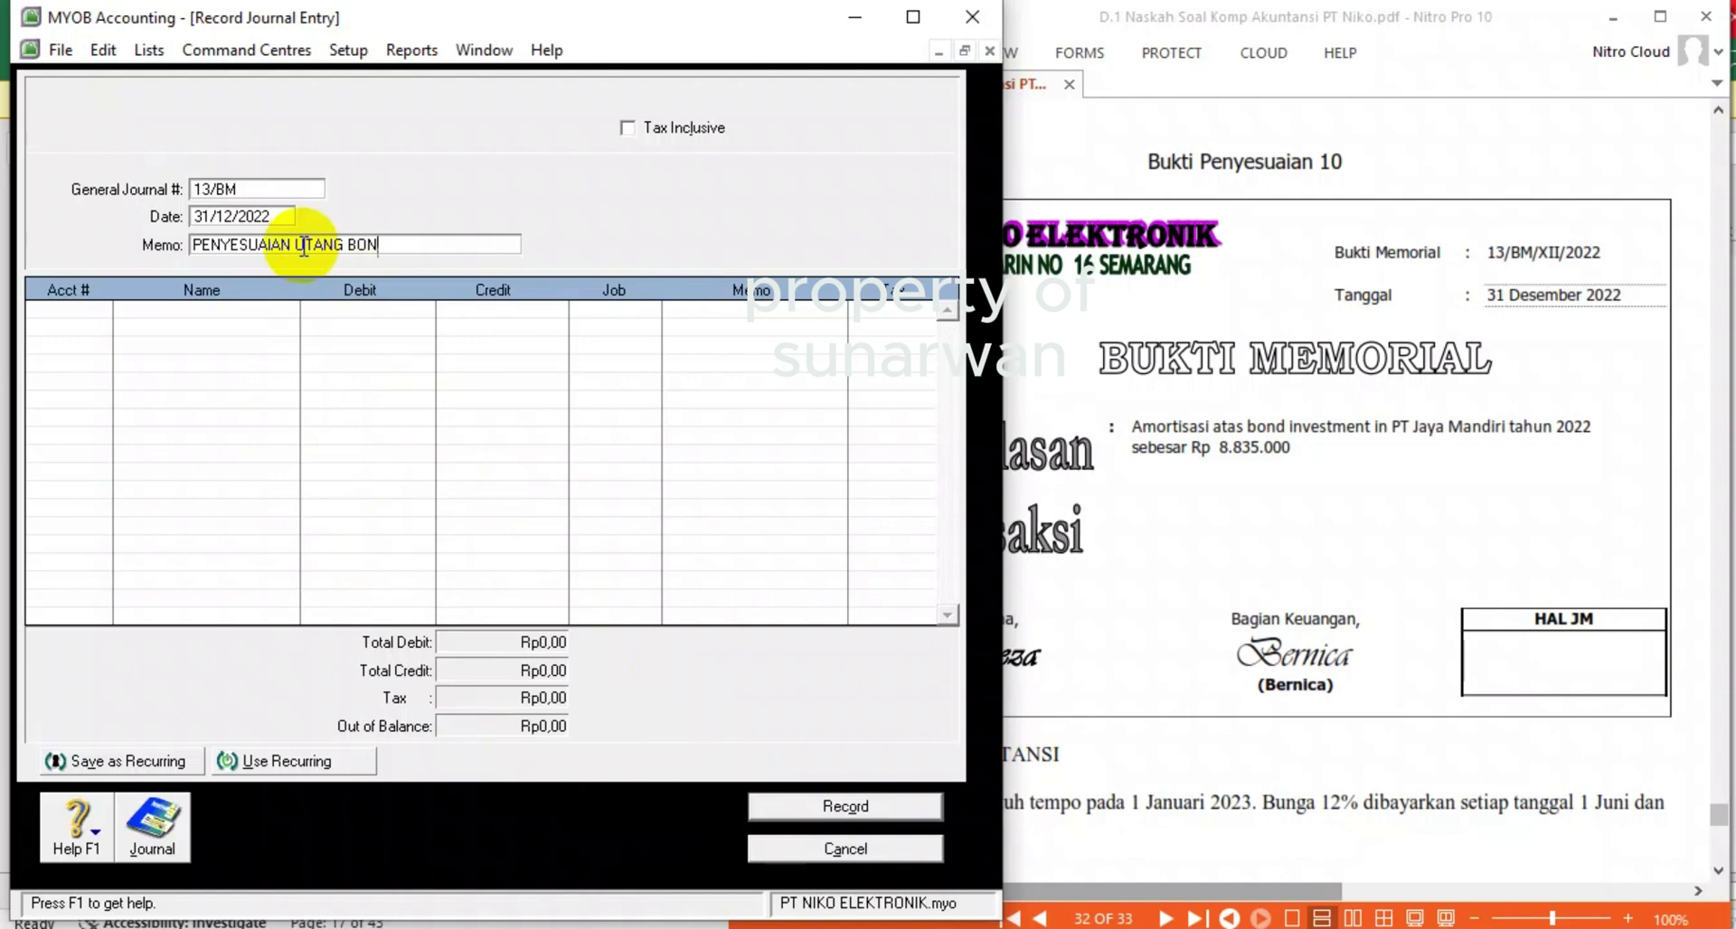
type("D INVESMENT PT")
type("JAYA MA")
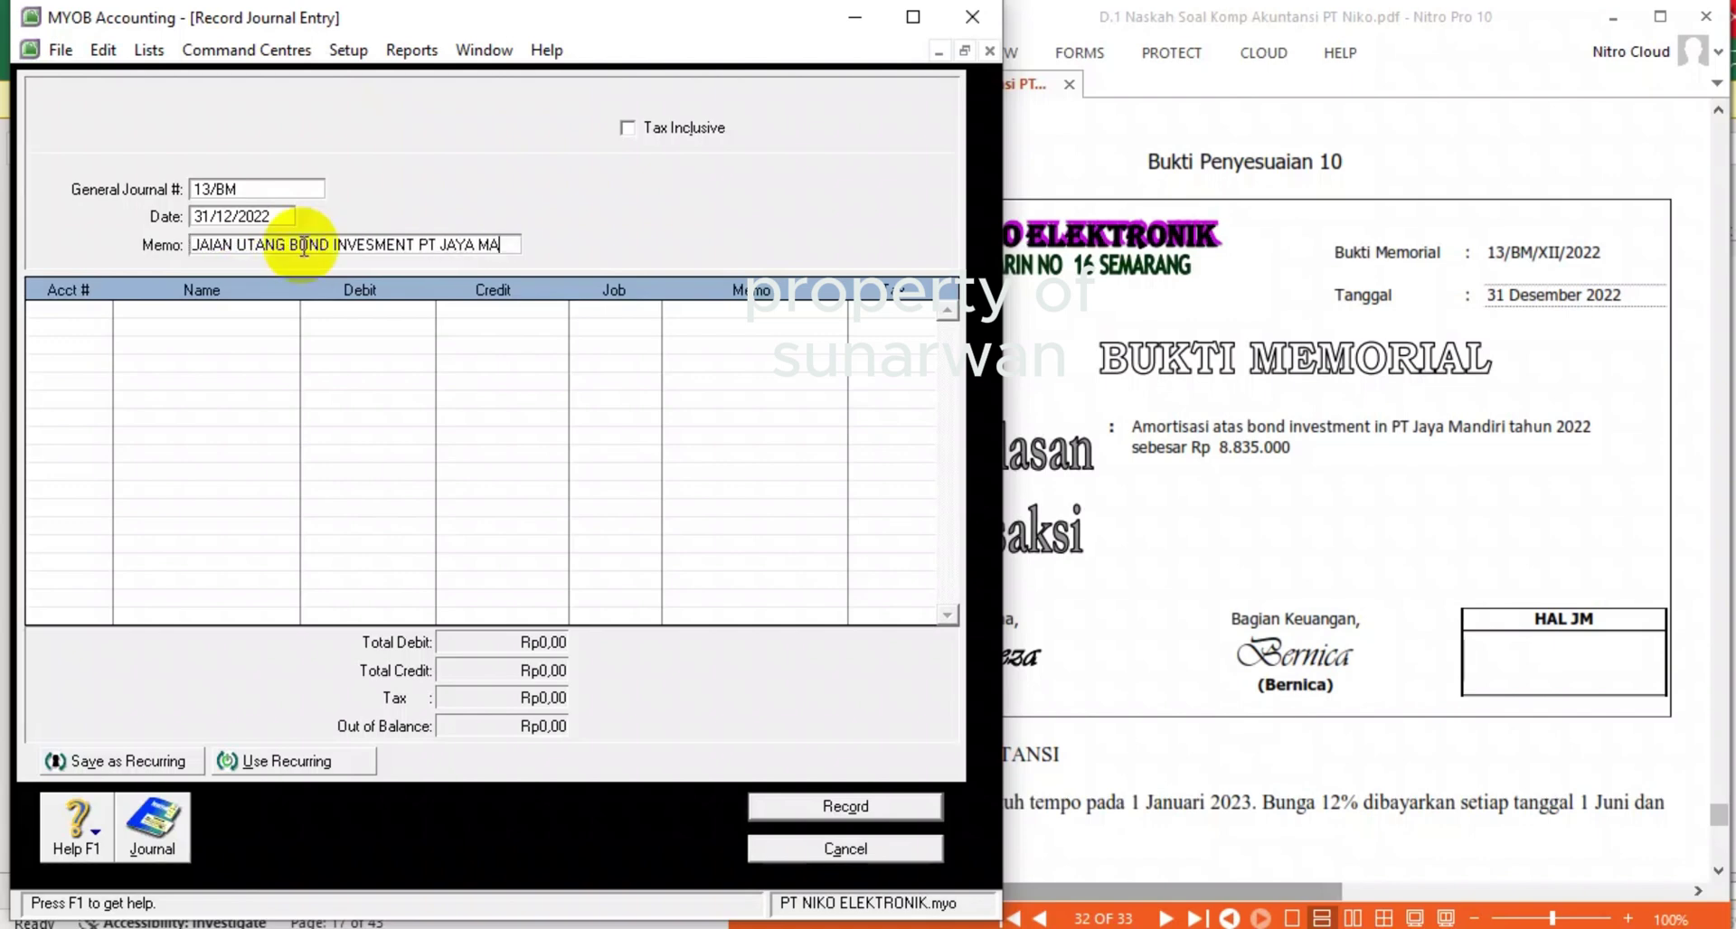
type("SNDIRI")
key("Tab")
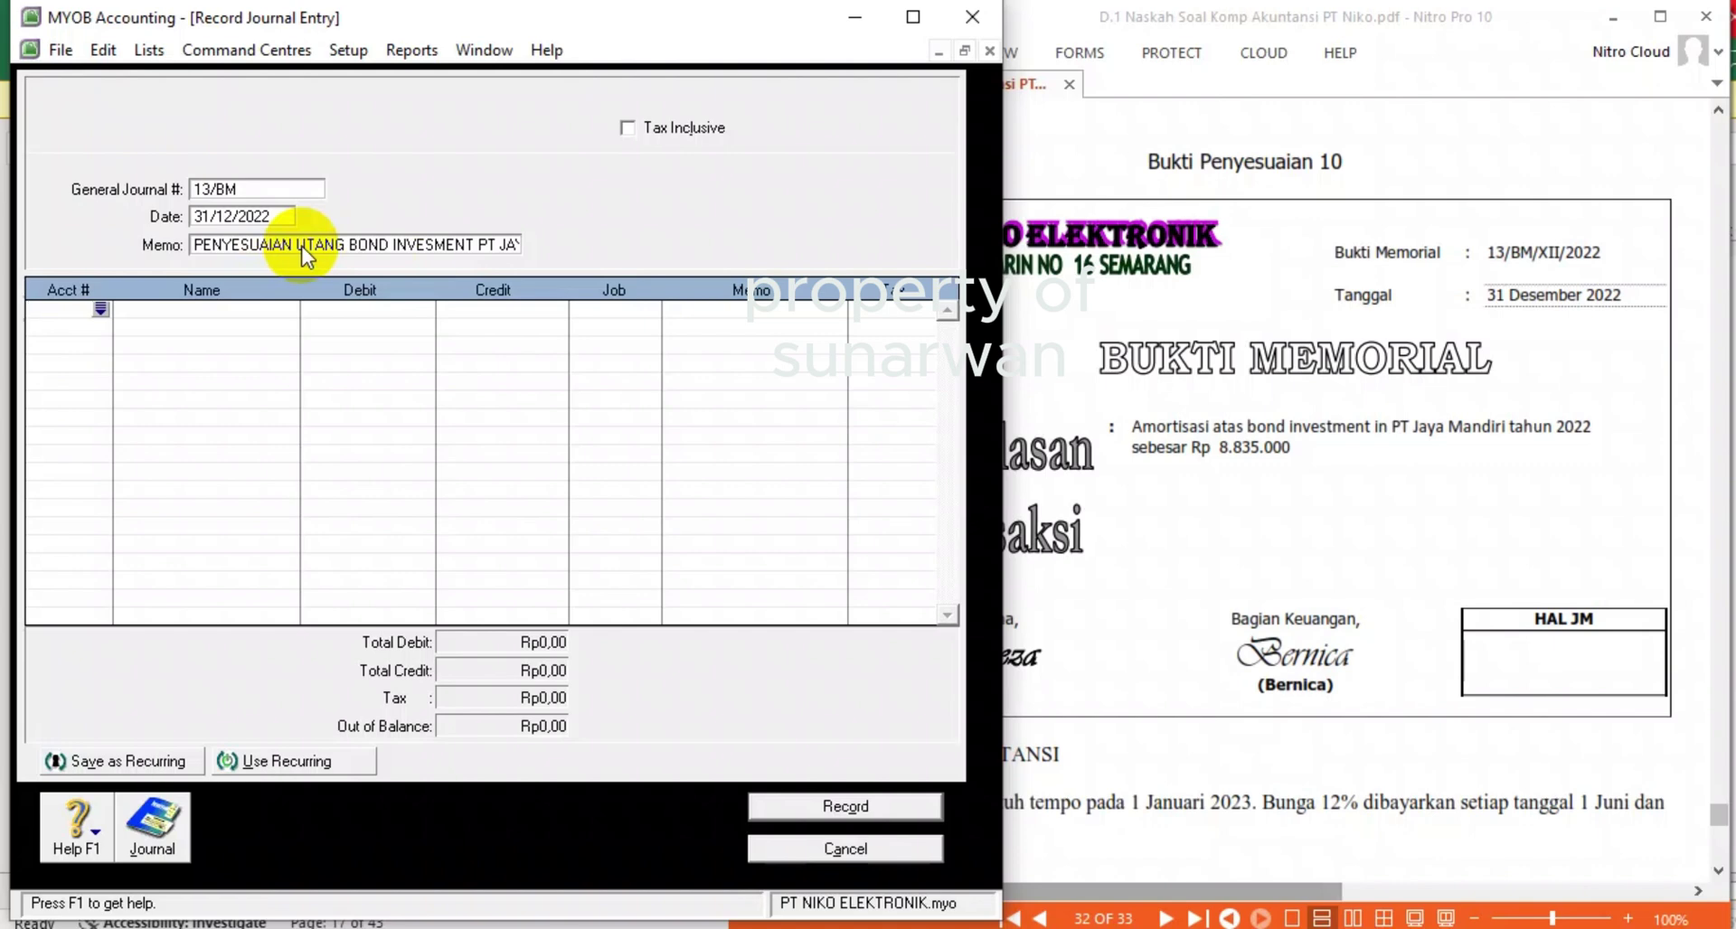
- Debit account 1-2100 Investment in Bond PT Jaya Mandiri with 8.835.000 on the first line of journal entry 13/BM
left_click(101, 309)
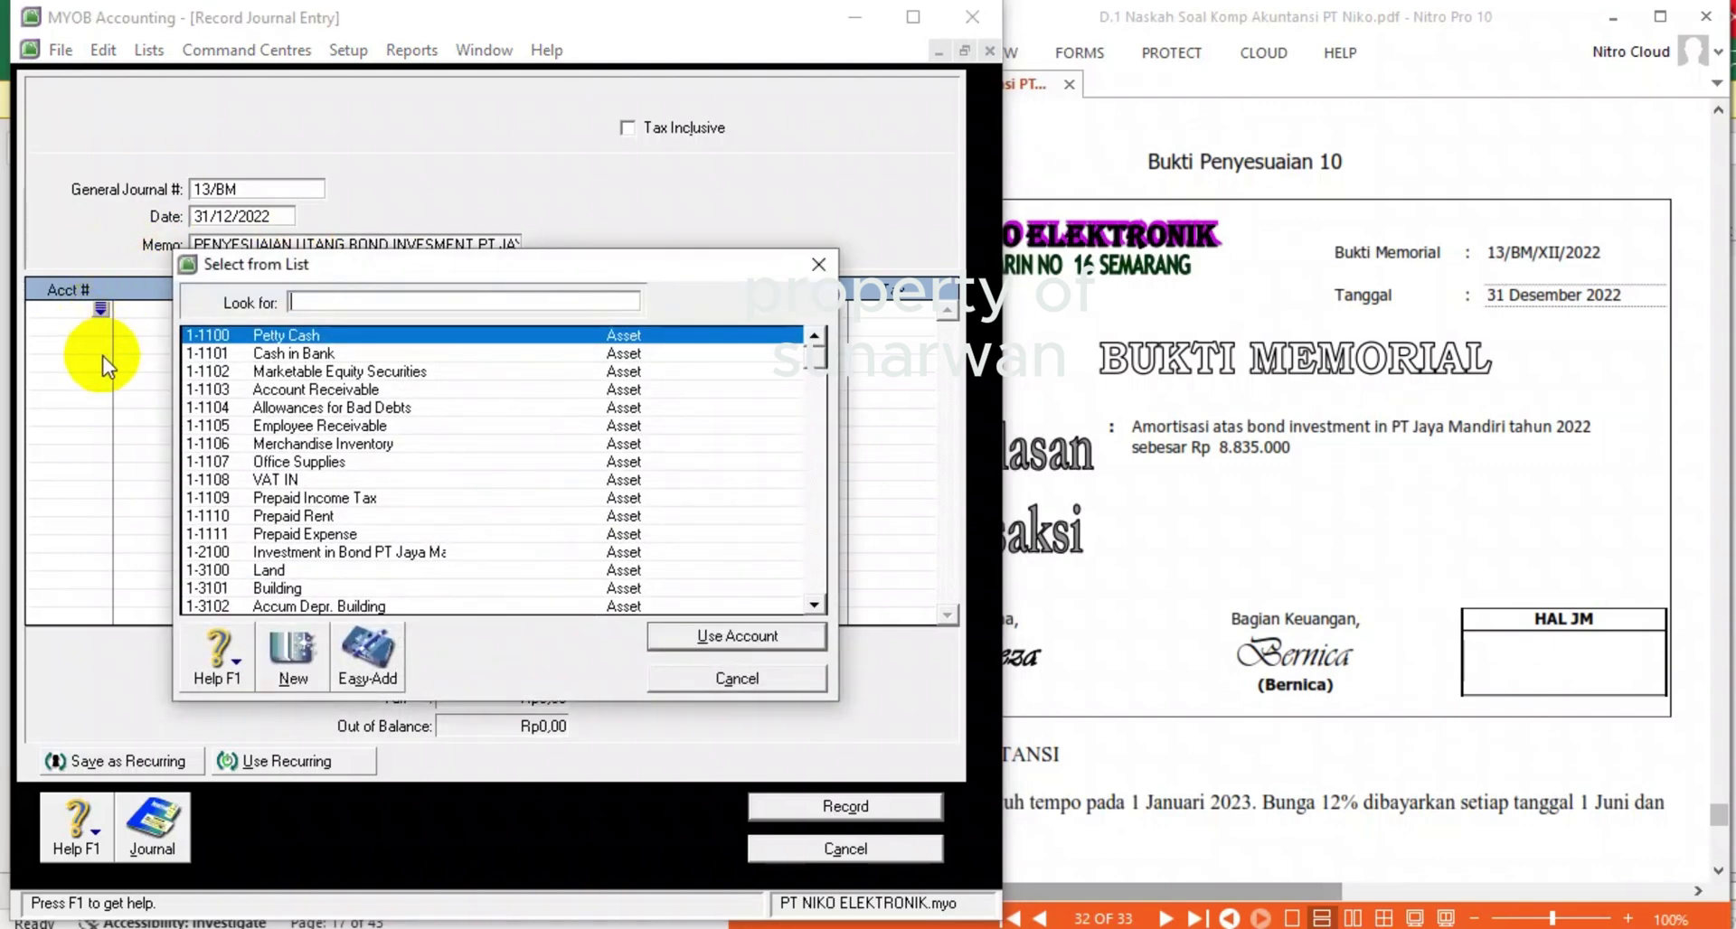
double_click(418, 552)
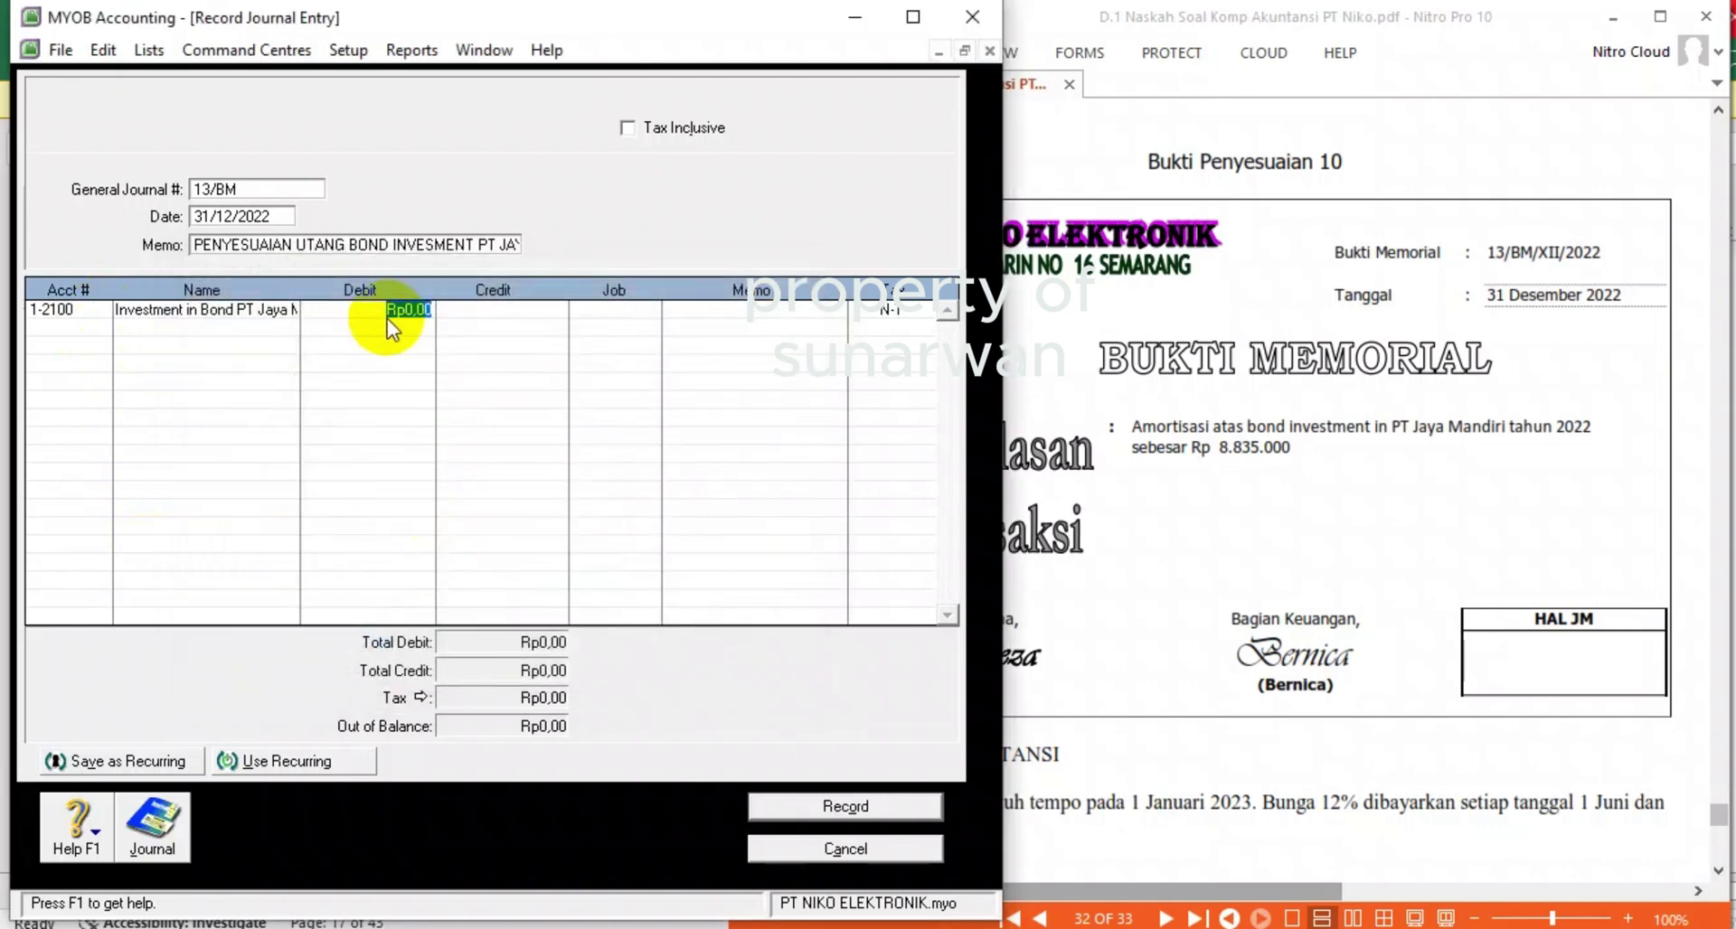
type("8")
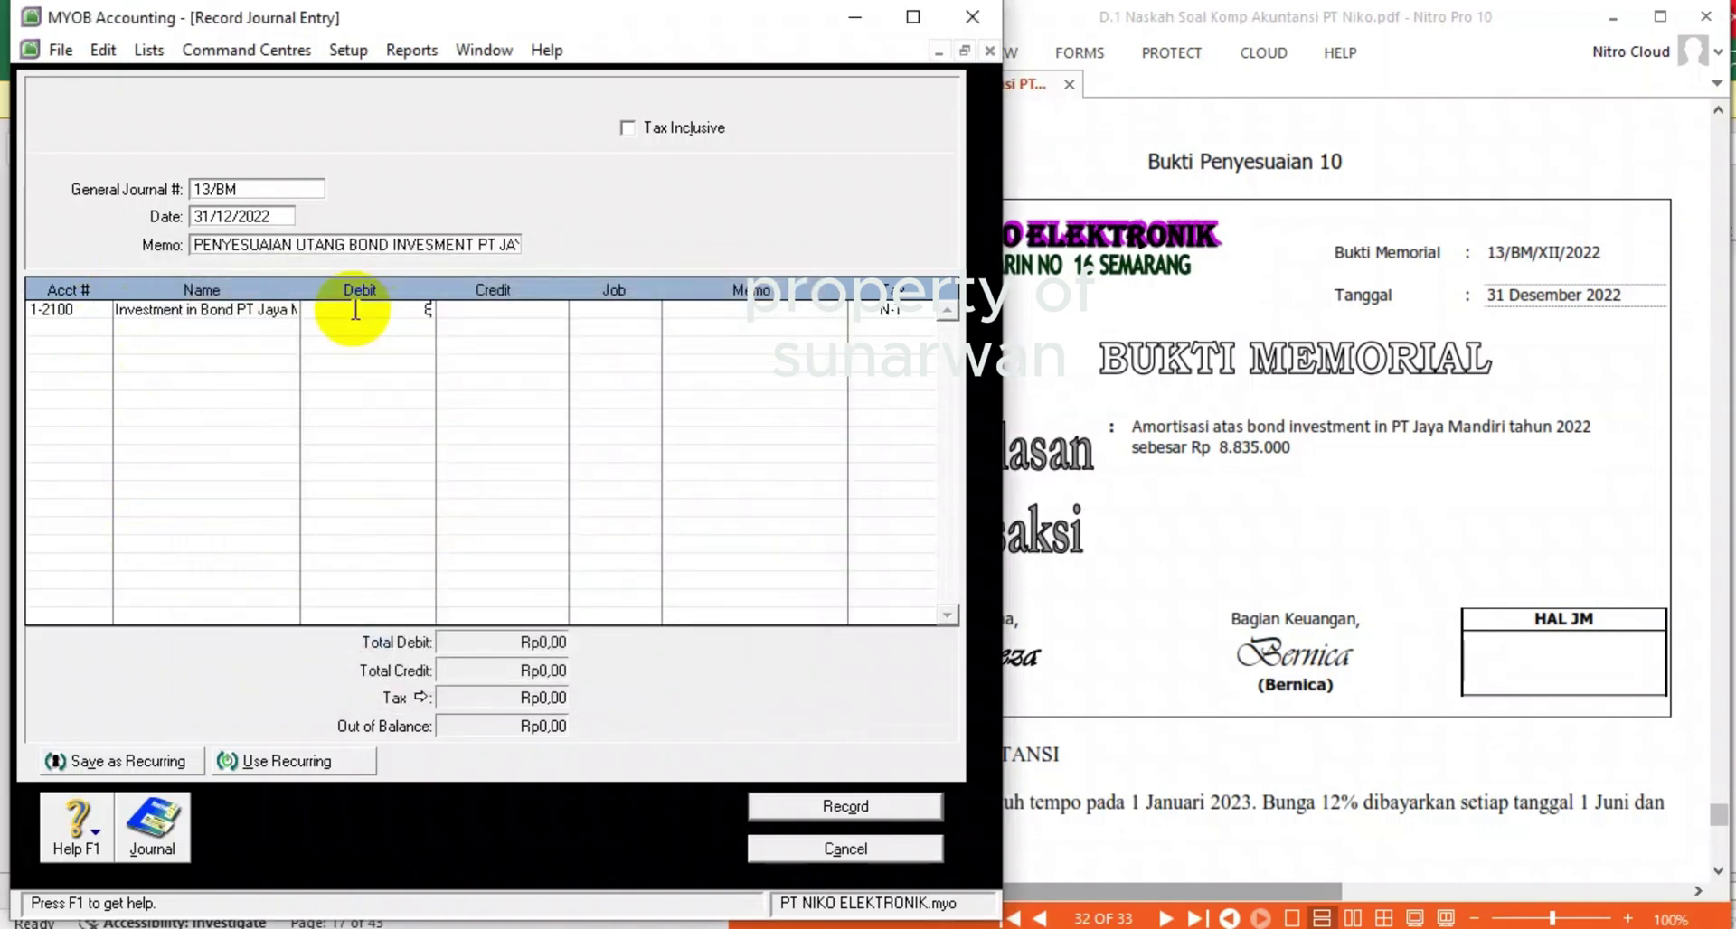
type(".835.")
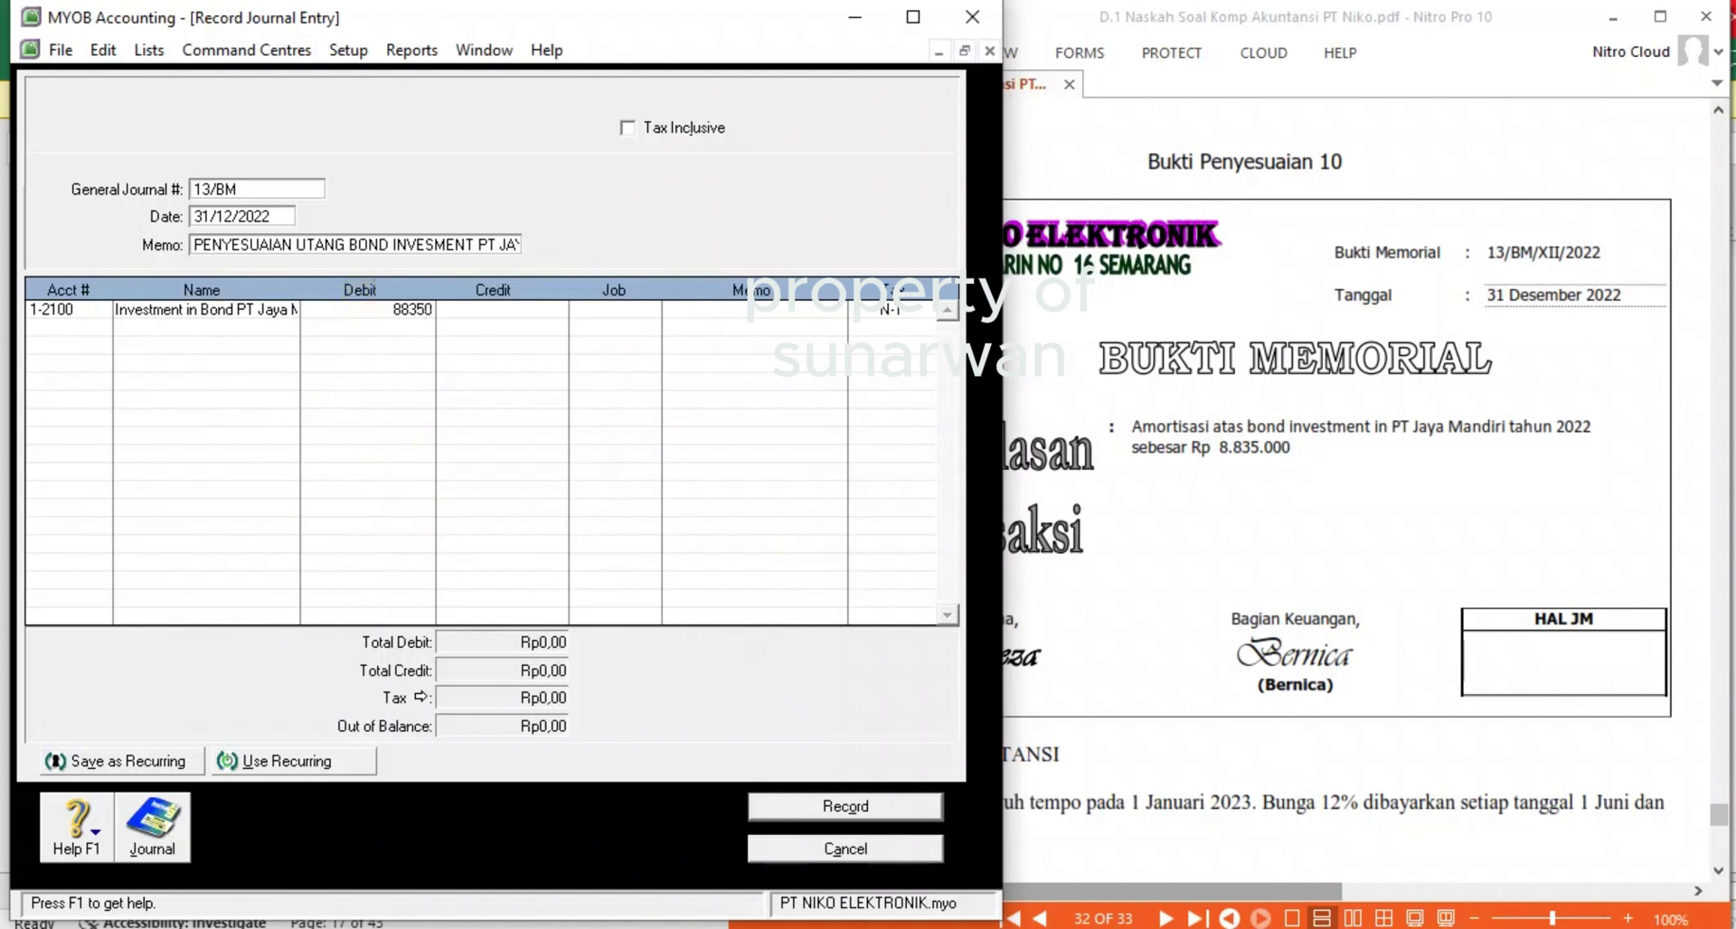
type("000")
key("Tab")
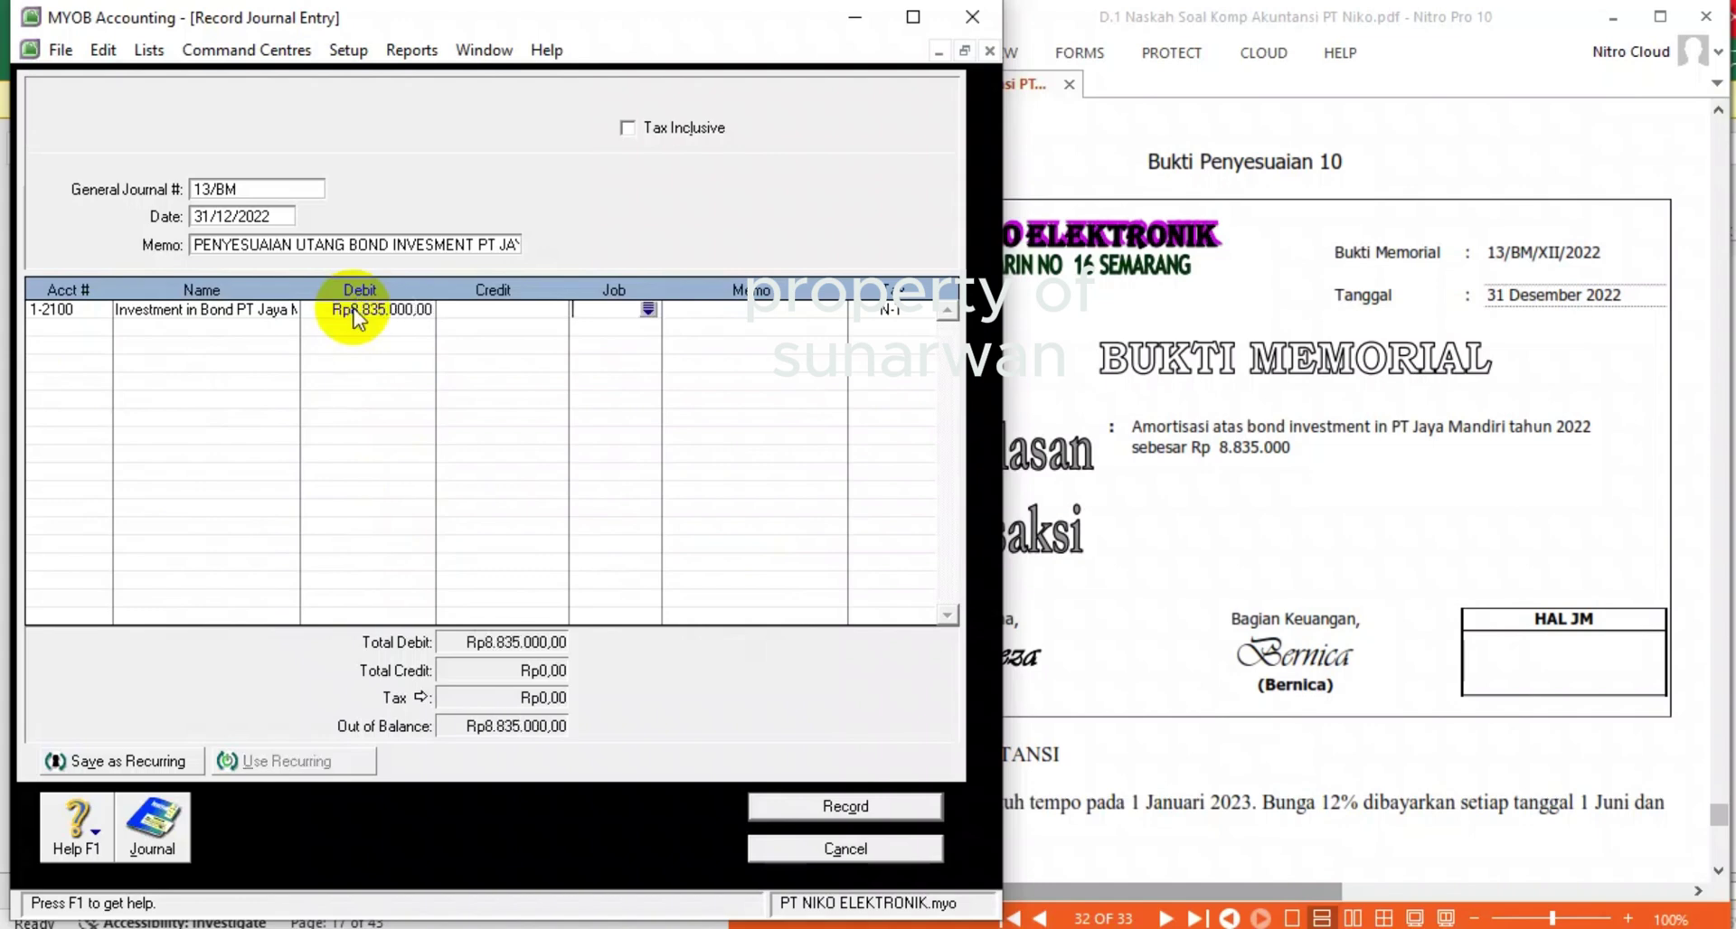
- Credit 8-1001 Interest Revenue with 8.835.000 on the second line, record journal entry 13/BM and close the journal entry form
left_click(60, 325)
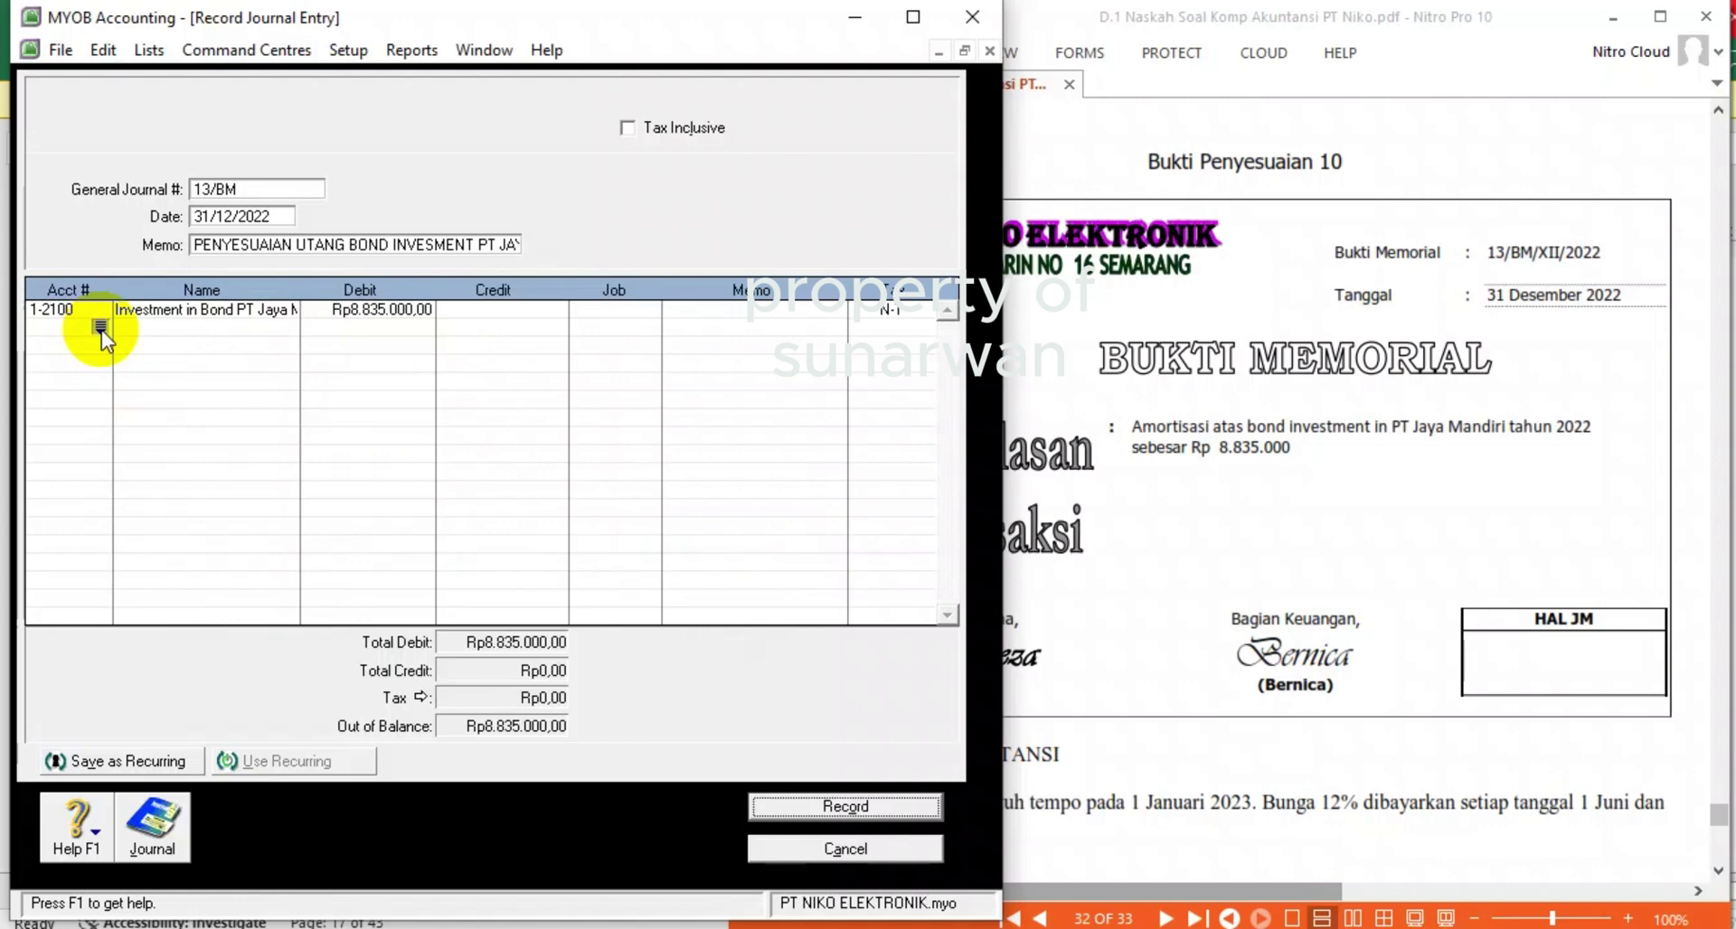
left_click(101, 328)
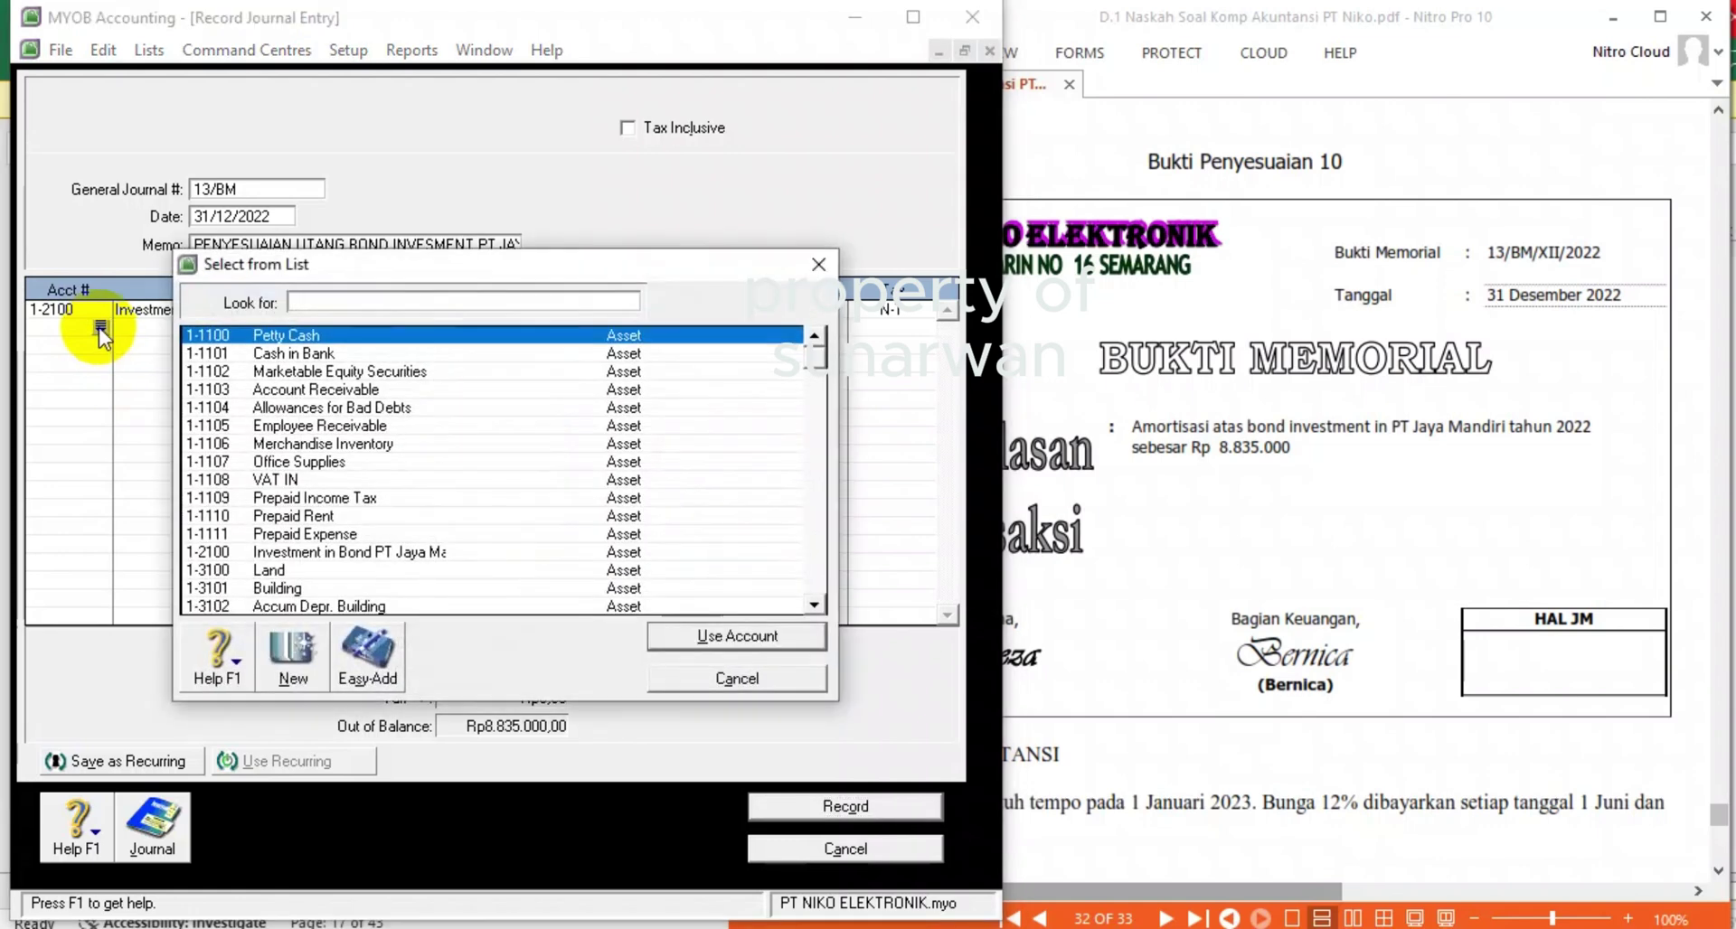
scroll(460, 488, "down", 9)
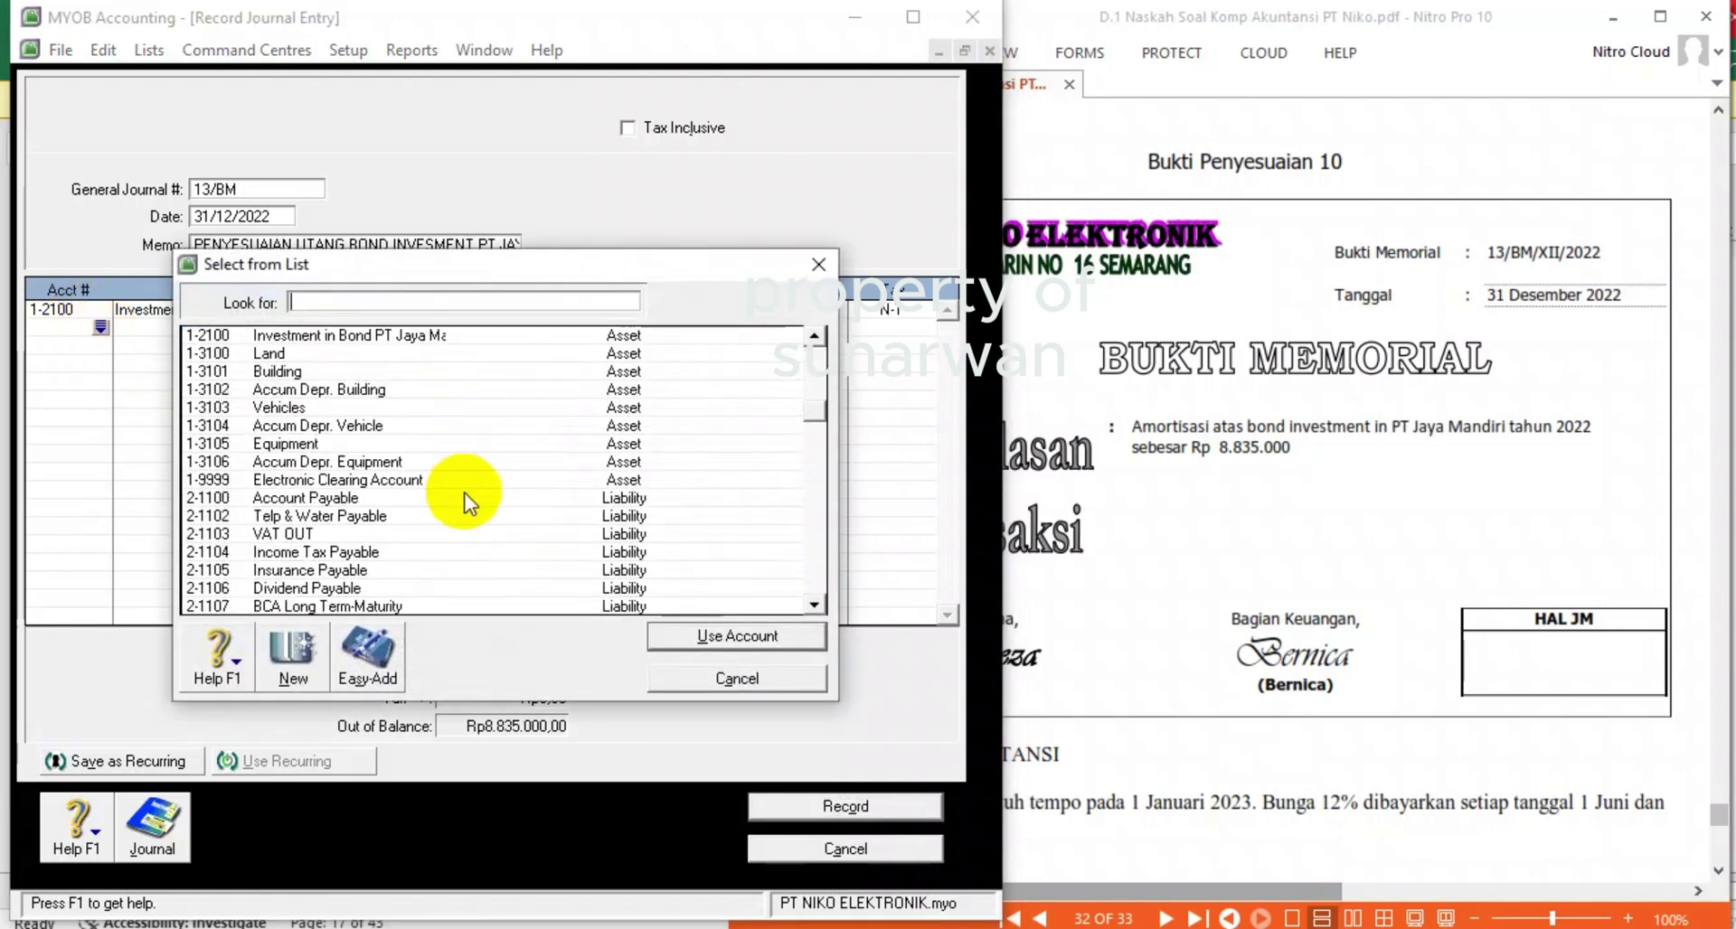
scroll(461, 499, "down", 4)
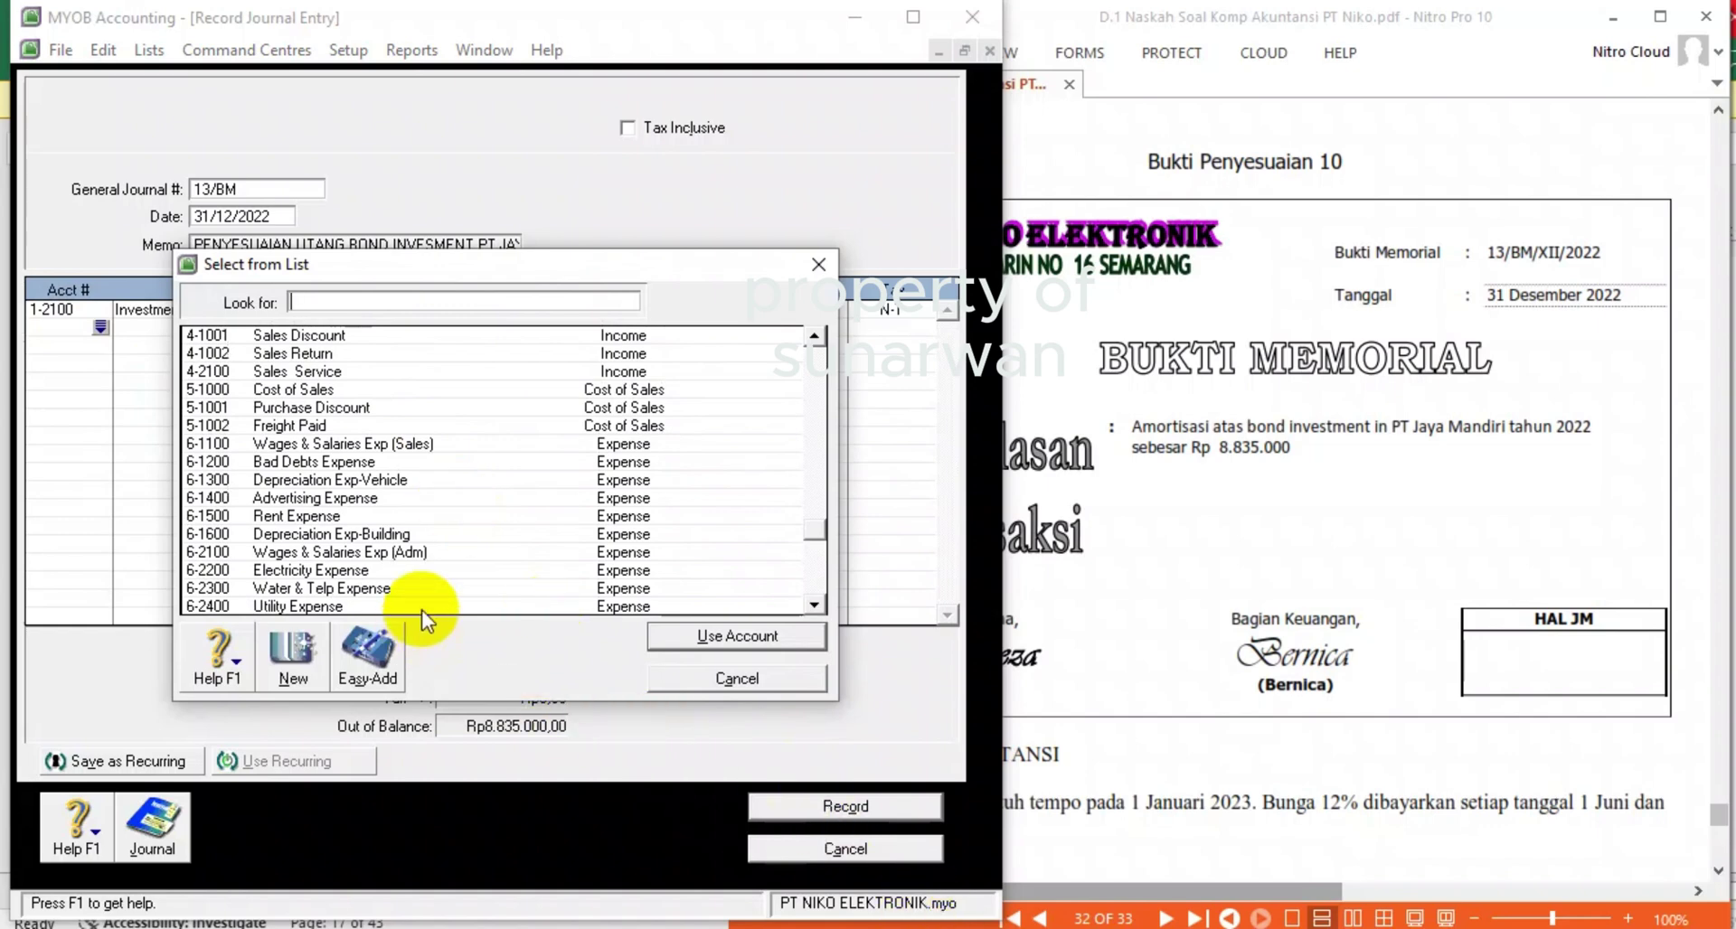
scroll(422, 610, "down", 4)
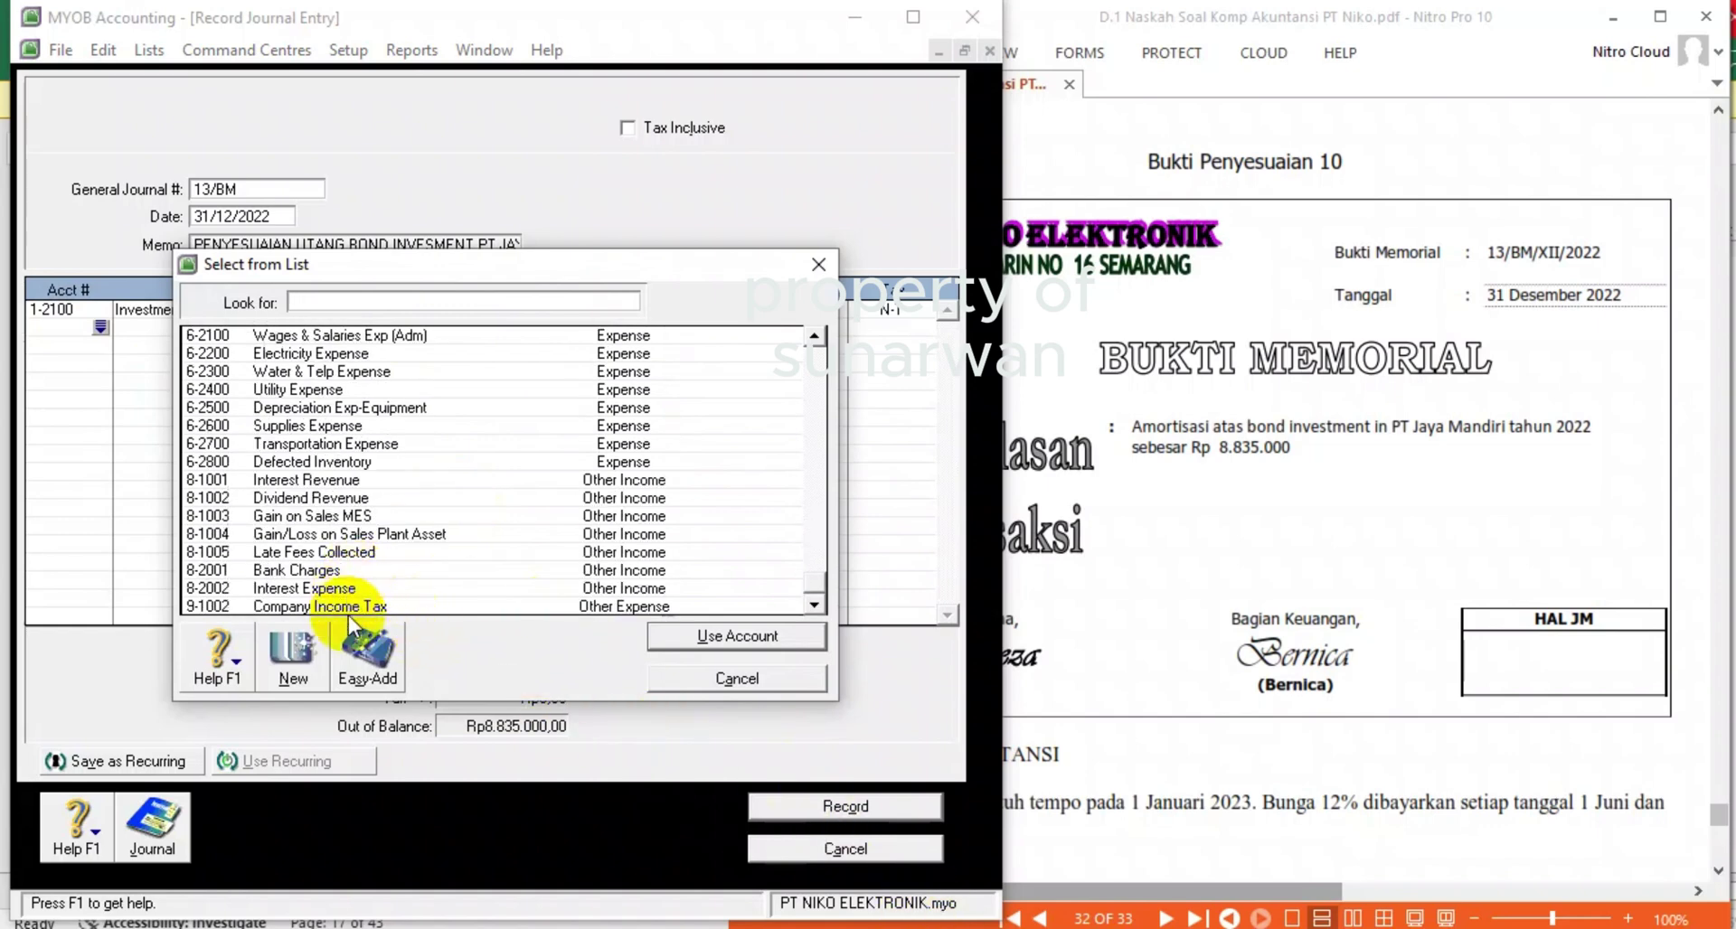
double_click(349, 481)
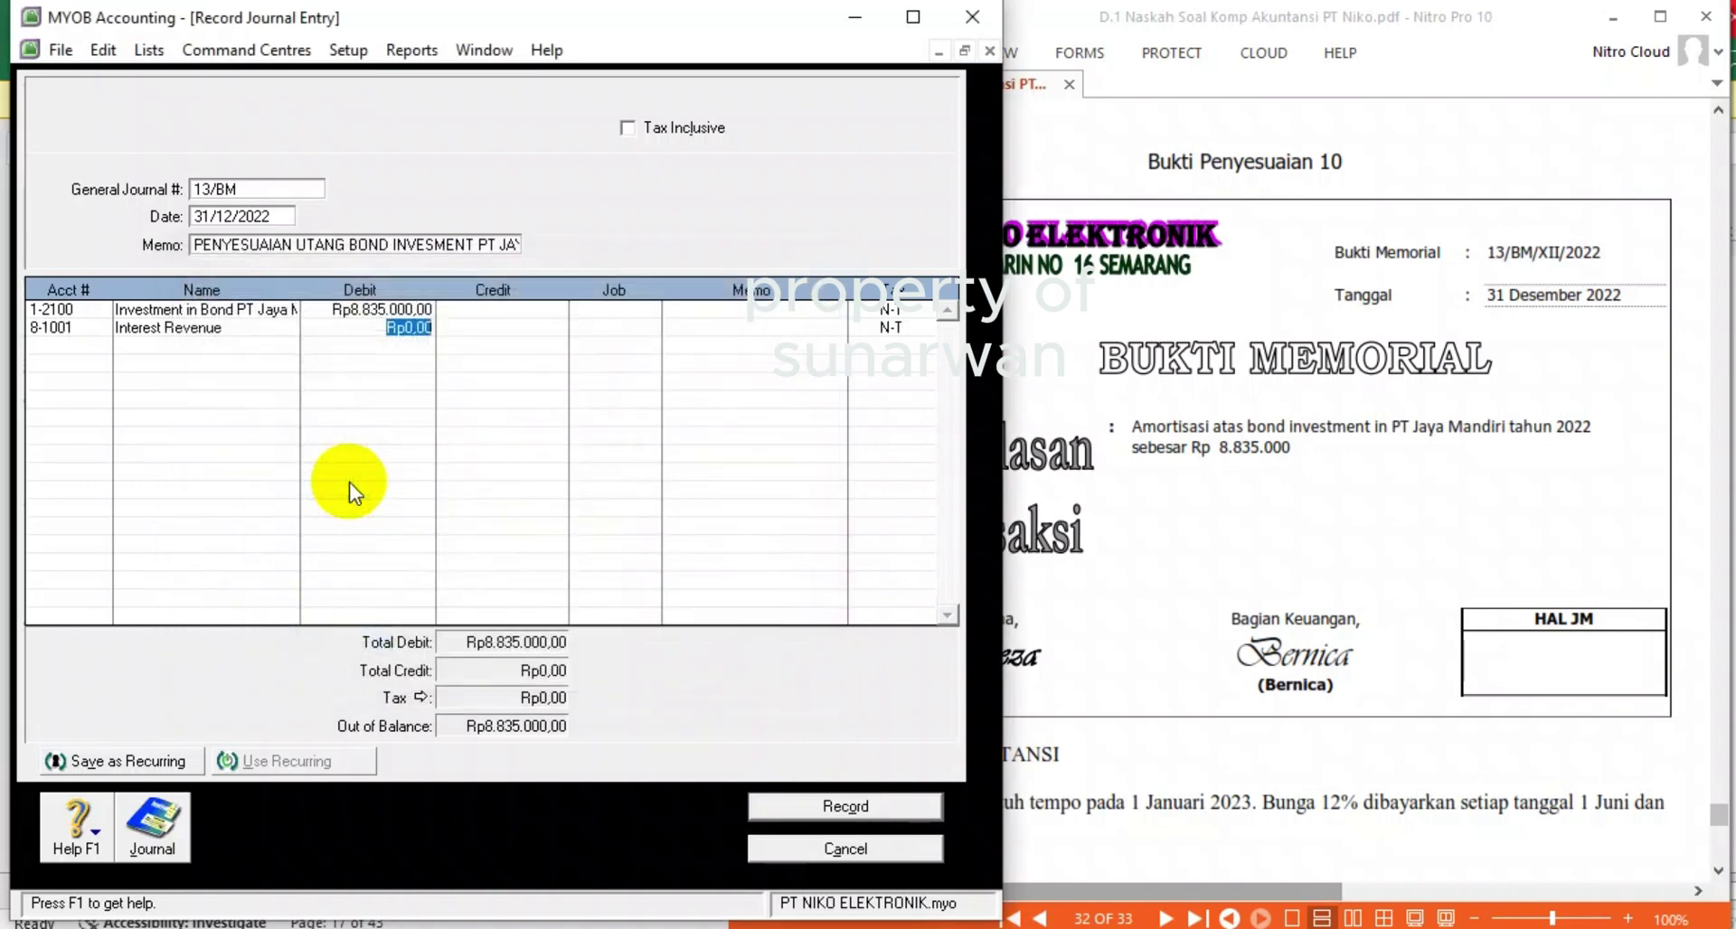
key("Tab")
key("Tab")
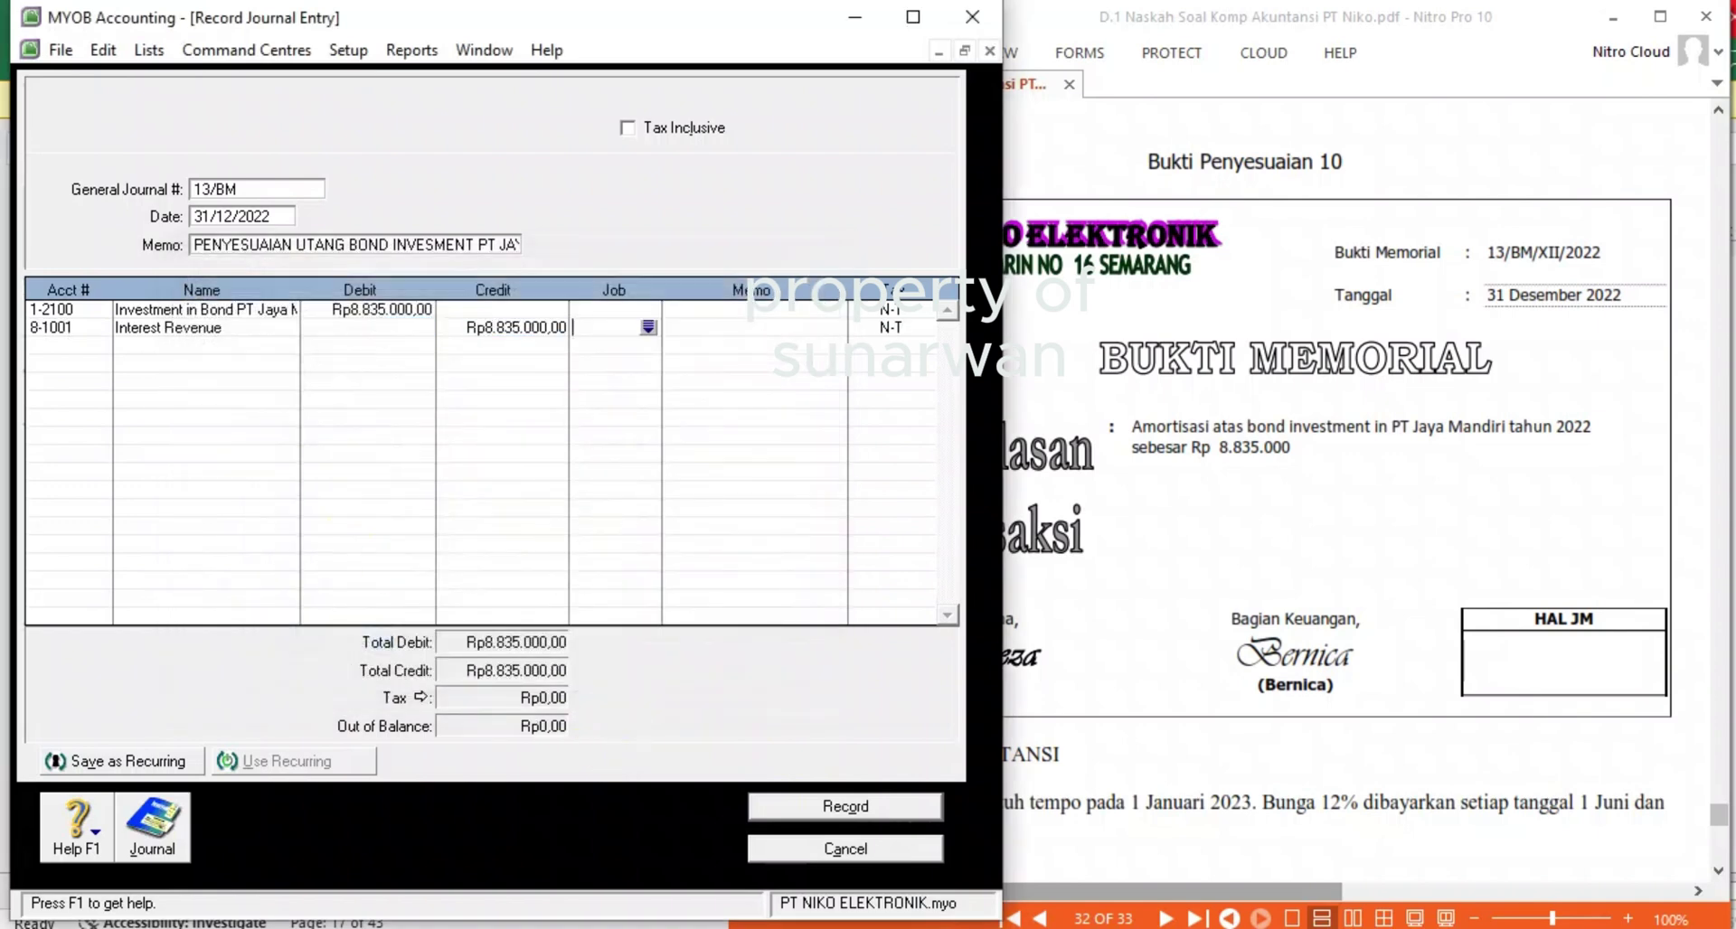
left_click(876, 807)
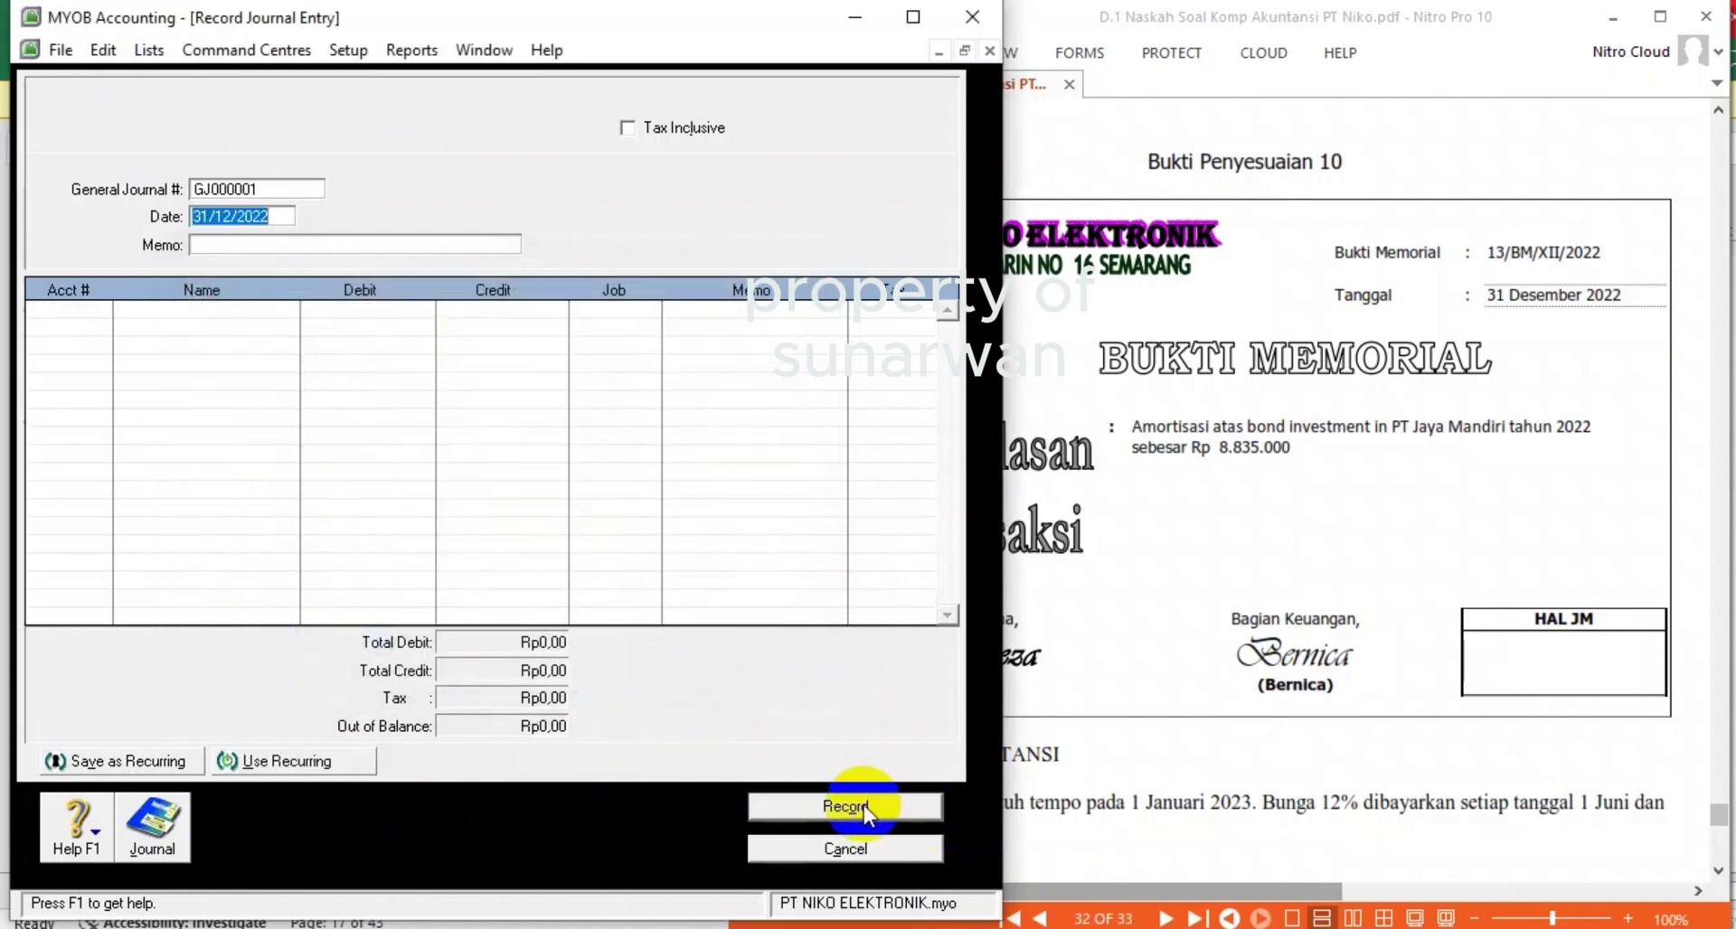
left_click(812, 849)
- Examine voucher 14/BM under Bukti Penyesuaian 11 in the PDF, including its tax notes and the 2022 turnover table
left_click(1493, 475)
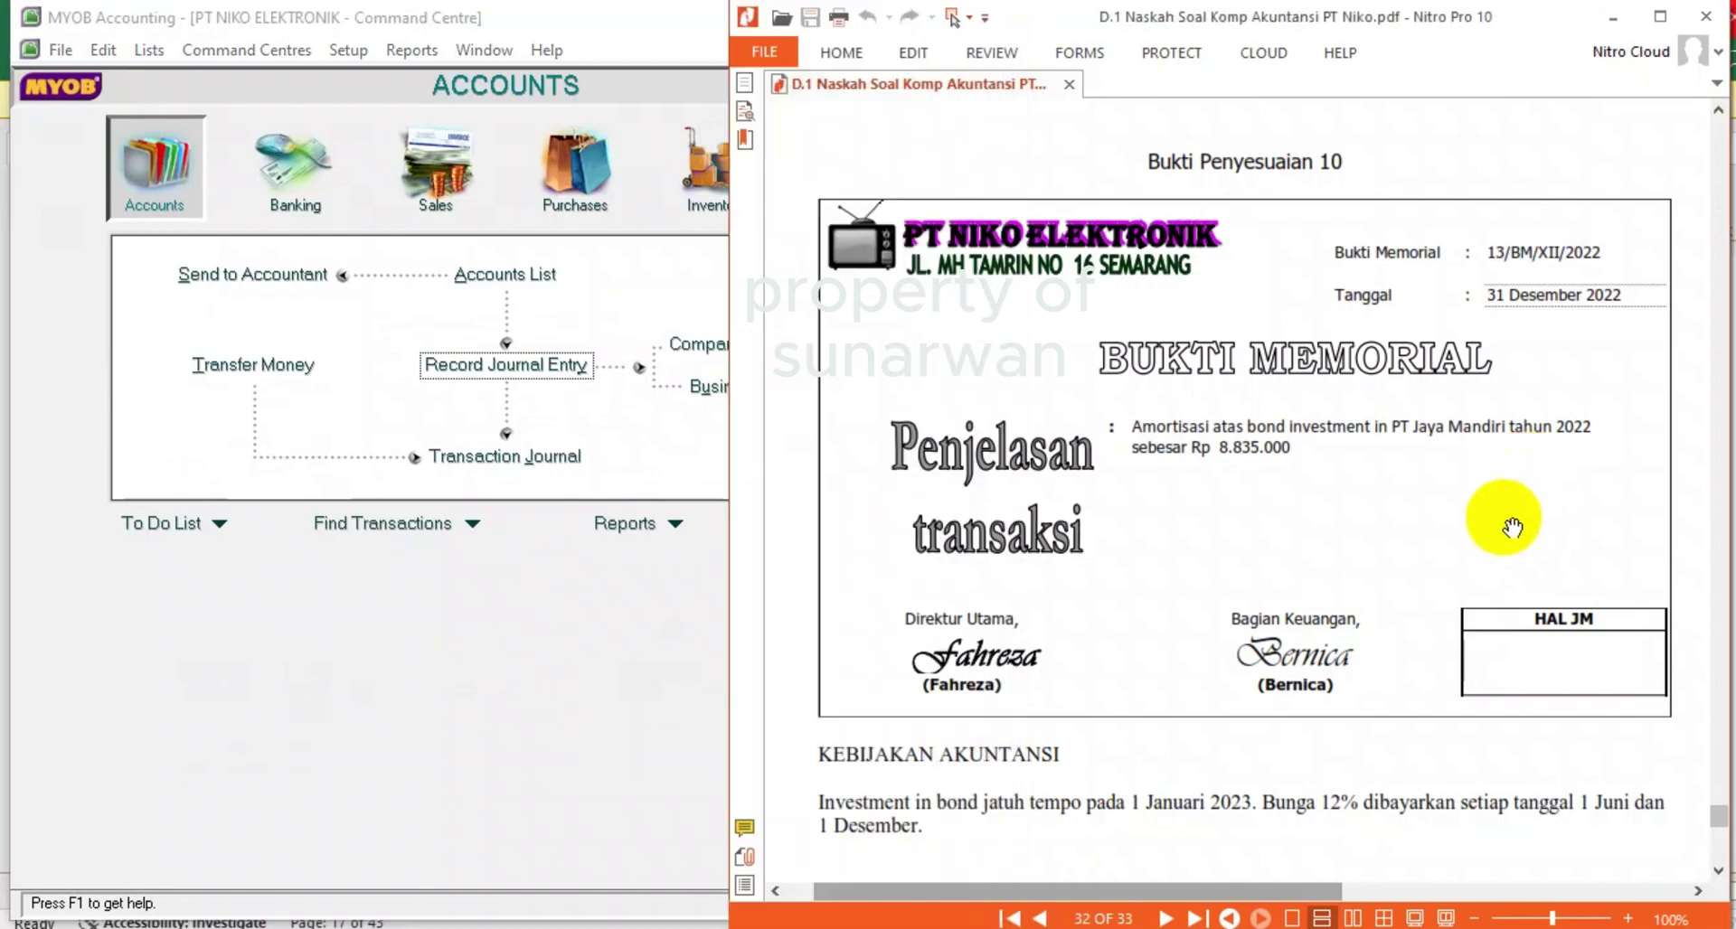
scroll(1503, 515, "down", 10)
scroll(1504, 541, "down", 8)
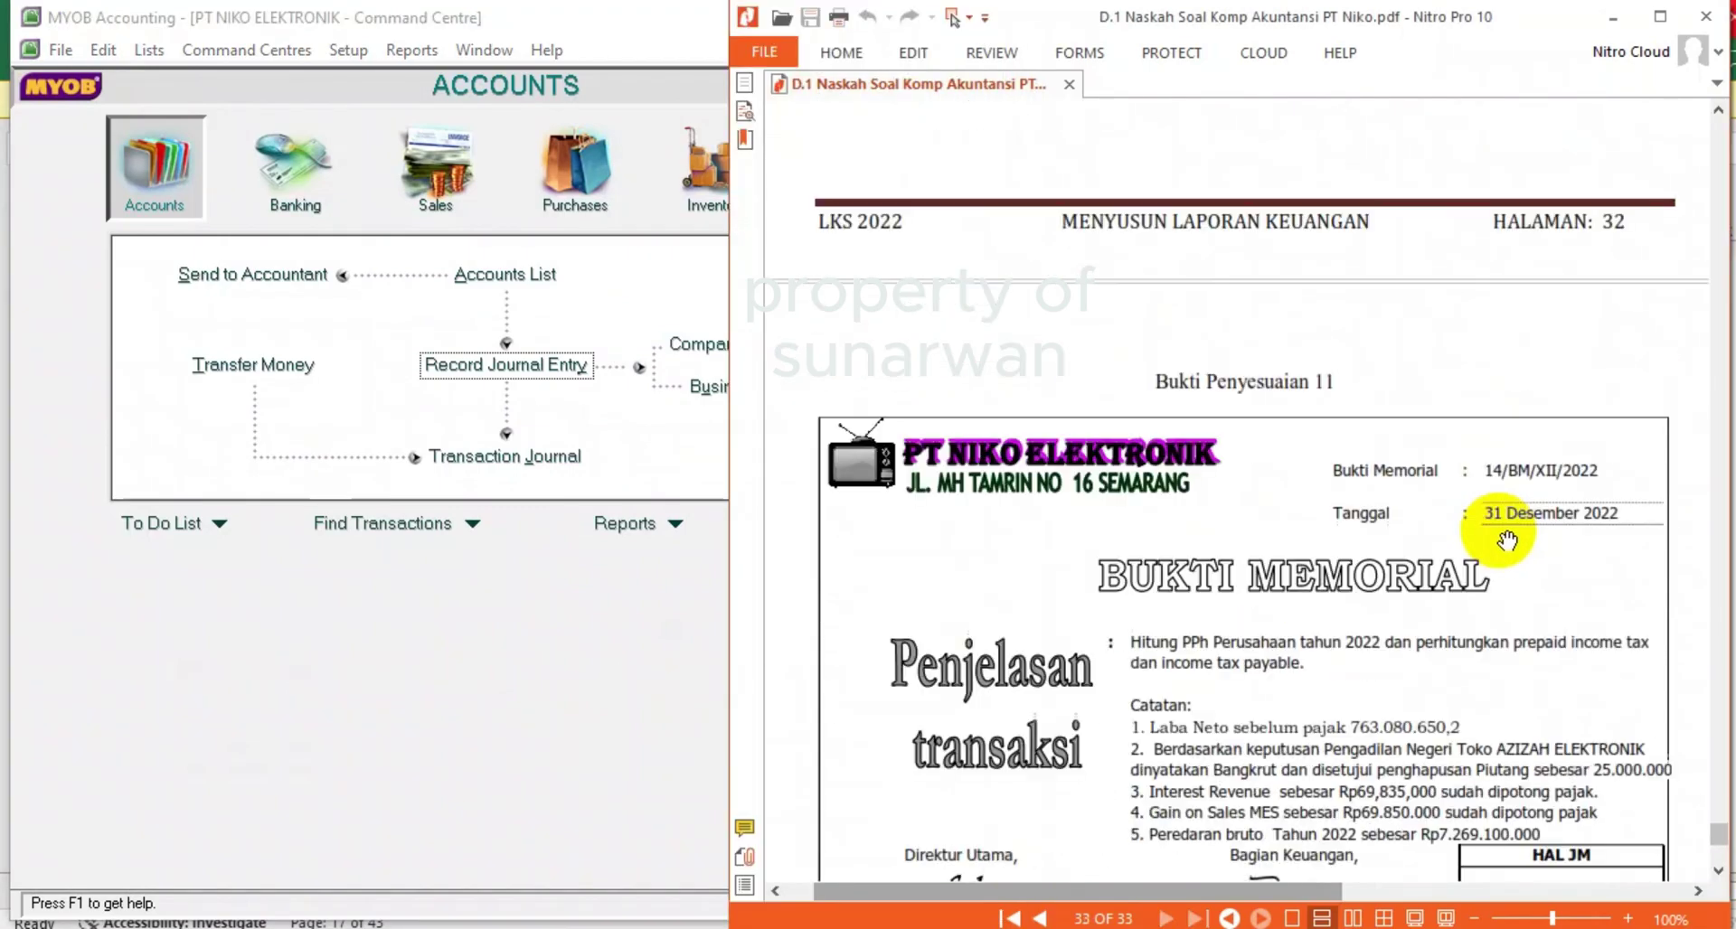
scroll(1451, 554, "down", 3)
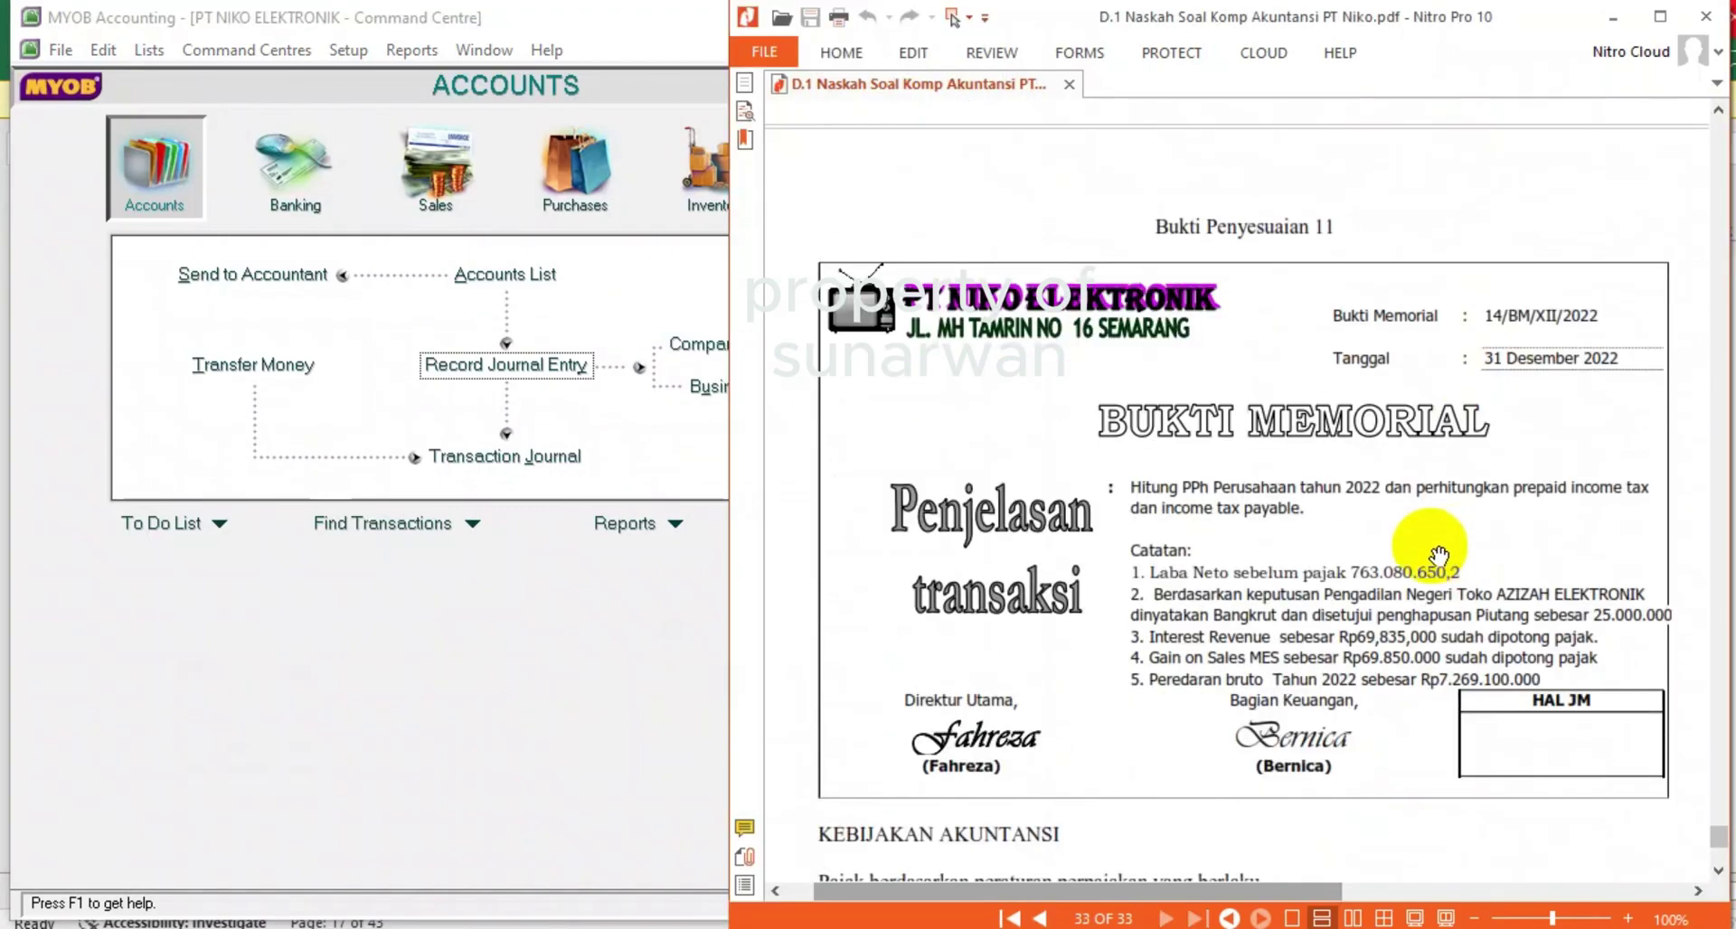
scroll(1437, 554, "down", 15)
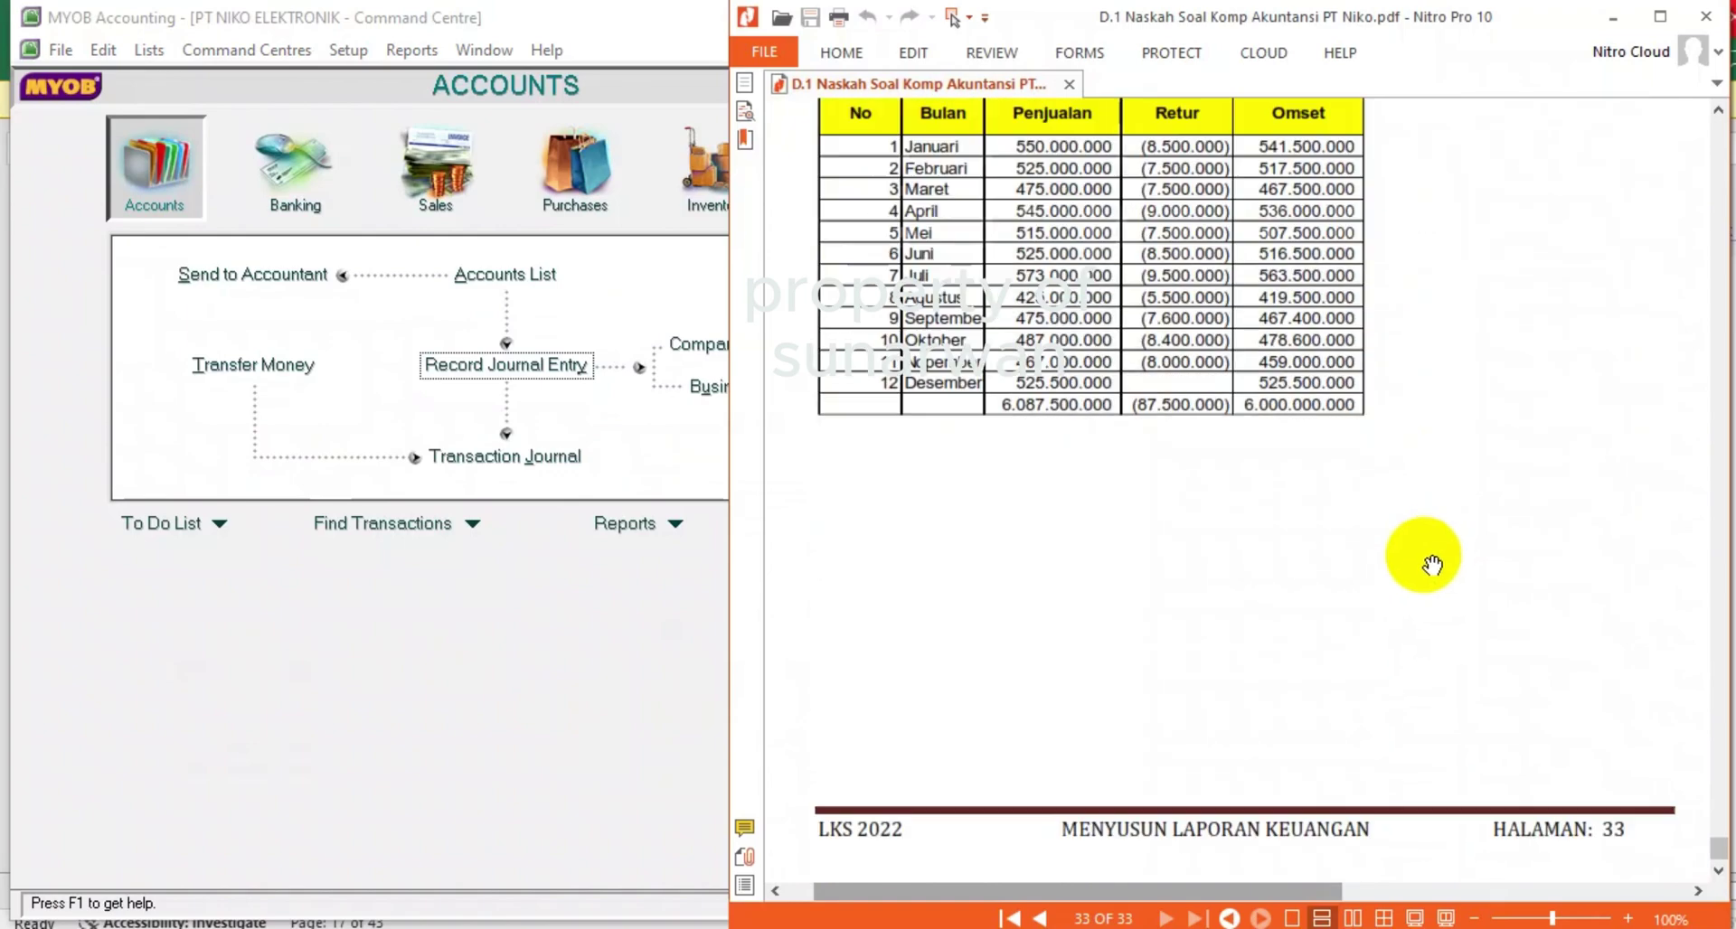
scroll(1429, 568, "up", 15)
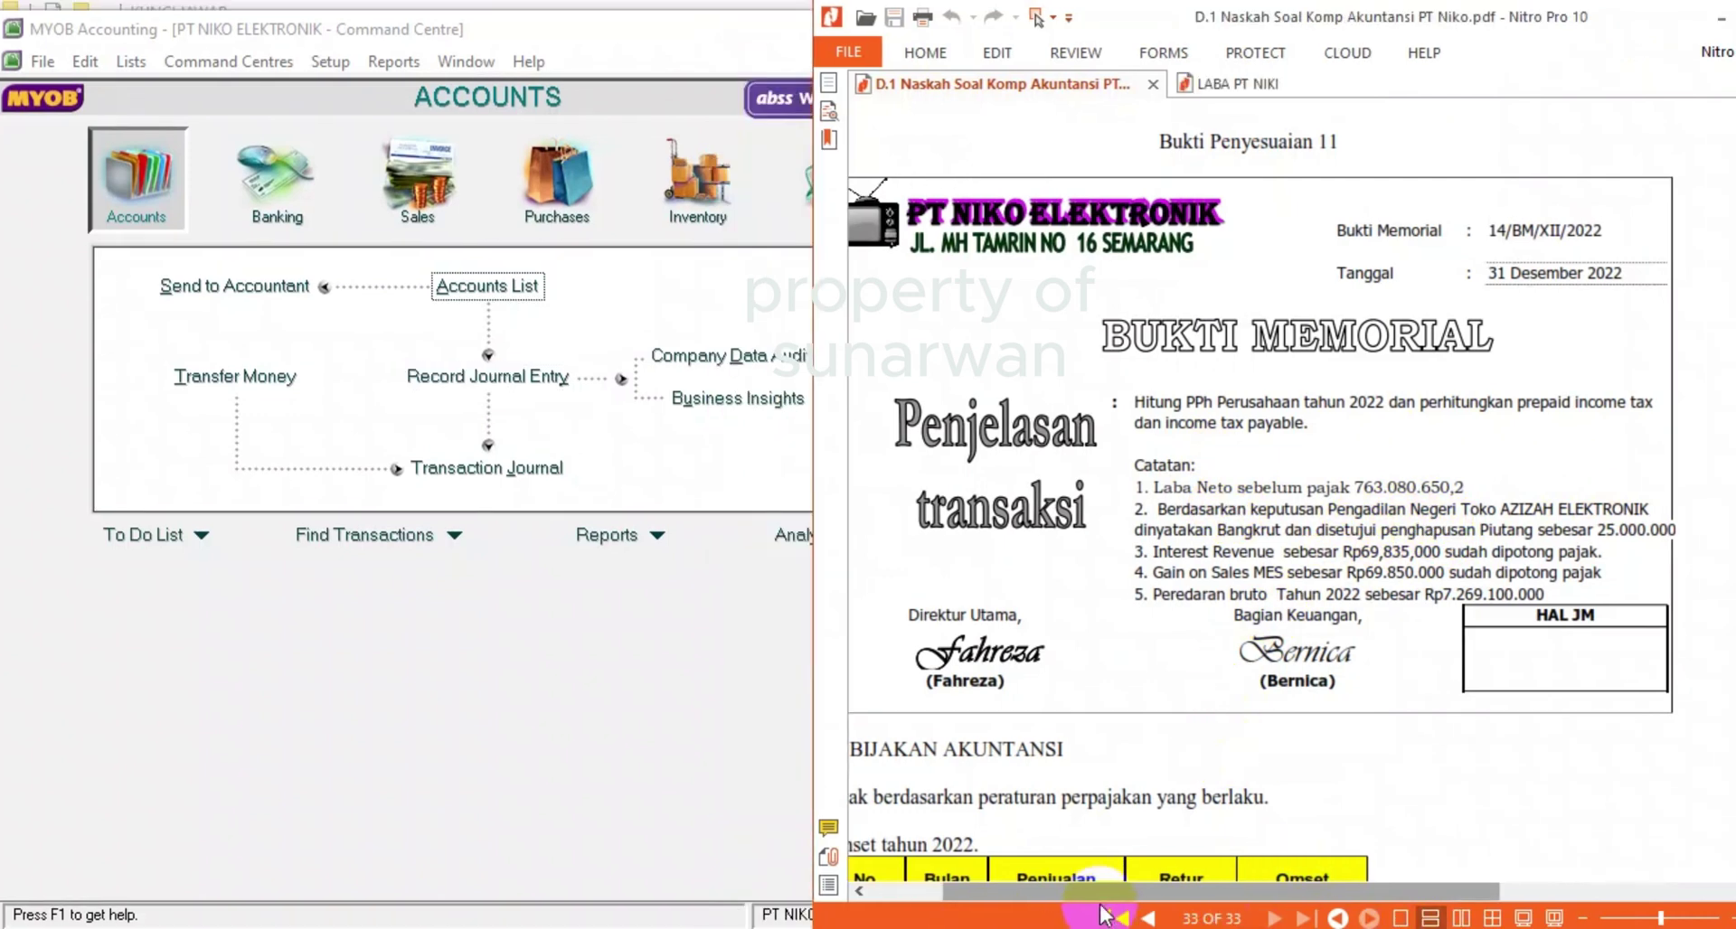
mouse_move(1098, 888)
left_mouse_down()
mouse_move(1044, 887)
mouse_move(1067, 883)
left_mouse_up()
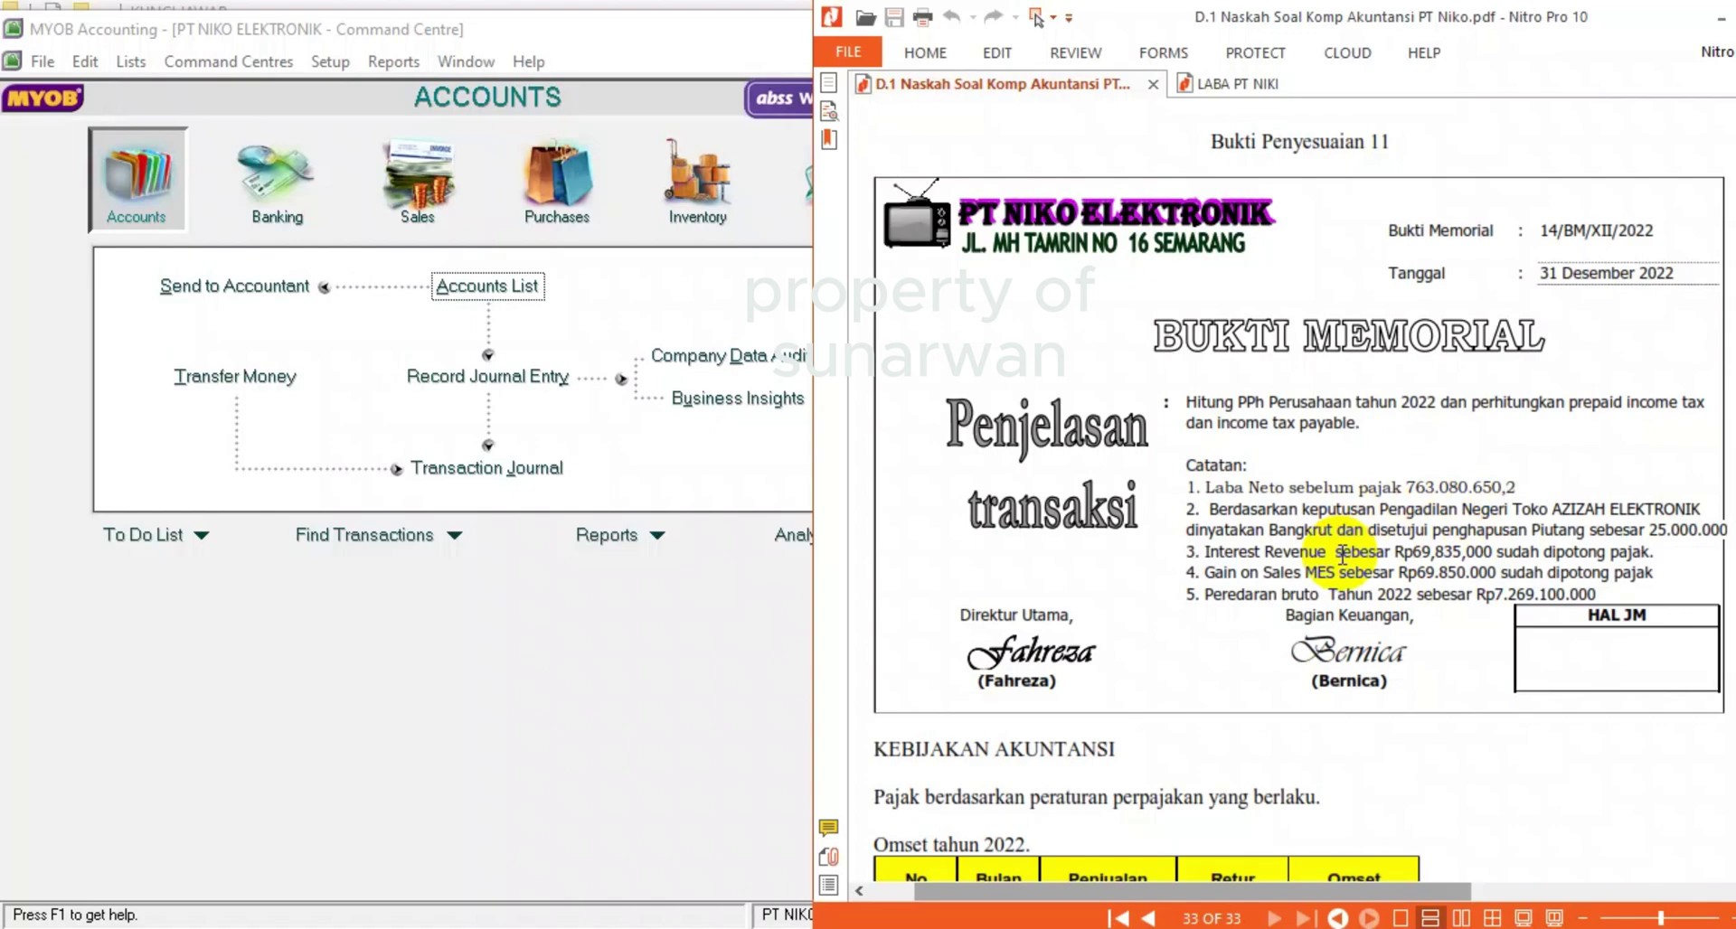
- Compare the tax notes and 2022 turnover table of voucher 14/BM with the fiscal correction table in the LABA PT NIKI document
scroll(1342, 555, "down", 4)
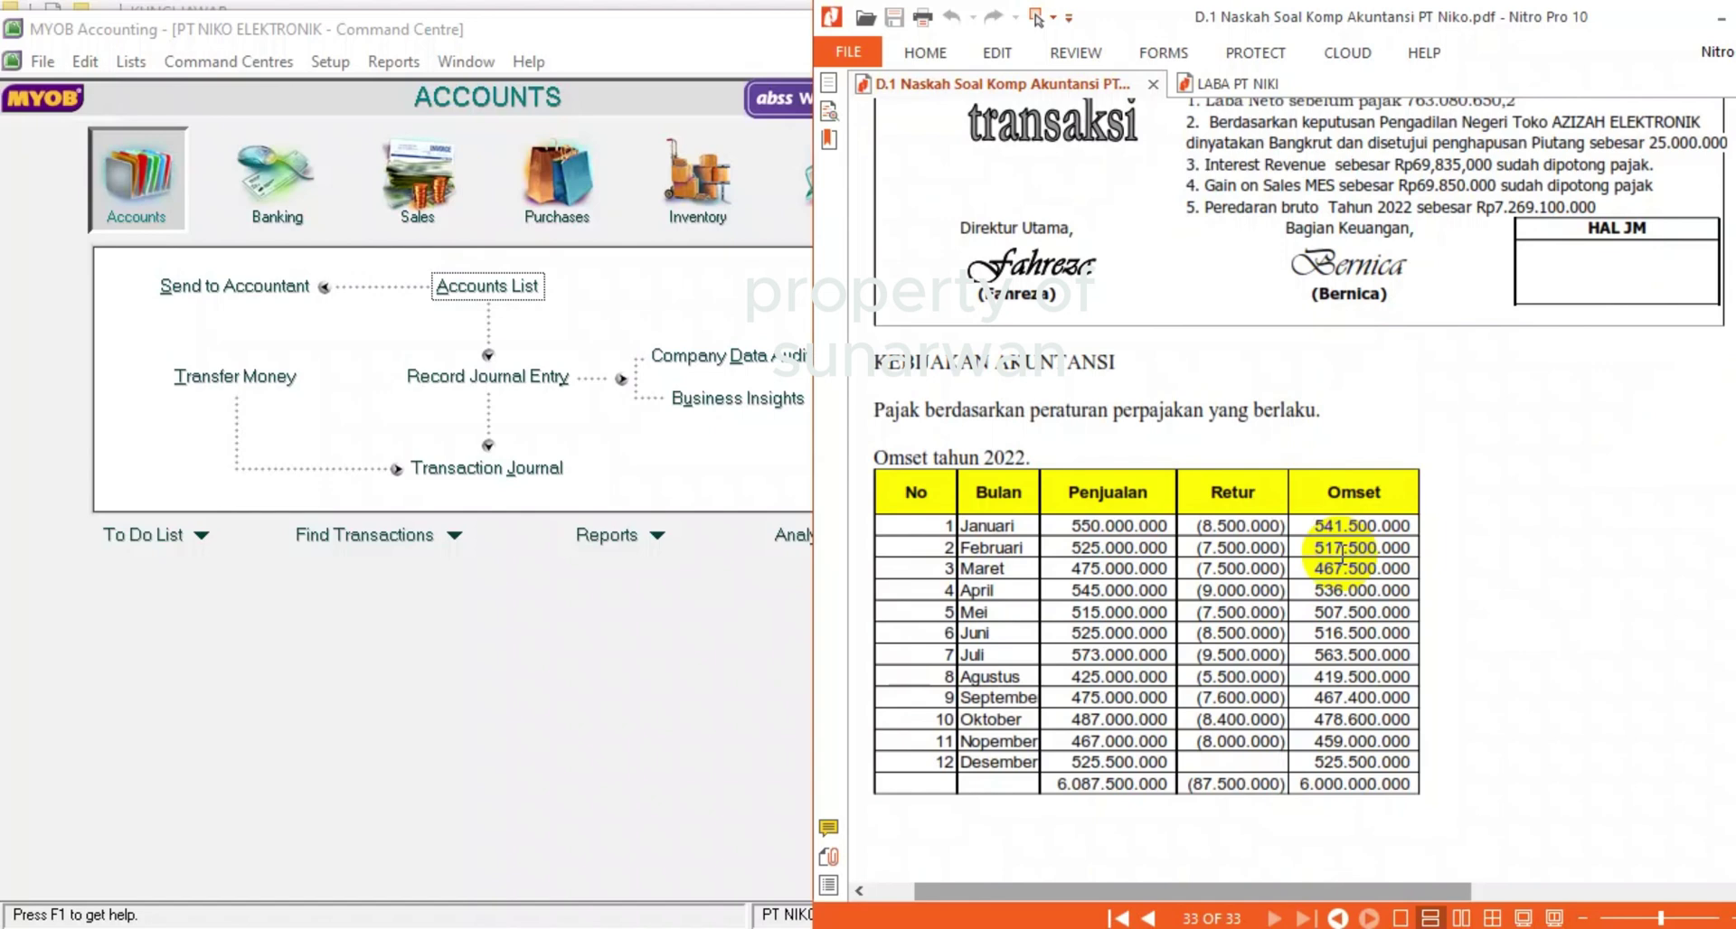
scroll(1343, 556, "up", 2)
scroll(1347, 564, "up", 1)
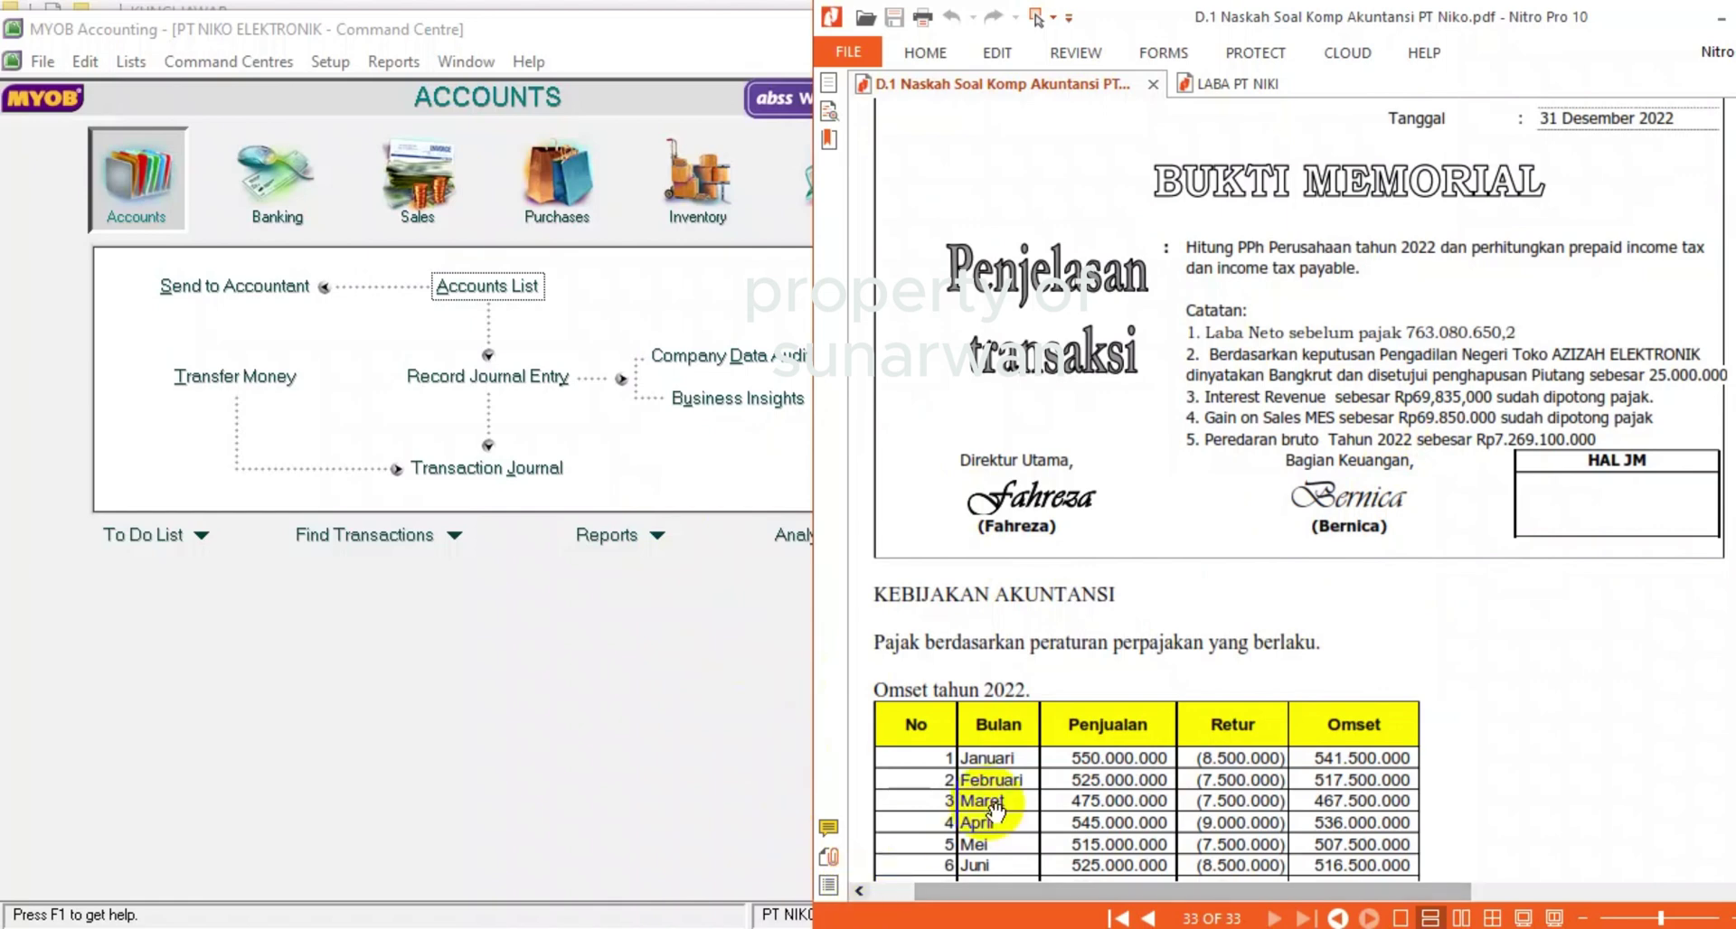
left_click(1229, 83)
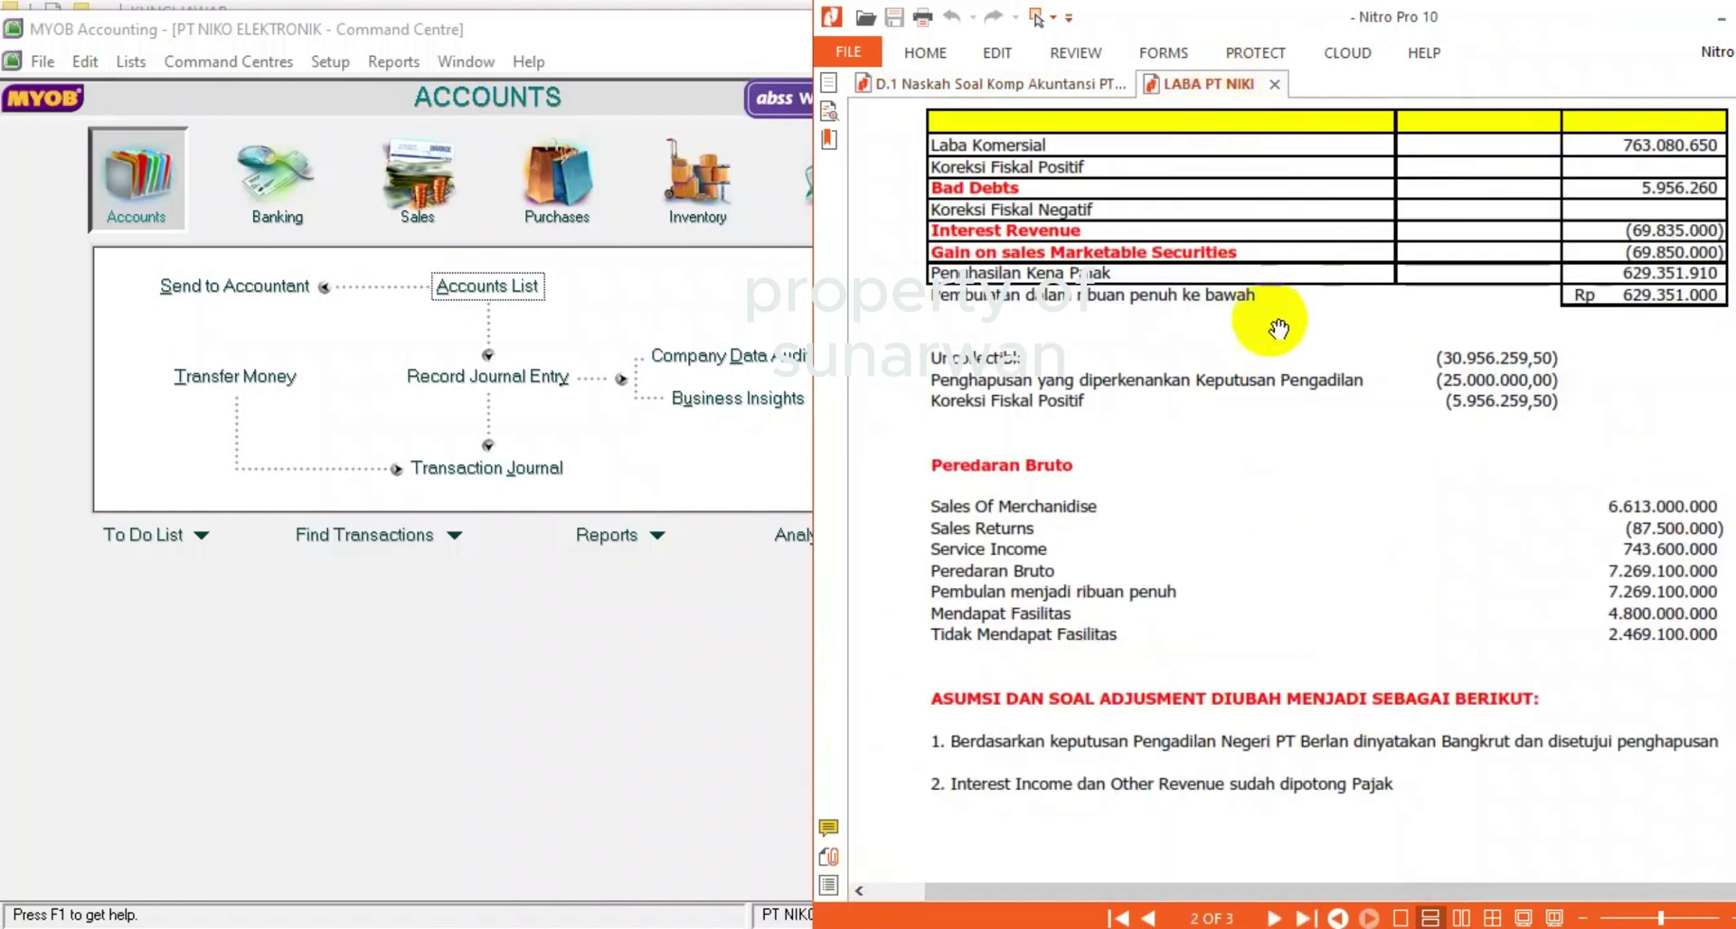
left_click(1001, 85)
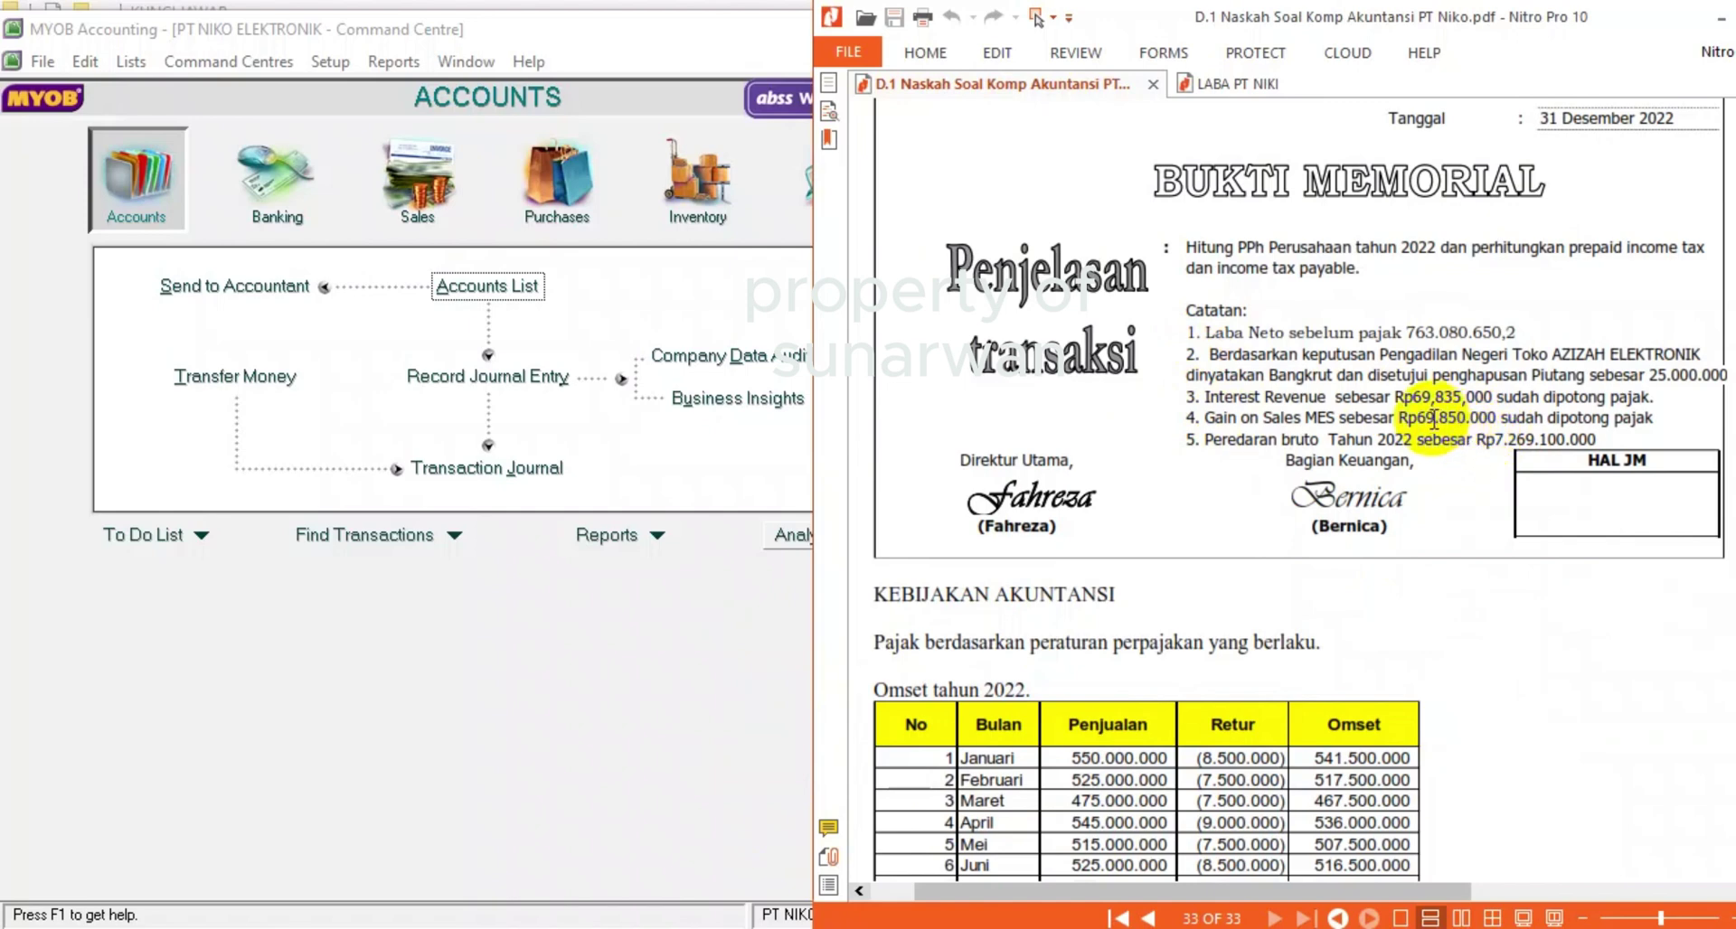
left_click(1235, 89)
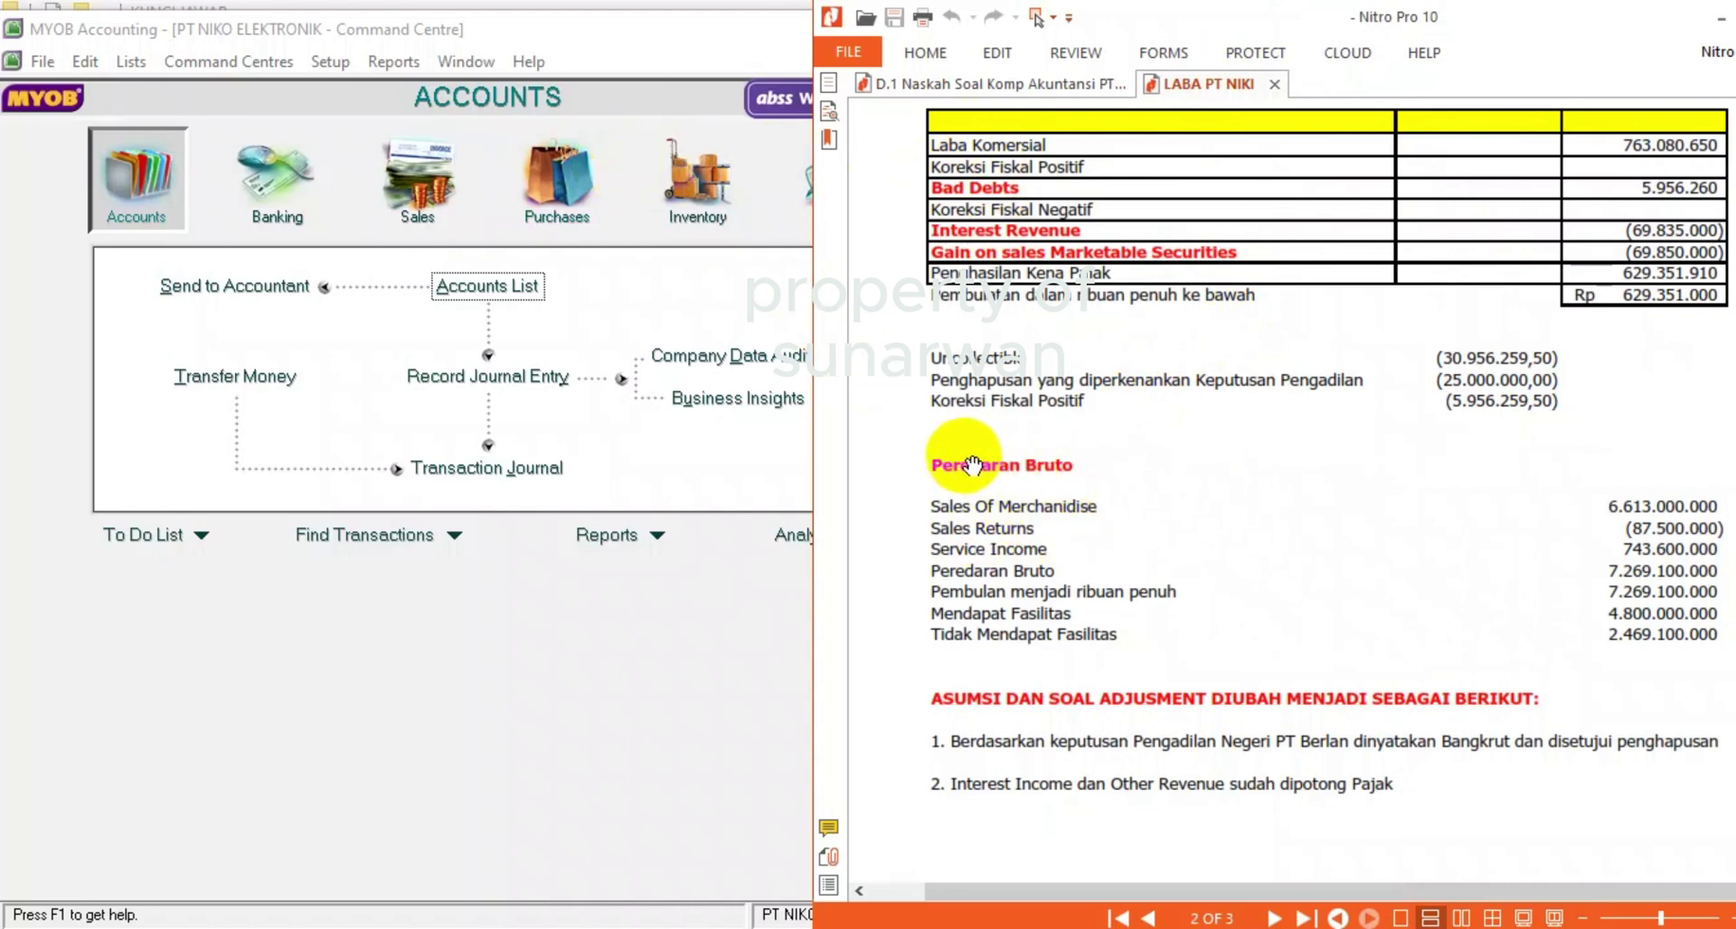
left_click(1726, 918)
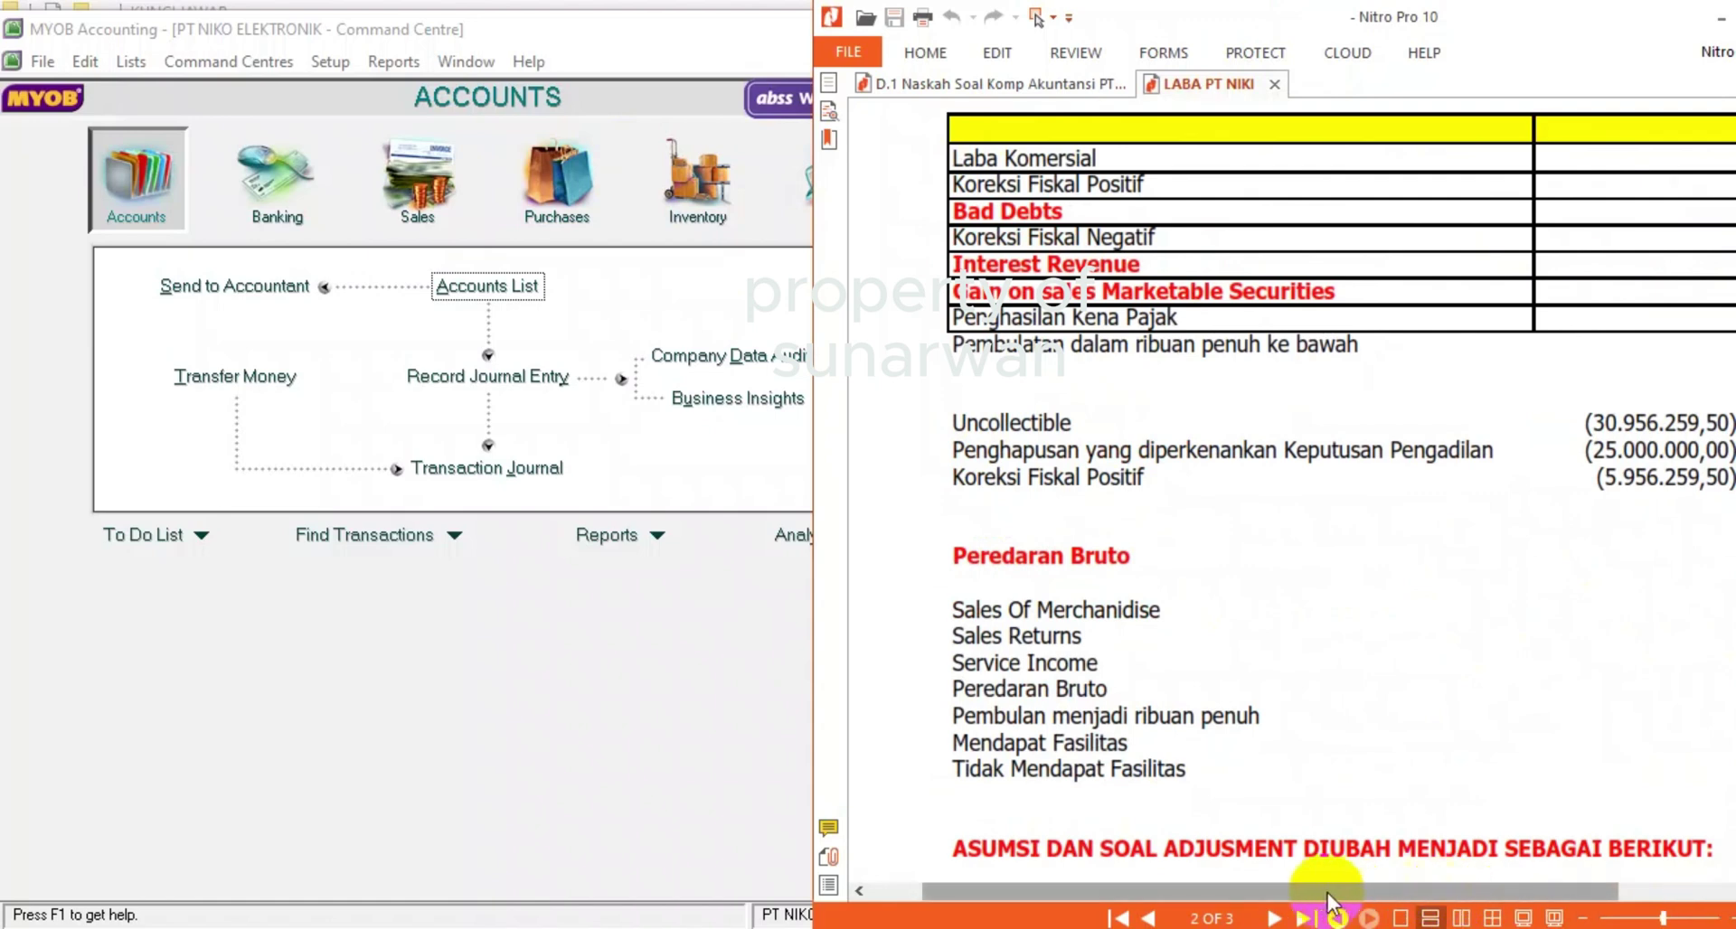
left_click_drag(1310, 891, 1542, 919)
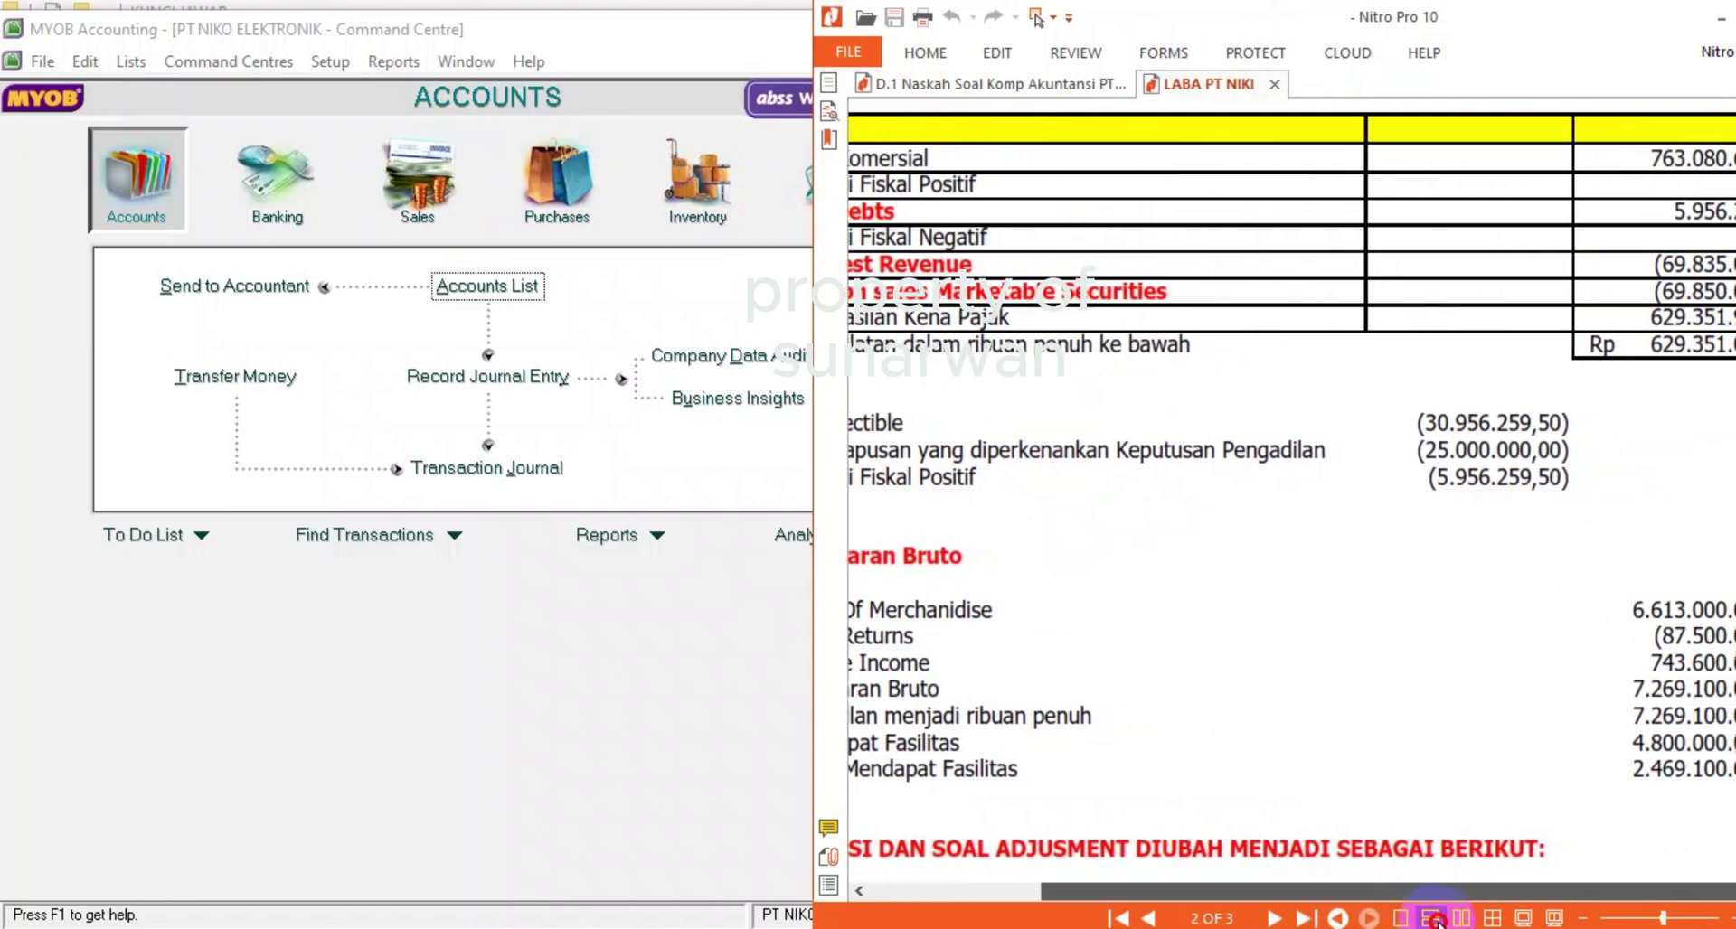
left_click(1581, 919)
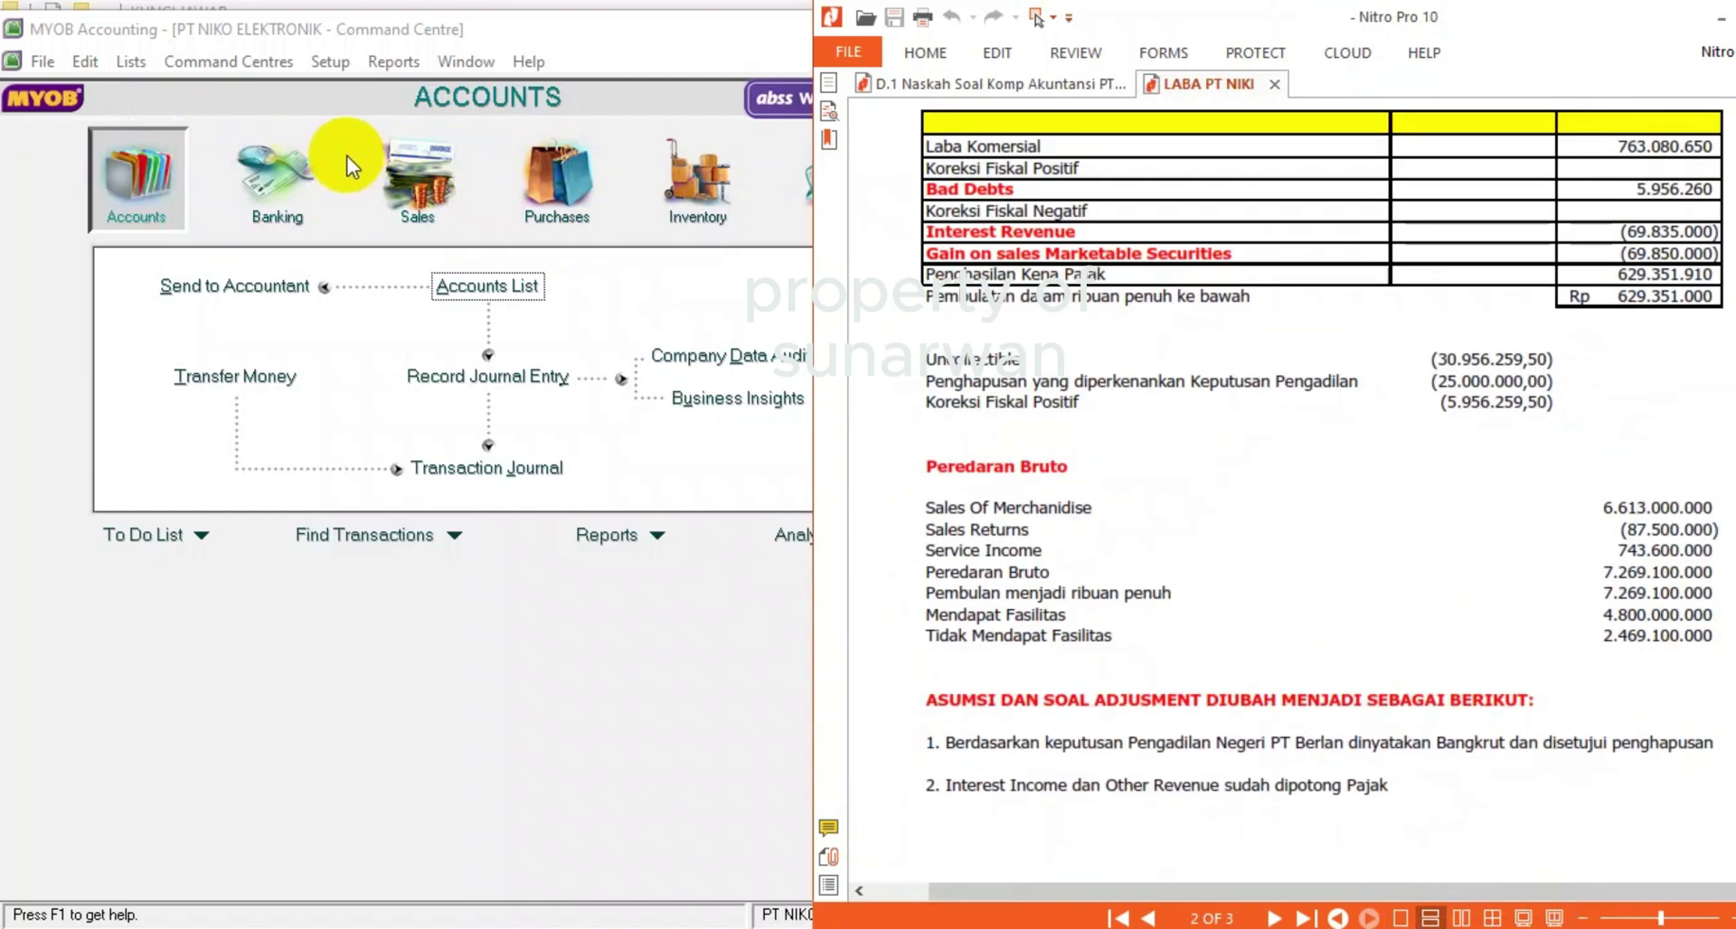
- Check the income account balances in the MYOB accounts list against the Peredaran Bruto figures in the PDF
left_click(135, 181)
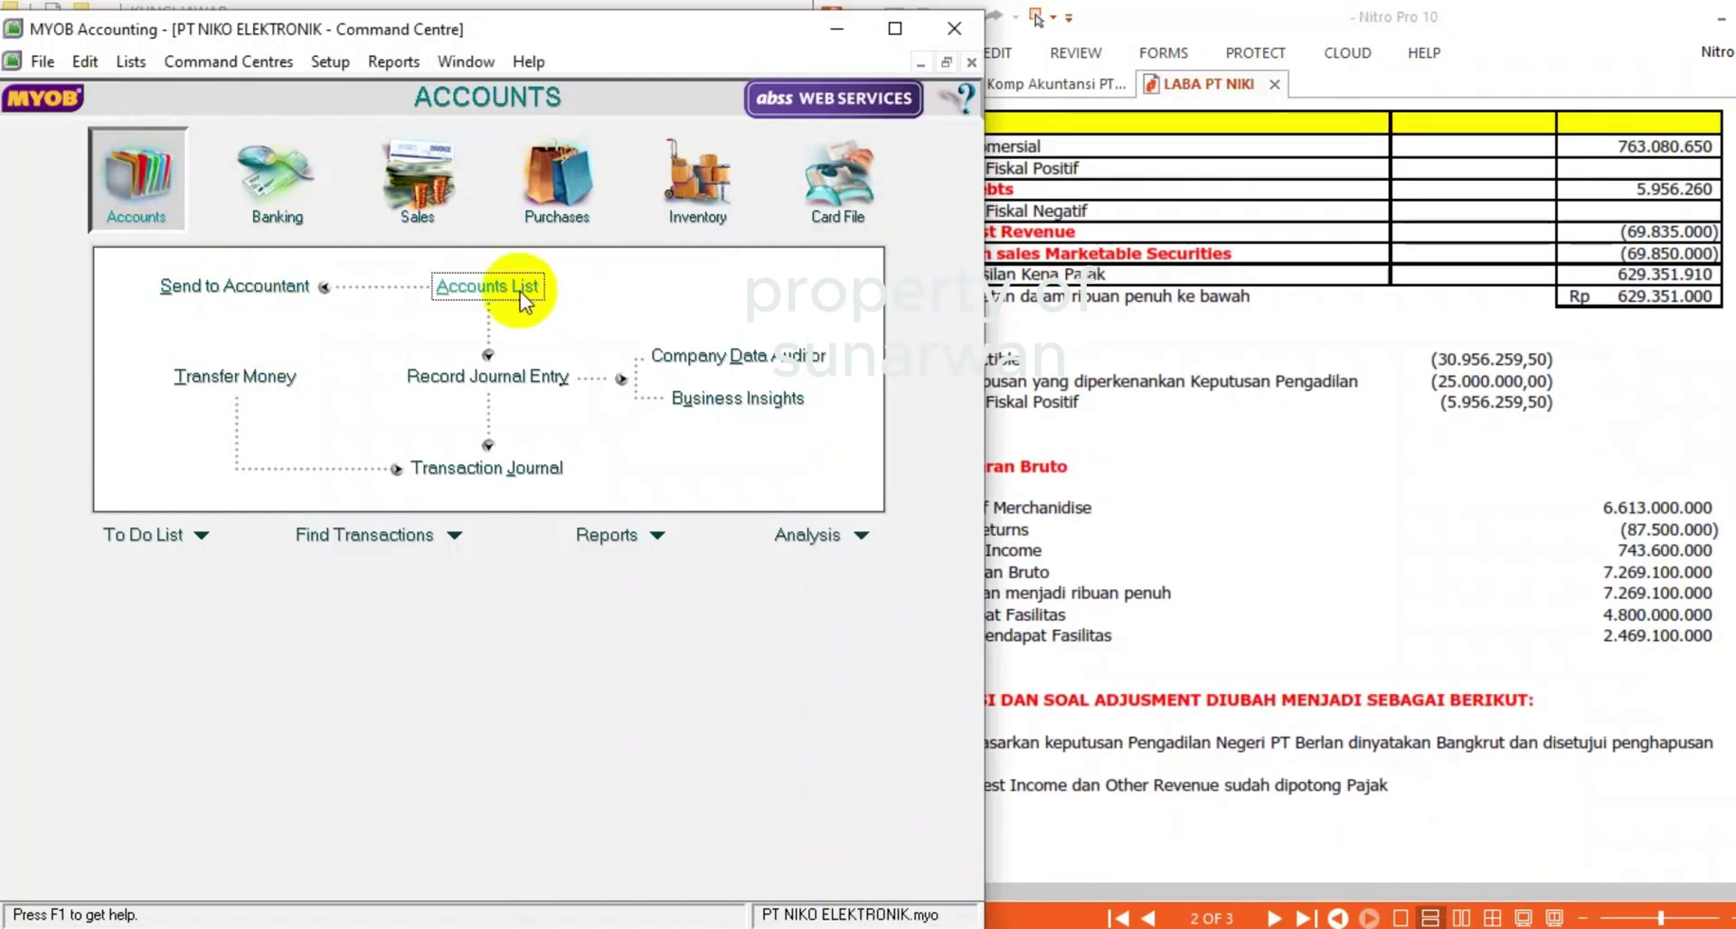
left_click(498, 287)
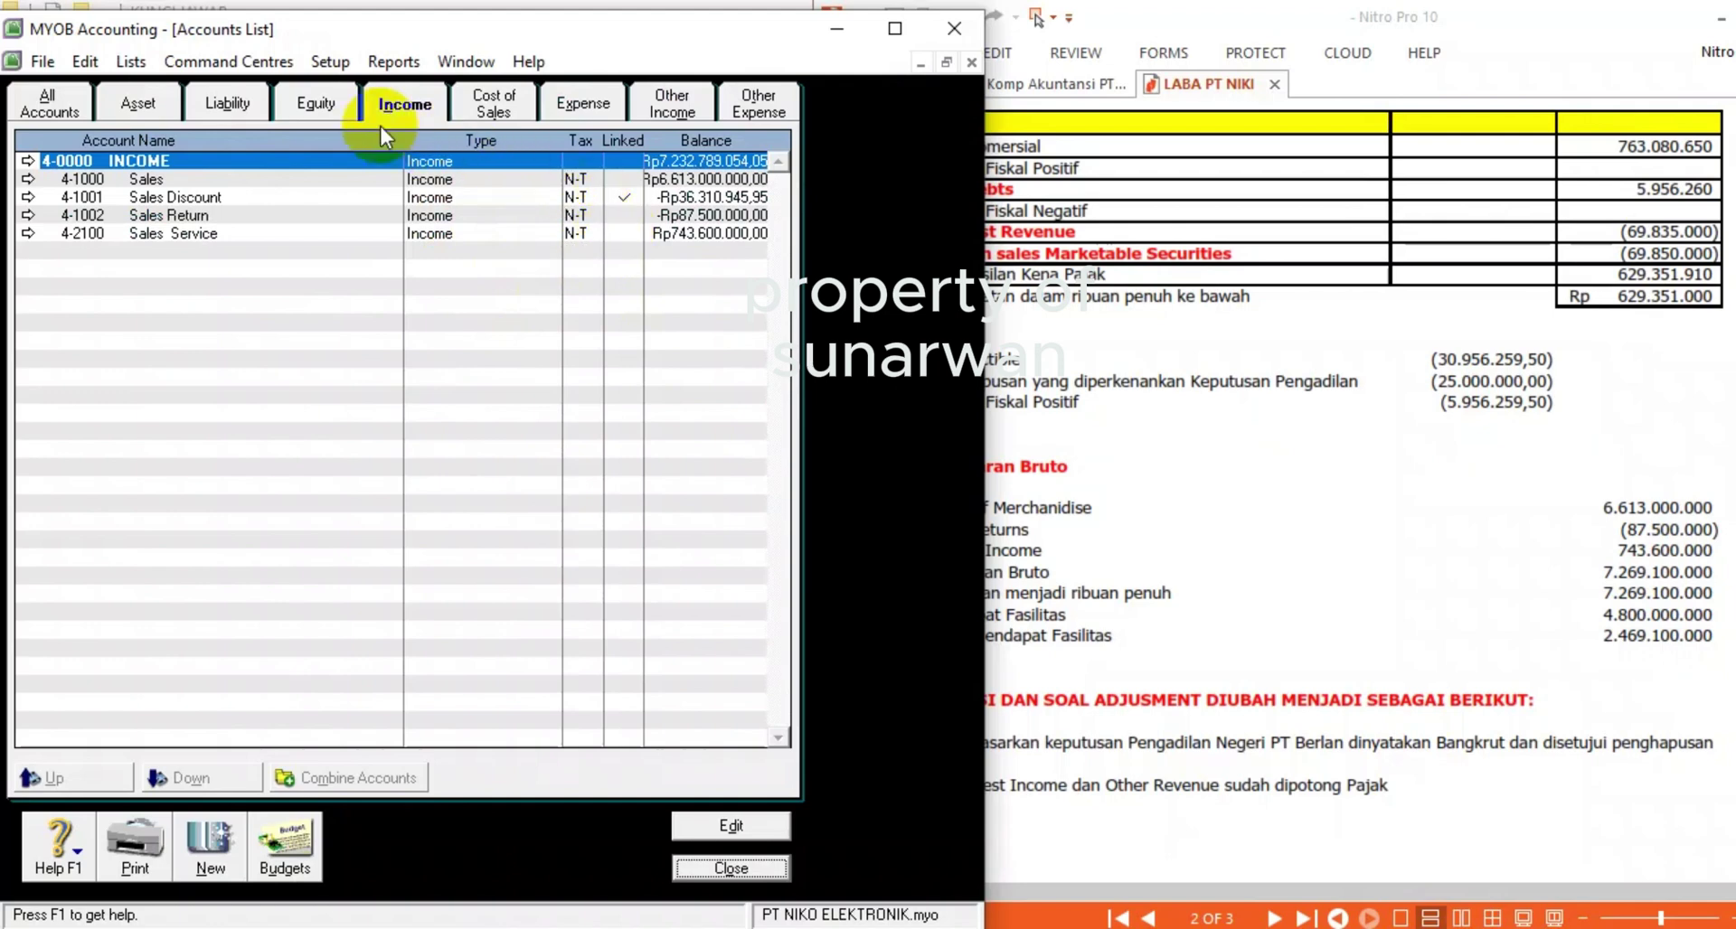
left_click(319, 104)
left_click(405, 104)
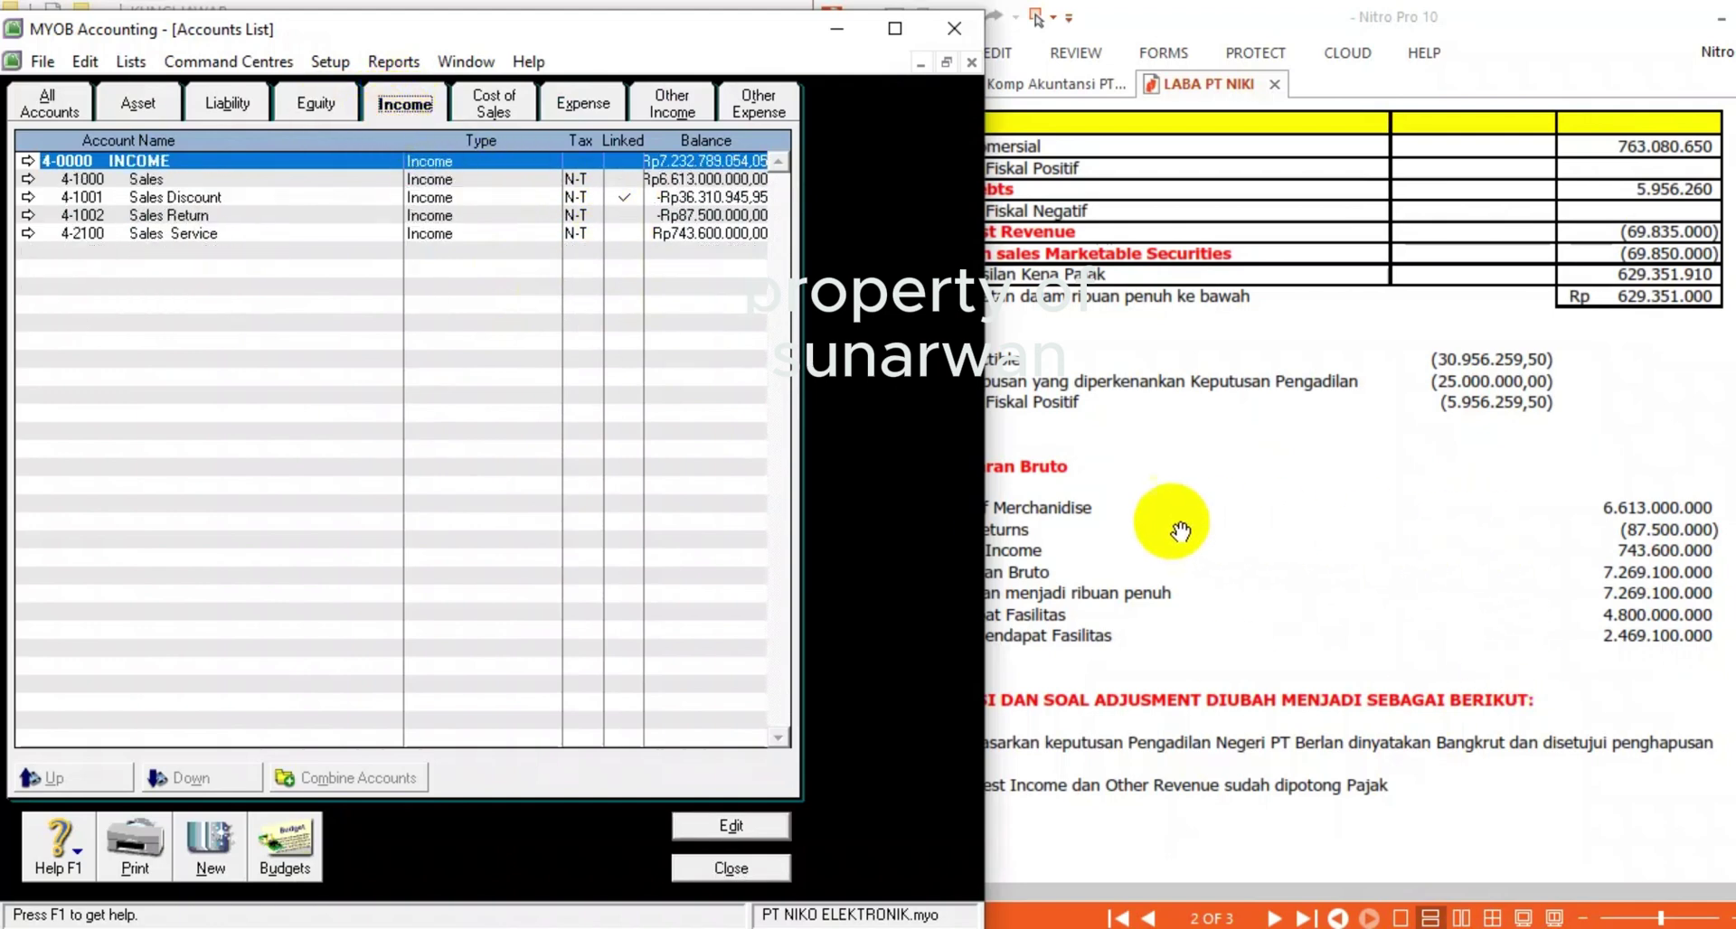
left_click_drag(994, 357, 794, 368)
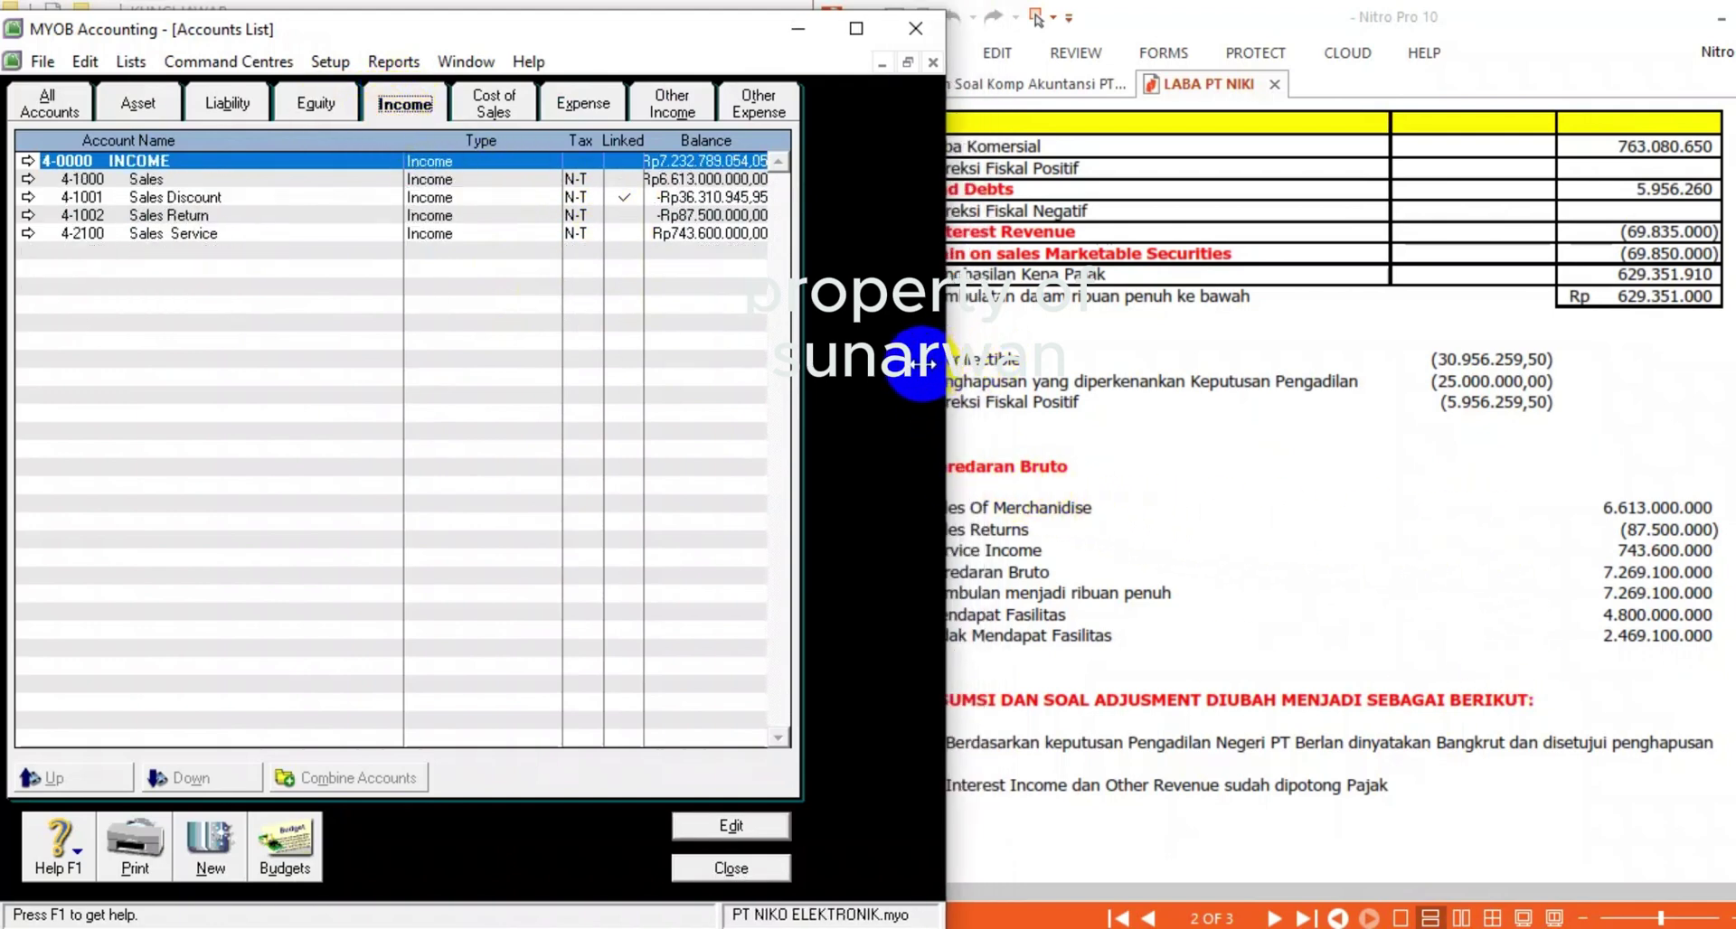
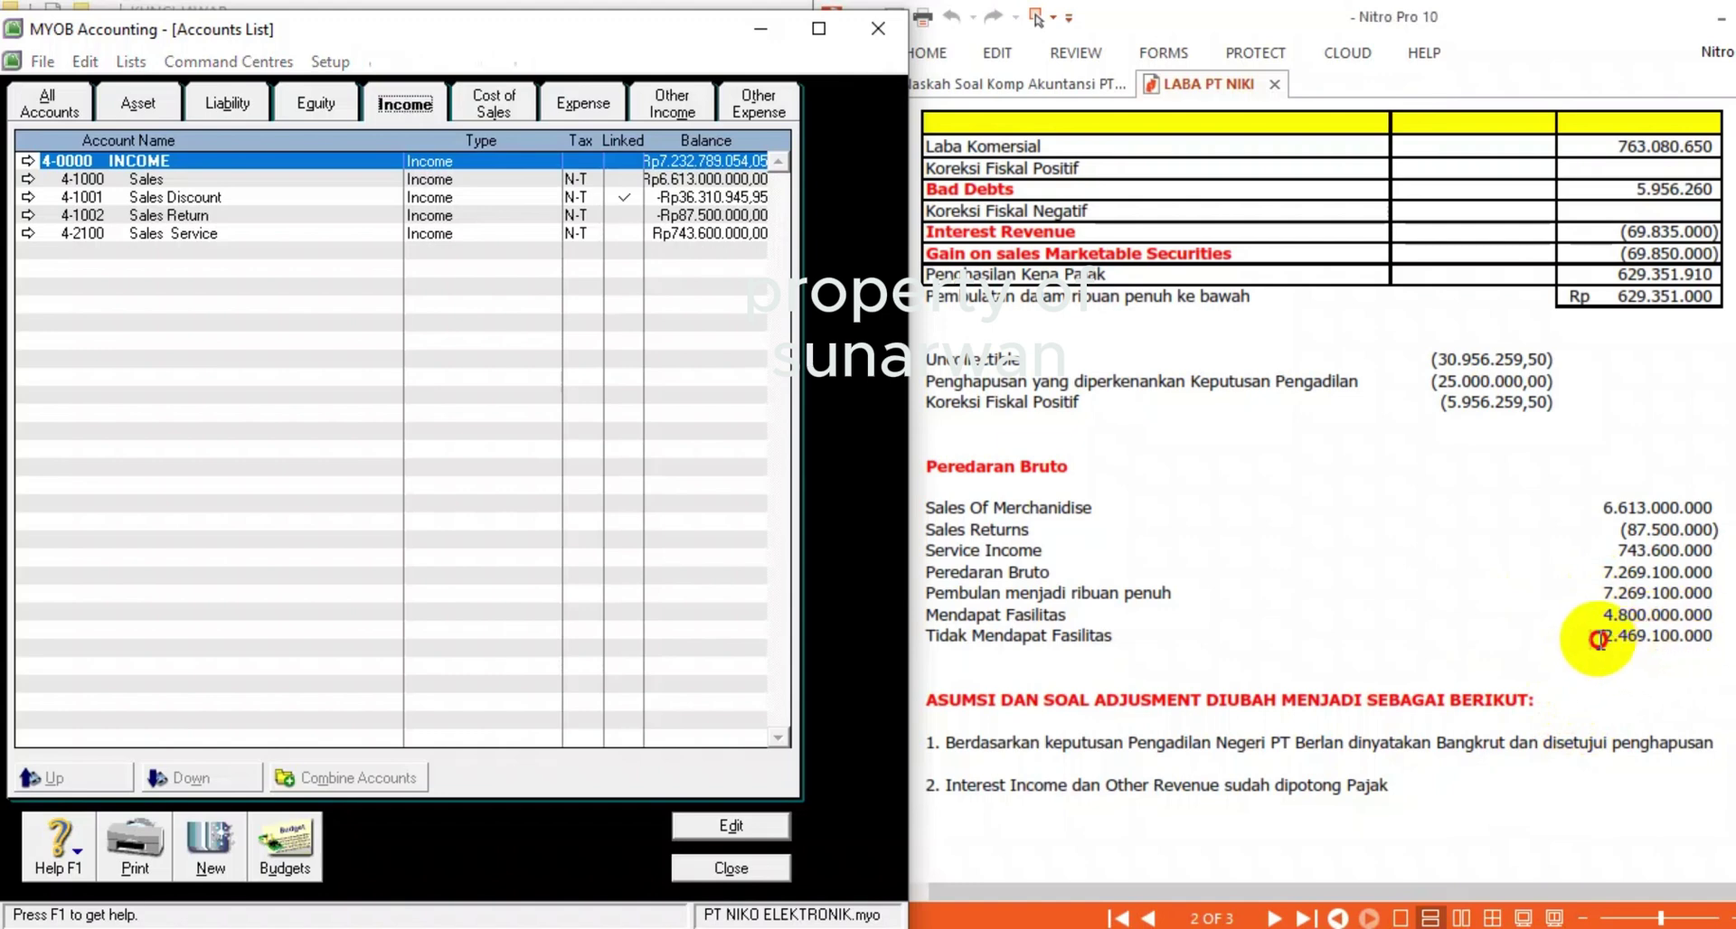
left_click(1599, 639)
left_click_drag(1598, 639, 1707, 637)
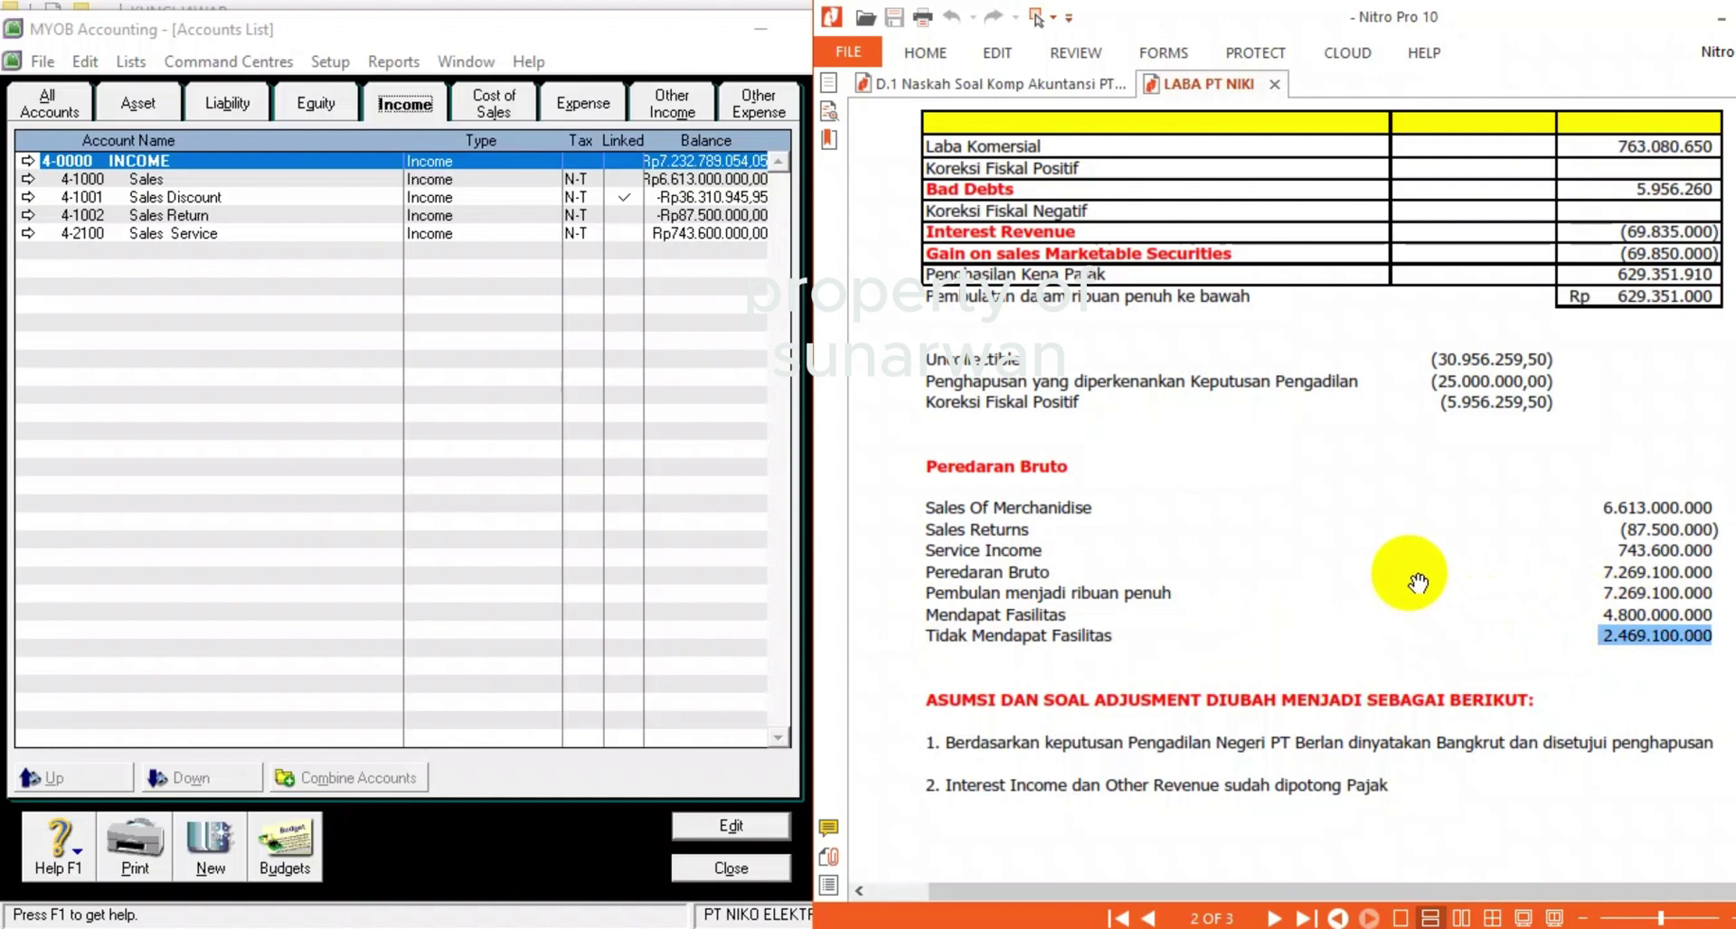
- Examine the PENGHASILAN KENA PAJAK 2022 tax calculation and the fiscal corrections it is based on in the LABA PT NIKI document
scroll(1419, 588, "up", 1)
scroll(1418, 583, "down", 1)
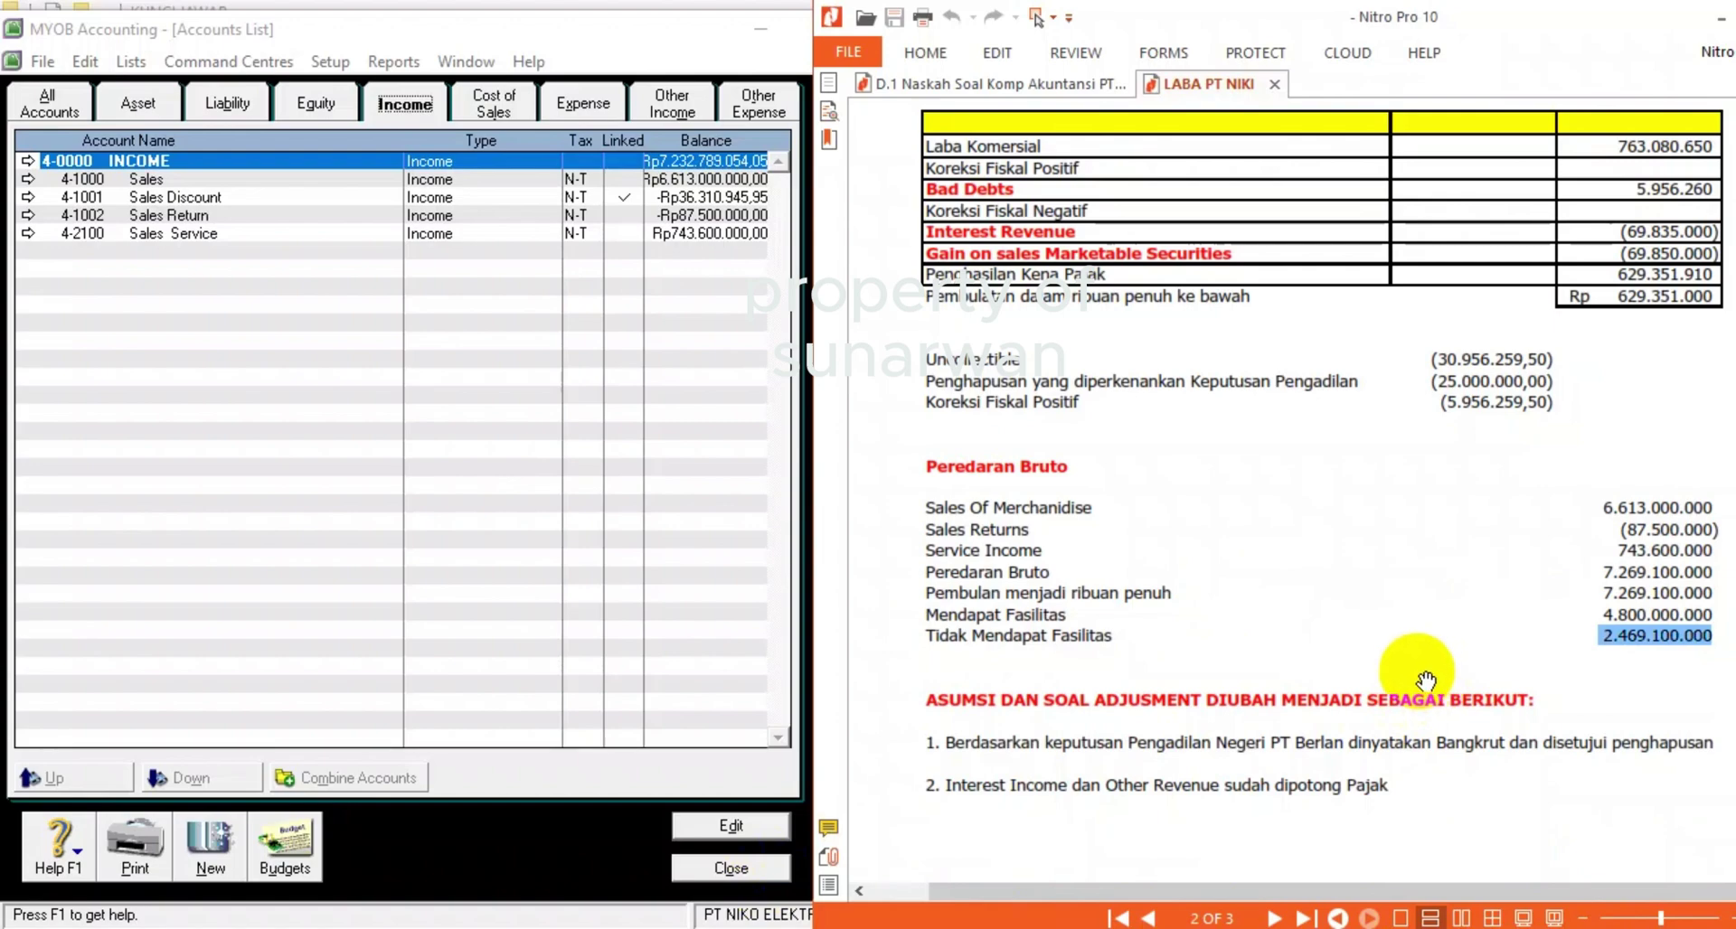
scroll(1410, 674, "up", 3)
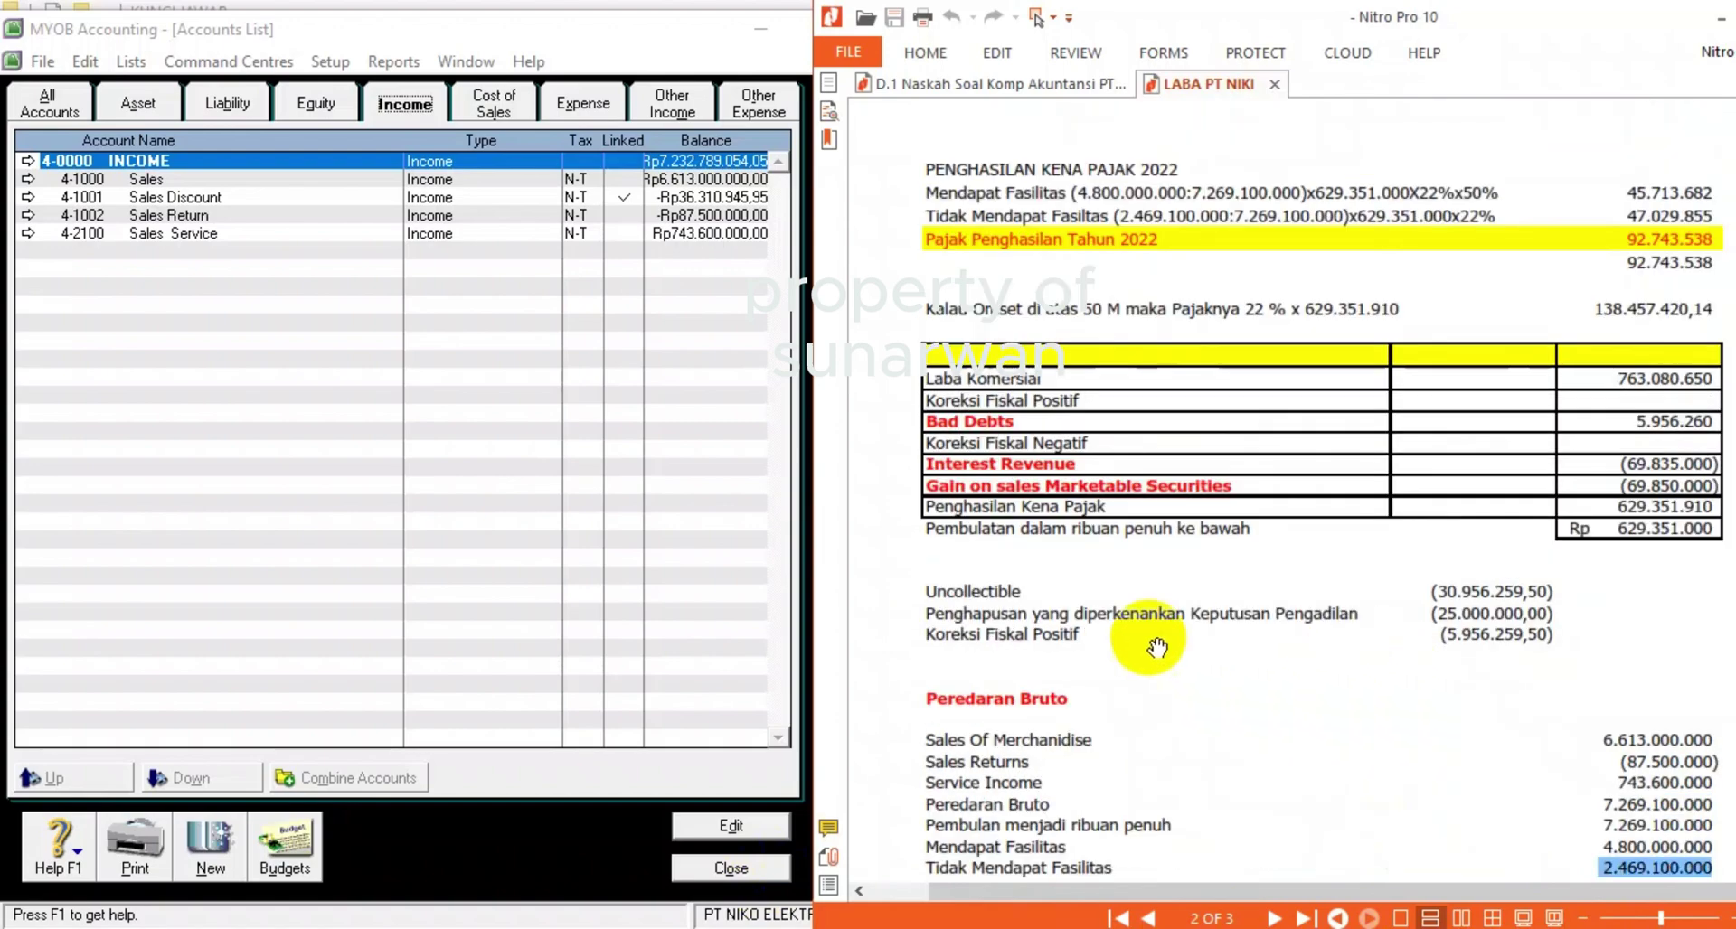
scroll(1589, 714, "down", 1)
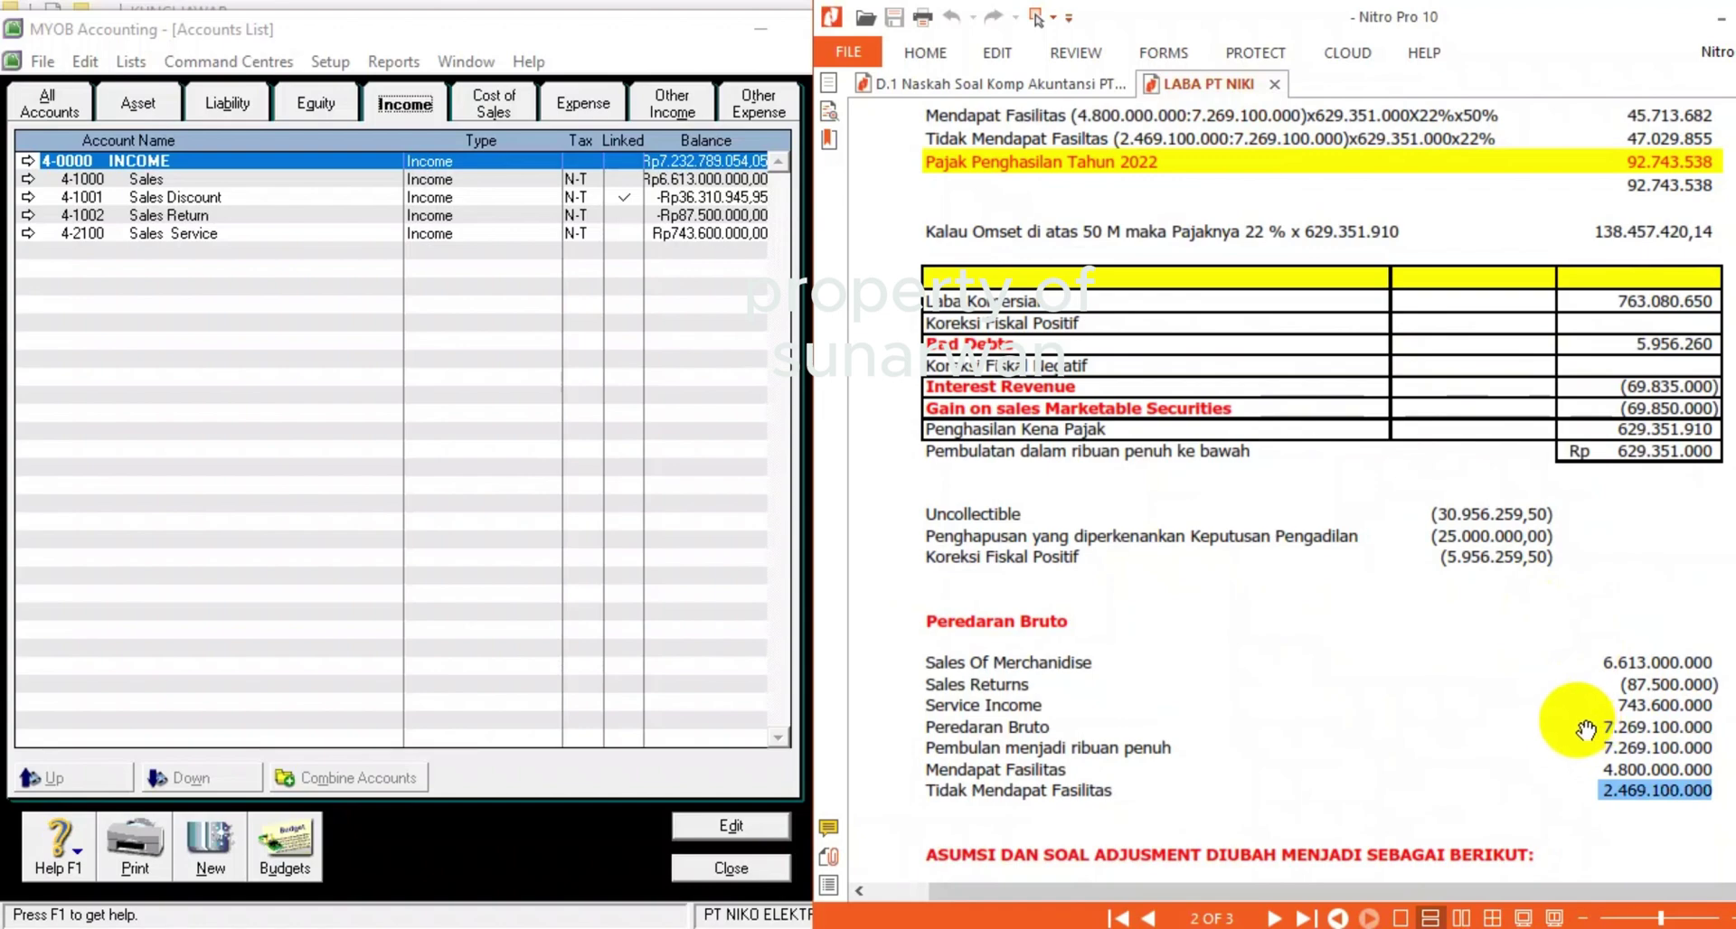
scroll(1591, 724, "up", 1)
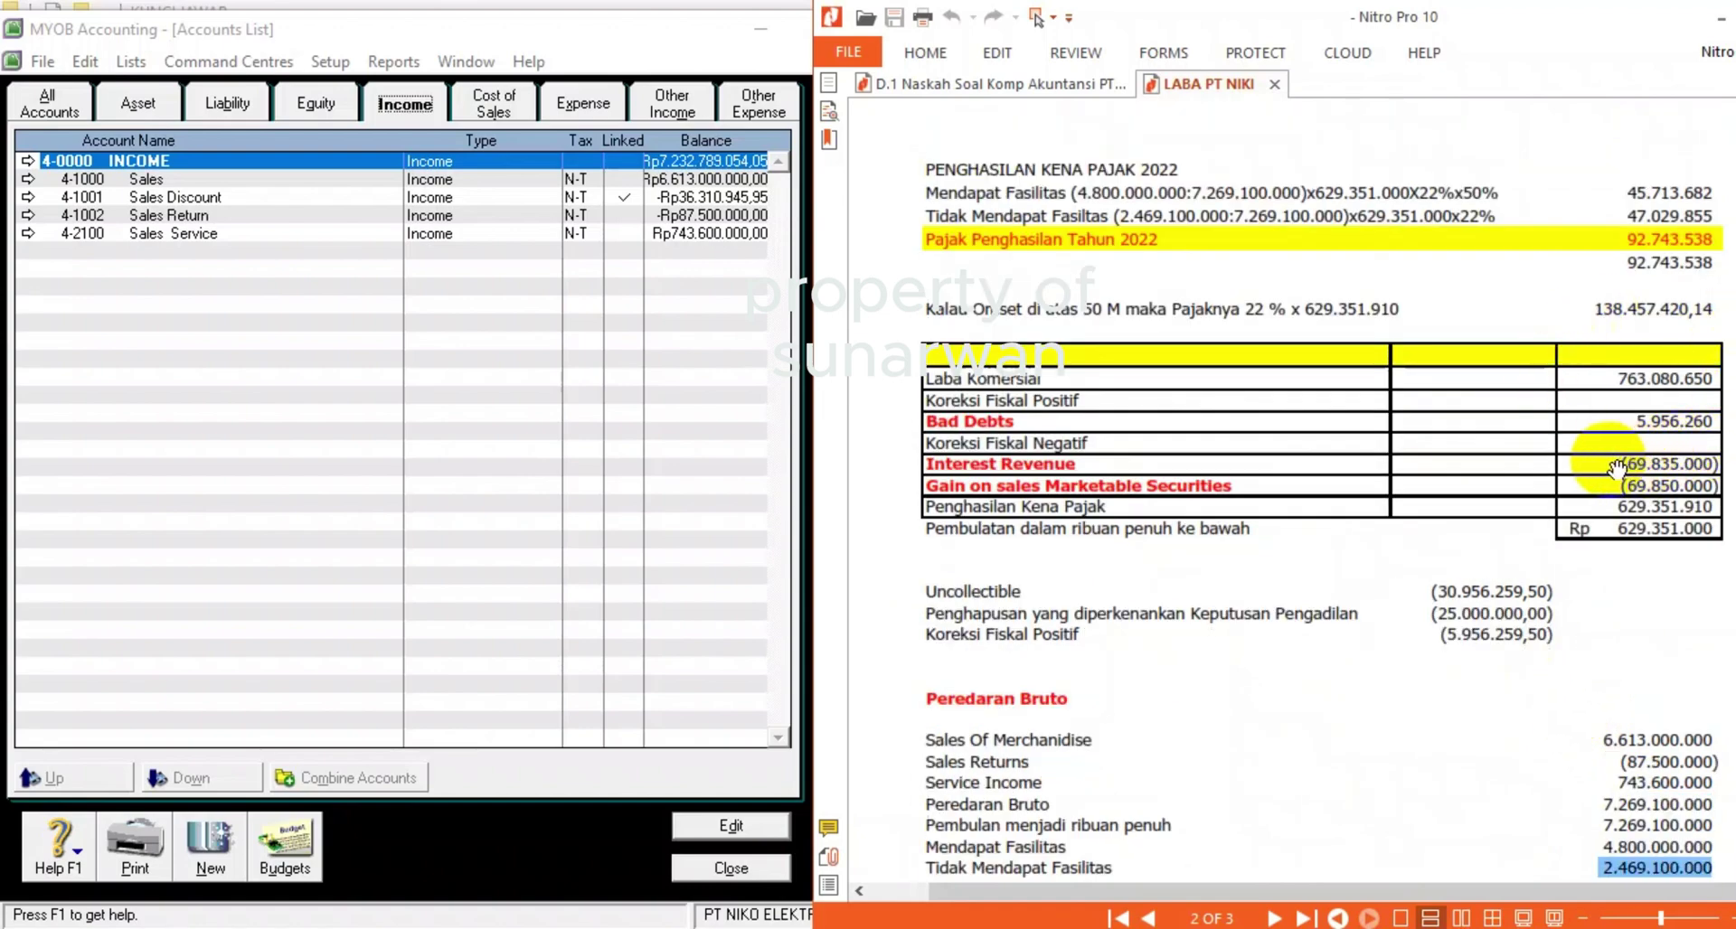
scroll(1537, 457, "up", 1)
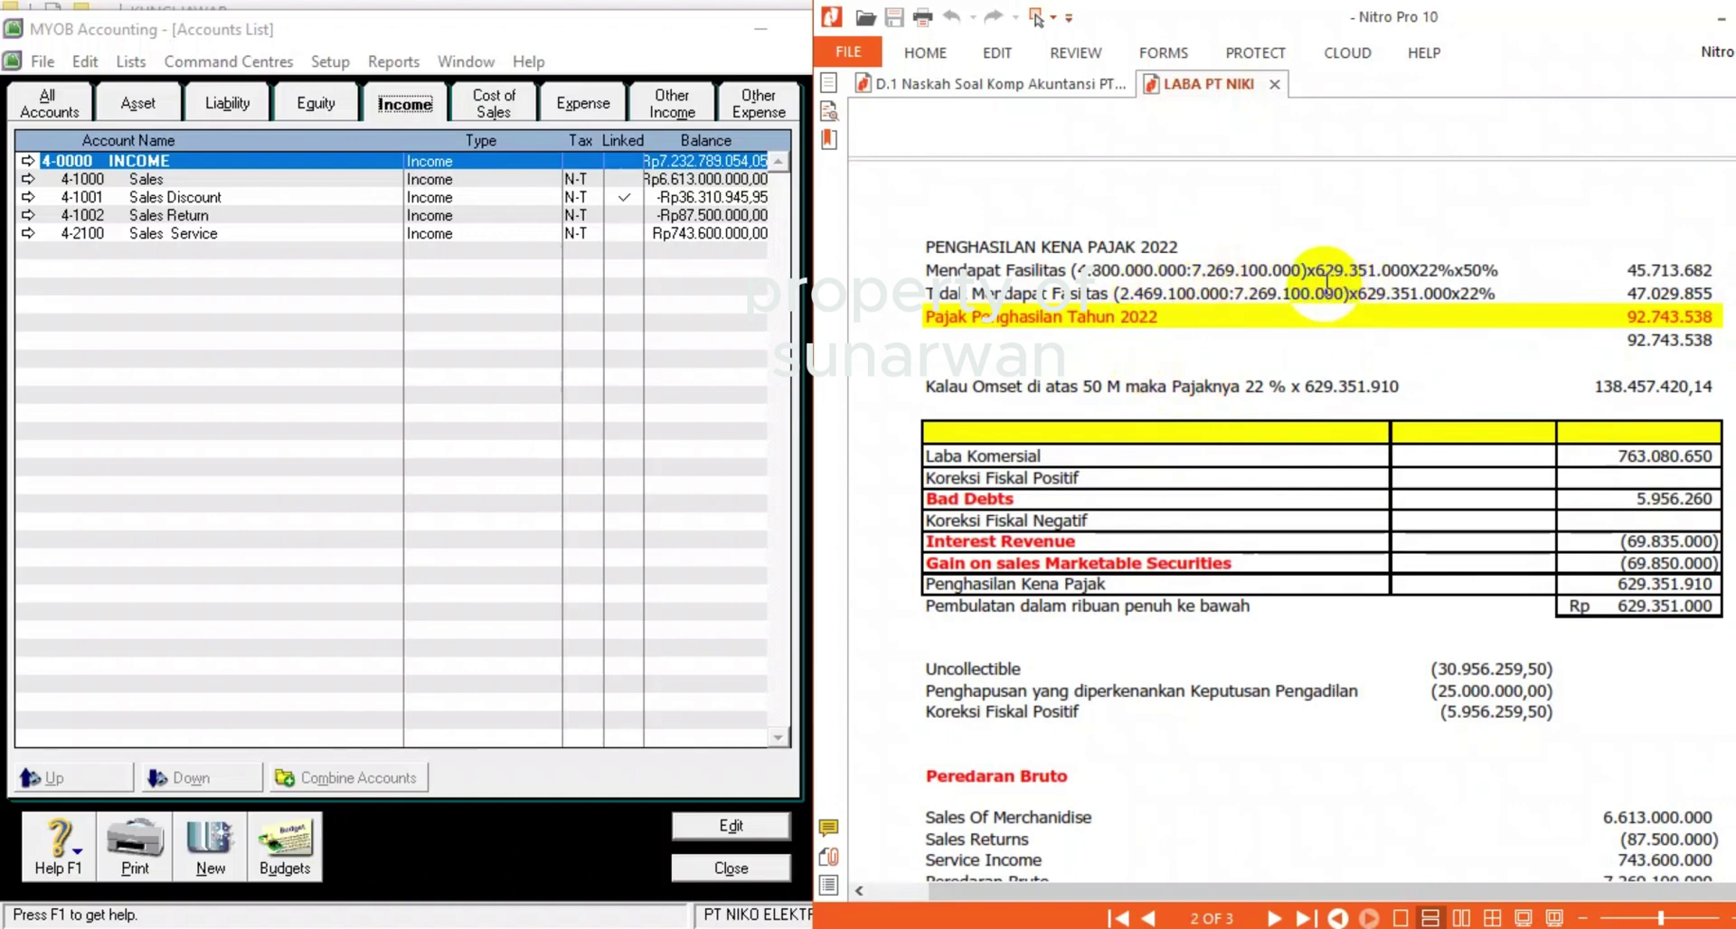
left_click(886, 928)
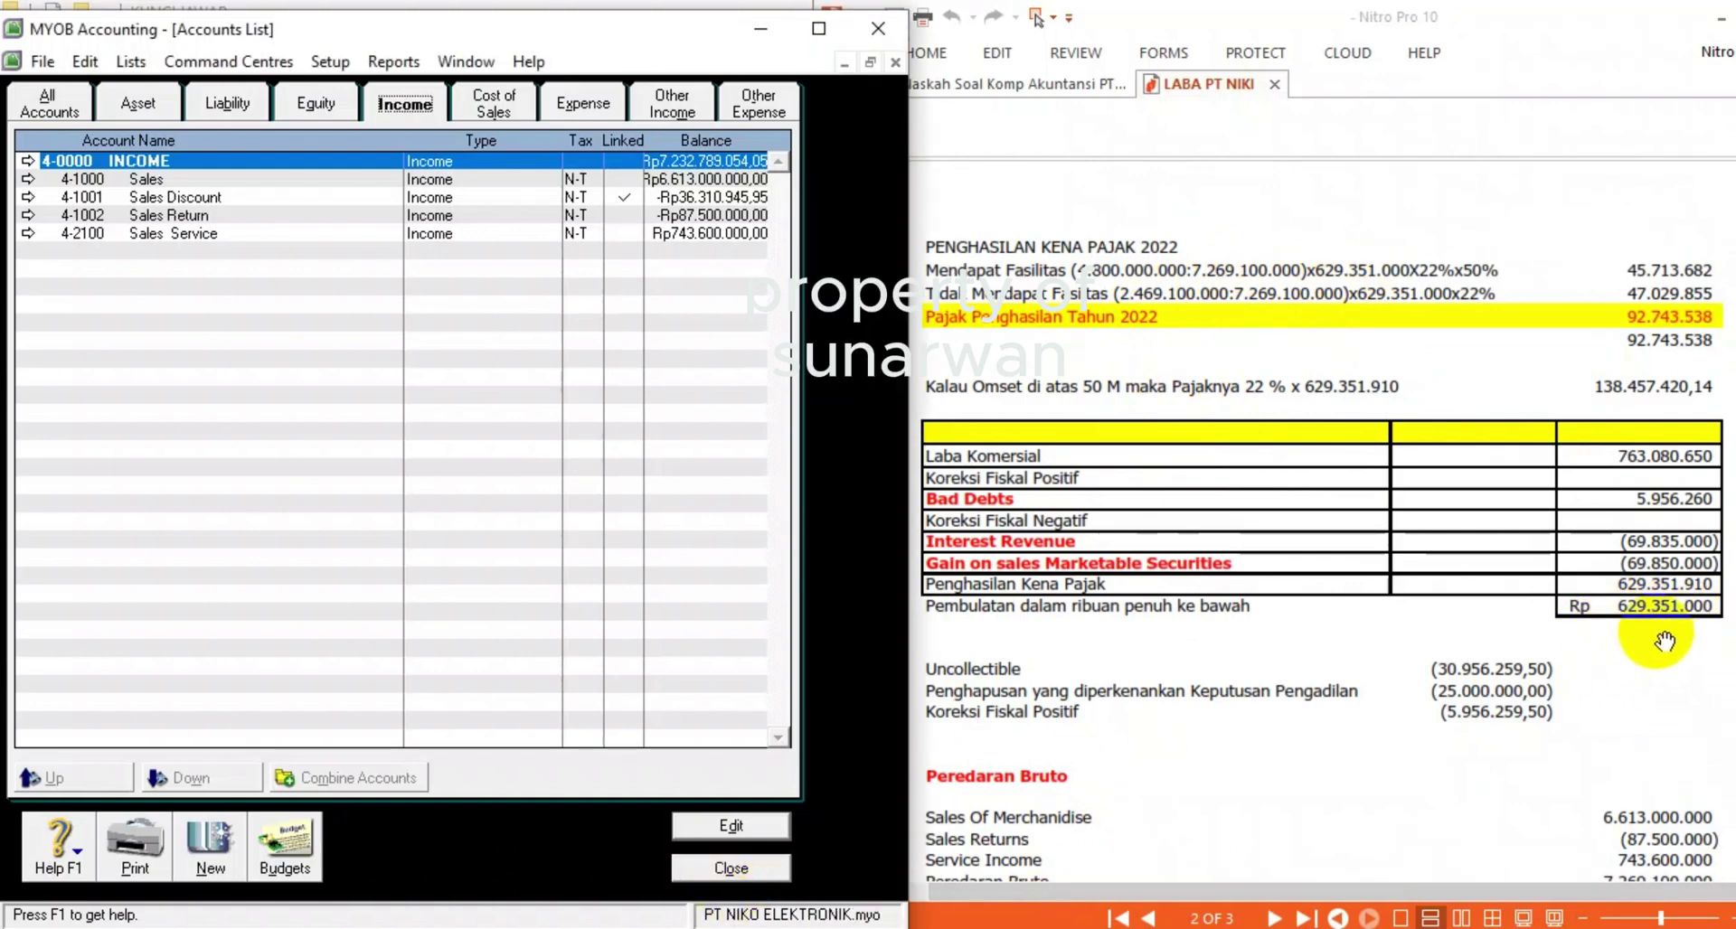
left_click(1628, 478)
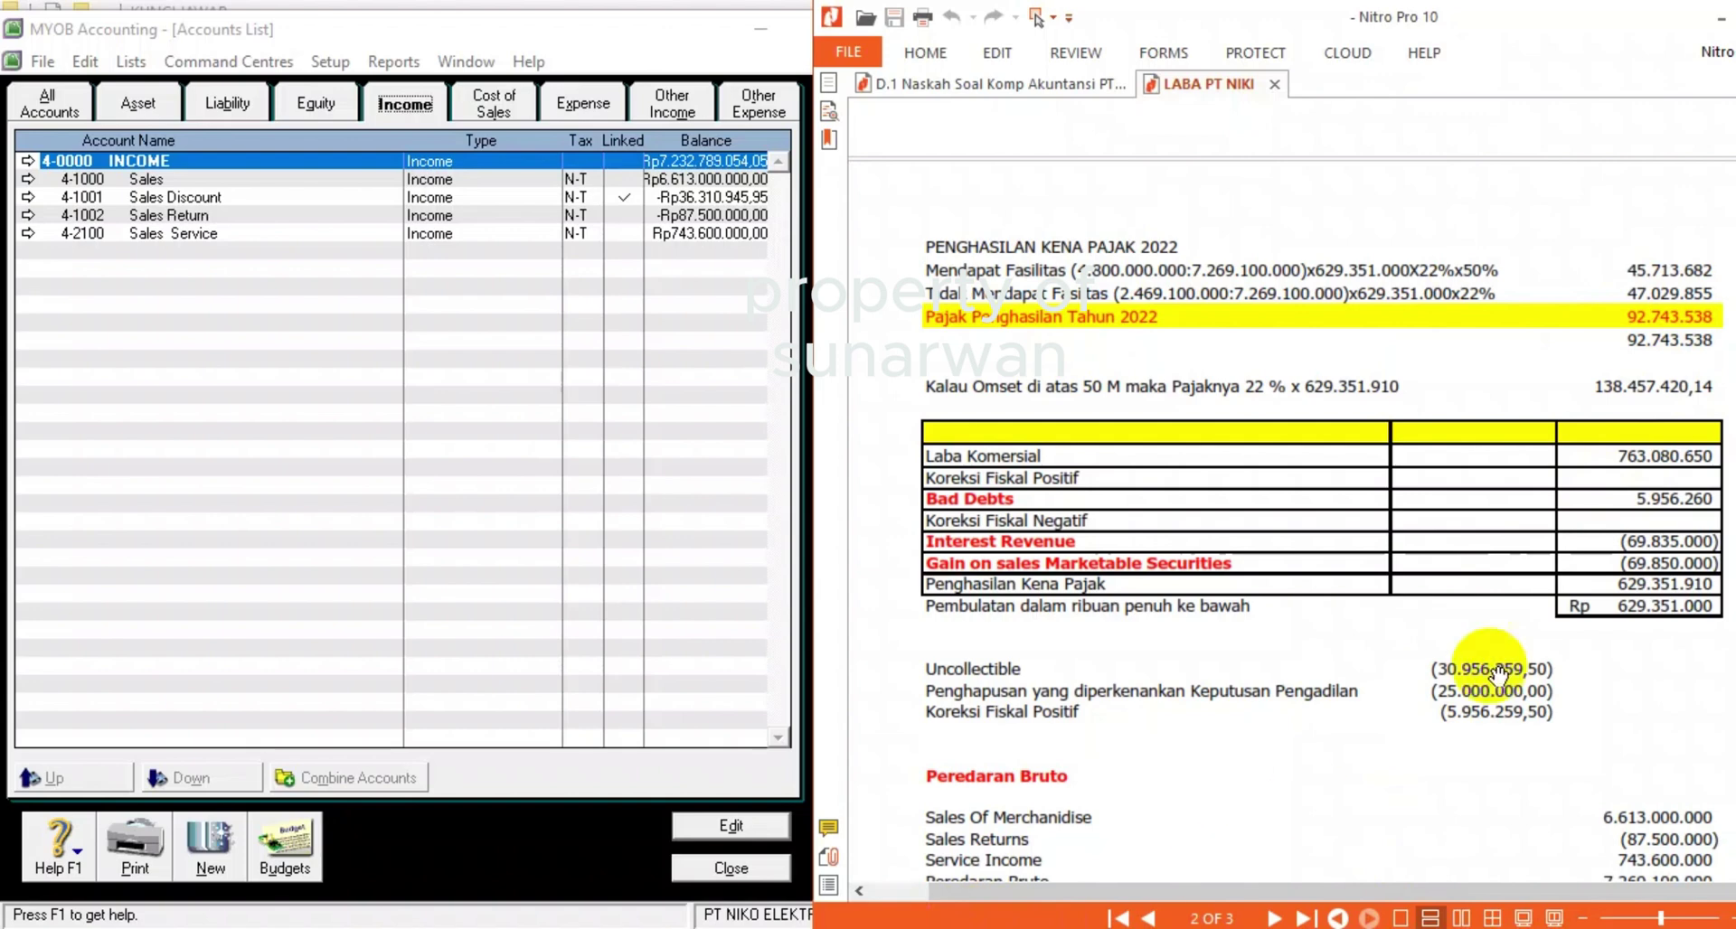
- Close the accounts list and start a new journal entry numbered 14/BM with the memo PENYESUAIAN PAJAK
left_click(730, 868)
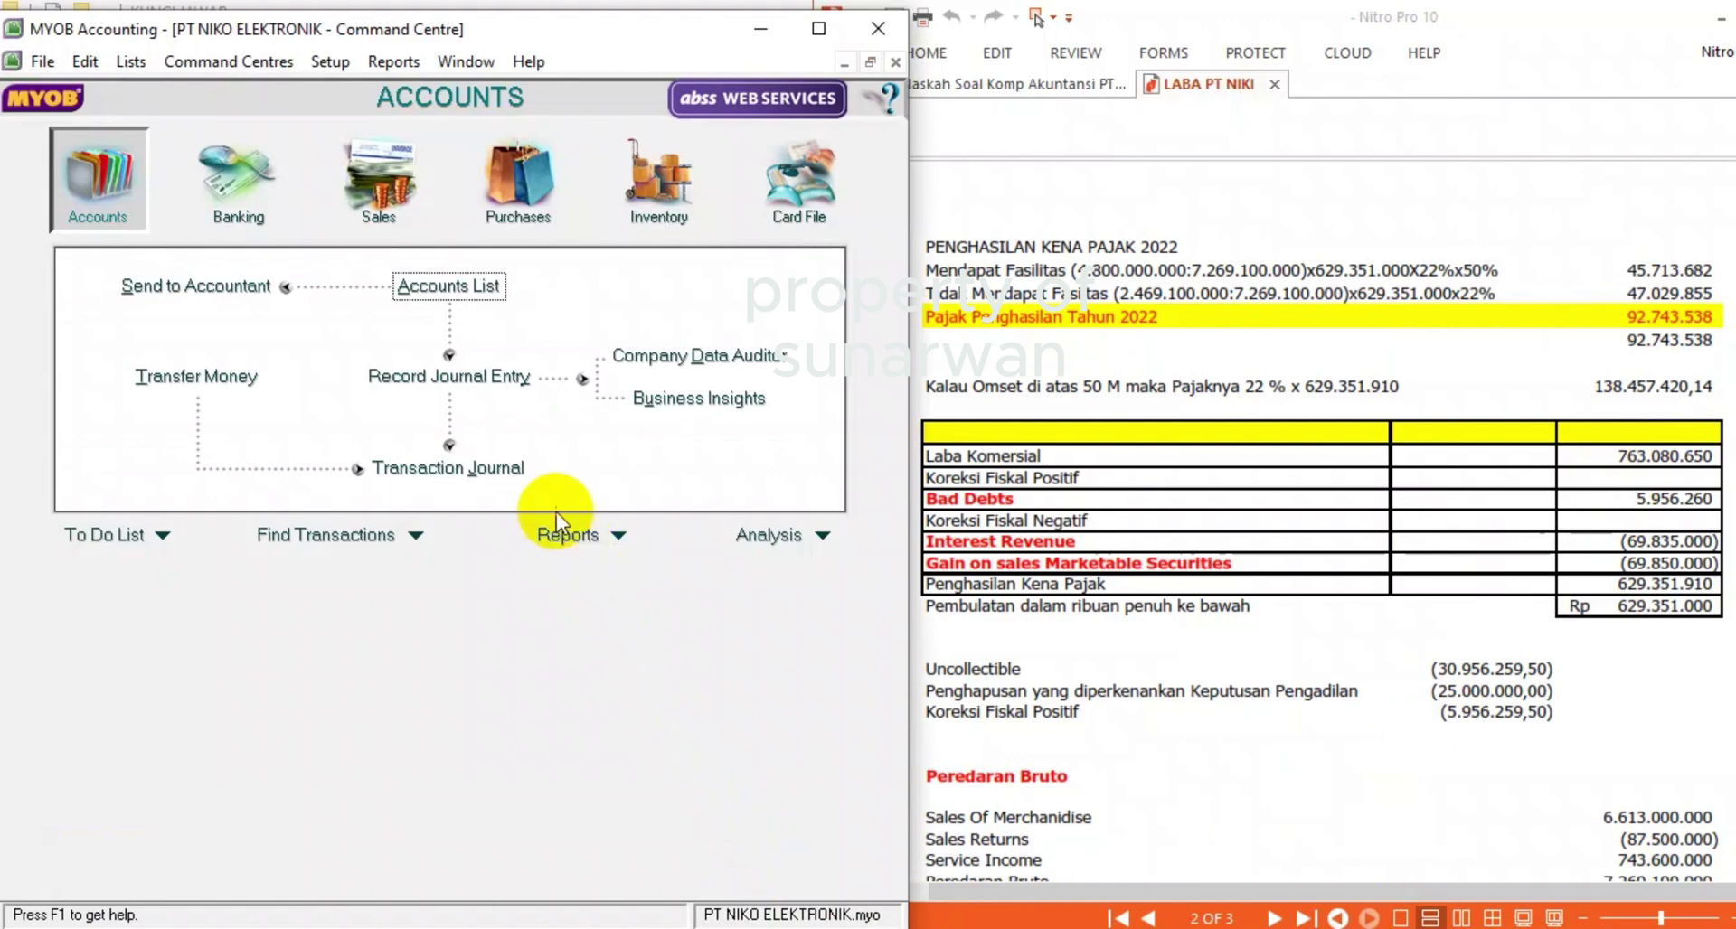
left_click(443, 376)
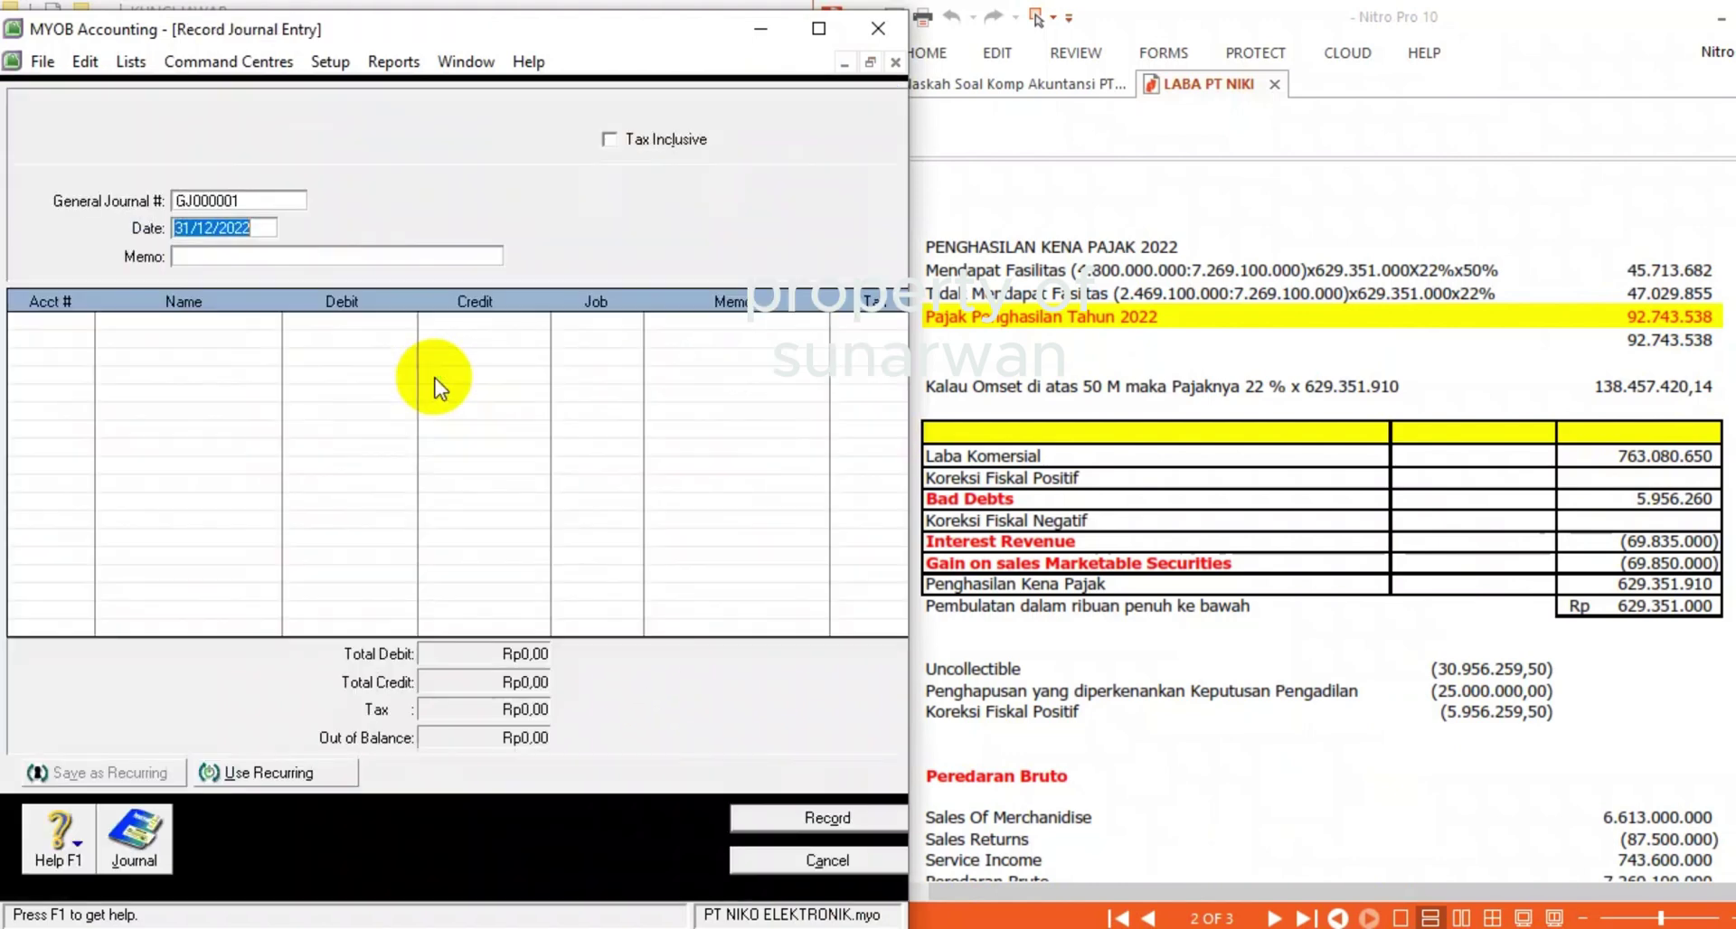
left_click(267, 203)
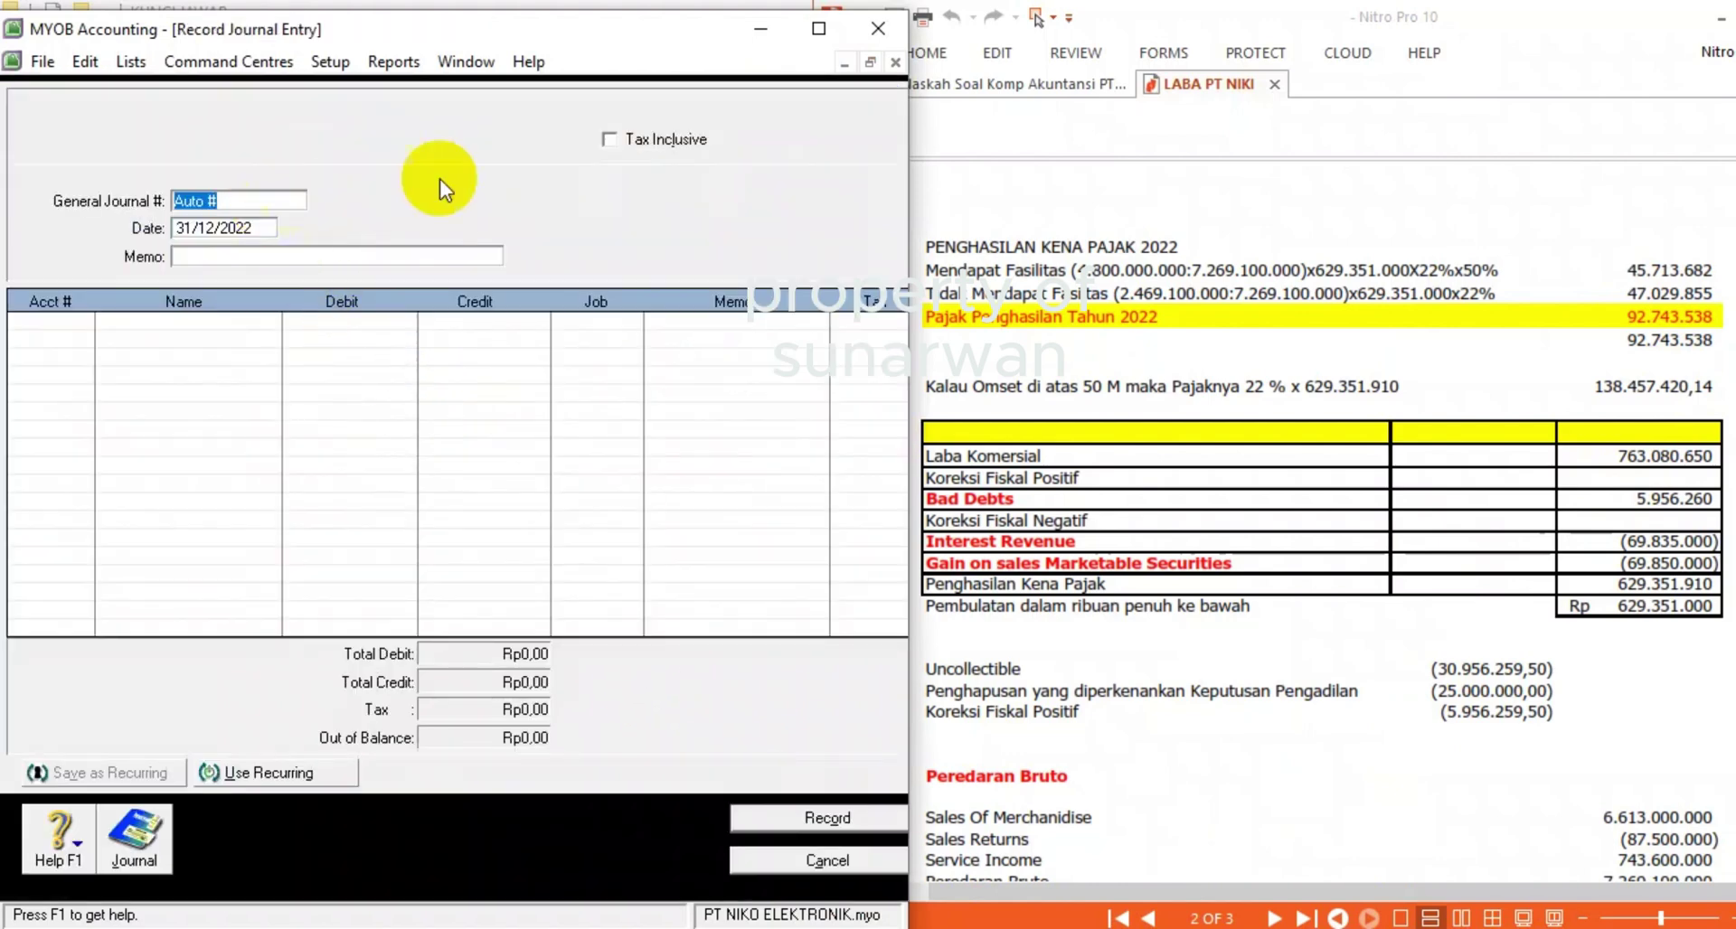
type("14")
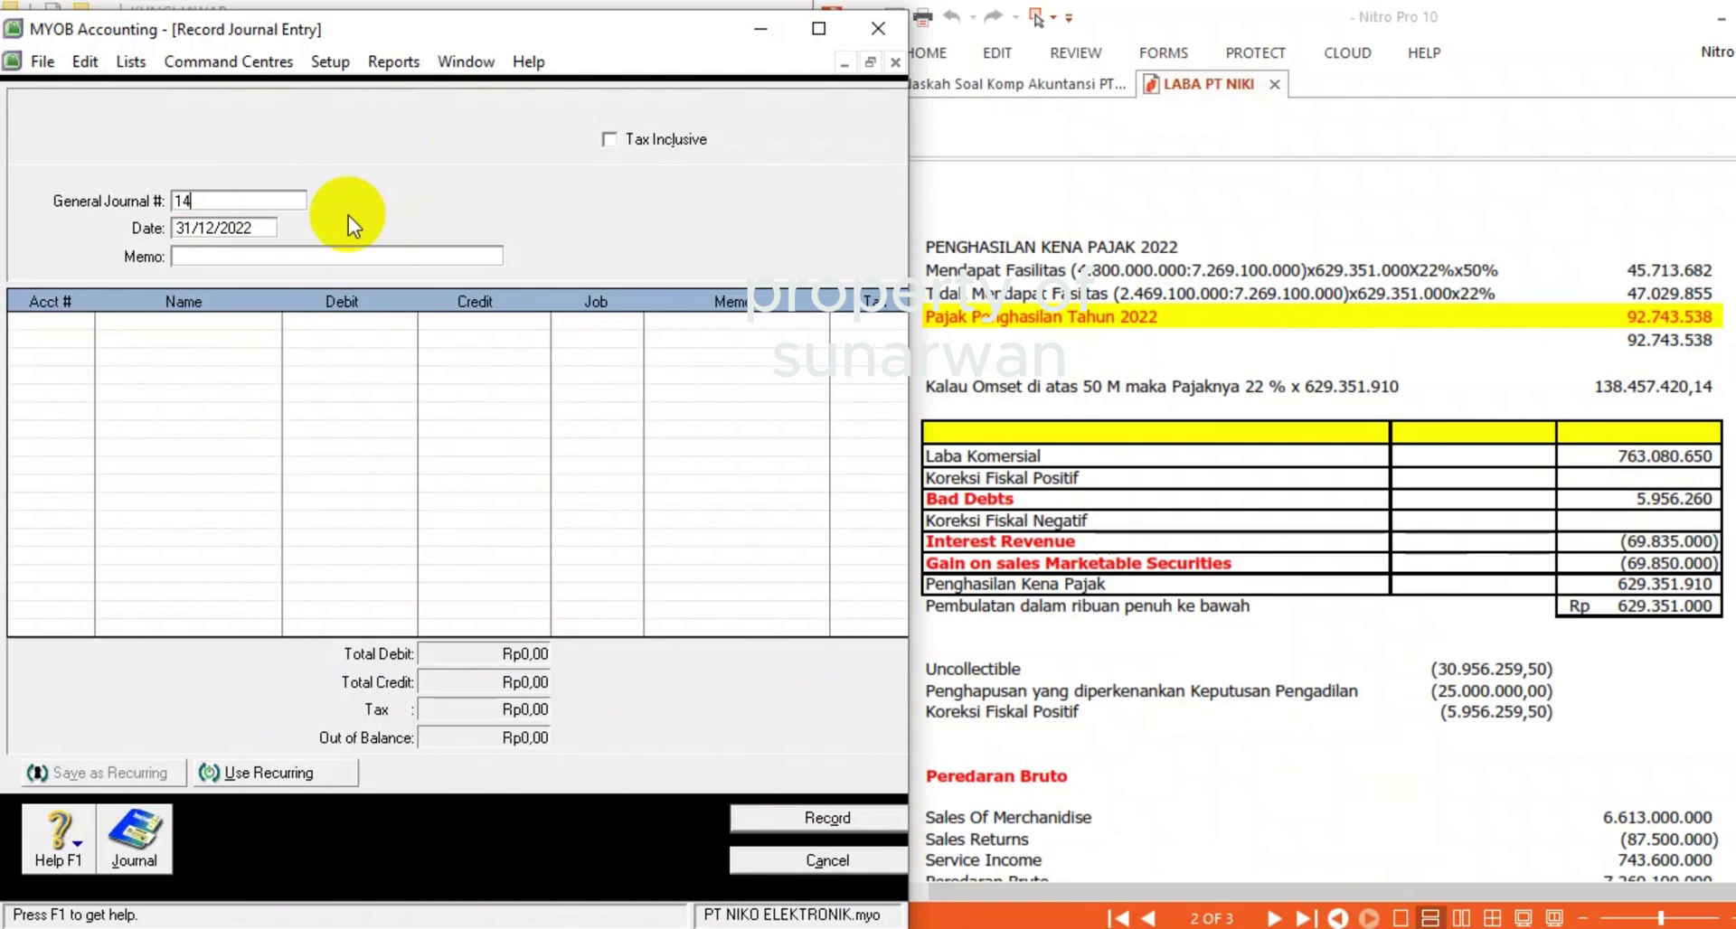
type("/BM")
key("Tab")
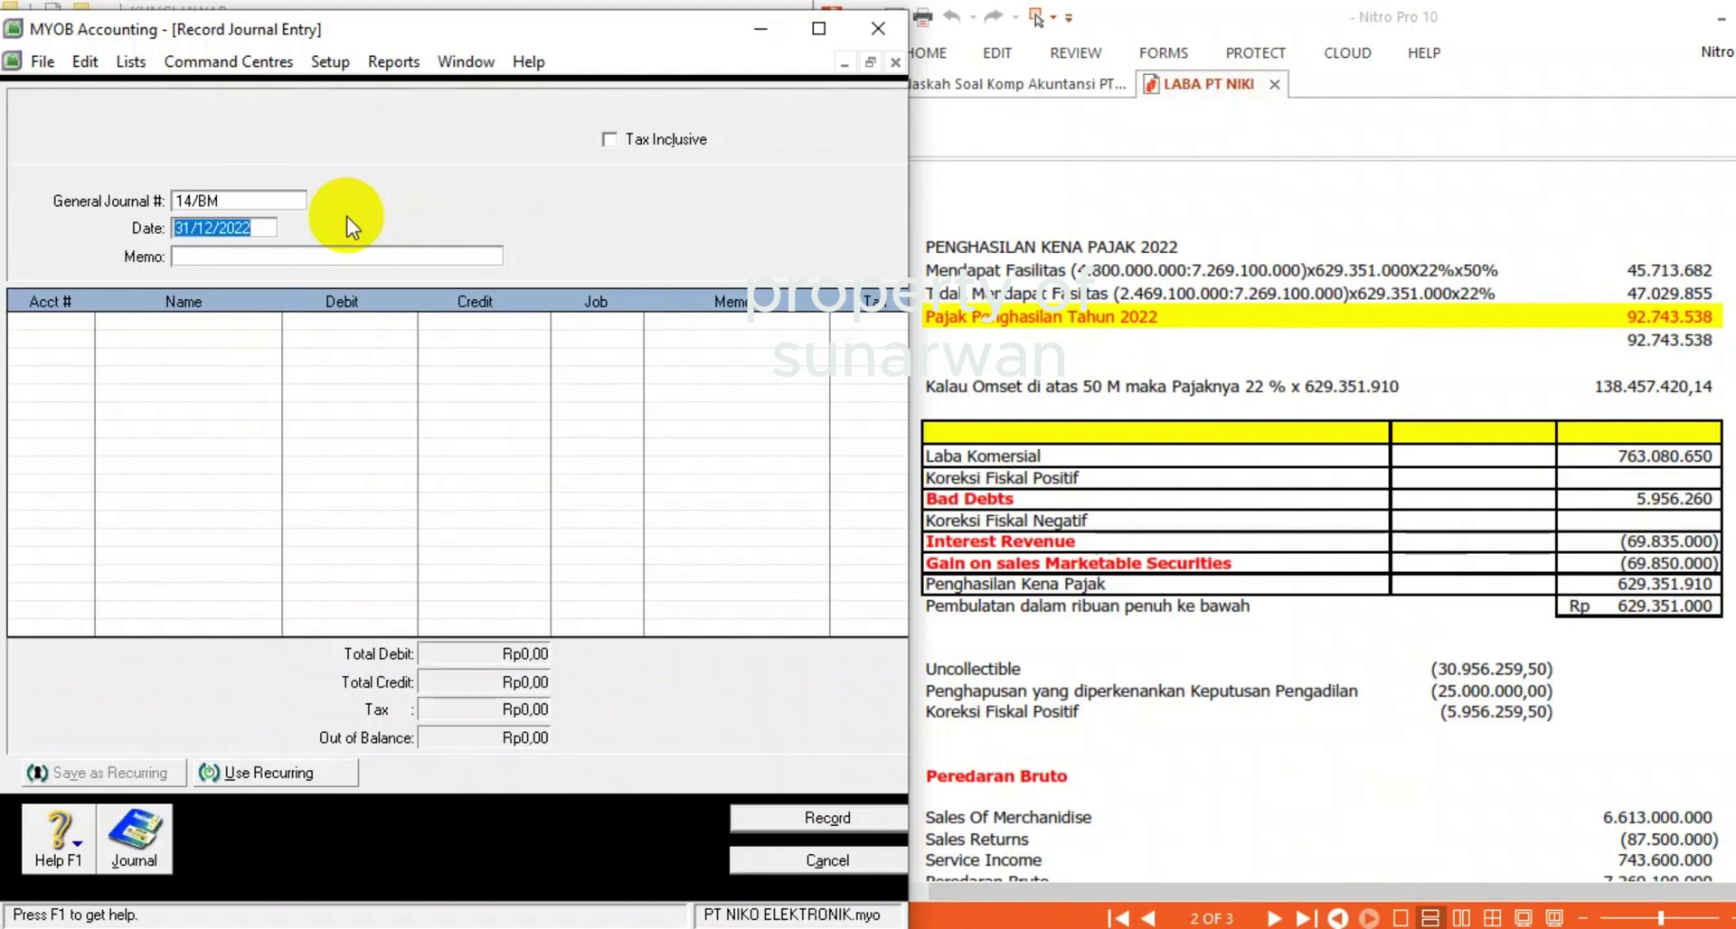
key("Tab")
type("P")
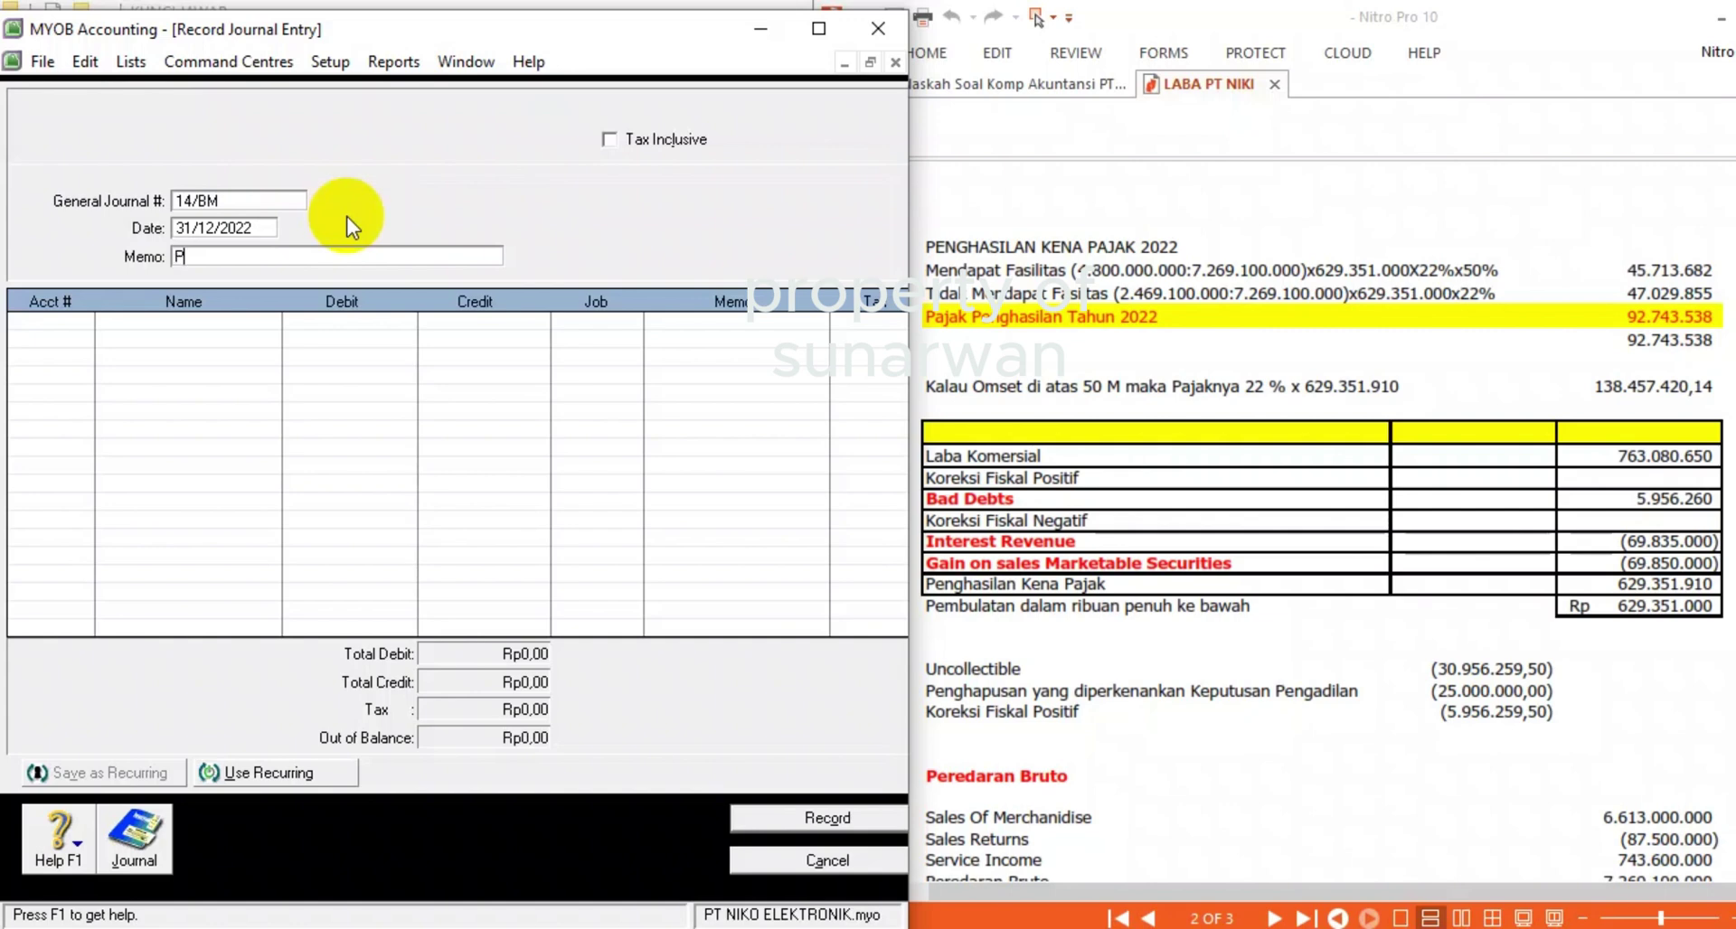
type("ENYESUAIAN PAJAK")
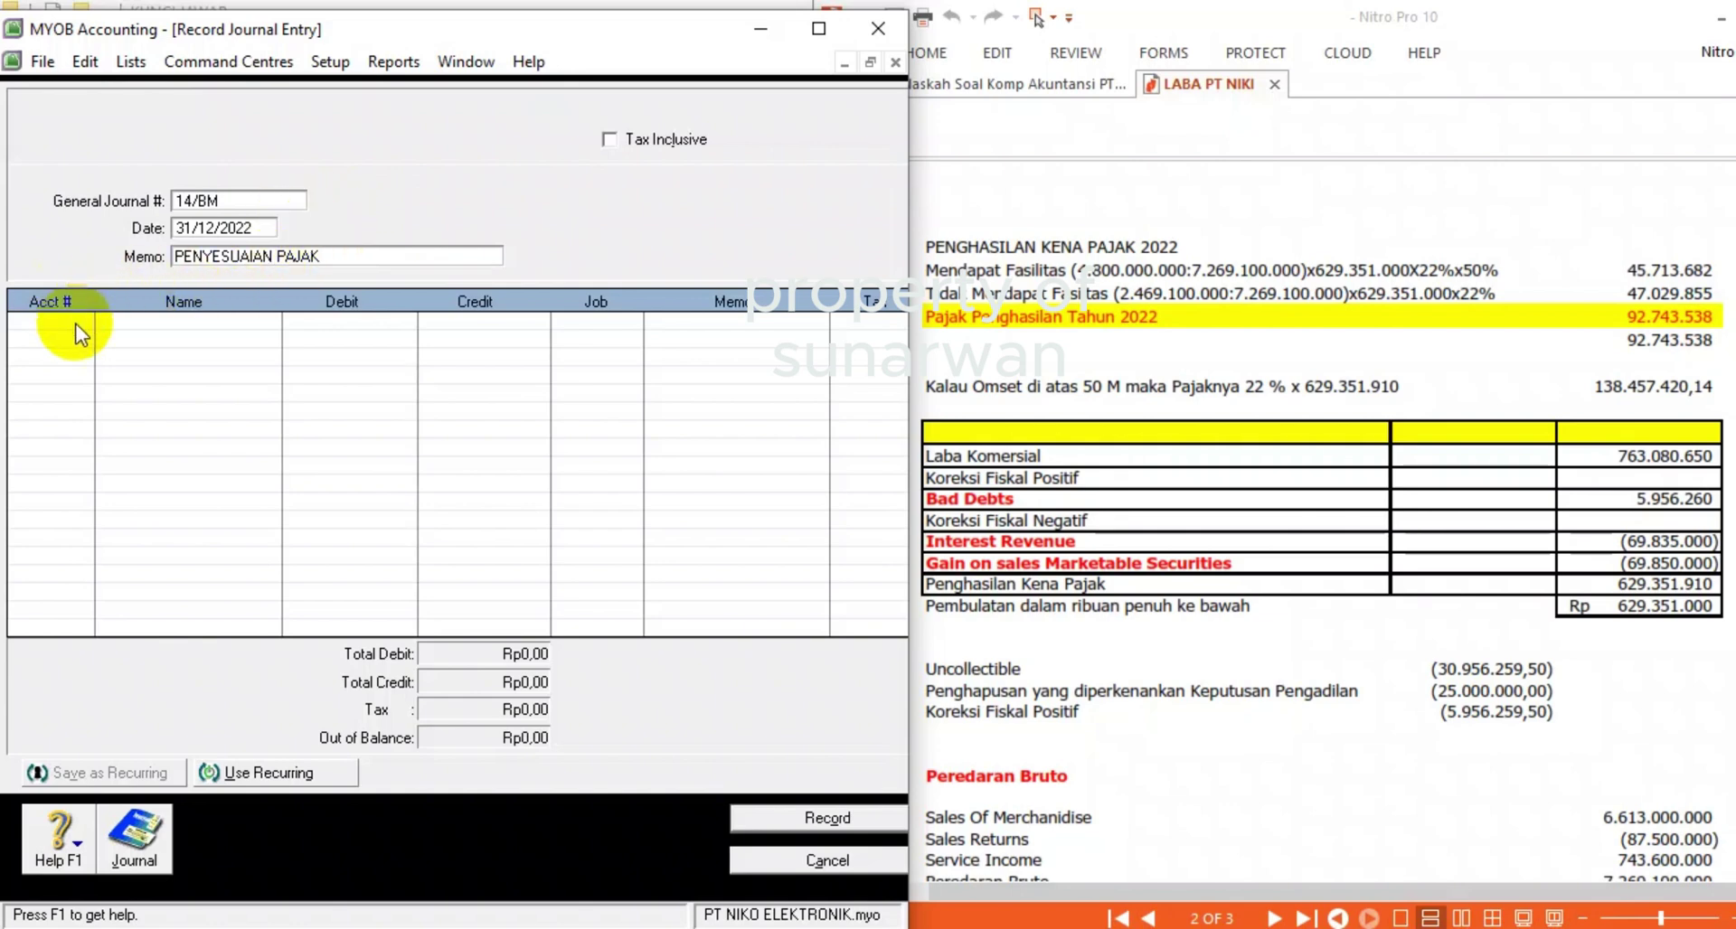
- Debit account 9-1002 Company Income Tax with 92.743.538 on the first line of journal entry 14/BM
left_click(81, 323)
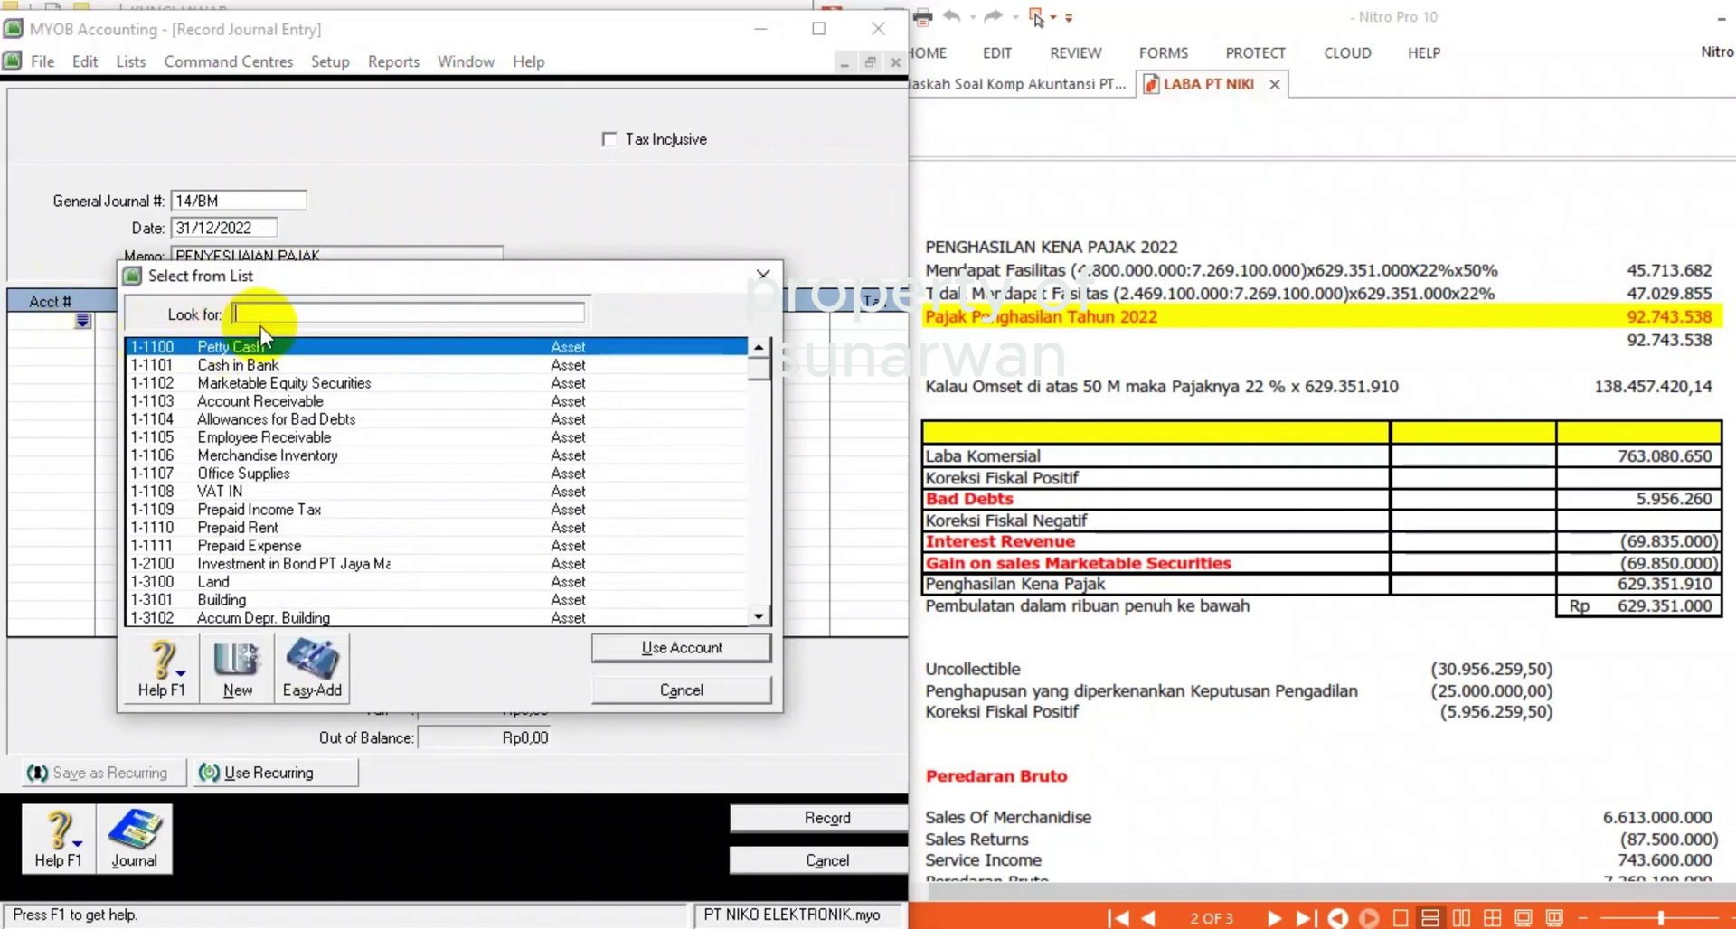
scroll(271, 561, "down", 20)
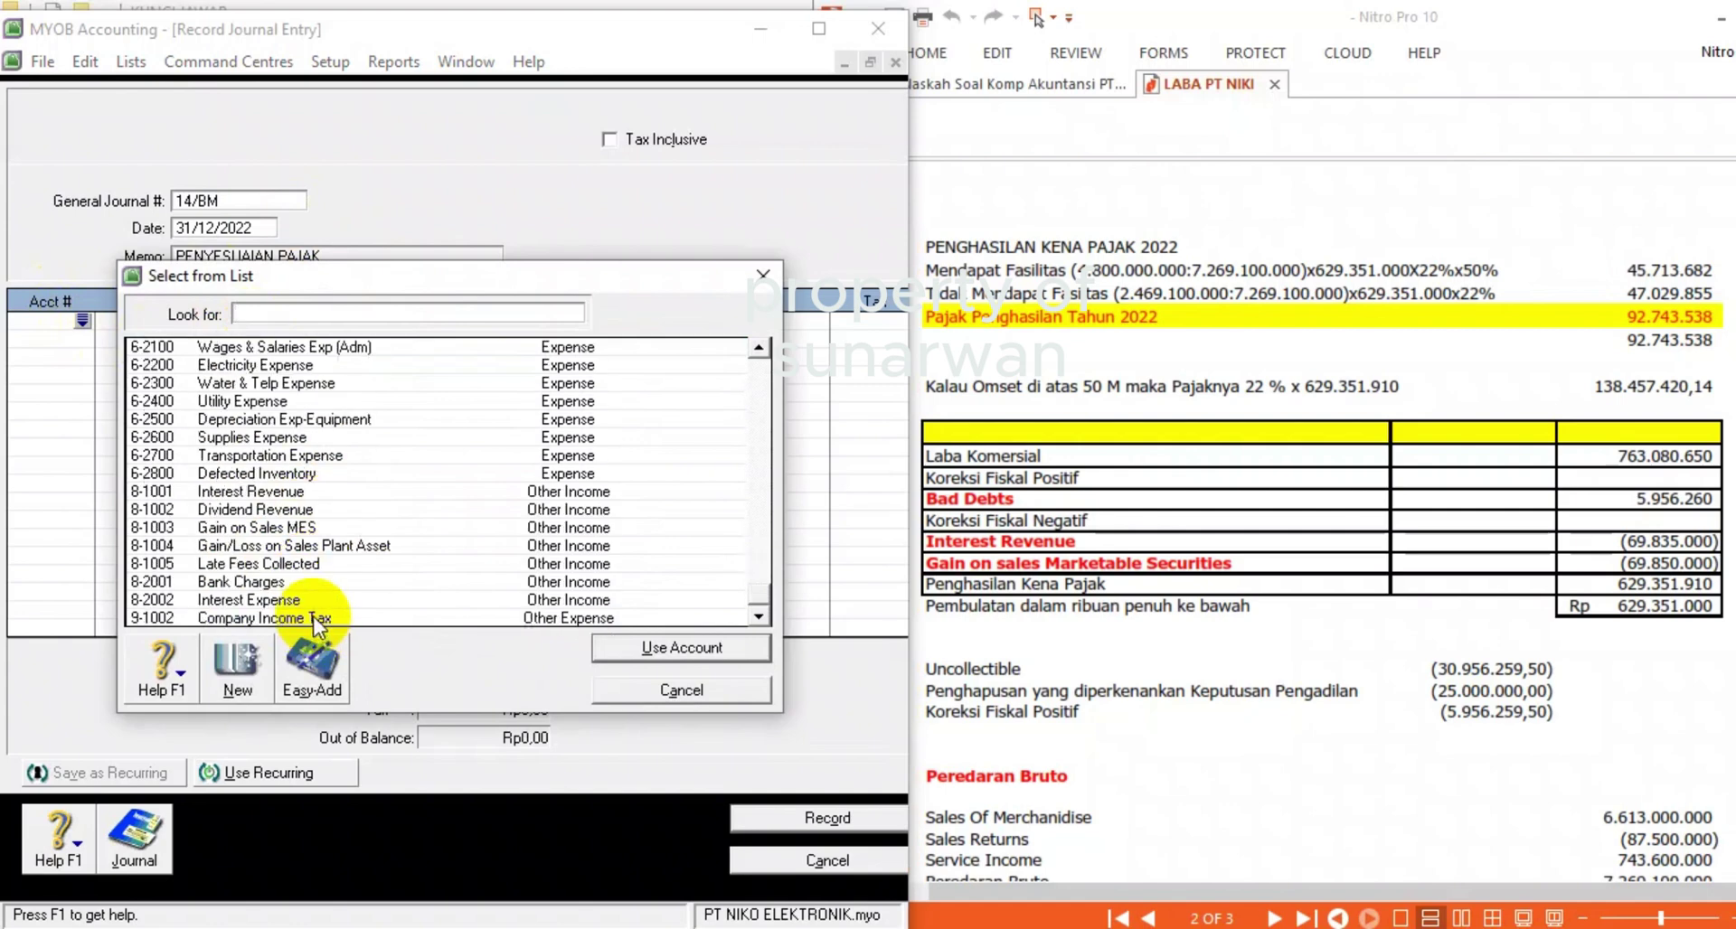
double_click(271, 618)
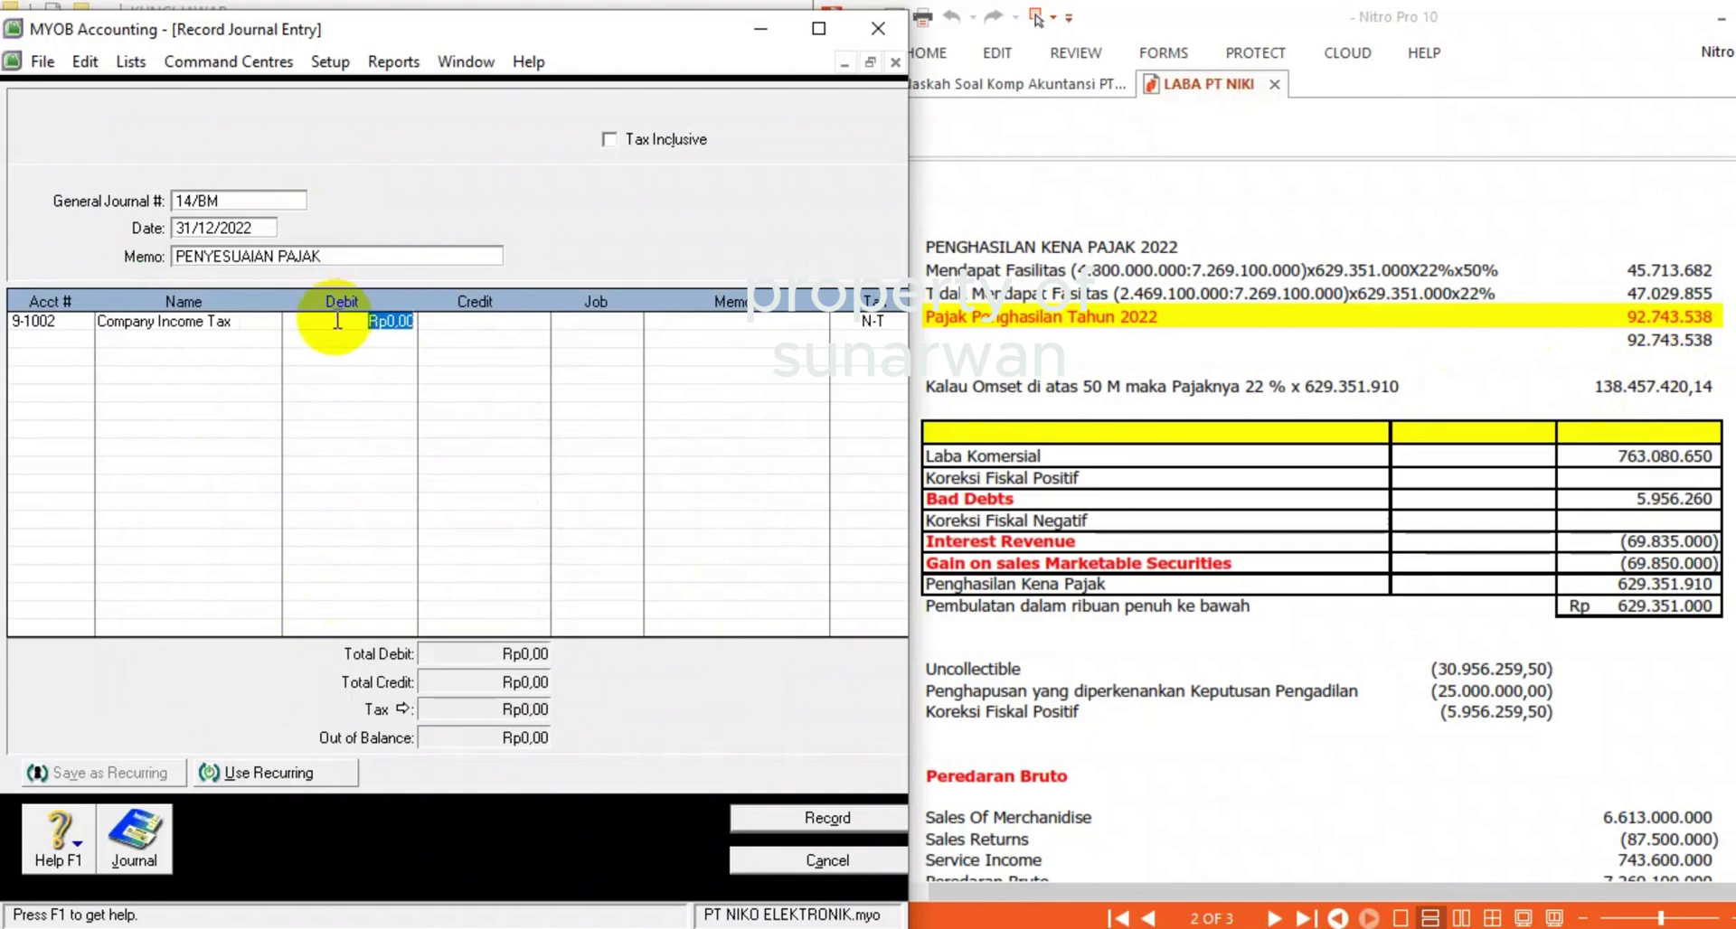
type("92")
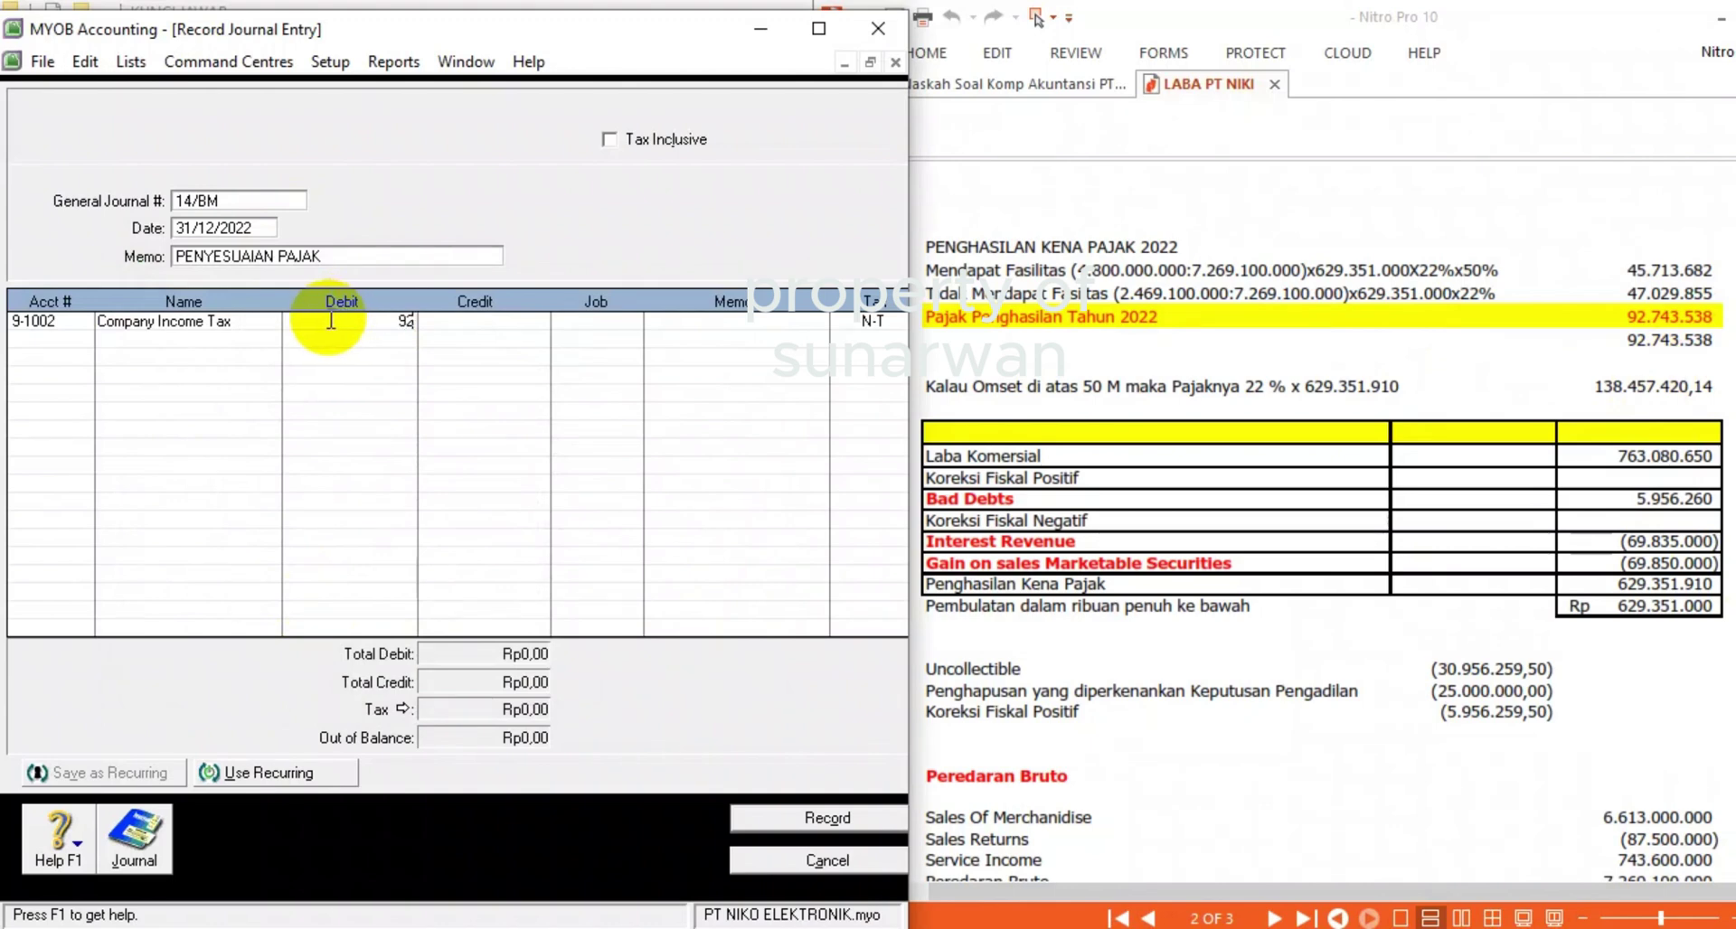
type("457420")
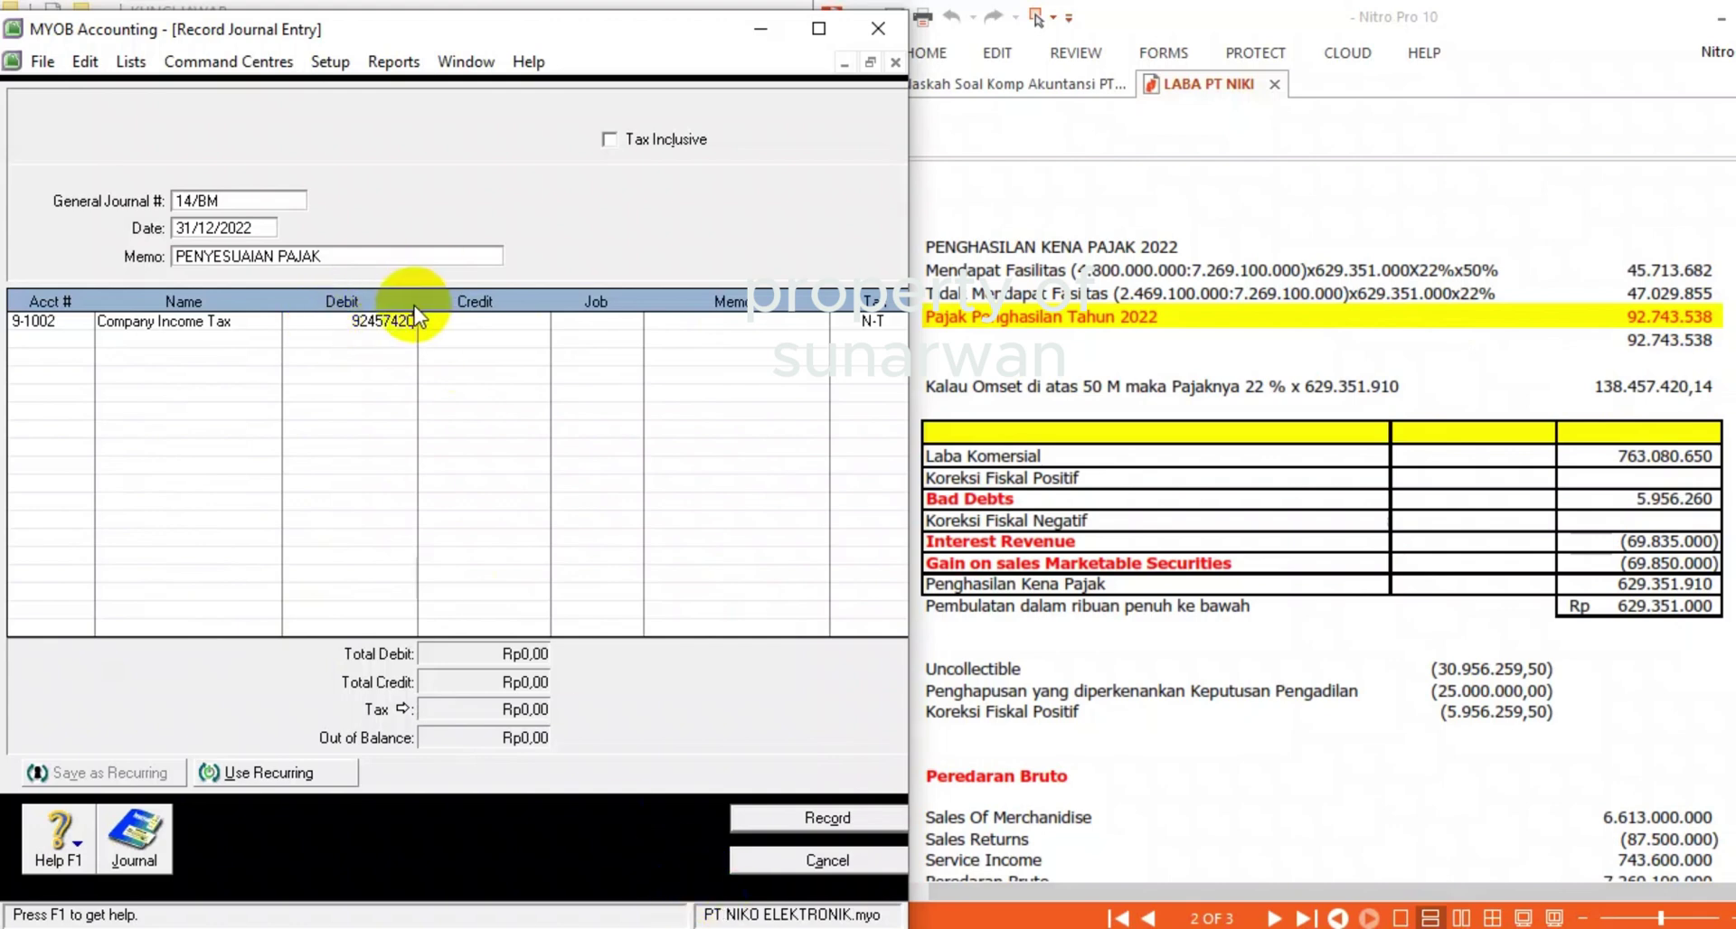
key("BackSpace")
key("BackSpace")
key("BackSpace")
key("BackSpace")
key("BackSpace")
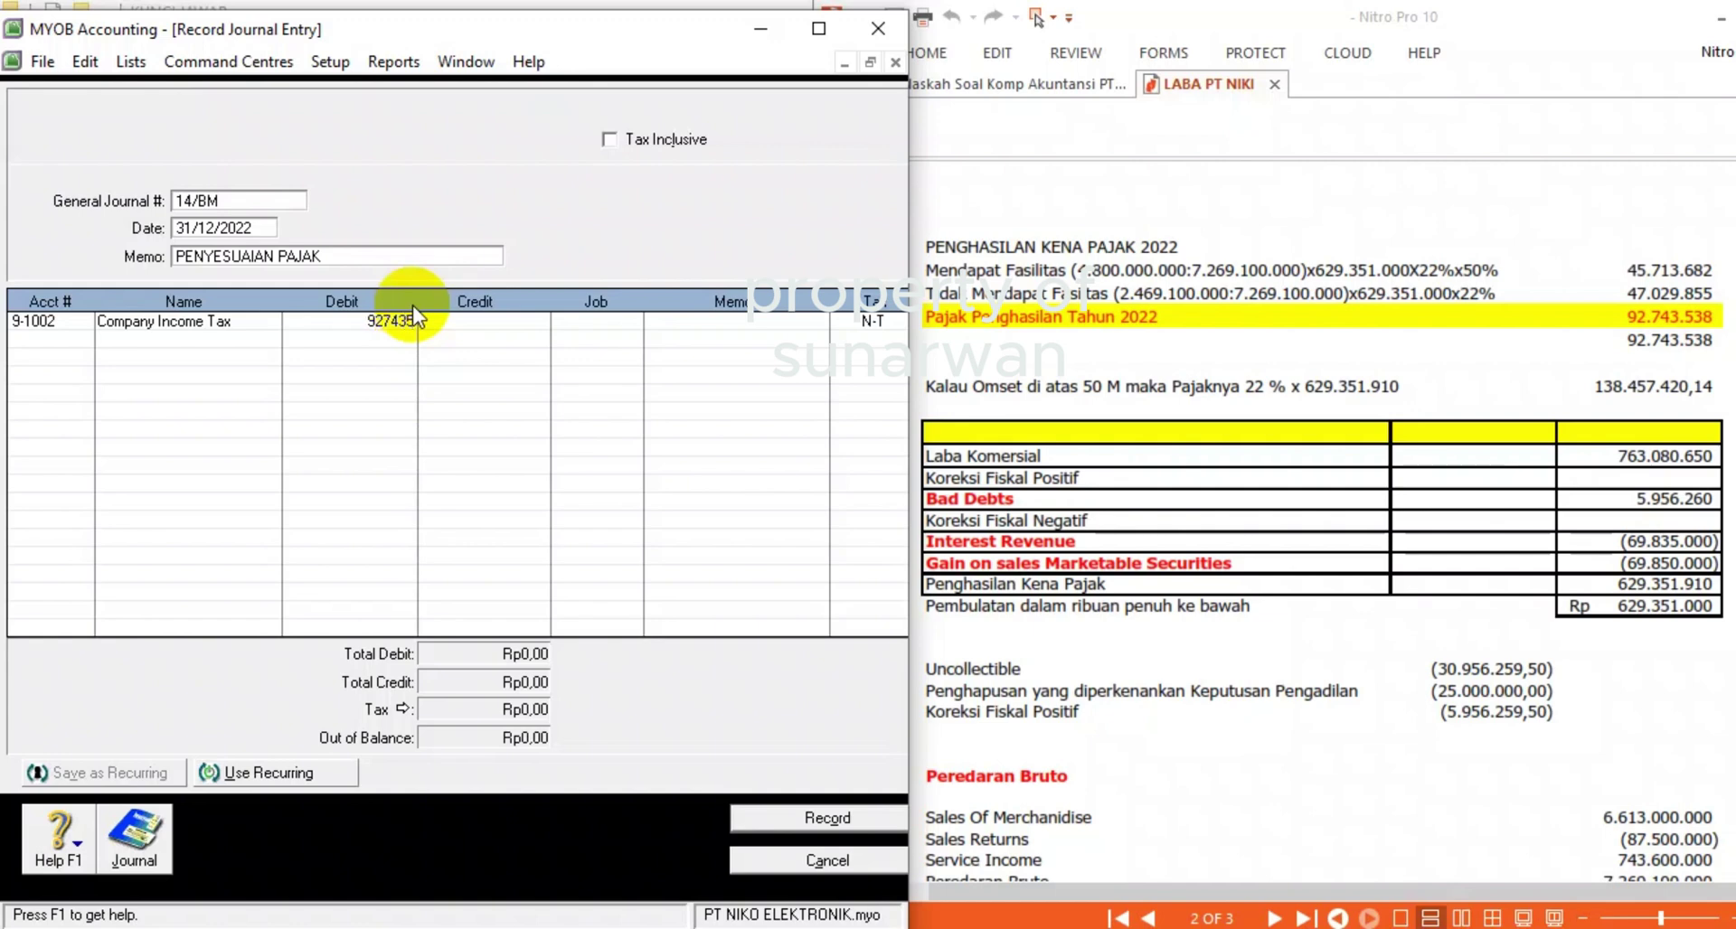
type("38")
key("Tab")
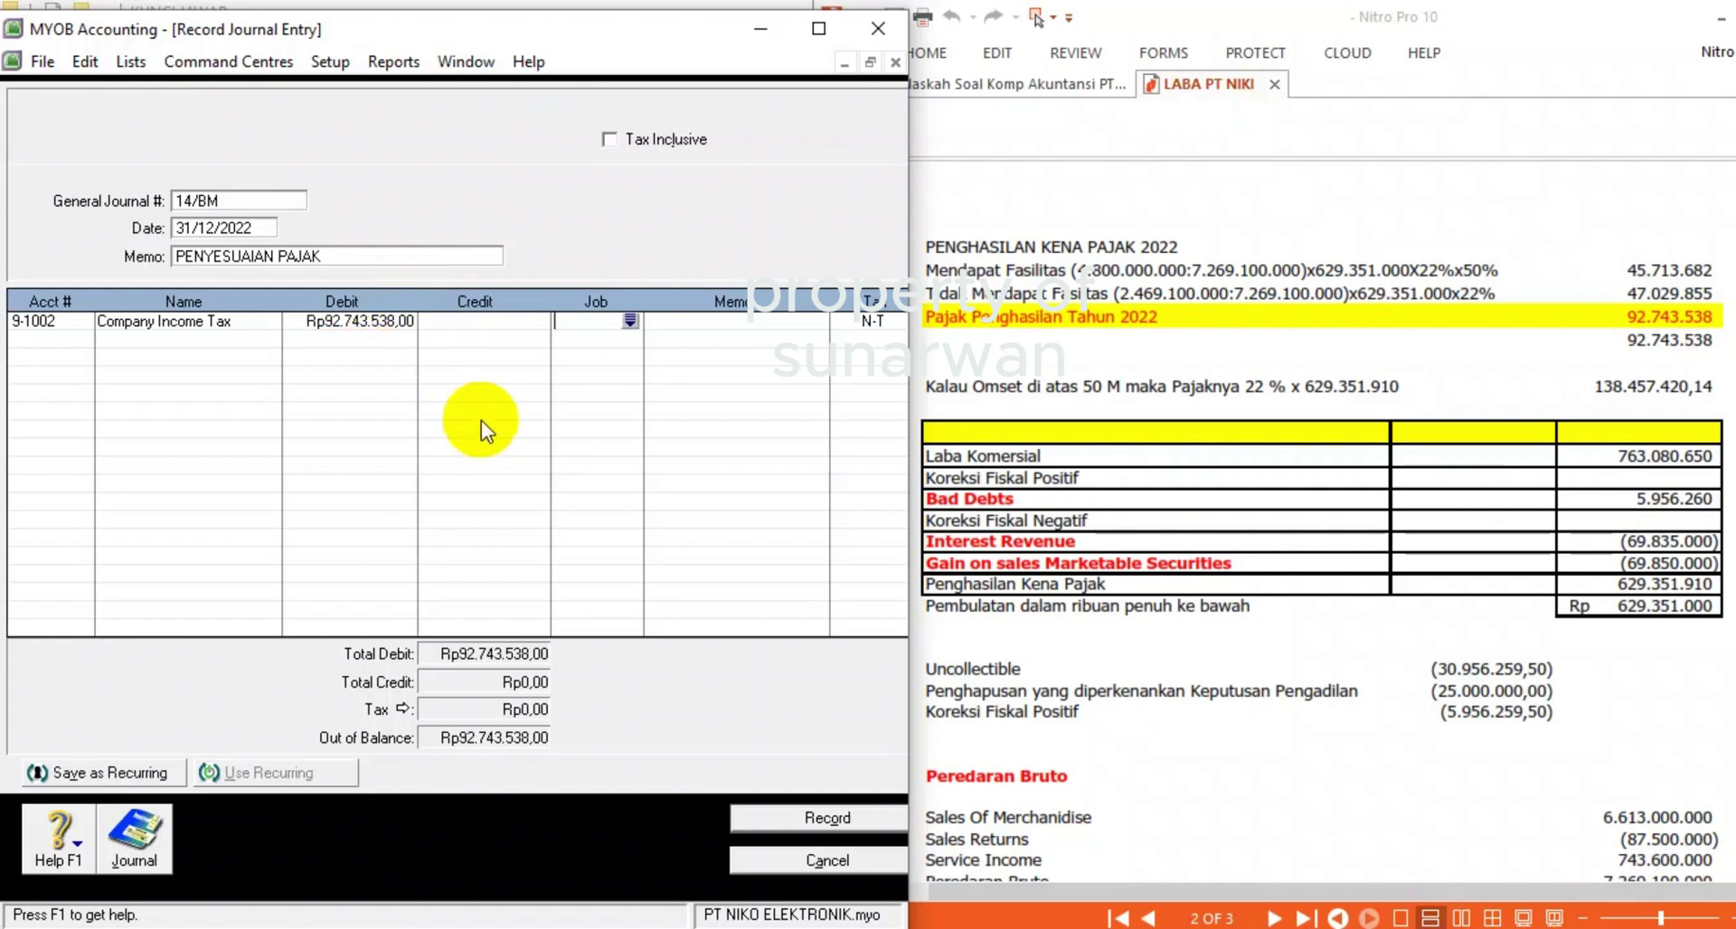
- Consult the tax voucher and enter account 1-1109 Prepaid Income Tax on the second line of journal entry 14/BM
left_click(73, 341)
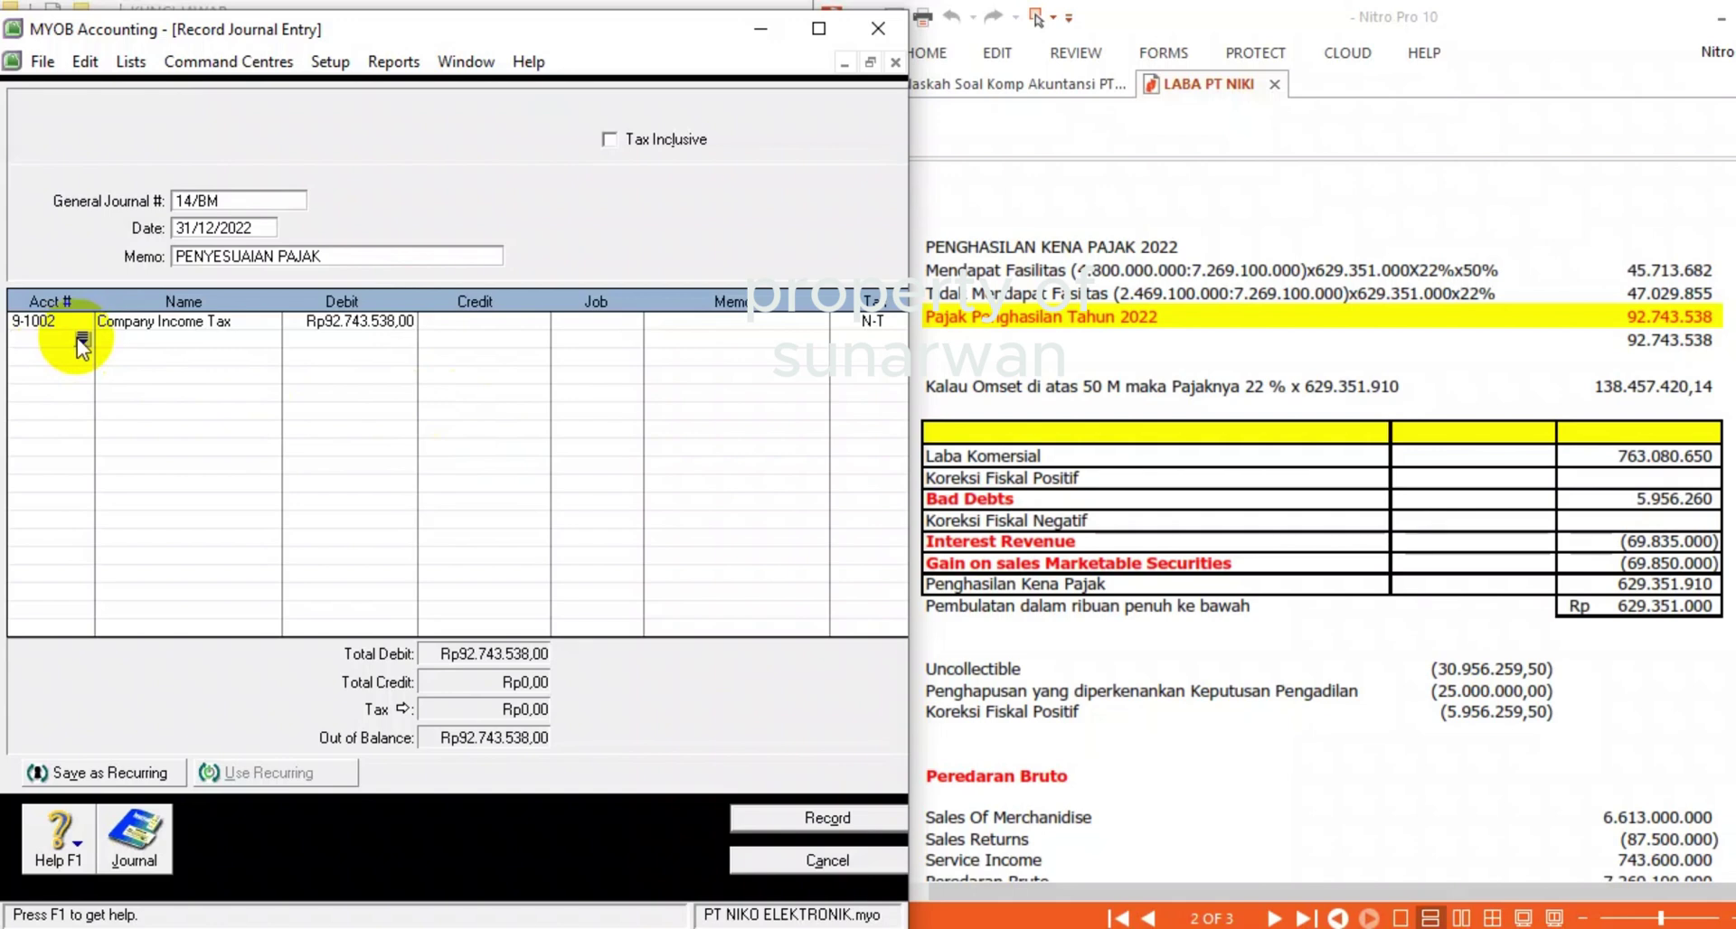
left_click(984, 85)
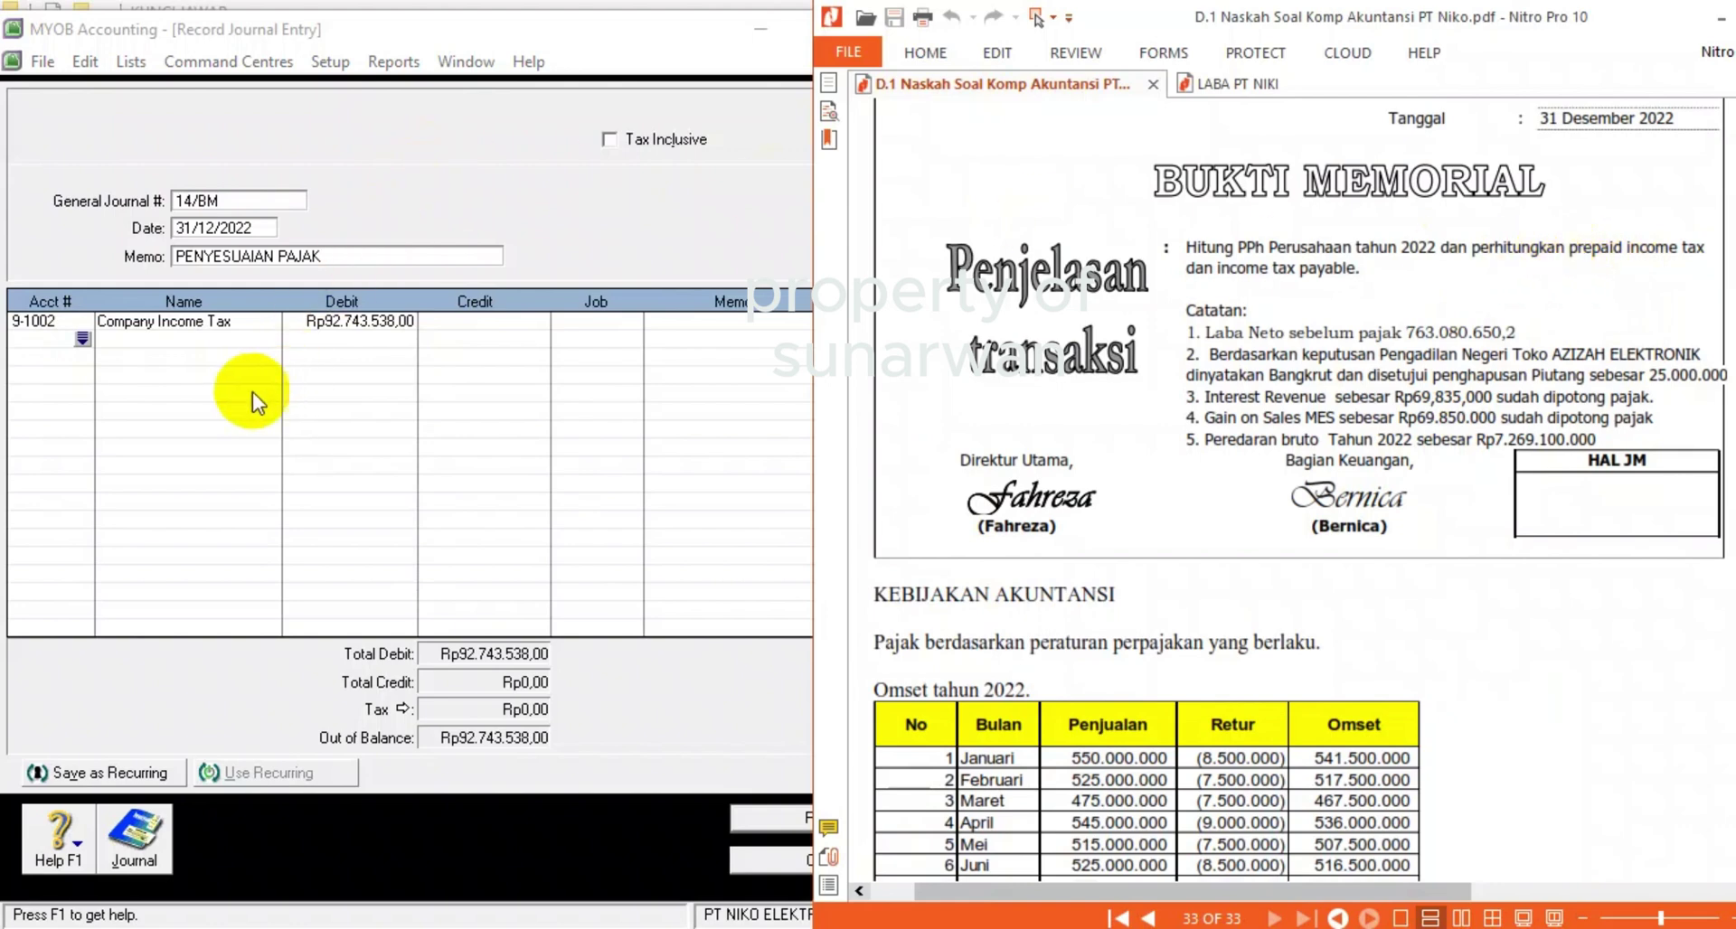
left_click(81, 338)
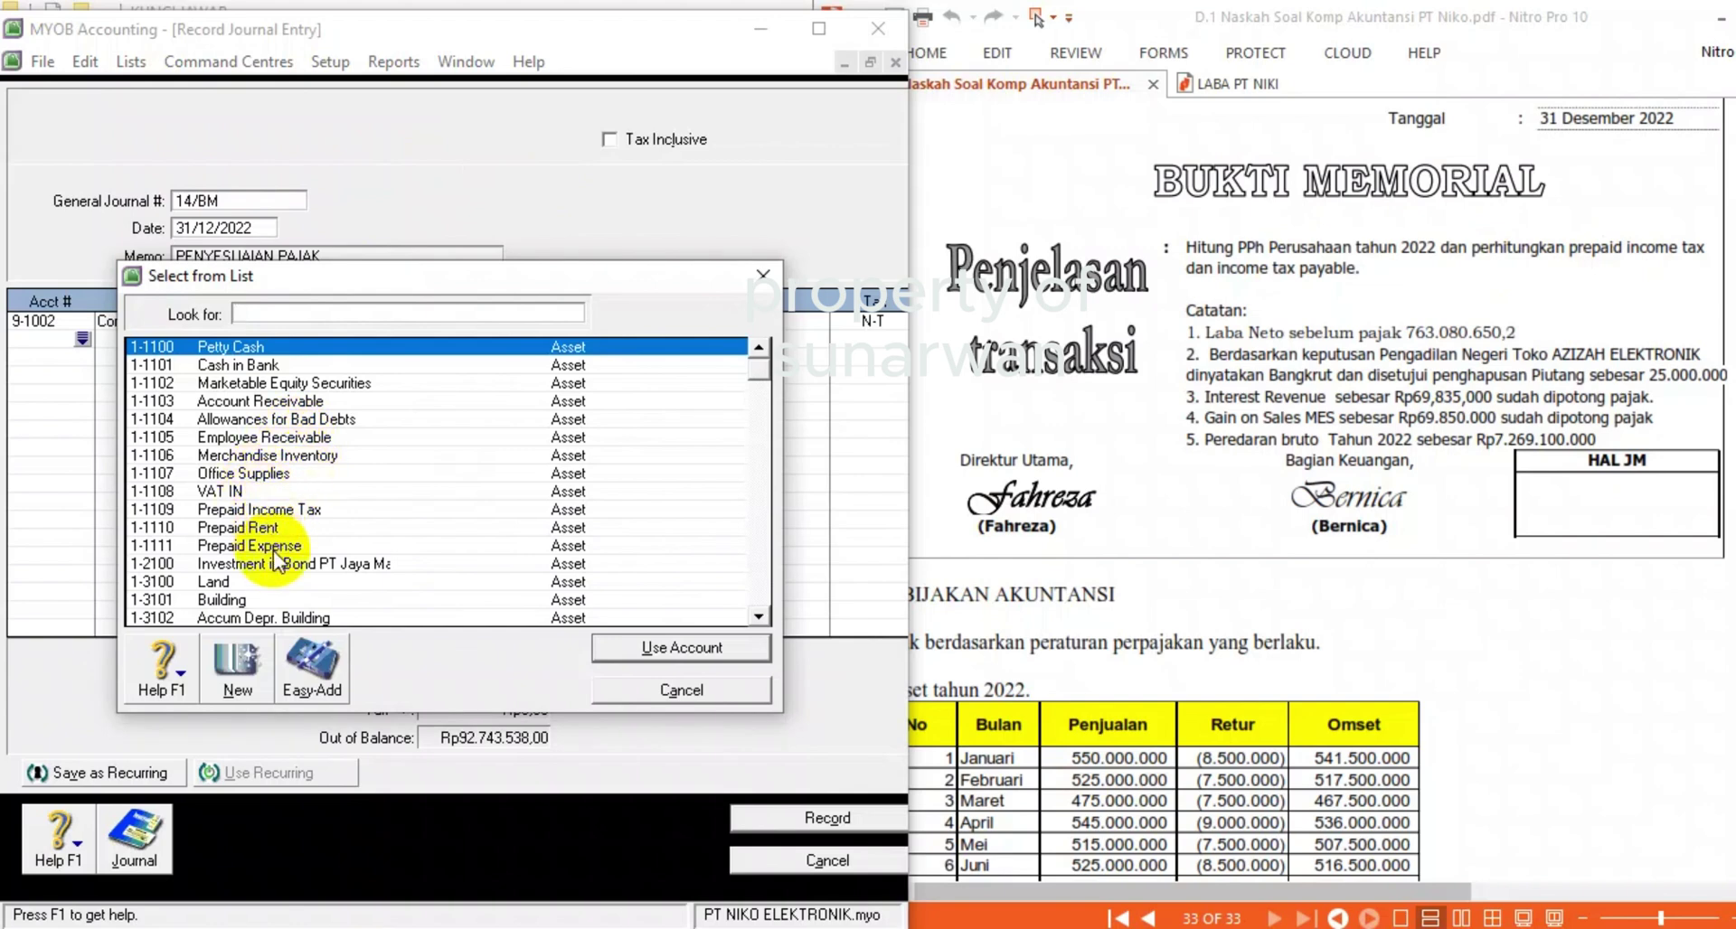
double_click(264, 509)
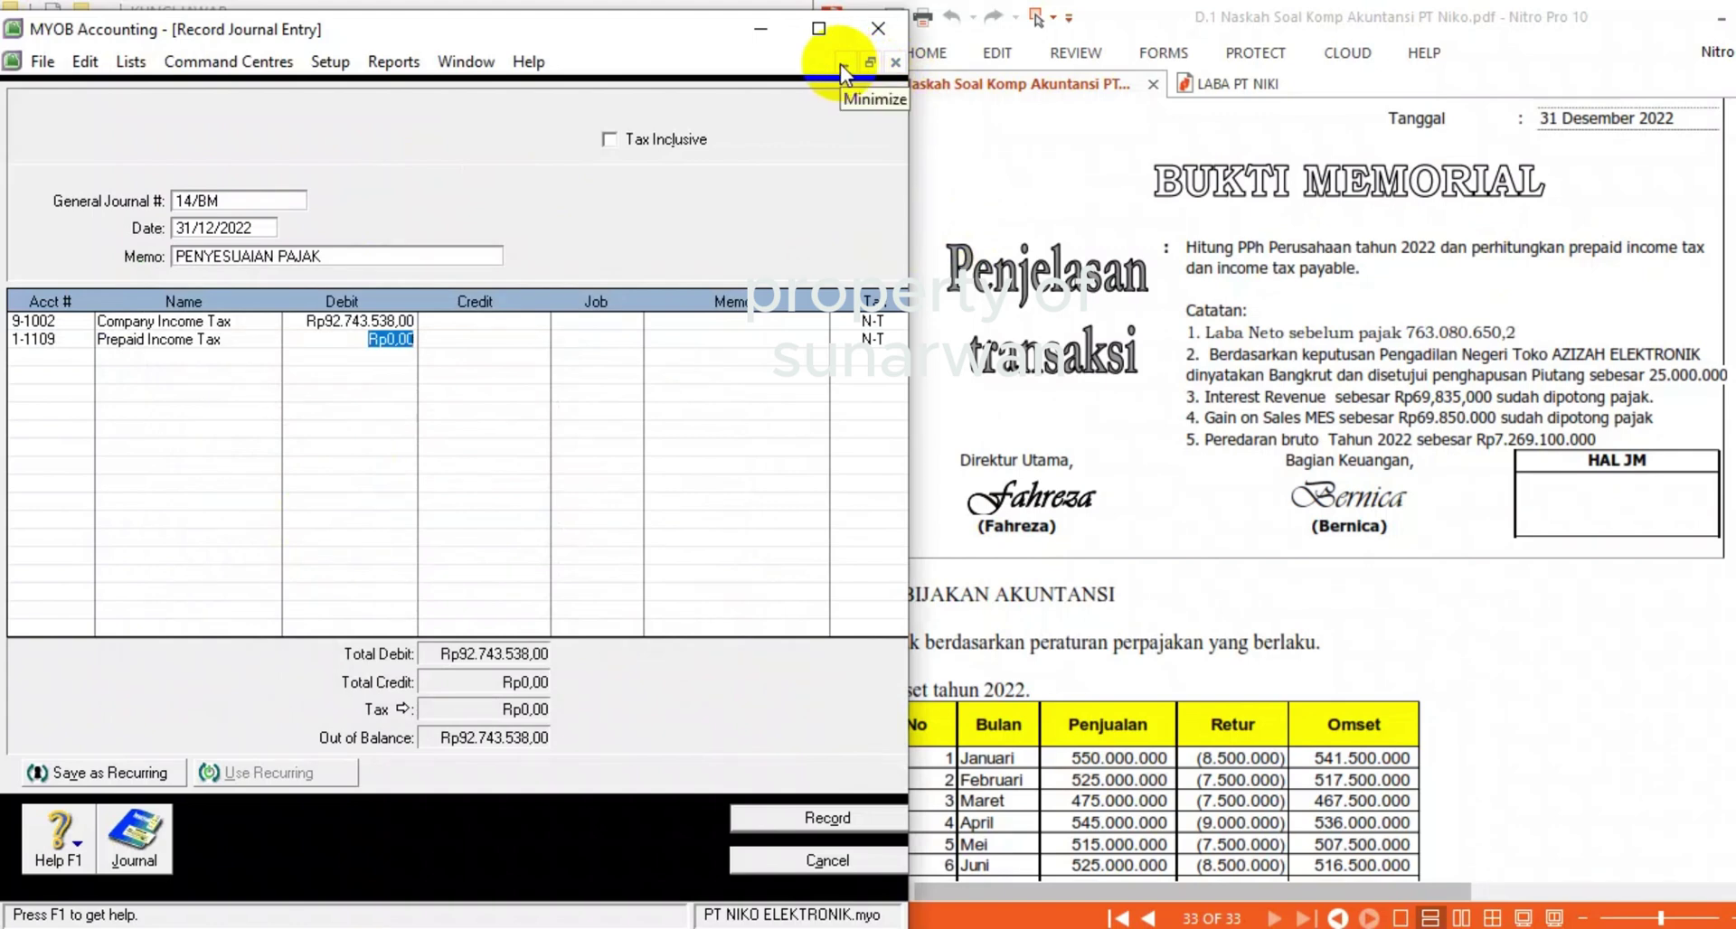
- Check the Prepaid Income Tax balance among the asset accounts in the accounts list and return to journal entry 14/BM
left_click(1229, 79)
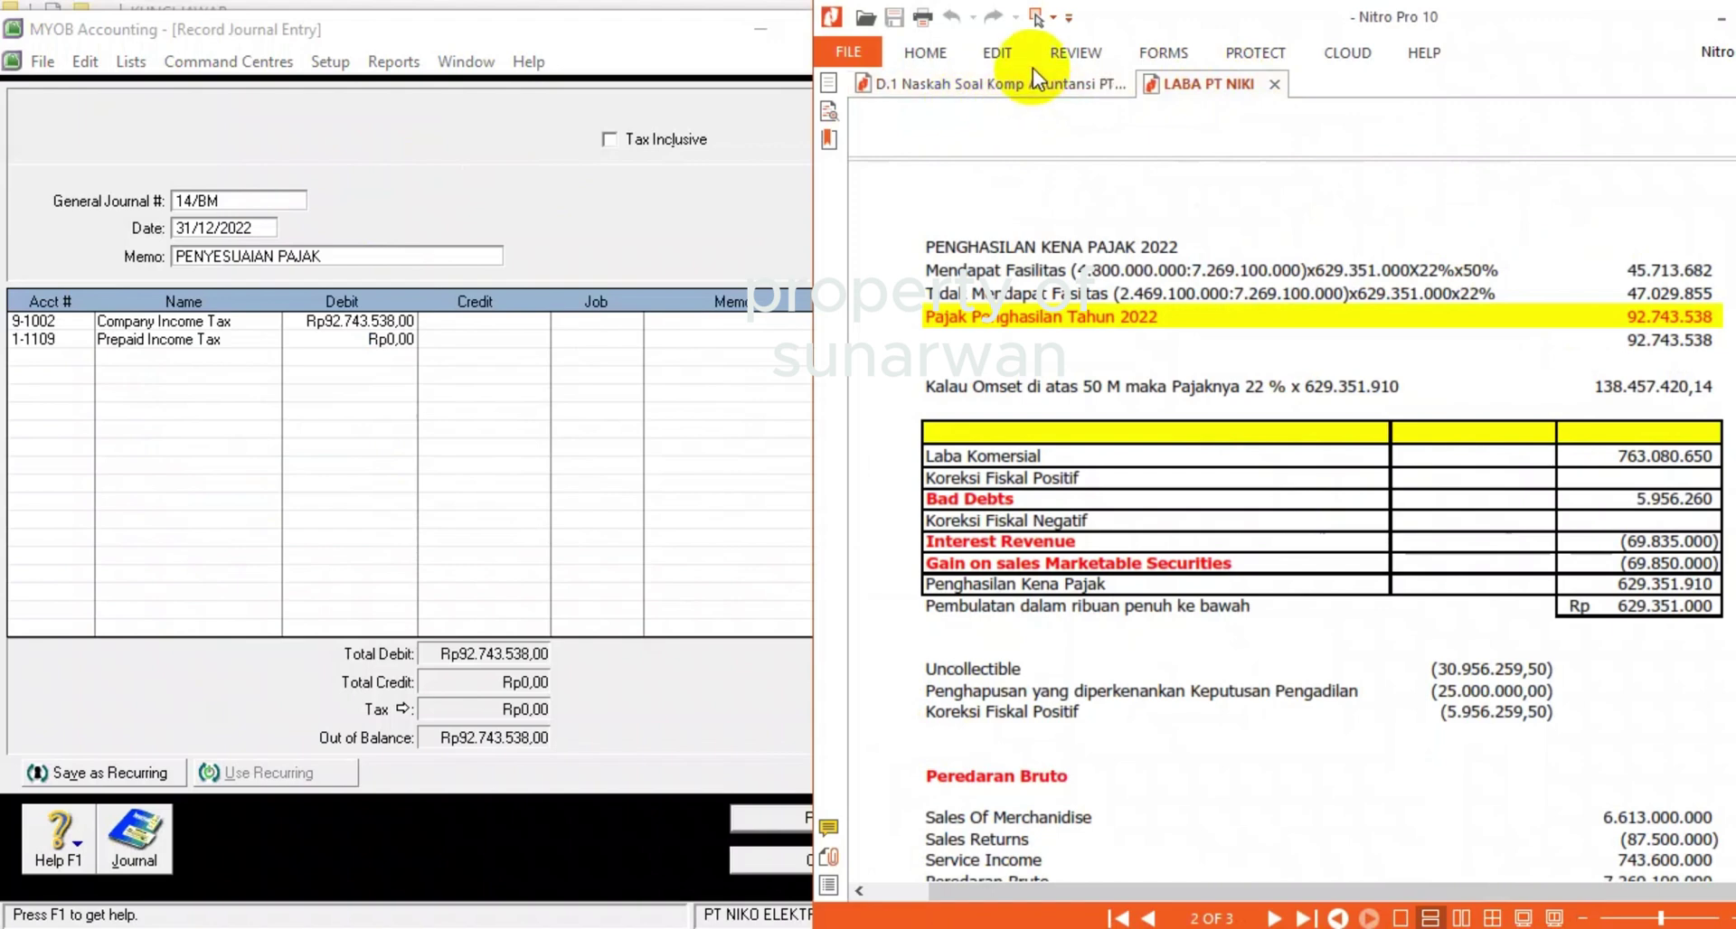
left_click(1013, 84)
left_click(741, 63)
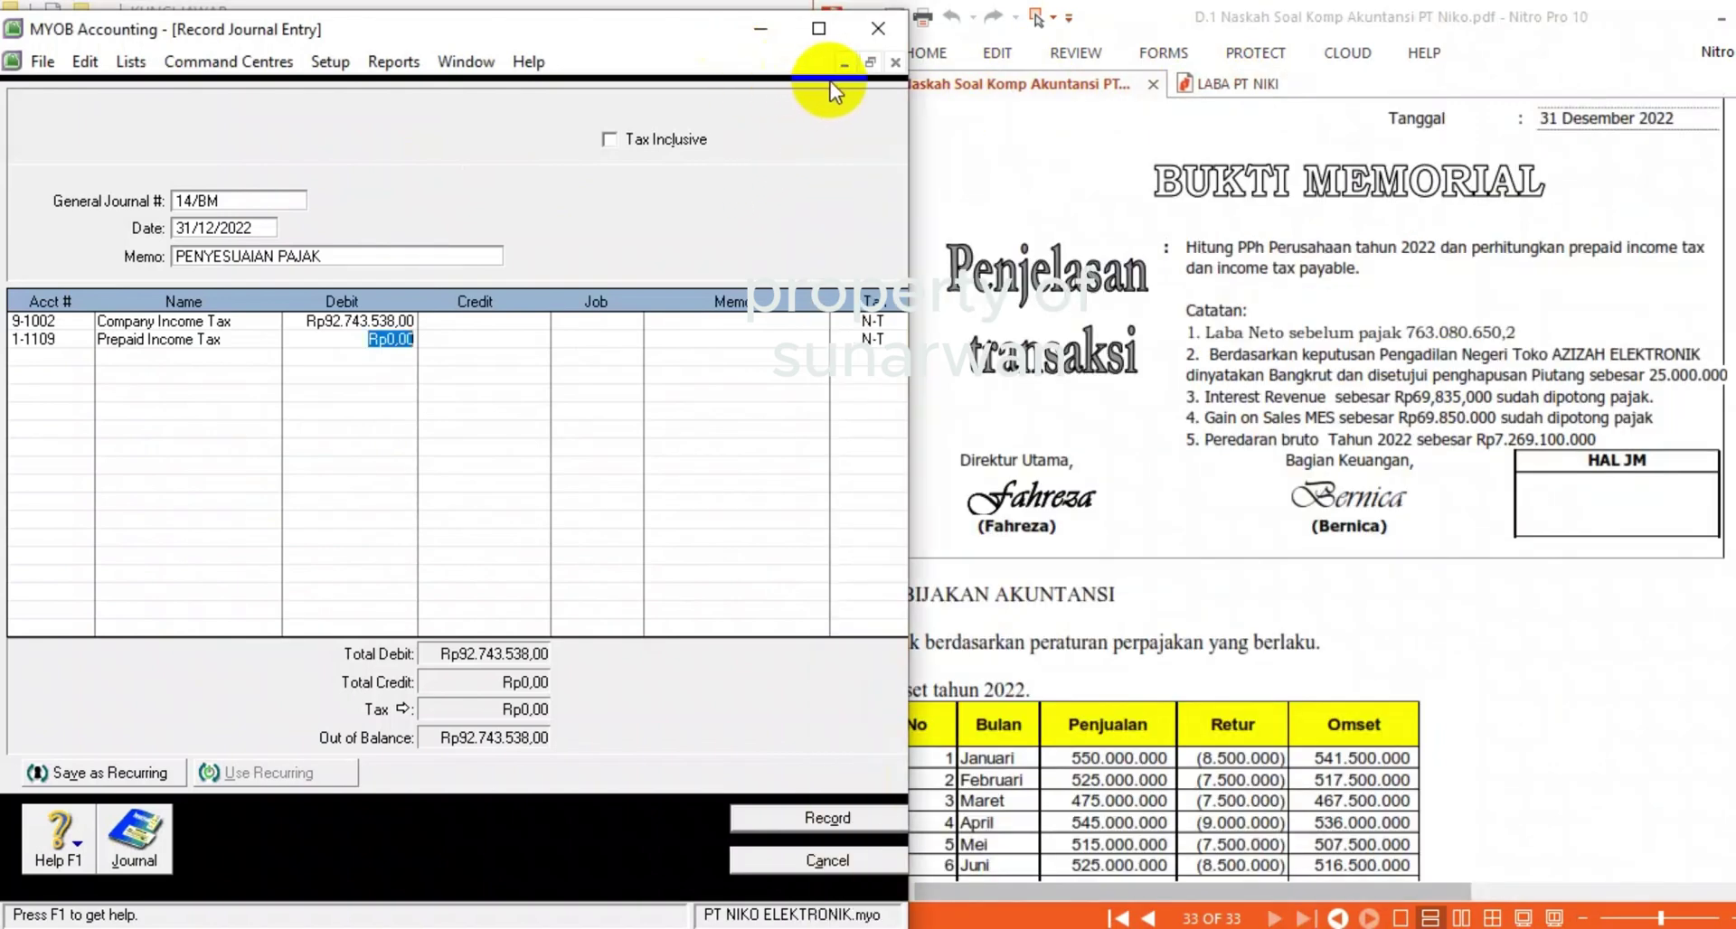
left_click(842, 67)
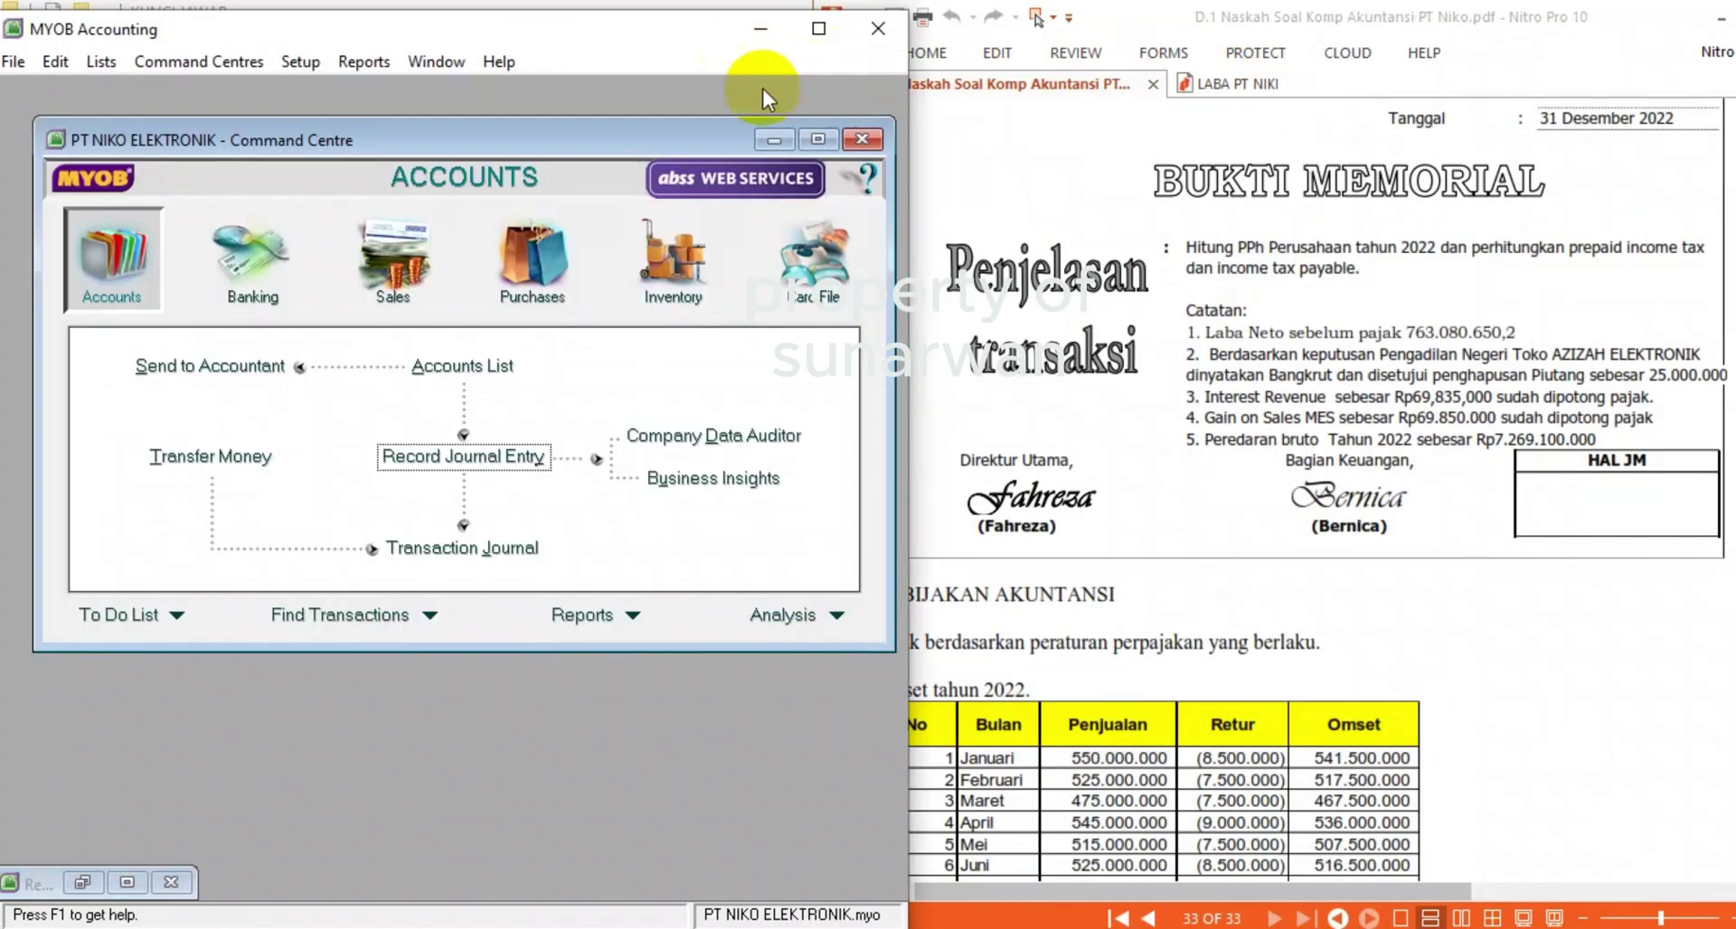
left_click(472, 367)
left_click(222, 229)
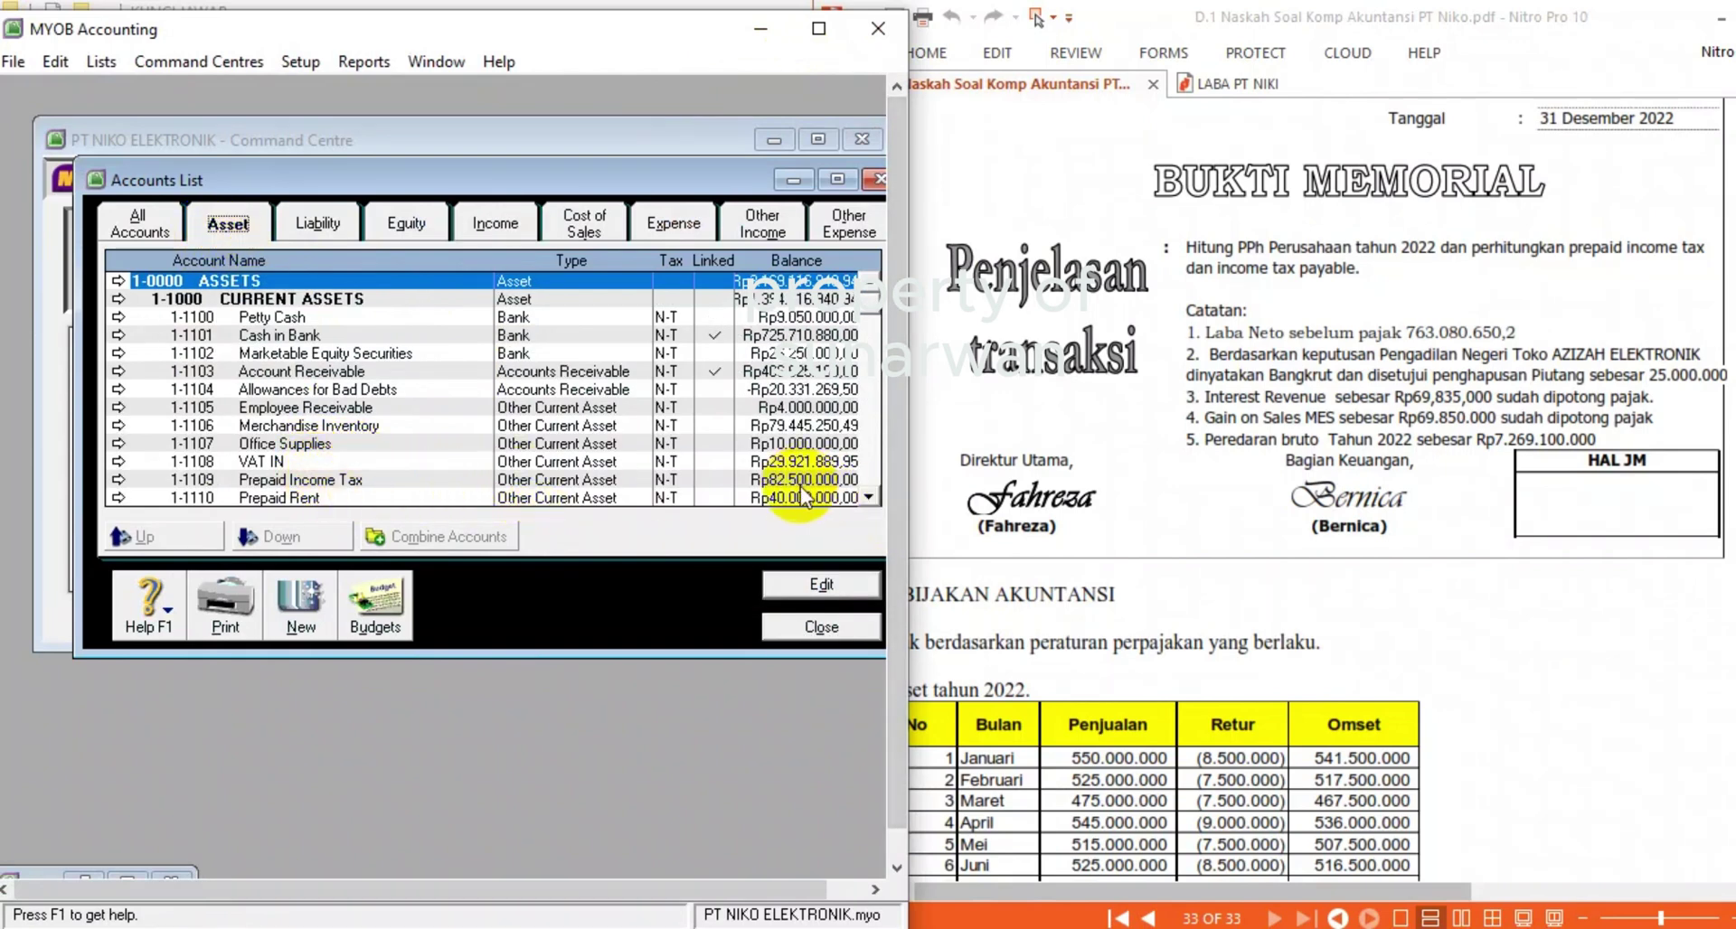
left_click(124, 876)
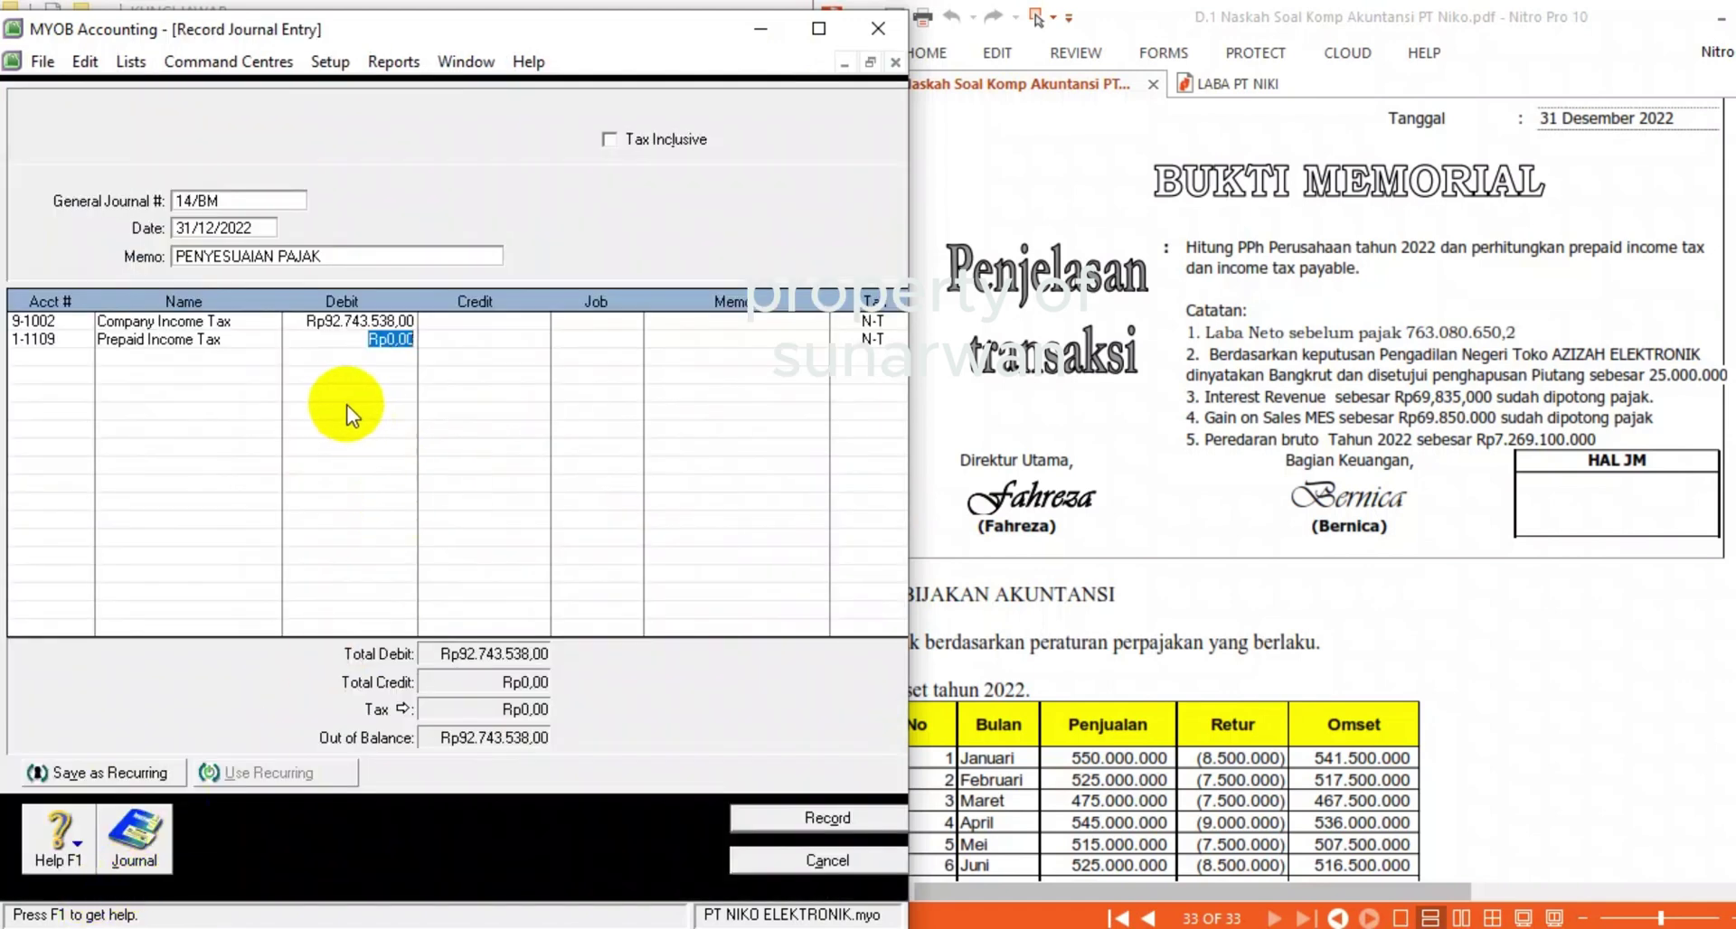
- Credit the Prepaid Income Tax line with 82.500.000
type("8")
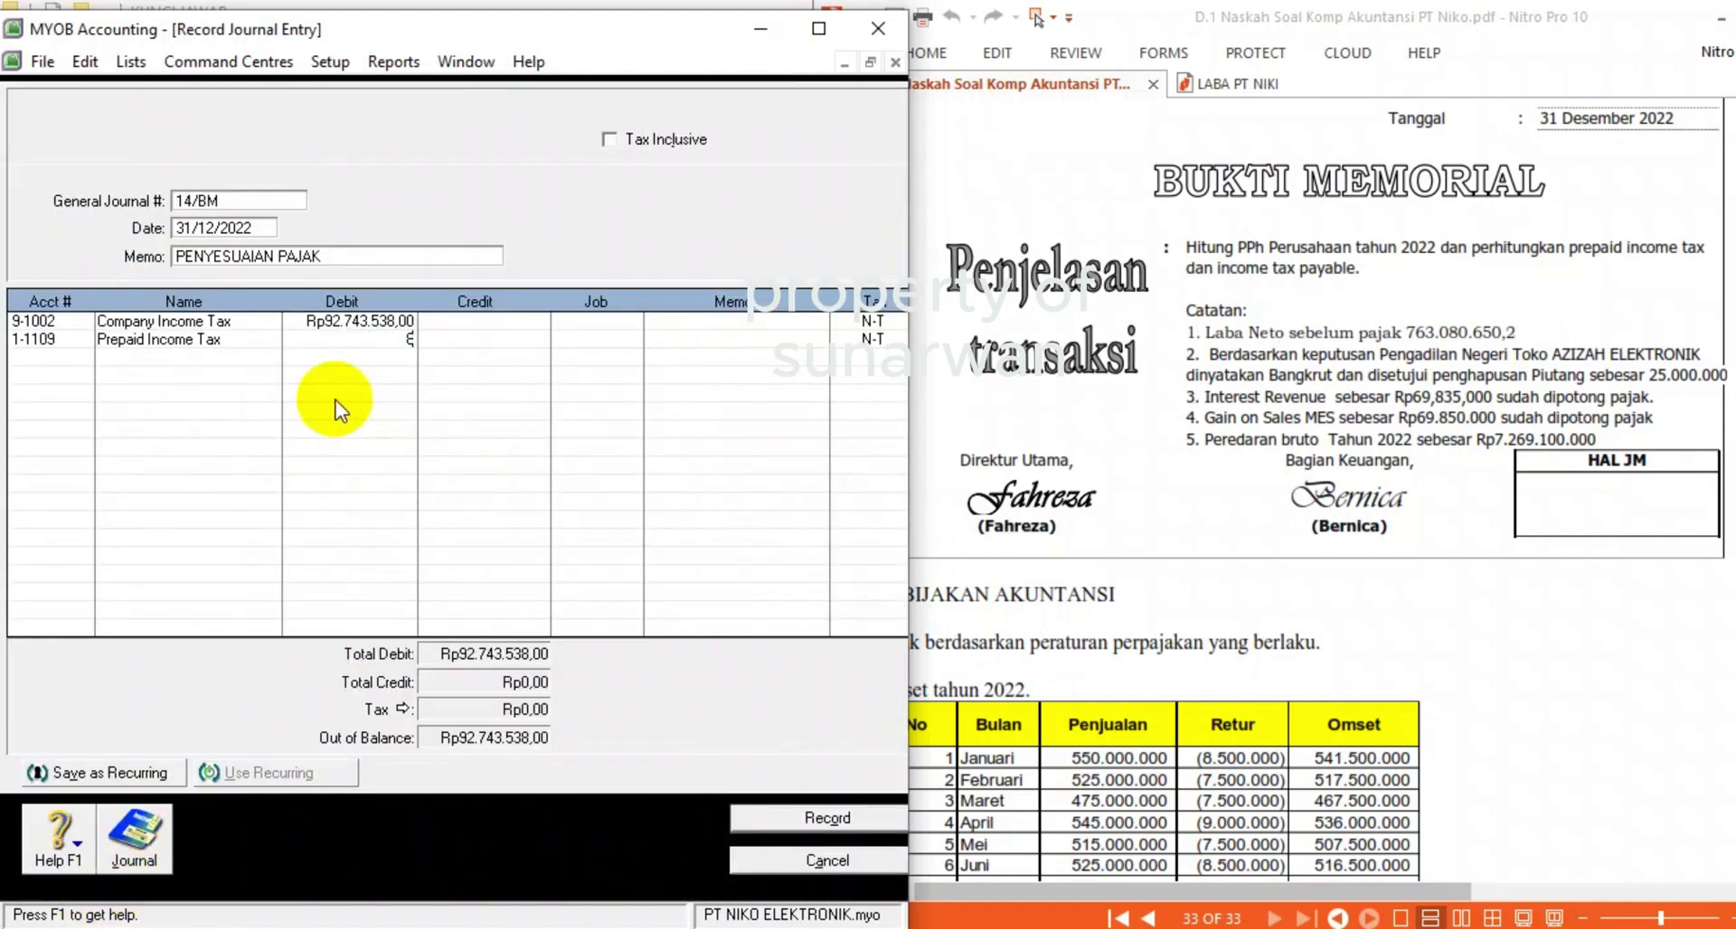
key("BackSpace")
key("Tab")
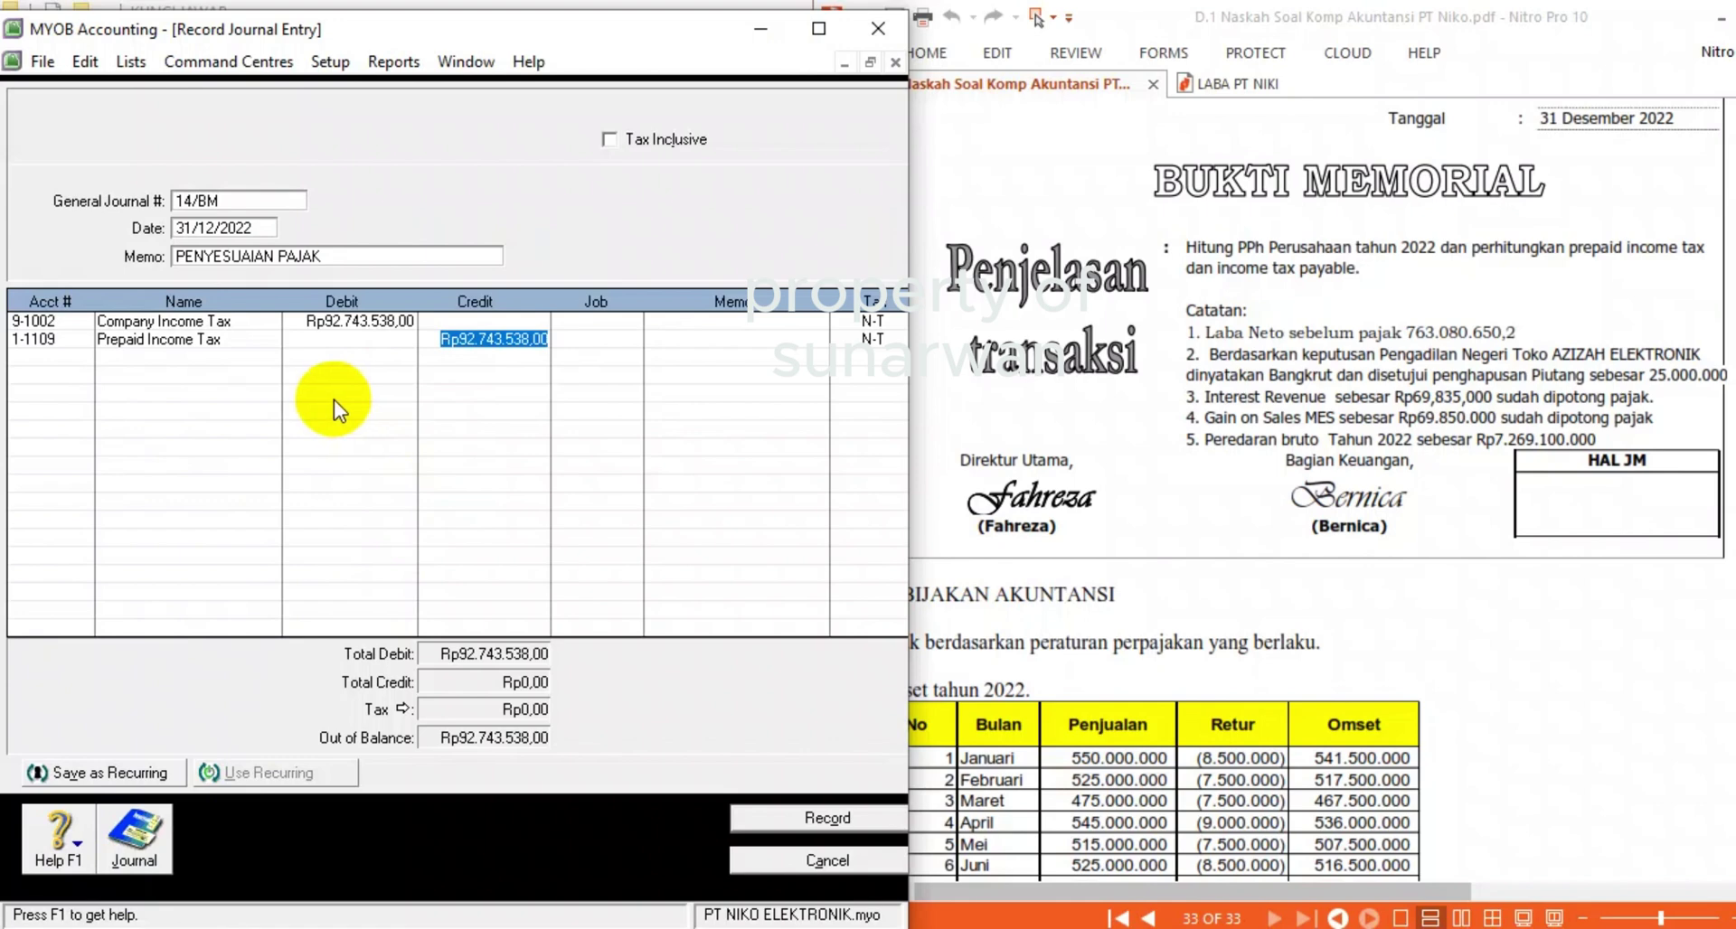
type("82500")
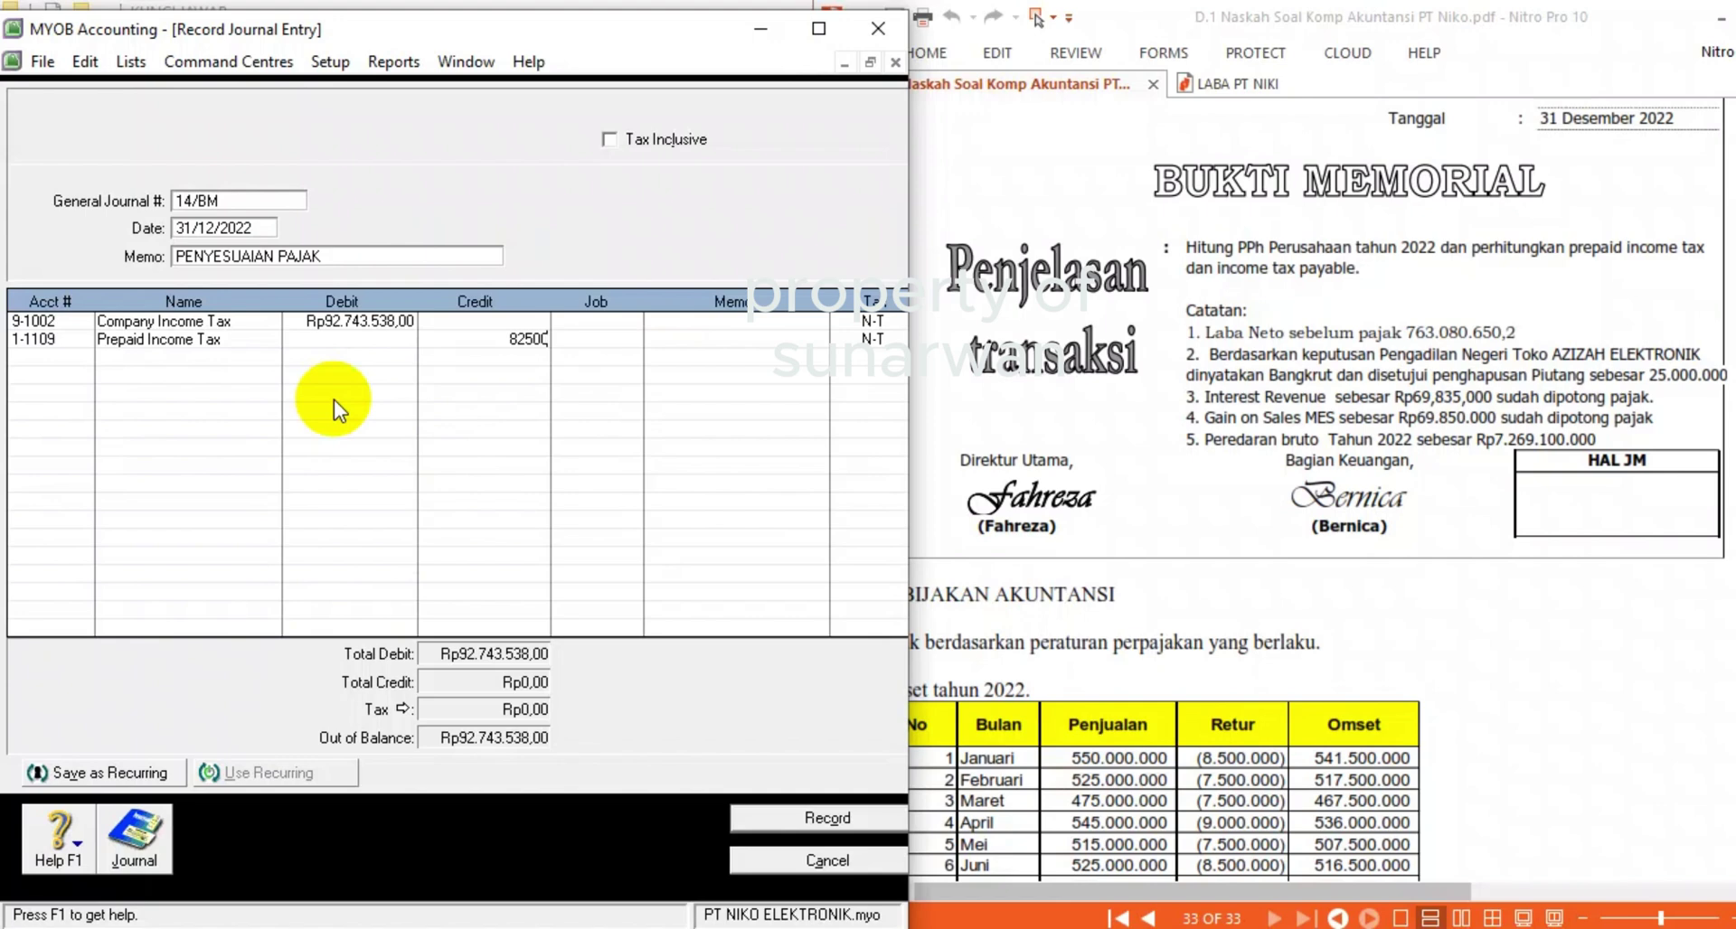
type("000")
key("Tab")
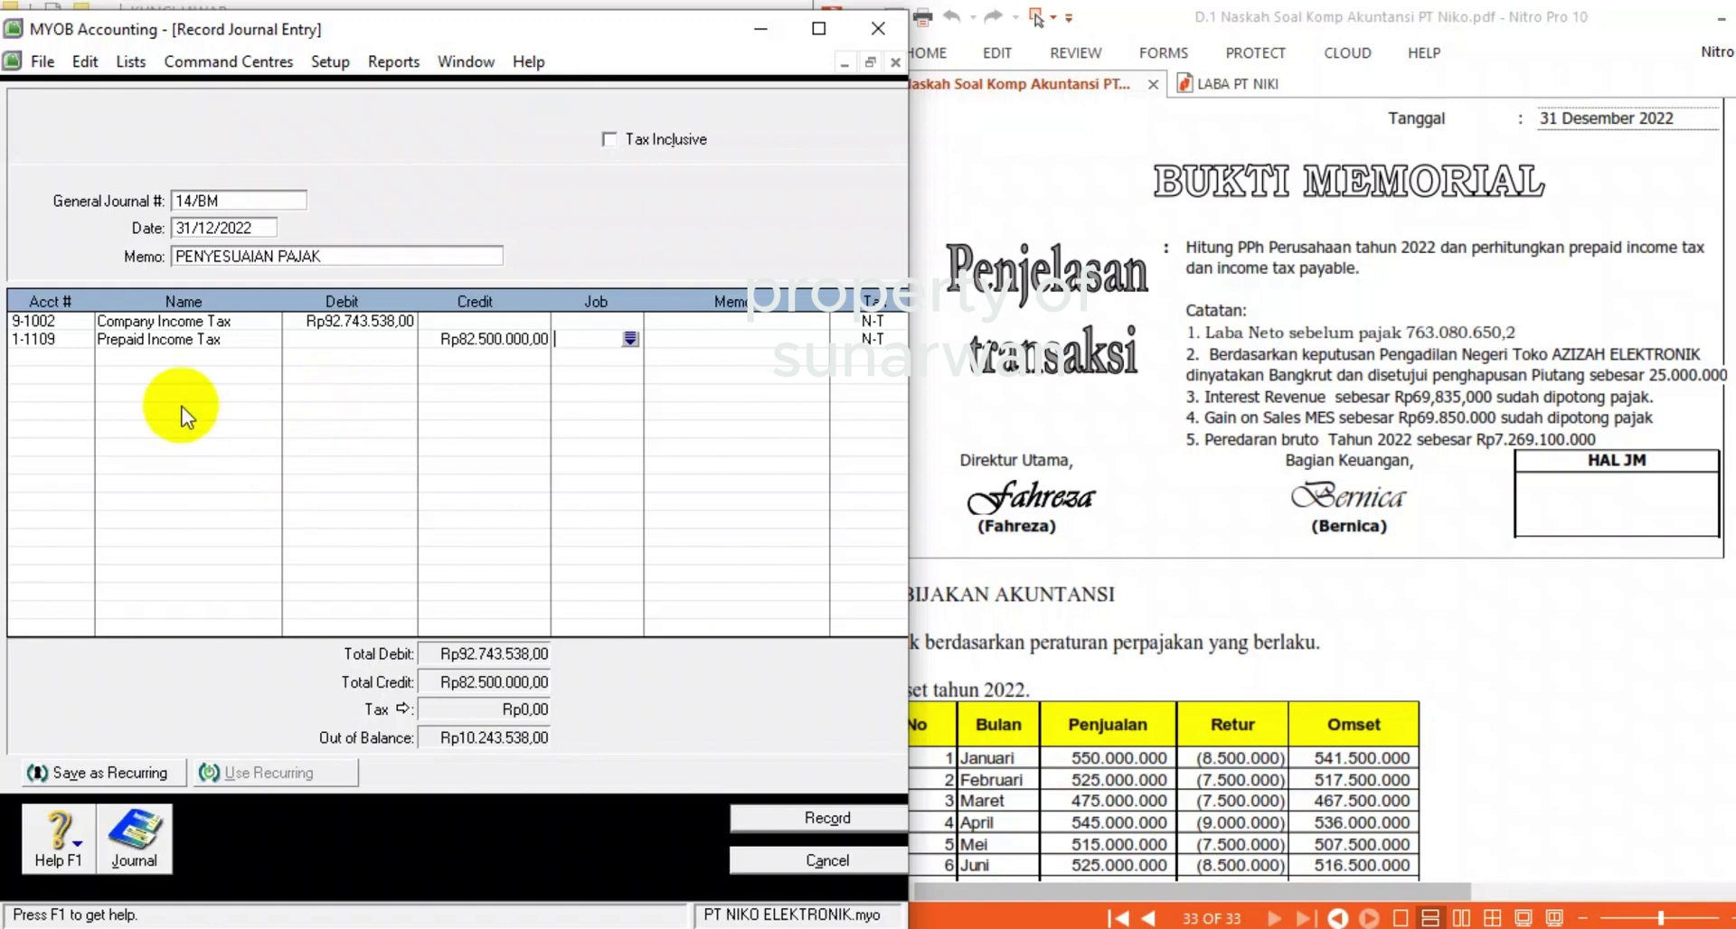
- Credit account 2-1104 Income Tax Payable with the remaining 10.243.538 on the third line of journal entry 14/BM
left_click(80, 357)
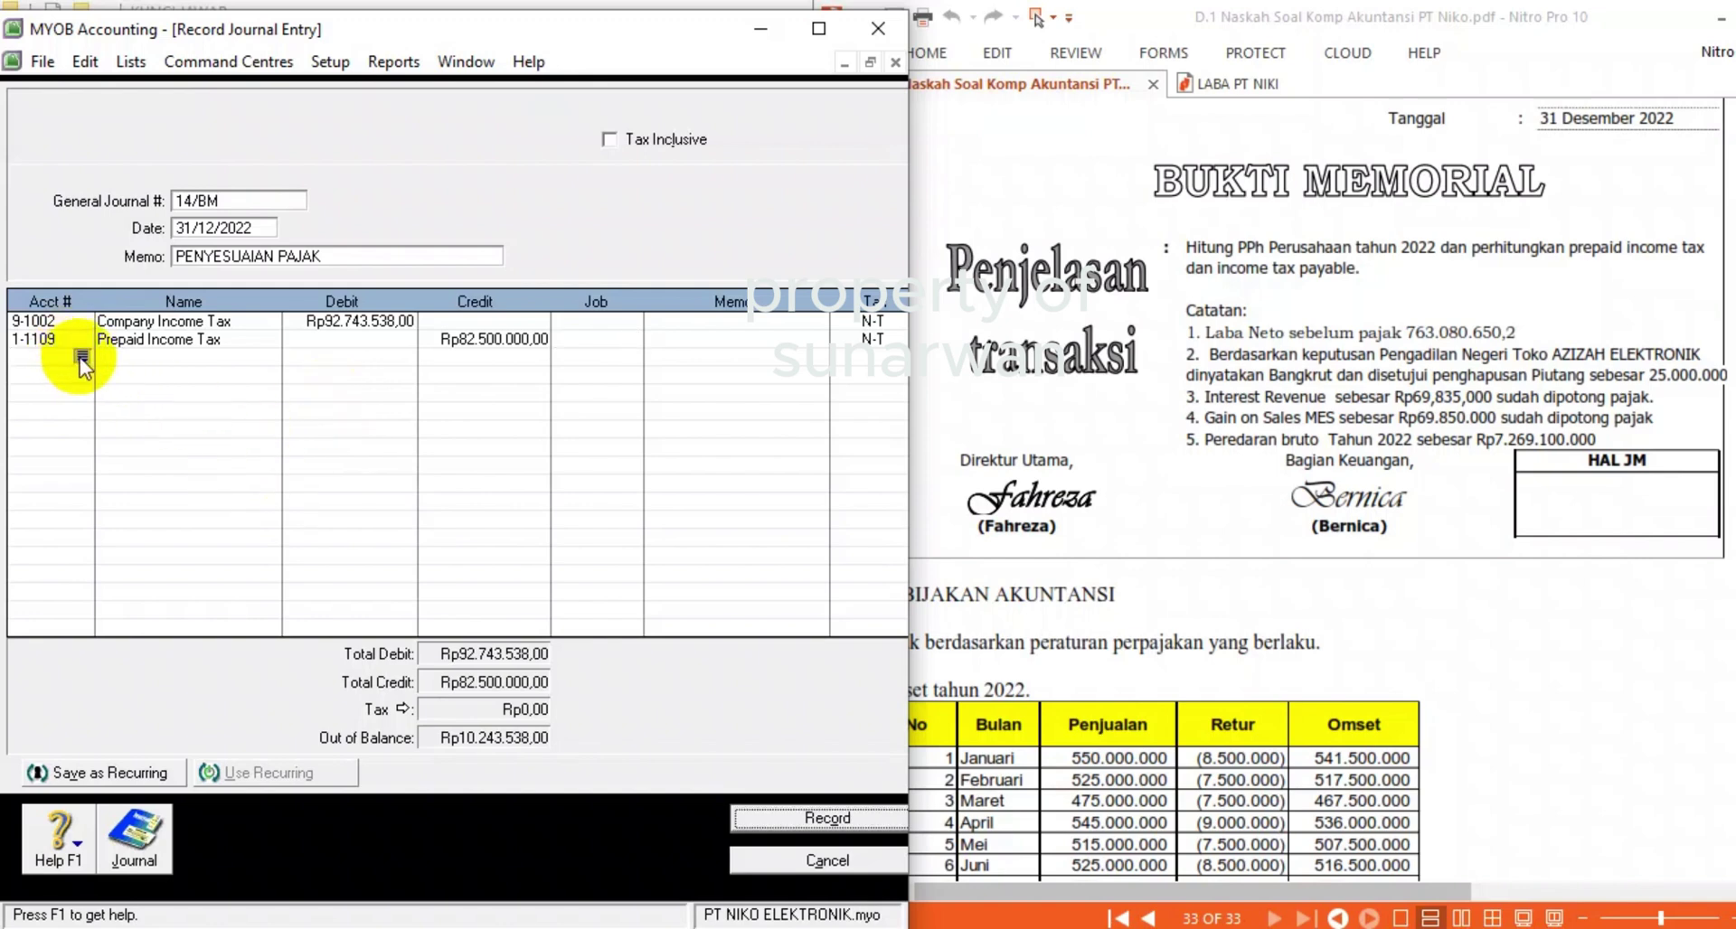
left_click(81, 358)
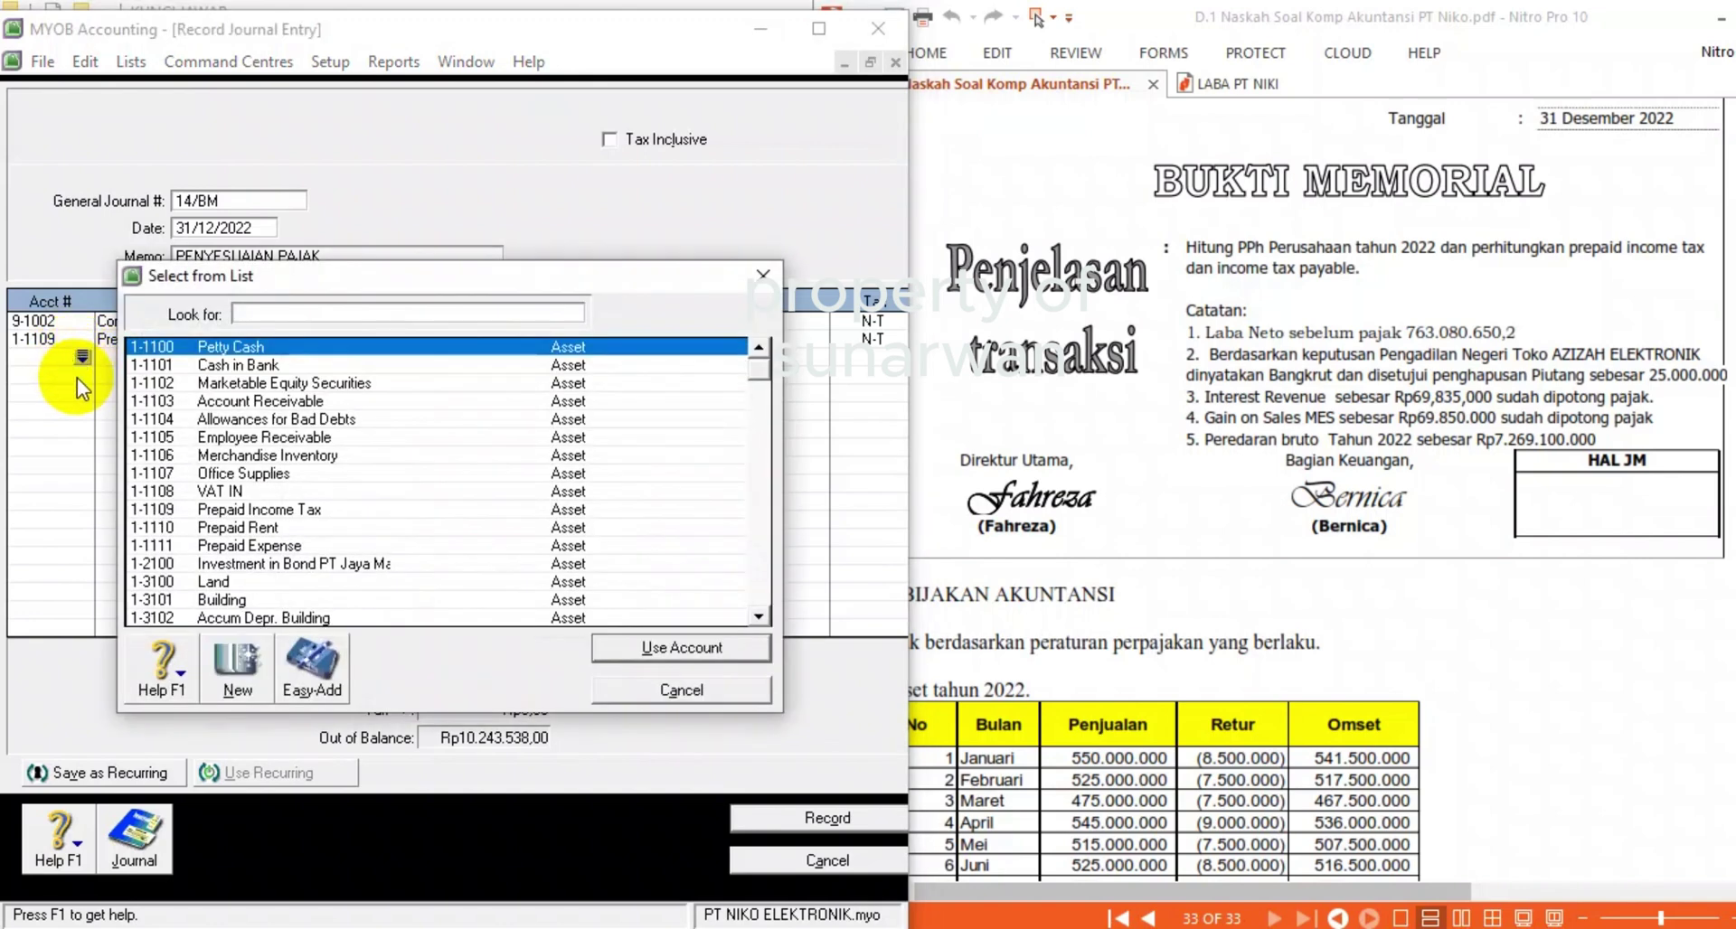
scroll(269, 519, "down", 1)
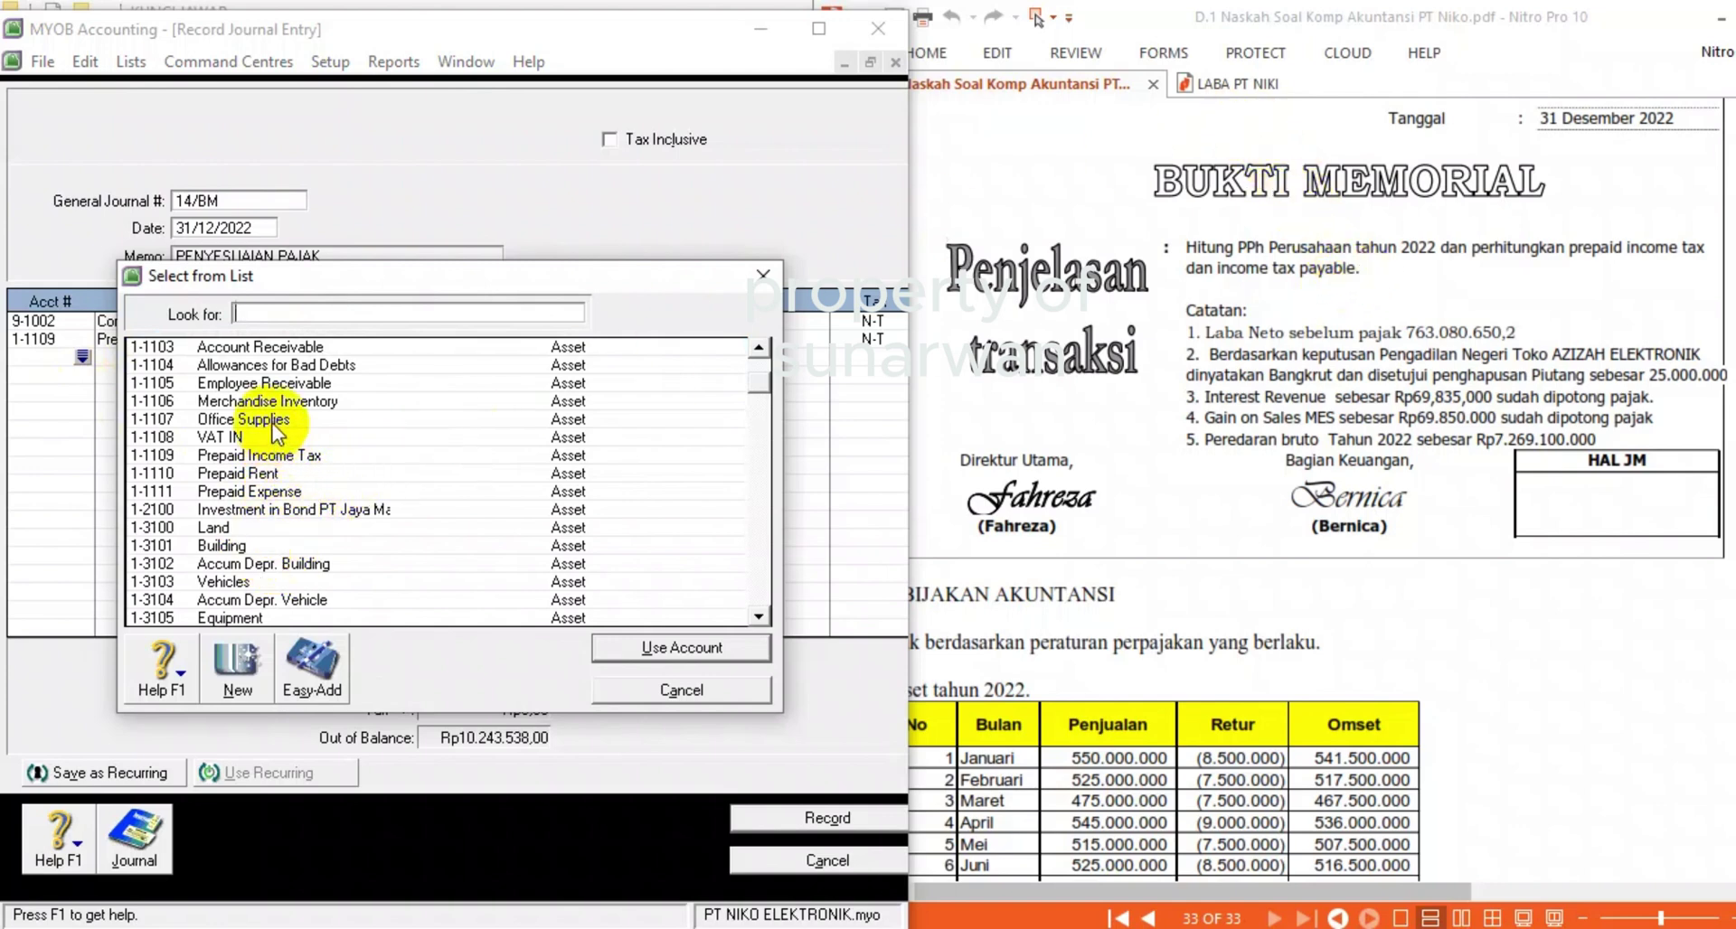
left_click(265, 509)
scroll(263, 510, "down", 1)
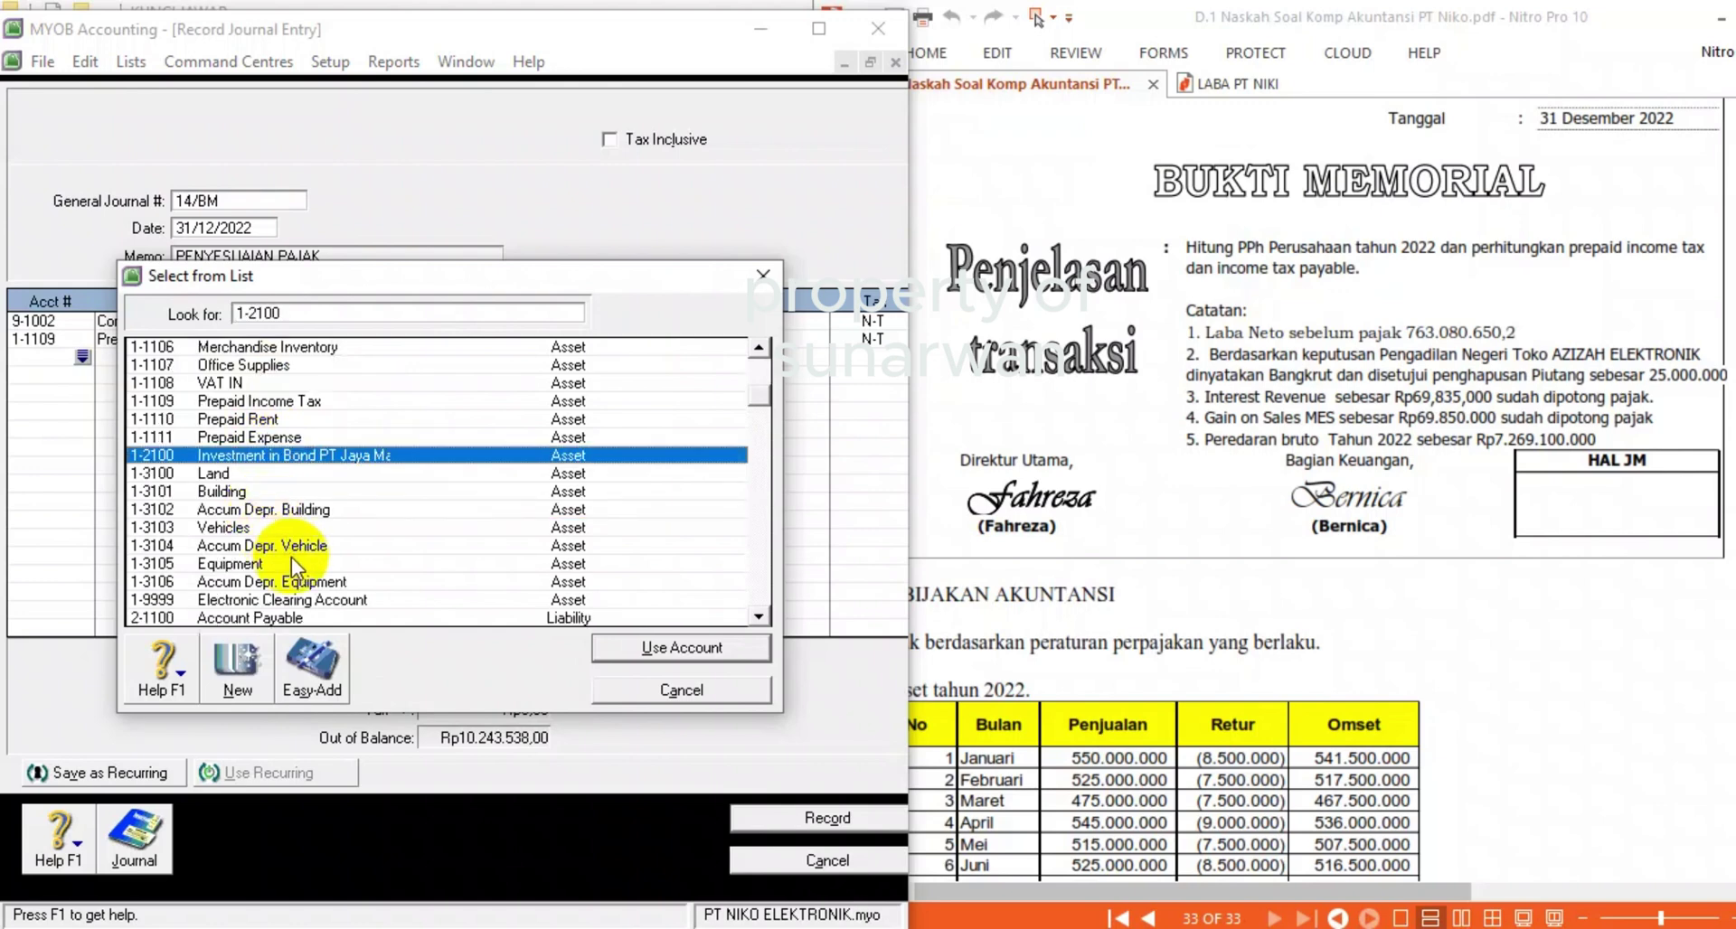
scroll(275, 519, "down", 1)
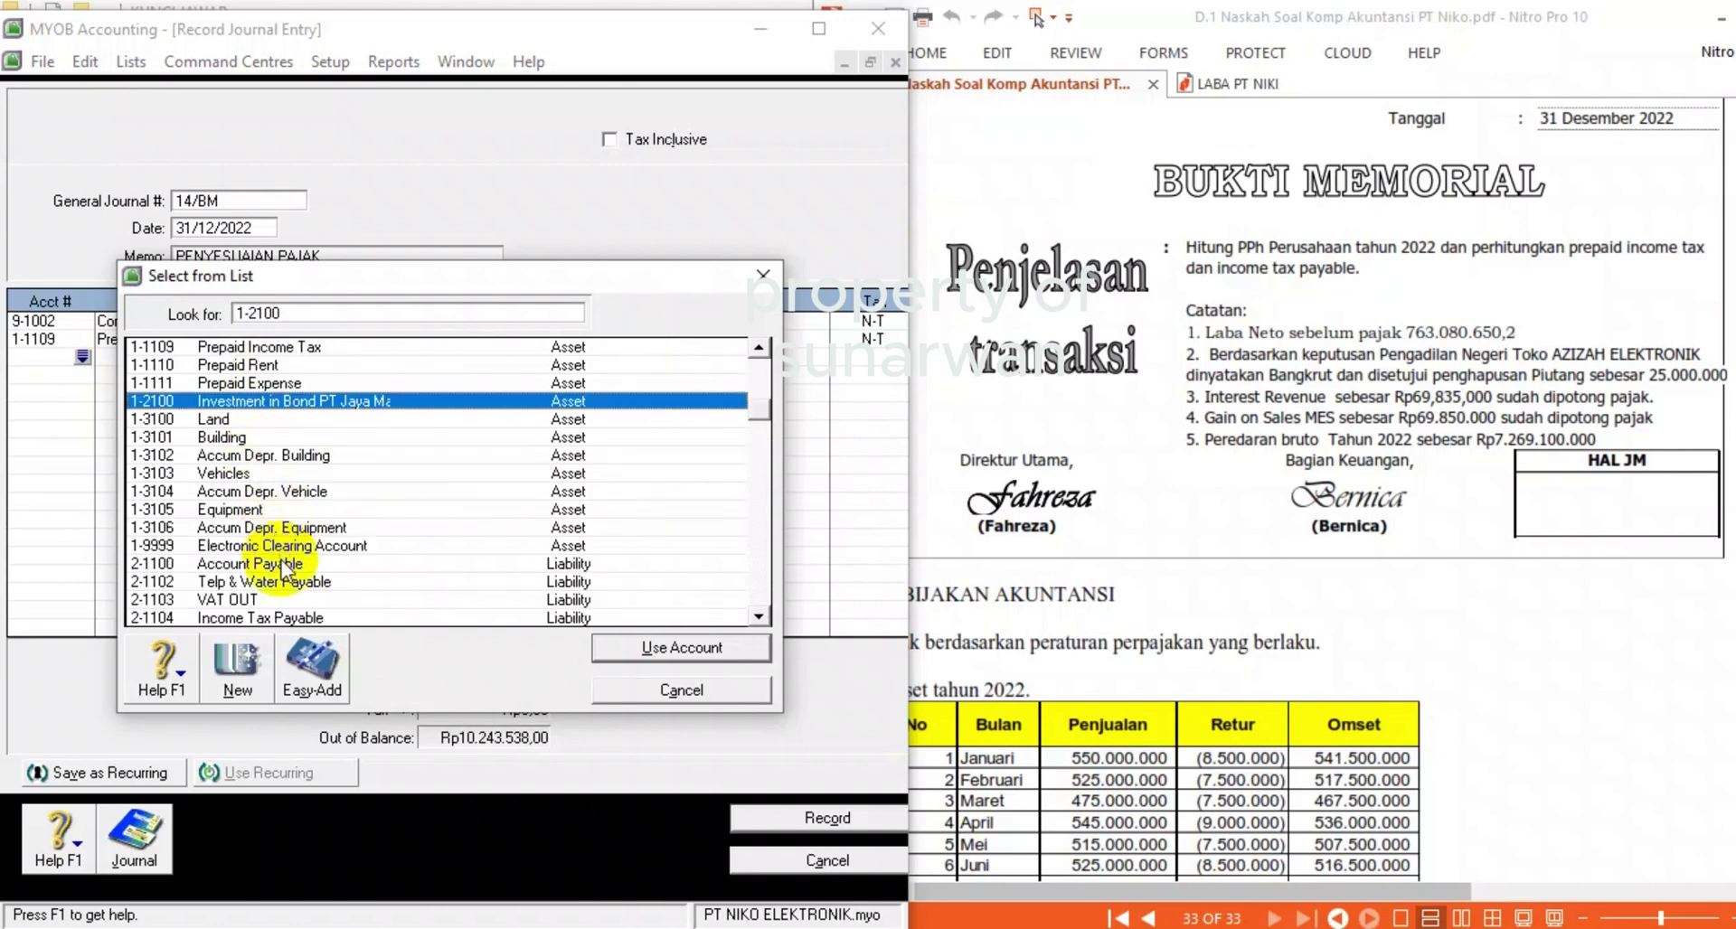
scroll(284, 583, "down", 1)
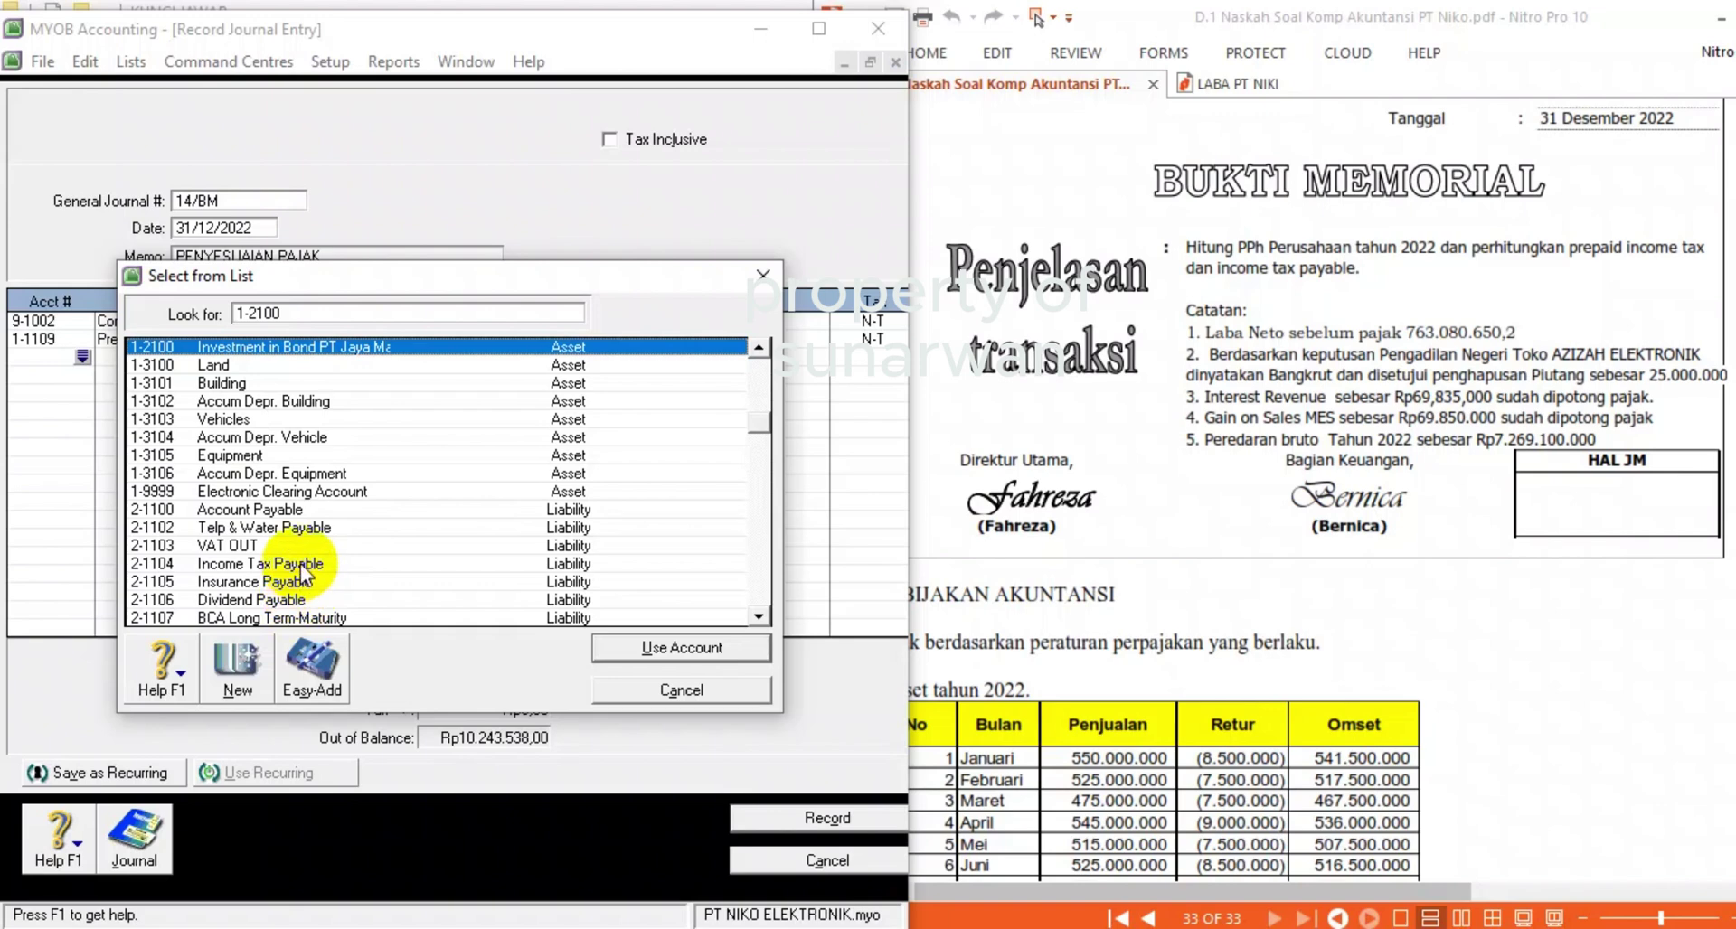
double_click(291, 563)
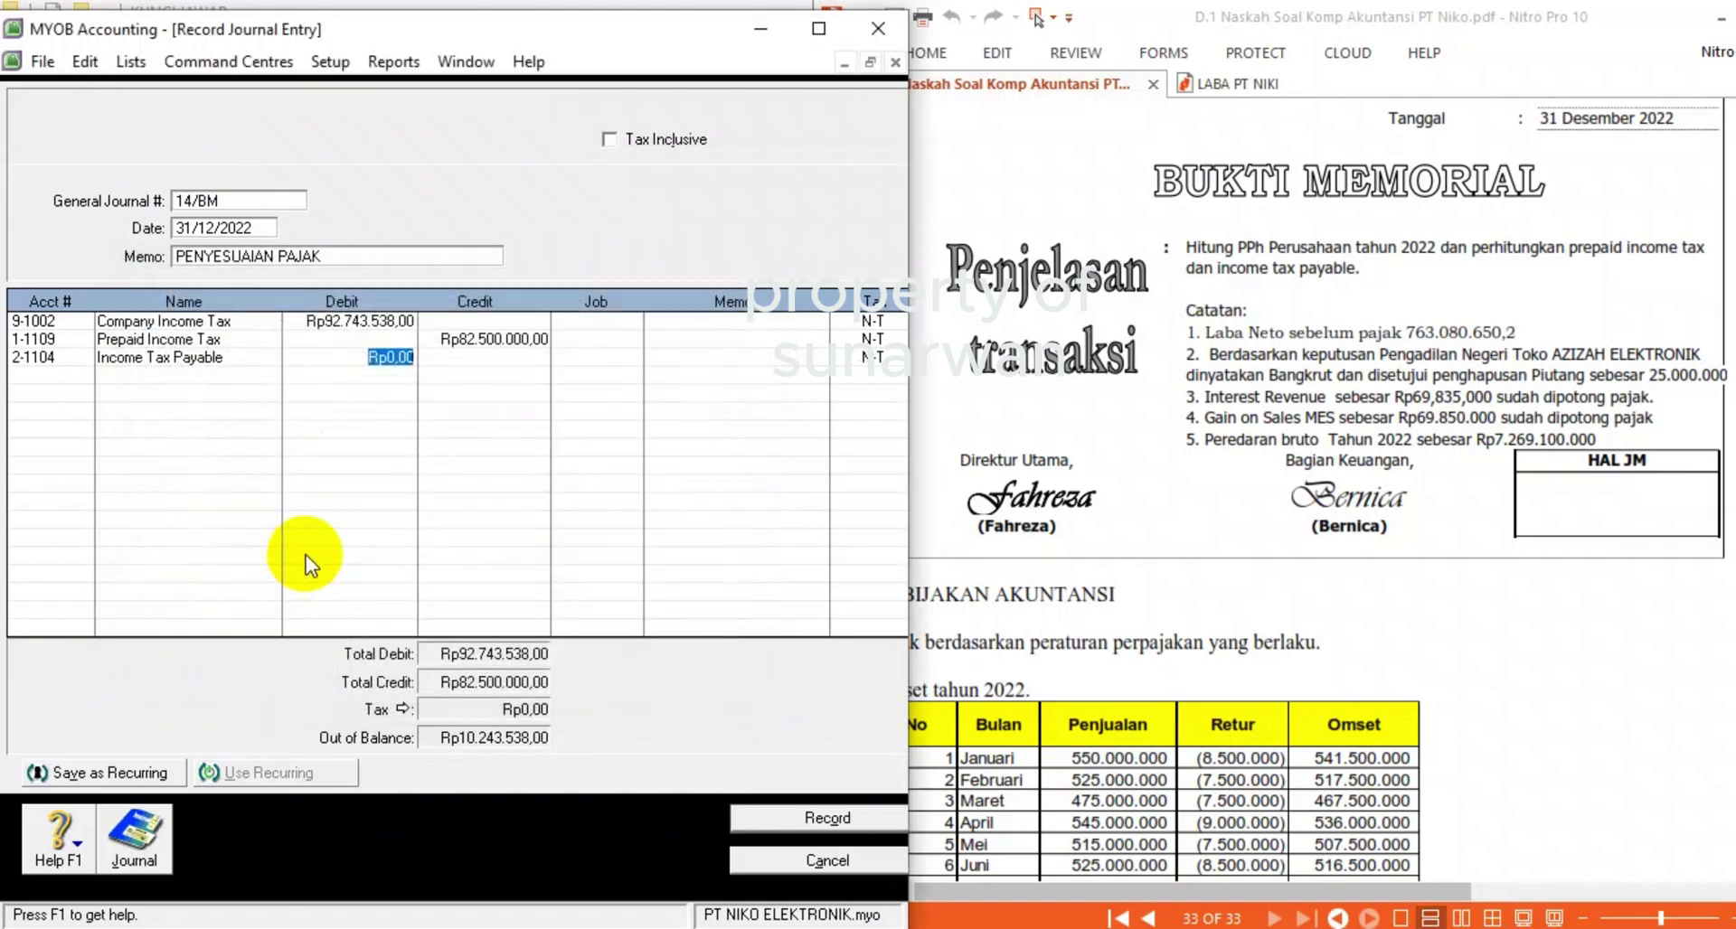
key("Tab")
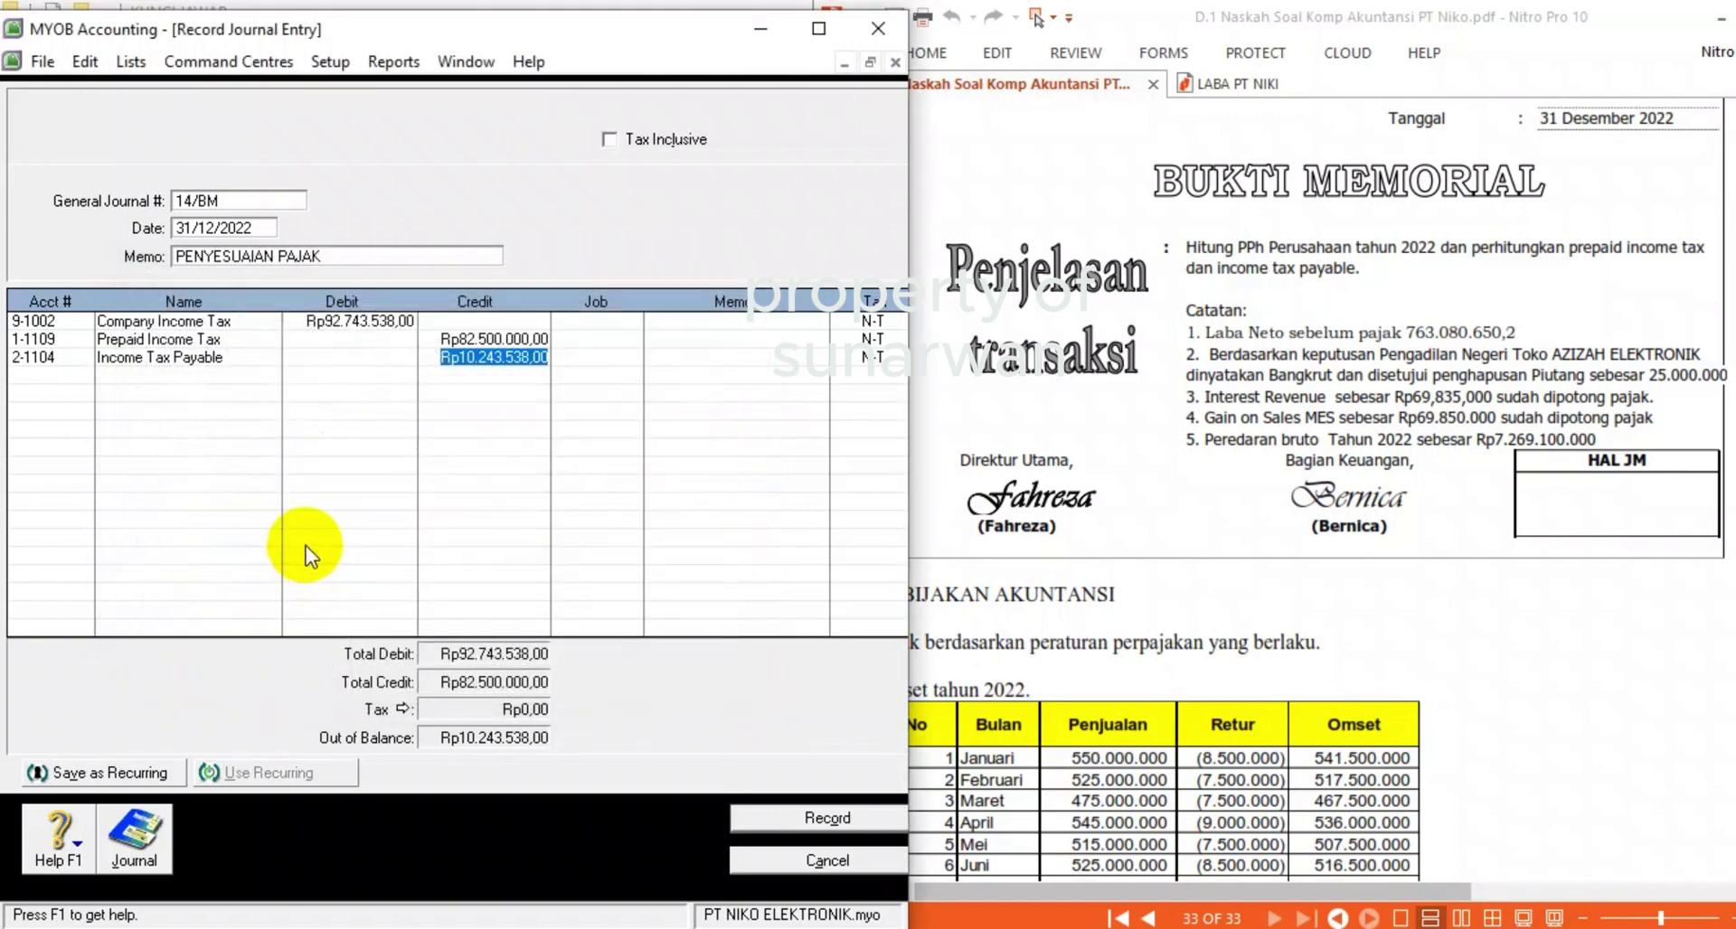
key("Tab")
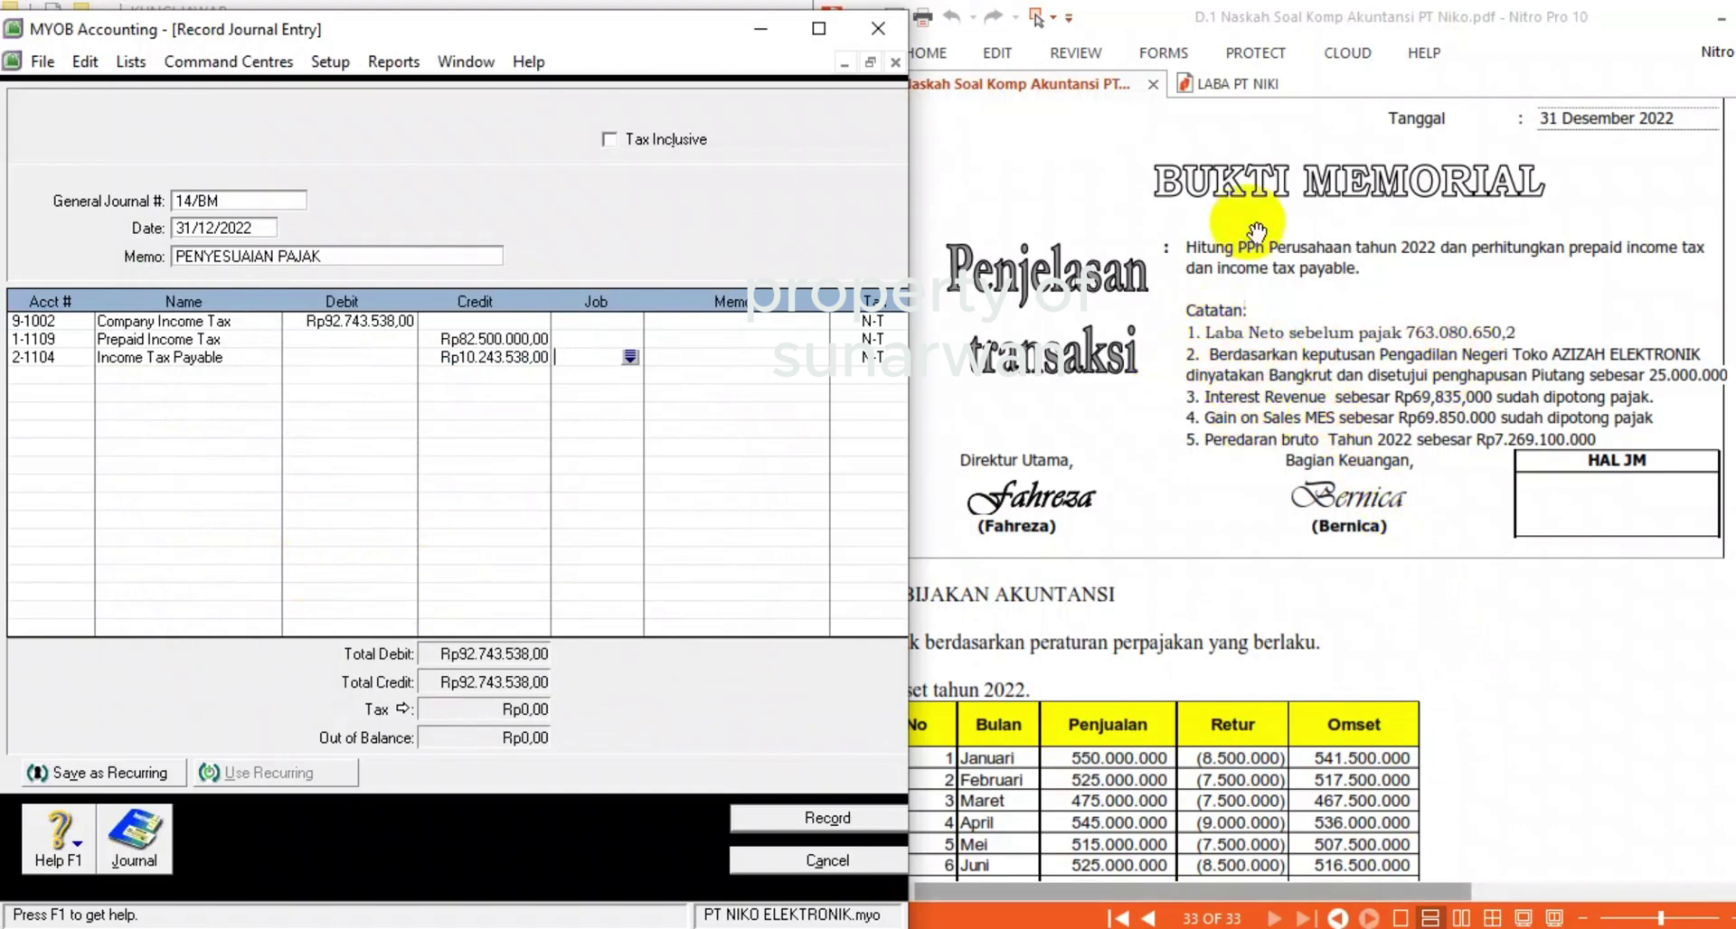
- Compare journal entry 14/BM with the tax calculation in the LABA PT NIKI document and record the entry
left_click(1217, 81)
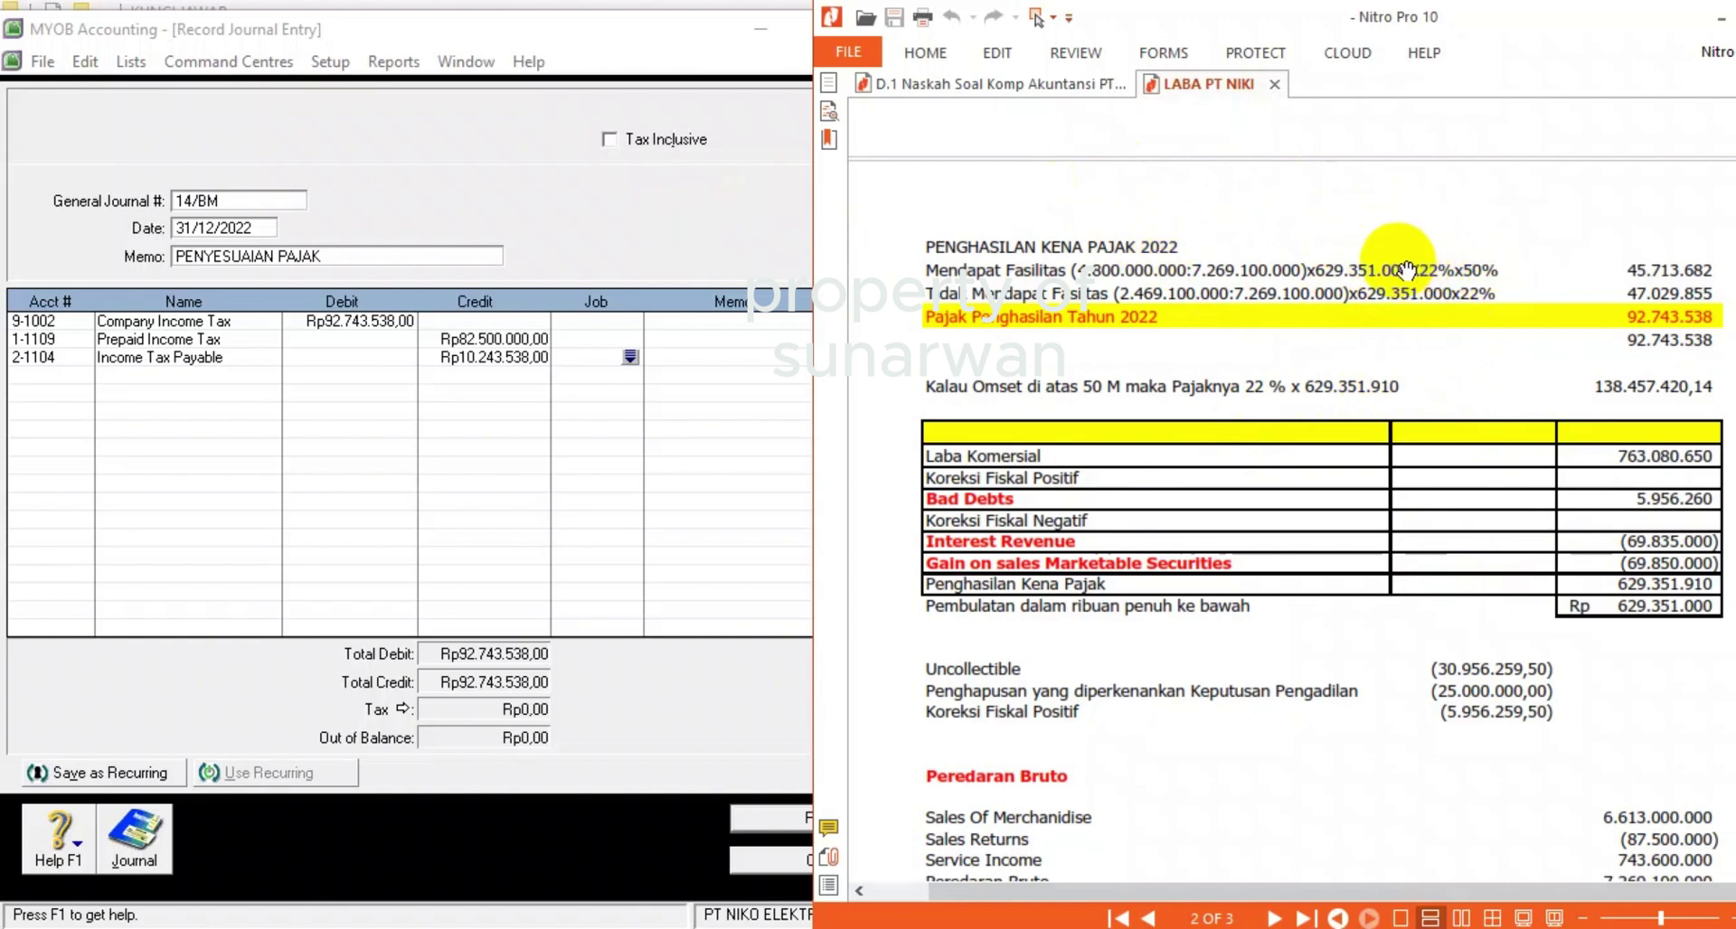
left_click(637, 215)
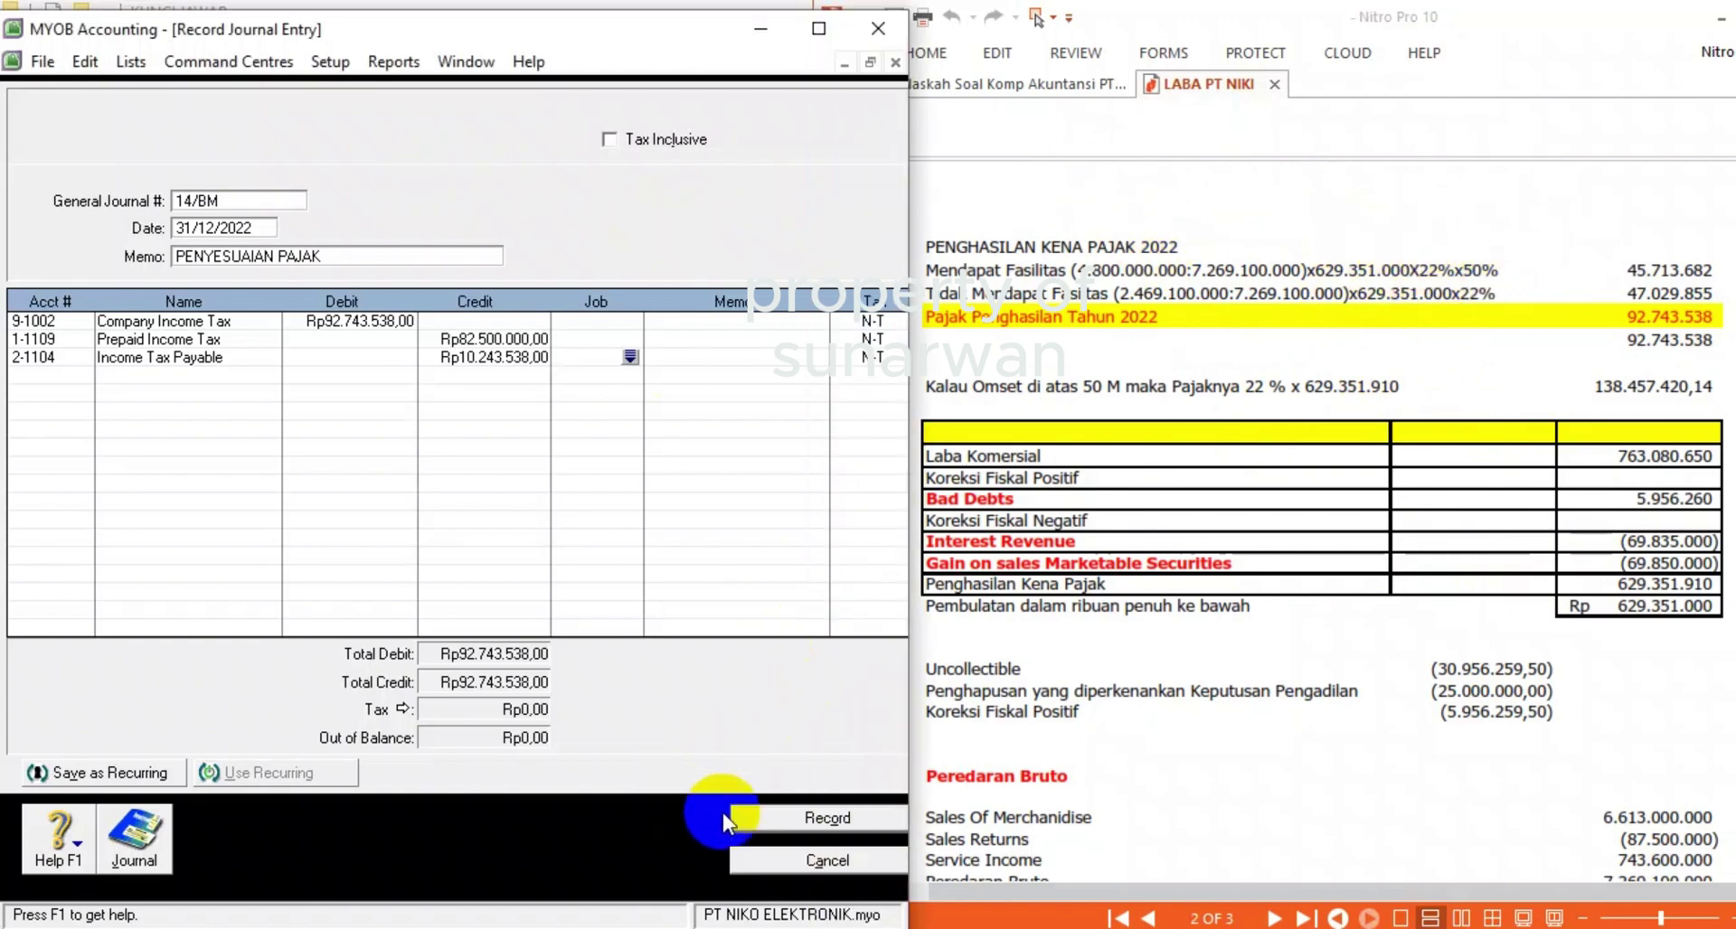
left_click(779, 822)
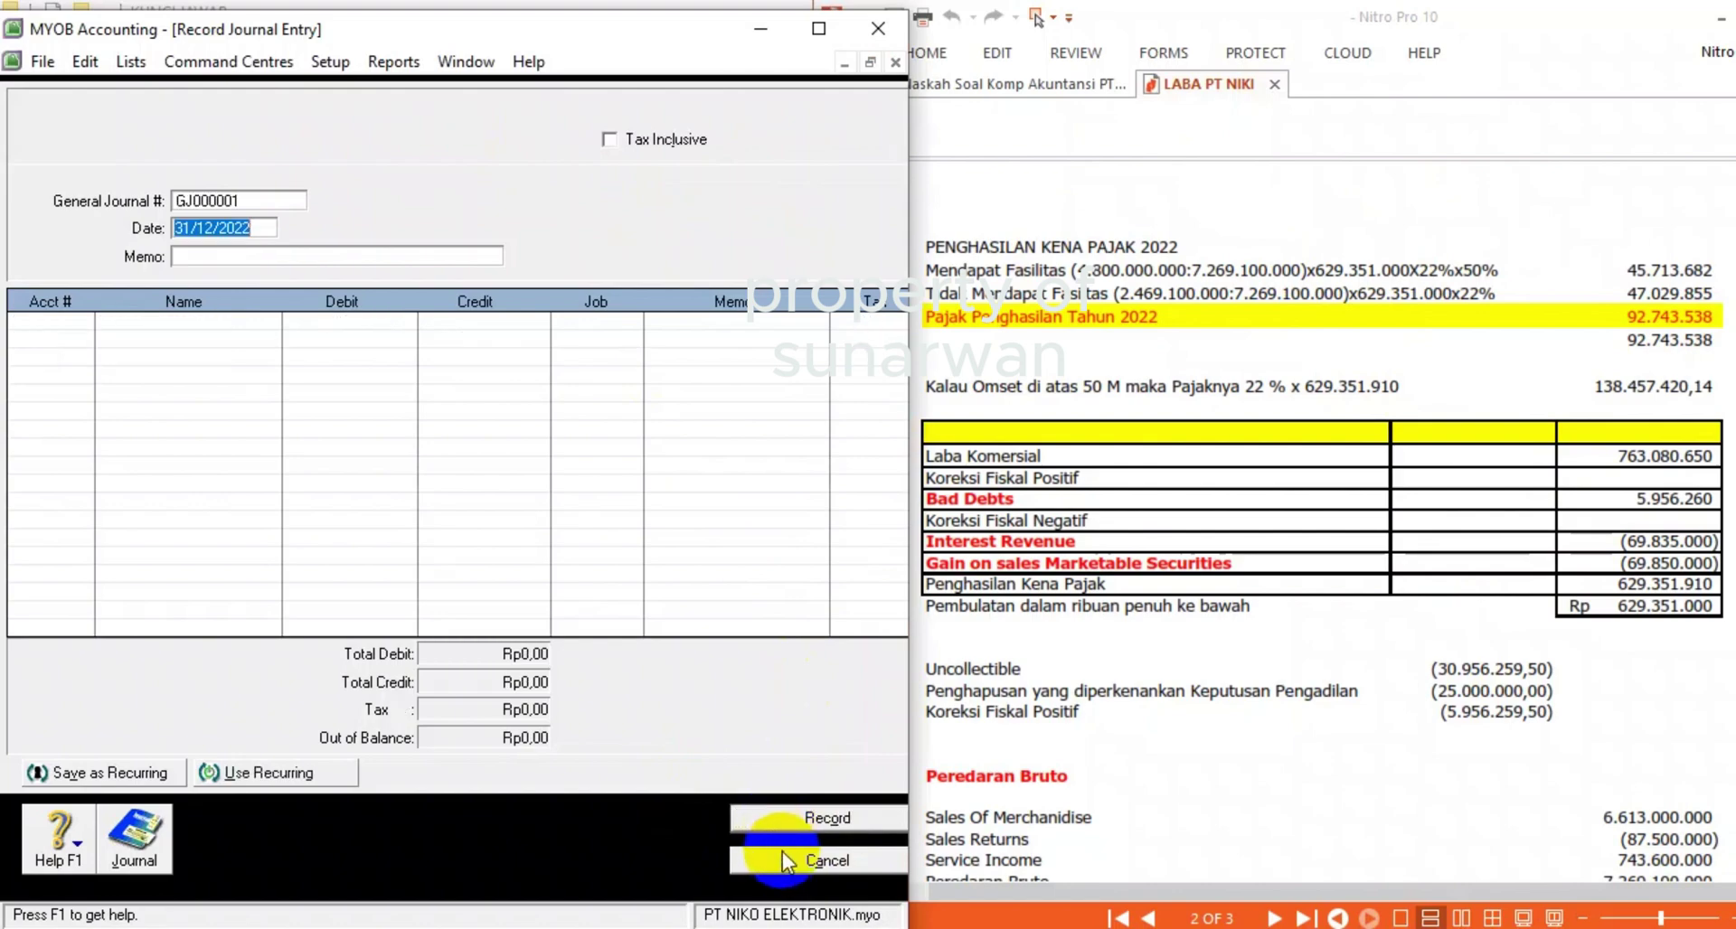
- Look through the end of the voucher PDF and close the blank journal entry and the accounts list
left_click(991, 81)
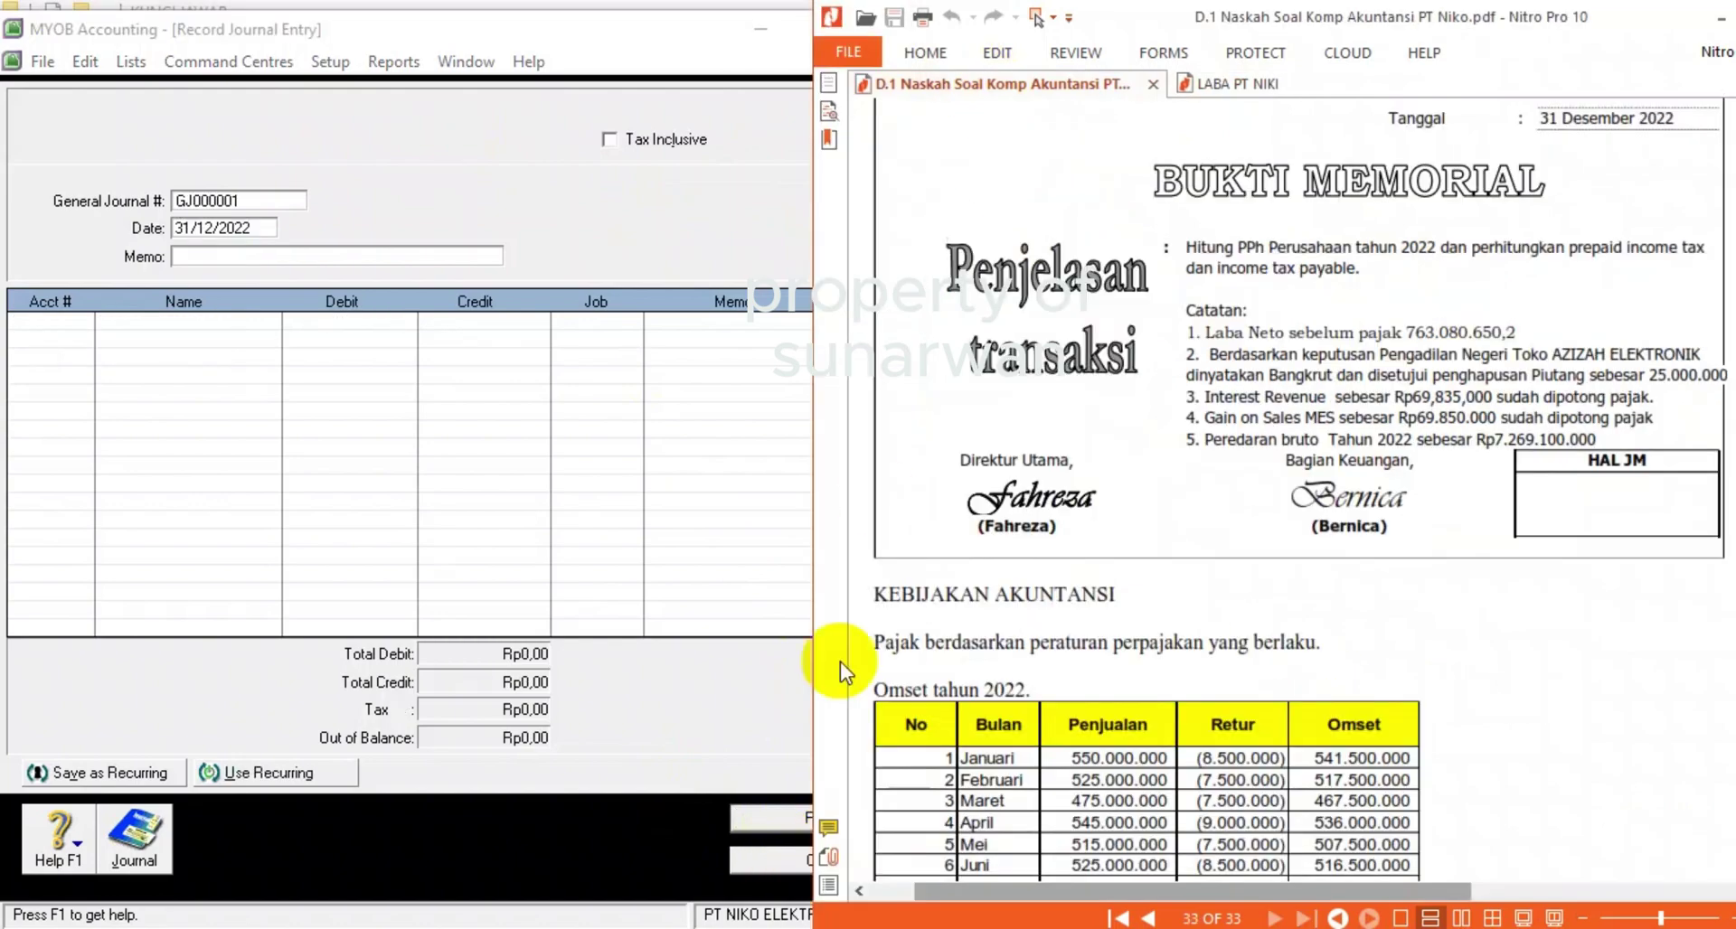
left_click(780, 863)
scroll(1153, 587, "down", 5)
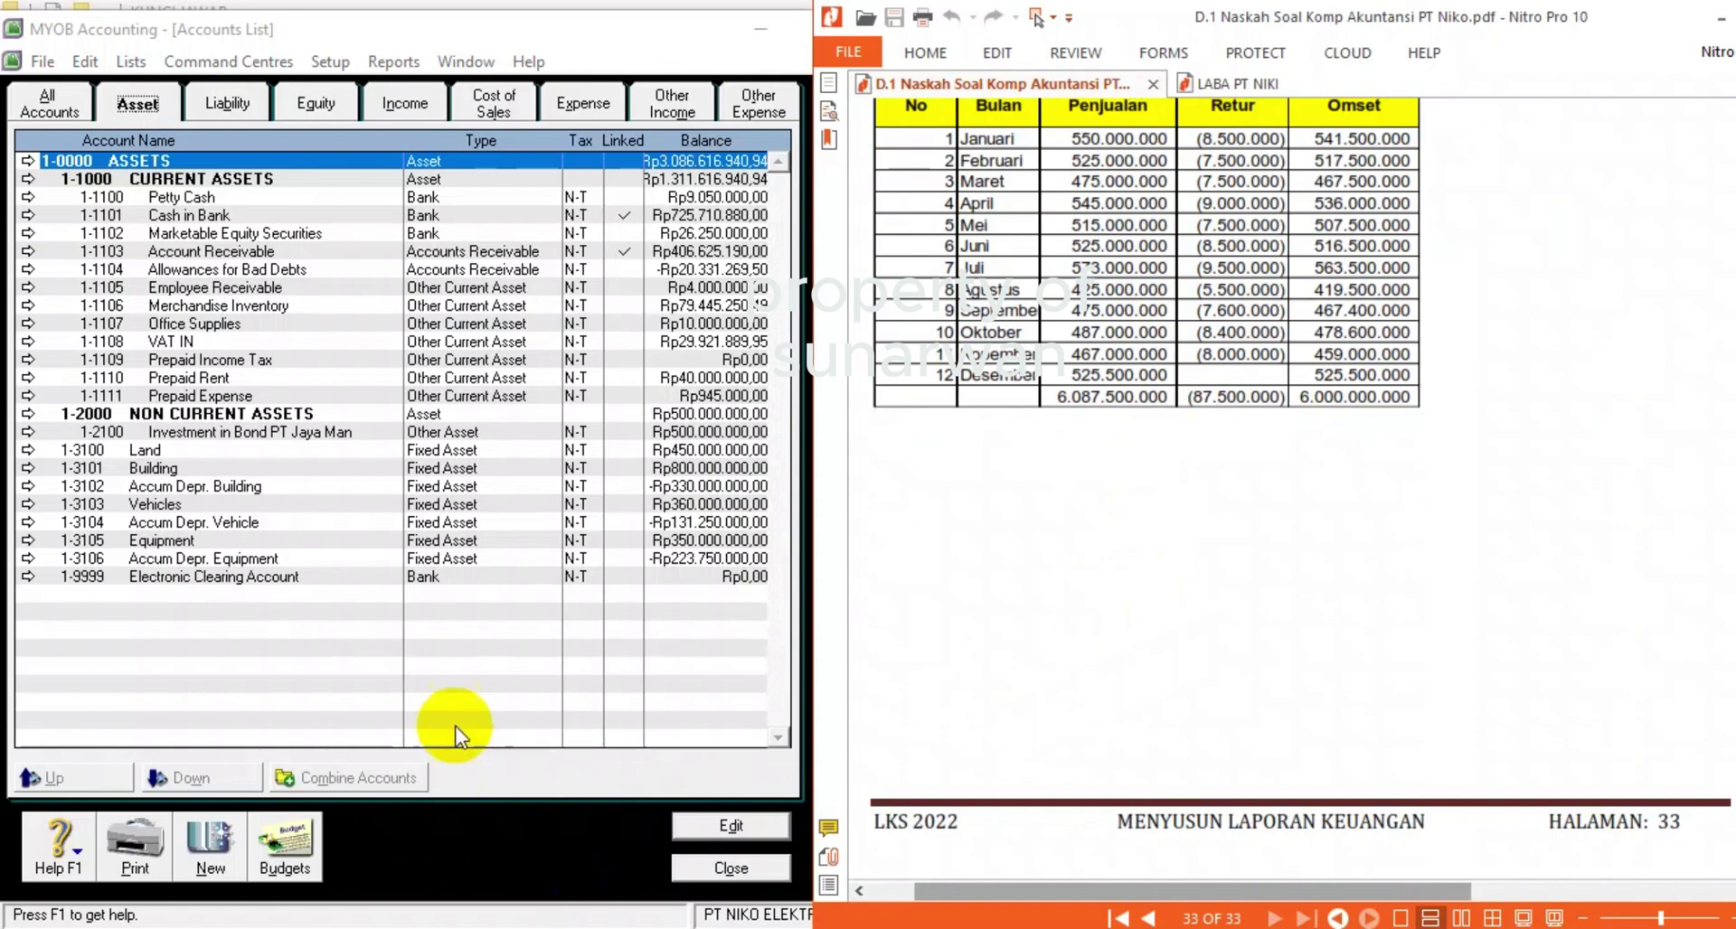
left_click(741, 876)
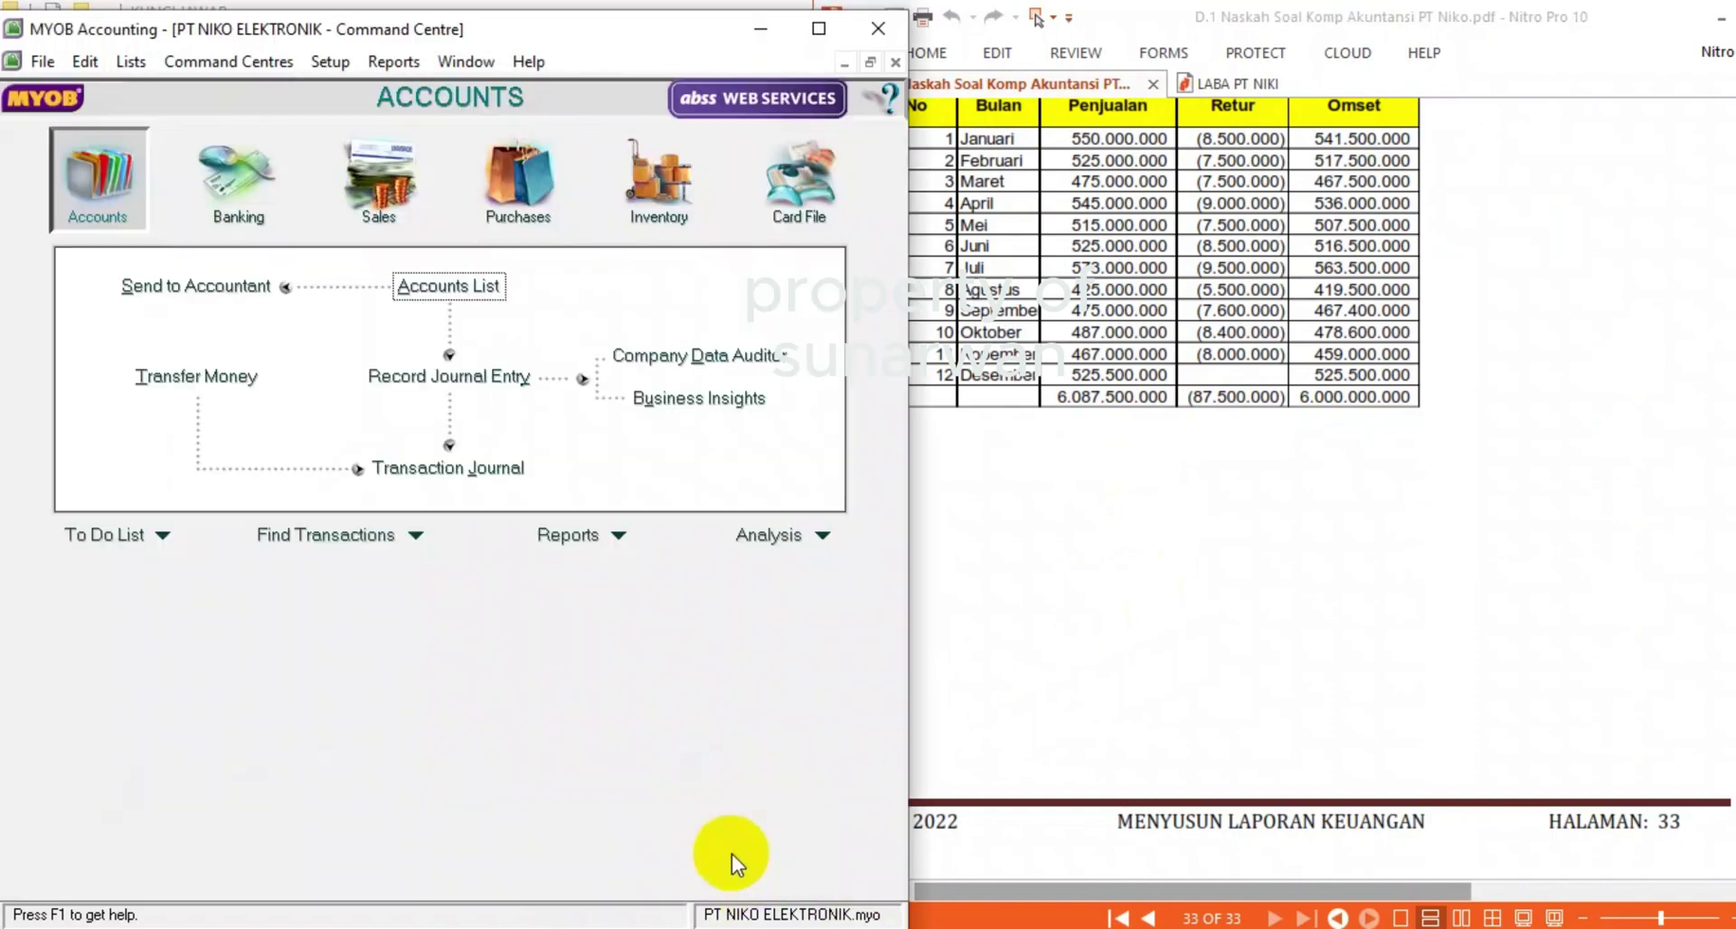
- Open the transaction journal in the maximized MYOB window and enlarge the journal's own window
left_click(469, 468)
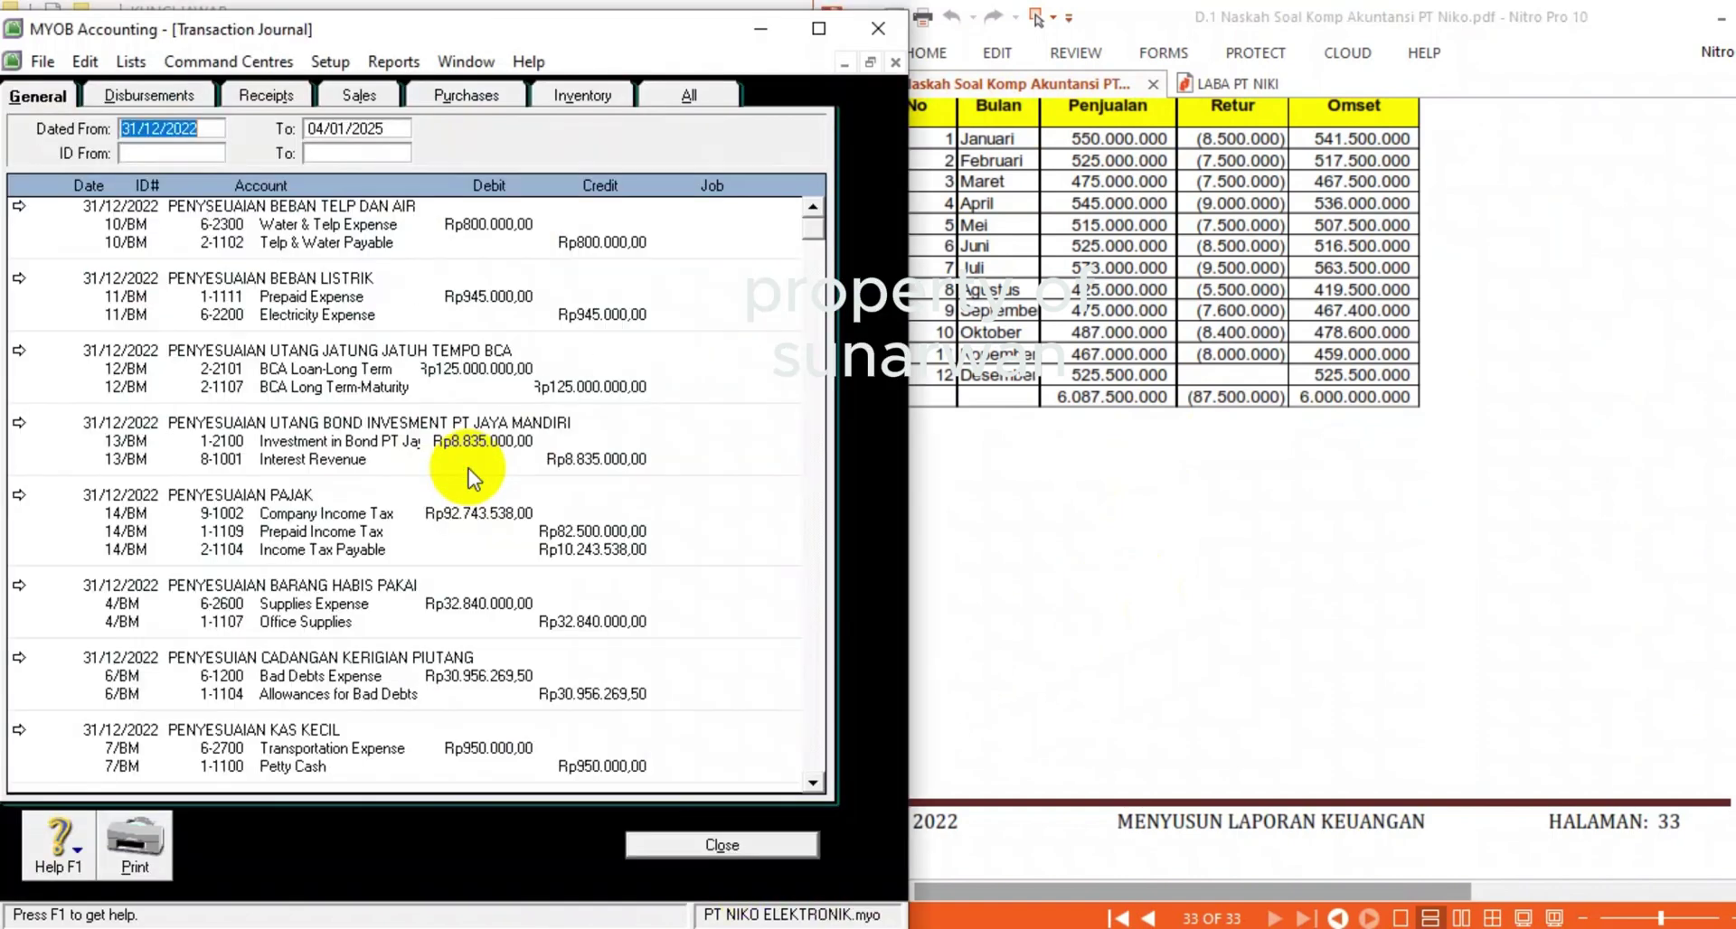
left_click(817, 29)
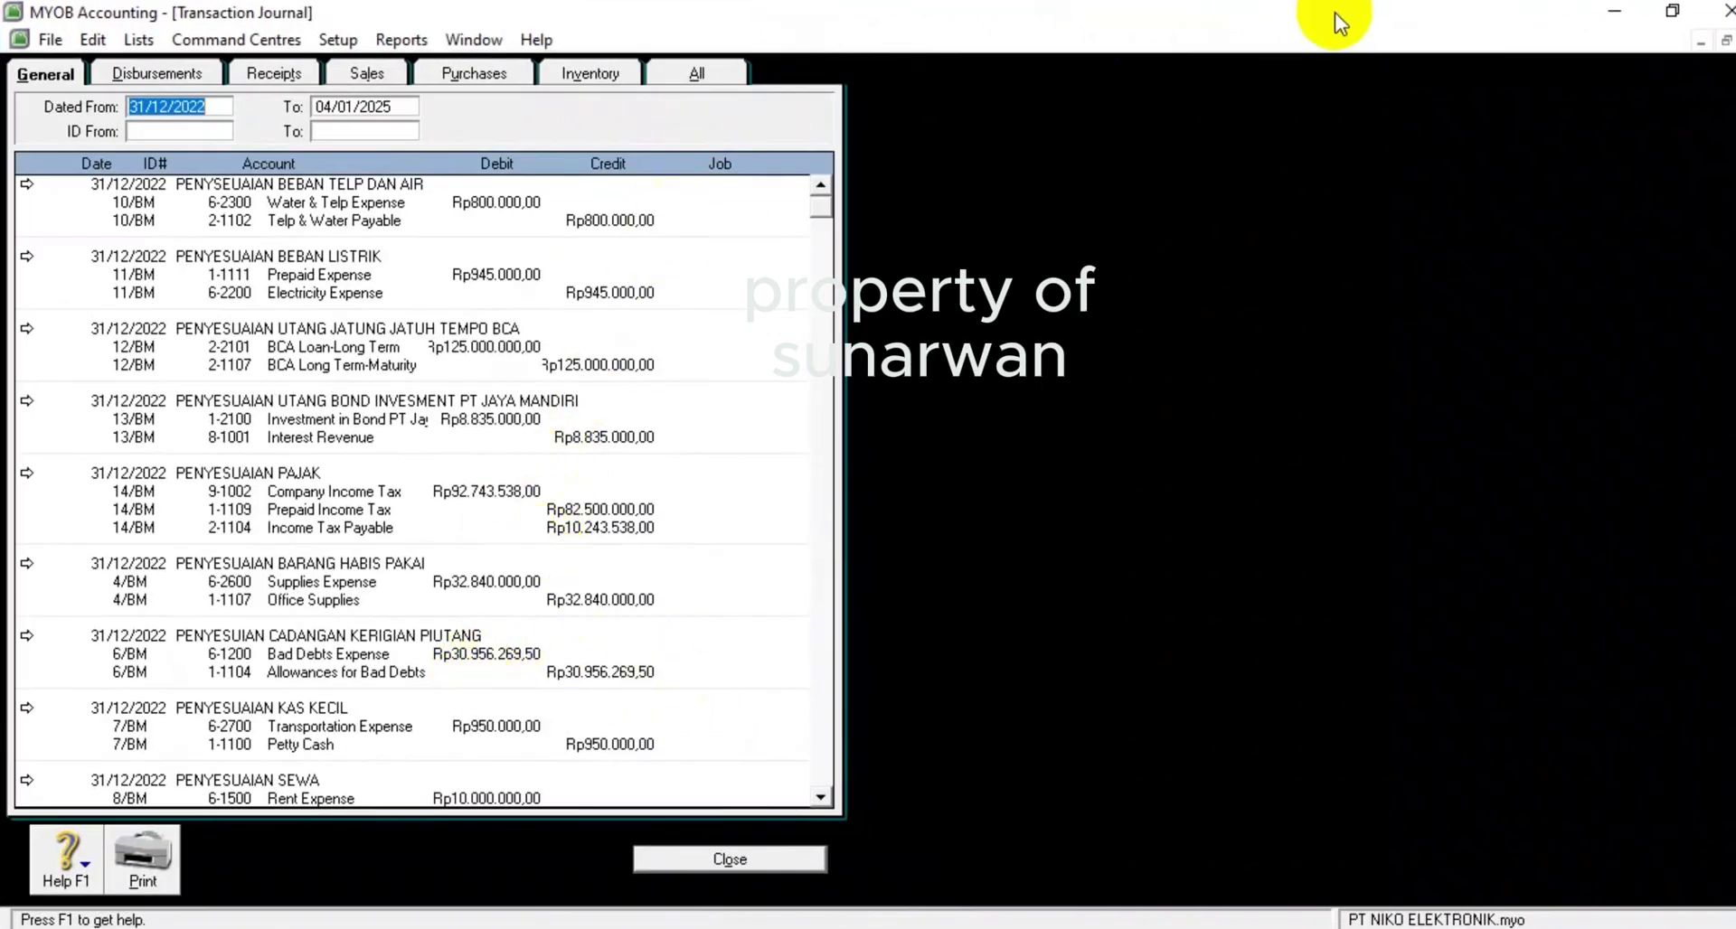
left_click(1725, 40)
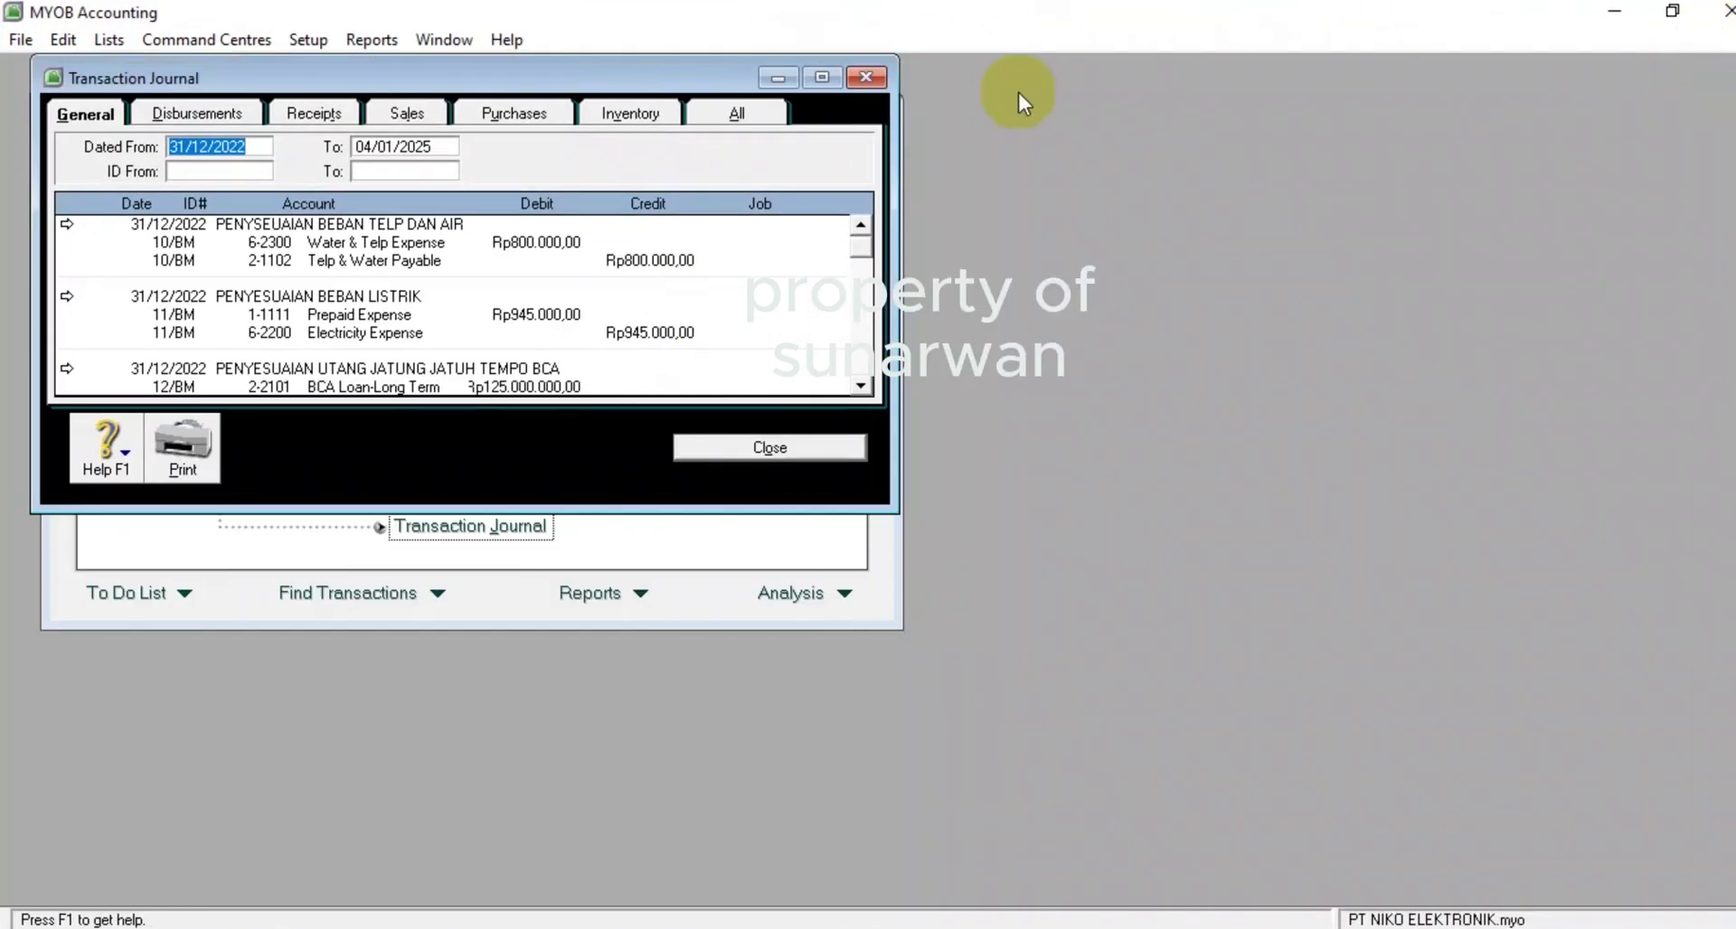
left_click(821, 76)
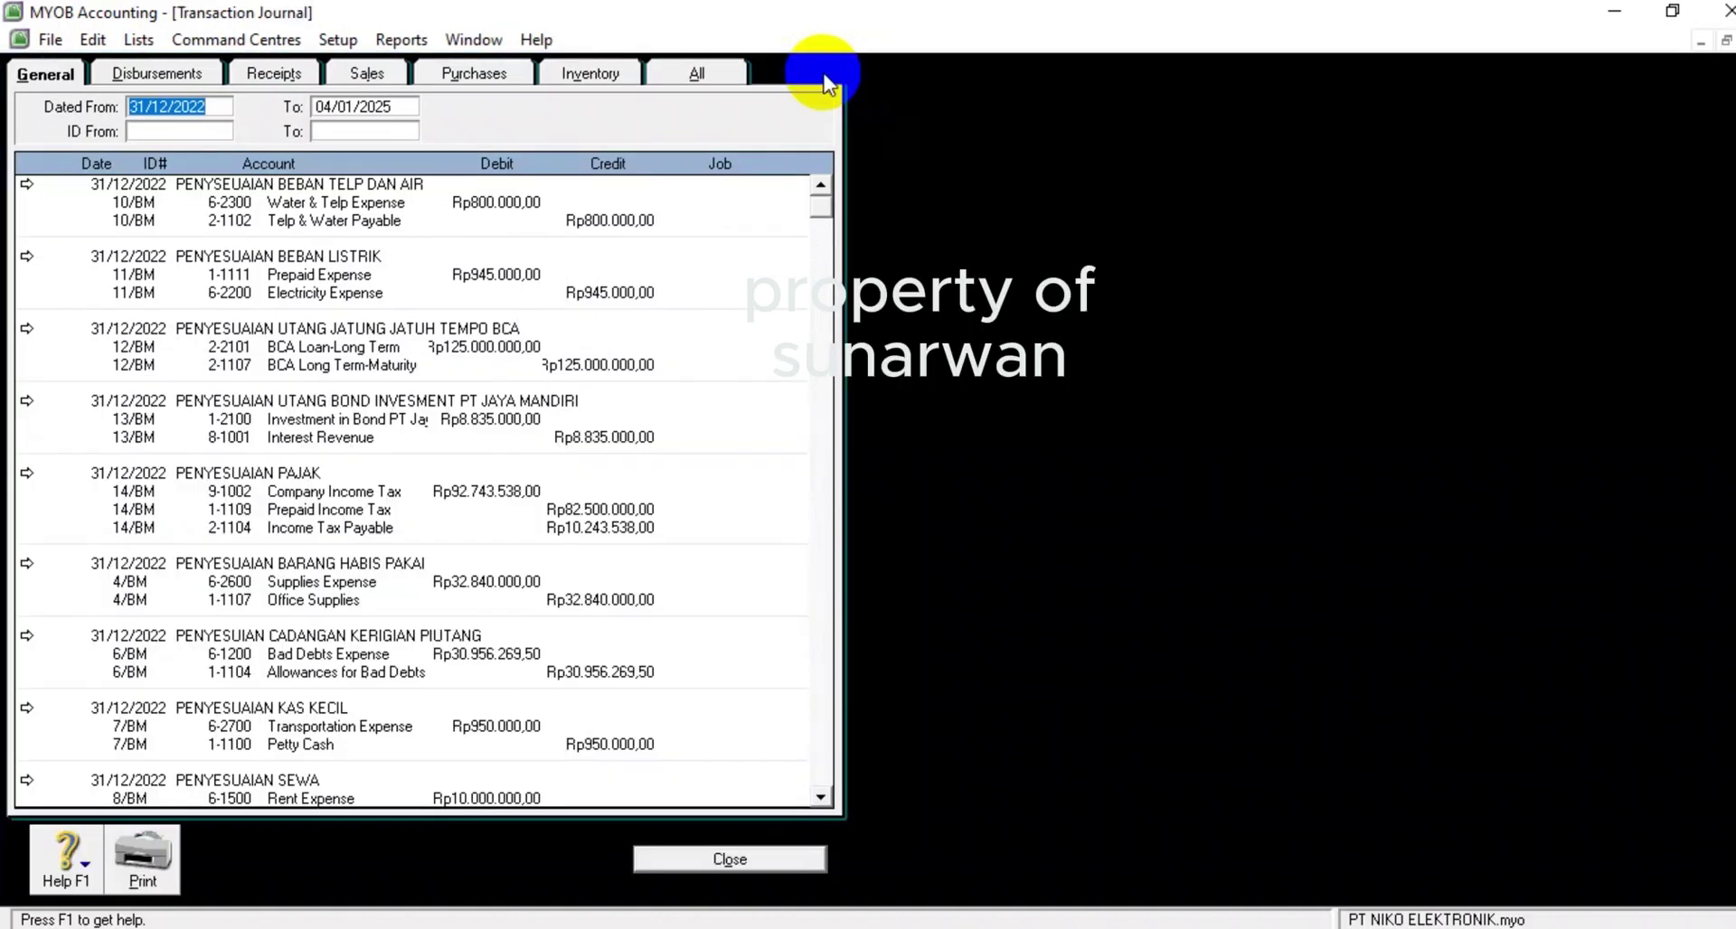
left_click(1725, 41)
left_click_drag(771, 50, 850, 80)
left_click_drag(988, 507, 890, 897)
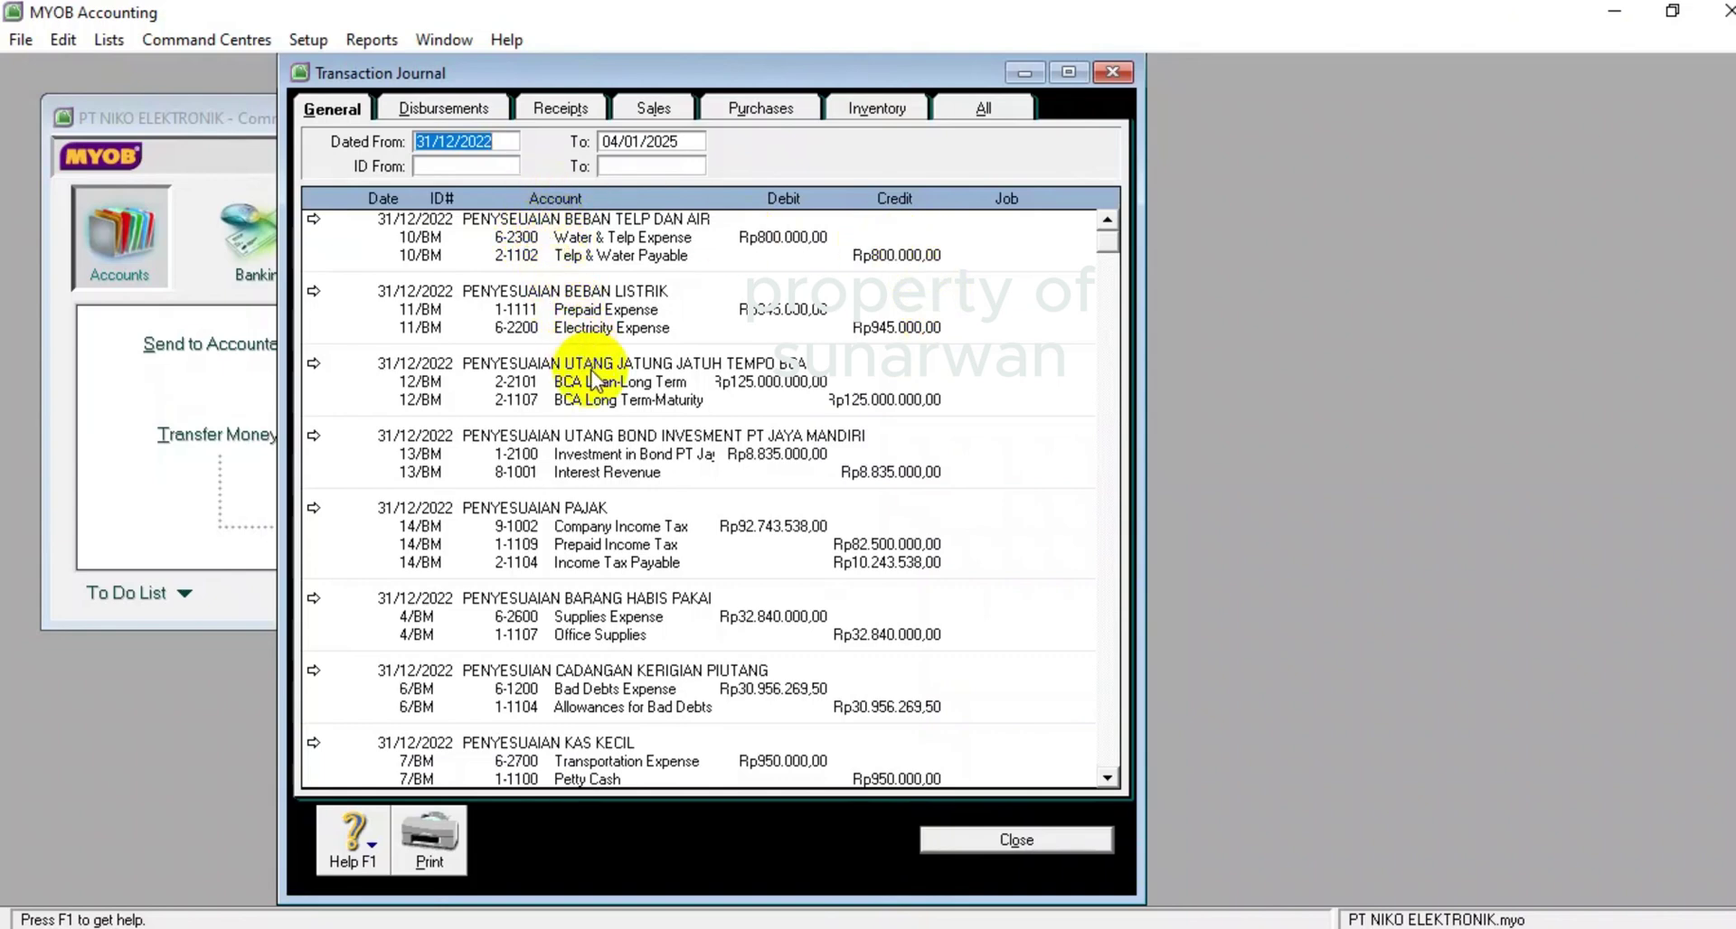
- Review the recorded 31/12/2022 adjusting entries in the general transaction journal through to the fixed asset depreciation entry 9/BM
scroll(601, 390, "down", 2)
scroll(600, 388, "down", 2)
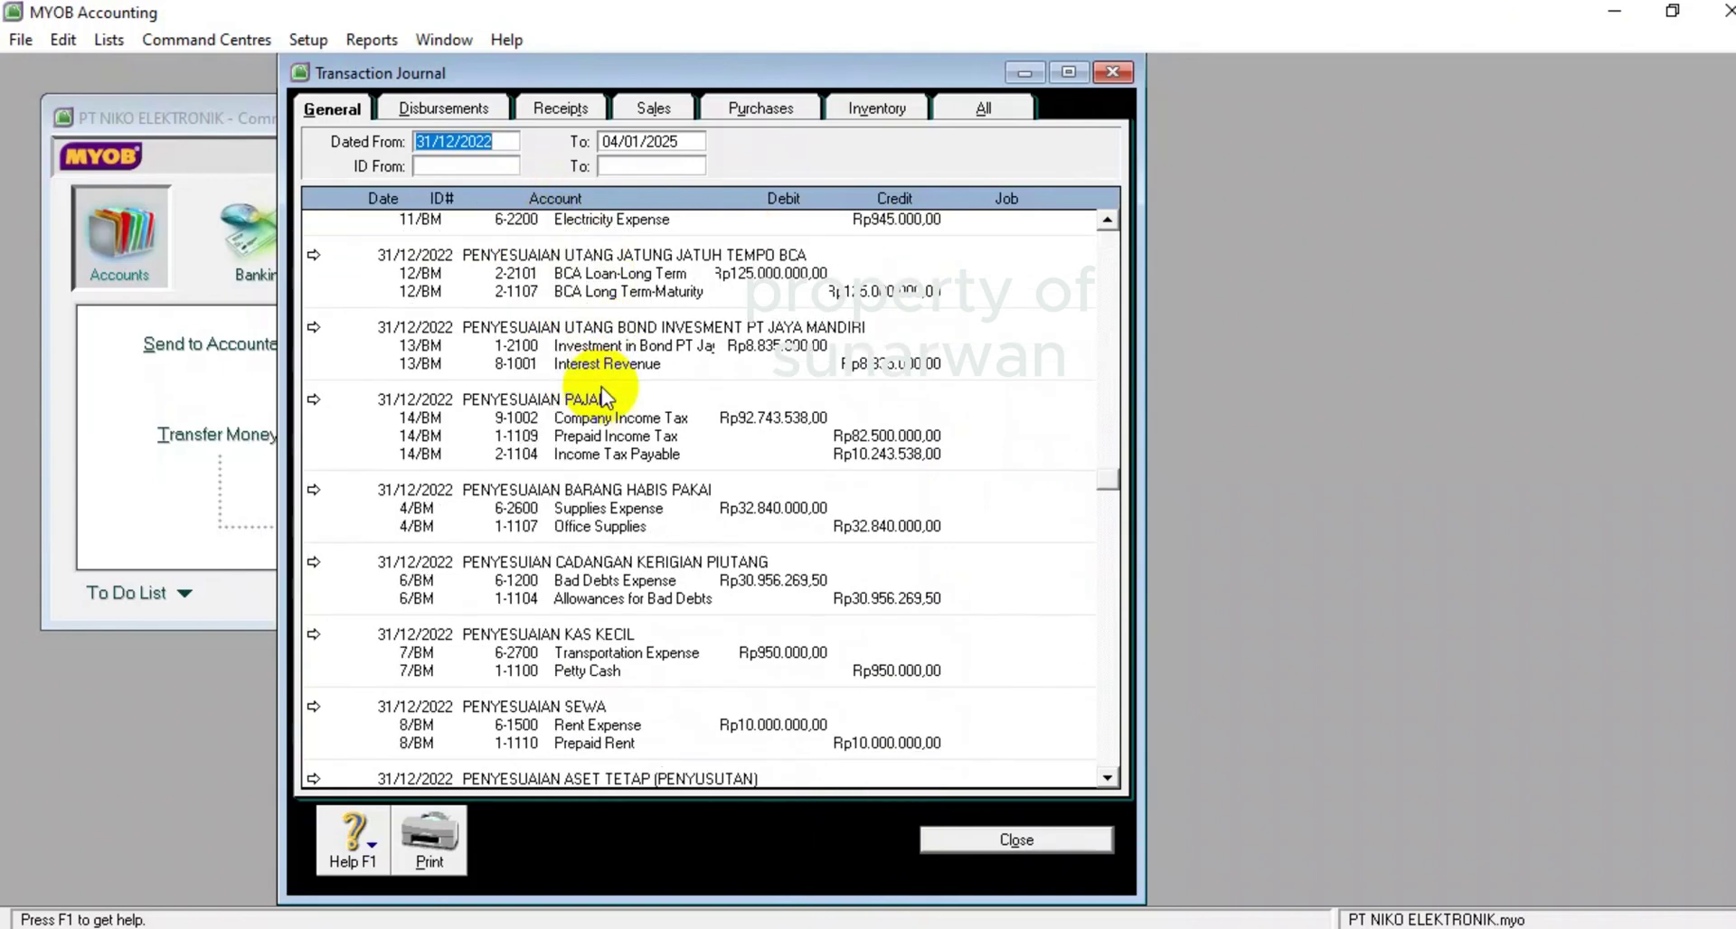
scroll(602, 398, "down", 1)
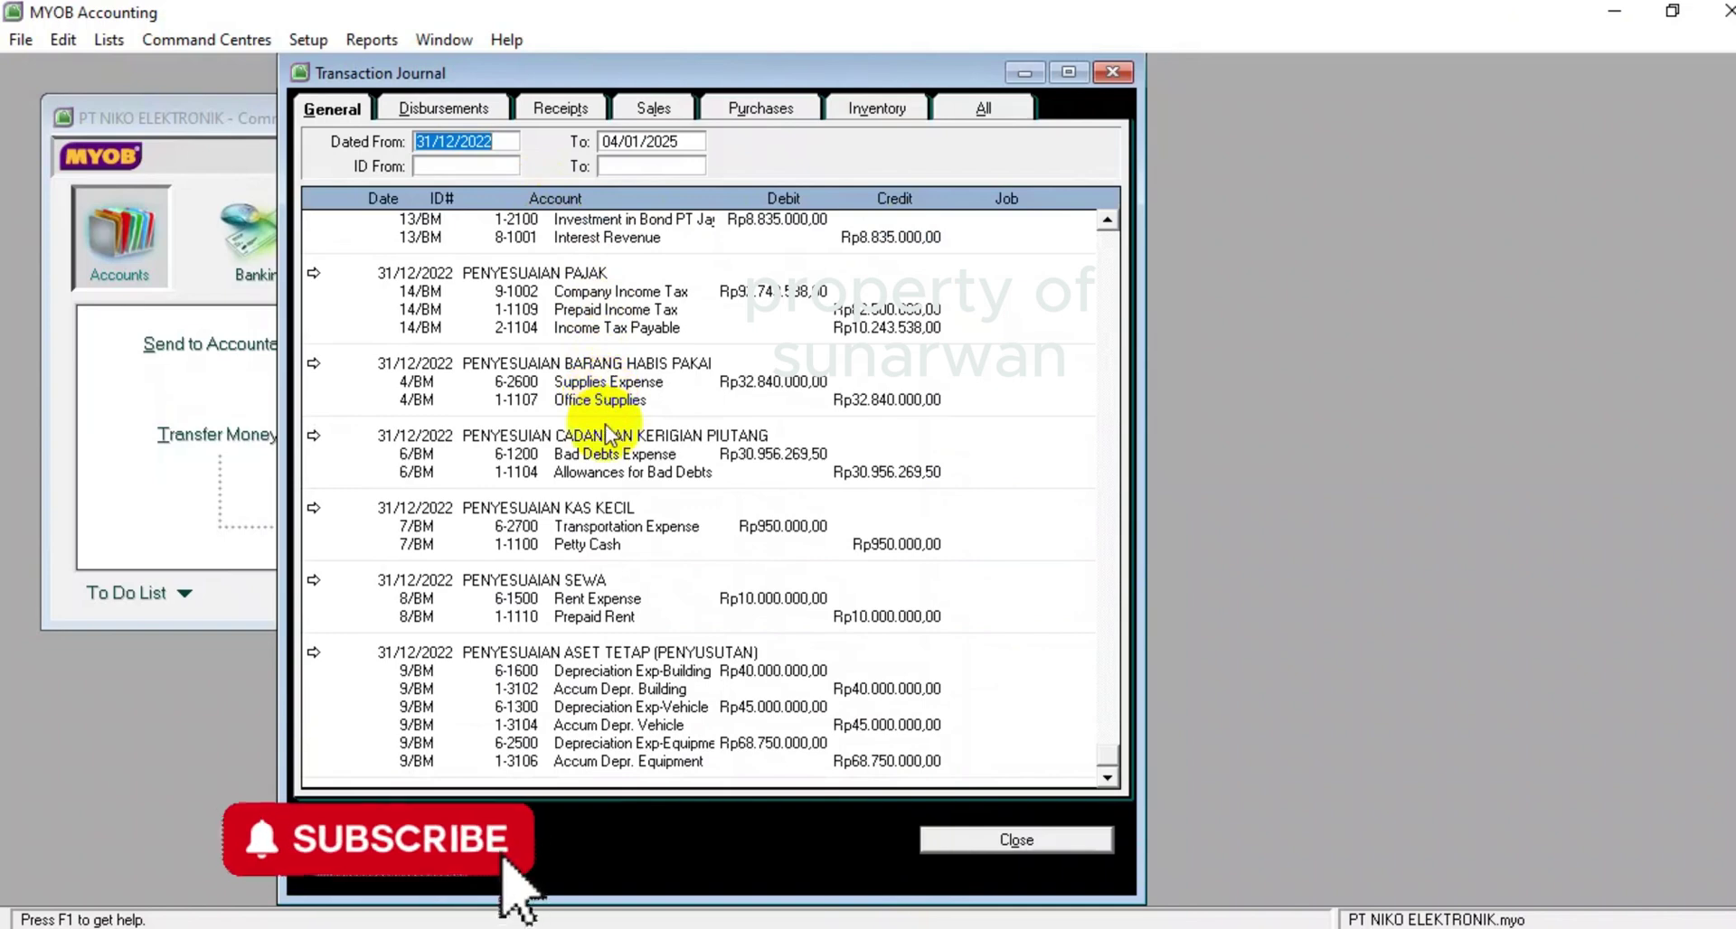
- Look through the journal's general, disbursement, receipt, sales, purchase and inventory transactions from 31/12/2022, ending with the list of all transactions
scroll(610, 454, "up", 4)
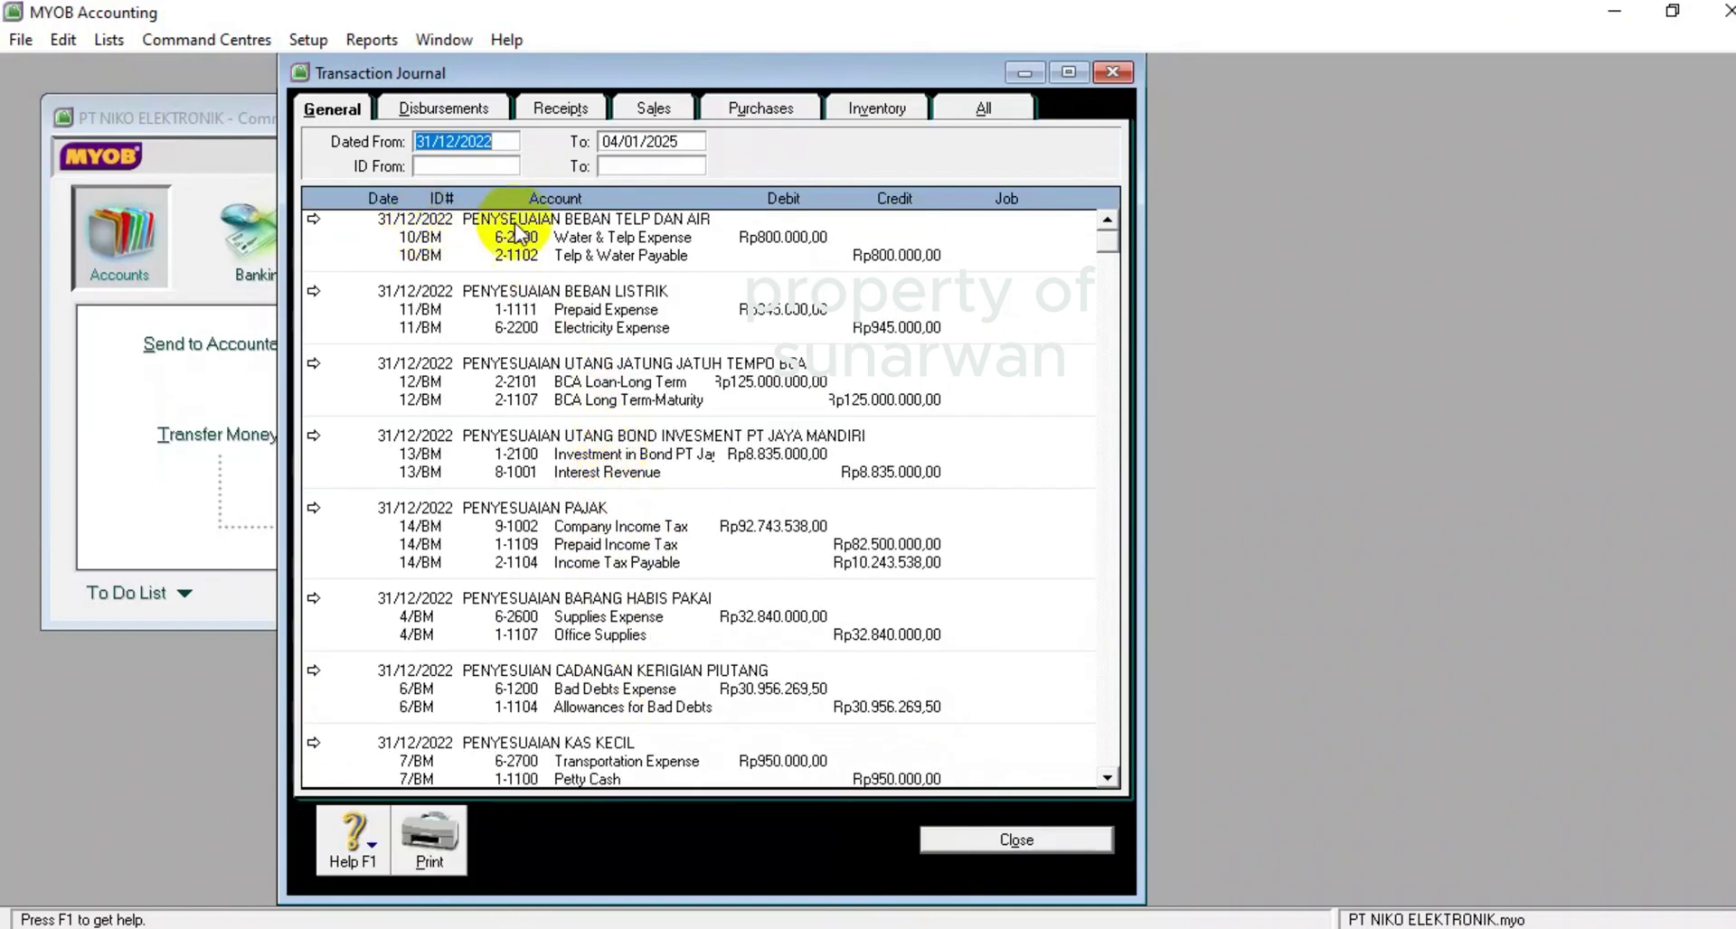
left_click(489, 109)
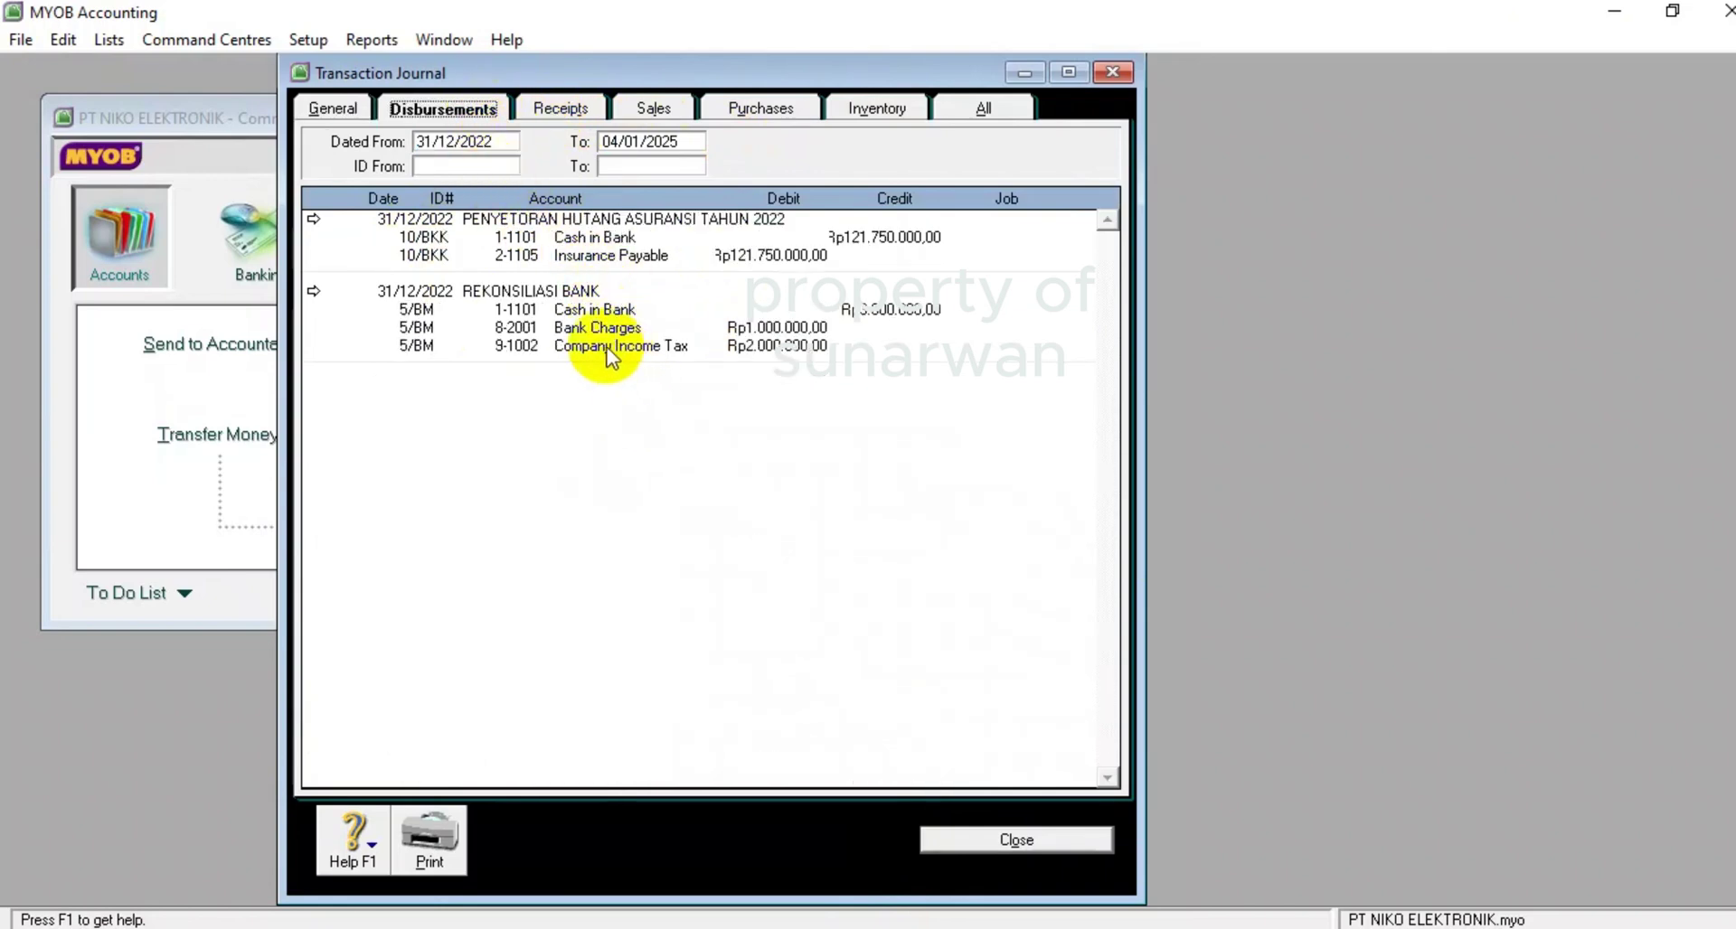
left_click(544, 116)
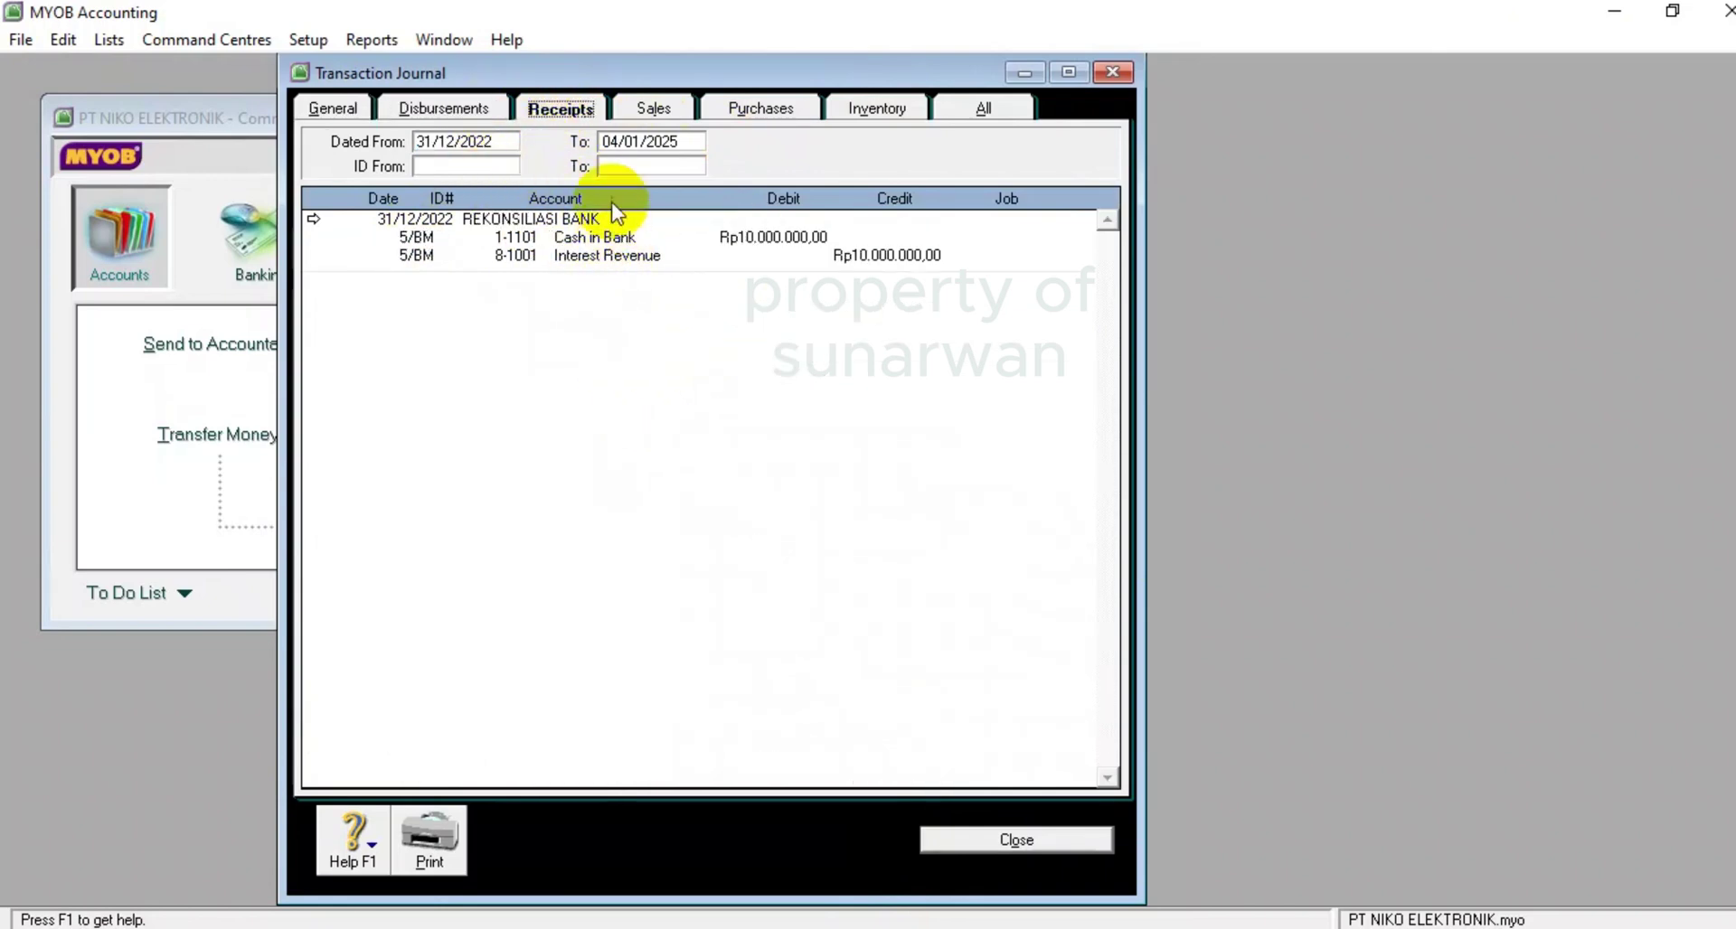
left_click(647, 108)
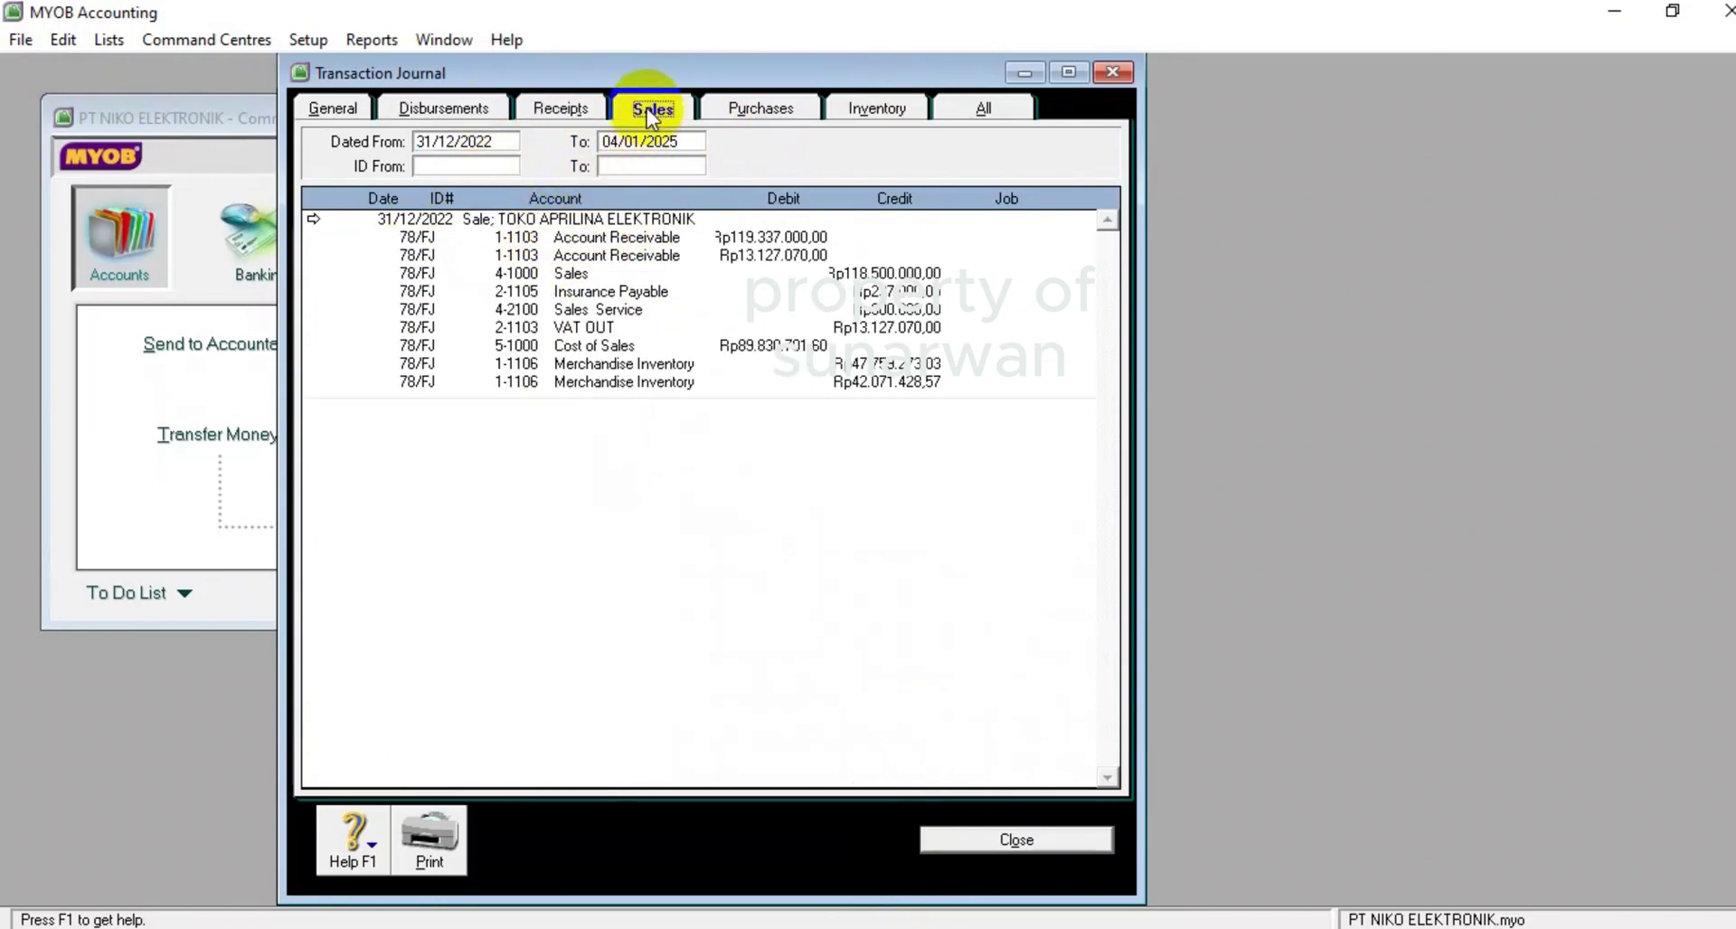
left_click(751, 107)
left_click(870, 108)
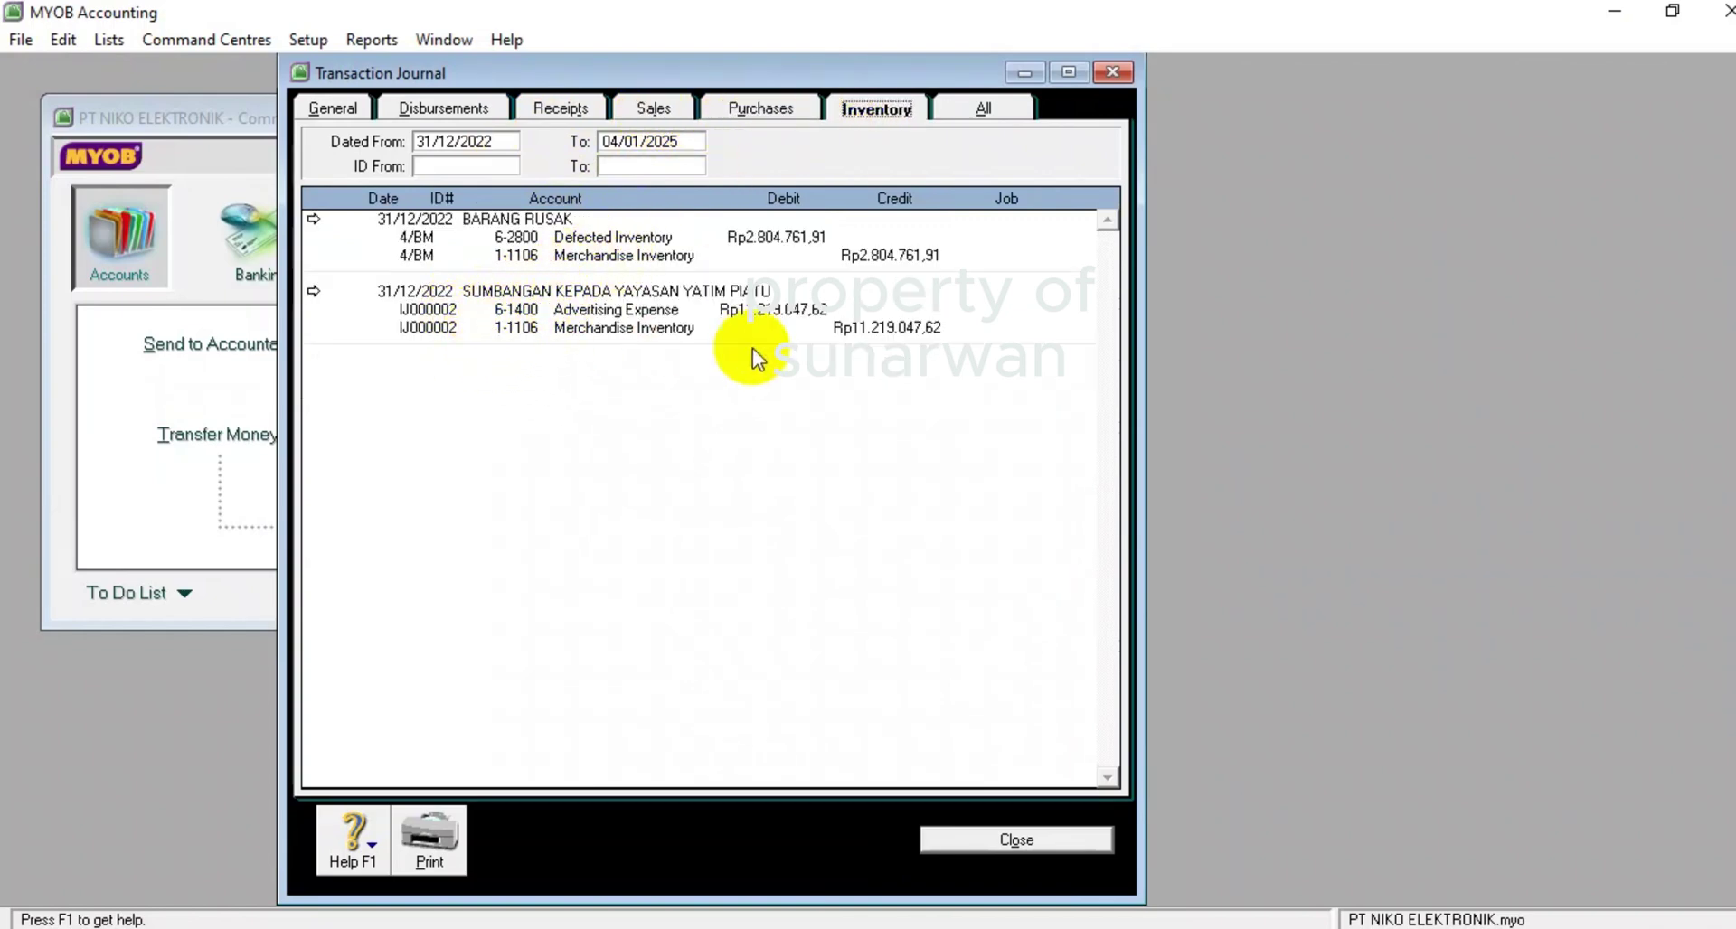
left_click(967, 108)
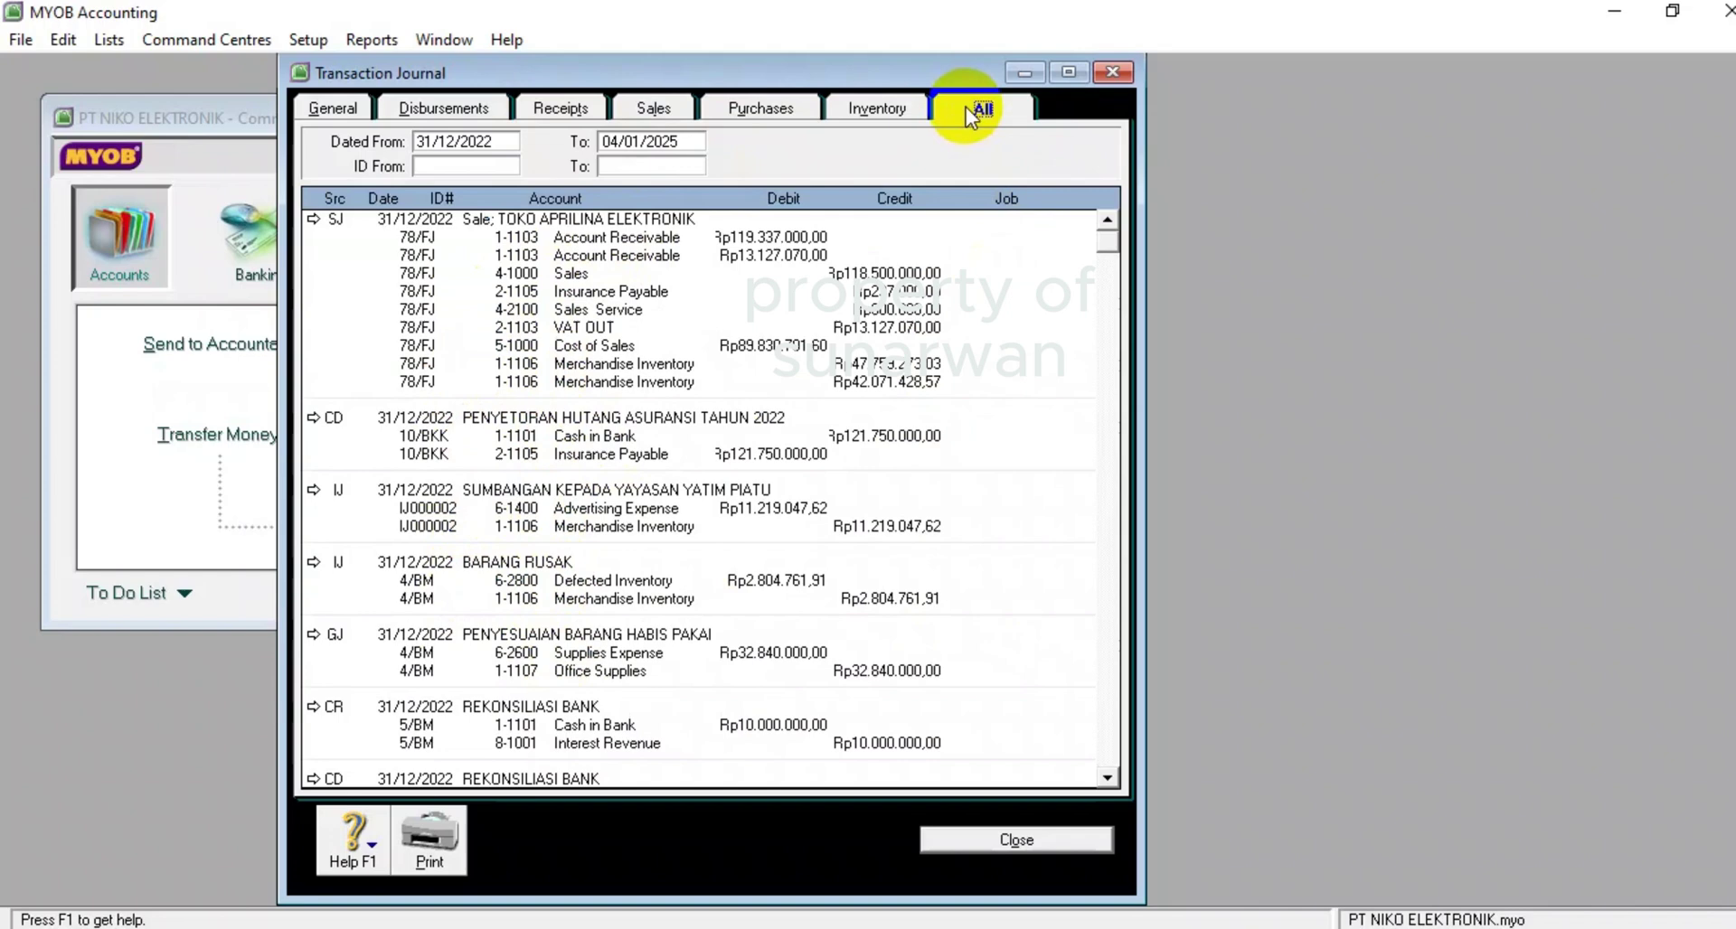
- Maximize the transaction journal and review all 31/12/2022 entries down to the income tax adjustment 14/BM
left_click(1065, 72)
left_click(698, 855)
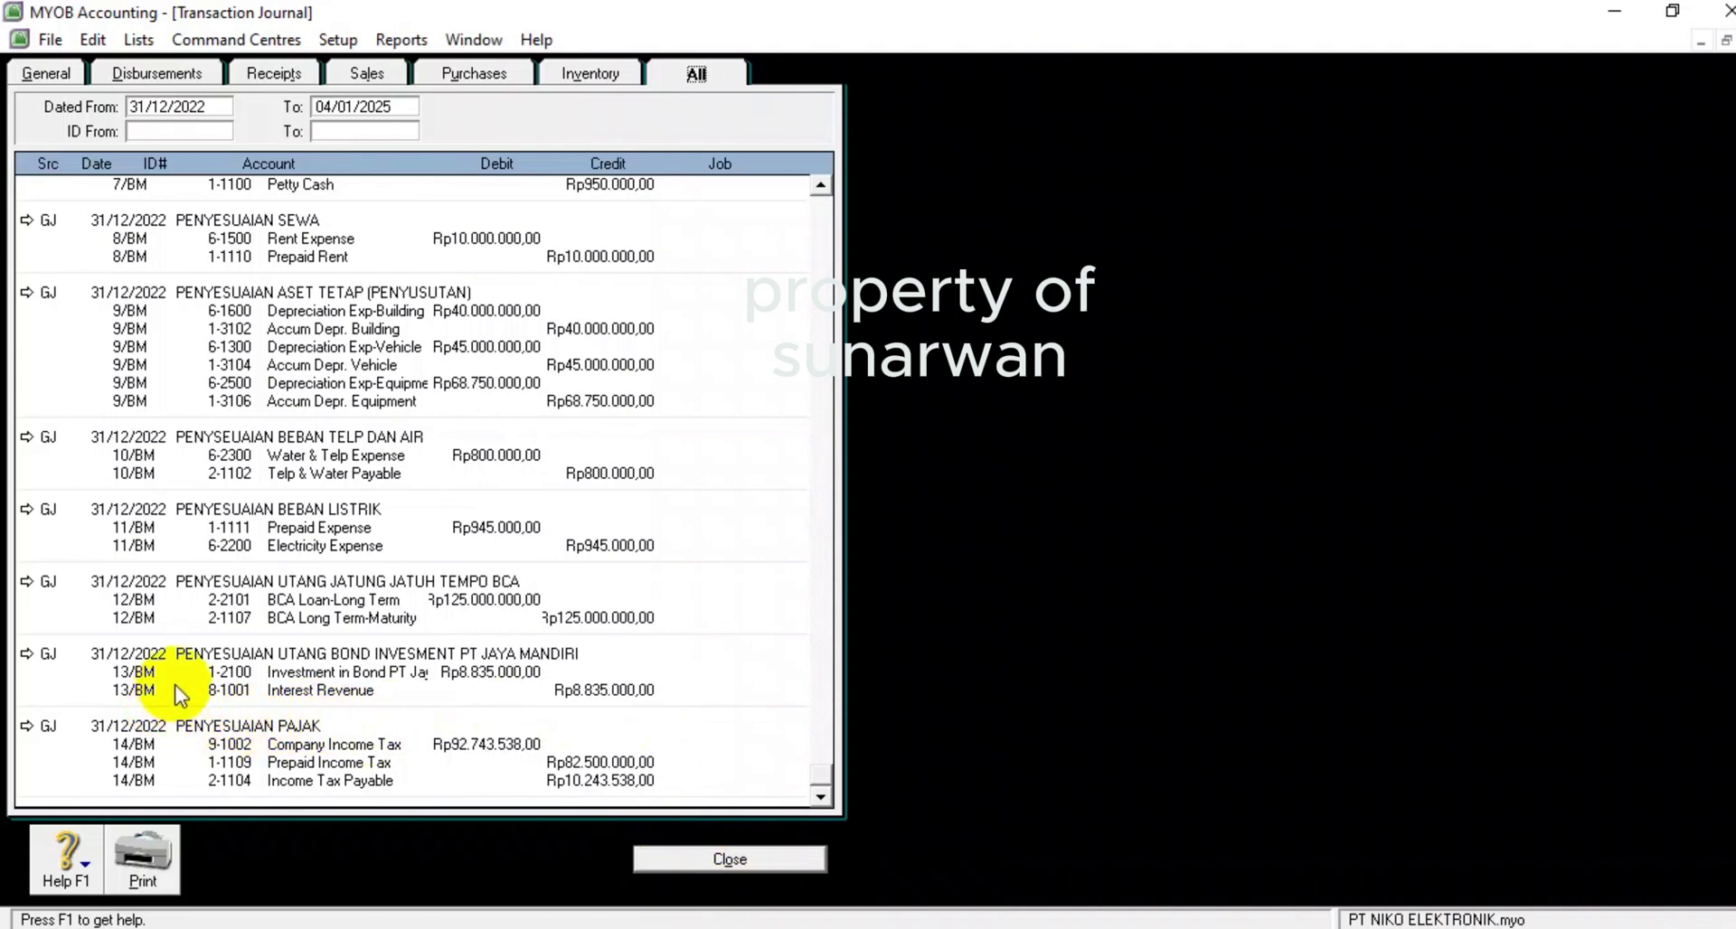
scroll(178, 694, "up", 3)
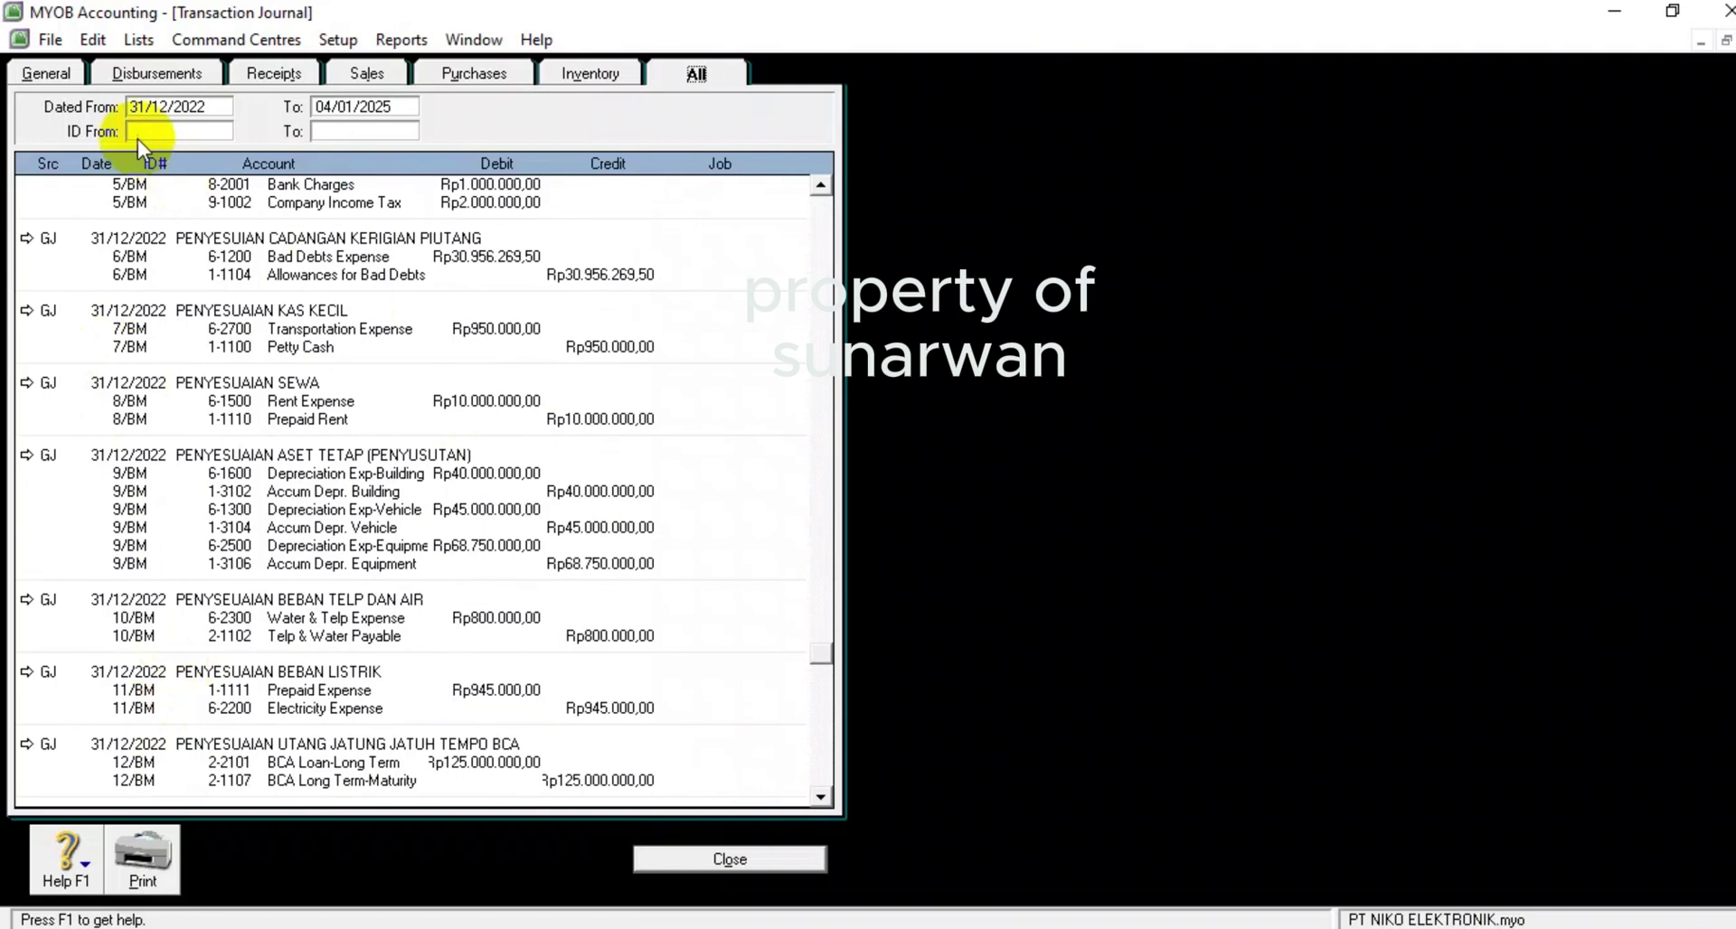
- Recheck the general journal's adjusting entries from 10/BM through the fixed asset depreciation entry 9/BM
left_click(43, 76)
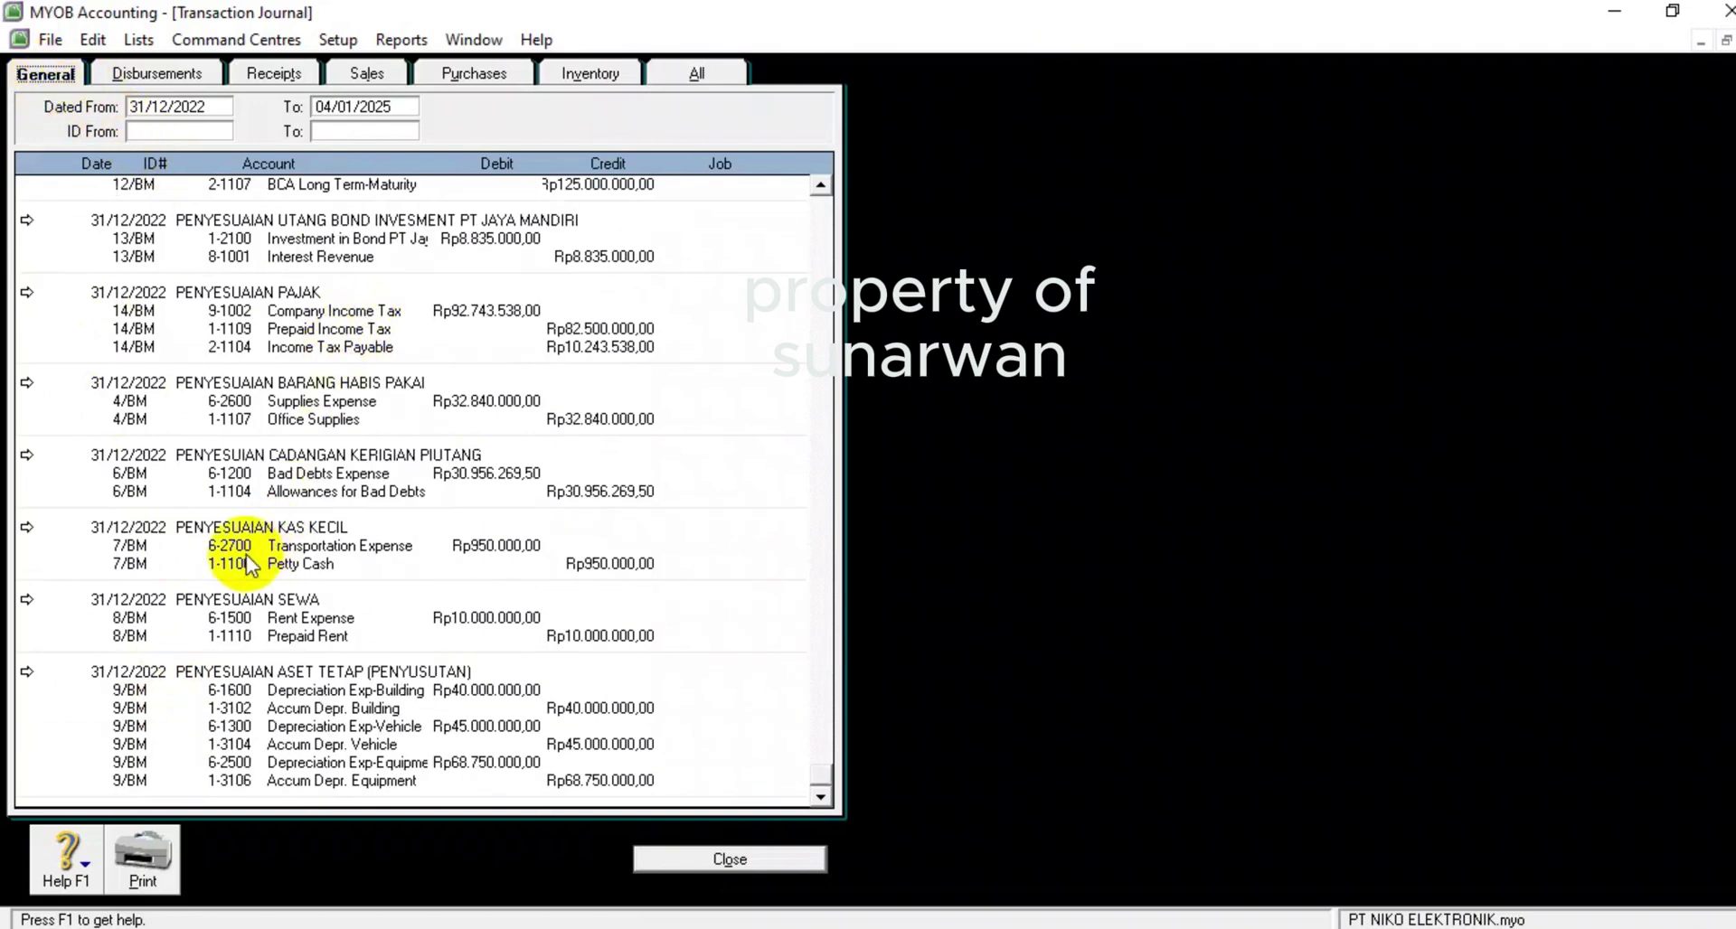
scroll(149, 271, "up", 3)
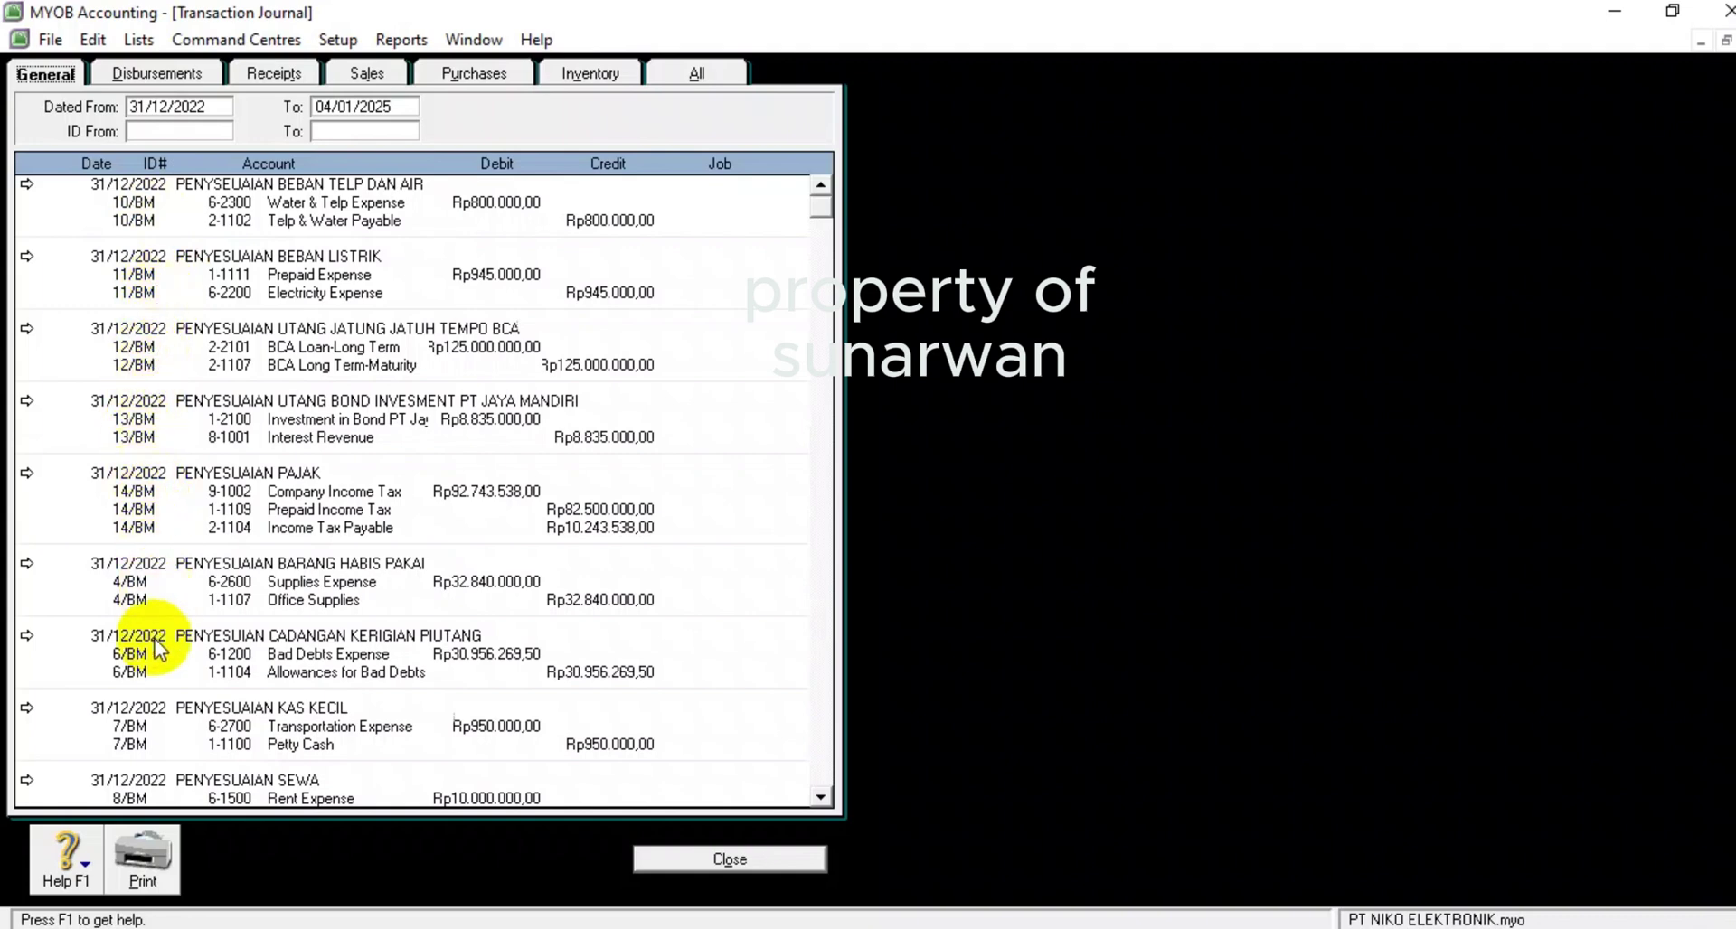
scroll(160, 758, "down", 2)
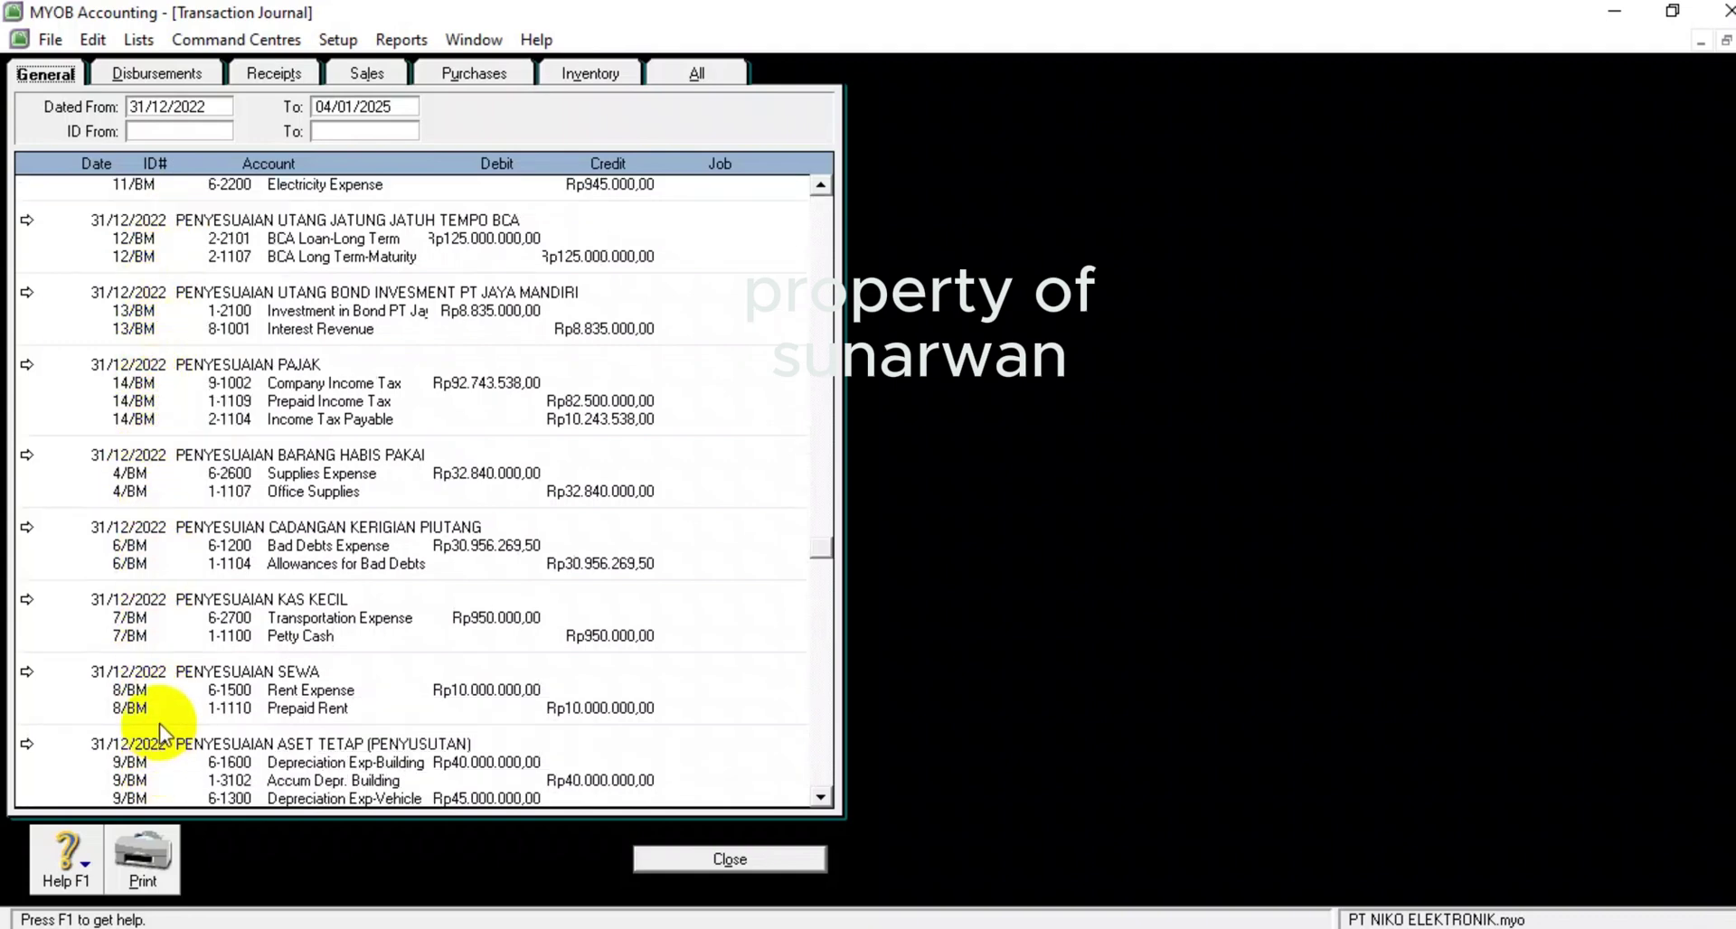
scroll(159, 725, "down", 2)
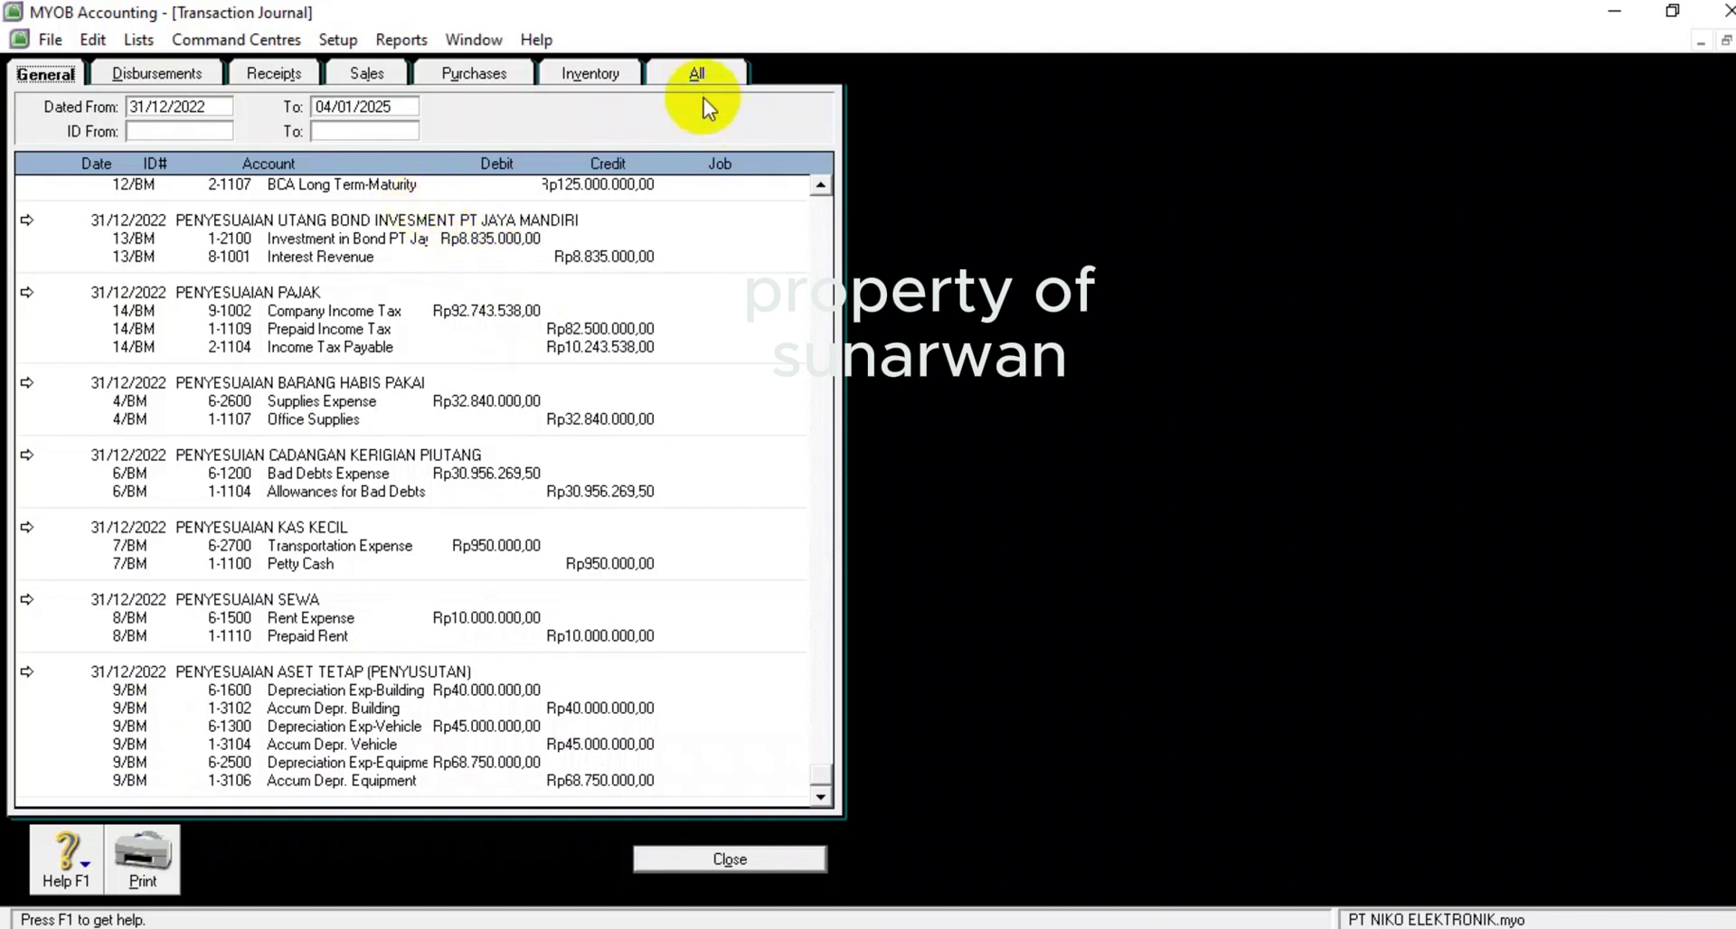
- Check the 31/12/2022 inventory, receipt and disbursement entries and close the transaction journal
left_click(593, 72)
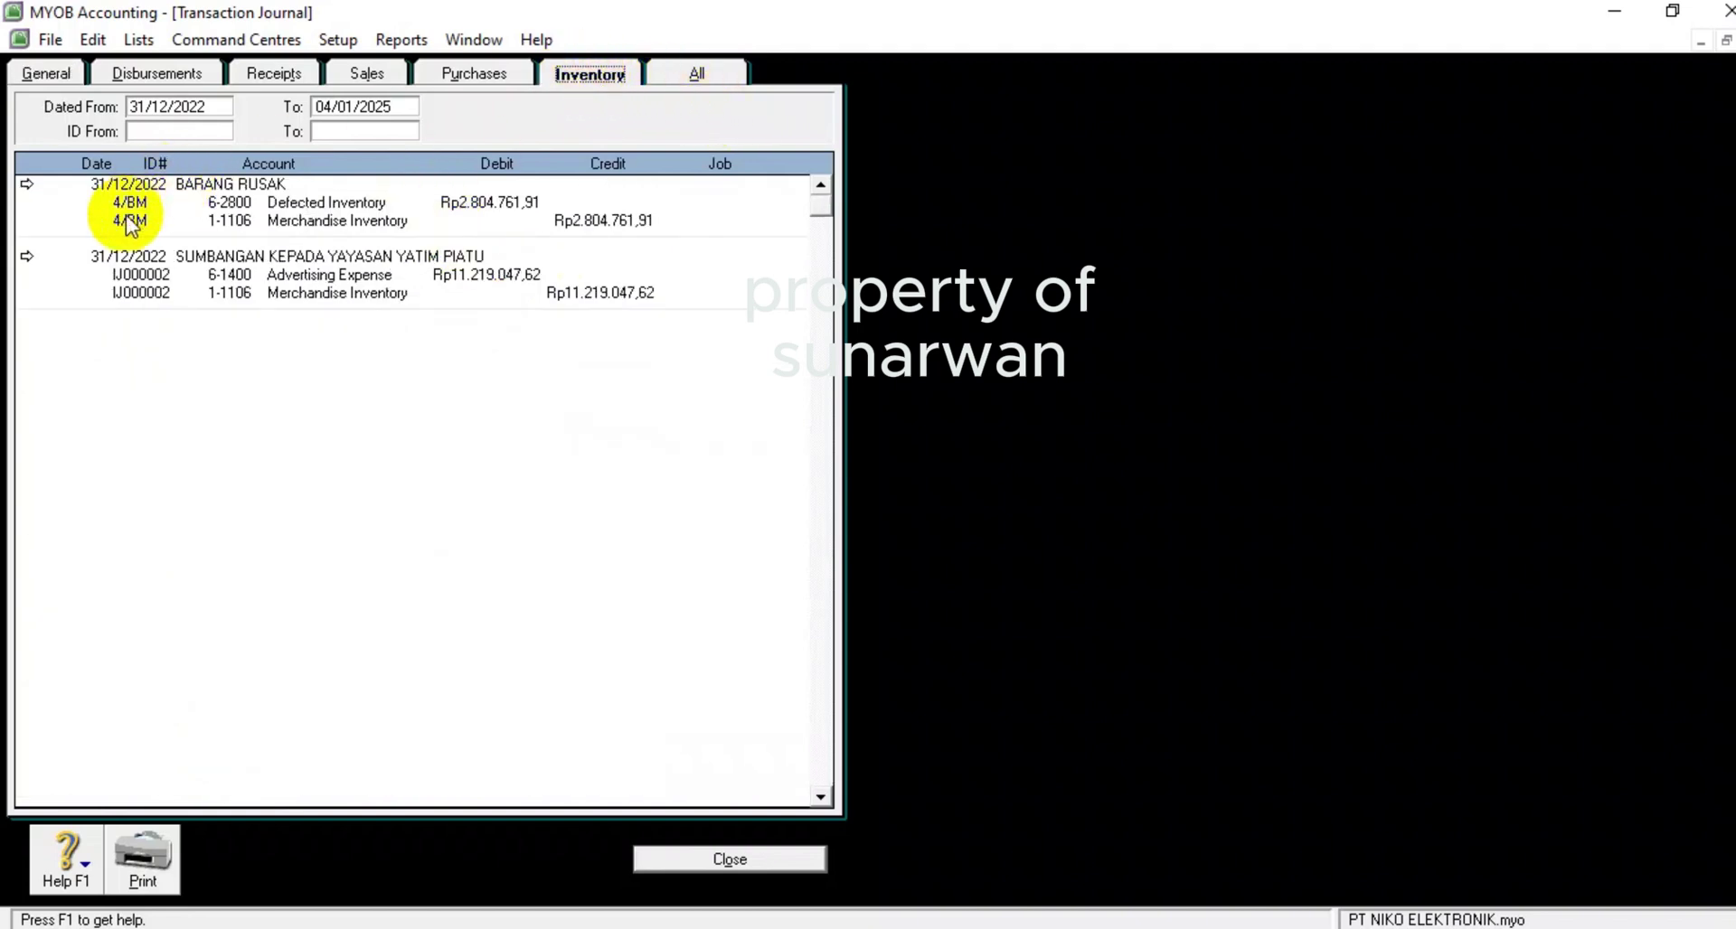
left_click(280, 72)
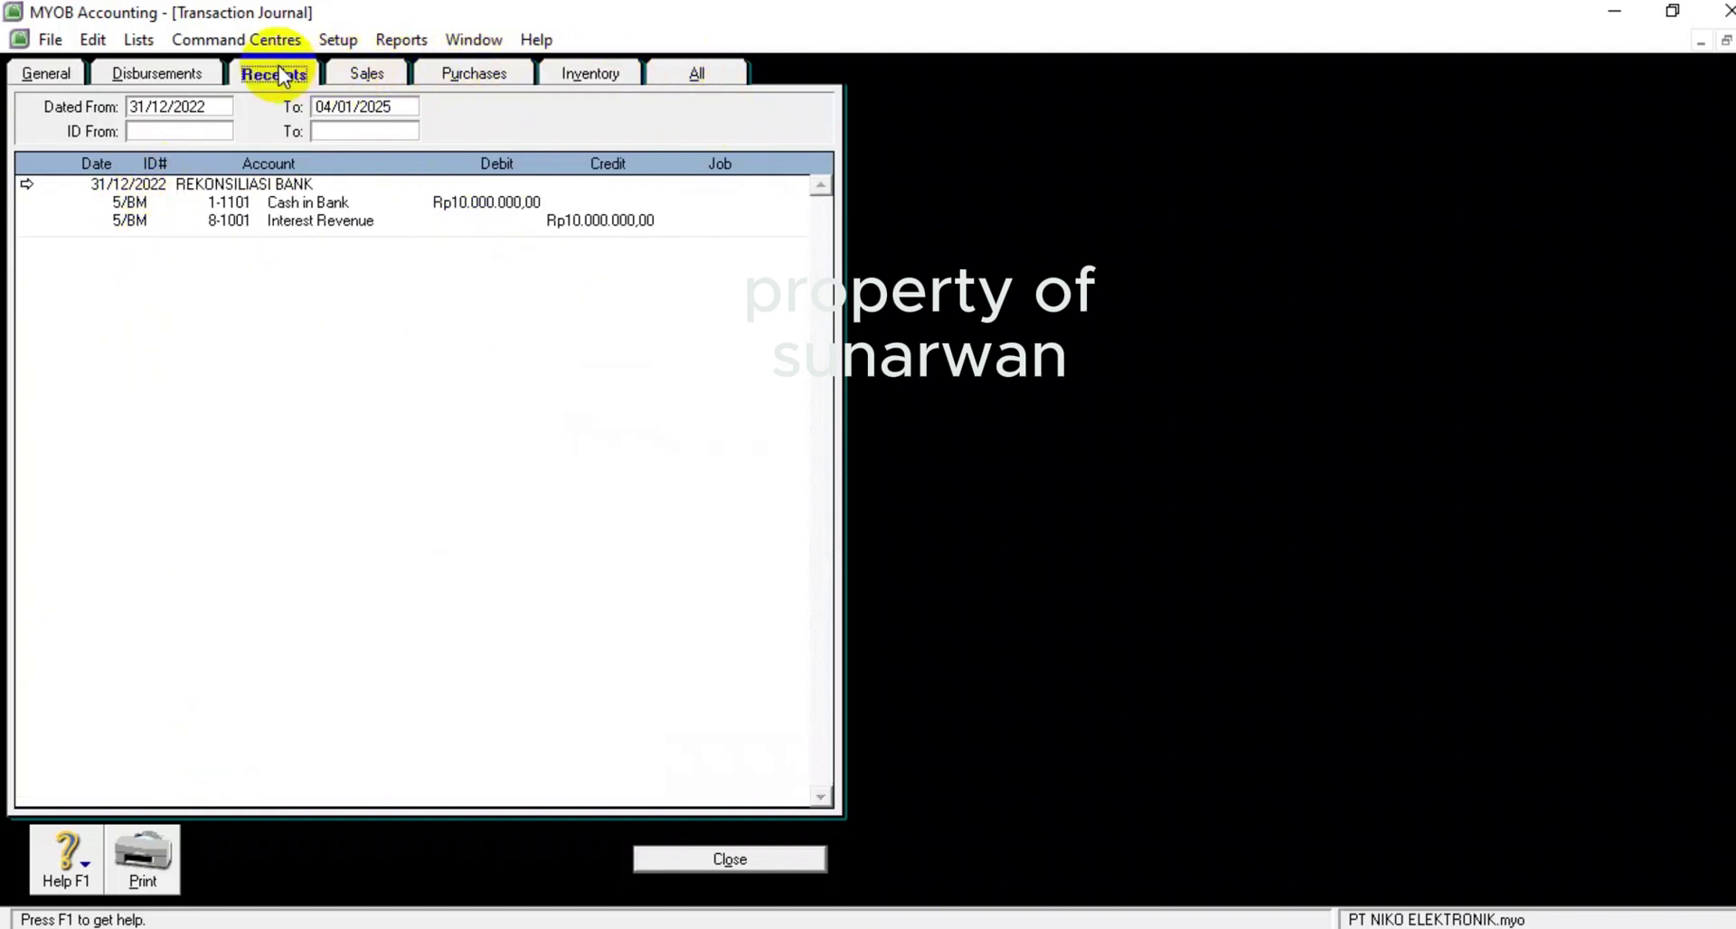
left_click(156, 72)
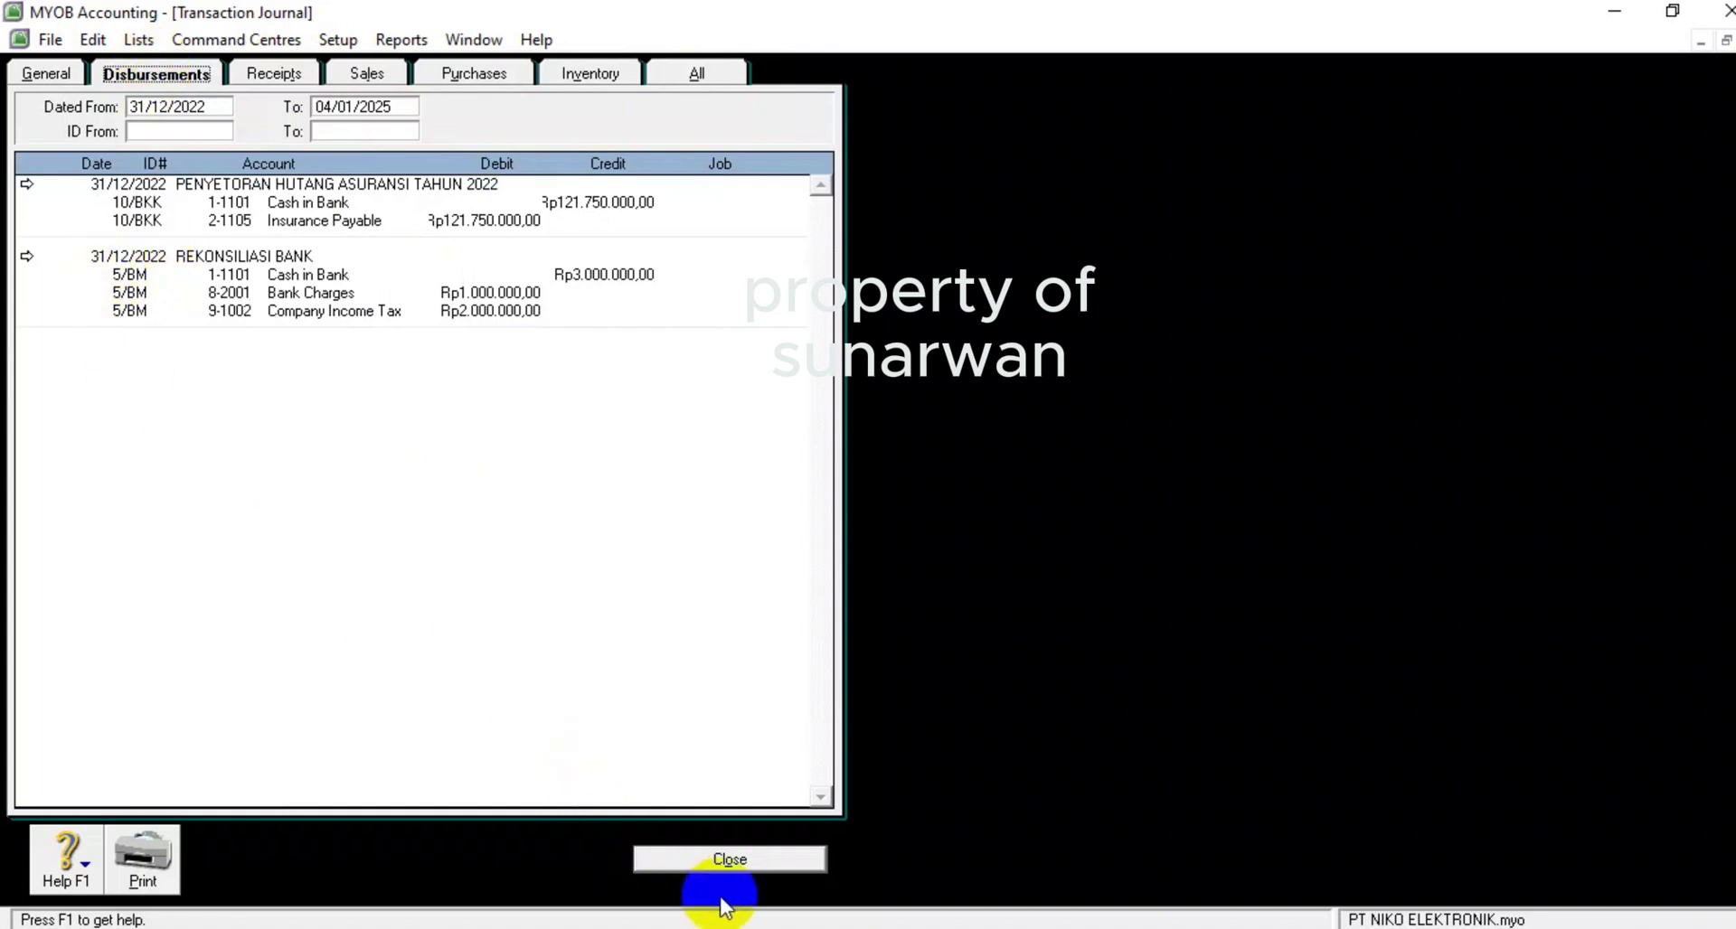
left_click(719, 864)
- Display the Standard Balance Sheet report for December as of 31/12/2022 at report level 4
left_click(387, 42)
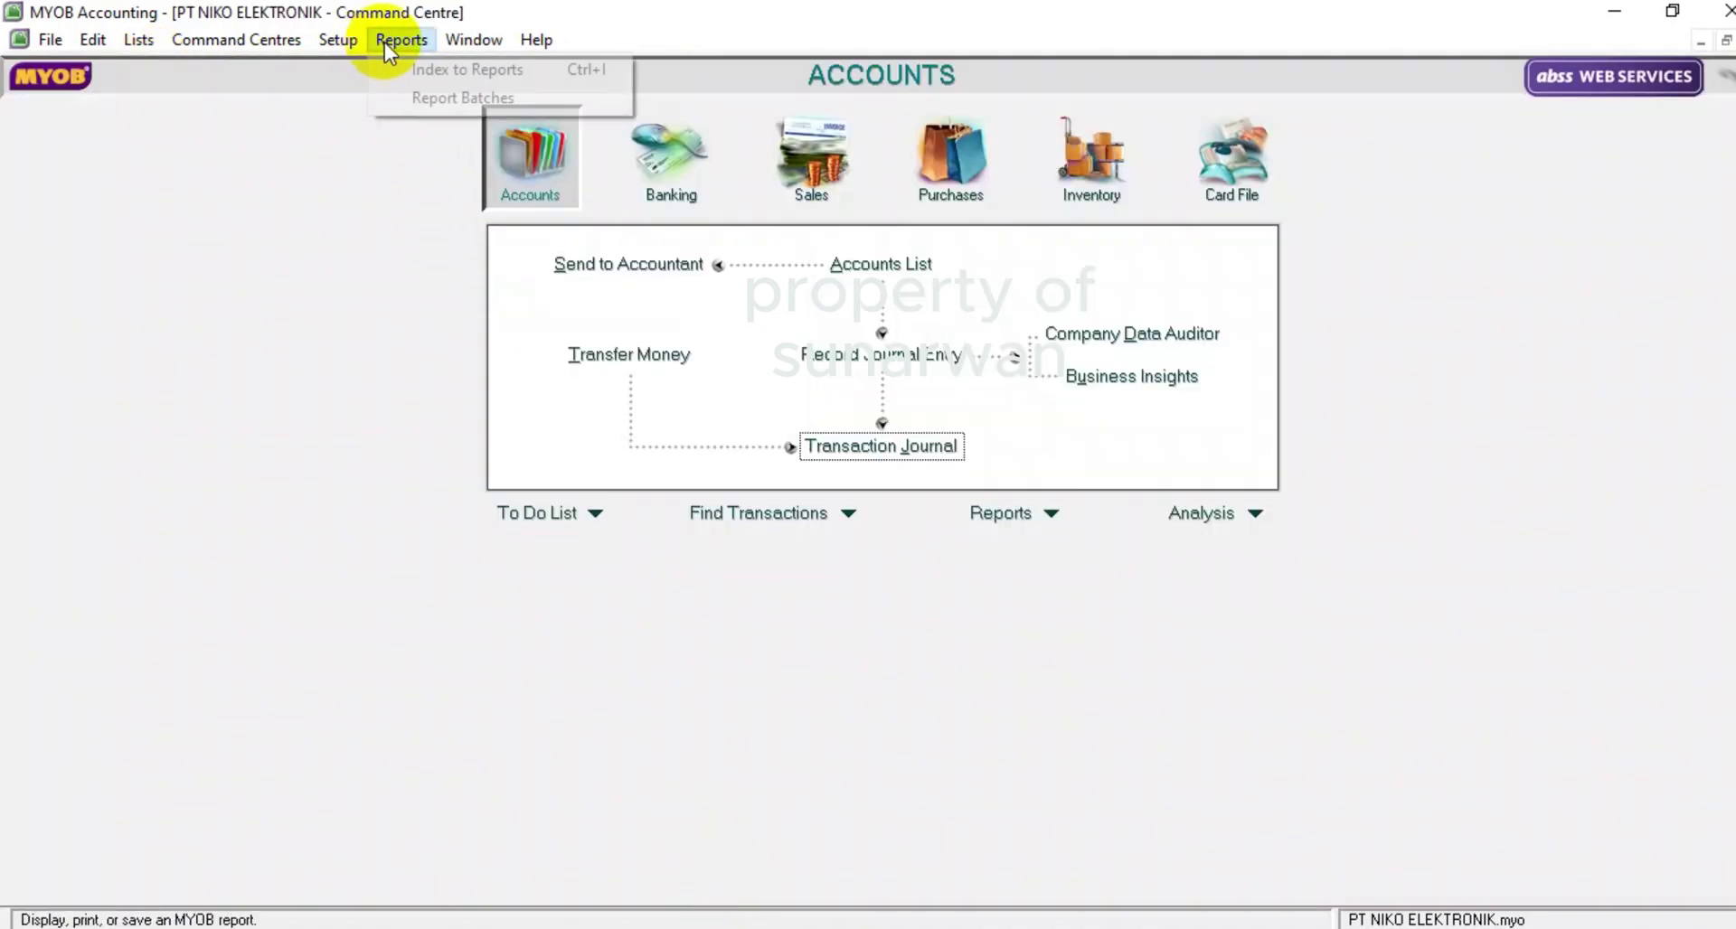
left_click(430, 70)
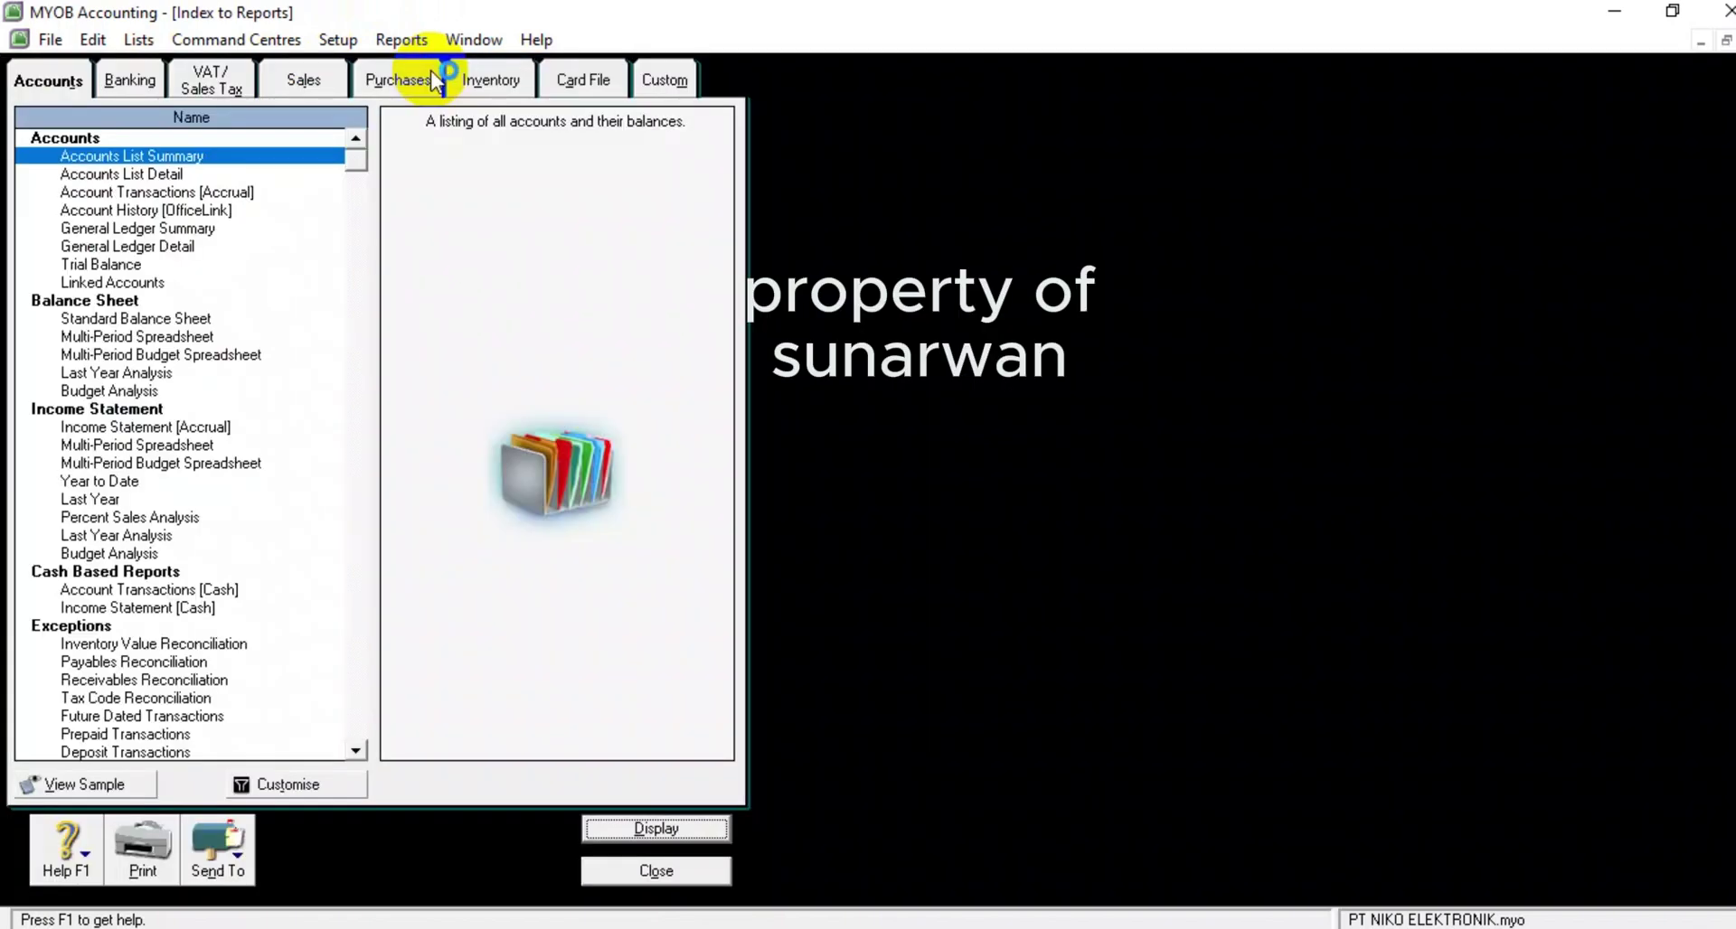
double_click(191, 321)
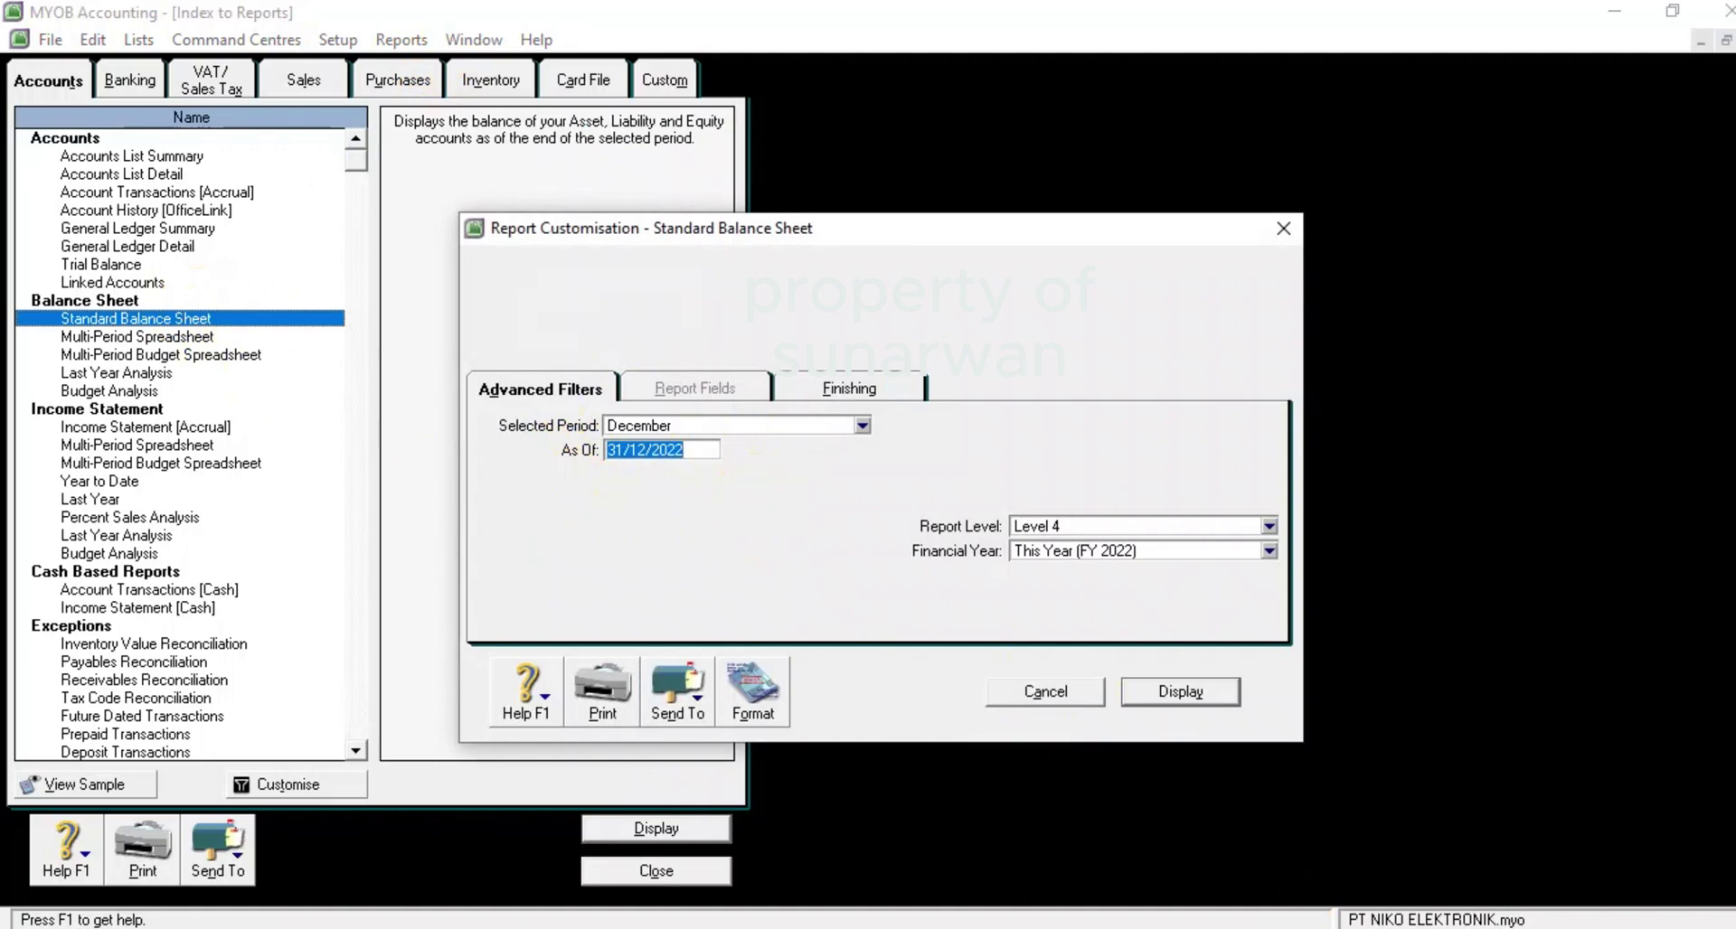
left_click(1229, 702)
left_click(1198, 694)
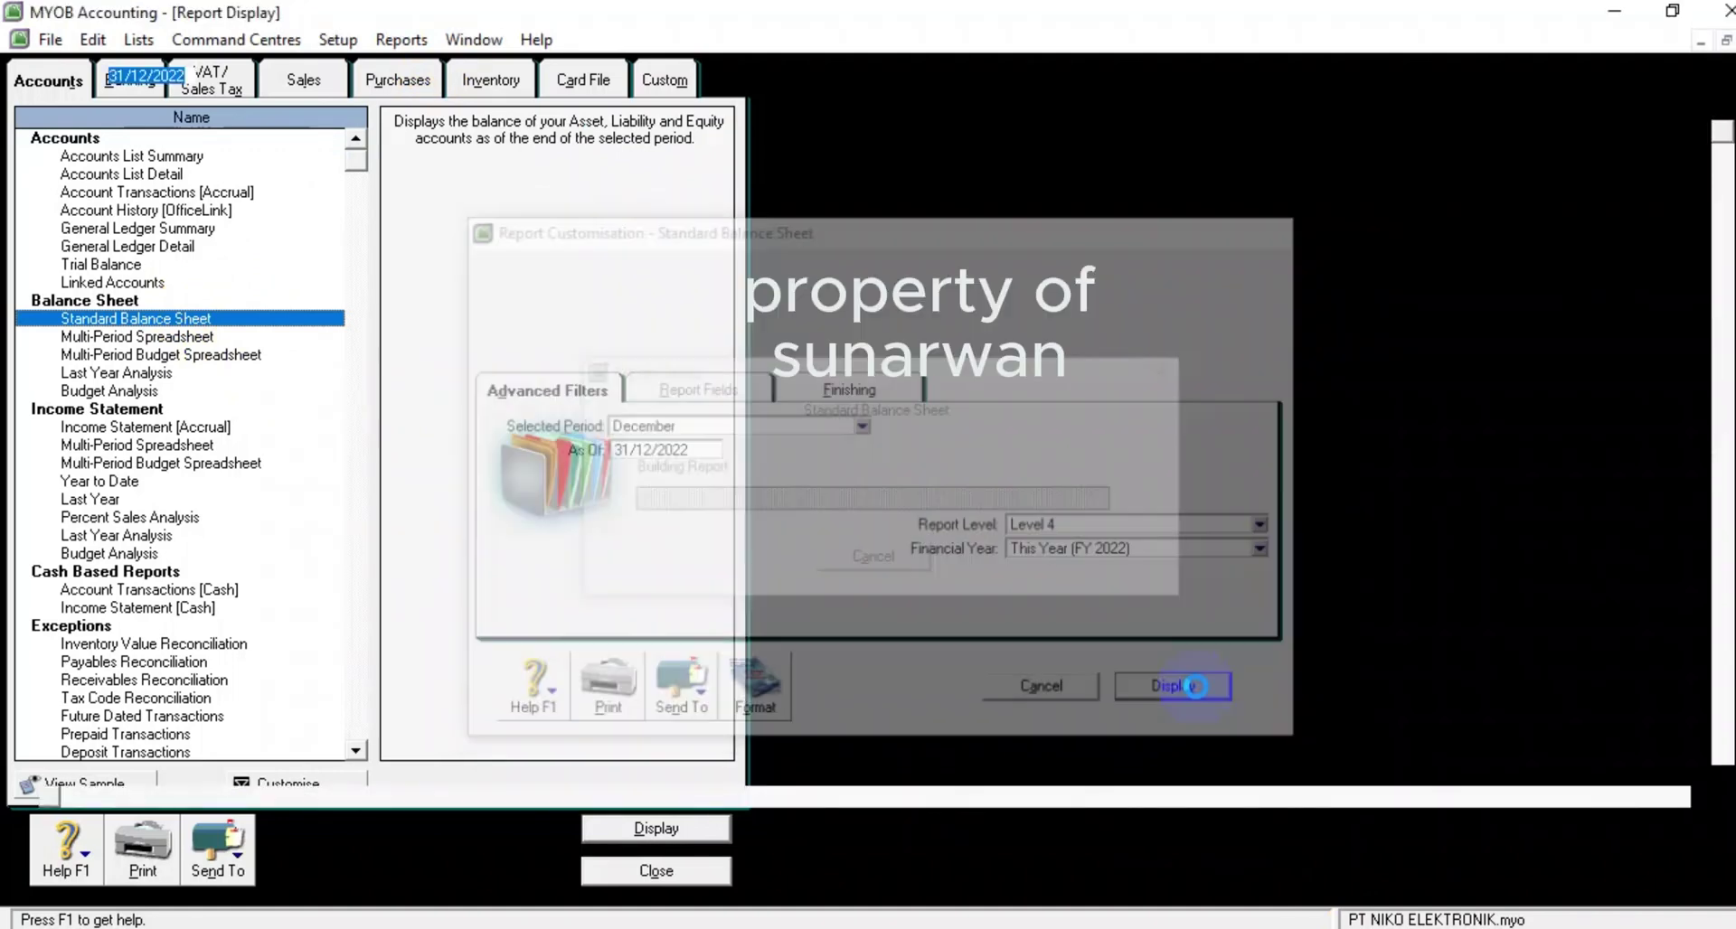
- Examine the balance sheet's assets, liabilities and equity down to total equity and close the report
scroll(1005, 518, "down", 2)
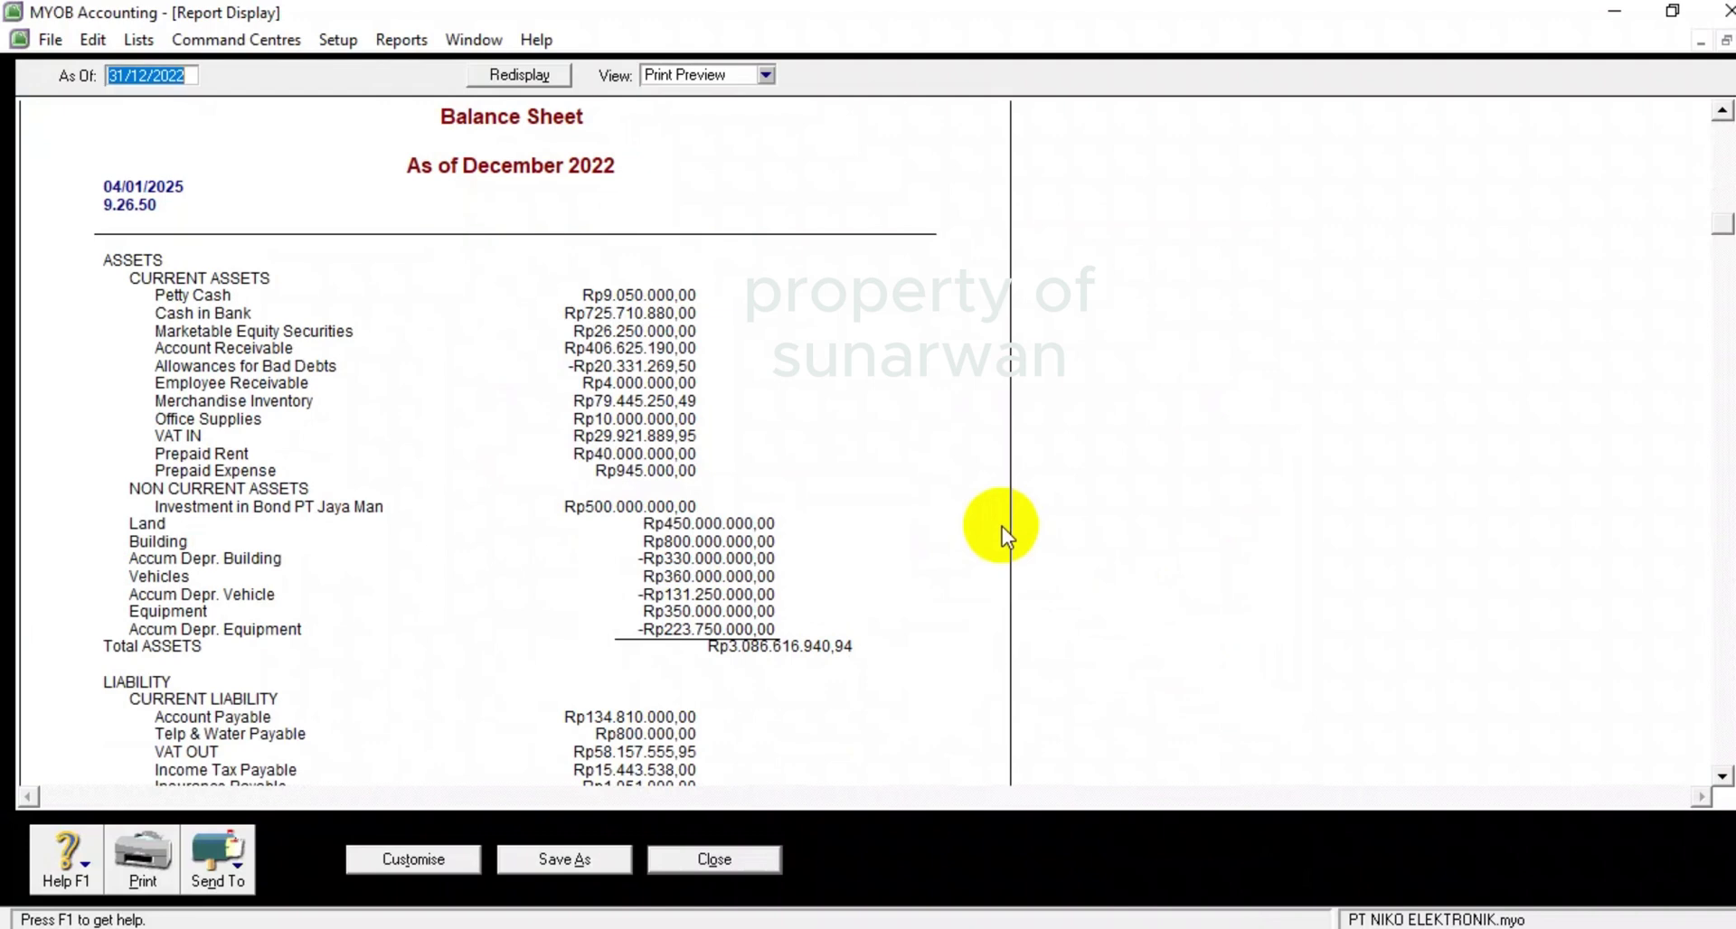
scroll(1001, 526, "down", 4)
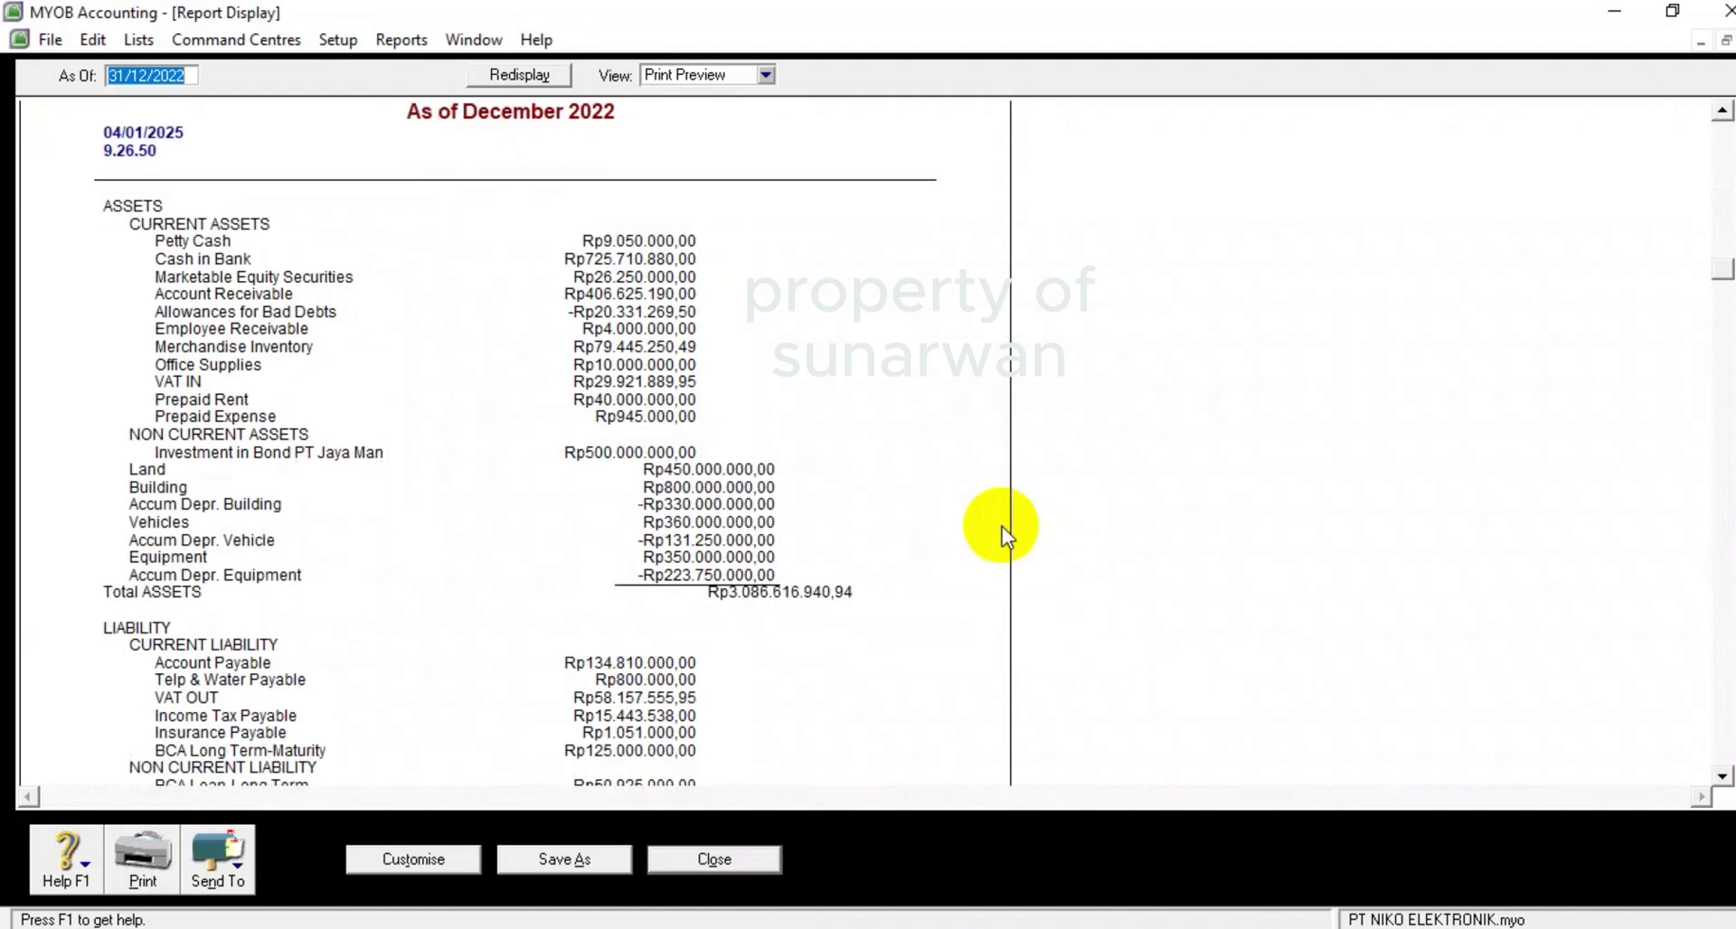
scroll(1001, 526, "down", 1)
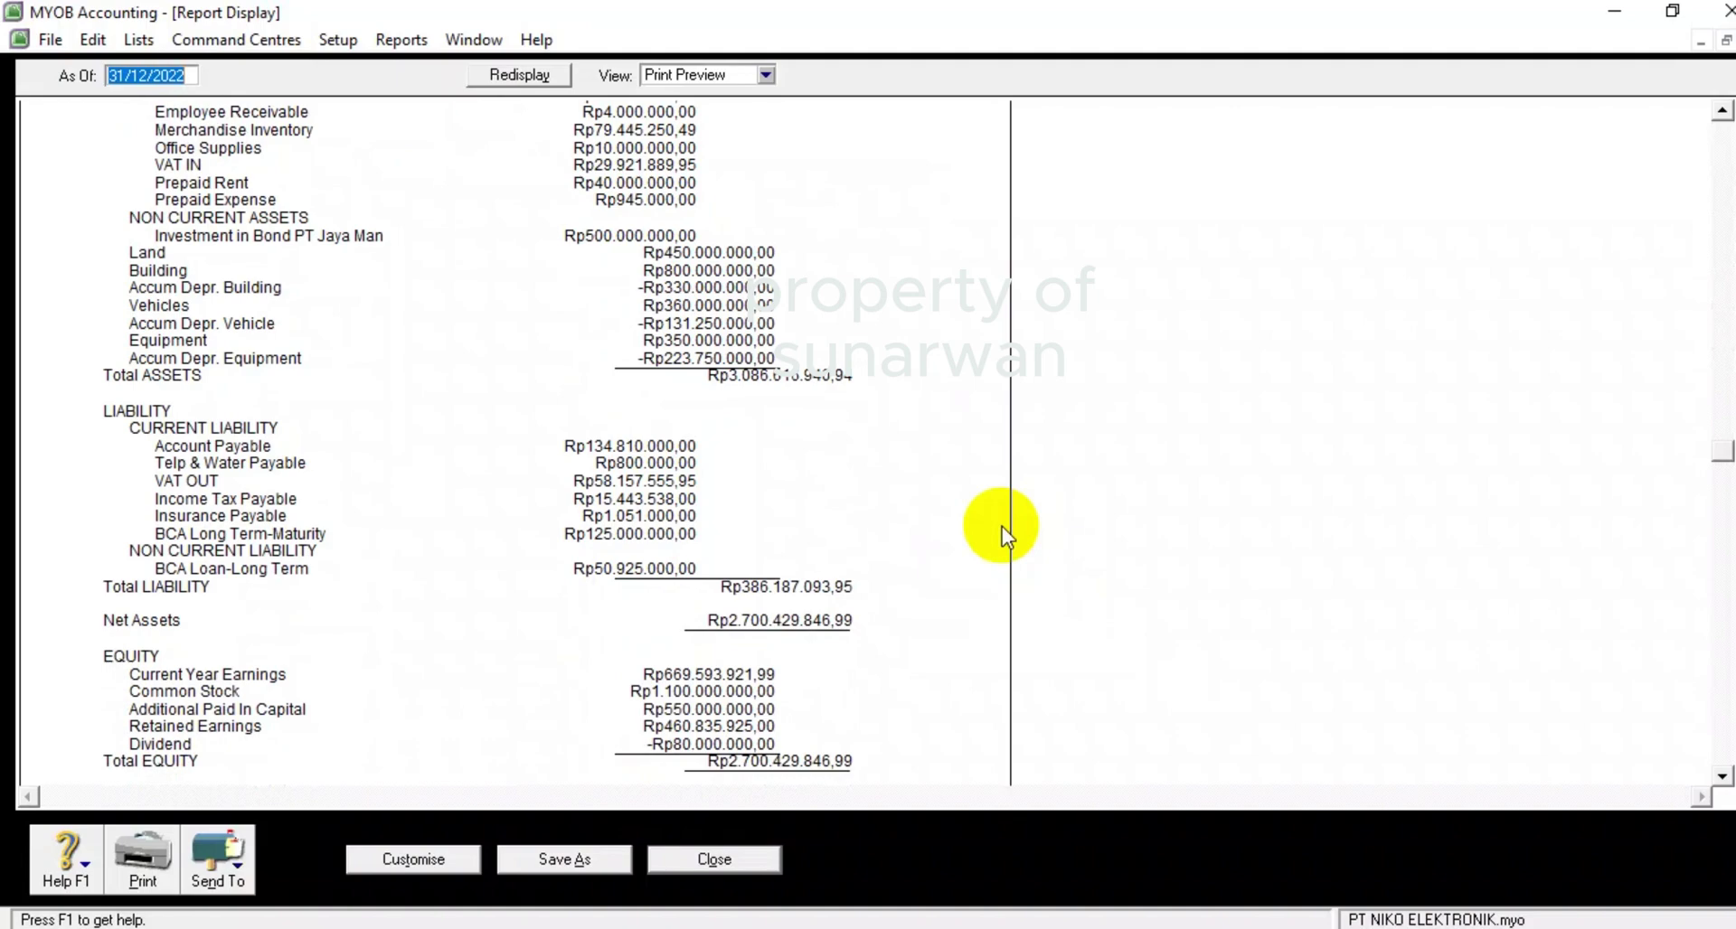
scroll(1001, 526, "down", 2)
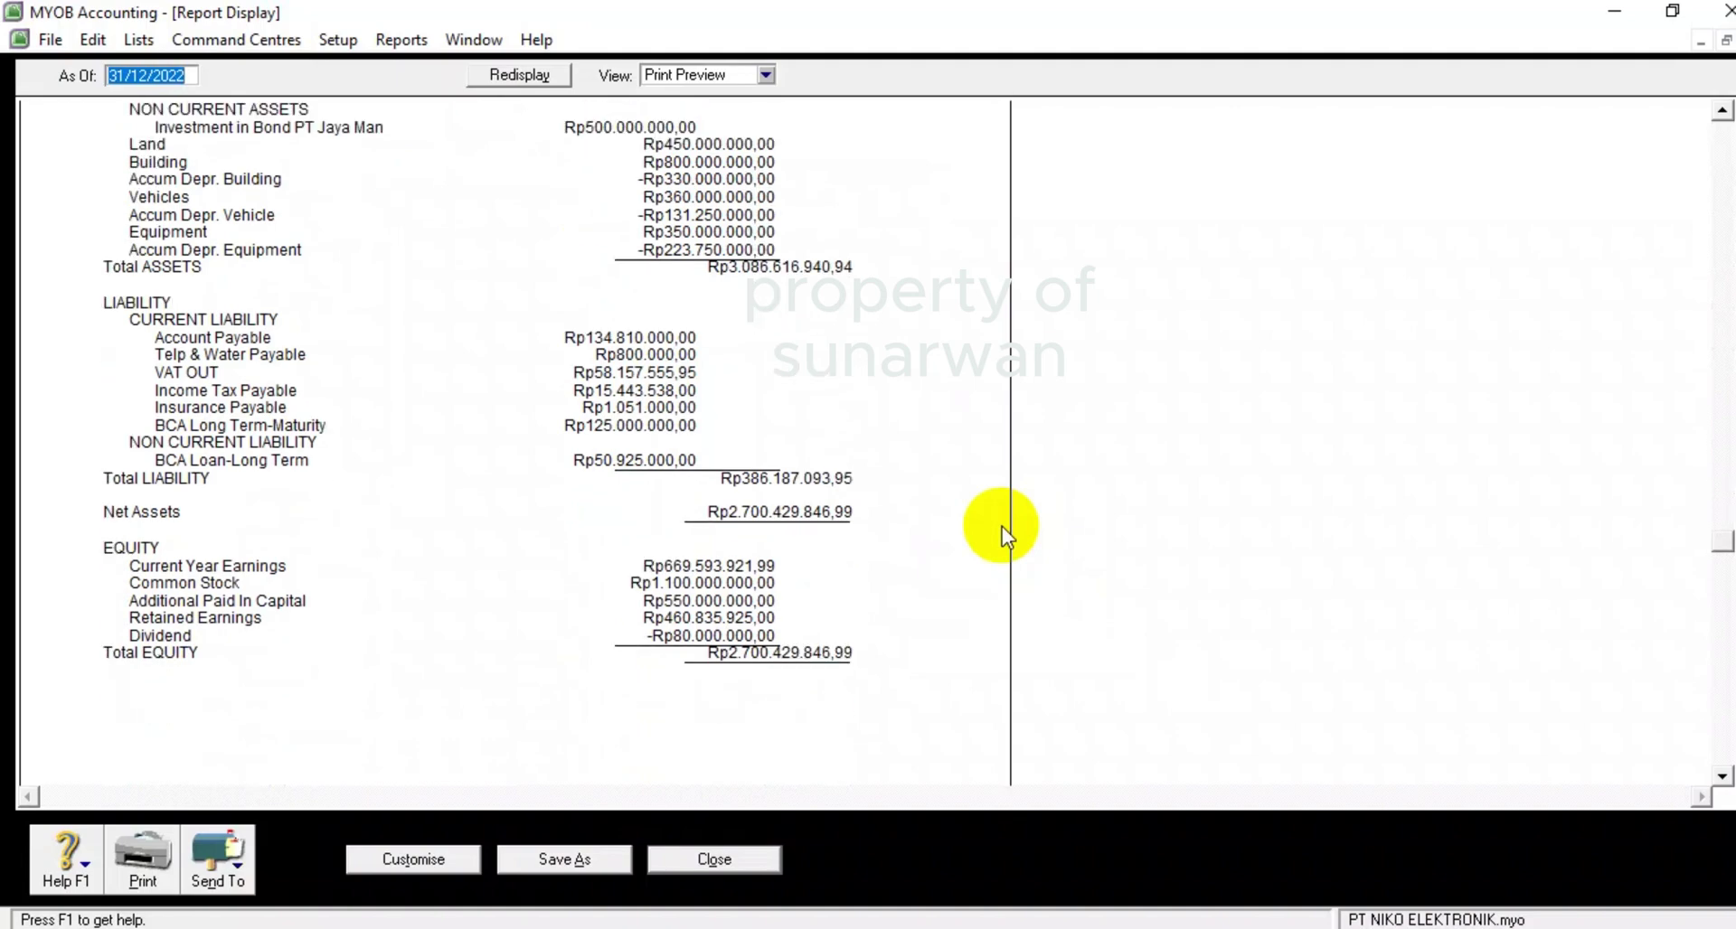
scroll(1002, 526, "down", 4)
scroll(1001, 526, "up", 4)
scroll(999, 529, "up", 2)
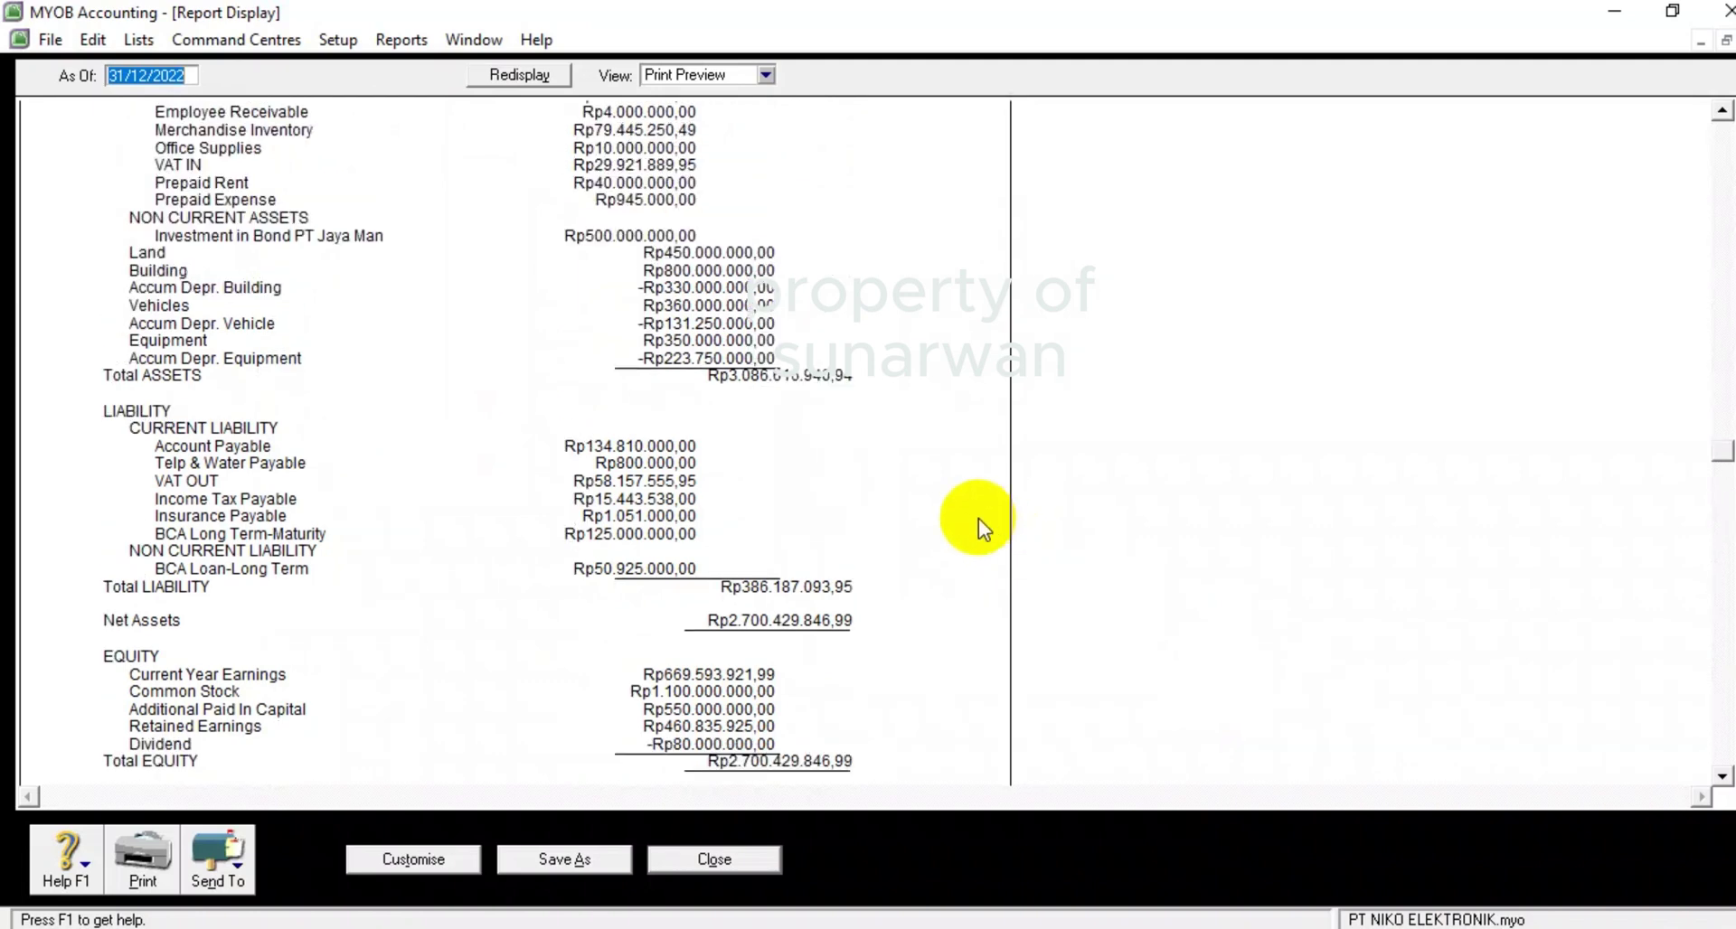
left_click(743, 860)
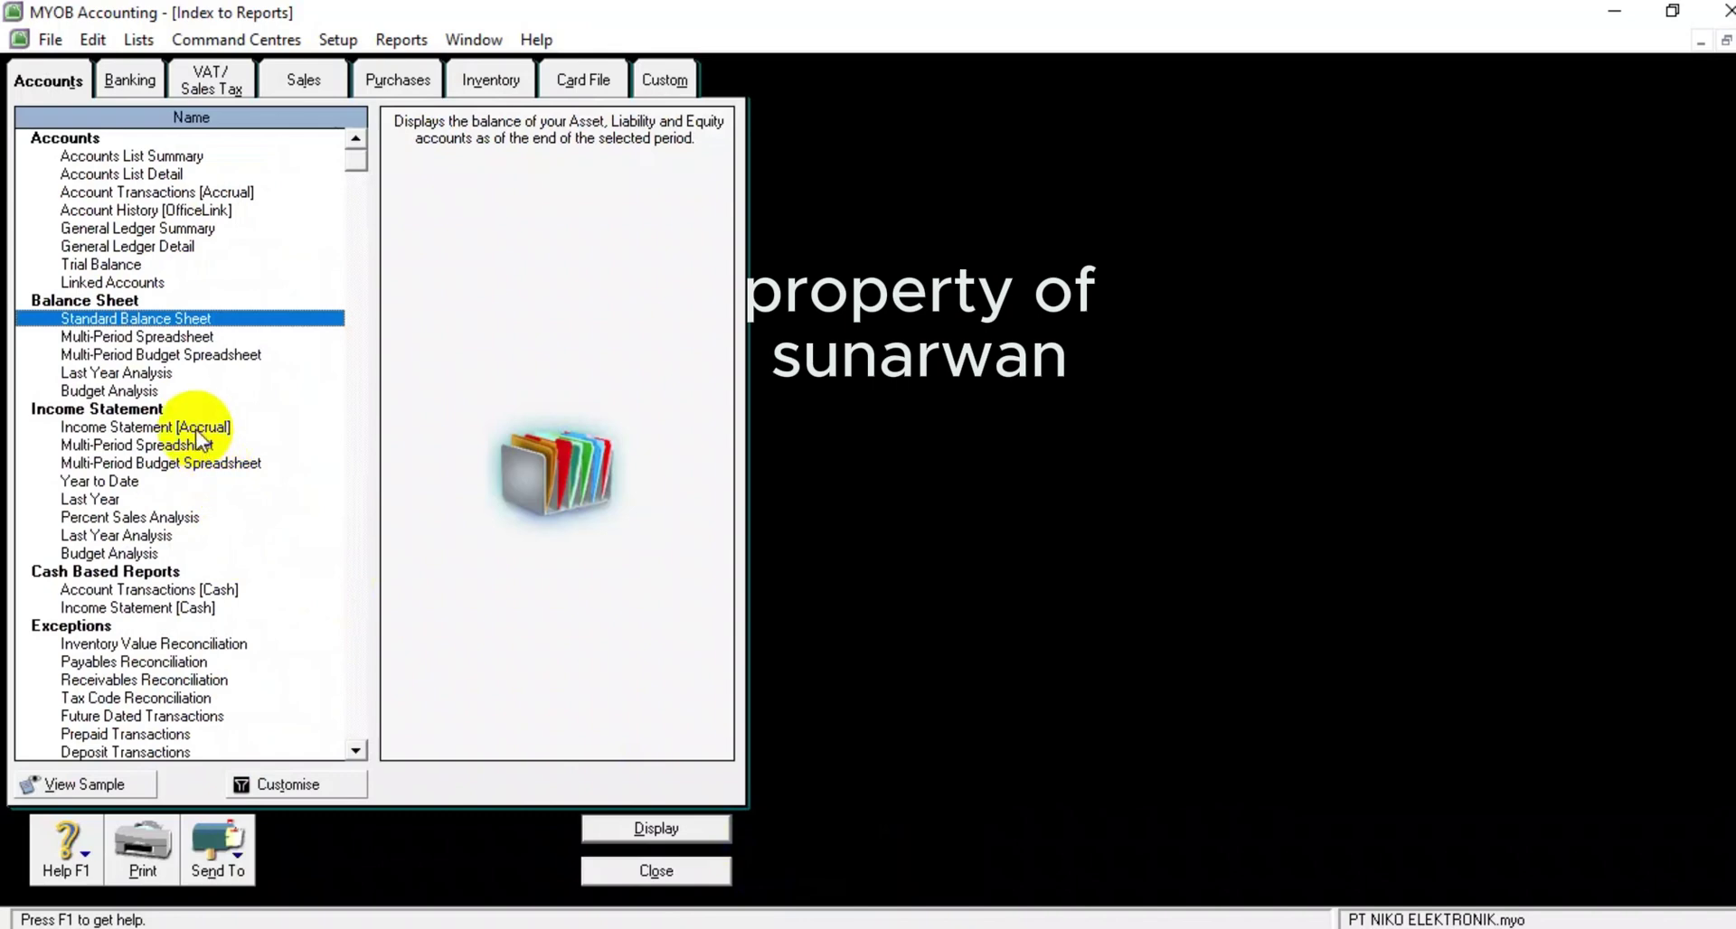
- Display the Income Statement [Accrual] for 01/12/2022 to 31/12/2022 and read it through to the net profit line
left_click(134, 429)
double_click(133, 434)
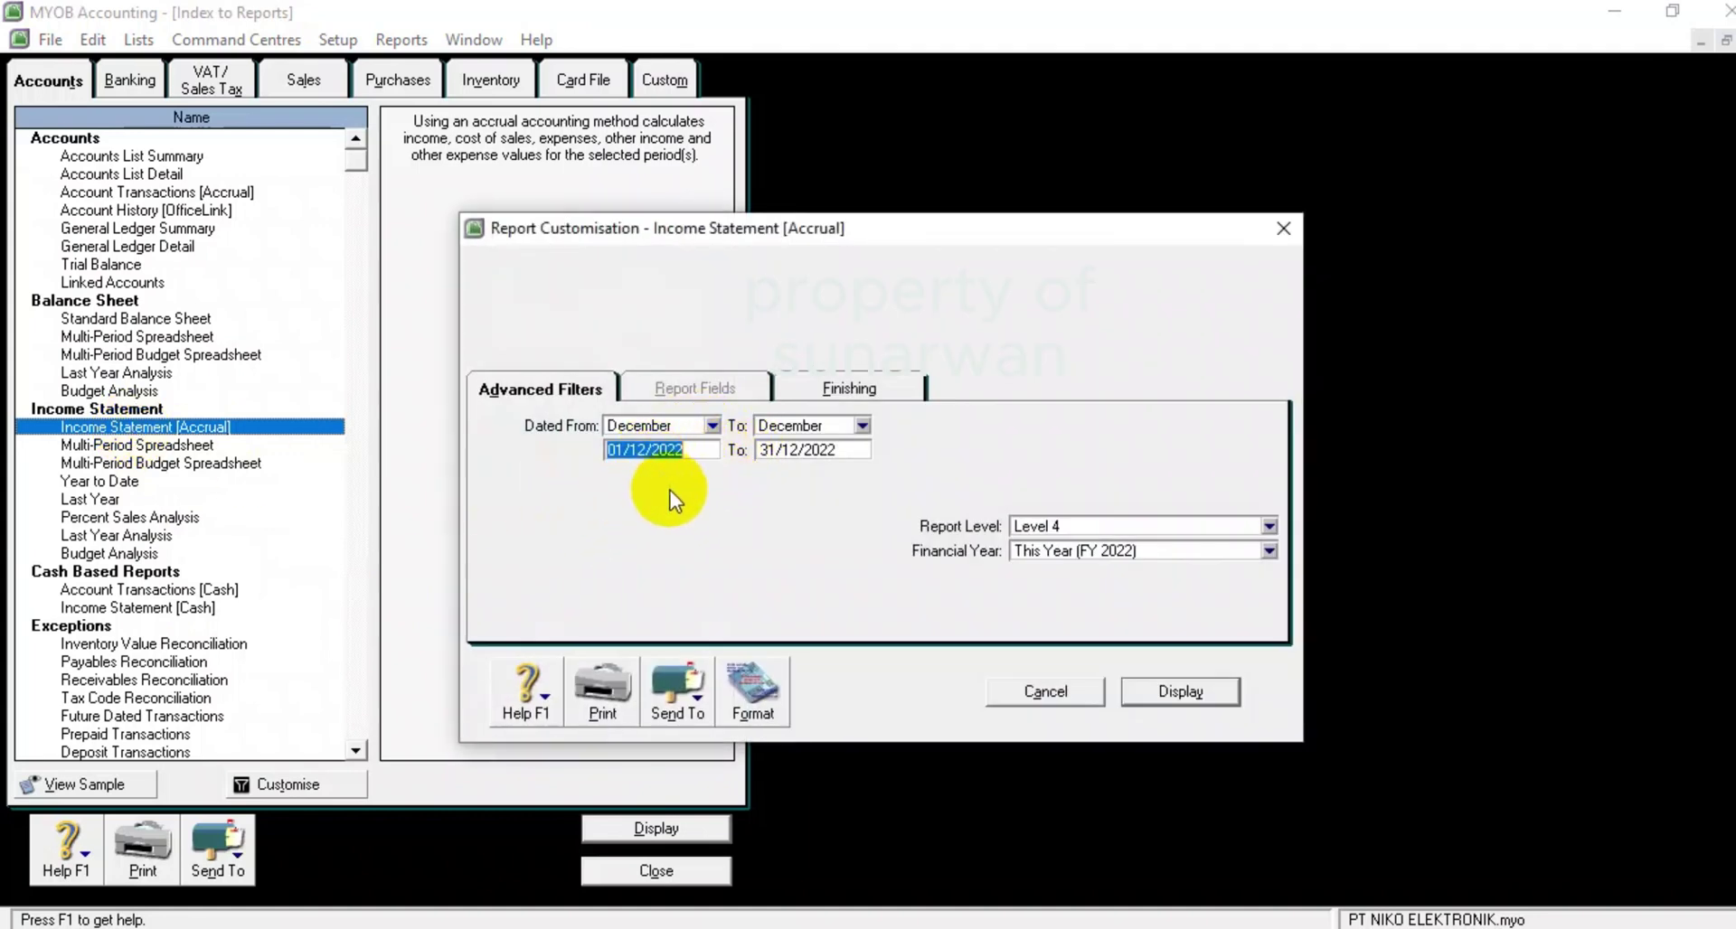
left_click(1168, 689)
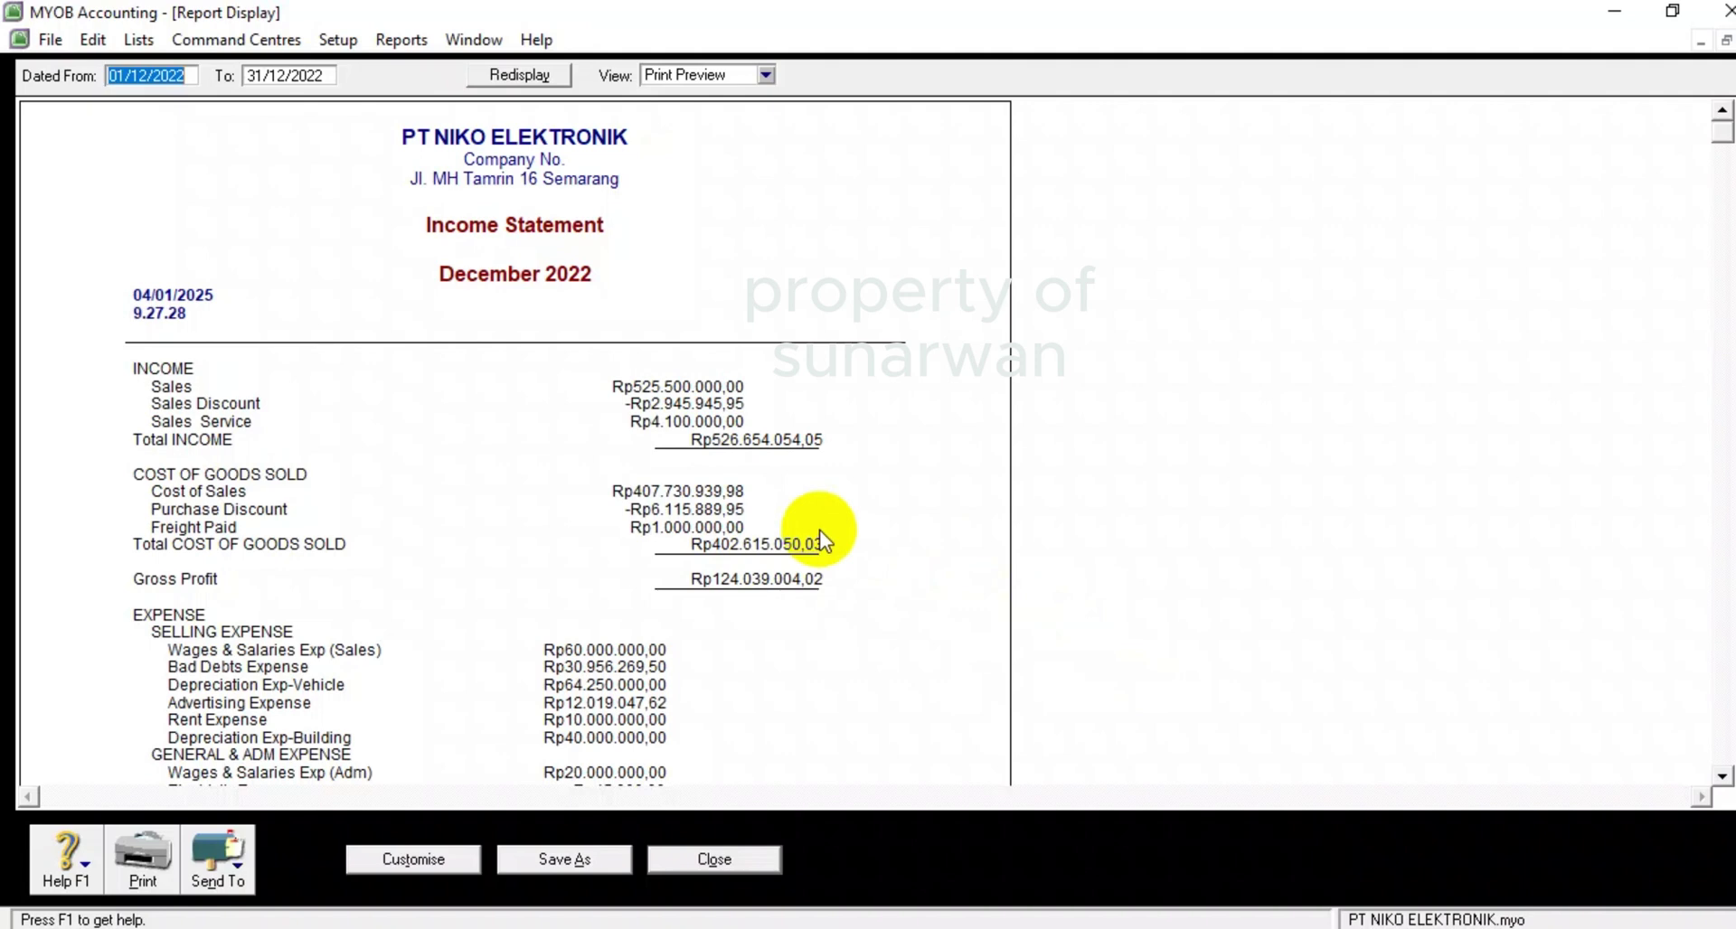
scroll(819, 530, "down", 1)
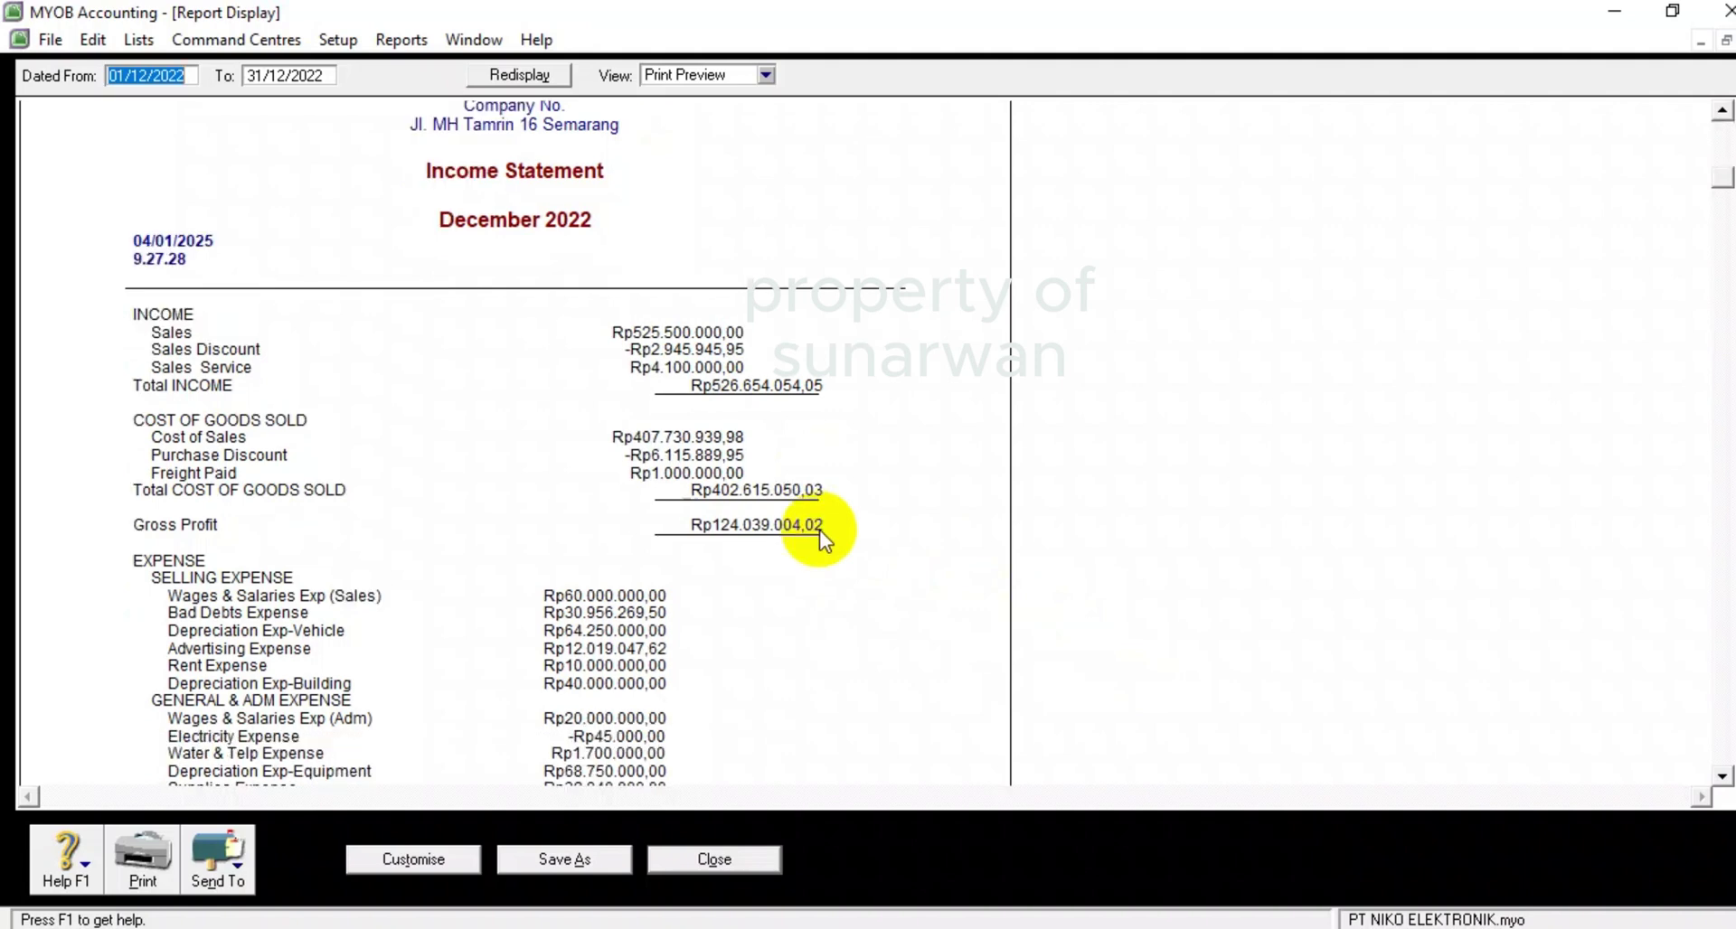
scroll(819, 530, "down", 2)
scroll(765, 409, "down", 1)
scroll(765, 410, "down", 6)
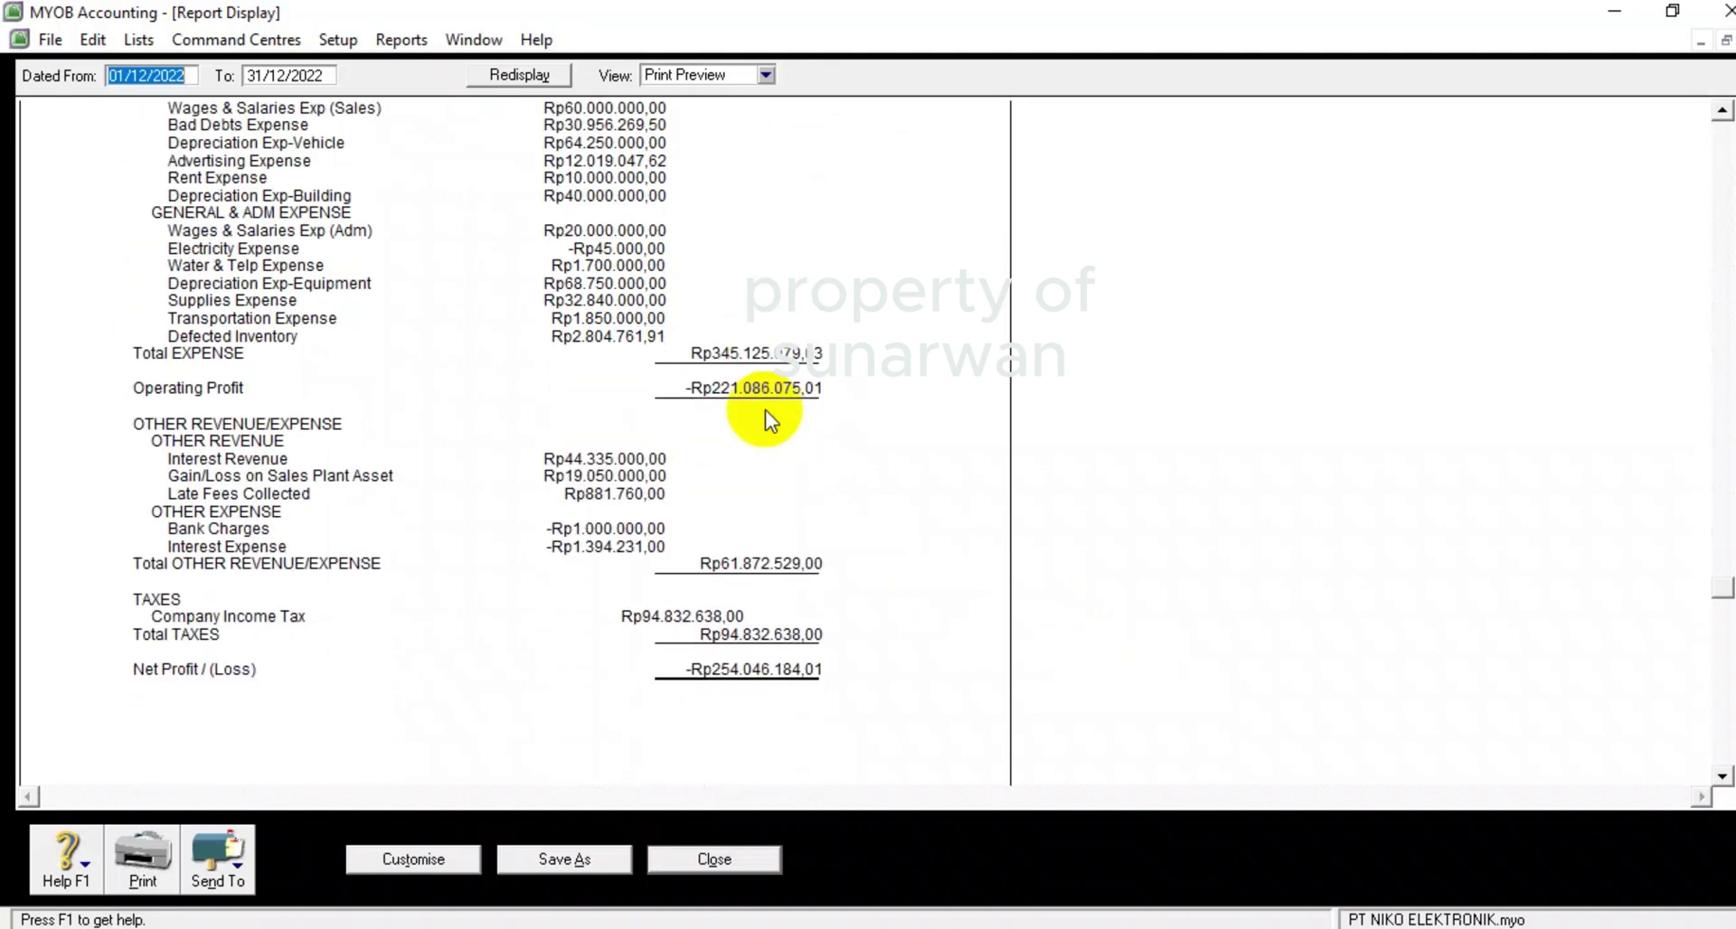
scroll(765, 410, "up", 1)
left_click(711, 861)
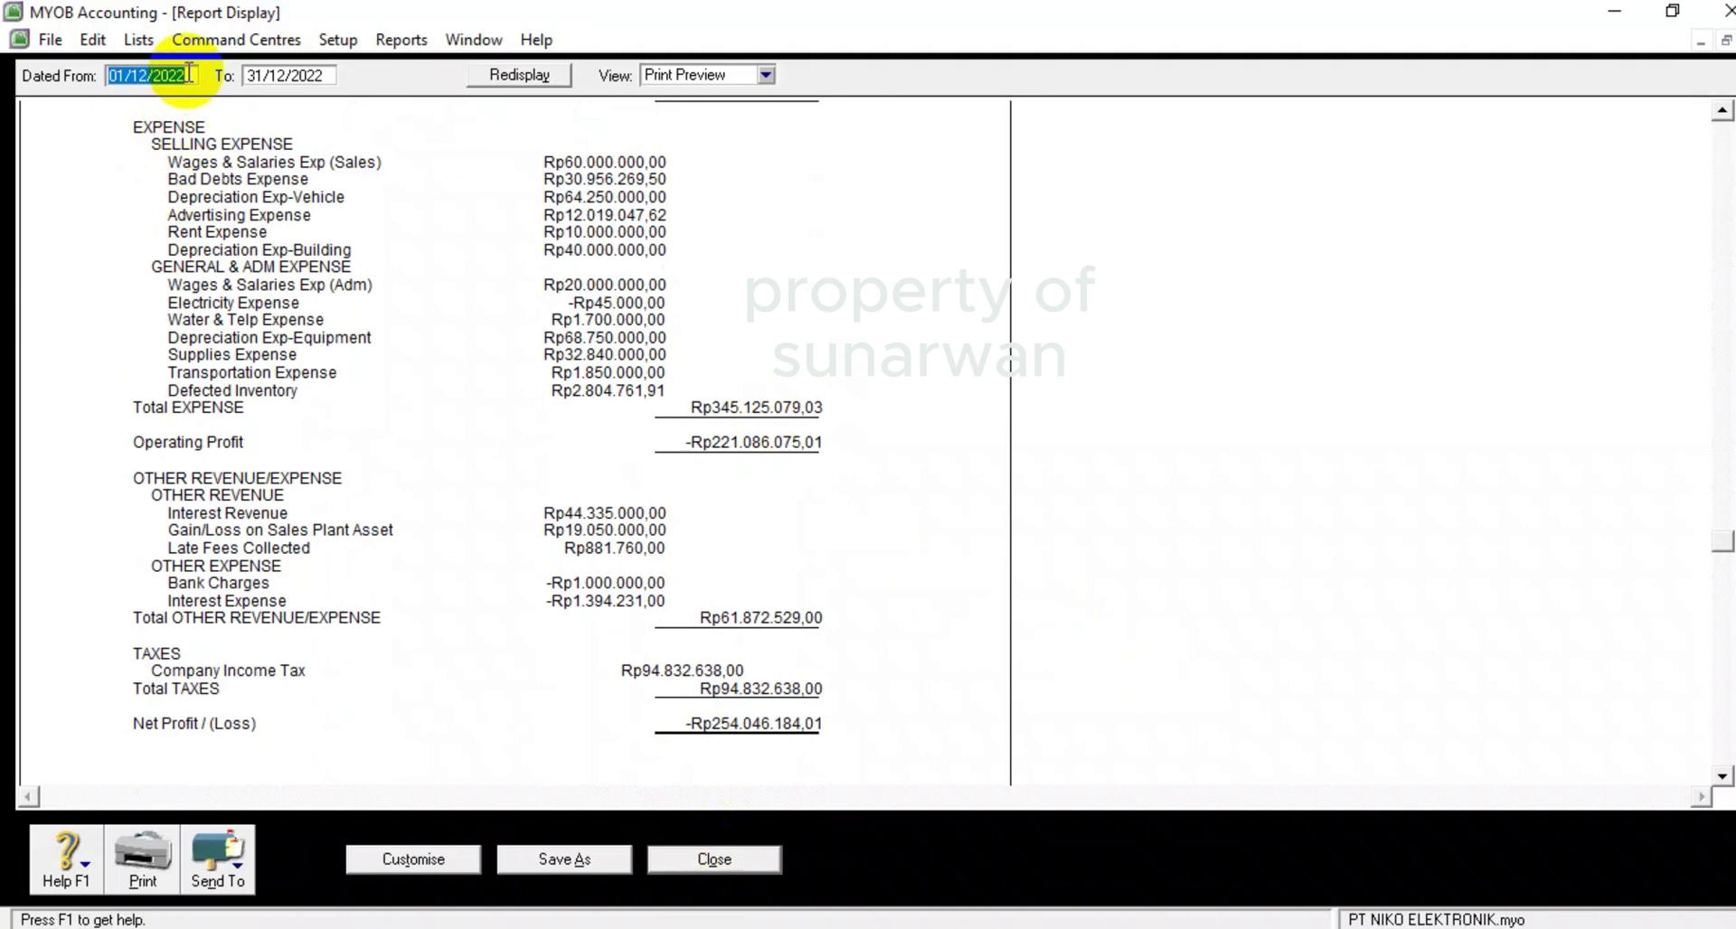
- Set the income statement's start date to 01/01/2022 and redisplay it through 31/12/2022
left_click(143, 77)
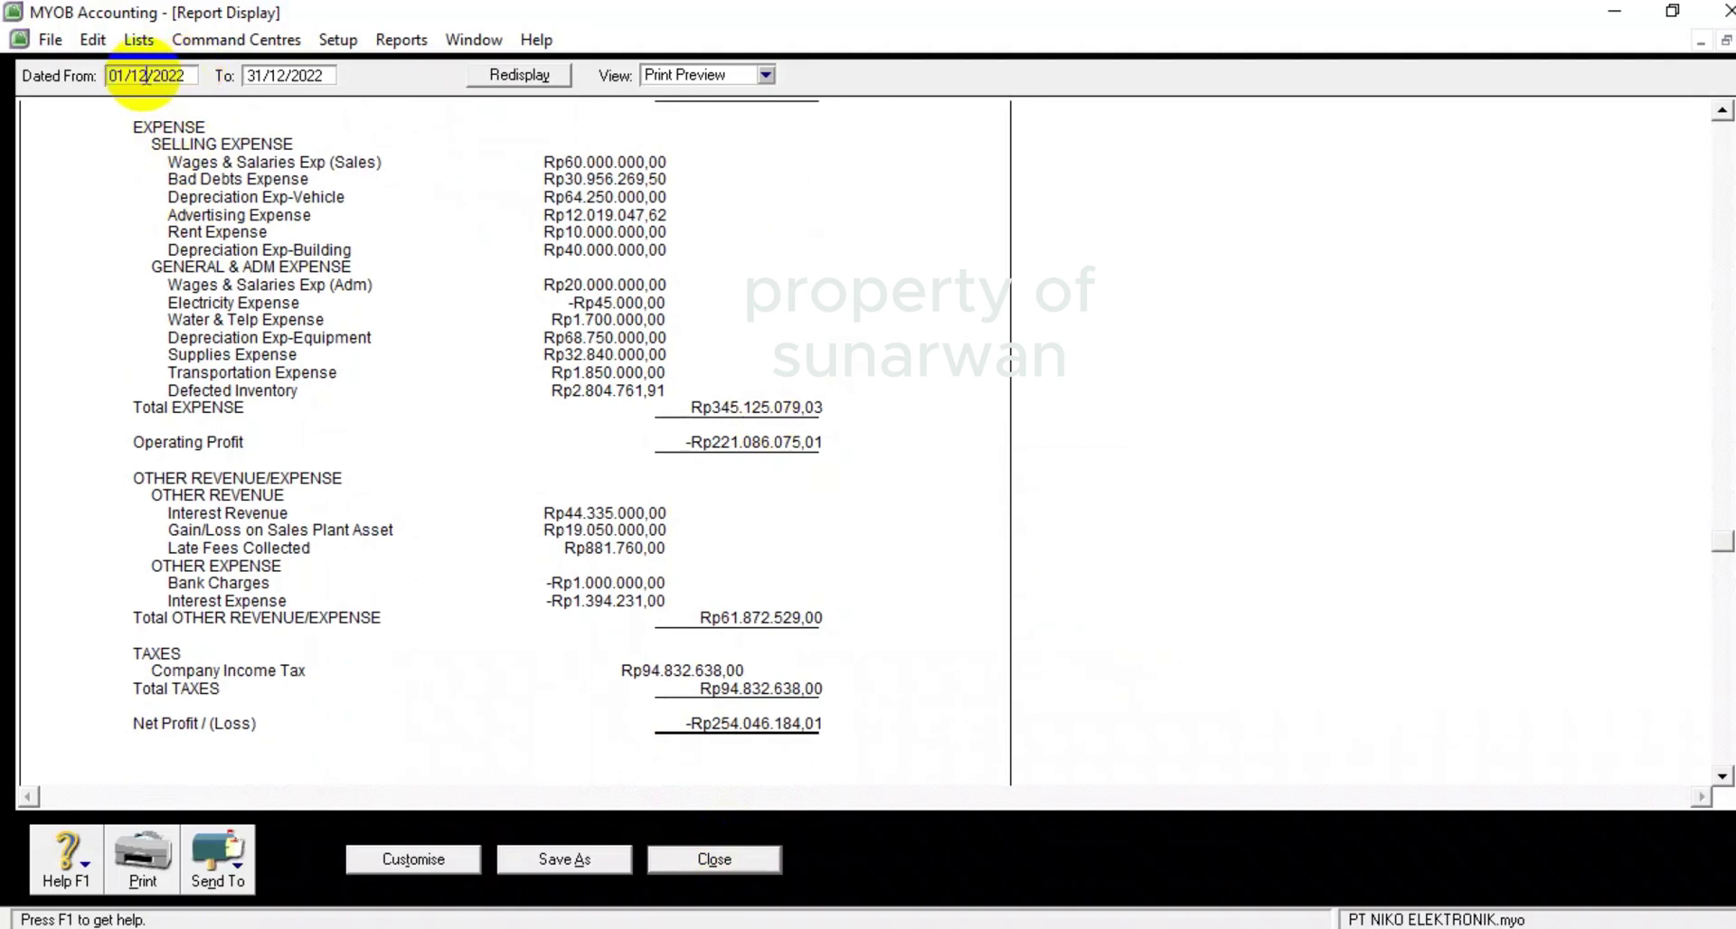
key("BackSpace")
type("1")
type("0")
key("BackSpace")
key("BackSpace")
type("01")
key("Tab")
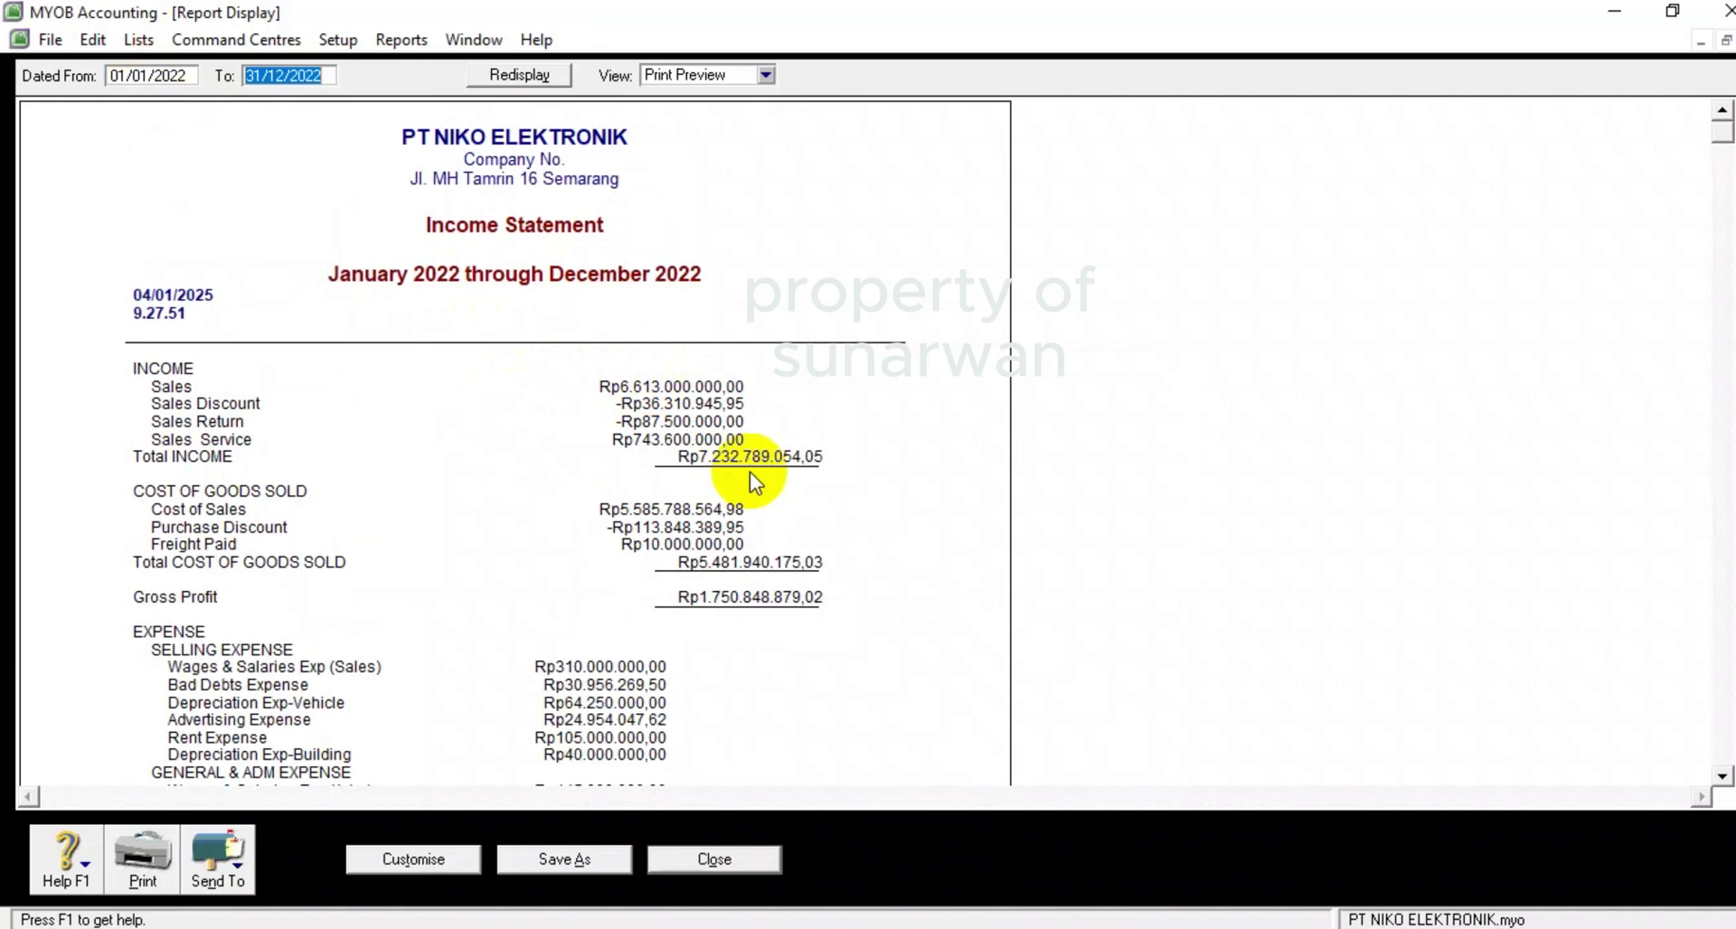
- Review the full-year income statement from income and cost of goods sold down to taxes and net profit
scroll(716, 484, "down", 1)
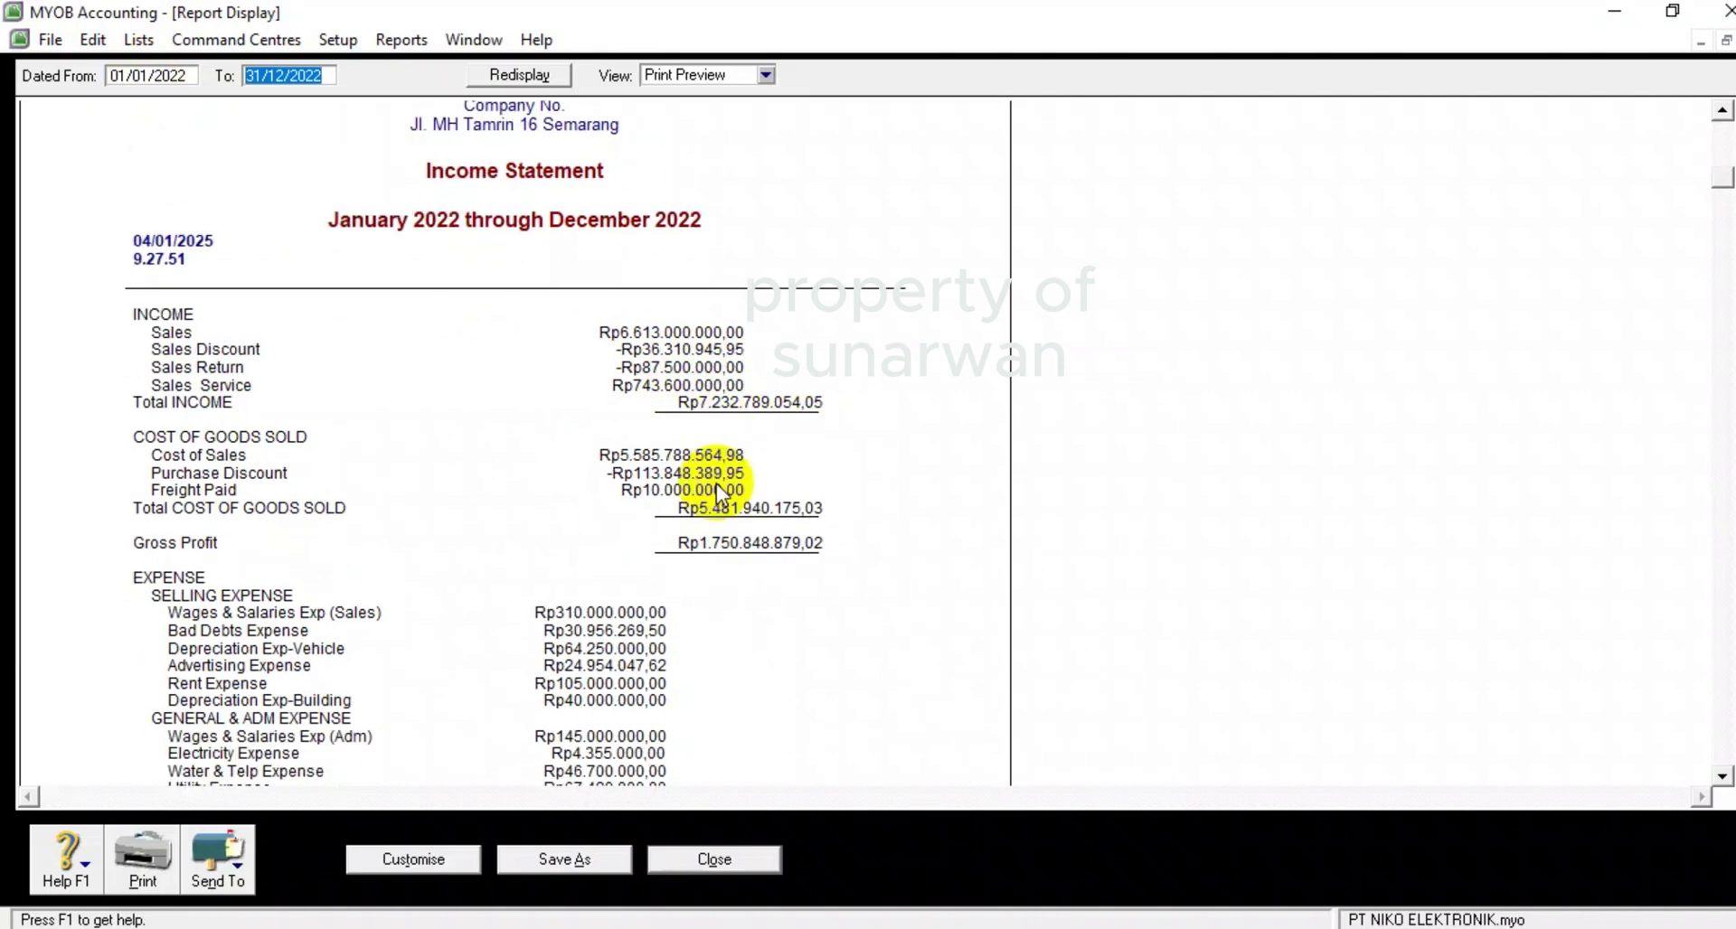
scroll(716, 484, "down", 2)
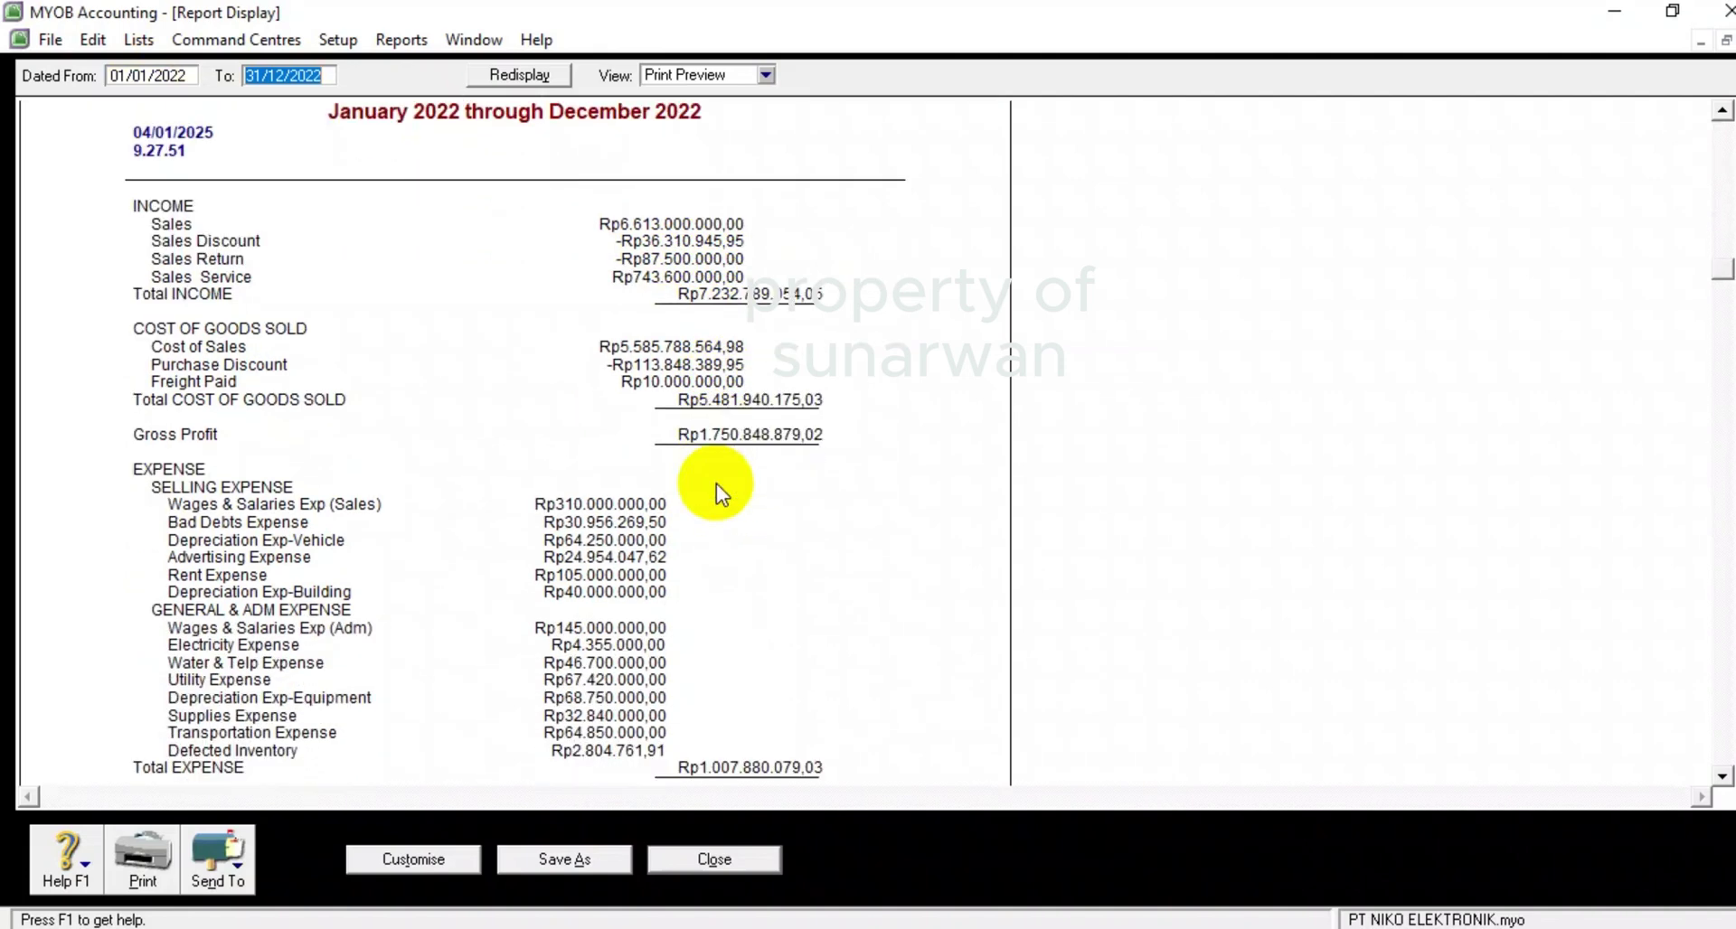
scroll(716, 484, "down", 5)
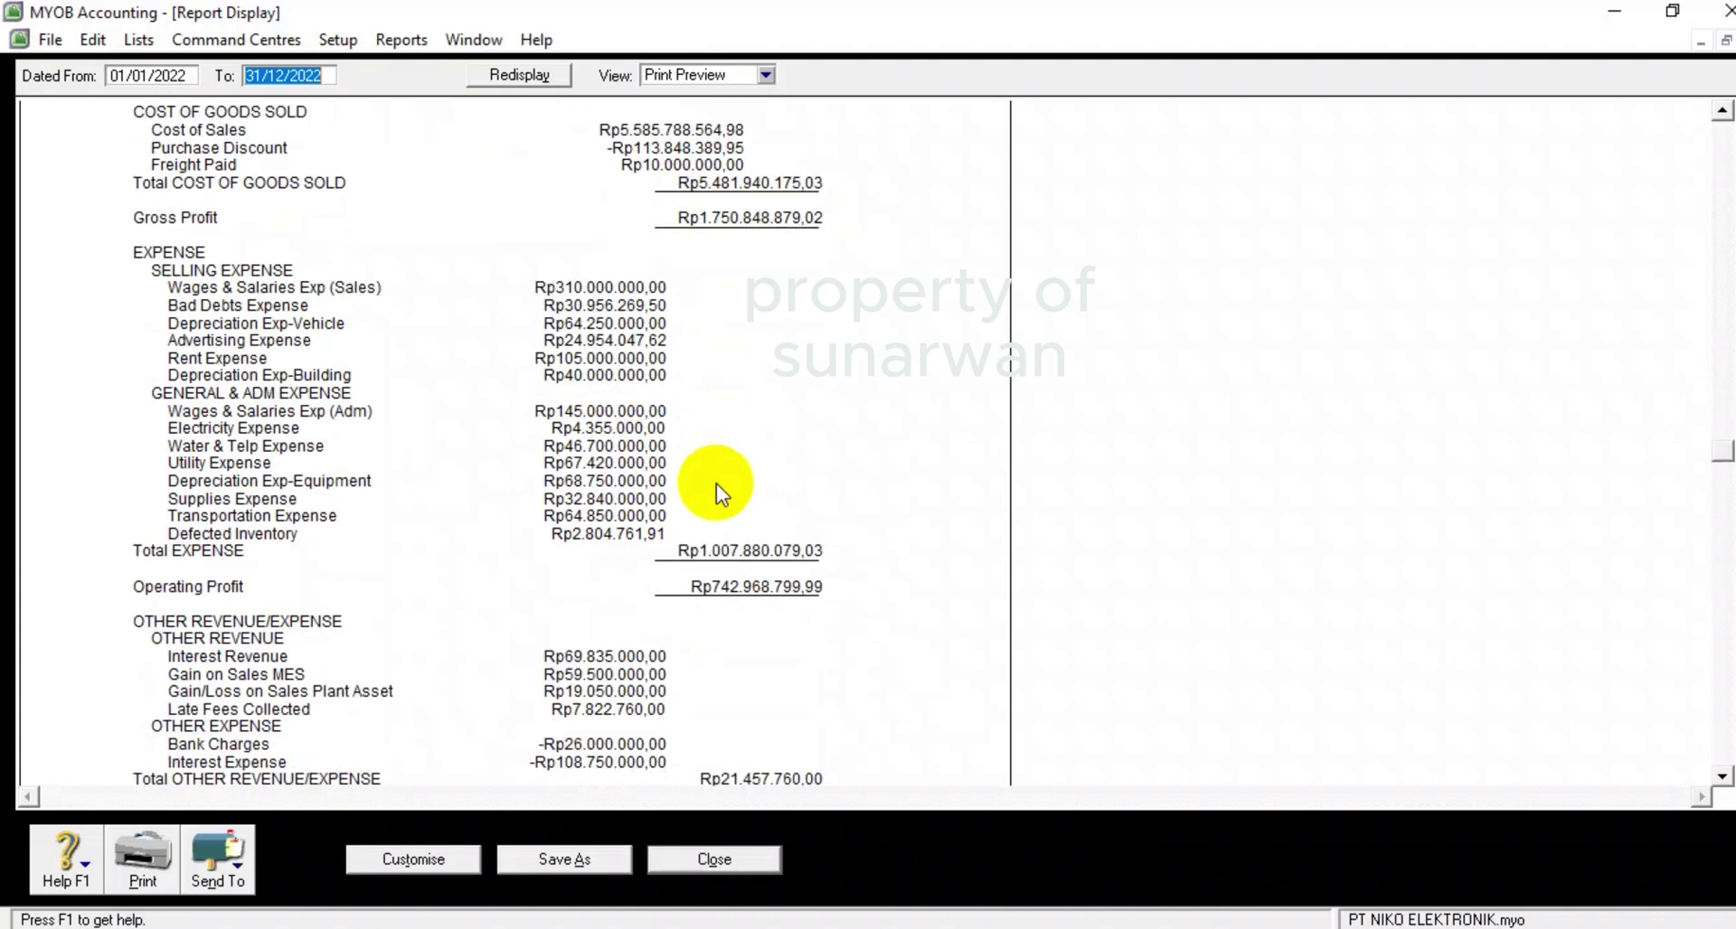
scroll(716, 485, "down", 3)
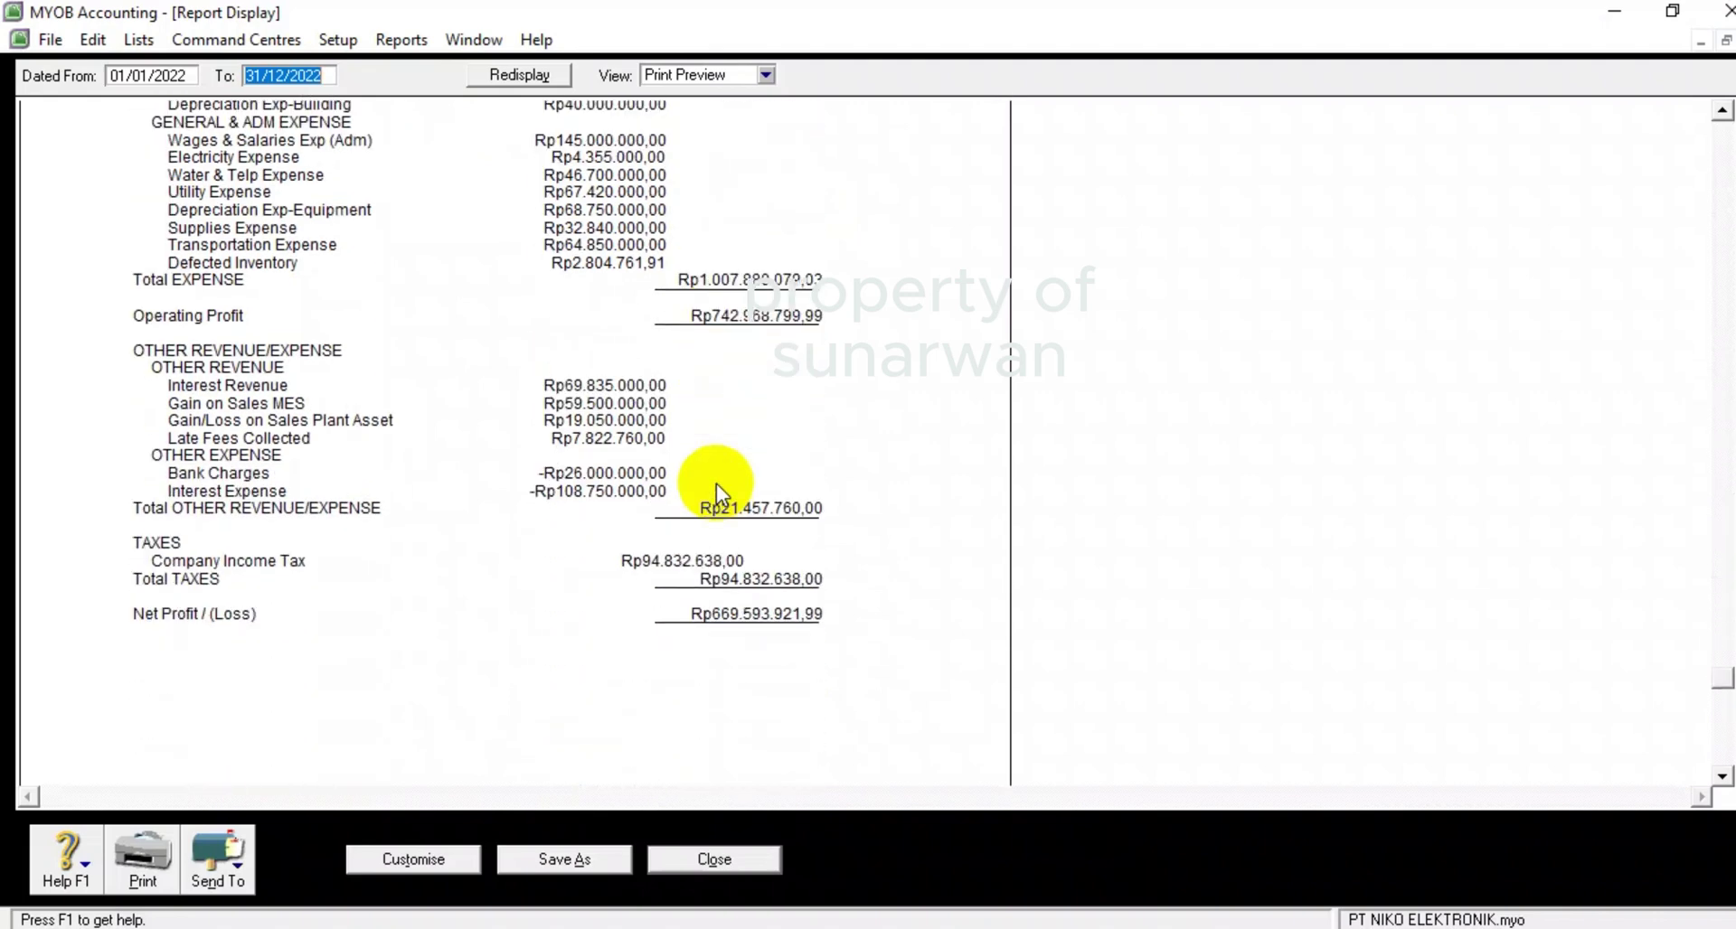
scroll(716, 484, "up", 1)
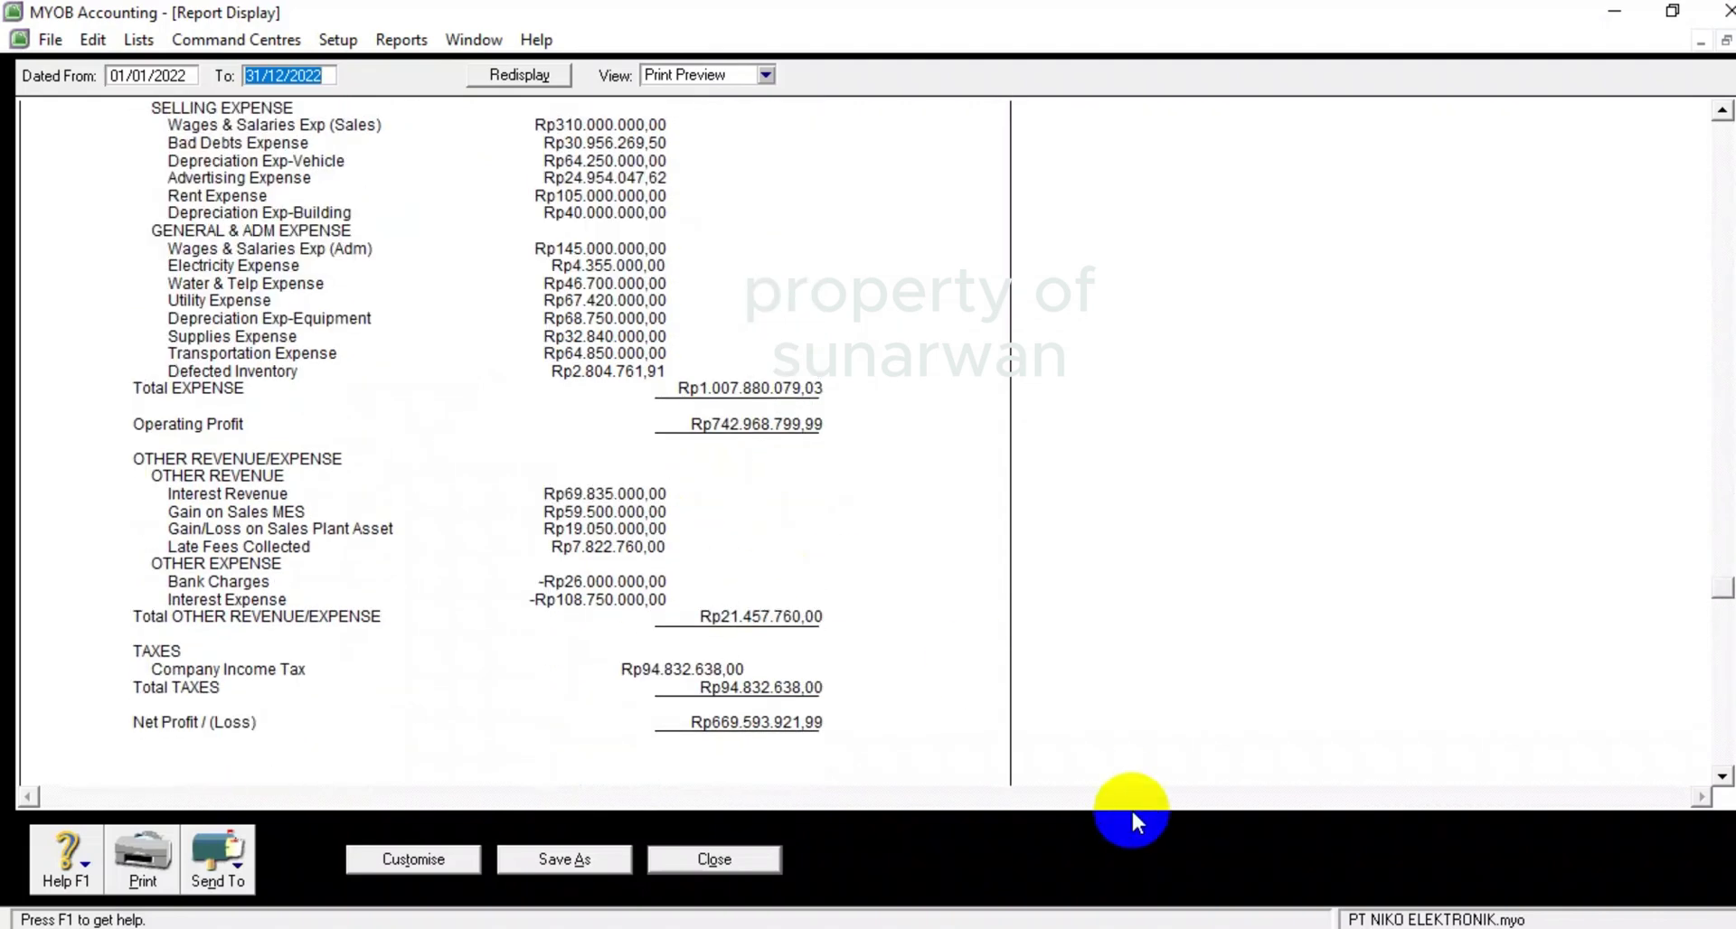